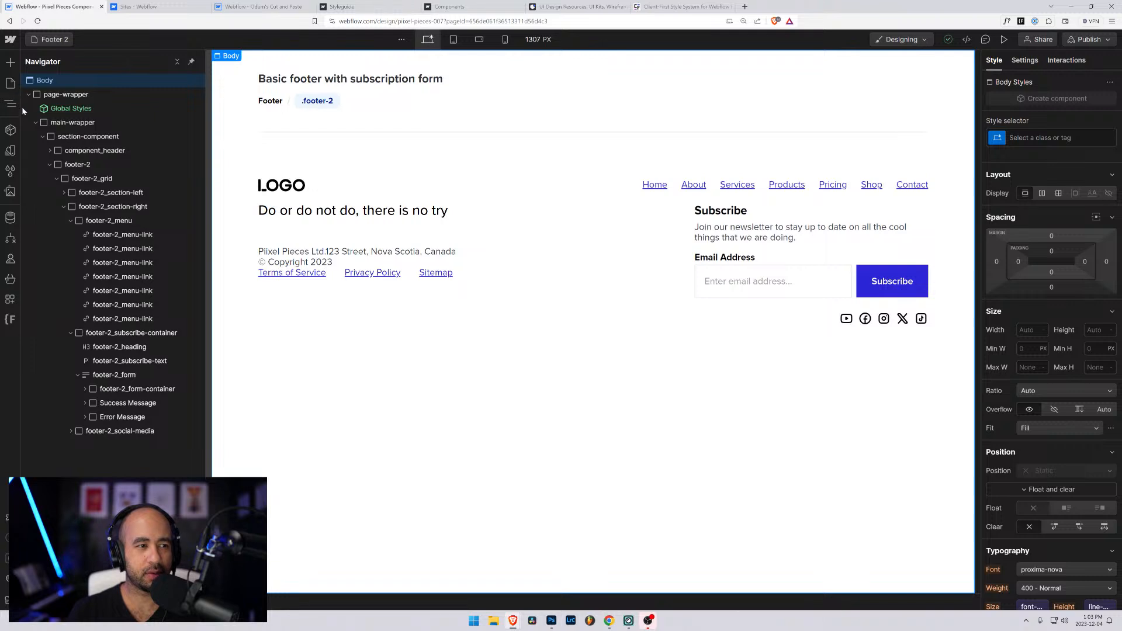
# View the navbar-1 page, then open Footer Pages and look through its basic footer components
pyautogui.click(52, 41)
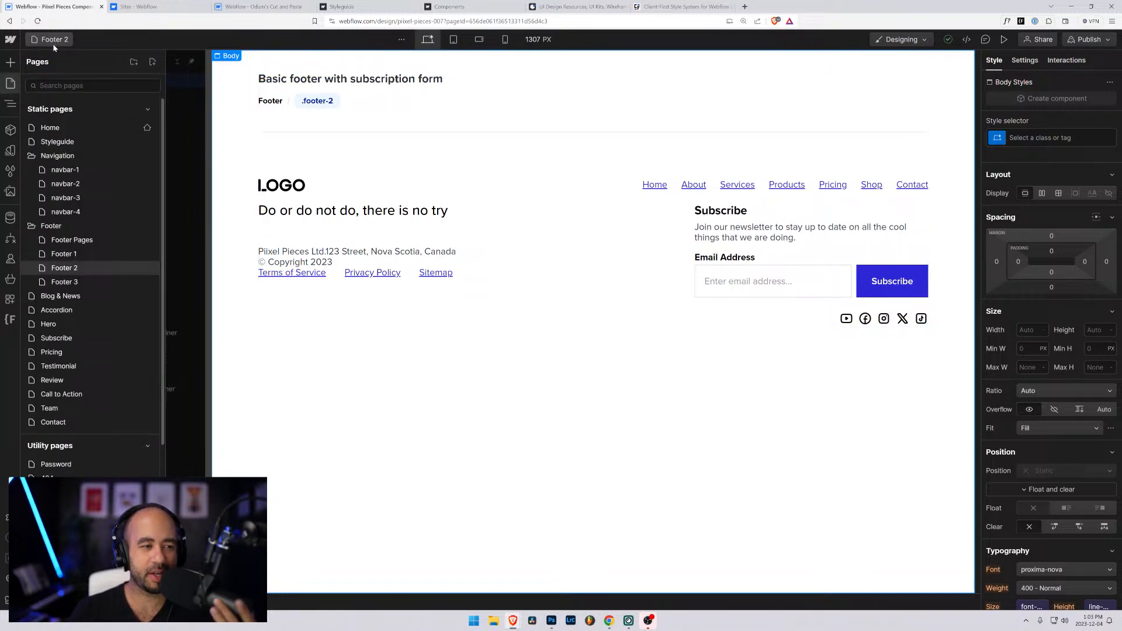
pyautogui.click(70, 172)
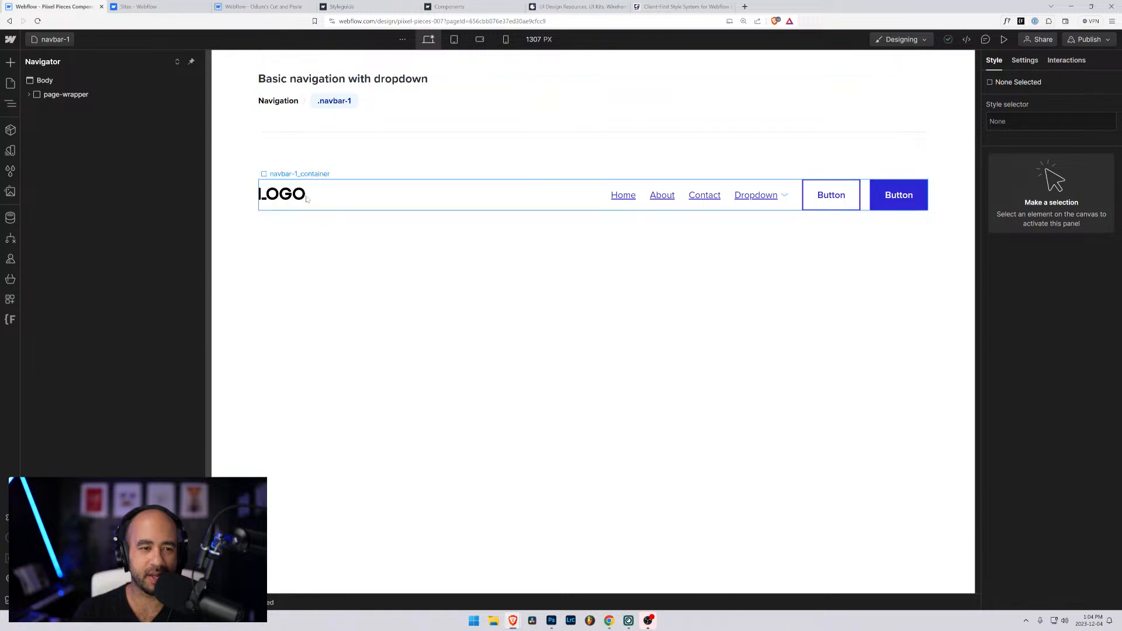
pyautogui.press('p')
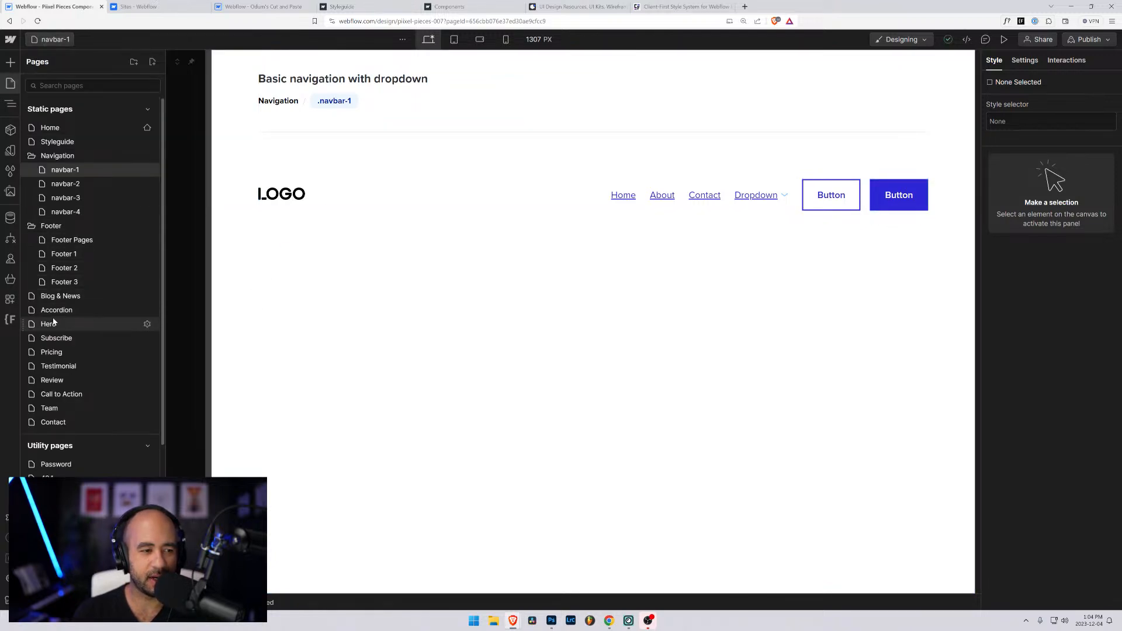
pyautogui.click(72, 241)
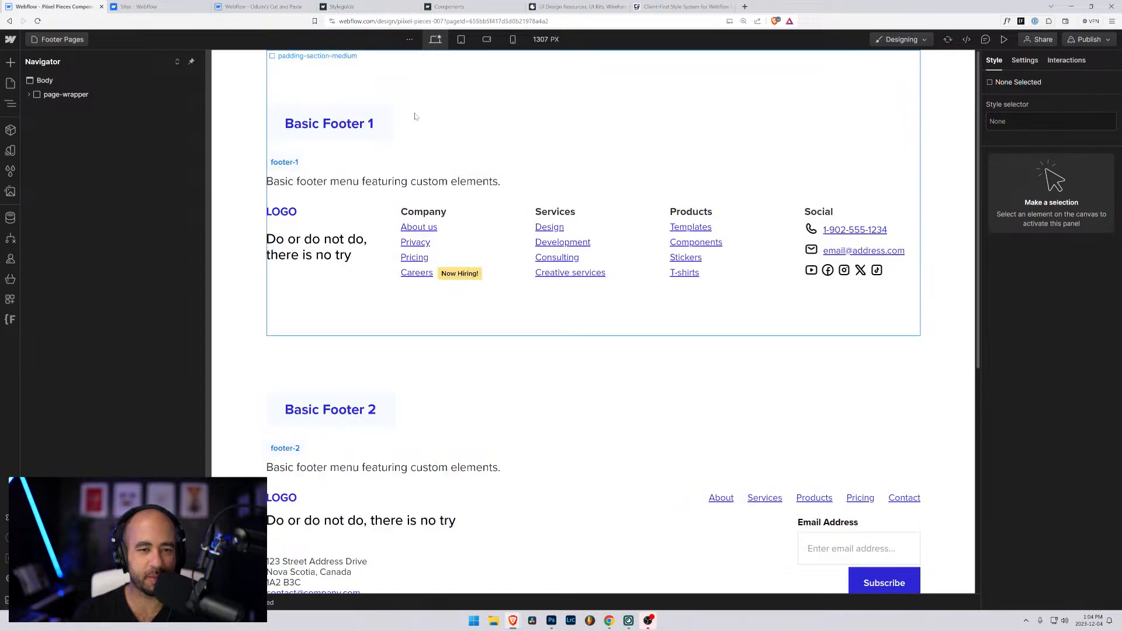
pyautogui.scroll(-6, 510, 325)
pyautogui.scroll(5, 511, 325)
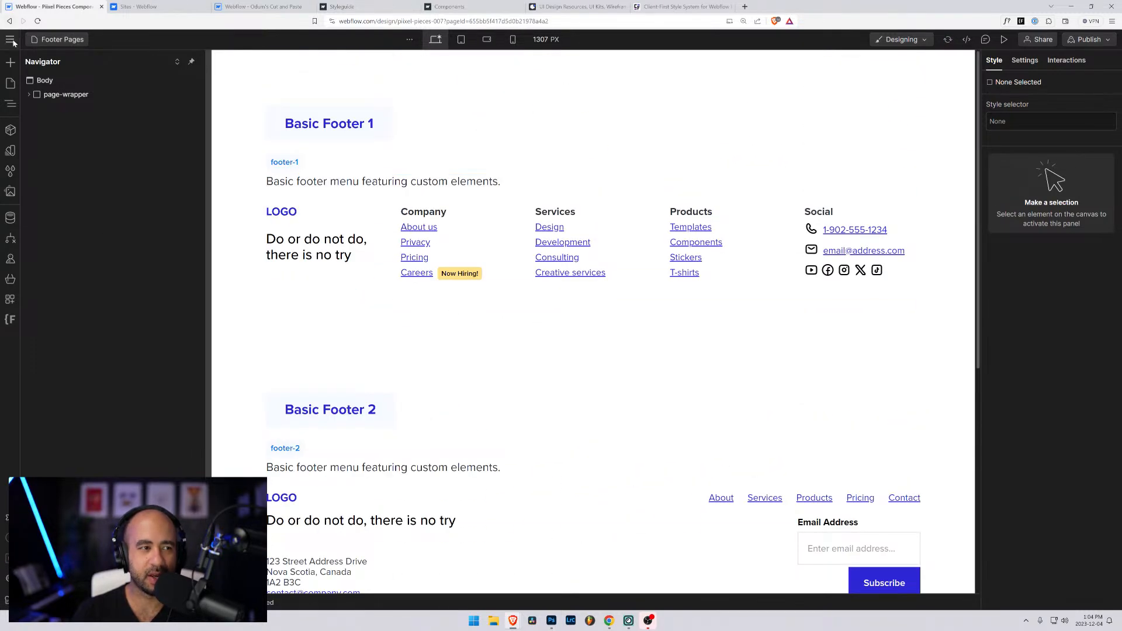
# Reopen the navbar-1 page, check the component categories on the published Components site, and return to the Designer
pyautogui.click(59, 39)
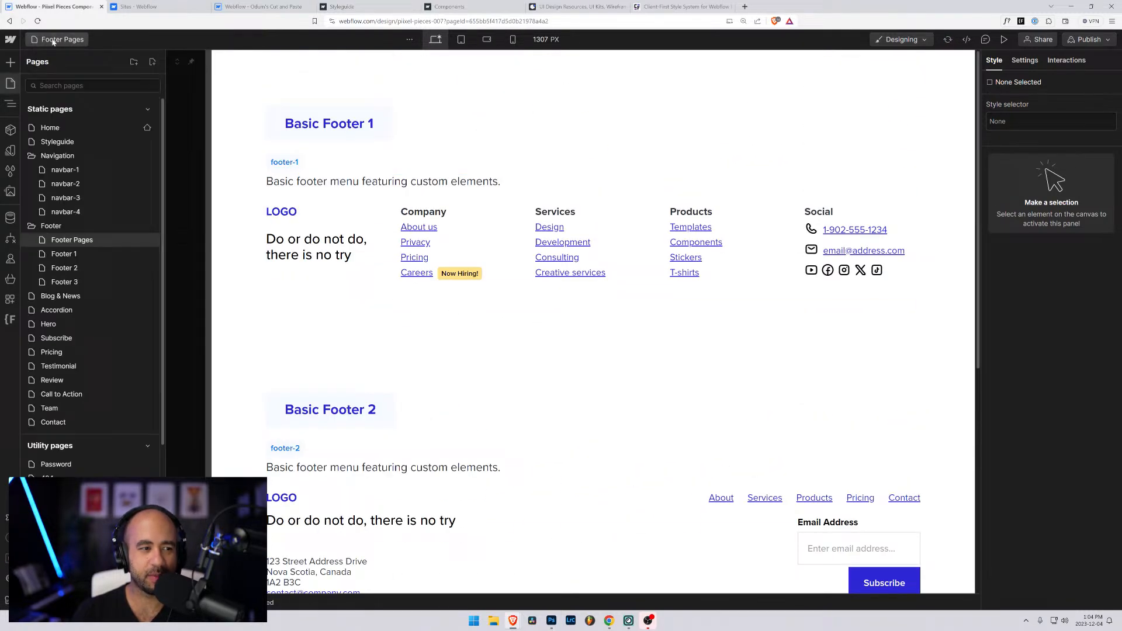
pyautogui.click(64, 171)
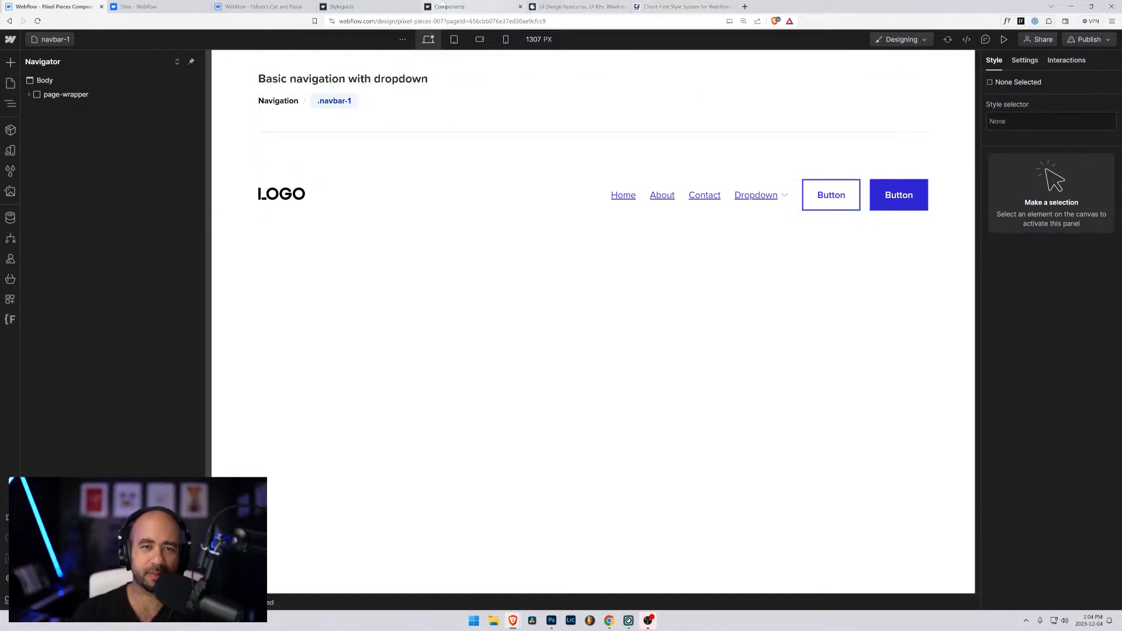
pyautogui.click(449, 6)
pyautogui.scroll(-3, 417, 327)
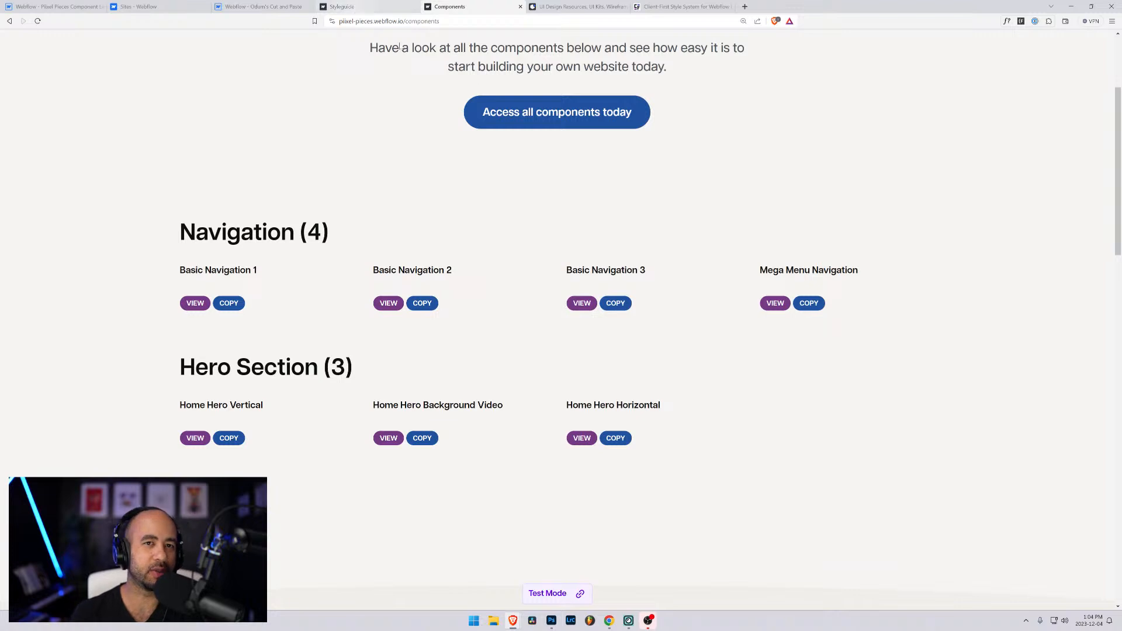
pyautogui.click(48, 4)
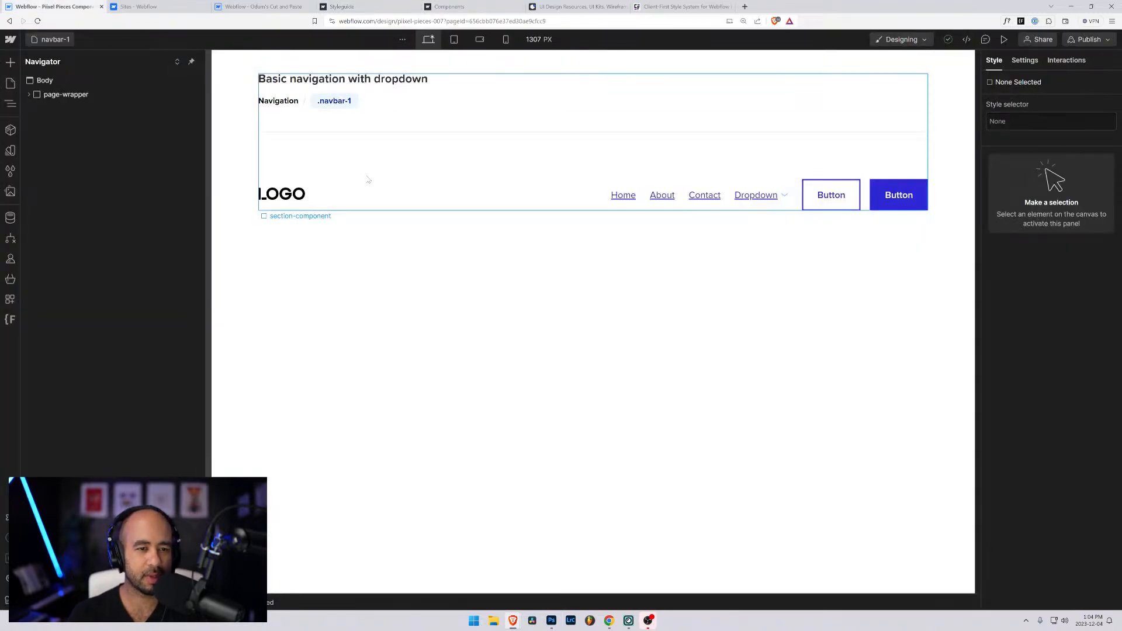
# Inspect the section-component element on the navbar-1 page and preview the page at full width
pyautogui.click(508, 185)
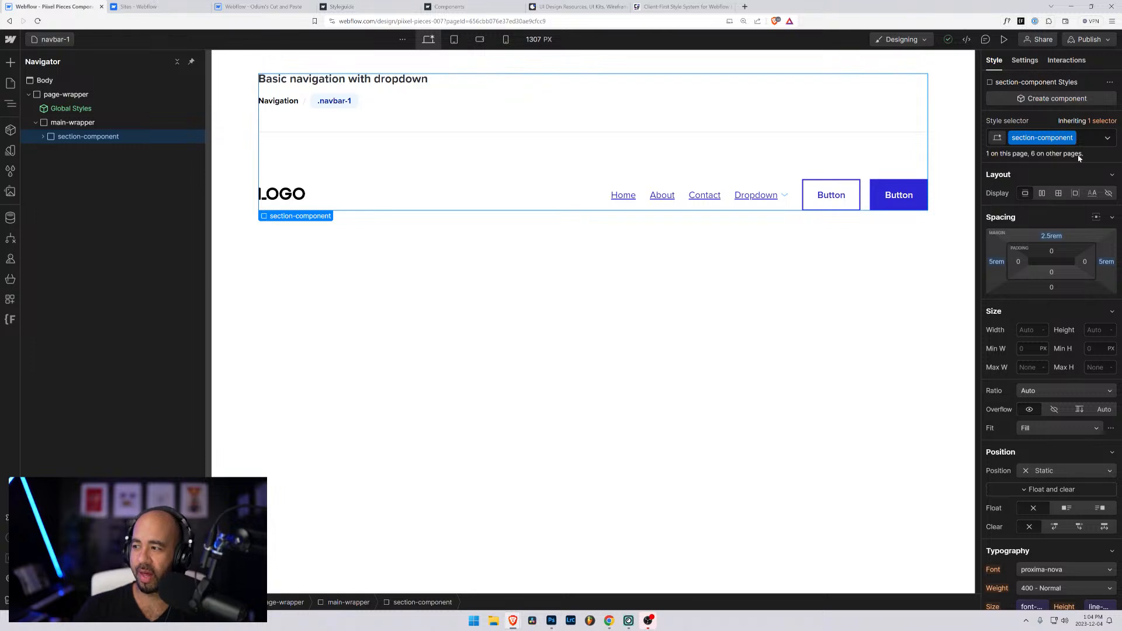
pyautogui.click(464, 244)
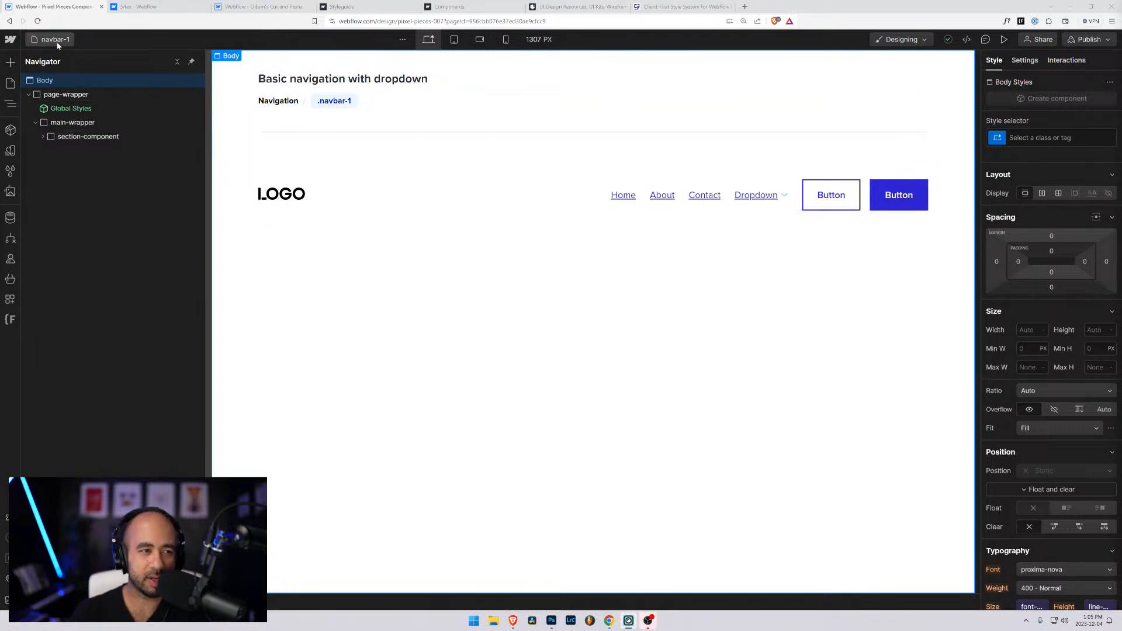
pyautogui.click(1004, 40)
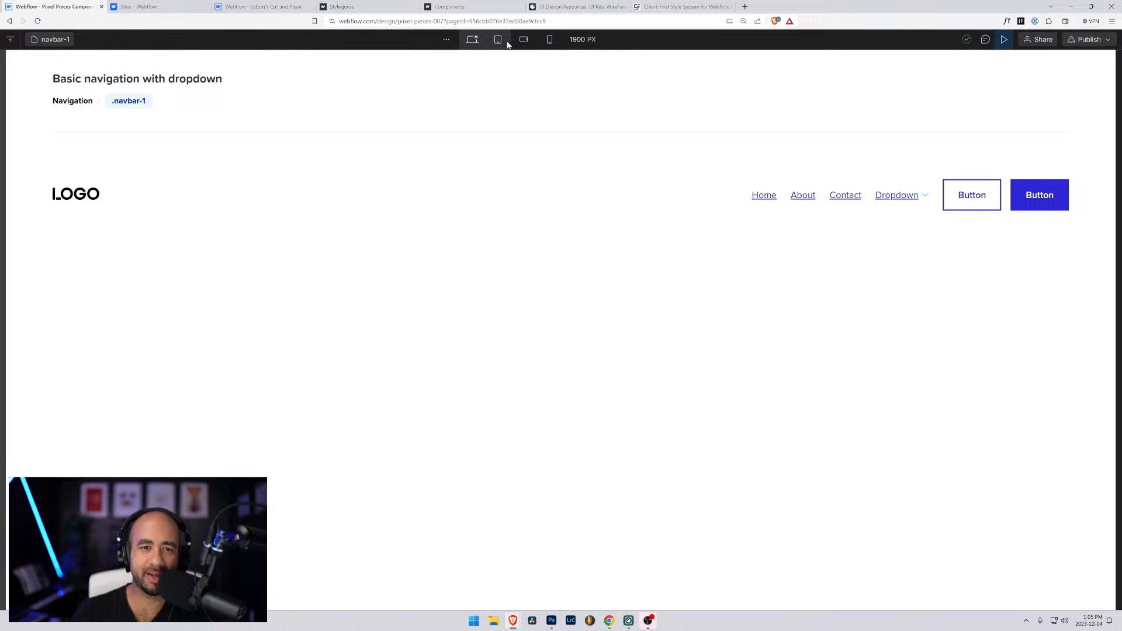
pyautogui.click(1004, 41)
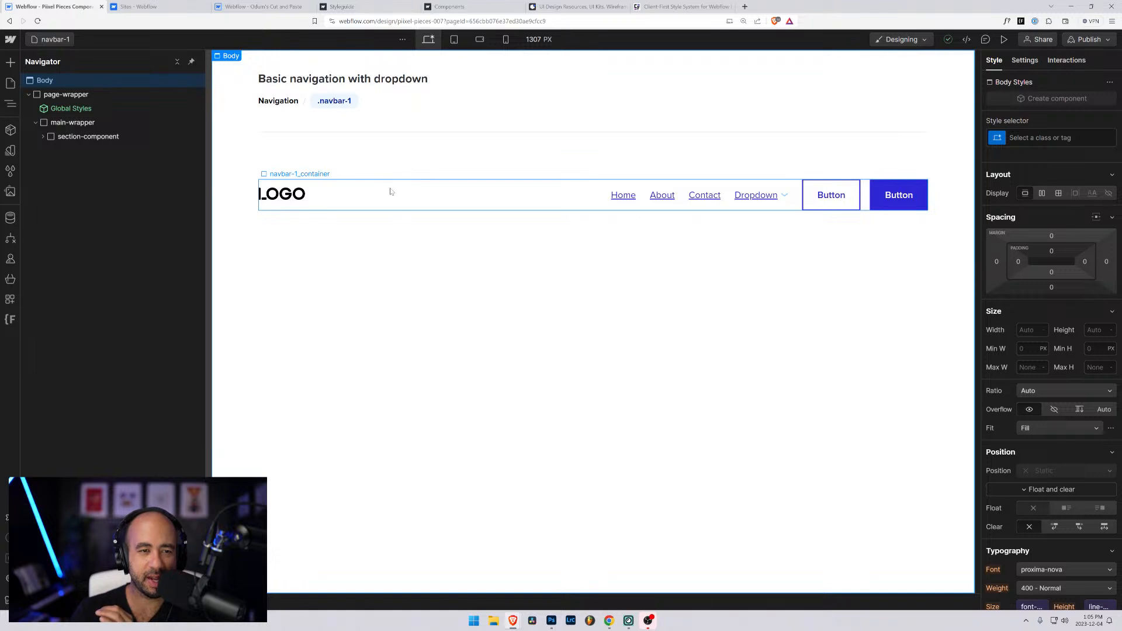
# Open the navbar-2 page in preview and test expanding and collapsing its full width dropdown
pyautogui.click(49, 40)
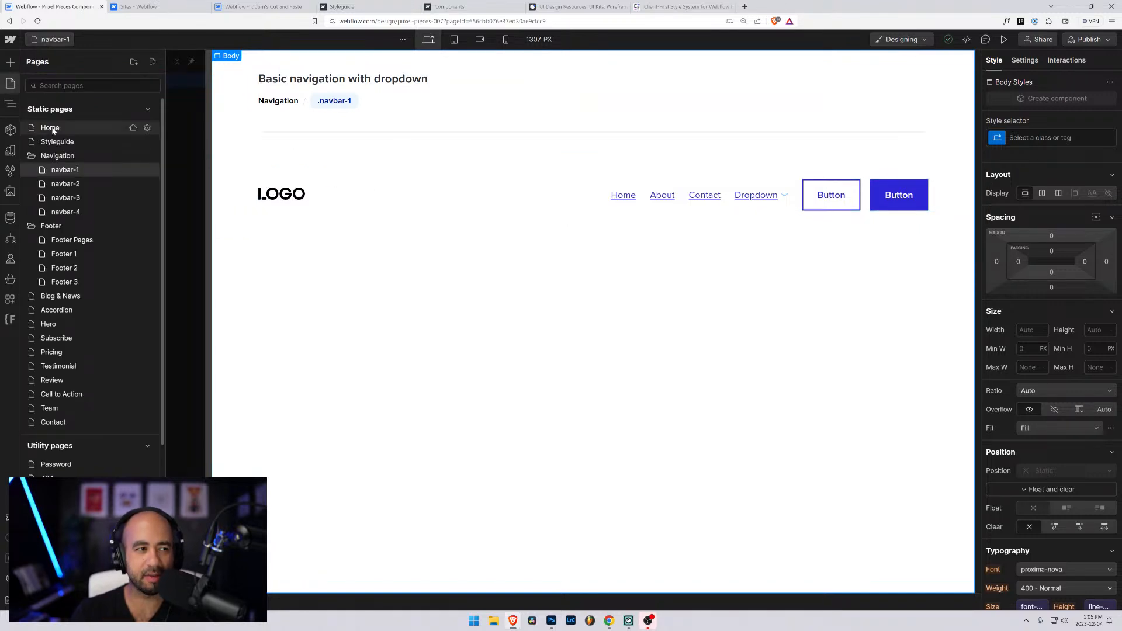
pyautogui.click(64, 184)
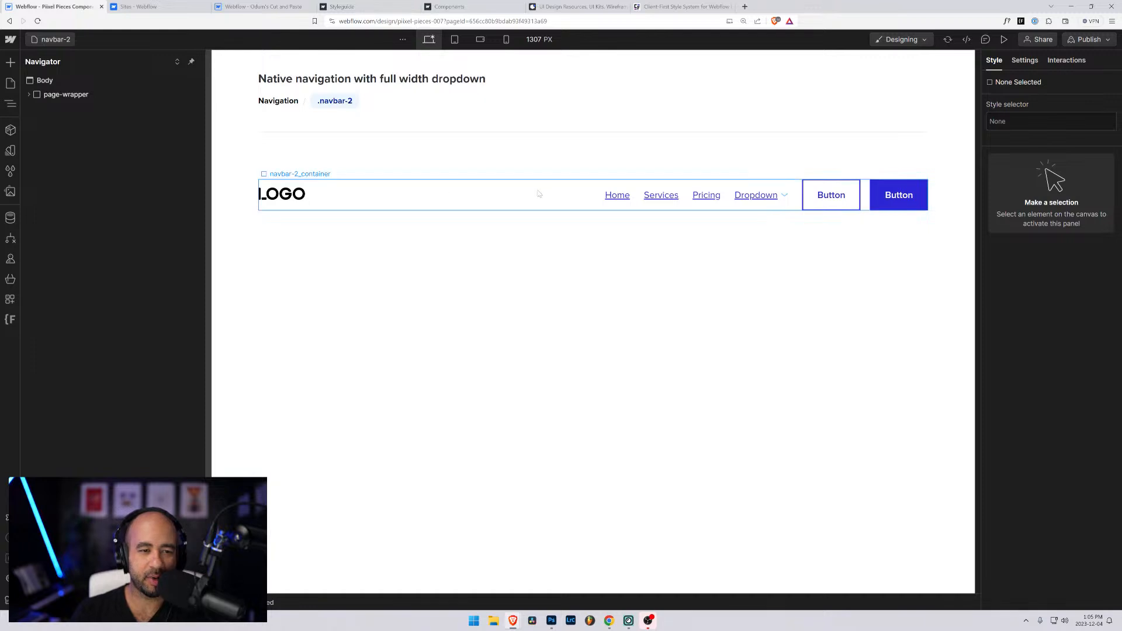
pyautogui.click(1004, 41)
pyautogui.click(907, 202)
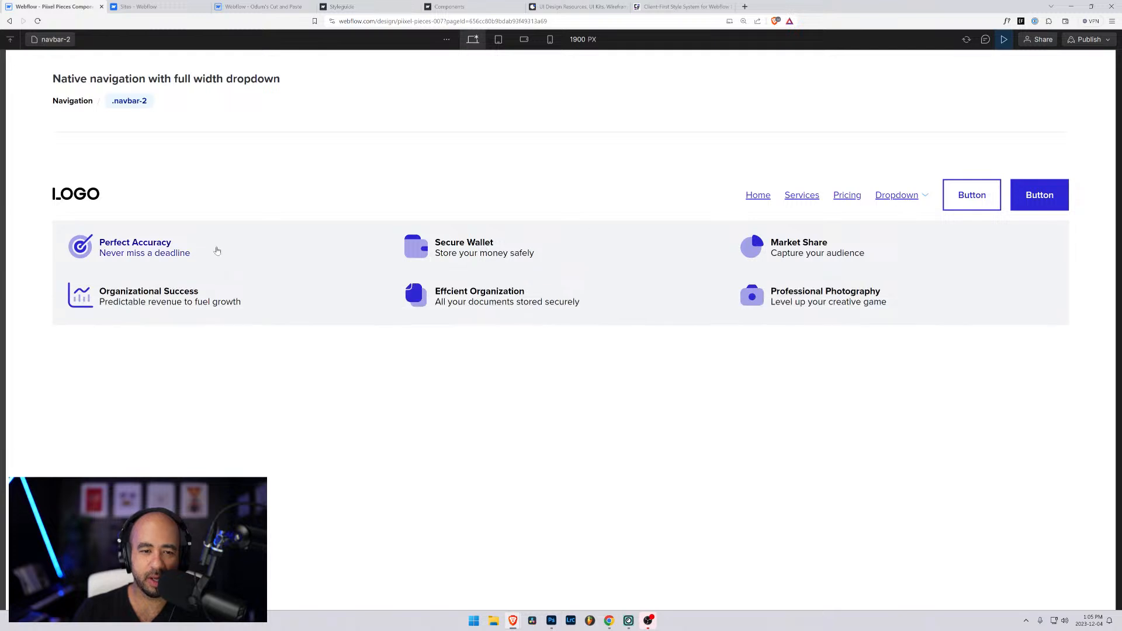
pyautogui.click(907, 202)
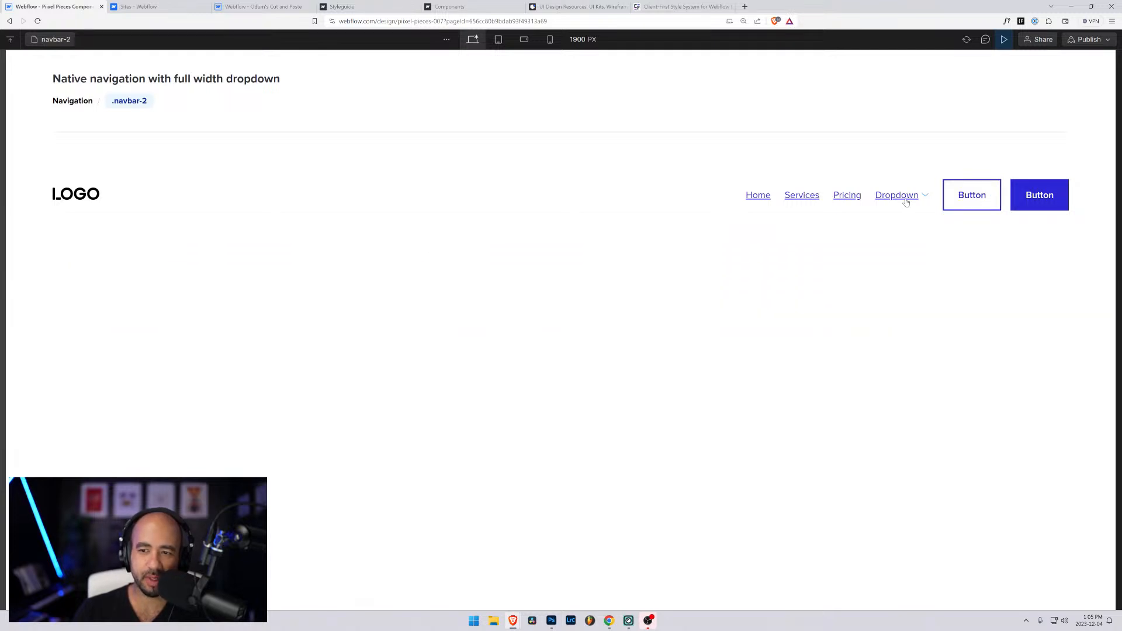
# Switch the preview to the navbar-3 page and test opening and closing its custom dropdown
pyautogui.click(55, 39)
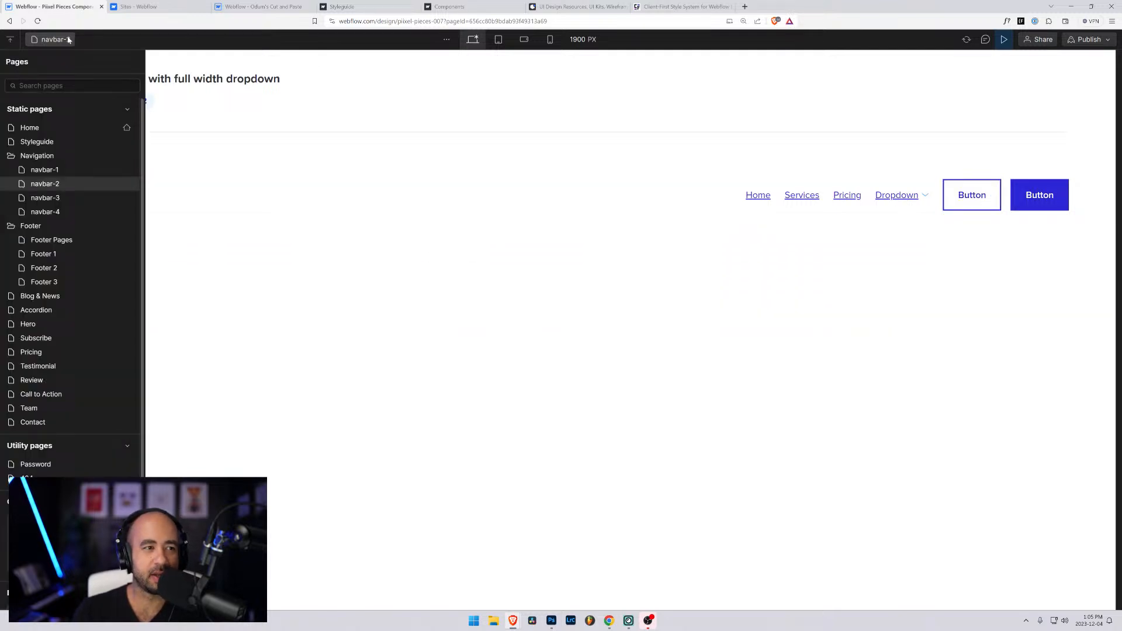
pyautogui.click(61, 196)
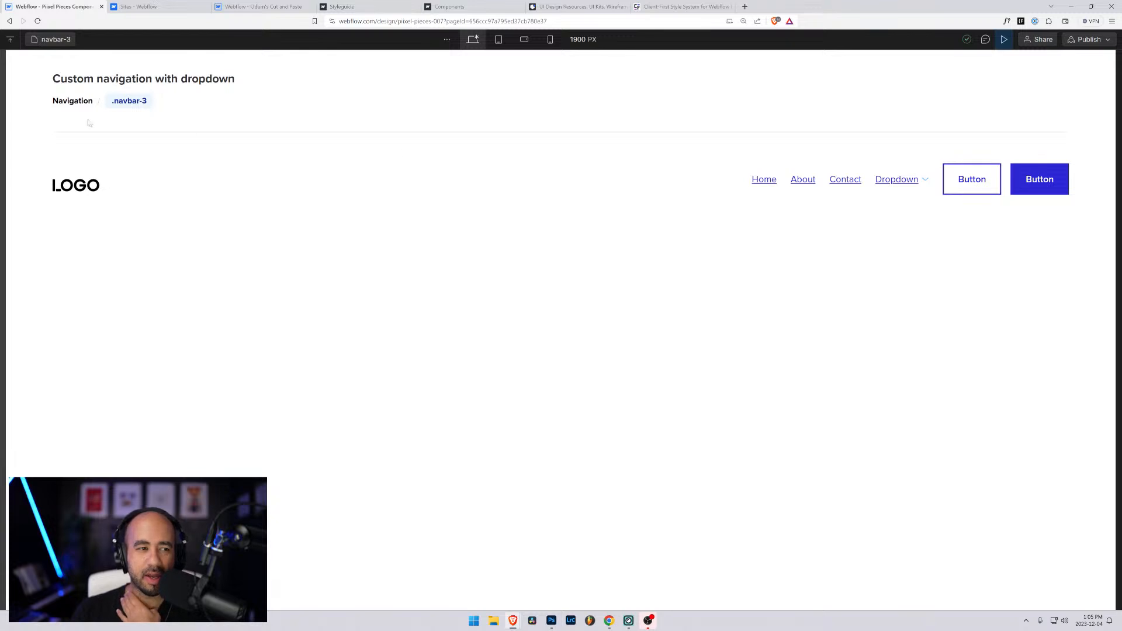
pyautogui.click(895, 185)
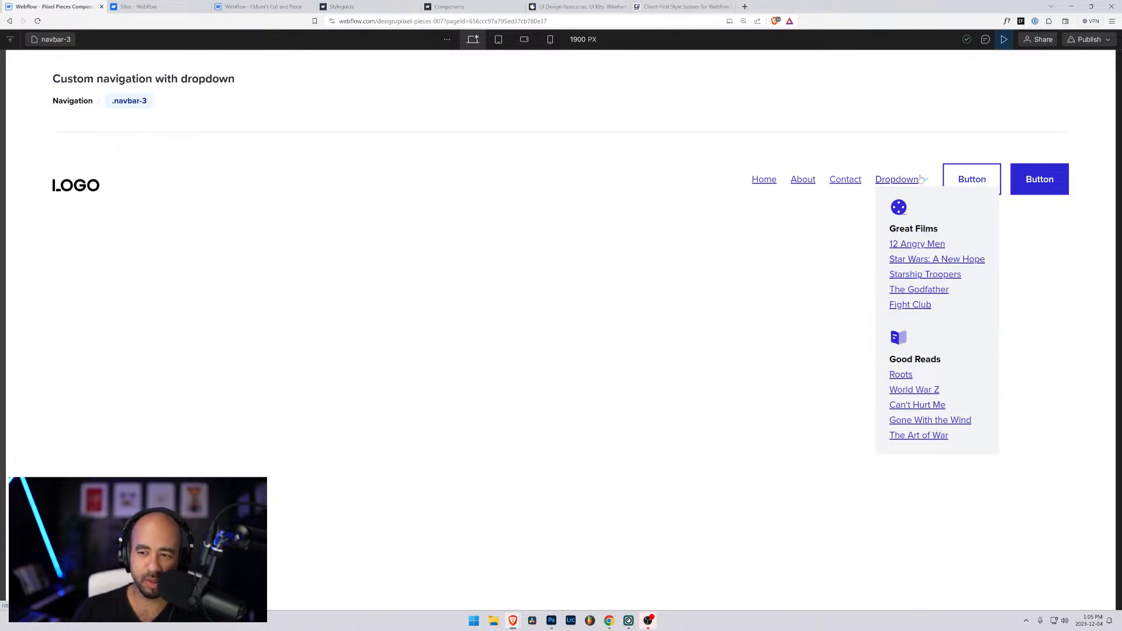
pyautogui.click(898, 182)
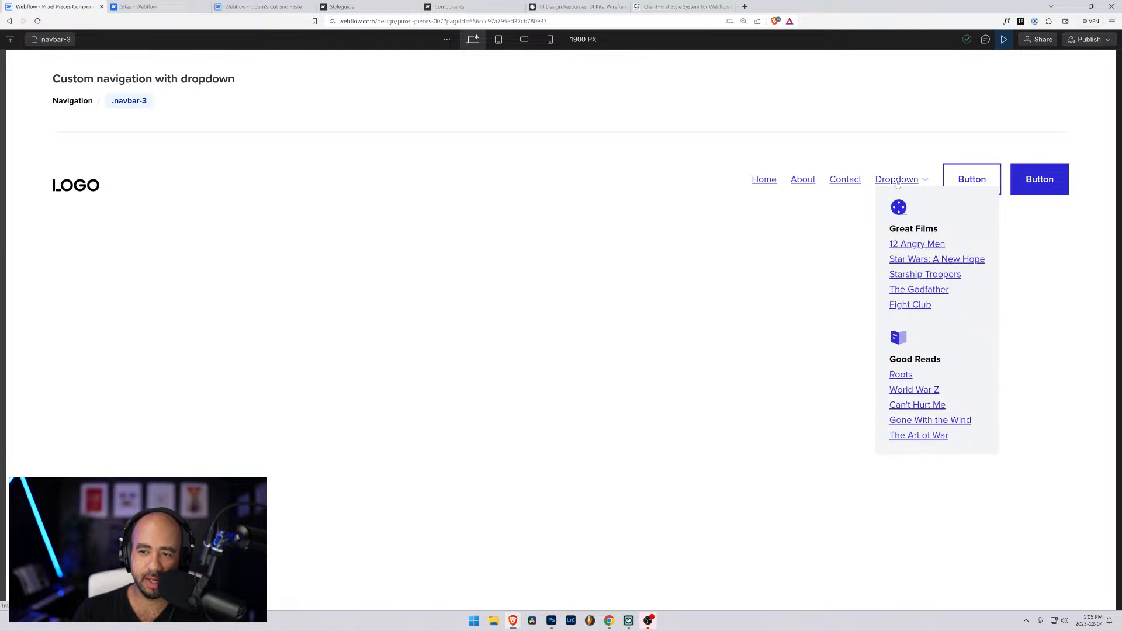
pyautogui.click(898, 183)
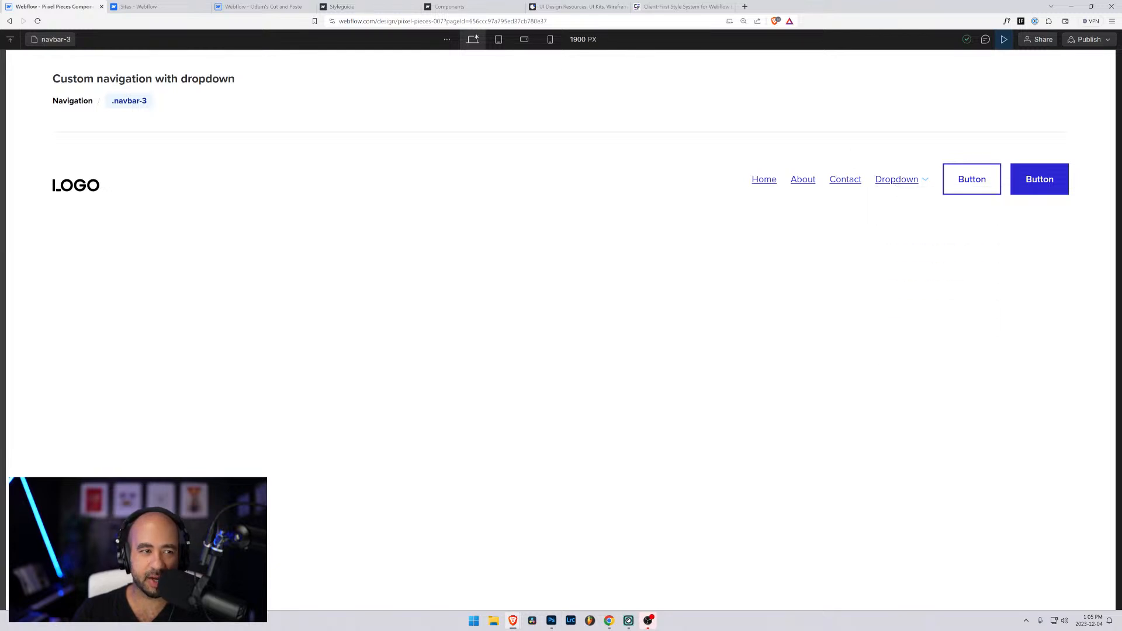
# Preview the navbar-4 page, test its full width dropdown, and return to design mode
pyautogui.click(59, 39)
pyautogui.click(46, 211)
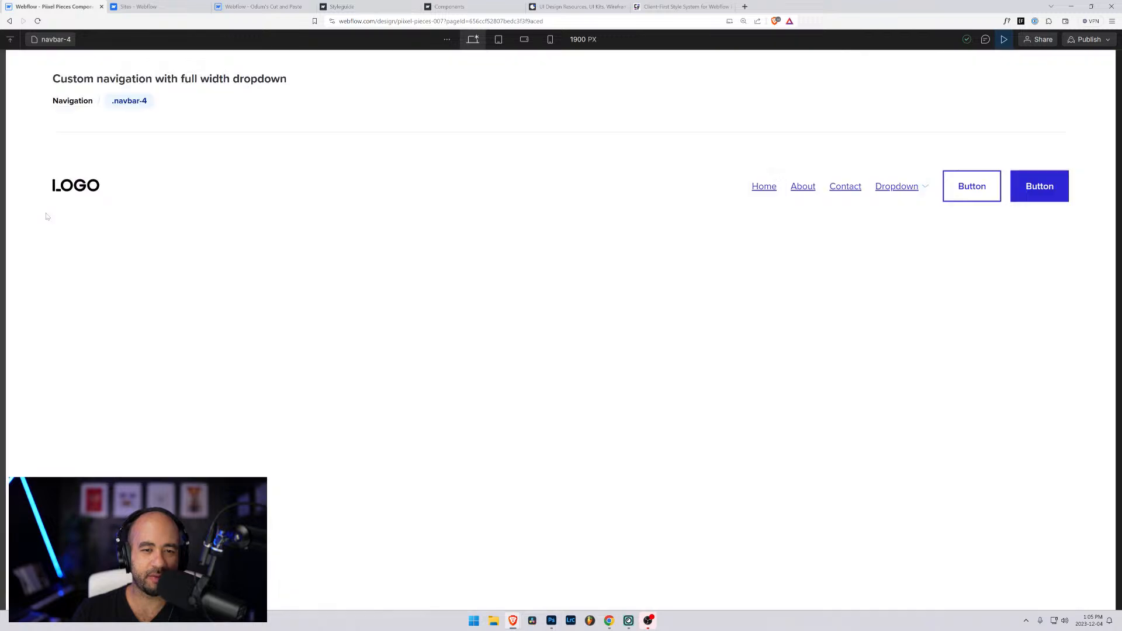
pyautogui.click(897, 191)
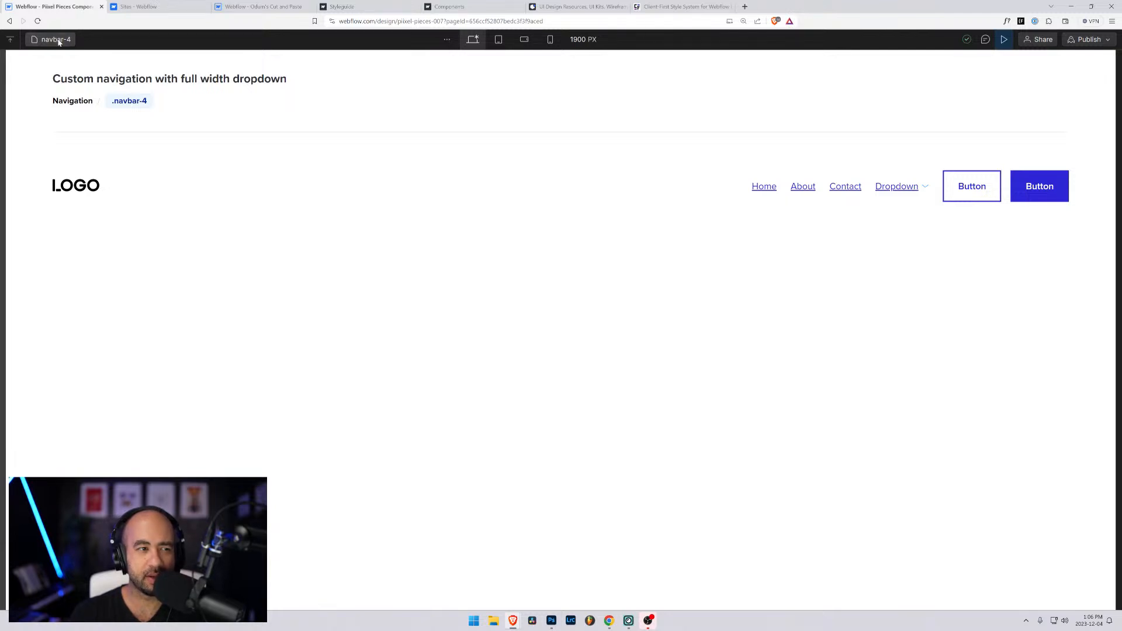
pyautogui.click(57, 40)
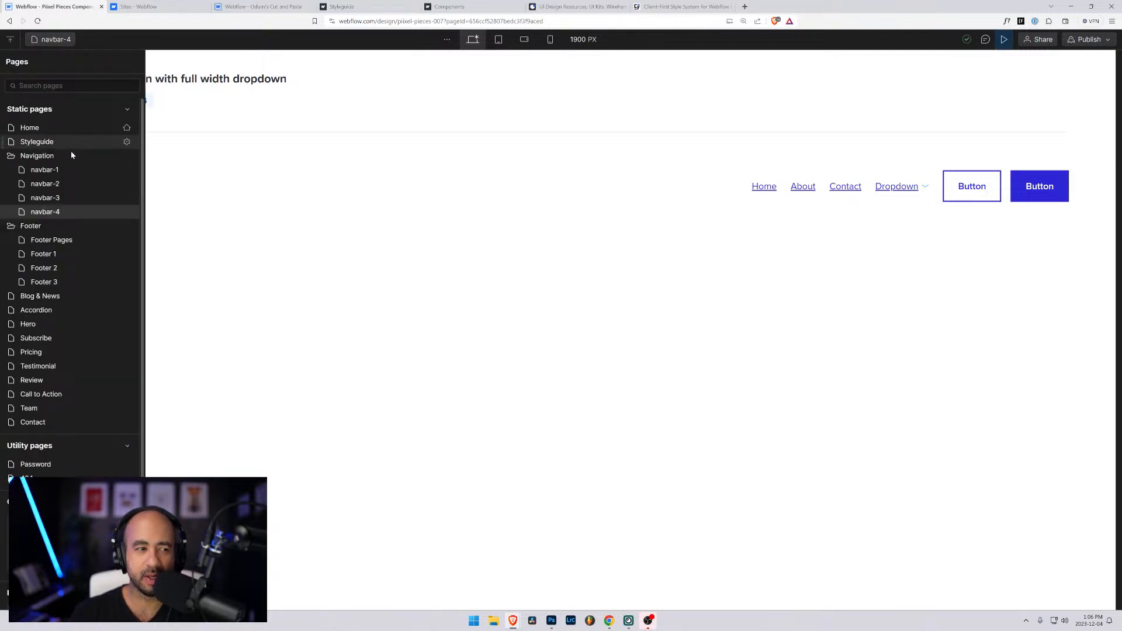
pyautogui.click(1004, 39)
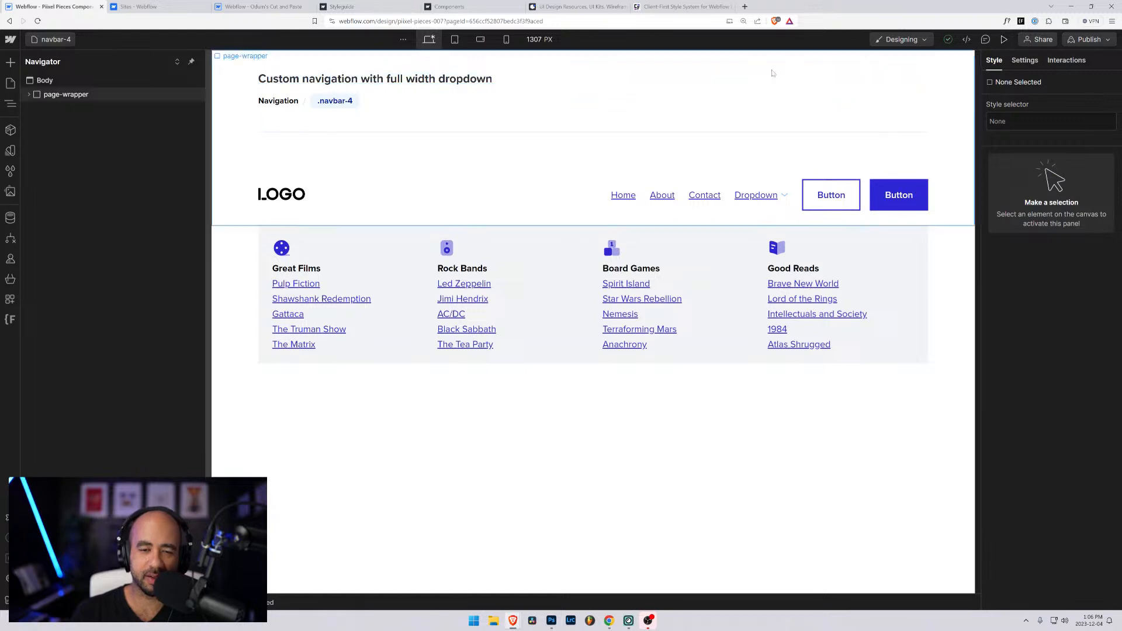
# Review the custom CSS in the HTML Embed inside navbar-4 and close the code editor without editing it
pyautogui.click(580, 201)
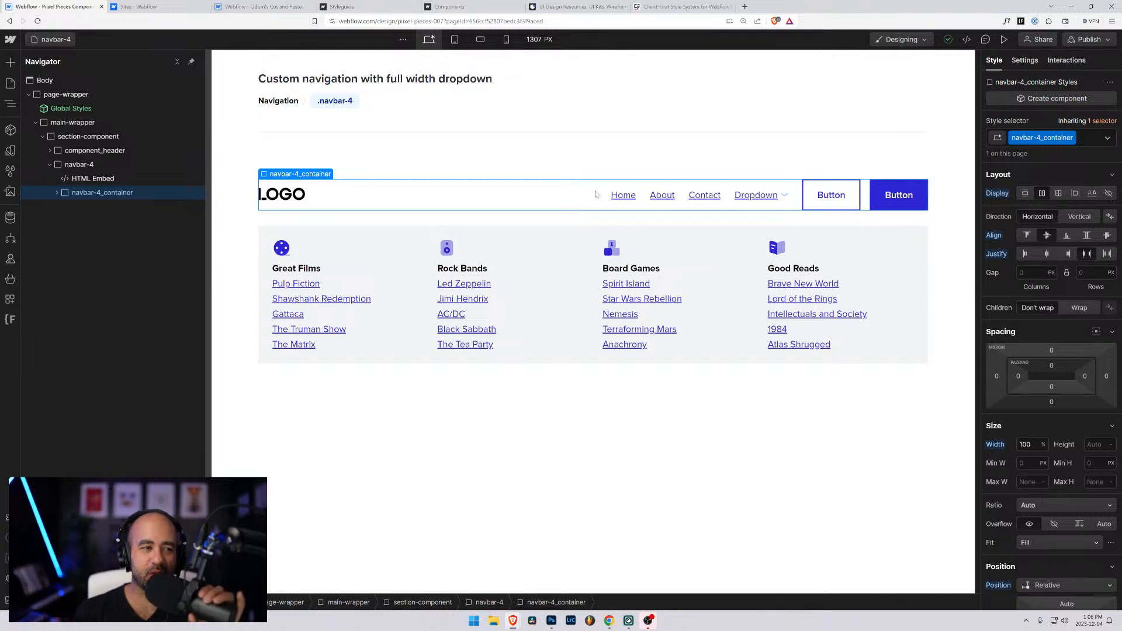
pyautogui.click(92, 179)
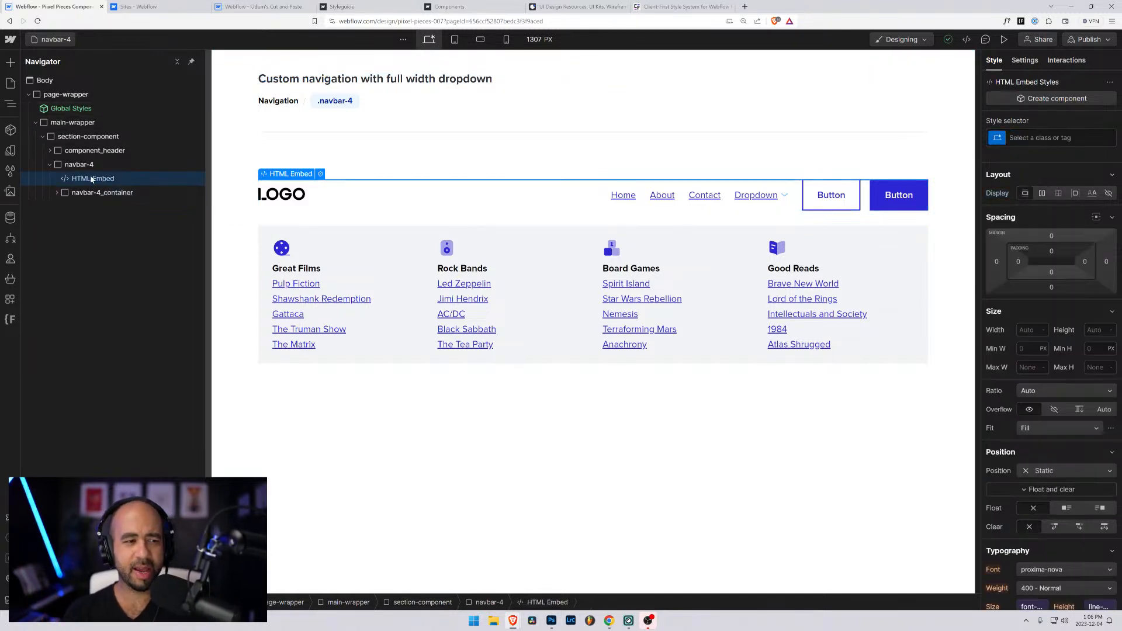
pyautogui.click(321, 174)
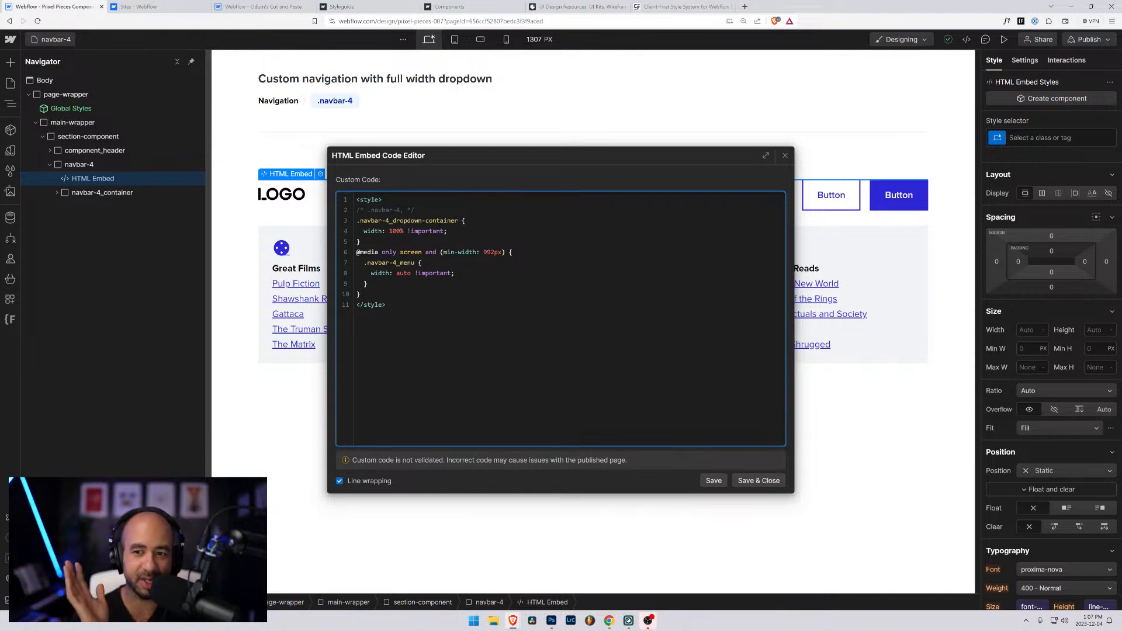
pyautogui.click(785, 156)
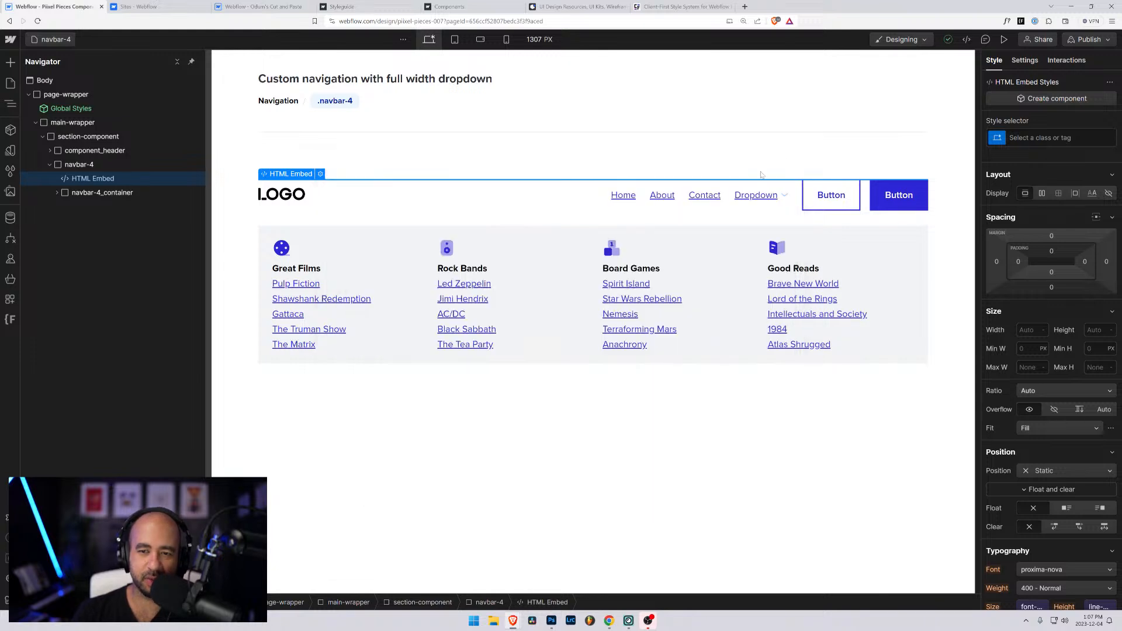
# Inspect the main-wrapper and navbar-4_menu-wrapper elements, then preview the page to check the navbar-4 dropdown
pyautogui.click(268, 153)
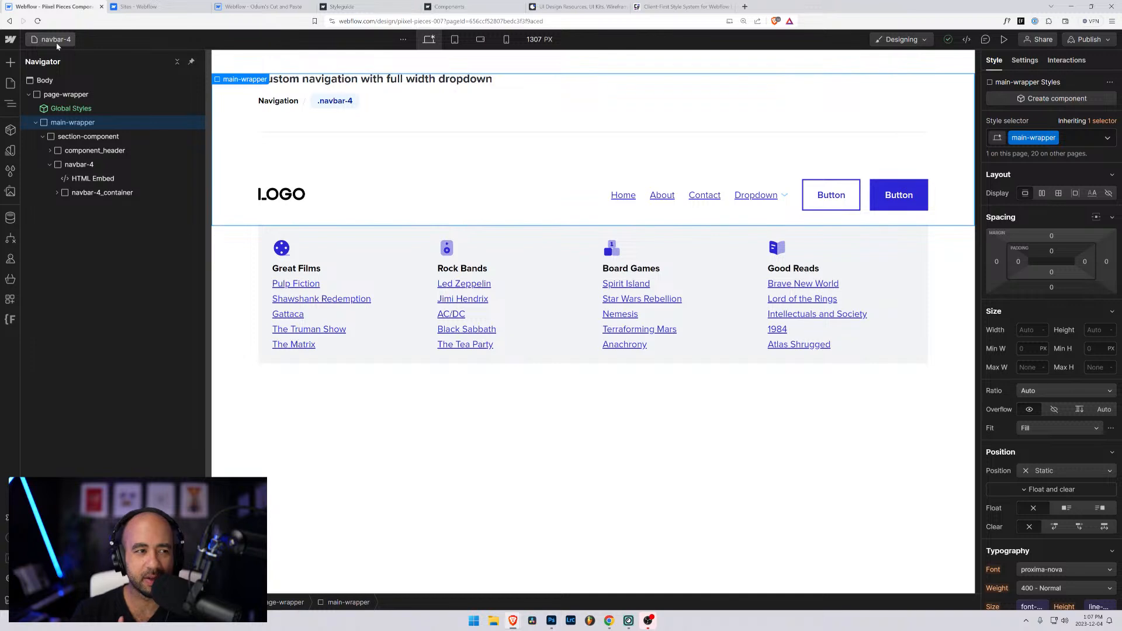
pyautogui.click(742, 184)
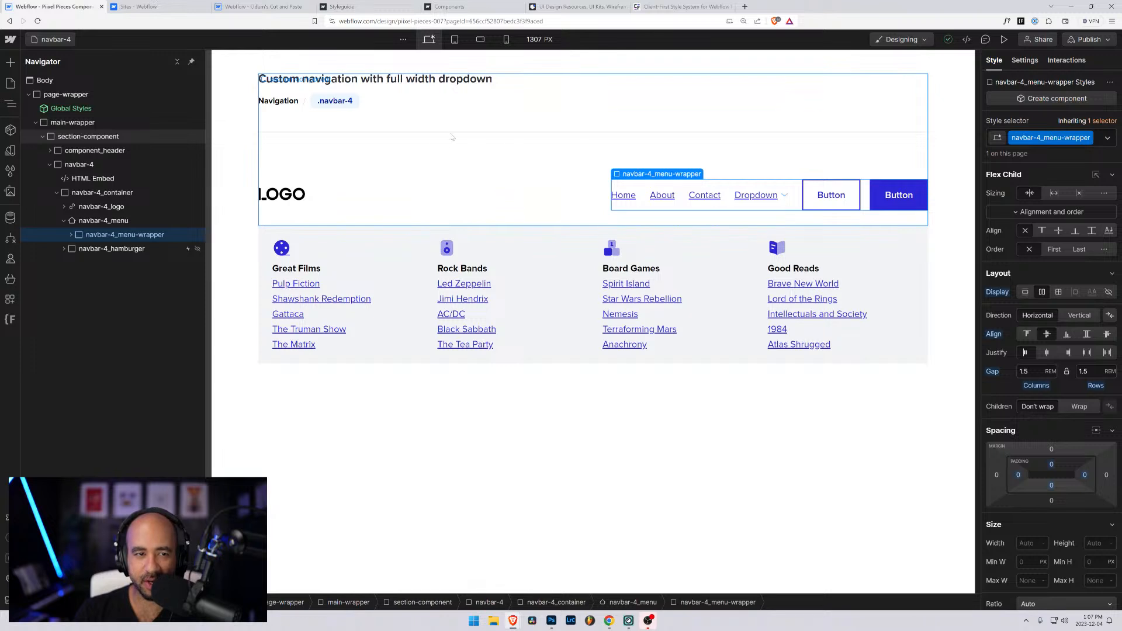
pyautogui.click(1004, 39)
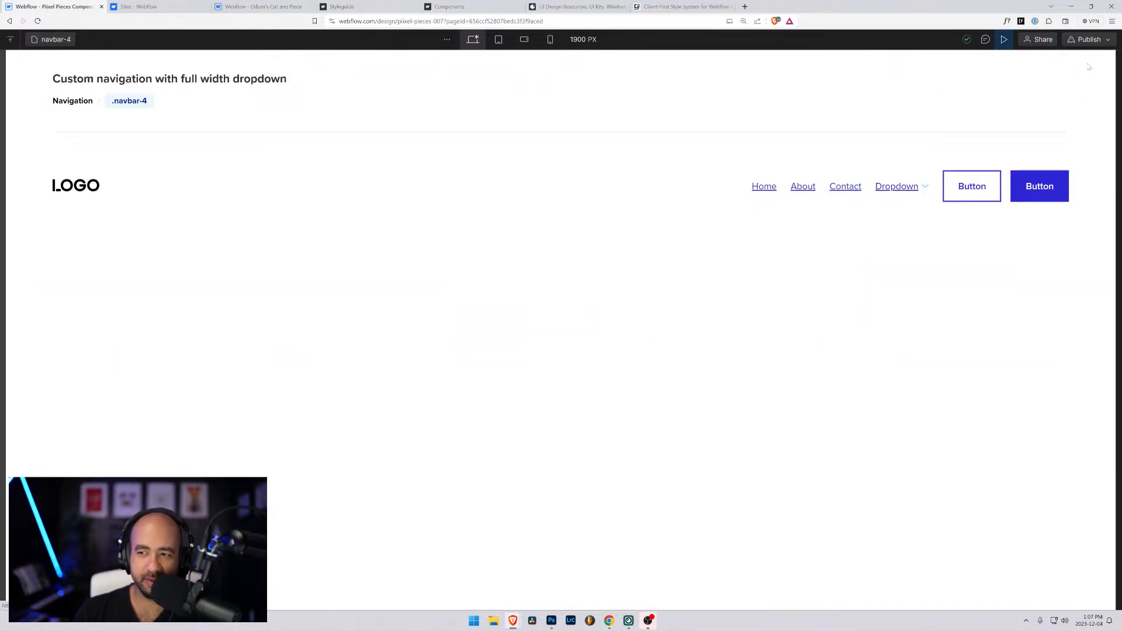
pyautogui.moveTo(904, 193)
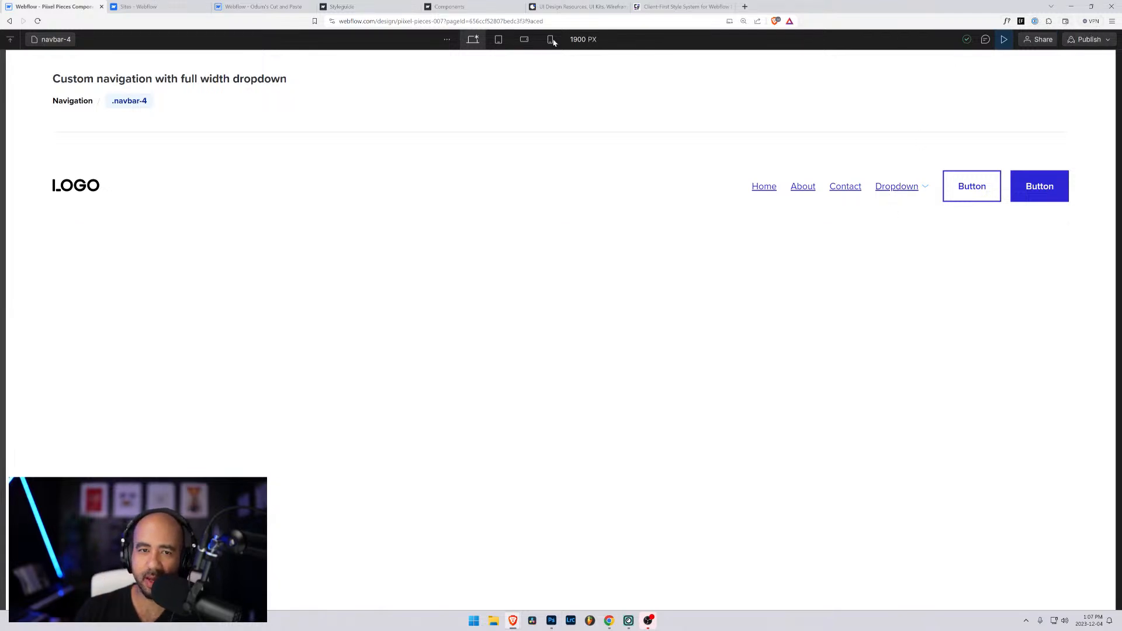
# Preview navbar-4 at the tablet breakpoint, resize the canvas to about 874 px, and expand the hamburger menu
pyautogui.click(499, 39)
pyautogui.moveTo(795, 319); pyautogui.dragTo(826, 318)
pyautogui.click(764, 191)
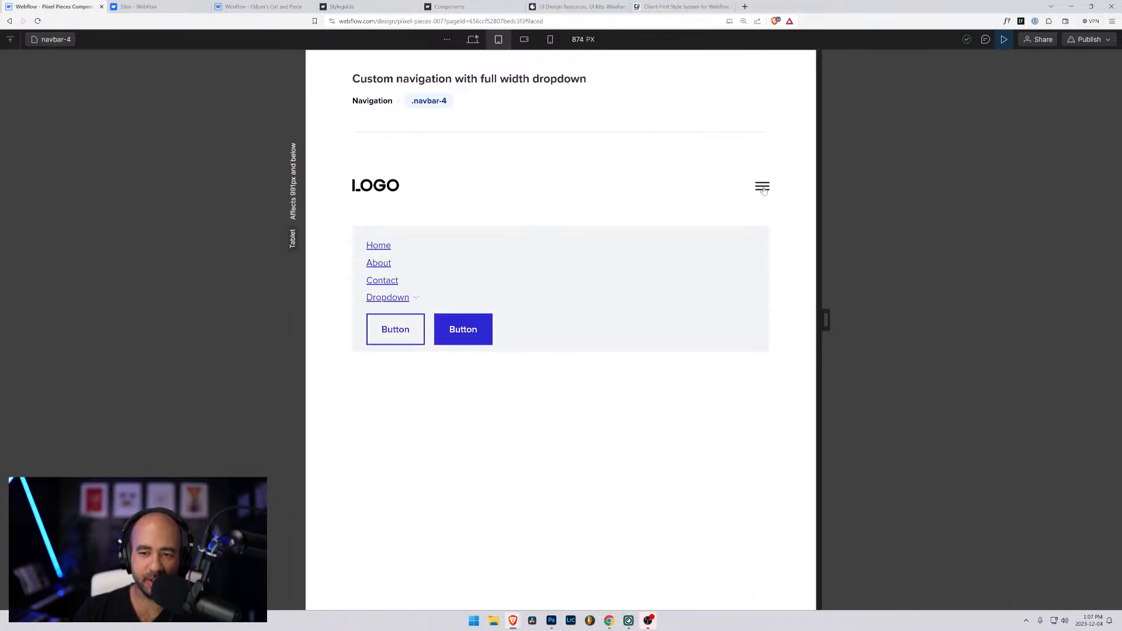
# Toggle the navbar-4 hamburger menu, expand its Dropdown at tablet width, and widen the preview canvas to 1530 px
pyautogui.click(763, 187)
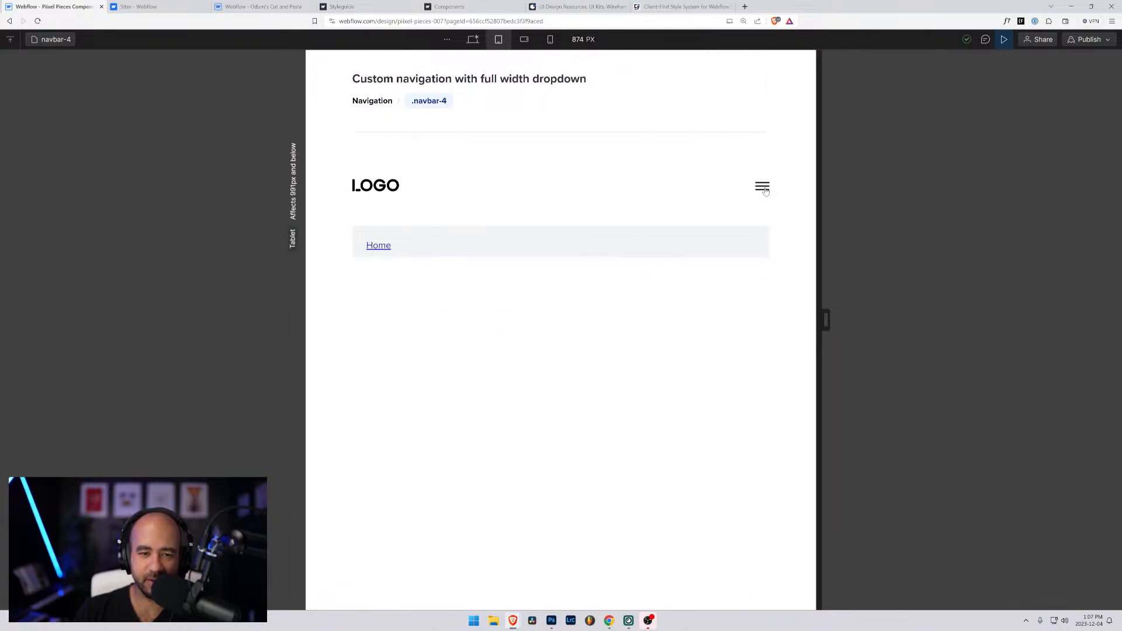
pyautogui.click(763, 187)
pyautogui.click(380, 297)
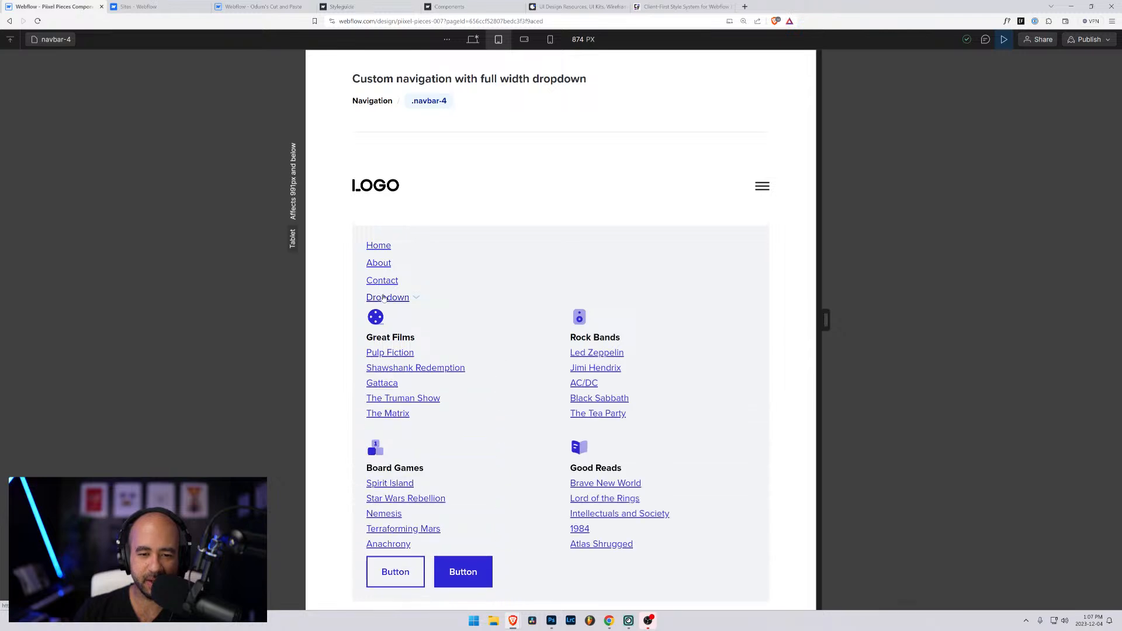
pyautogui.moveTo(826, 319); pyautogui.dragTo(1018, 298)
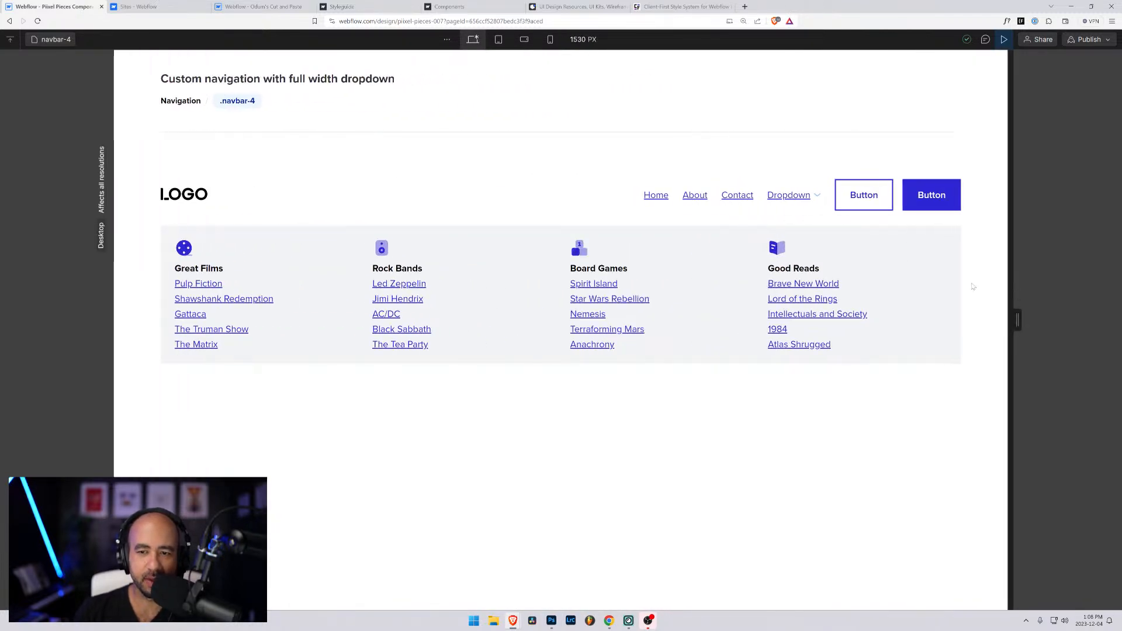
# Test opening and closing the navbar-4 full width dropdown at desktop width, and return to design mode
pyautogui.click(786, 199)
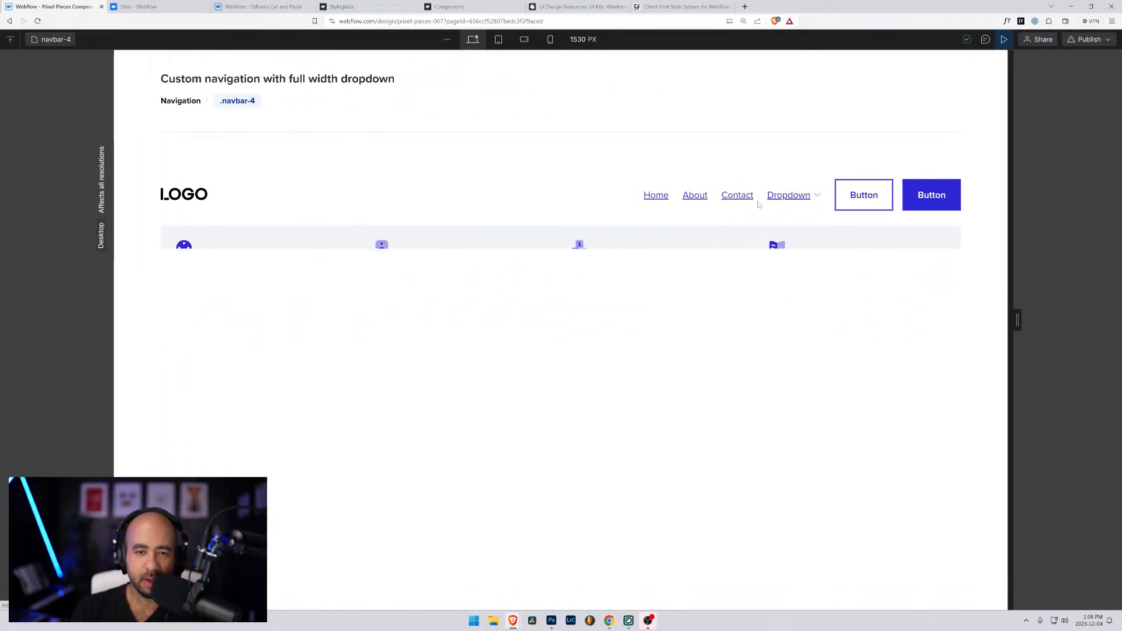
pyautogui.click(799, 200)
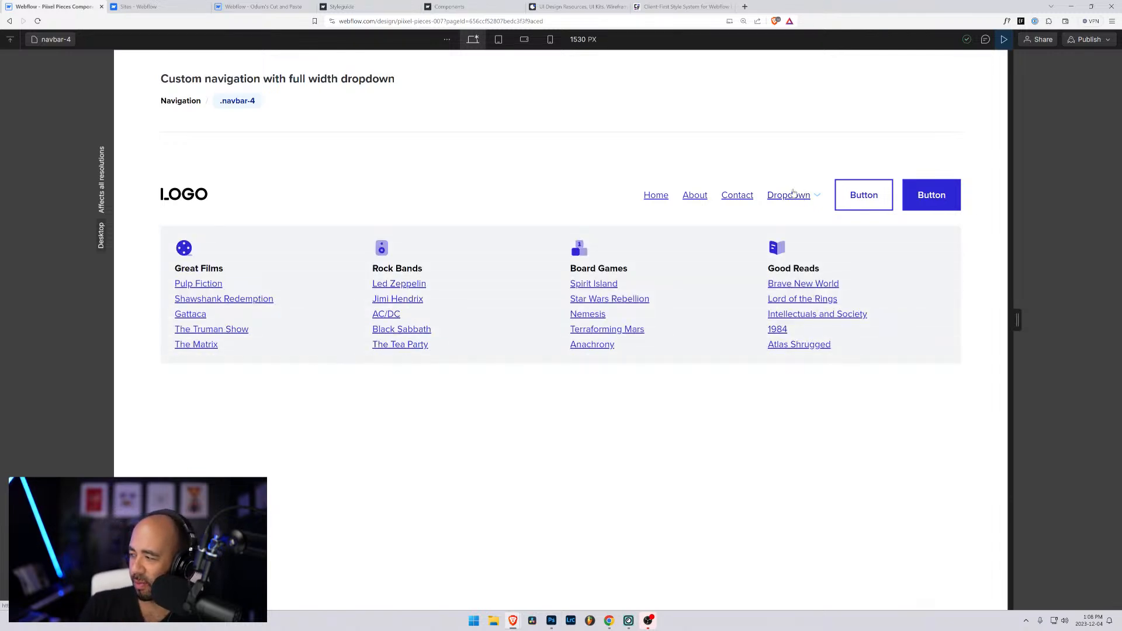
pyautogui.click(796, 197)
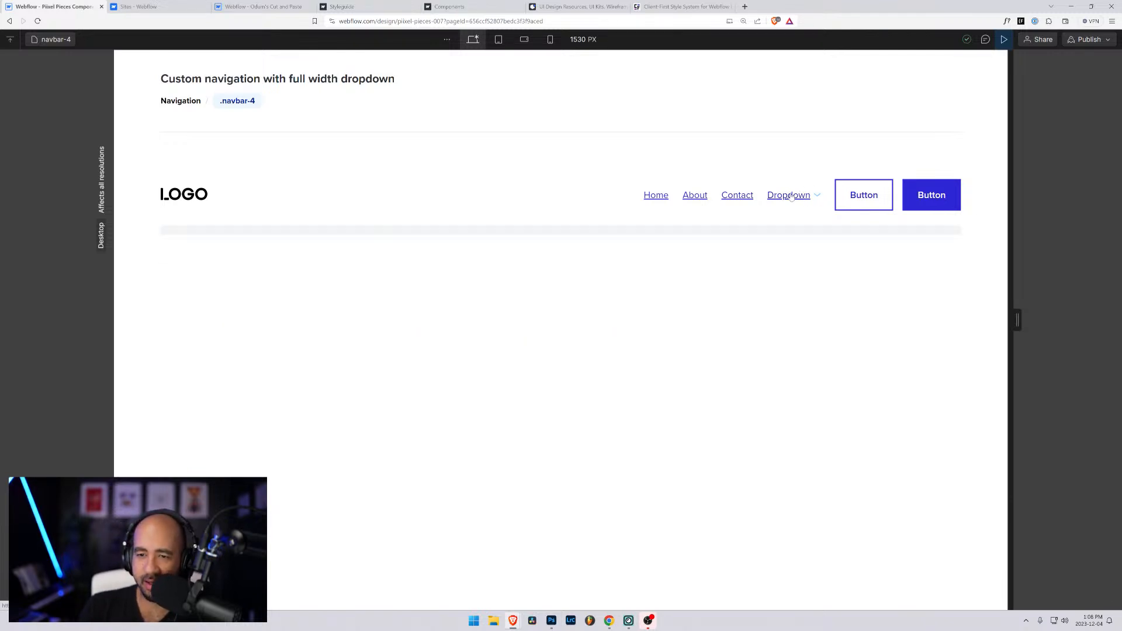
pyautogui.click(791, 197)
pyautogui.click(802, 200)
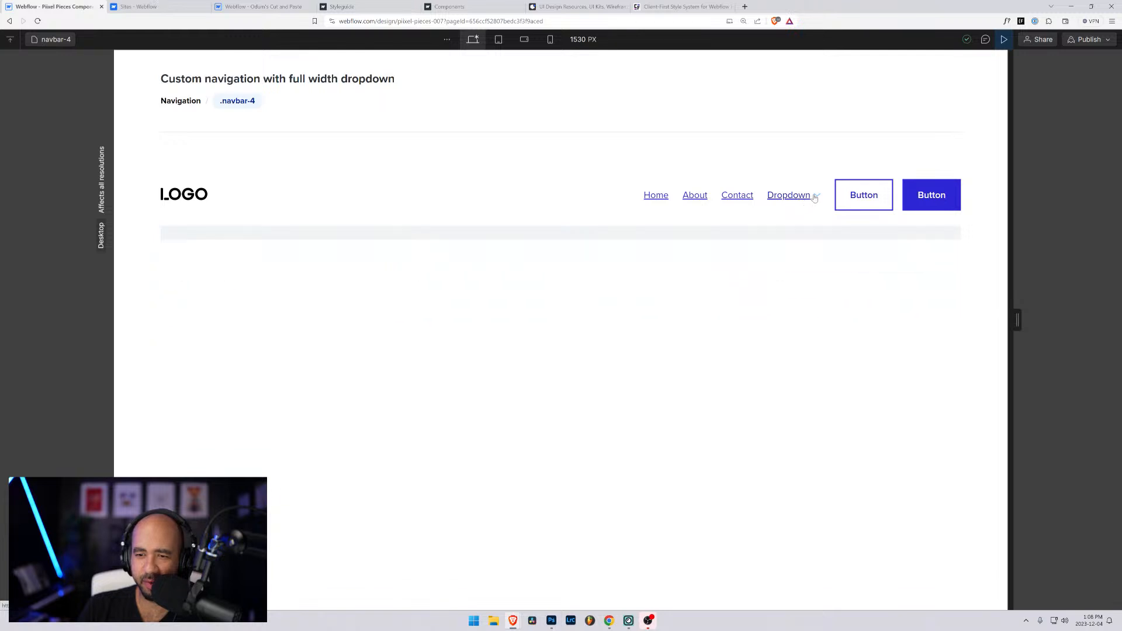
pyautogui.click(793, 201)
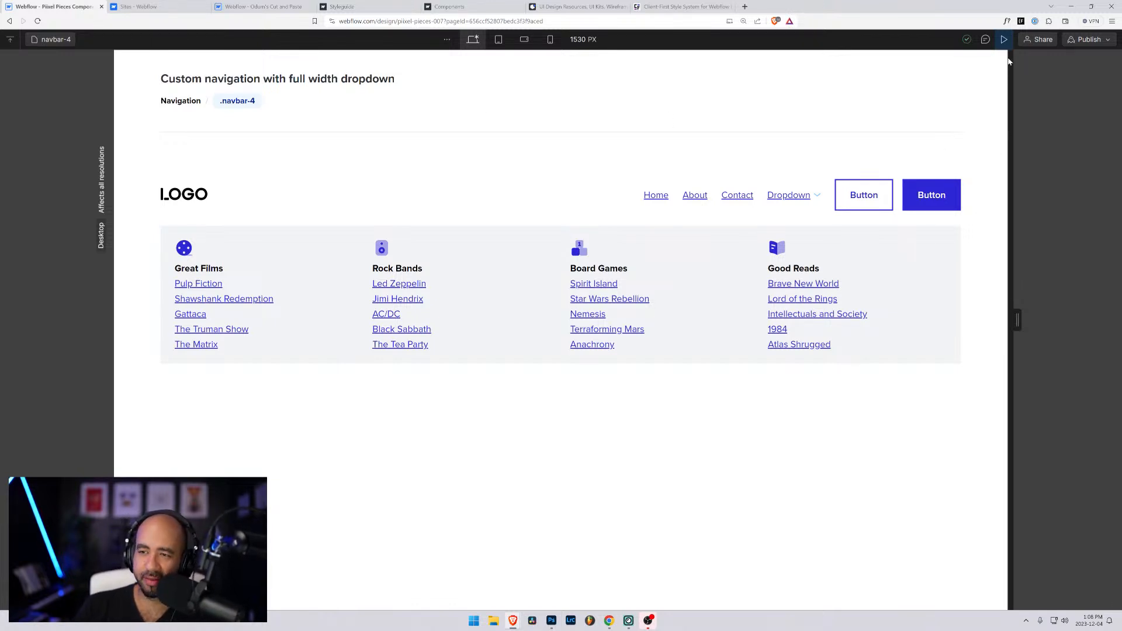
pyautogui.click(1005, 39)
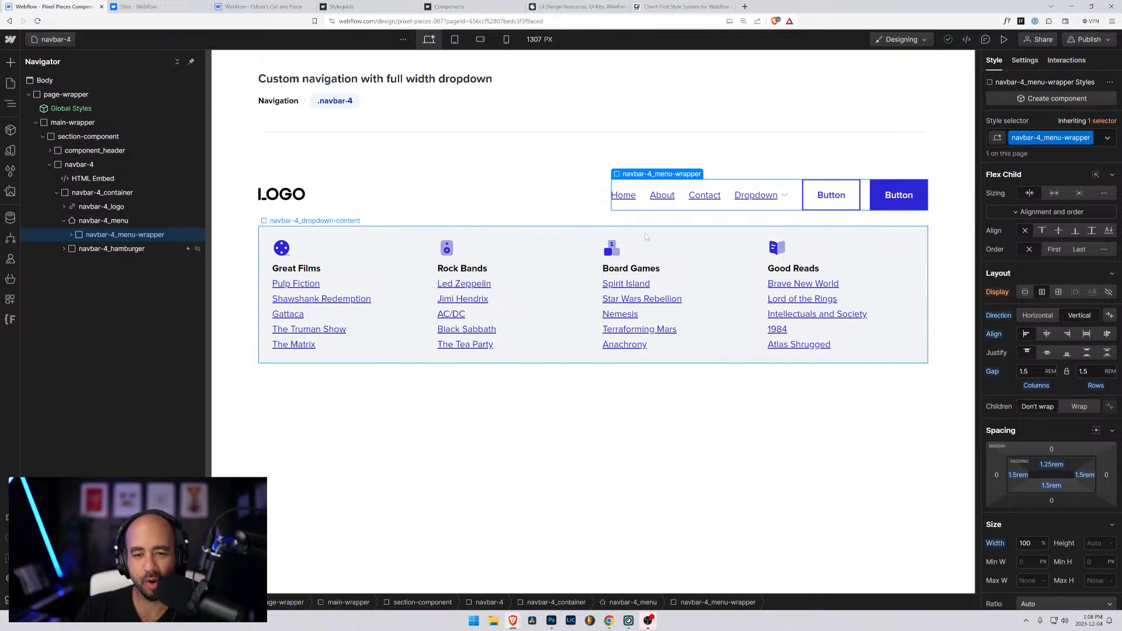
# Inspect the fill="currentColor" attribute in the Board Games icon's SVG embed, and save and close the code editor
pyautogui.click(612, 245)
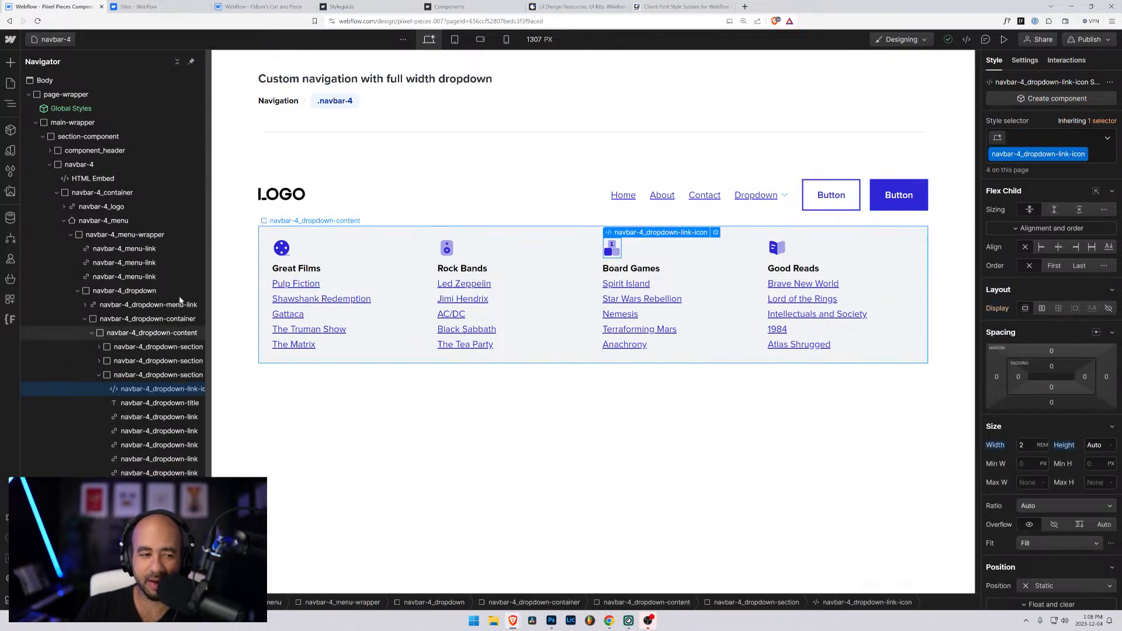
pyautogui.click(716, 233)
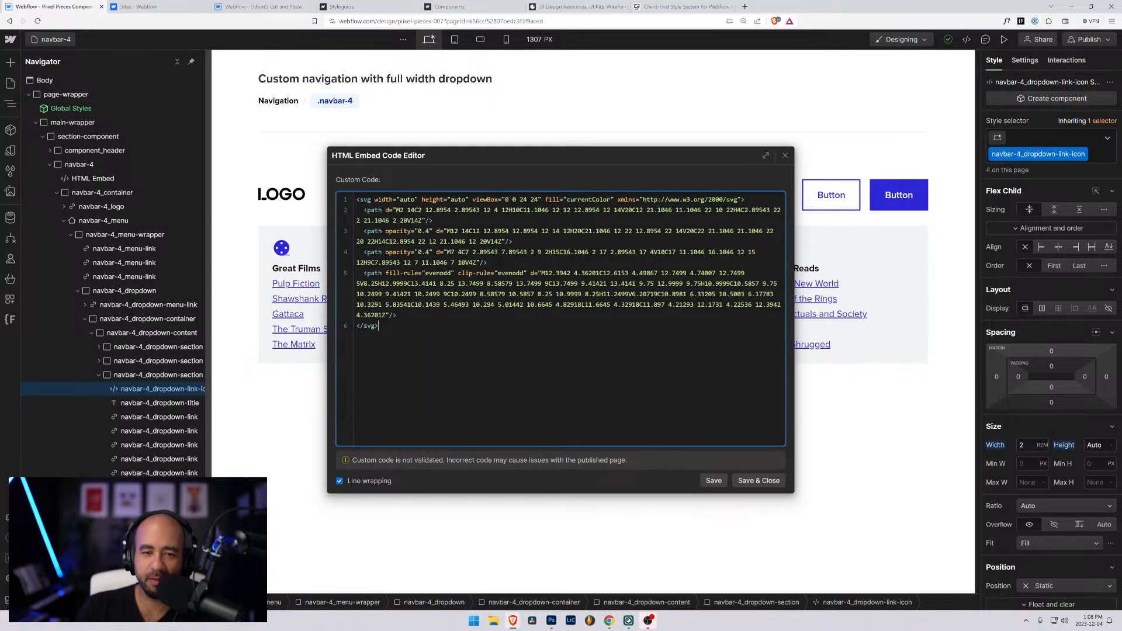
pyautogui.moveTo(545, 199); pyautogui.dragTo(615, 200)
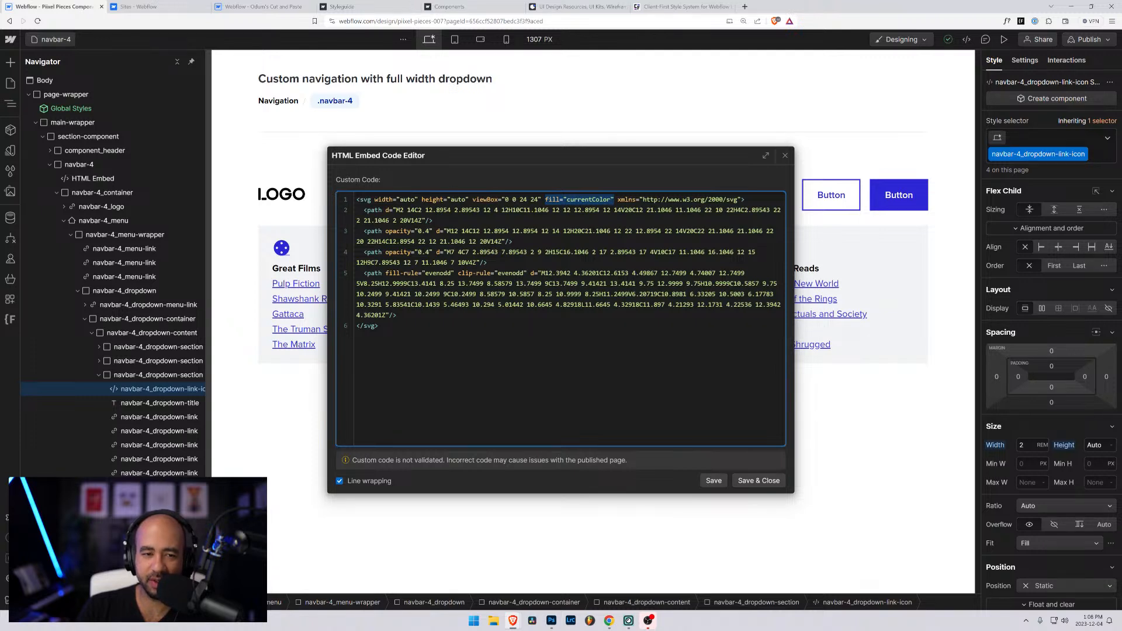
pyautogui.click(748, 485)
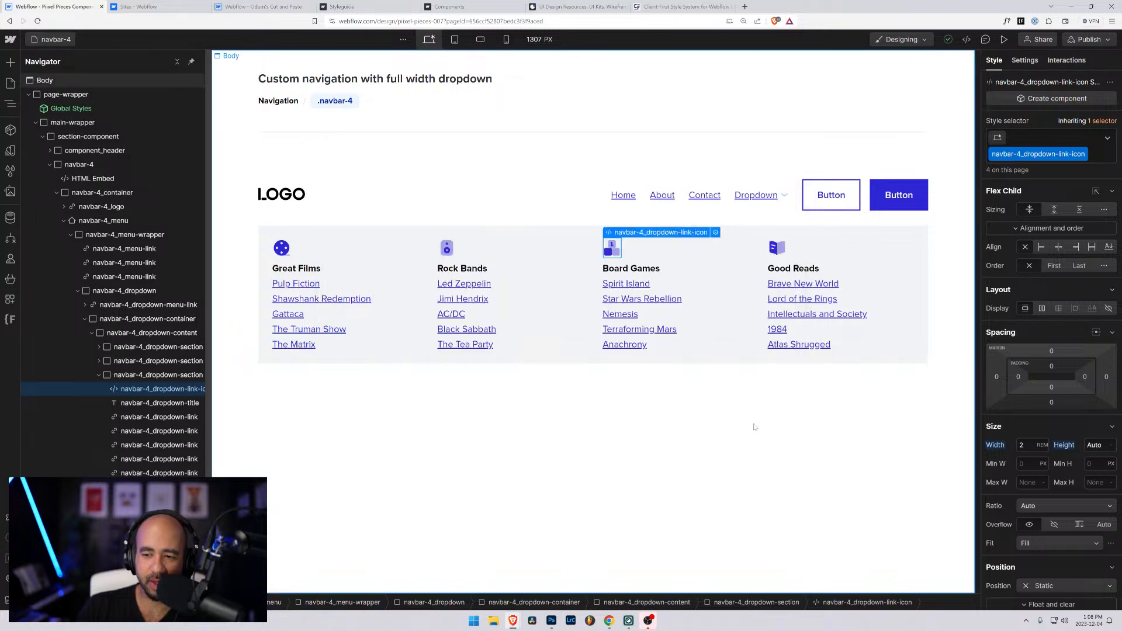
# Check the Board Games icon's size and colour styles, and review the auto width and height attributes in its SVG embed
pyautogui.scroll(-4, 1011, 484)
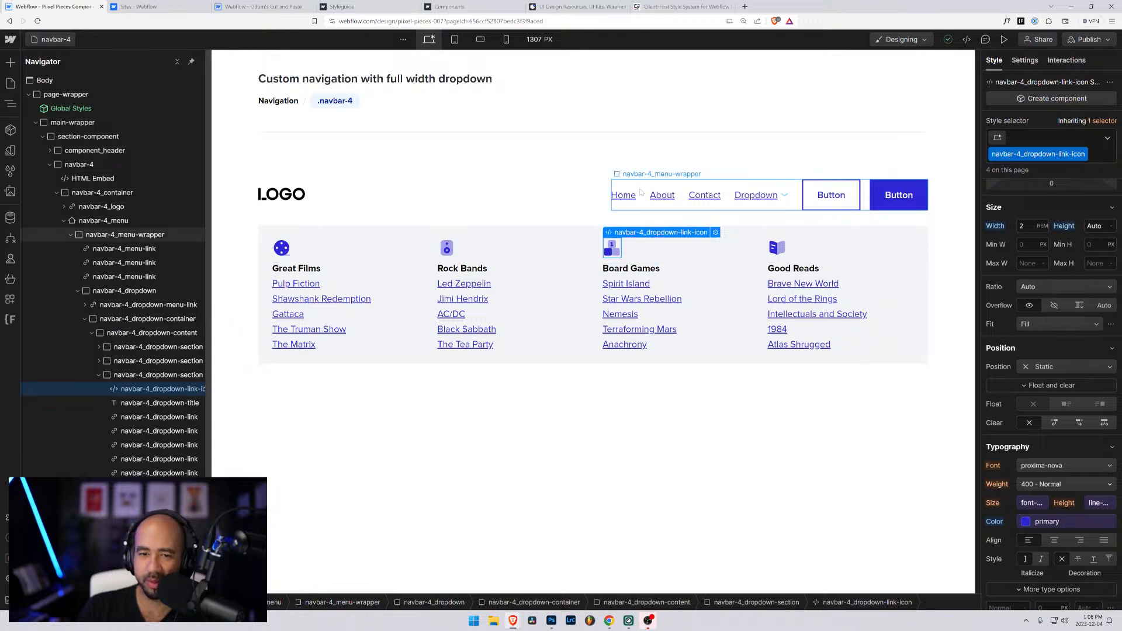
pyautogui.click(716, 233)
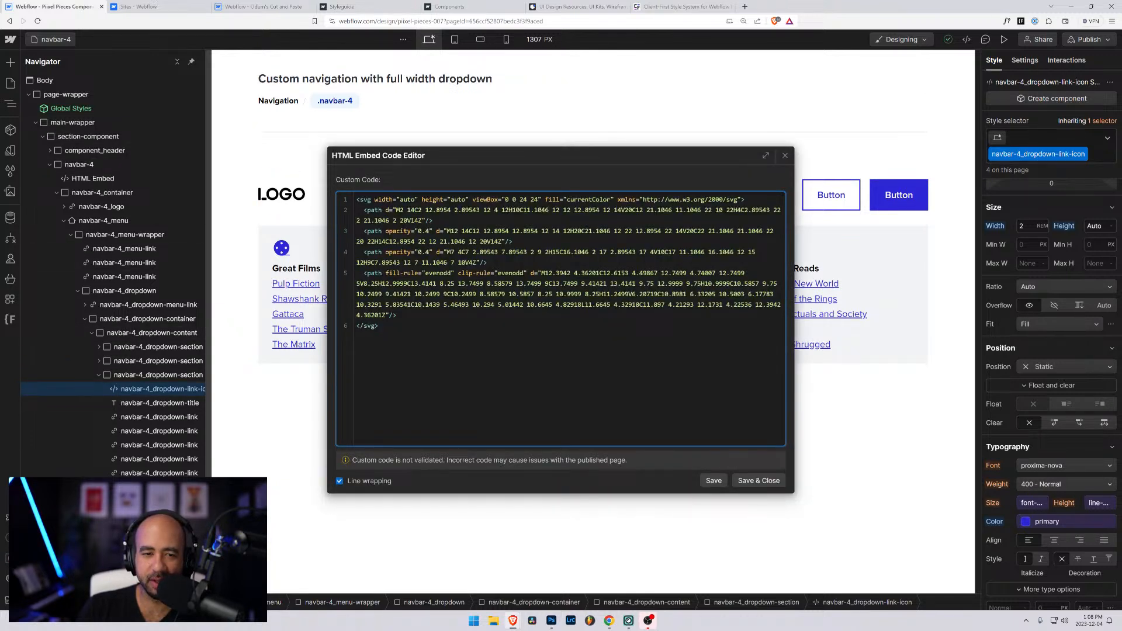
pyautogui.moveTo(375, 200); pyautogui.dragTo(466, 199)
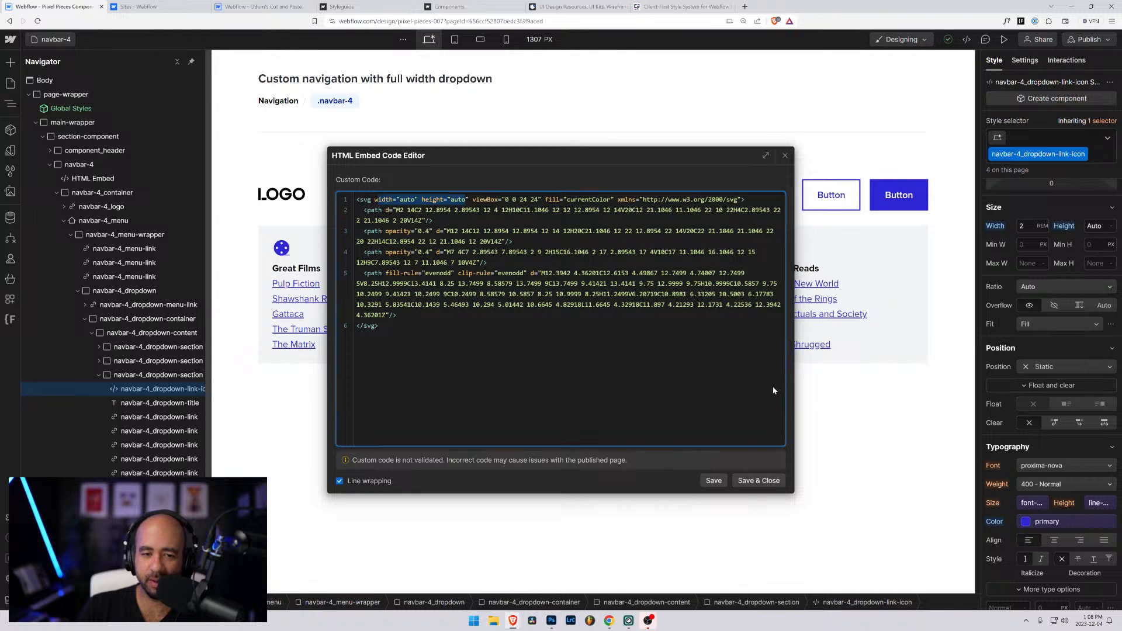
pyautogui.click(786, 156)
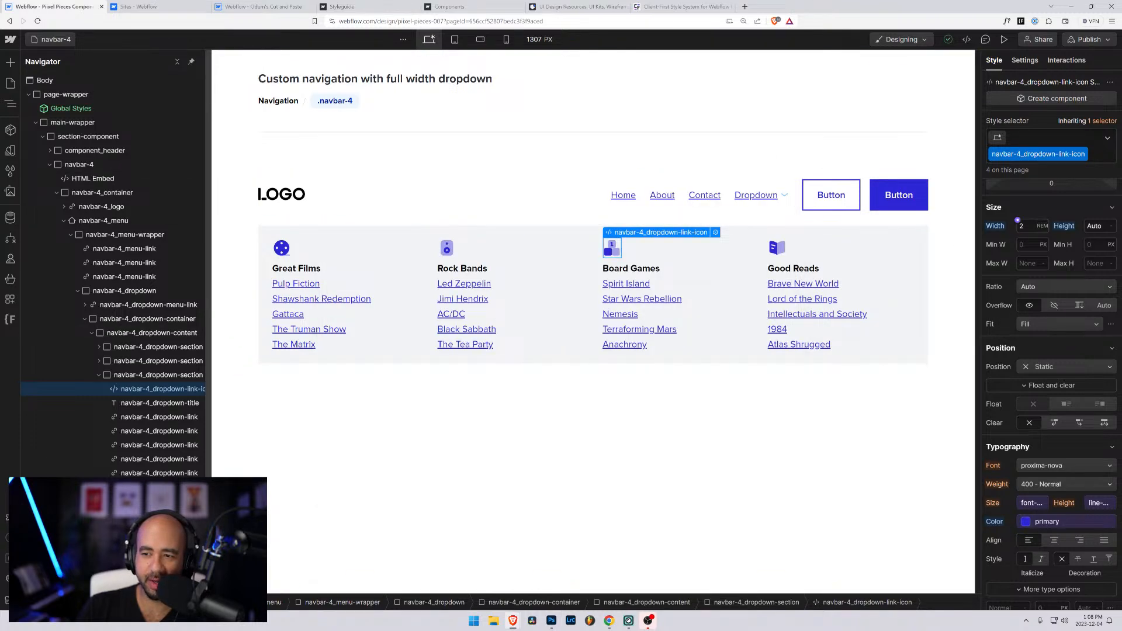
# Try a larger width on navbar-4_dropdown-link-icon and return it to 2 rem
pyautogui.press('Up')
pyautogui.press('Up')
pyautogui.press('Up')
pyautogui.press('Up')
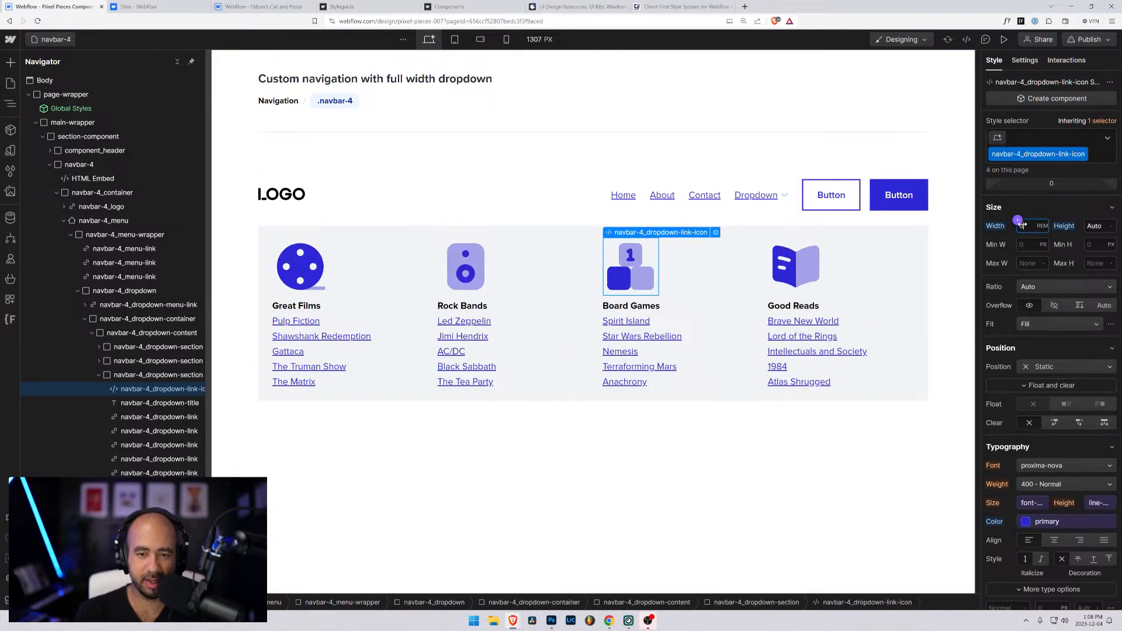
pyautogui.press('Down')
pyautogui.press('Down')
pyautogui.press('Down')
pyautogui.press('Down')
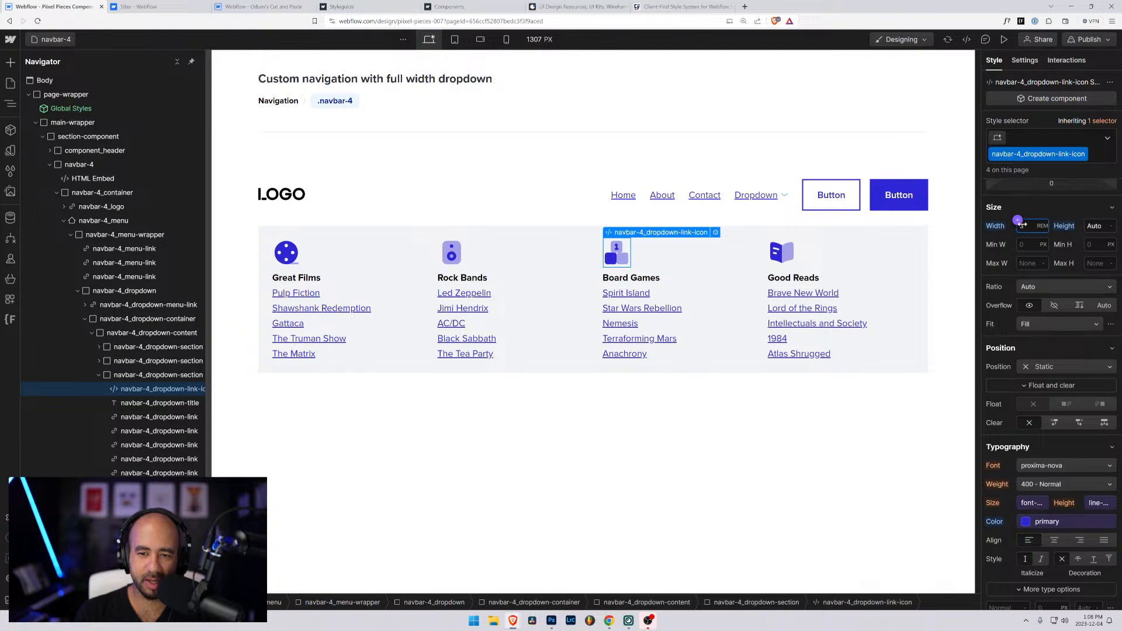
pyautogui.click(1023, 204)
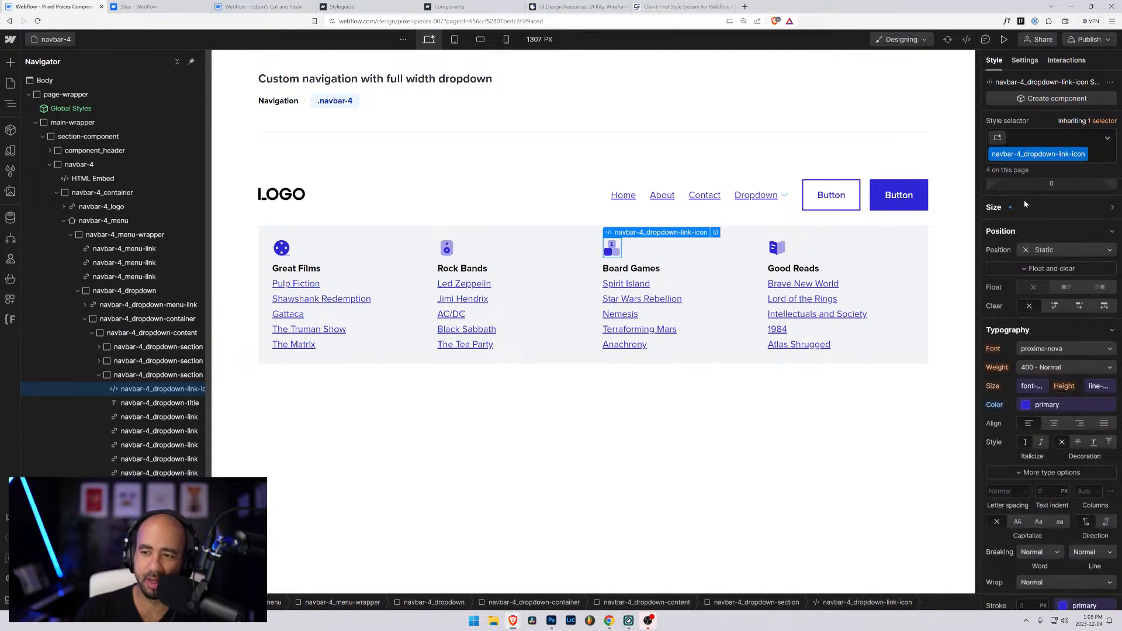
pyautogui.click(1005, 210)
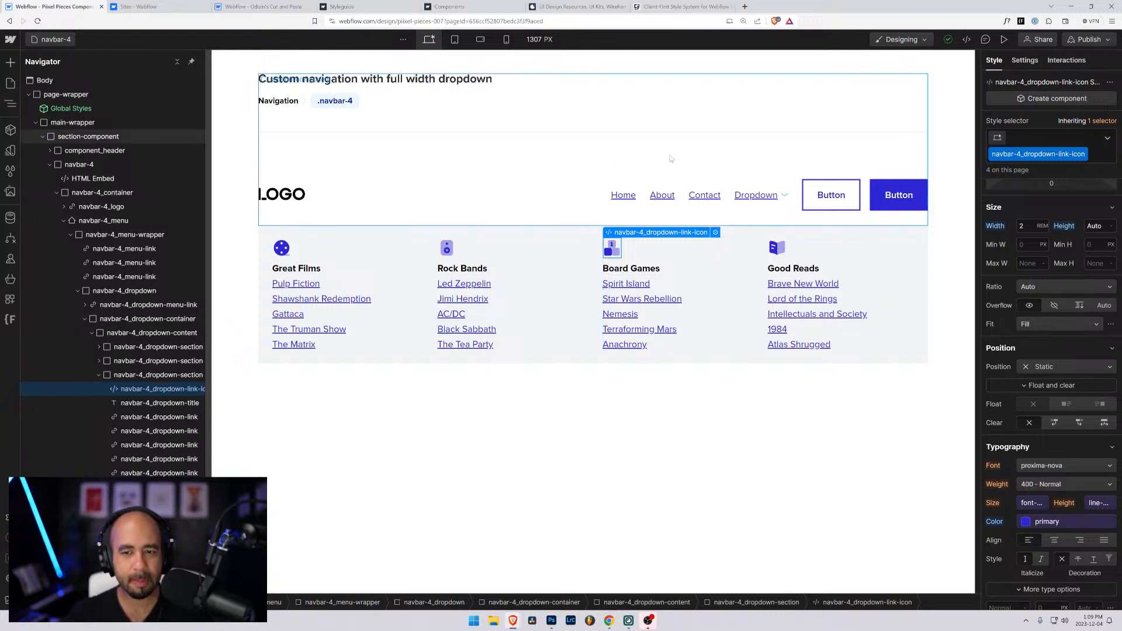
# Inspect the Dropdown link's arrow icon on the navbar-4 page, and open the navbar-1 page to inspect the same icon there
pyautogui.click(784, 197)
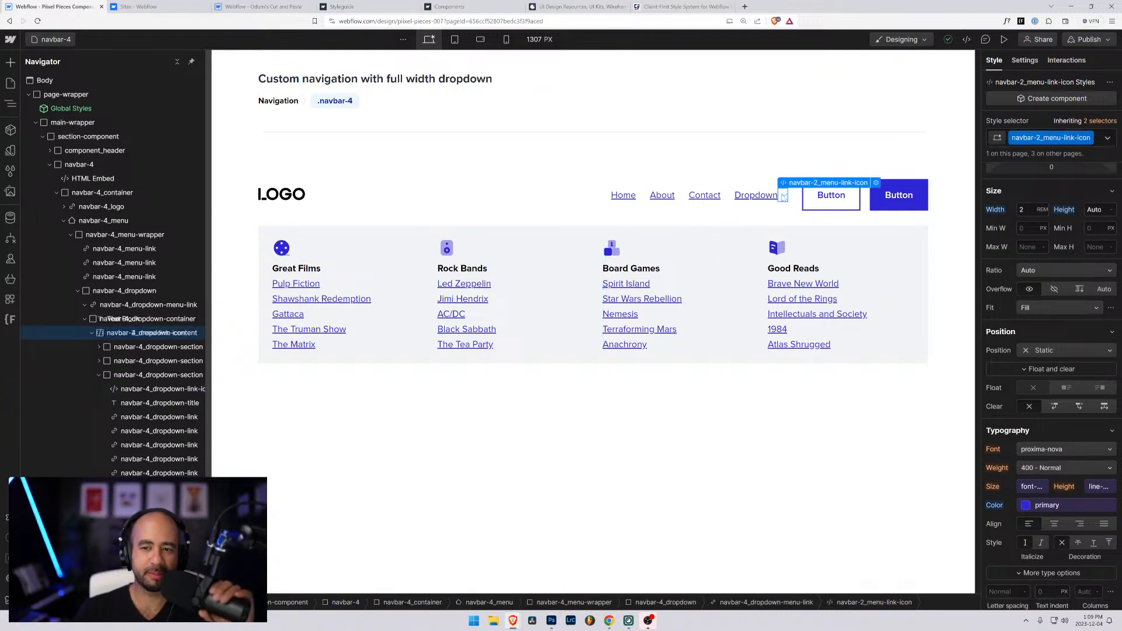
pyautogui.click(56, 40)
pyautogui.click(65, 169)
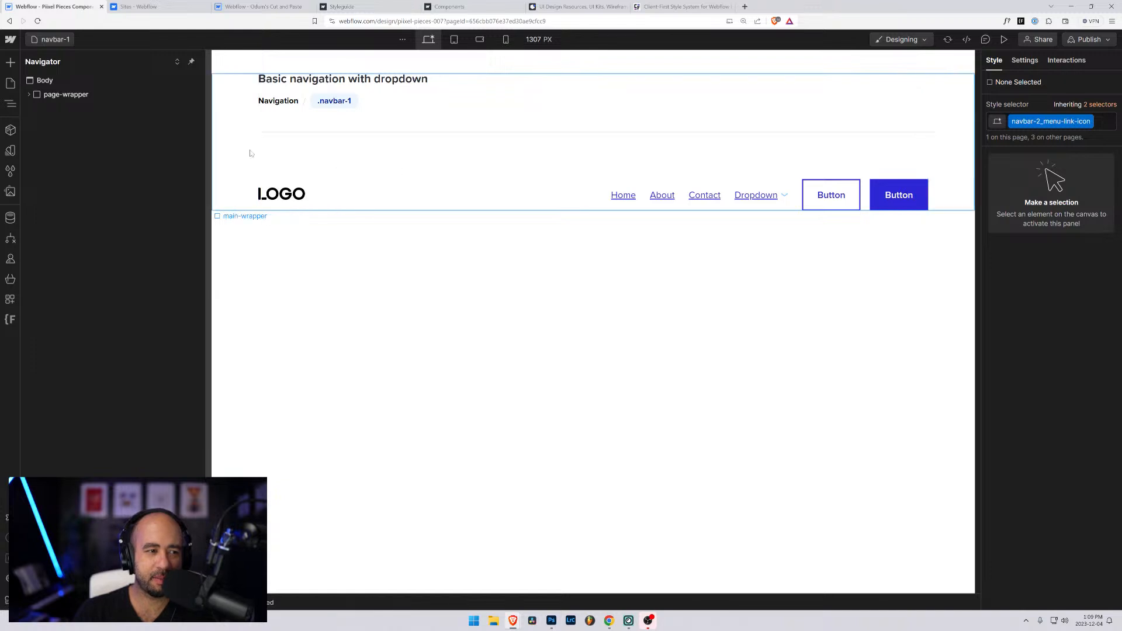
pyautogui.click(783, 198)
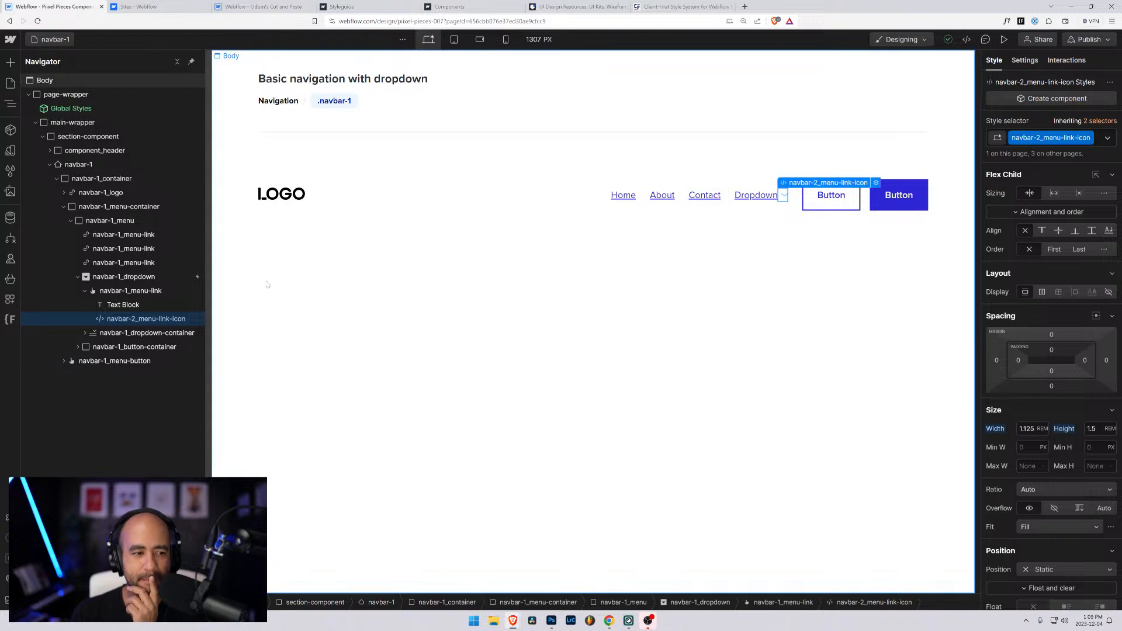
# Compare the styles of the navbar-1_dropdown element and its nested navbar-1_menu-link
pyautogui.click(140, 277)
pyautogui.click(150, 292)
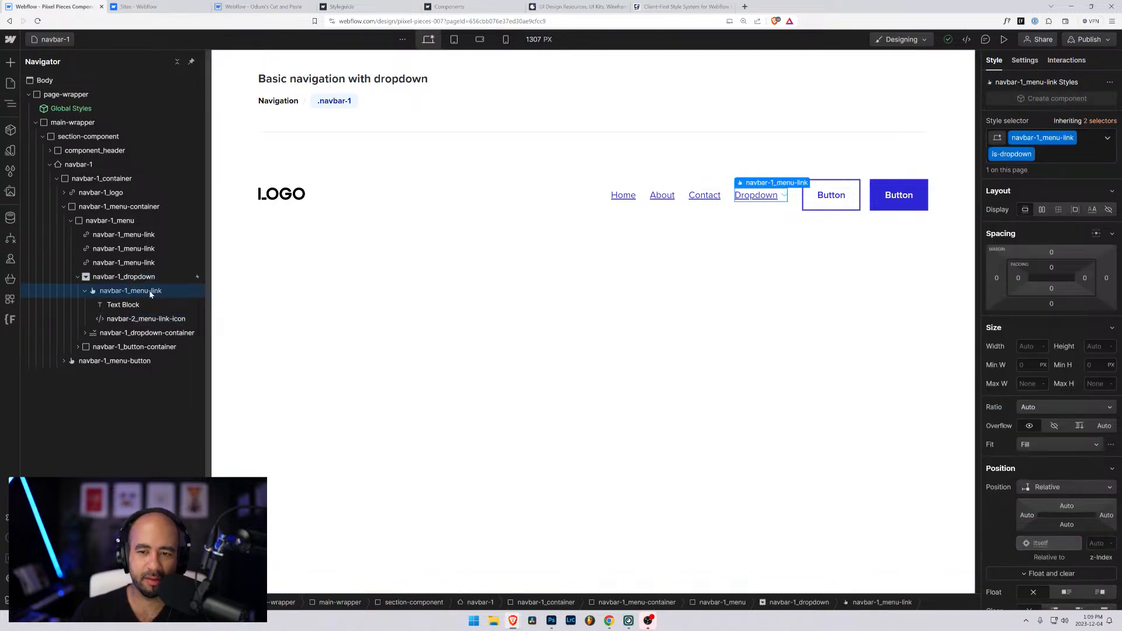
pyautogui.click(136, 277)
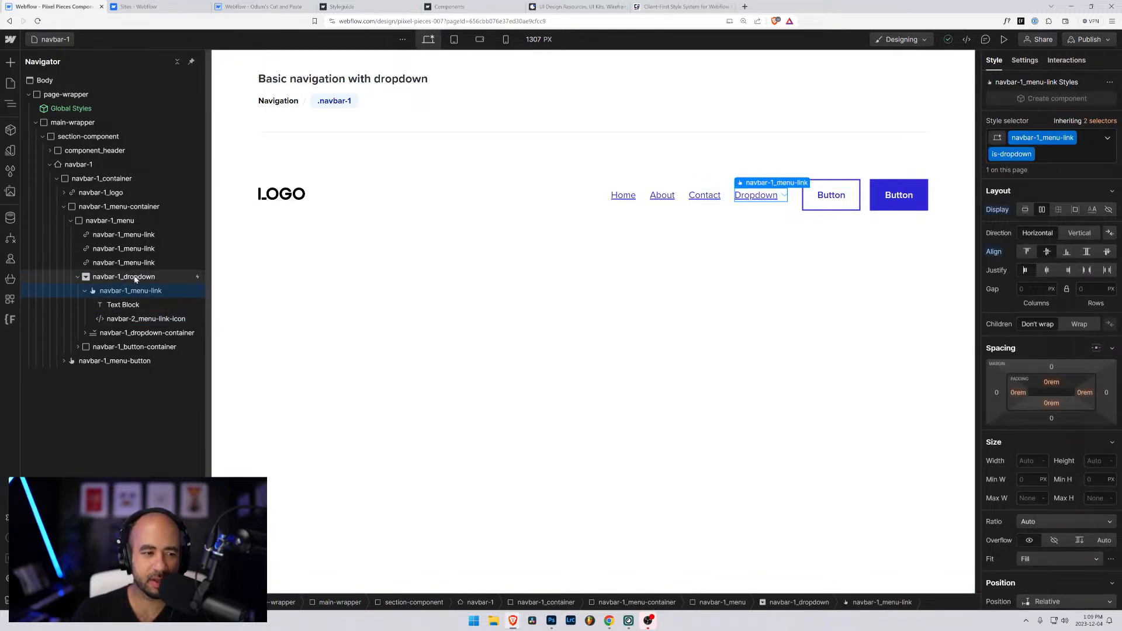
pyautogui.click(130, 292)
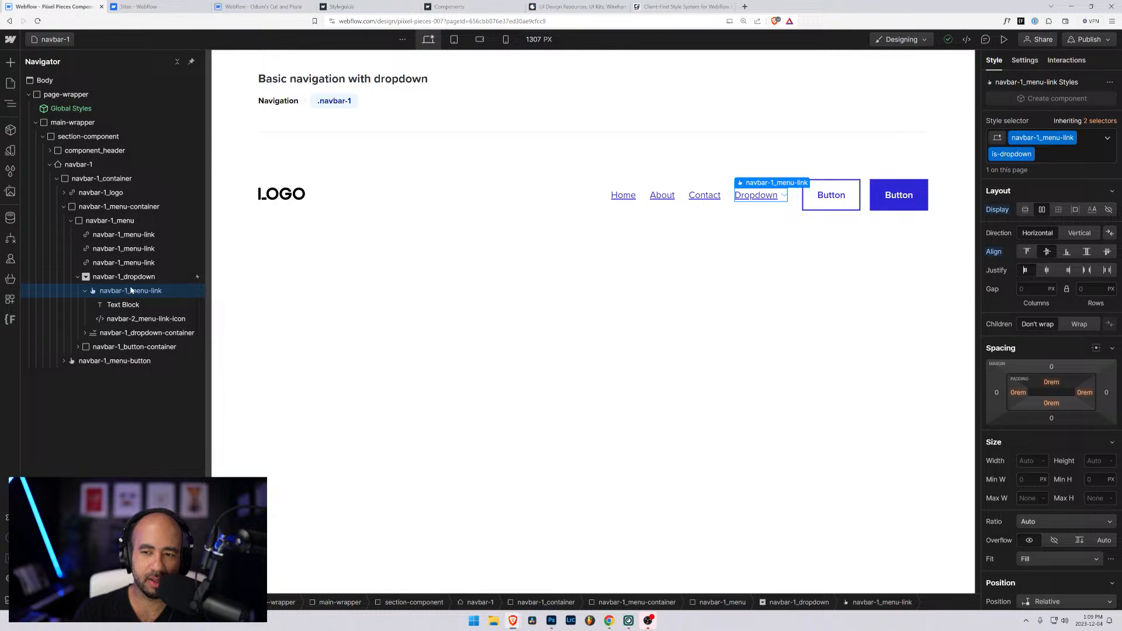
pyautogui.click(131, 277)
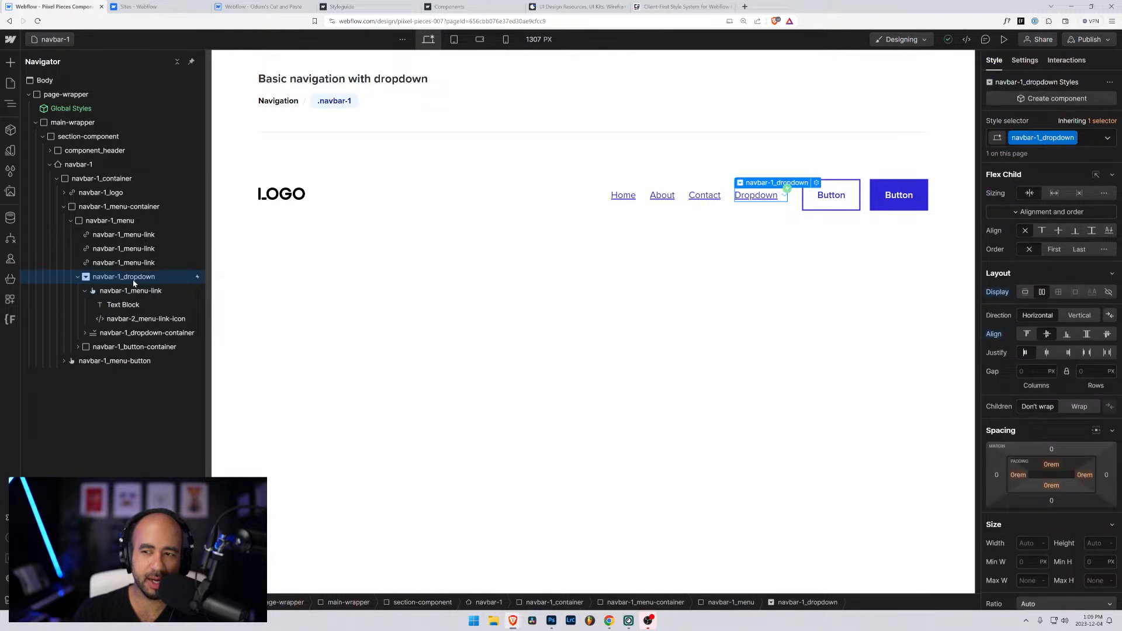
# Open the Nav 1 Dropdown Open animation from the Dropdown opens trigger on navbar-1_dropdown
pyautogui.click(1068, 62)
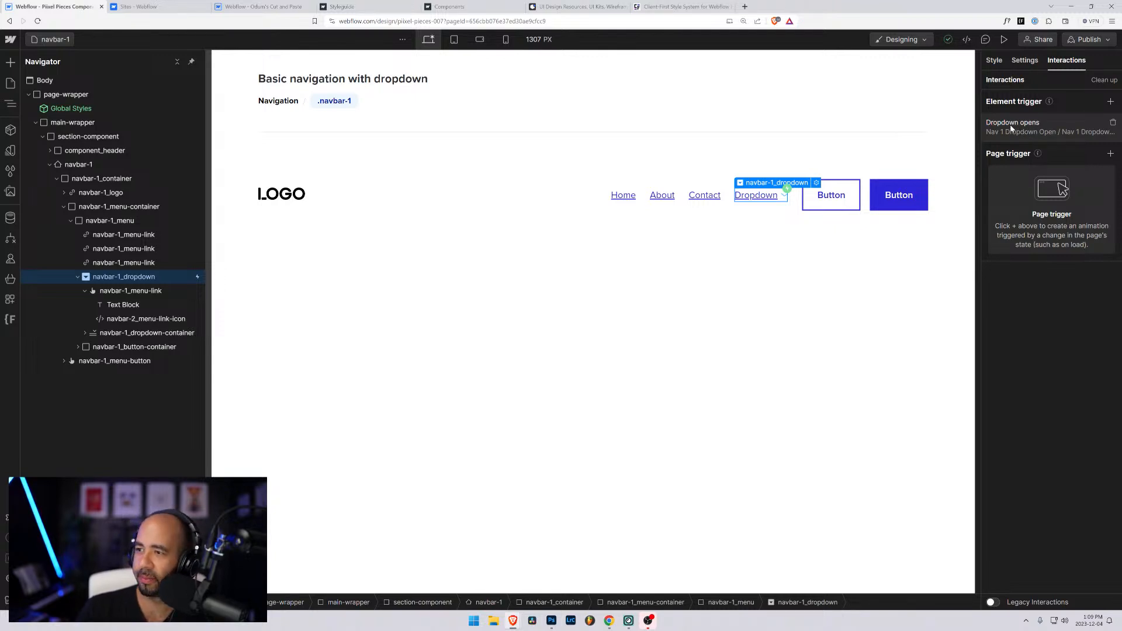
pyautogui.click(1052, 133)
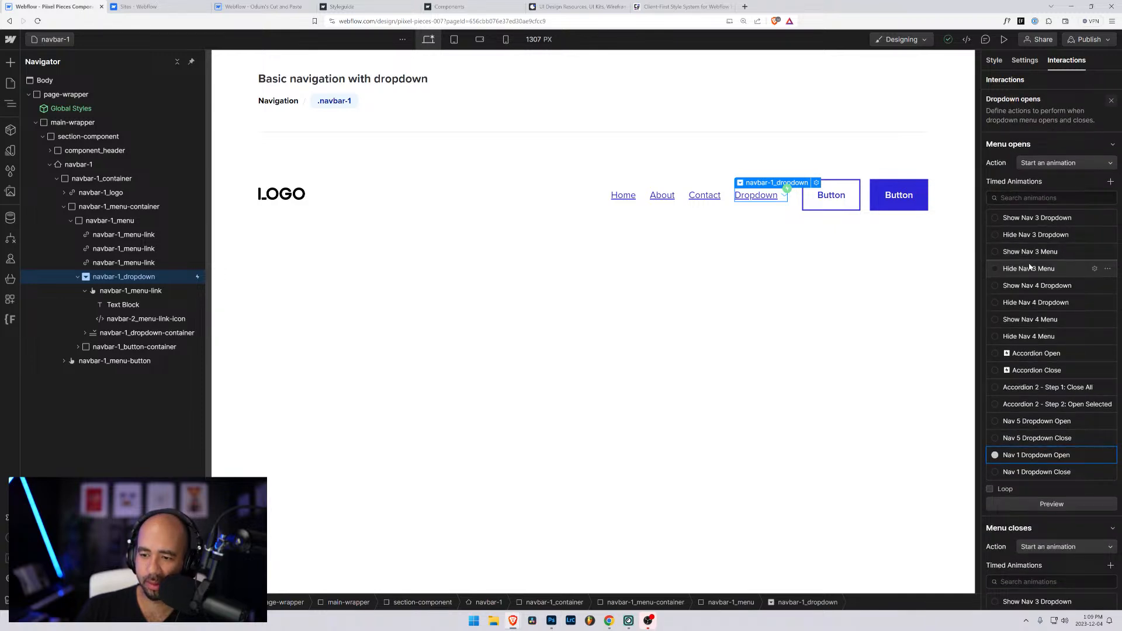
pyautogui.scroll(-2, 1030, 267)
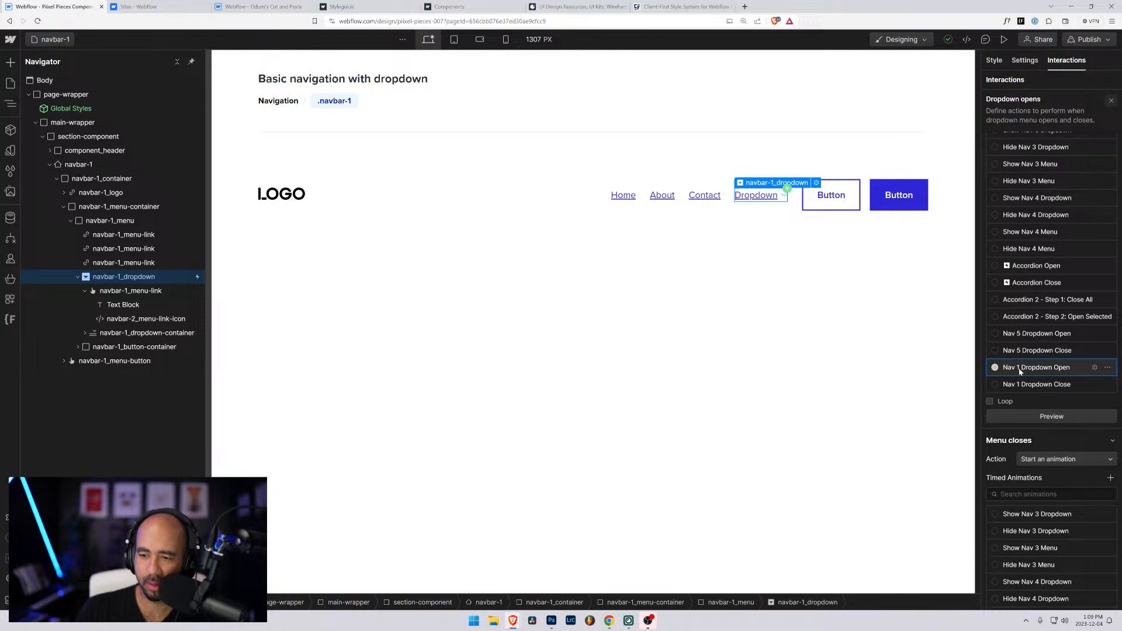
pyautogui.click(1095, 368)
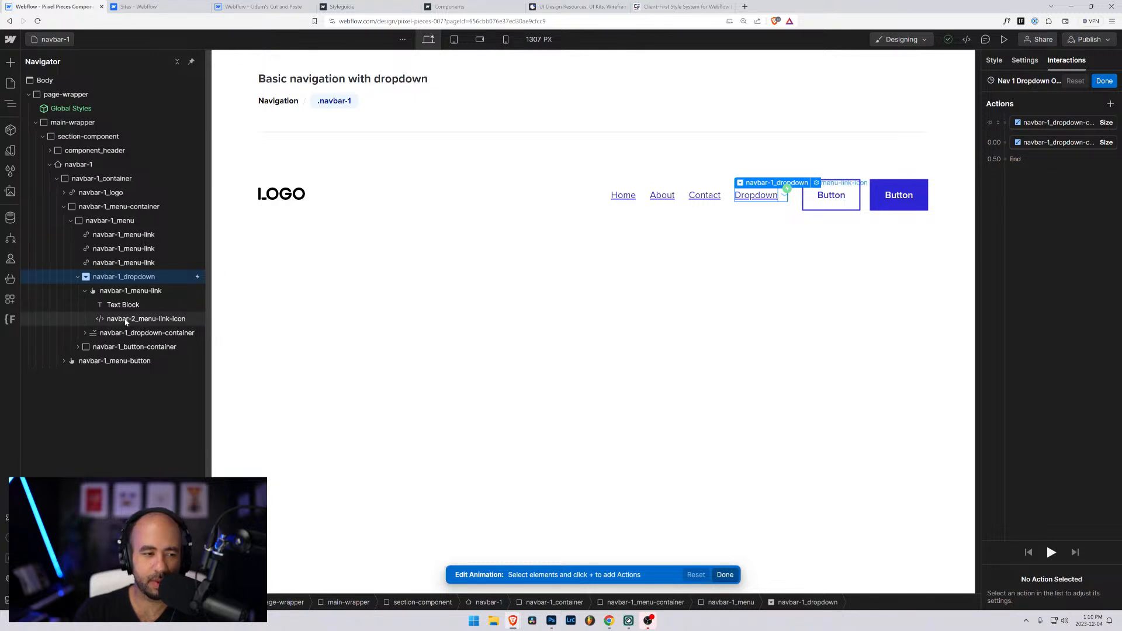
# Select navbar-2_menu-link-icon within the animation, leave the animation editor, and check the icon's own interactions
pyautogui.click(125, 320)
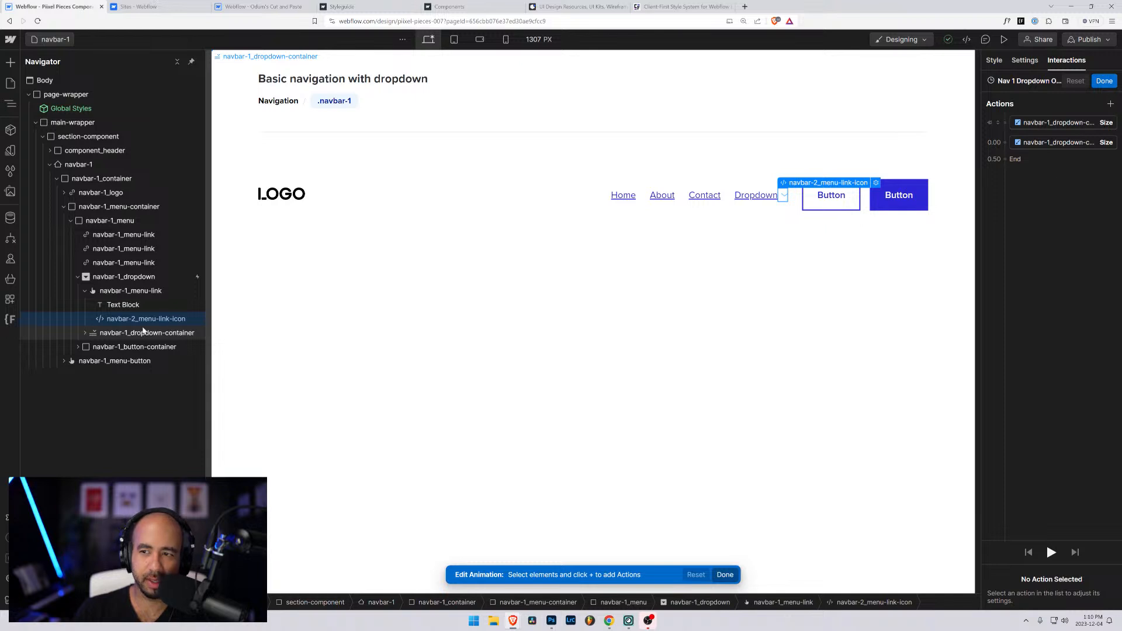
pyautogui.press('Escape')
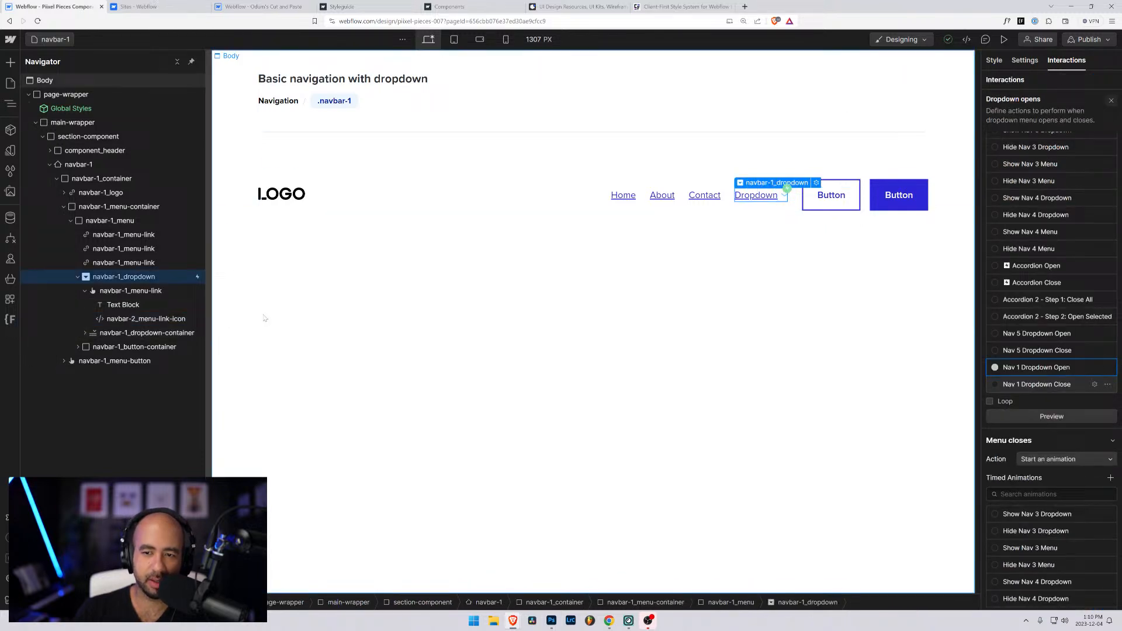
pyautogui.click(156, 321)
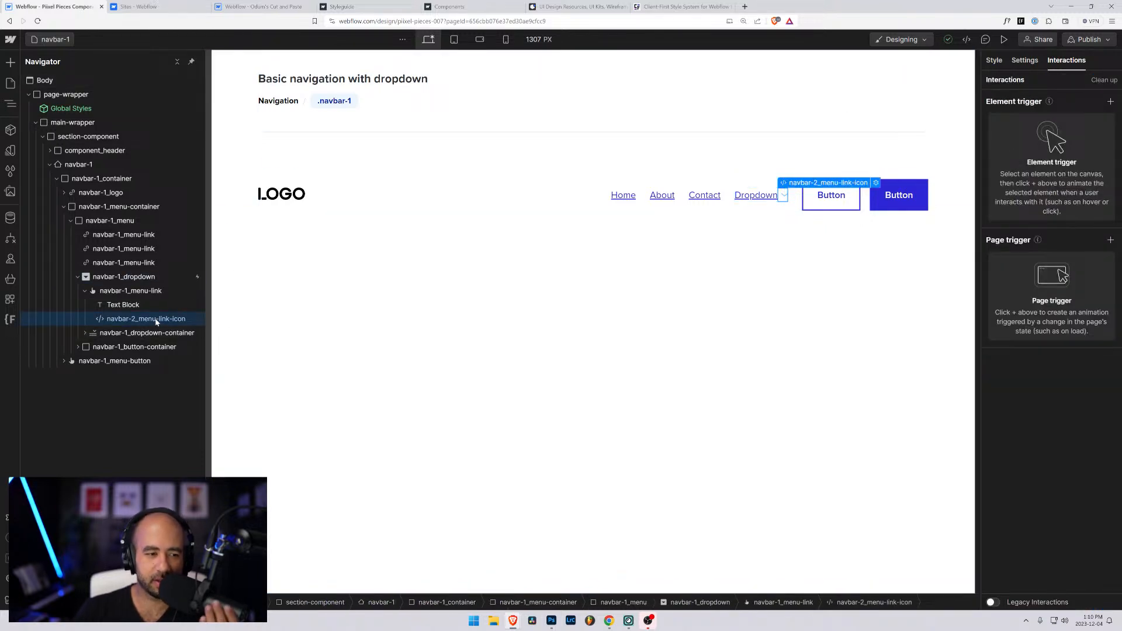
# Inspect the size settings in the styles of navbar-2_menu-link-icon
pyautogui.click(992, 61)
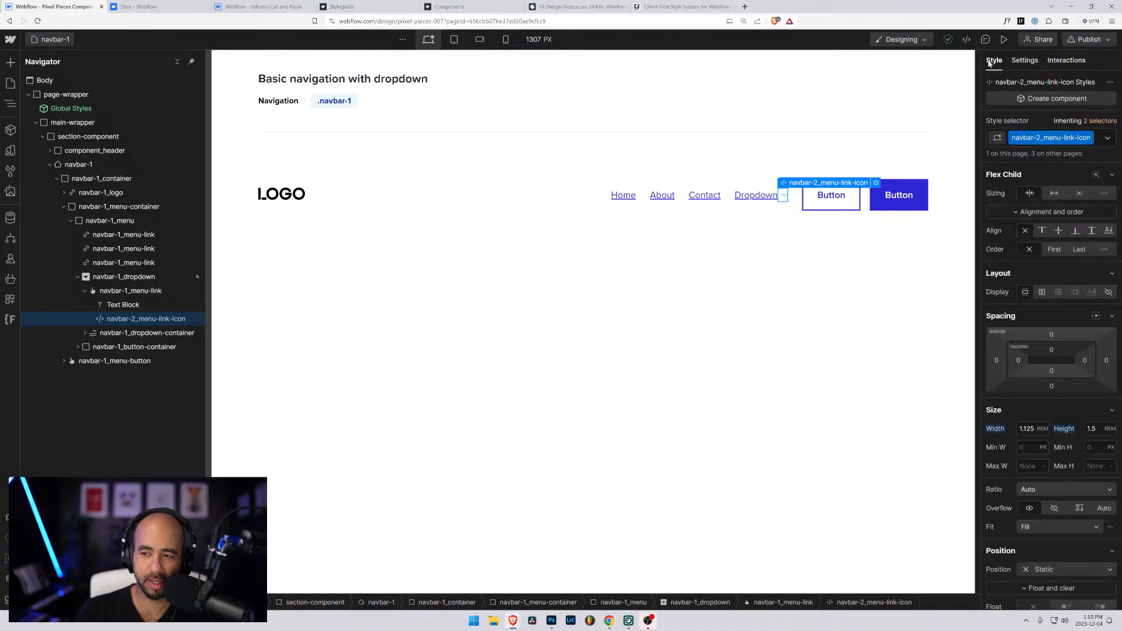
pyautogui.scroll(-1, 1023, 397)
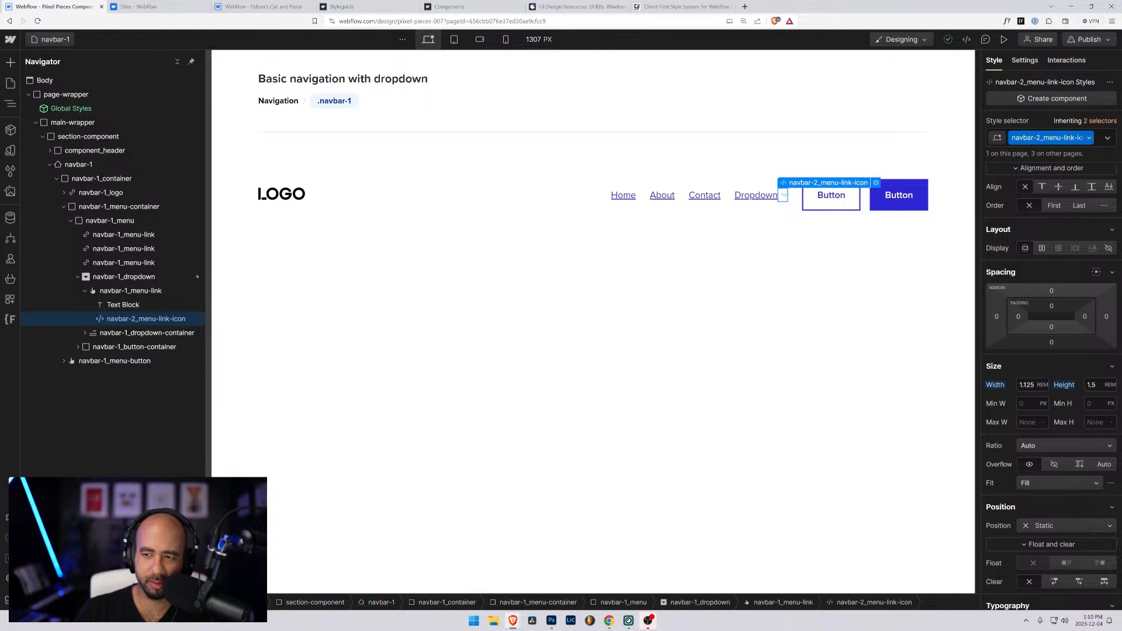
pyautogui.click(1098, 143)
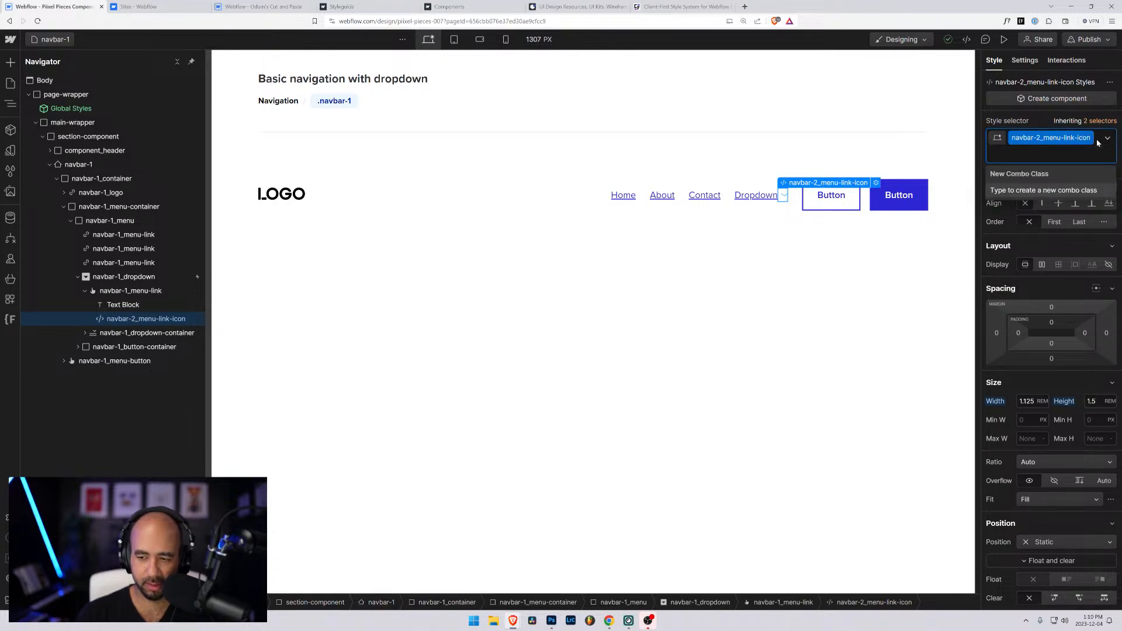
pyautogui.press('BackSpace')
pyautogui.write('nav')
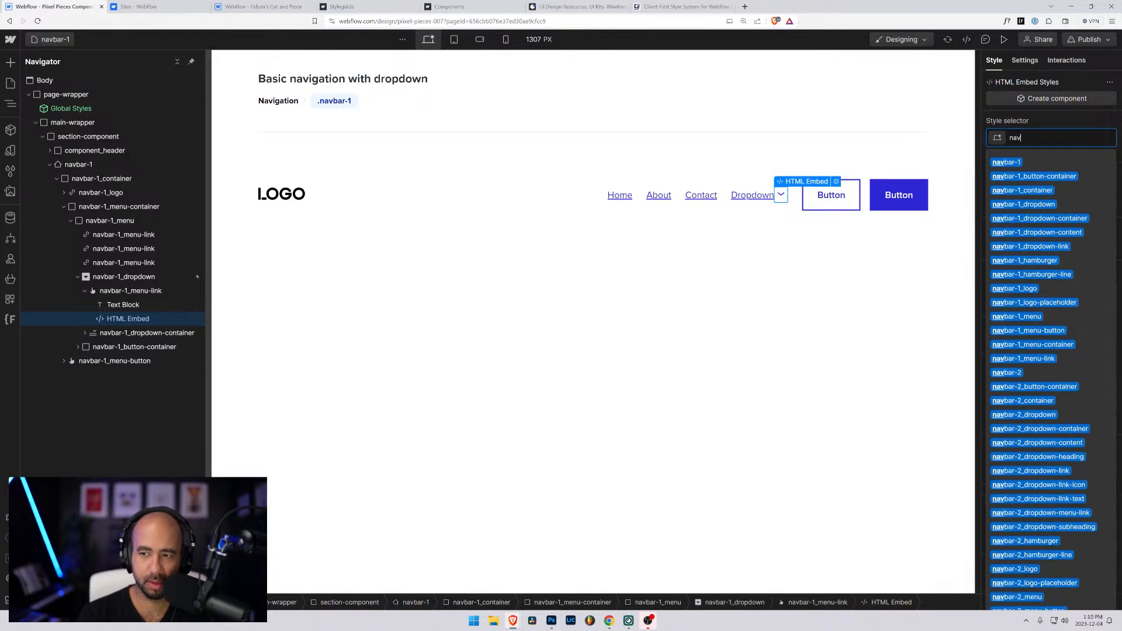
pyautogui.write('bar-1')
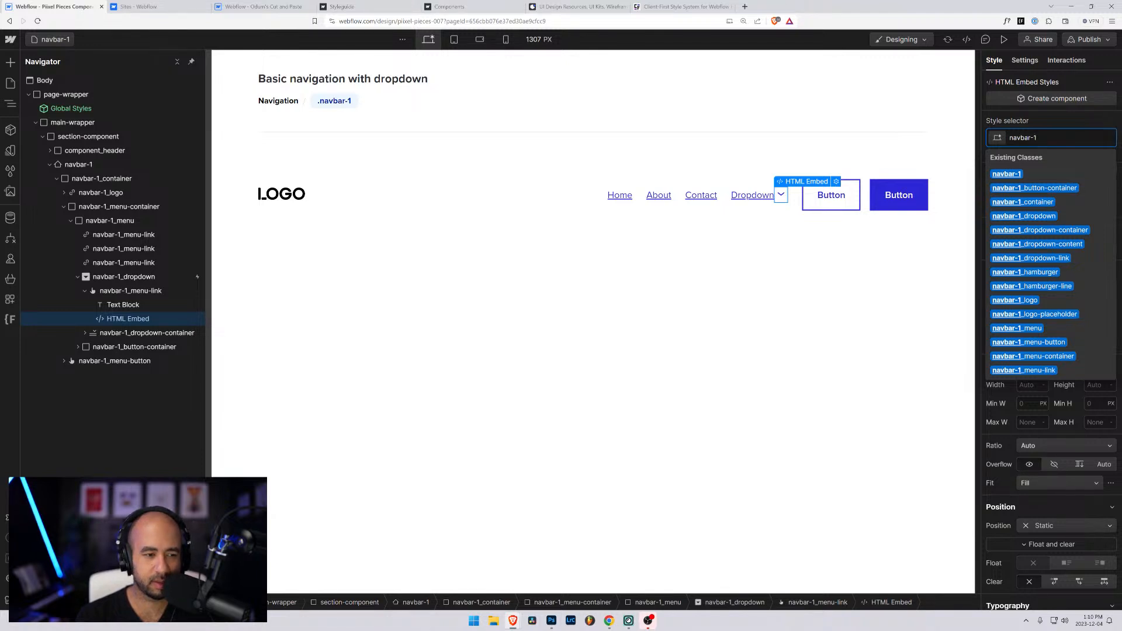
pyautogui.press('Escape')
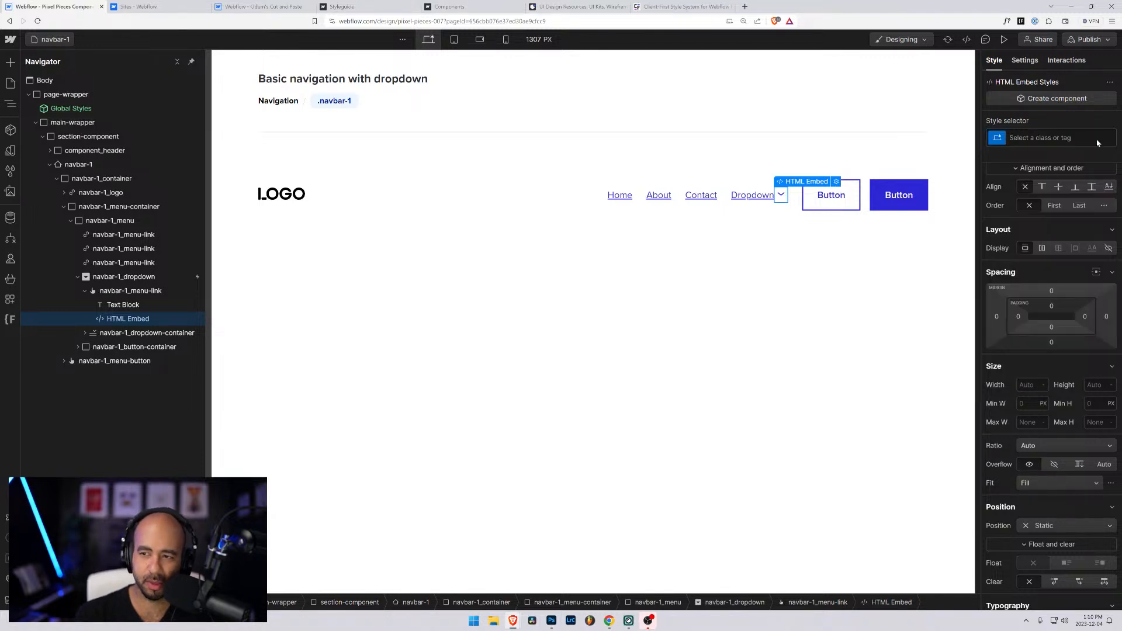
pyautogui.hotkey('ctrl', 'z')
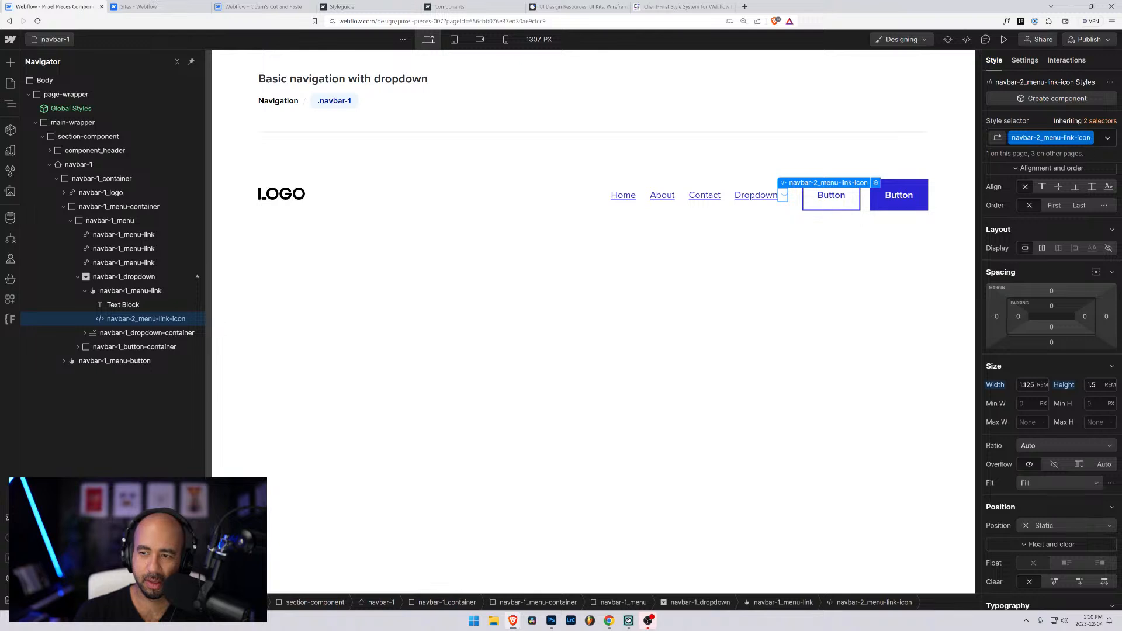
# Replace the arrow icon's class navbar-2_menu-link-icon with a new class named navbar-1_menu-link-icon
pyautogui.doubleClick(1085, 138)
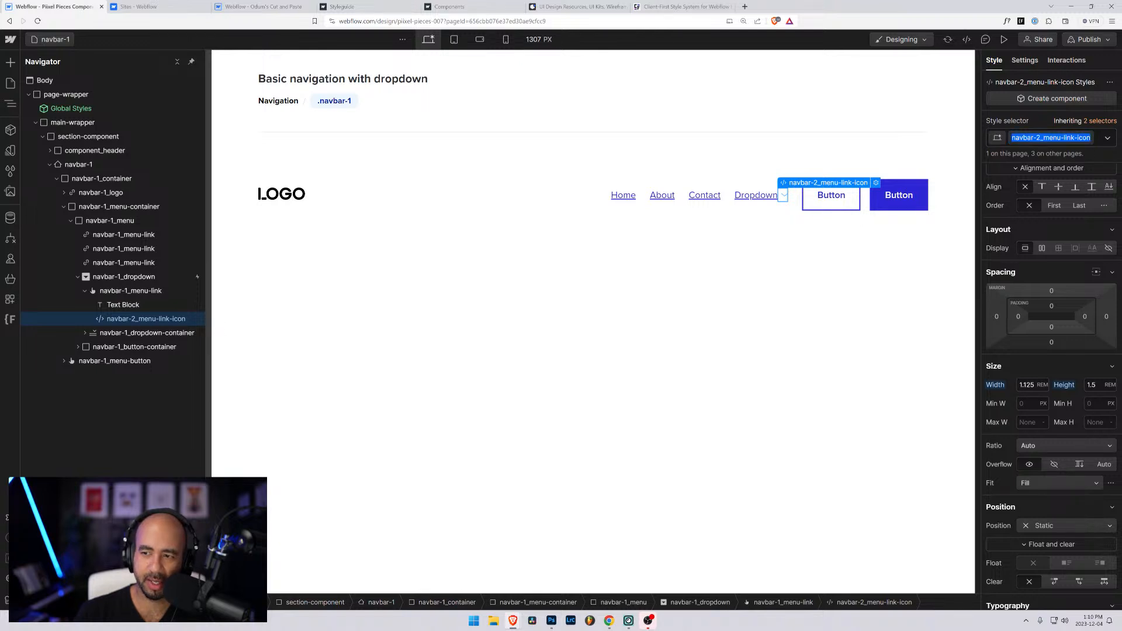
pyautogui.click(1107, 139)
pyautogui.click(1102, 142)
pyautogui.click(1099, 141)
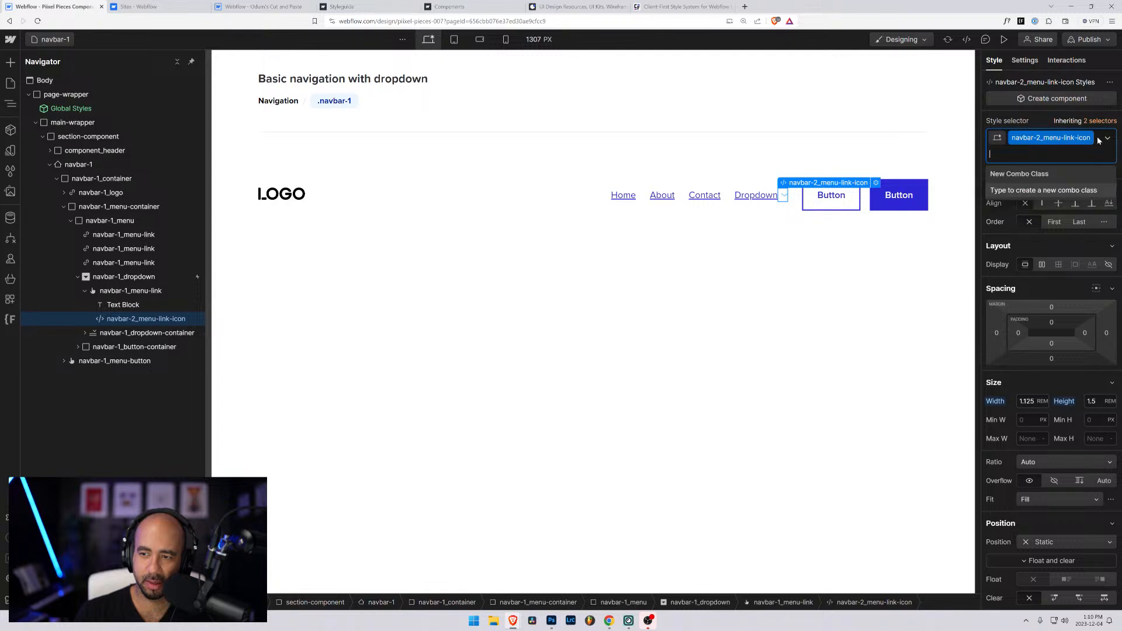
pyautogui.press('BackSpace')
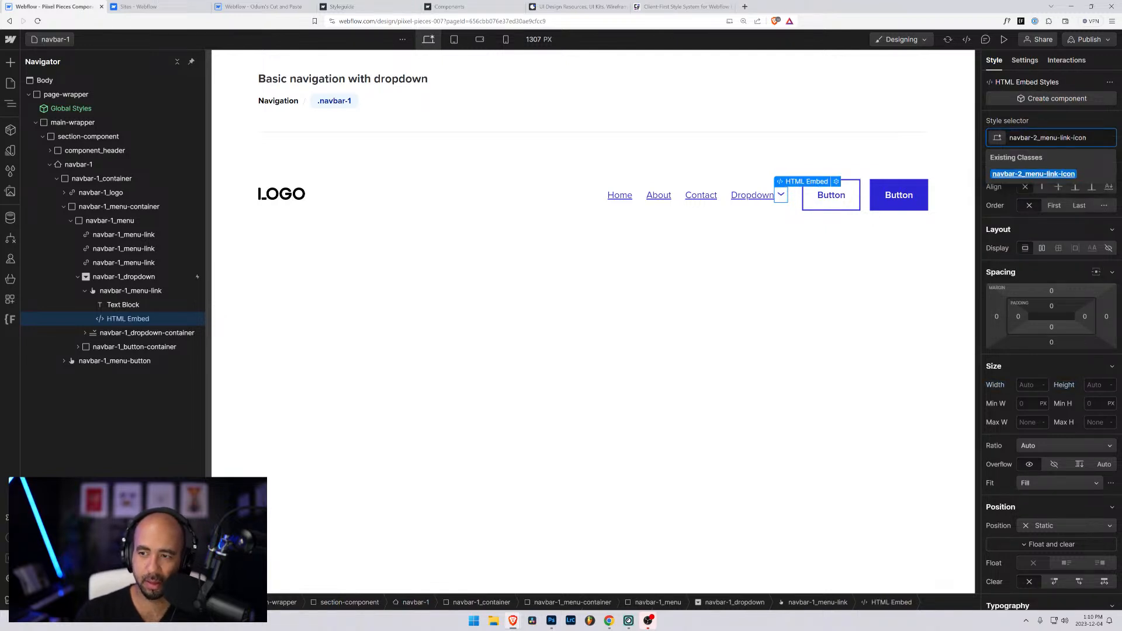
pyautogui.press('BackSpace')
pyautogui.write('1')
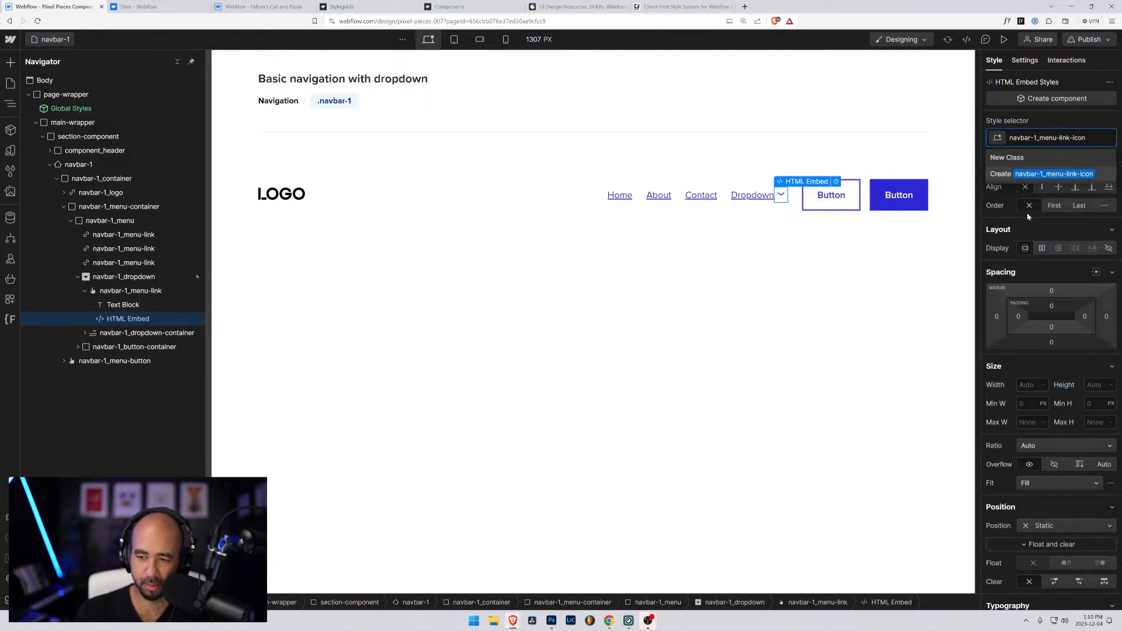
pyautogui.press('Return')
# Set the navbar-1_menu-link-icon width to 1.125rem and its height to 1.5rem
pyautogui.click(1029, 385)
pyautogui.write('1.1')
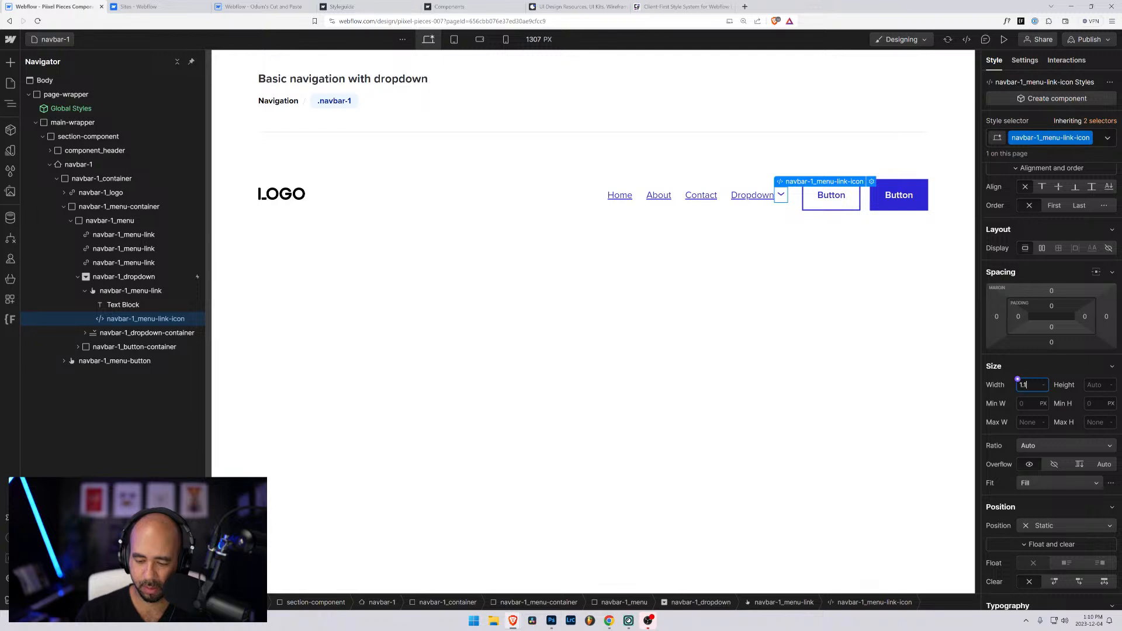
pyautogui.write('25rem')
pyautogui.press('Tab')
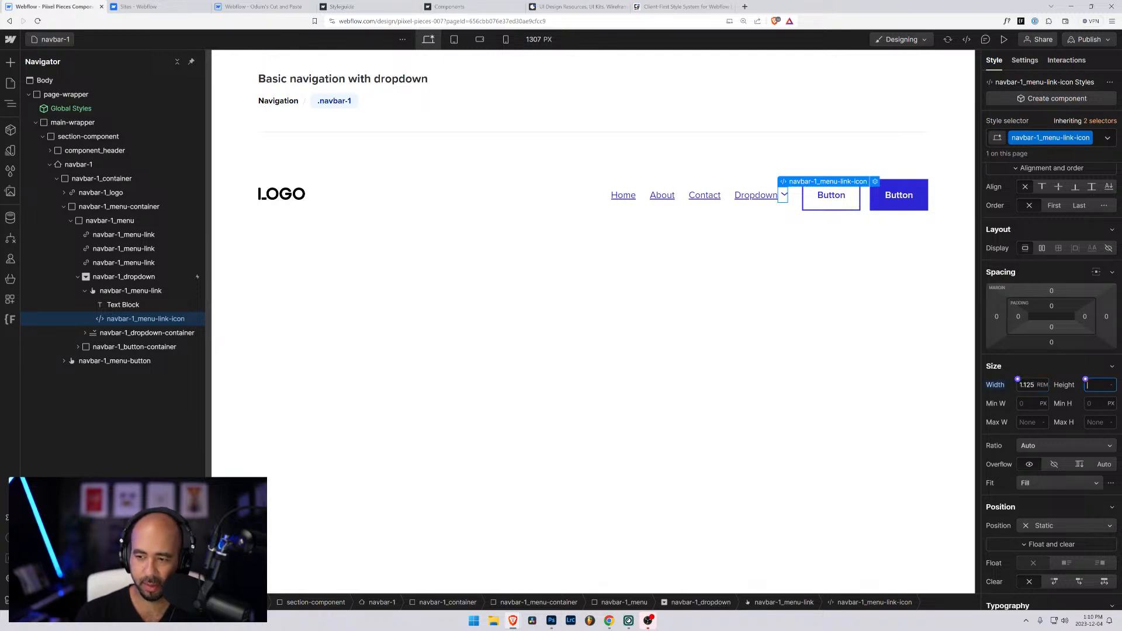
pyautogui.write('1.5rem')
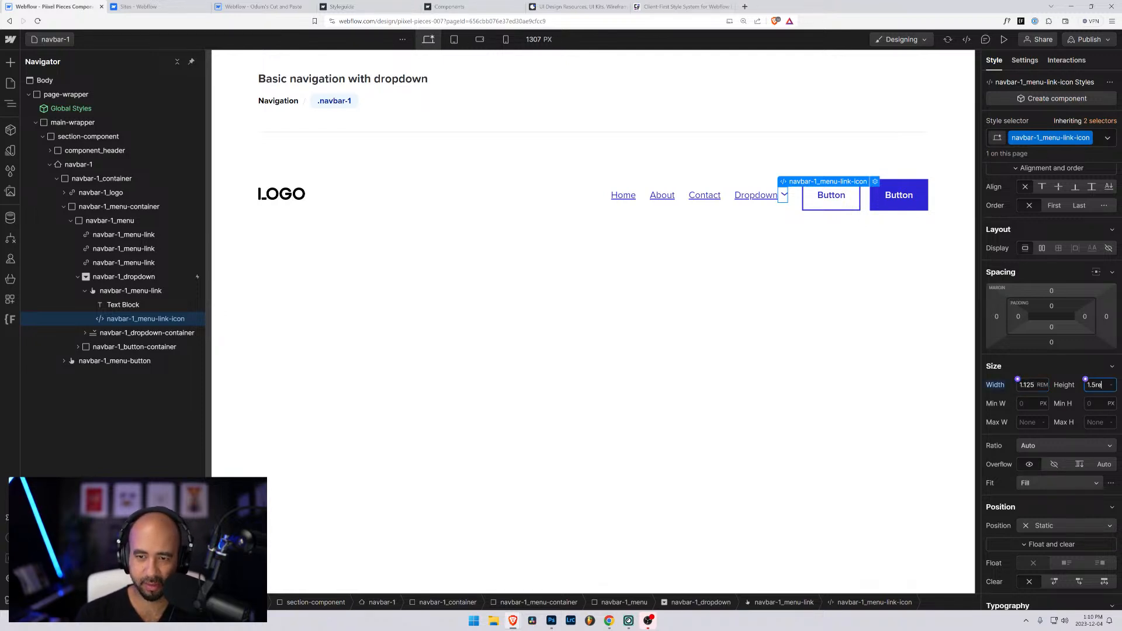
# Open the arrow icon's embed code and indent the path line inside the svg tag
pyautogui.click(875, 183)
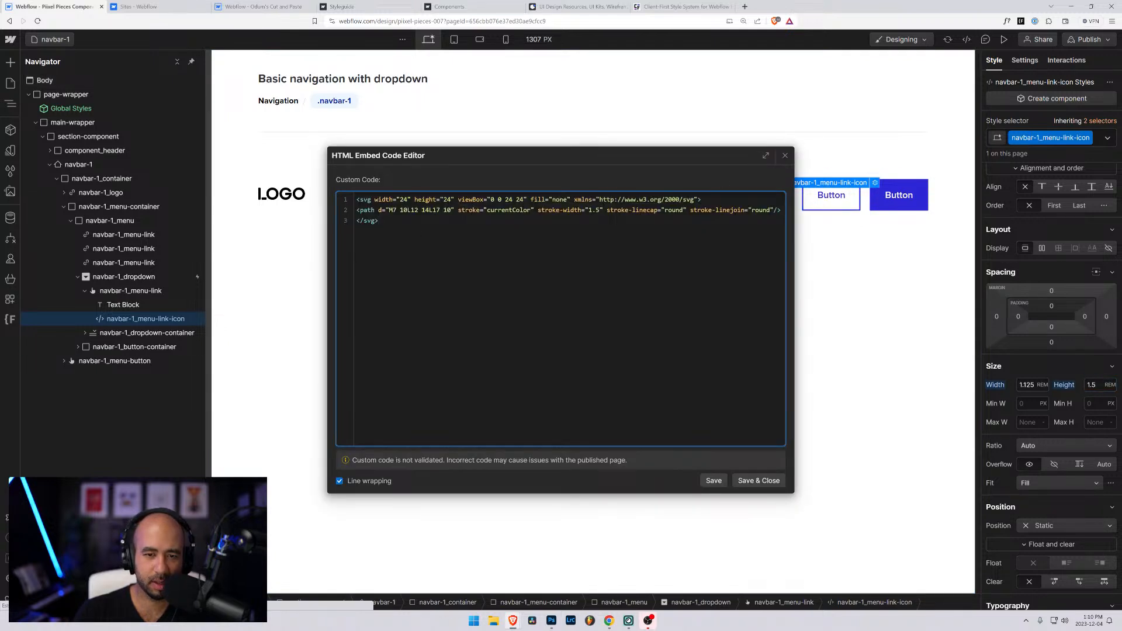
pyautogui.click(358, 210)
pyautogui.press('Tab')
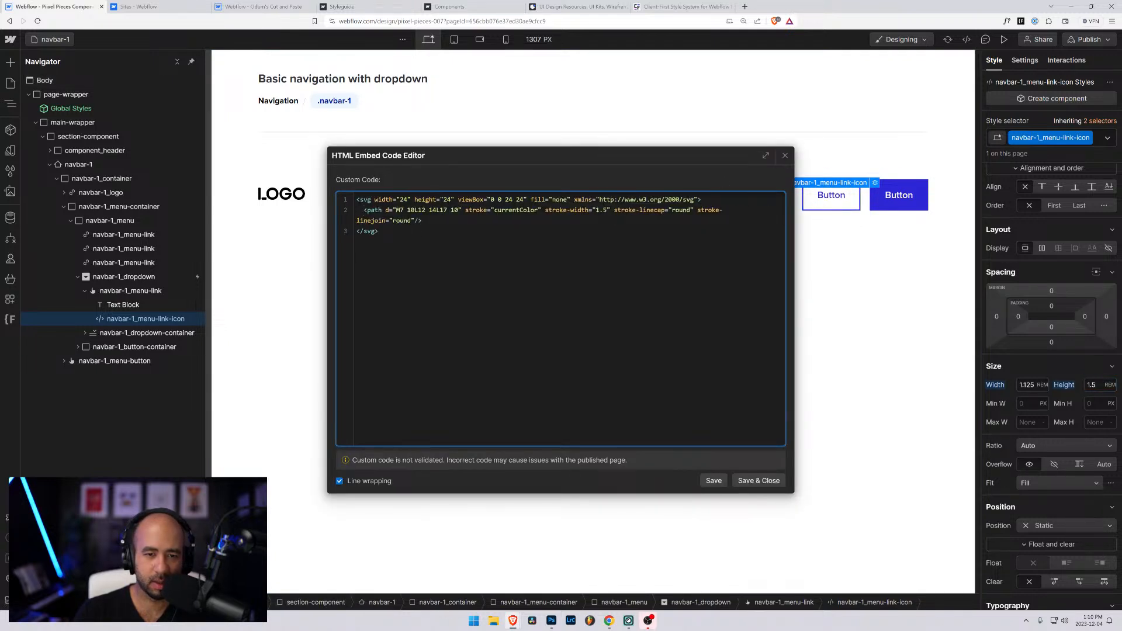
# Change the svg tag's fill value to currentColor in the icon's embed code
pyautogui.doubleClick(560, 199)
pyautogui.write('current-')
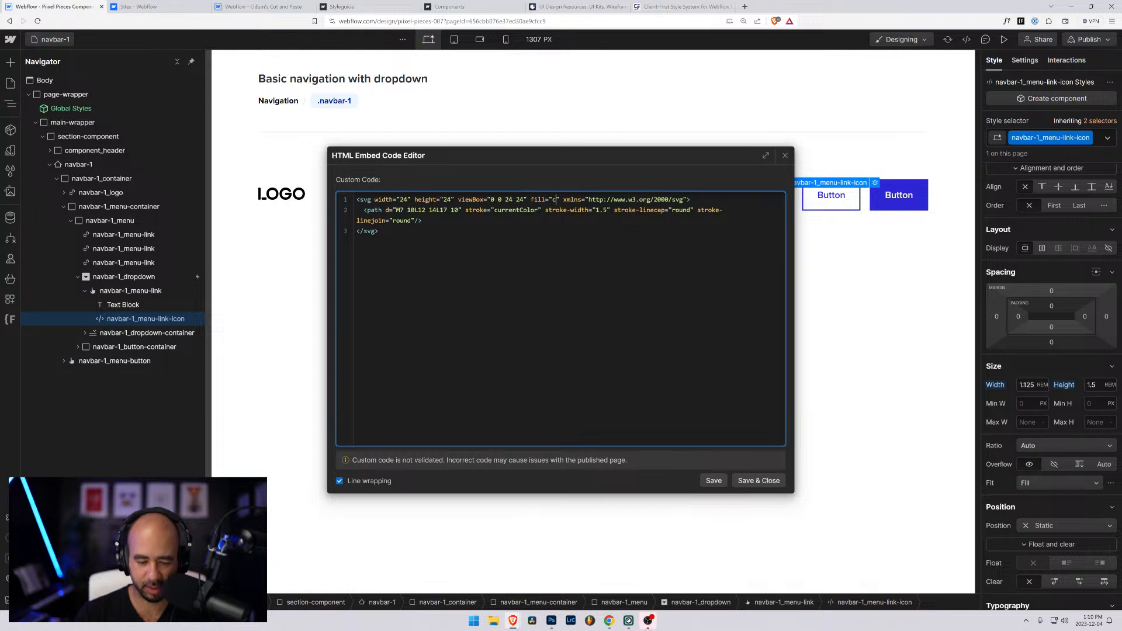
pyautogui.press('BackSpace')
pyautogui.write('Col')
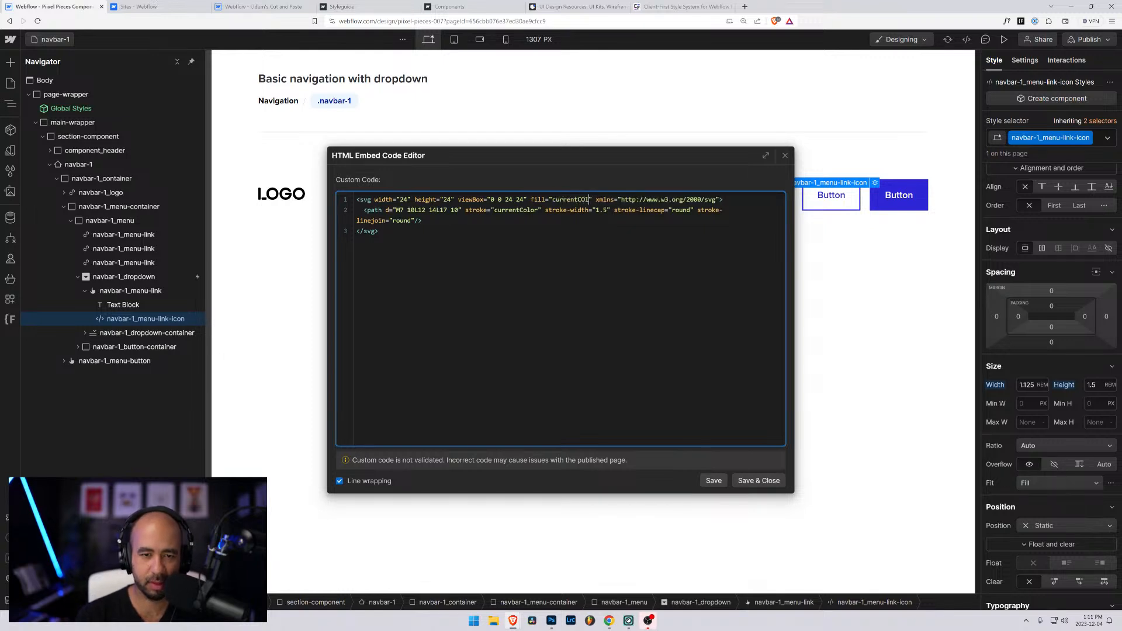
pyautogui.write('or')
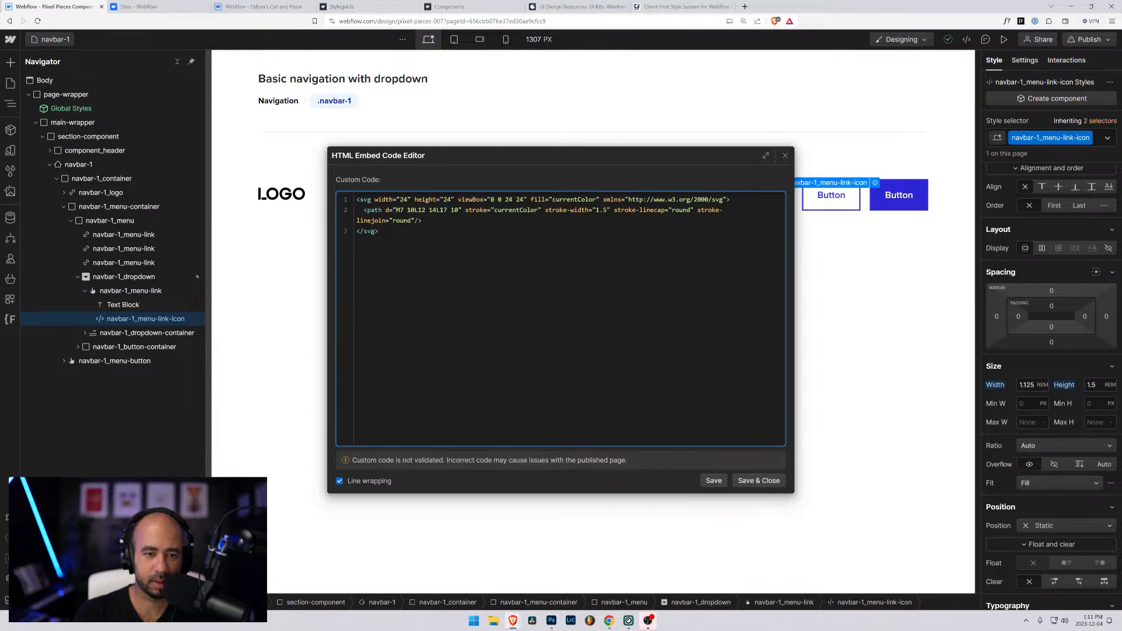
# Set the svg tag's width and height to auto, and save and close the embed code
pyautogui.doubleClick(403, 200)
pyautogui.write('auto')
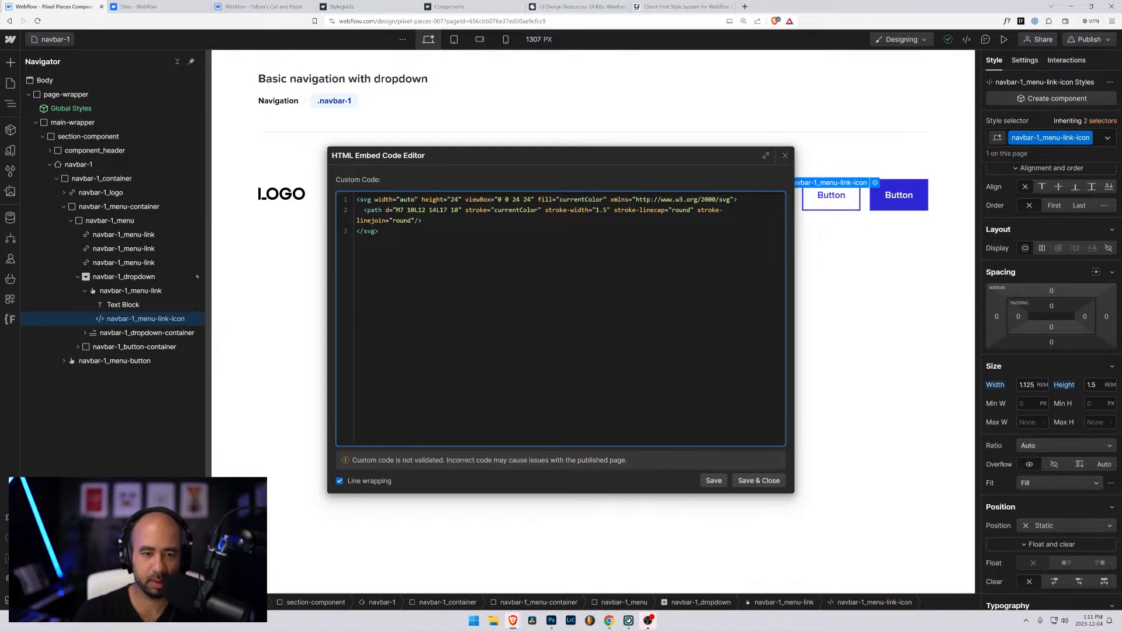
pyautogui.click(451, 200)
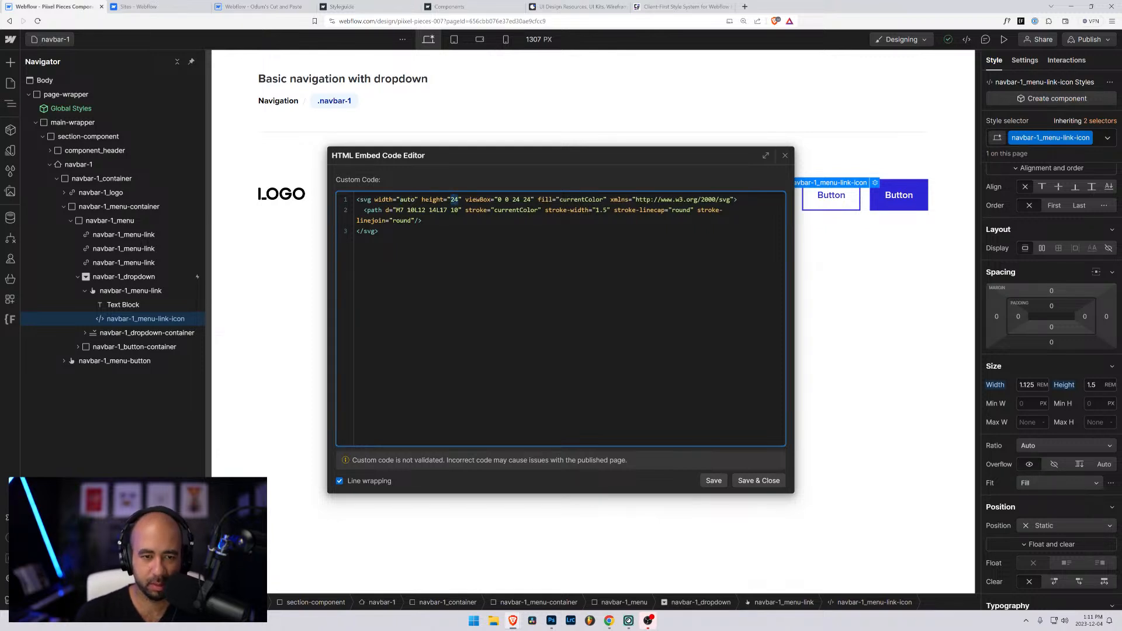
pyautogui.write('auto')
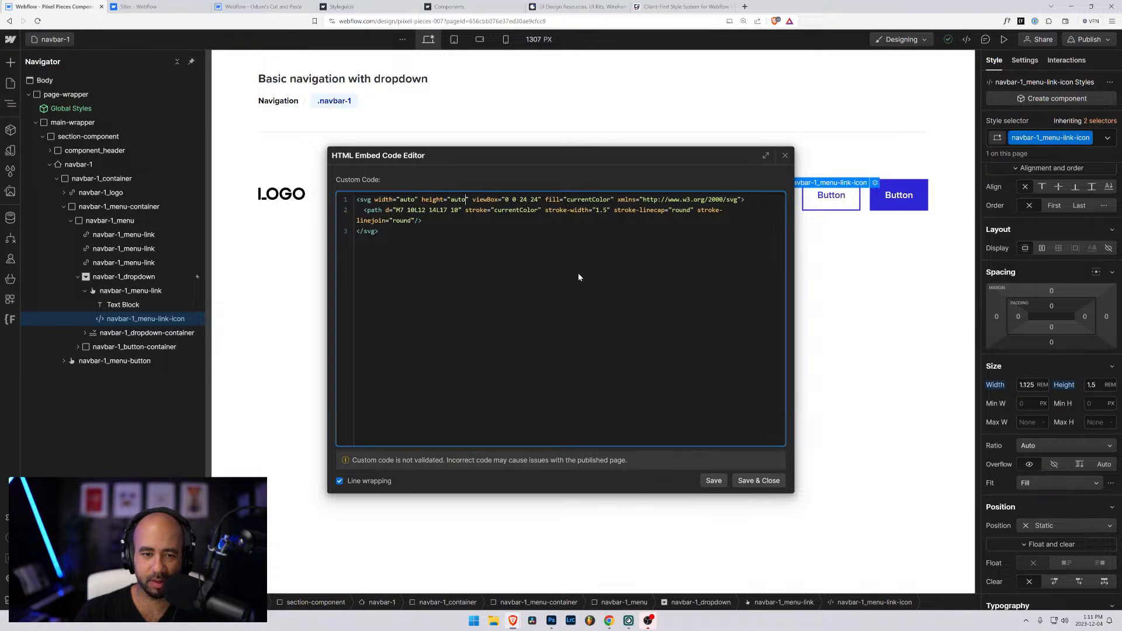
pyautogui.click(760, 482)
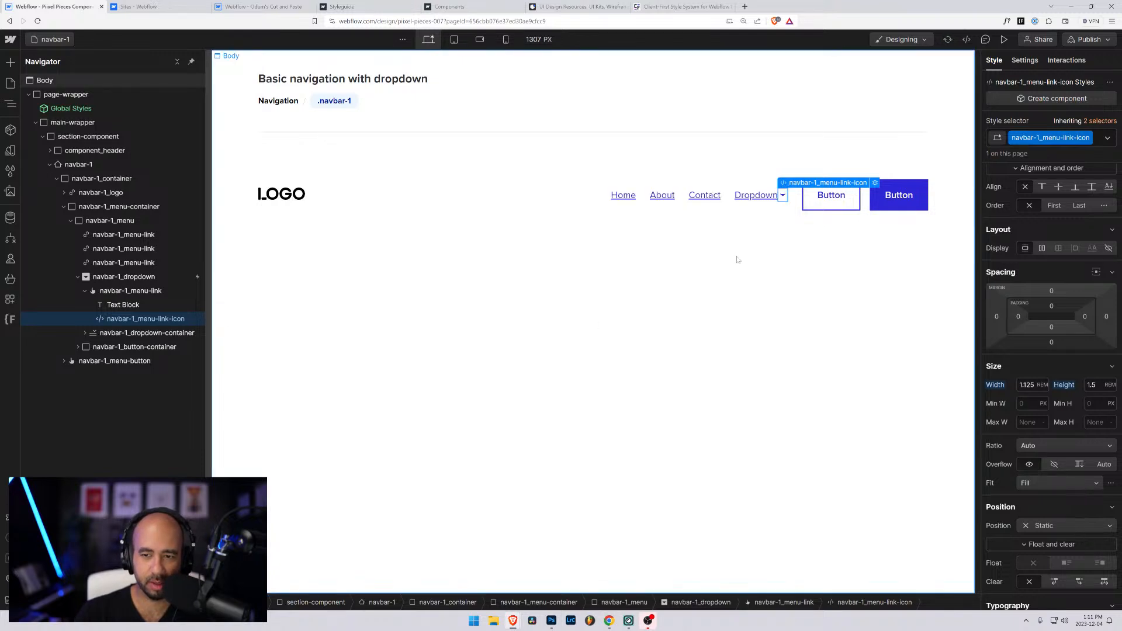
# Reopen the arrow icon's embed code, set the svg fill back to none, and save and close it
pyautogui.click(875, 183)
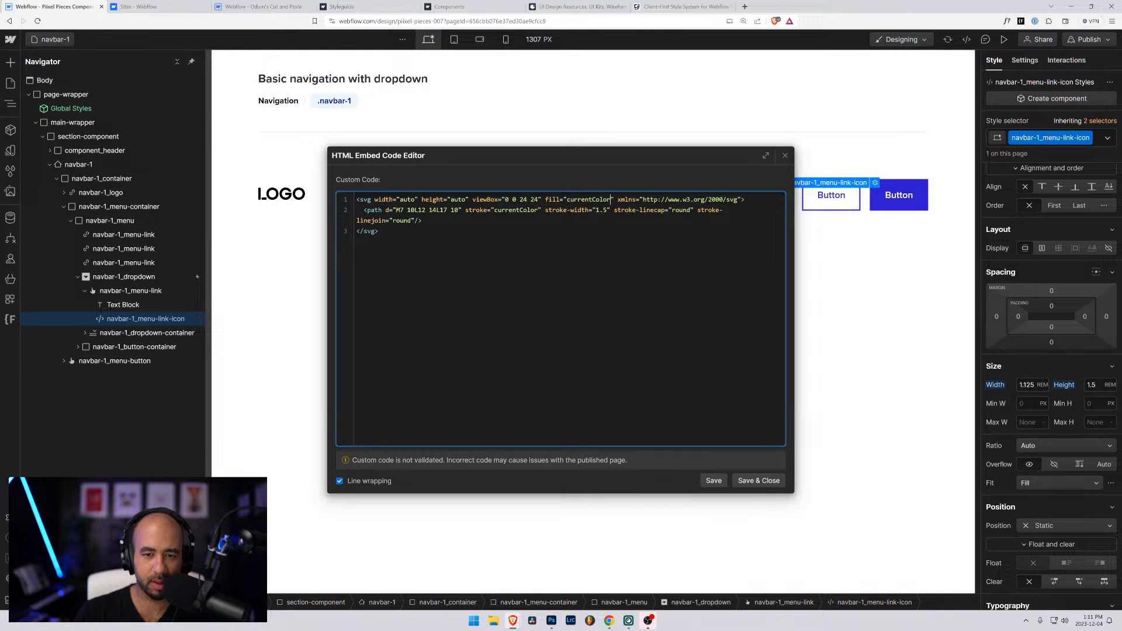
pyautogui.moveTo(612, 200); pyautogui.dragTo(566, 199)
pyautogui.write('none')
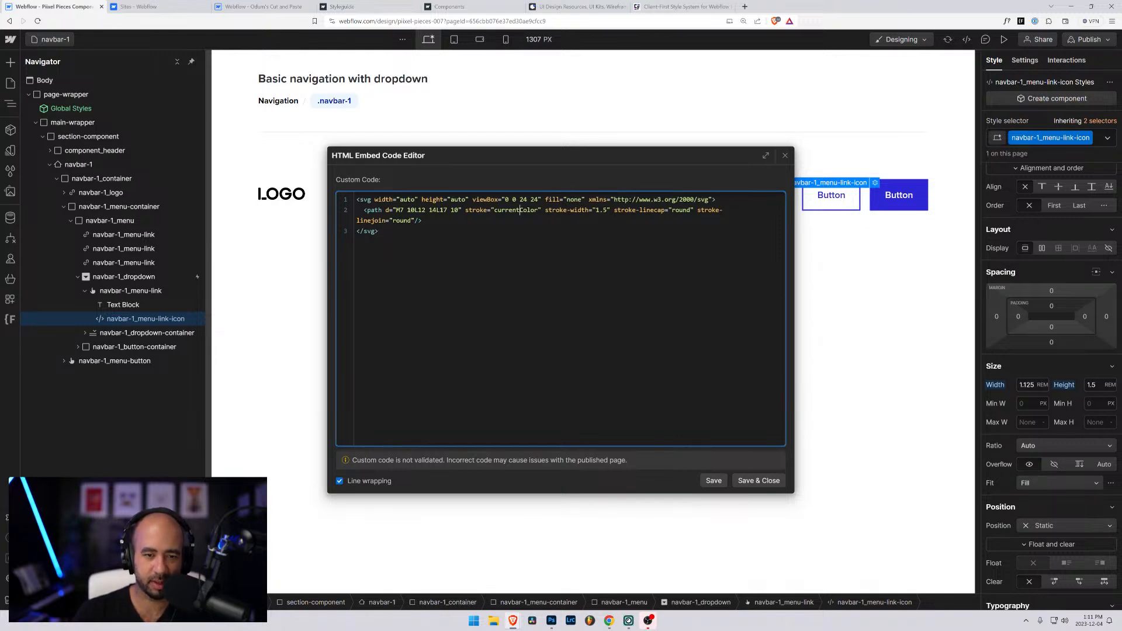
pyautogui.click(754, 481)
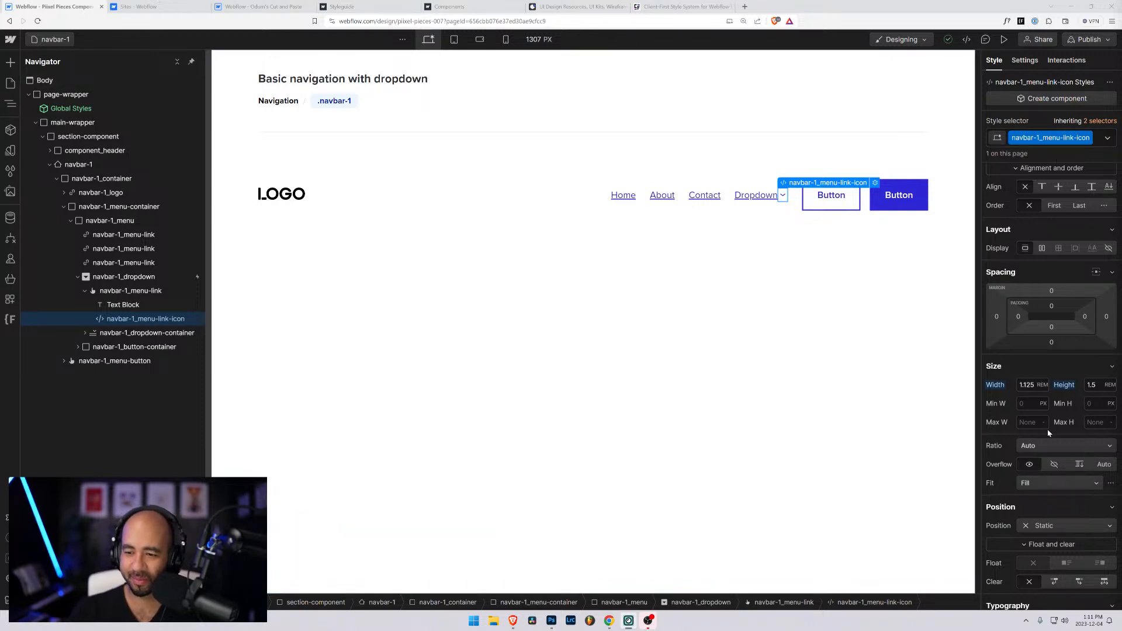
# Set the text color of navbar-1_menu-link-icon to the primary-light variable
pyautogui.scroll(-3, 999, 501)
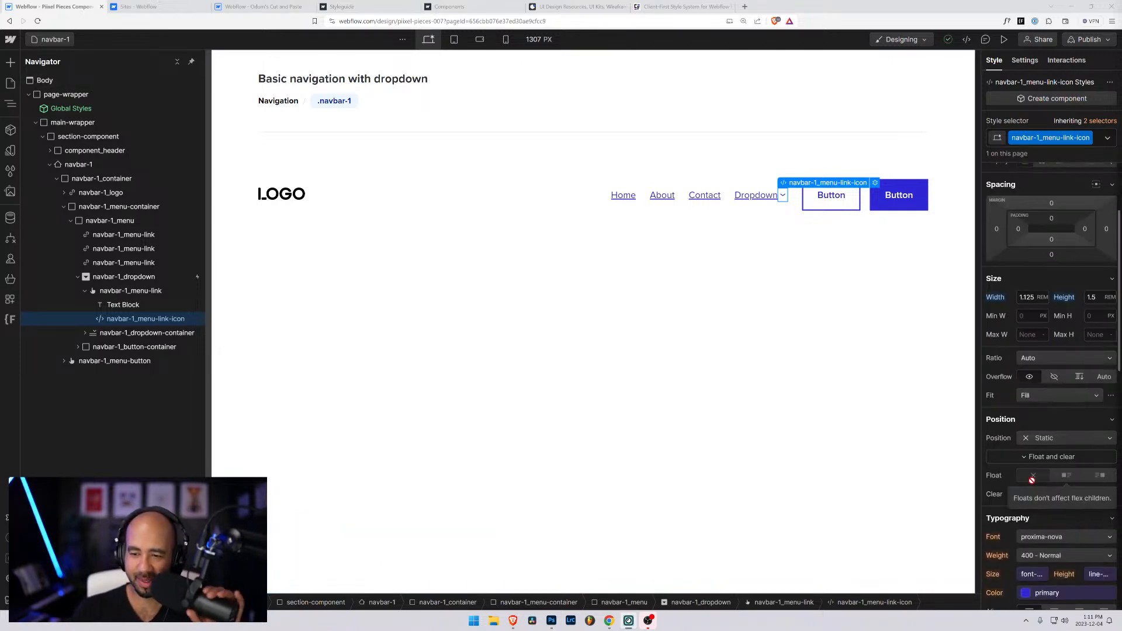
pyautogui.click(1027, 593)
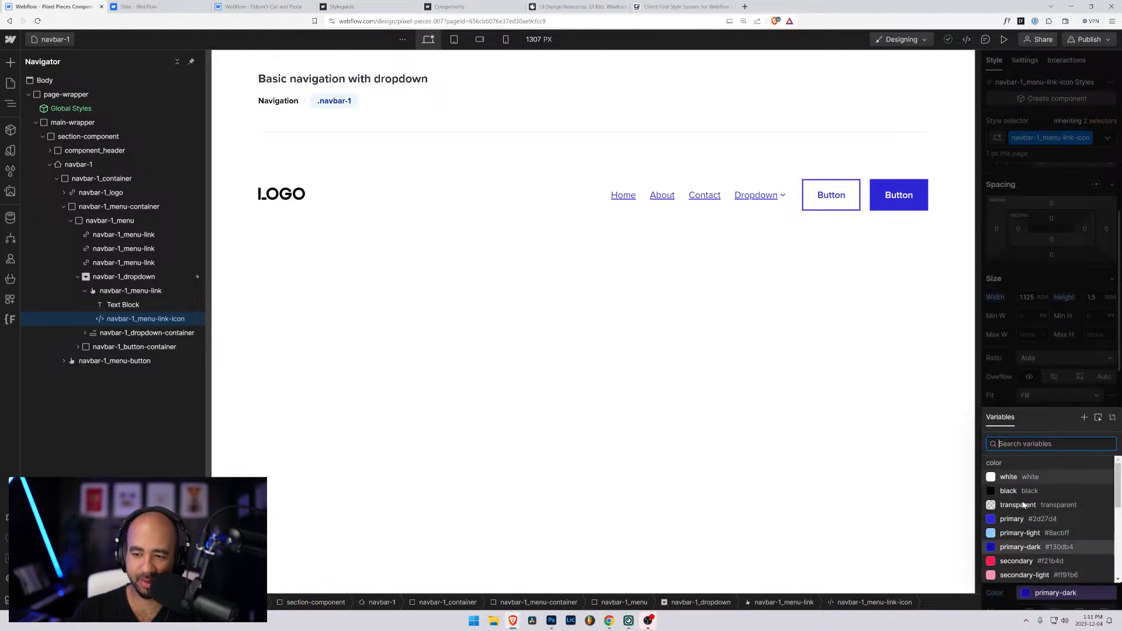
pyautogui.click(1012, 534)
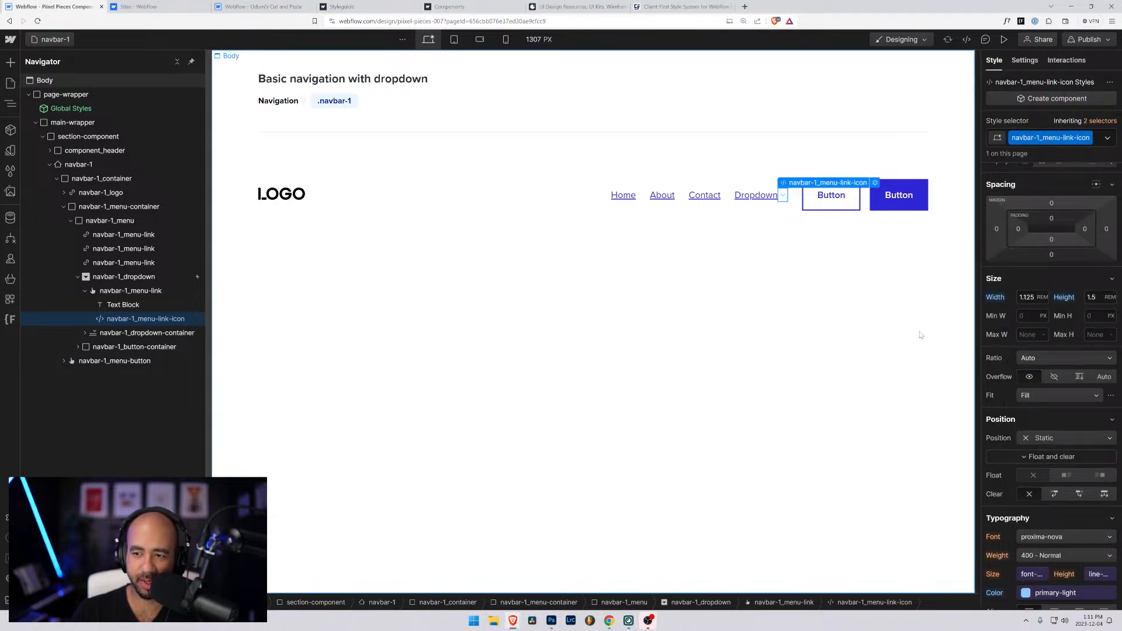
# Try other widths on navbar-1_menu-link-icon, ending at 1.125 rem
pyautogui.scroll(1, 1030, 333)
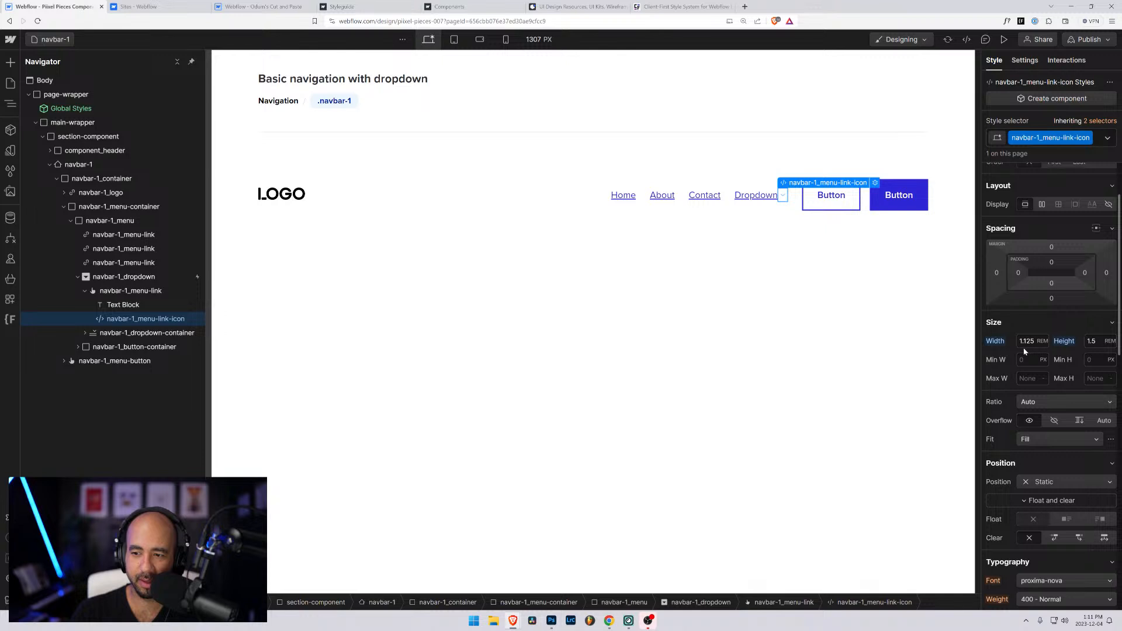
pyautogui.scroll(2, 1042, 345)
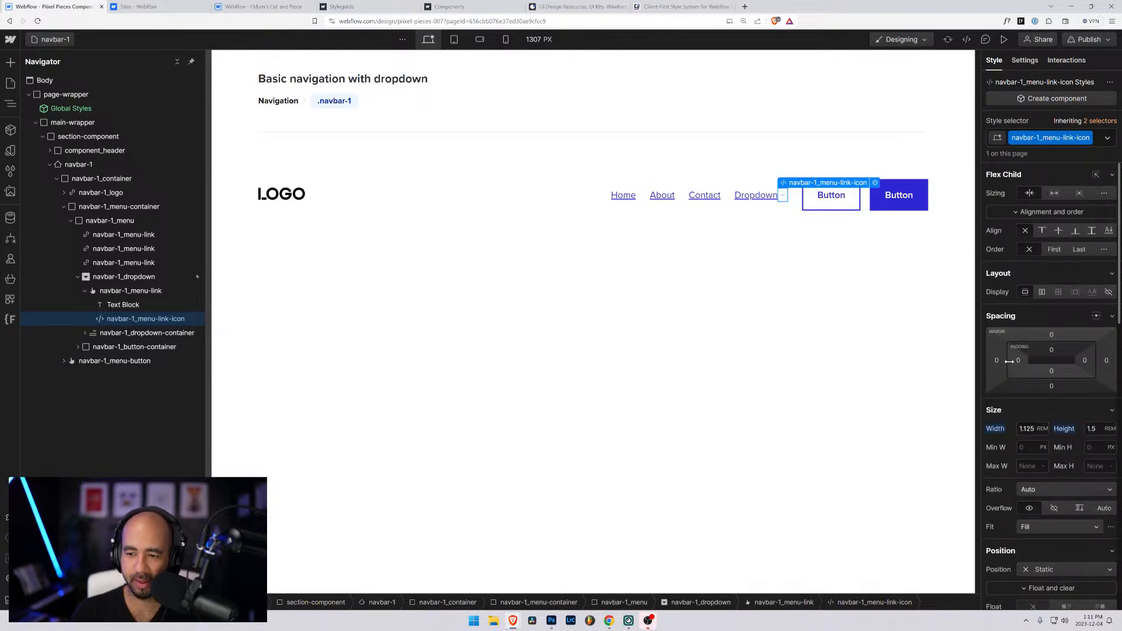
pyautogui.click(1028, 427)
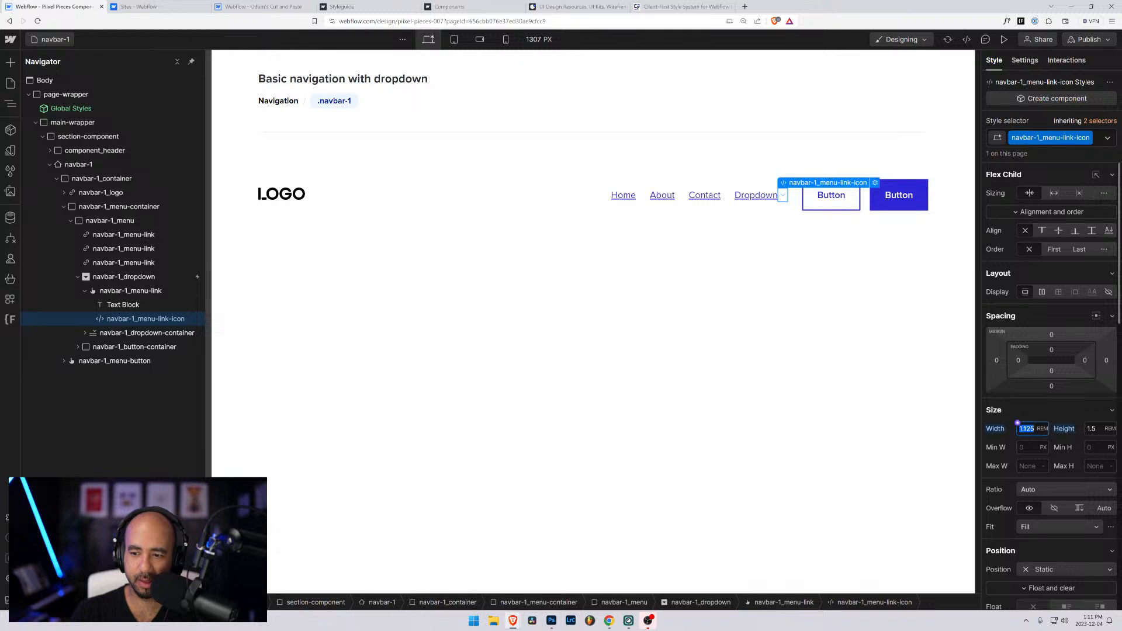
pyautogui.write('1')
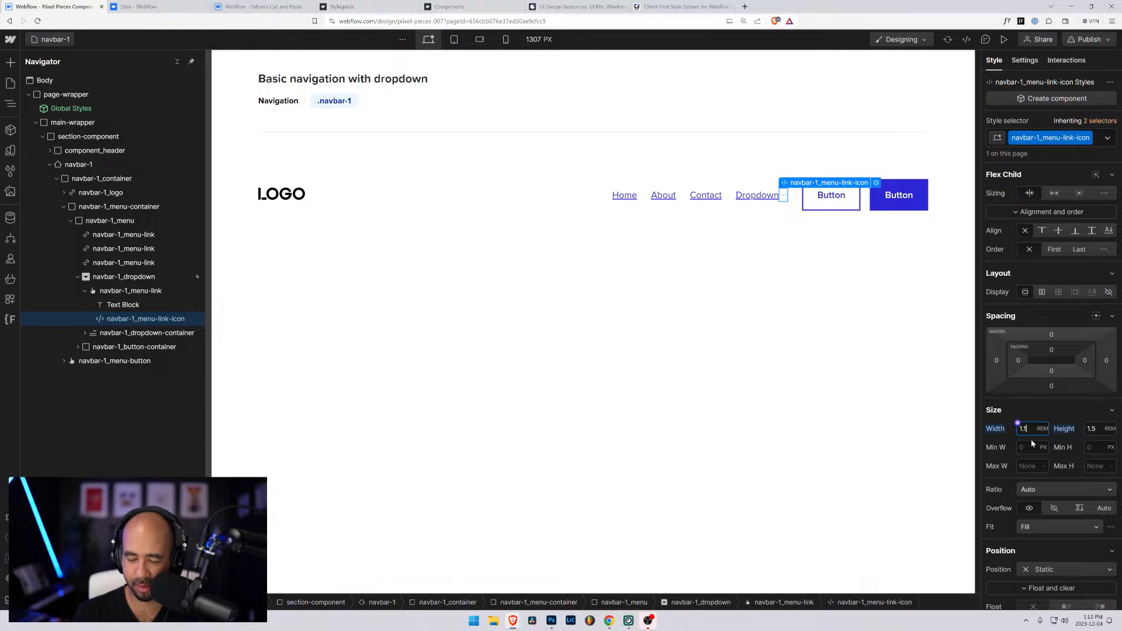
pyautogui.click(1043, 409)
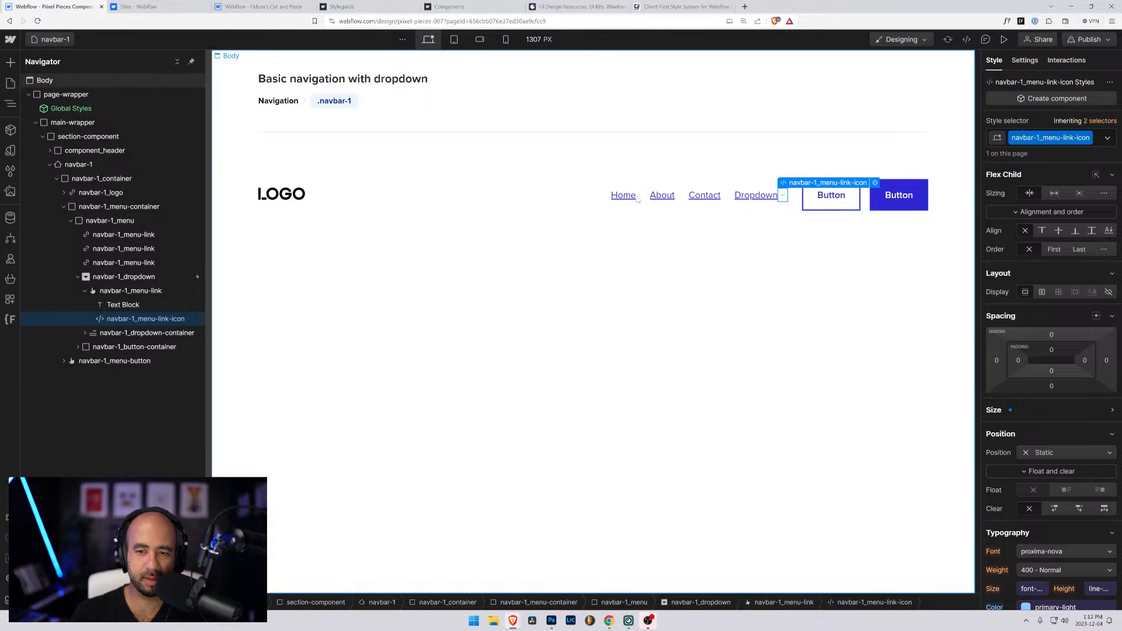
pyautogui.click(1032, 410)
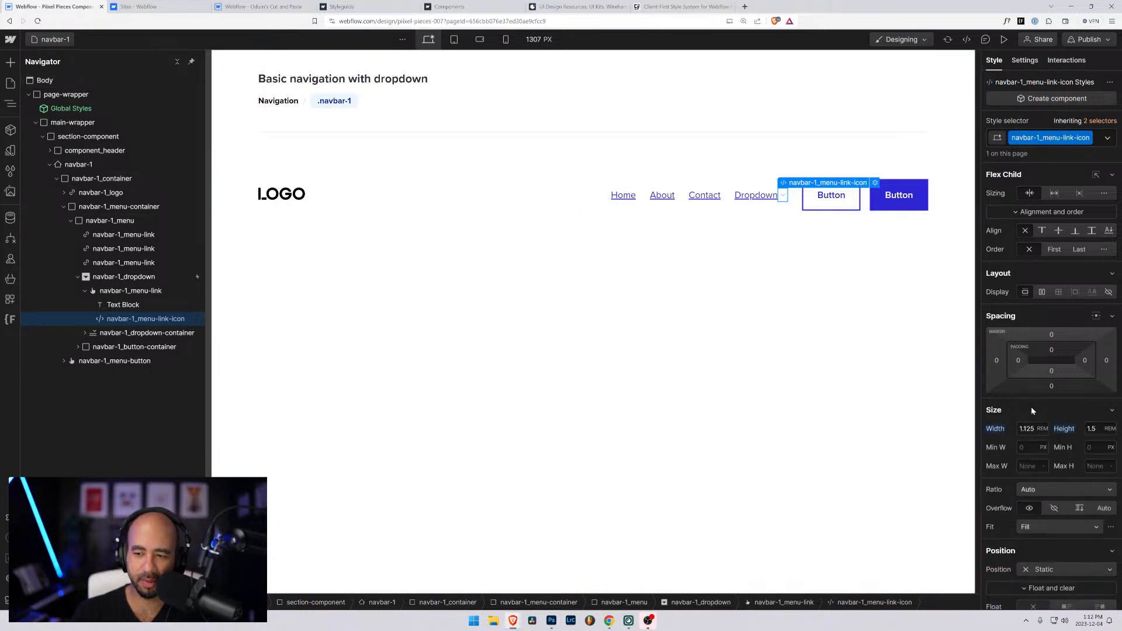
# Open the navbar-2 page and examine its dropdown icon's size and color styles against those of the navbar-1 icon
pyautogui.scroll(-2, 1031, 406)
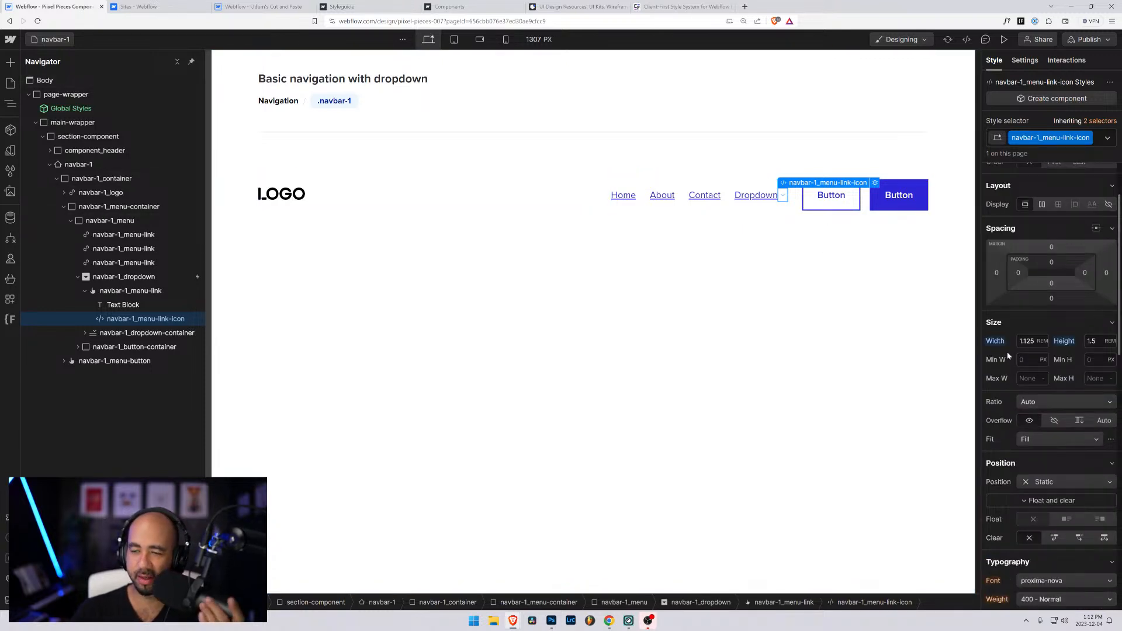
pyautogui.click(759, 281)
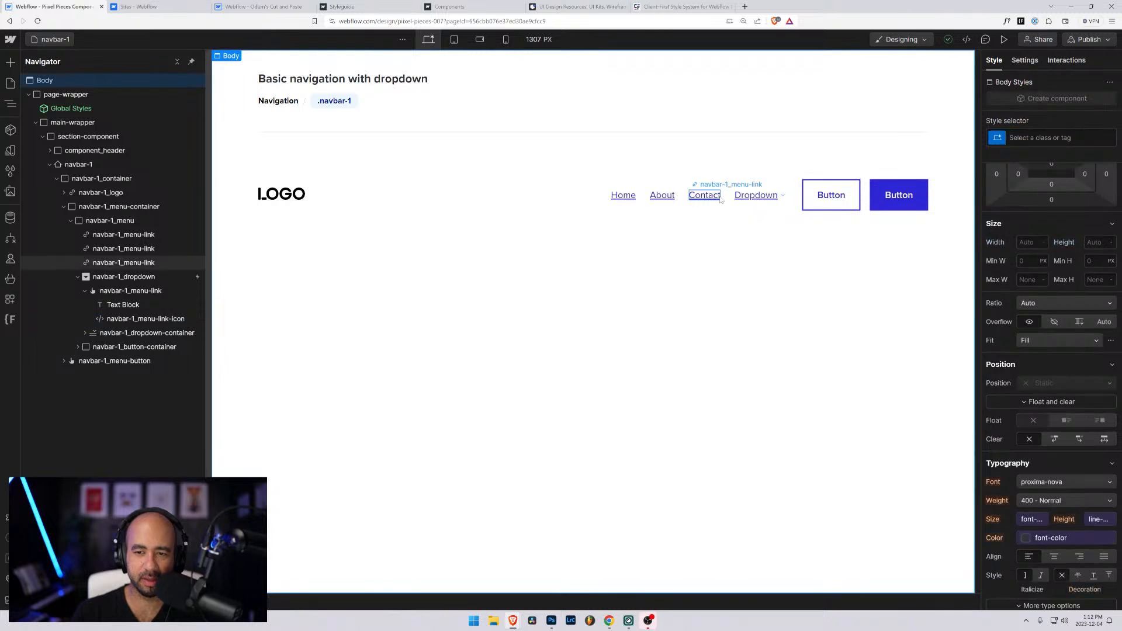
pyautogui.click(783, 197)
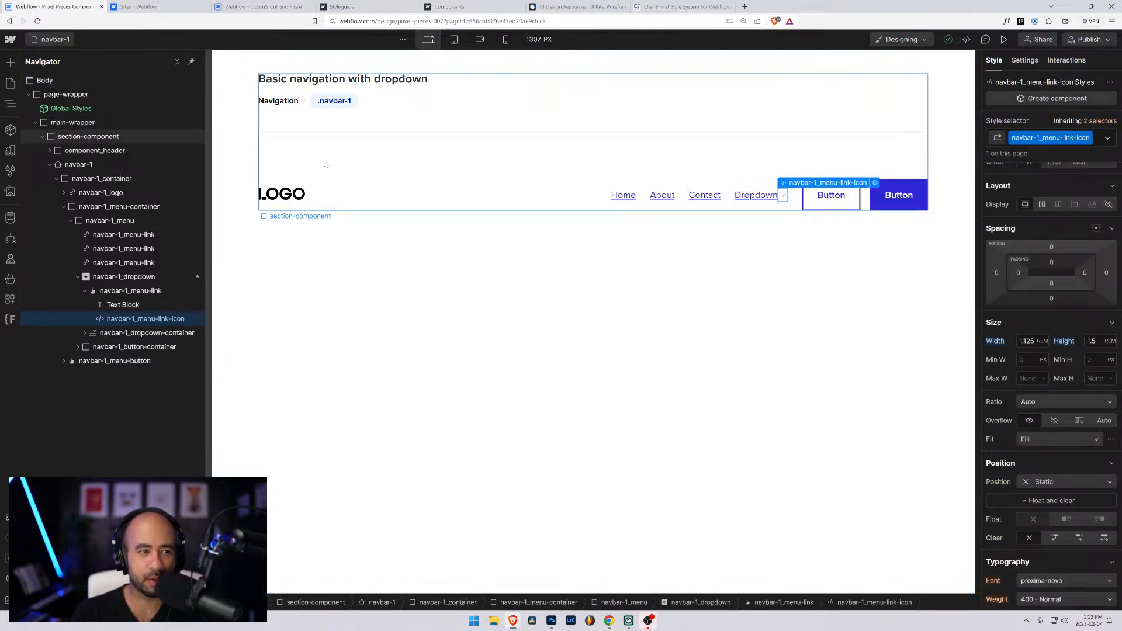
pyautogui.click(53, 39)
pyautogui.click(66, 183)
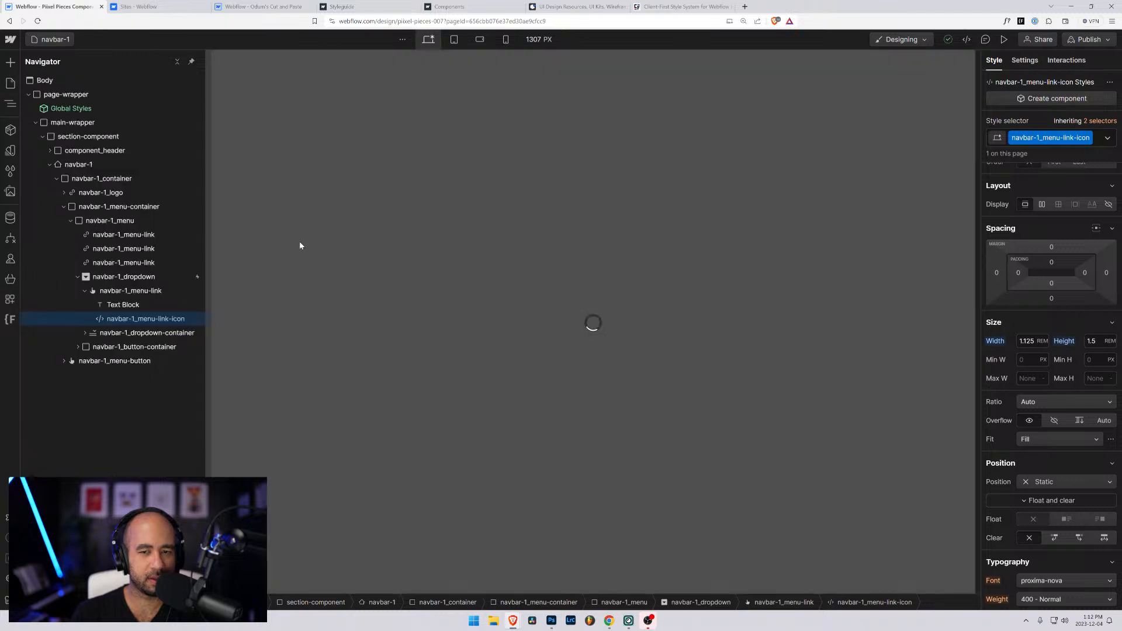
pyautogui.click(787, 197)
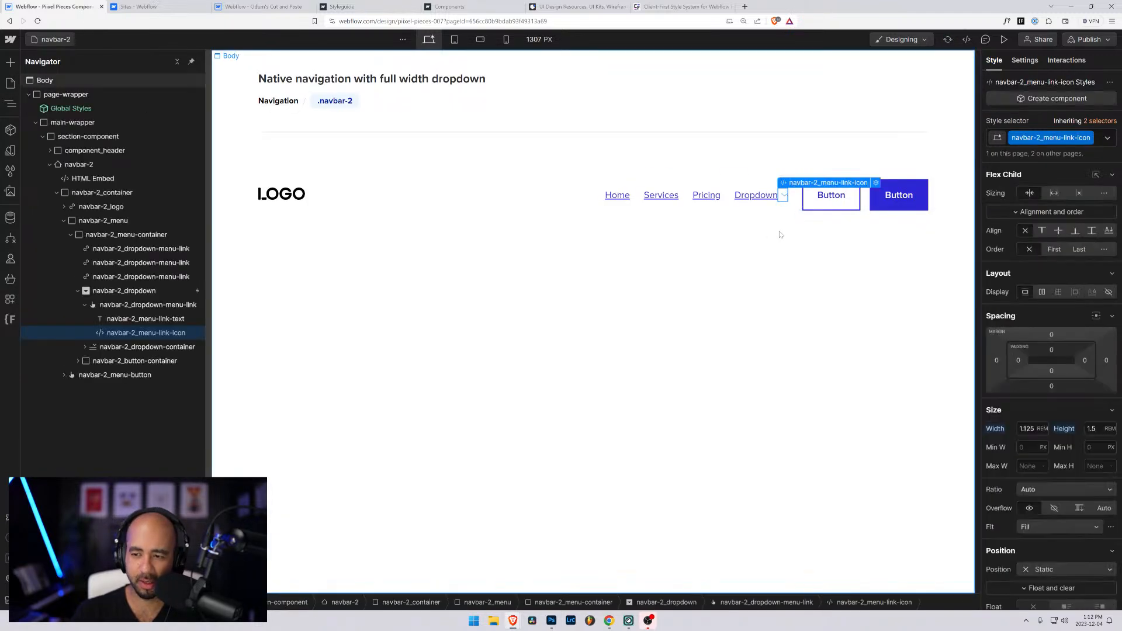
pyautogui.scroll(-4, 1021, 387)
pyautogui.scroll(1, 1021, 387)
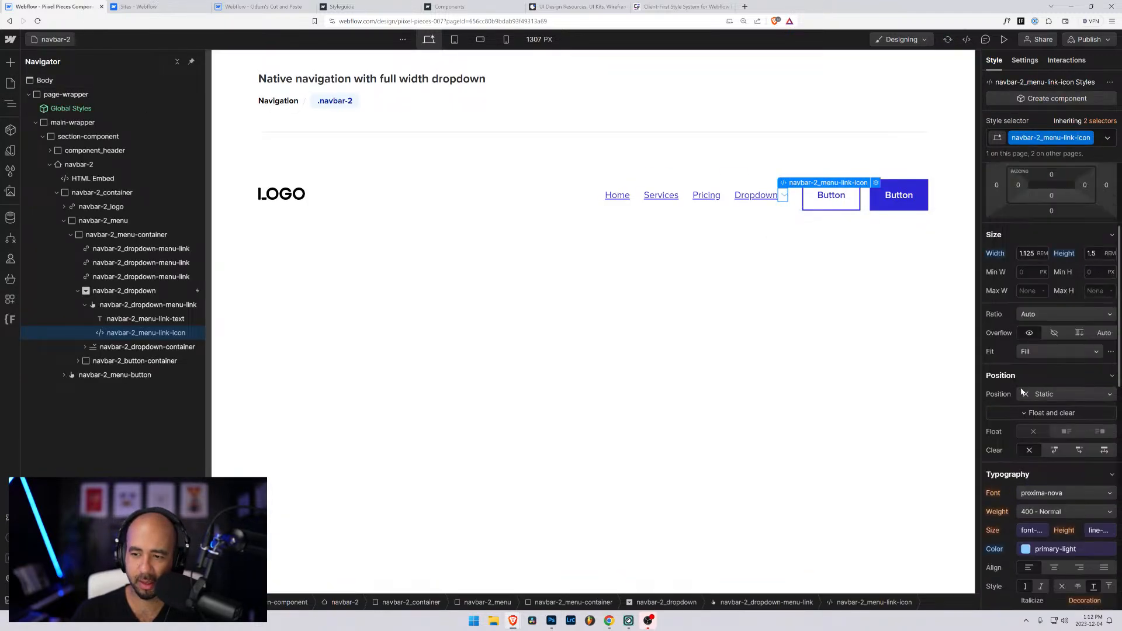
pyautogui.scroll(-5, 1021, 387)
pyautogui.scroll(5, 1022, 392)
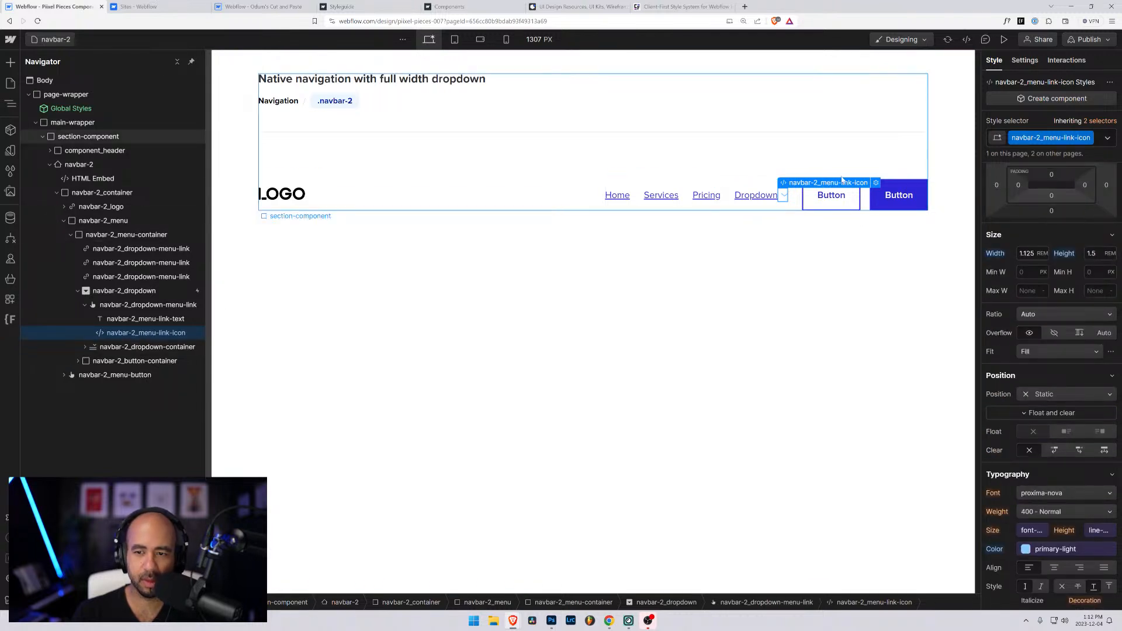
# In the navbar-2_menu-link-icon embed code, indent the path line, set the svg width and height to auto, and save and close it
pyautogui.click(876, 183)
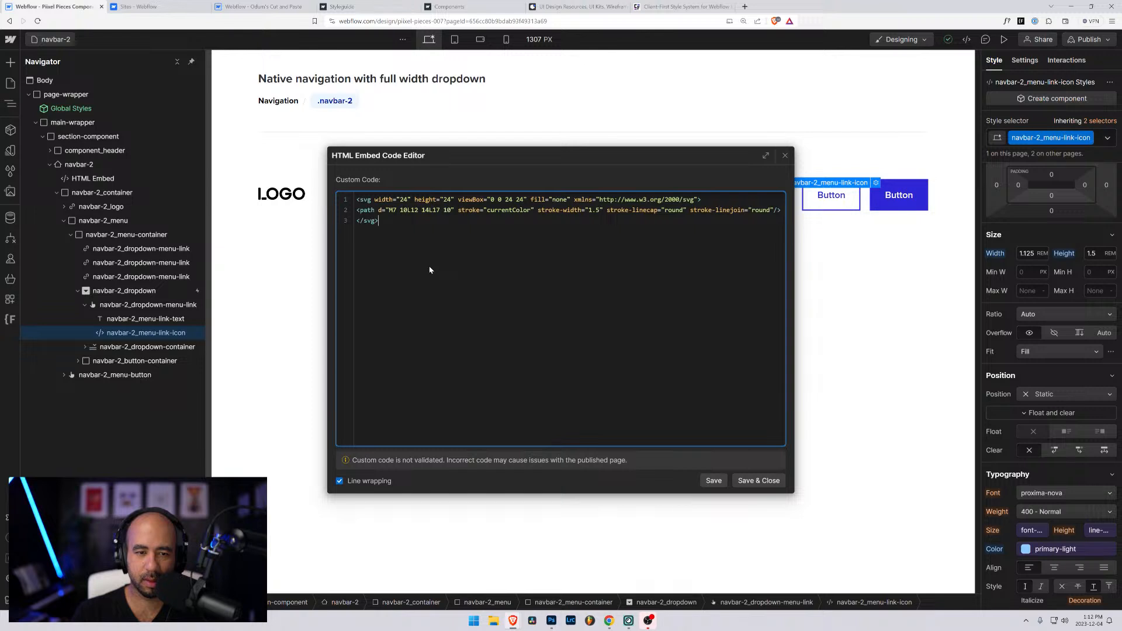
pyautogui.press('Tab')
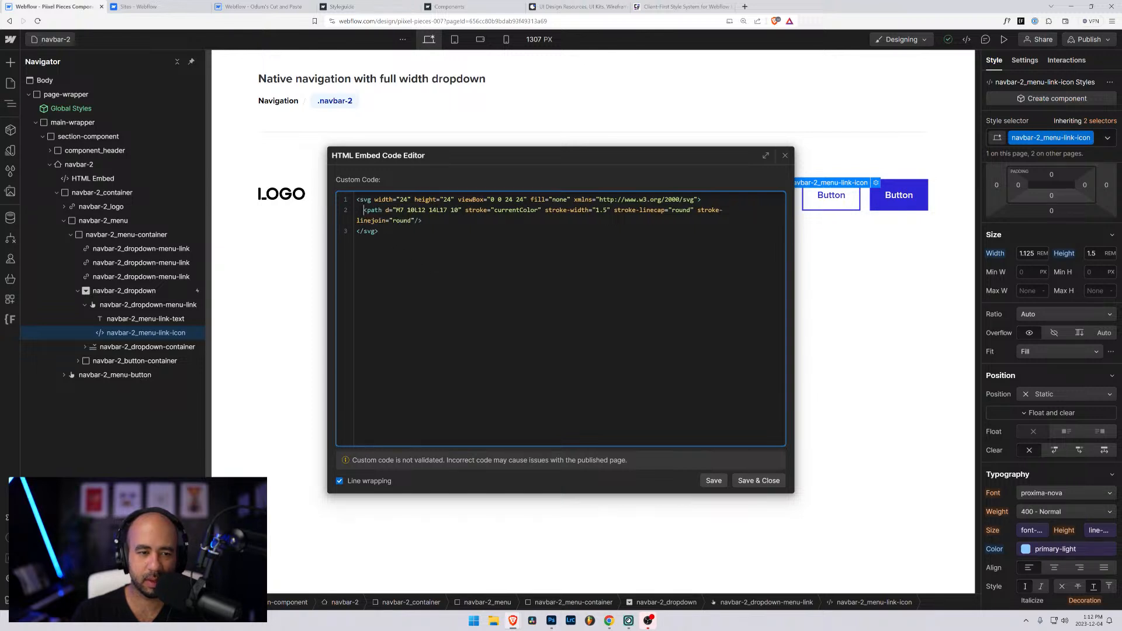
pyautogui.doubleClick(448, 199)
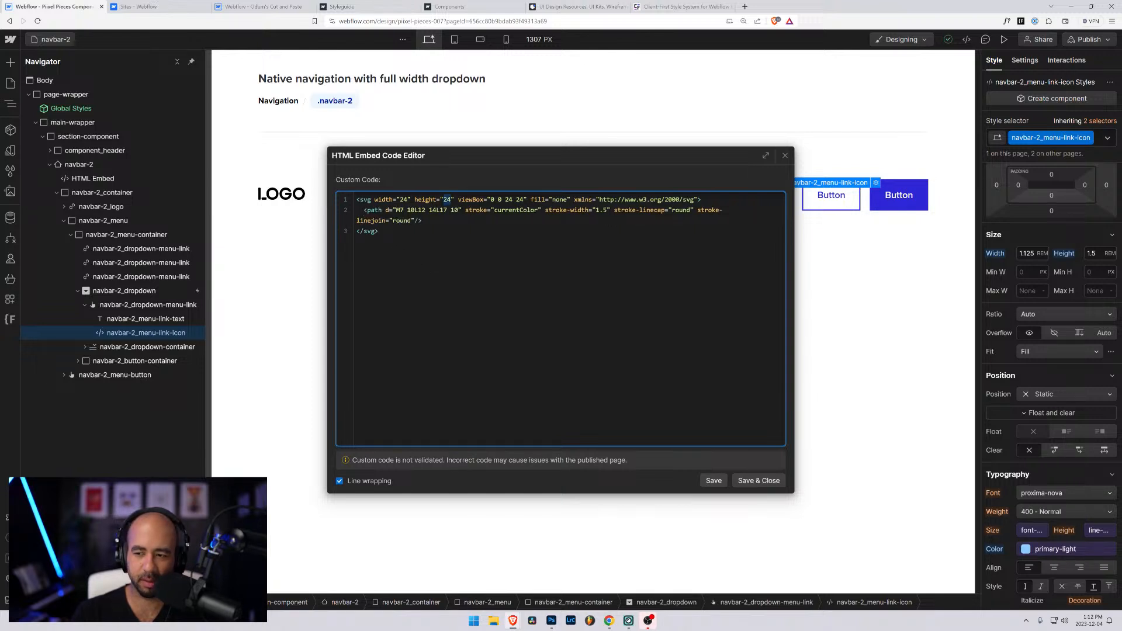
pyautogui.write('auto')
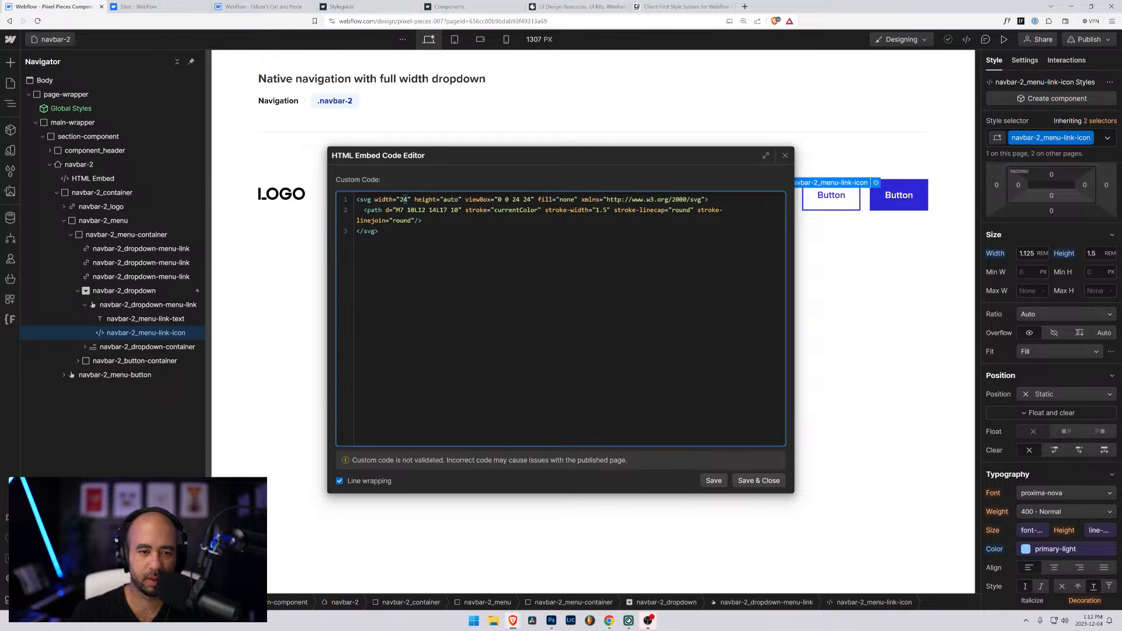
pyautogui.write('auto')
pyautogui.press('Return')
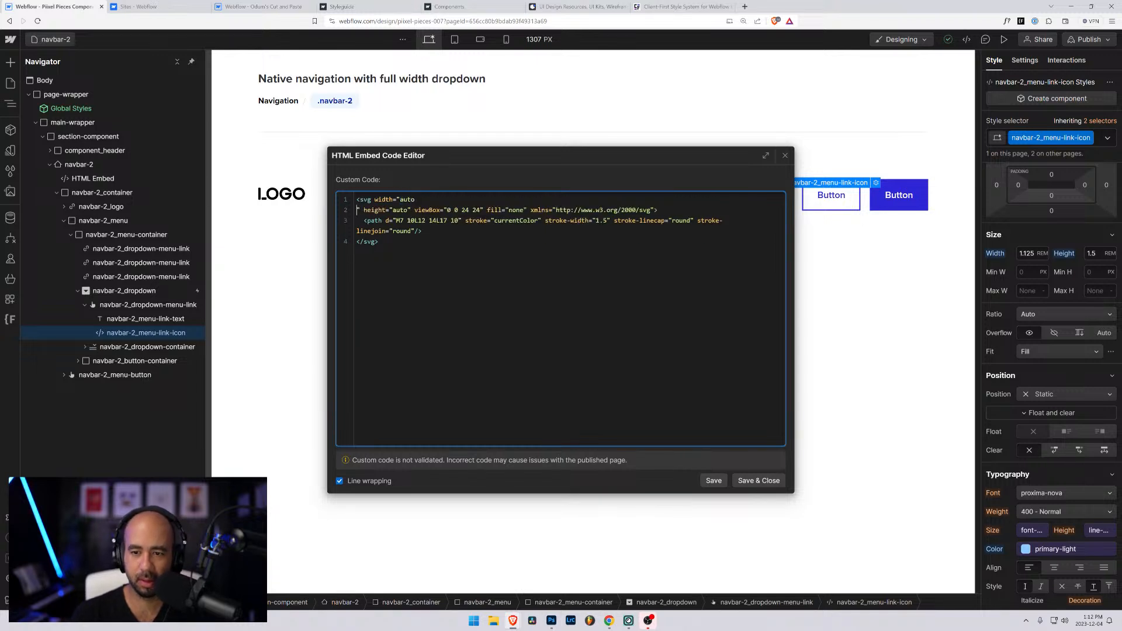
pyautogui.press('BackSpace')
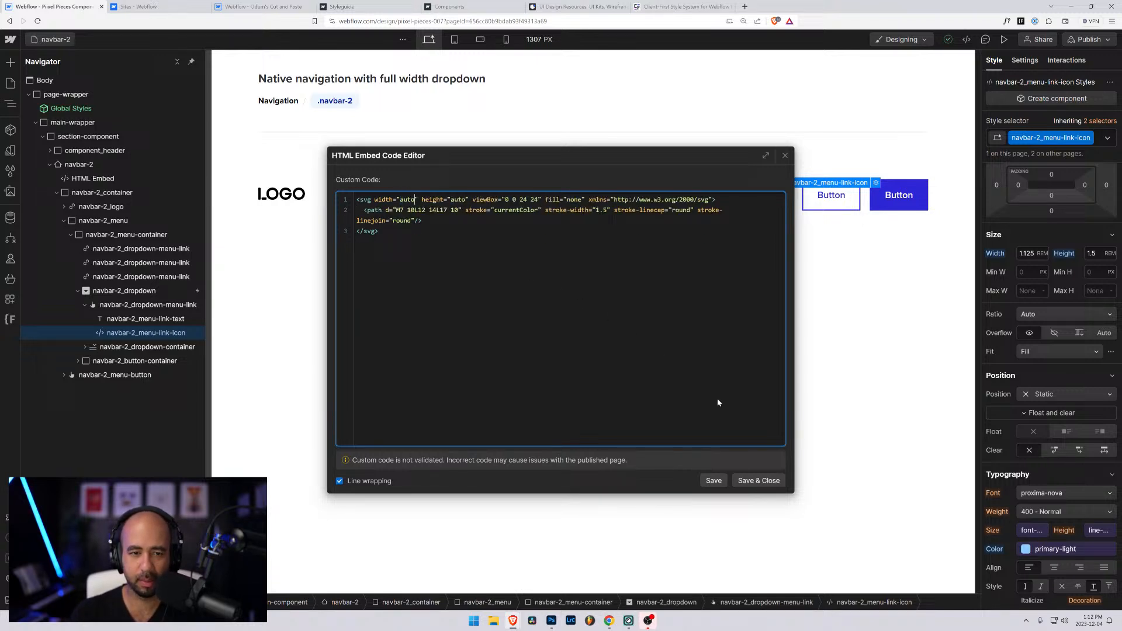
pyautogui.click(758, 481)
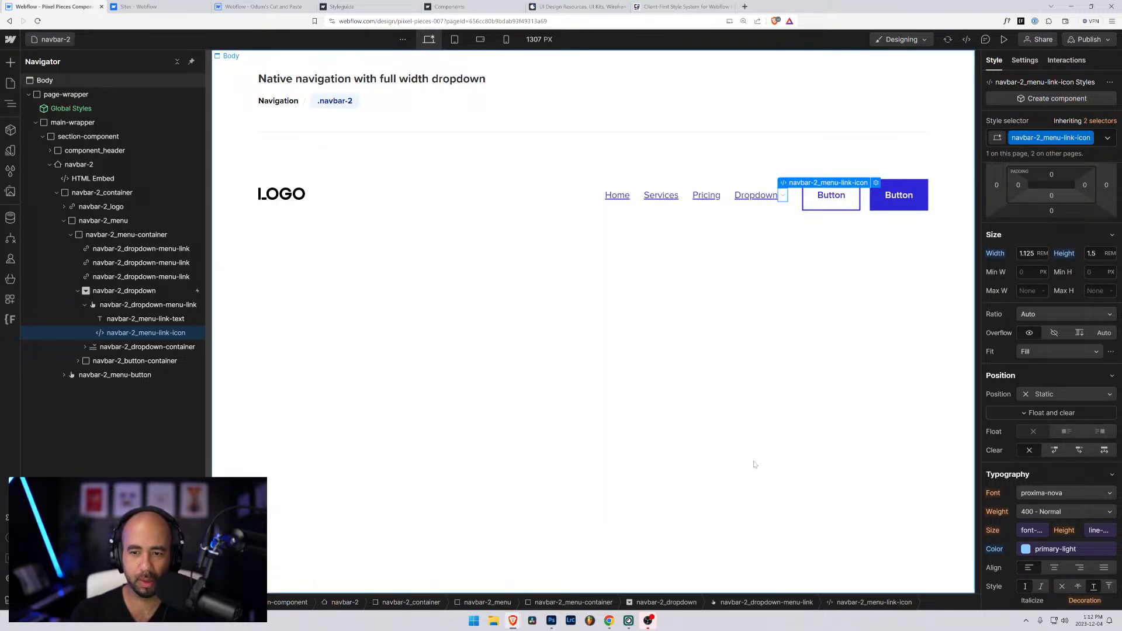
pyautogui.click(795, 221)
pyautogui.click(784, 195)
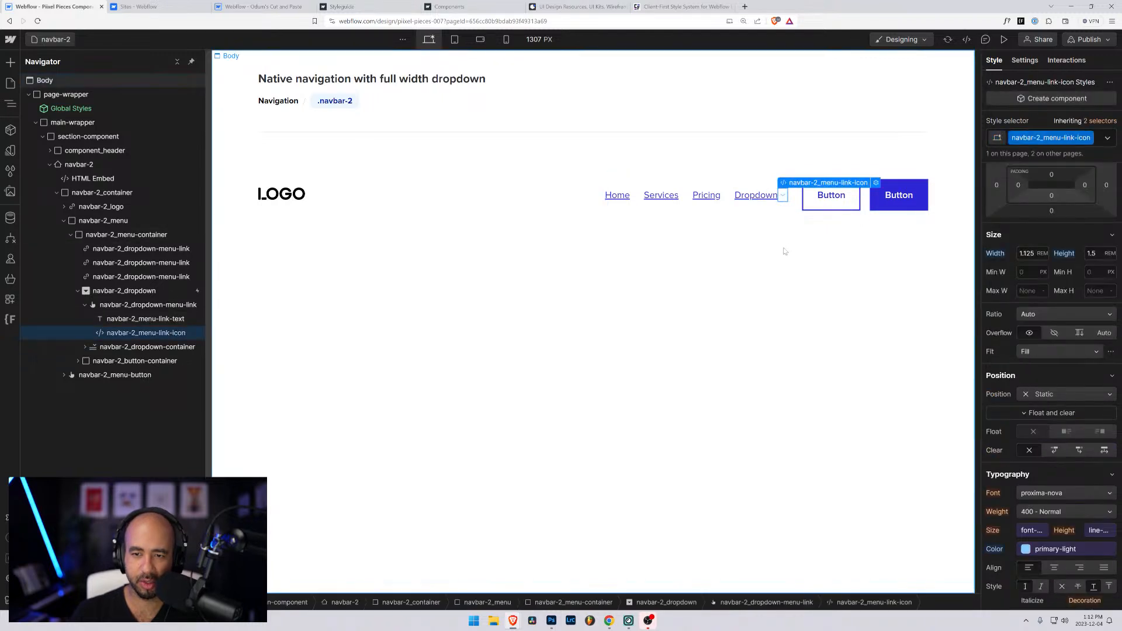
pyautogui.click(785, 252)
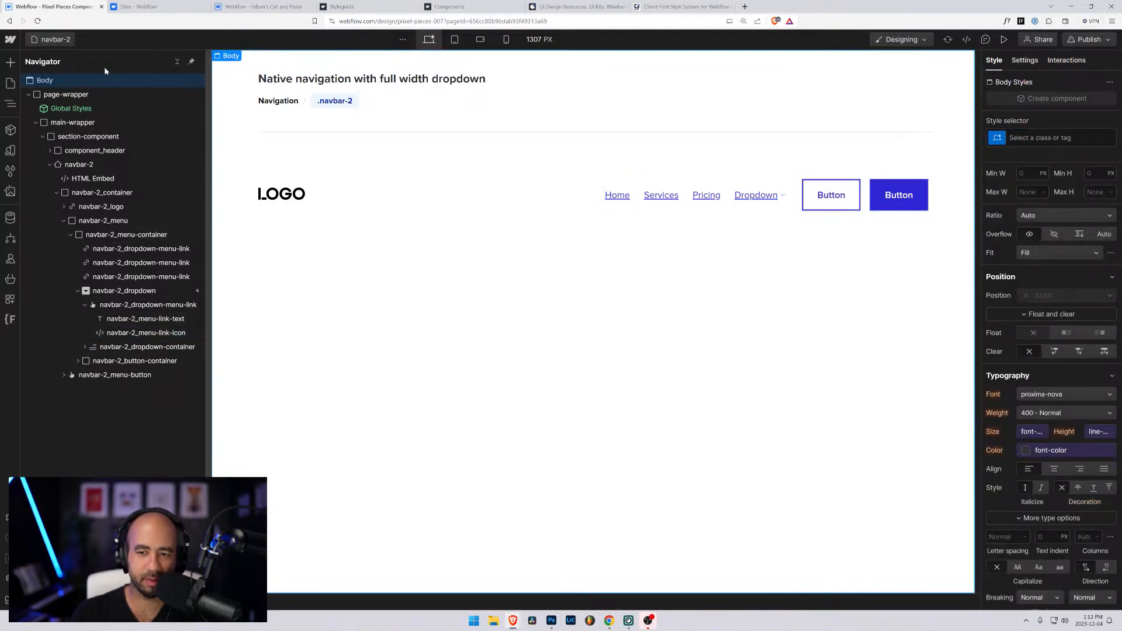
# Return to the navbar-1 page and open navbar-1_dropdown's Nav 1 Dropdown Open animation for editing
pyautogui.click(54, 39)
pyautogui.click(77, 171)
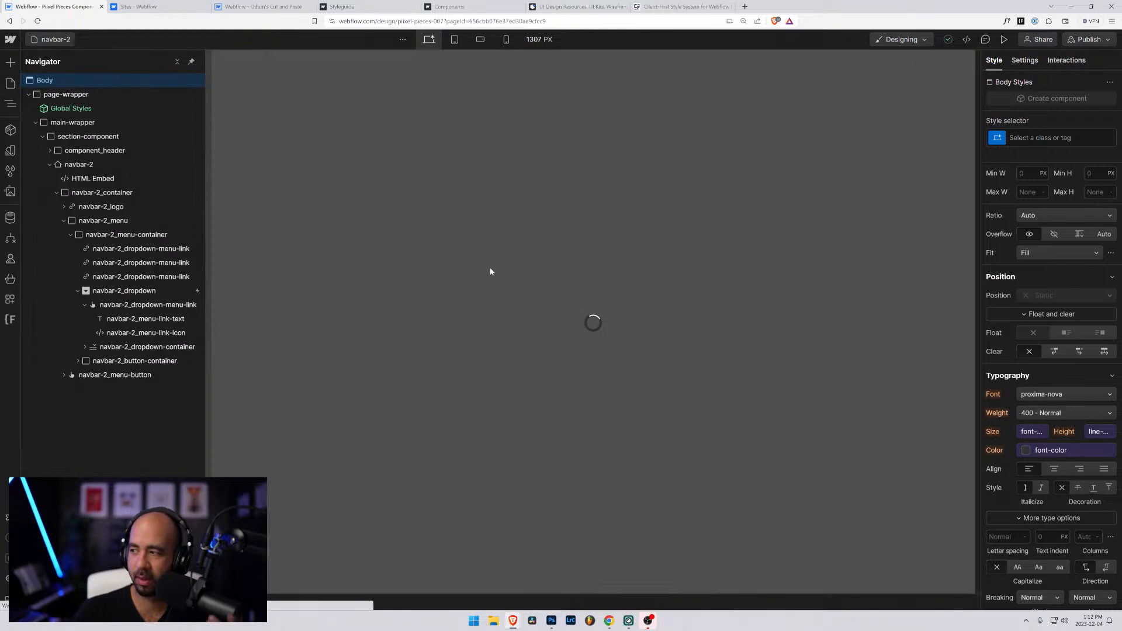
pyautogui.click(784, 197)
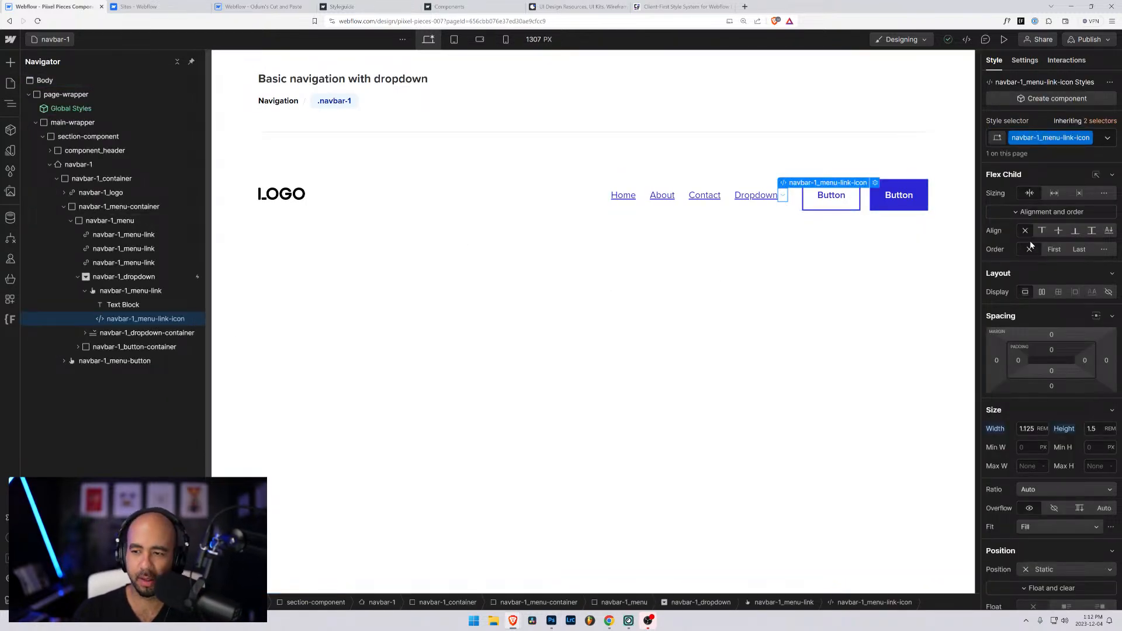
pyautogui.click(1067, 61)
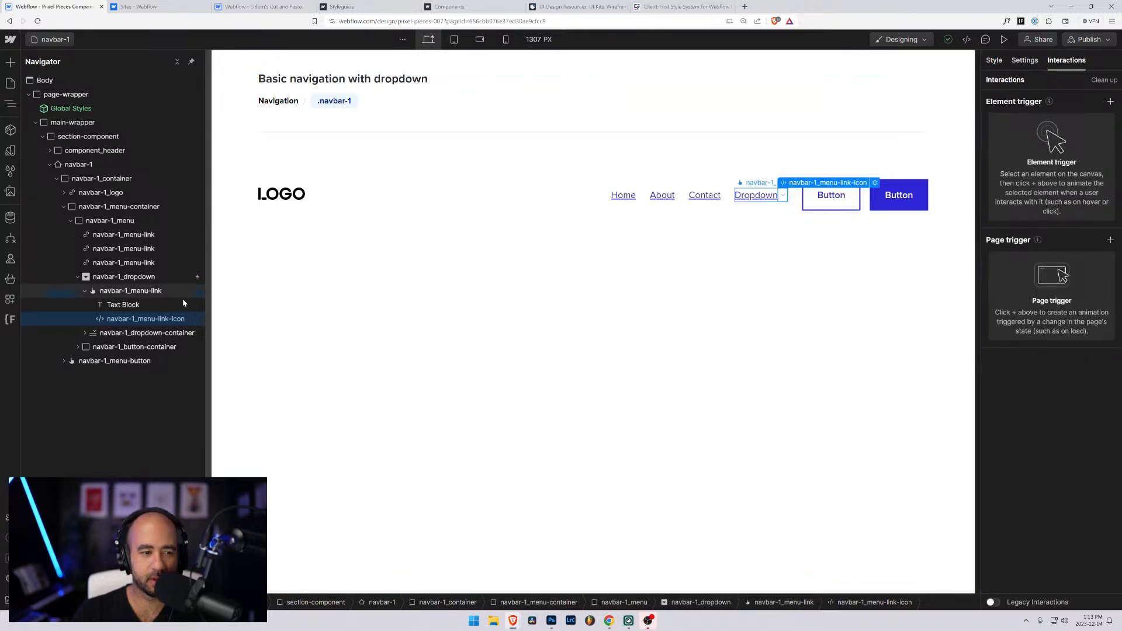
pyautogui.click(140, 277)
pyautogui.click(1051, 130)
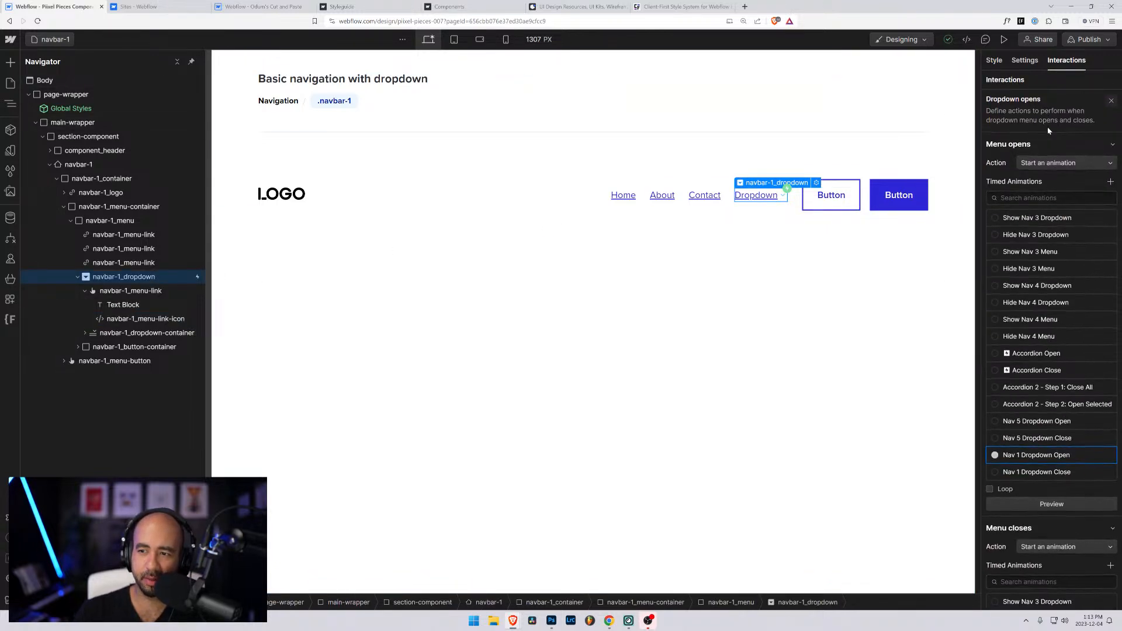
pyautogui.click(1095, 455)
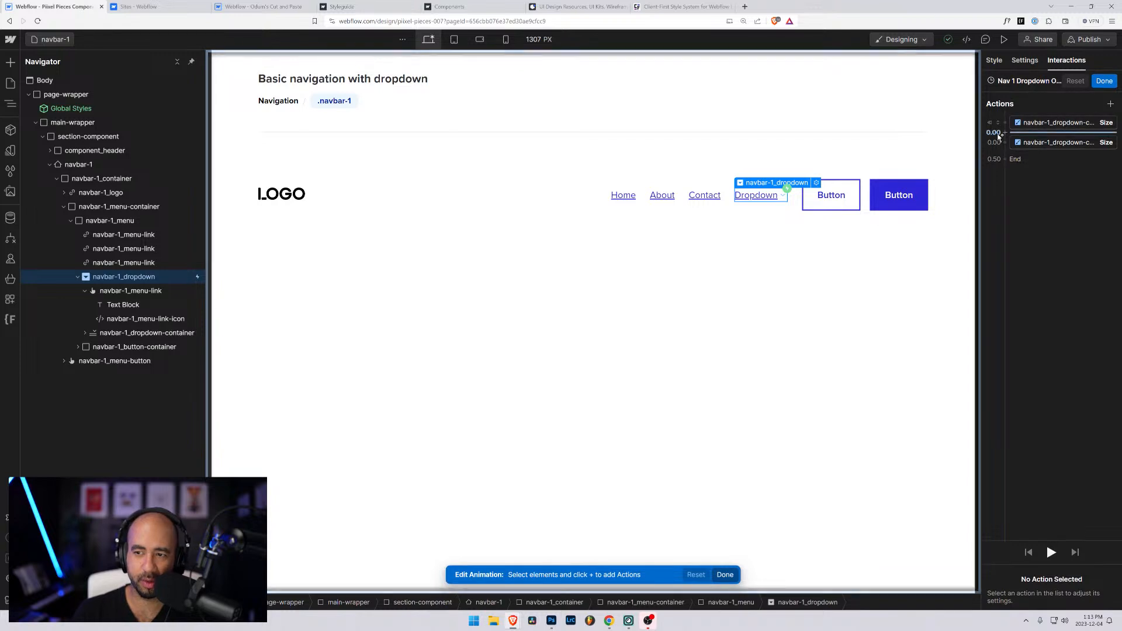
# Add a Rotate action for navbar-1_menu-link-icon with a Z rotation of 0 degrees and make it the initial state
pyautogui.click(782, 195)
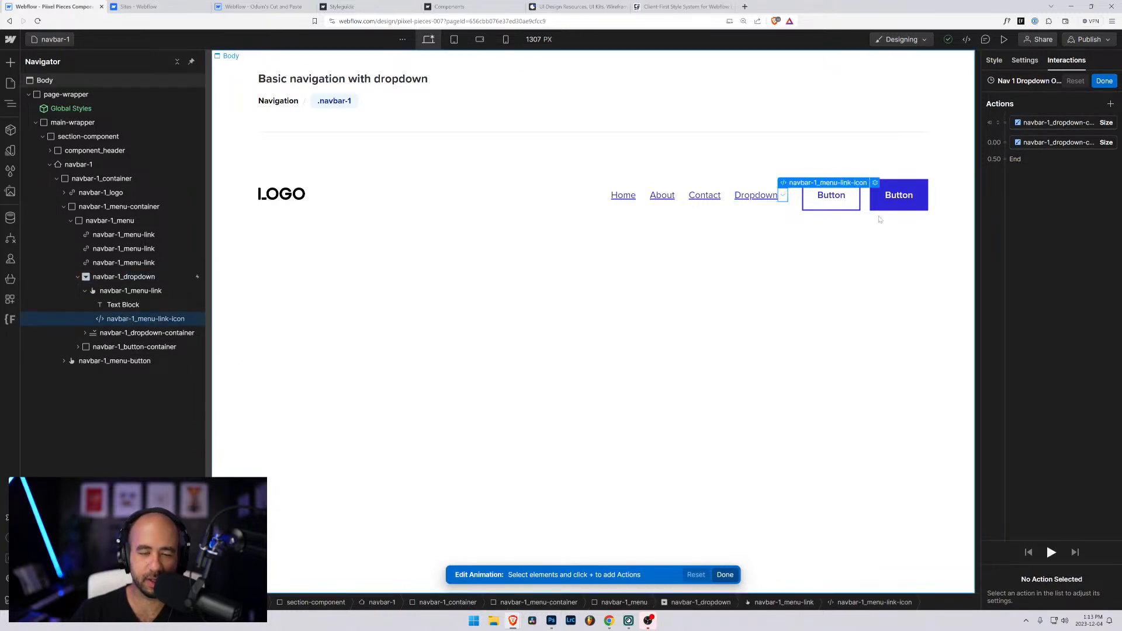
pyautogui.click(1006, 132)
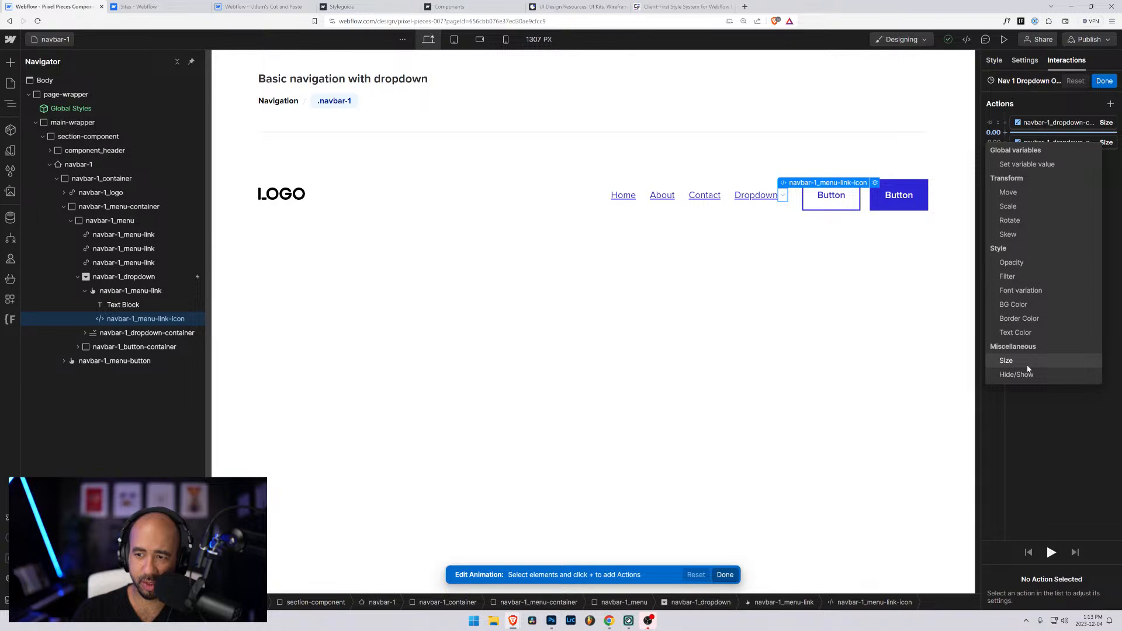
pyautogui.click(1011, 220)
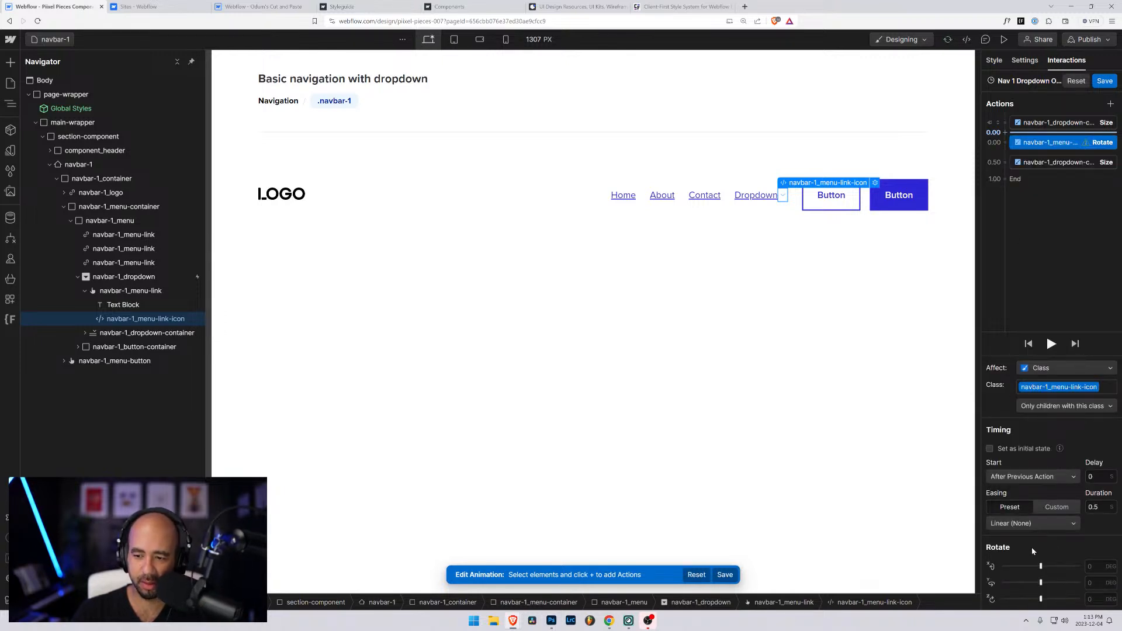
pyautogui.click(1092, 599)
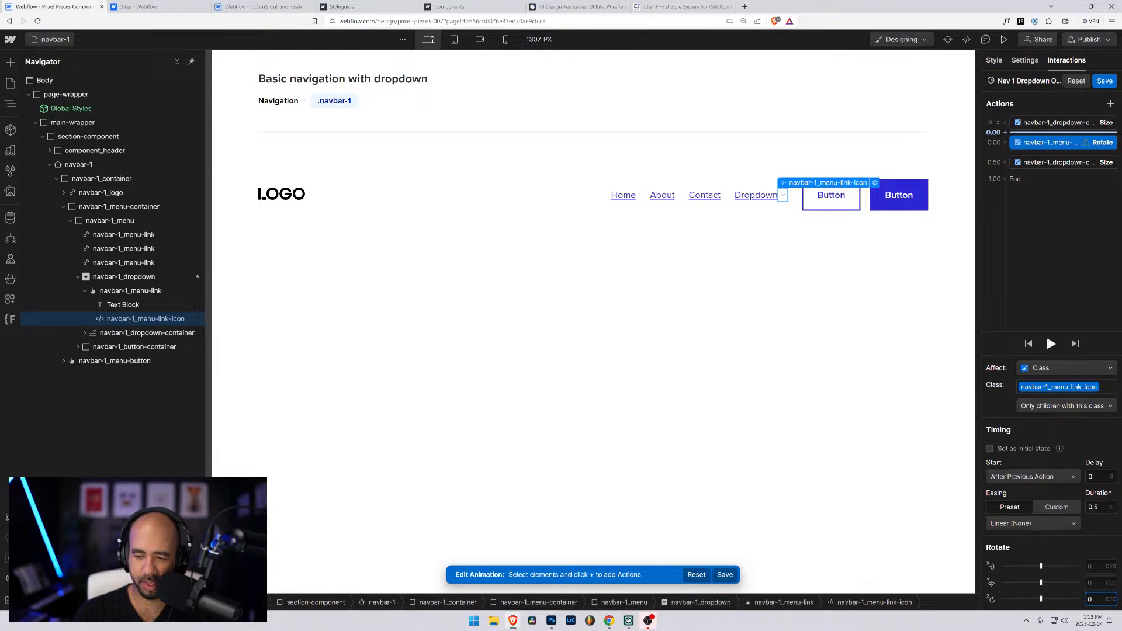
pyautogui.write('0')
pyautogui.press('Return')
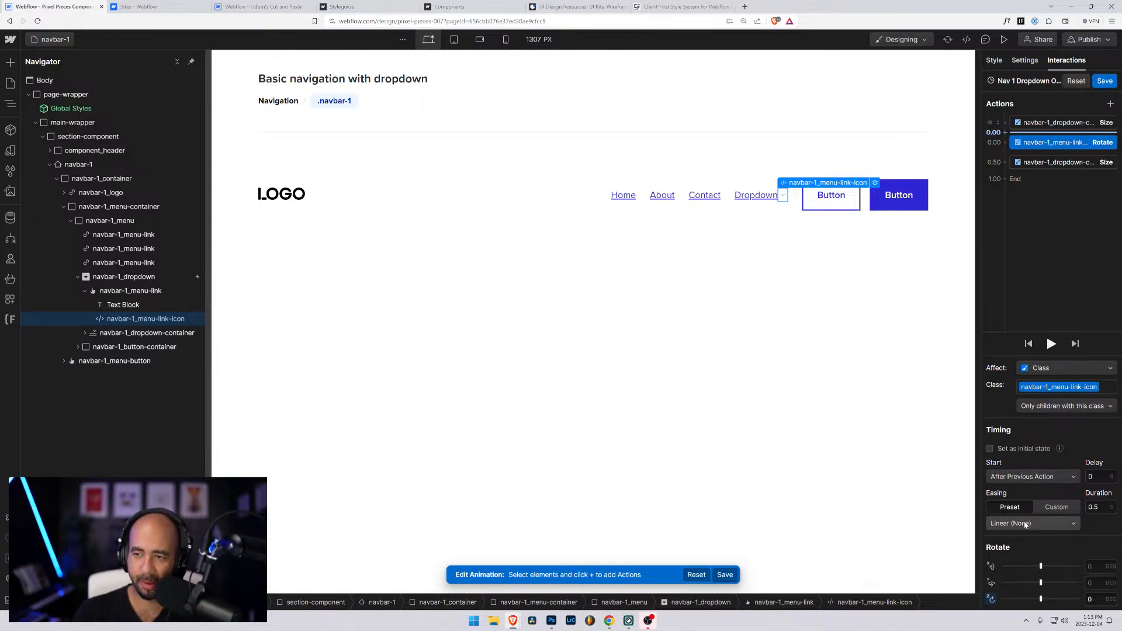
pyautogui.click(991, 449)
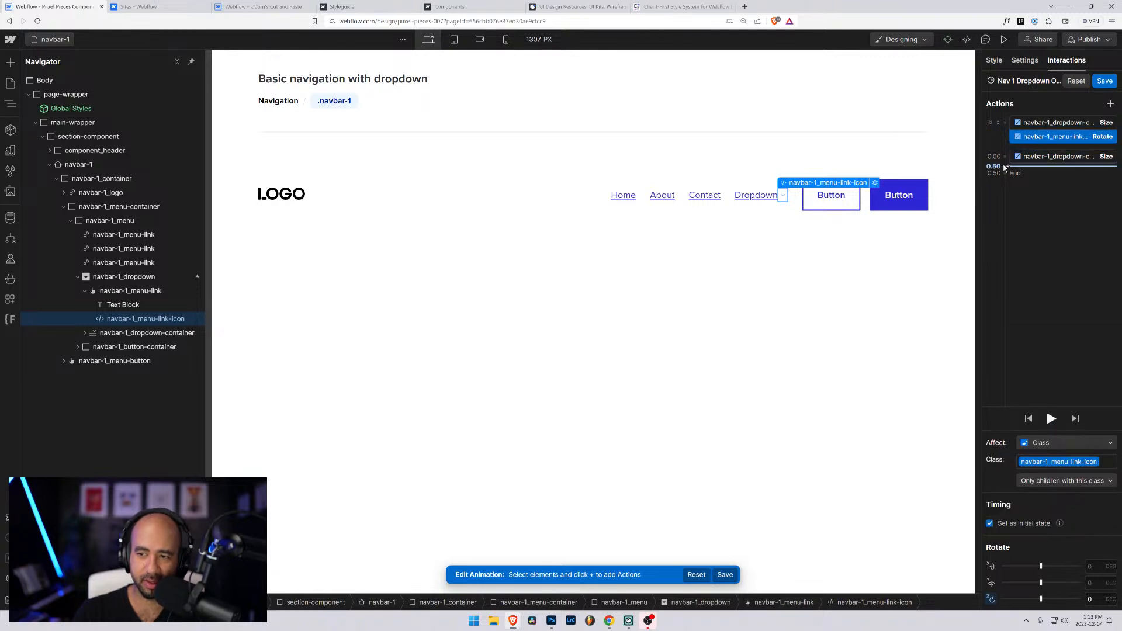
# Add a second Rotate action for the icon at the end of the animation, with a Z rotation of 180 degrees
pyautogui.click(1005, 165)
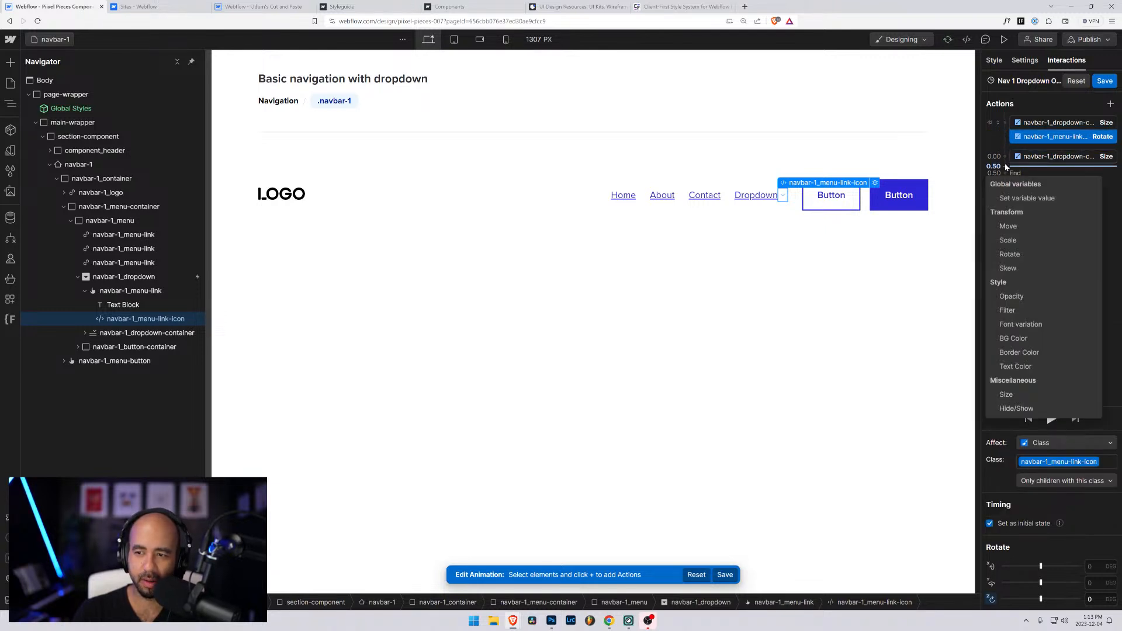
pyautogui.click(1019, 256)
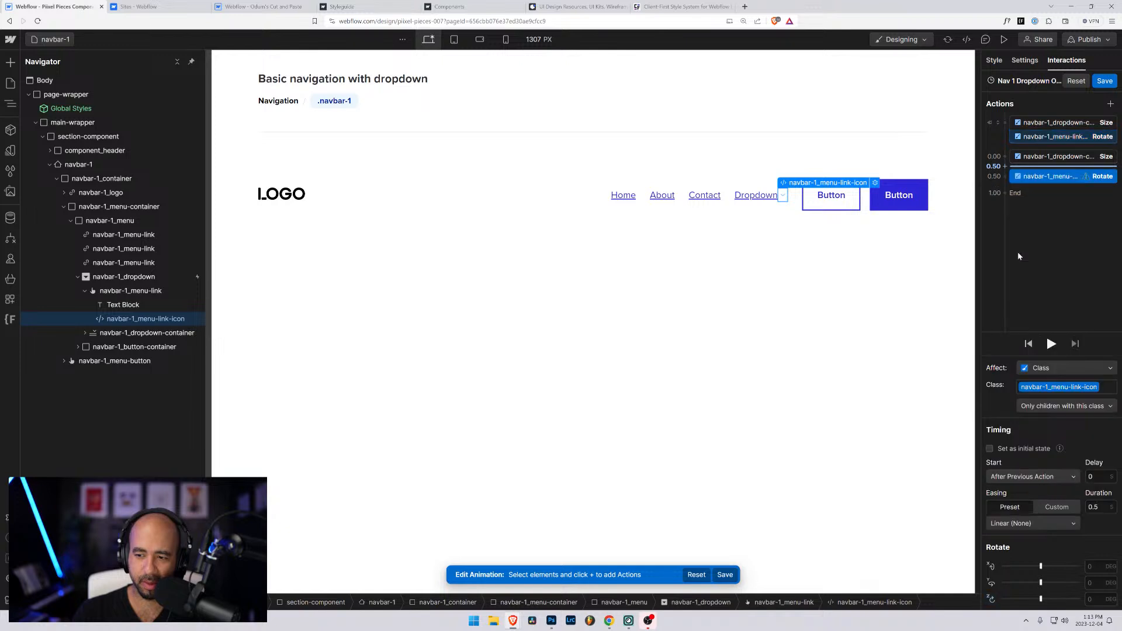
pyautogui.click(1093, 600)
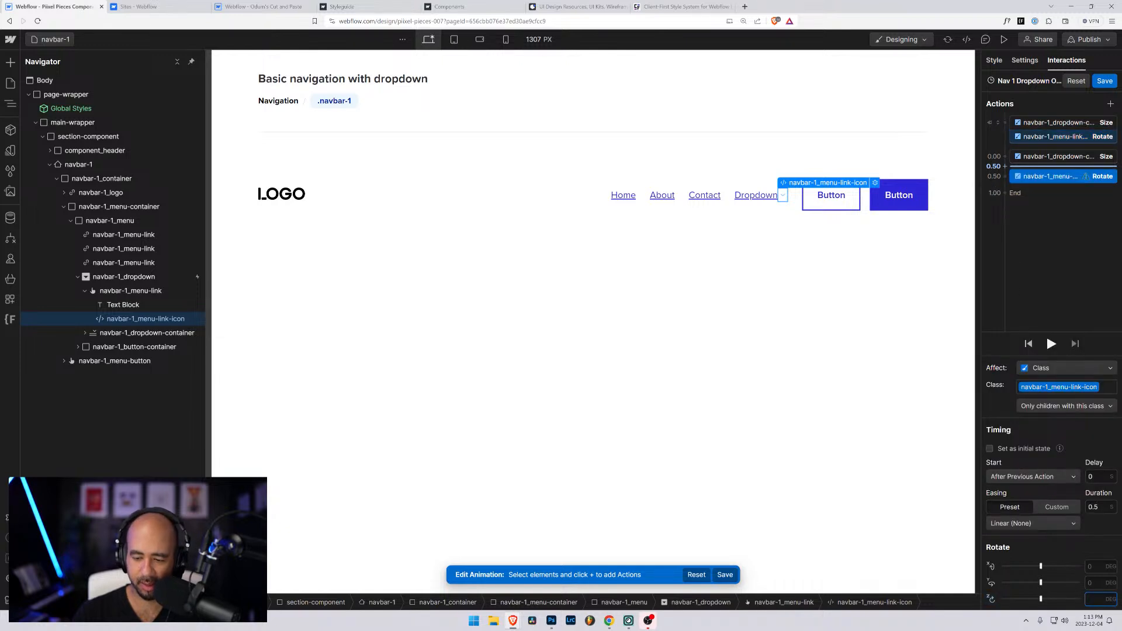
pyautogui.write('180')
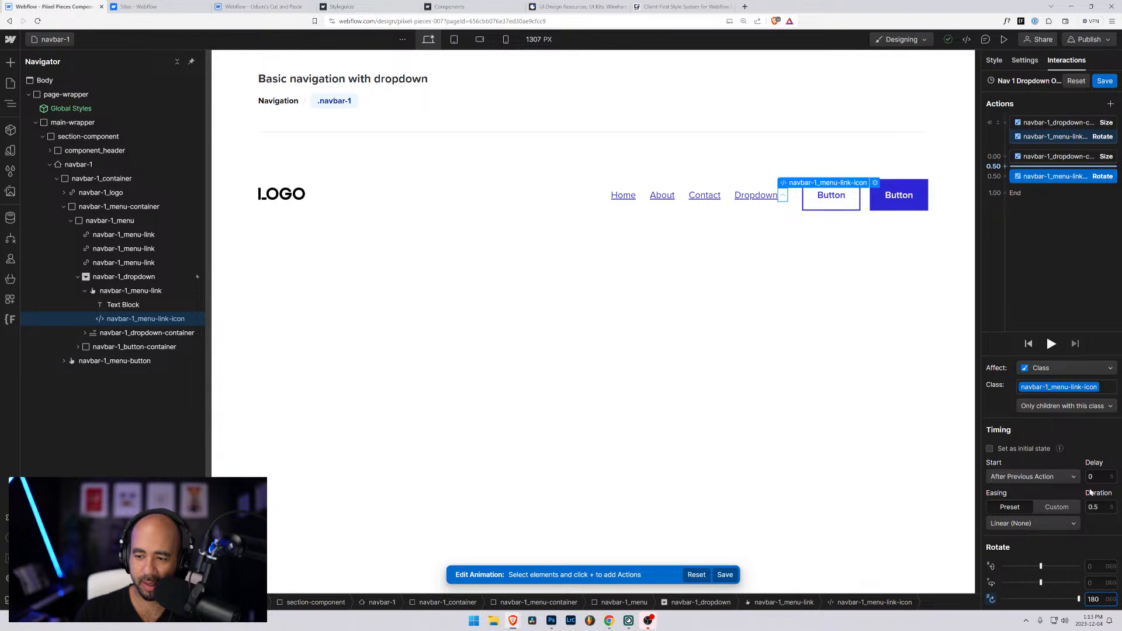
# Give the icon's 180-degree Rotate action a 0.3 s duration, In Out Quad easing, and a start with the previous action
pyautogui.click(1095, 507)
pyautogui.write('0.3')
pyautogui.press('Return')
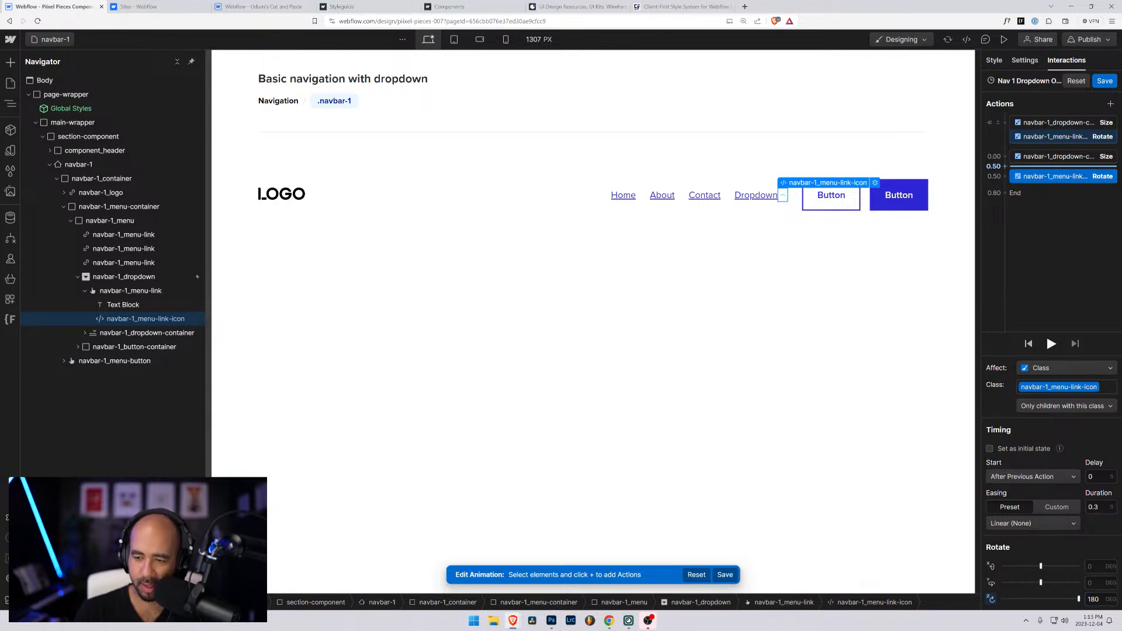
pyautogui.click(1020, 524)
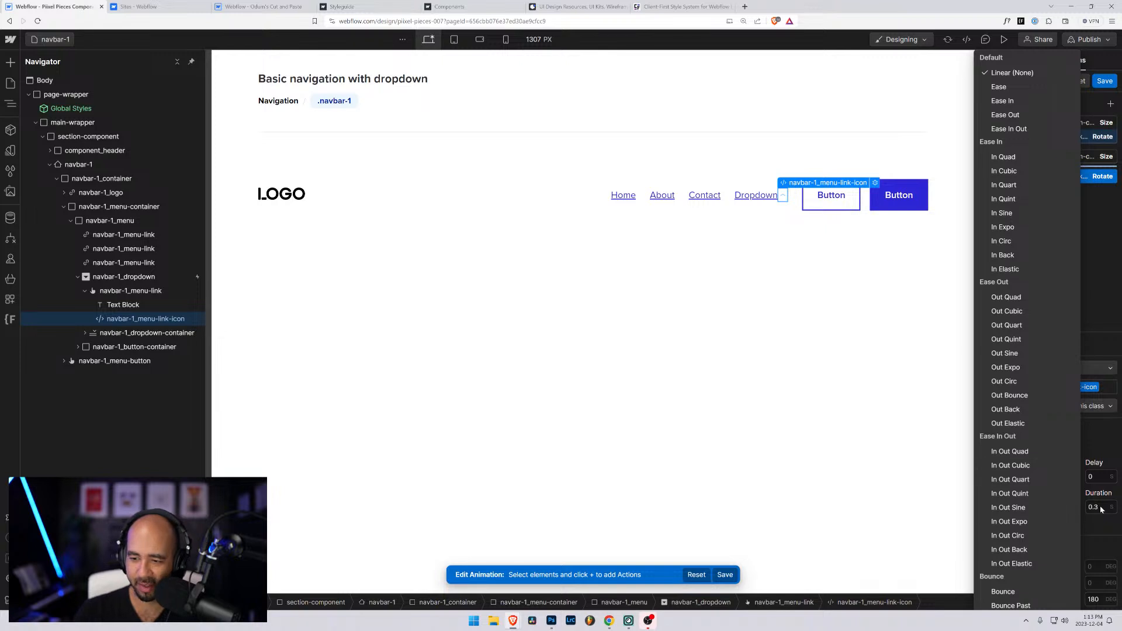
pyautogui.click(1012, 452)
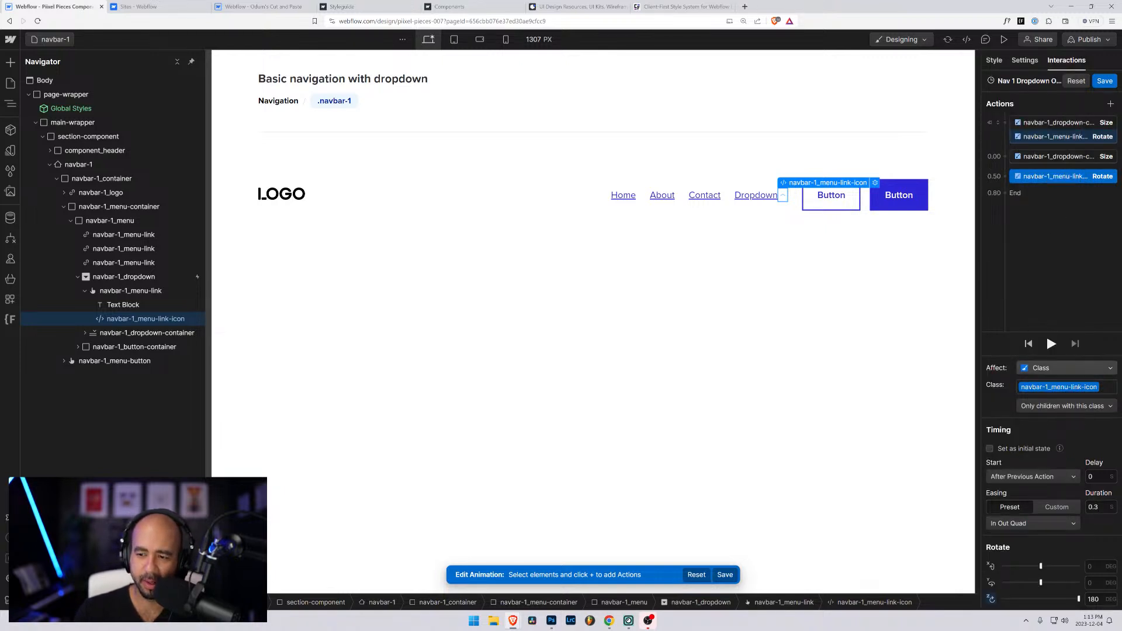
pyautogui.click(994, 450)
pyautogui.click(1017, 477)
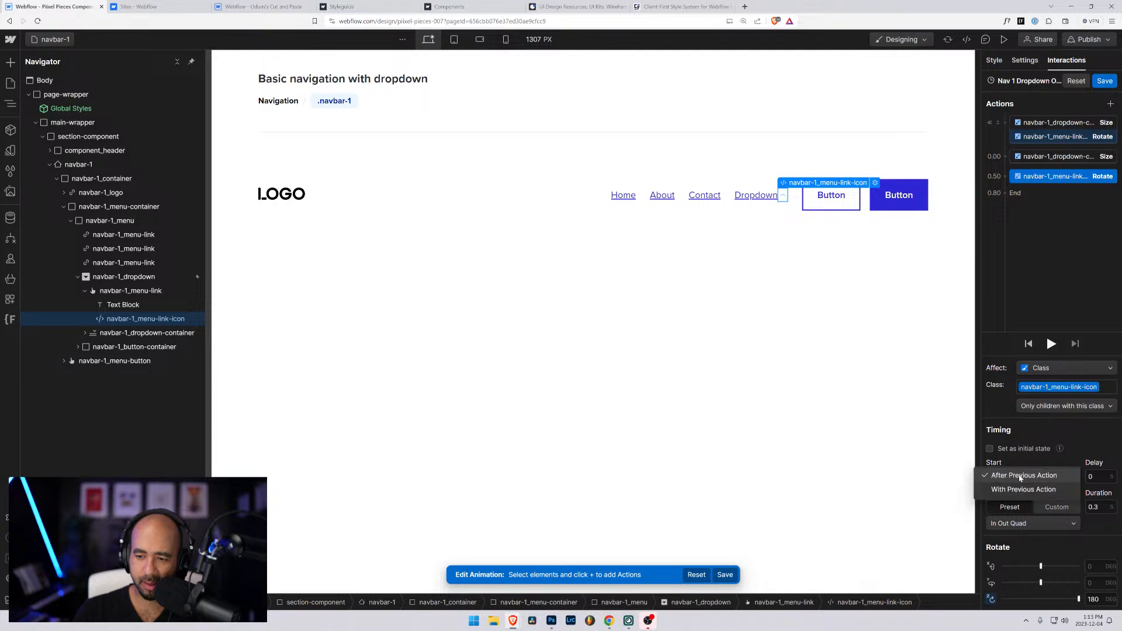
pyautogui.click(1021, 467)
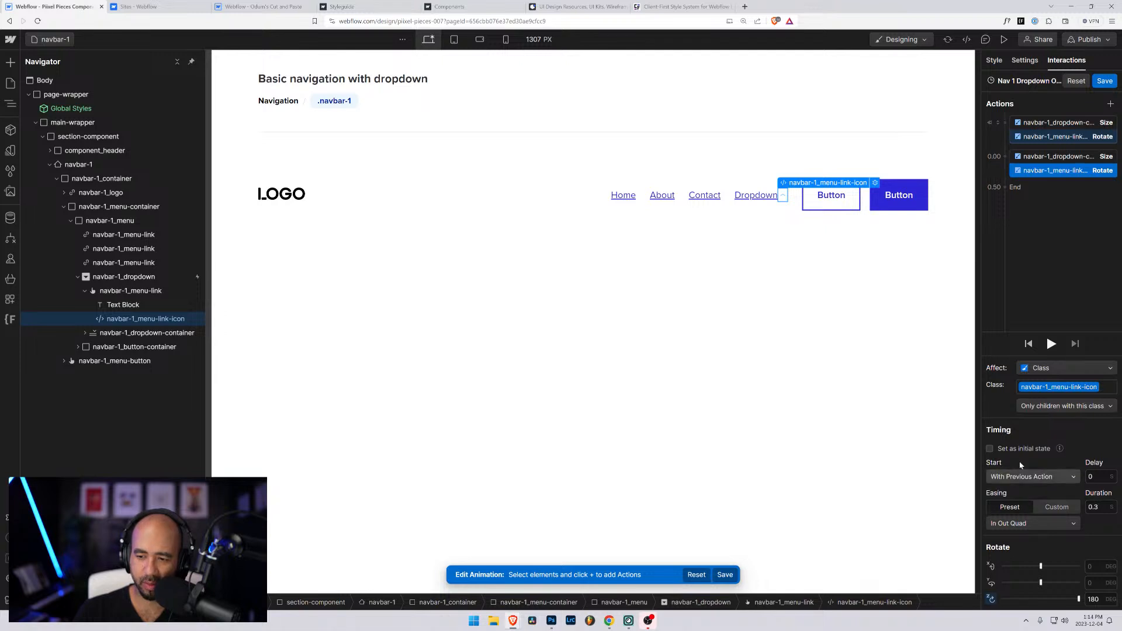
# Set the duration of the dropdown container's non-initial Size action to 0.3 s and save the Nav 1 Dropdown Open animation
pyautogui.click(1041, 159)
pyautogui.click(1094, 523)
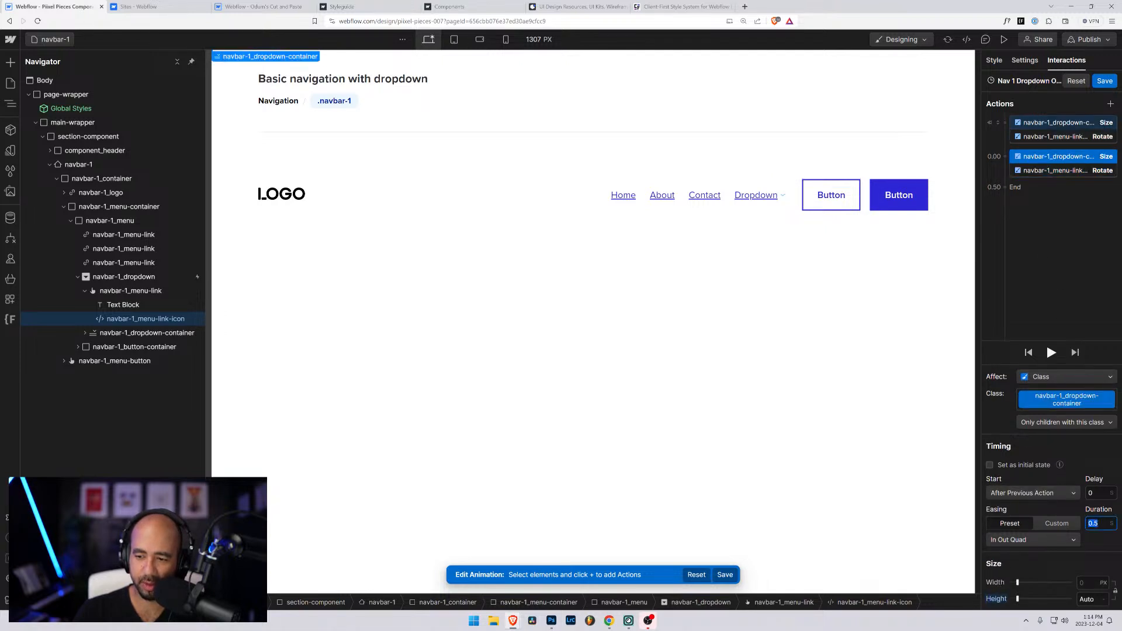
pyautogui.write('0')
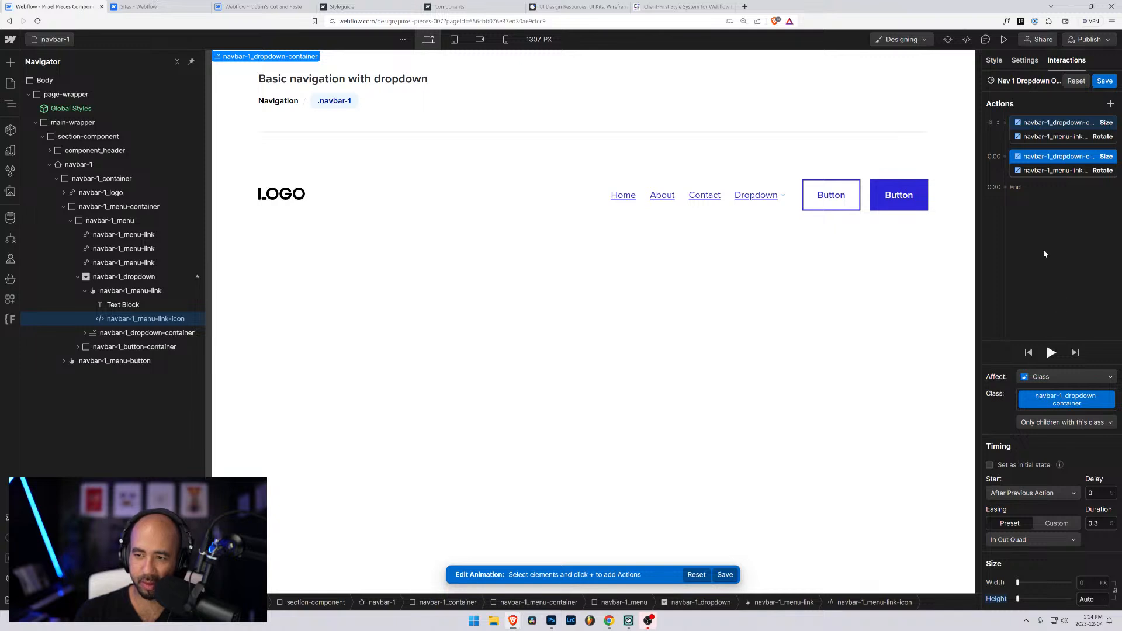
pyautogui.click(1051, 171)
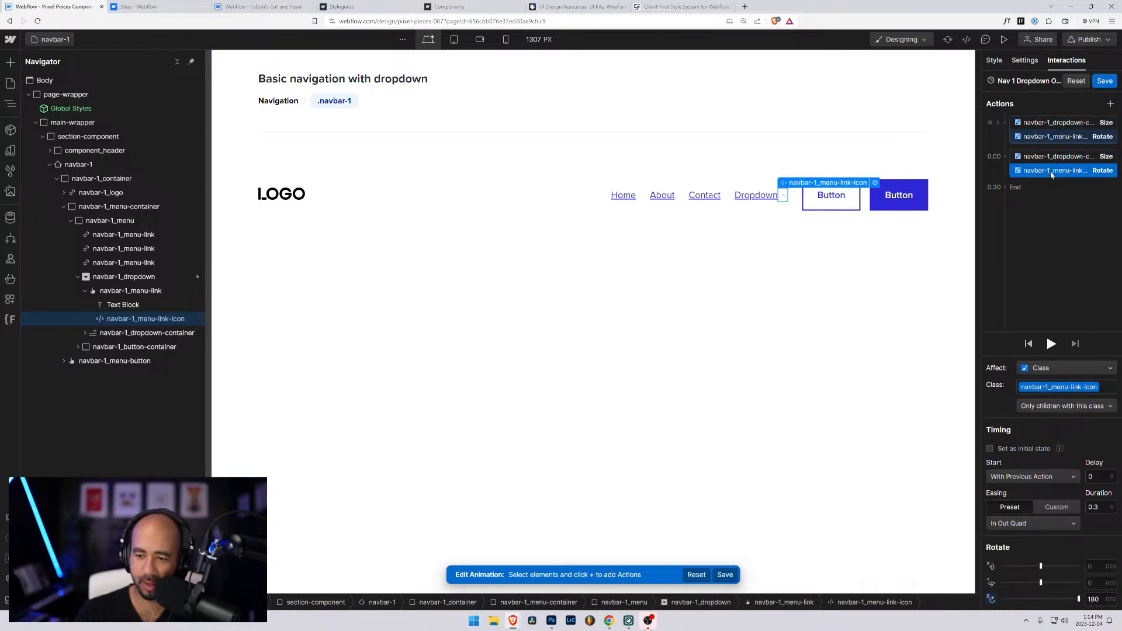
pyautogui.click(1104, 81)
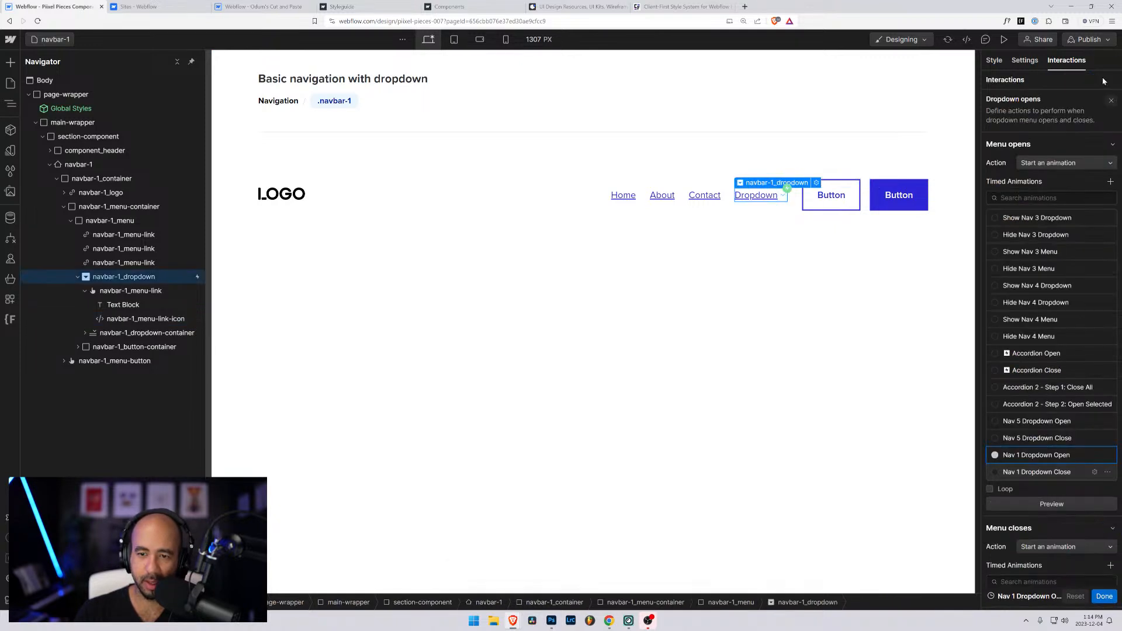
# Preview the page, test opening and closing the navbar dropdown, and return to the designer
pyautogui.click(1003, 40)
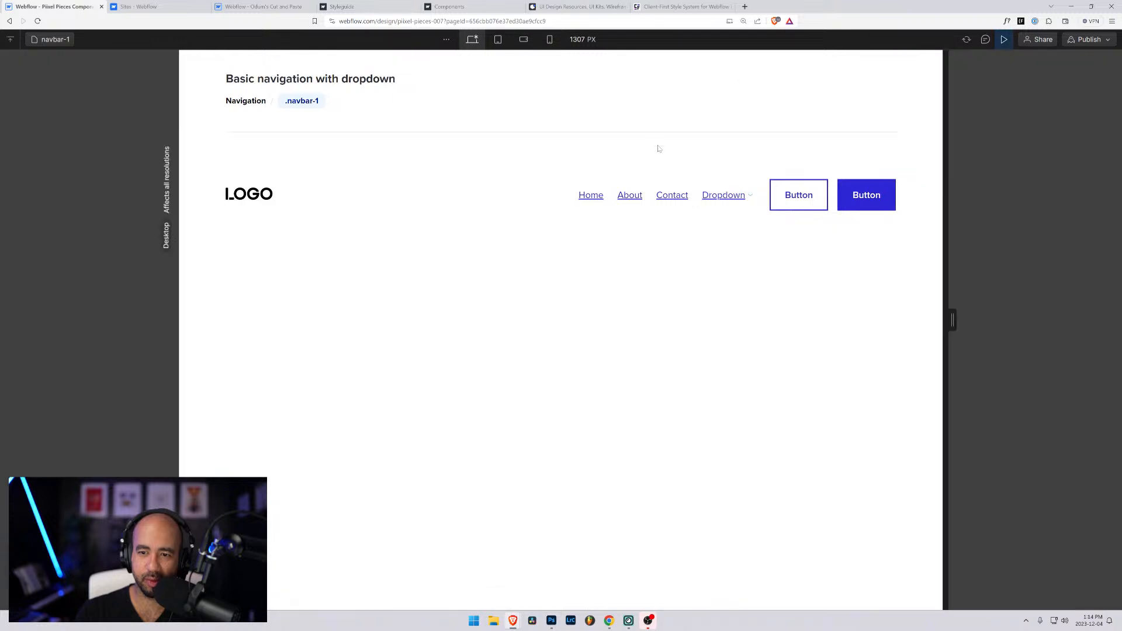
pyautogui.click(719, 196)
pyautogui.click(718, 197)
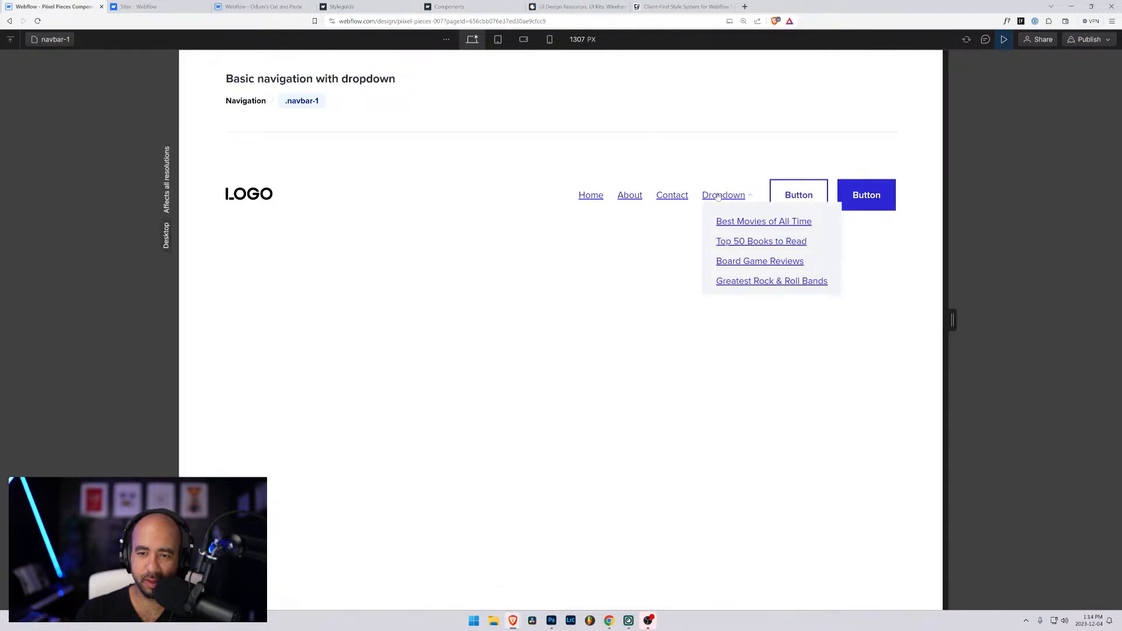
pyautogui.click(719, 196)
pyautogui.click(719, 196)
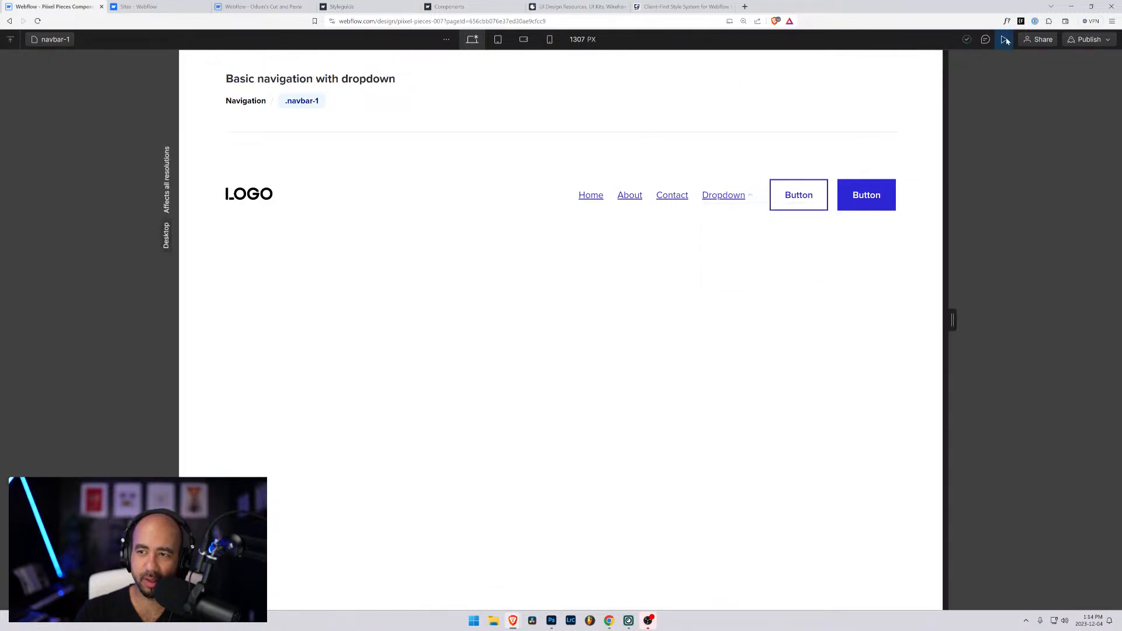
pyautogui.hotkey('ctrl', 'shift', 'p')
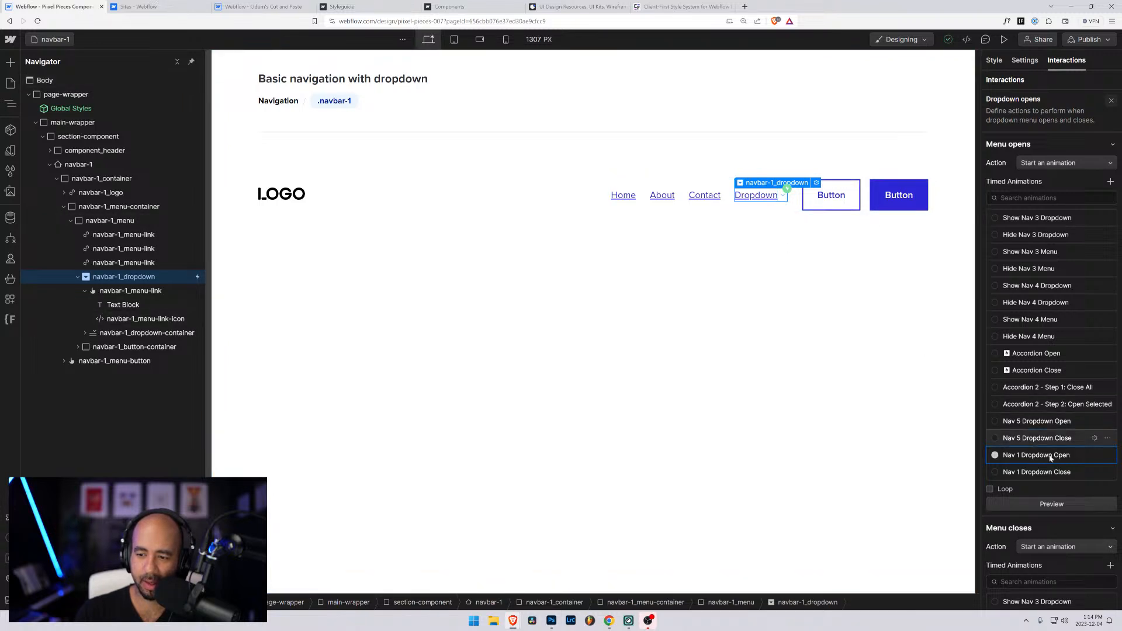
# Open the Nav 1 Dropdown Close animation of the menu-closes trigger for editing
pyautogui.click(1038, 472)
pyautogui.scroll(-2, 1029, 458)
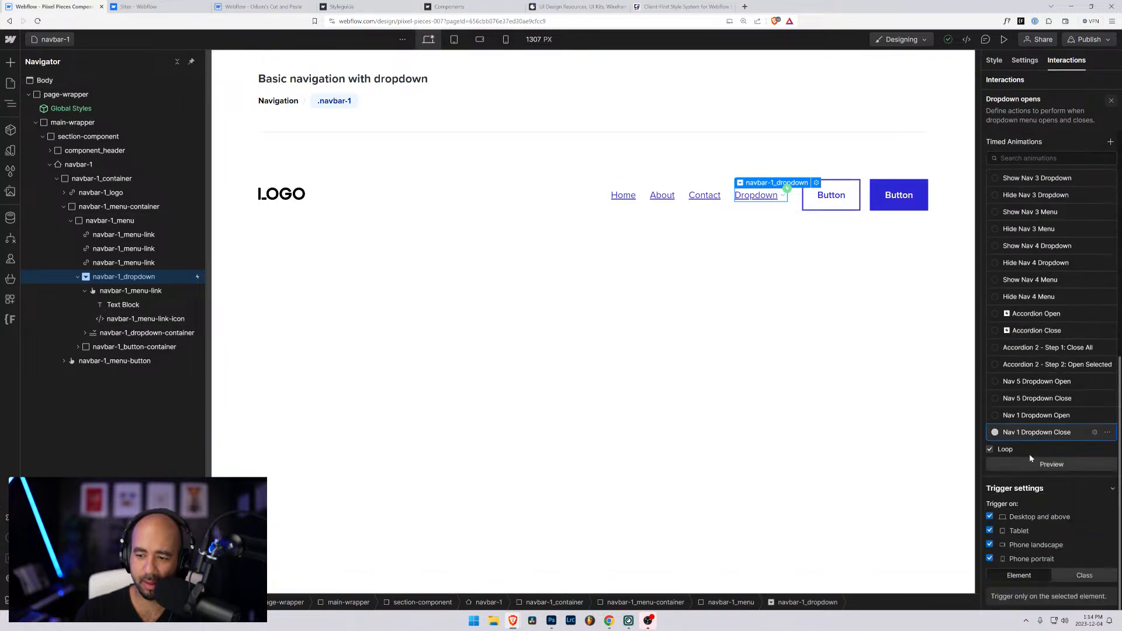
pyautogui.click(1095, 432)
pyautogui.click(1030, 124)
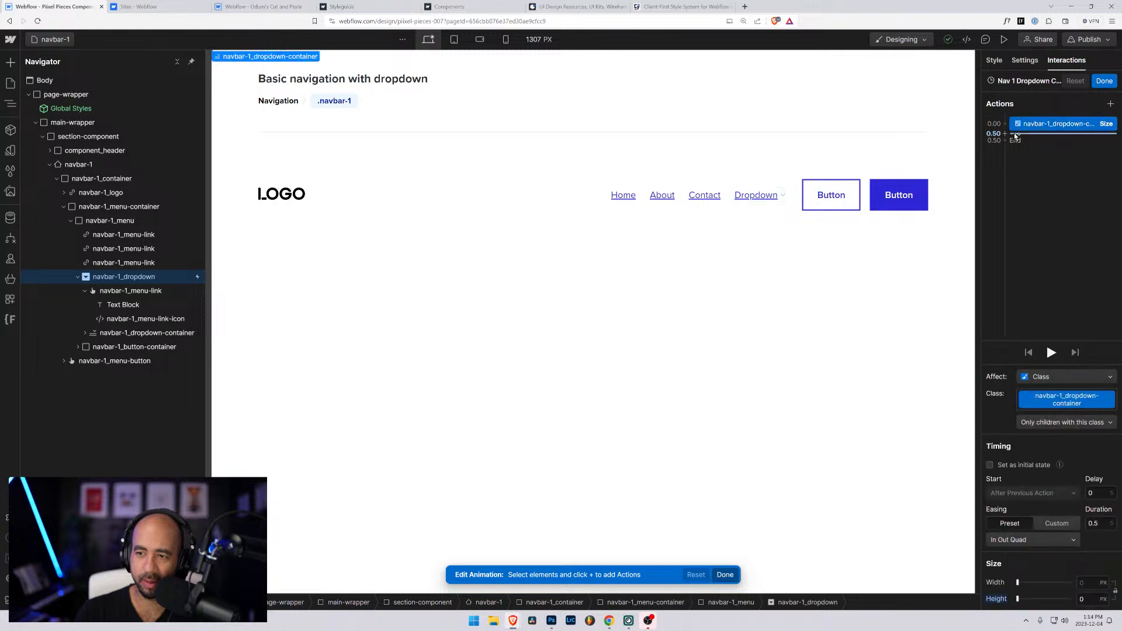
# Add a Rotate action for navbar-1_menu-link-icon after the Size action, with a Z rotation of 0 degrees
pyautogui.click(1006, 133)
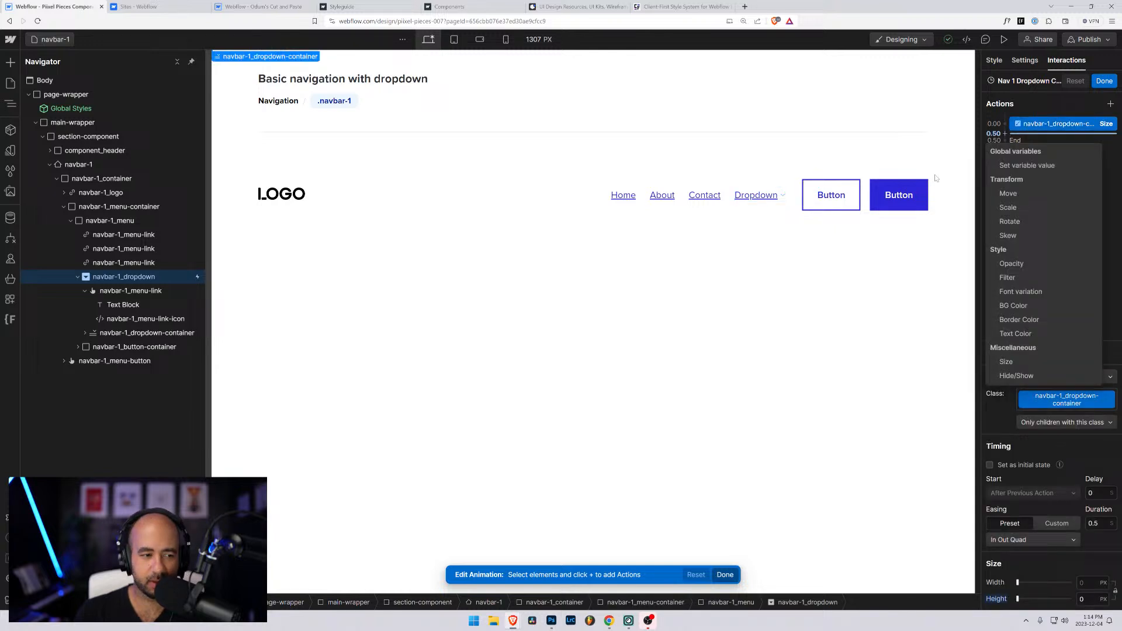
pyautogui.click(117, 319)
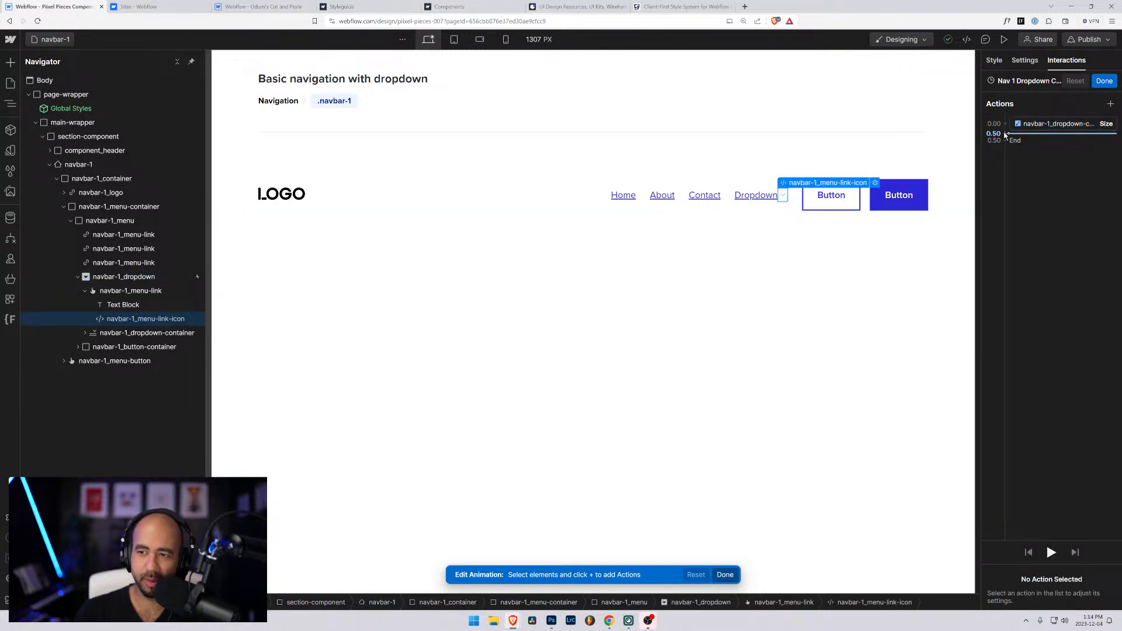
pyautogui.click(1005, 134)
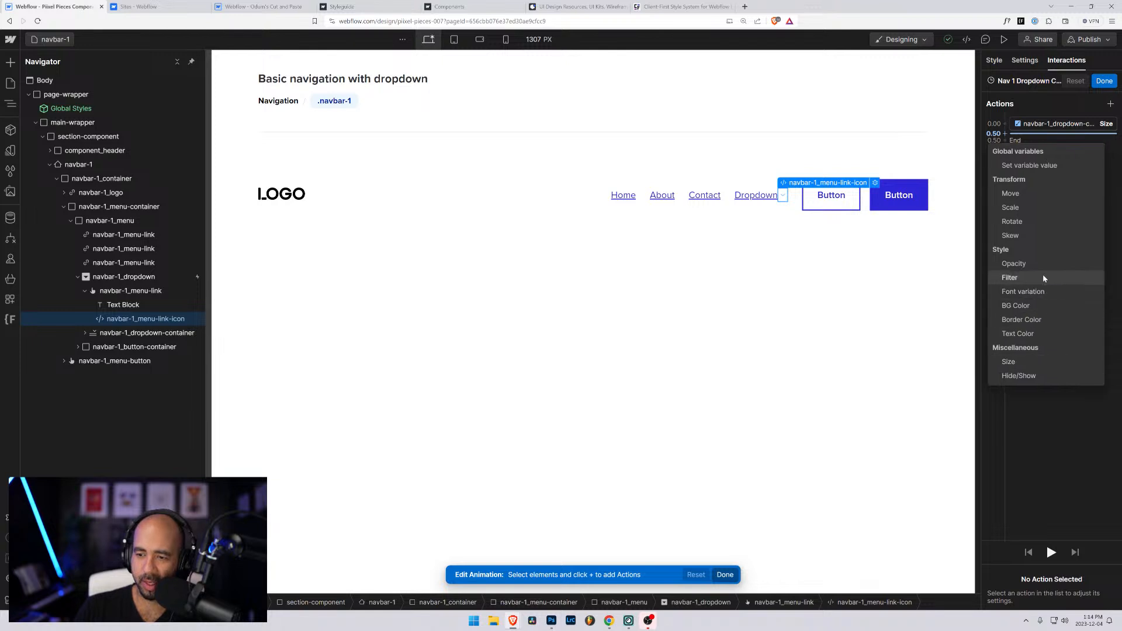
pyautogui.click(1017, 221)
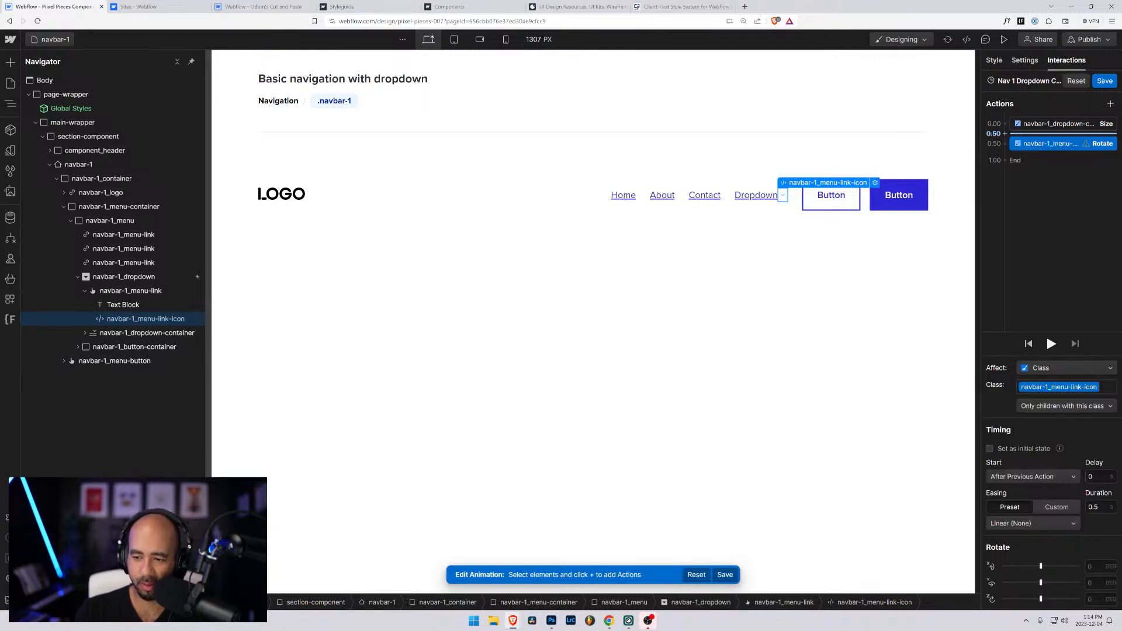
pyautogui.click(1101, 600)
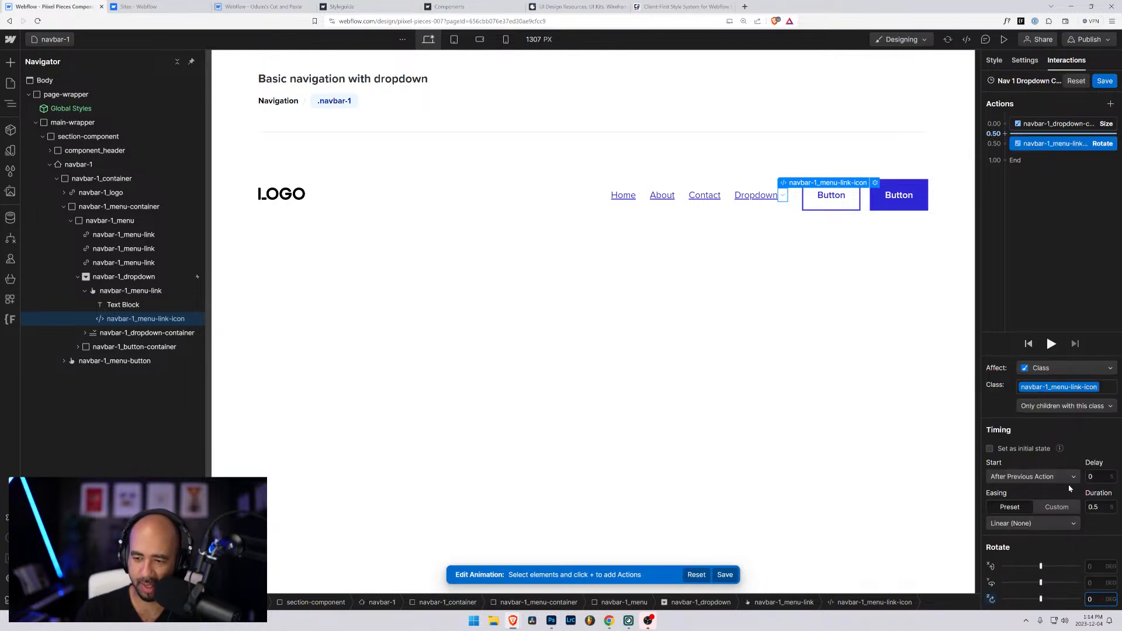
# Give the closing Rotate action a 0.3 s duration, In Out Quad easing, and a start with the previous action
pyautogui.click(1094, 507)
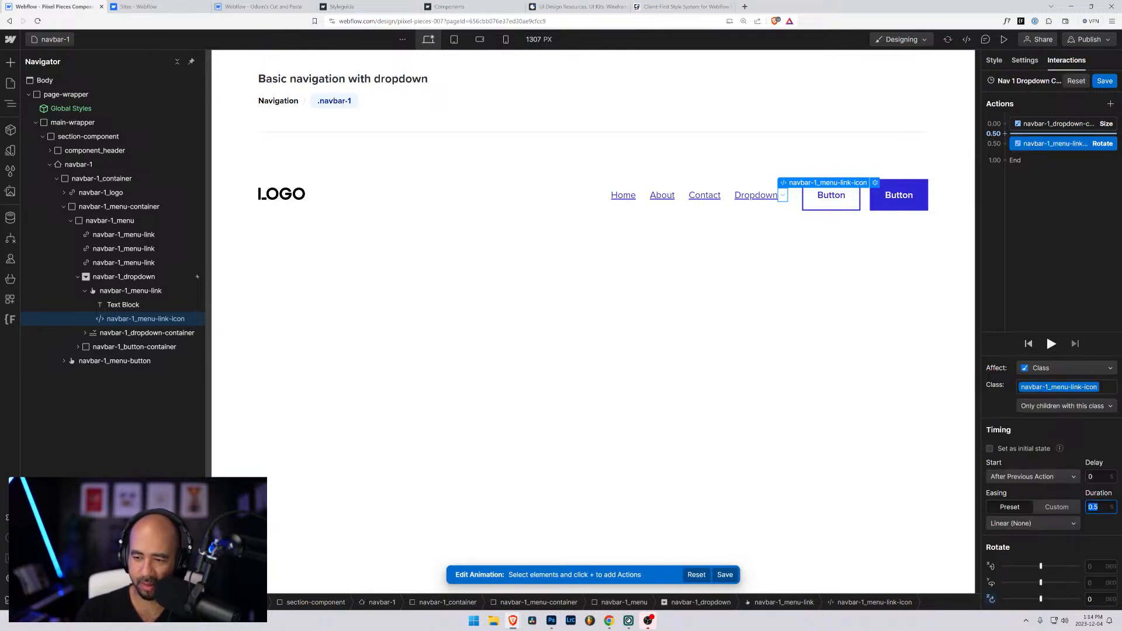
pyautogui.write('0.3')
pyautogui.click(1029, 524)
pyautogui.click(1023, 451)
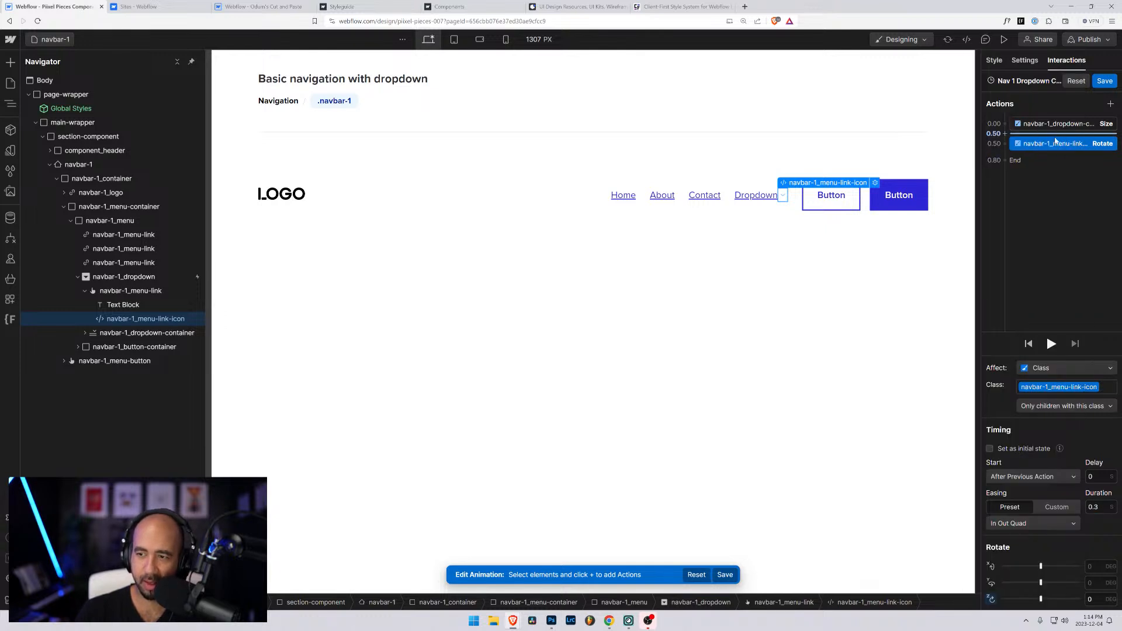
pyautogui.click(1025, 477)
pyautogui.click(1020, 468)
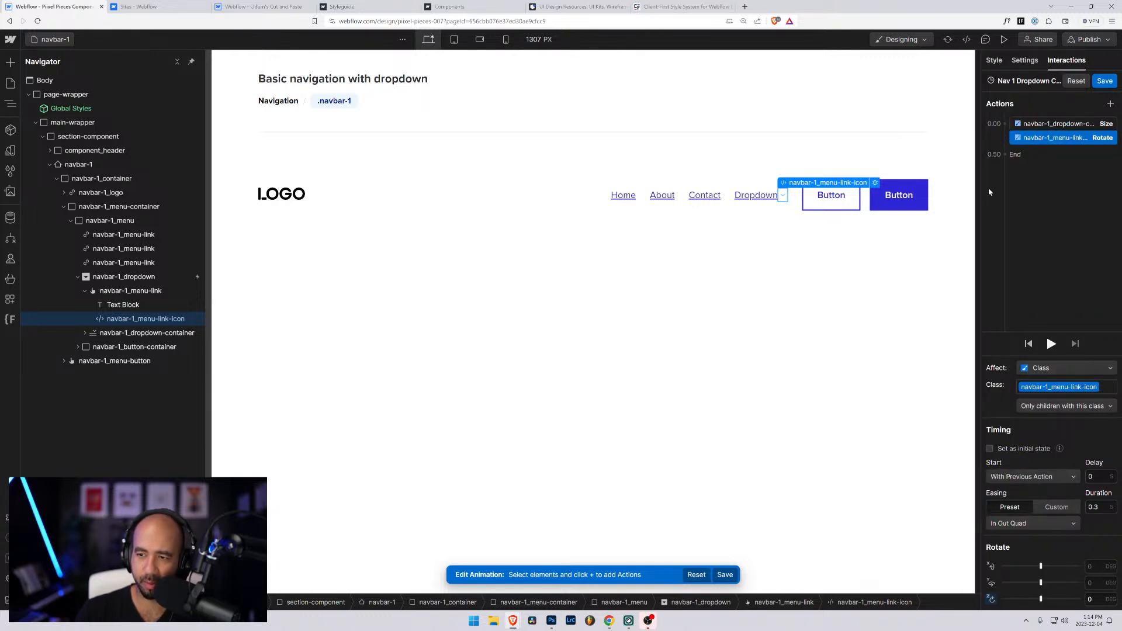
# Set the dropdown container's closing Size action to a 0.3 s duration and save the Nav 1 Dropdown Close animation
pyautogui.click(1036, 126)
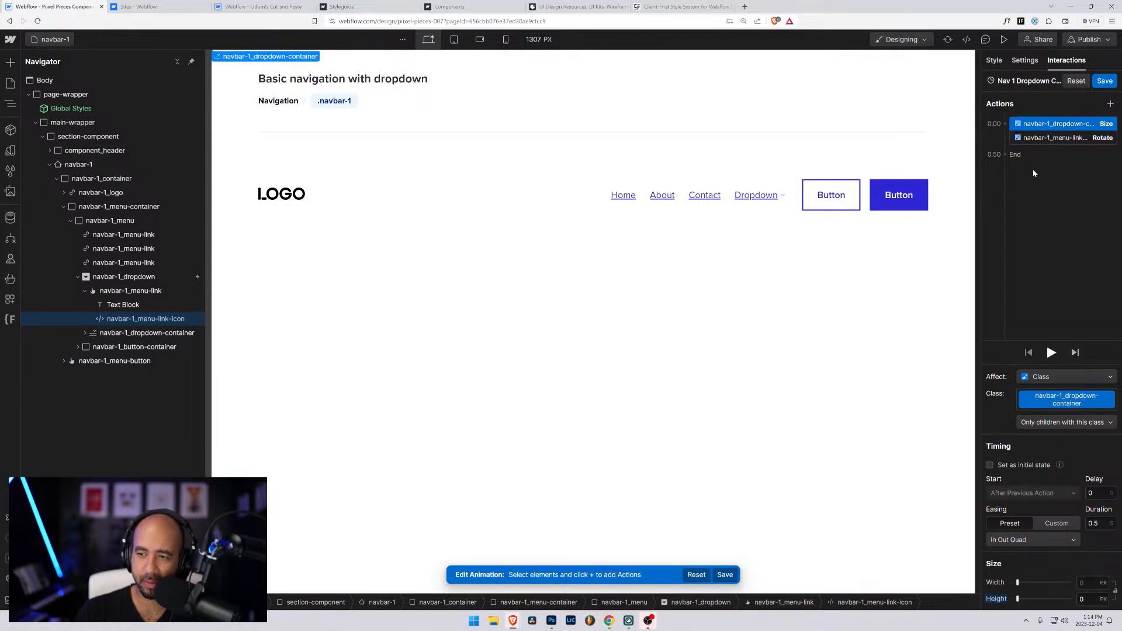
pyautogui.click(1103, 523)
pyautogui.press('BackSpace')
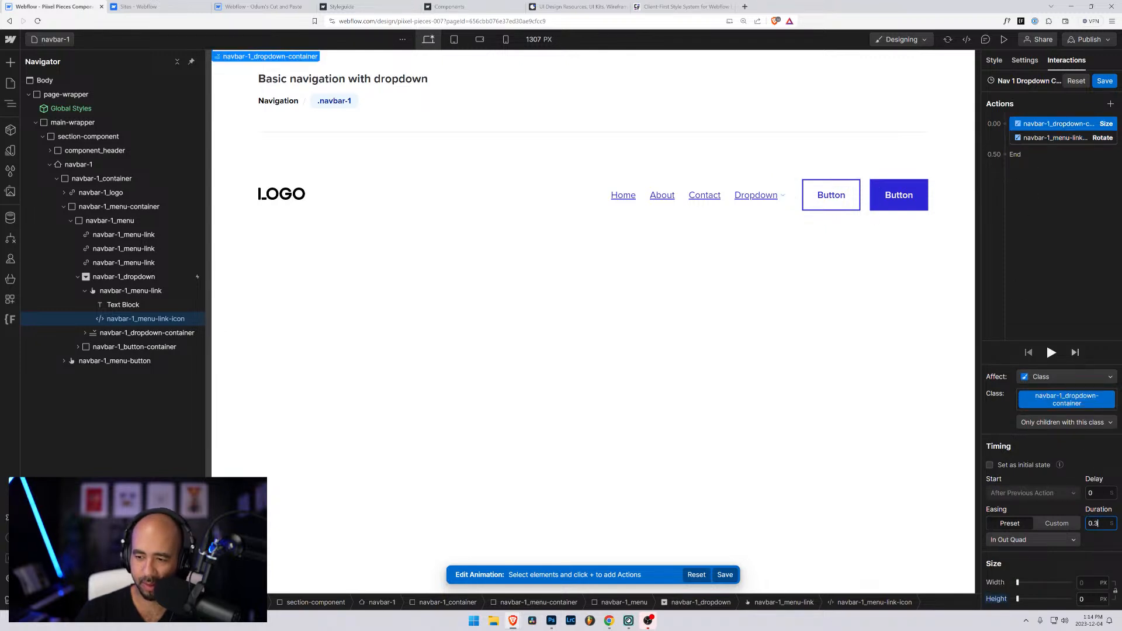
pyautogui.write('3')
pyautogui.press('Return')
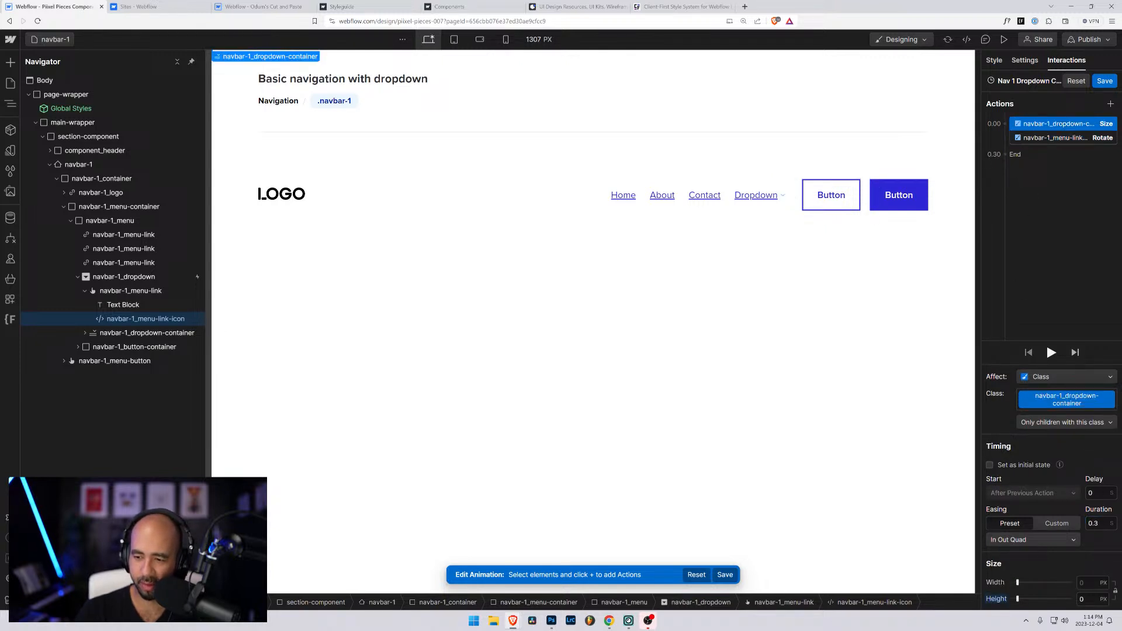
pyautogui.click(1104, 81)
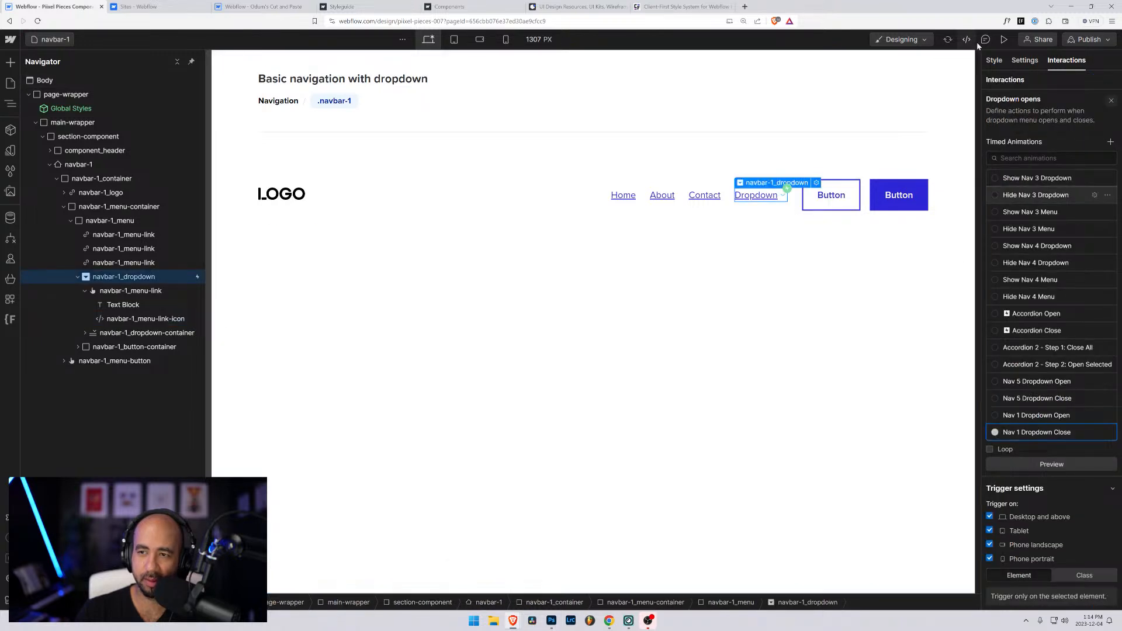
# Preview the page and repeatedly open and close the navbar dropdown to check the icon rotation in both directions
pyautogui.click(1002, 40)
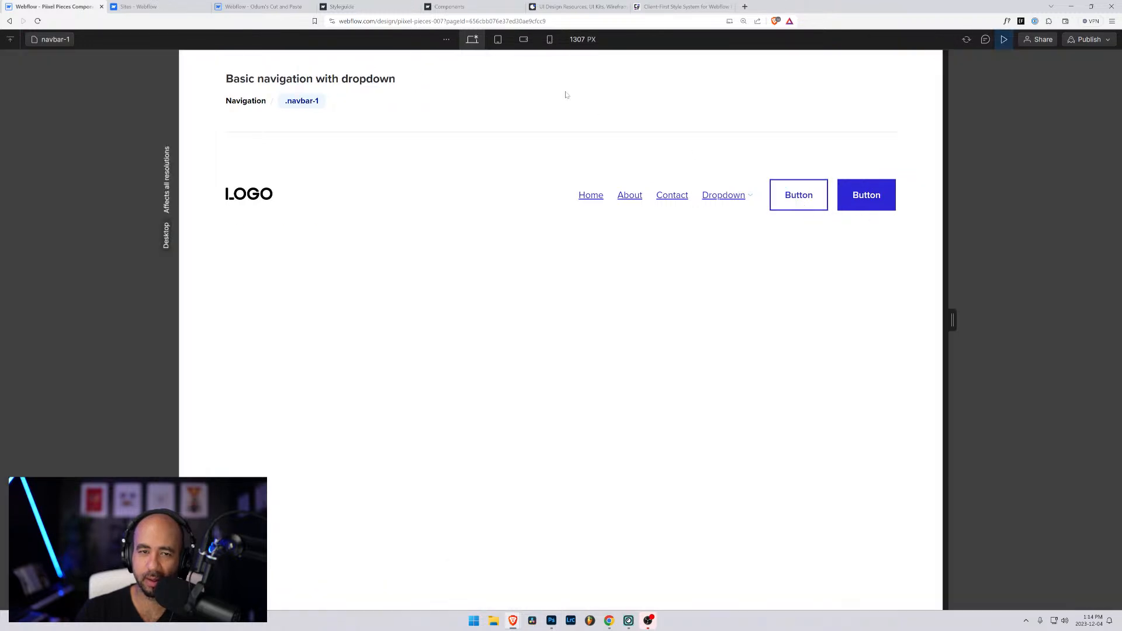
pyautogui.click(721, 195)
pyautogui.click(722, 197)
pyautogui.click(723, 199)
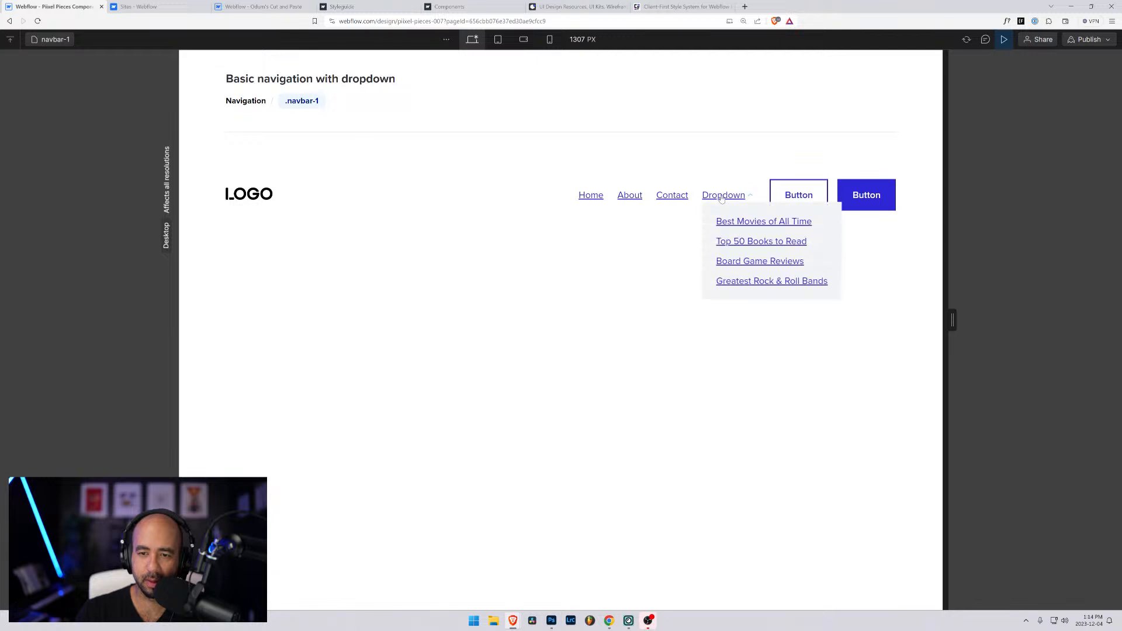
pyautogui.click(723, 200)
pyautogui.click(723, 200)
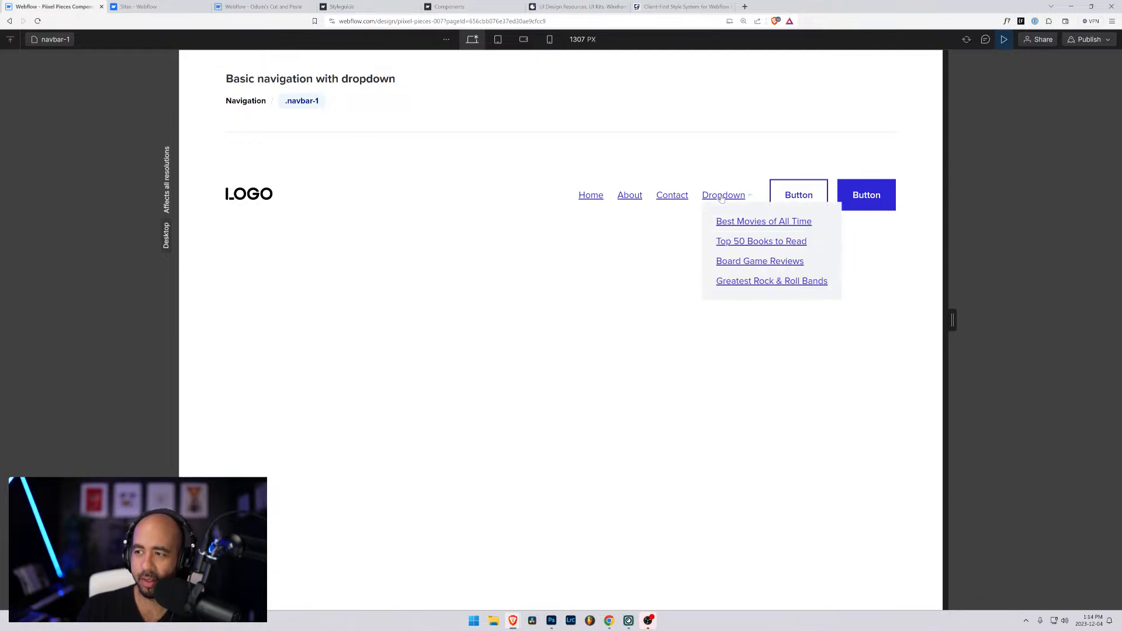
pyautogui.click(722, 198)
pyautogui.click(726, 199)
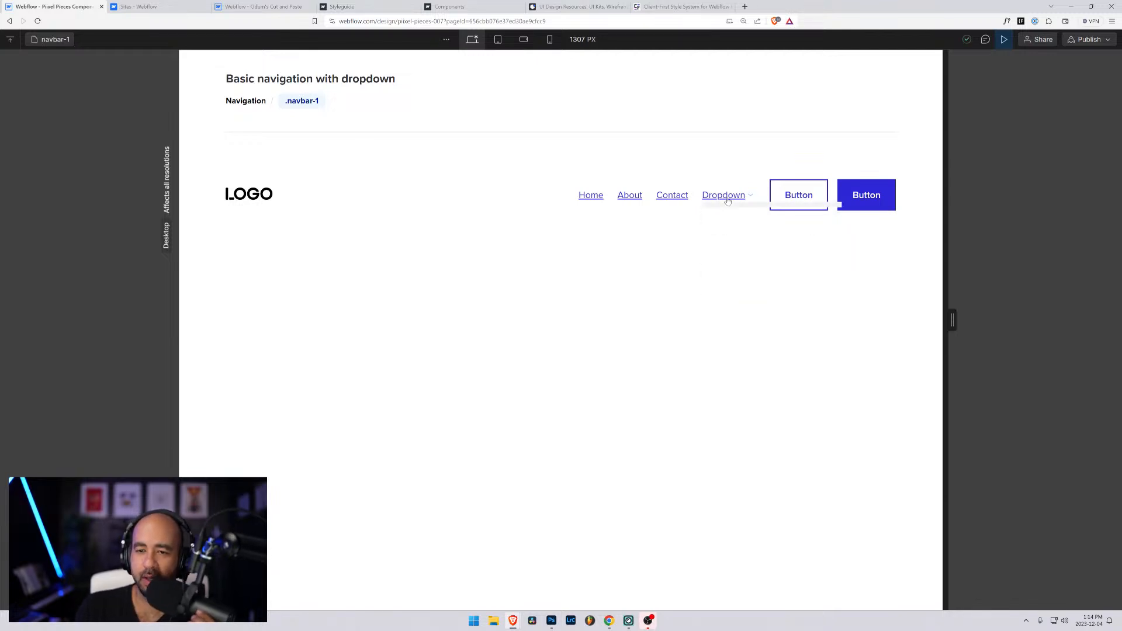
pyautogui.click(727, 199)
pyautogui.click(727, 199)
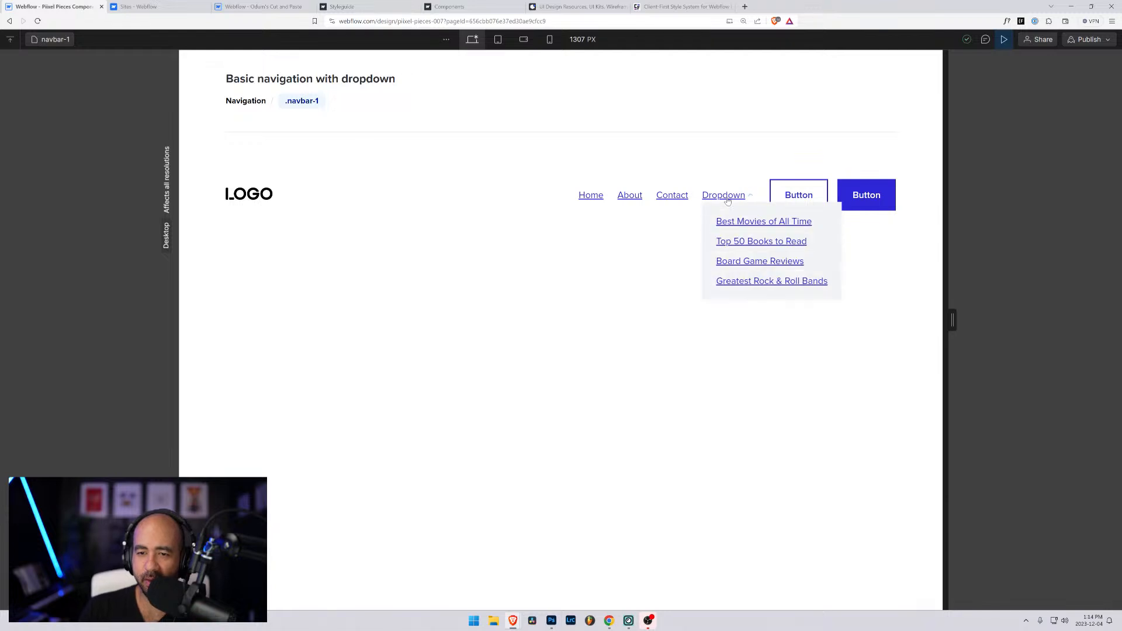
pyautogui.click(728, 196)
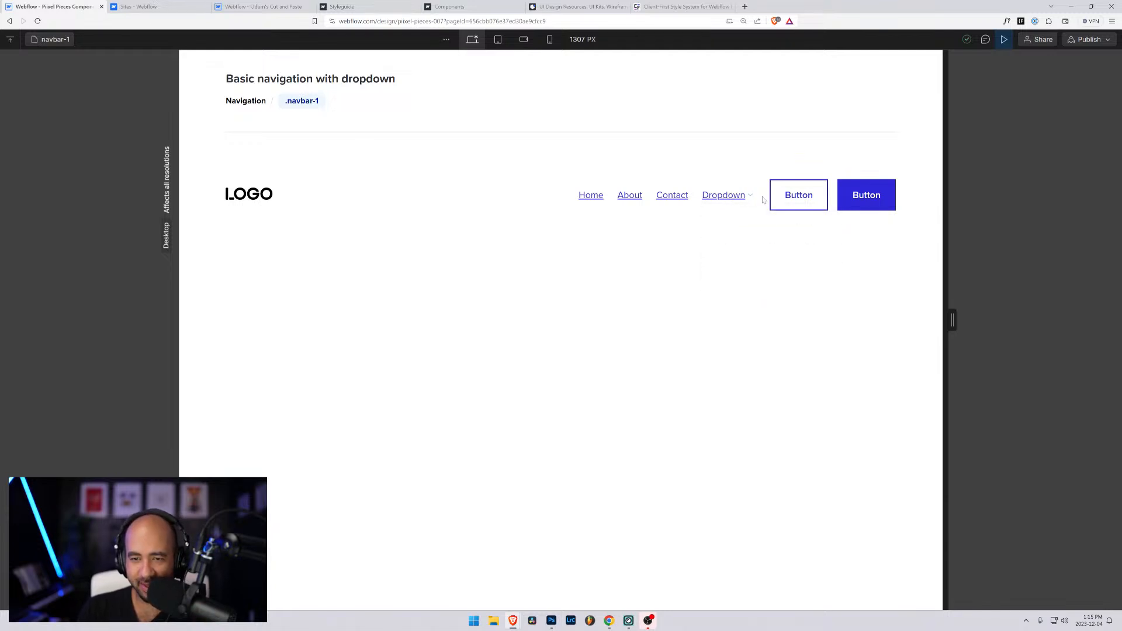
pyautogui.click(732, 200)
pyautogui.click(733, 200)
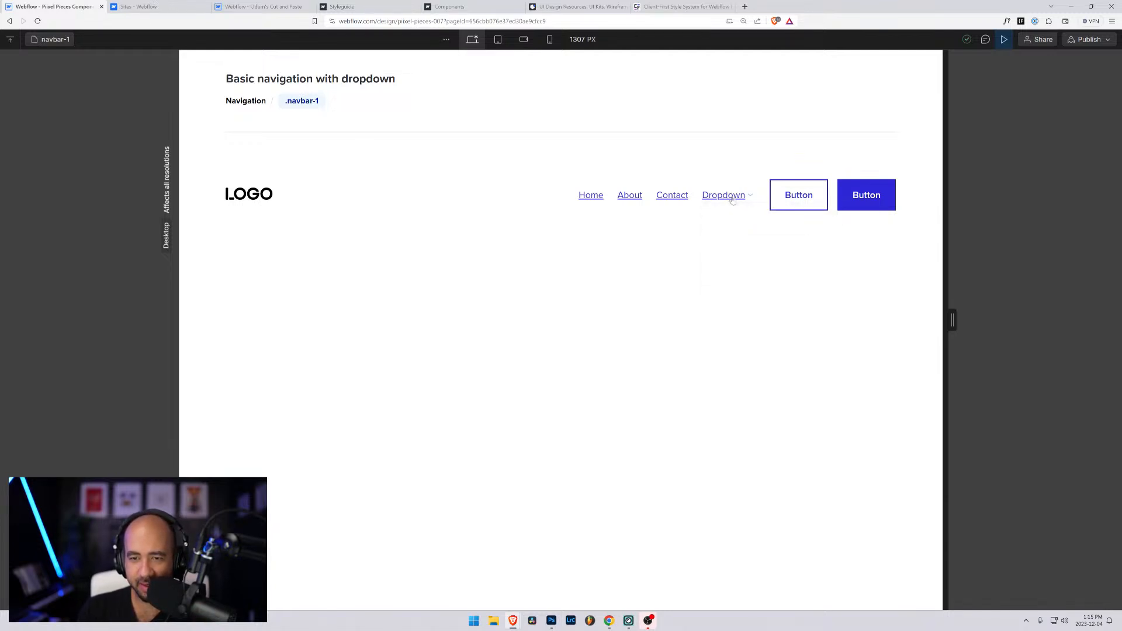
pyautogui.click(733, 200)
pyautogui.click(732, 200)
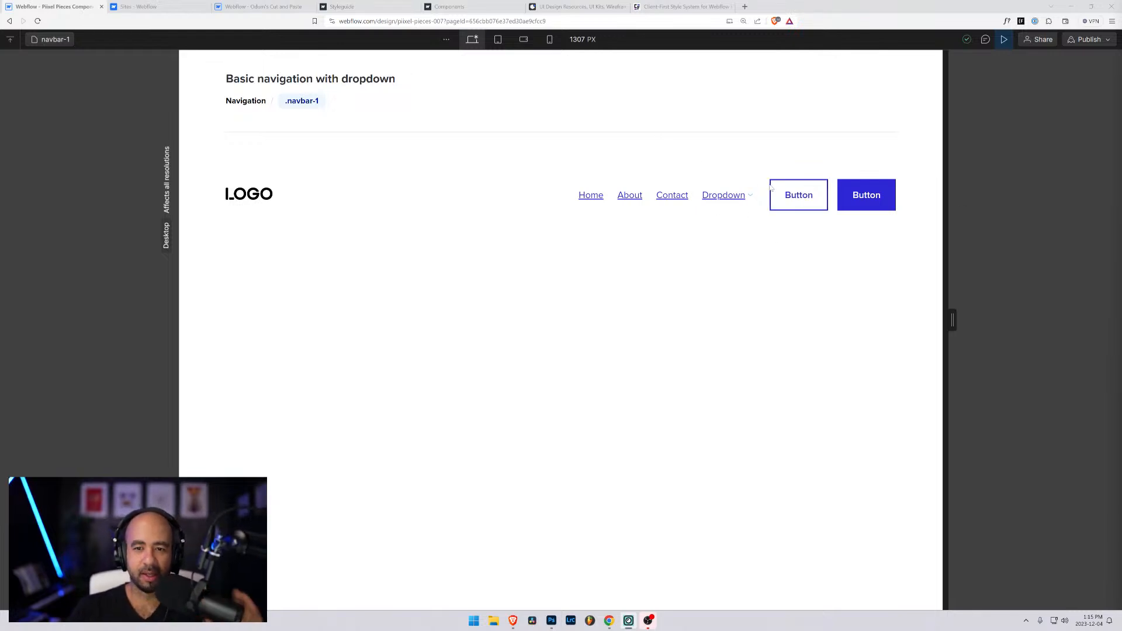
# Check the navbar-1 menu and its dropdown in the preview at a tablet width of 793 px, and return to desktop width
pyautogui.moveTo(953, 320); pyautogui.dragTo(802, 319)
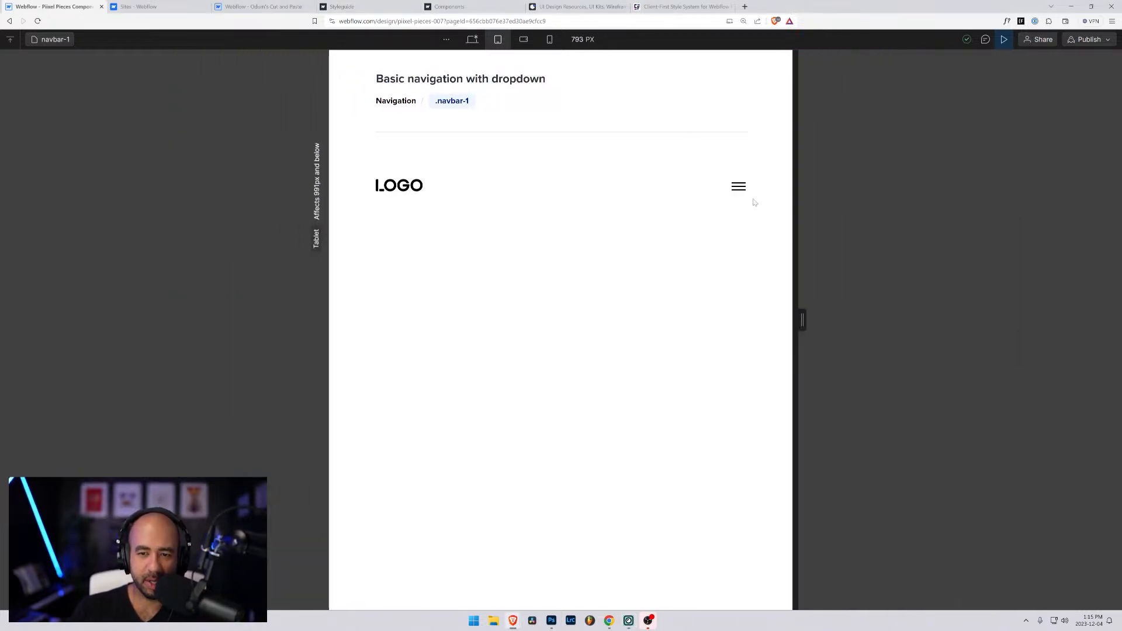
pyautogui.click(738, 187)
pyautogui.click(714, 264)
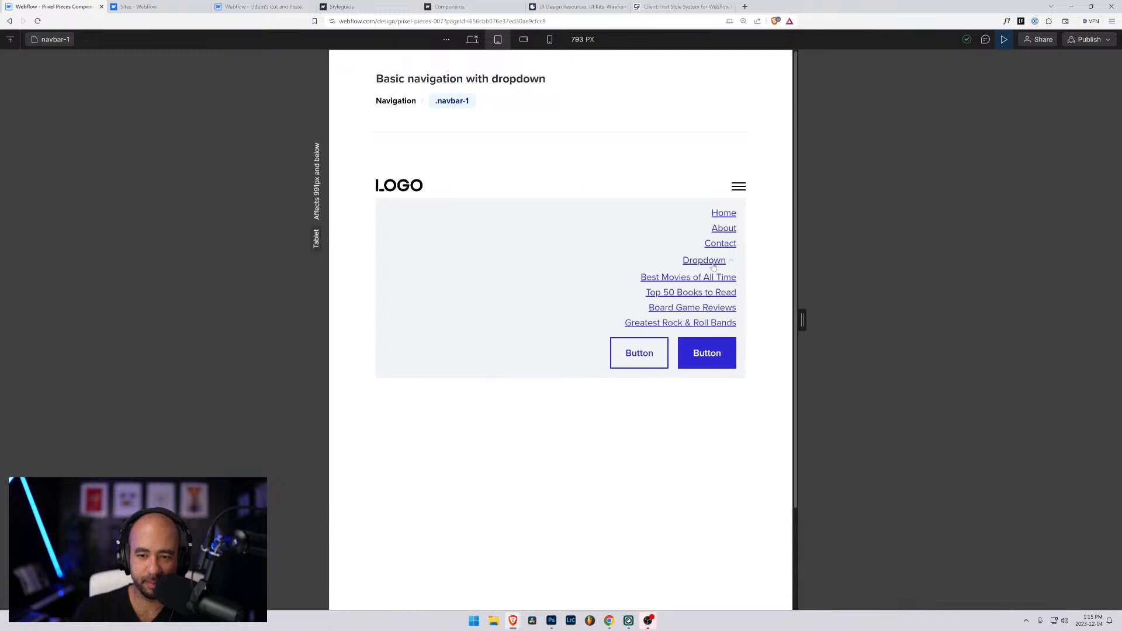
pyautogui.click(713, 266)
pyautogui.moveTo(802, 320); pyautogui.dragTo(1007, 310)
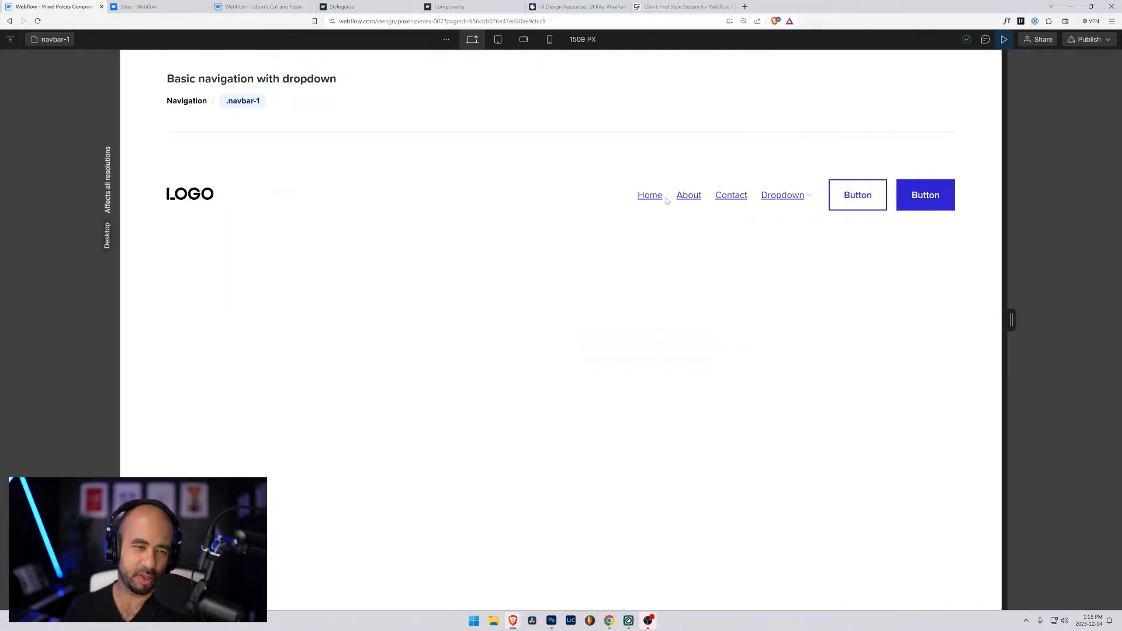
# Switch the preview to the navbar-2 page and test its full-width dropdown
pyautogui.click(49, 39)
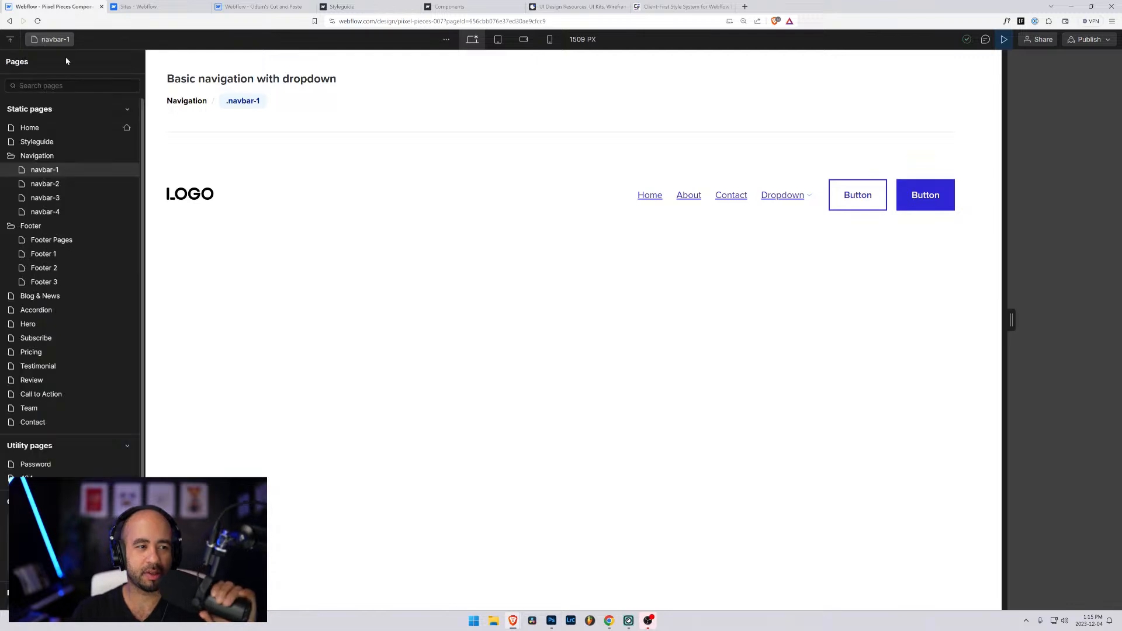
pyautogui.click(59, 186)
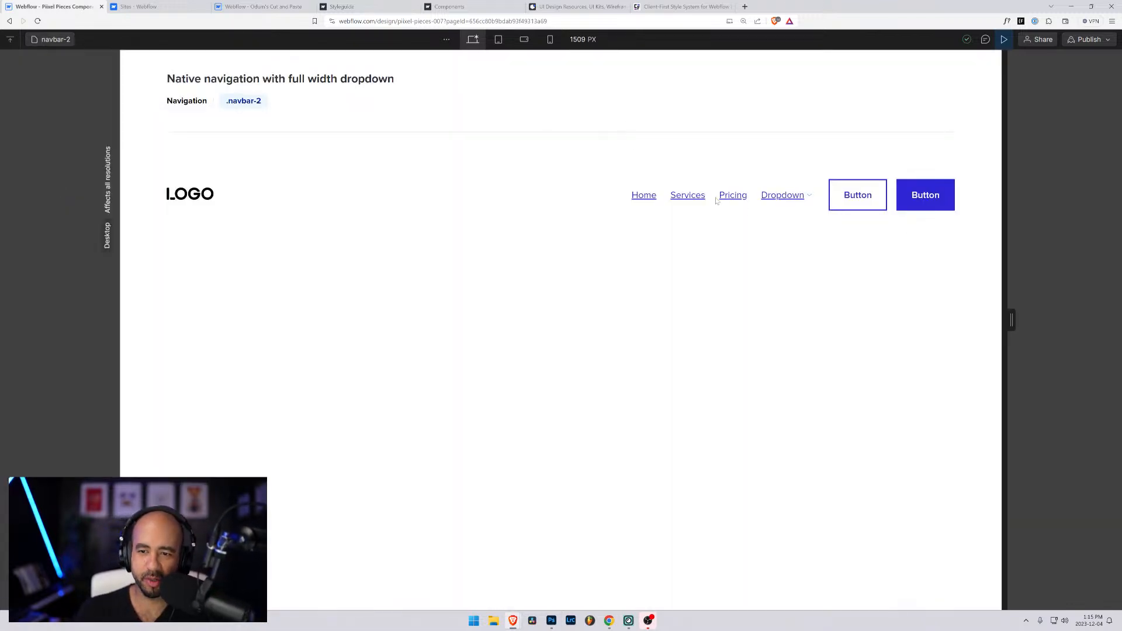
pyautogui.click(806, 199)
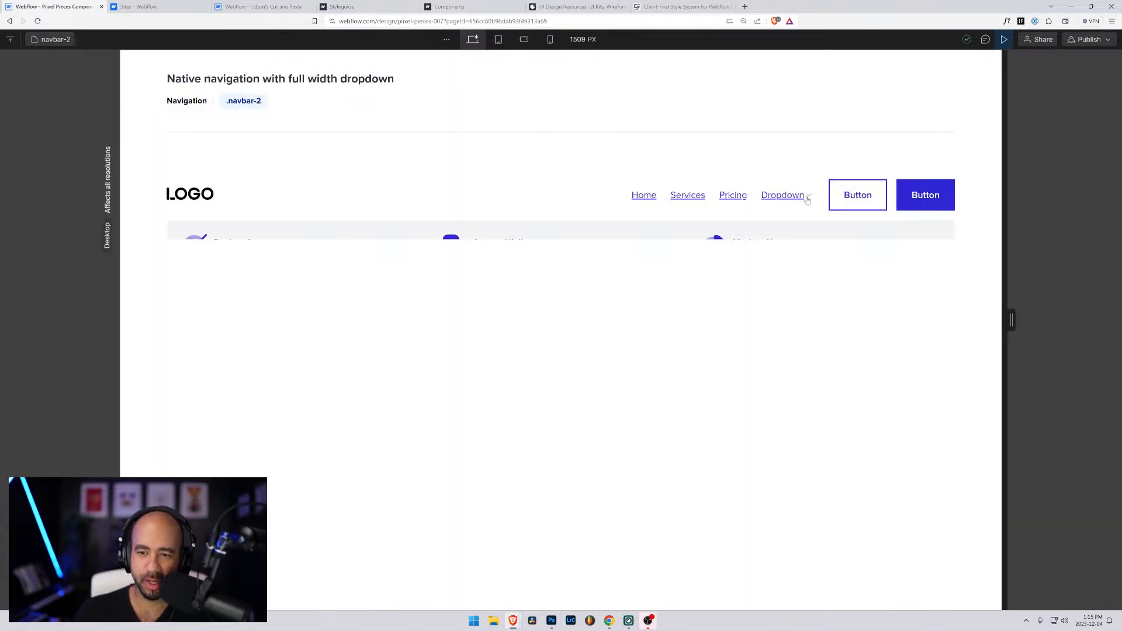
# Leave the preview, select the navbar-2_dropdown element and open its Dropdown opens interaction
pyautogui.click(1003, 40)
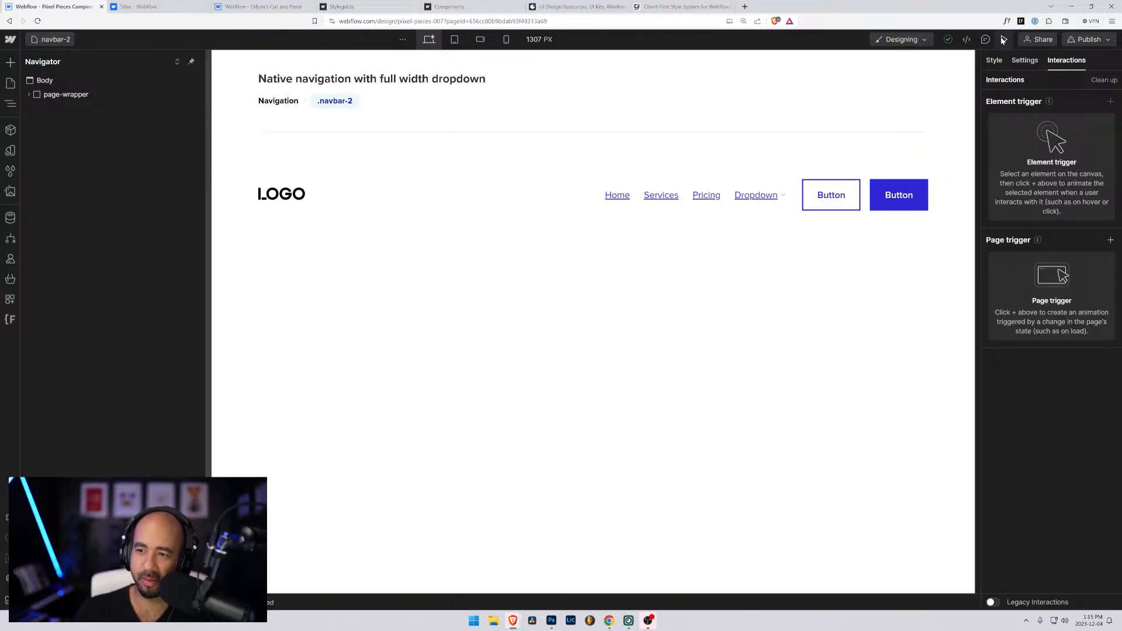
pyautogui.click(780, 201)
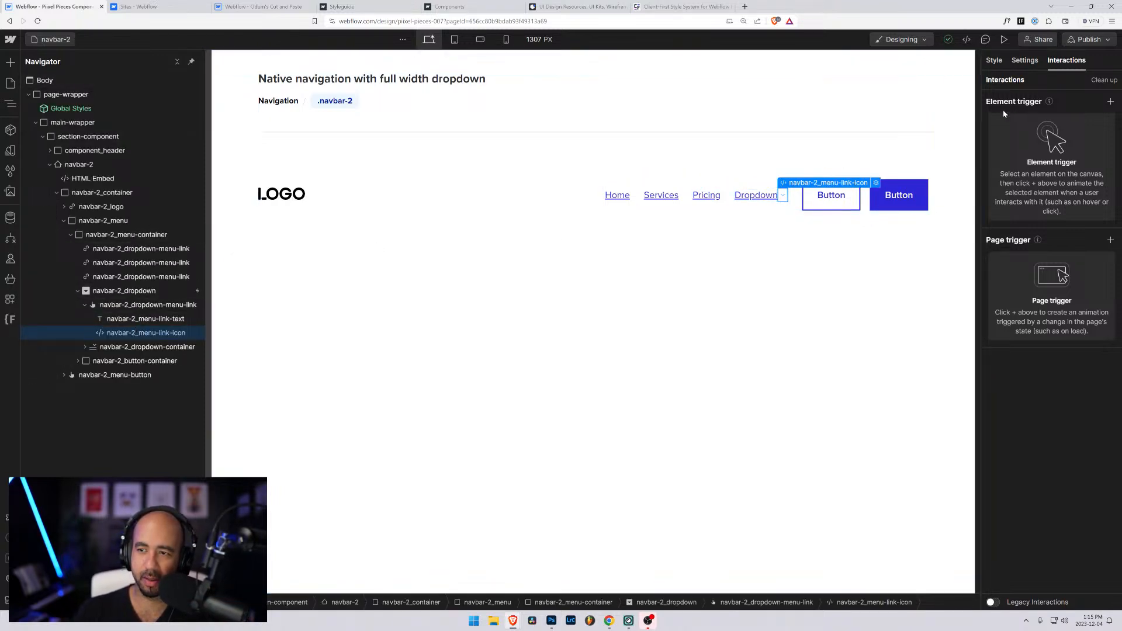
pyautogui.click(153, 289)
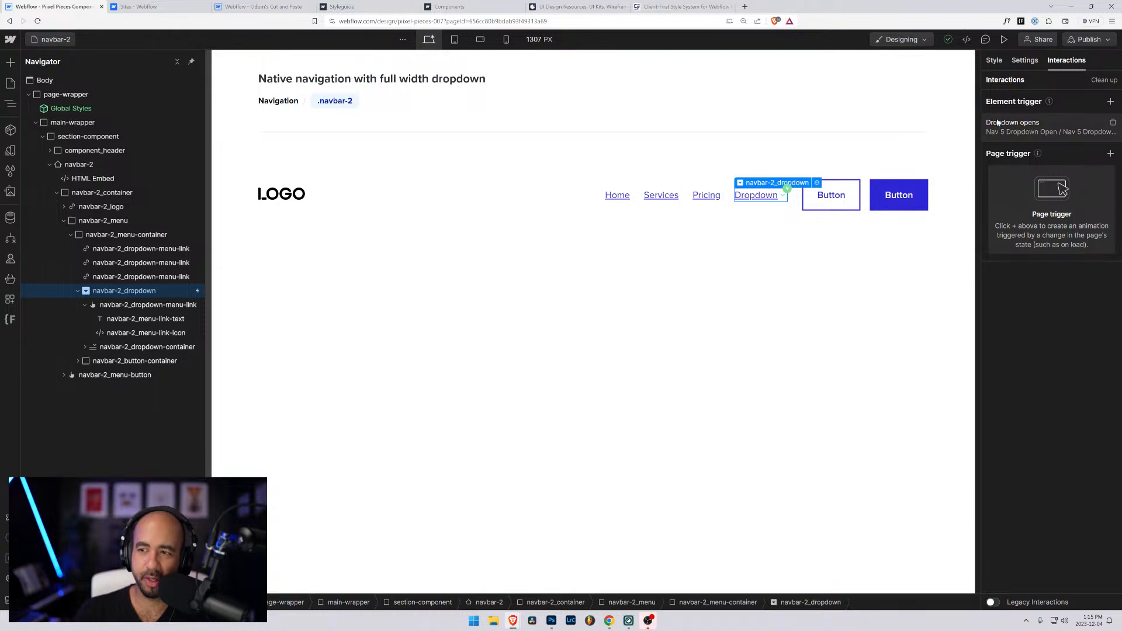
pyautogui.click(1045, 131)
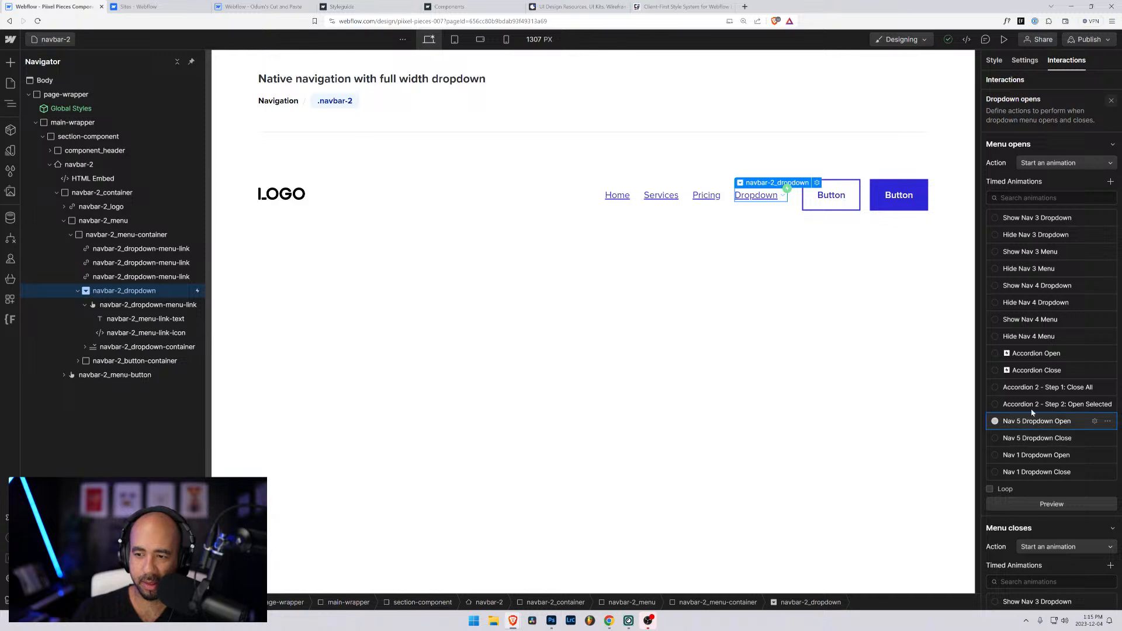
# Rename the Nav 5 Dropdown Open animation as Nav 2 Dropdown Open and keep it assigned to the menu opening
pyautogui.click(1095, 421)
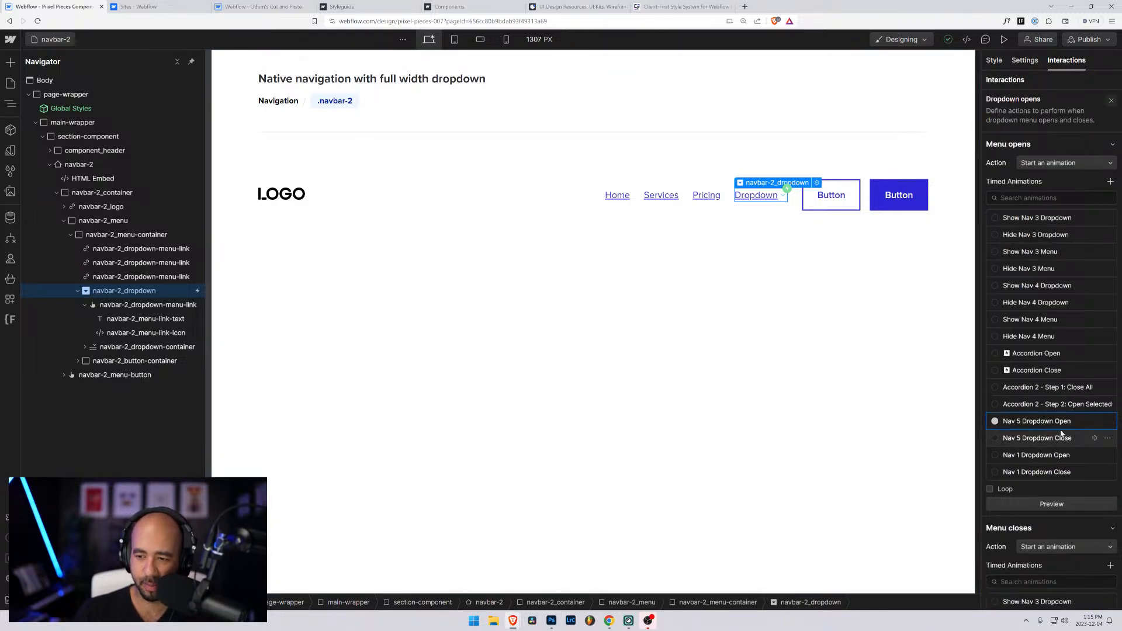
pyautogui.click(1107, 421)
pyautogui.click(1075, 456)
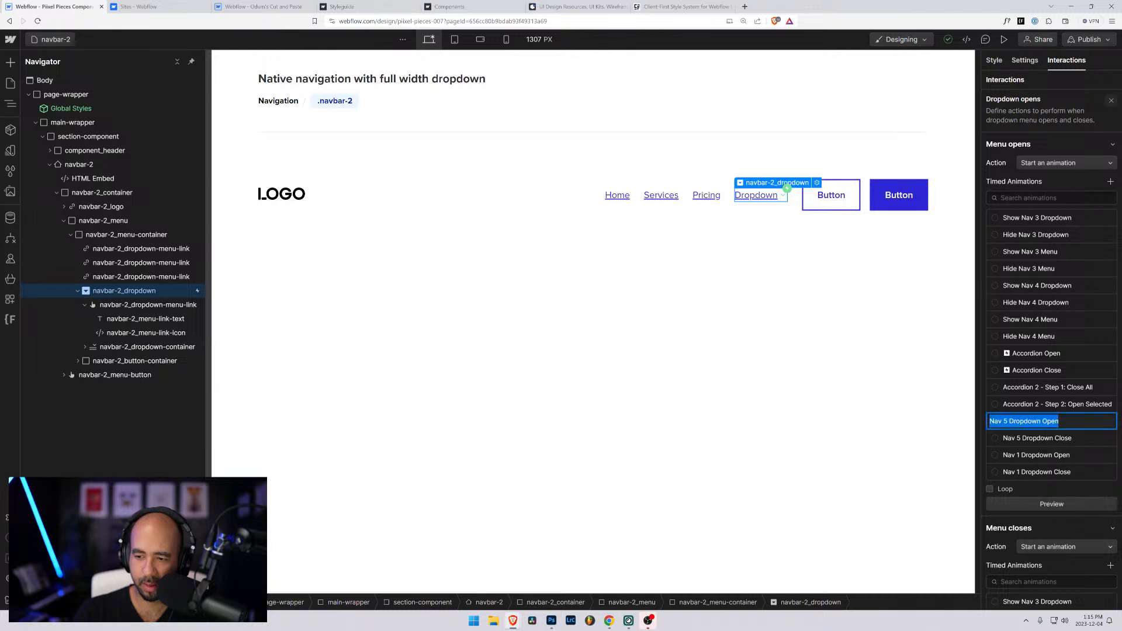
pyautogui.click(1006, 421)
pyautogui.doubleClick(1006, 421)
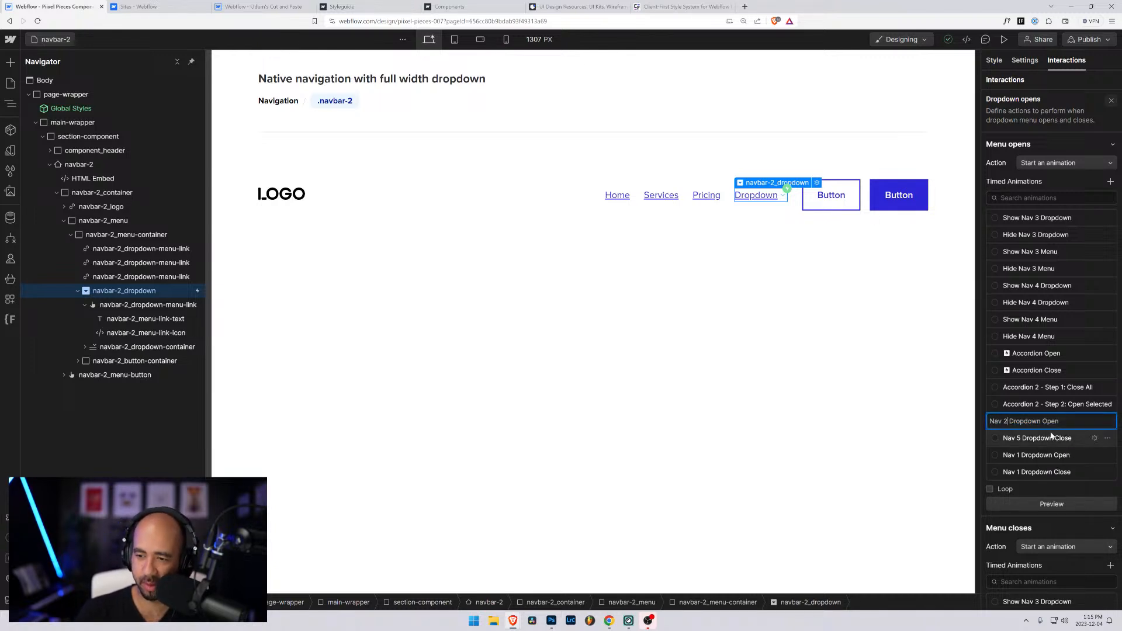
pyautogui.press('Return')
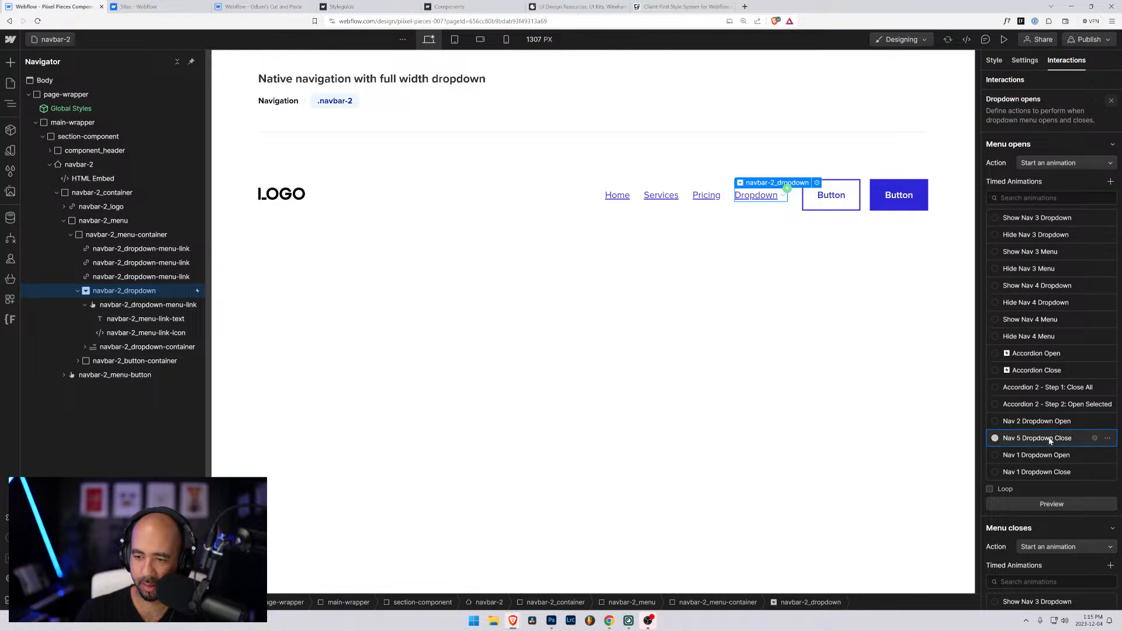
pyautogui.click(1036, 422)
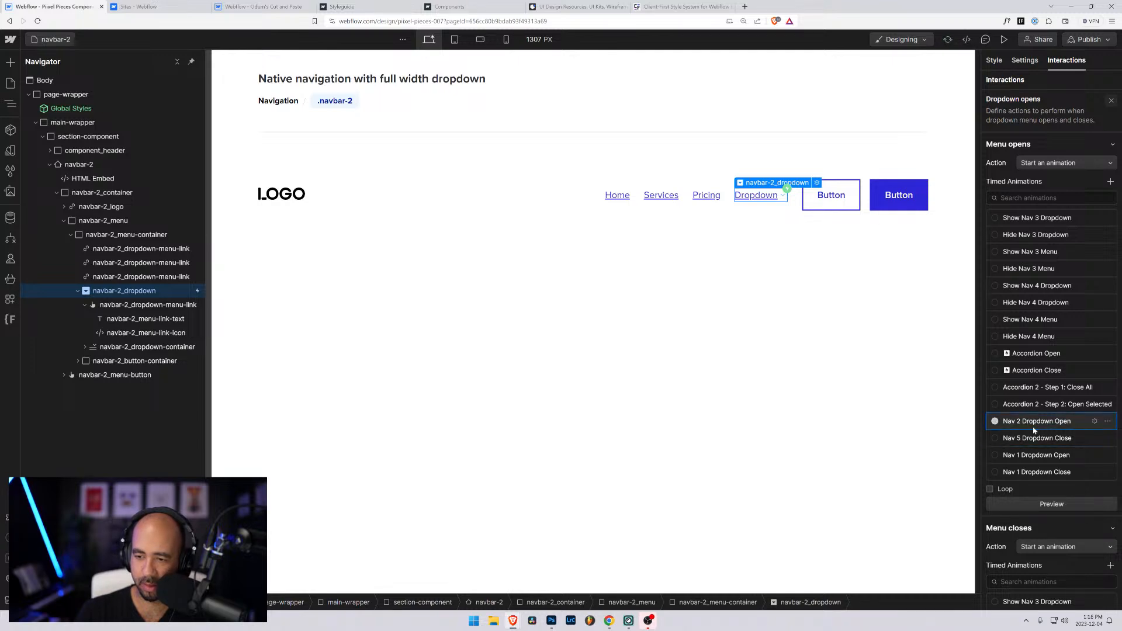
# Rename the menu-closing animation Nav 5 Dropdown Close as Nav 2 Dropdown Close
pyautogui.scroll(-4, 1036, 427)
pyautogui.scroll(-2, 1015, 576)
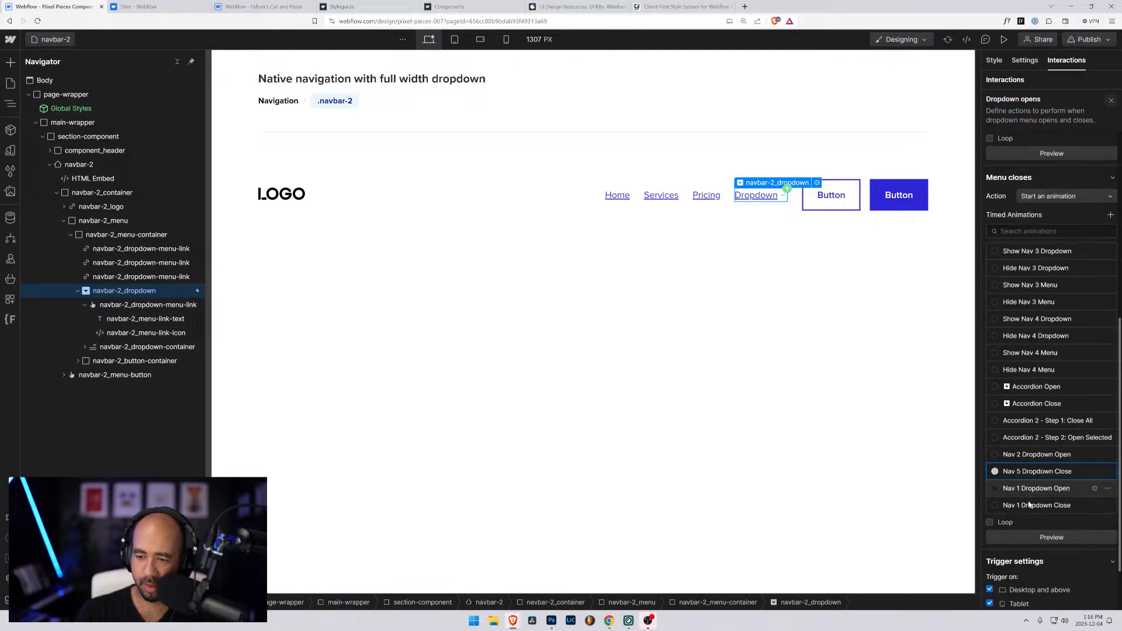
pyautogui.click(1105, 473)
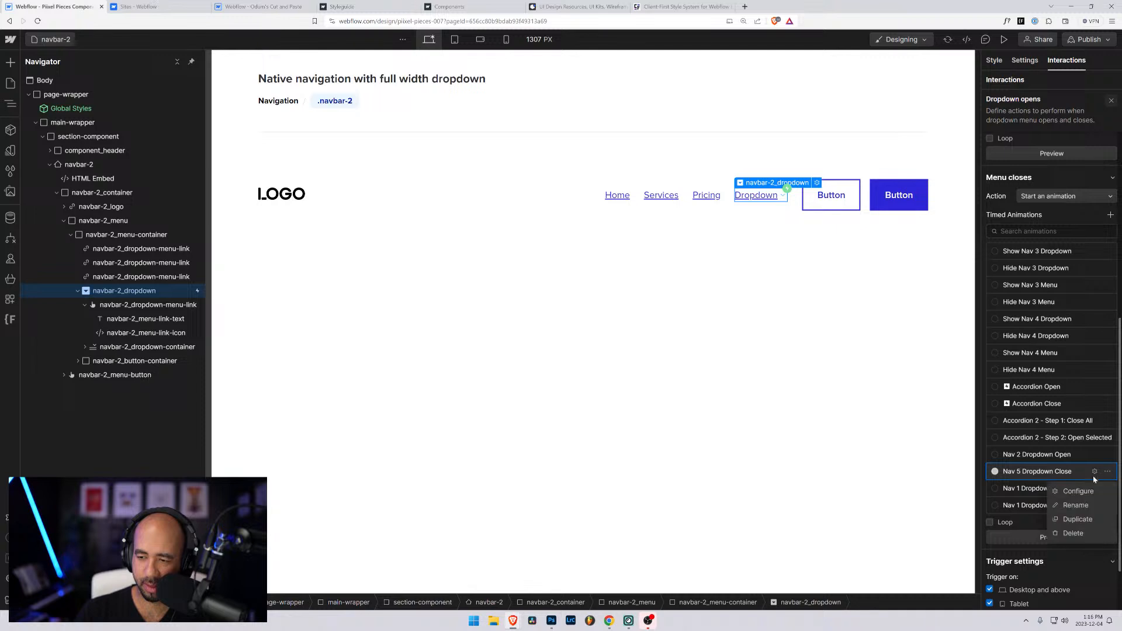
pyautogui.click(1075, 505)
pyautogui.click(1009, 471)
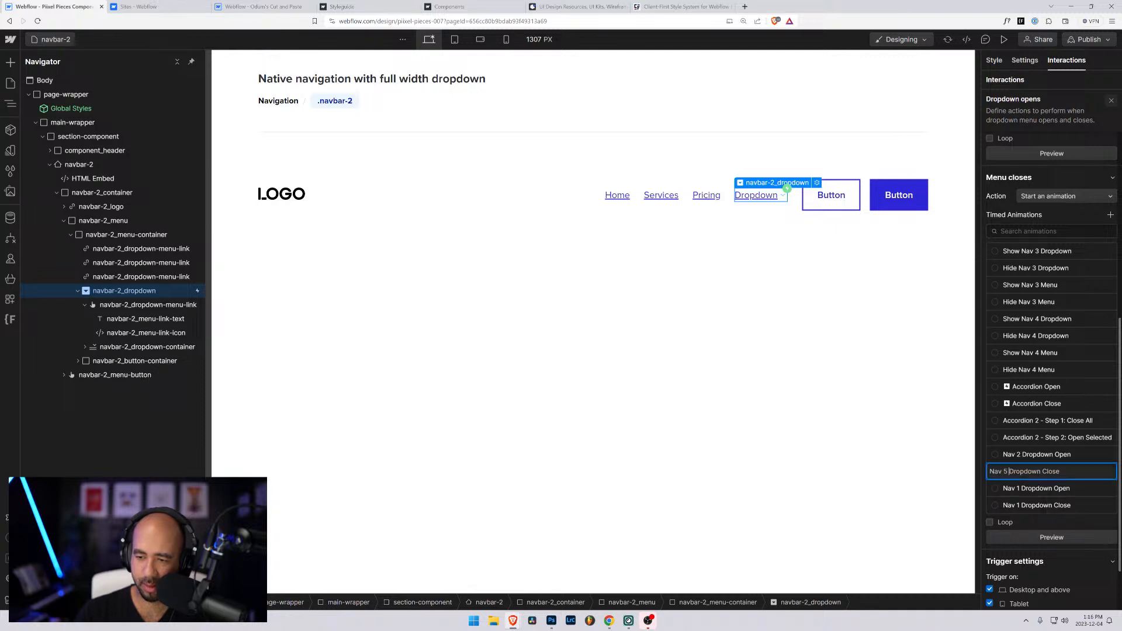
pyautogui.press('Left')
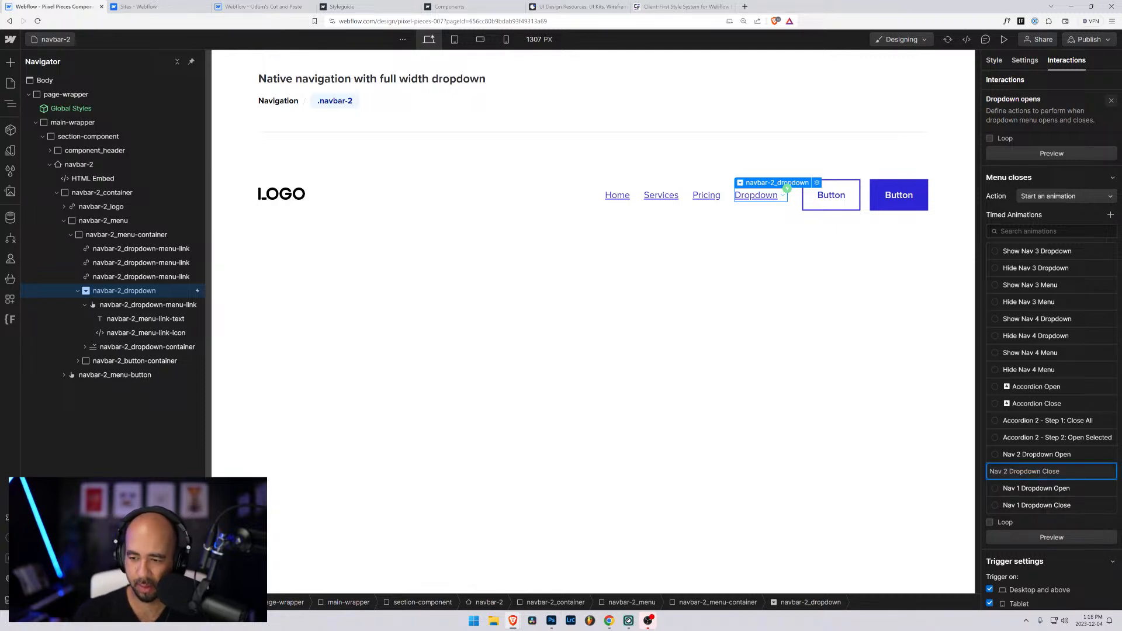
pyautogui.press('Return')
# In Nav 2 Dropdown Open, add a Rotate action for navbar-2_menu-link-icon with a Z rotation of 0 degrees as the initial state
pyautogui.scroll(2, 1037, 426)
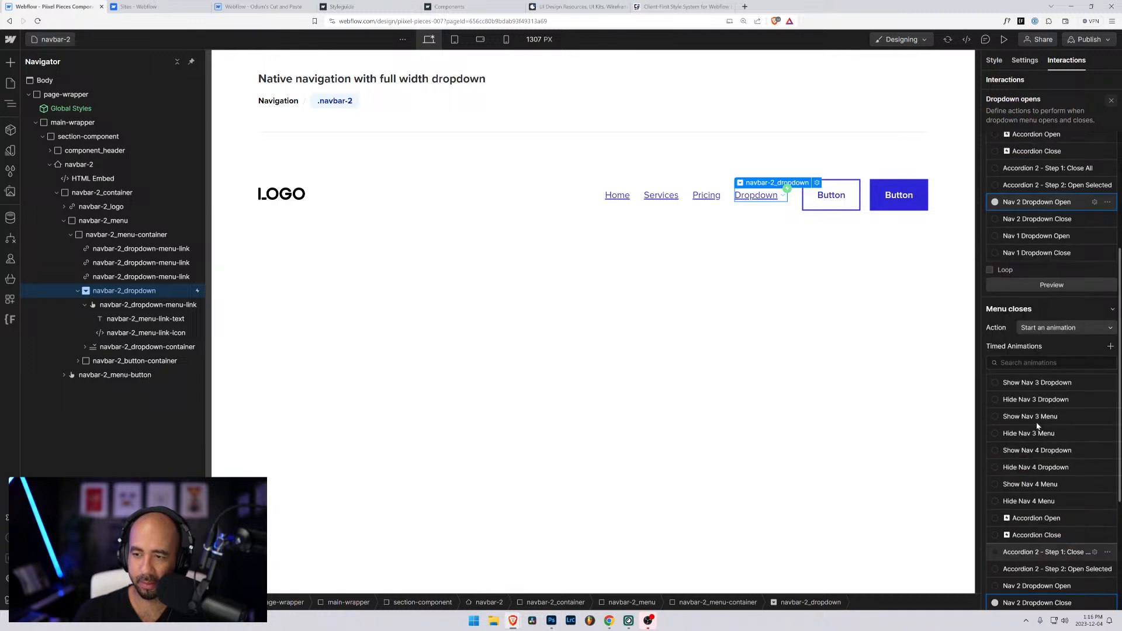
pyautogui.click(1093, 332)
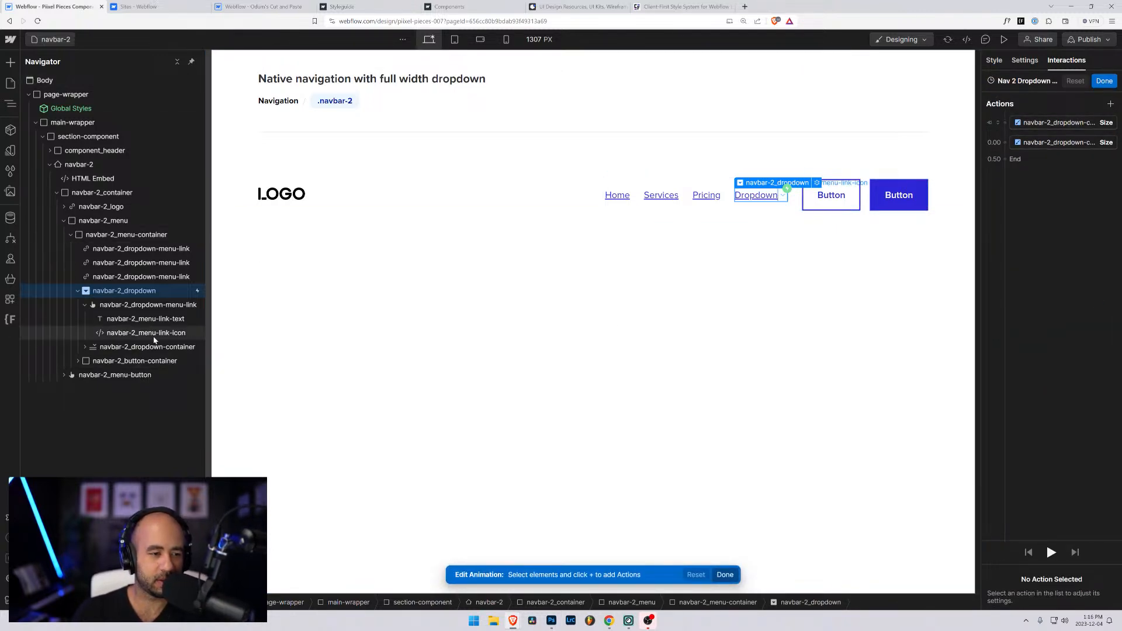
pyautogui.click(155, 336)
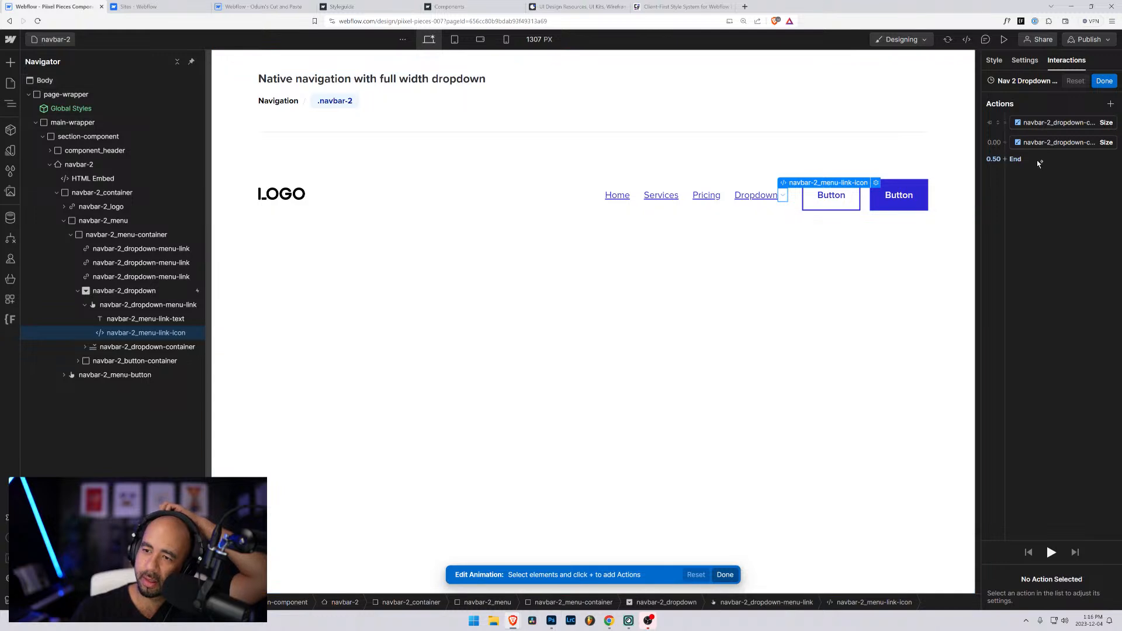
pyautogui.click(1005, 132)
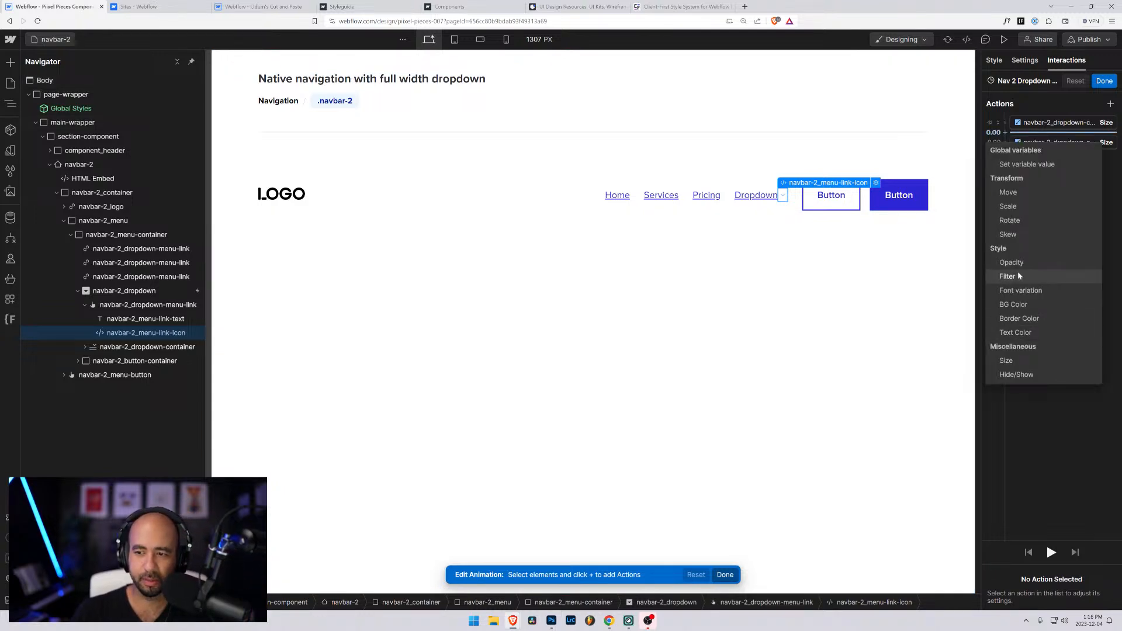
pyautogui.click(1015, 219)
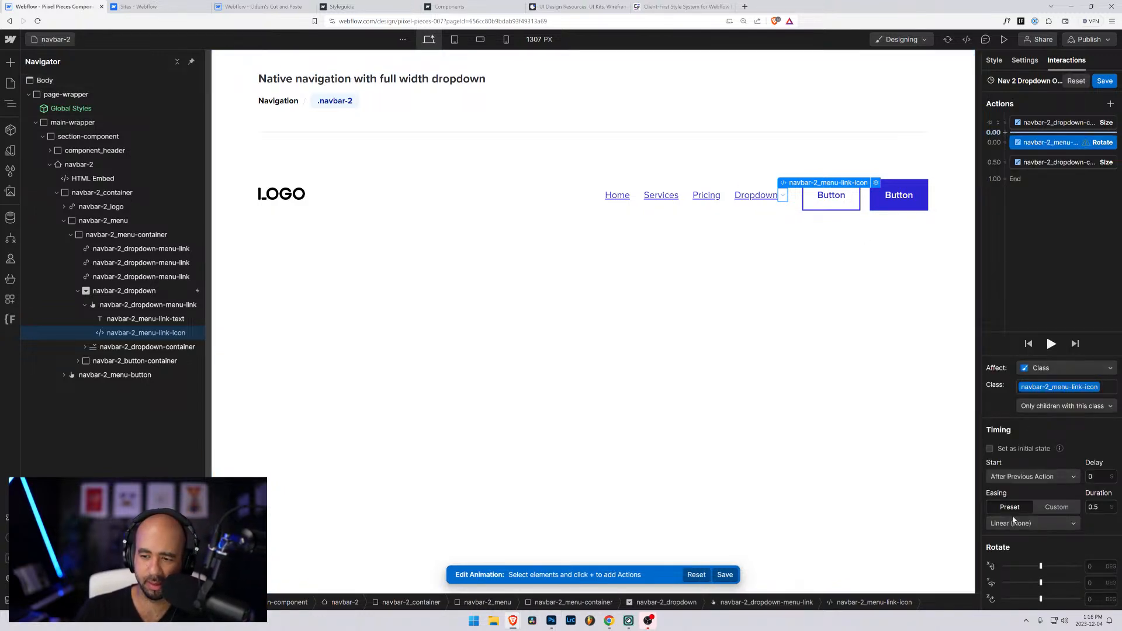
pyautogui.click(1090, 599)
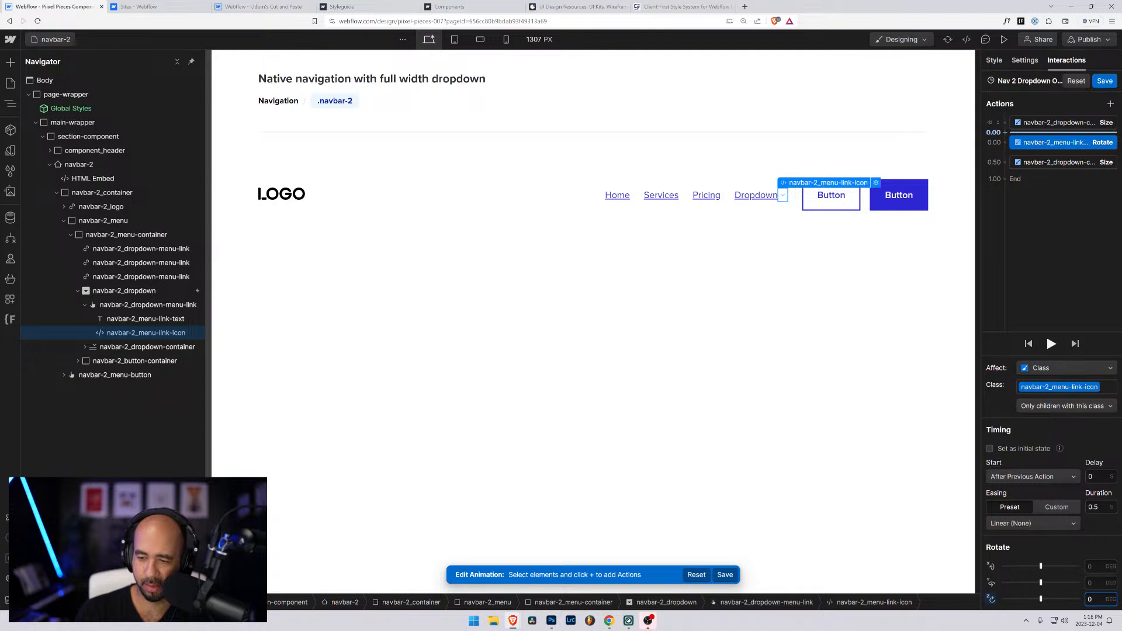
pyautogui.click(990, 449)
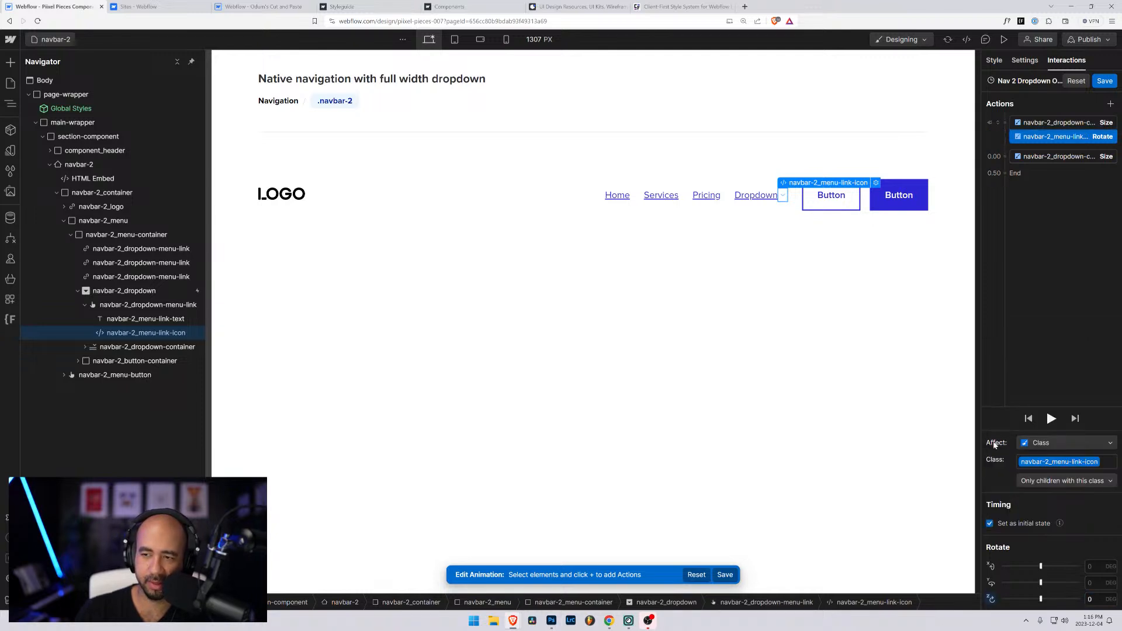
# Add a second Rotate action for navbar-2_menu-link-icon after the last Size action, with a Z rotation of 180 degrees
pyautogui.click(1006, 166)
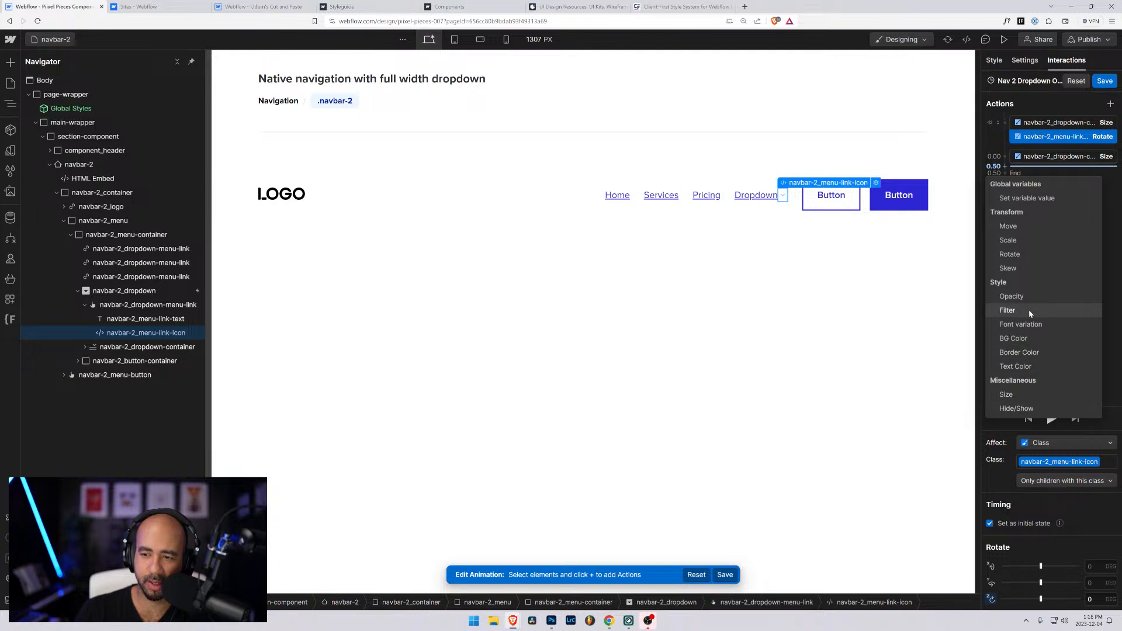
pyautogui.click(1021, 256)
pyautogui.click(1092, 599)
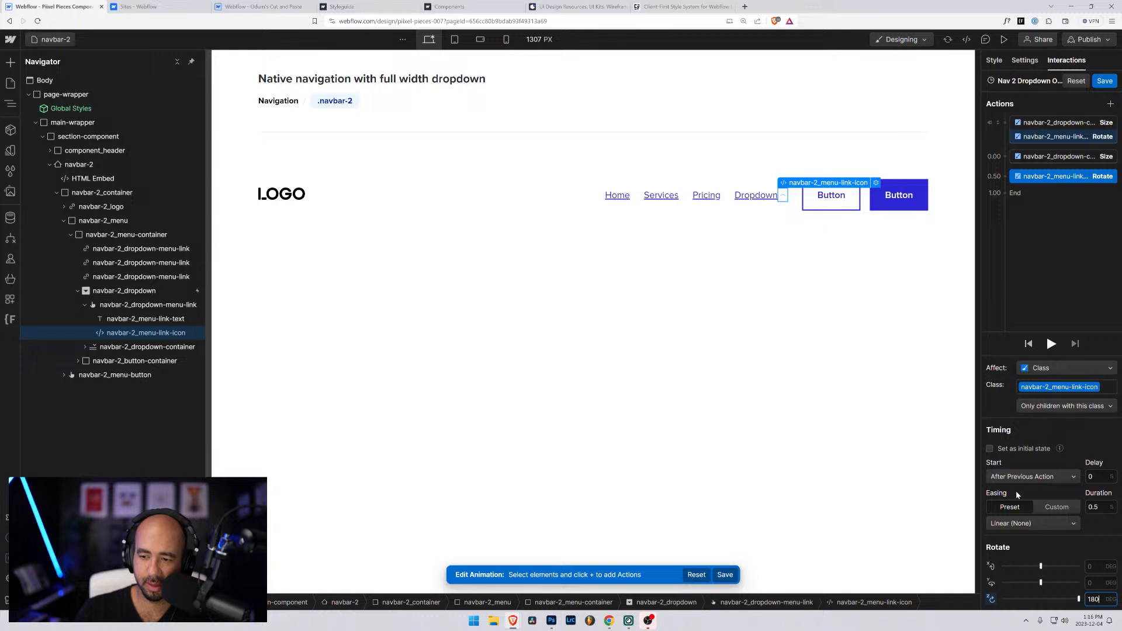
# Start the 180-degree Rotate with the previous action, give it a 0.3 s duration and In Out Quad easing, and save the animation
pyautogui.click(994, 477)
pyautogui.click(1015, 494)
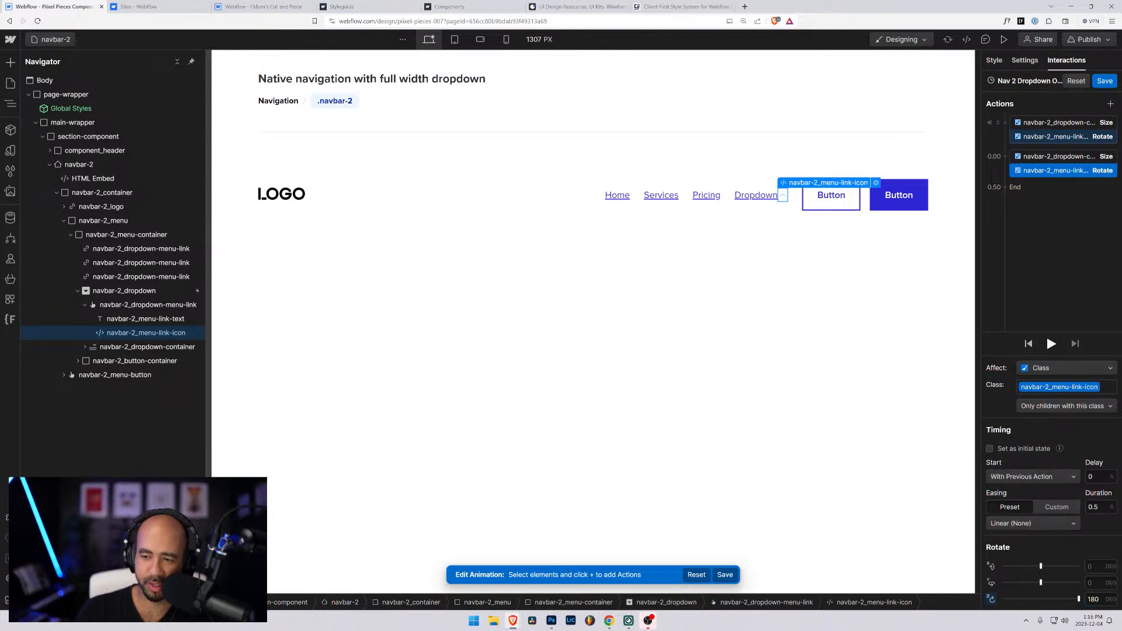
pyautogui.click(1093, 507)
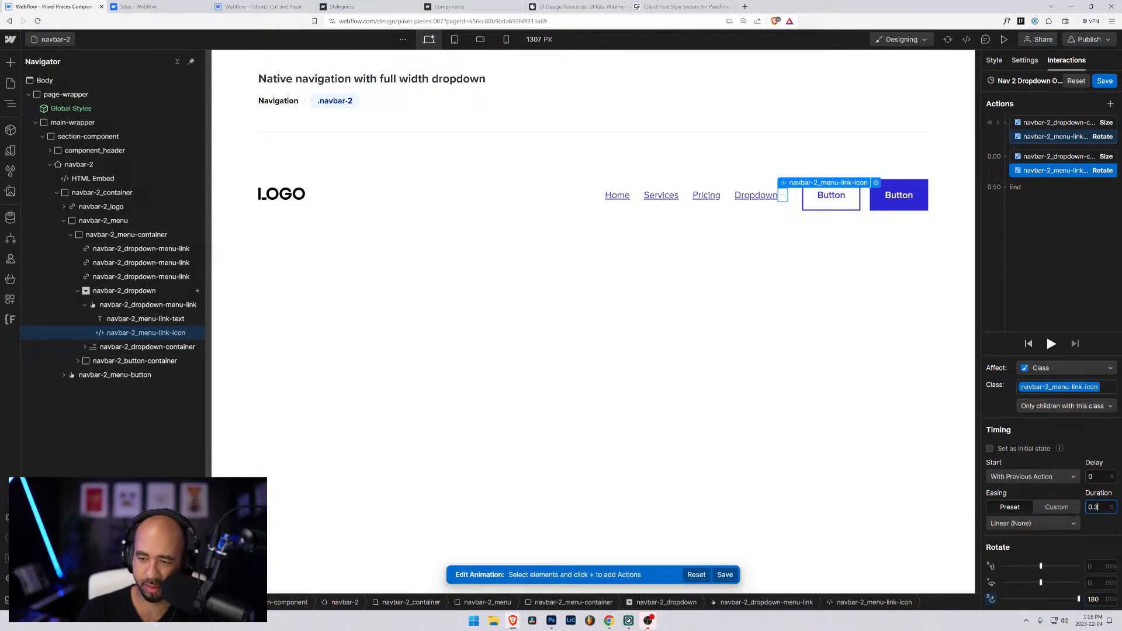
pyautogui.click(1056, 528)
pyautogui.click(1028, 456)
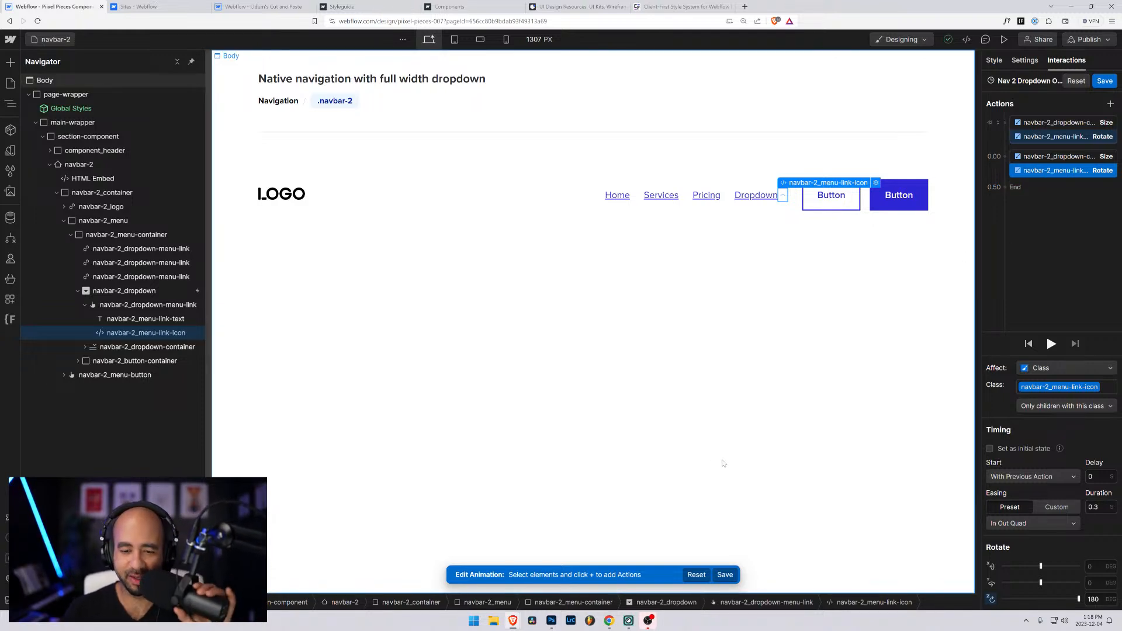
pyautogui.click(724, 575)
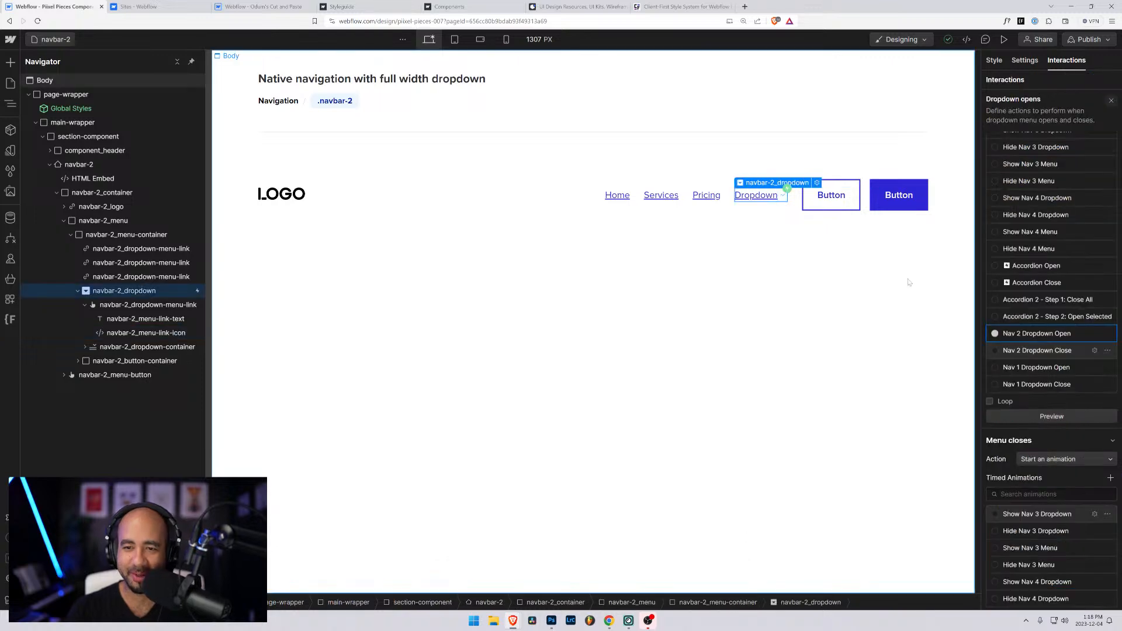
# In Nav 2 Dropdown Close, add a Rotate action for navbar-2_menu-link-icon after the Size action, with a Z rotation of 0 degrees
pyautogui.scroll(-5, 1047, 358)
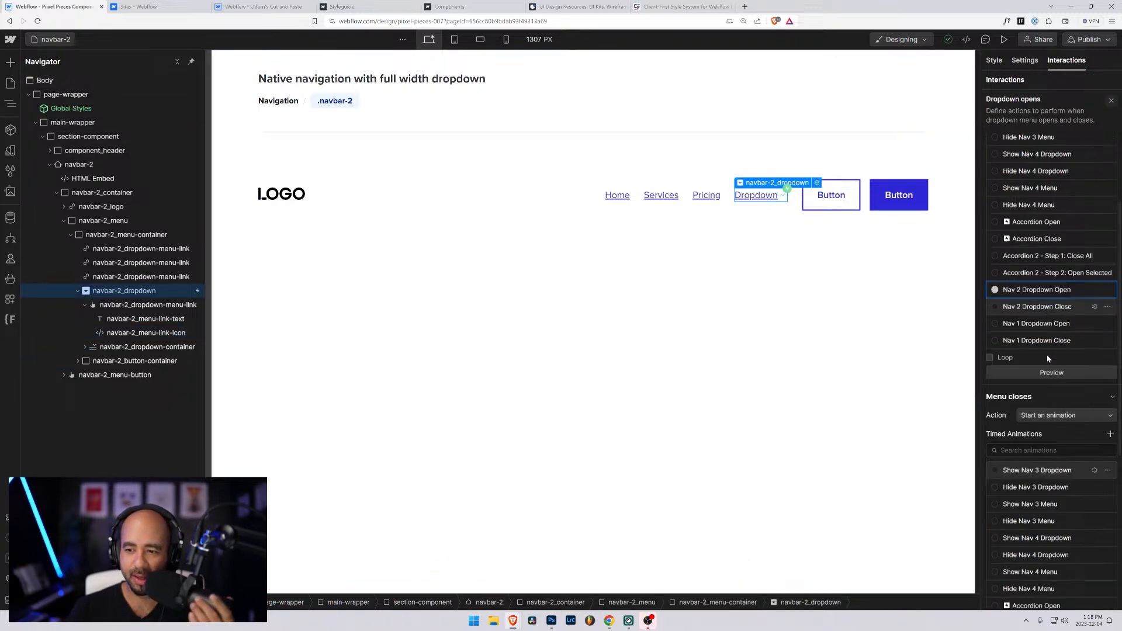
pyautogui.click(1038, 412)
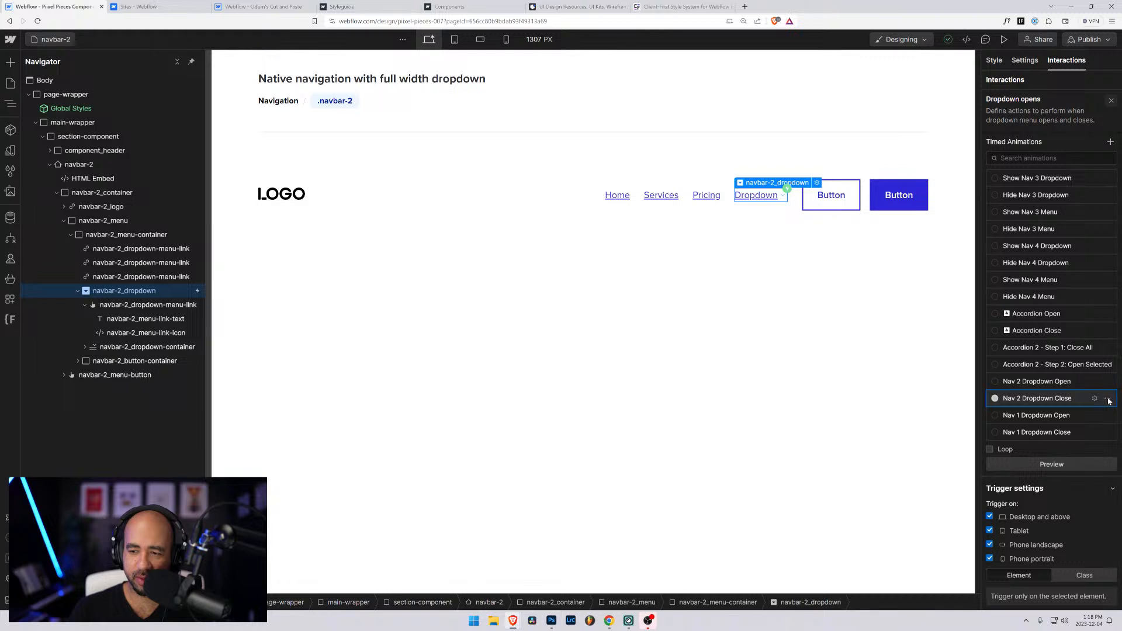
pyautogui.click(1109, 399)
pyautogui.click(1095, 399)
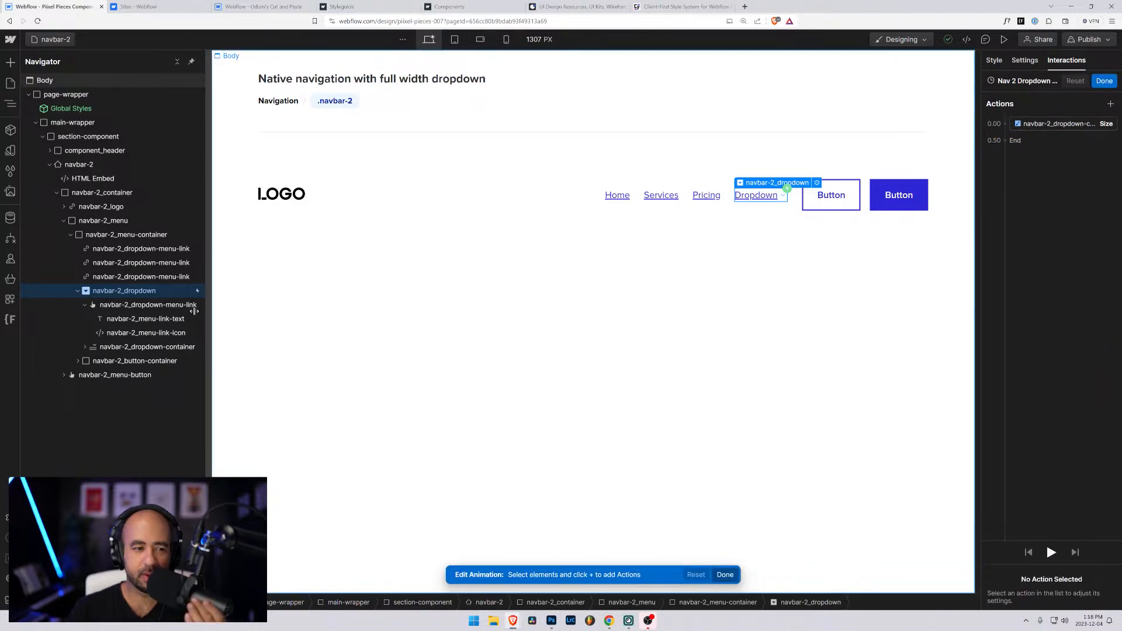
pyautogui.click(179, 332)
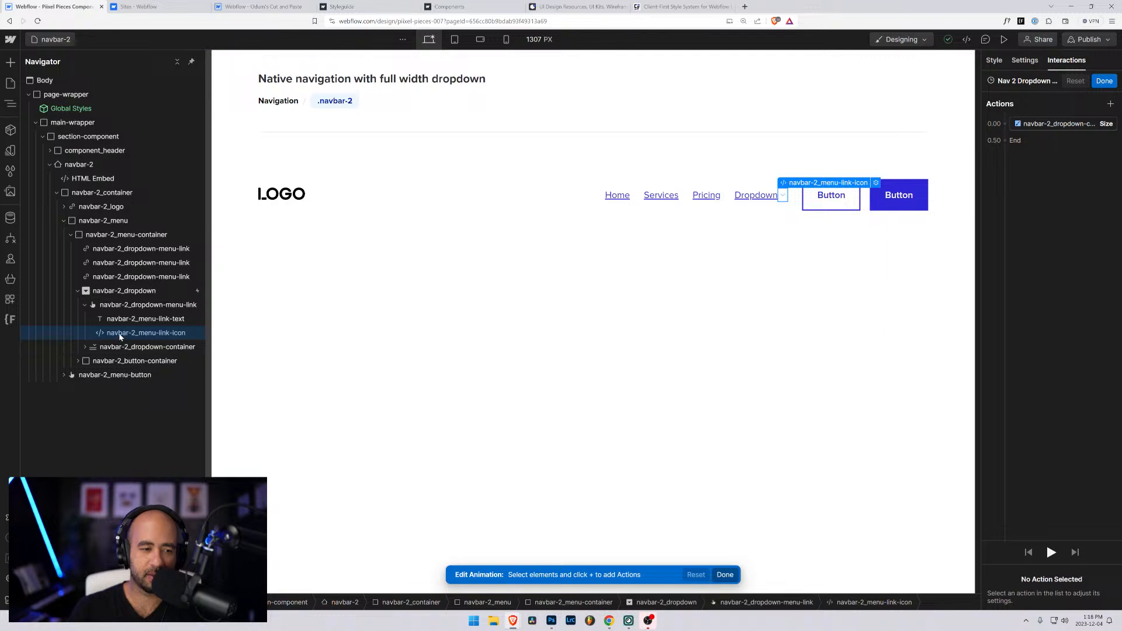
pyautogui.click(1006, 138)
pyautogui.click(1006, 138)
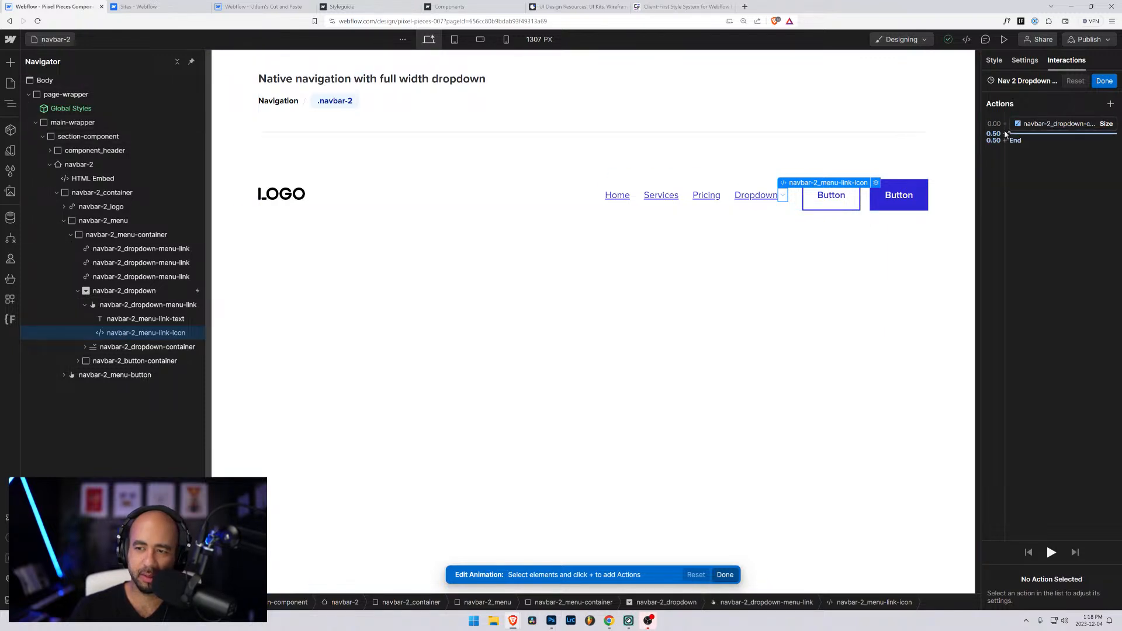
pyautogui.click(1005, 135)
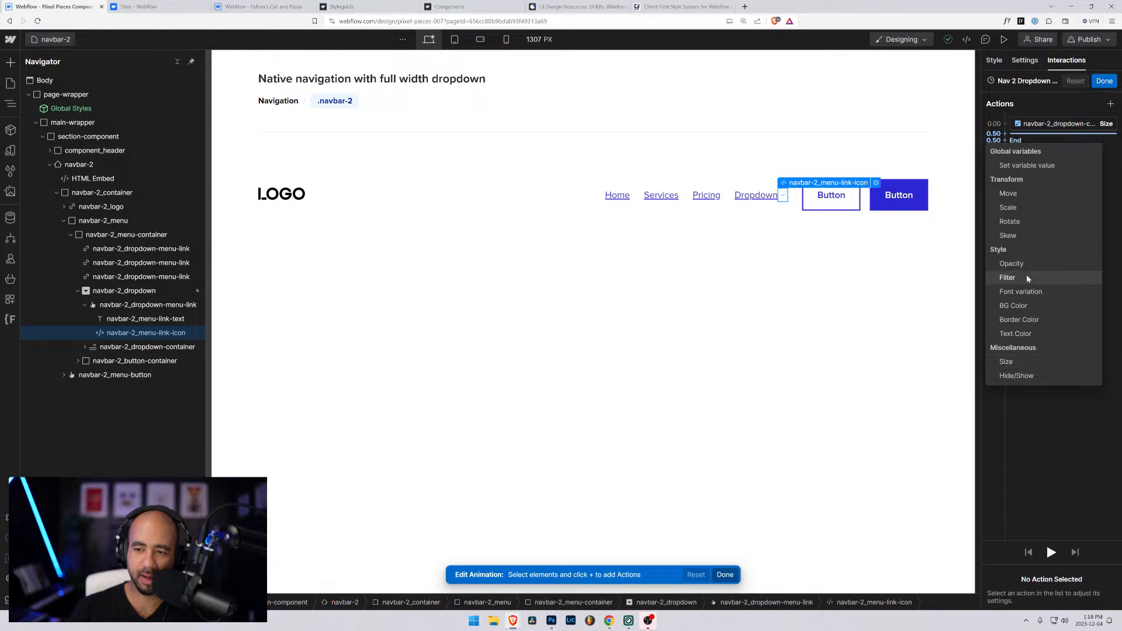
pyautogui.click(1016, 221)
pyautogui.press('Tab')
pyautogui.press('Tab')
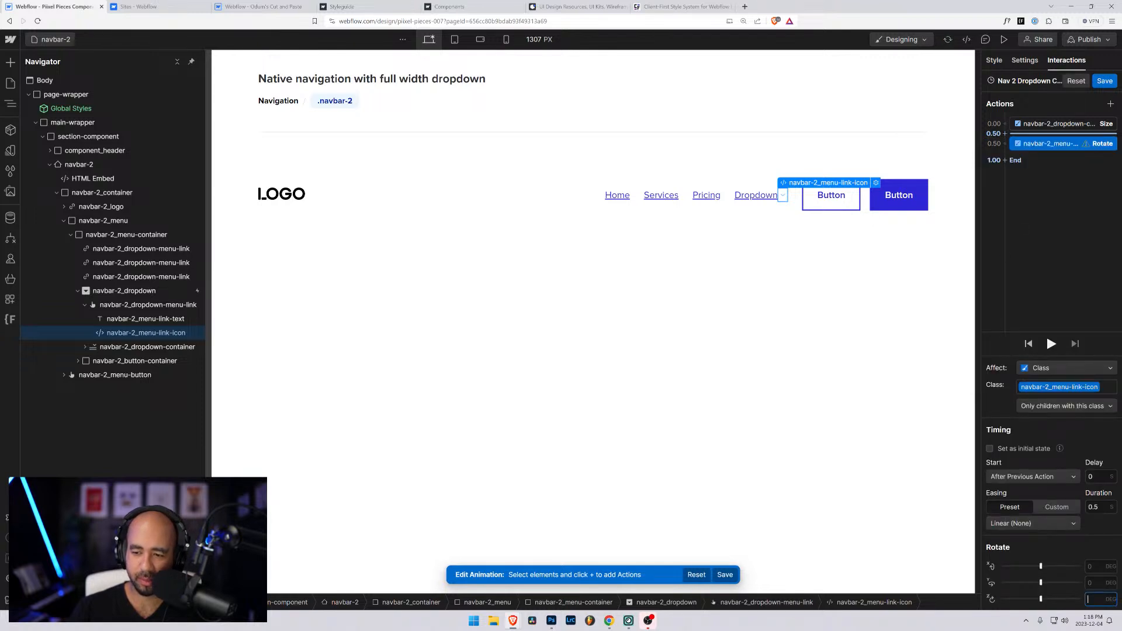
# Give the Rotate a 0.3 s duration and In Out Quad easing, start it with the previous action, and save the animation
pyautogui.click(1095, 507)
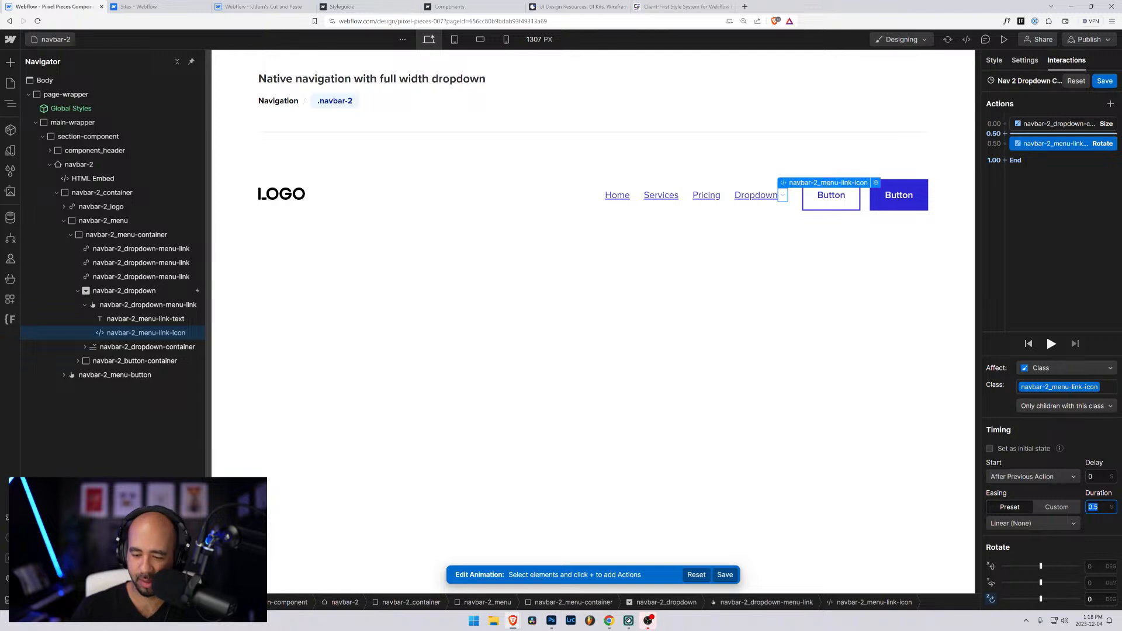
pyautogui.write('0.3')
pyautogui.click(1017, 524)
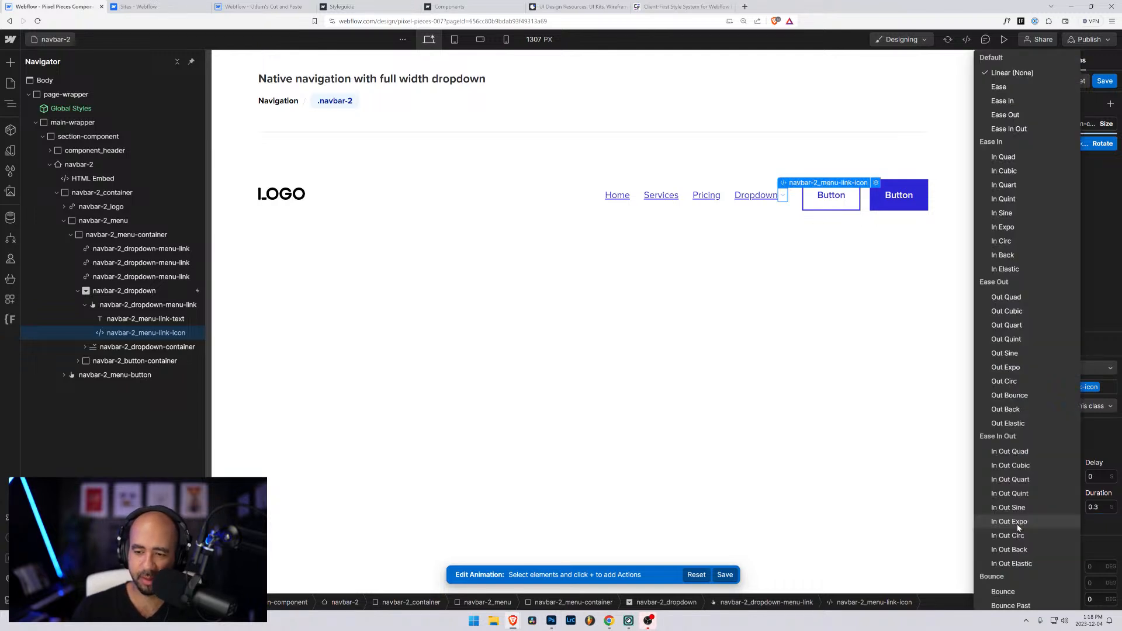
pyautogui.click(1033, 452)
pyautogui.click(1032, 452)
pyautogui.click(1032, 477)
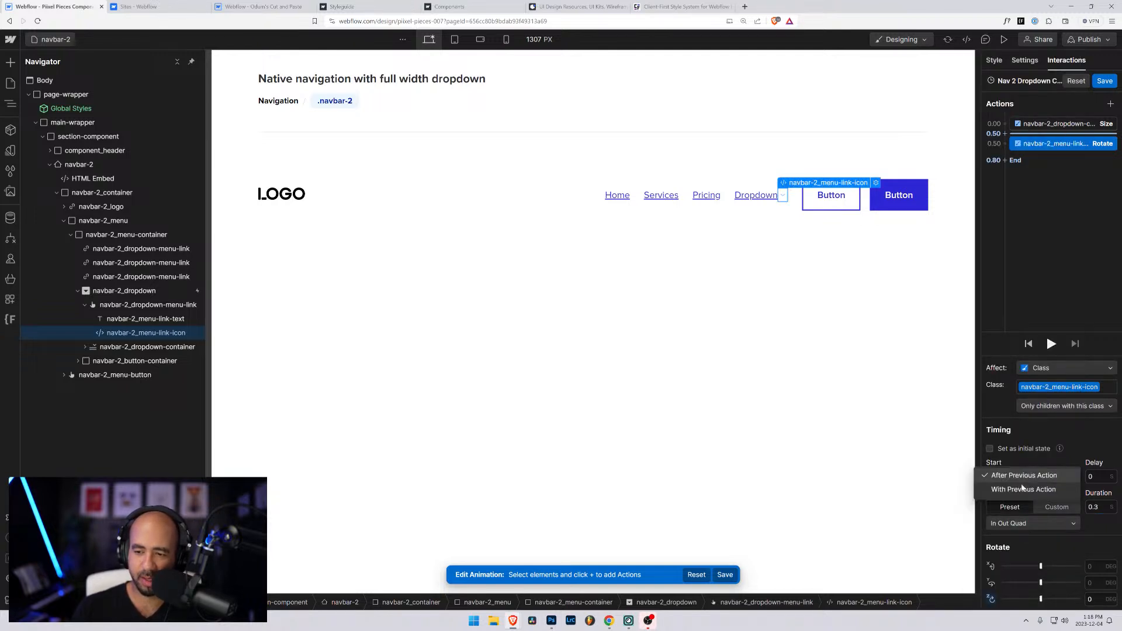
pyautogui.click(1024, 489)
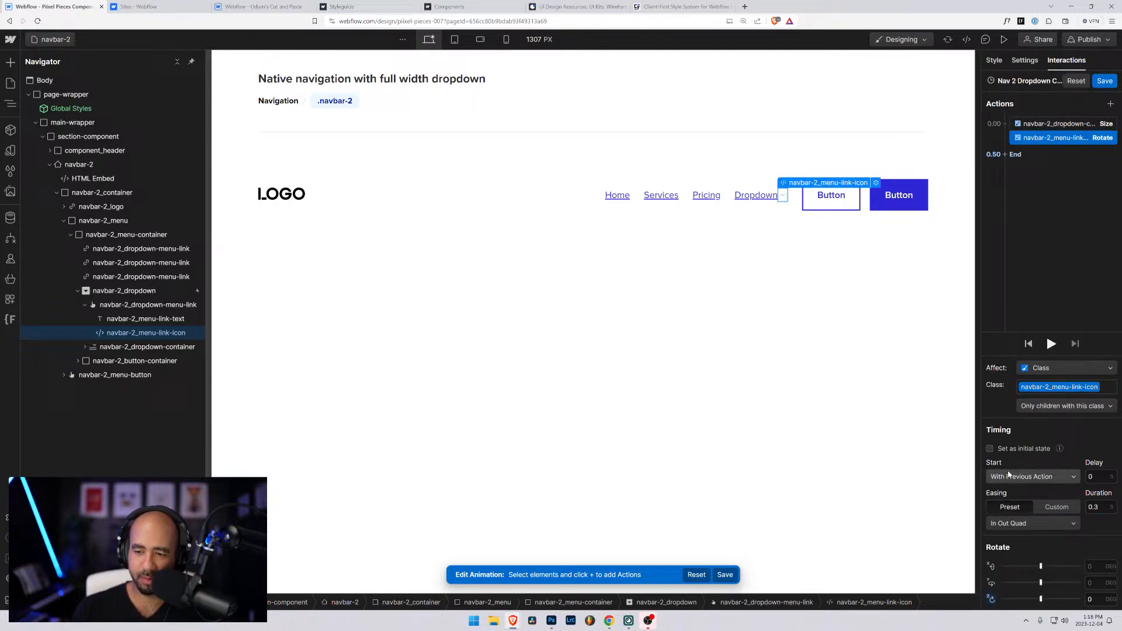
pyautogui.click(1105, 82)
# Preview the page at a width of about 1024 px and test opening and closing the navbar-2 dropdown
pyautogui.click(1003, 40)
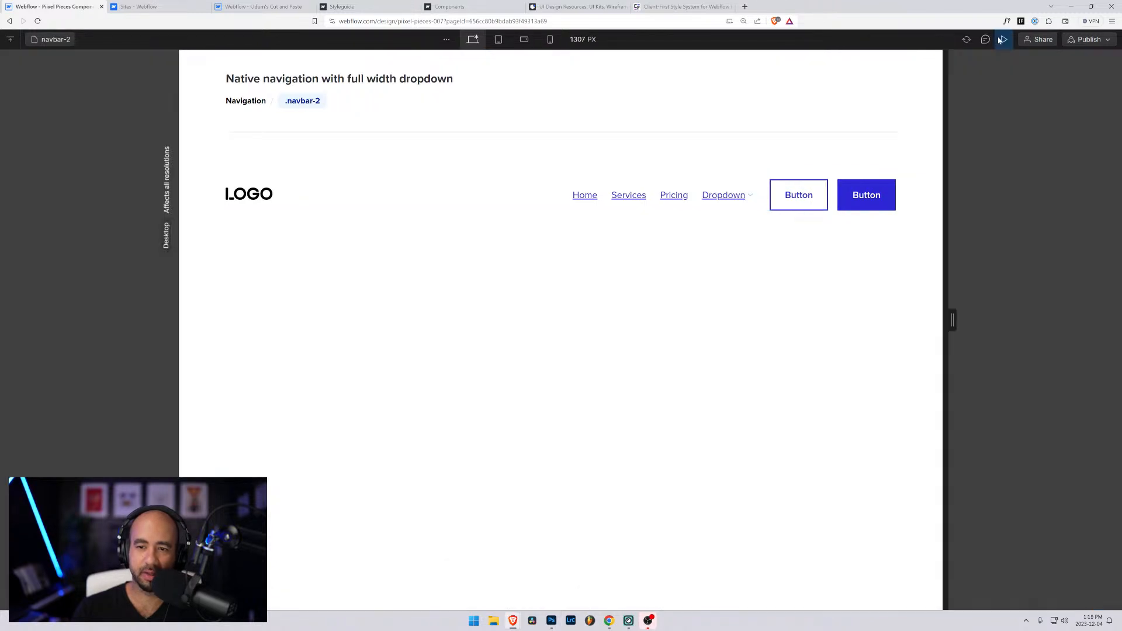
pyautogui.moveTo(950, 318); pyautogui.dragTo(862, 295)
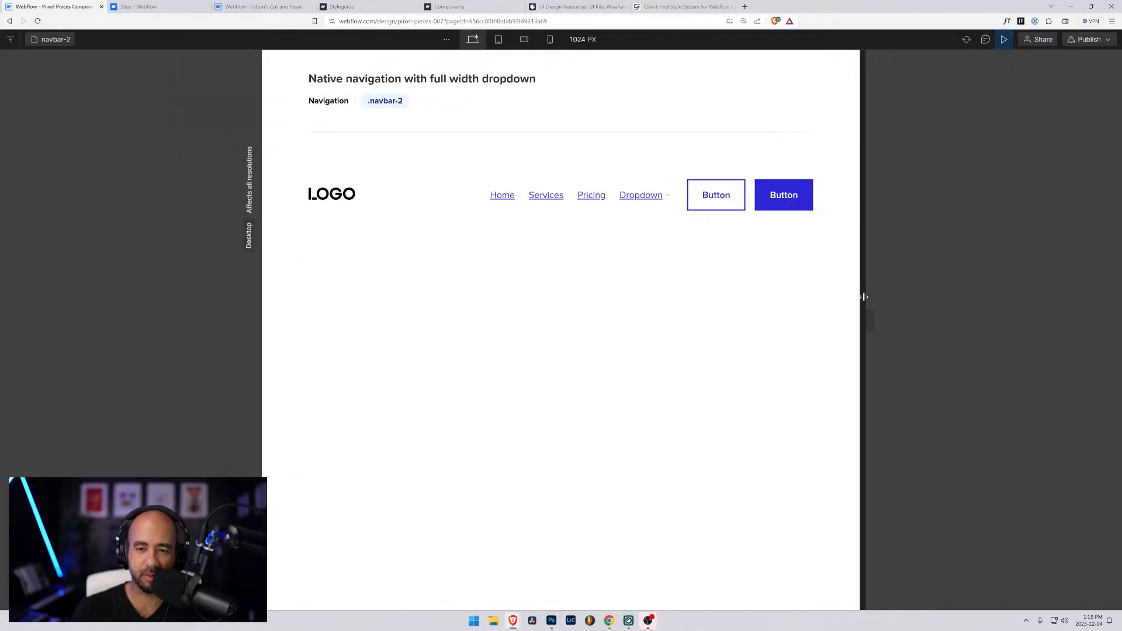
pyautogui.click(643, 197)
pyautogui.click(642, 198)
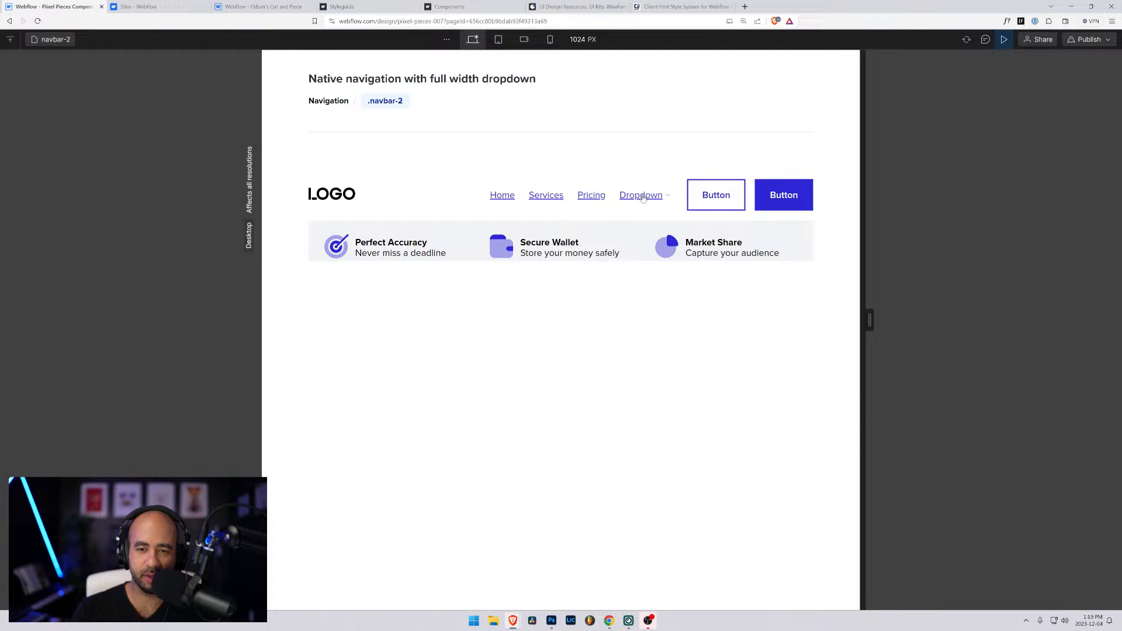
pyautogui.click(643, 197)
pyautogui.click(642, 197)
pyautogui.click(642, 197)
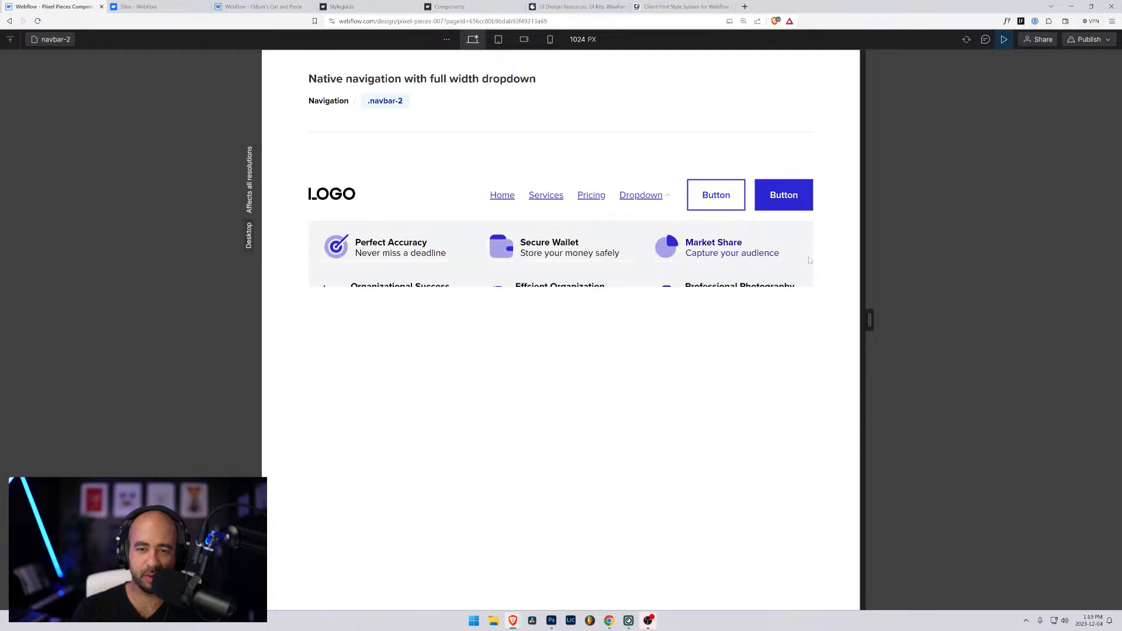
# Test the dropdown within the hamburger menu at about 546 px wide and in the desktop navigation at about 1280 px
pyautogui.moveTo(870, 320); pyautogui.dragTo(730, 320)
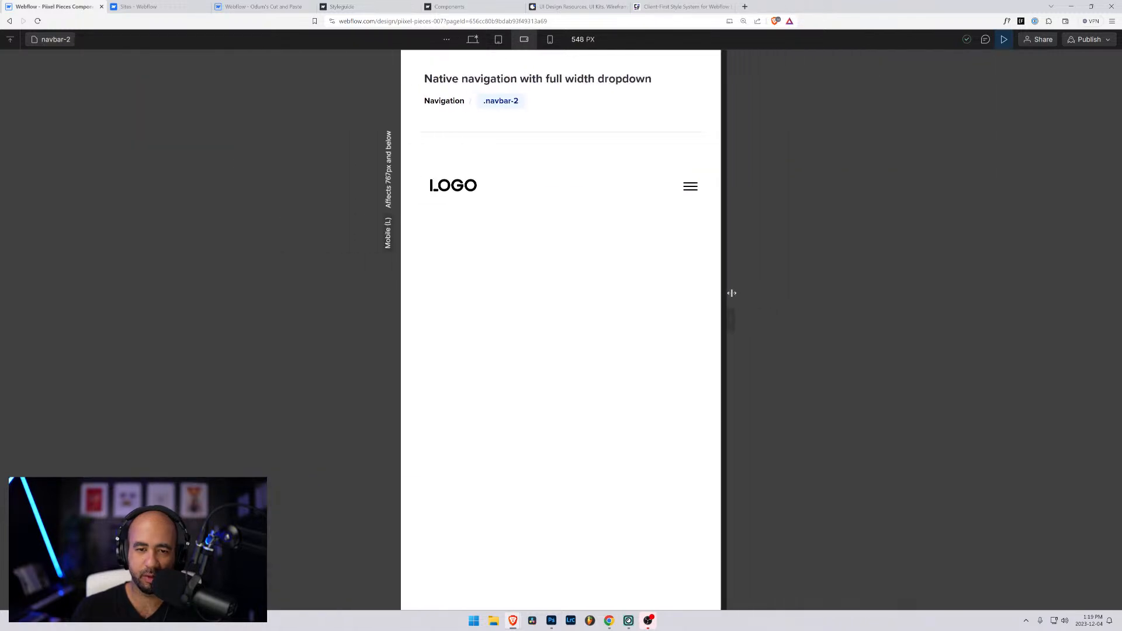
pyautogui.click(690, 189)
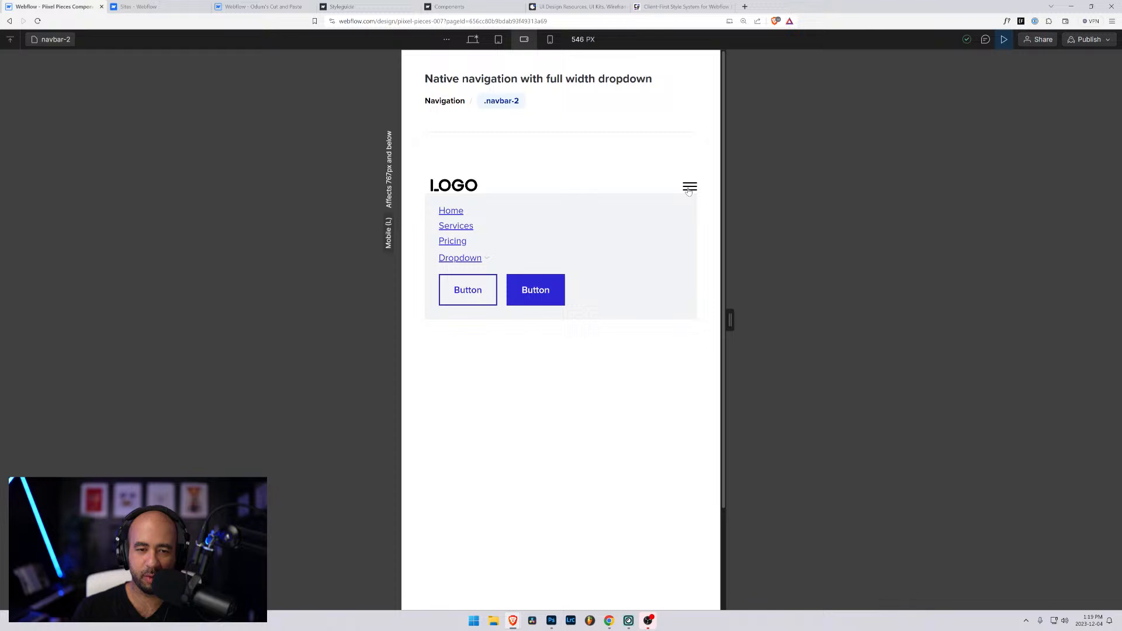
pyautogui.click(460, 259)
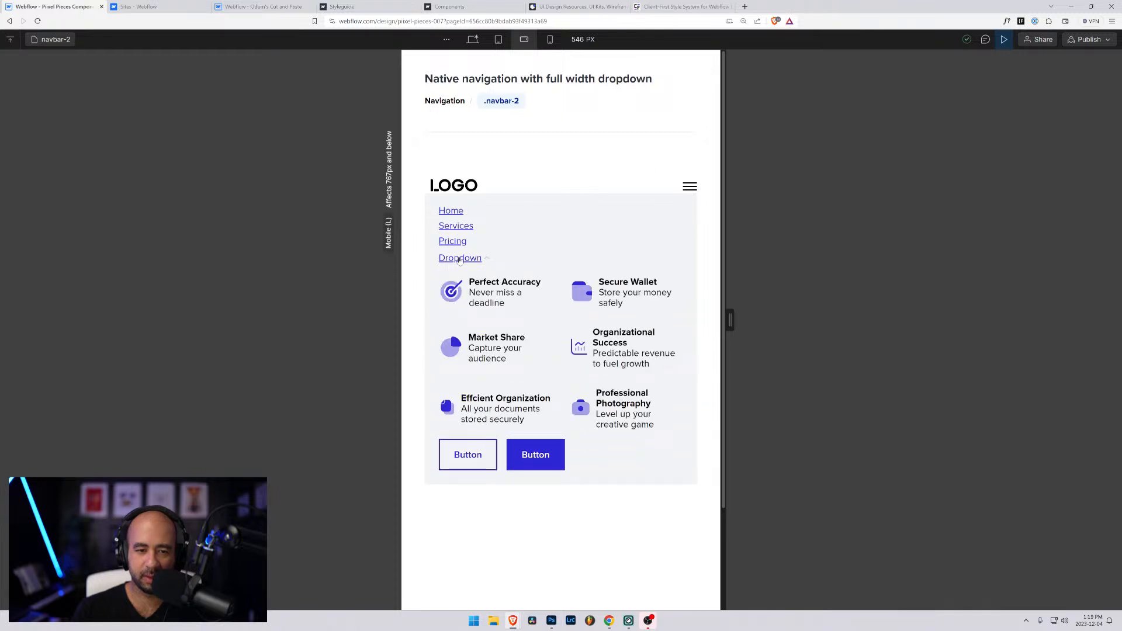
pyautogui.click(460, 258)
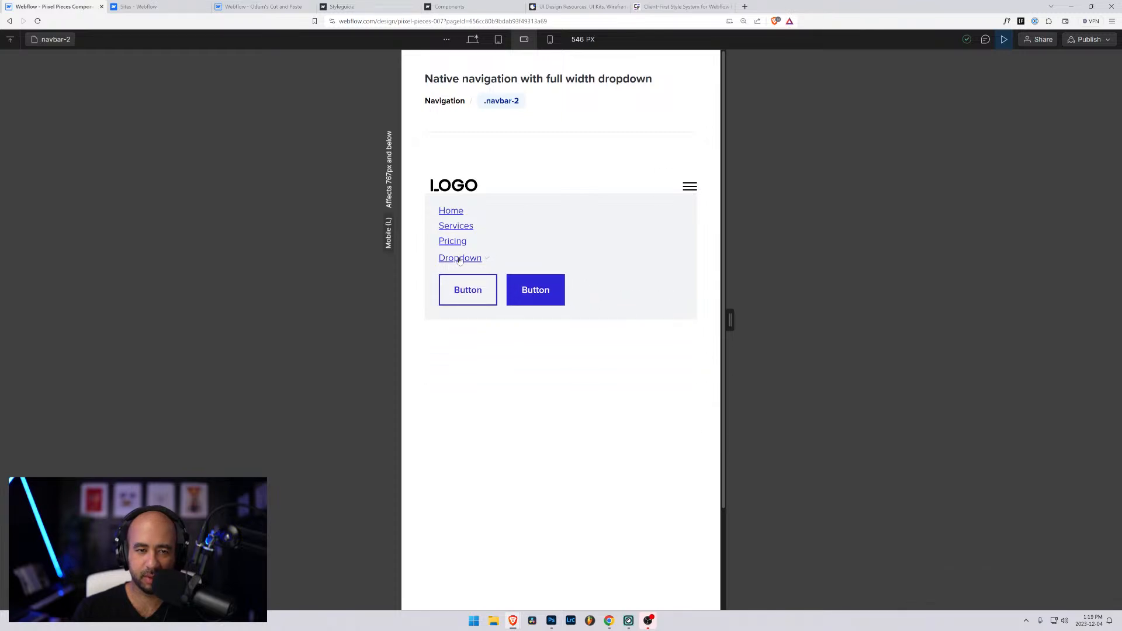
pyautogui.moveTo(730, 321); pyautogui.dragTo(915, 332)
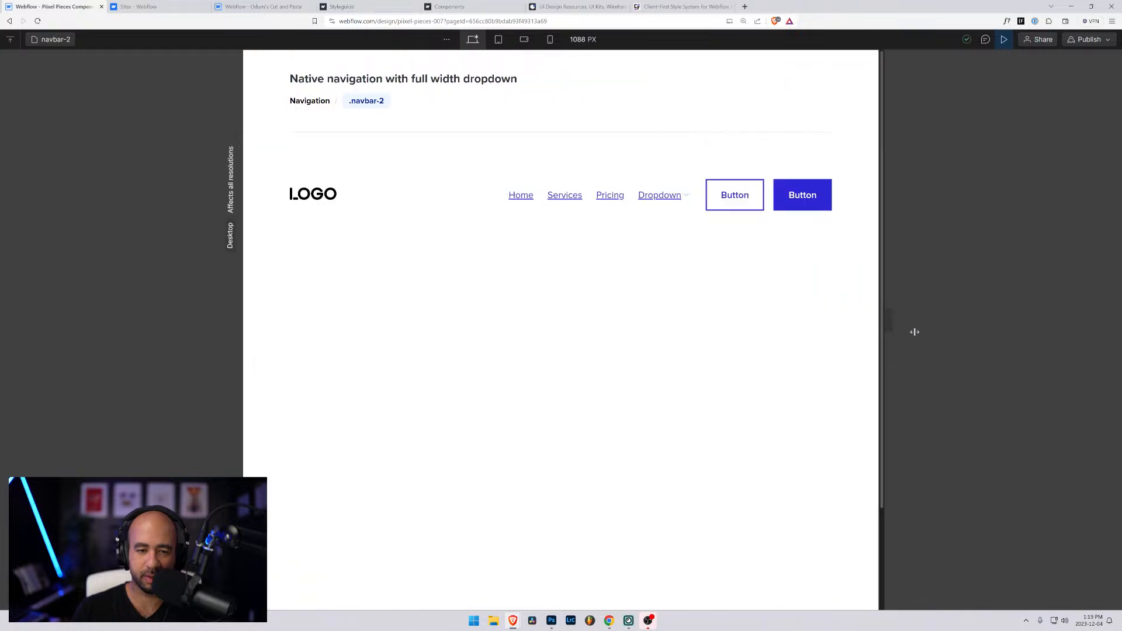
pyautogui.click(719, 200)
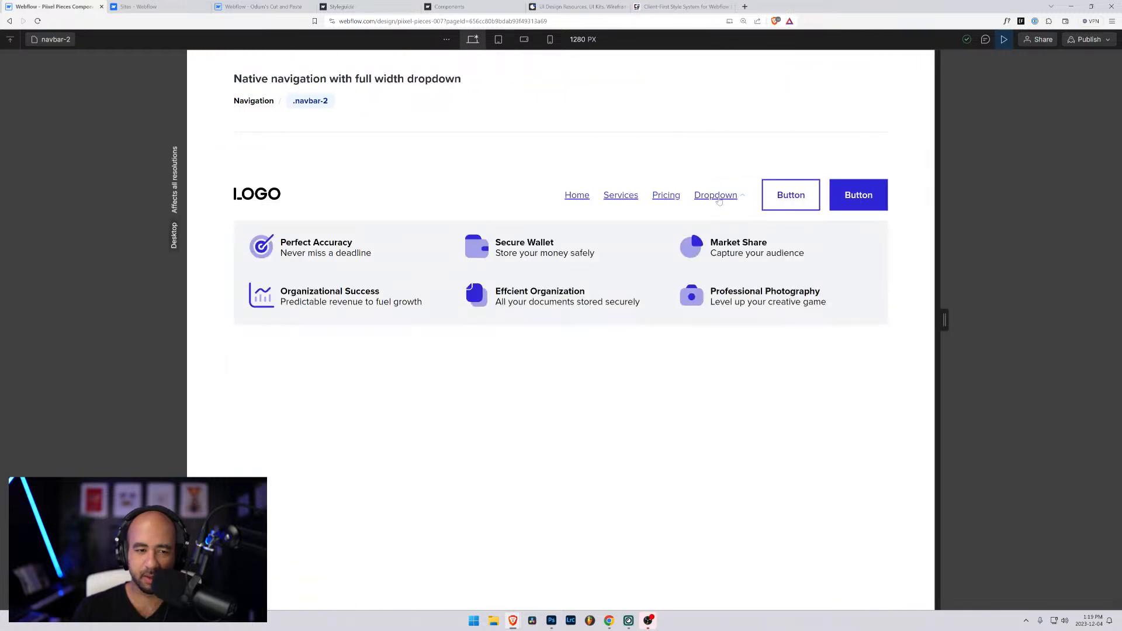
# Narrow the preview to about 470 px and test the dropdown inside the hamburger menu
pyautogui.hotkey('shift', '4')
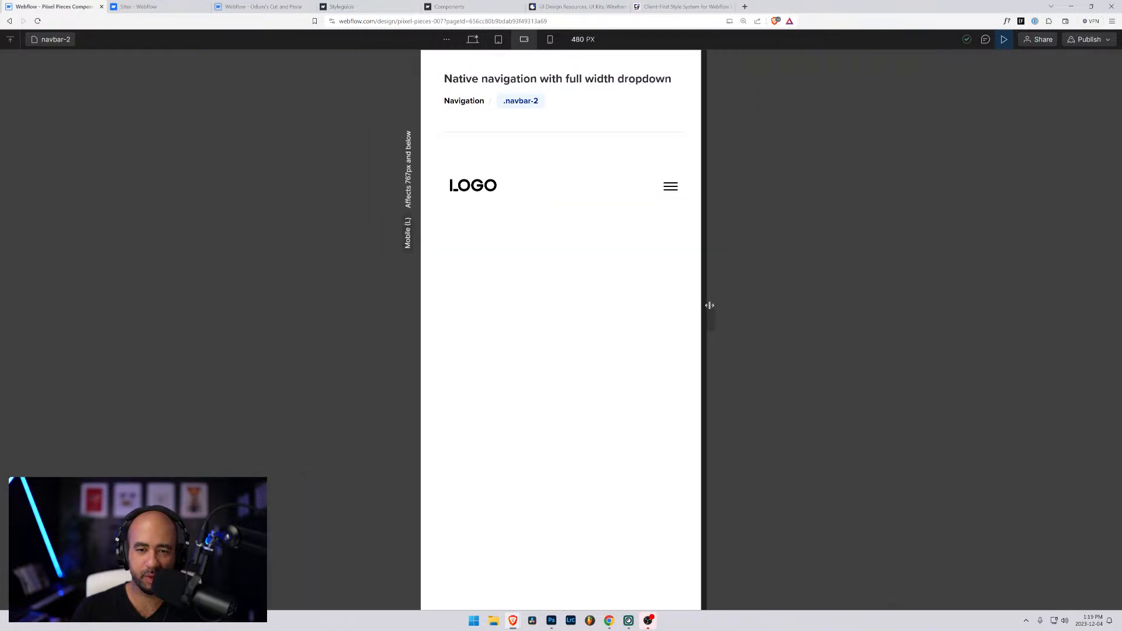
pyautogui.click(668, 185)
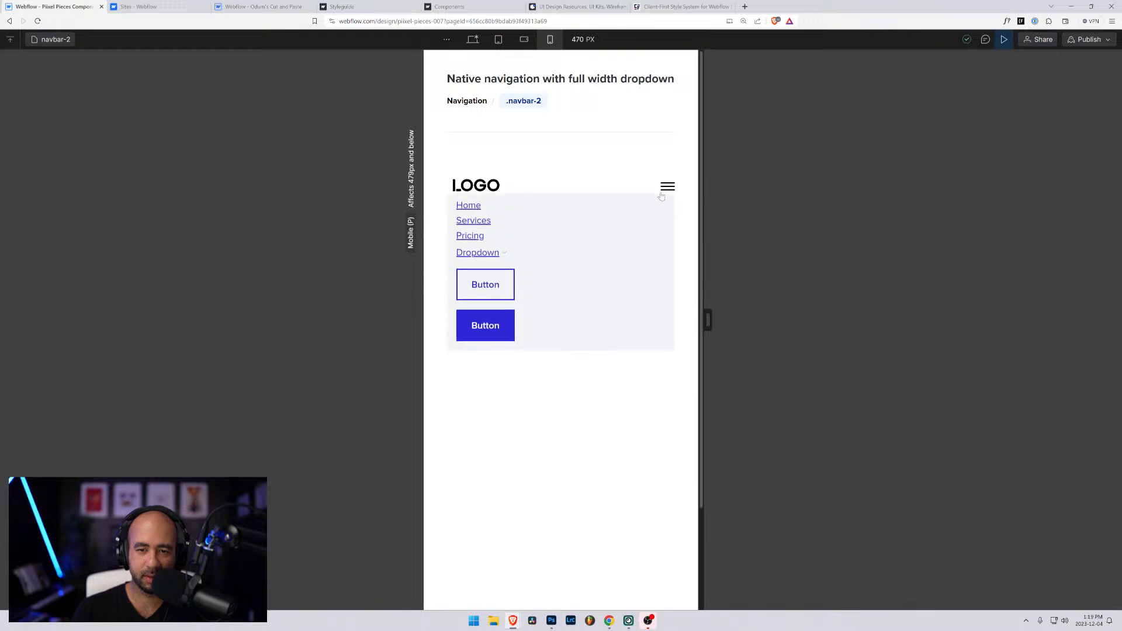
pyautogui.click(463, 258)
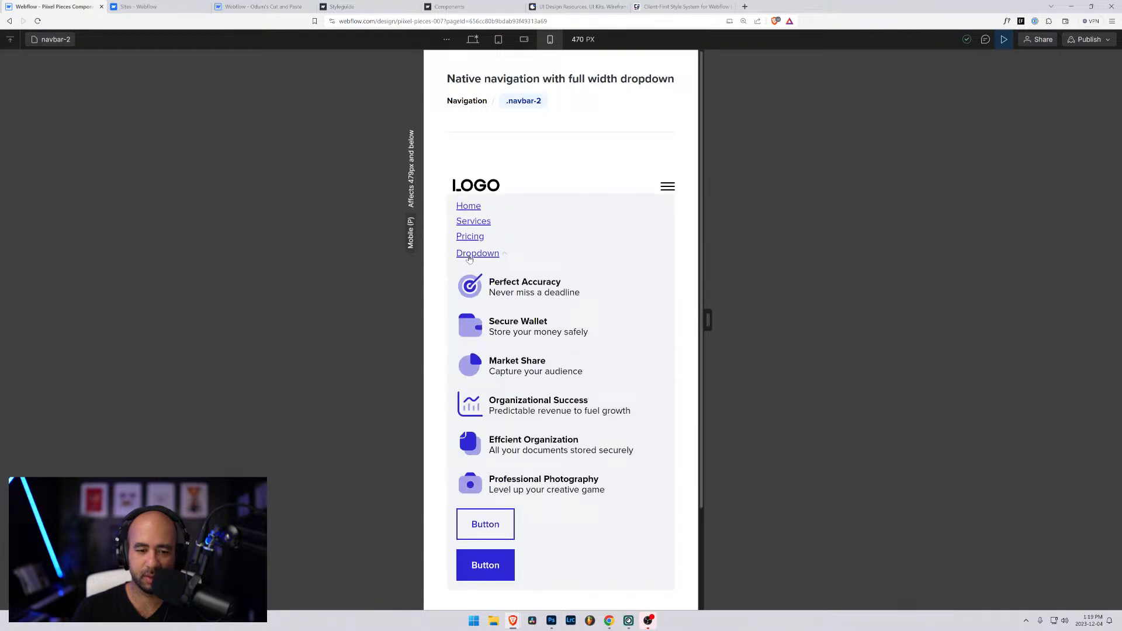
pyautogui.click(469, 255)
pyautogui.click(469, 255)
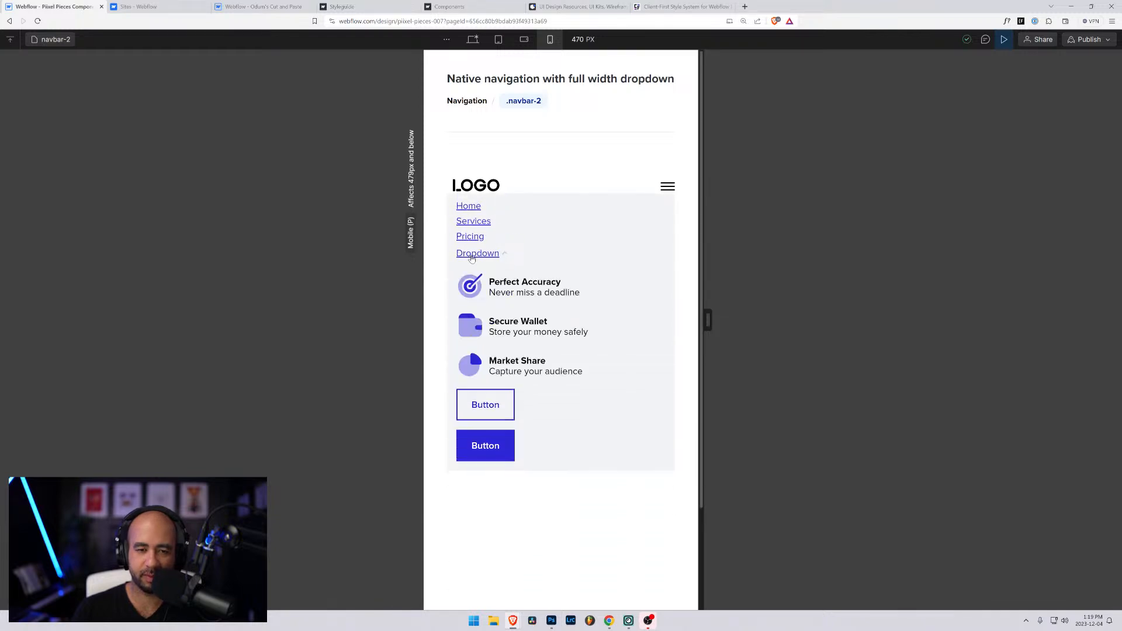
# Leave the preview for the desktop breakpoint of the Designer and open the navbar-3 page
pyautogui.moveTo(708, 321); pyautogui.dragTo(796, 324)
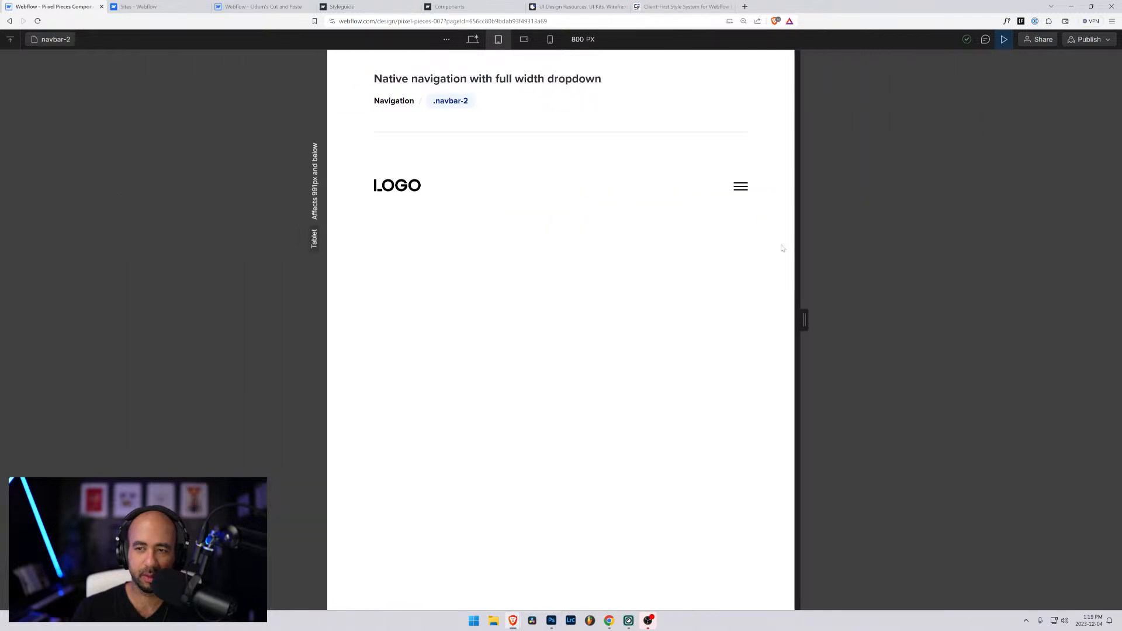
pyautogui.click(1004, 39)
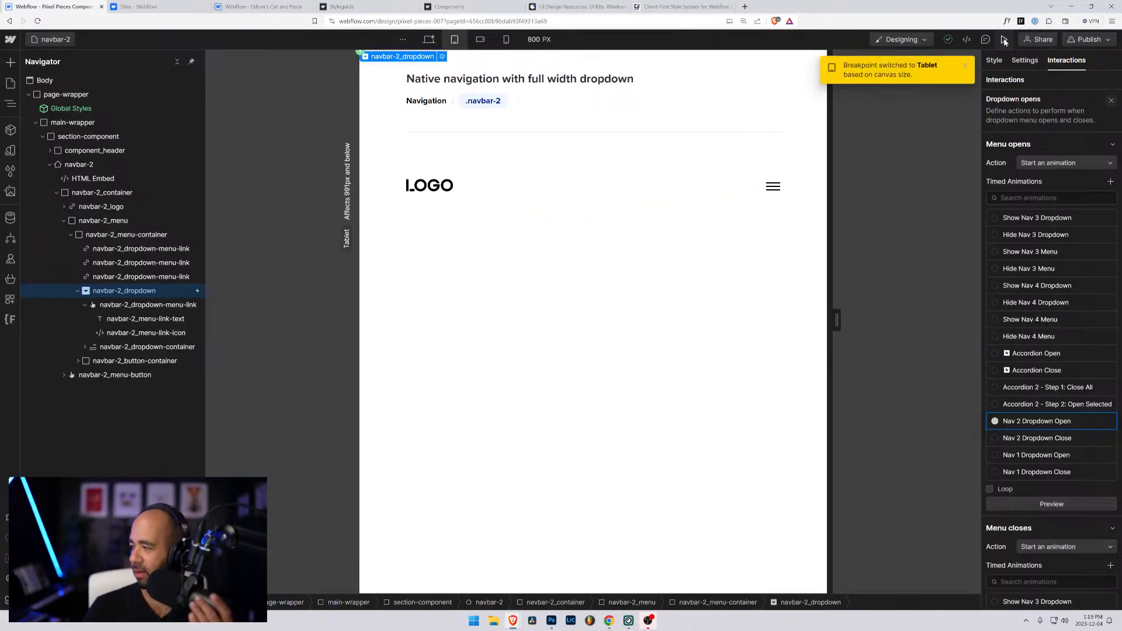
pyautogui.hotkey('shift', '1')
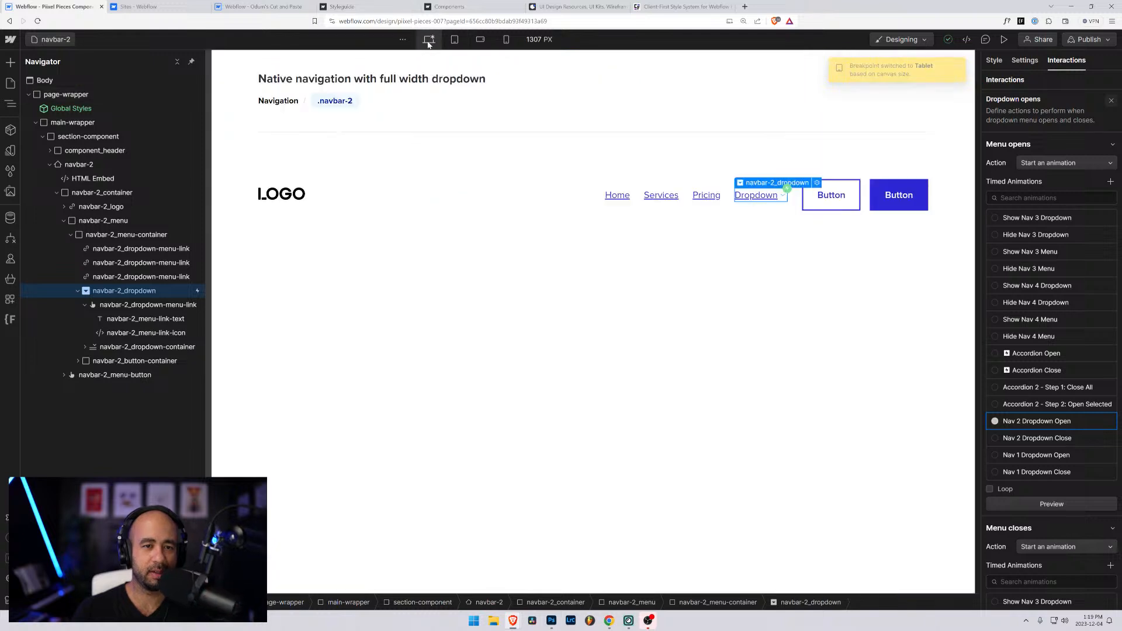
pyautogui.click(52, 40)
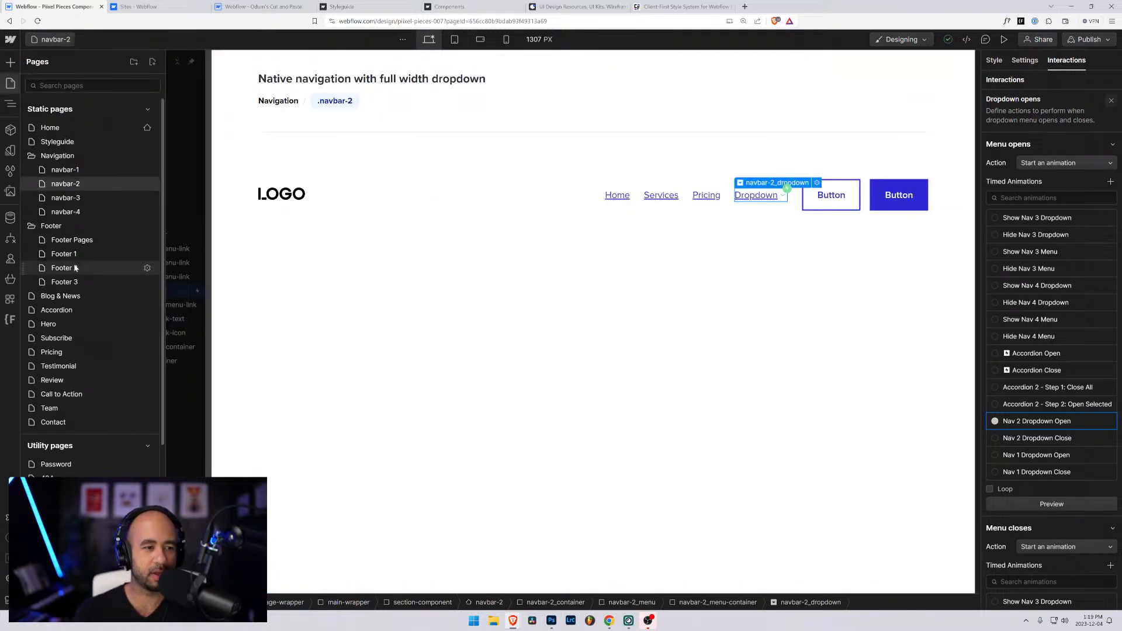
pyautogui.click(73, 201)
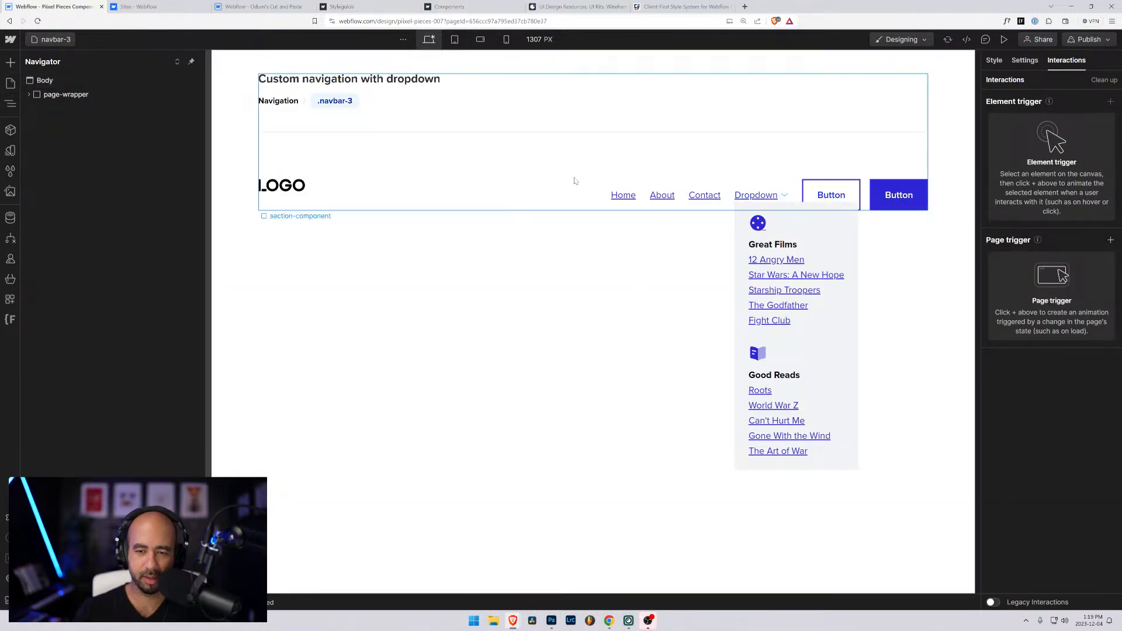
# Centre-align the children of navbar-3_container vertically so the logo lines up with the menu links
pyautogui.click(502, 195)
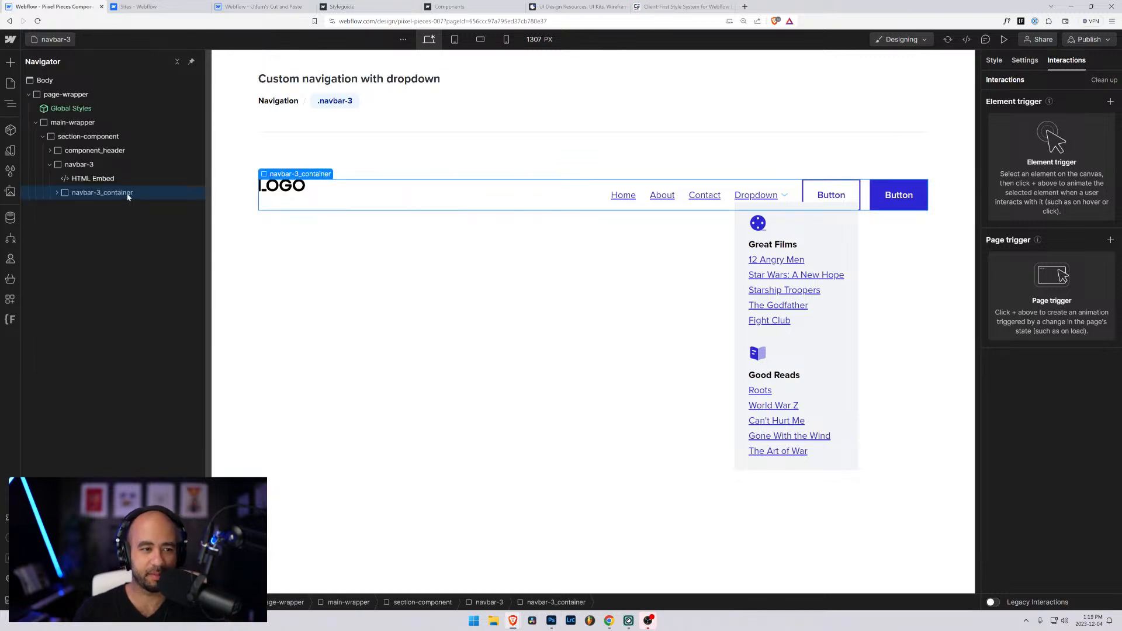
pyautogui.click(994, 61)
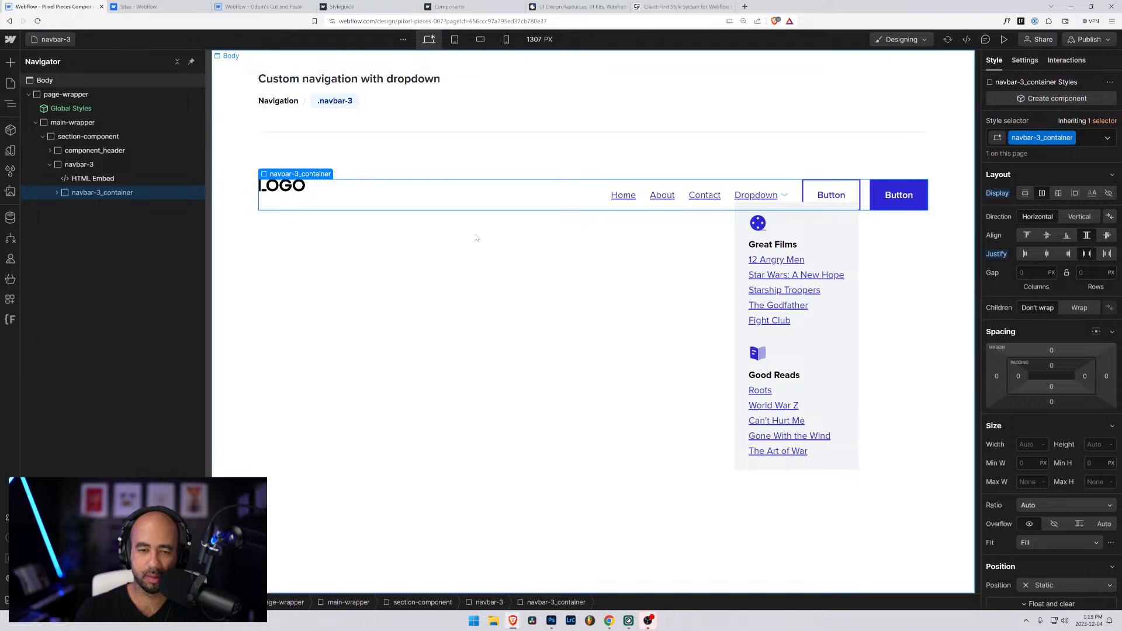
pyautogui.click(79, 165)
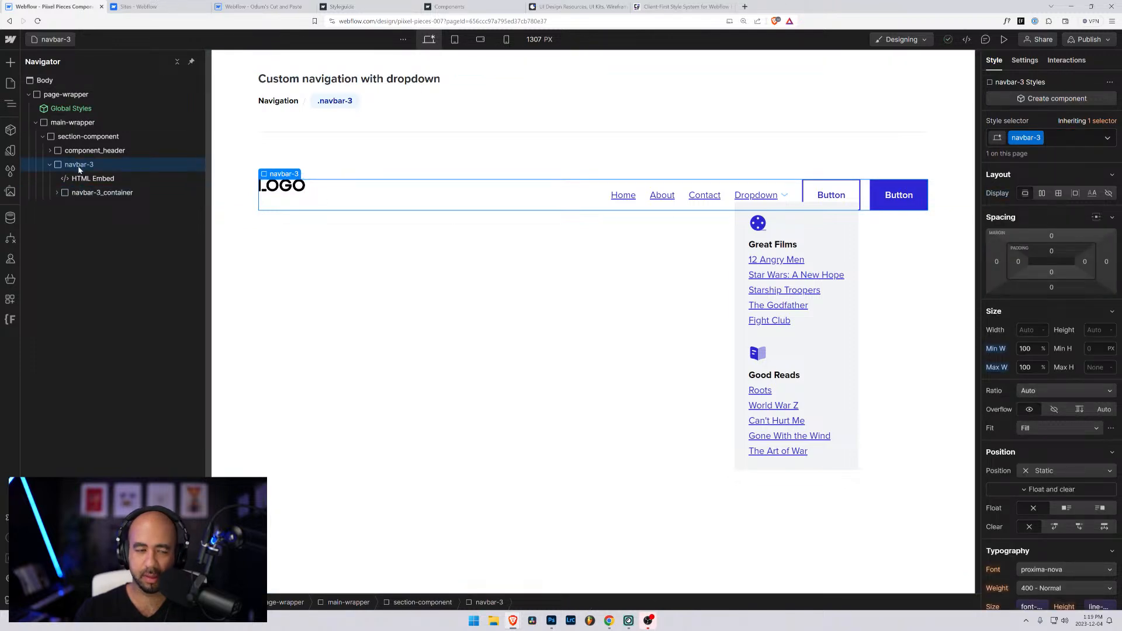
pyautogui.click(76, 193)
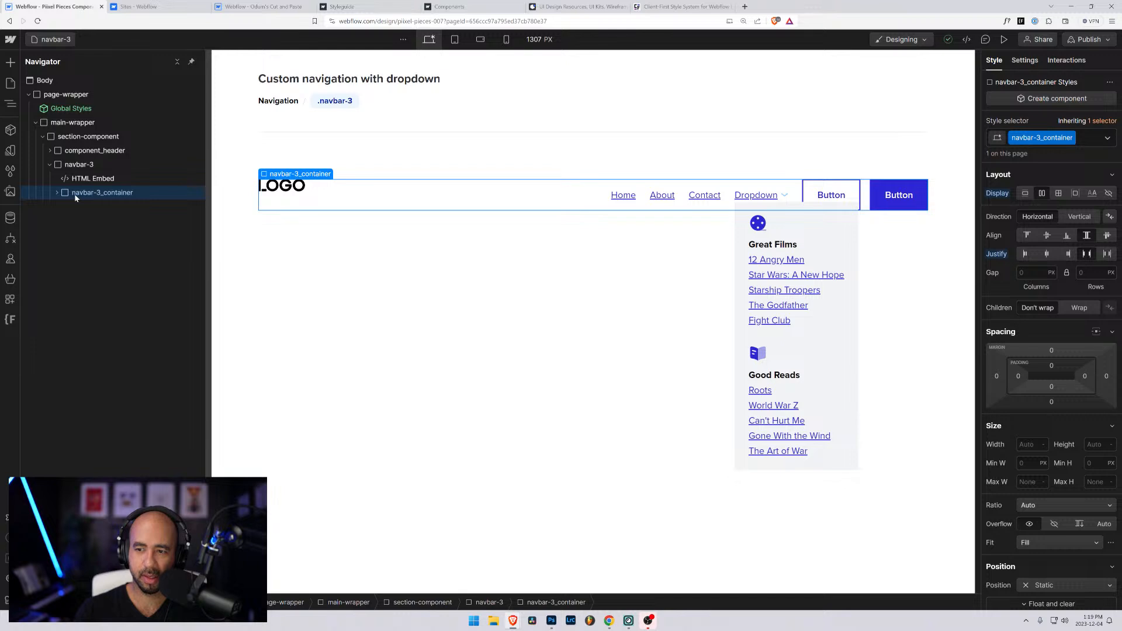
pyautogui.click(57, 193)
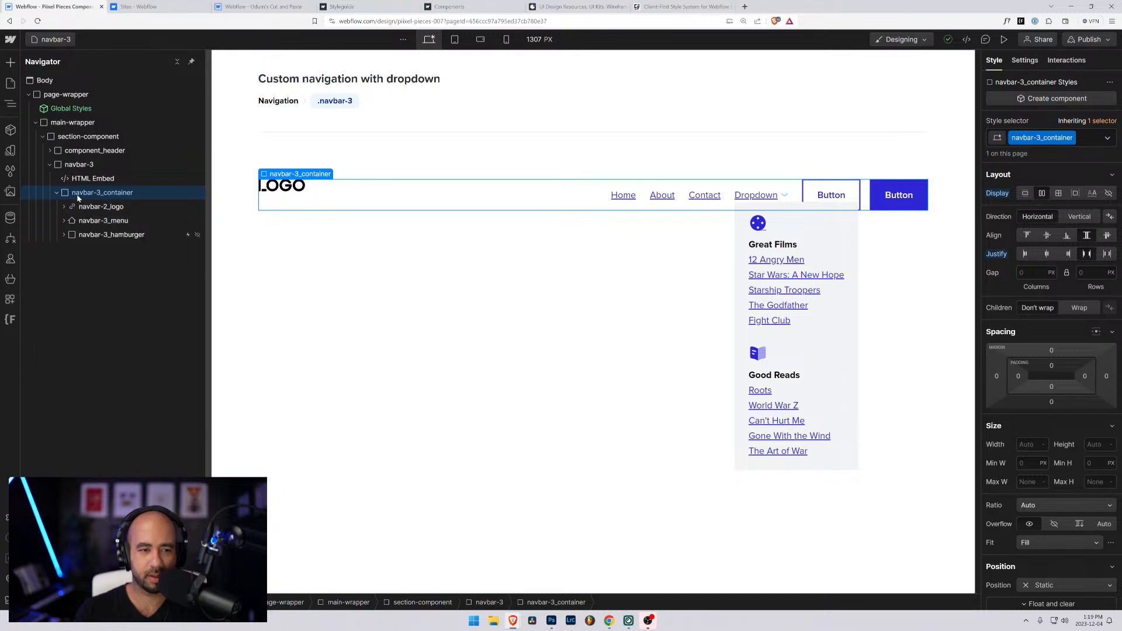
pyautogui.click(1047, 236)
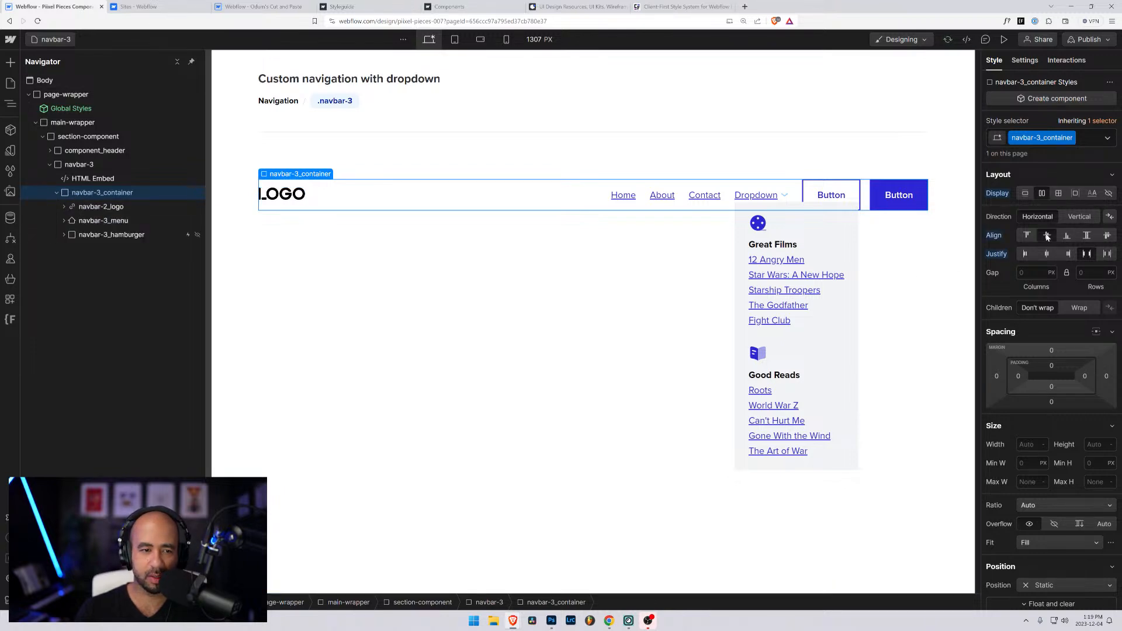
pyautogui.click(459, 162)
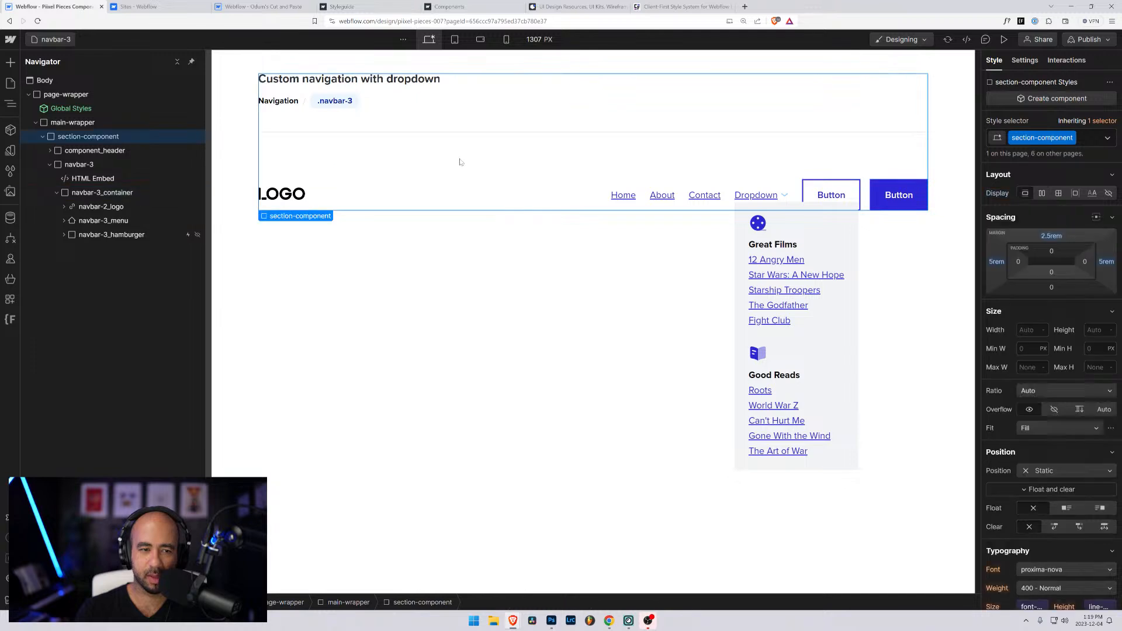
# Copy the logo embed's class name navbar-2_logo-placeholder and remove that class from the embed
pyautogui.click(303, 194)
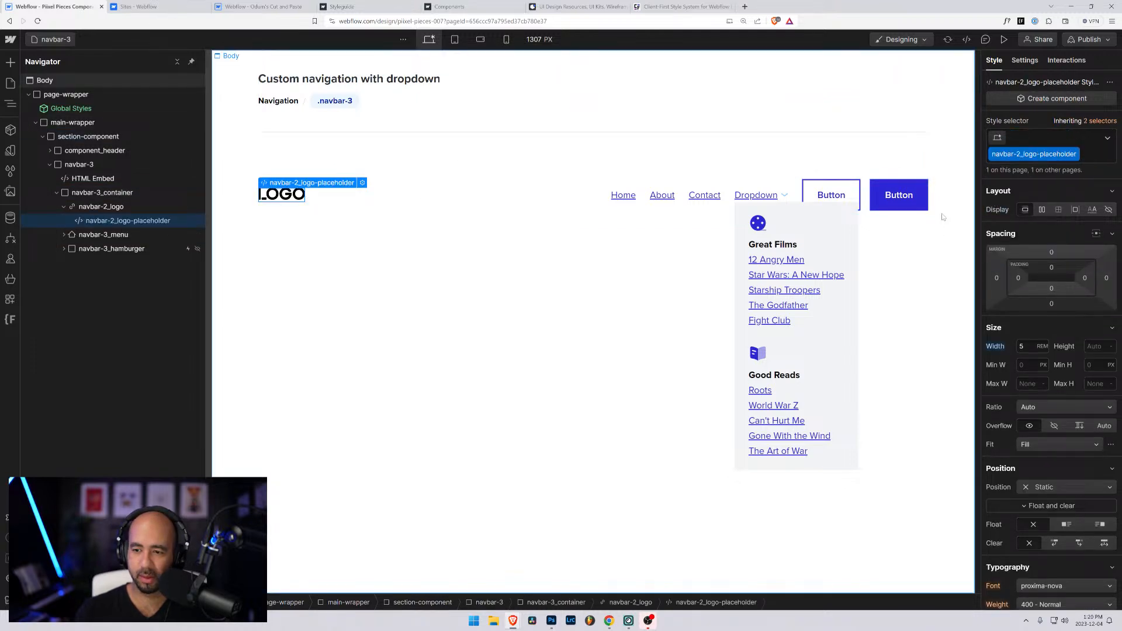
pyautogui.click(1090, 156)
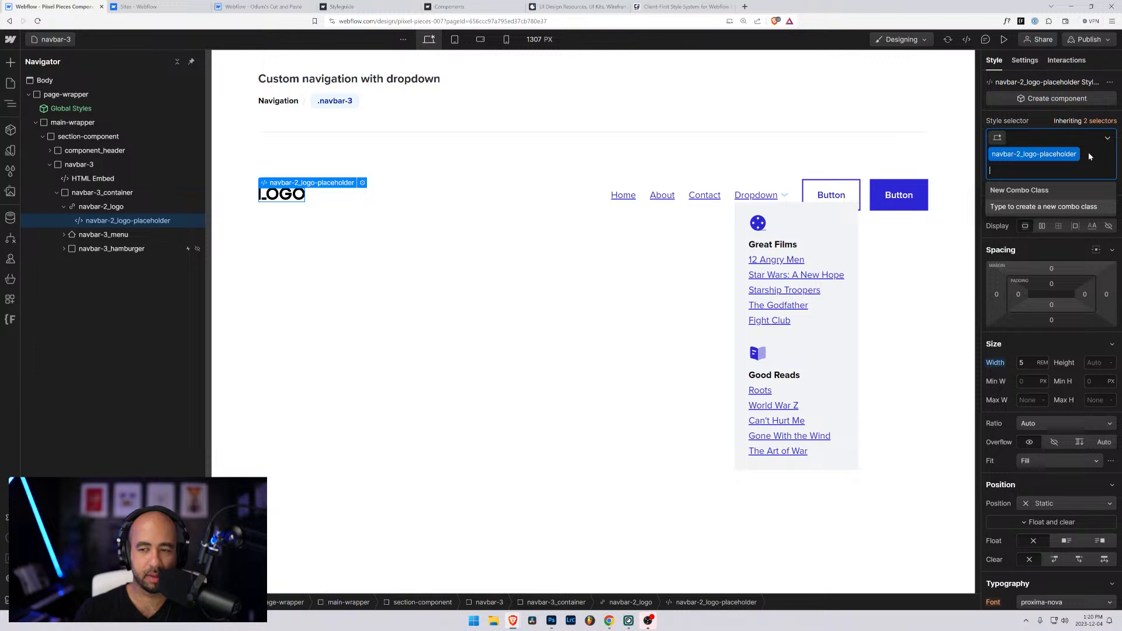
pyautogui.doubleClick(1076, 155)
pyautogui.hotkey('ctrl', 'c')
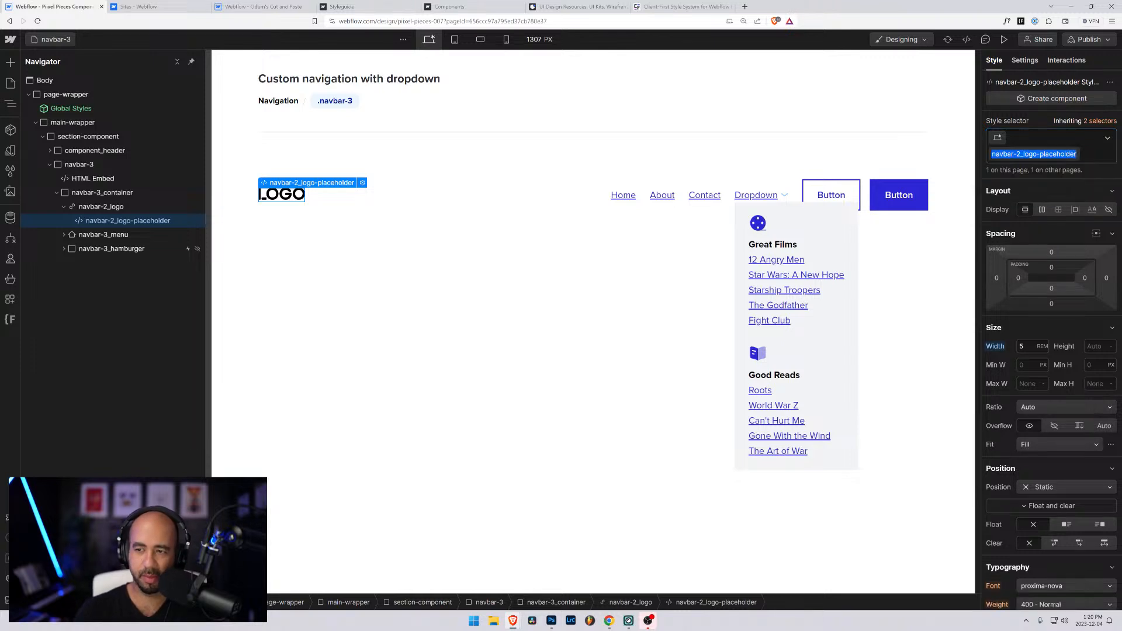
pyautogui.click(1093, 160)
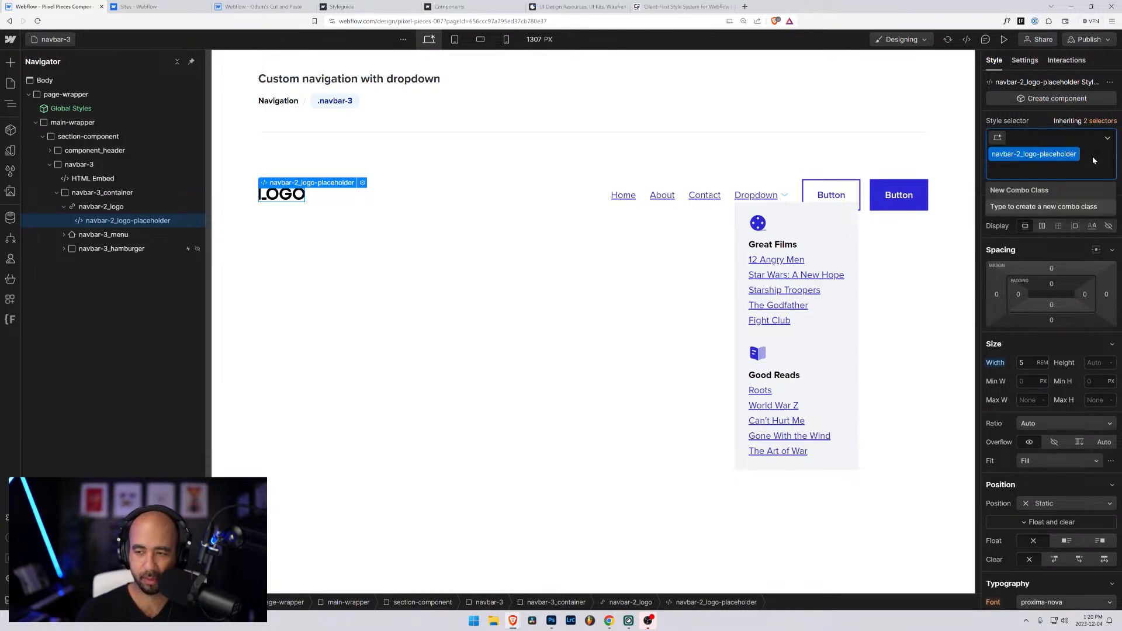
pyautogui.press('BackSpace')
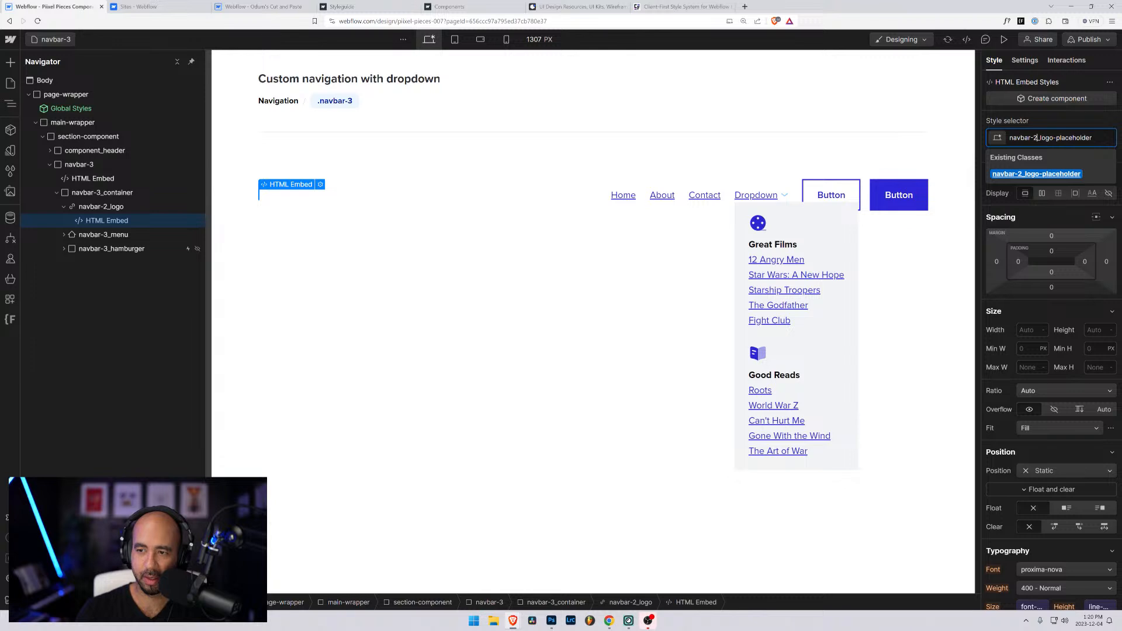
pyautogui.hotkey('shift', 'Right')
pyautogui.write('3')
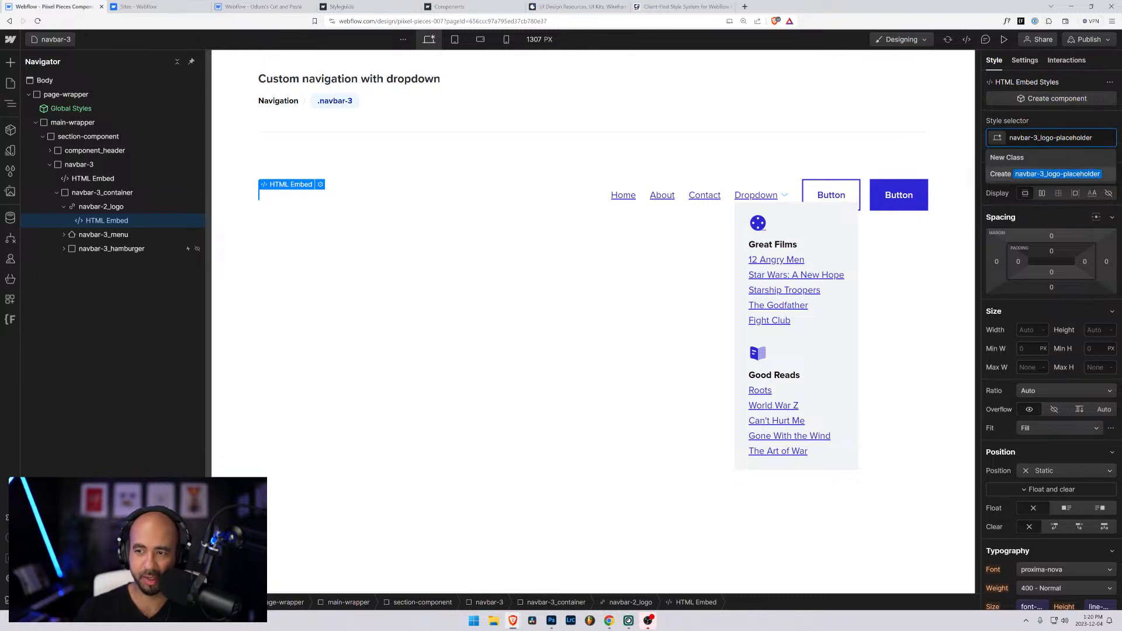
pyautogui.press('Escape')
pyautogui.hotkey('ctrl', 'Return')
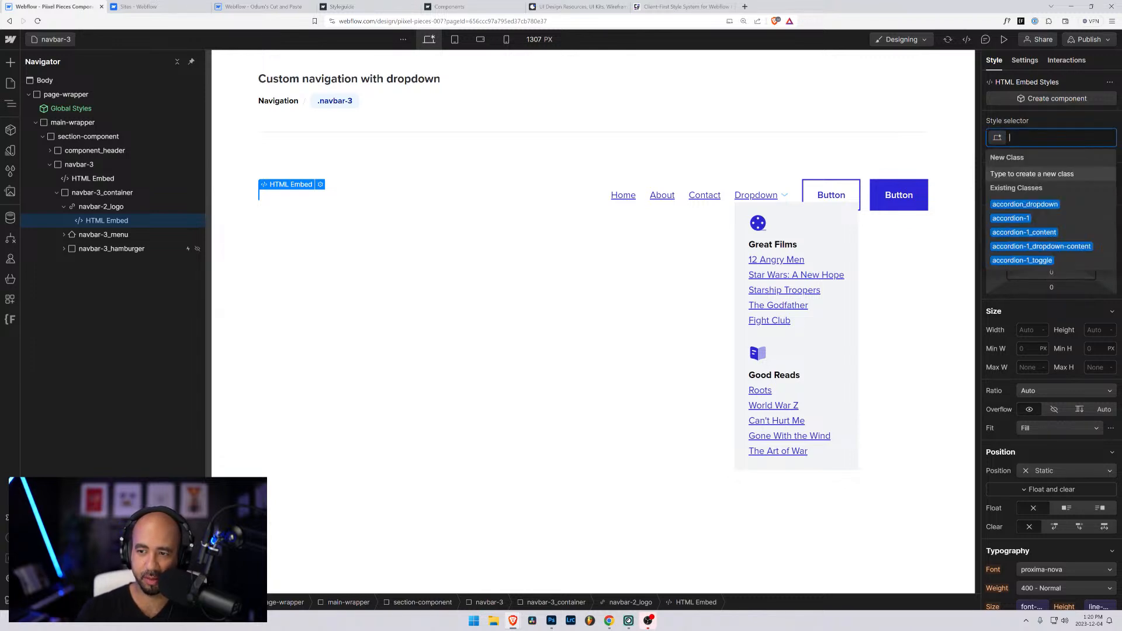
# Give the logo embed a new class named navbar-3_logo-placeholder, based on the copied class name
pyautogui.hotkey('ctrl', 'v')
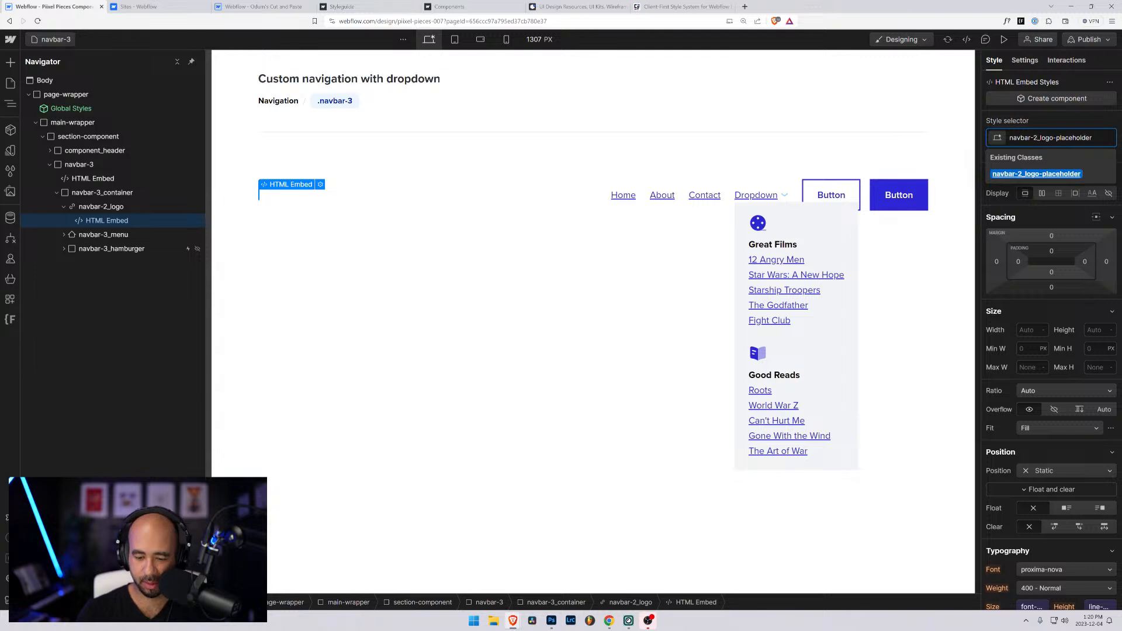
pyautogui.click(1040, 138)
pyautogui.press('BackSpace')
pyautogui.write('3')
pyautogui.press('Return')
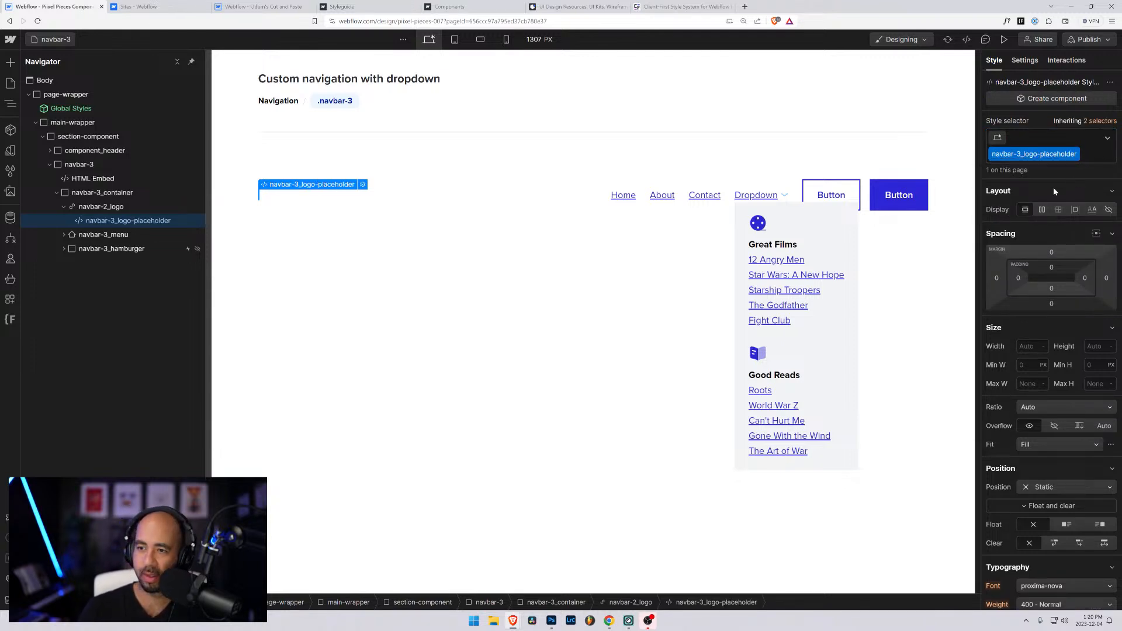
# Set the width of navbar-3_logo-placeholder to 5 rem and check the logo's embedded SVG code
pyautogui.click(1019, 343)
pyautogui.write('5rem')
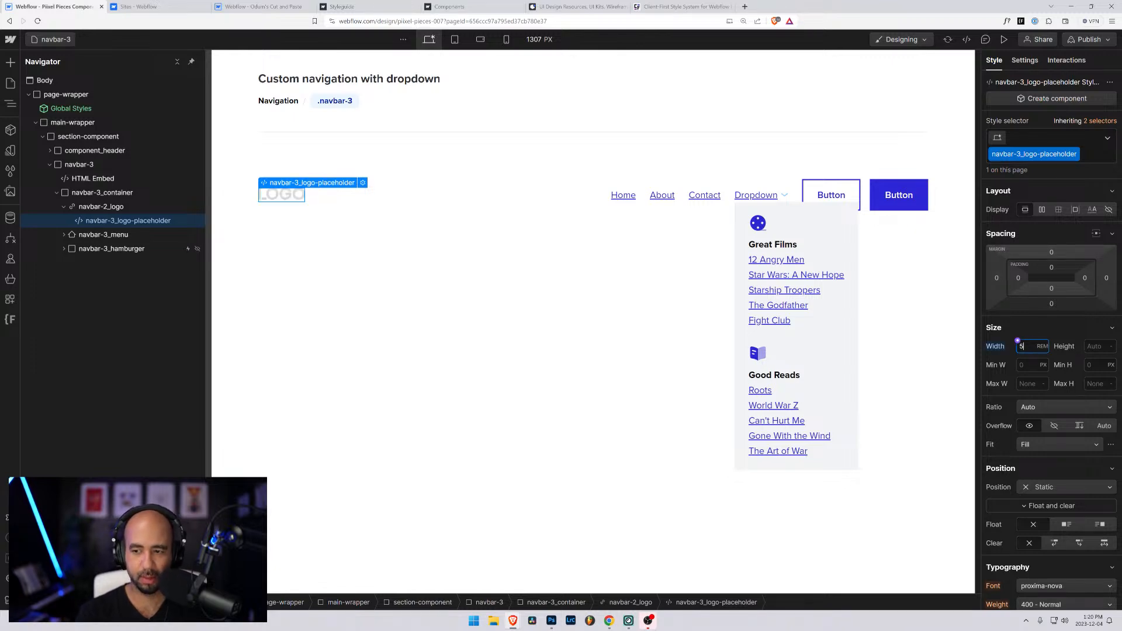
pyautogui.click(362, 183)
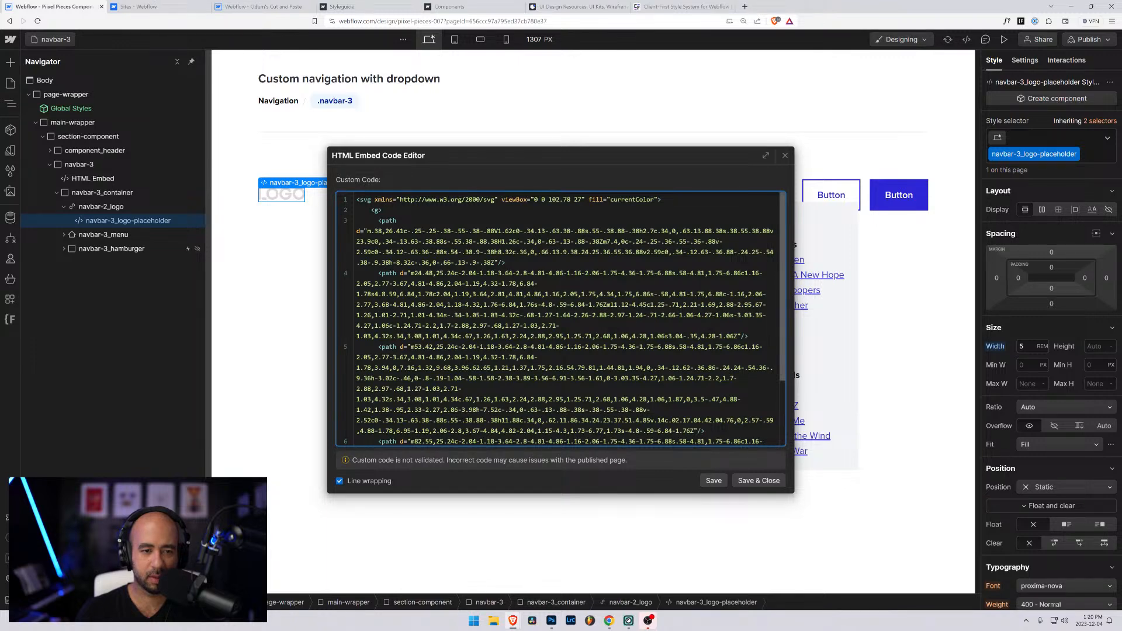
pyautogui.click(760, 481)
# Set the text colour of navbar-3_logo-placeholder to the black variable
pyautogui.scroll(-3, 1053, 409)
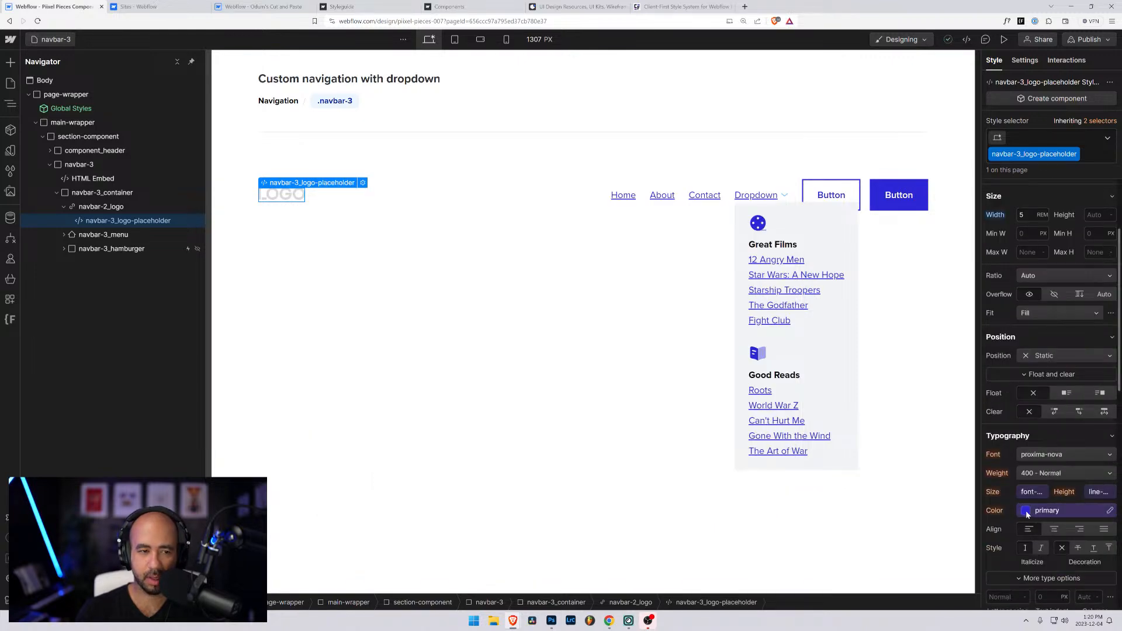
pyautogui.click(1027, 510)
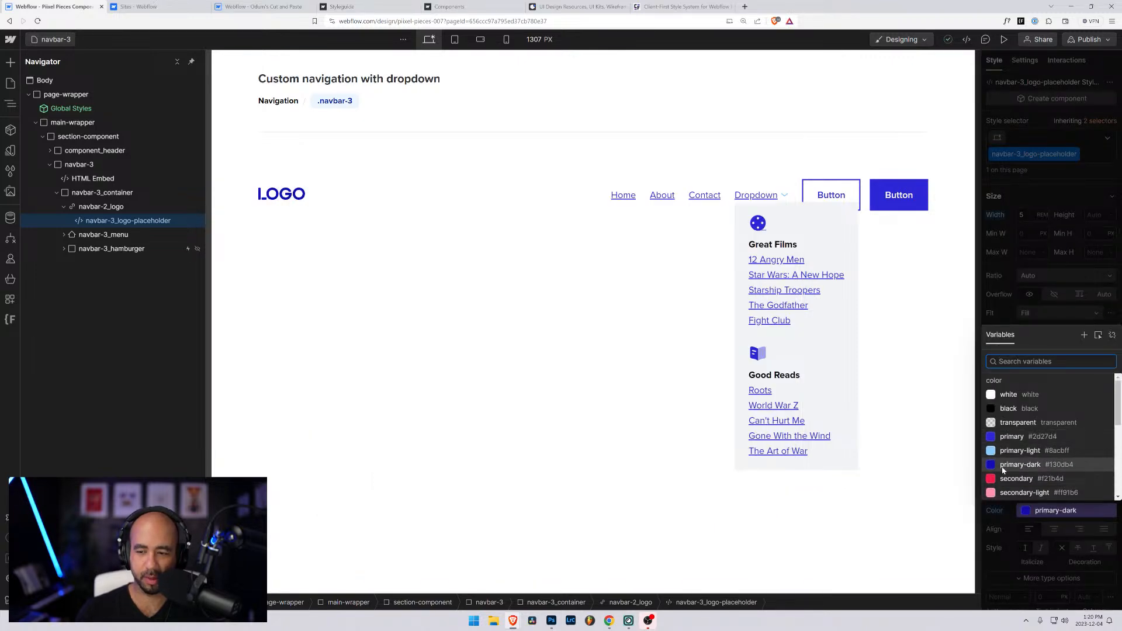
pyautogui.click(1008, 409)
pyautogui.click(557, 264)
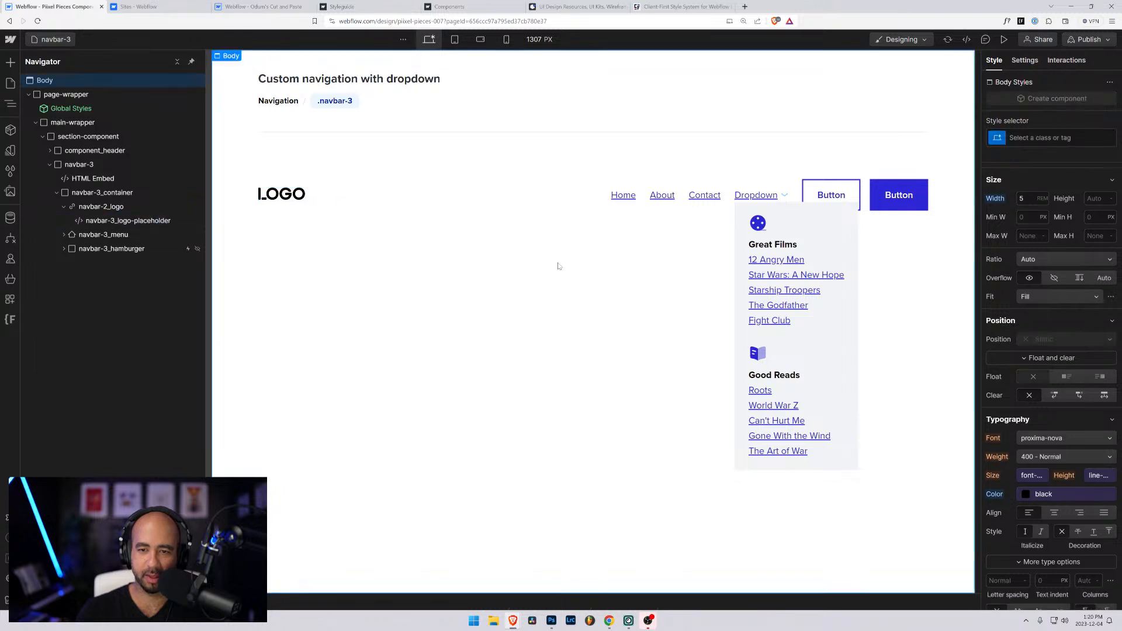
# In the mouse click interaction of navbar-3_dropdown-menu-link, rename the first-click animation Show Nav 3 Dropdown as Nav 3 Dropdown Open
pyautogui.click(785, 197)
pyautogui.click(123, 321)
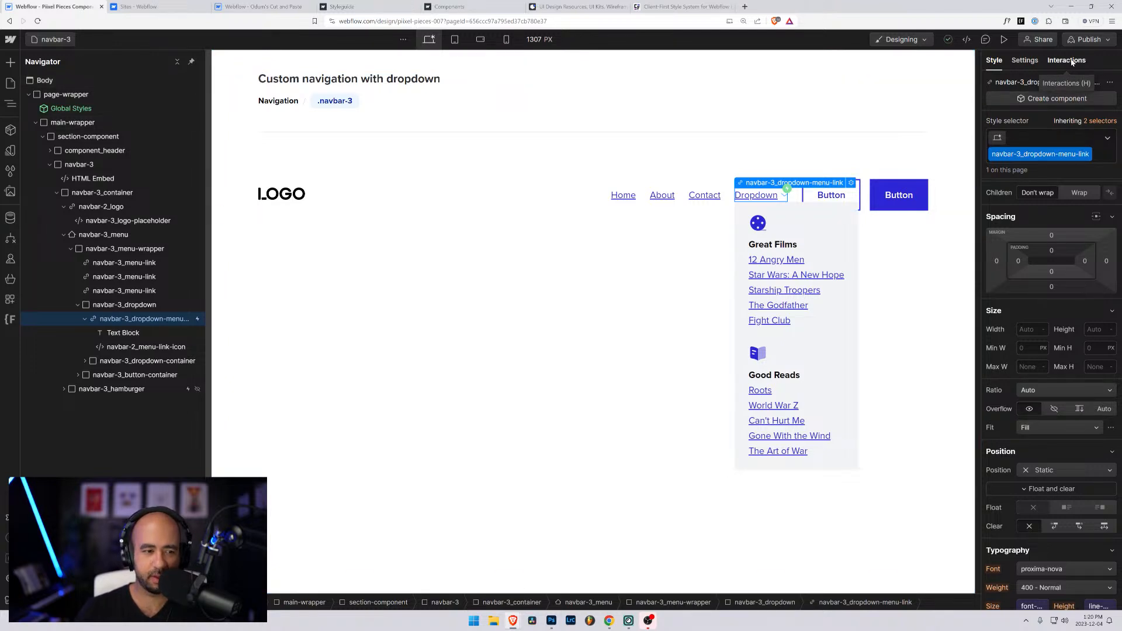
pyautogui.click(1073, 63)
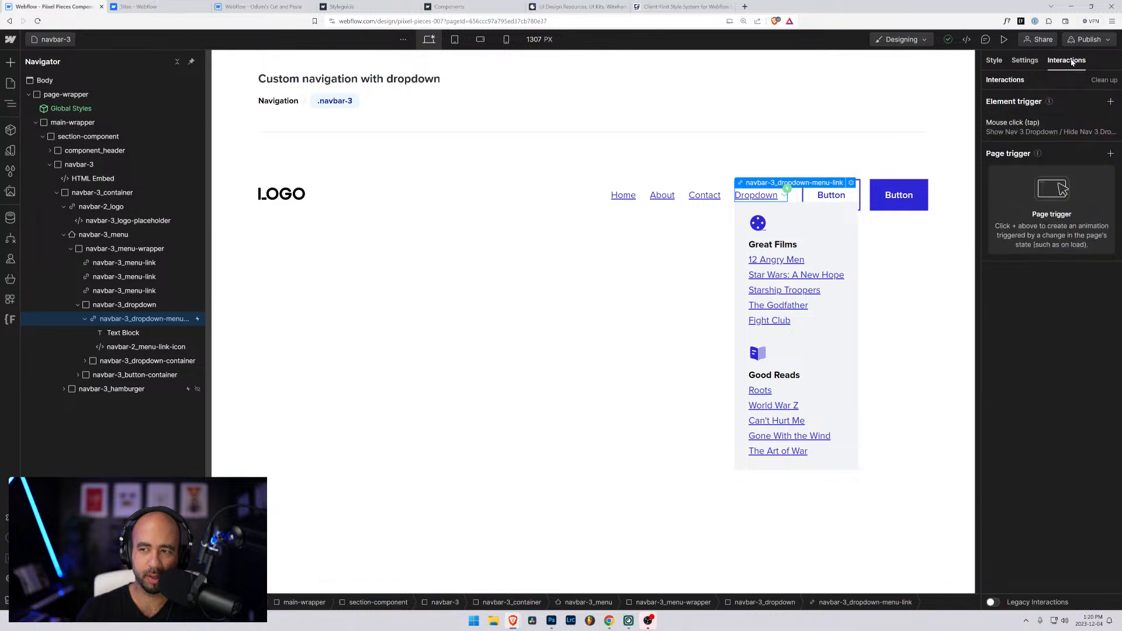
pyautogui.click(1015, 127)
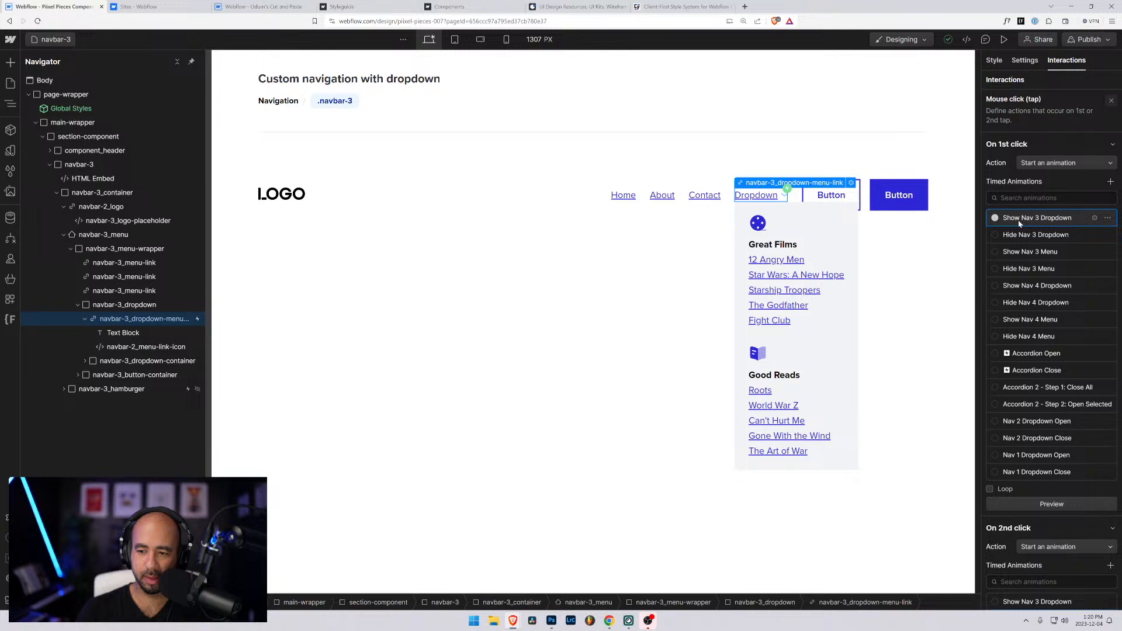
pyautogui.click(1108, 218)
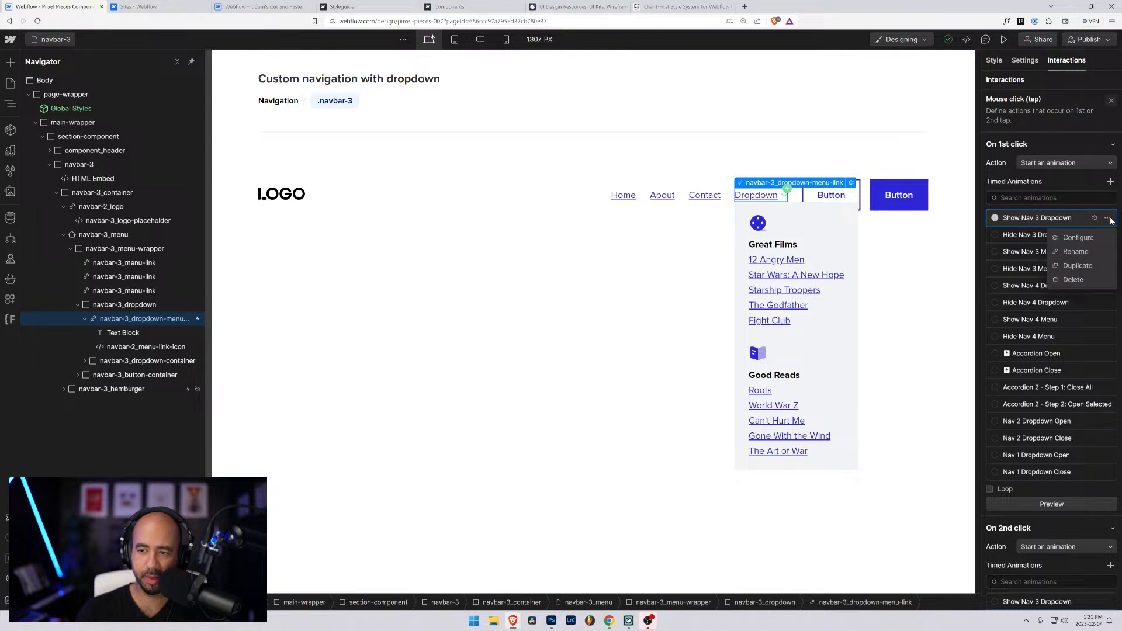
pyautogui.click(1075, 251)
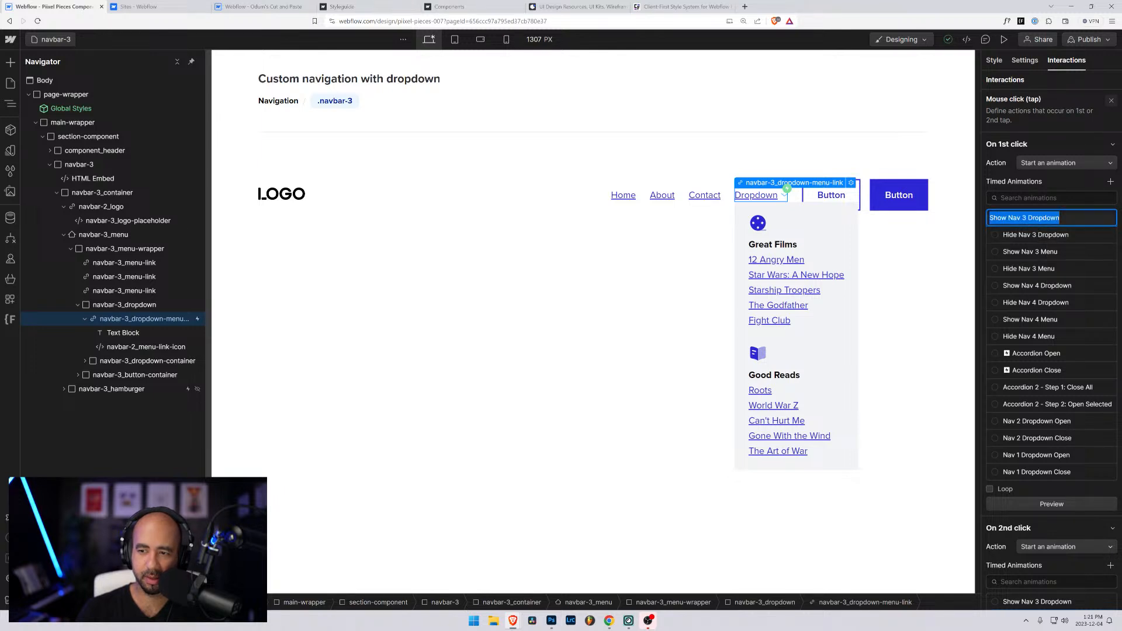
pyautogui.moveTo(1008, 217); pyautogui.dragTo(977, 221)
pyautogui.press('BackSpace')
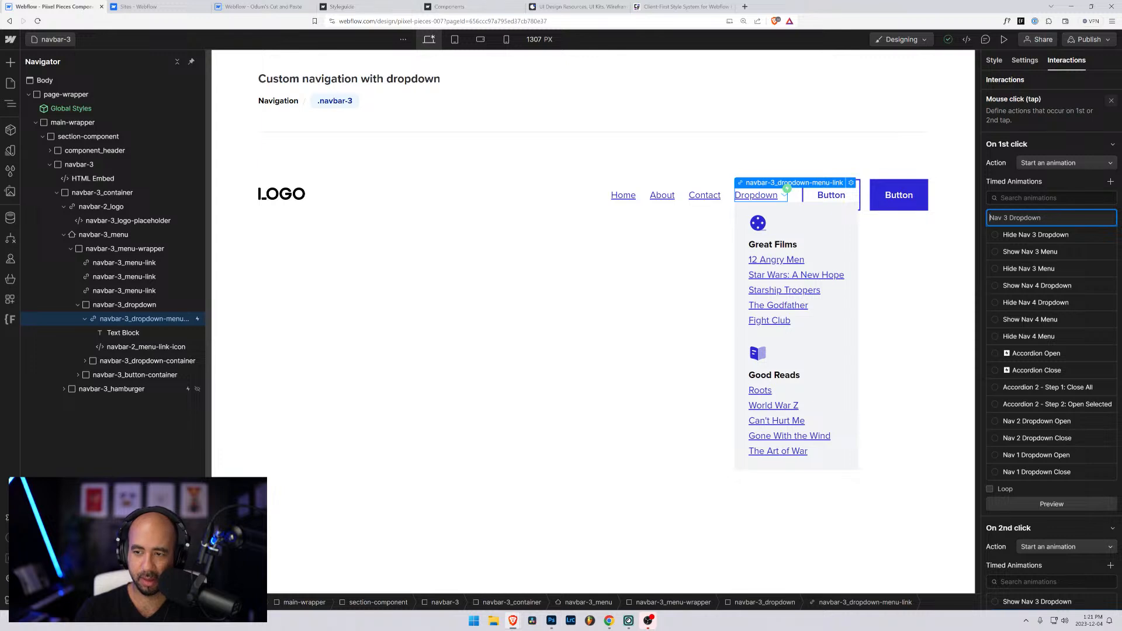
pyautogui.write('Open')
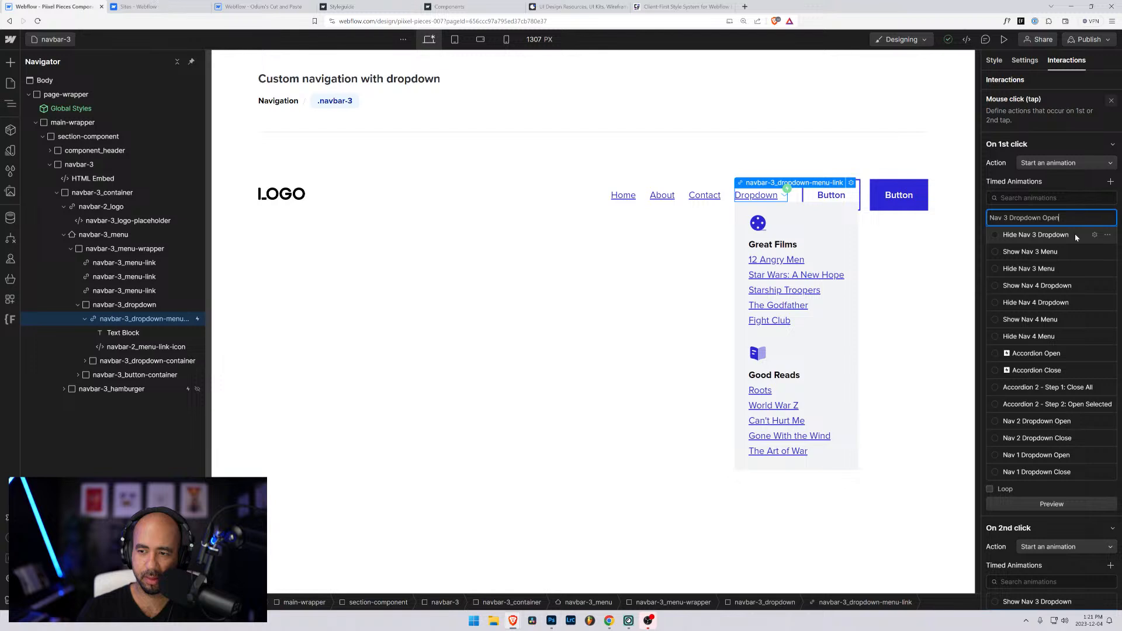
pyautogui.press('Return')
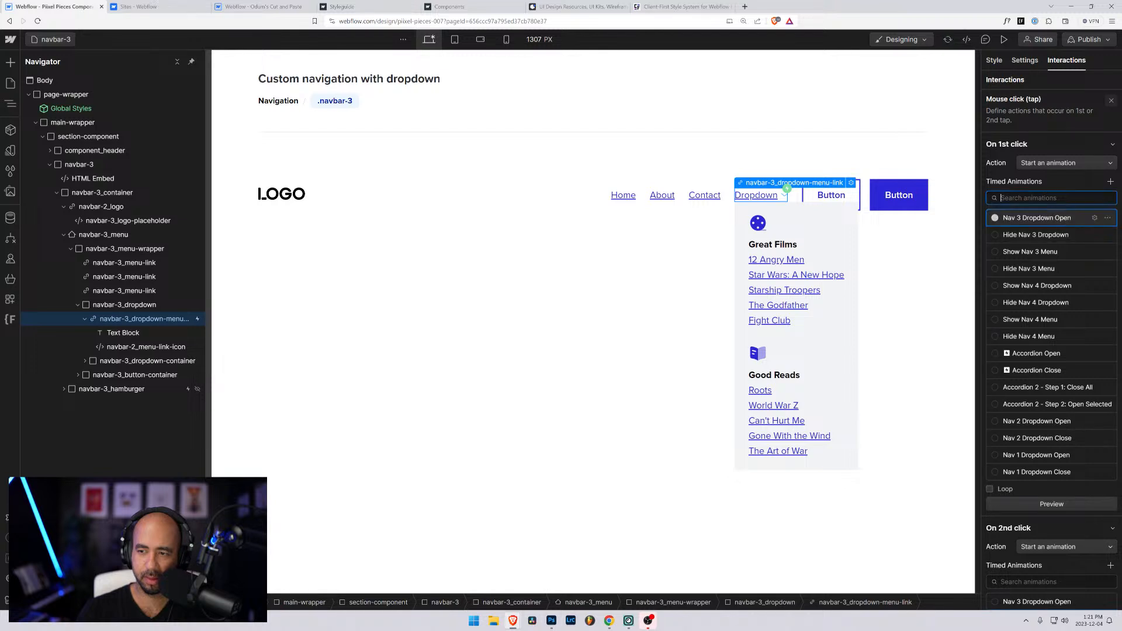
# Rename the second-click animation Hide Nav 3 Dropdown as Nav 3 Dropdown Close and briefly check its actions
pyautogui.scroll(-4, 1048, 468)
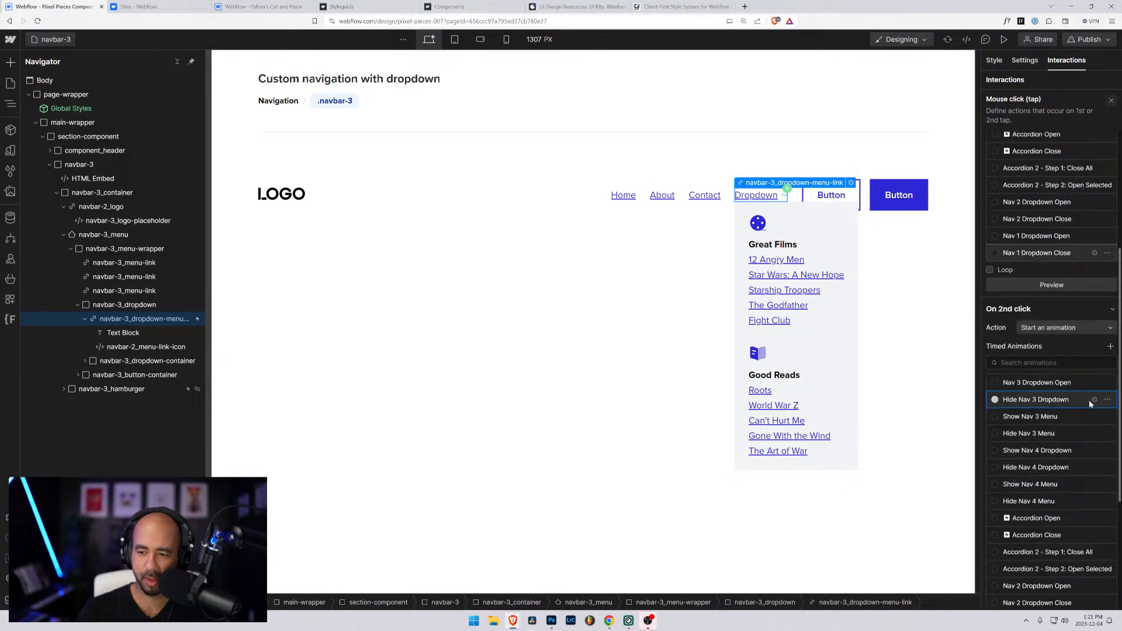
pyautogui.click(1108, 402)
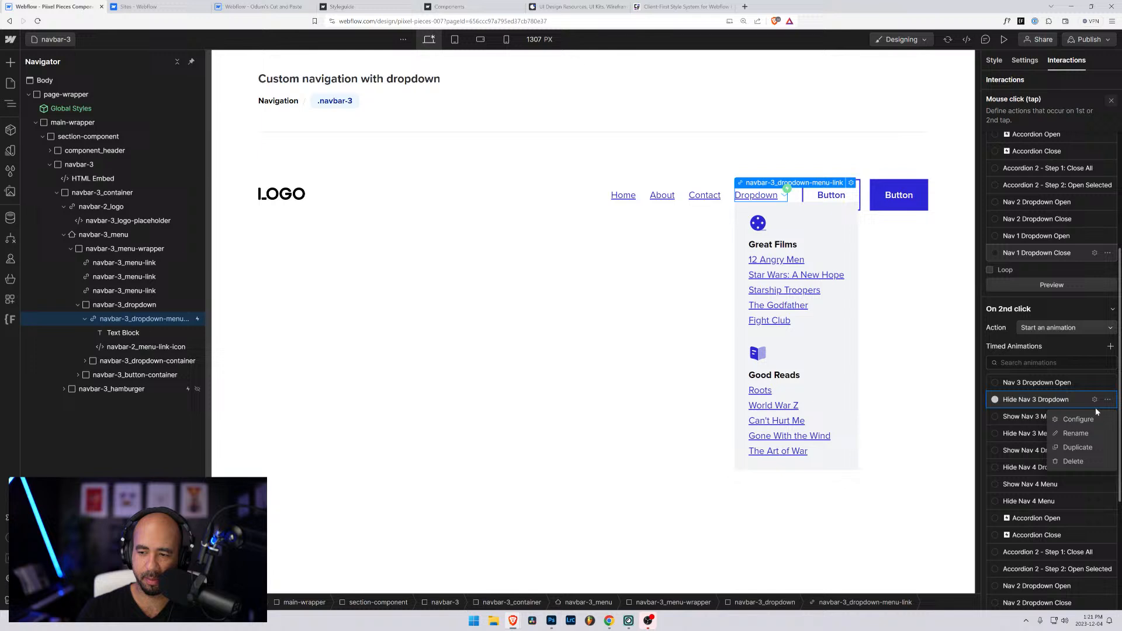
pyautogui.click(1072, 430)
pyautogui.click(1010, 400)
pyautogui.doubleClick(997, 400)
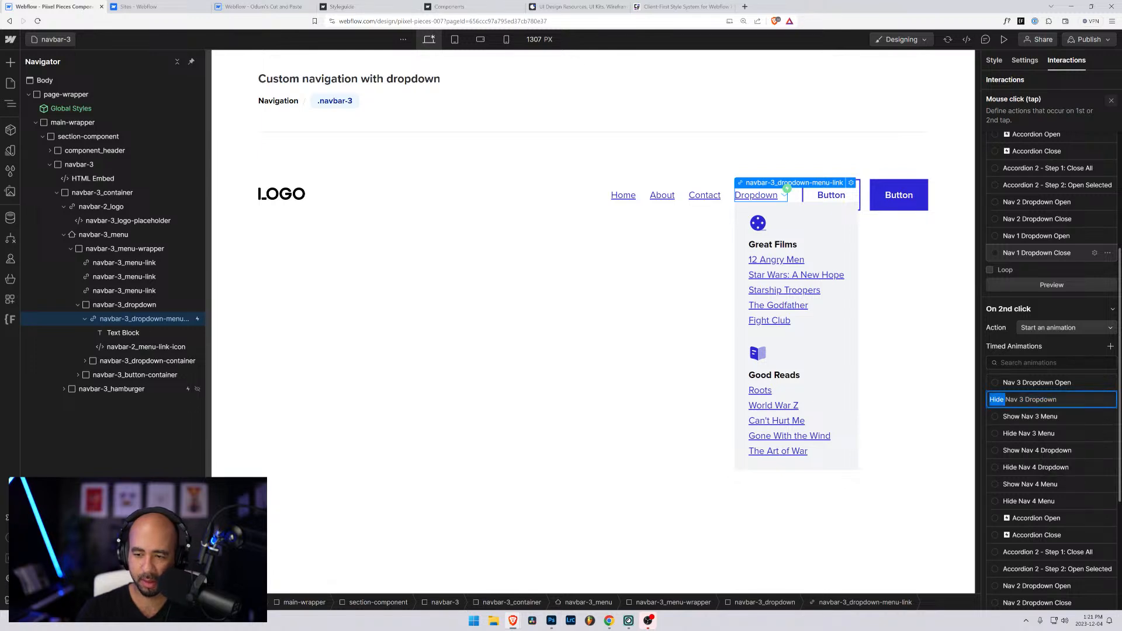
pyautogui.press('BackSpace')
pyautogui.write('Close')
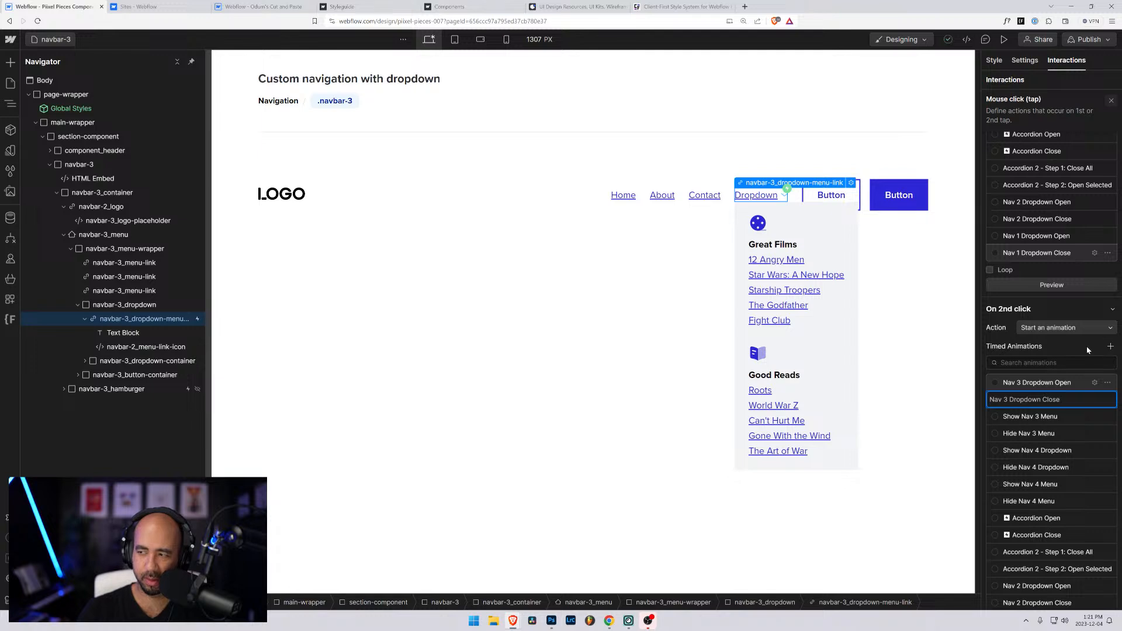
pyautogui.press('Return')
pyautogui.click(1043, 402)
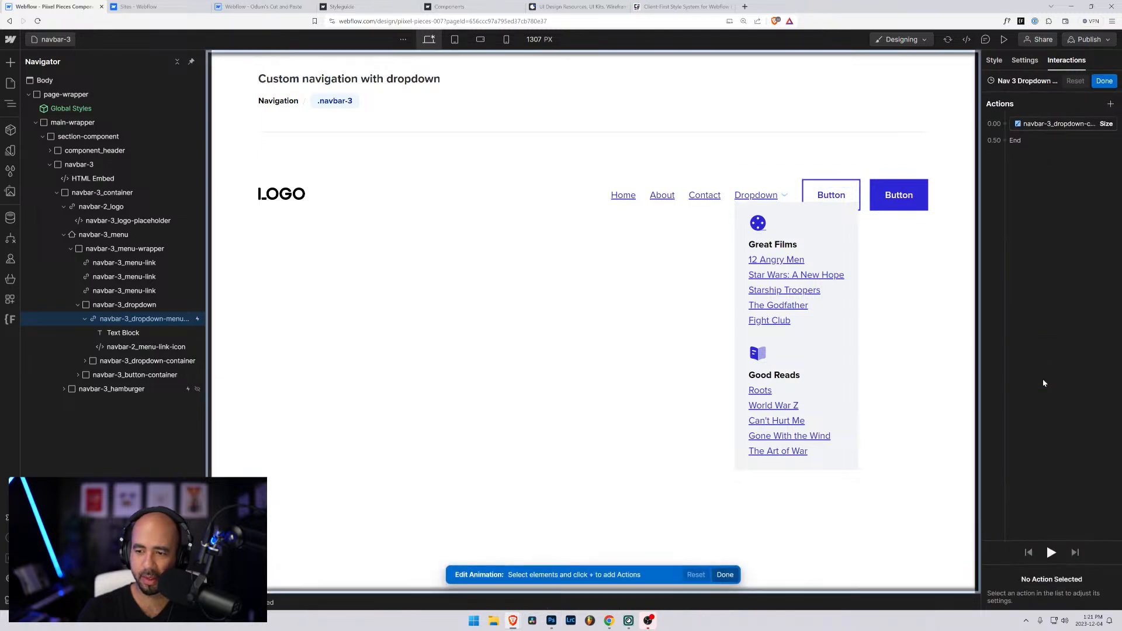
pyautogui.click(1113, 81)
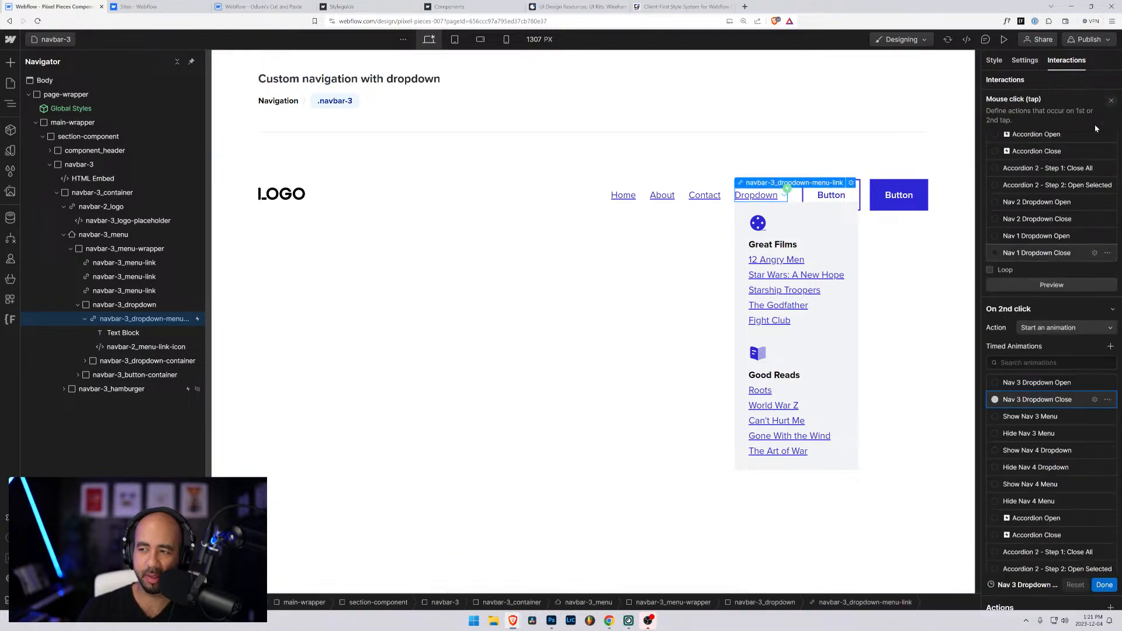
pyautogui.scroll(3, 1046, 393)
pyautogui.scroll(2, 1032, 391)
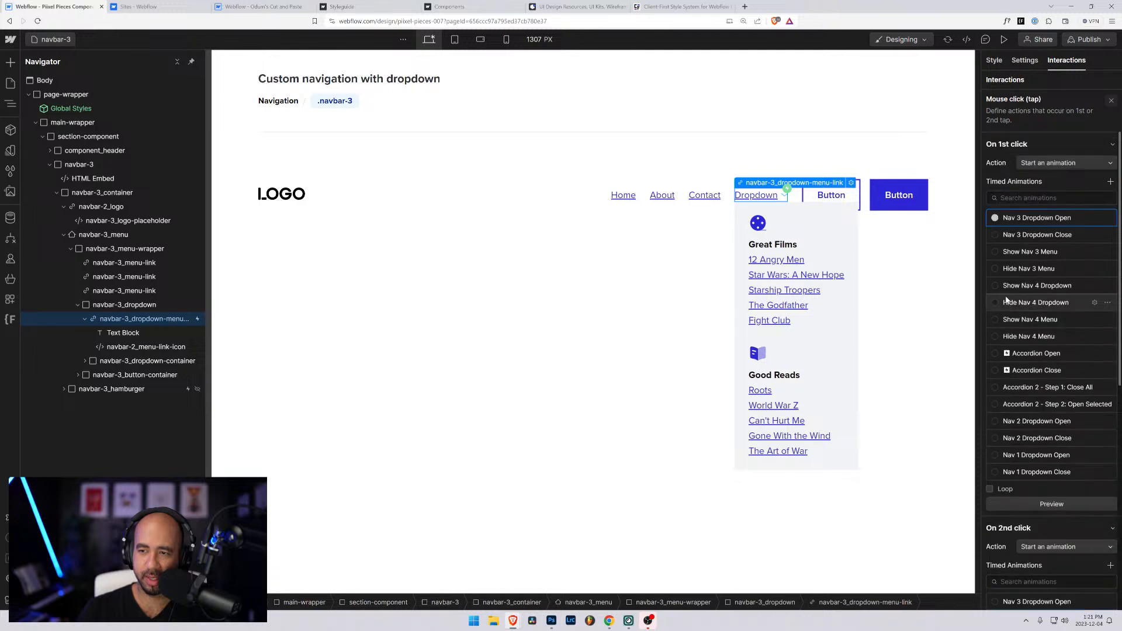
pyautogui.click(1096, 218)
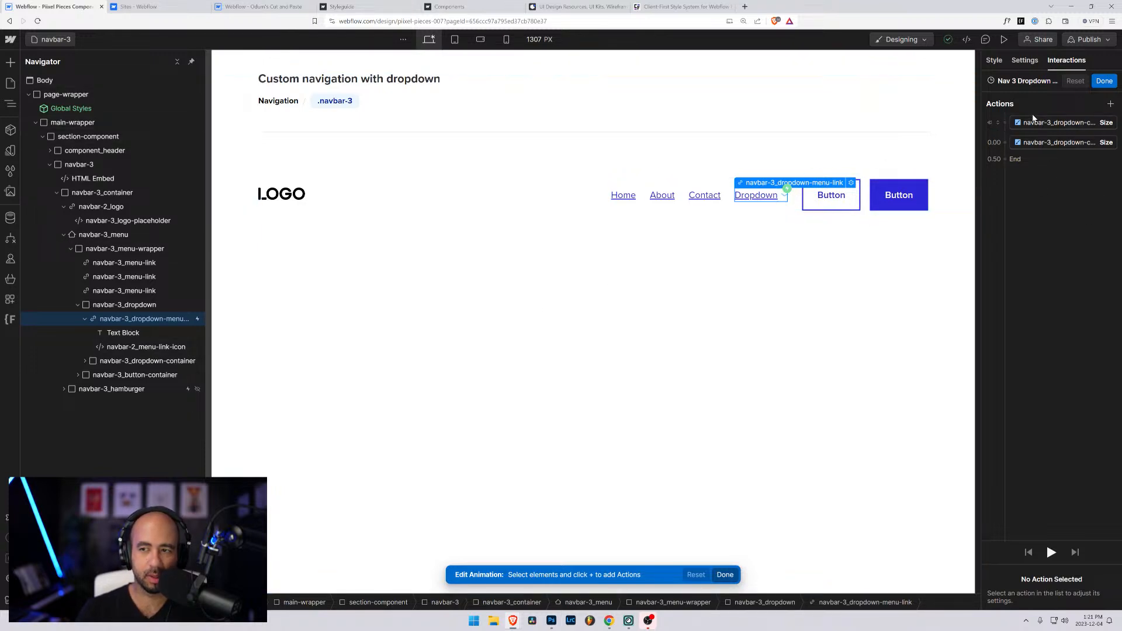
pyautogui.click(123, 348)
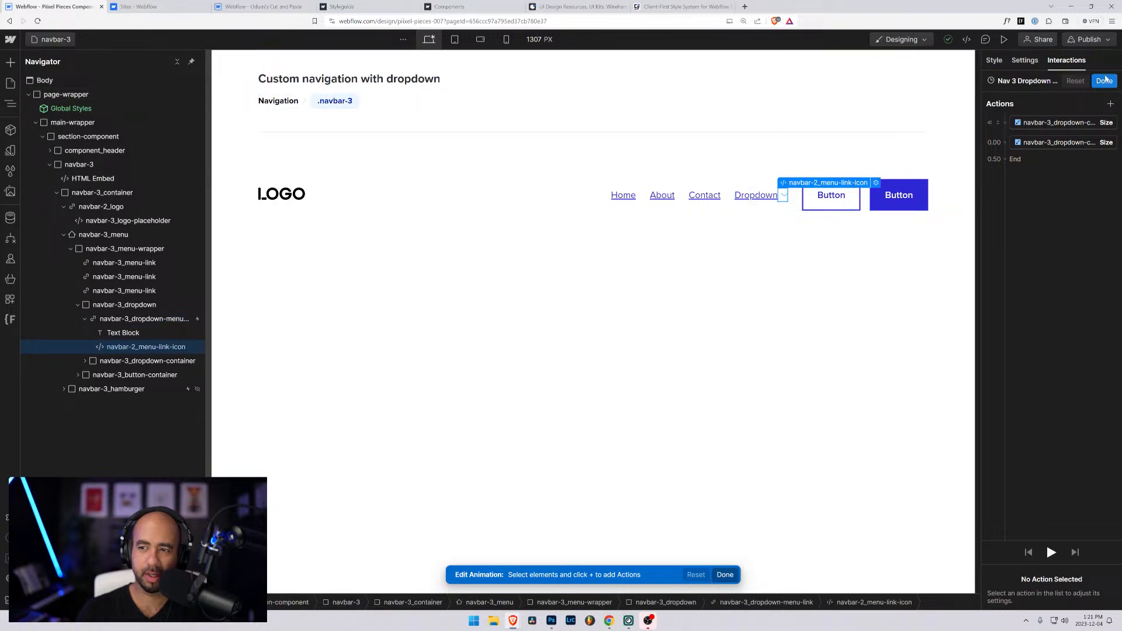
pyautogui.click(1104, 80)
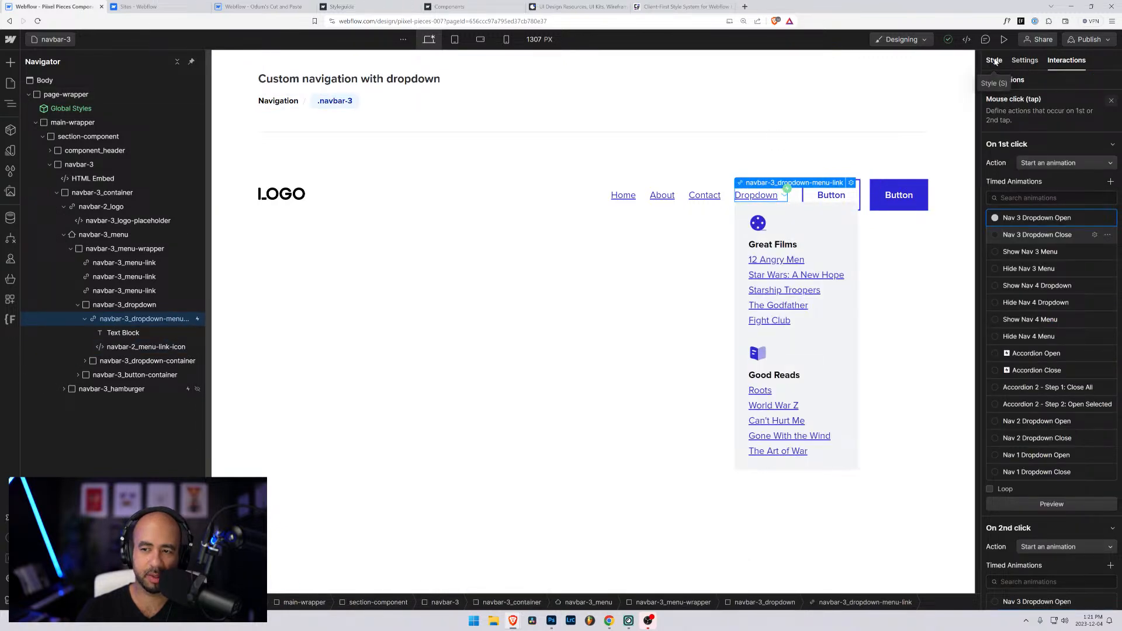
# Replace the dropdown icon's navbar-2_menu-link-icon class with a new class named navbar-3_menu-link-icon
pyautogui.click(994, 60)
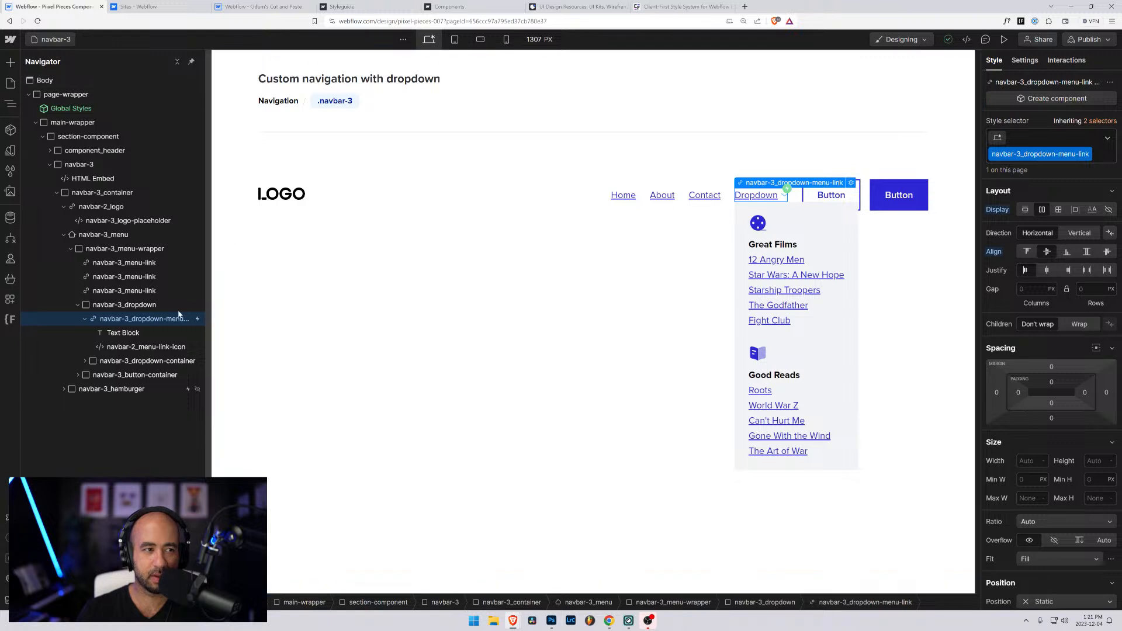
pyautogui.click(123, 348)
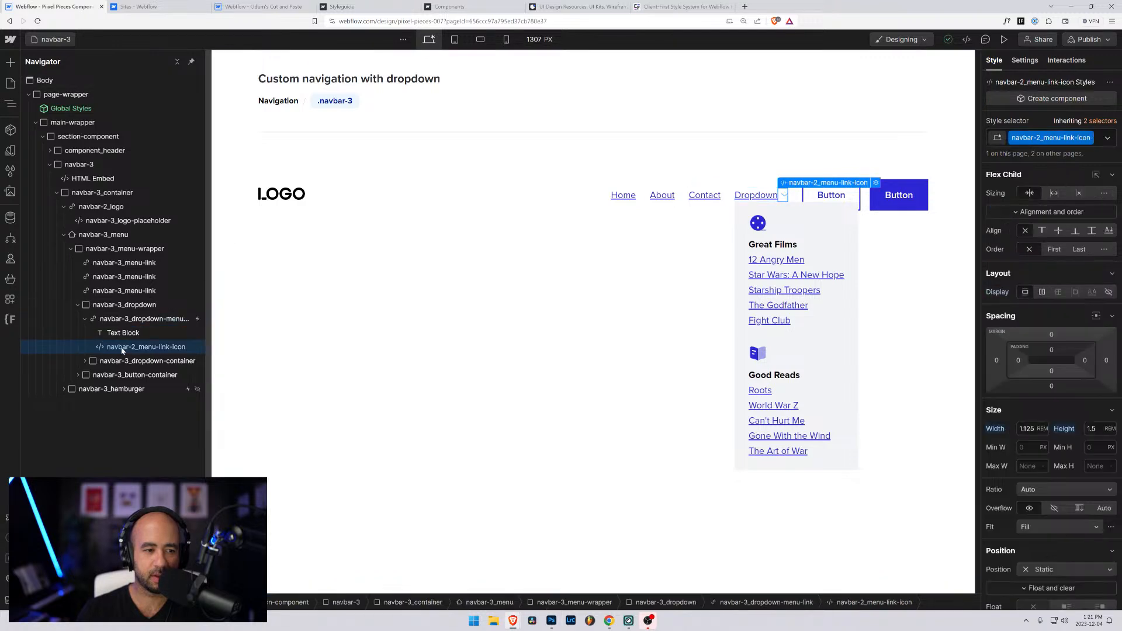
pyautogui.doubleClick(1051, 137)
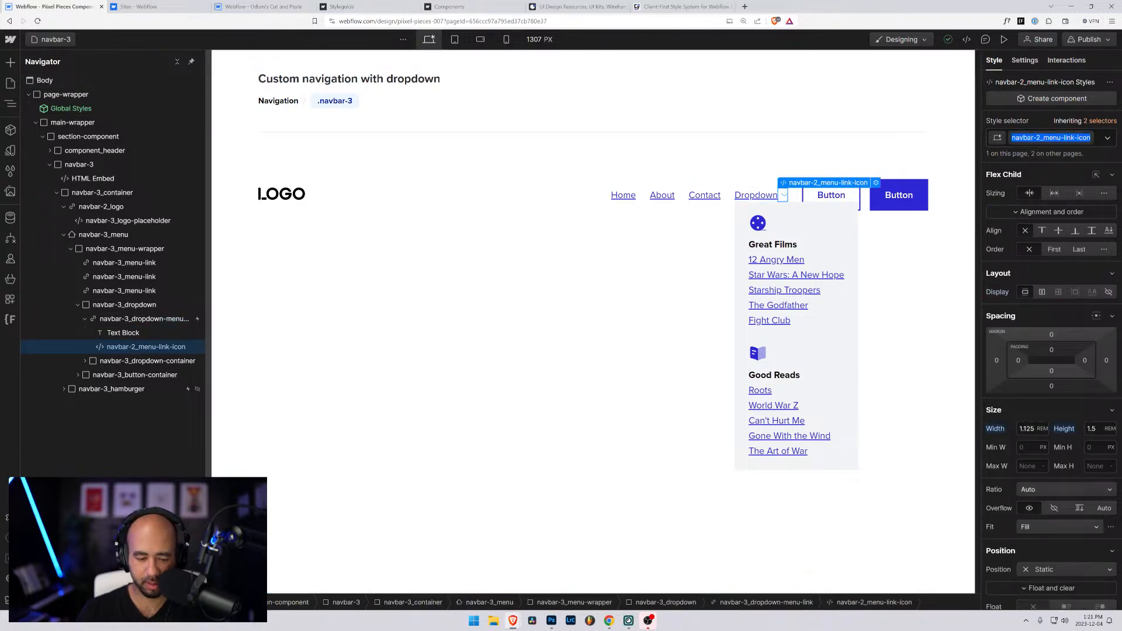
pyautogui.click(1097, 142)
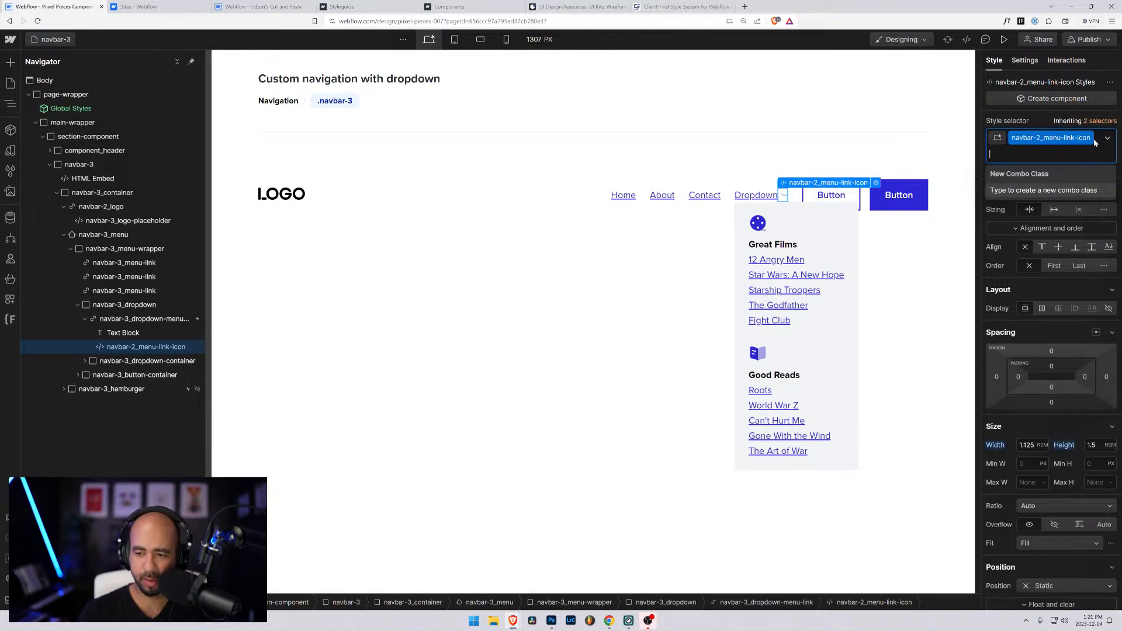
pyautogui.press('BackSpace')
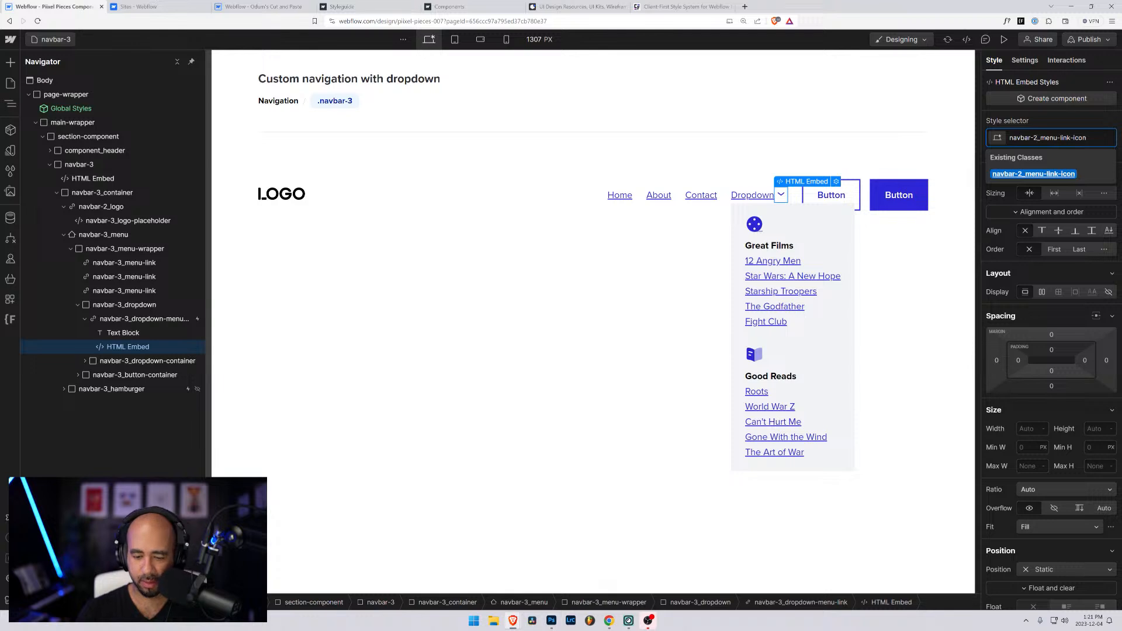
pyautogui.press('BackSpace')
pyautogui.write('3')
pyautogui.press('Return')
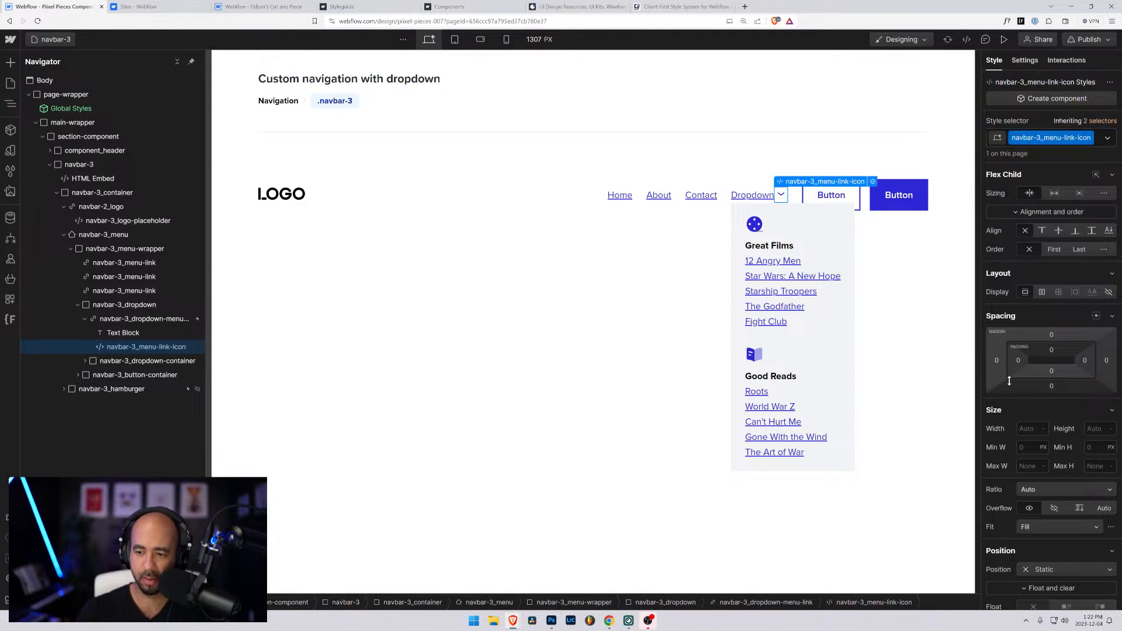
# Set the size of navbar-3_menu-link-icon to 1.125 rem wide and 1.5 rem high
pyautogui.click(1018, 423)
pyautogui.write('1.125r')
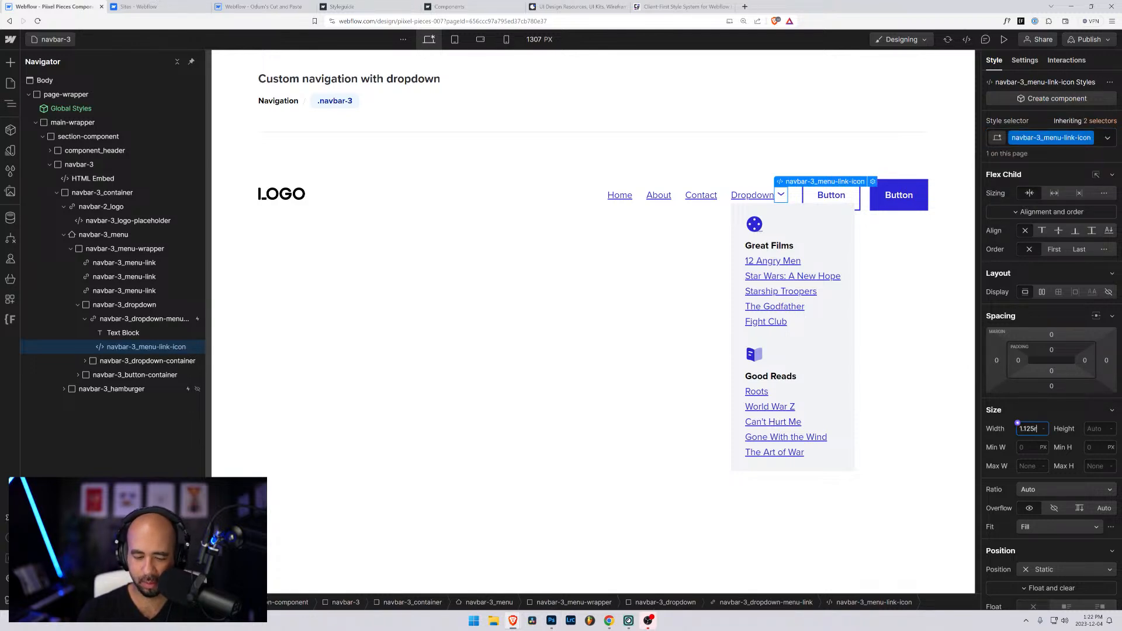
pyautogui.write('em')
pyautogui.press('Return')
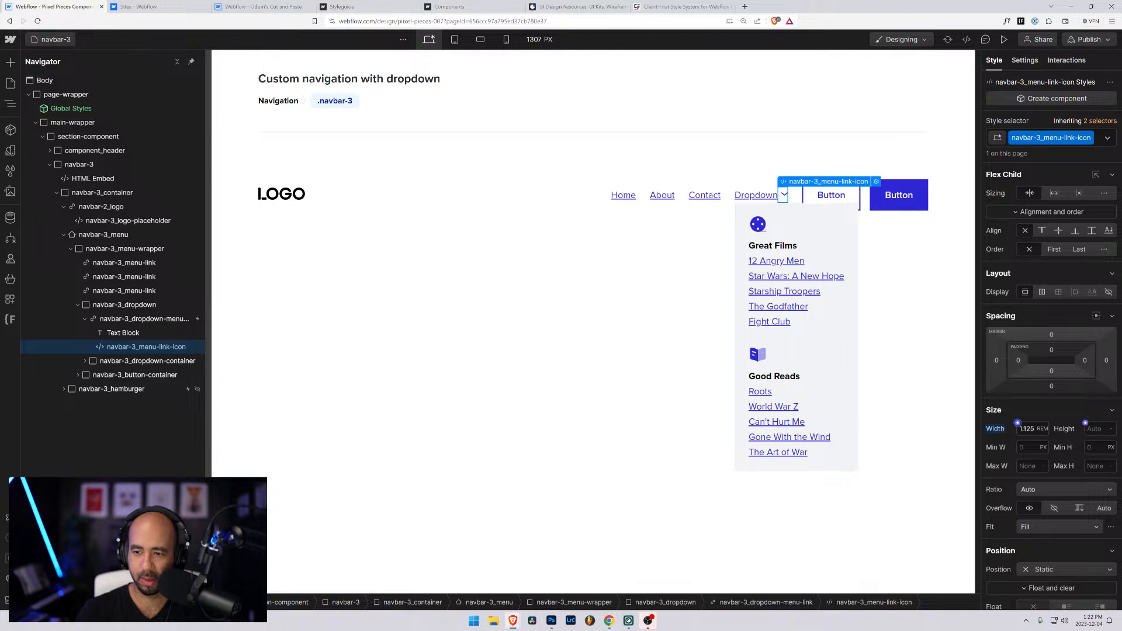
pyautogui.click(1106, 429)
pyautogui.click(1094, 433)
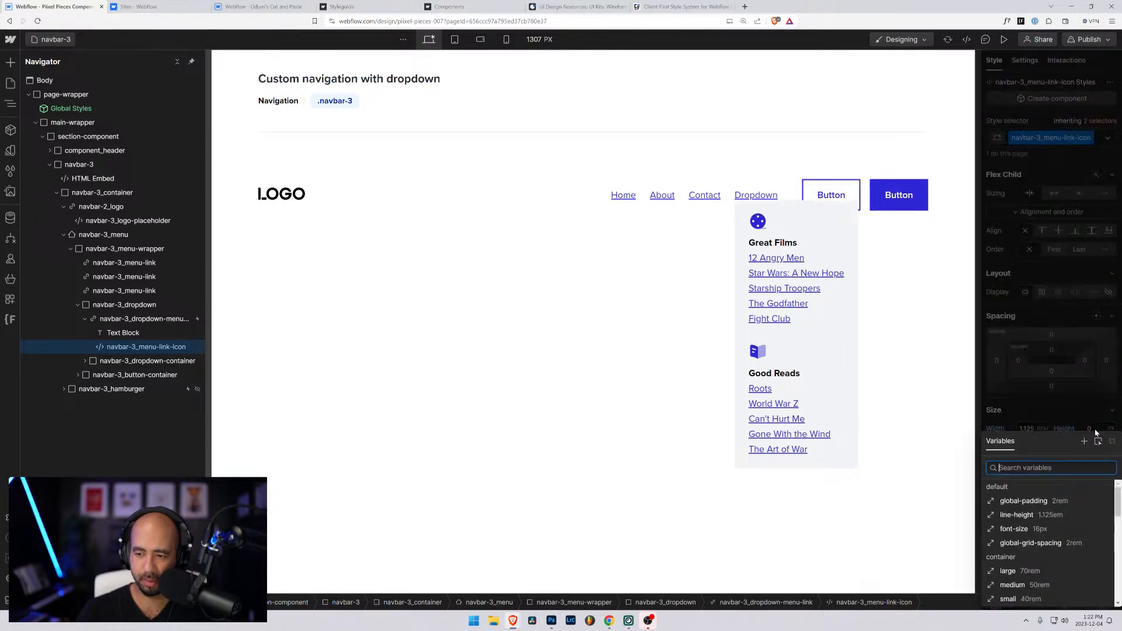
pyautogui.press('Escape')
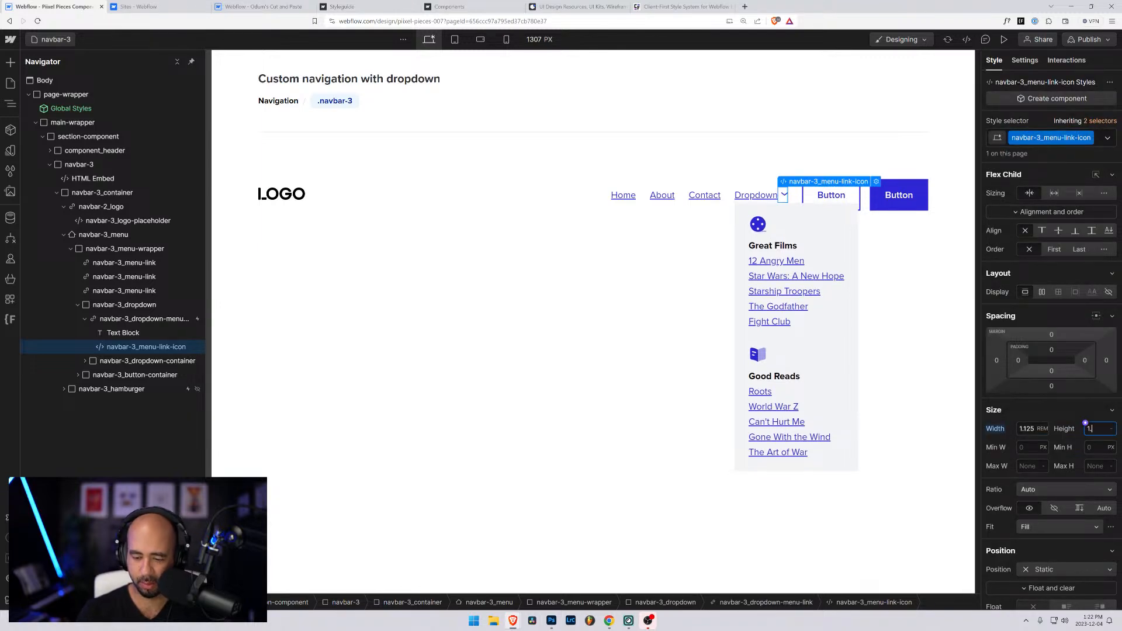
pyautogui.press('Return')
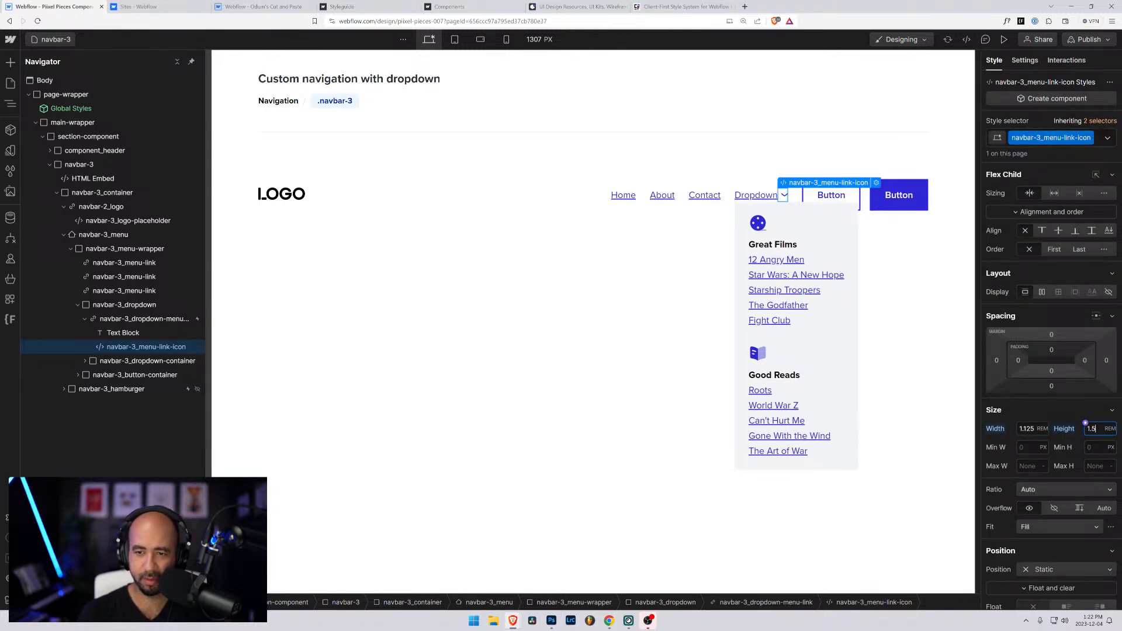
# In the icon's embedded SVG code, indent the path line, set the svg width and height to auto, and save the code
pyautogui.click(877, 183)
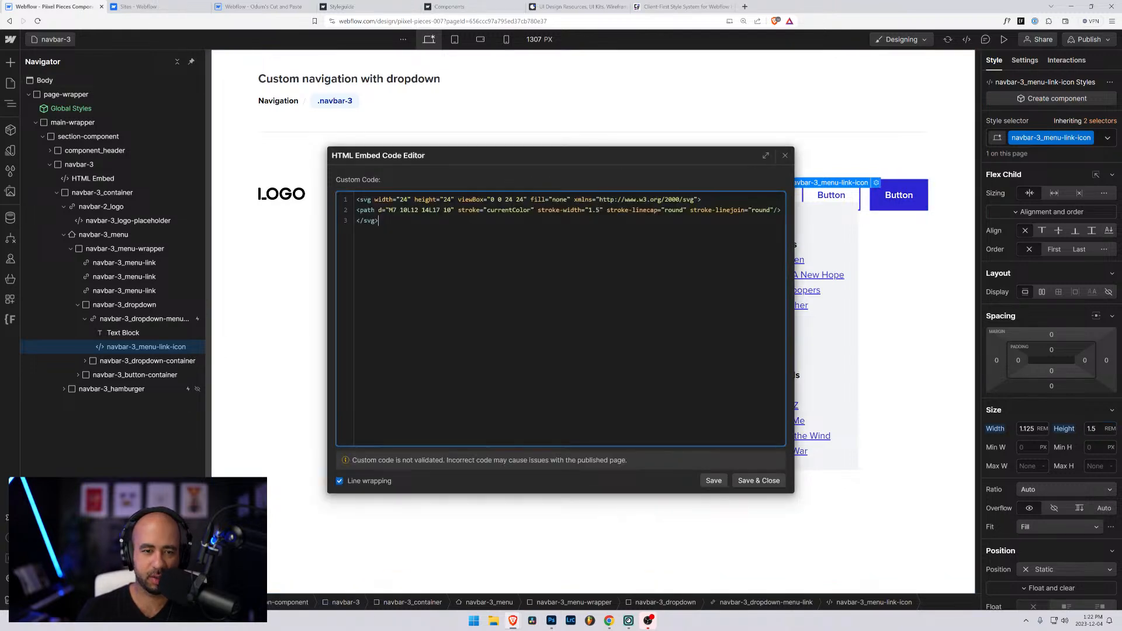
pyautogui.click(356, 211)
pyautogui.press('Tab')
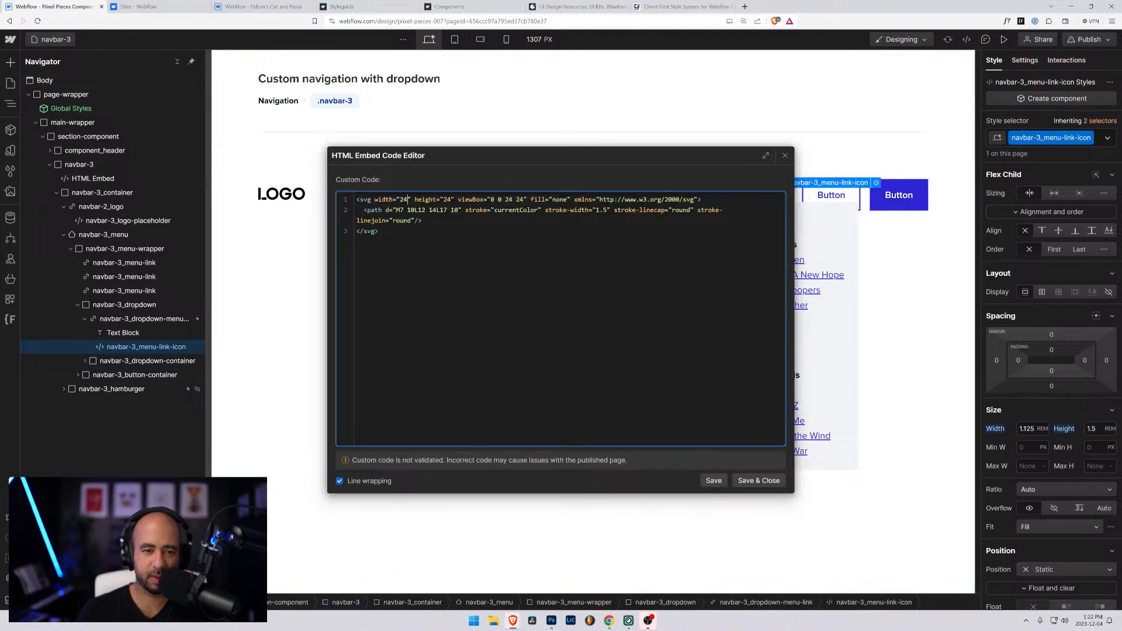
pyautogui.doubleClick(403, 199)
pyautogui.write('auto')
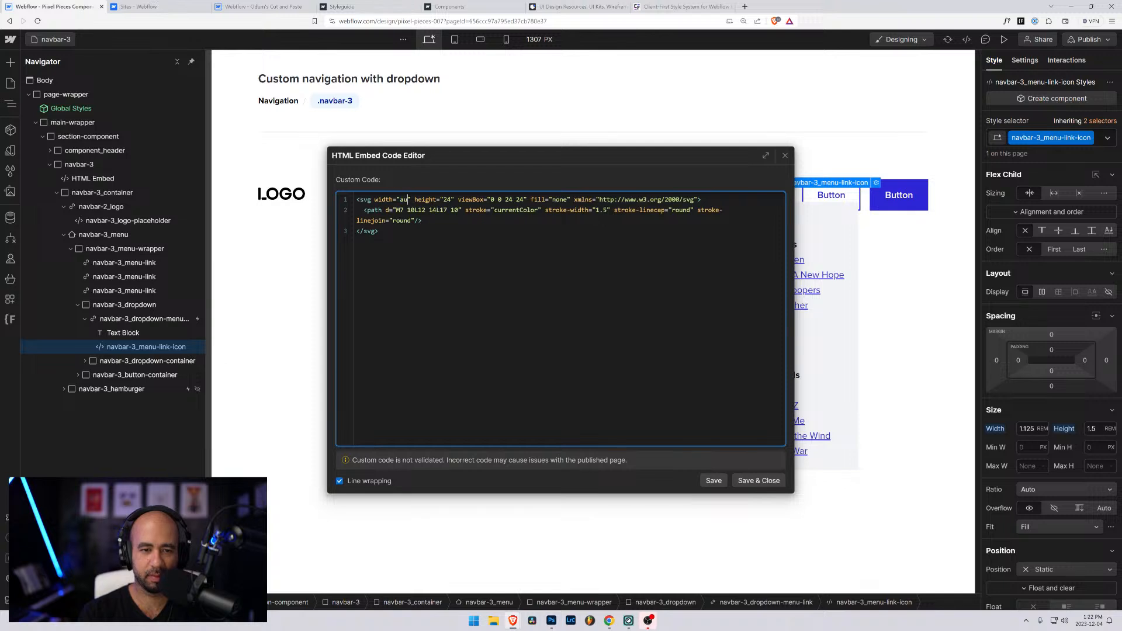
pyautogui.doubleClick(454, 199)
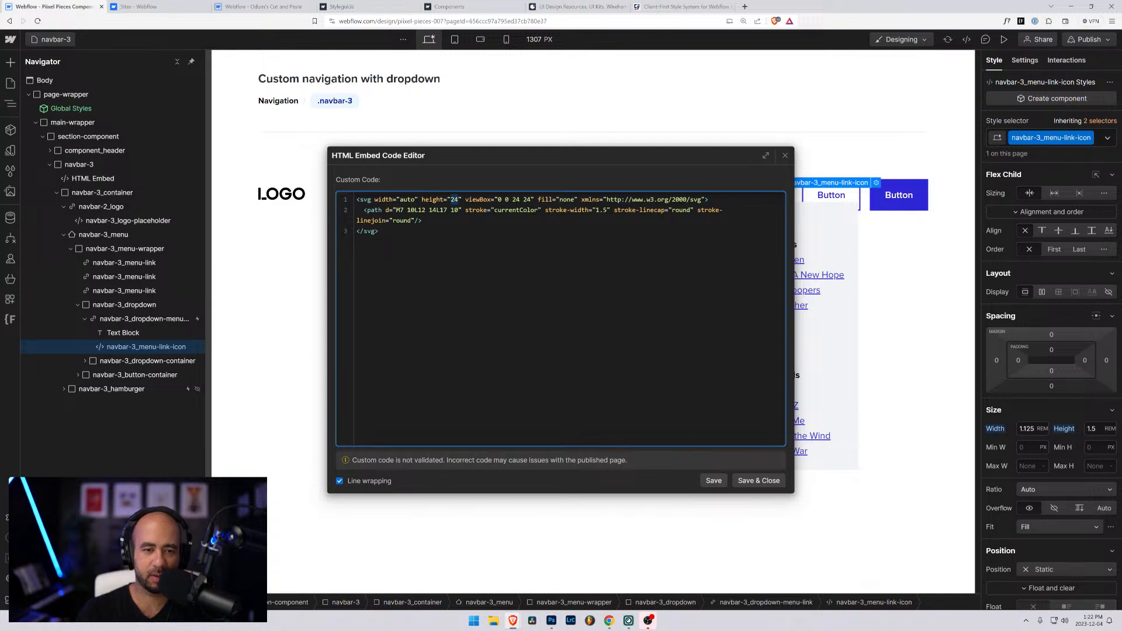
pyautogui.write('auto')
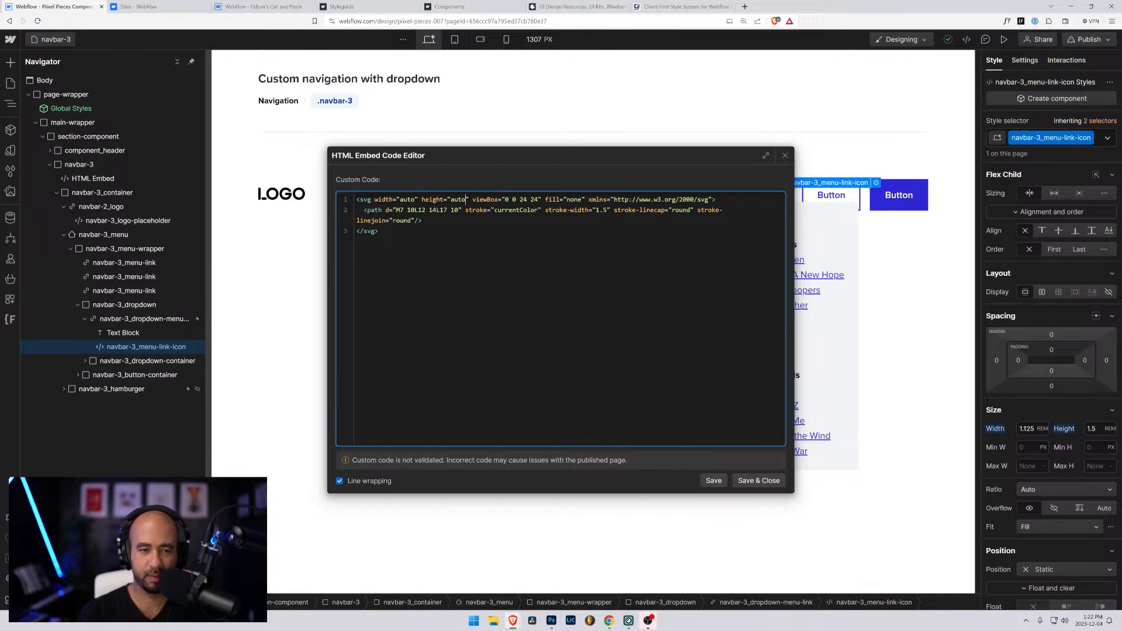
pyautogui.click(758, 481)
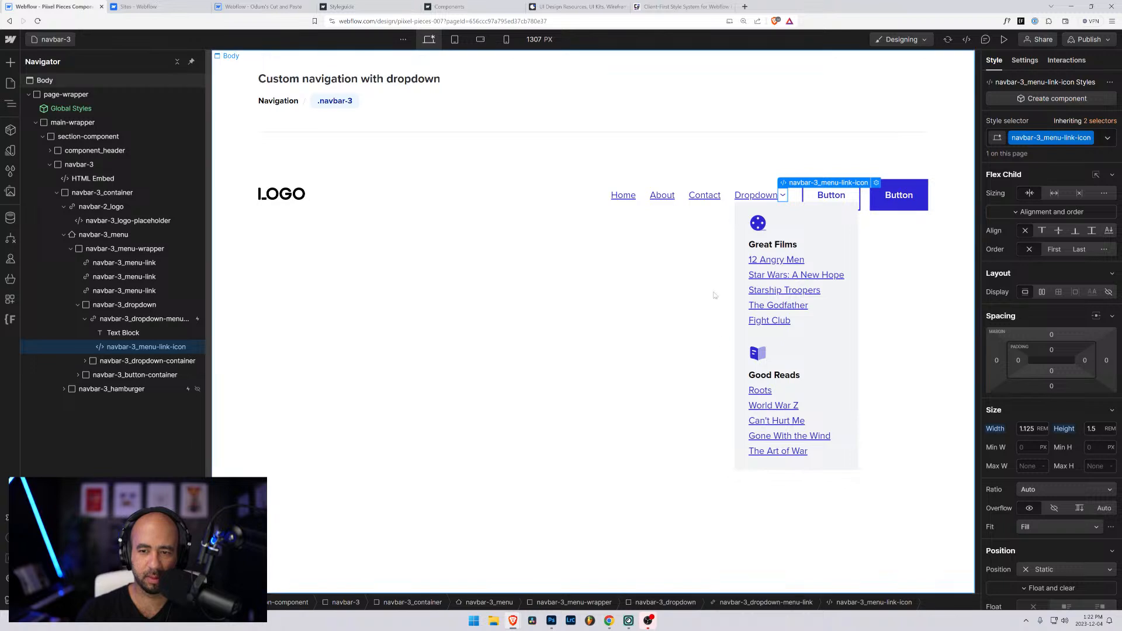
# Set the text colour of navbar-3_menu-link-icon to the primary-light variable
pyautogui.scroll(-2, 1016, 475)
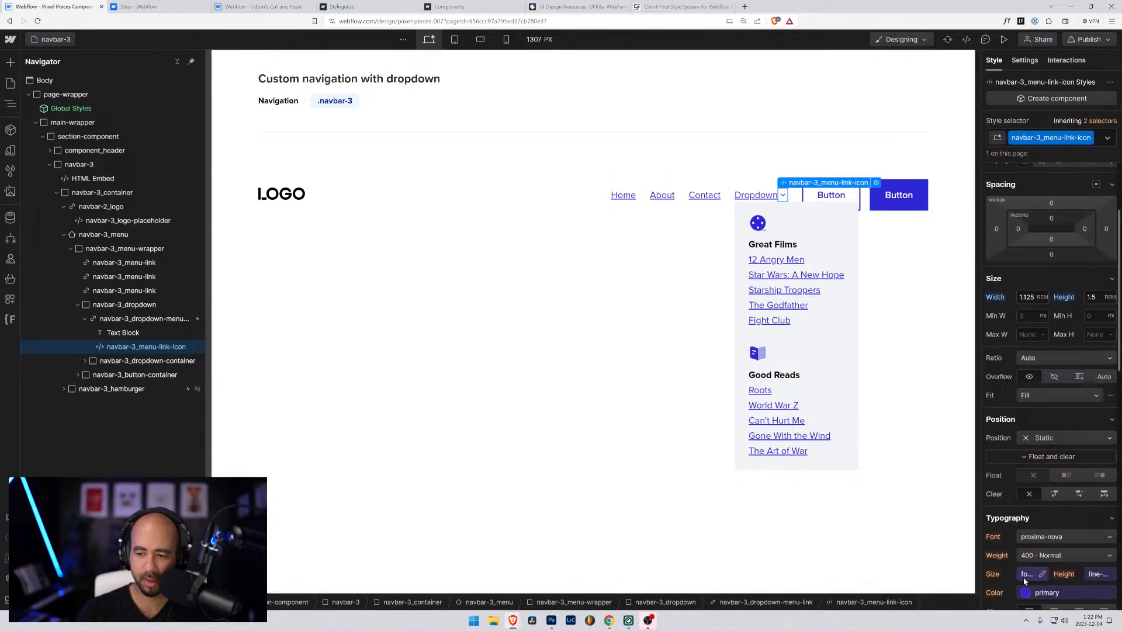
pyautogui.click(1027, 594)
pyautogui.click(1028, 531)
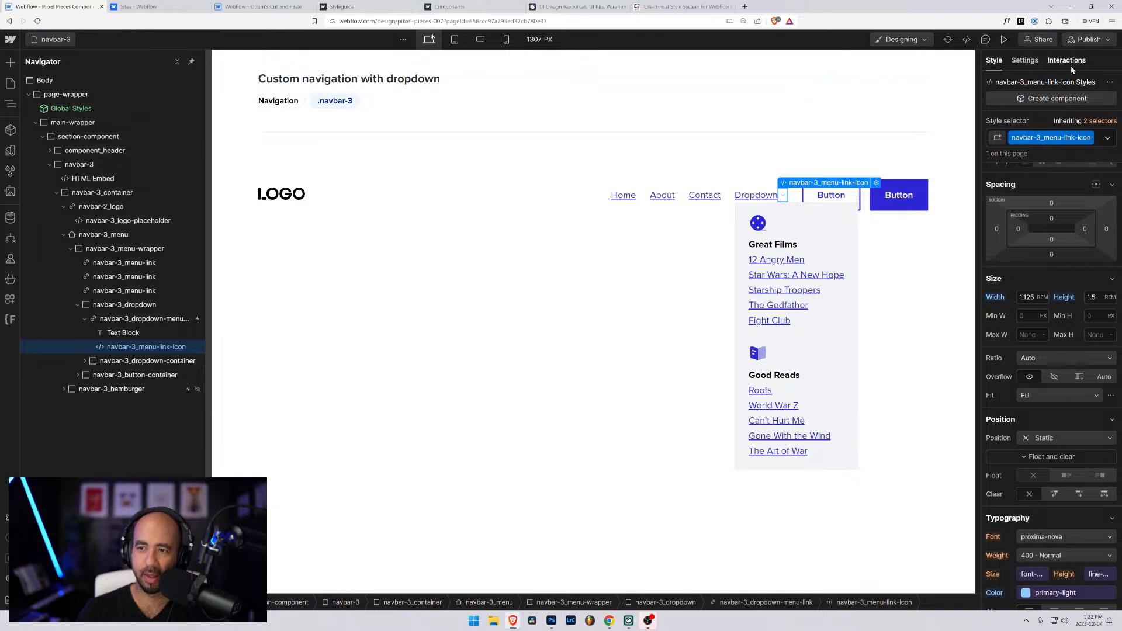
# In the Nav 3 Dropdown Open animation, add a Rotate action for navbar-3_menu-link-icon with 0° Z rotation as its initial state
pyautogui.click(135, 320)
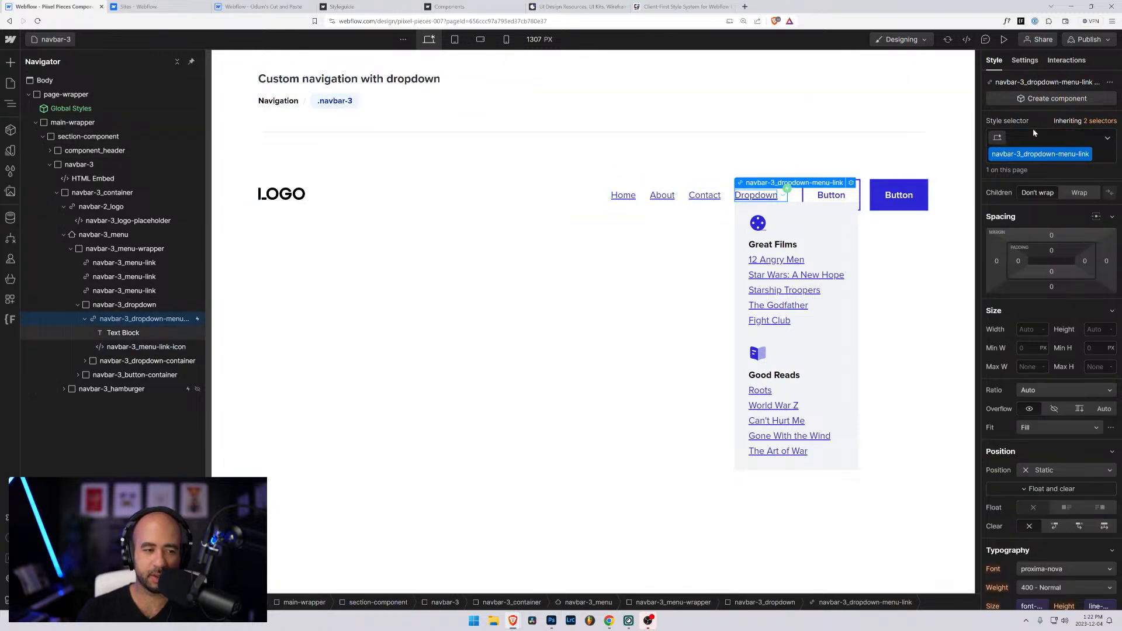
pyautogui.click(1066, 61)
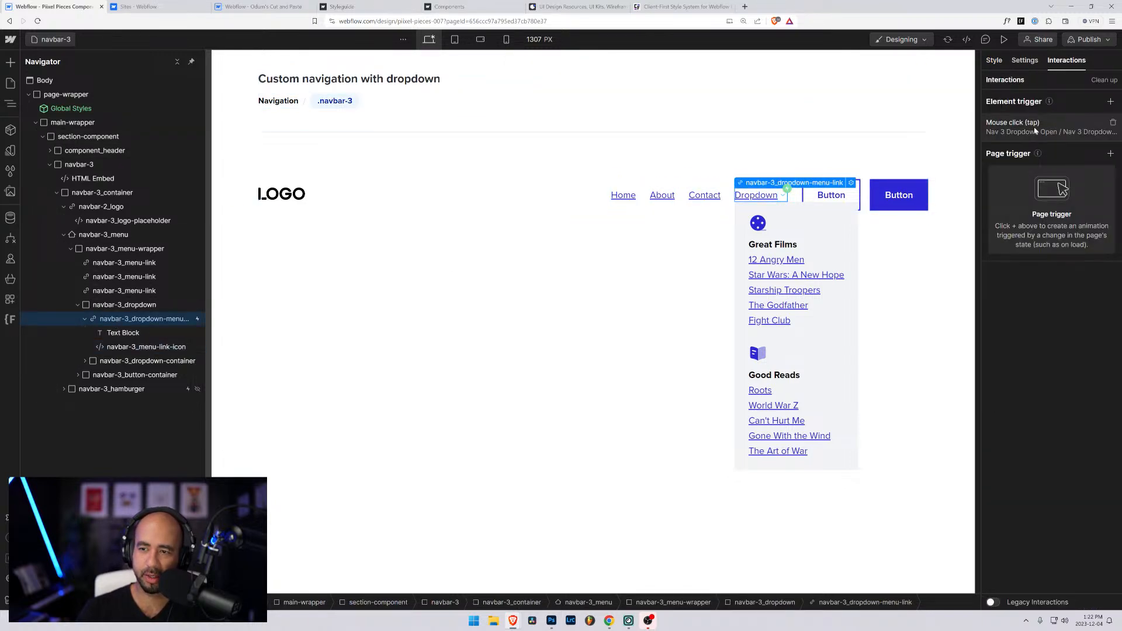
pyautogui.scroll(-1, 1036, 133)
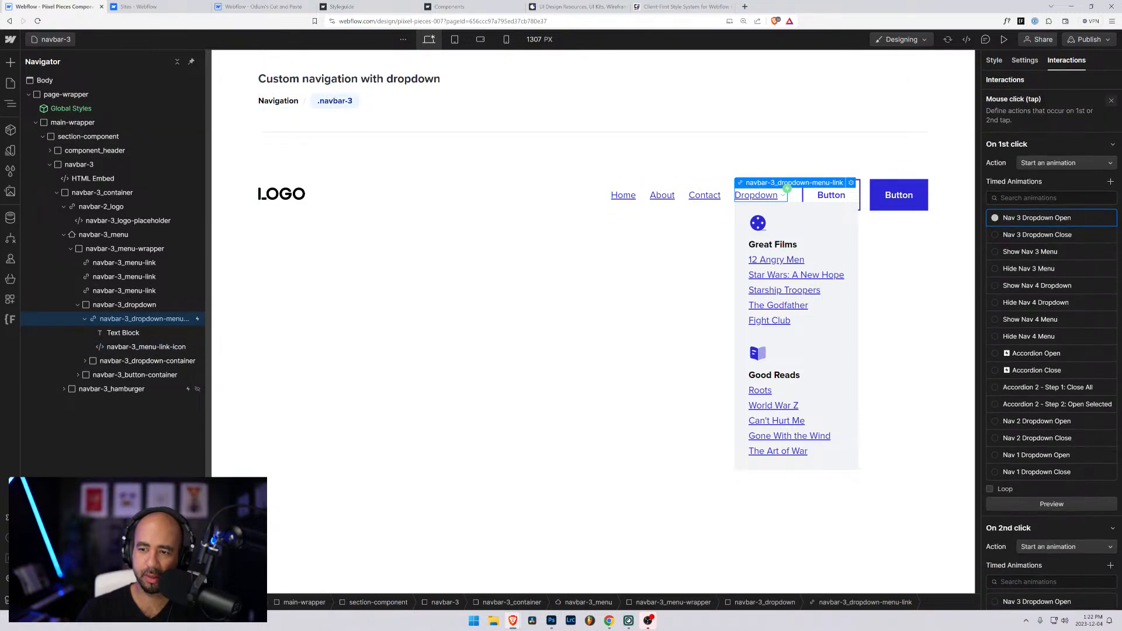
pyautogui.click(1095, 218)
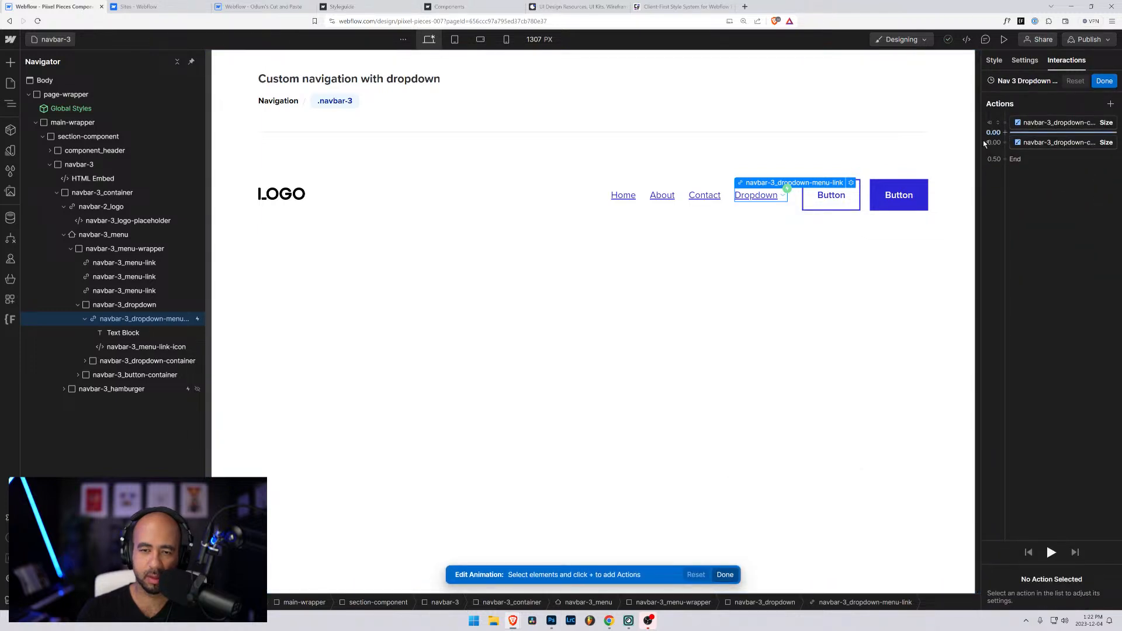
pyautogui.click(183, 346)
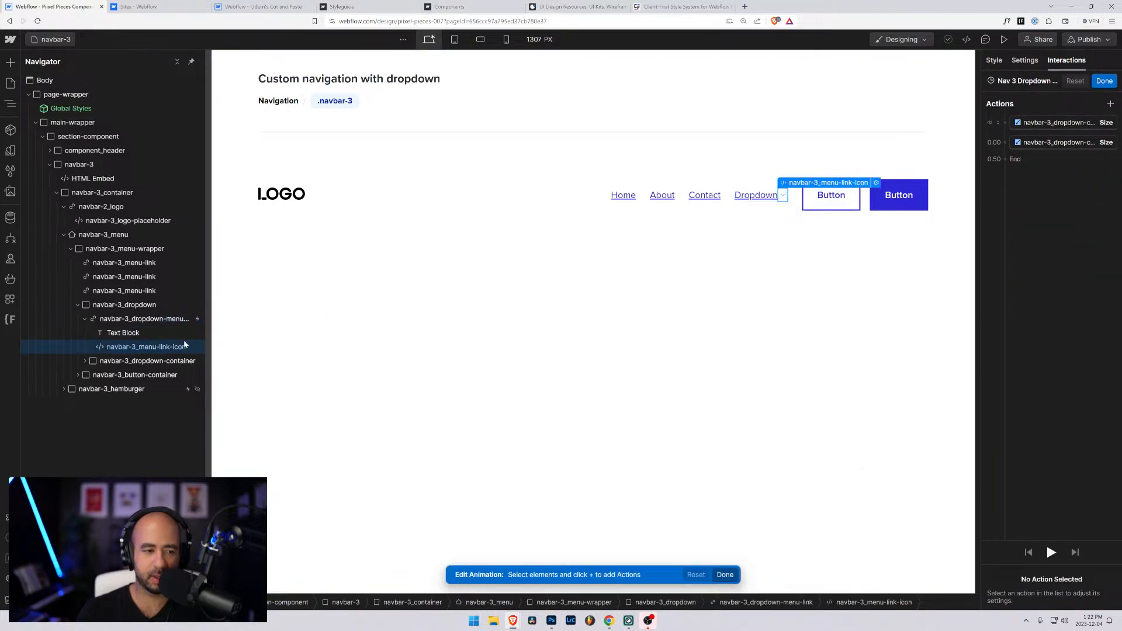
pyautogui.click(1006, 133)
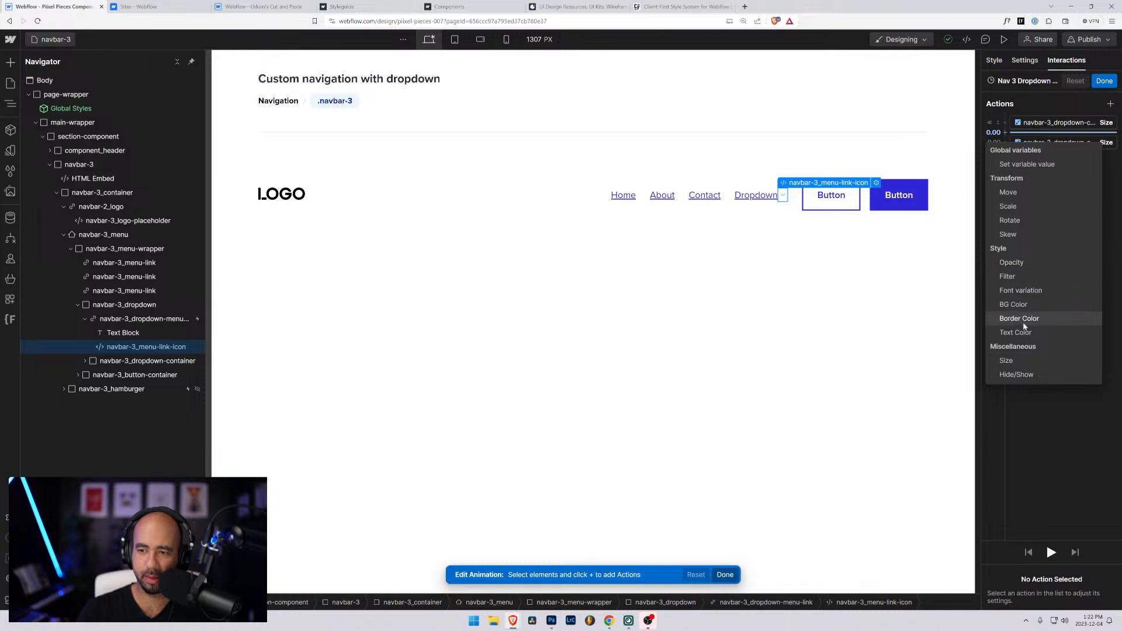
pyautogui.click(1011, 220)
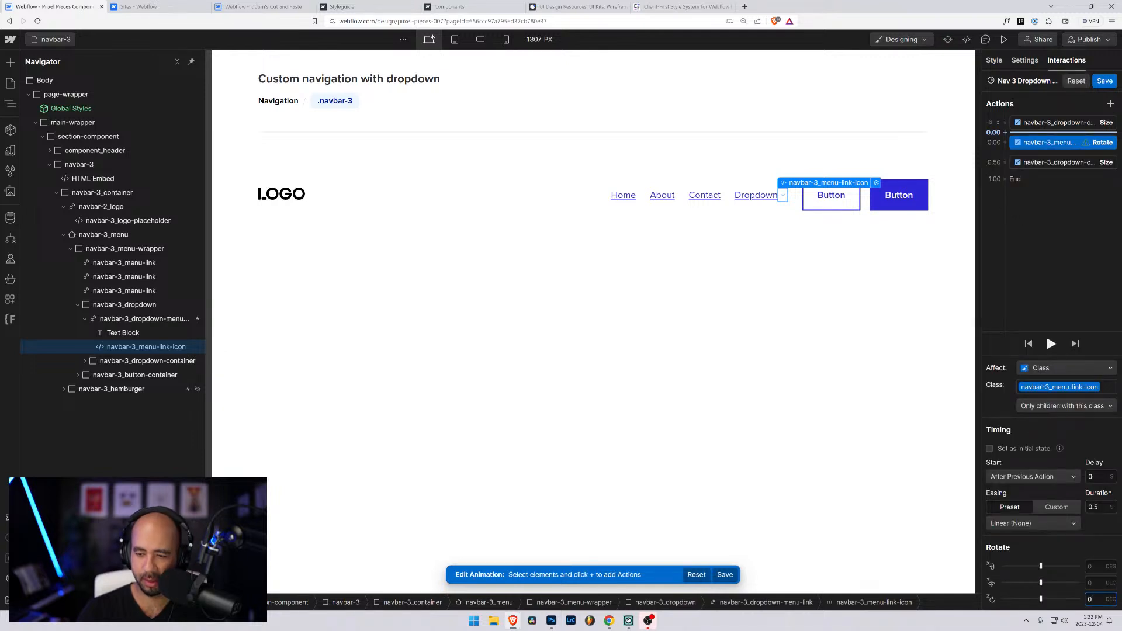
pyautogui.click(990, 449)
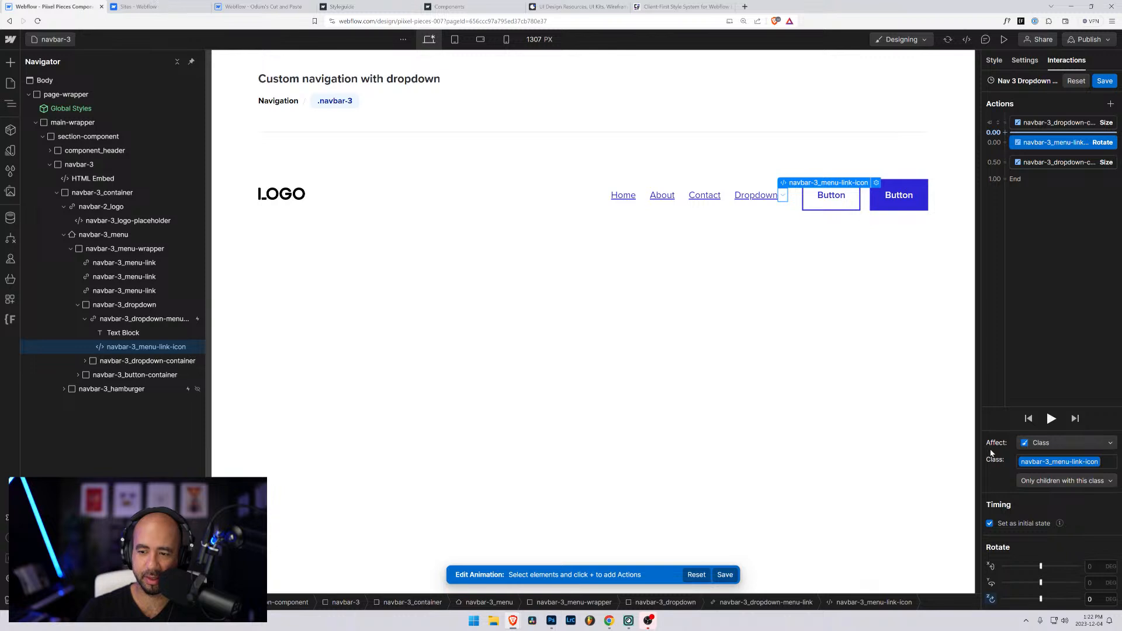
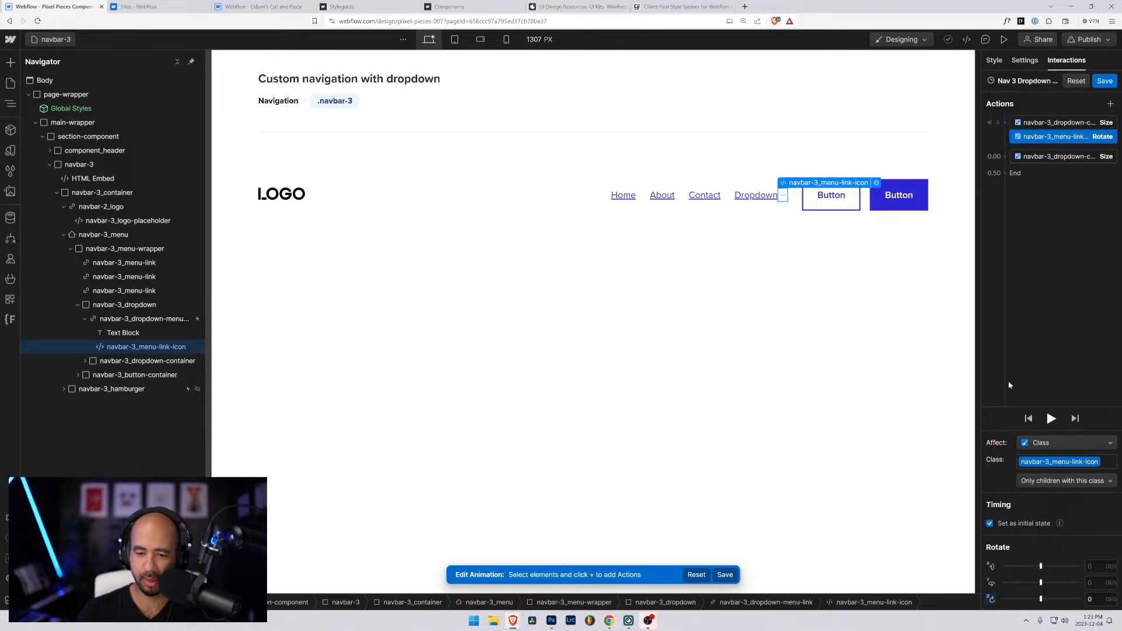
# Add a second Rotate action for navbar-3_menu-link-icon at the end of the animation, with 180° Z rotation
pyautogui.click(1005, 166)
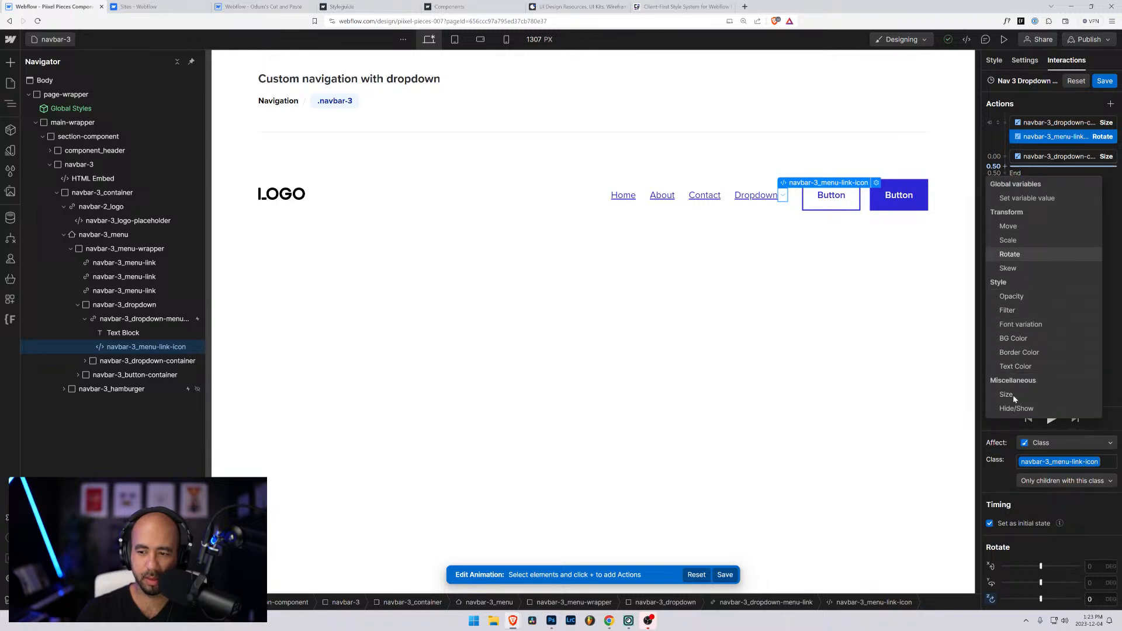
pyautogui.click(1093, 600)
pyautogui.write('1')
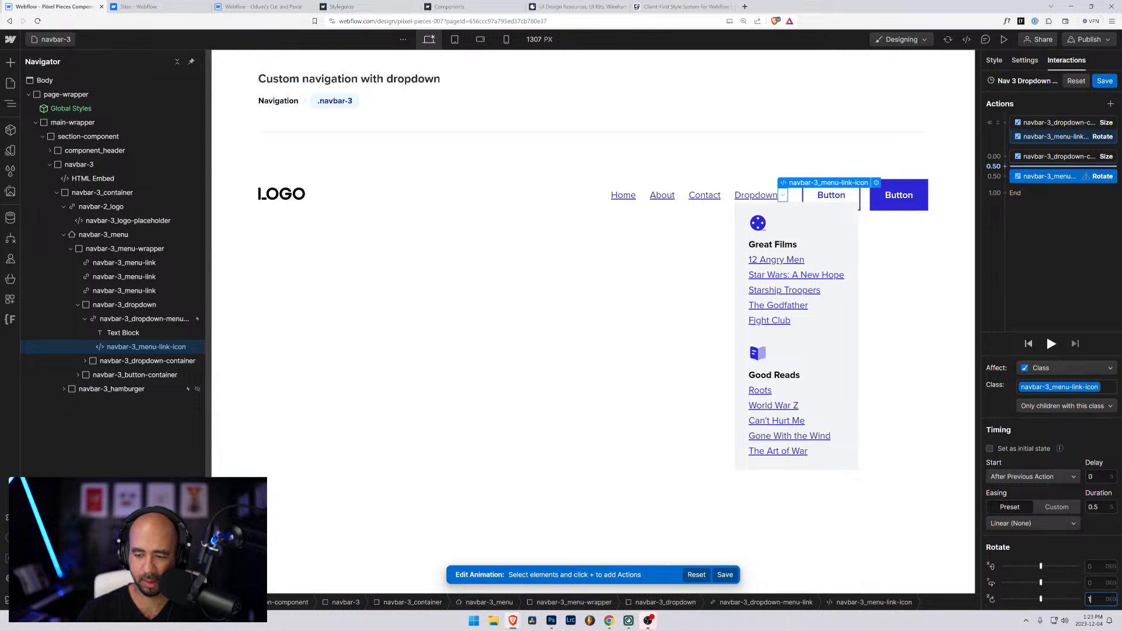
pyautogui.write('80')
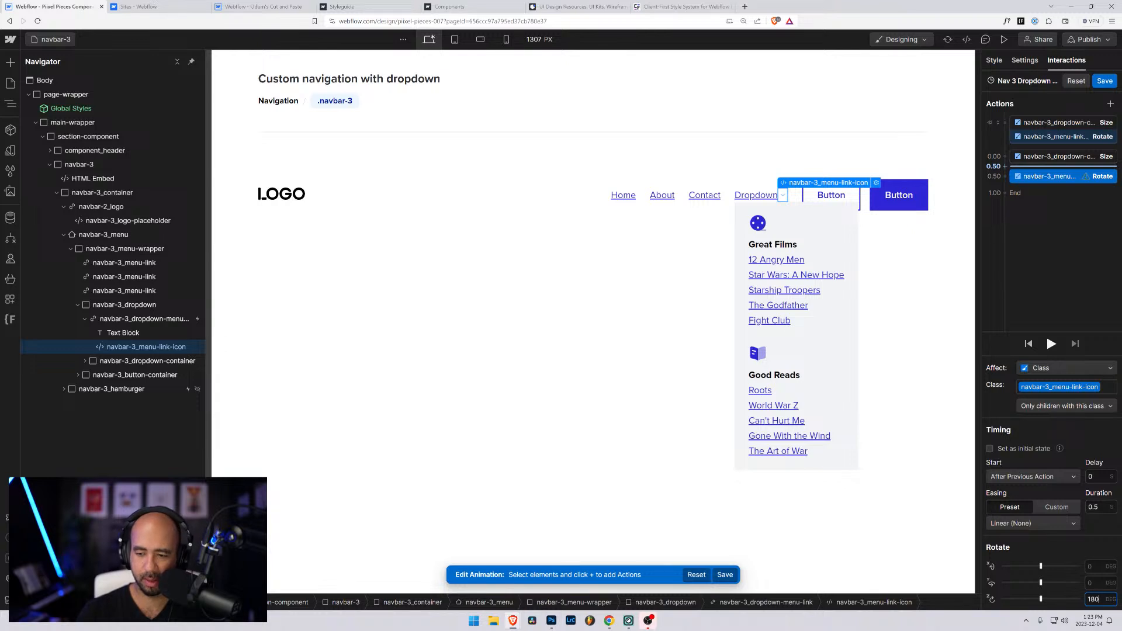
# Time the icon's 180° rotation to start with the previous action, lasting 0.3 s with In Out Quad easing
pyautogui.click(1062, 480)
pyautogui.click(1029, 490)
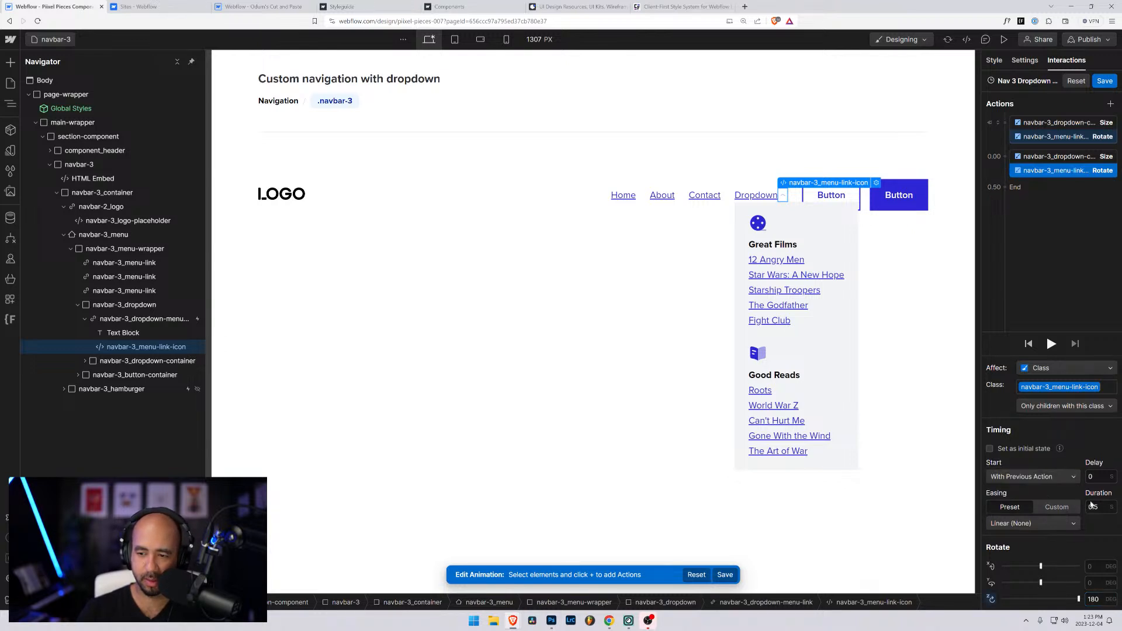
pyautogui.click(1095, 508)
pyautogui.write('0.3')
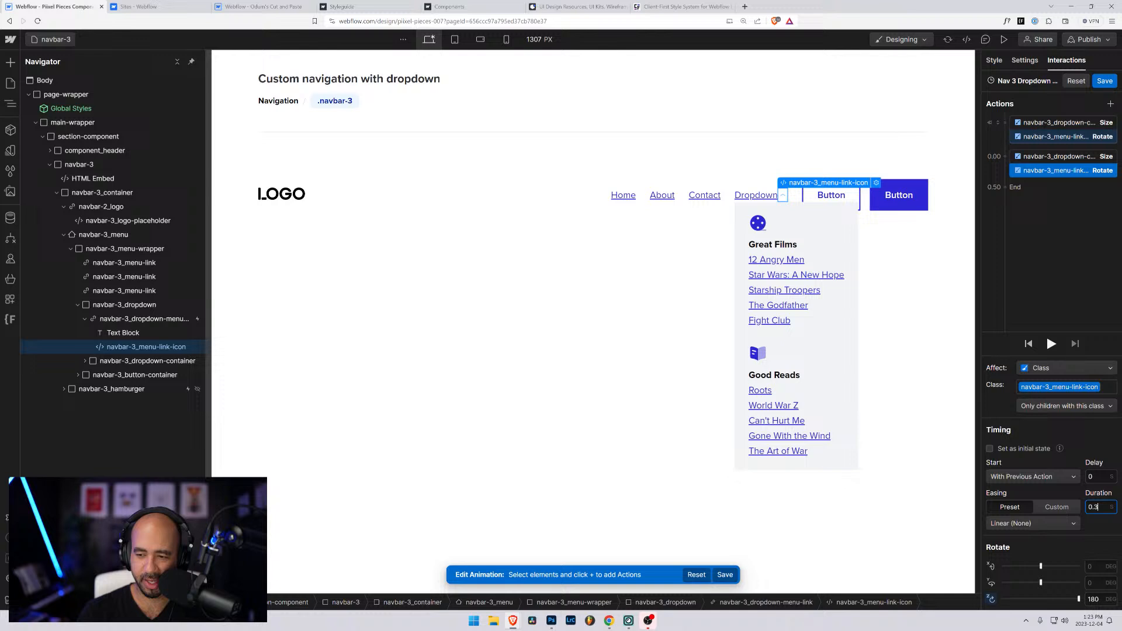
pyautogui.click(1032, 523)
pyautogui.click(1017, 451)
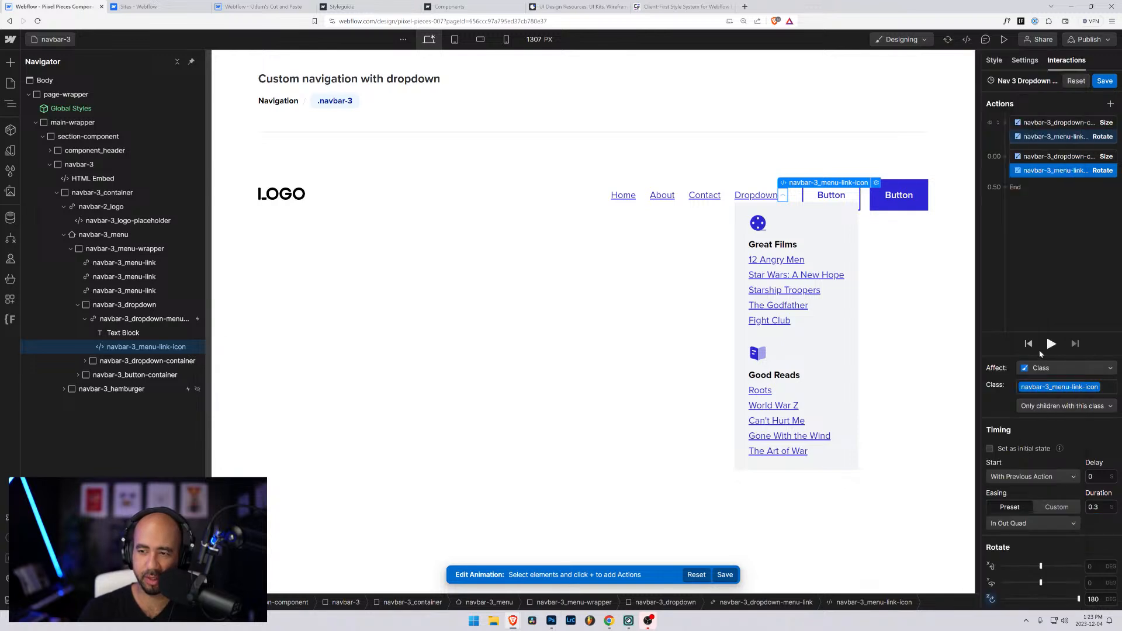
# Set the duration of the dropdown container's opening Size action to 0.3 s and save the Nav 3 Dropdown Open animation
pyautogui.click(1054, 156)
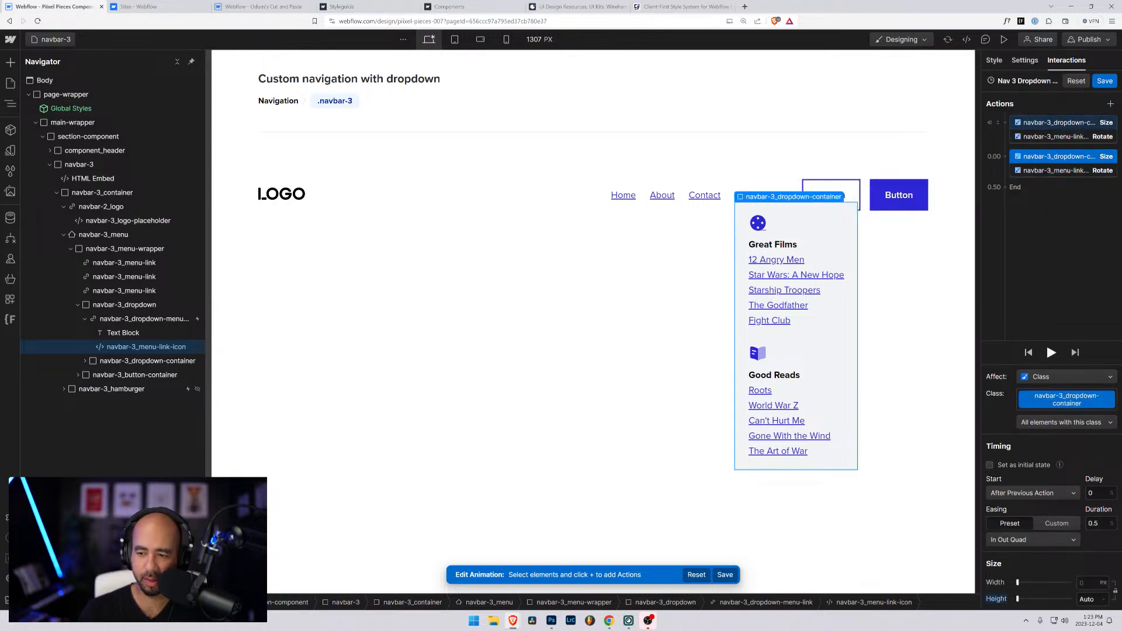
pyautogui.doubleClick(1094, 523)
pyautogui.write('0.3')
pyautogui.press('Return')
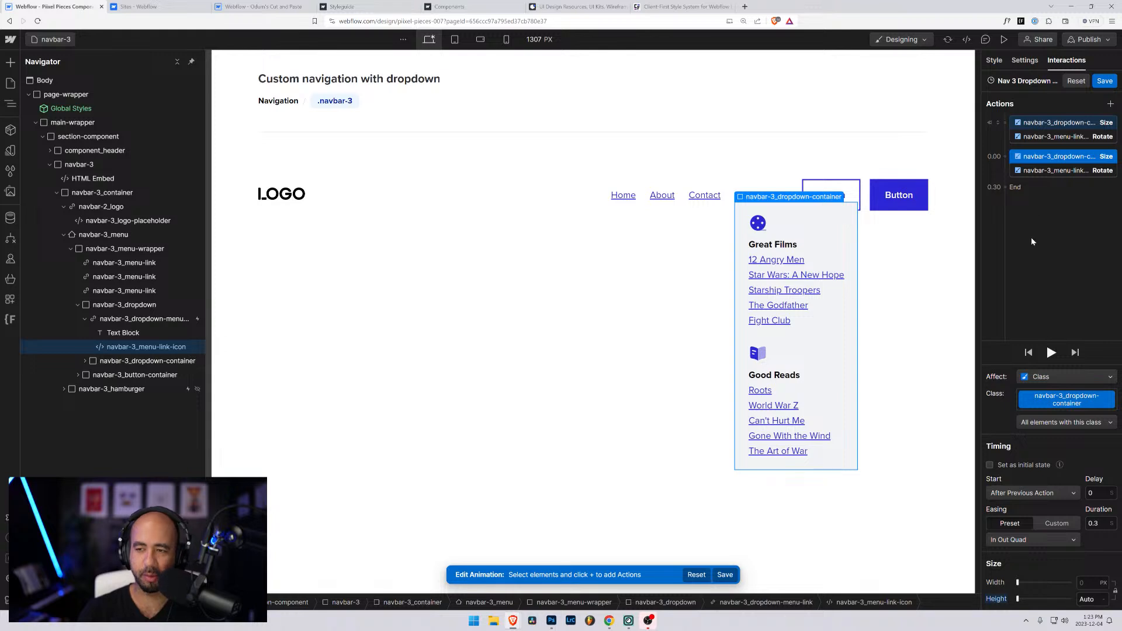
pyautogui.click(1105, 81)
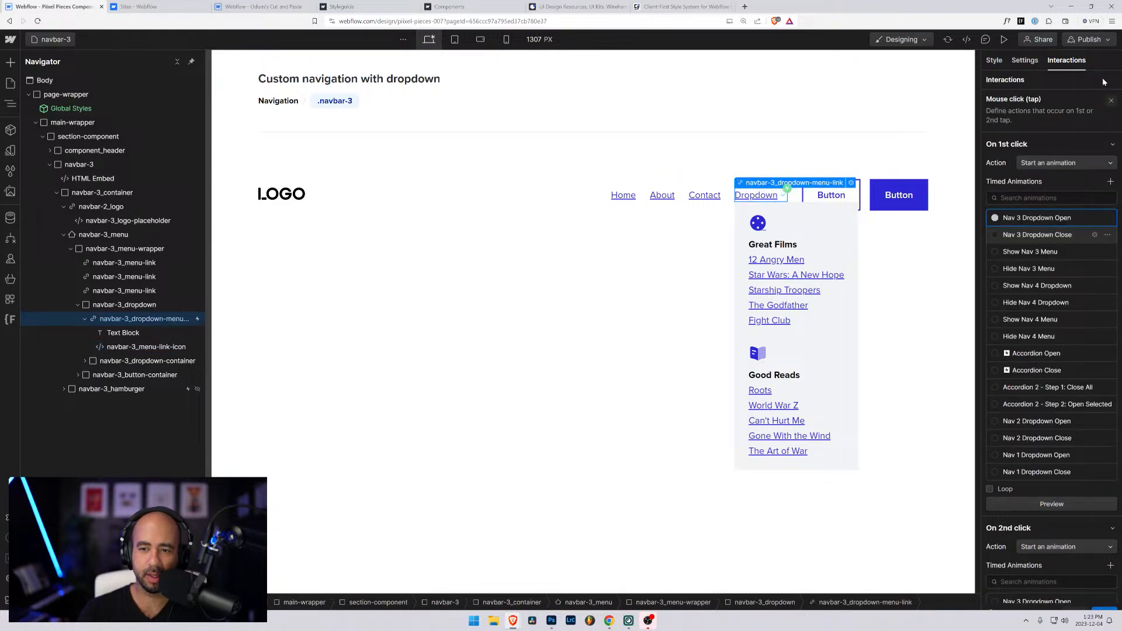
# Preview the page and toggle the navbar-3 dropdown to check the icon rotation, and return to the design view
pyautogui.click(1004, 39)
pyautogui.click(897, 188)
pyautogui.click(900, 191)
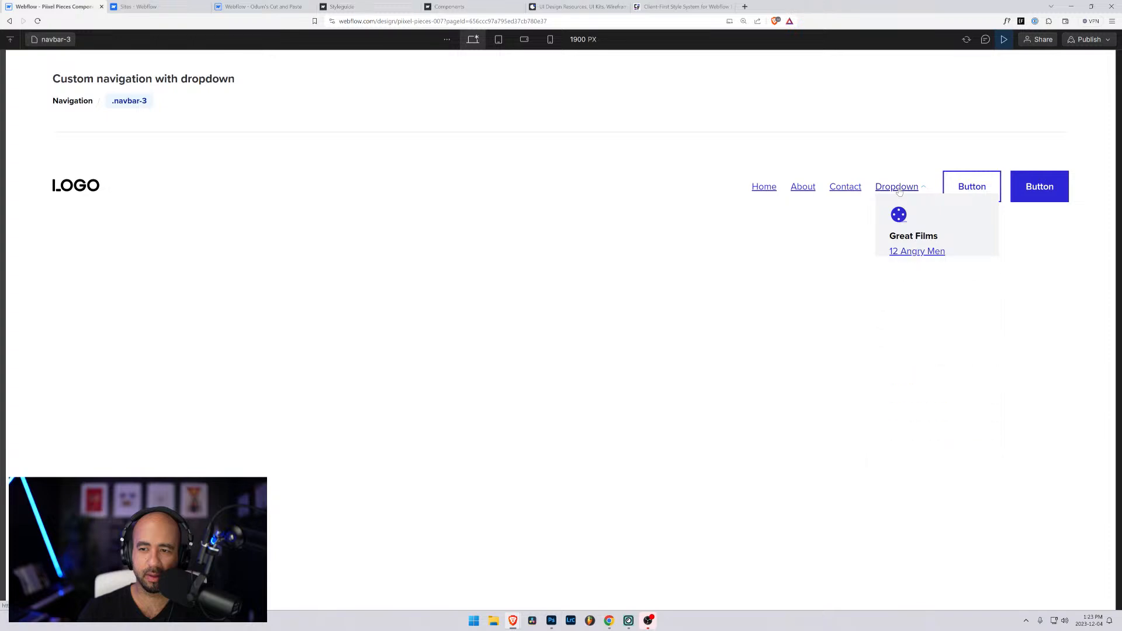
pyautogui.click(1004, 39)
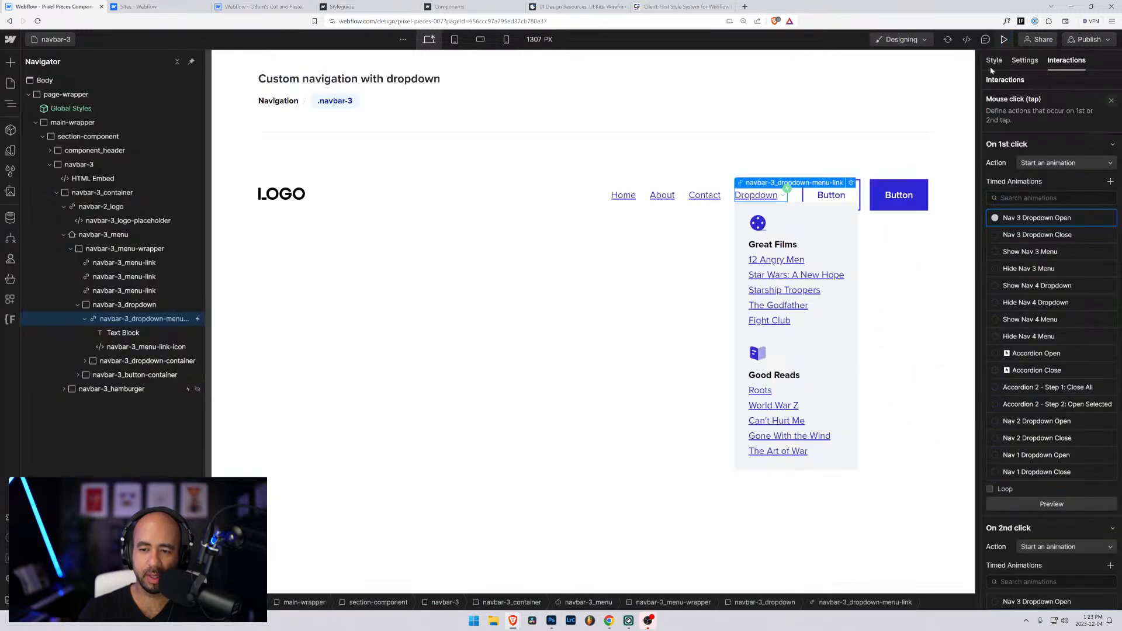
# Open the Nav 3 Dropdown Close animation of the dropdown link's second click for editing
pyautogui.scroll(-5, 1076, 404)
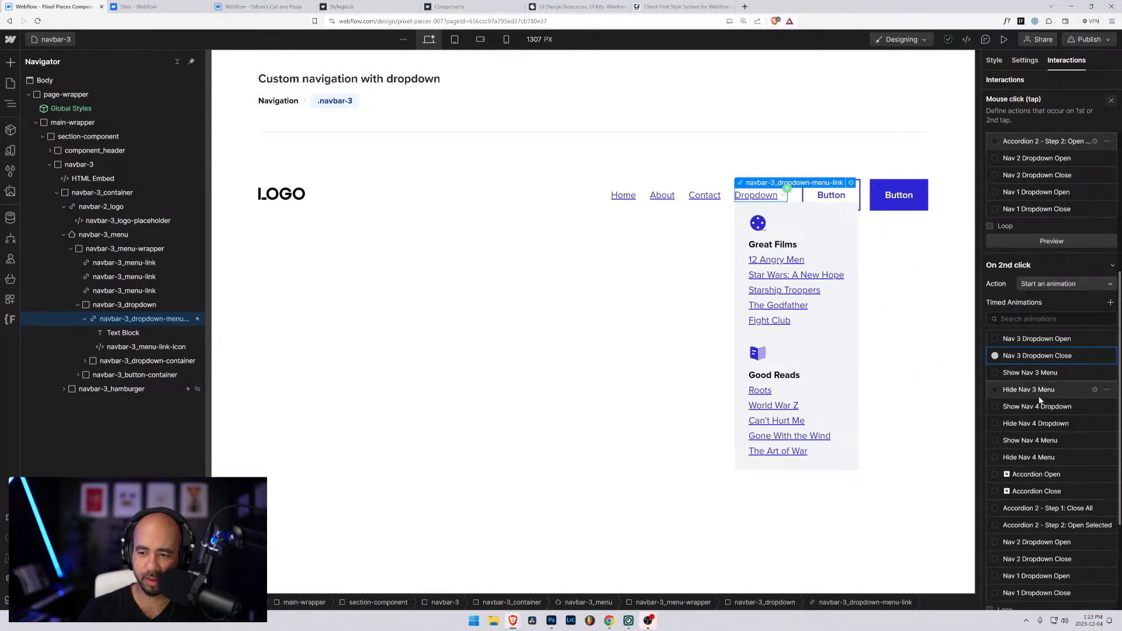
pyautogui.click(1082, 356)
pyautogui.click(1095, 356)
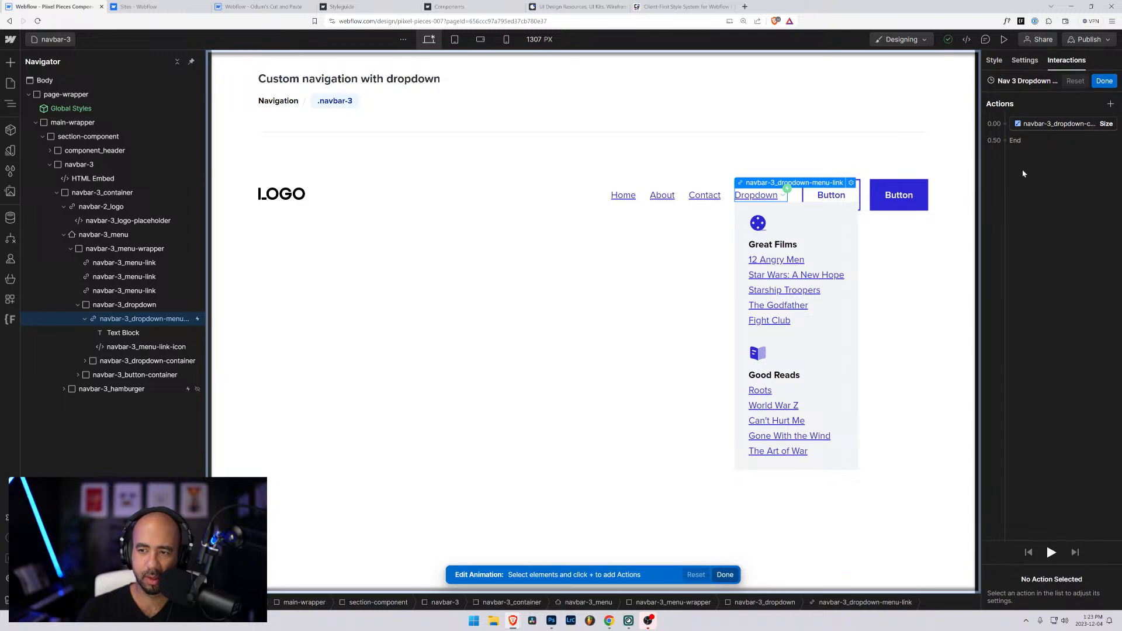
# Add a Rotate action for navbar-3_menu-link-icon to the Nav 3 Dropdown Close animation, with its Z rotation at 0 degrees
pyautogui.click(154, 347)
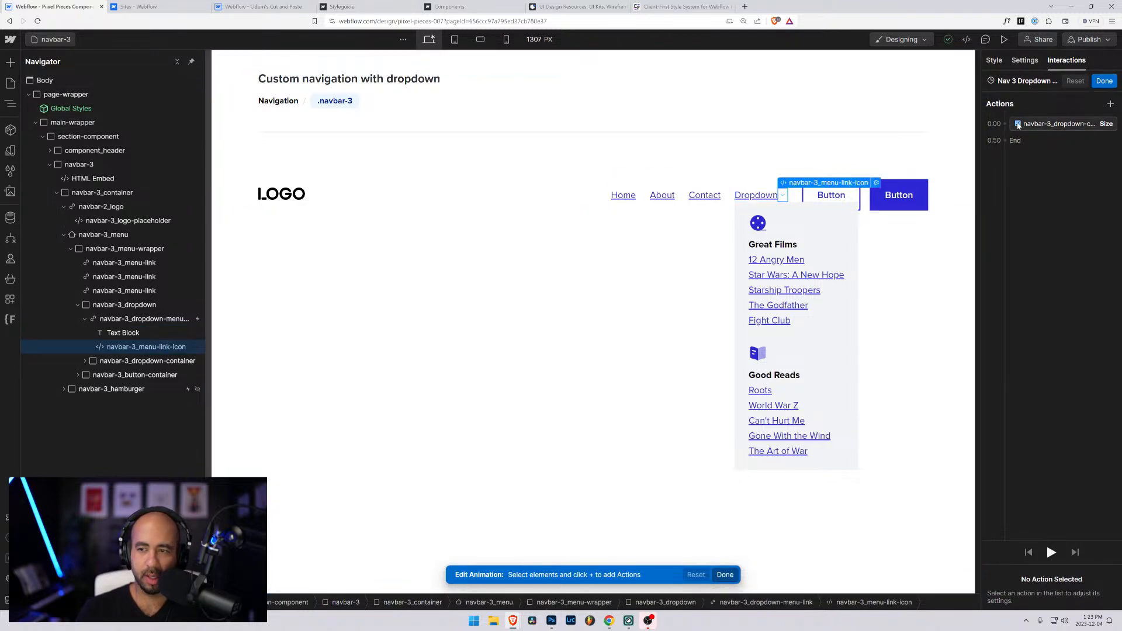
pyautogui.click(1006, 139)
pyautogui.click(1005, 135)
pyautogui.click(1006, 134)
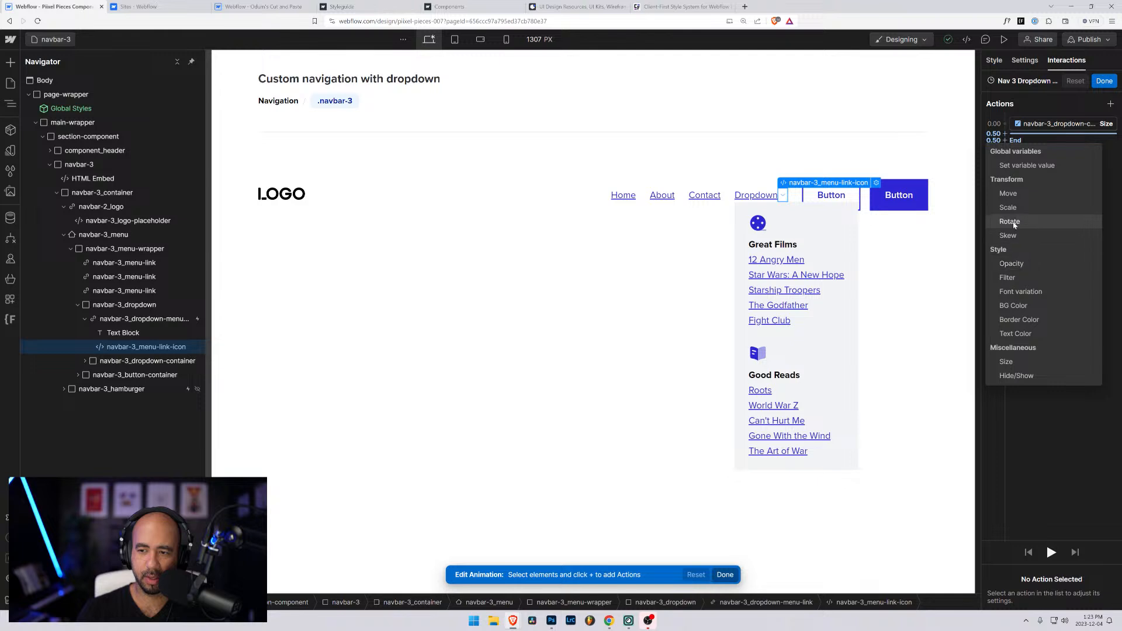
pyautogui.click(1010, 221)
pyautogui.click(1093, 598)
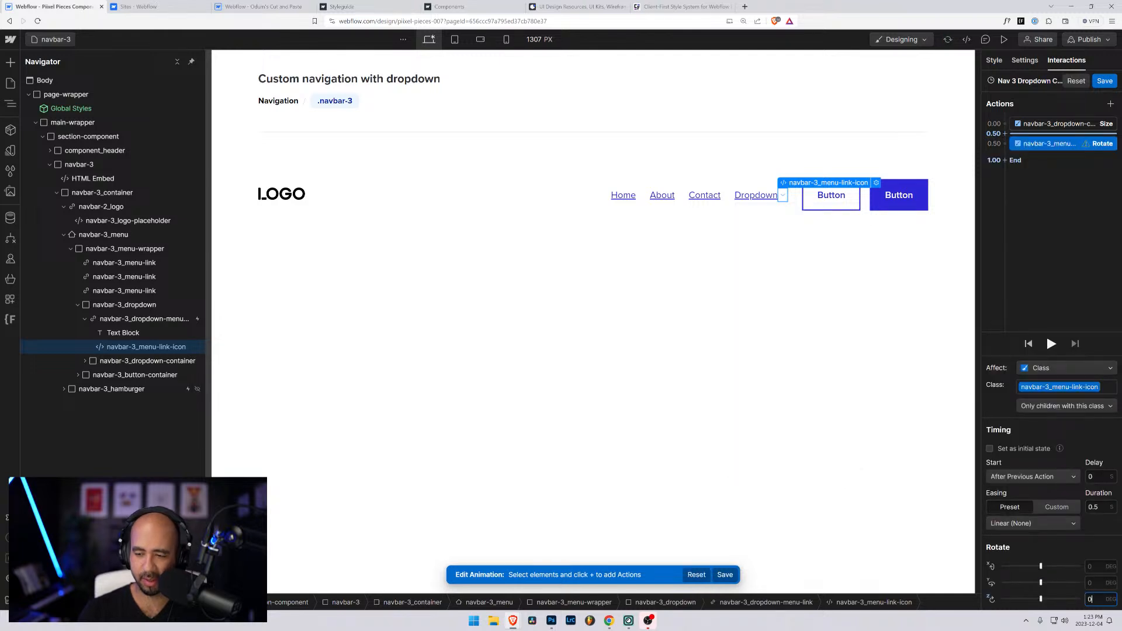
pyautogui.write('0')
# Set the Rotate action's duration to 0.3 s, easing to In Out Quad and start to With Previous Action, and save the animation
pyautogui.click(1097, 507)
pyautogui.press('BackSpace')
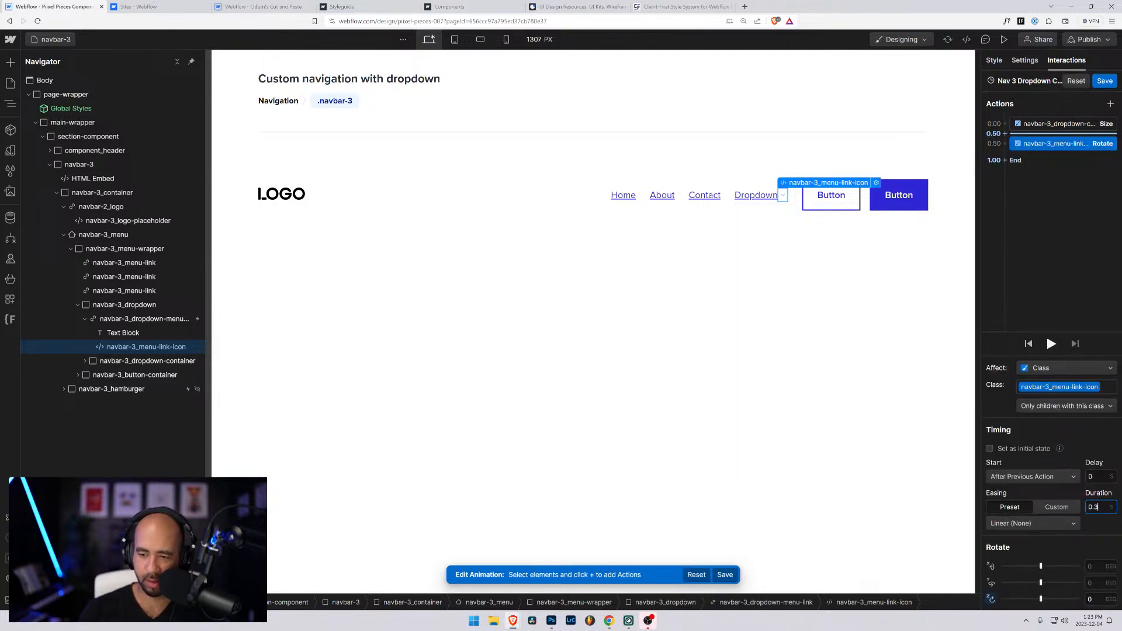
pyautogui.write('3')
pyautogui.click(1061, 523)
pyautogui.click(1032, 453)
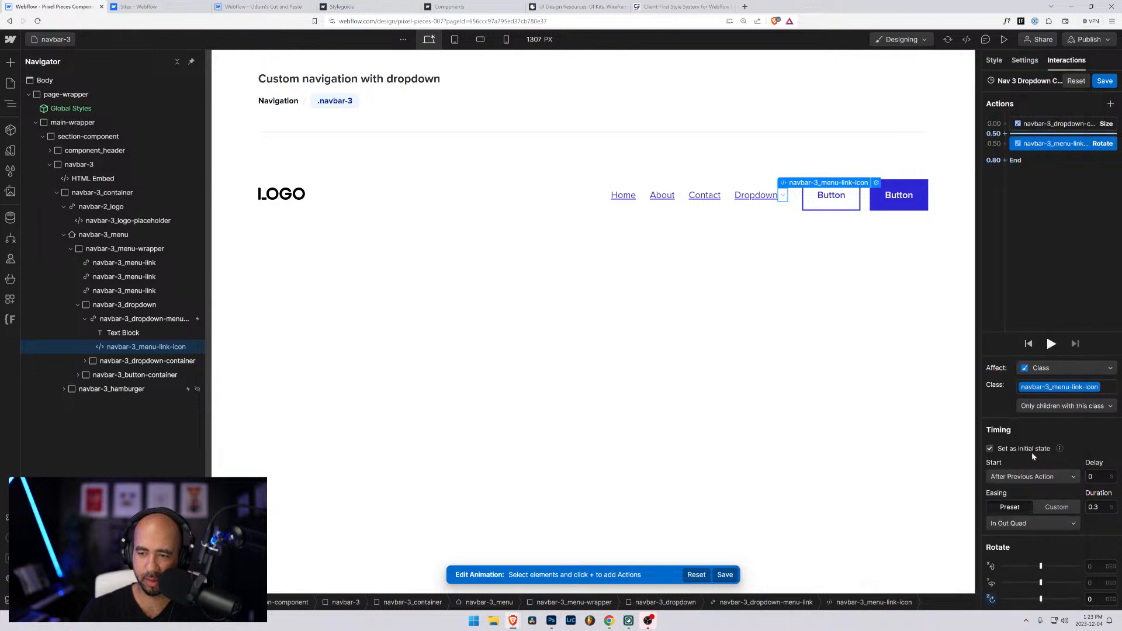
pyautogui.click(1104, 82)
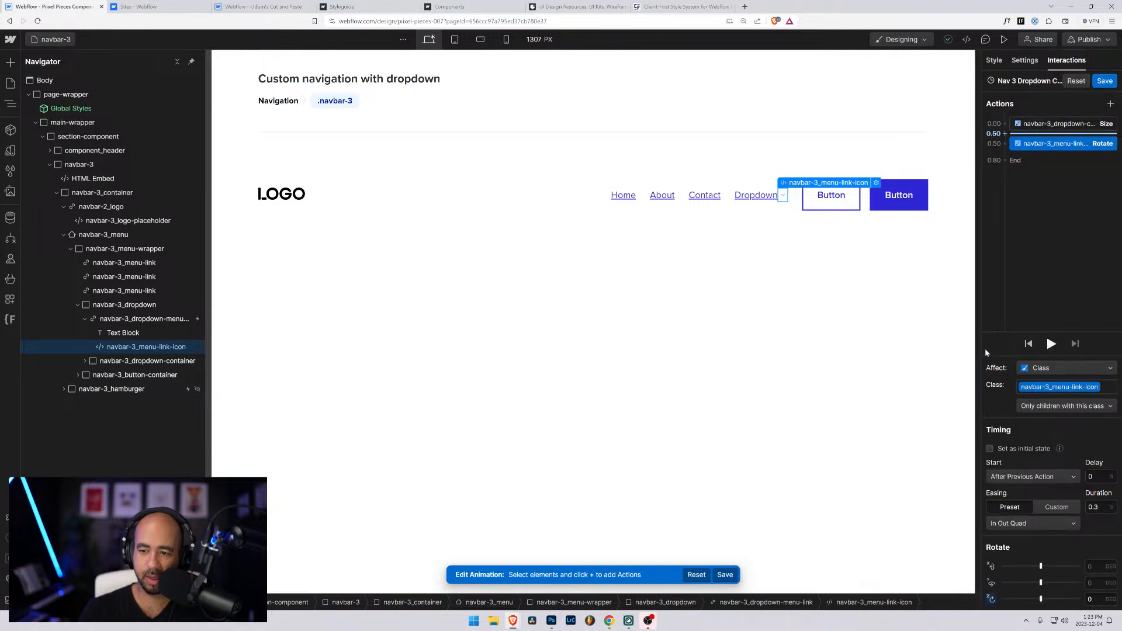
pyautogui.click(1043, 485)
pyautogui.click(1029, 490)
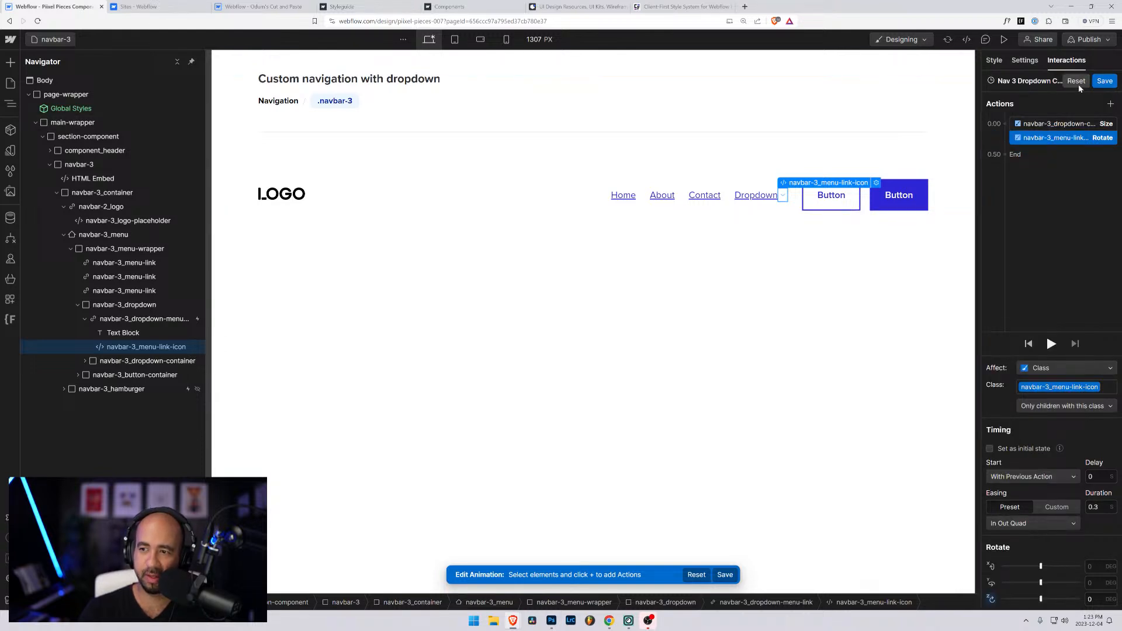
pyautogui.click(1107, 82)
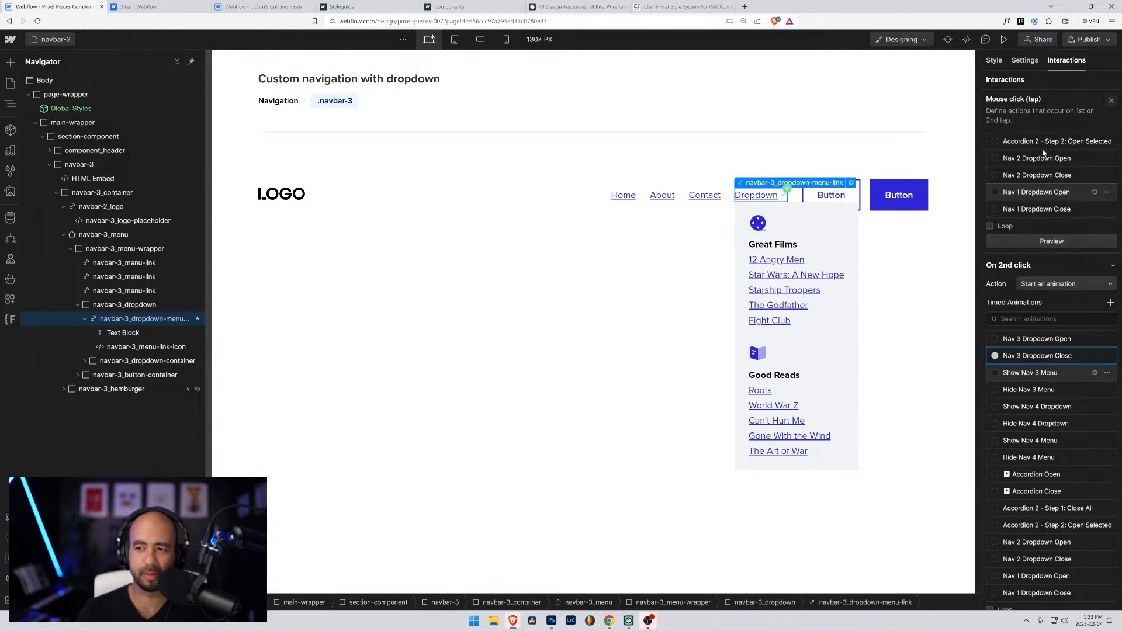
# Preview the desktop page and test opening and closing the Dropdown link in the navbar
pyautogui.click(1004, 39)
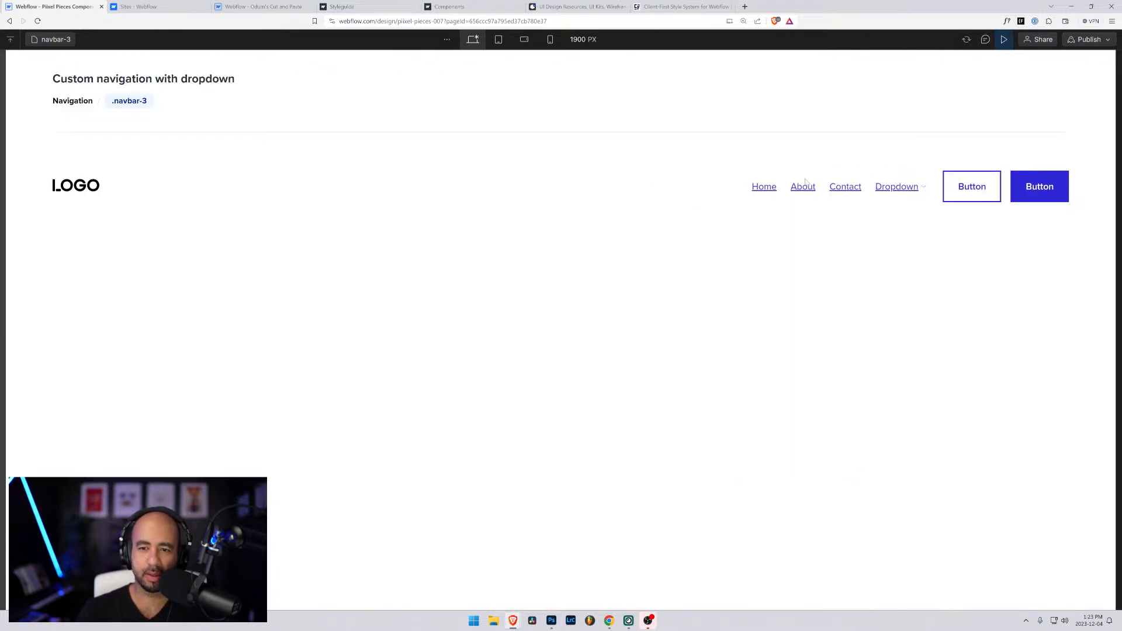
pyautogui.click(893, 191)
pyautogui.click(893, 192)
pyautogui.click(893, 192)
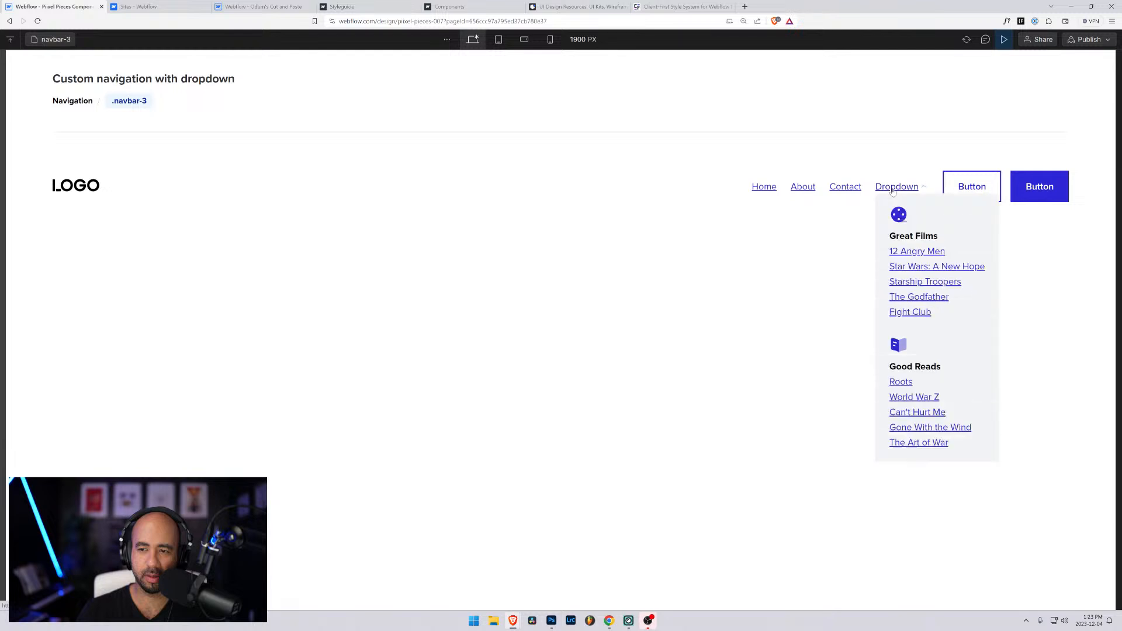
pyautogui.click(893, 192)
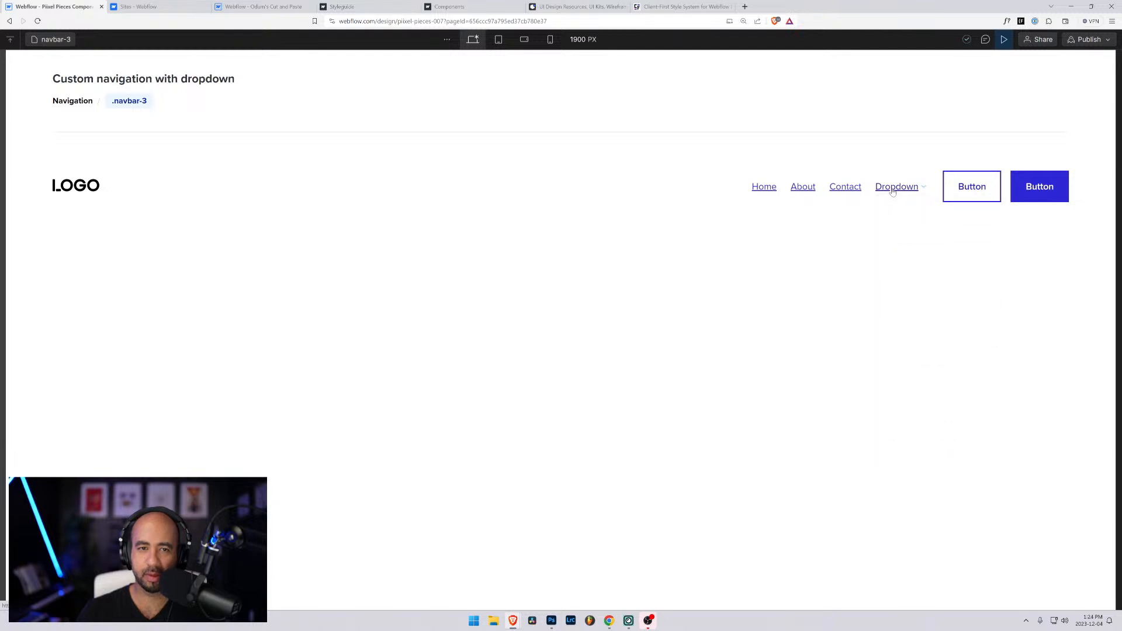
pyautogui.click(893, 192)
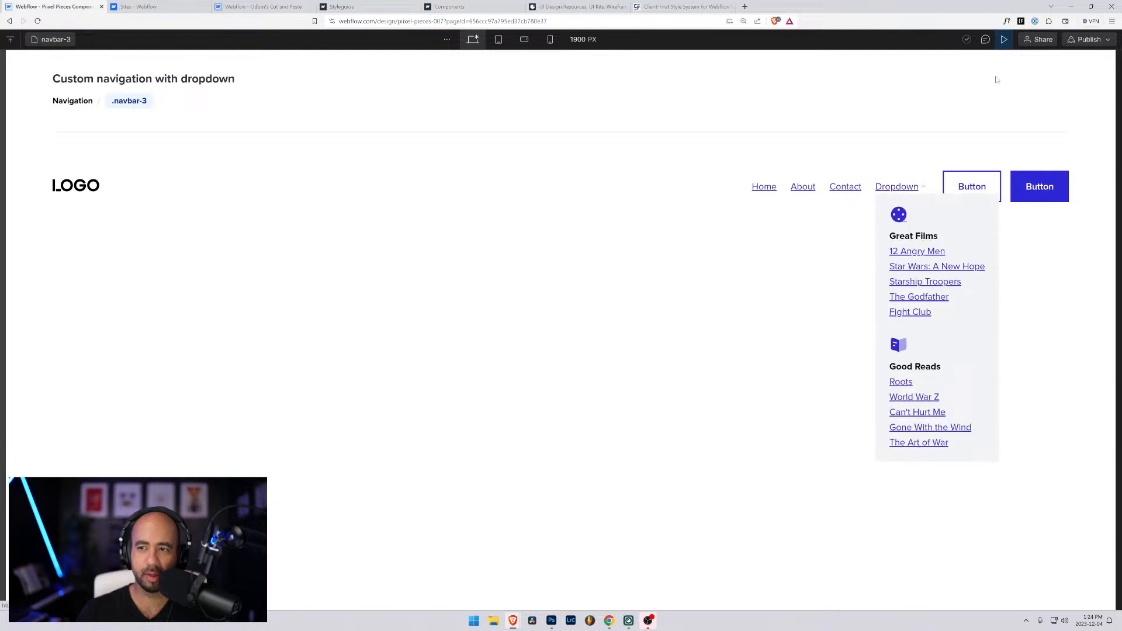
# Preview the tablet breakpoint, test the hamburger menu and its Dropdown link repeatedly, and leave the preview
pyautogui.click(499, 42)
pyautogui.click(736, 190)
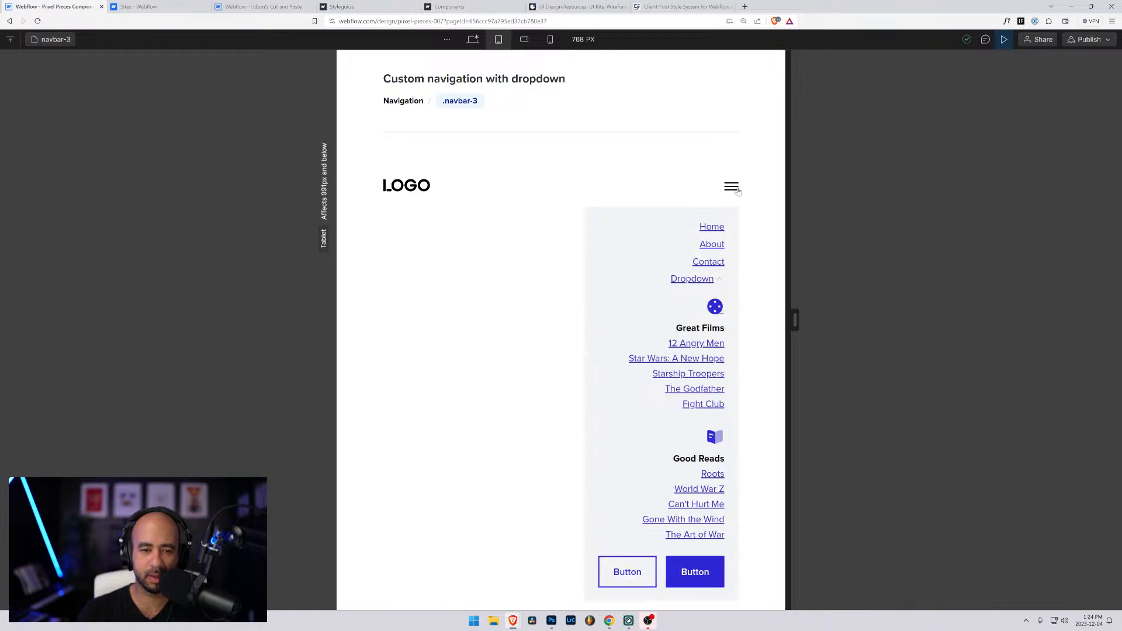
pyautogui.click(689, 281)
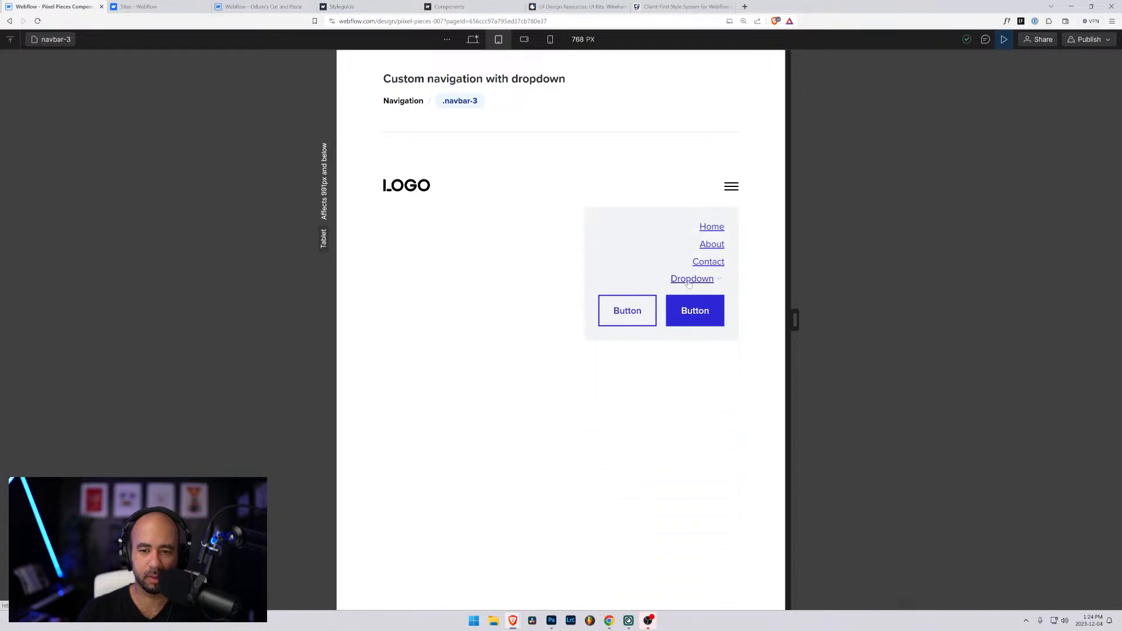
pyautogui.click(689, 281)
pyautogui.click(689, 281)
pyautogui.click(689, 280)
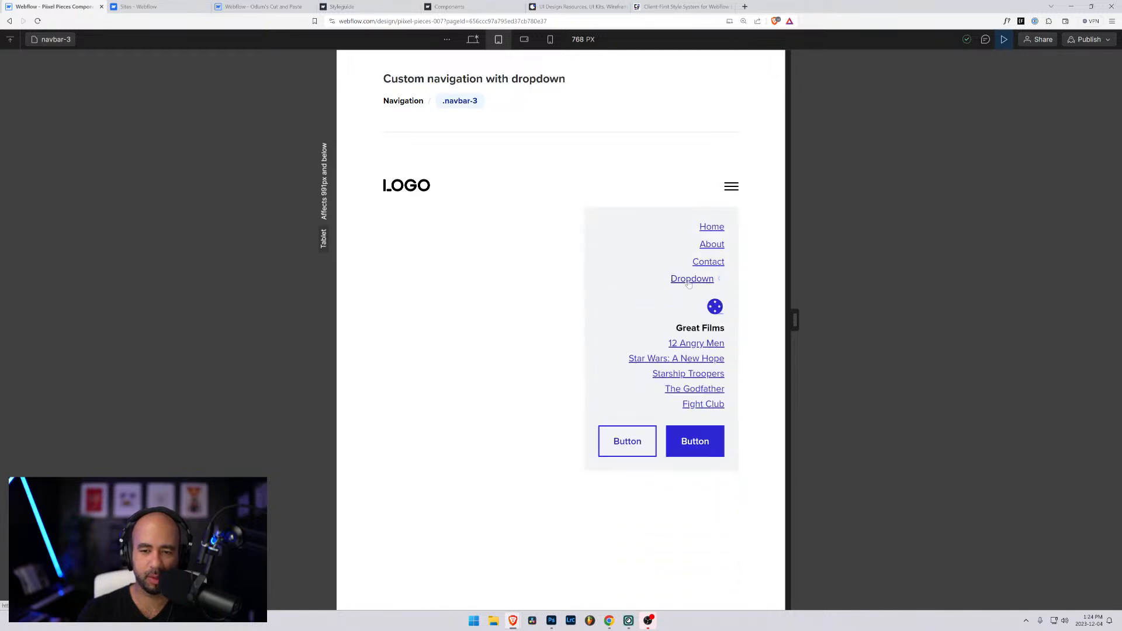
pyautogui.click(689, 281)
pyautogui.click(690, 281)
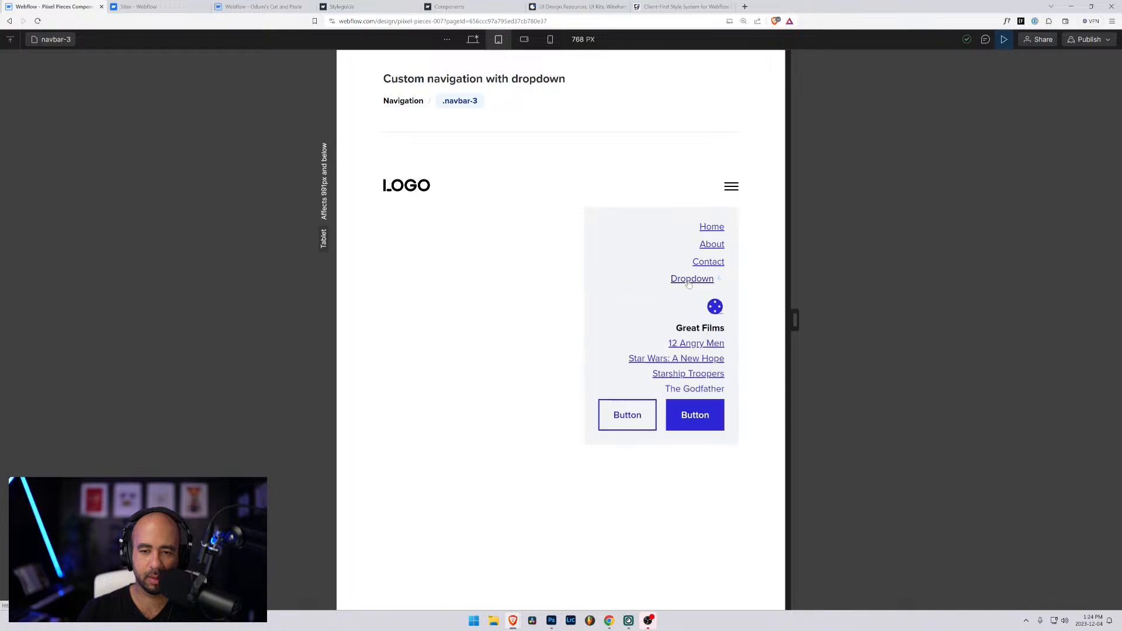
pyautogui.click(690, 281)
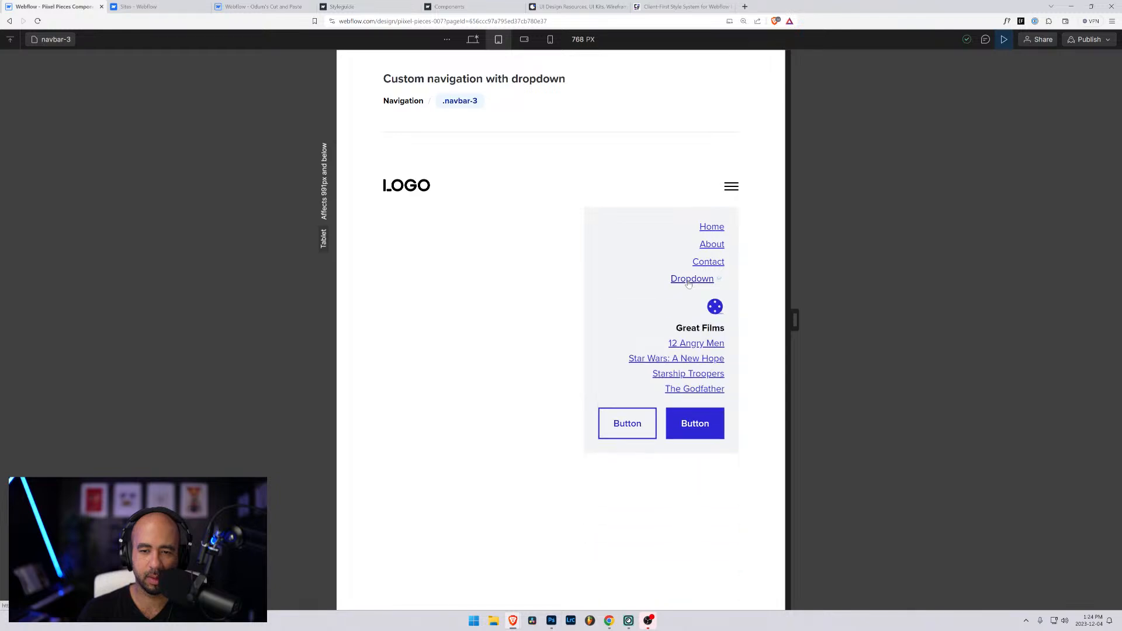
pyautogui.click(1003, 39)
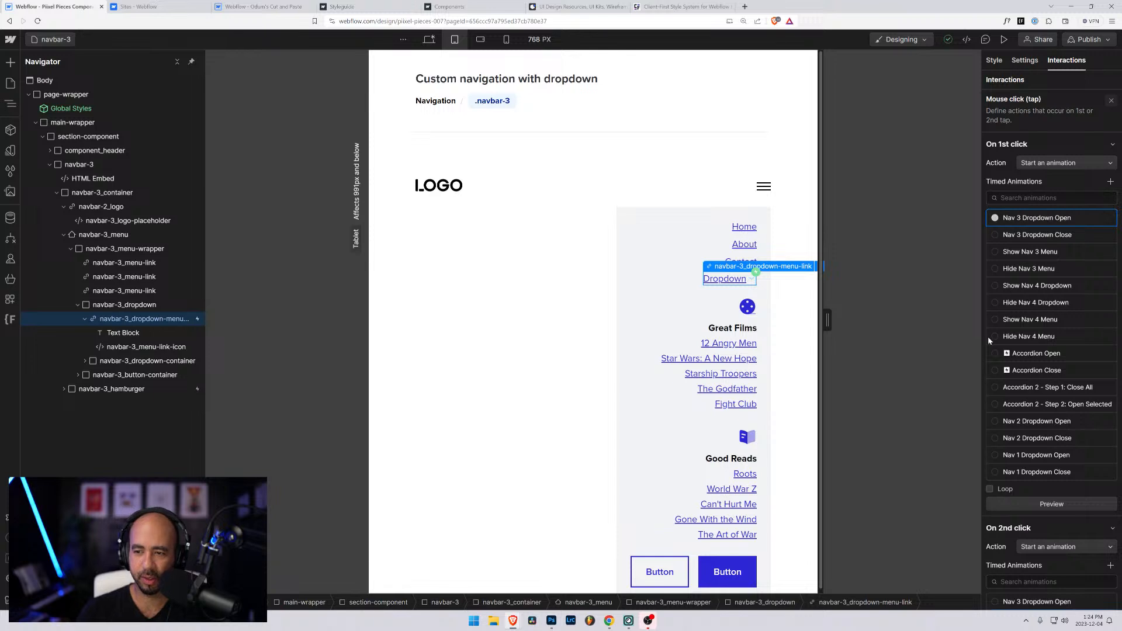
# Set the dropdown container's Size action in the Nav 3 Dropdown Close animation to a 0.3 s duration and save it
pyautogui.scroll(-3, 1029, 421)
pyautogui.click(1096, 531)
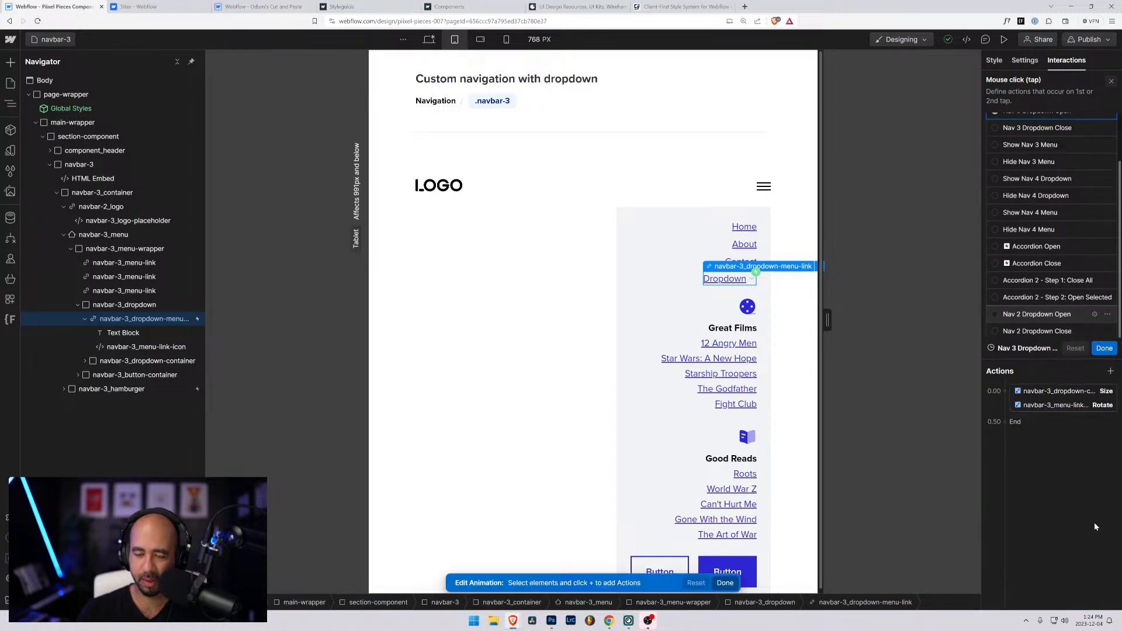
pyautogui.click(1061, 124)
pyautogui.click(1094, 523)
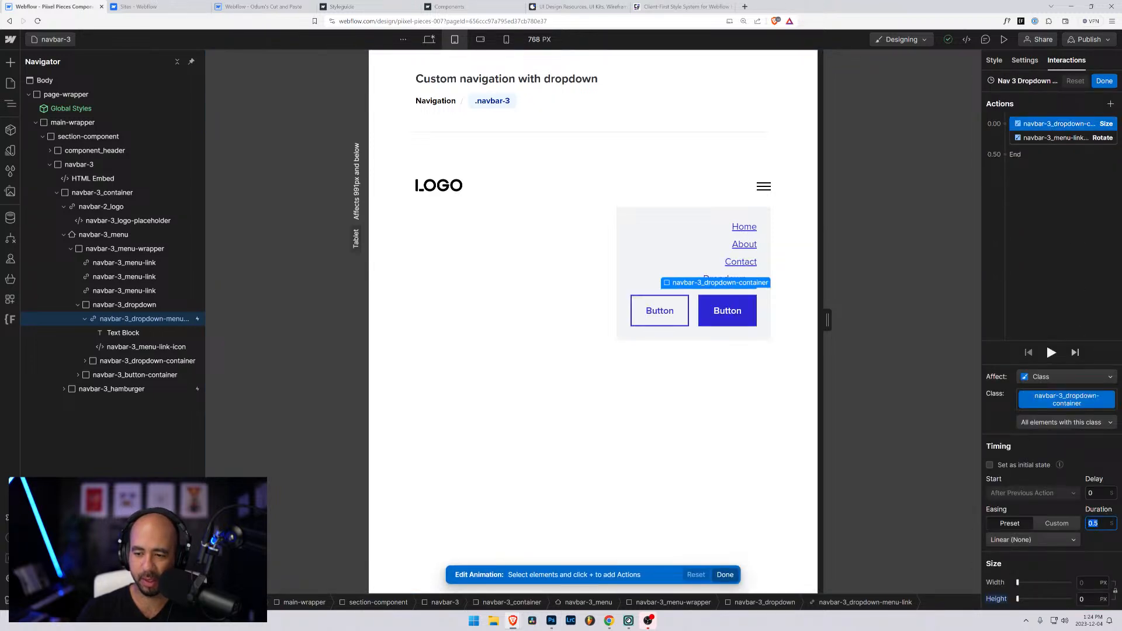
pyautogui.write('0.3')
pyautogui.press('Return')
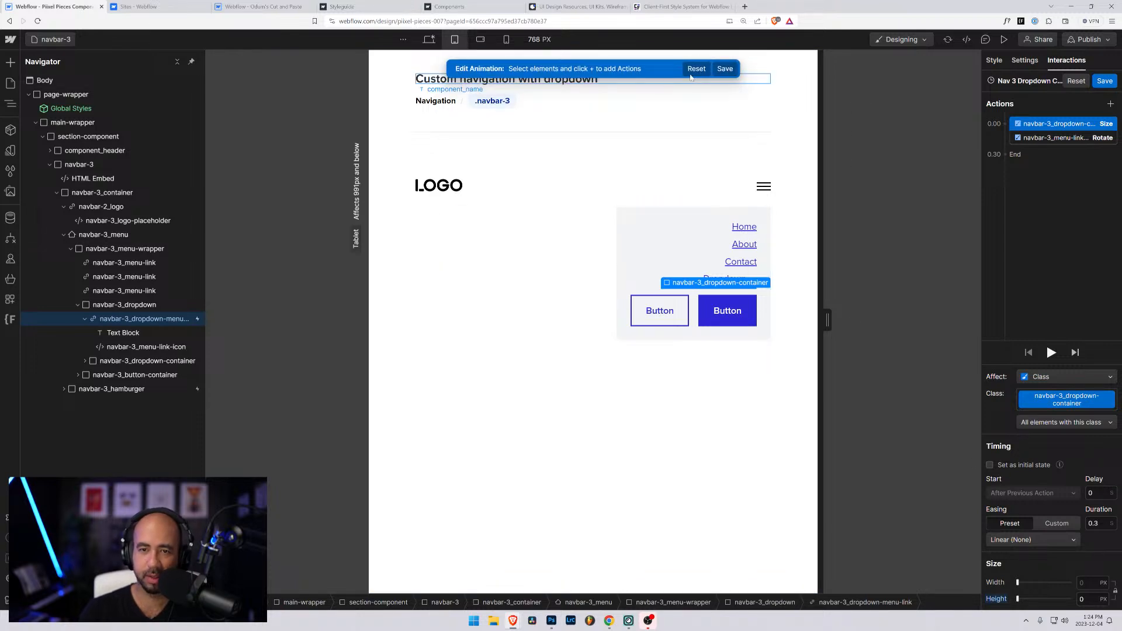
pyautogui.click(724, 68)
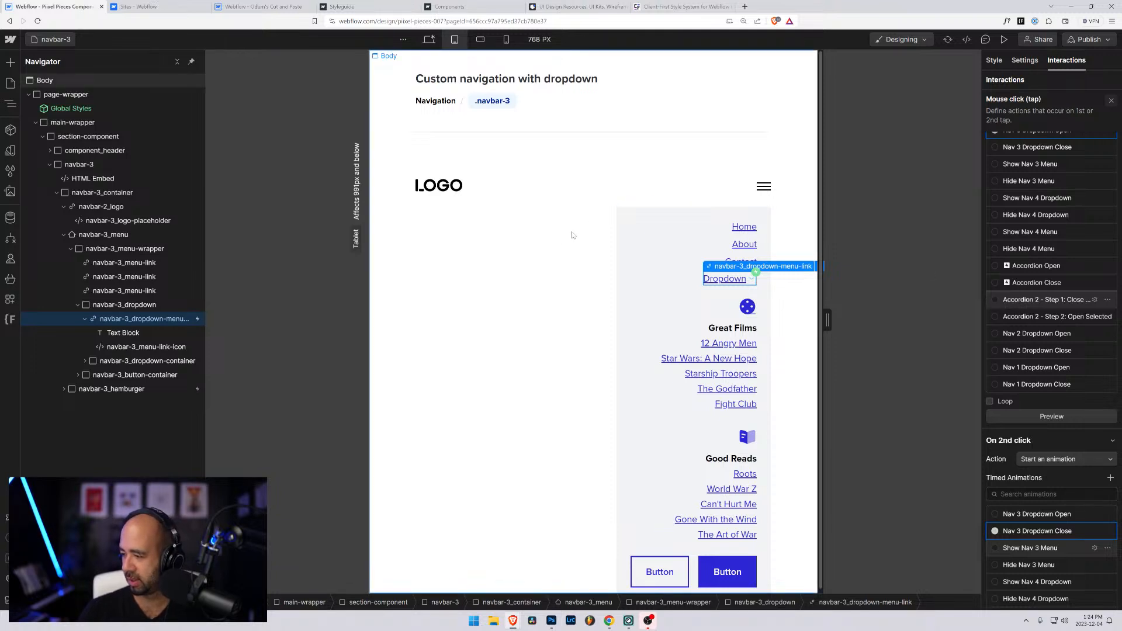
# Open the navbar-4 page and switch the canvas to the desktop breakpoint
pyautogui.click(9, 83)
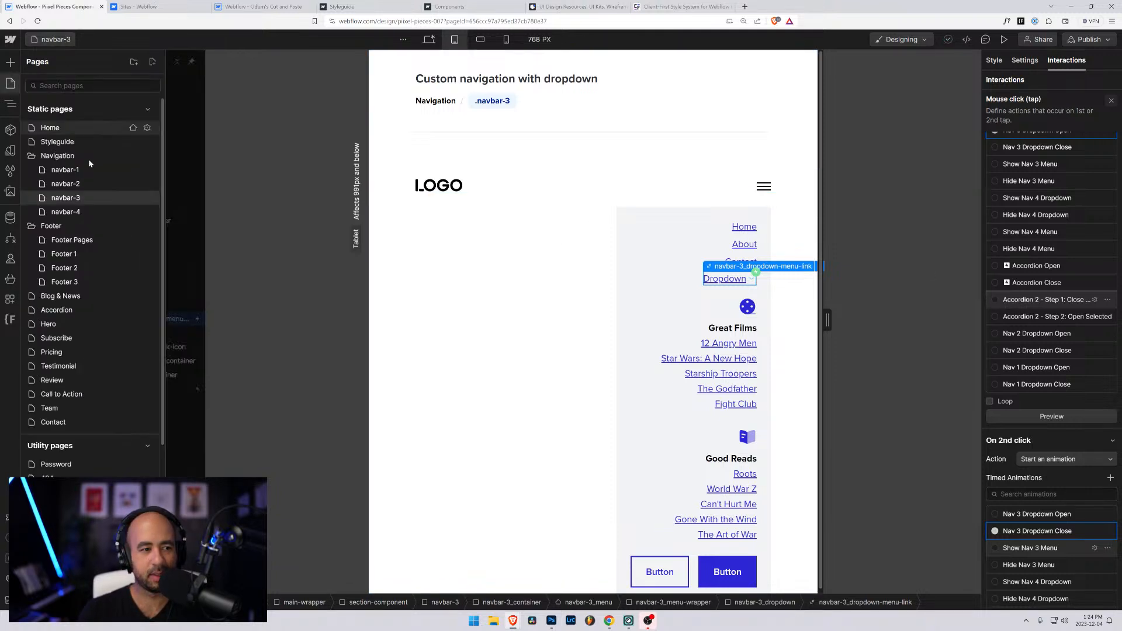
pyautogui.click(78, 213)
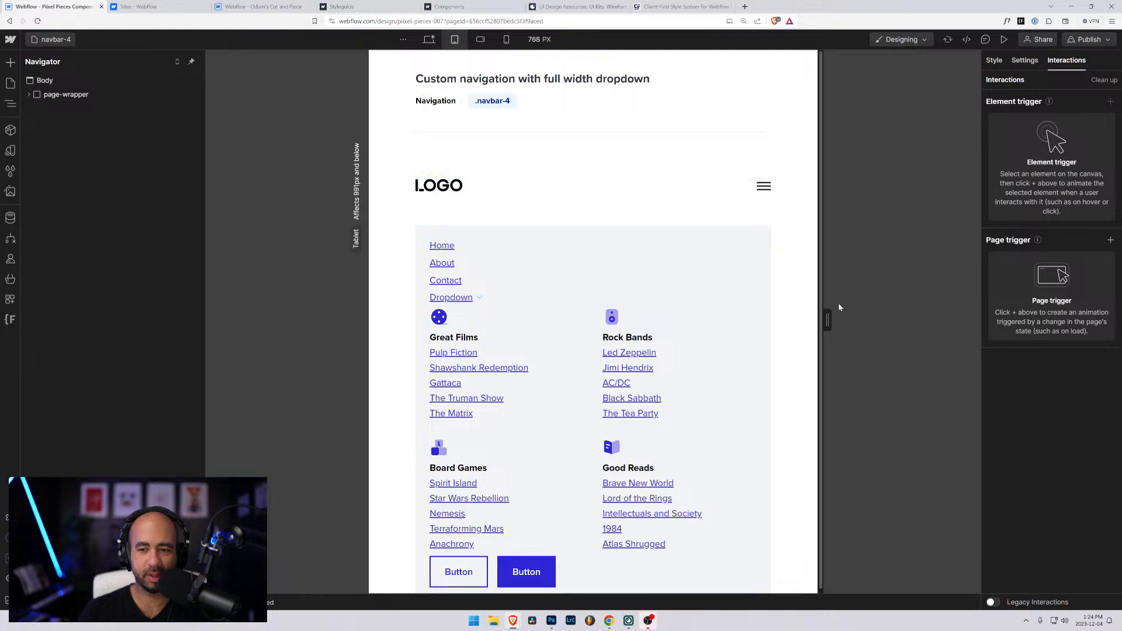
pyautogui.moveTo(826, 315); pyautogui.dragTo(886, 317)
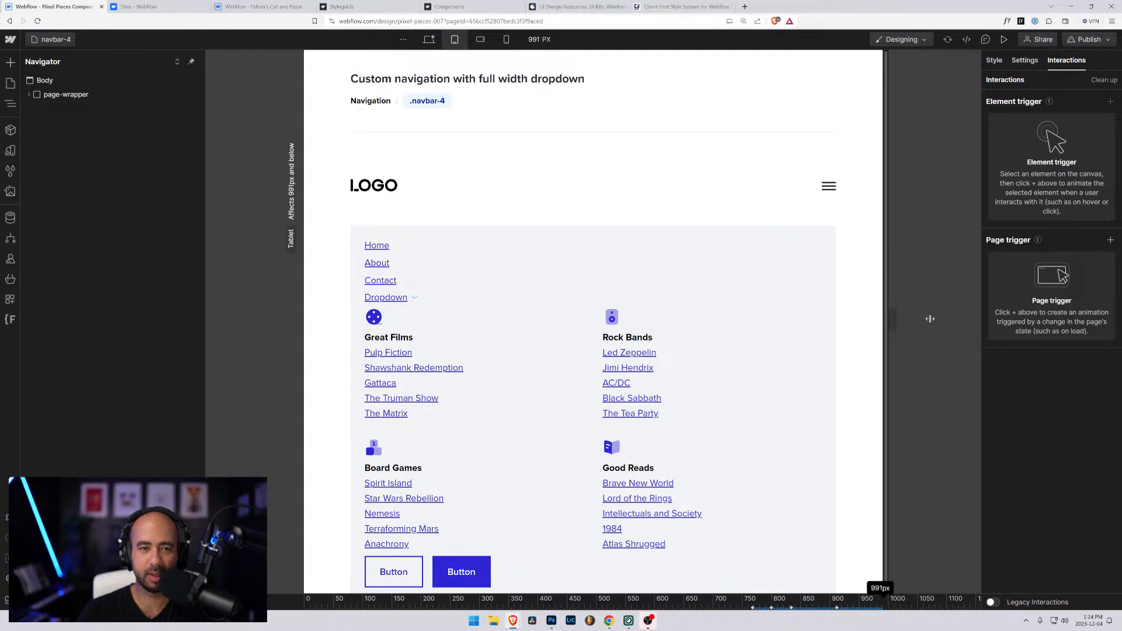
pyautogui.click(429, 39)
# Indent the path line and set the SVG width and height to auto in the dropdown icon's embed code, and save it
pyautogui.click(784, 195)
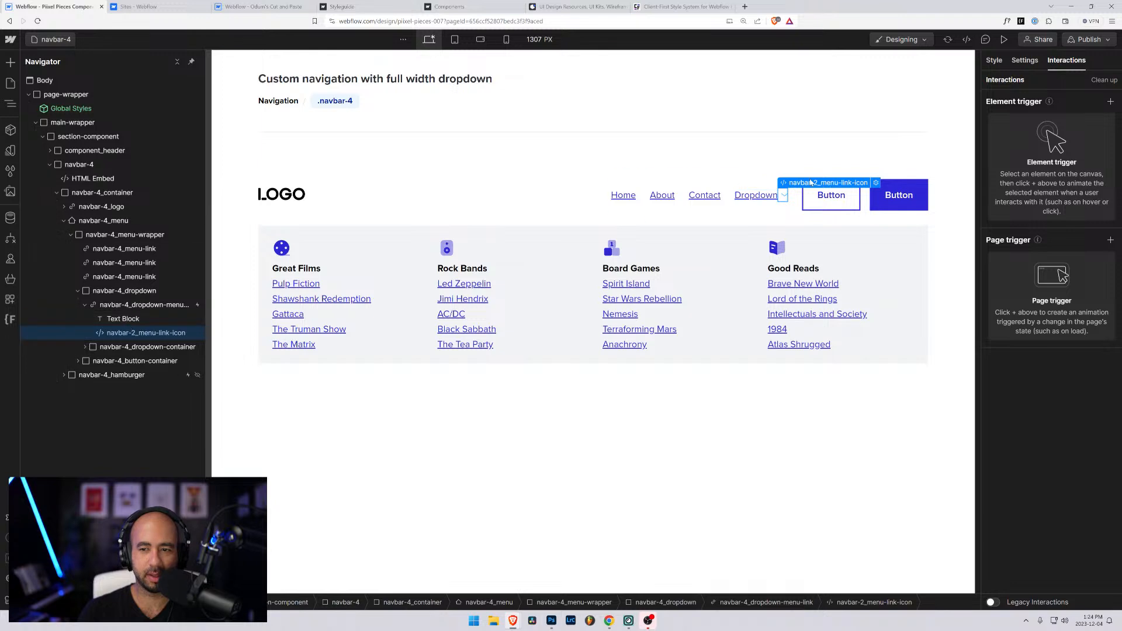
pyautogui.click(876, 184)
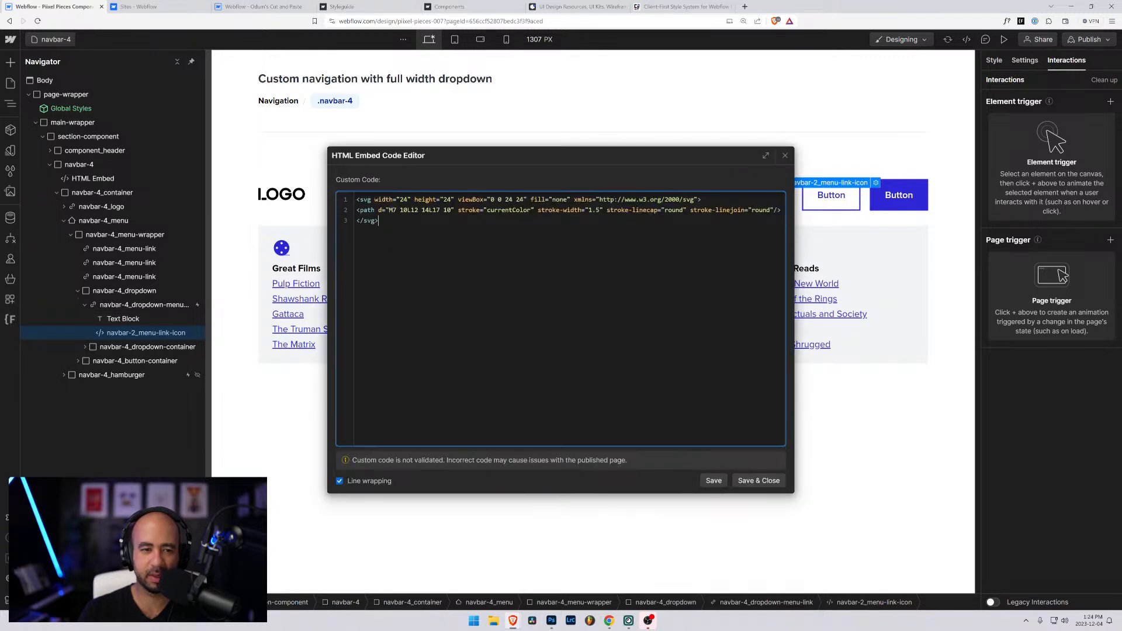
pyautogui.press('Tab')
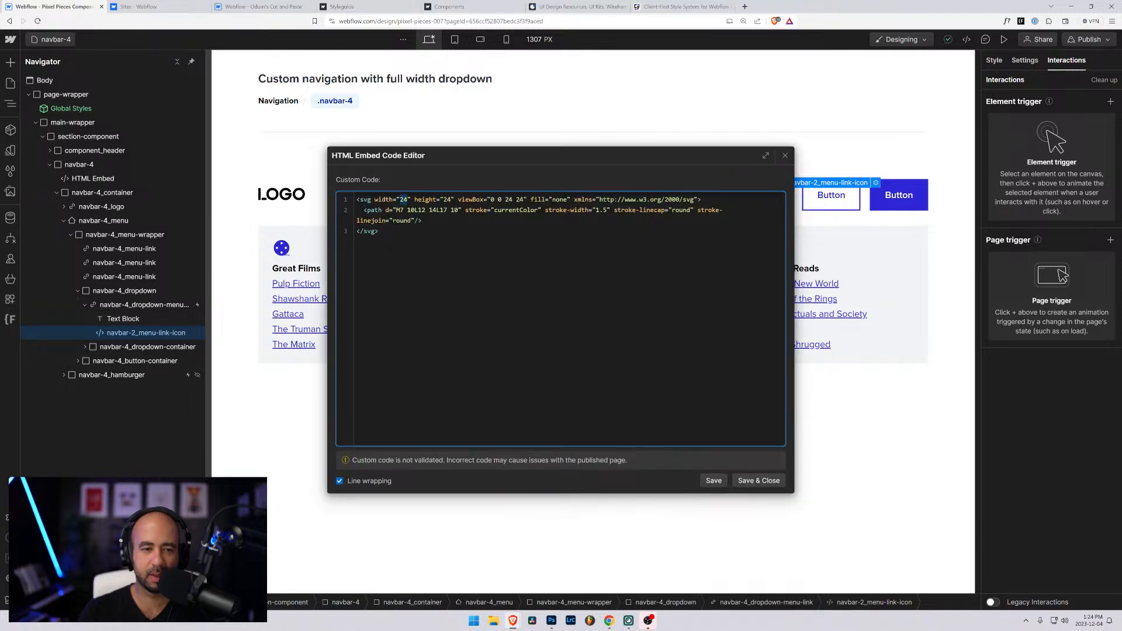
pyautogui.write('auto')
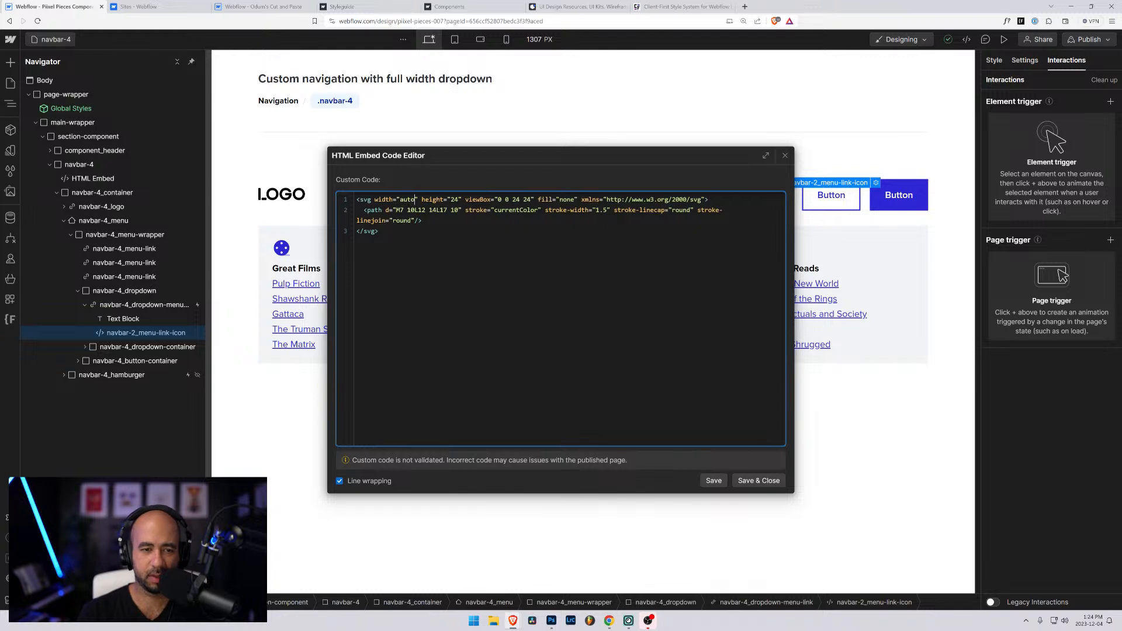
pyautogui.write('auto')
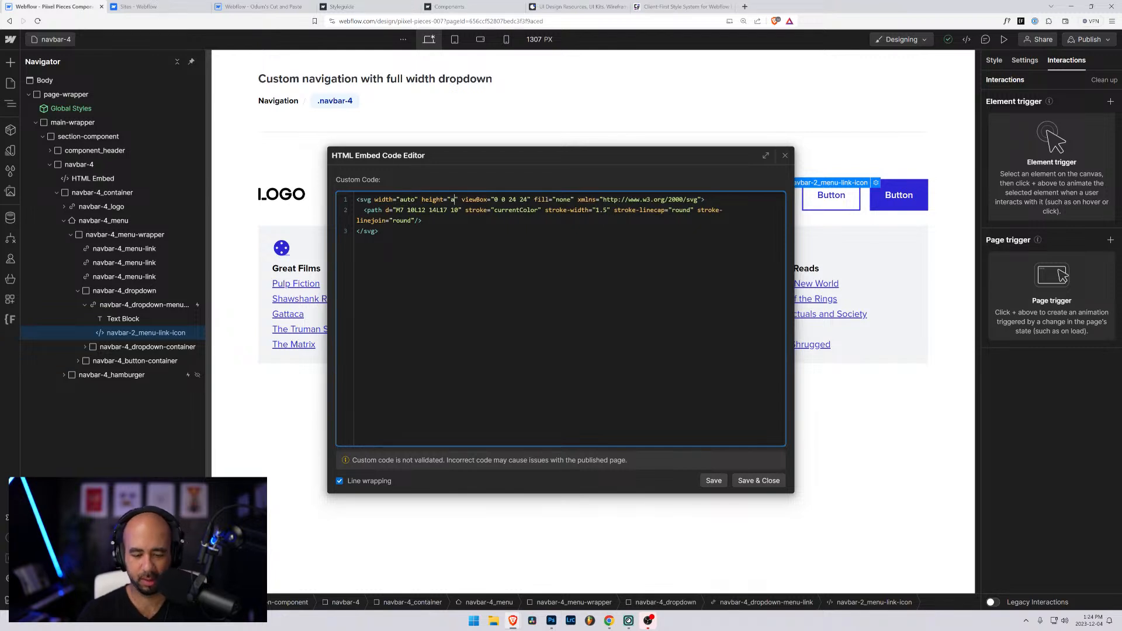
pyautogui.click(758, 481)
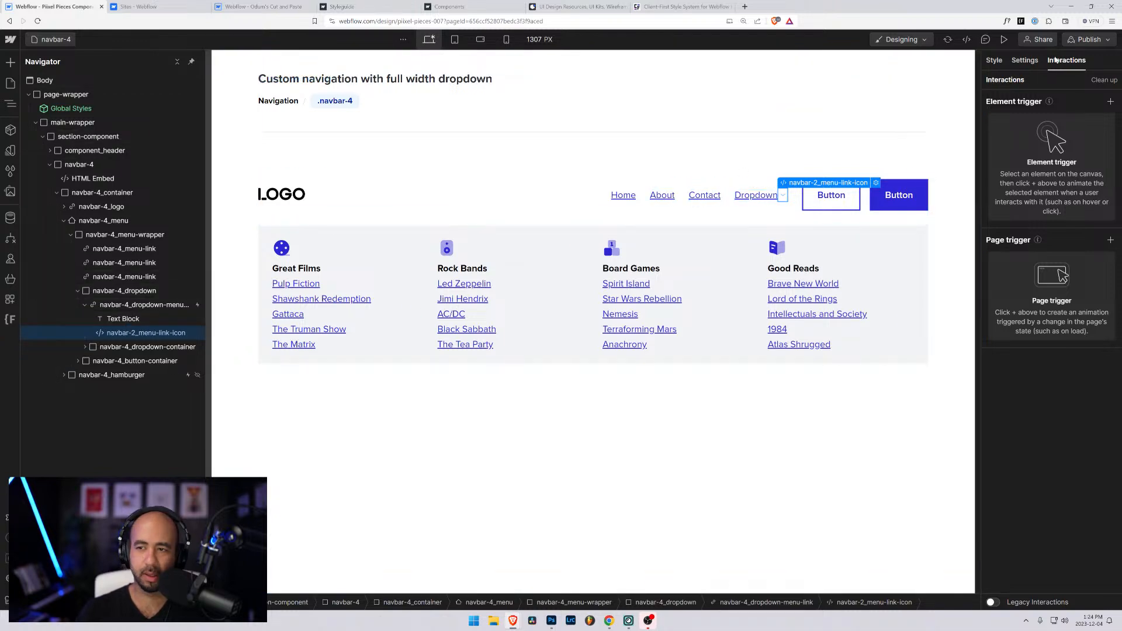
# Replace the dropdown icon embed's navbar-2_menu-link-icon class with a new class named navbar-4_menu-link-icon
pyautogui.click(994, 61)
pyautogui.scroll(-5, 1048, 298)
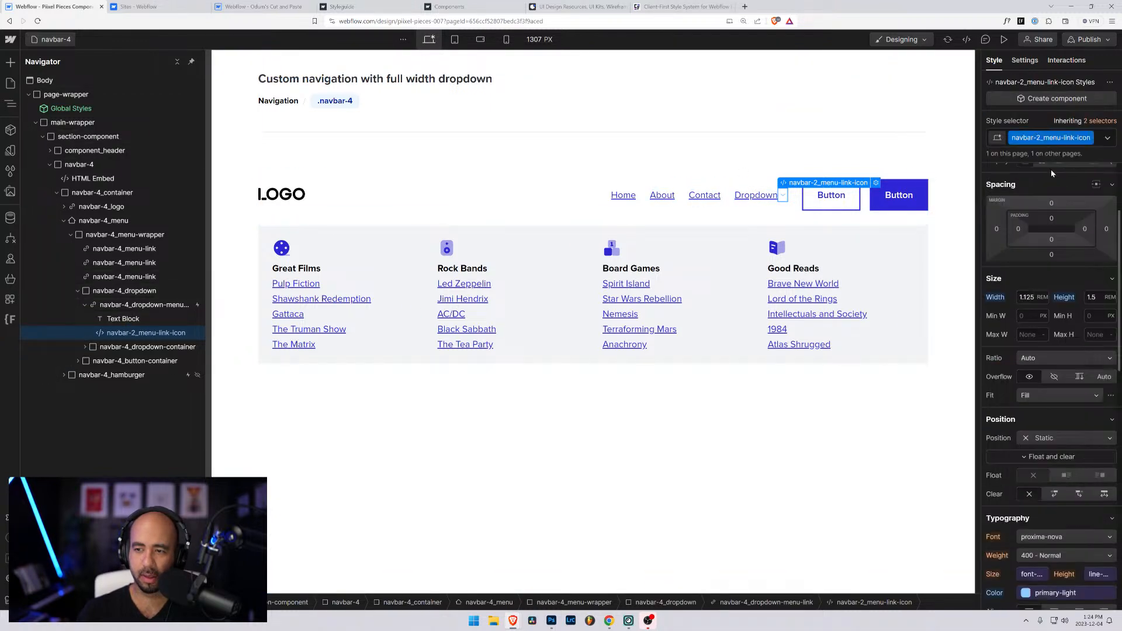
pyautogui.scroll(5, 1048, 174)
pyautogui.doubleClick(1050, 138)
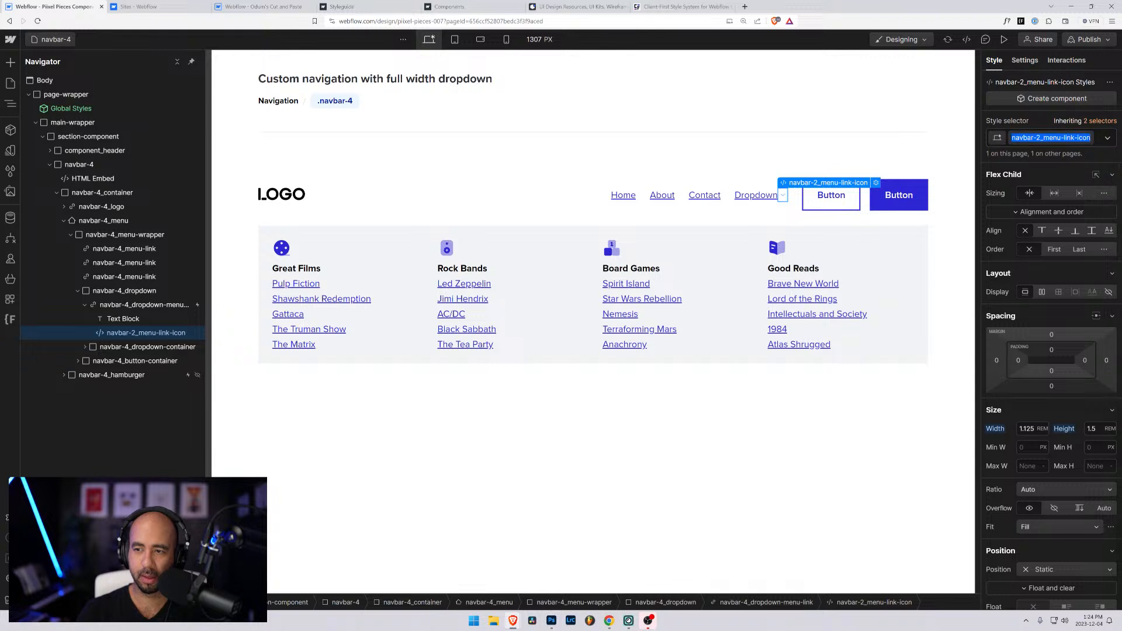
pyautogui.click(1098, 145)
pyautogui.press('BackSpace')
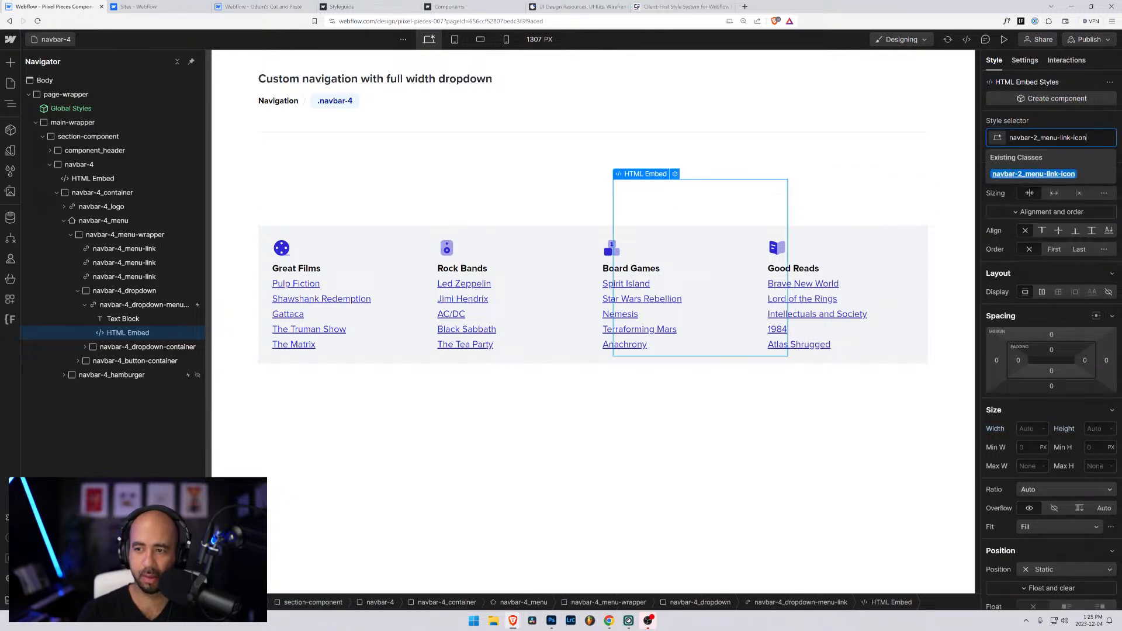
pyautogui.moveTo(1033, 138); pyautogui.dragTo(1038, 137)
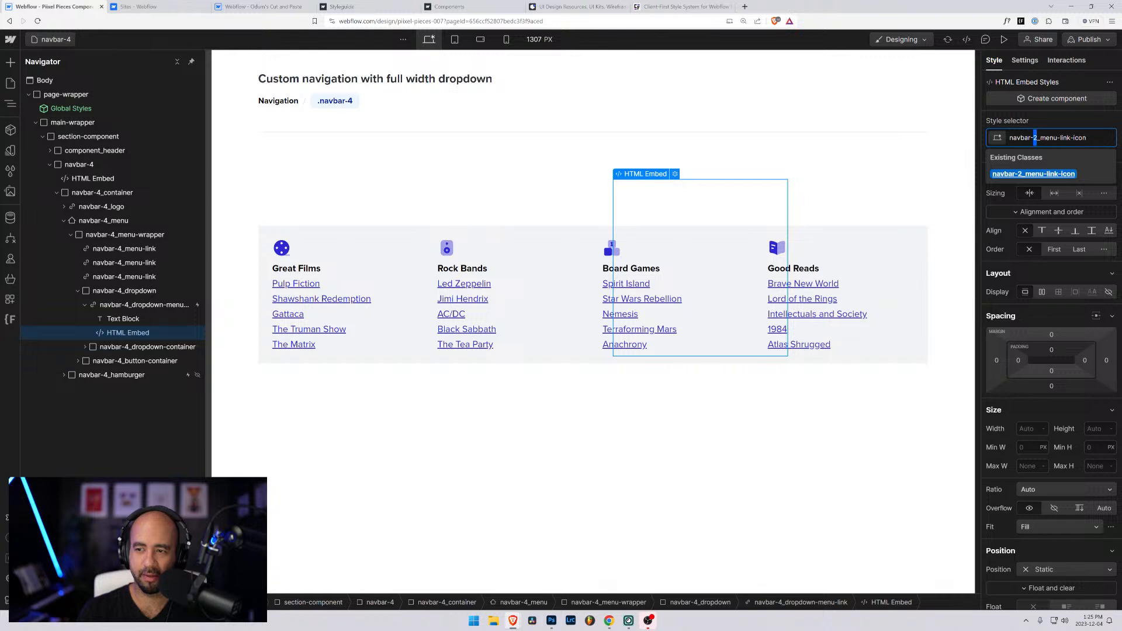
pyautogui.write('4')
pyautogui.press('Return')
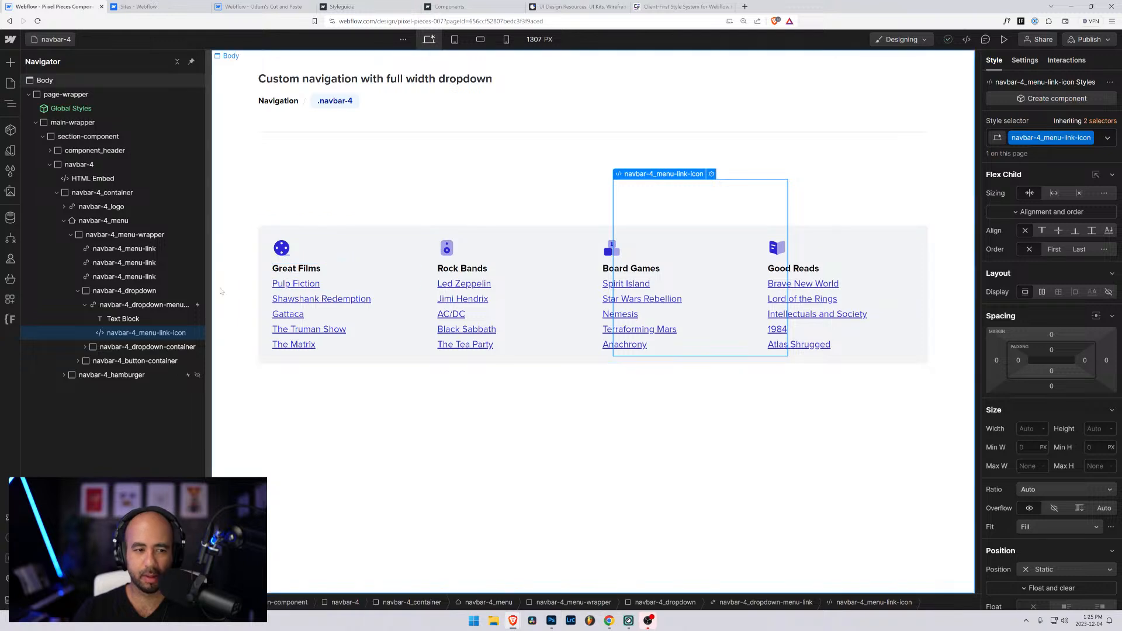
# Inspect the styles of the dropdown menu link and its children, and check the icon's SVG embed code
pyautogui.click(163, 305)
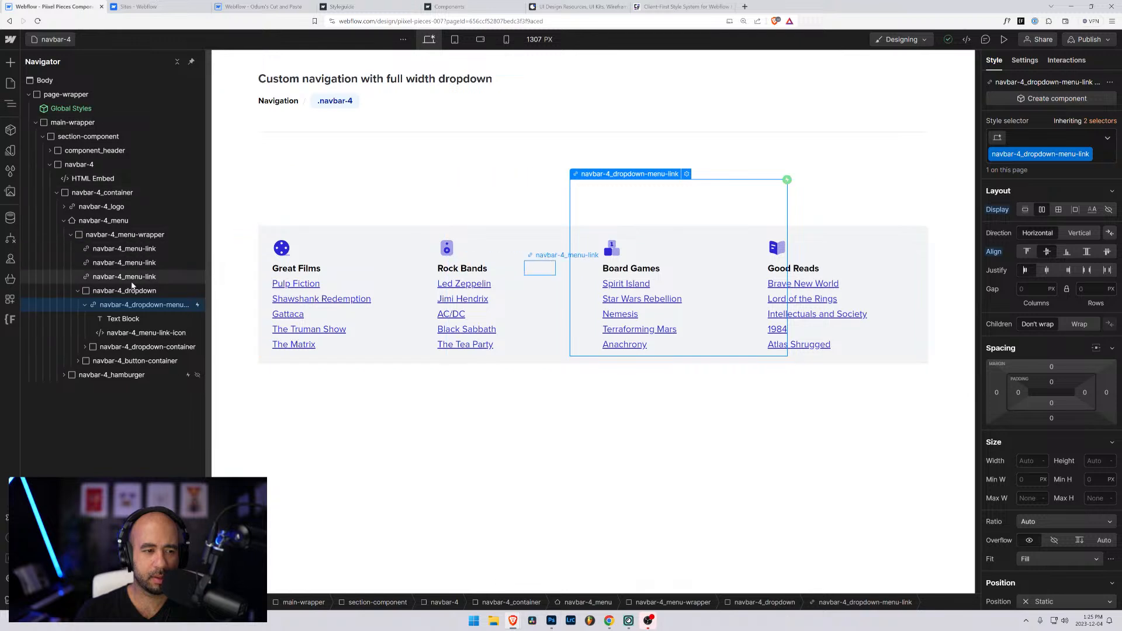
pyautogui.click(126, 305)
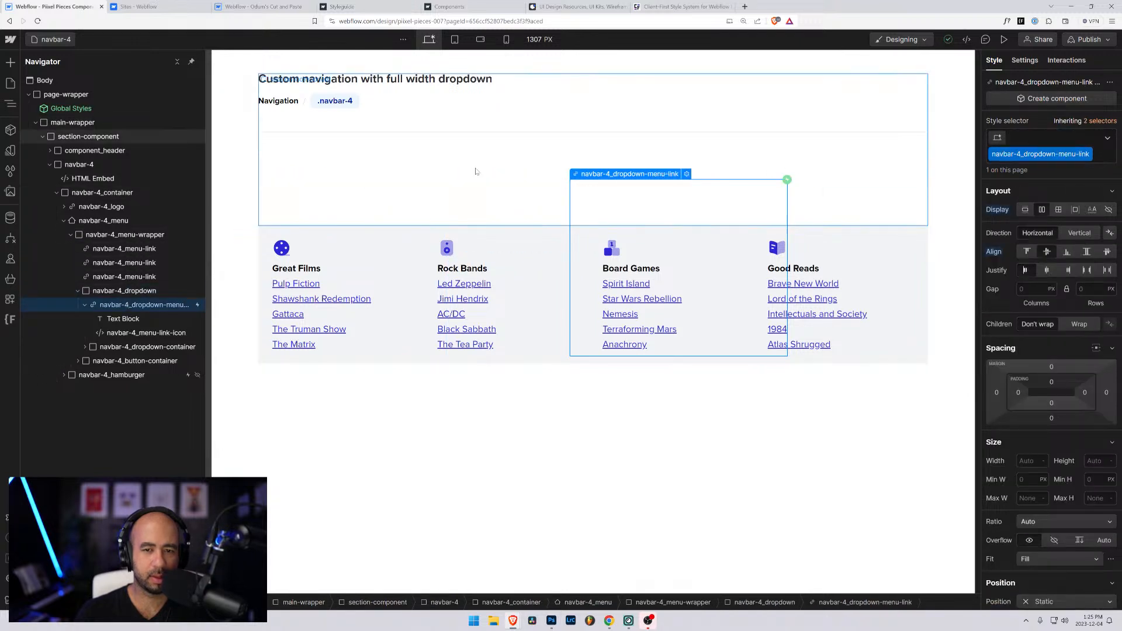
pyautogui.click(1047, 191)
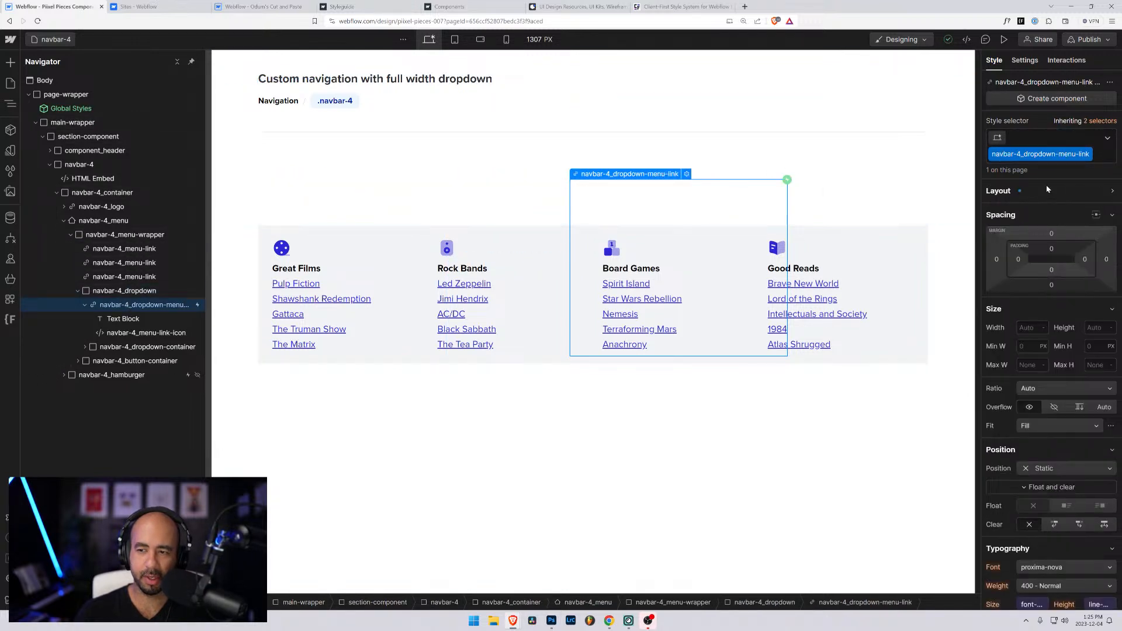
pyautogui.click(121, 319)
pyautogui.click(146, 333)
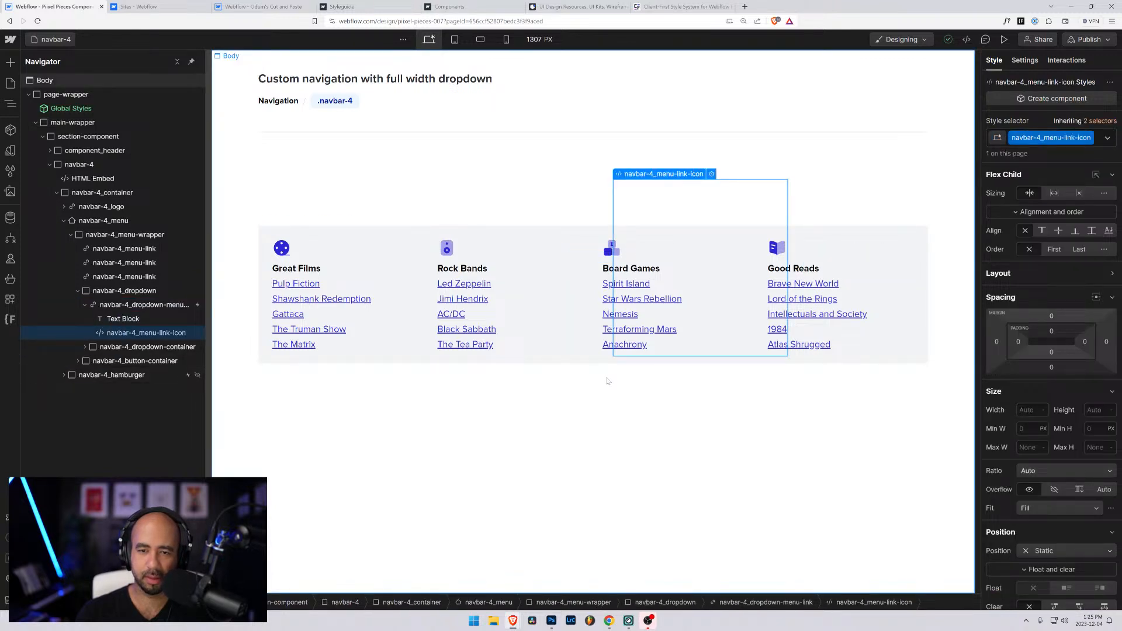
pyautogui.click(711, 174)
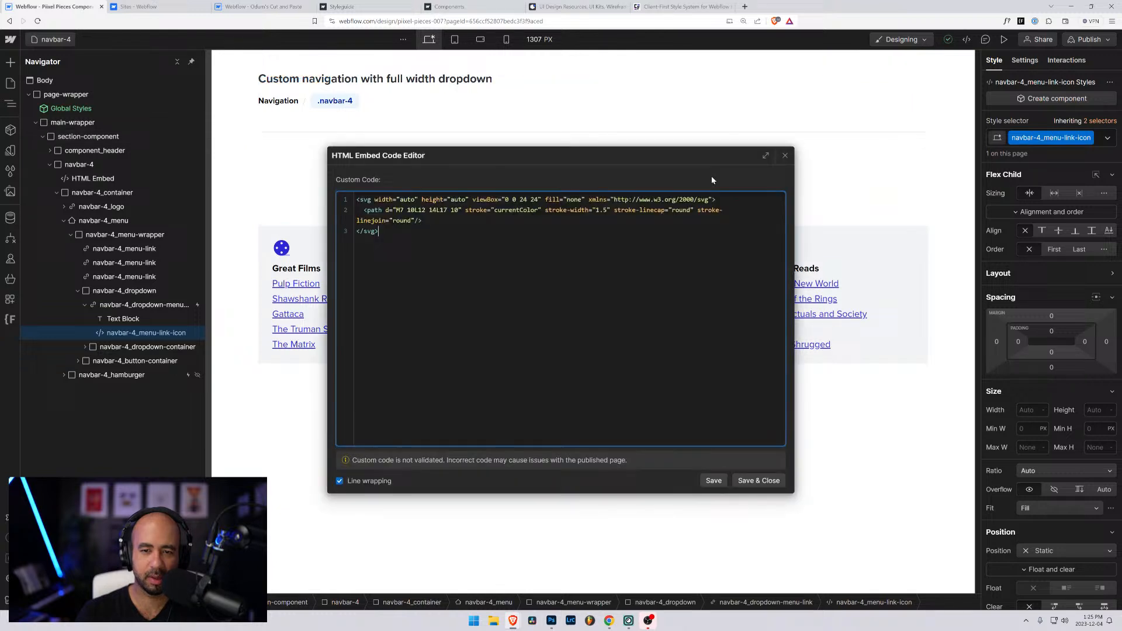
pyautogui.click(759, 481)
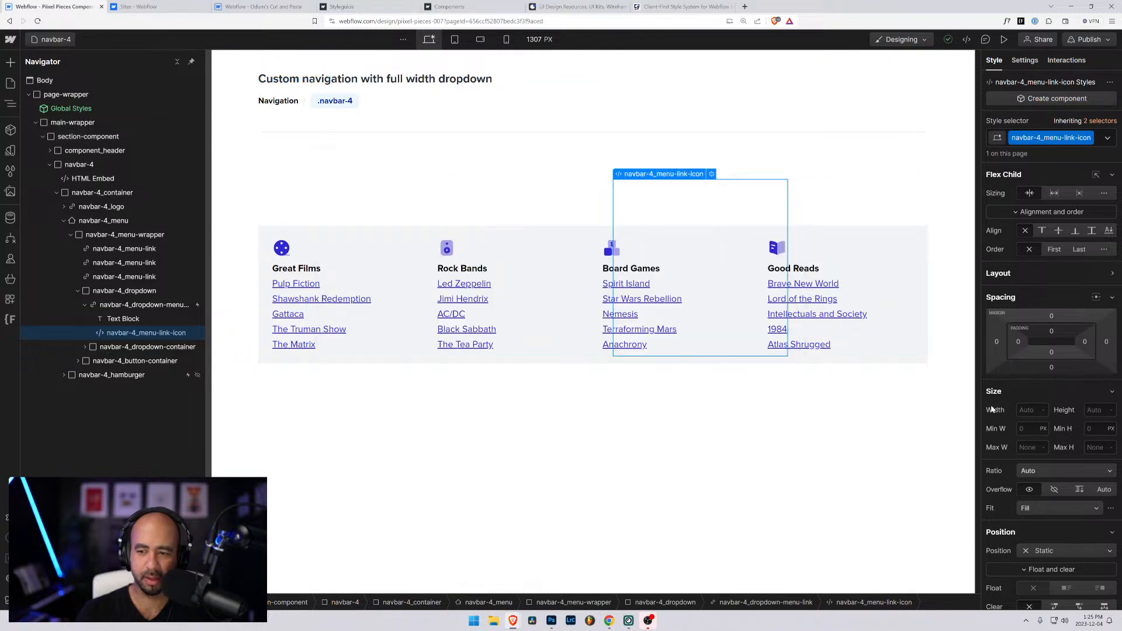
# Set the navbar-4_menu-link-icon class to a width of 1.125 rem and a height of 1.5 rem
pyautogui.click(1024, 410)
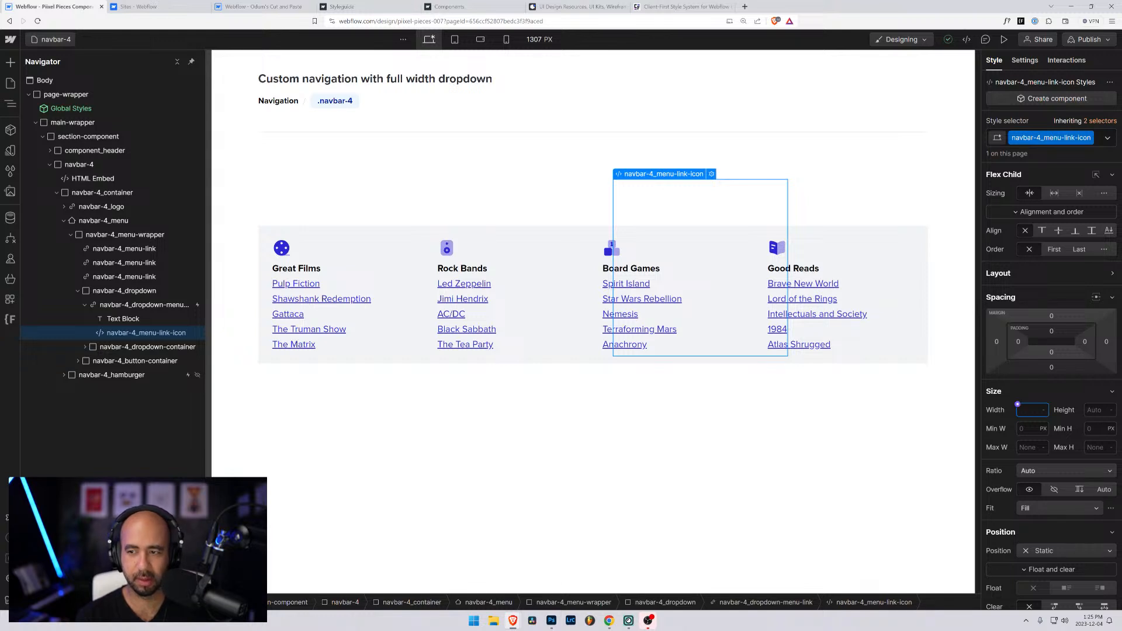
pyautogui.write('1.125')
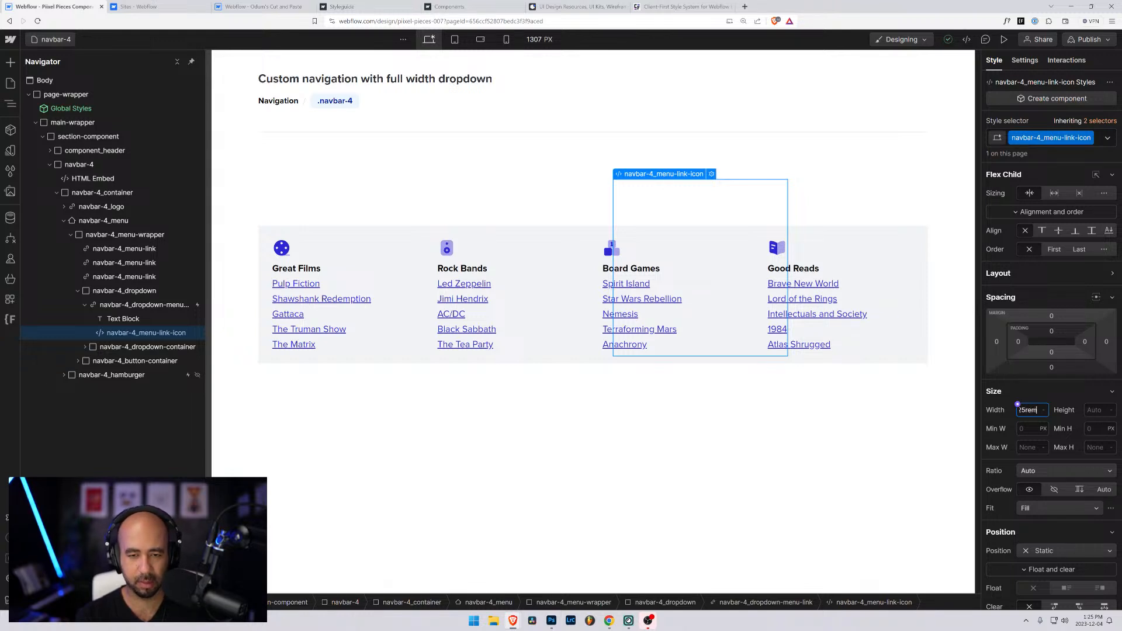
pyautogui.press('Return')
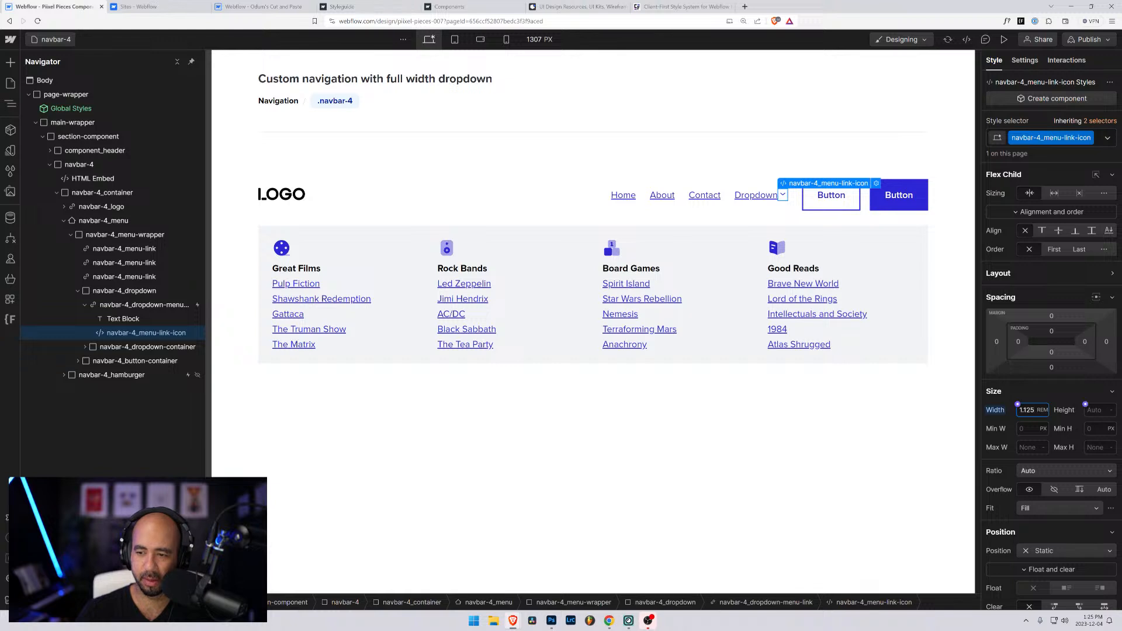
pyautogui.click(1099, 410)
pyautogui.write('1.5')
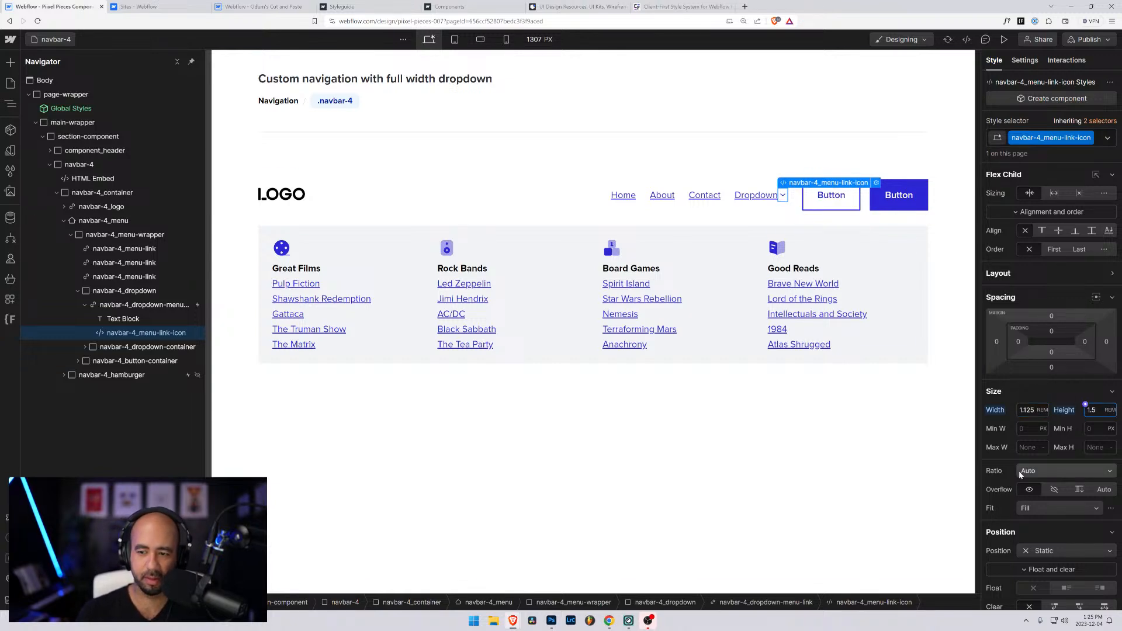
# Compare the primary-dark and primary-light variables as the dropdown icon's text color, keeping primary-light
pyautogui.scroll(-3, 1020, 476)
pyautogui.click(1027, 570)
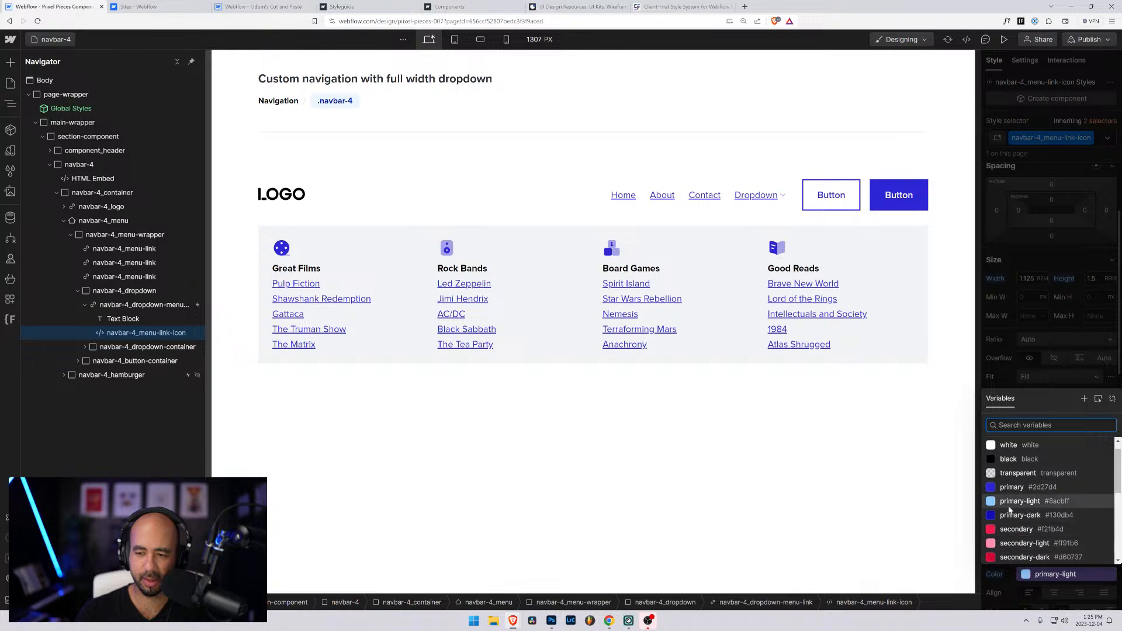
pyautogui.click(1004, 528)
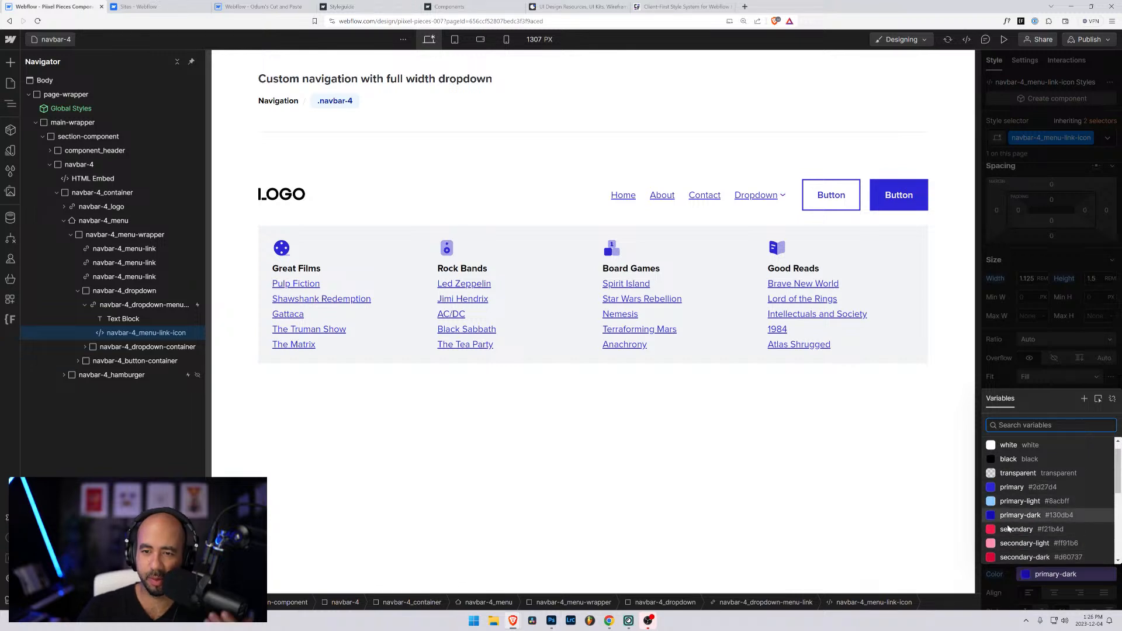
pyautogui.click(1007, 514)
pyautogui.click(1007, 502)
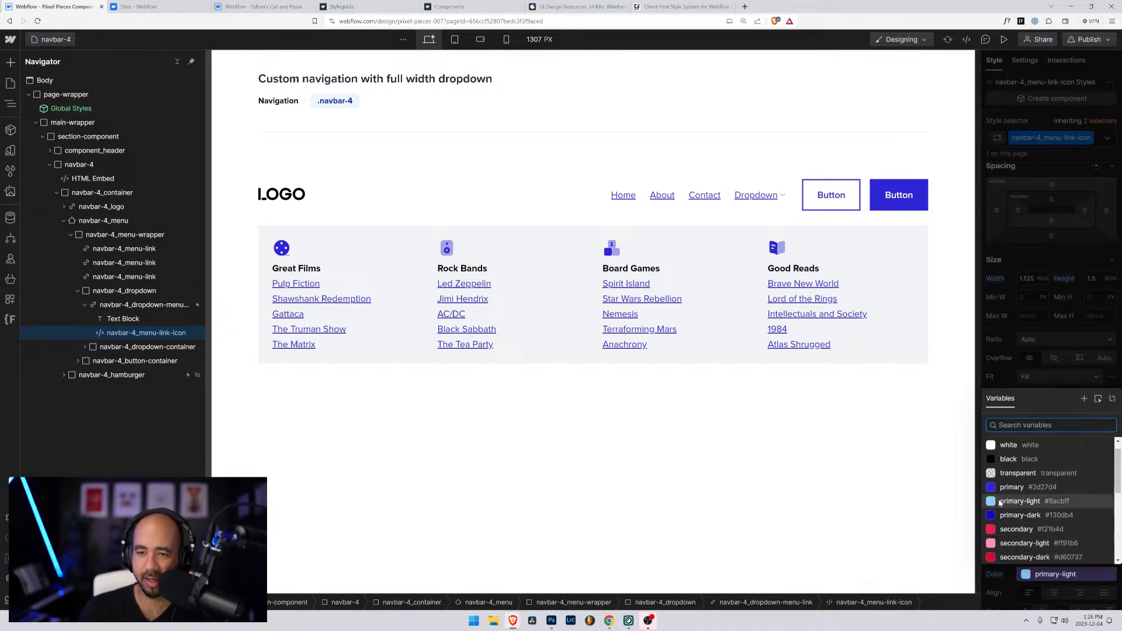
pyautogui.press('Escape')
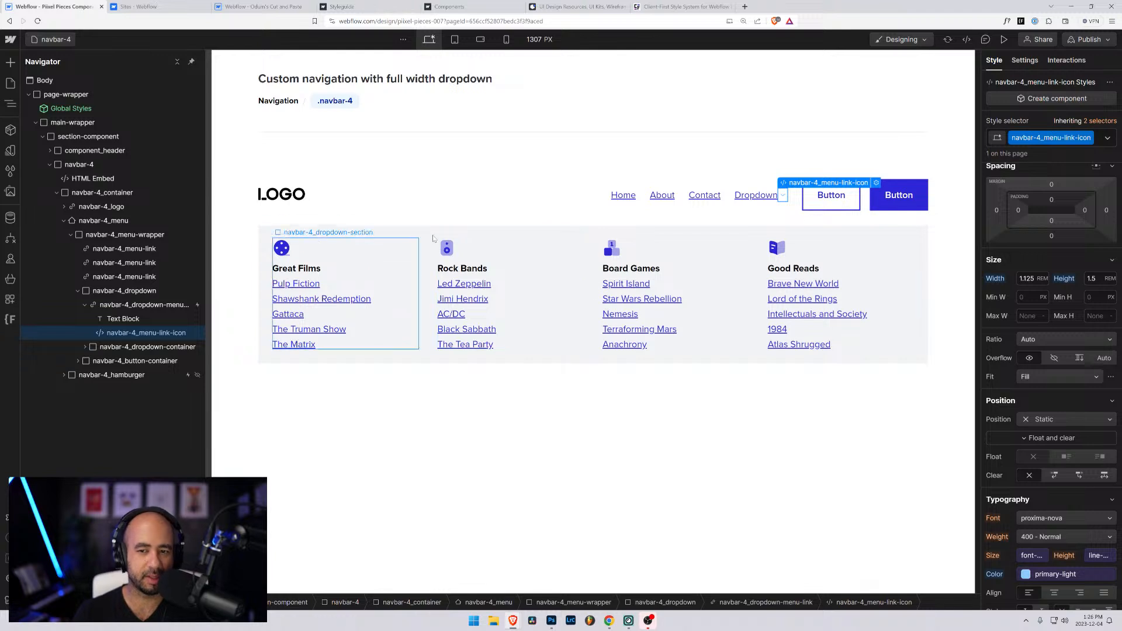
# Open the Show Nav 4 Dropdown animation from the dropdown menu link's first-click trigger and rename it Nav 4 Dropdown Open
pyautogui.click(143, 304)
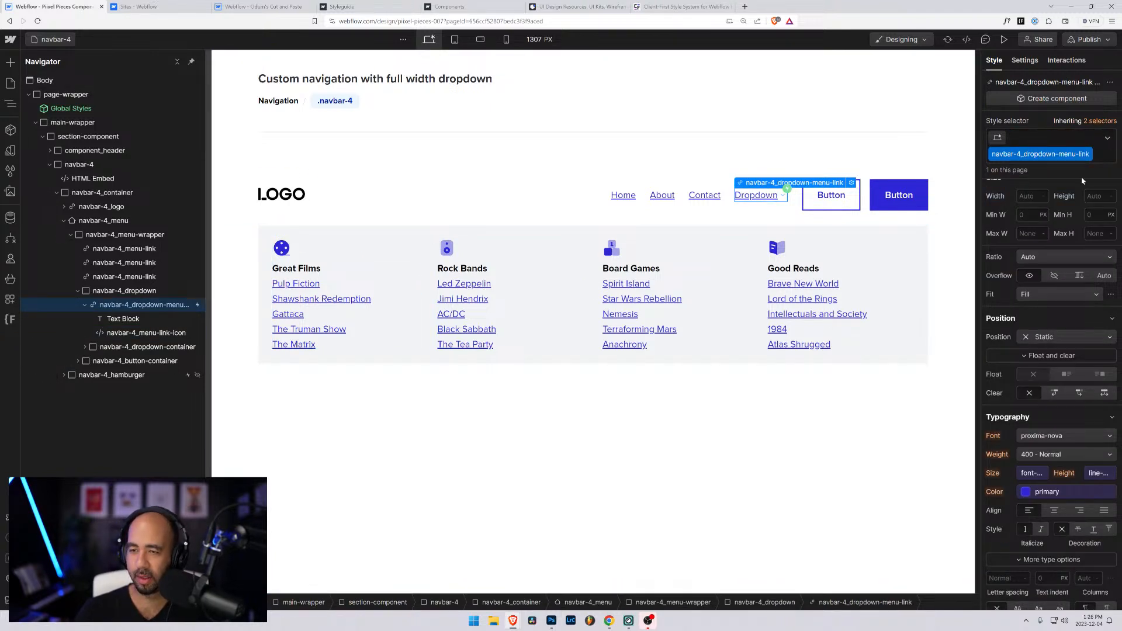
pyautogui.scroll(5, 1036, 304)
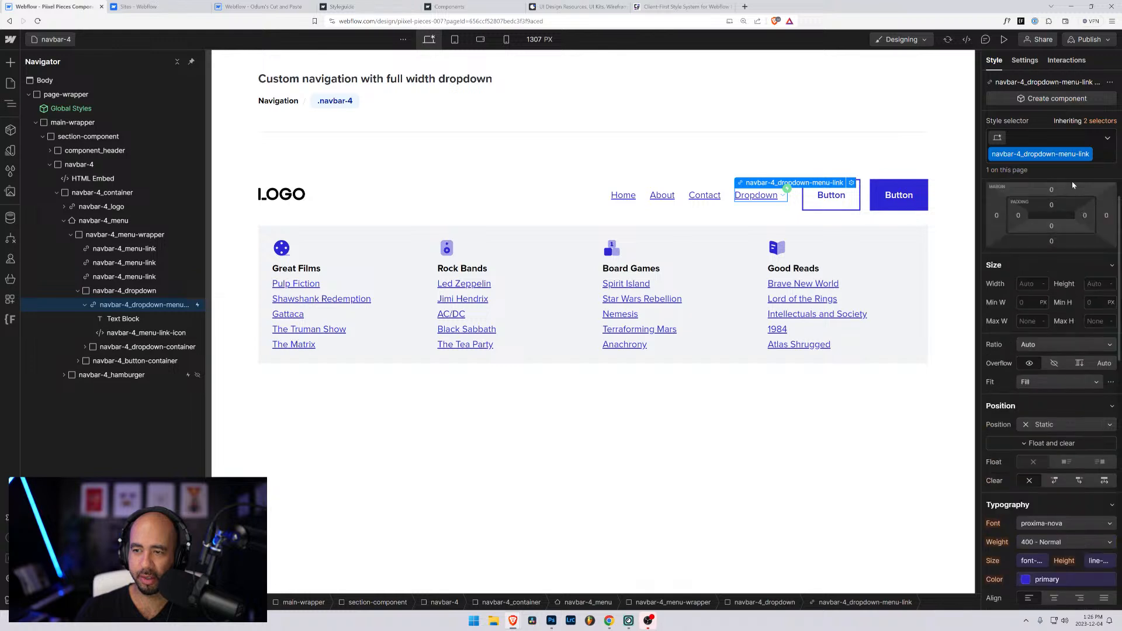
pyautogui.click(1067, 61)
pyautogui.click(1015, 127)
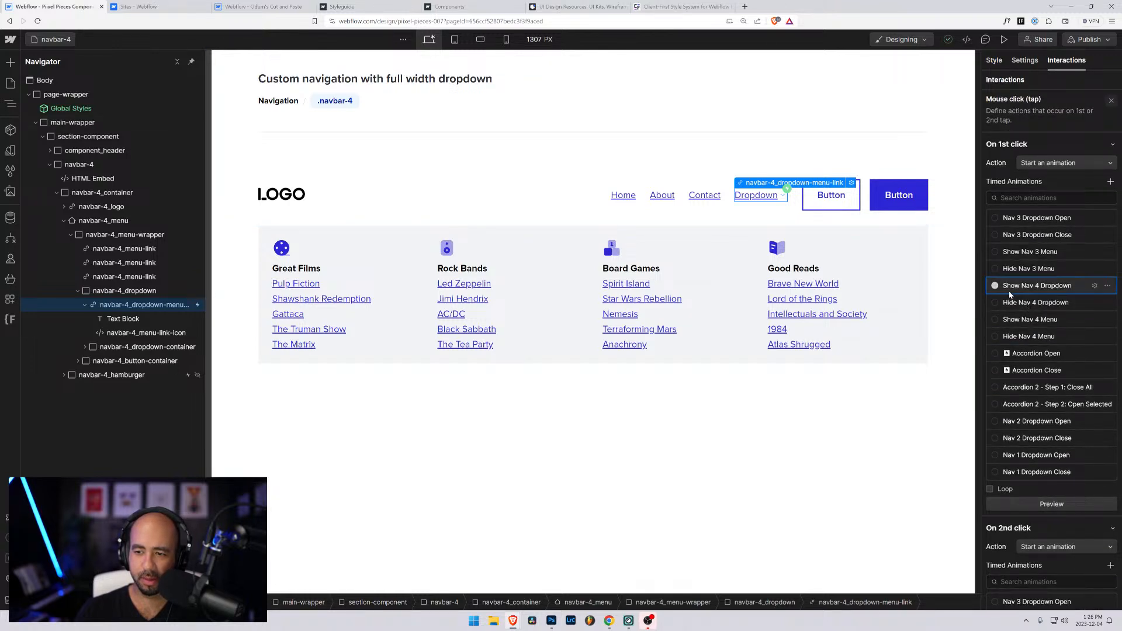
pyautogui.click(1094, 286)
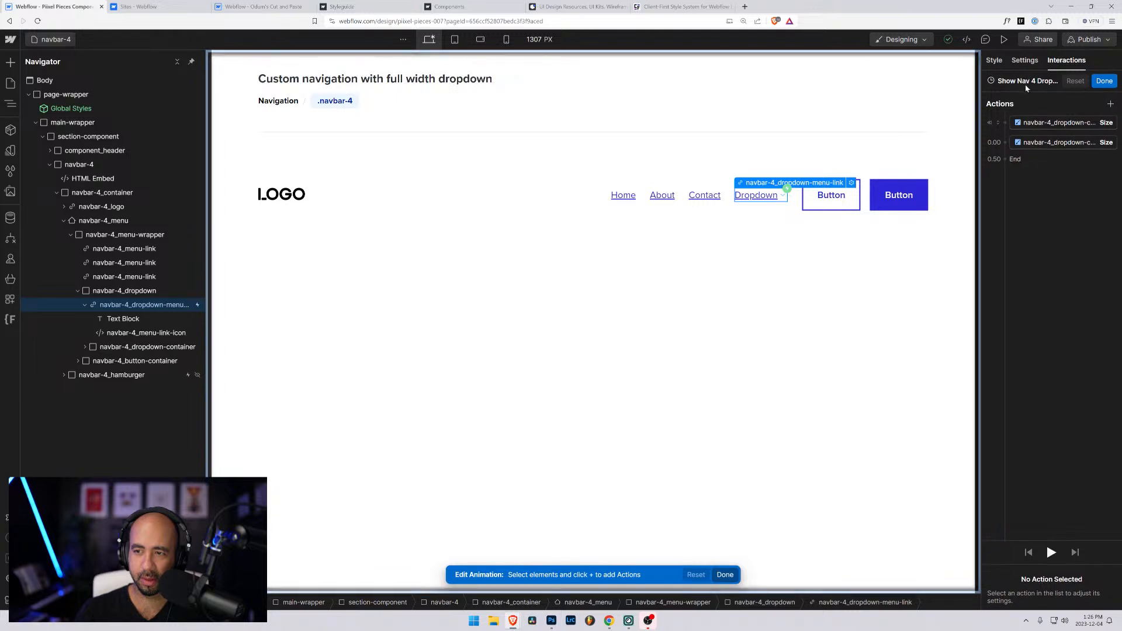
pyautogui.press('Home')
pyautogui.hotkey('ctrl', 'shift', 'Right')
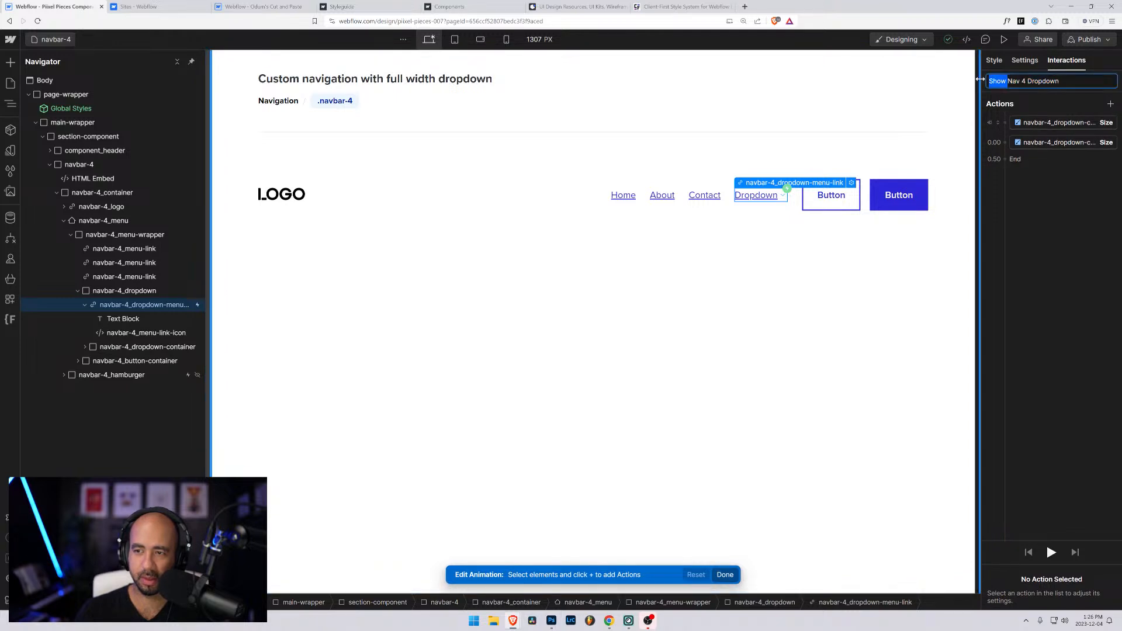
pyautogui.press('BackSpace')
pyautogui.press('End')
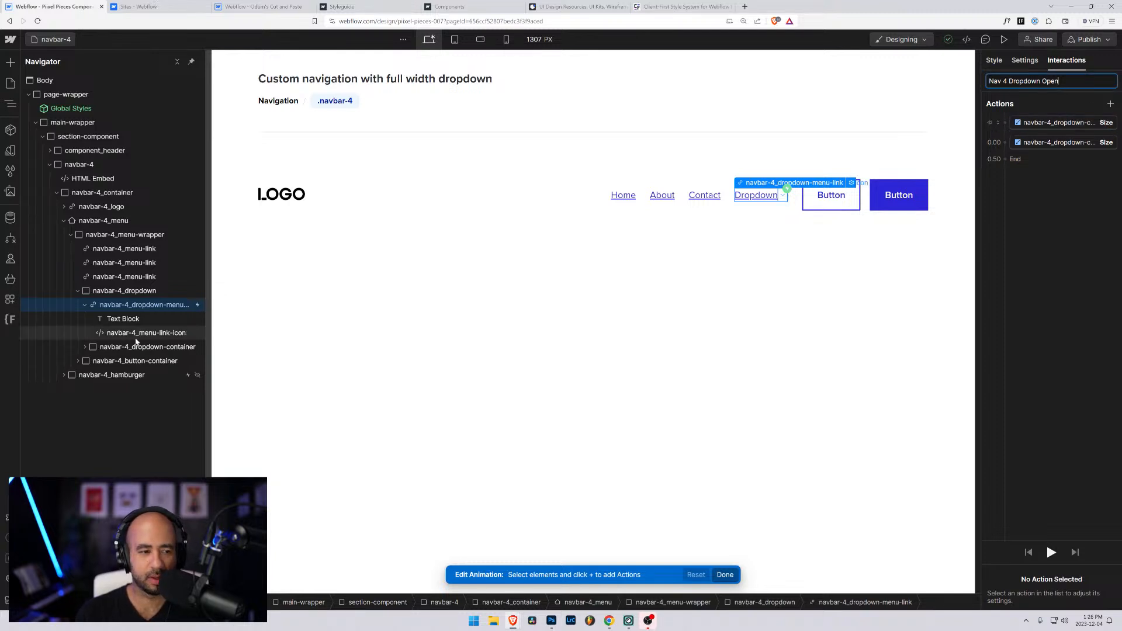
# Add a Rotate action for the dropdown icon with a Z rotation of 0 degrees, set as initial state
pyautogui.click(136, 337)
pyautogui.click(1007, 134)
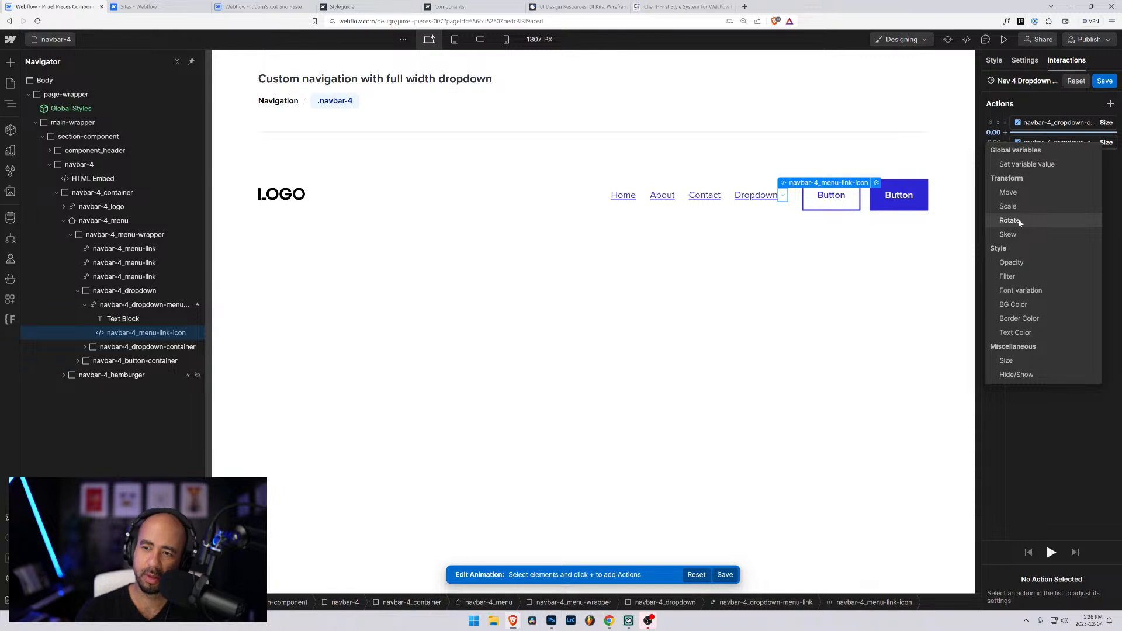
pyautogui.click(1009, 221)
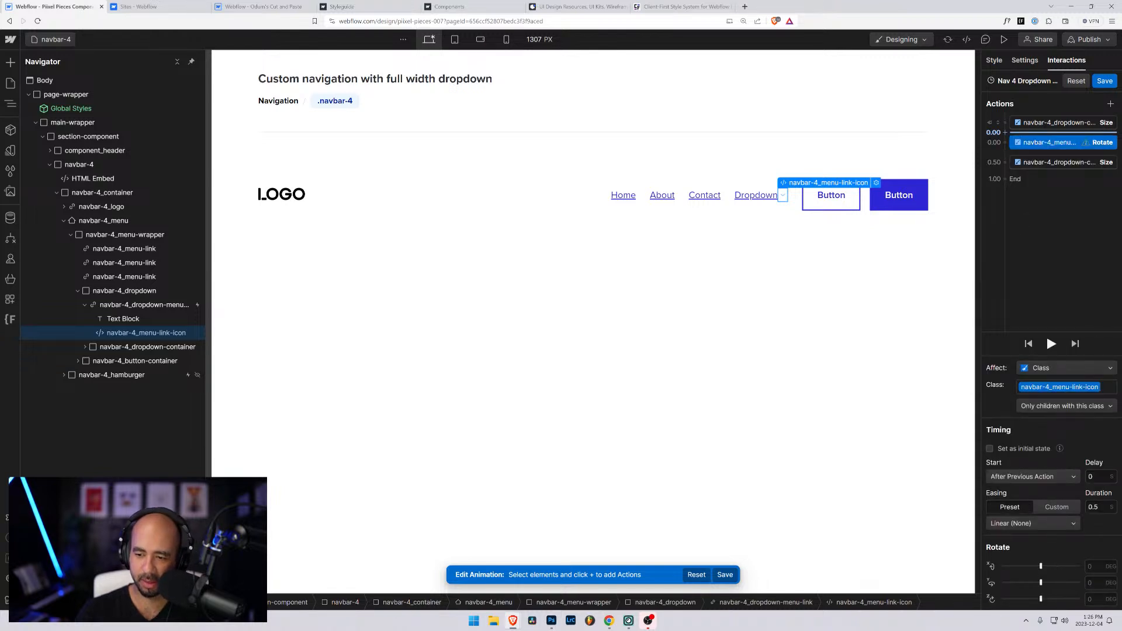
pyautogui.click(1097, 599)
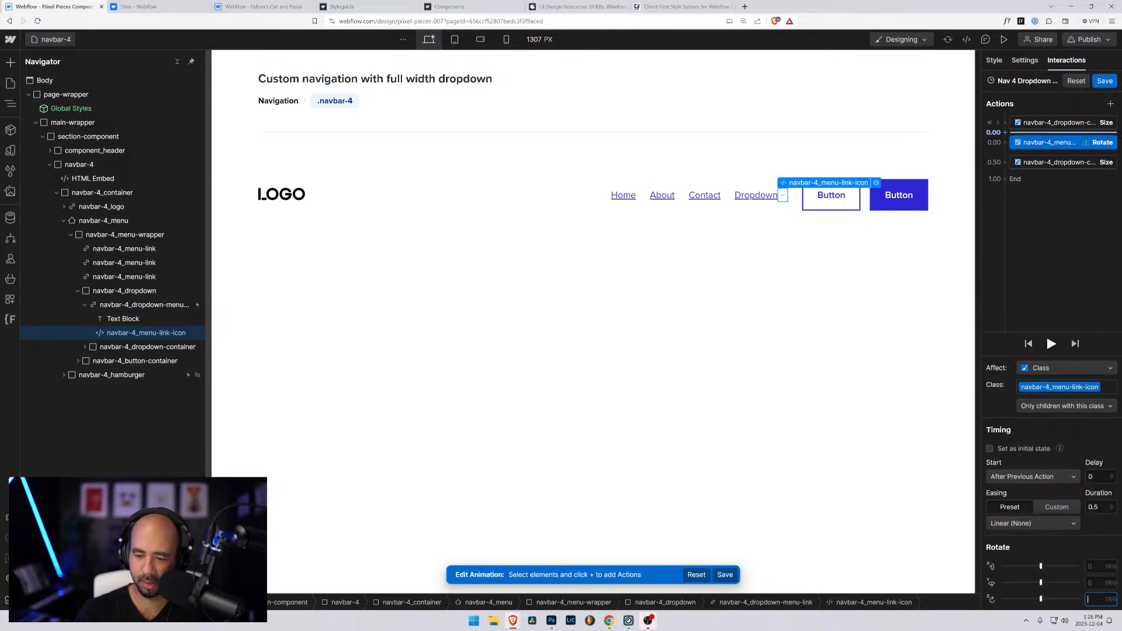
pyautogui.click(990, 449)
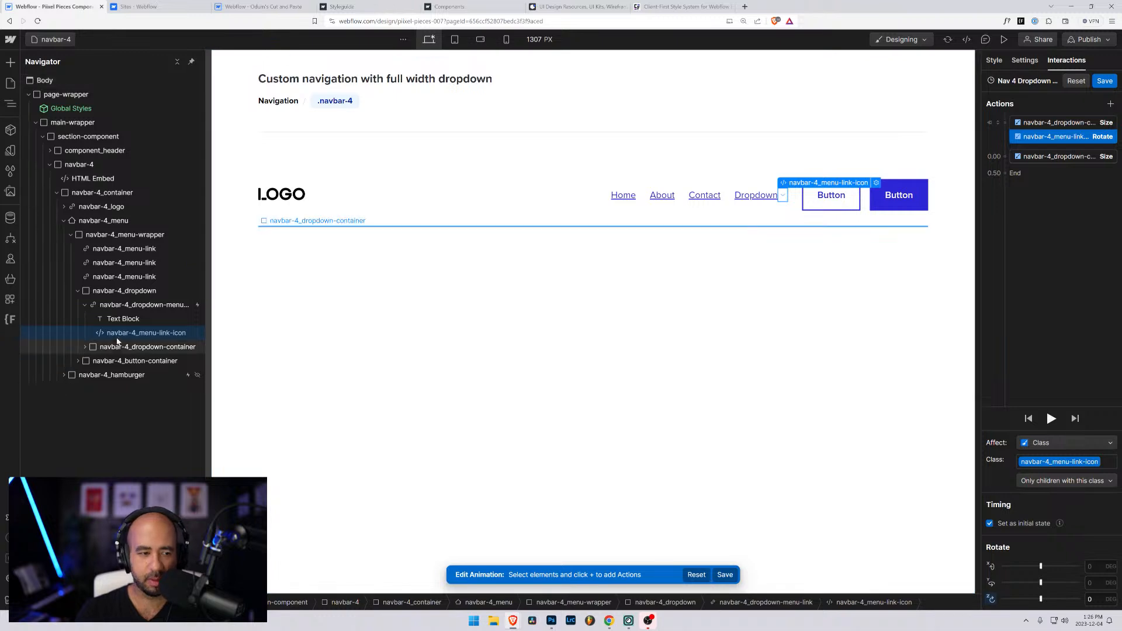
# Add a second icon Rotate action to 180 degrees on Z, starting with the previous action, with 0.3 s duration and In Out Quad easing
pyautogui.moveTo(1005, 157); pyautogui.dragTo(1007, 167)
pyautogui.click(1006, 166)
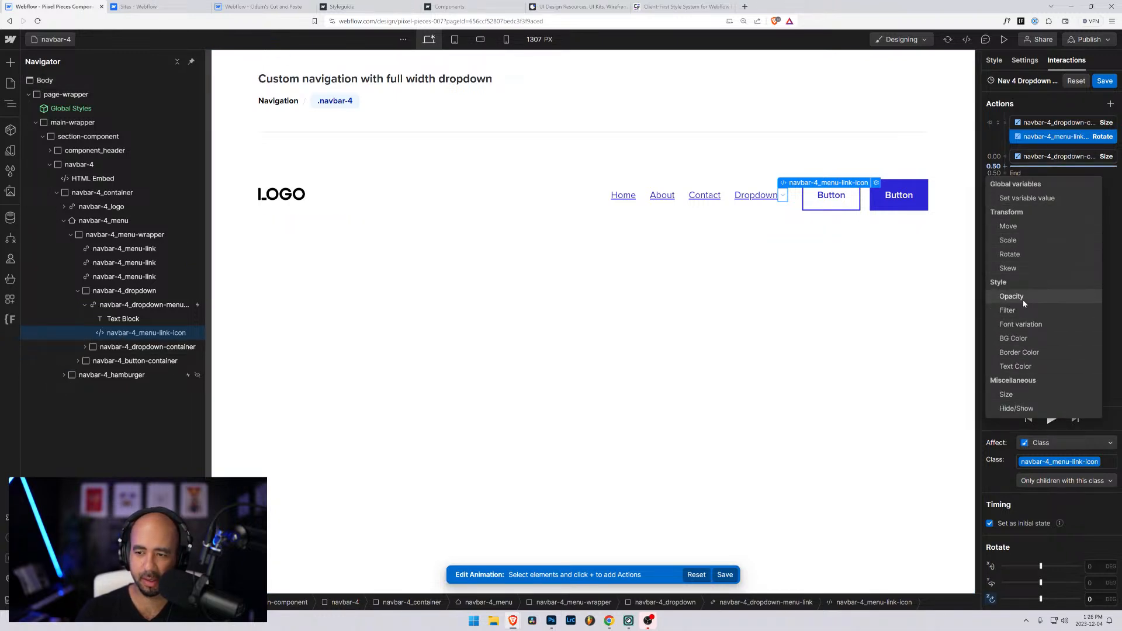
pyautogui.click(1010, 254)
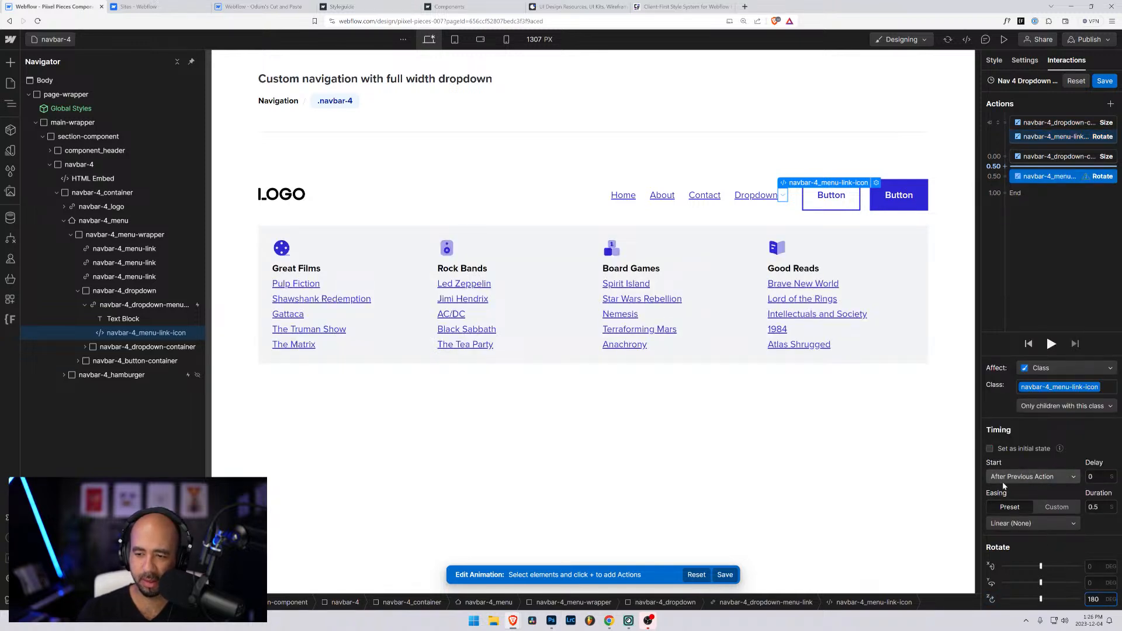
pyautogui.click(1041, 478)
pyautogui.click(1023, 491)
pyautogui.click(1092, 508)
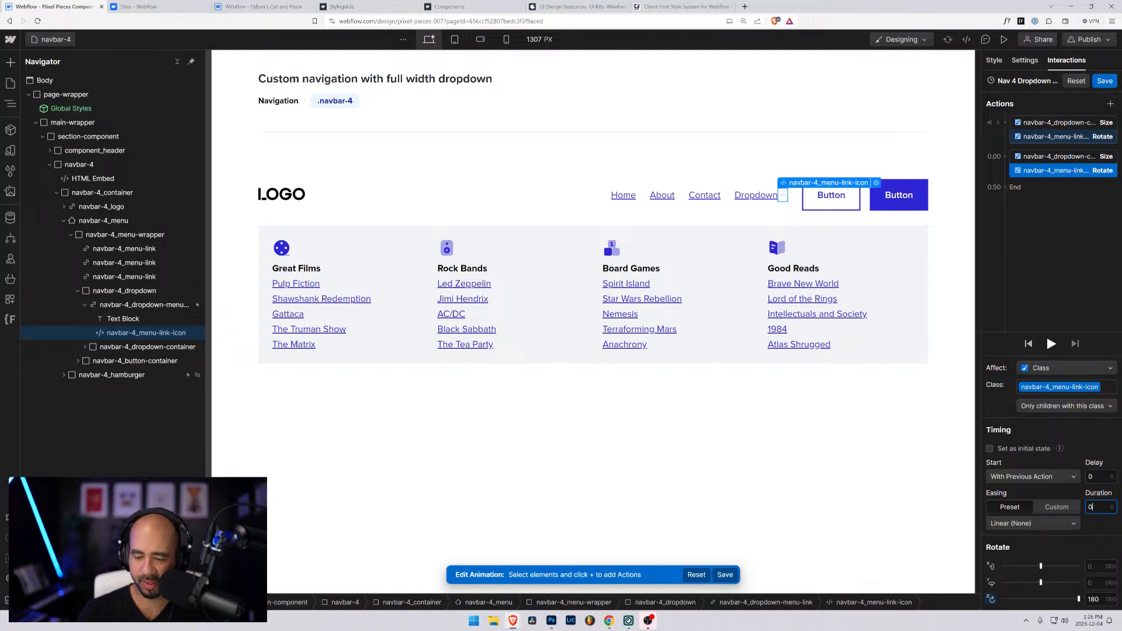
pyautogui.click(1016, 524)
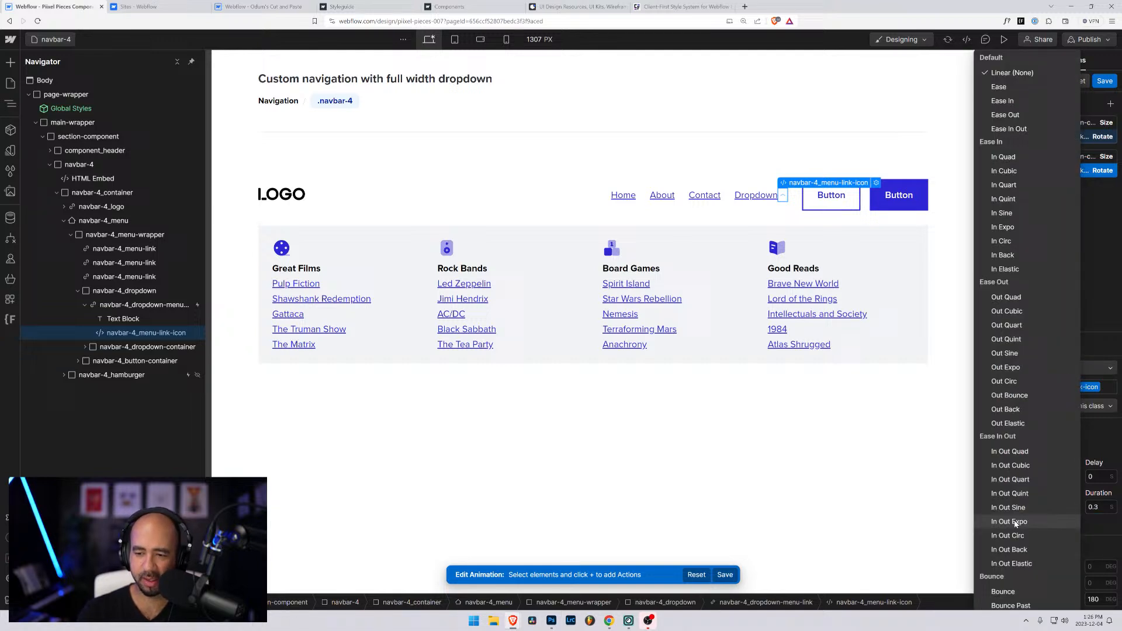
pyautogui.click(1015, 453)
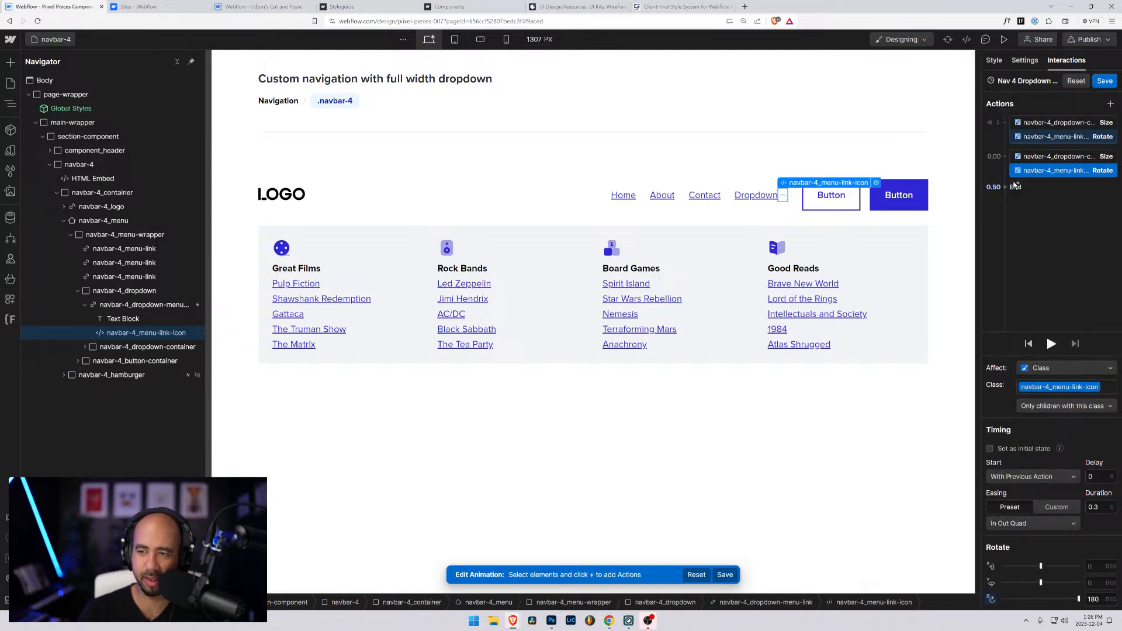
# Set the opening Size action's duration on the navbar-4 dropdown container to 0.3 s and save the animation
pyautogui.click(1052, 156)
pyautogui.click(1094, 523)
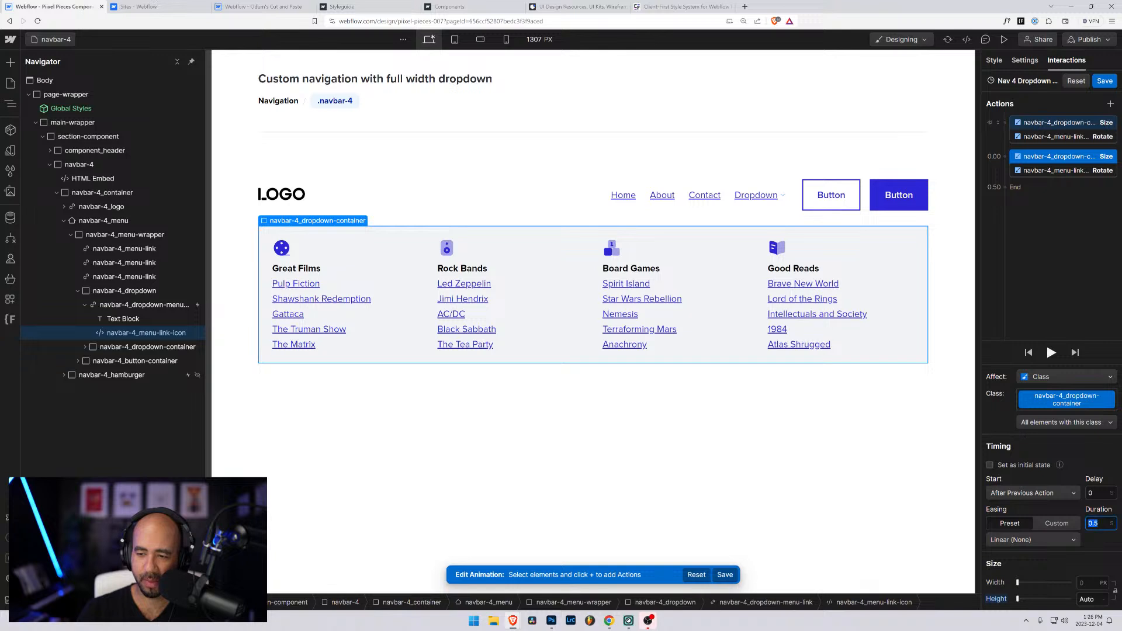
pyautogui.write('0.3')
pyautogui.press('Return')
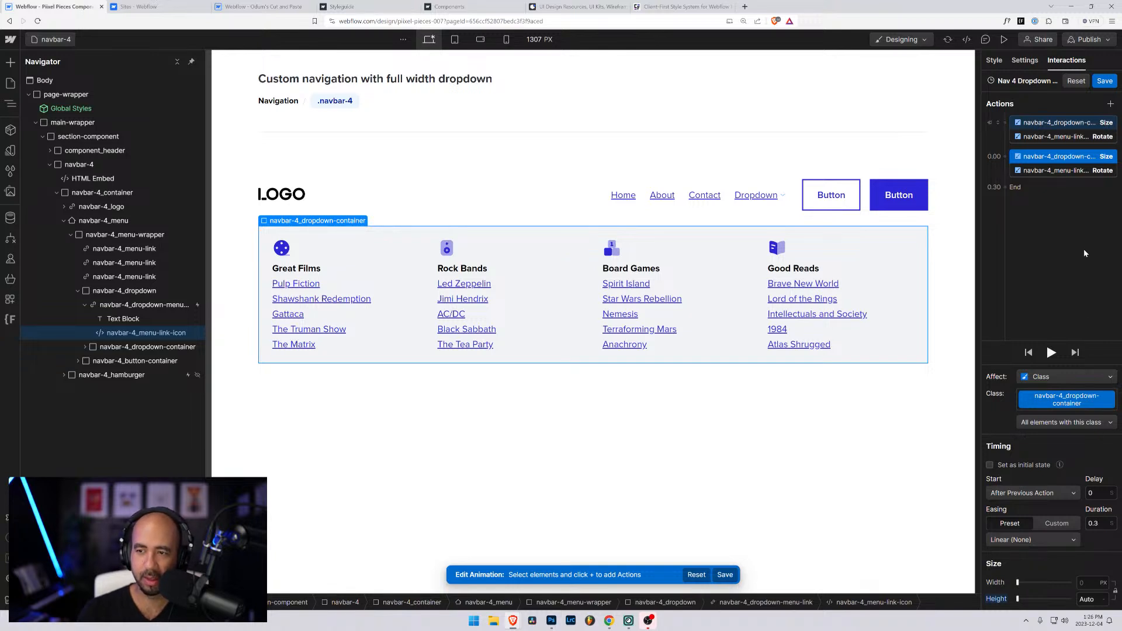
pyautogui.click(1105, 82)
# Open the second-click Hide Nav 4 Dropdown animation, rename it Nav 4 Dropdown Close, and select the navbar-4_menu-link-icon element
pyautogui.scroll(-4, 1040, 409)
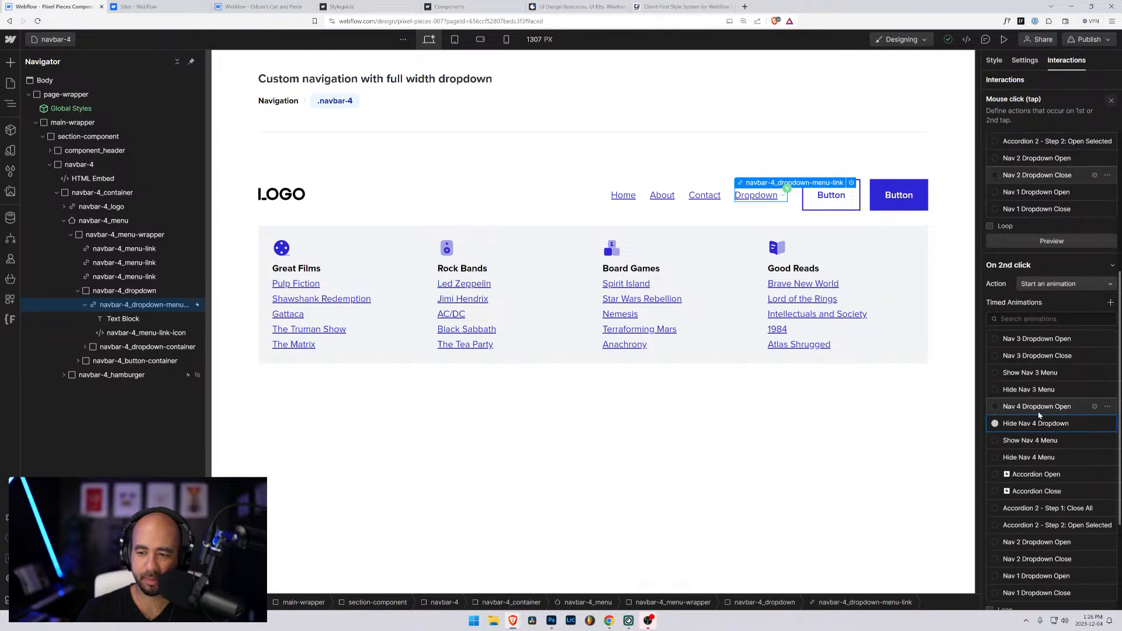
pyautogui.click(1094, 424)
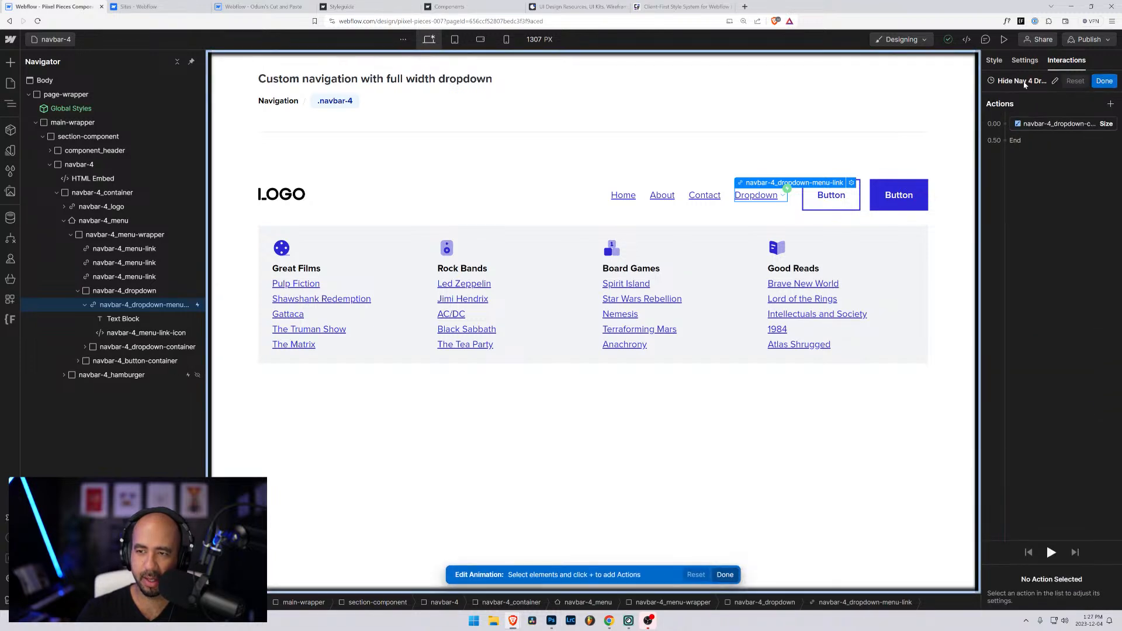
pyautogui.press('Home')
pyautogui.hotkey('ctrl', 'shift', 'Right')
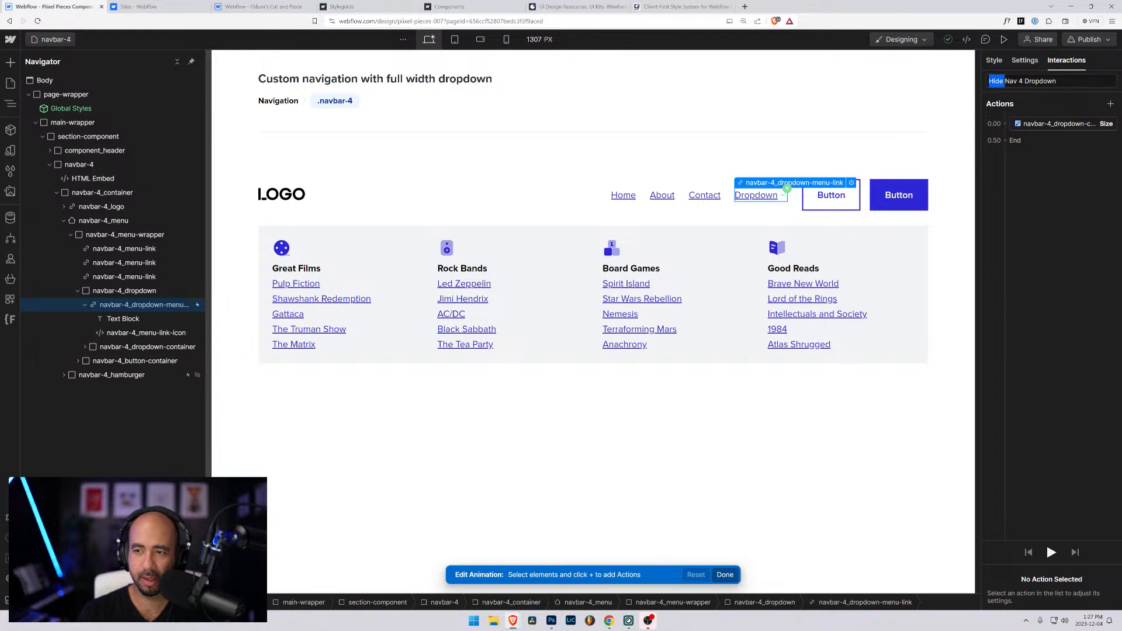
pyautogui.press('BackSpace')
pyautogui.write('Close')
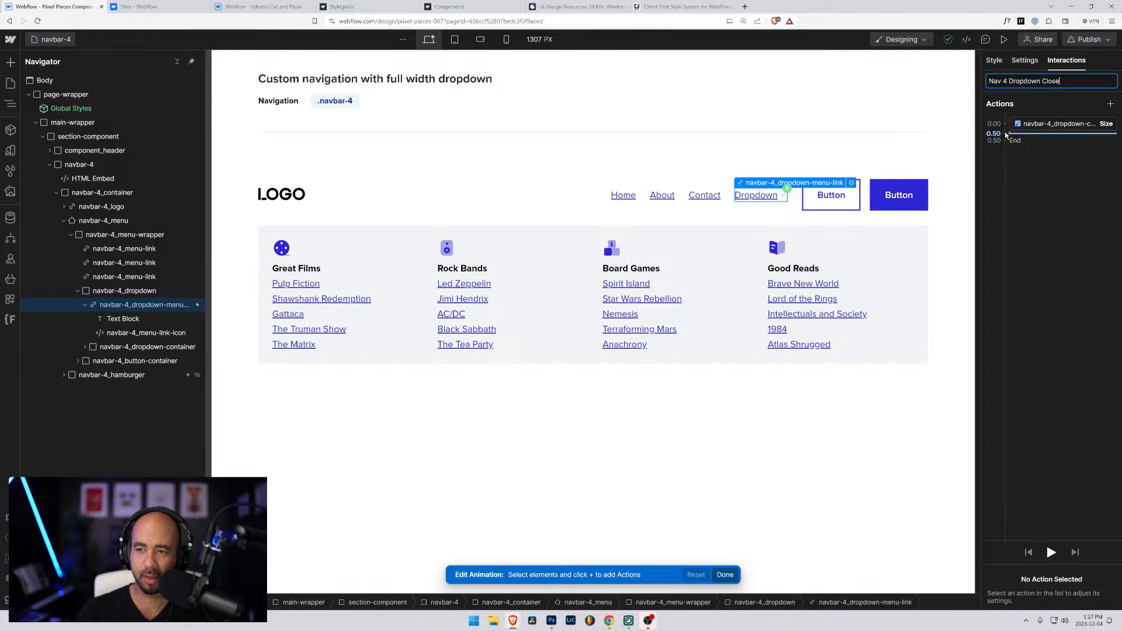
pyautogui.click(131, 335)
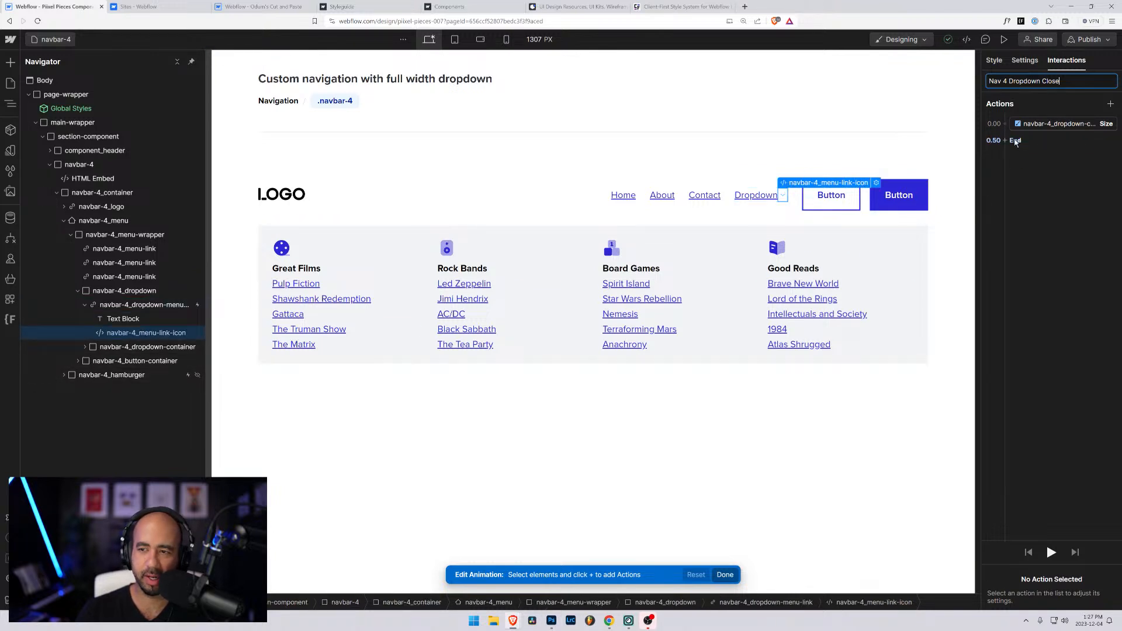
pyautogui.click(1006, 134)
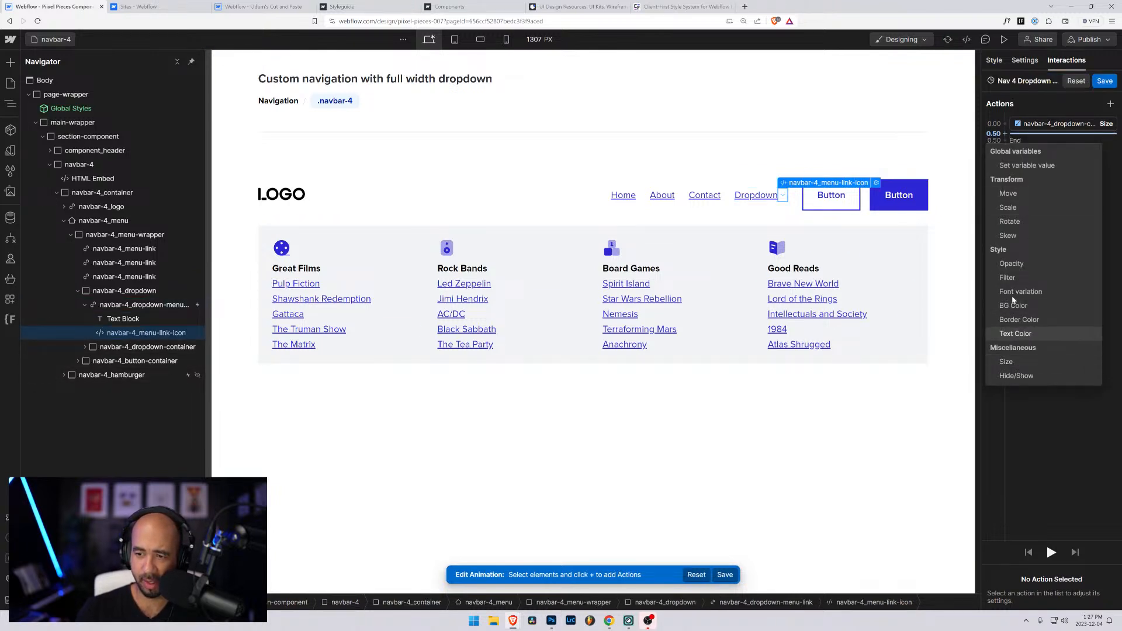
pyautogui.click(1008, 207)
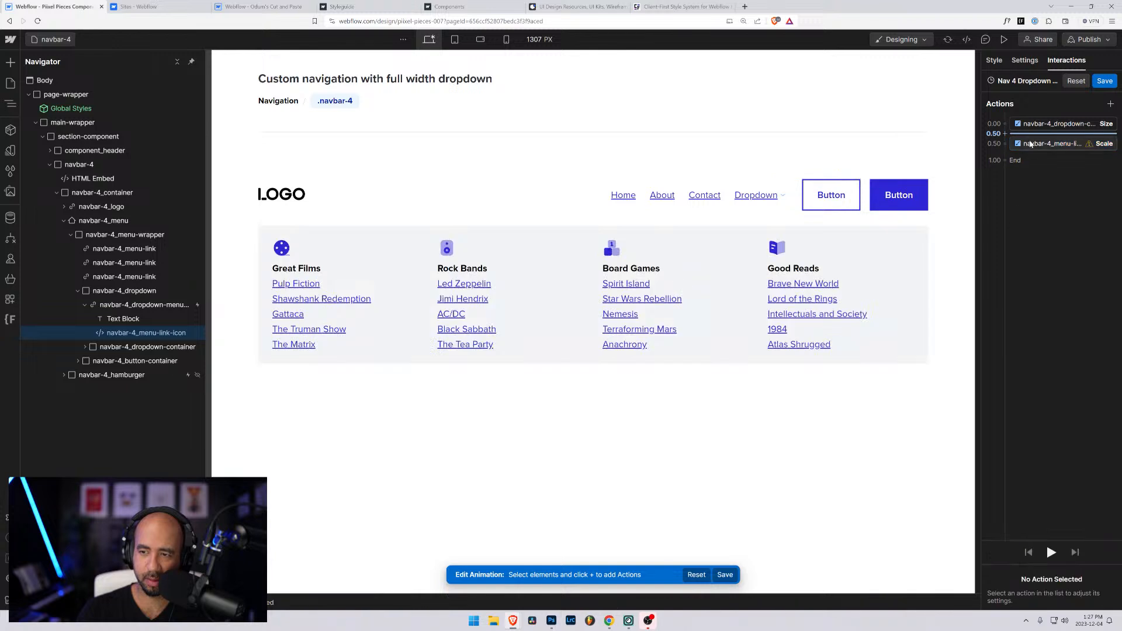
pyautogui.click(1031, 145)
pyautogui.rightClick(1033, 147)
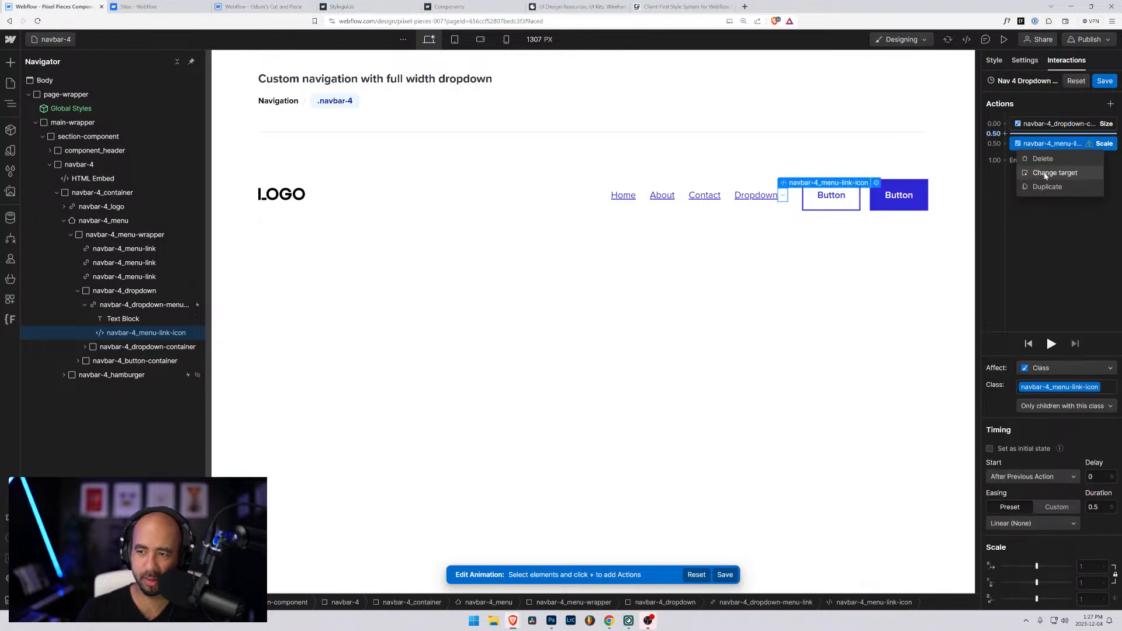
pyautogui.click(1037, 159)
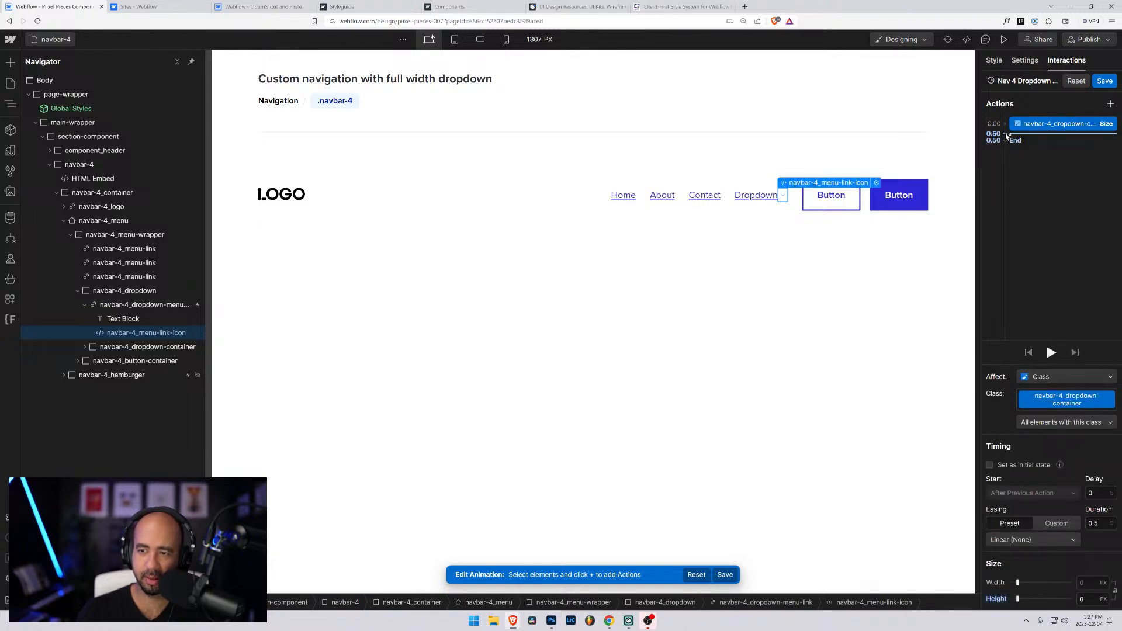
# Add a Rotate action for the icon to 0 degrees on Z, starting with the previous action, with 0.3 s duration and In Out Quad easing
pyautogui.click(1005, 134)
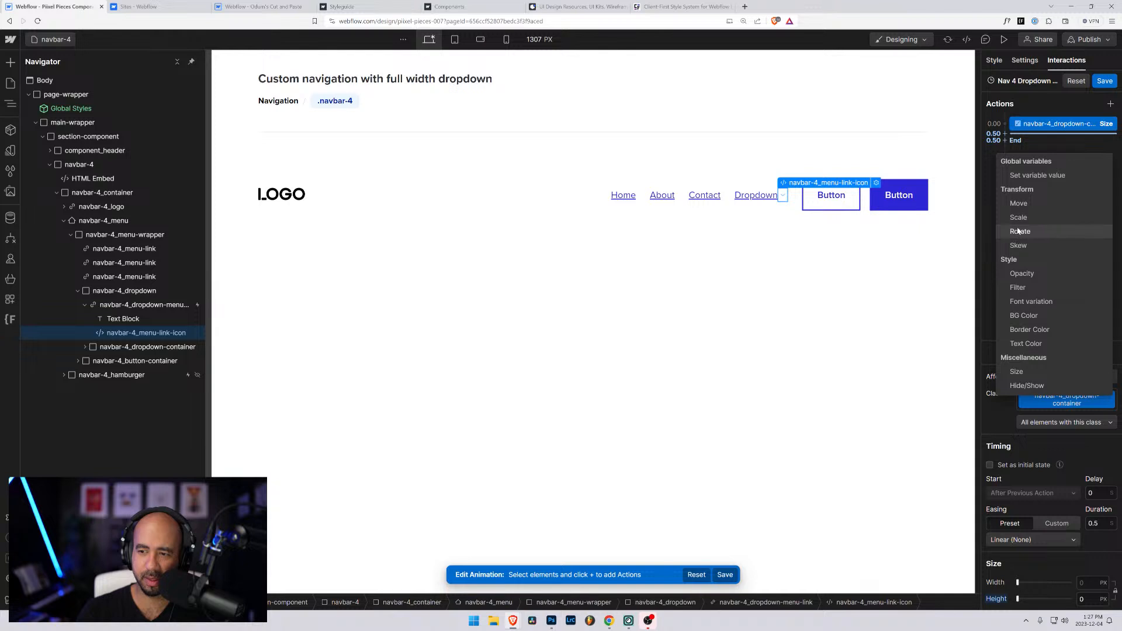
pyautogui.click(1020, 232)
pyautogui.click(1092, 600)
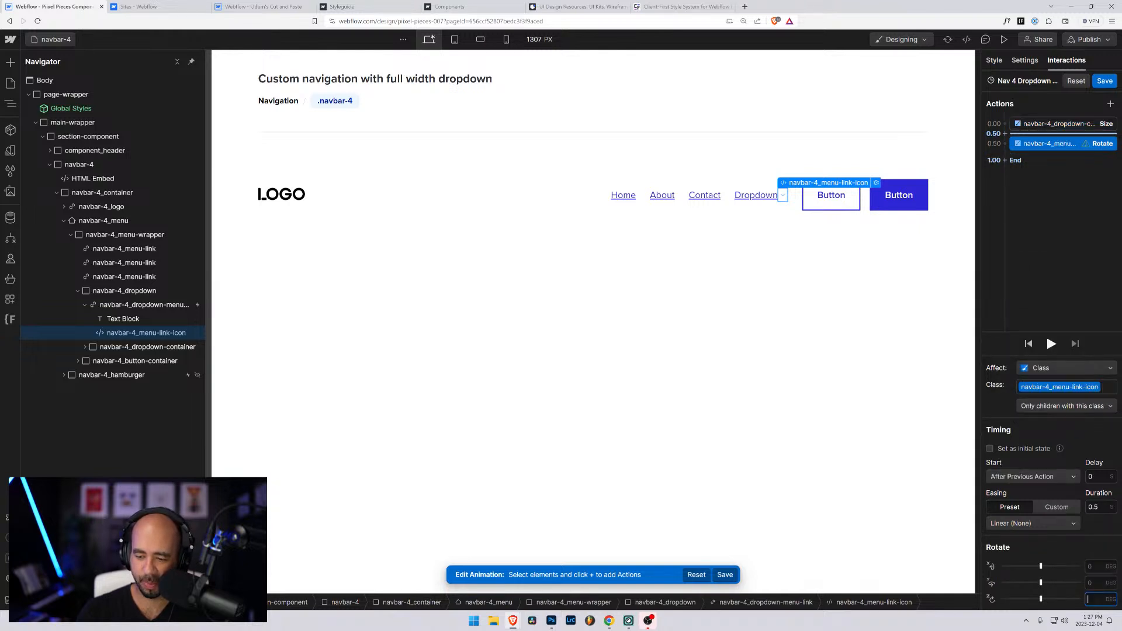
pyautogui.click(1095, 507)
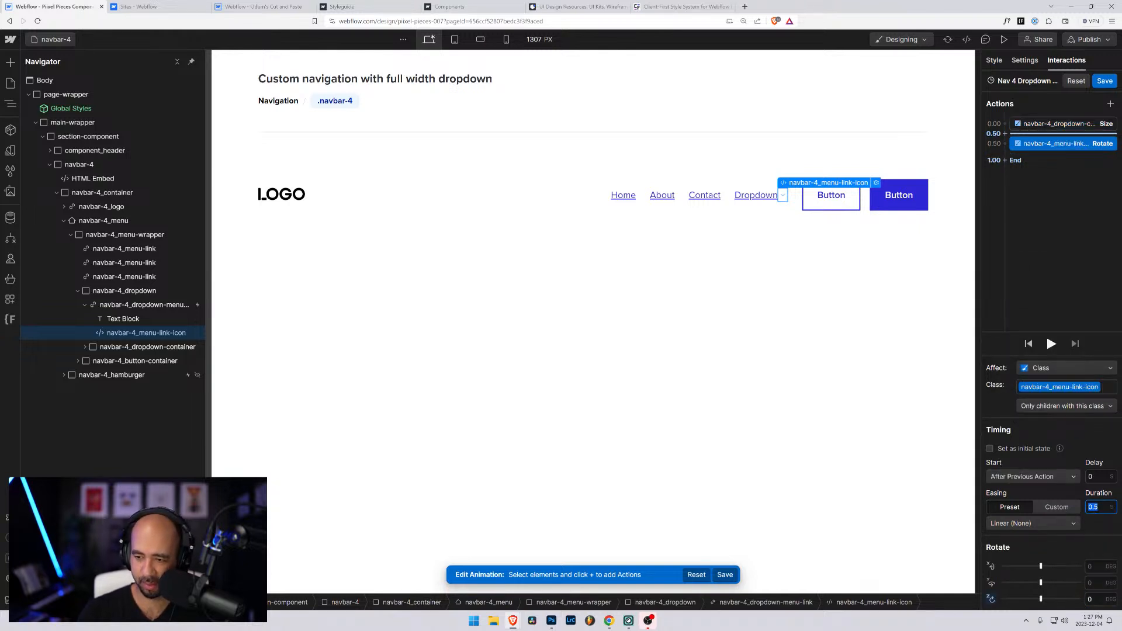
pyautogui.write('0.3')
pyautogui.click(1005, 523)
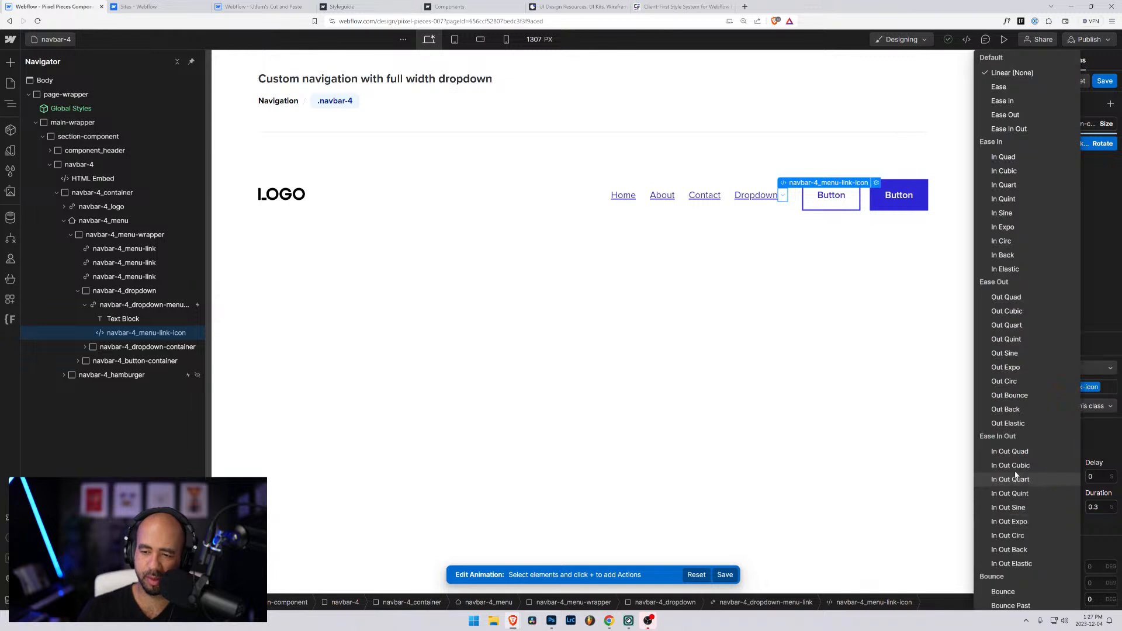
pyautogui.click(1015, 453)
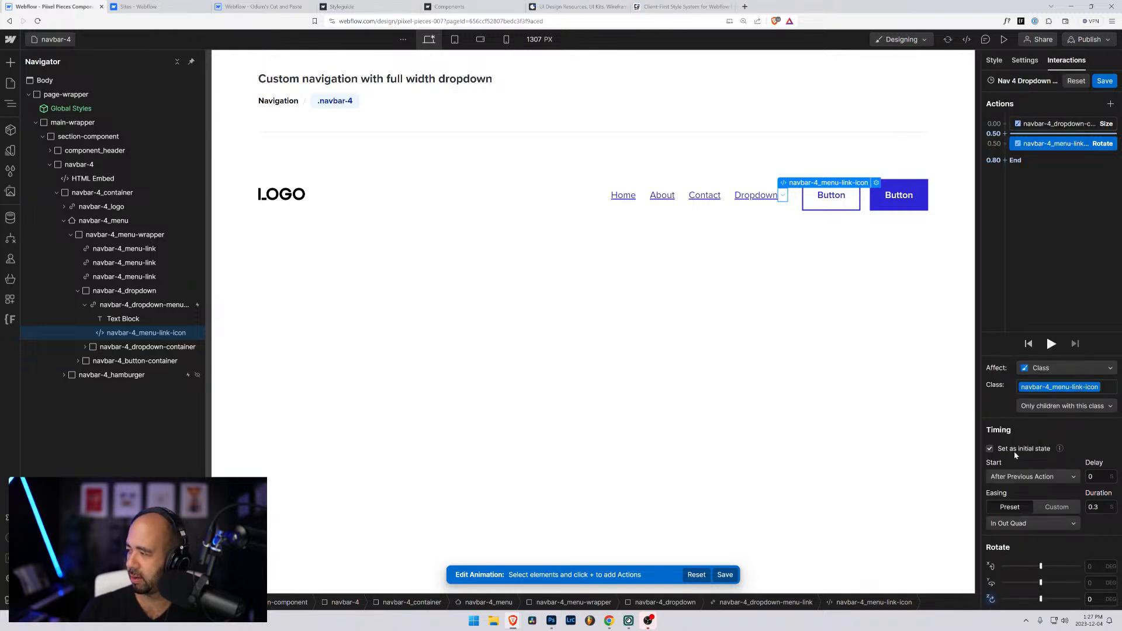
pyautogui.click(1016, 452)
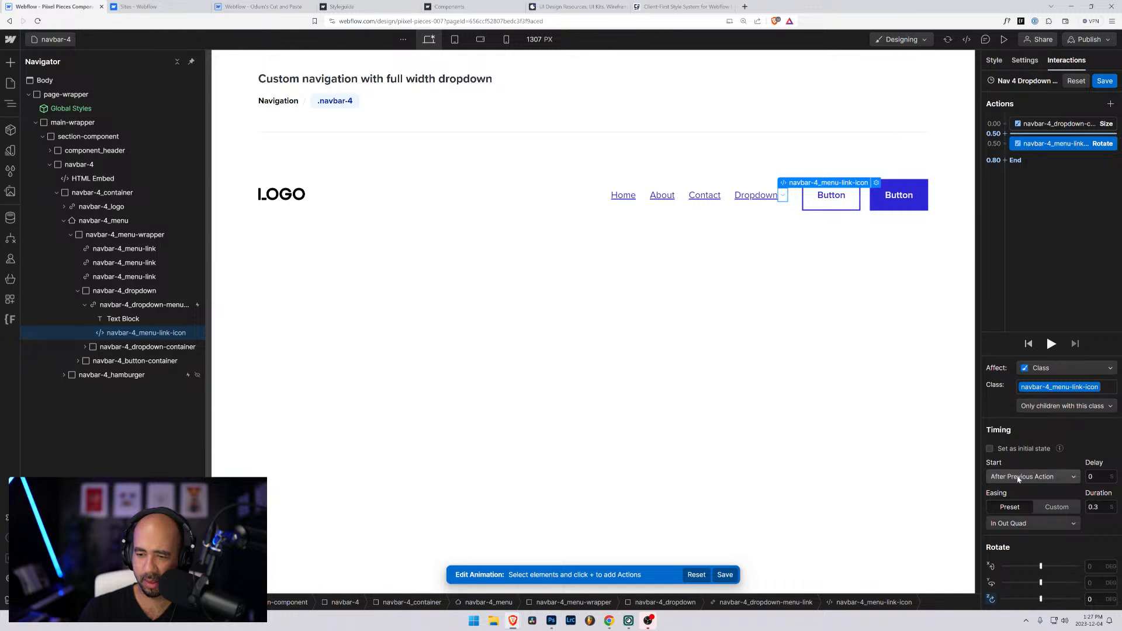
pyautogui.click(1020, 478)
pyautogui.click(1024, 489)
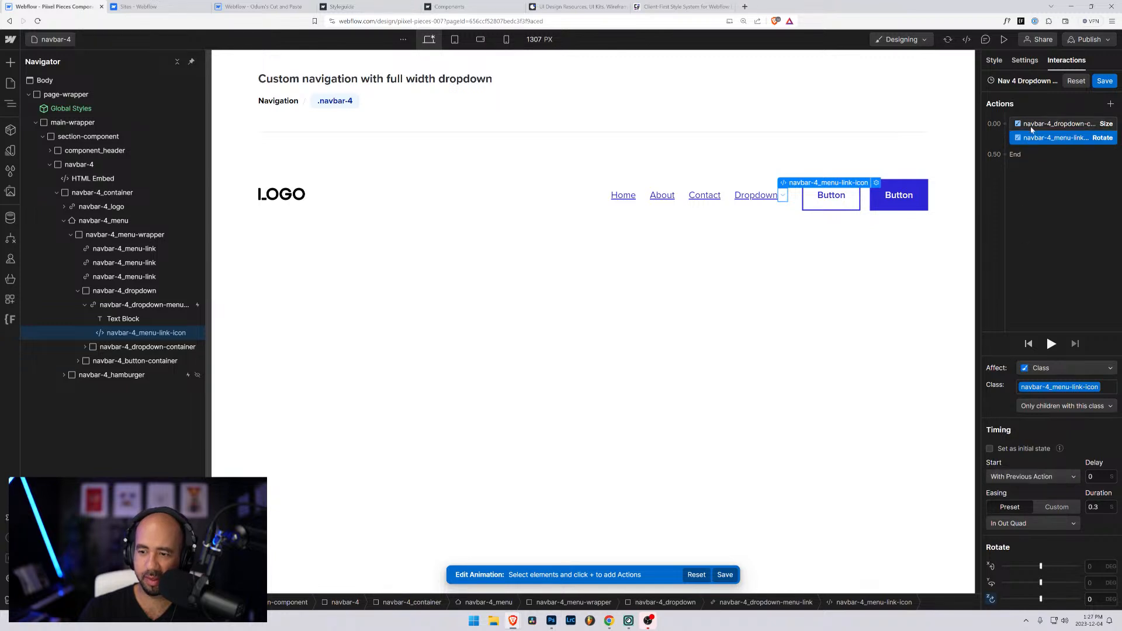
# Set the closing Size action's duration on the dropdown container to 0.3 s and save the Nav 4 Dropdown Close animation
pyautogui.click(1033, 126)
pyautogui.click(1093, 524)
pyautogui.write('0.3')
pyautogui.press('Return')
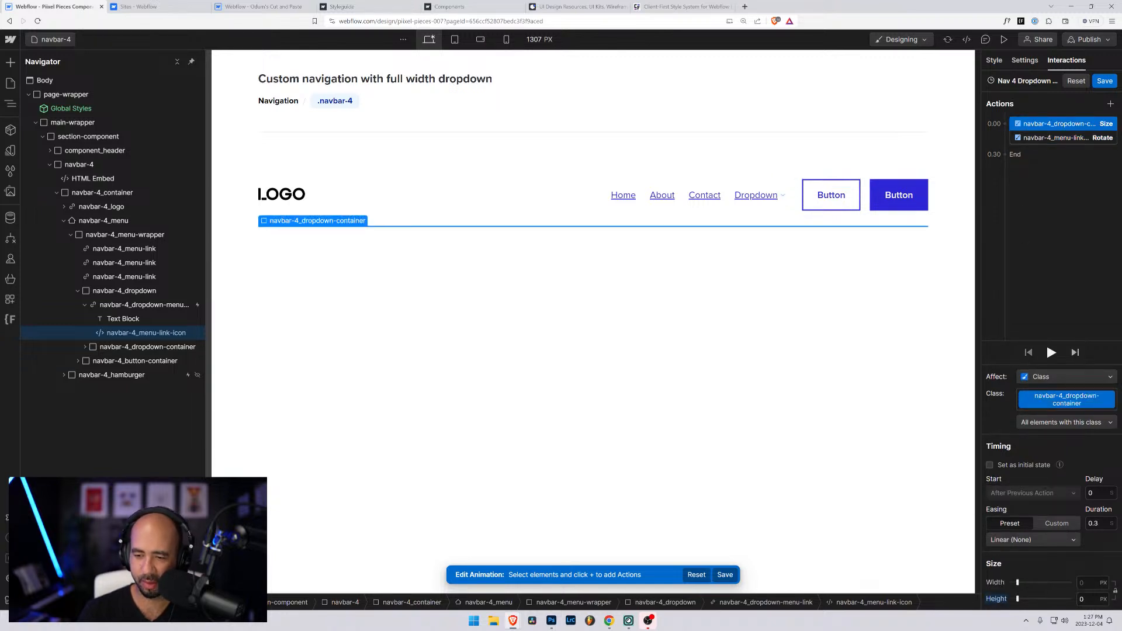
pyautogui.click(1104, 81)
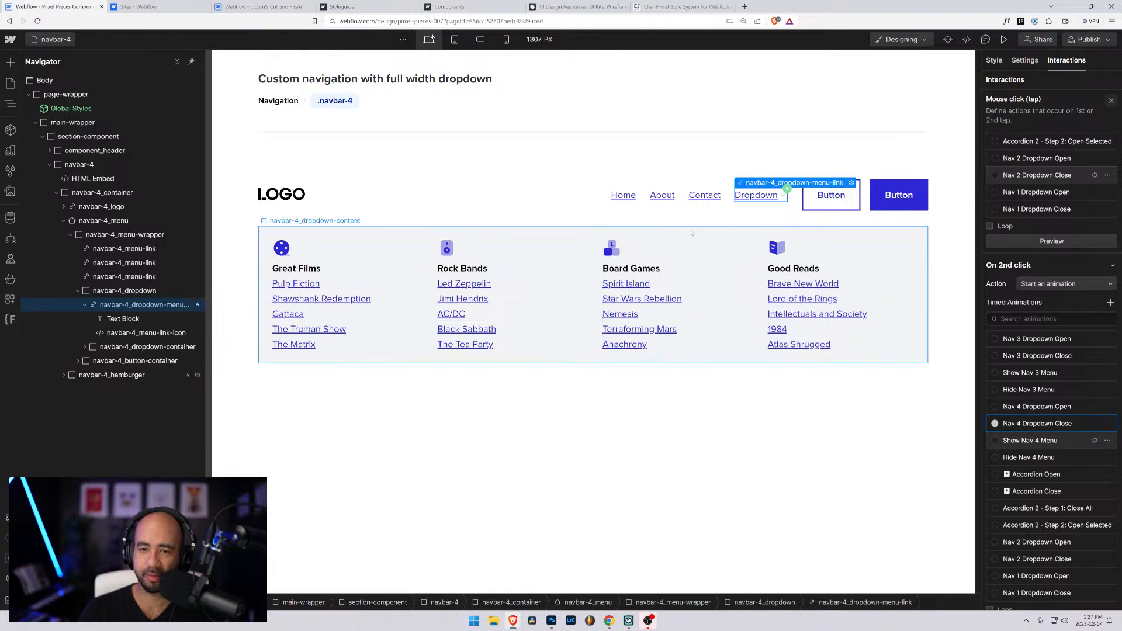
# Preview the page to test the dropdown at desktop and tablet widths, including the hamburger menu, and return to the desktop design view
pyautogui.click(1004, 39)
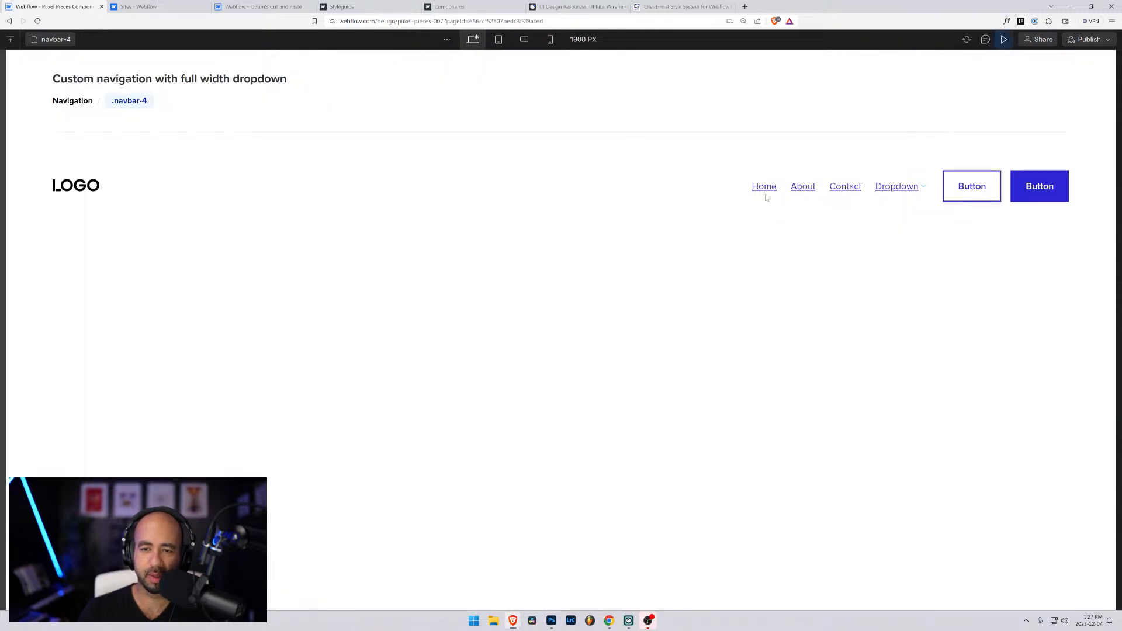
pyautogui.click(893, 187)
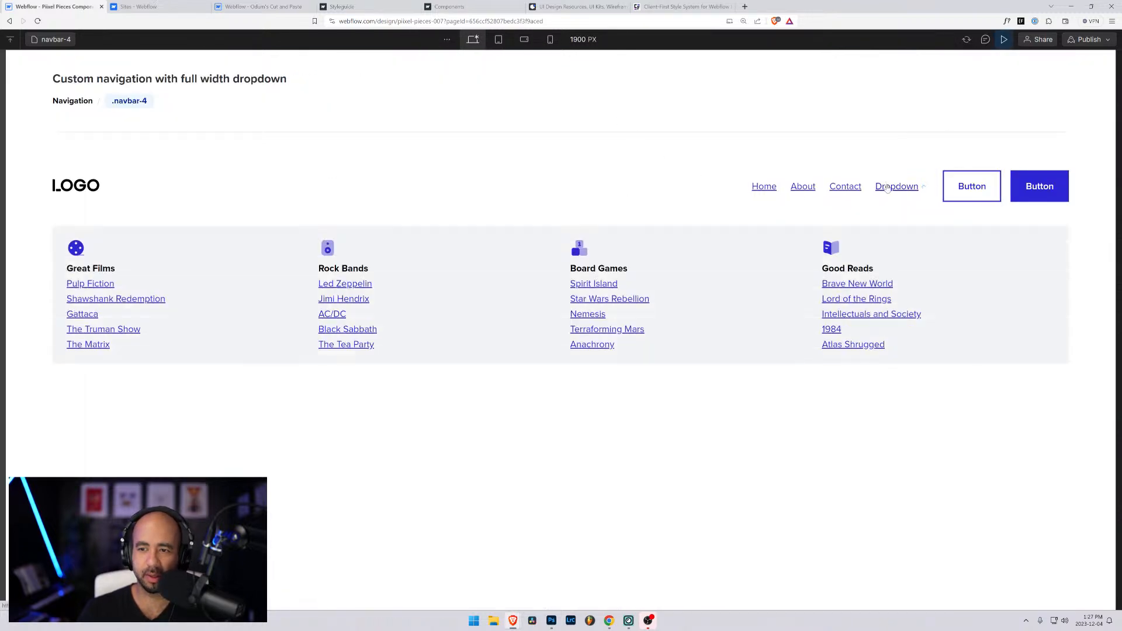
pyautogui.hotkey('shift', '2')
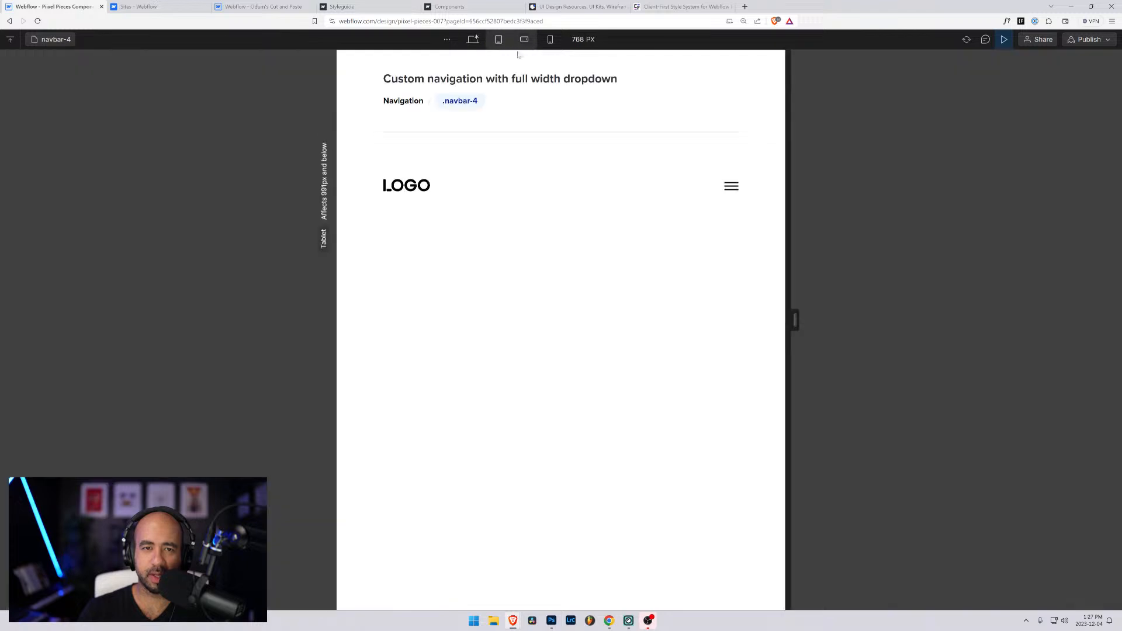
pyautogui.click(731, 186)
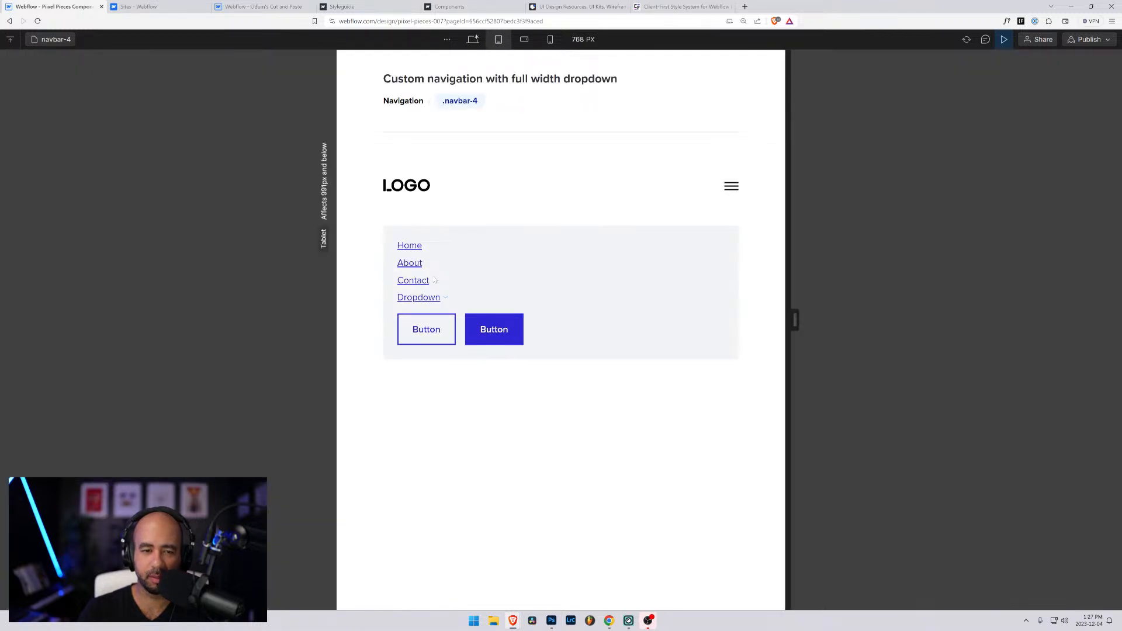
pyautogui.click(424, 298)
pyautogui.click(424, 299)
pyautogui.click(424, 299)
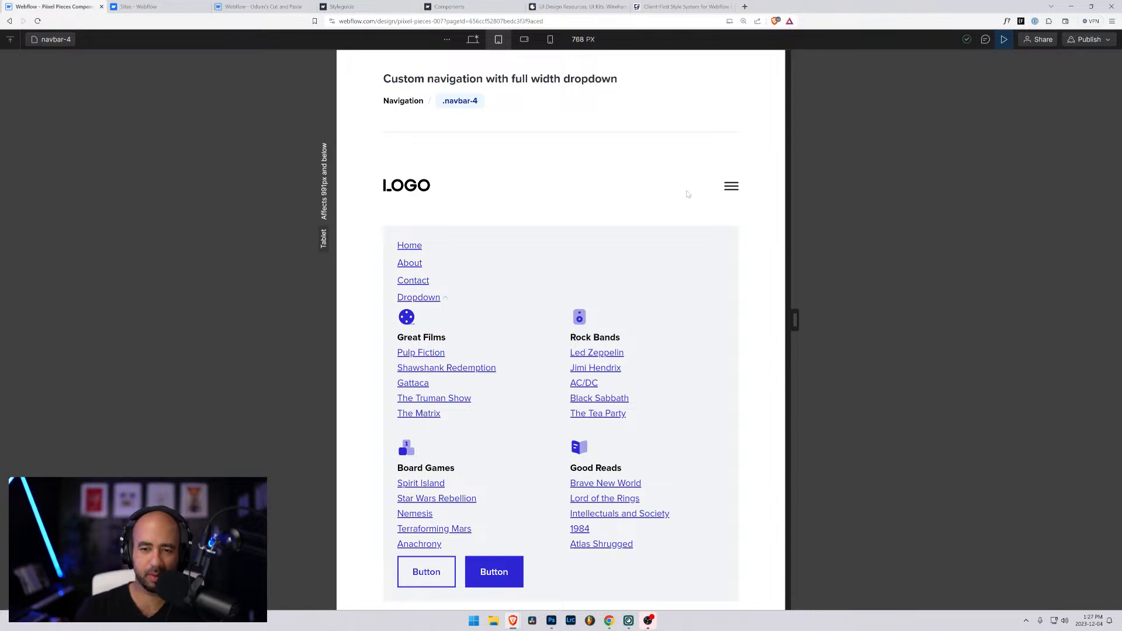
pyautogui.click(731, 190)
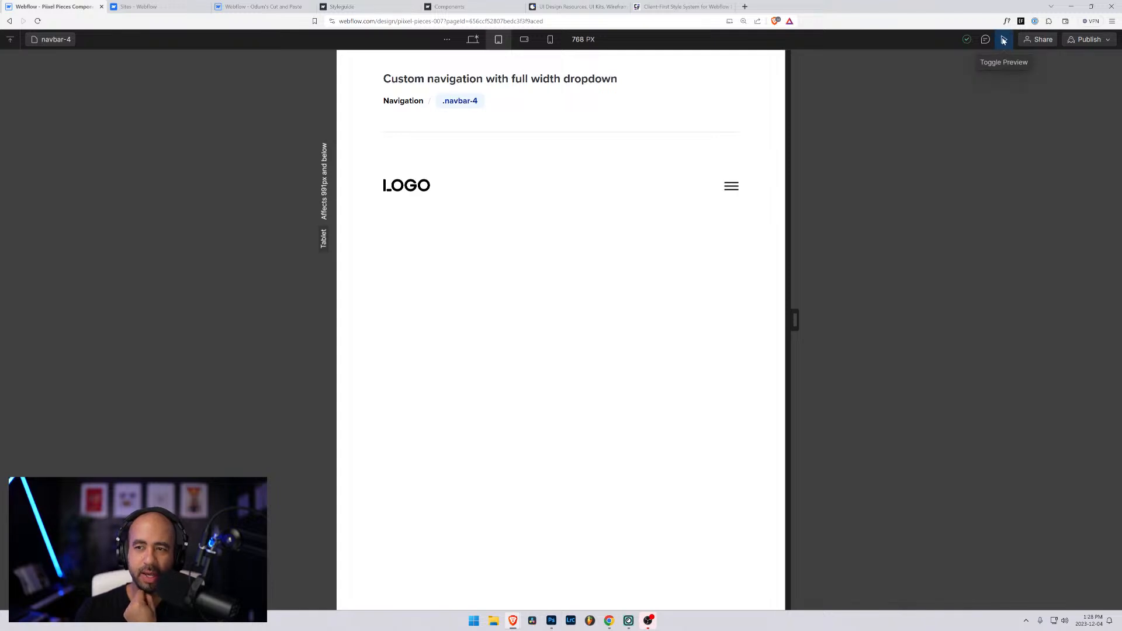
pyautogui.click(730, 188)
pyautogui.hotkey('ctrl', 'shift', 'p')
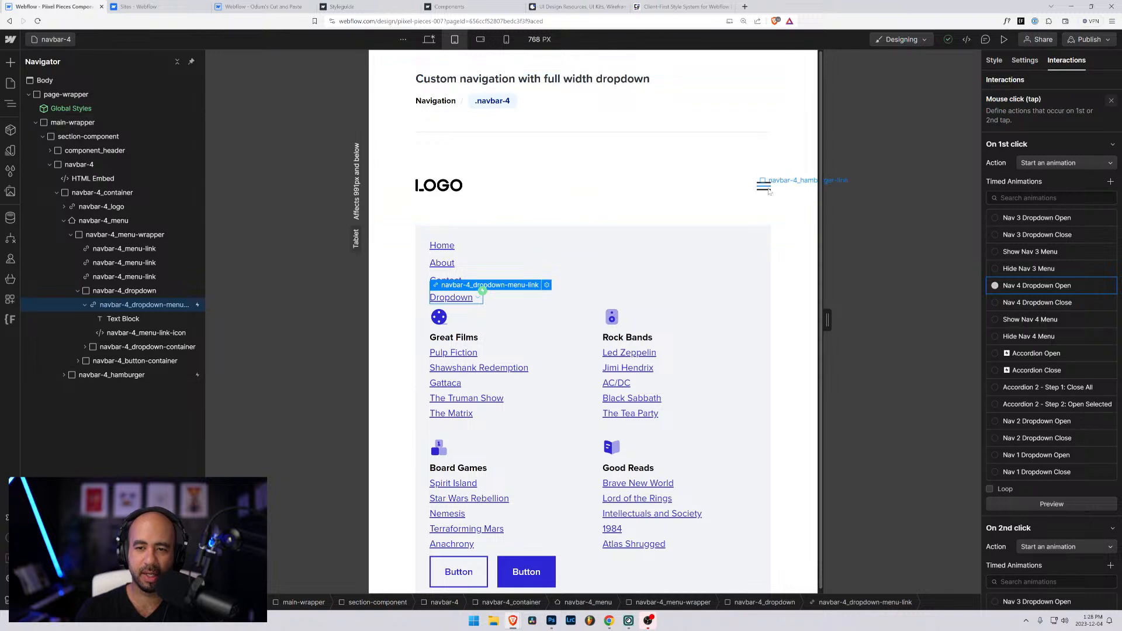
pyautogui.click(429, 39)
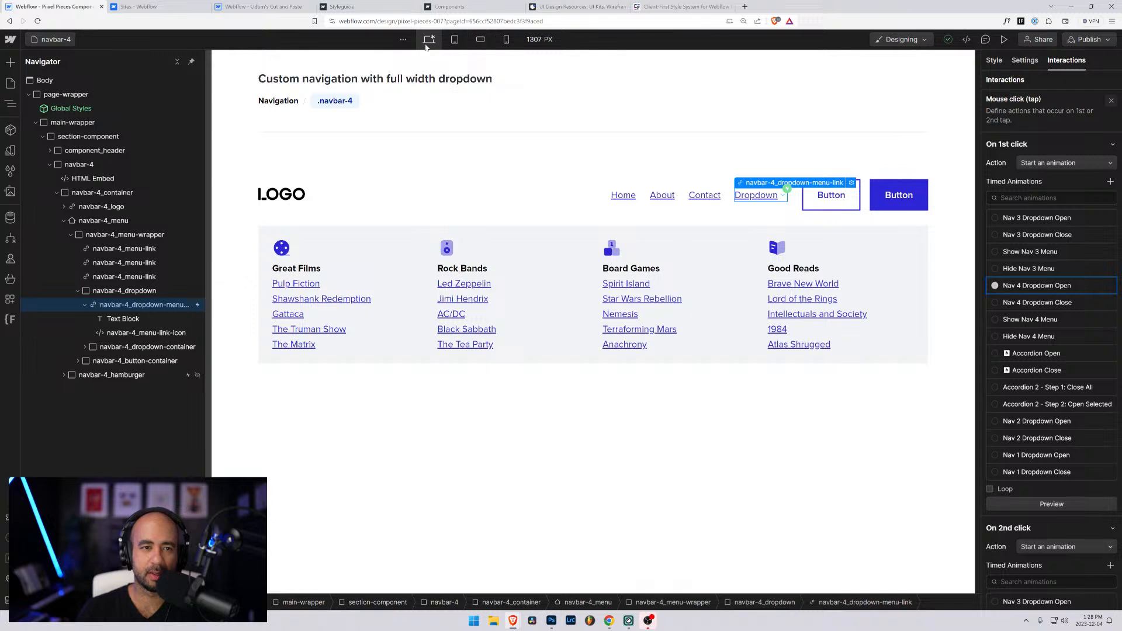
# Open the navbar-1 page and display it at the tablet breakpoint
pyautogui.click(85, 165)
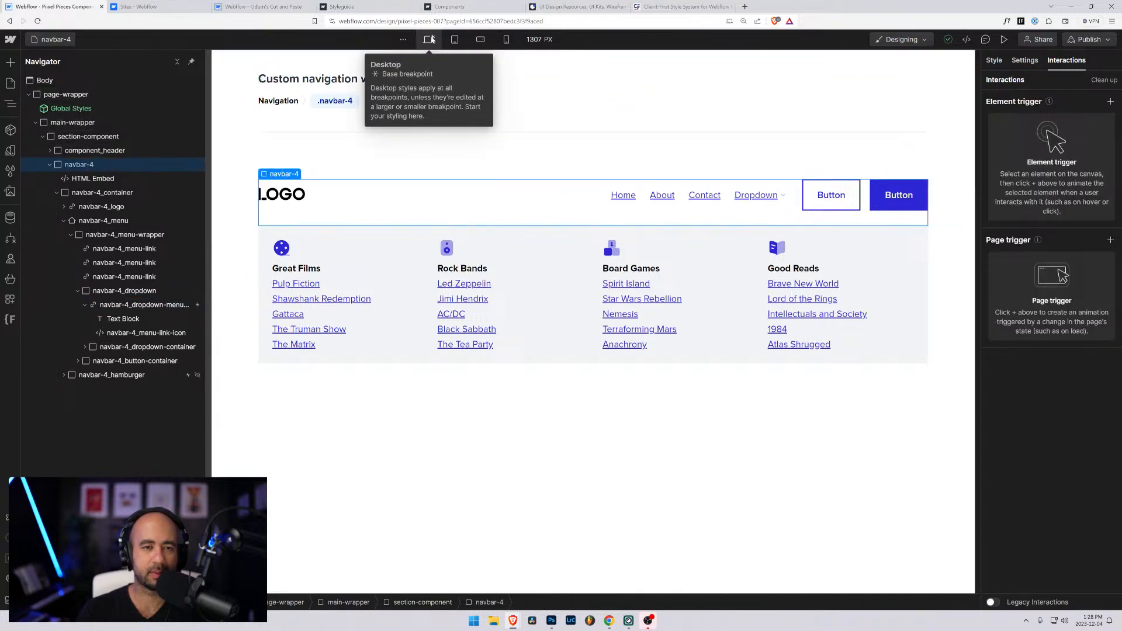
pyautogui.click(55, 39)
pyautogui.click(73, 170)
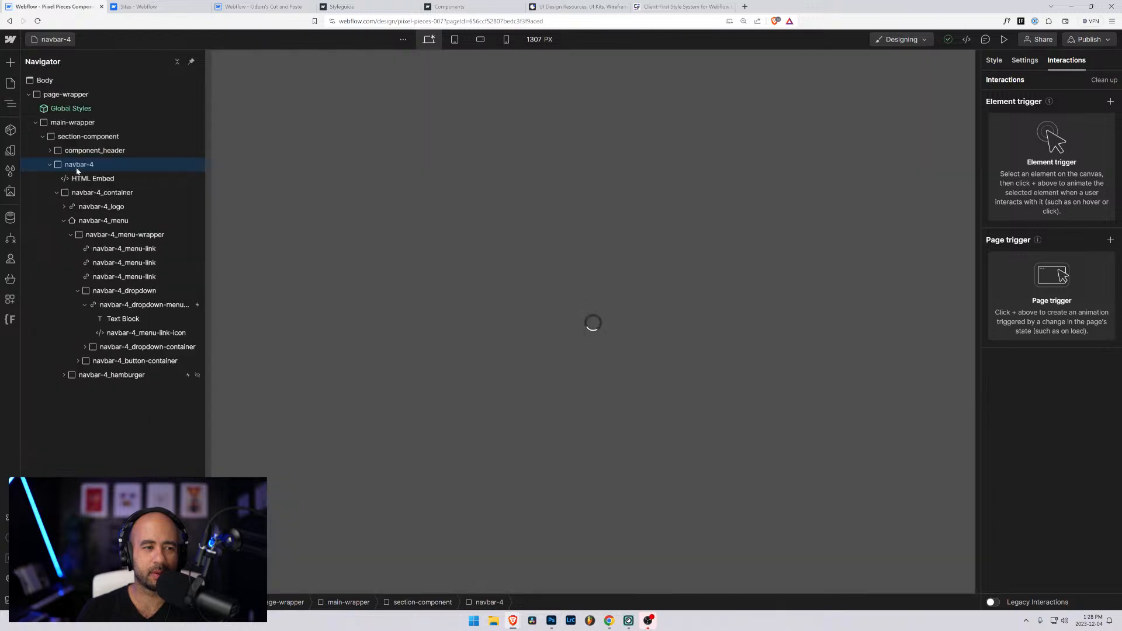
pyautogui.click(459, 39)
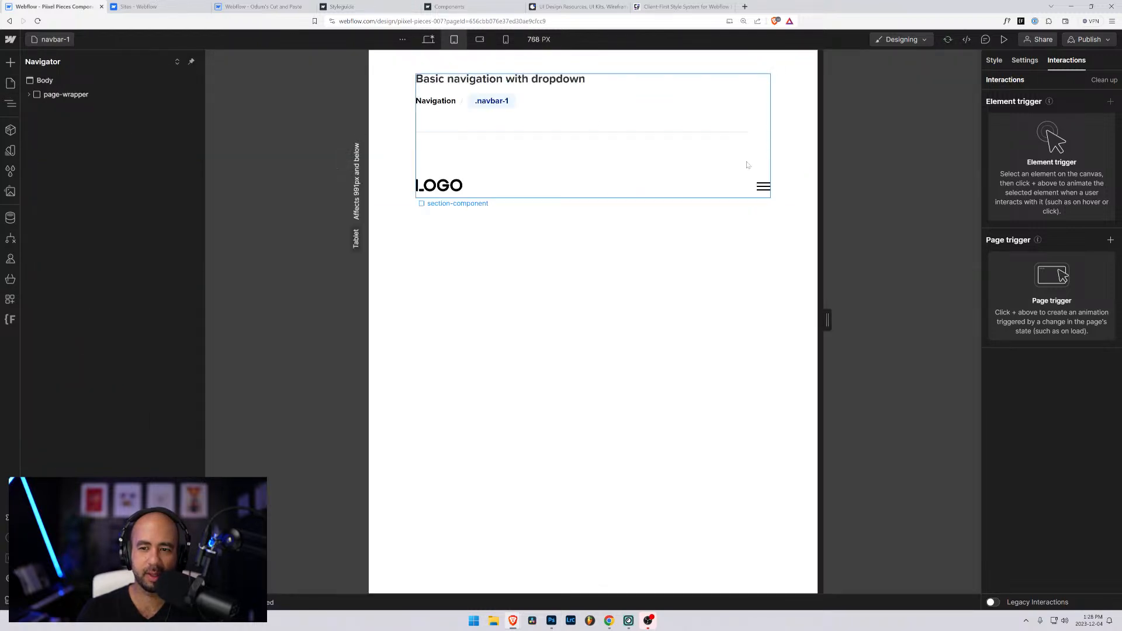
# Select the navbar-1_menu-button element around the hamburger lines and inspect its navbar settings
pyautogui.click(764, 188)
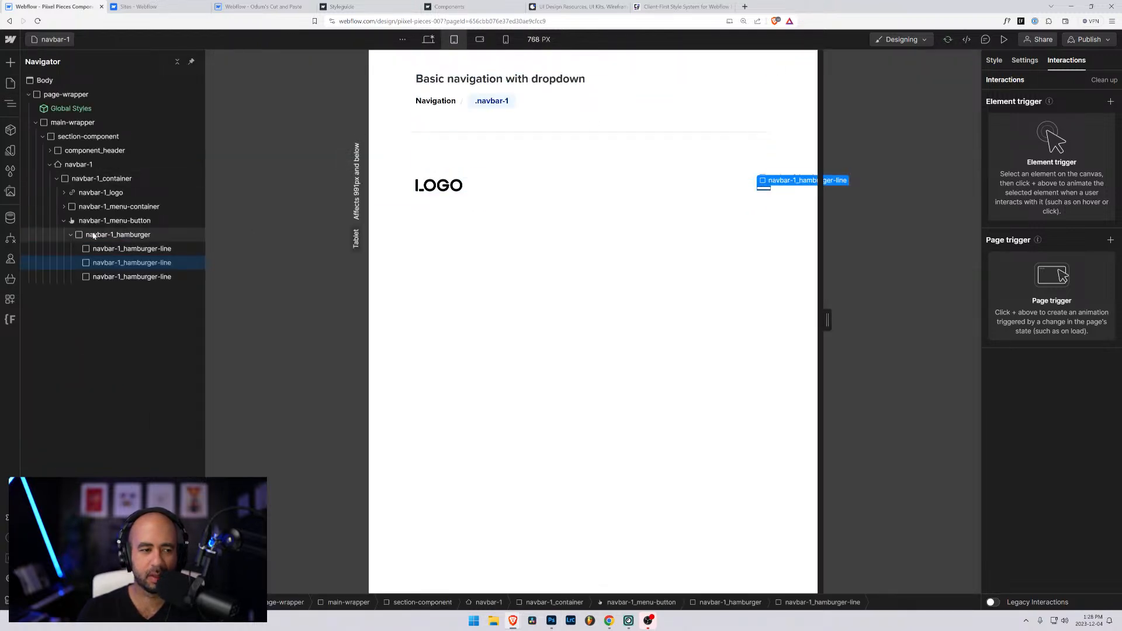
pyautogui.click(88, 234)
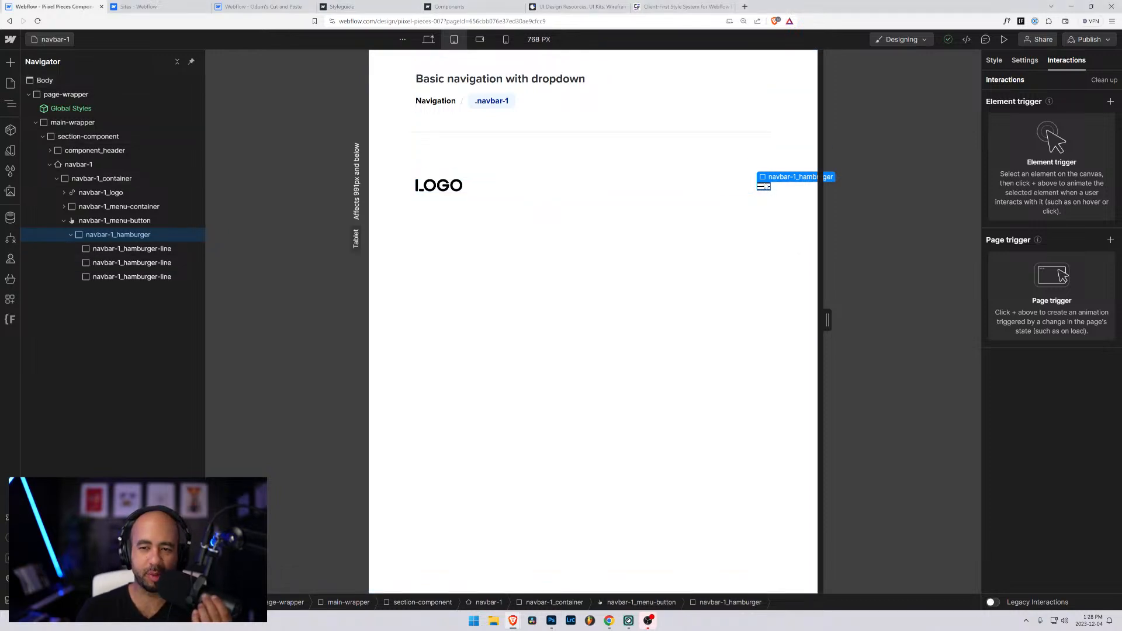
pyautogui.click(125, 222)
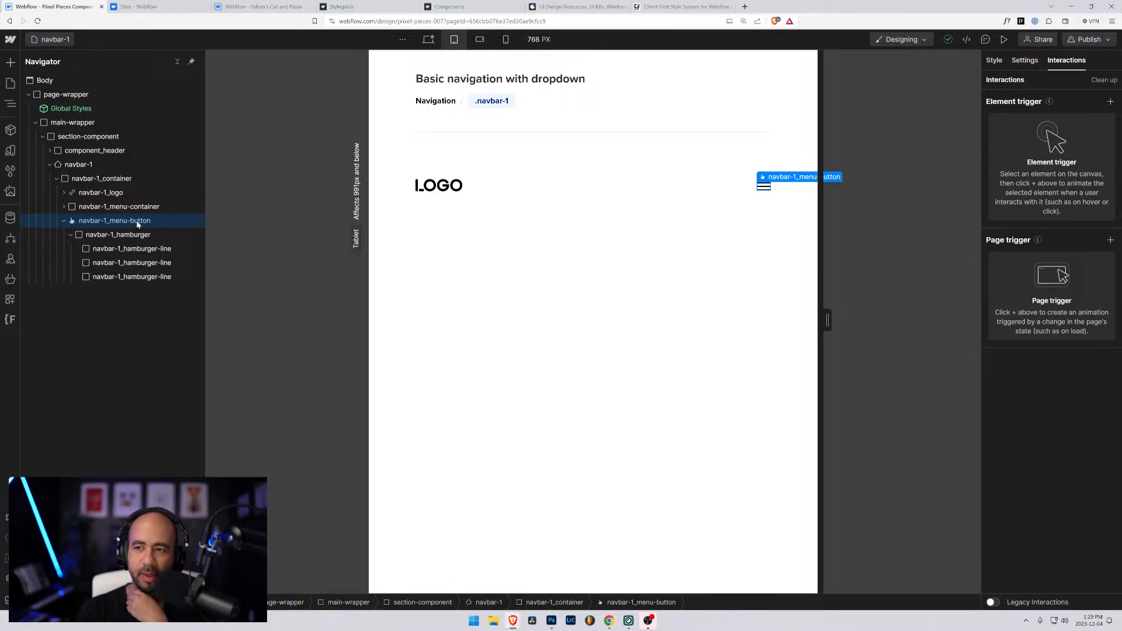
pyautogui.click(995, 61)
pyautogui.click(1018, 62)
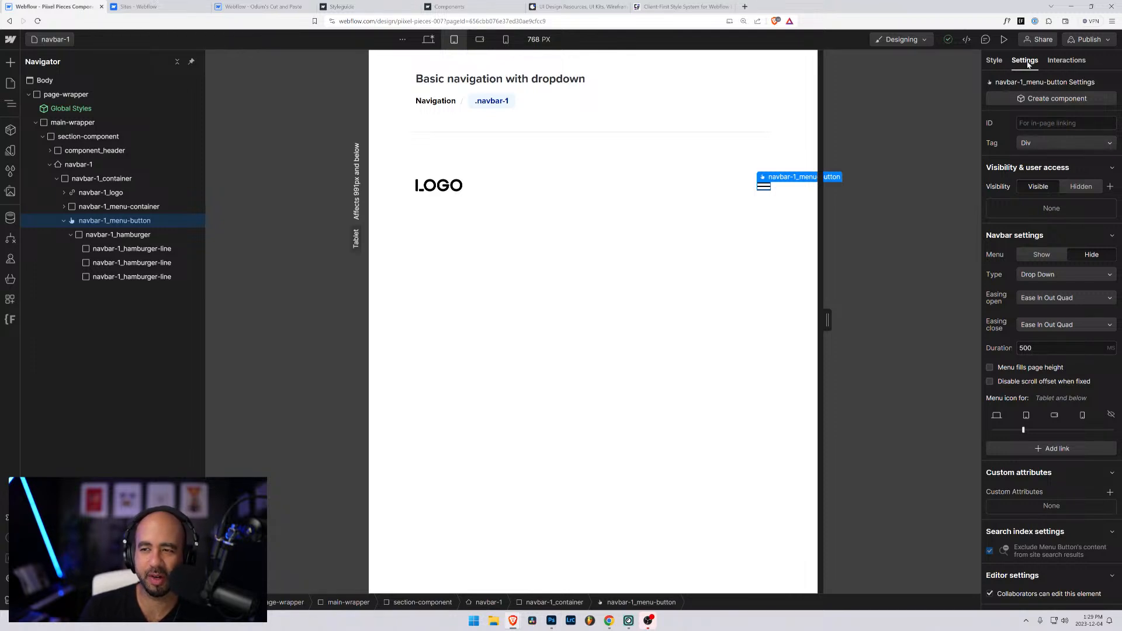
# Add a mouse hover trigger to the navbar-1_menu-button element
pyautogui.click(1066, 61)
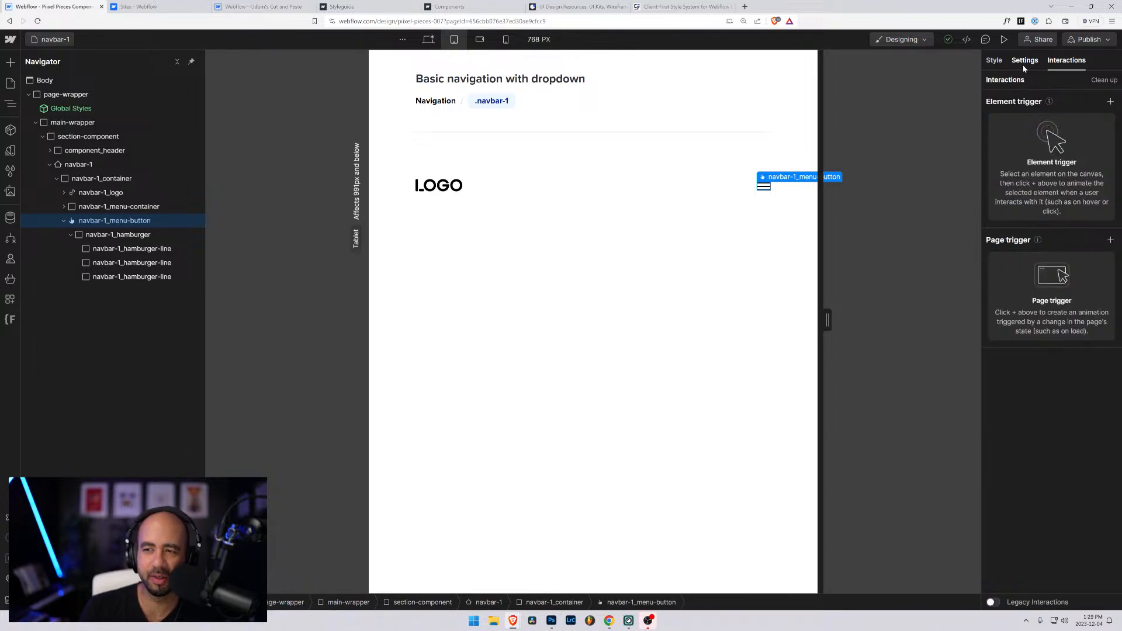
pyautogui.click(1111, 102)
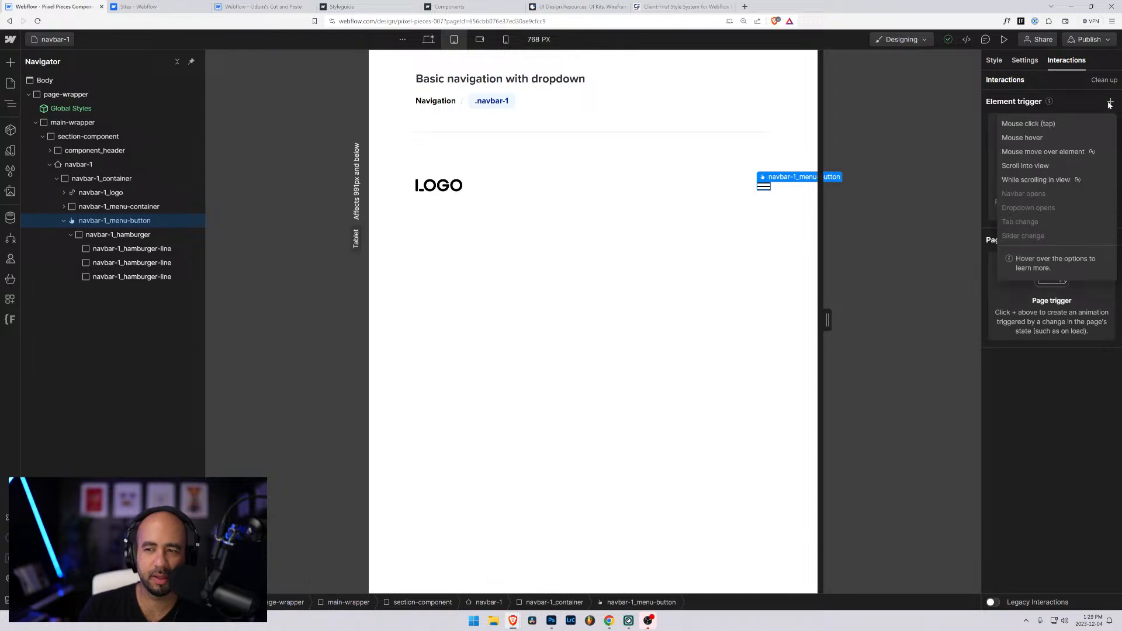
pyautogui.click(1026, 143)
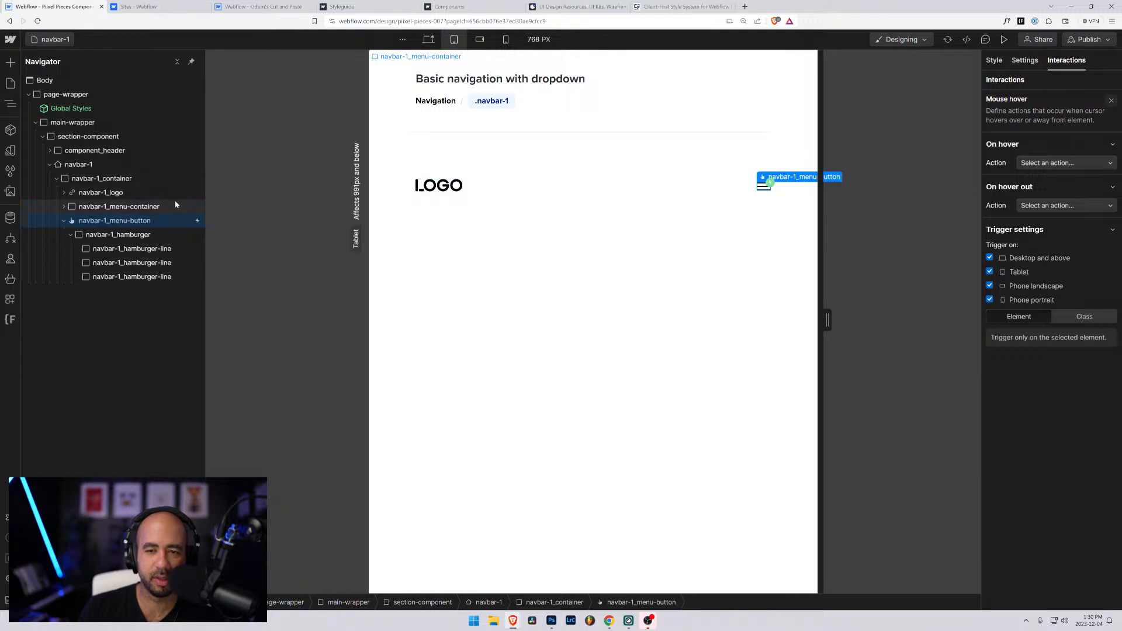
pyautogui.click(1112, 100)
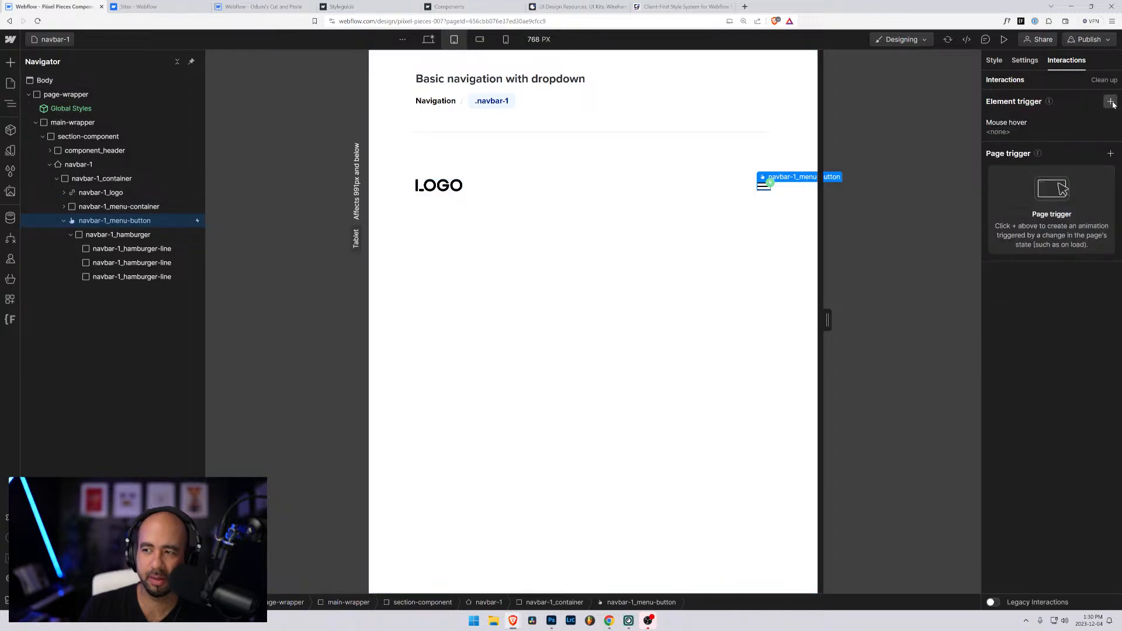
# Set the trigger's On hover action to start an animation and create a timed animation named "Hamburger 1 Hover IN"
pyautogui.click(1009, 131)
pyautogui.click(1048, 170)
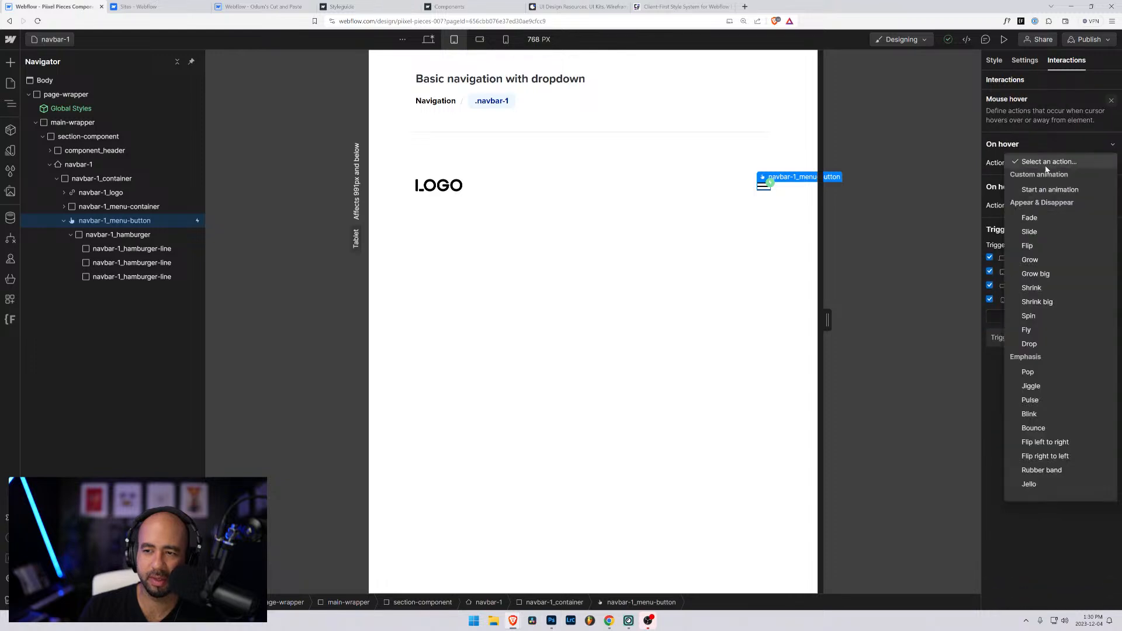
pyautogui.click(1033, 191)
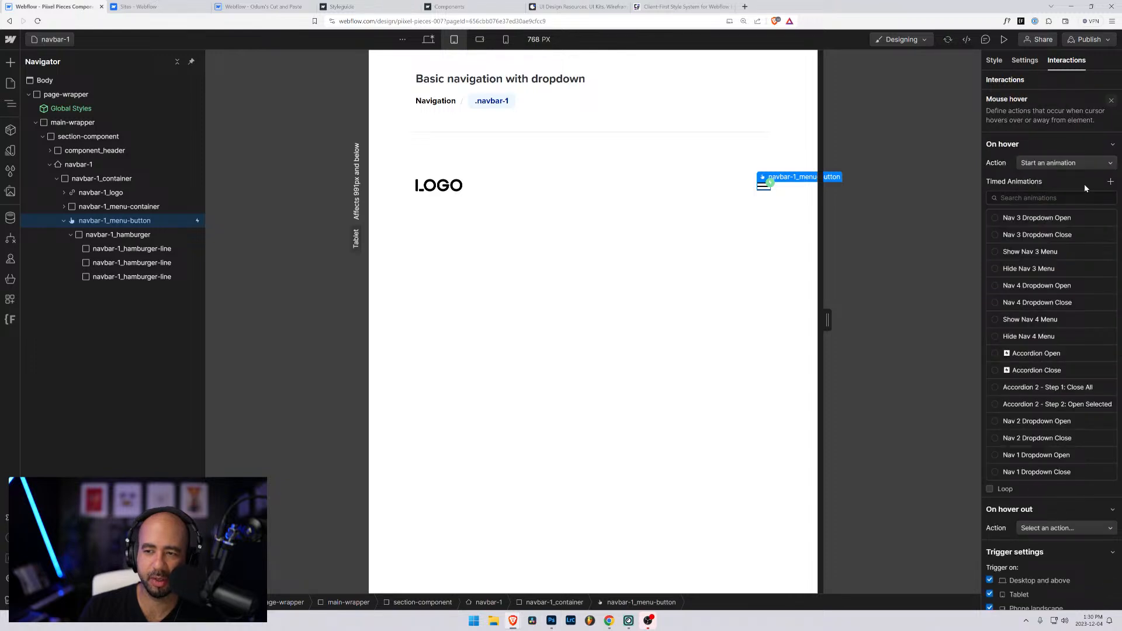
pyautogui.click(1111, 182)
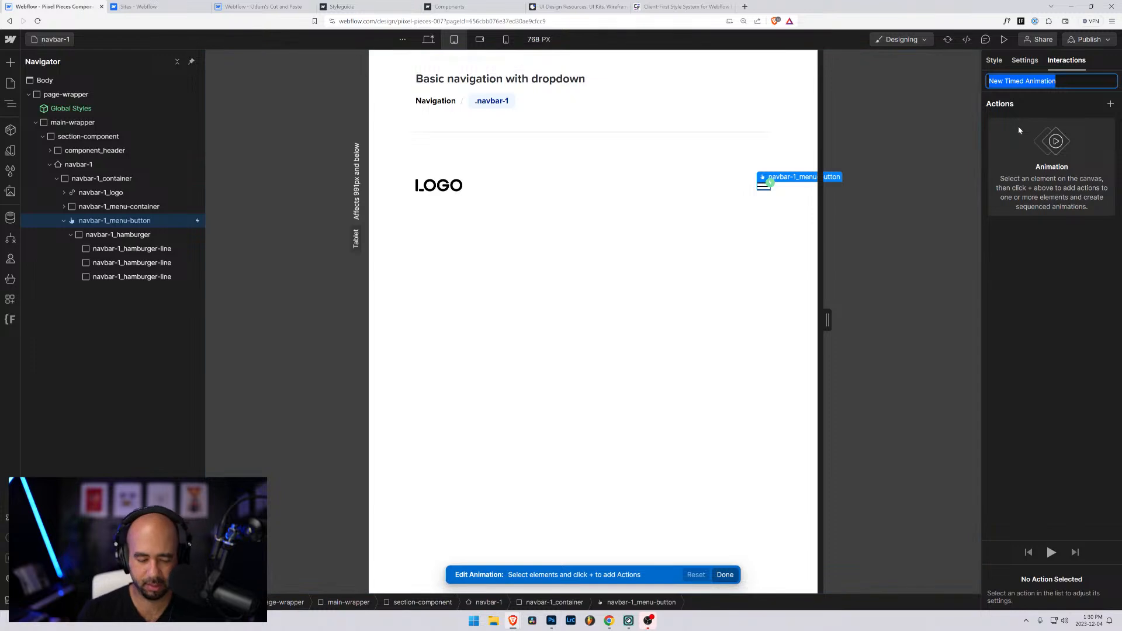
pyautogui.write('Ha')
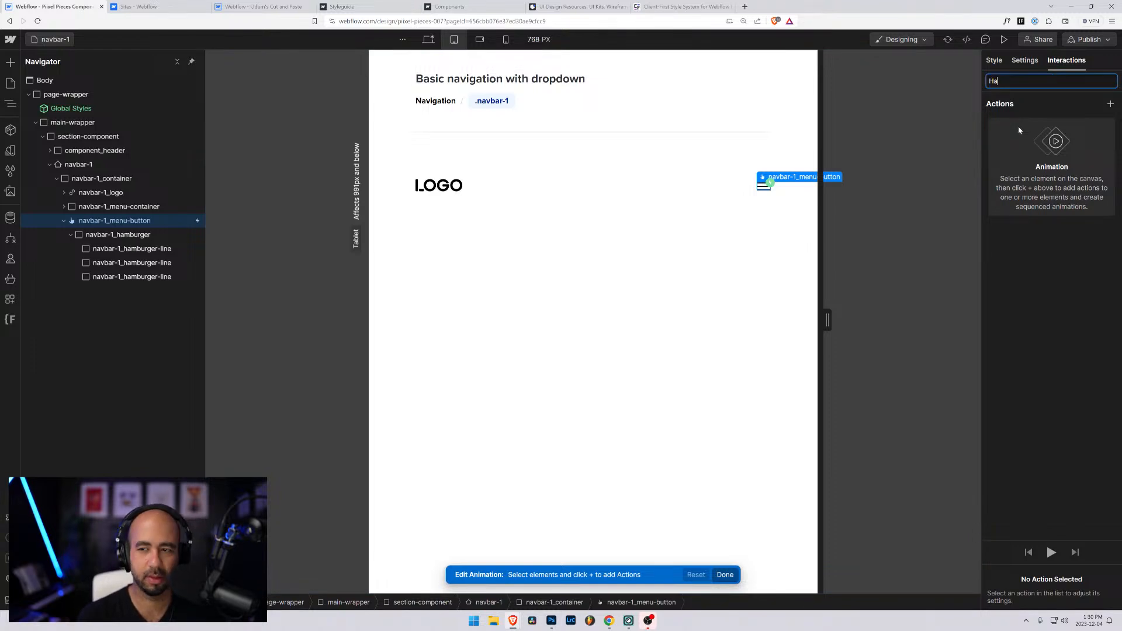
pyautogui.write('mburger 1')
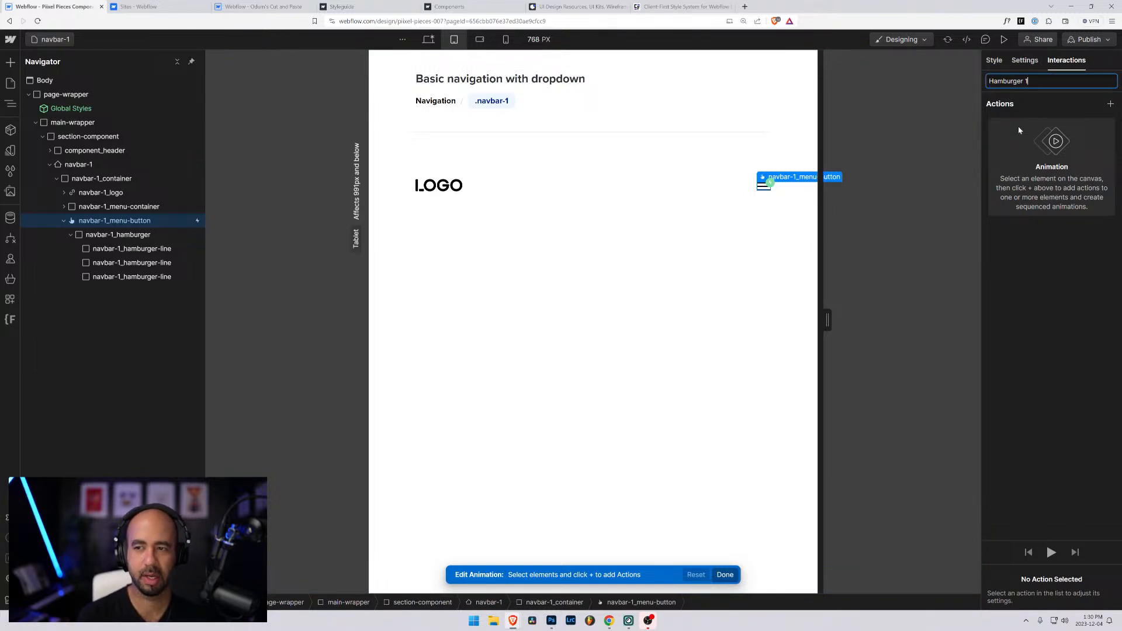
pyautogui.write(' Hover IN')
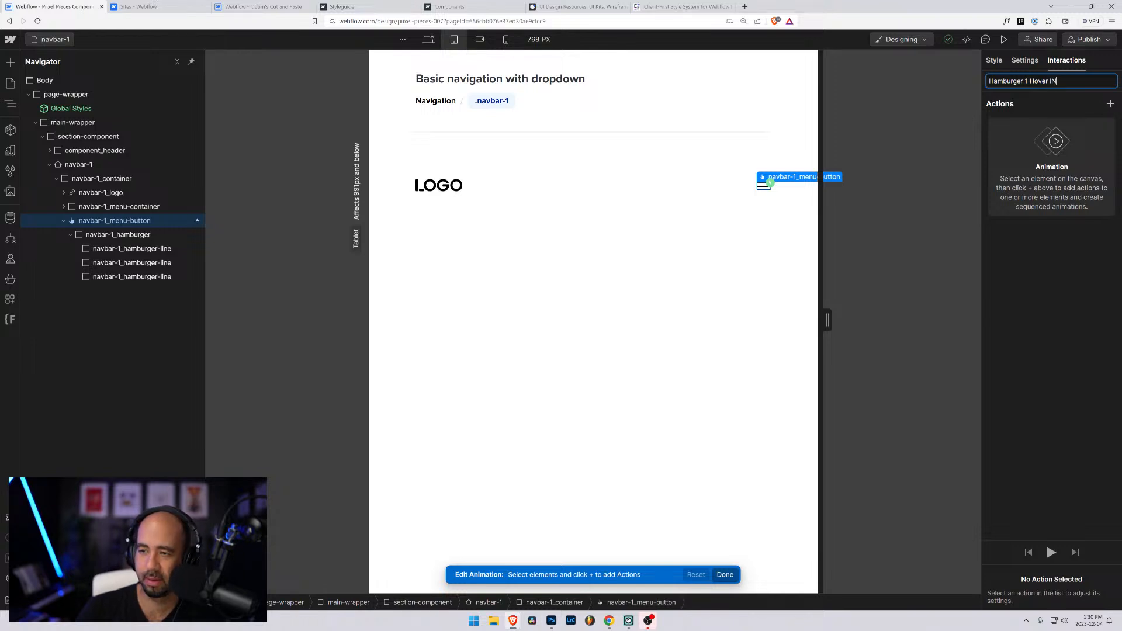
# Select the first navbar-1_hamburger-line and save the Hamburger 1 Hover IN animation without adding actions
pyautogui.click(1112, 104)
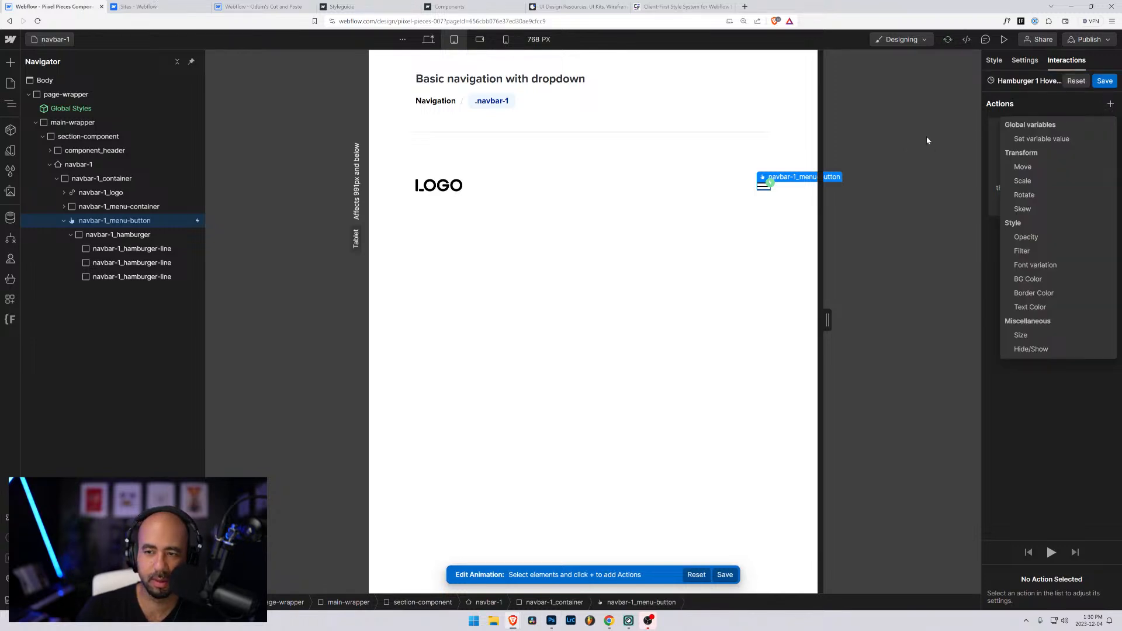
pyautogui.press('Escape')
pyautogui.click(133, 250)
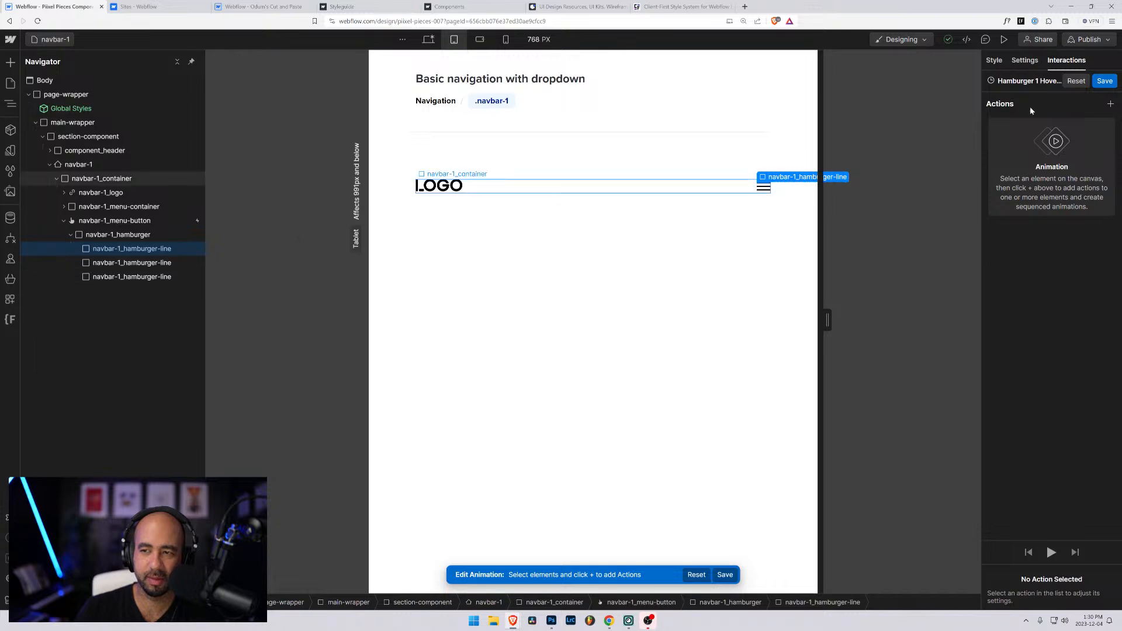
pyautogui.click(1105, 81)
# Examine the styles of the three navbar-1_hamburger-line elements and the layout of their navbar-1_hamburger wrapper
pyautogui.press('s')
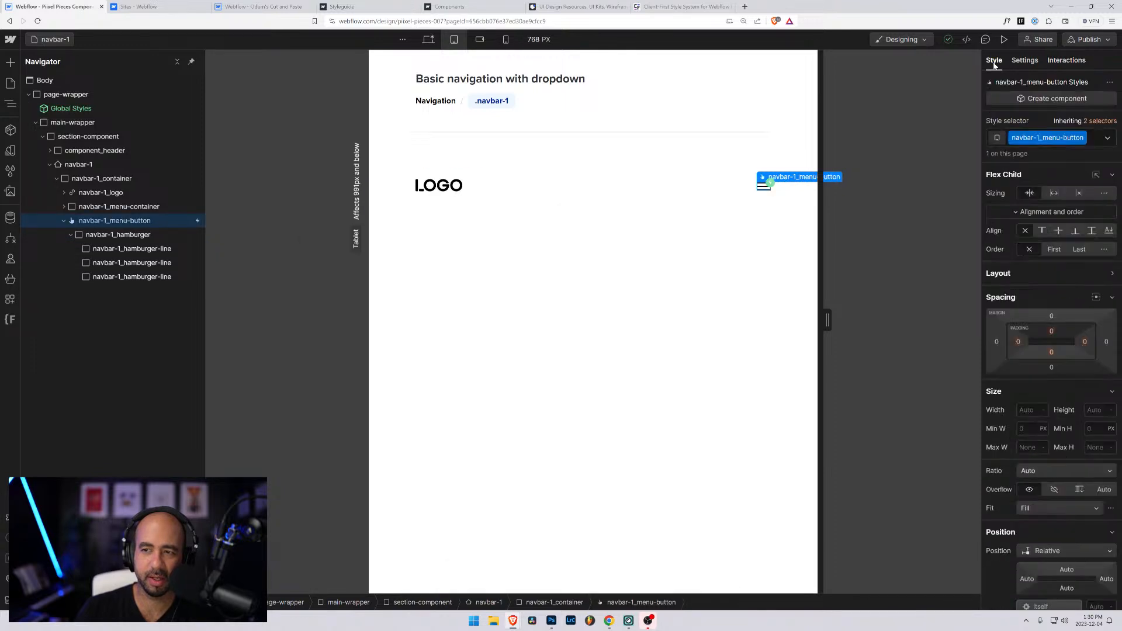
pyautogui.click(97, 263)
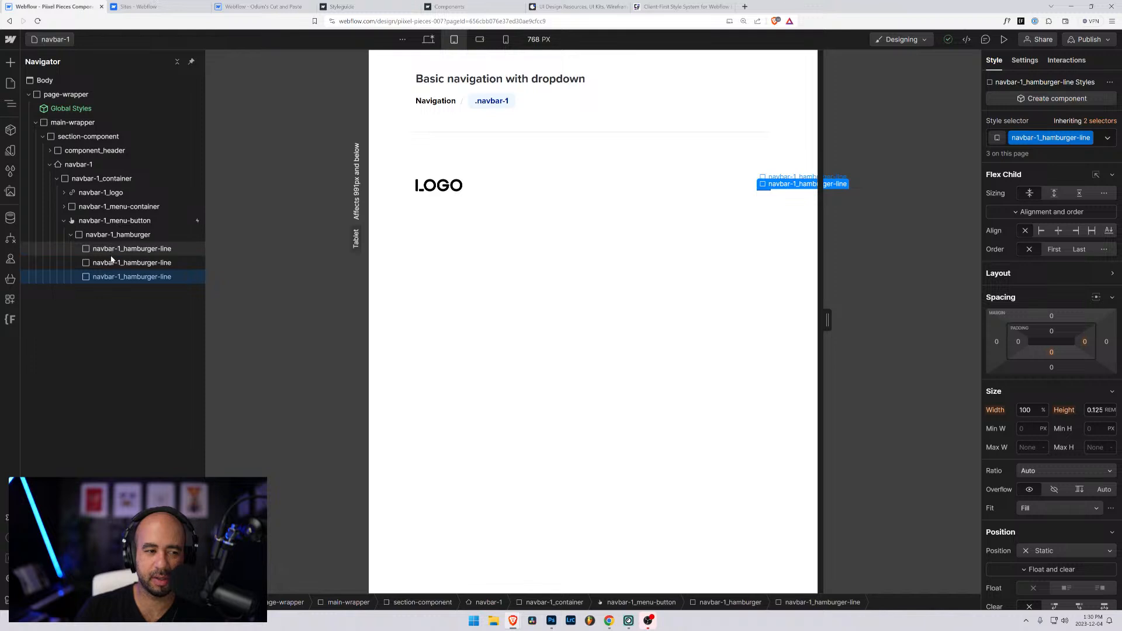
pyautogui.click(111, 277)
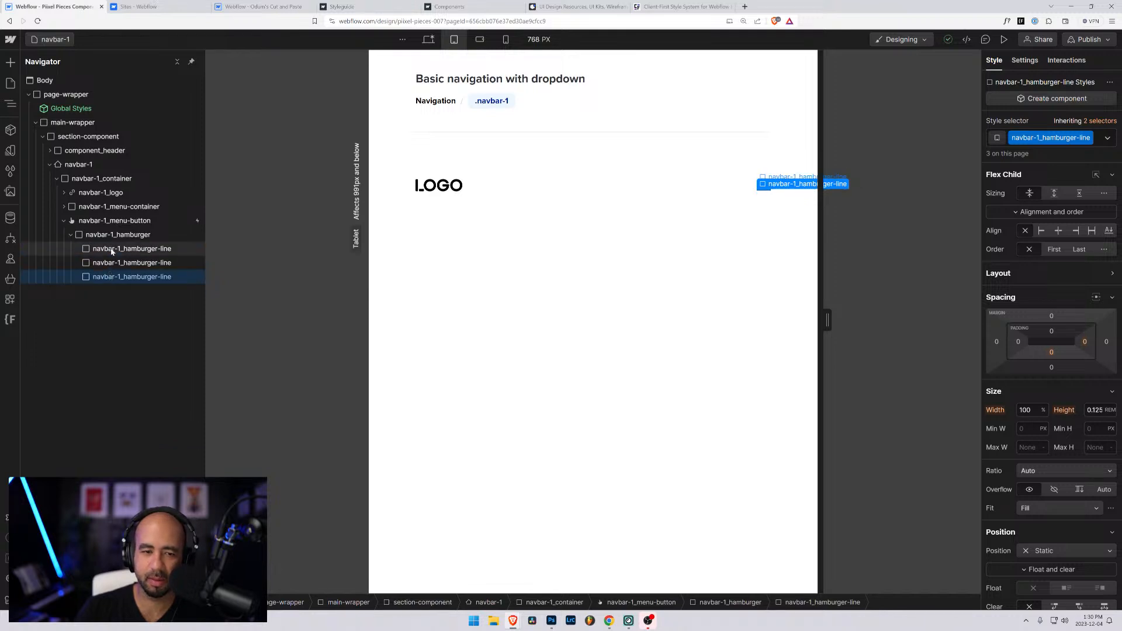
pyautogui.click(115, 248)
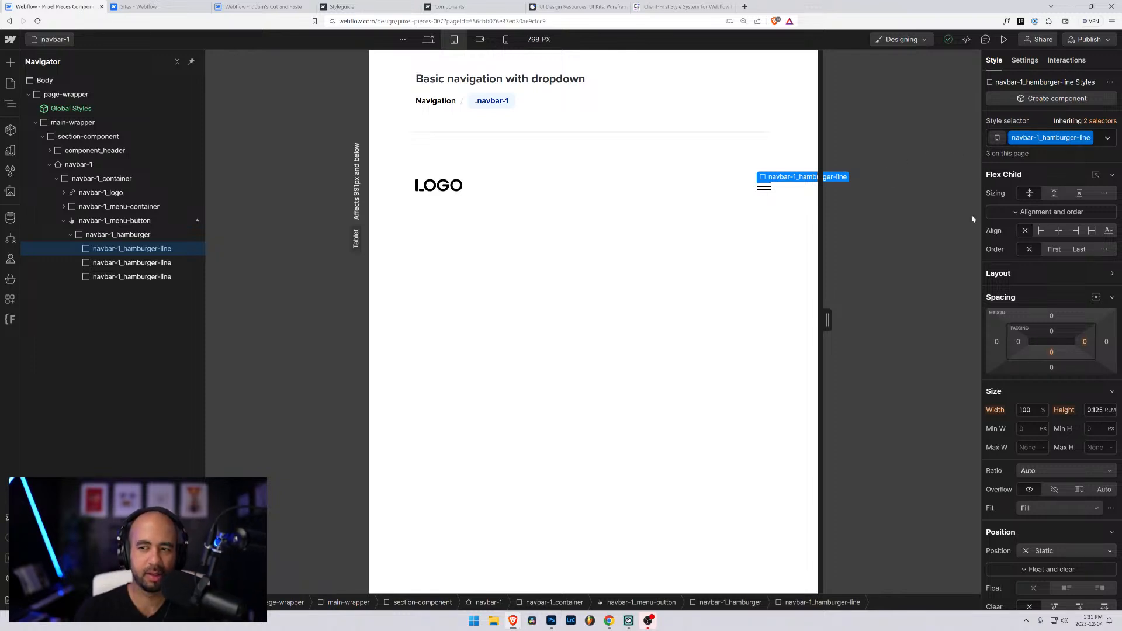
pyautogui.click(131, 264)
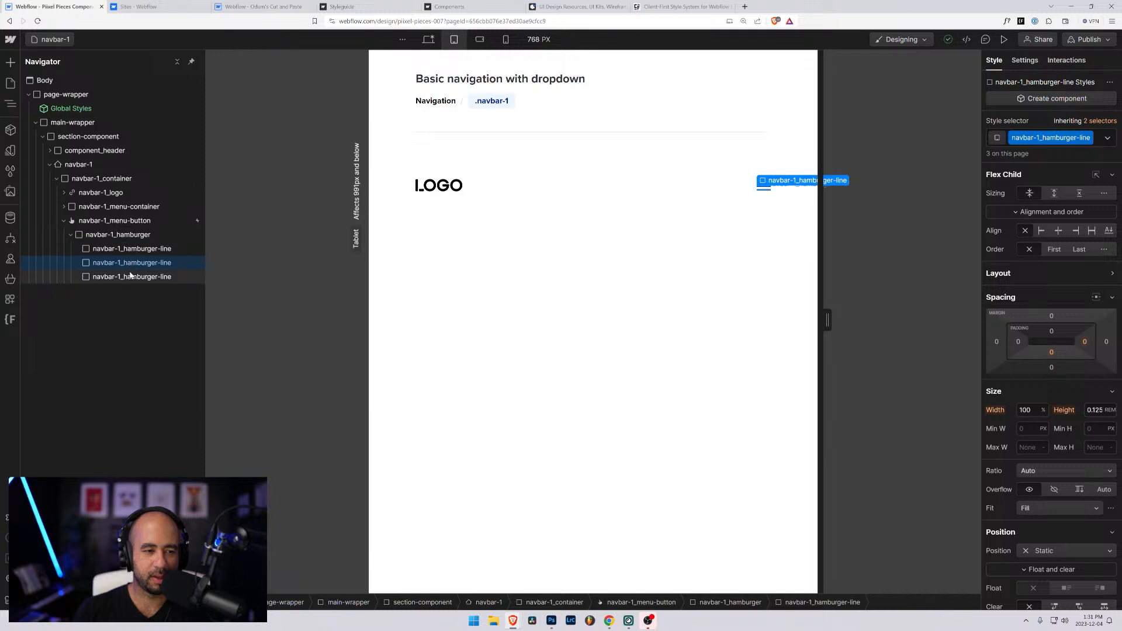
pyautogui.click(131, 276)
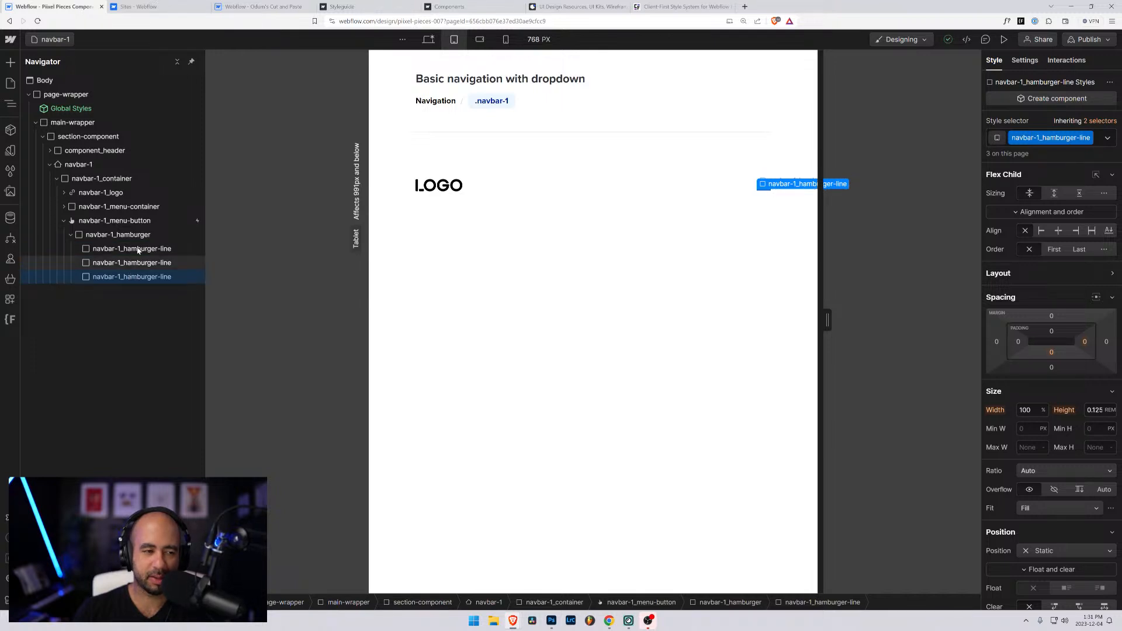
pyautogui.click(138, 249)
pyautogui.press('Up')
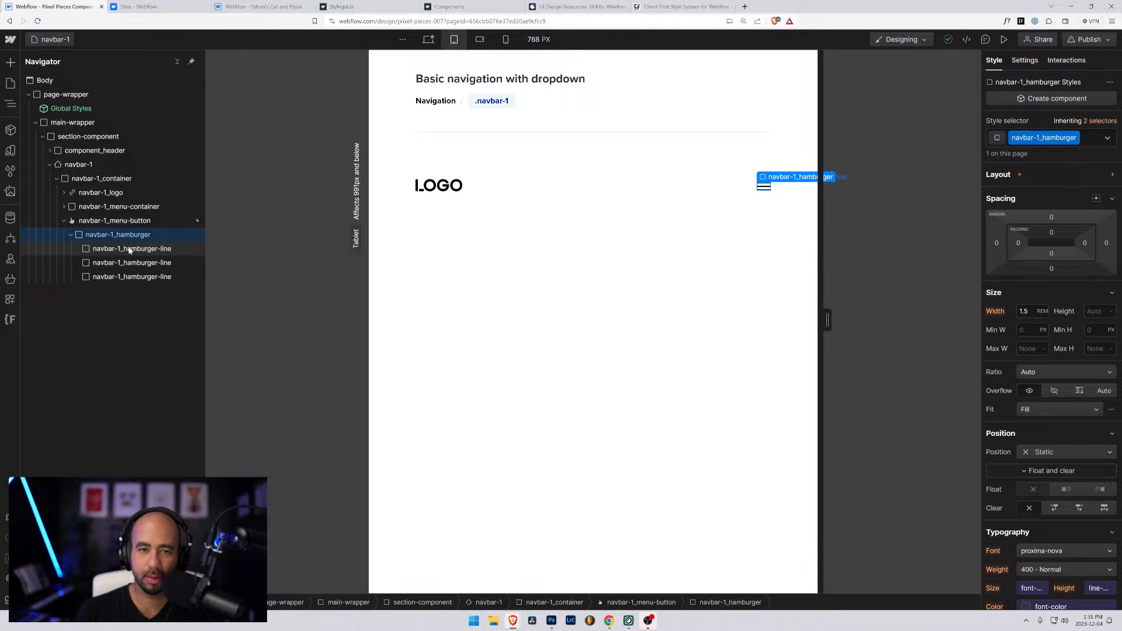
pyautogui.click(1032, 174)
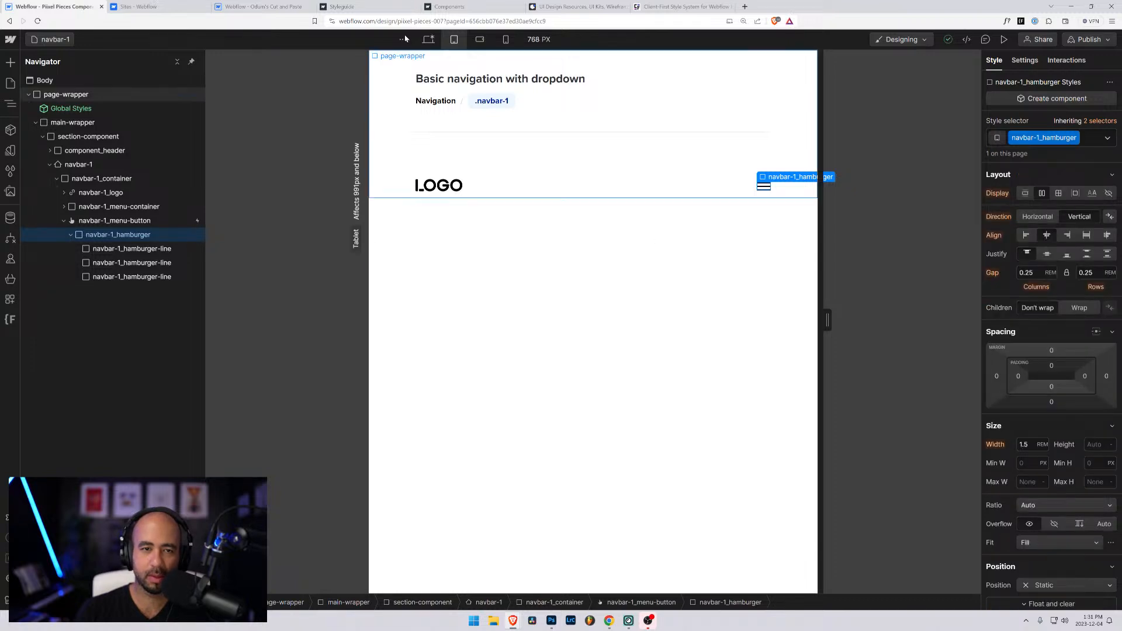
# Return to the desktop breakpoint and check the size and position styles of the three hamburger lines
pyautogui.click(429, 39)
pyautogui.click(103, 249)
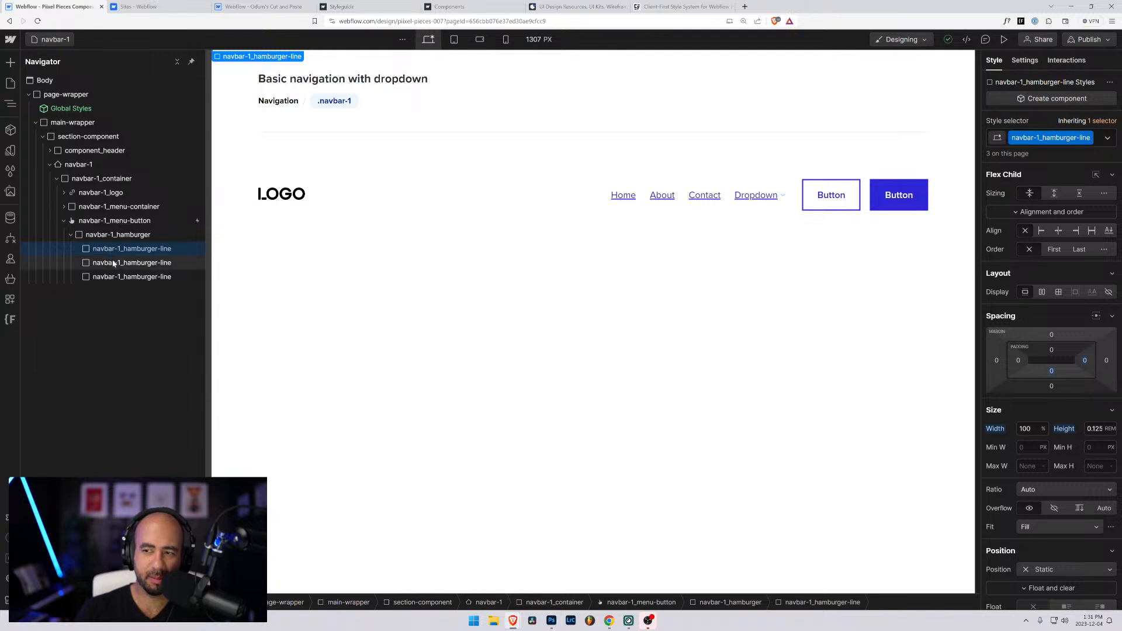
pyautogui.click(114, 263)
pyautogui.click(117, 276)
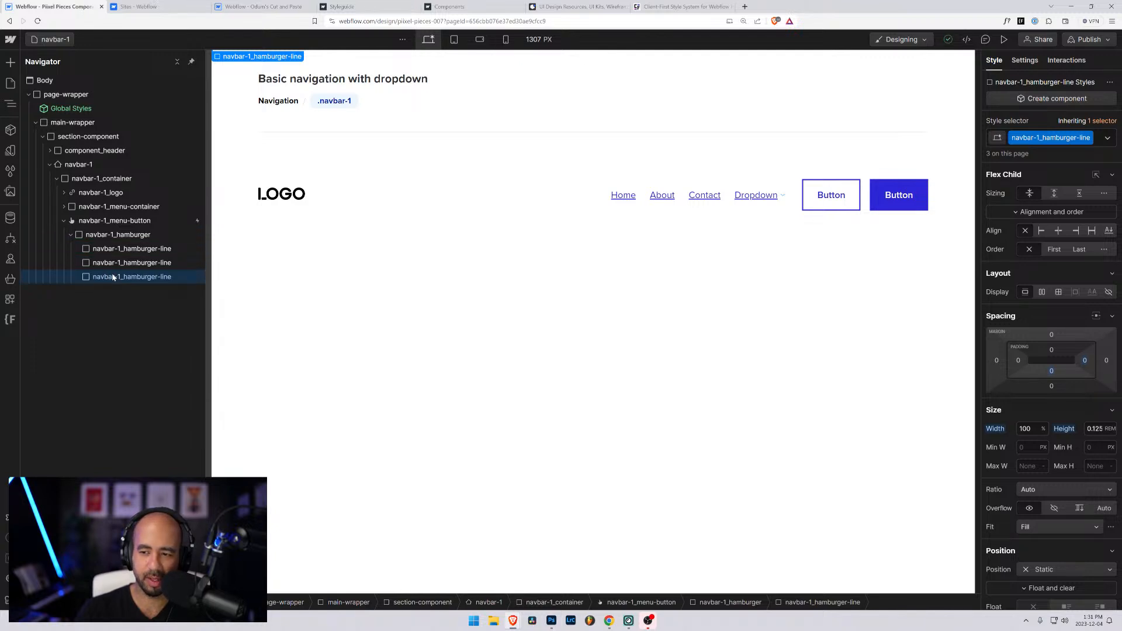
pyautogui.scroll(-3, 1019, 491)
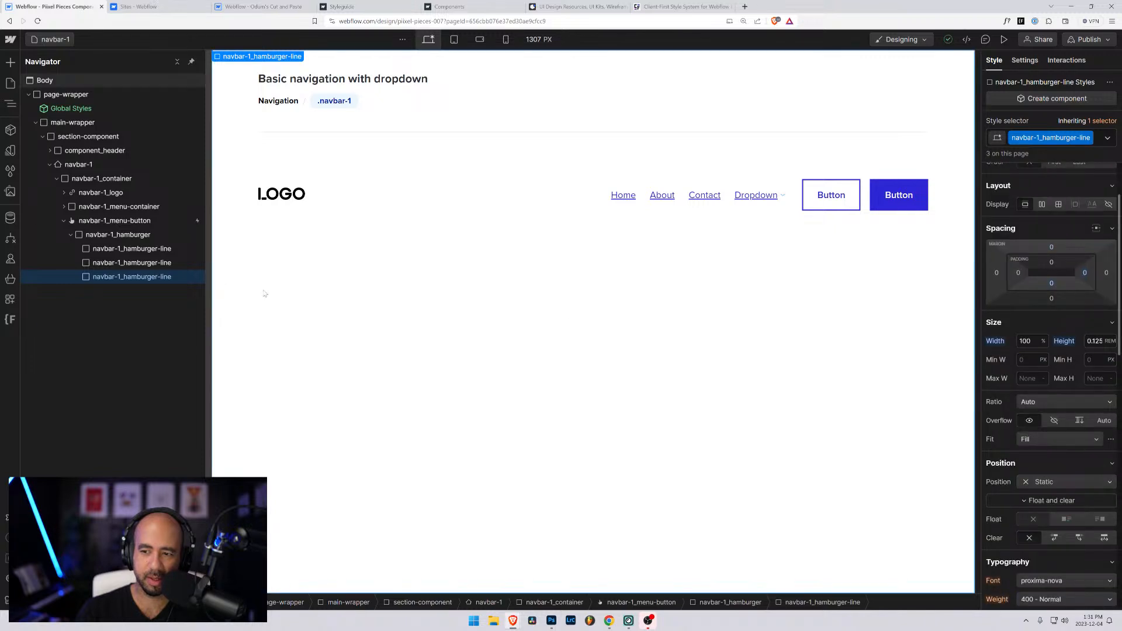
# Replace the first hamburger line's navbar-1_hamburger-line class with a new class named hamburger-top
pyautogui.click(105, 250)
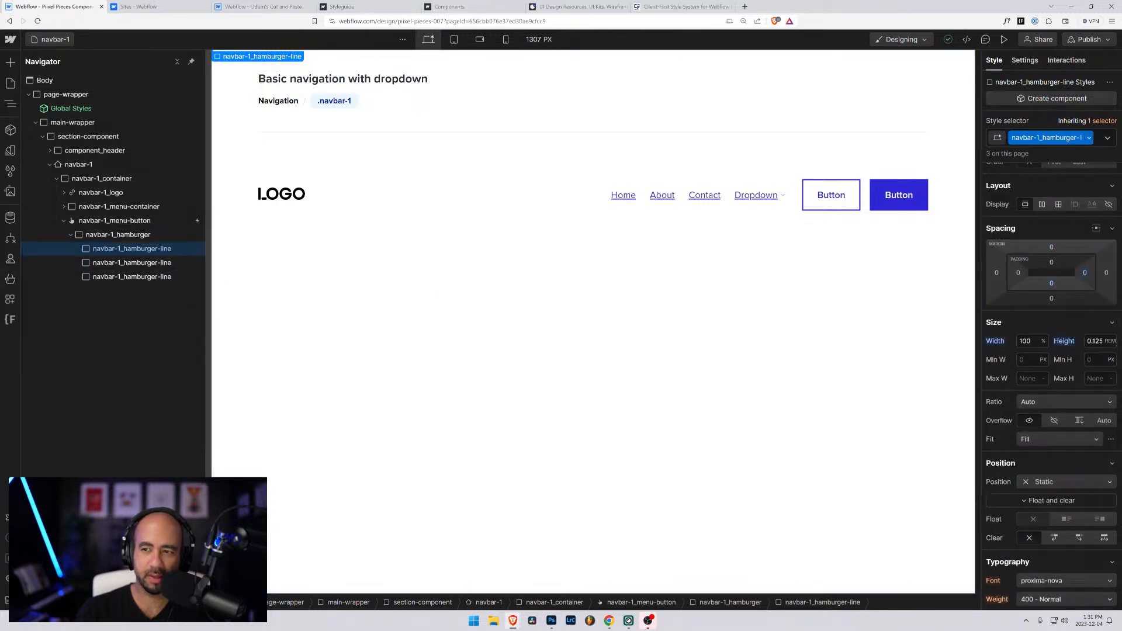
pyautogui.click(1093, 142)
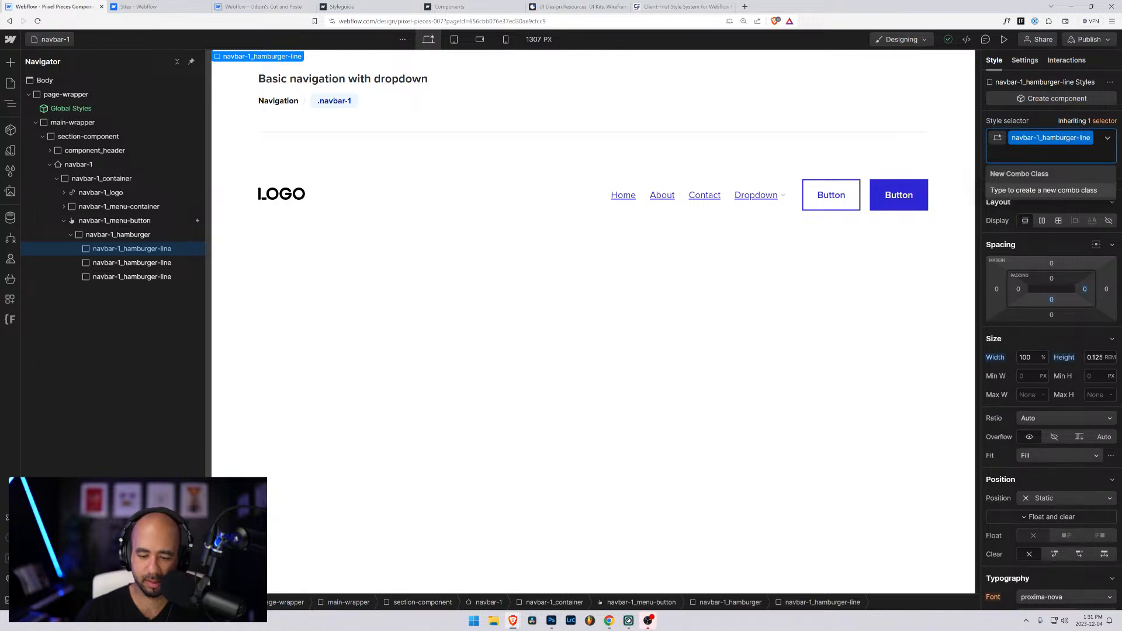
pyautogui.press('BackSpace')
pyautogui.write('hambu')
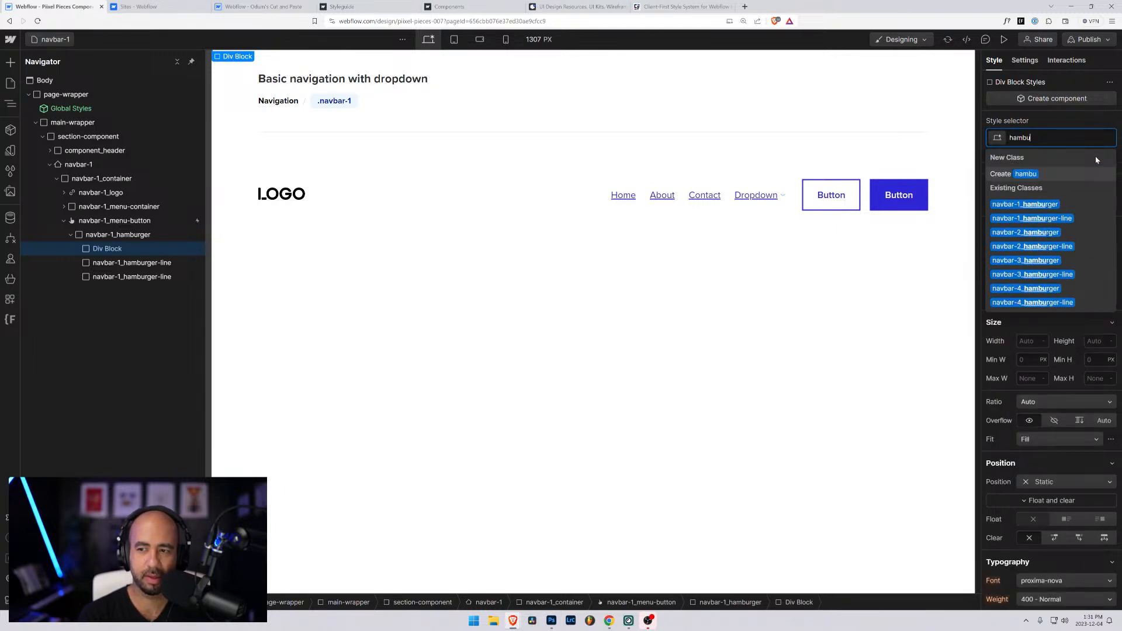
pyautogui.write('rger-1')
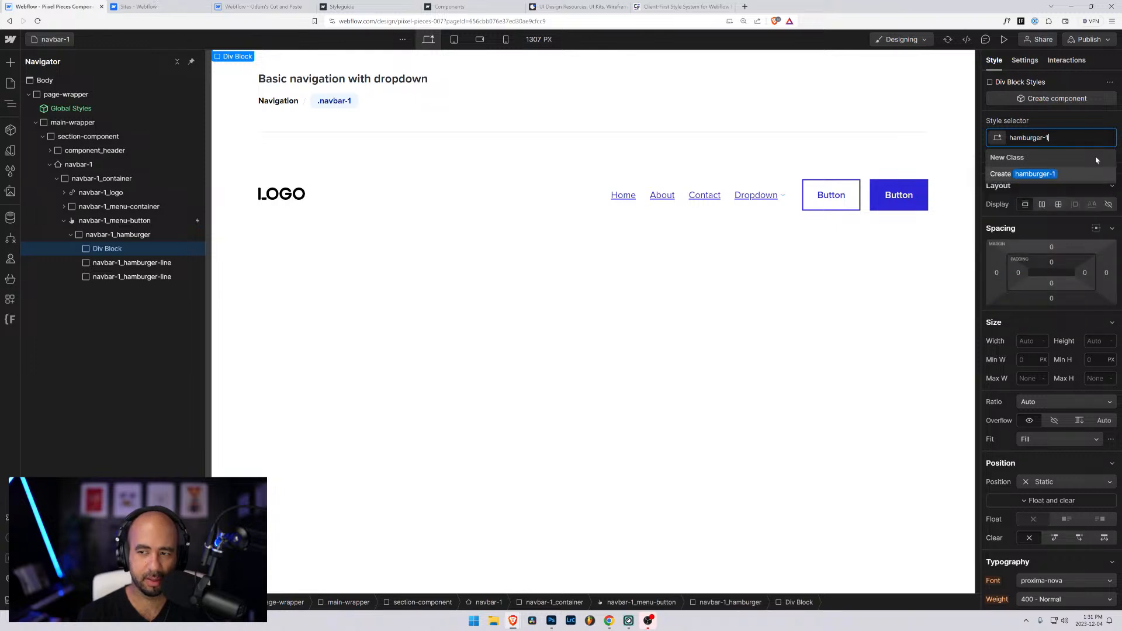
pyautogui.press('BackSpace')
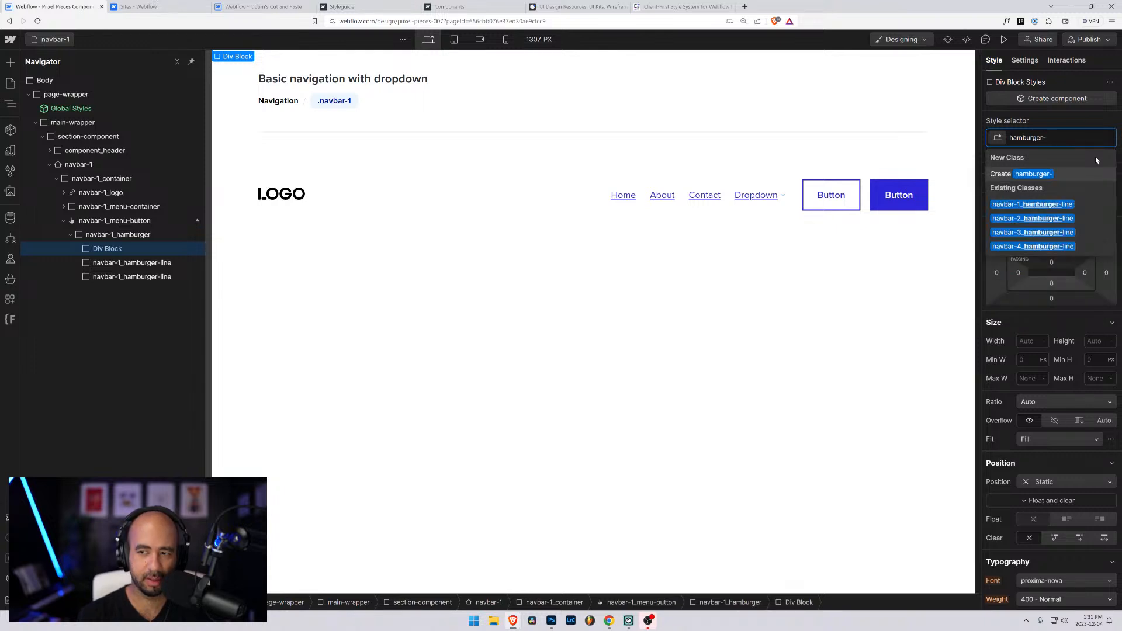
pyautogui.press('BackSpace')
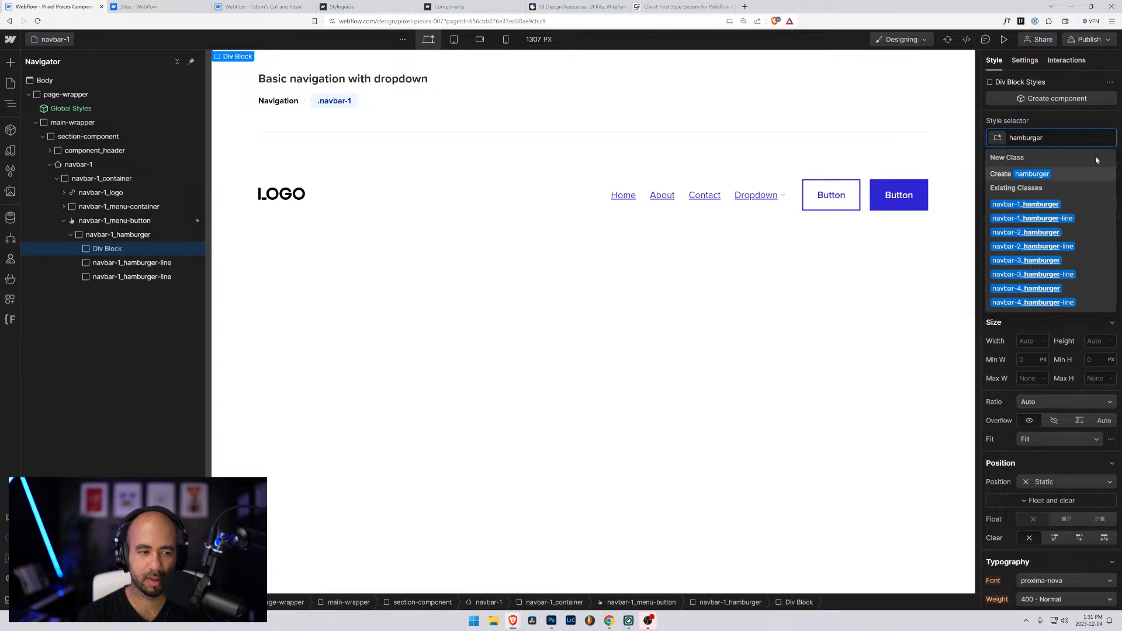
pyautogui.write('-ti')
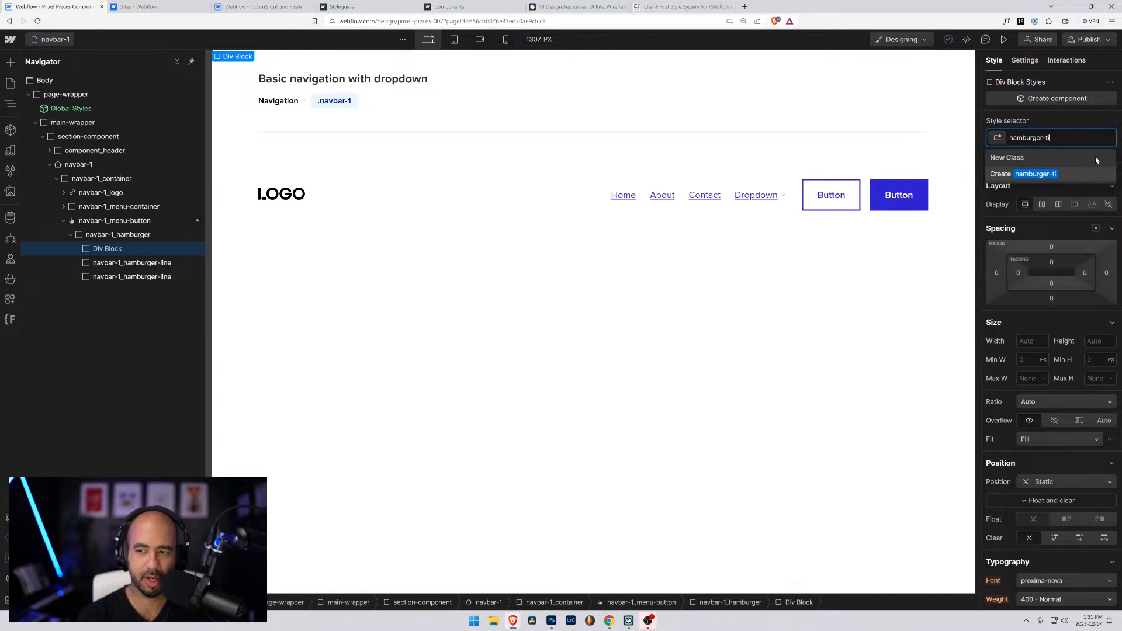
pyautogui.press('BackSpace')
pyautogui.write('op')
pyautogui.press('Return')
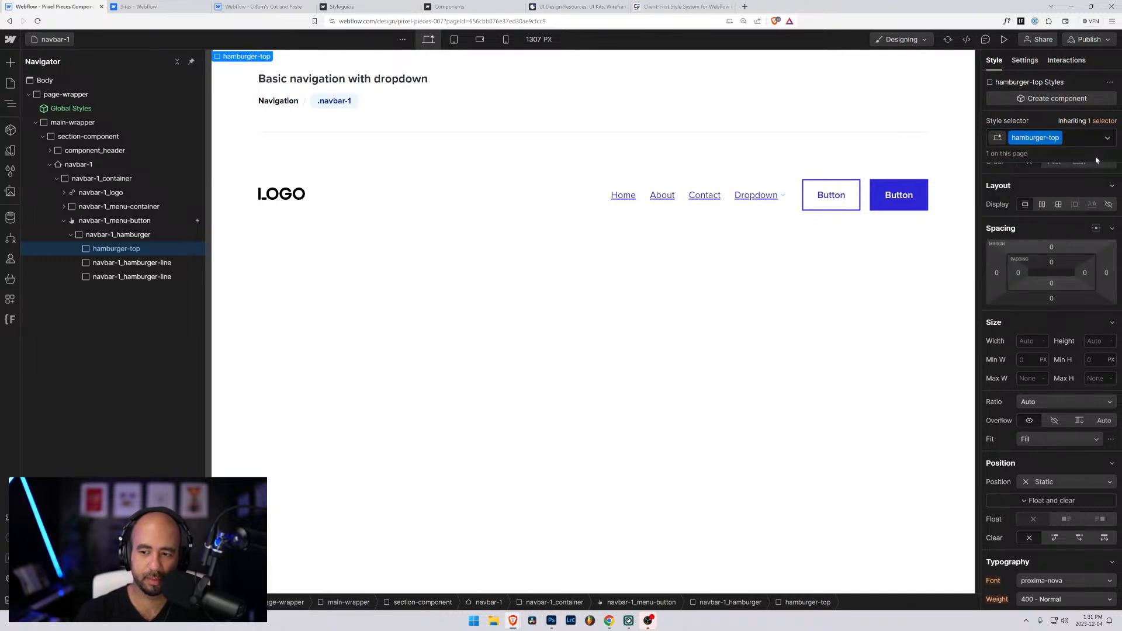
# Set the hamburger-top line's width to 100% and its height to 0.125rem, matching the remaining navbar-1_hamburger-line elements
pyautogui.click(155, 263)
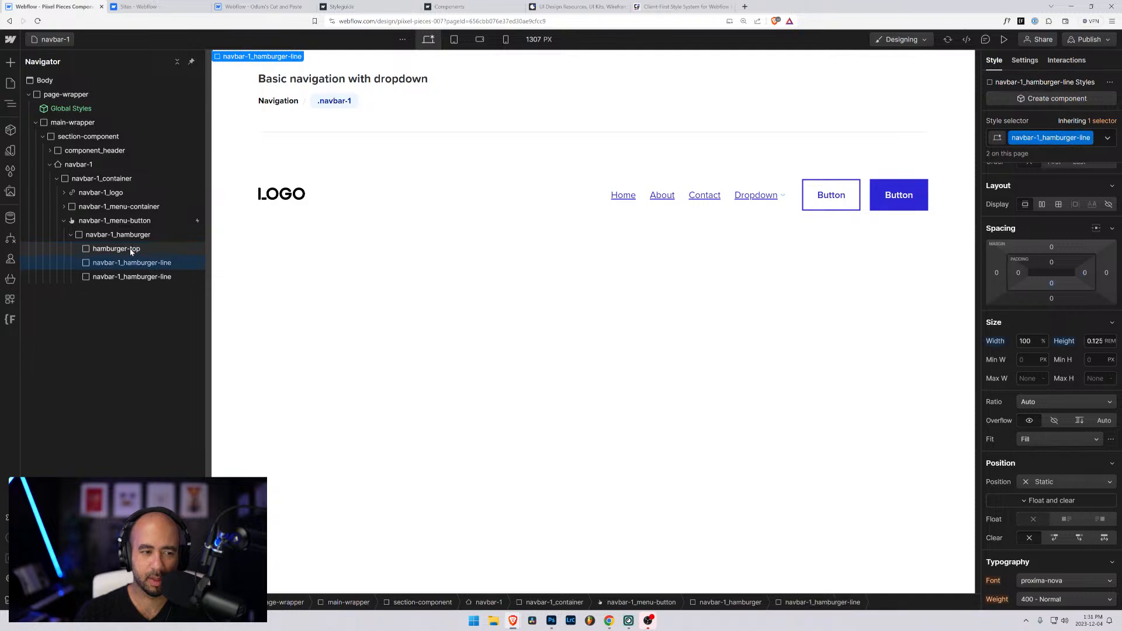
pyautogui.click(131, 252)
pyautogui.click(1020, 339)
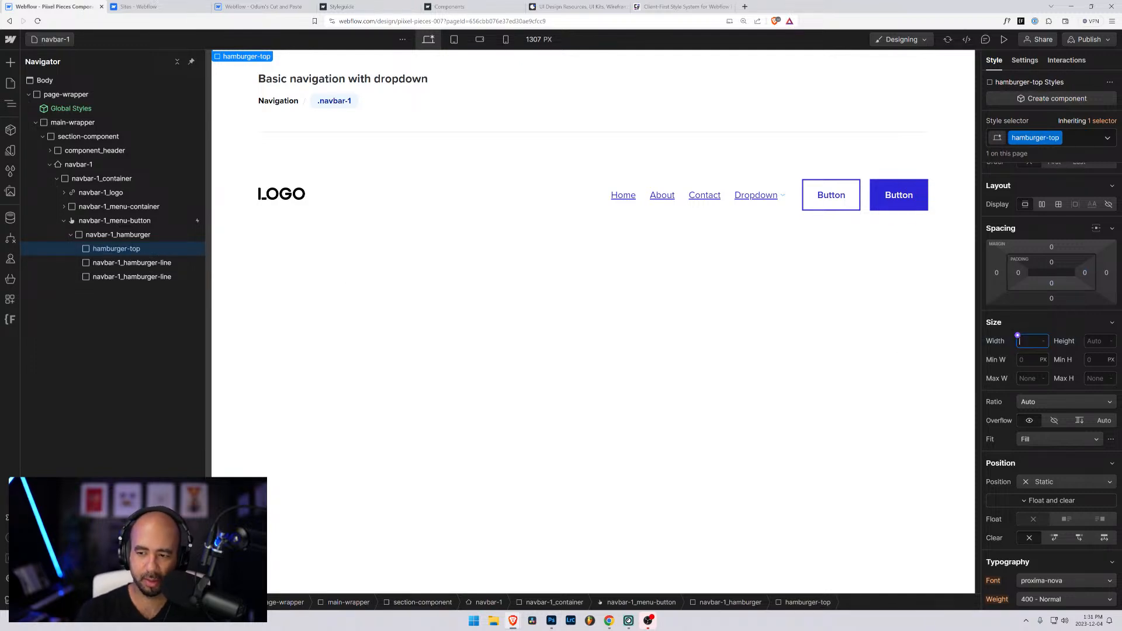
pyautogui.write('100%')
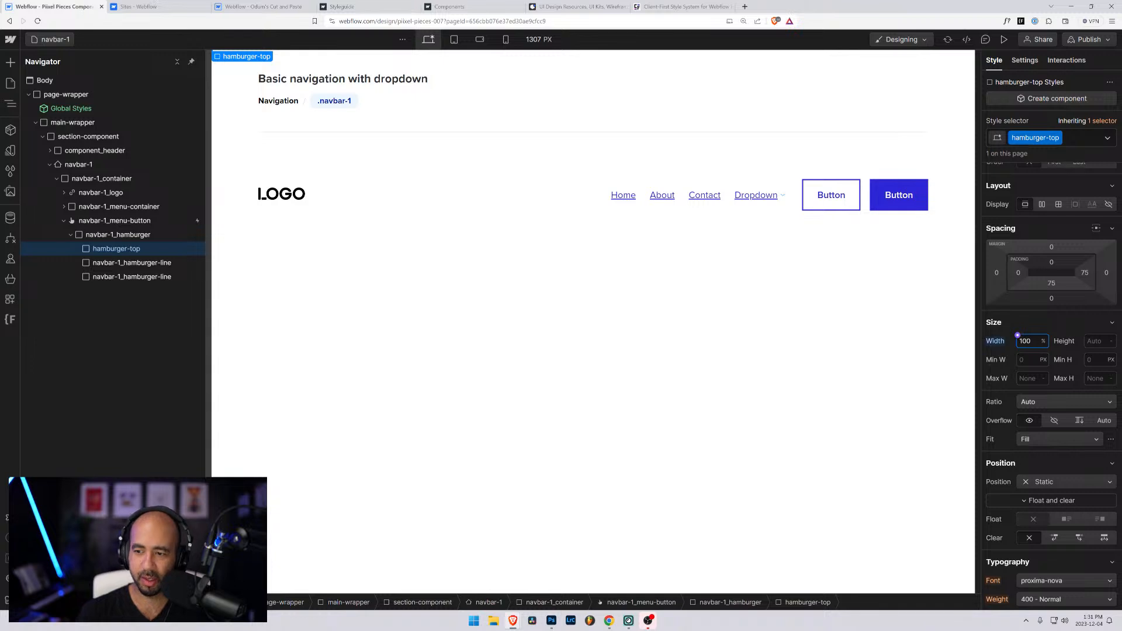
pyautogui.press('Tab')
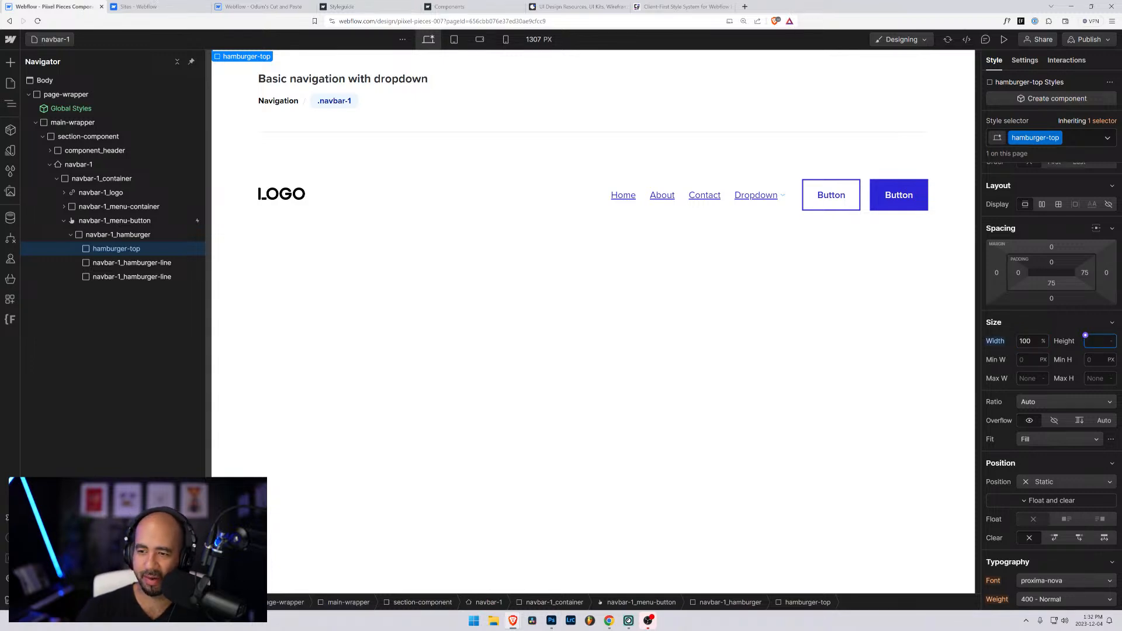
pyautogui.click(126, 263)
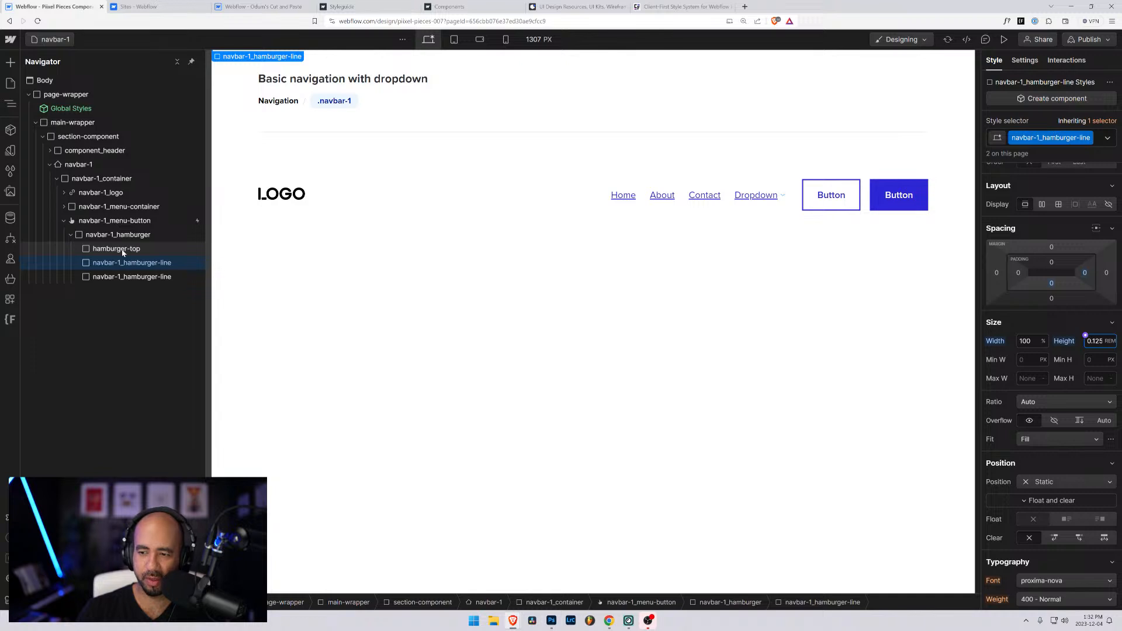
pyautogui.click(124, 252)
pyautogui.write('0.1')
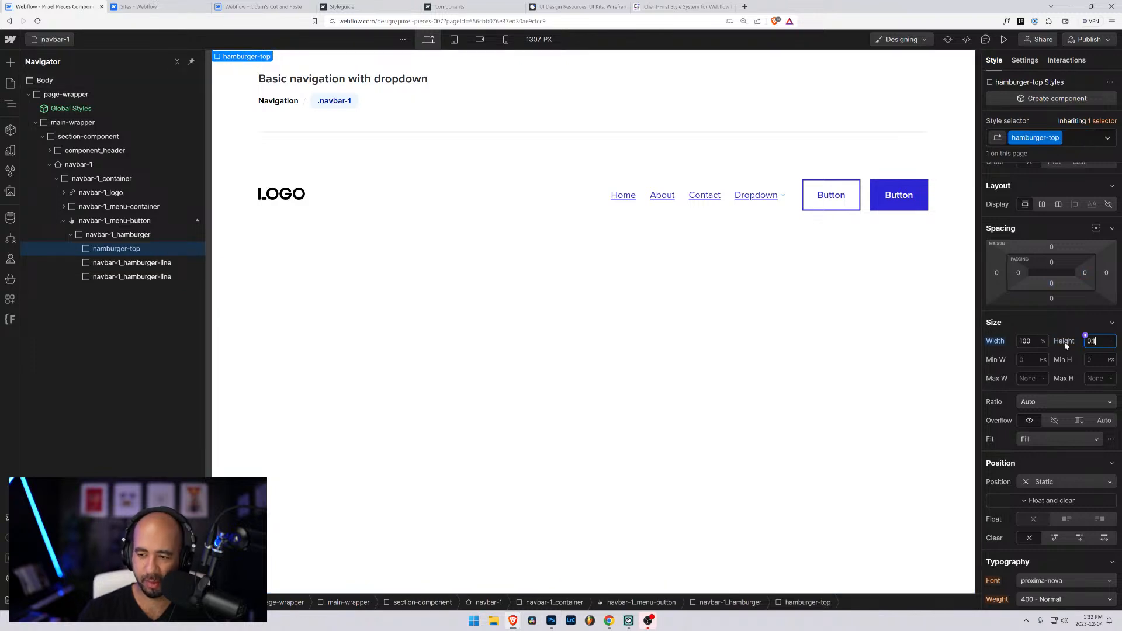
pyautogui.write('25rem')
pyautogui.press('Return')
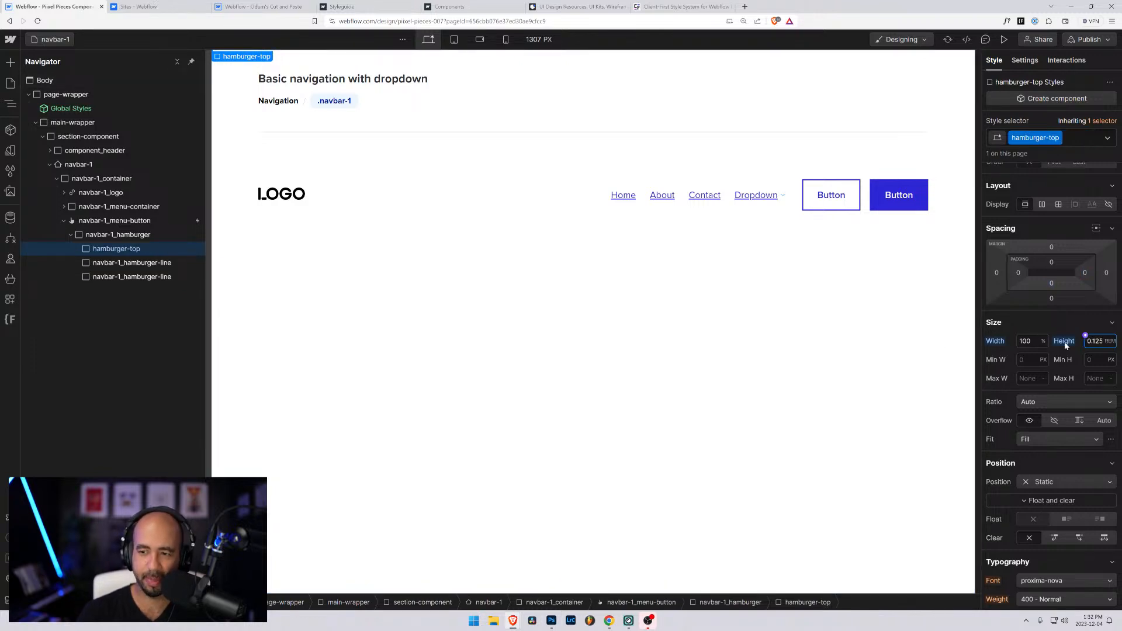
# Set hamburger-top's bottom and right padding to 0 and compare its styles with the second hamburger line
pyautogui.click(1052, 286)
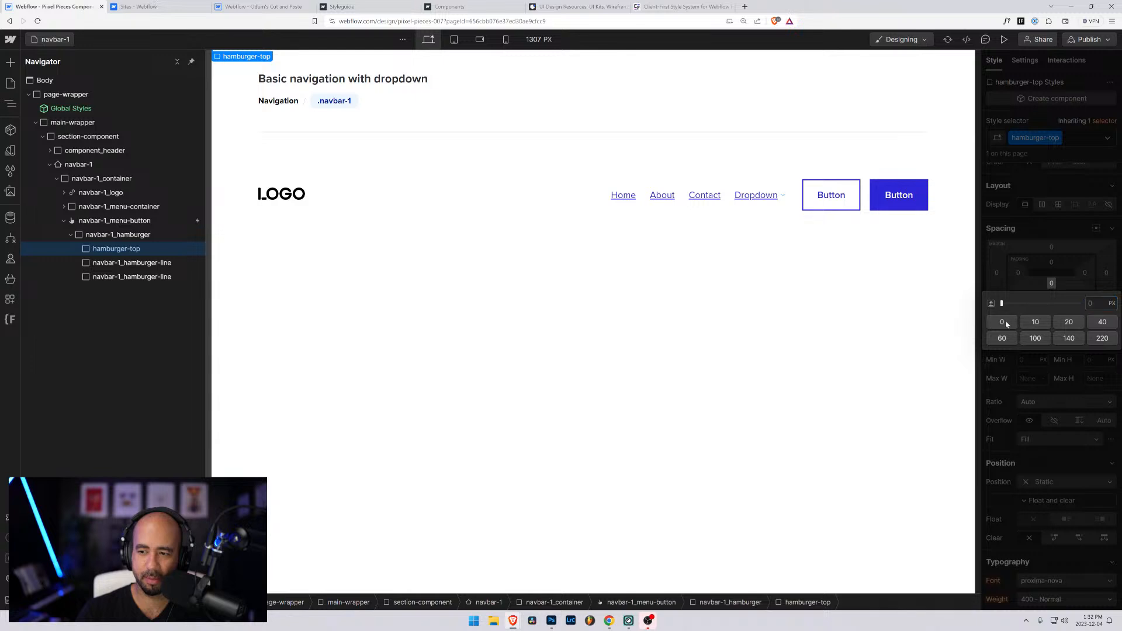
pyautogui.click(1085, 273)
pyautogui.click(1086, 273)
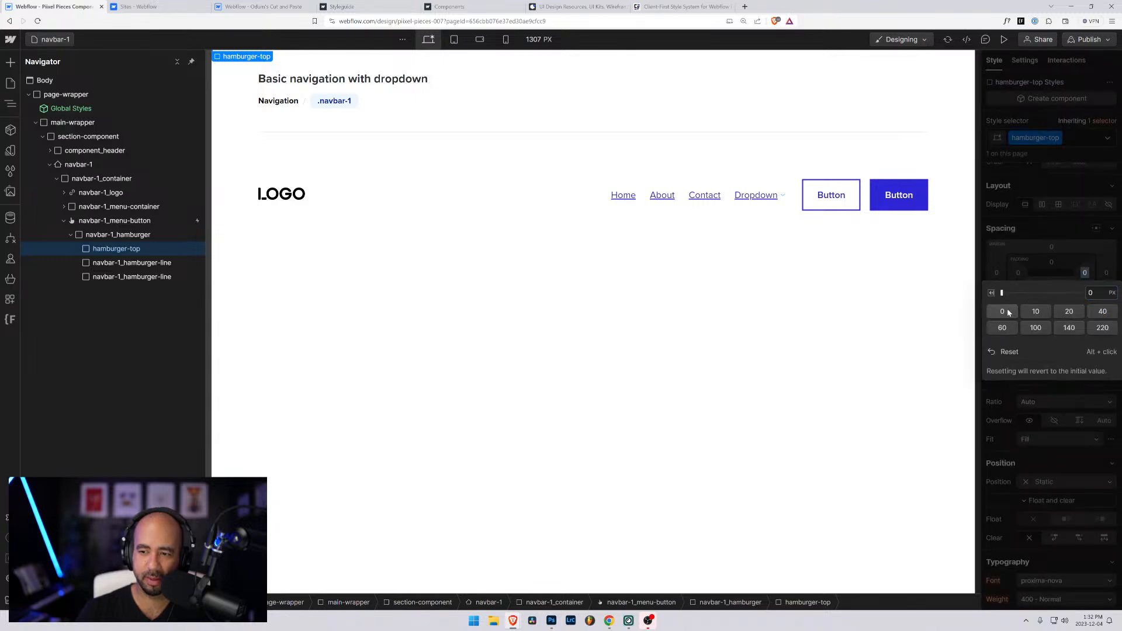
pyautogui.click(164, 264)
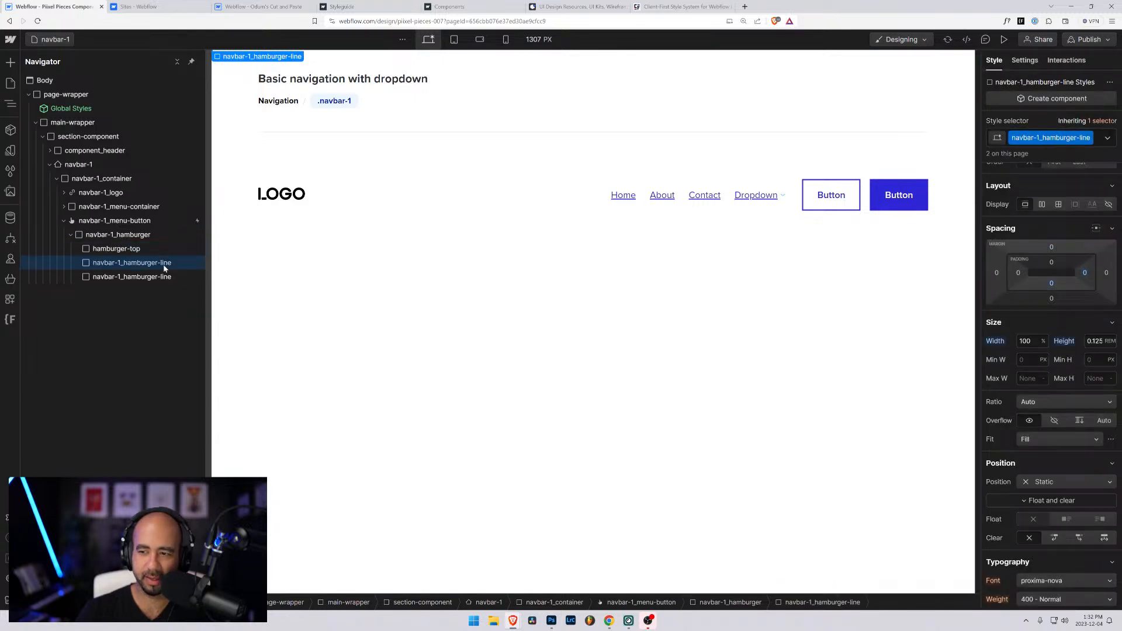
pyautogui.click(115, 250)
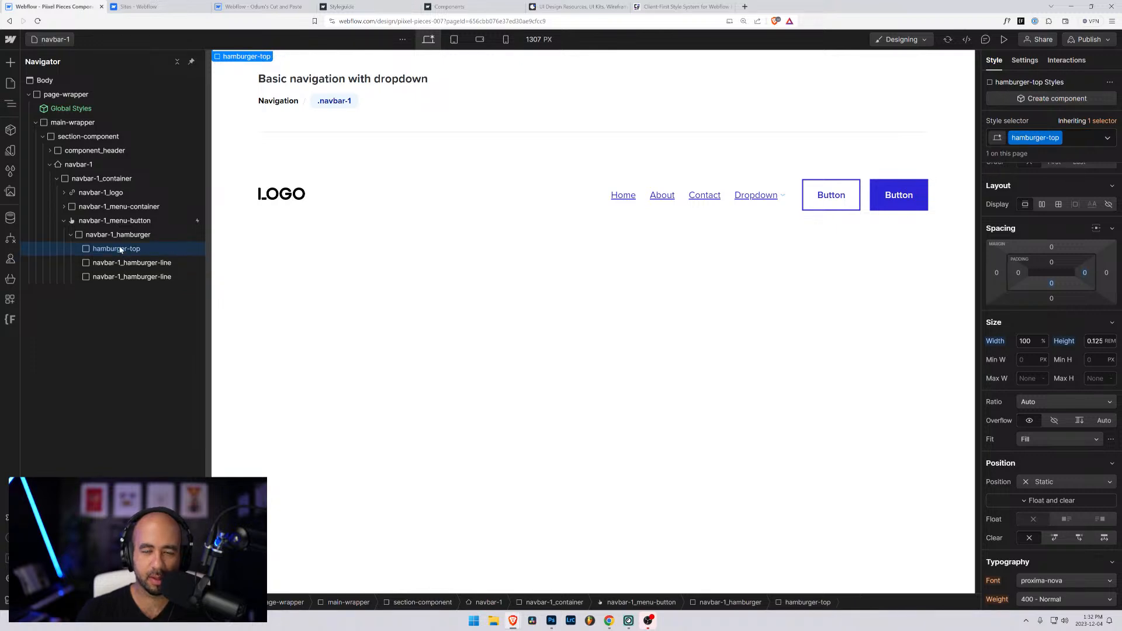
# Replace the second hamburger line's navbar-1_hamburger-line class with a new class named hamburger-middle
pyautogui.click(126, 263)
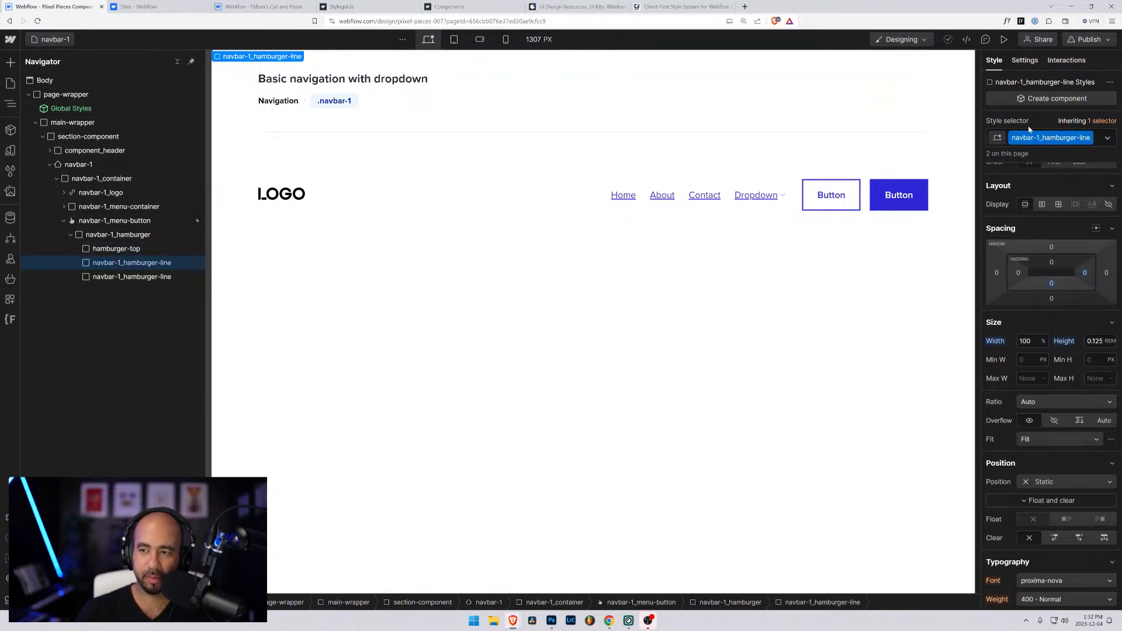
pyautogui.click(1098, 144)
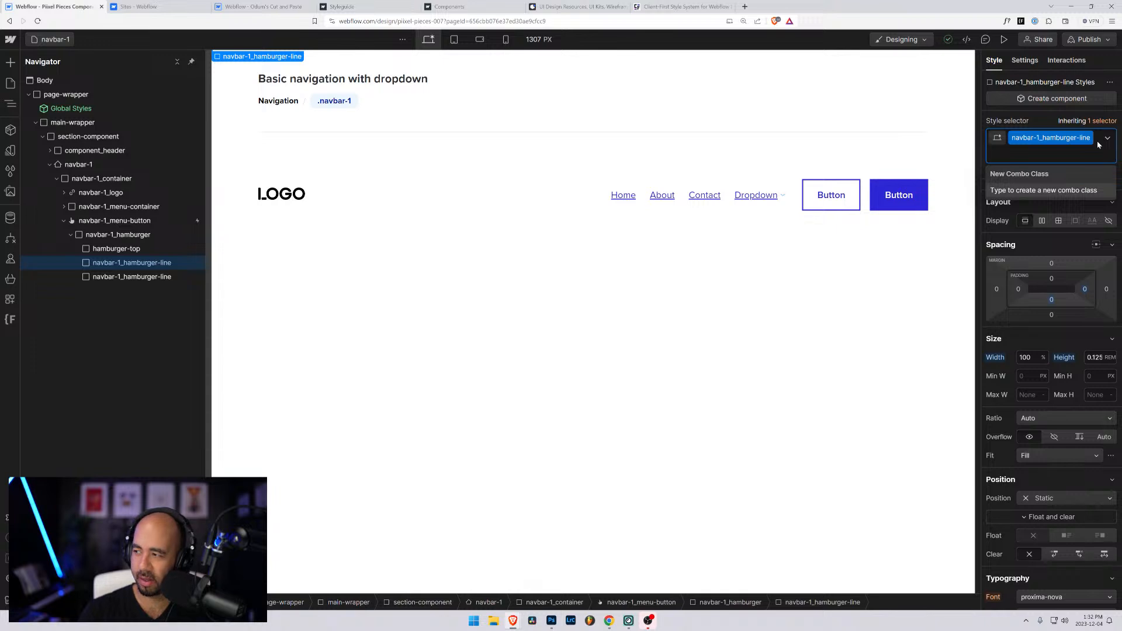
pyautogui.press('BackSpace')
pyautogui.write('hambur')
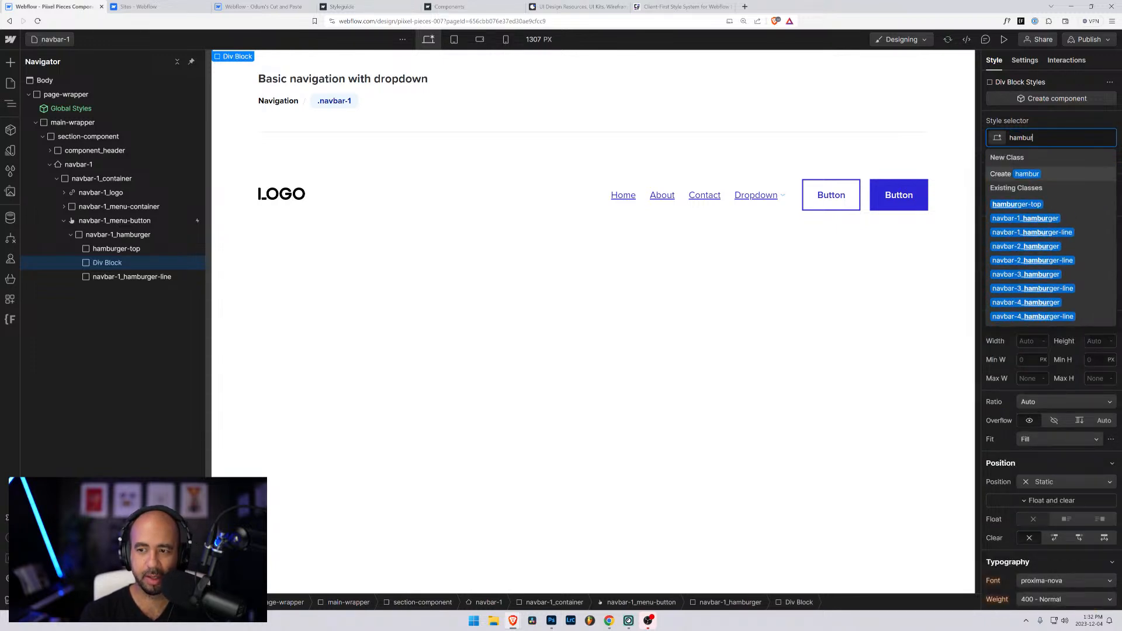
pyautogui.write('der-')
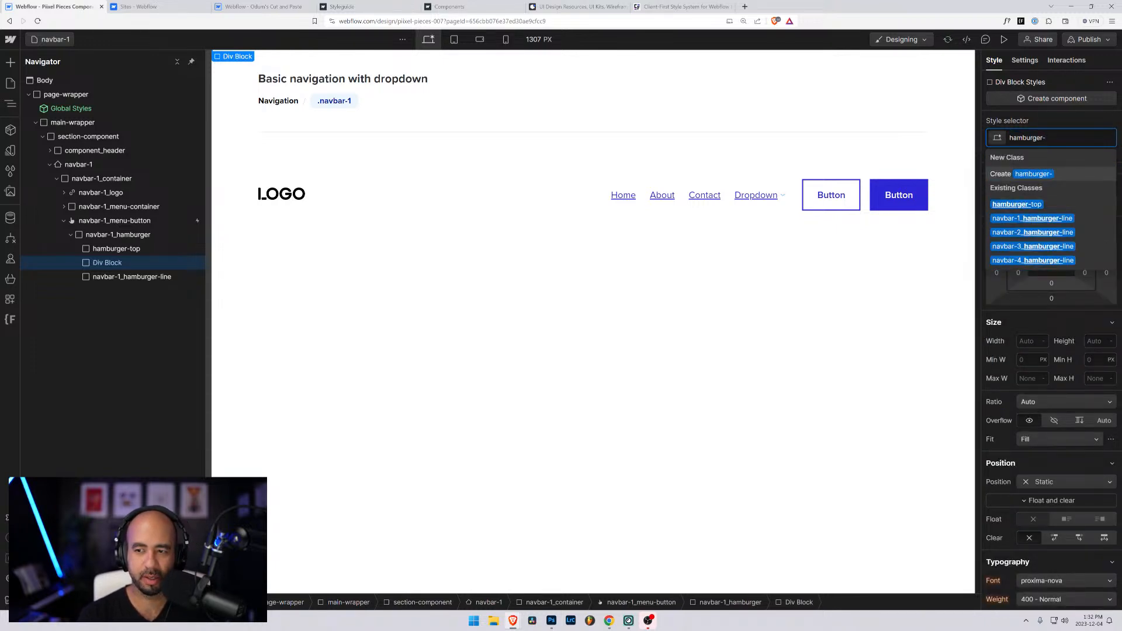
pyautogui.write('middle')
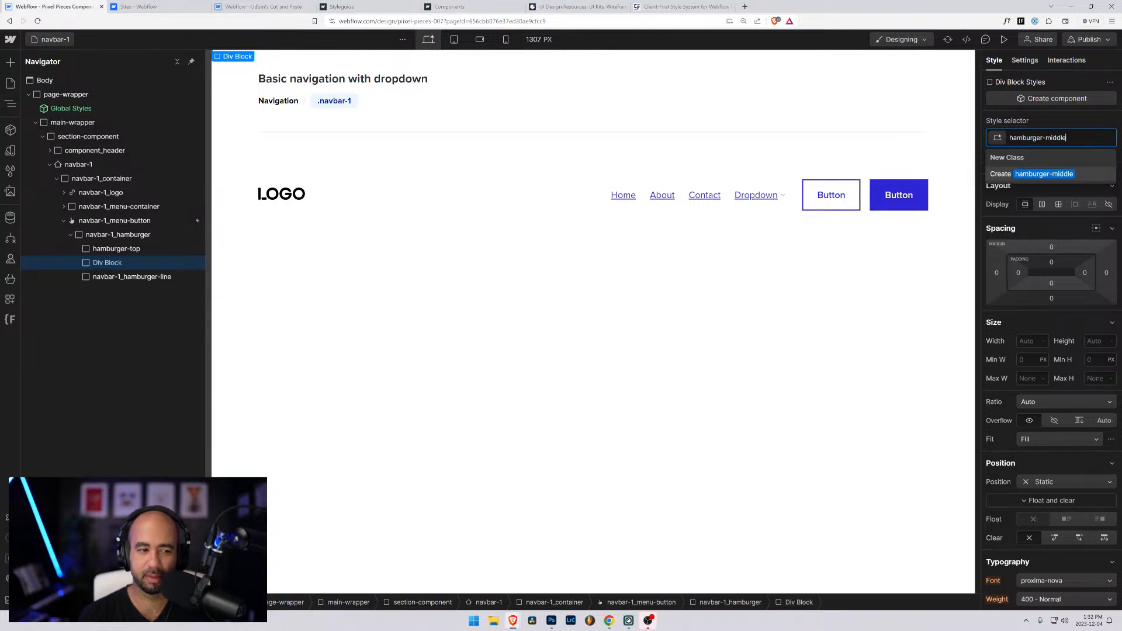
pyautogui.press('Return')
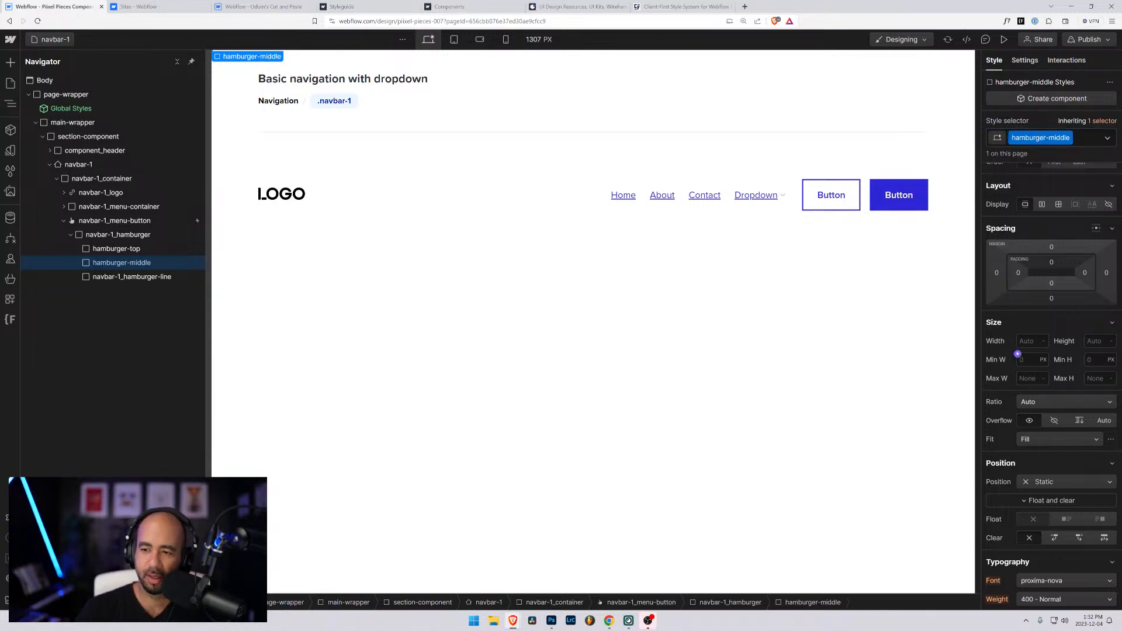
# Set the hamburger-middle line's width to 100% and its height to 0.125rem
pyautogui.click(1020, 339)
pyautogui.write('100')
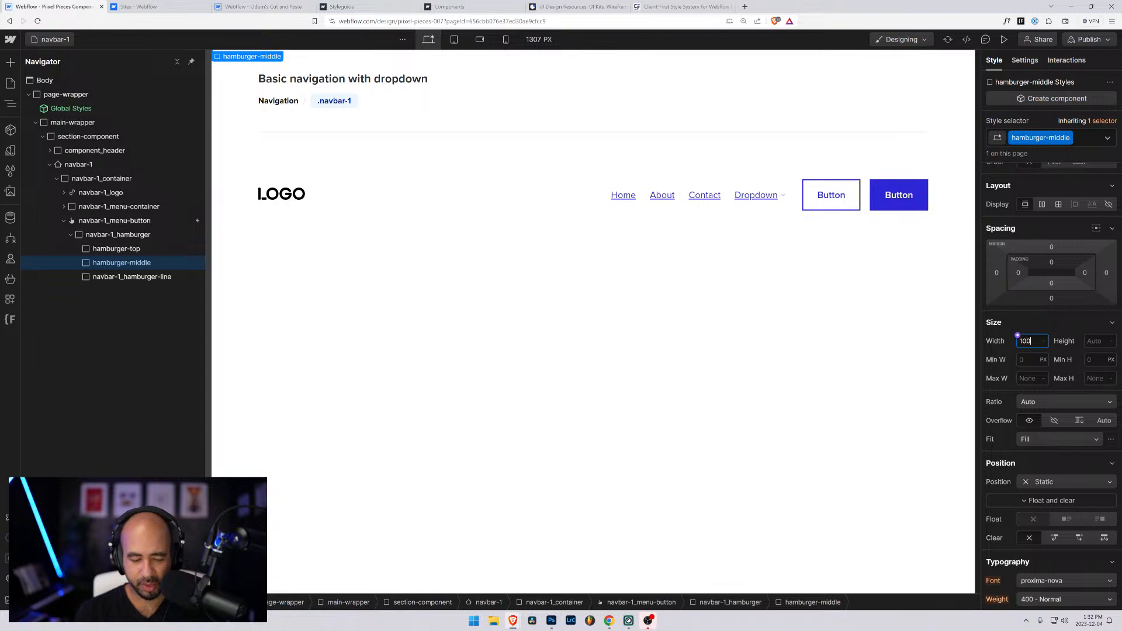
pyautogui.write('%')
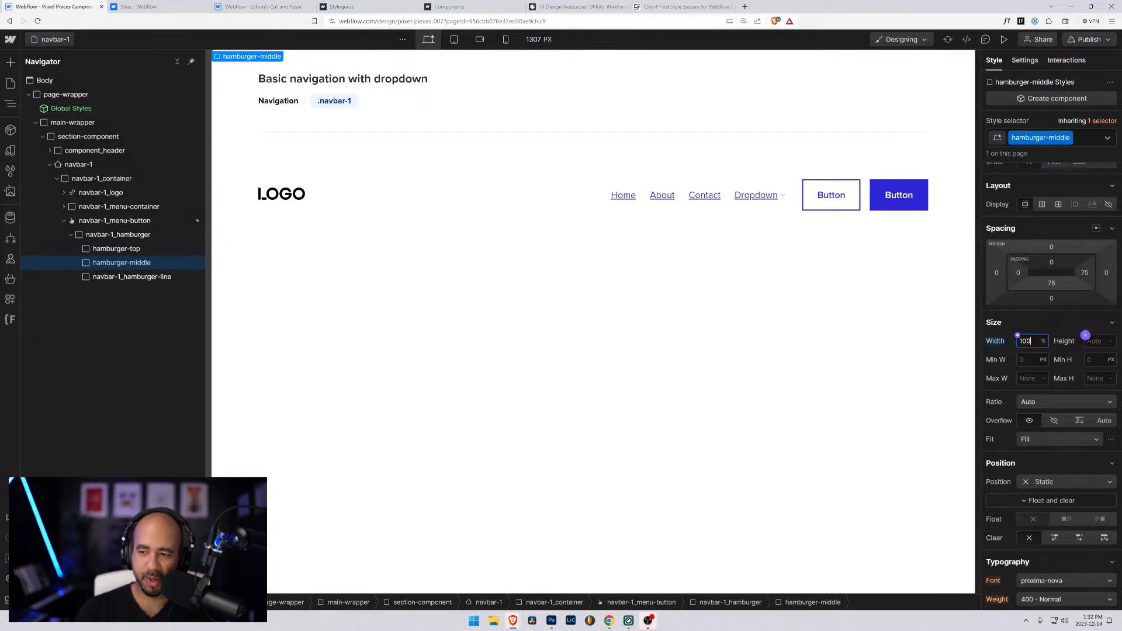
pyautogui.click(1086, 337)
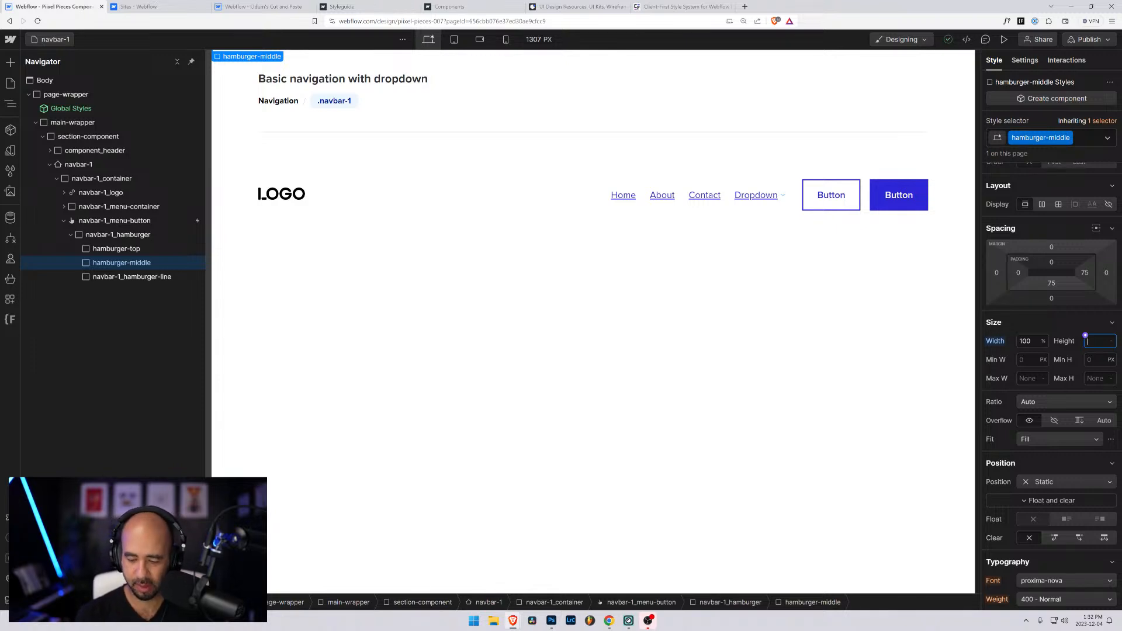
pyautogui.write('0.125re')
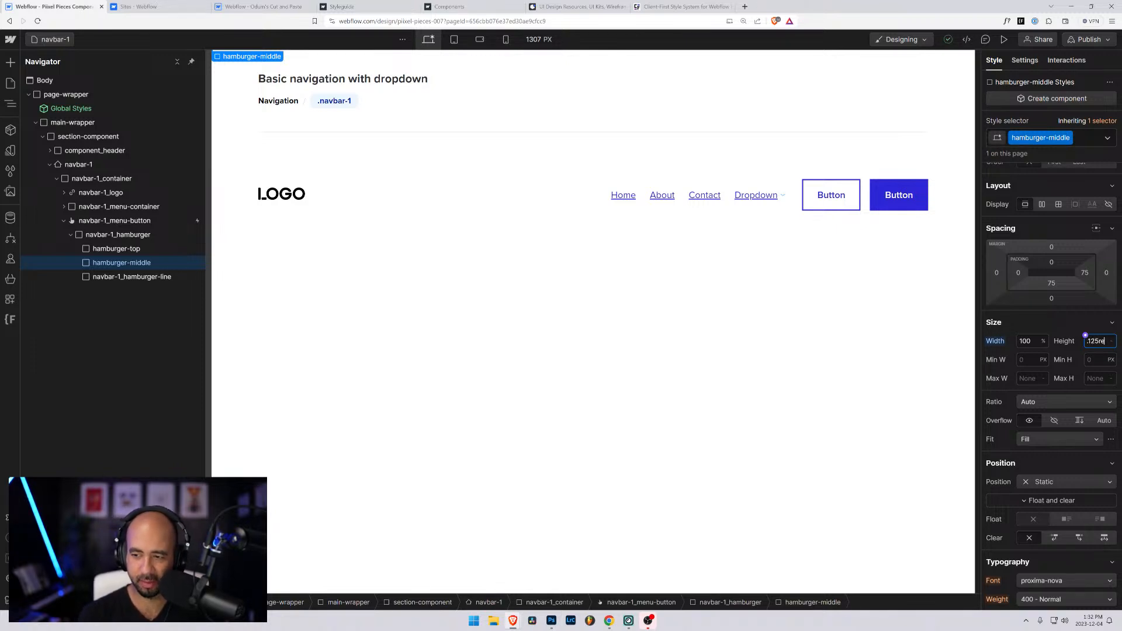
pyautogui.write('m')
pyautogui.press('Return')
# Set the bottom and right padding of the hamburger-middle line to 0
pyautogui.click(1082, 284)
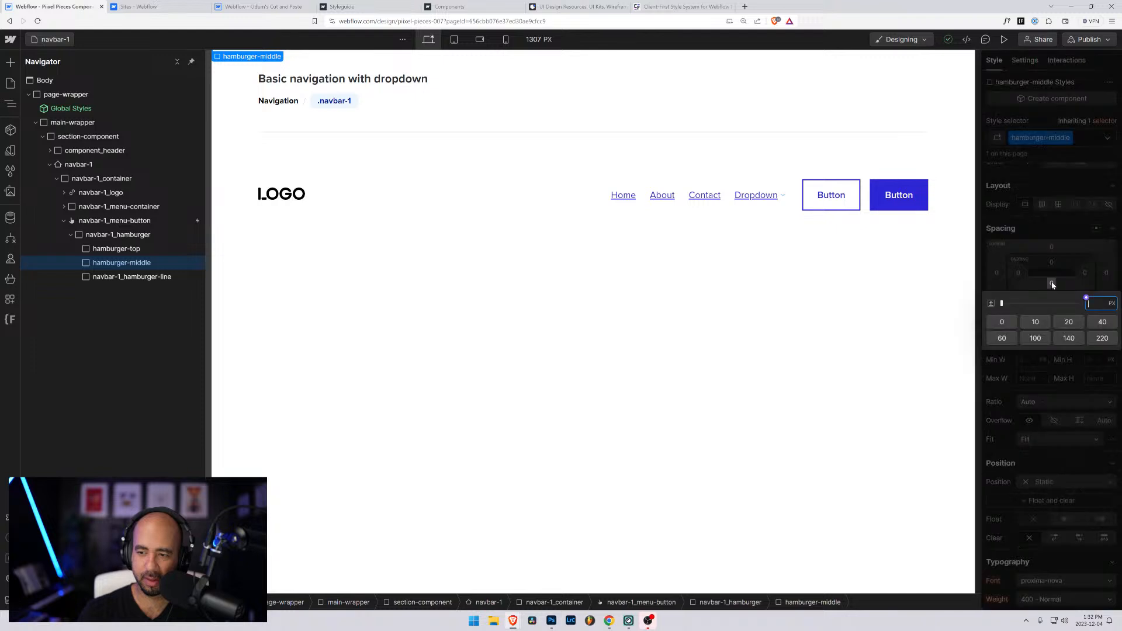
pyautogui.click(1086, 273)
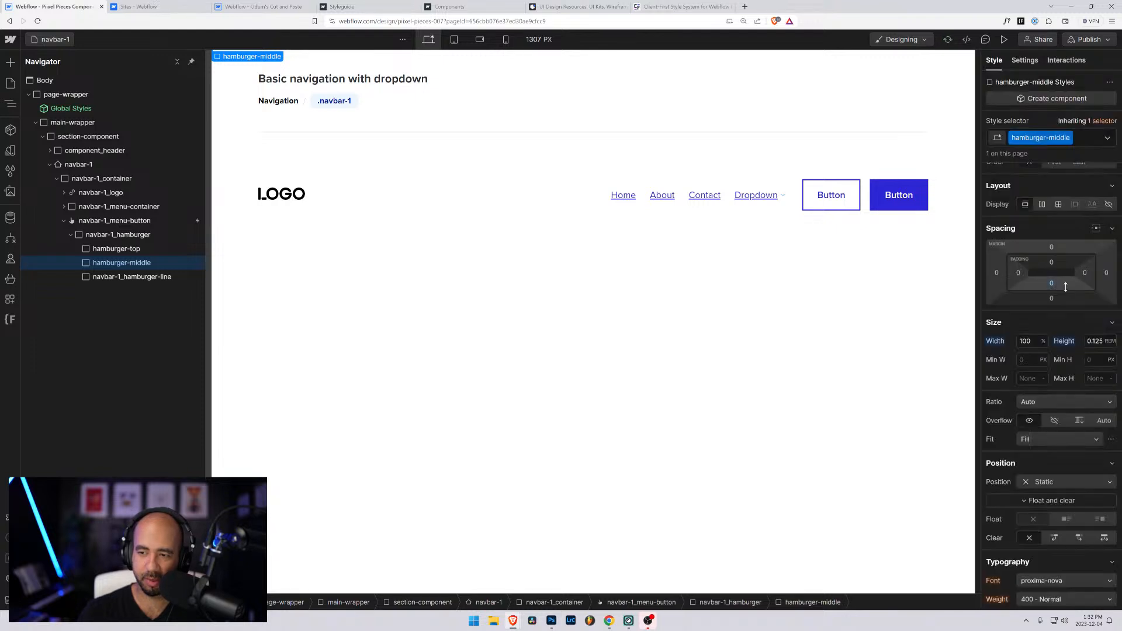
pyautogui.click(1086, 273)
pyautogui.click(1002, 311)
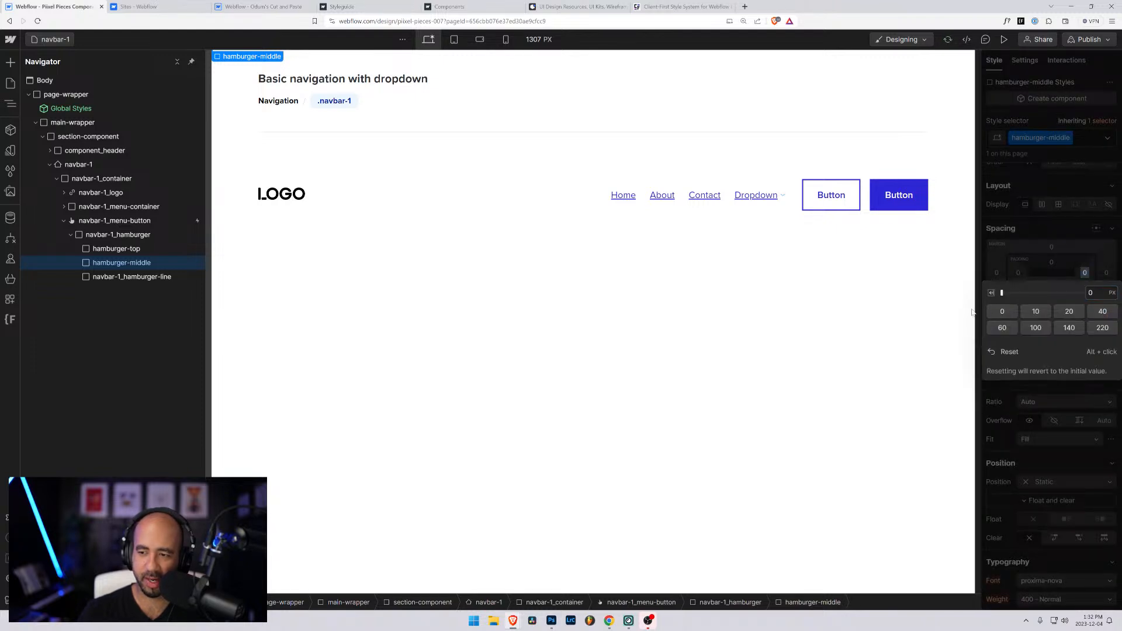
# Replace the third hamburger line's navbar-1_hamburger-line class with a new class named hamburger-bottom
pyautogui.click(118, 277)
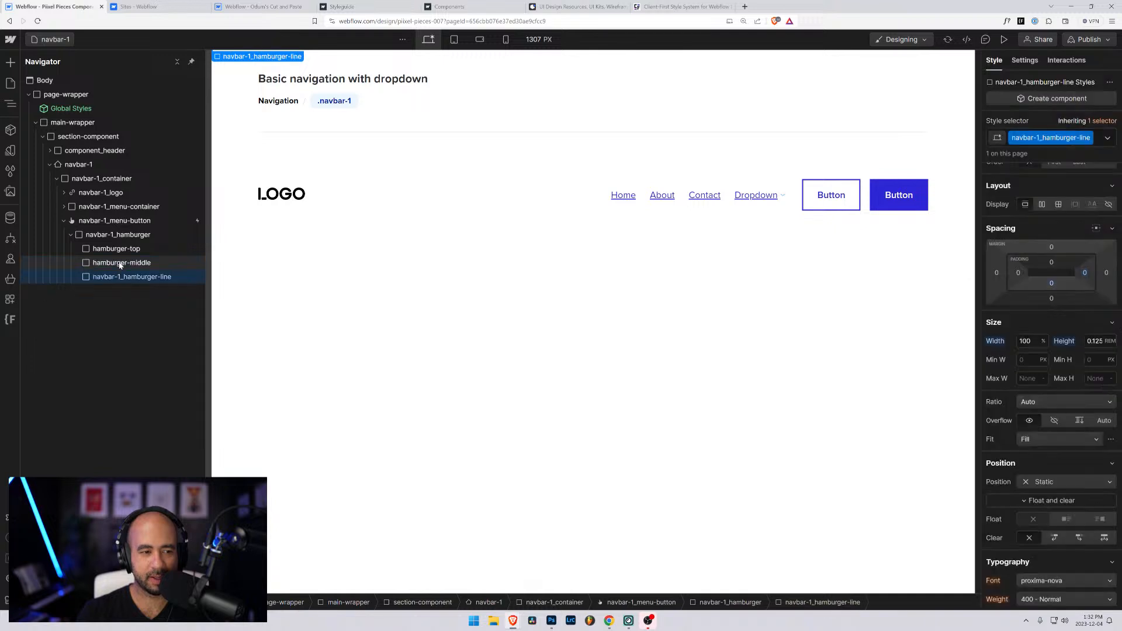
pyautogui.click(1096, 144)
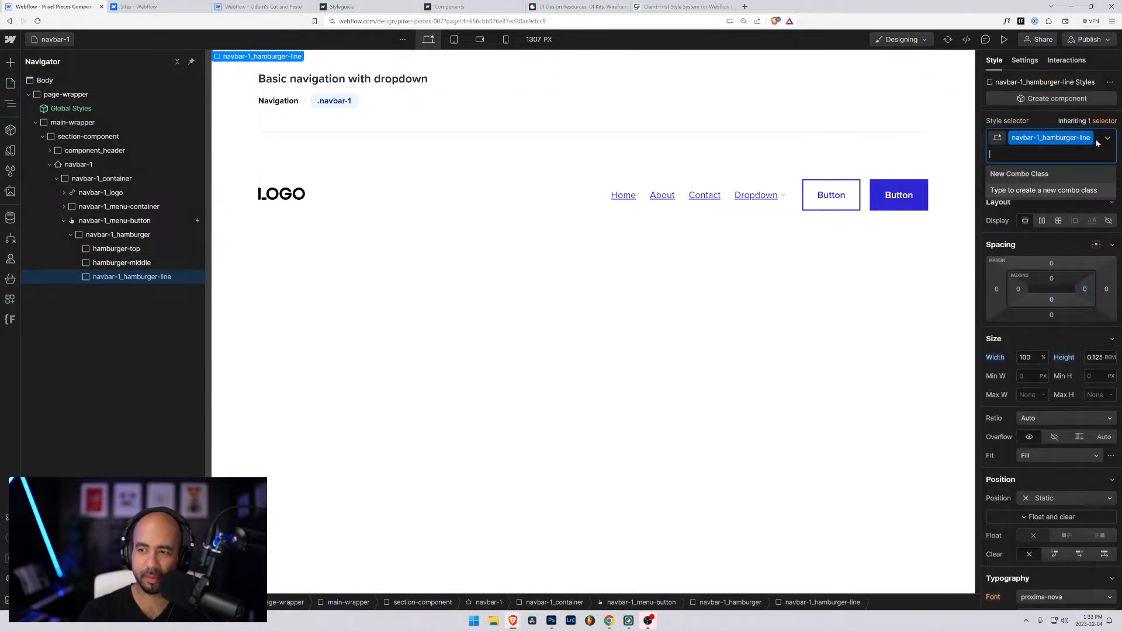
pyautogui.press('BackSpace')
pyautogui.write('ham')
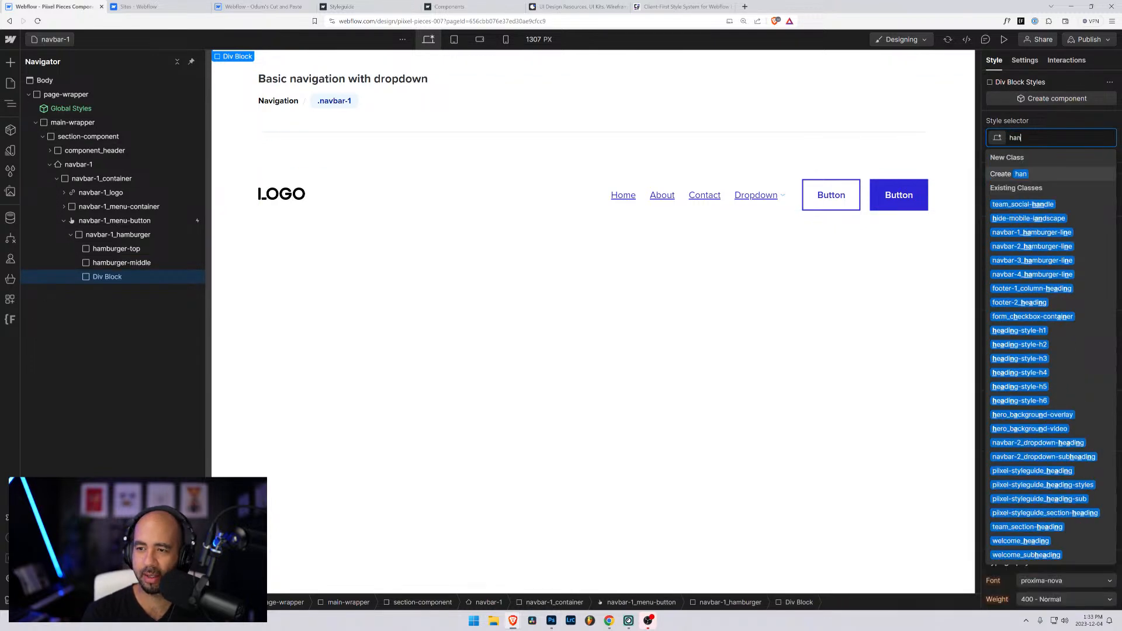
pyautogui.write('burg')
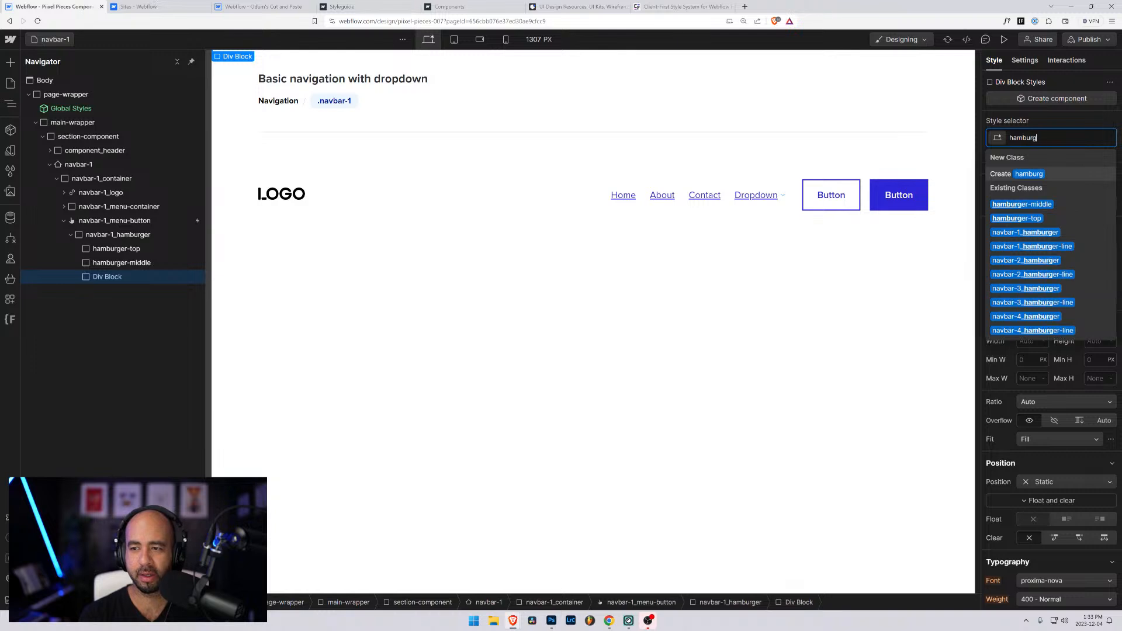
pyautogui.write('er-bottom')
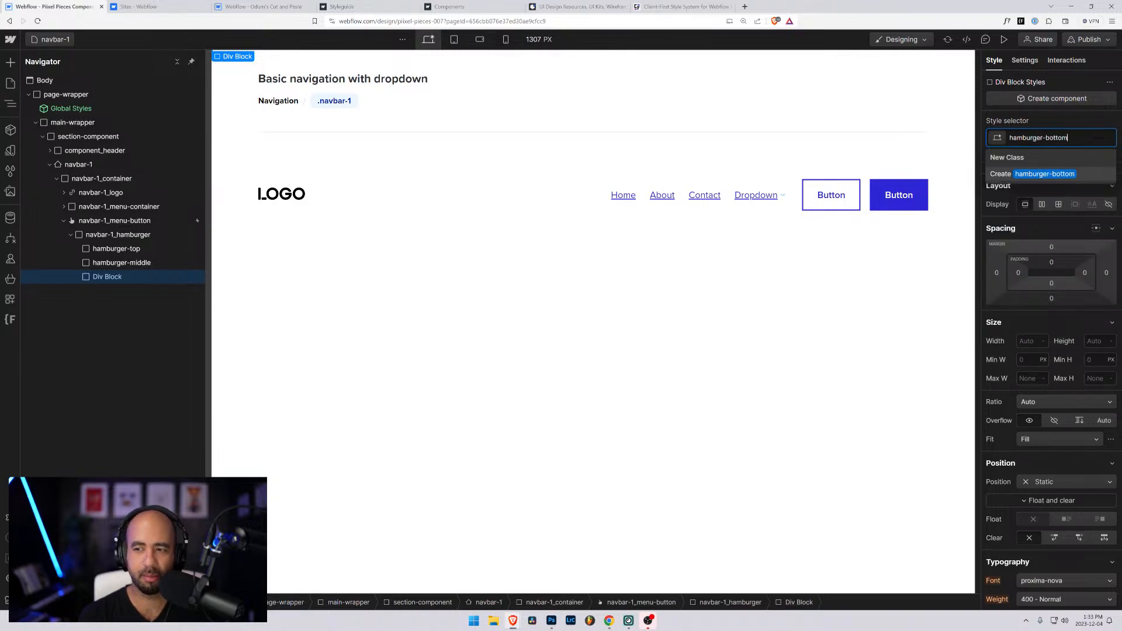
pyautogui.press('Return')
# Set the bottom and right padding of the hamburger-bottom line to 0
pyautogui.click(1052, 283)
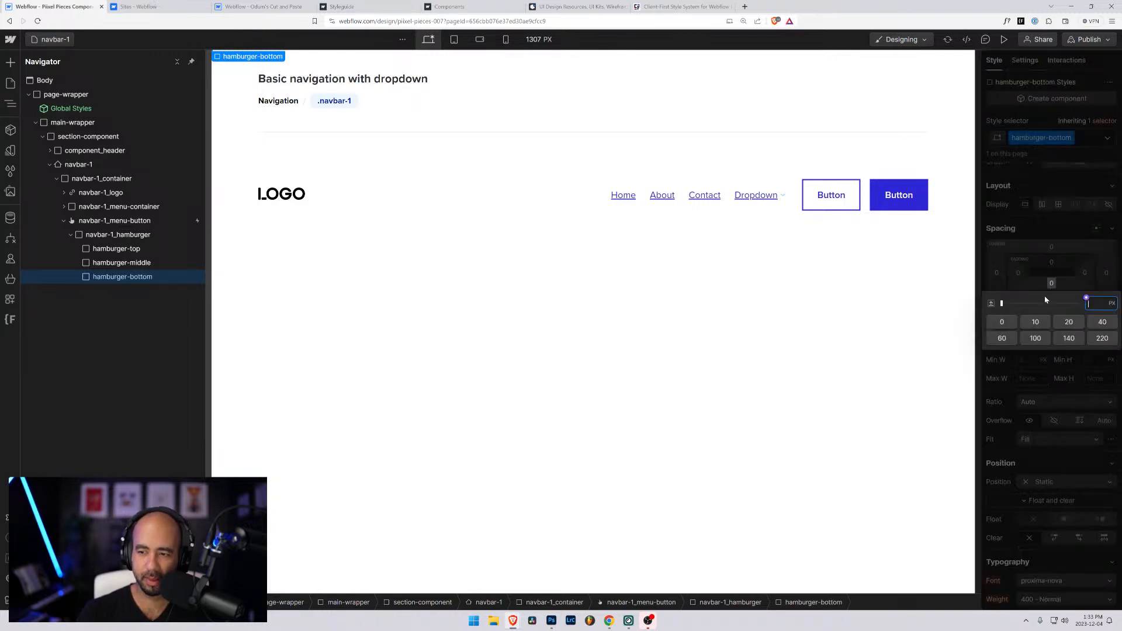
pyautogui.click(1085, 274)
pyautogui.keyDown('alt'); pyautogui.click(1085, 272); pyautogui.keyUp('alt')
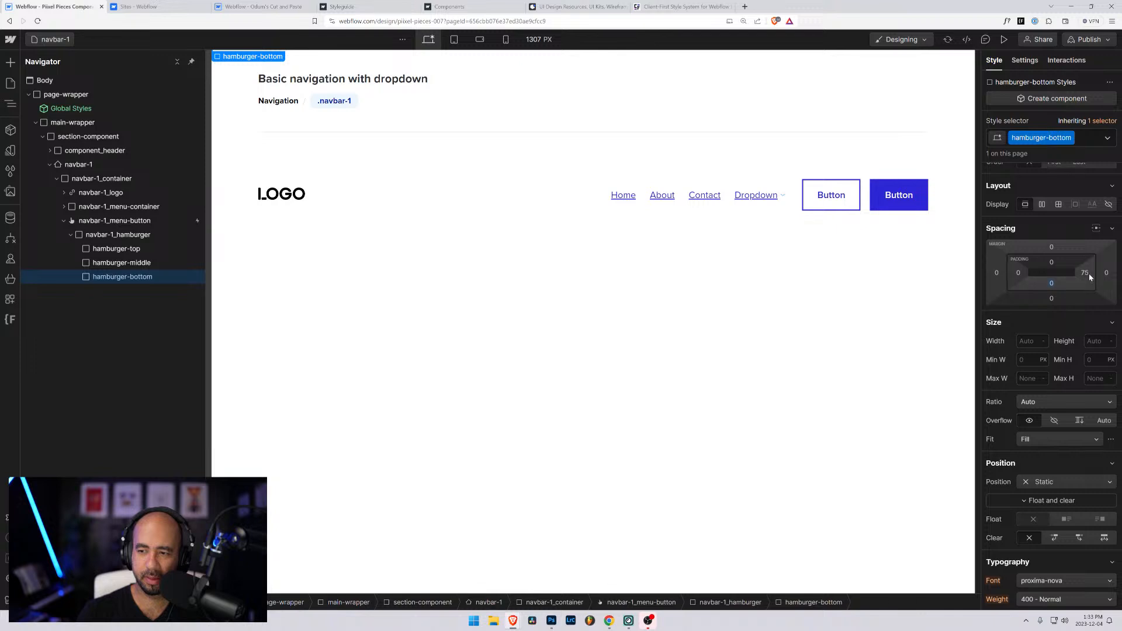
pyautogui.click(1085, 272)
pyautogui.click(1021, 407)
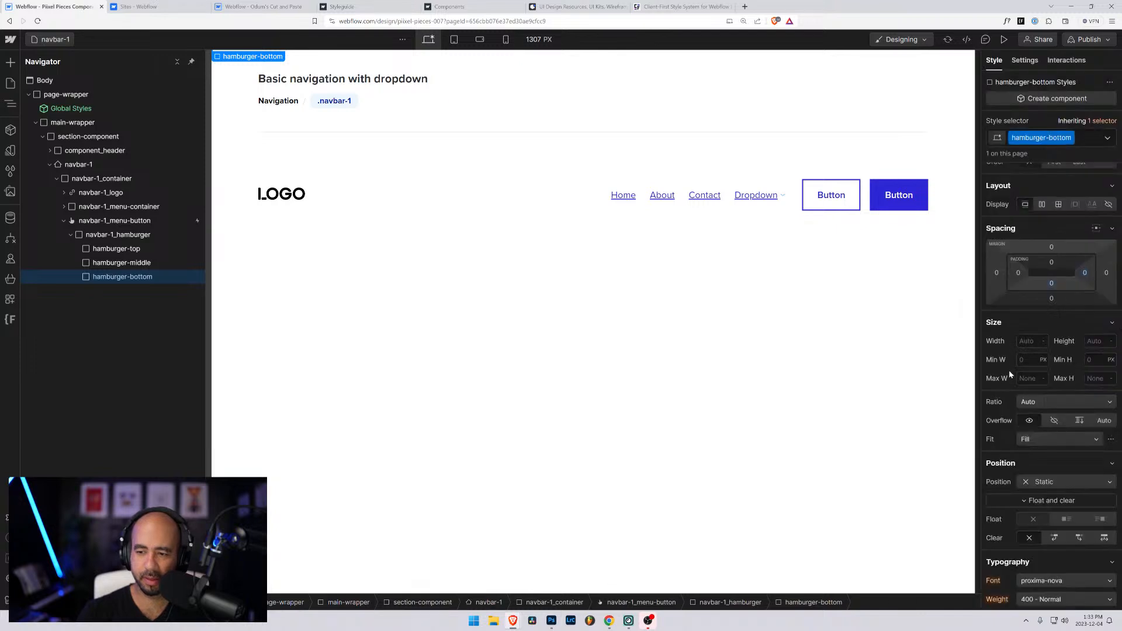
# Set the hamburger-bottom line's width to 100% and its height to 0.125rem
pyautogui.click(1018, 335)
pyautogui.write('100%')
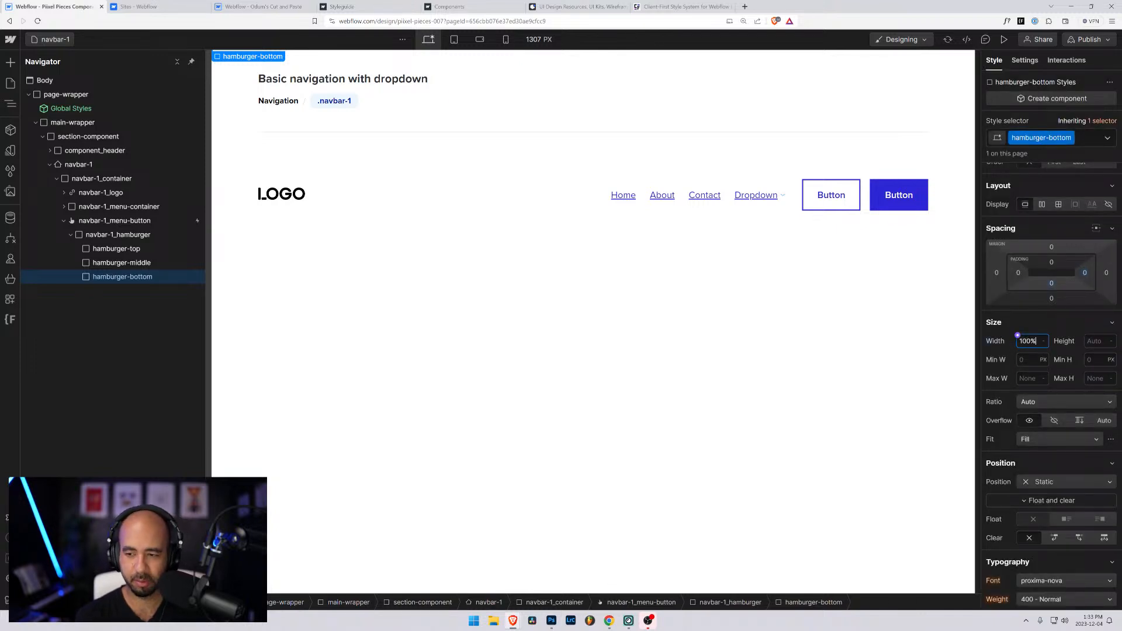
pyautogui.press('Return')
pyautogui.click(1086, 337)
pyautogui.write('0.')
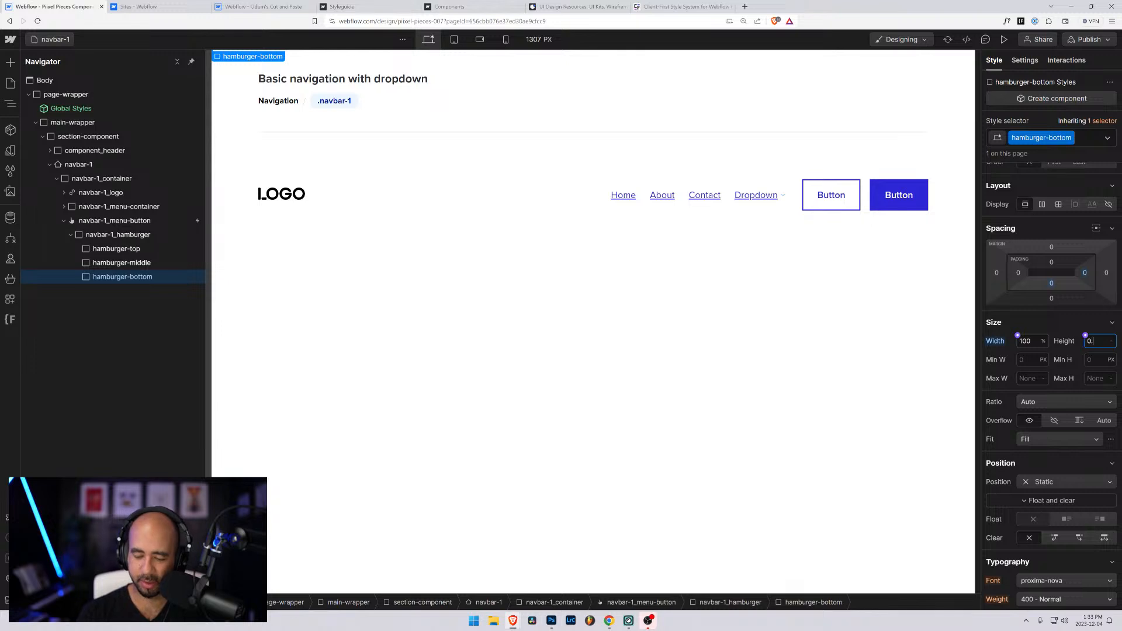
pyautogui.write('125rem')
pyautogui.press('Return')
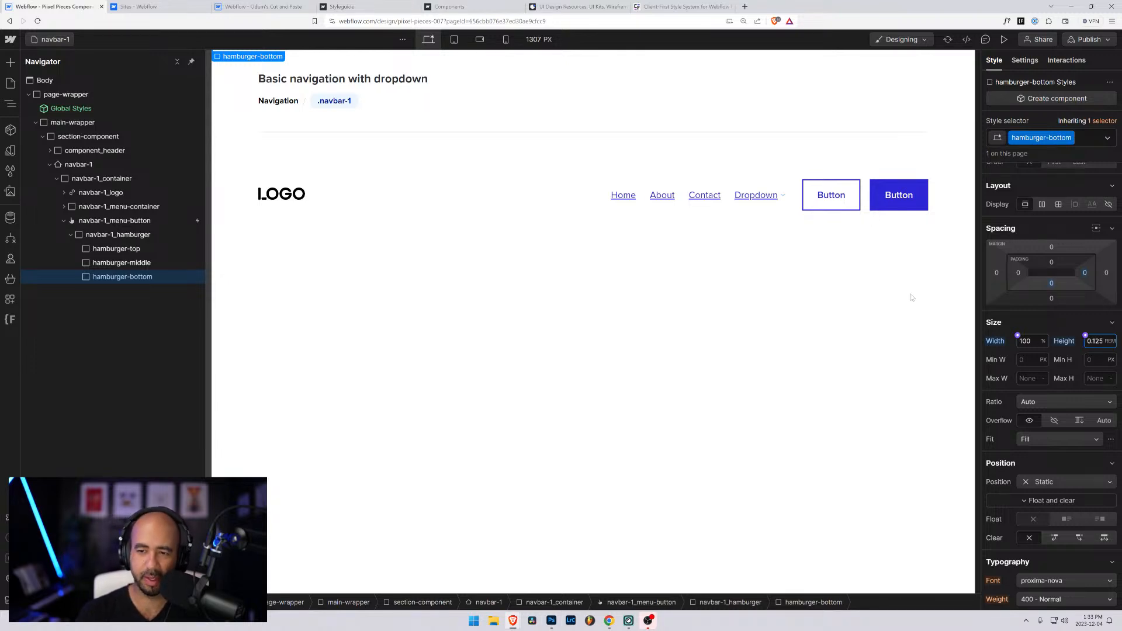
# Open the Hamburger 1 Hover IN animation from the mouse hover trigger of navbar-1_menu-button for editing
pyautogui.click(120, 221)
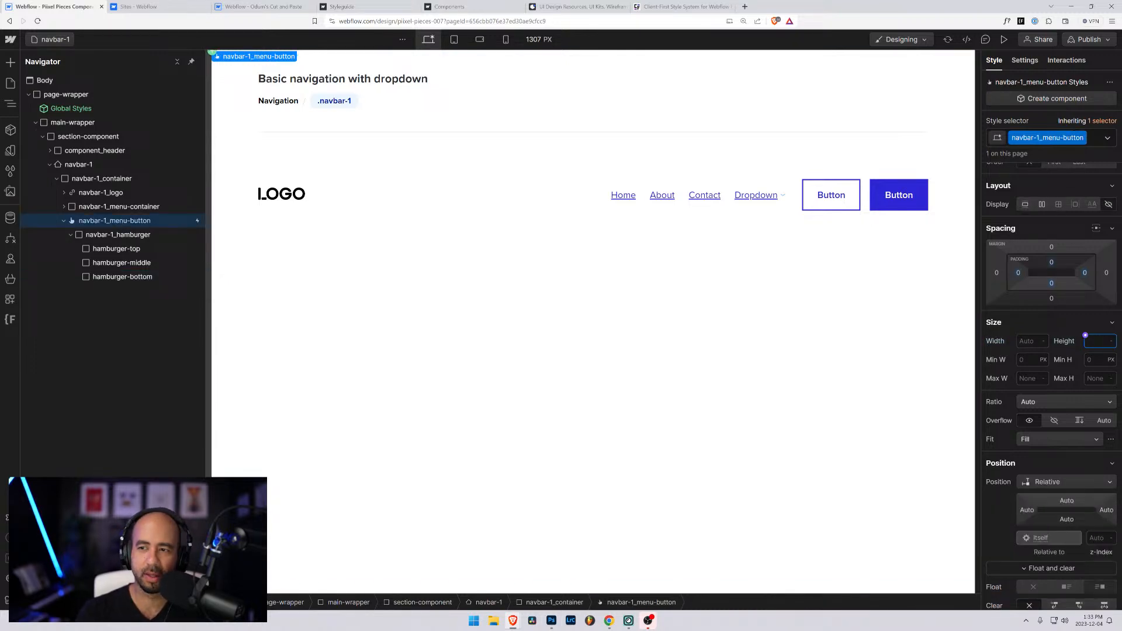
pyautogui.click(1068, 61)
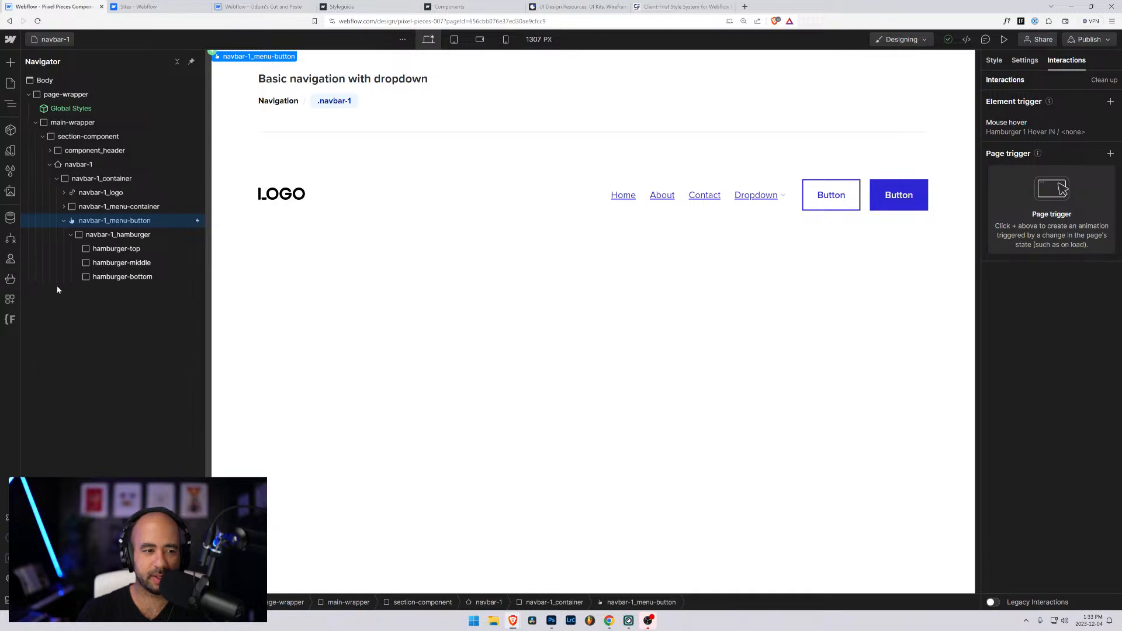
pyautogui.click(122, 277)
pyautogui.click(994, 61)
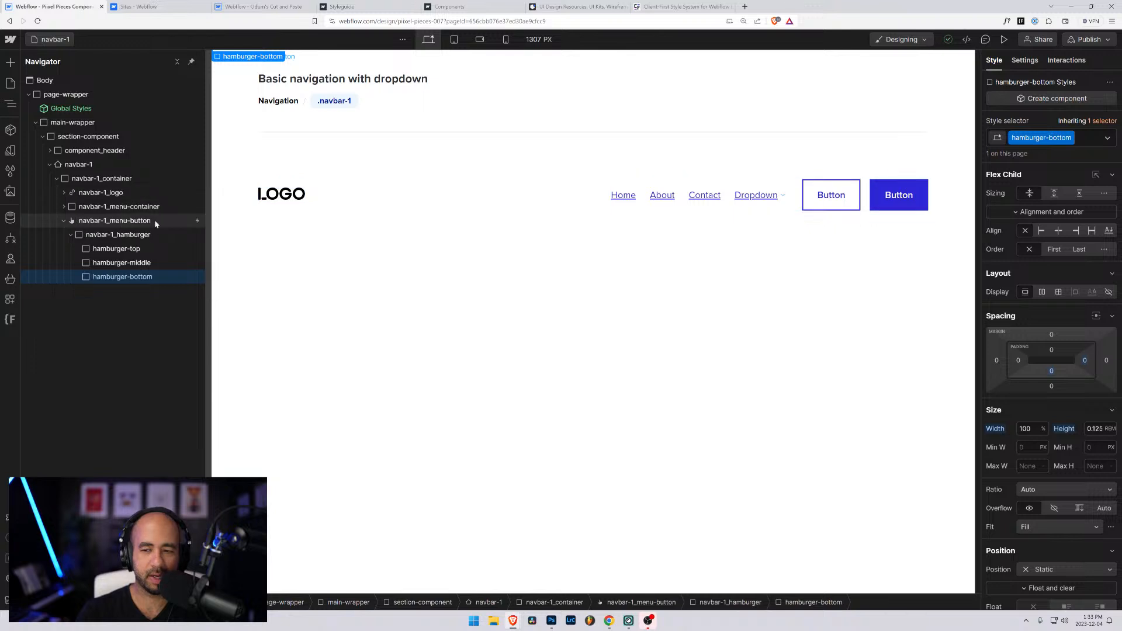
pyautogui.click(123, 221)
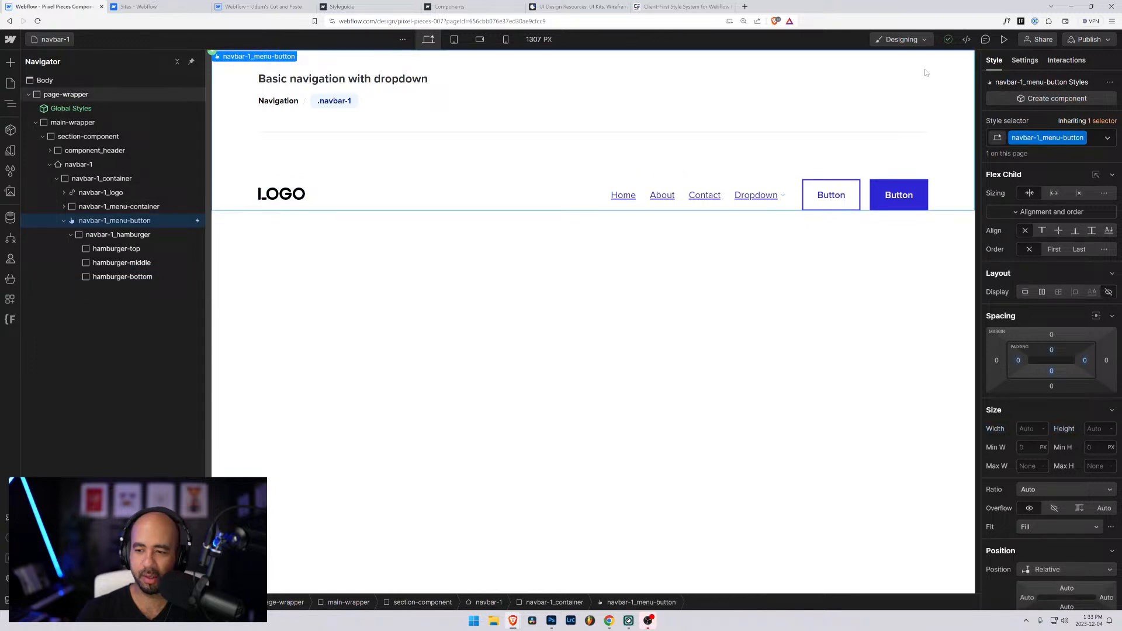
pyautogui.click(1079, 60)
pyautogui.click(1008, 131)
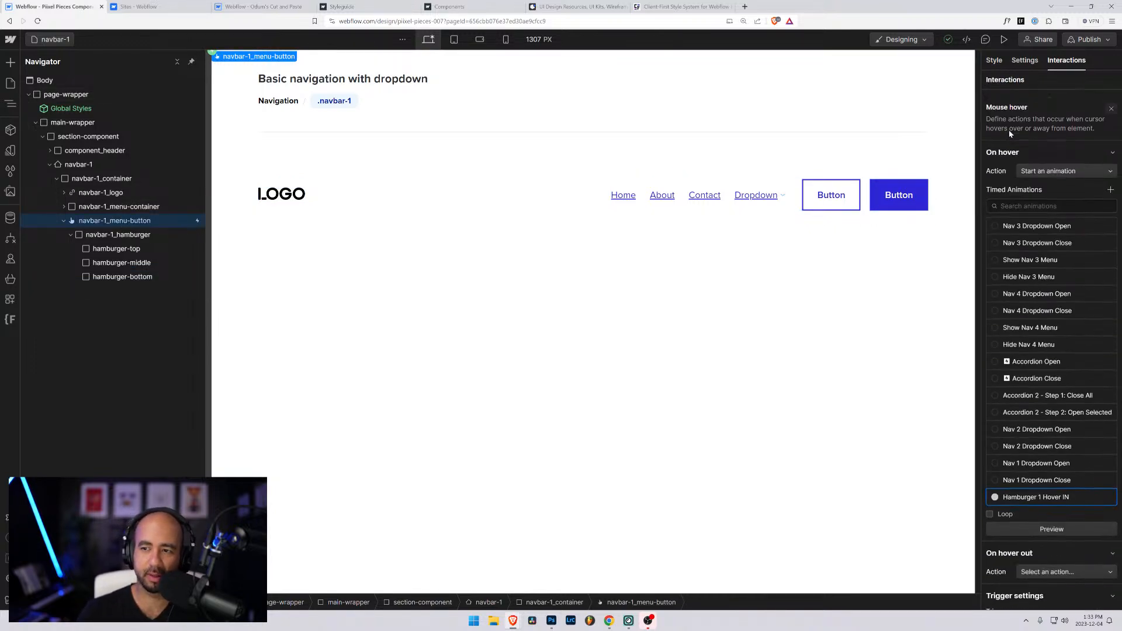
pyautogui.click(1095, 490)
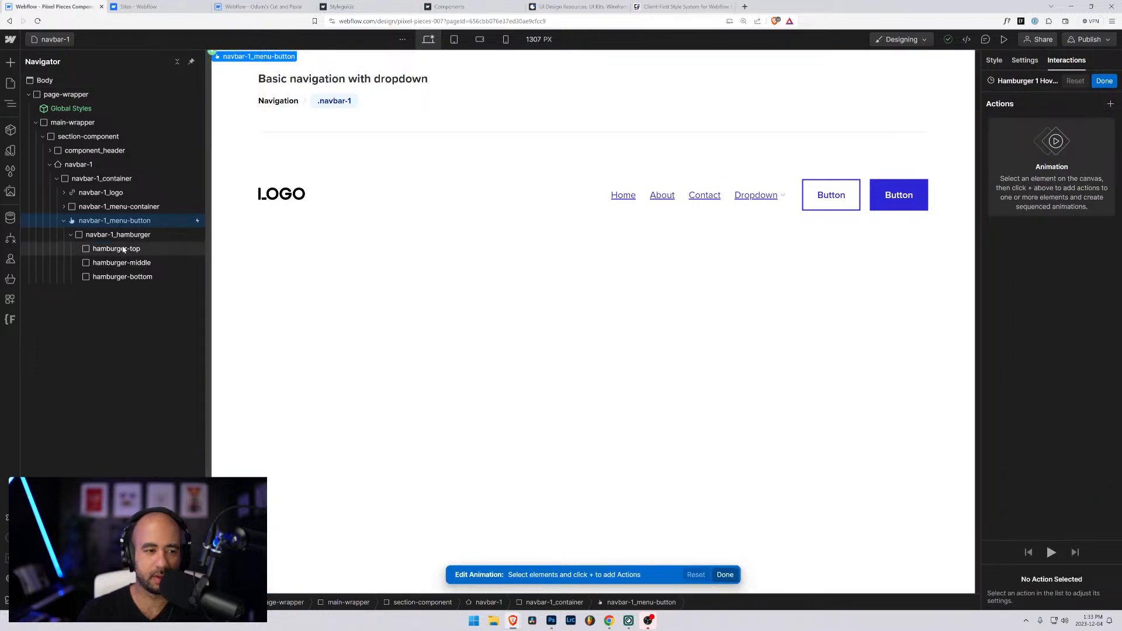
# Add a Size action for hamburger-top with a width of 100% and make it the initial state
pyautogui.click(124, 249)
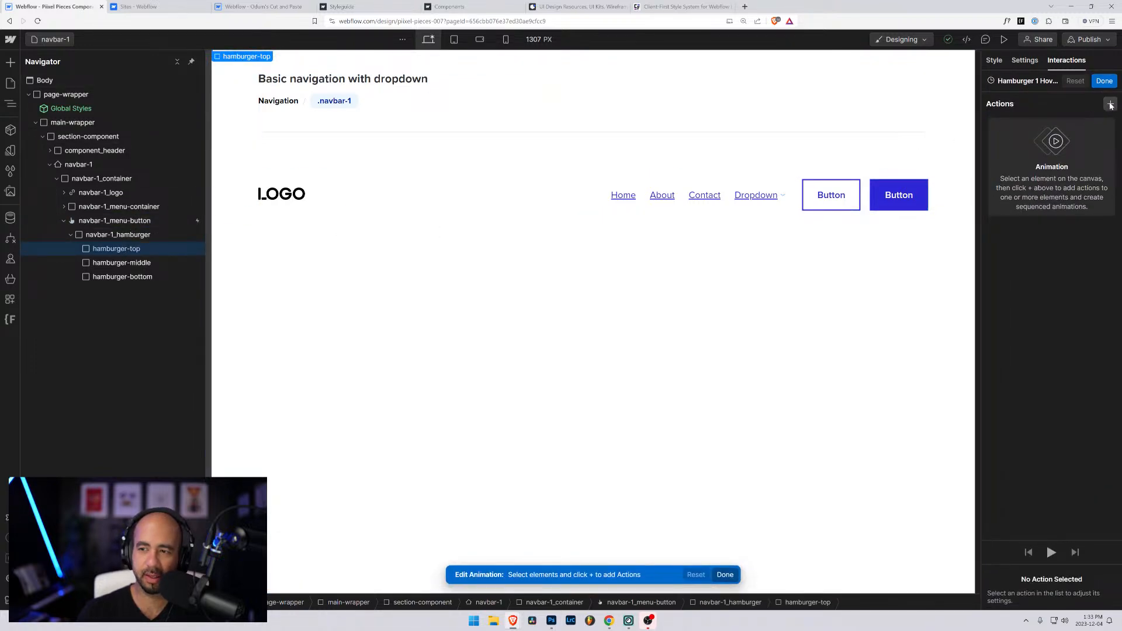
pyautogui.click(1109, 104)
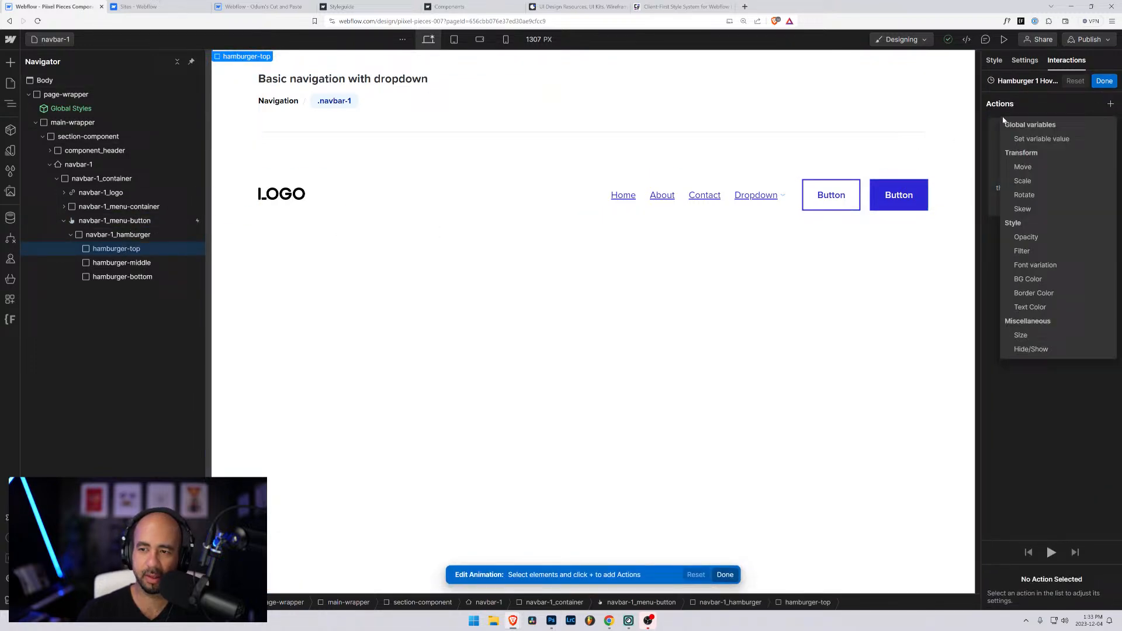
pyautogui.click(1032, 335)
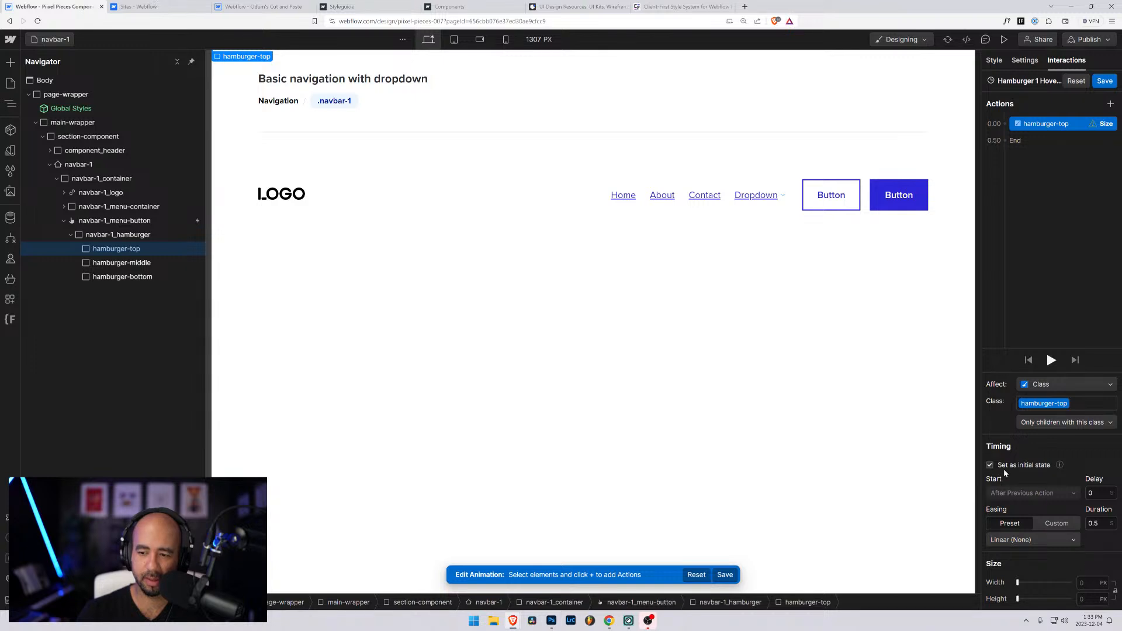
pyautogui.click(1081, 583)
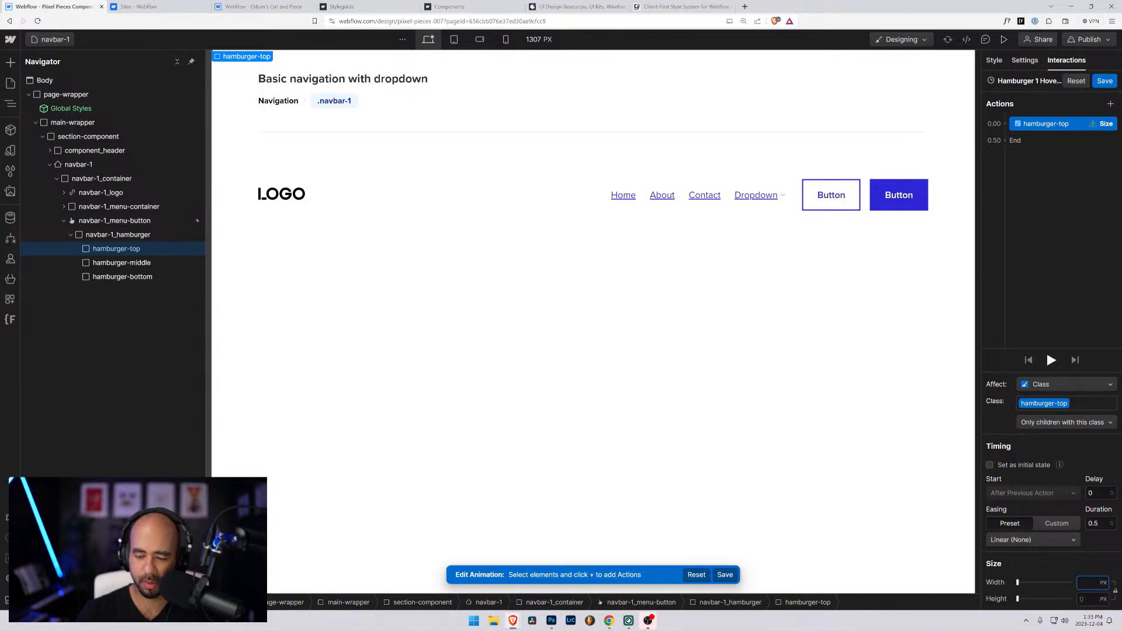
pyautogui.write('100%')
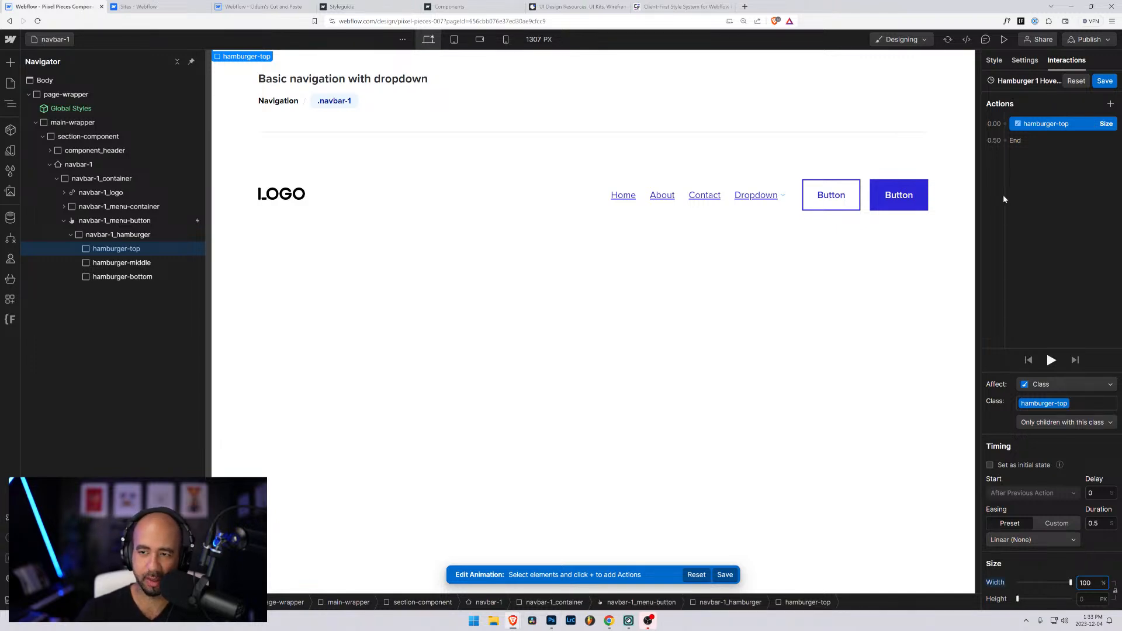
pyautogui.click(990, 466)
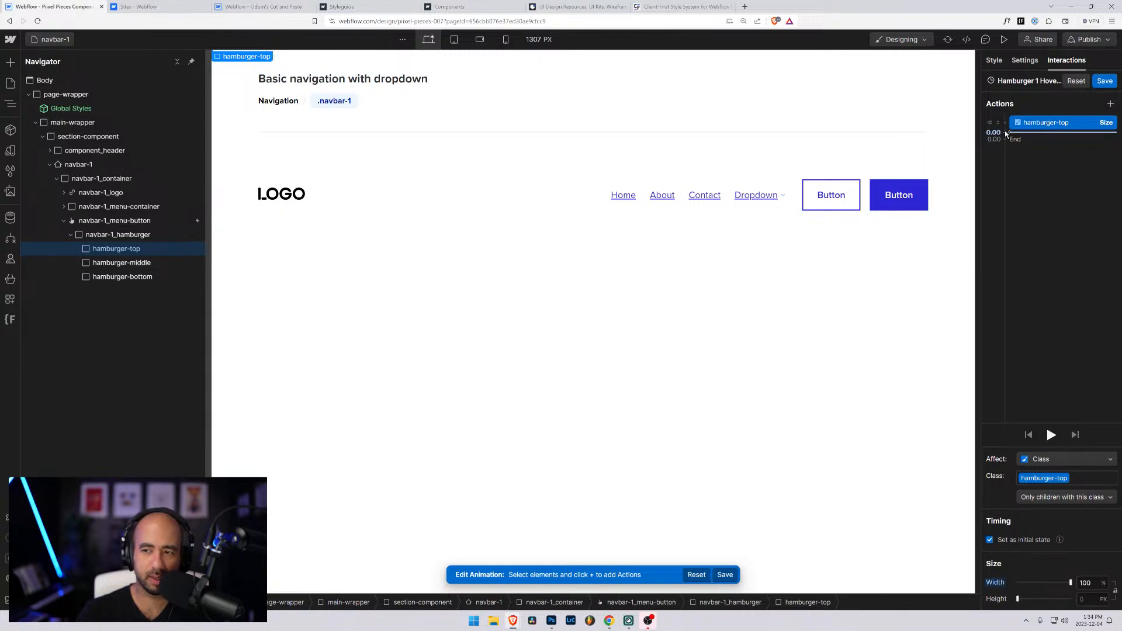
# Add a second hamburger-top Size action with 80% width, a 0.3 s duration and In Out Quad easing
pyautogui.click(1006, 134)
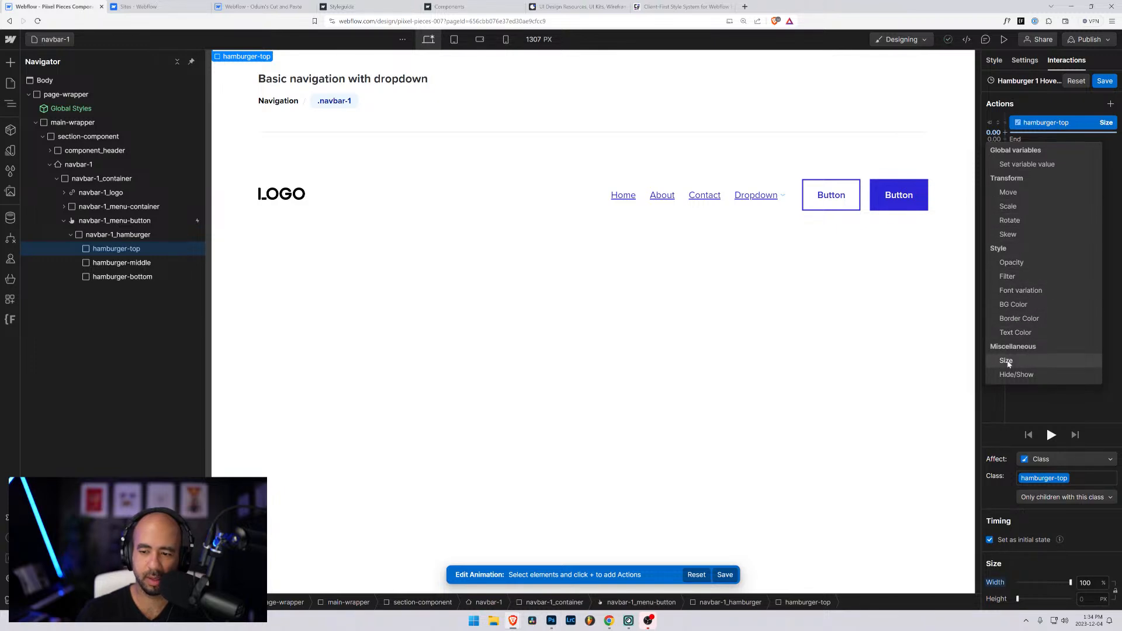
pyautogui.click(1006, 361)
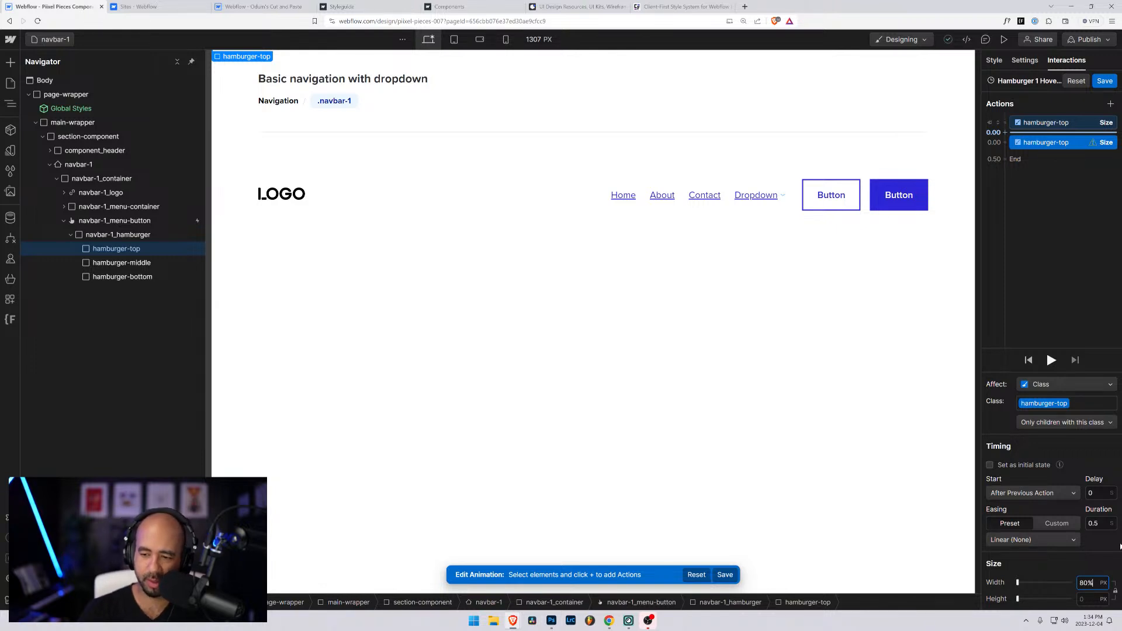
pyautogui.click(1094, 524)
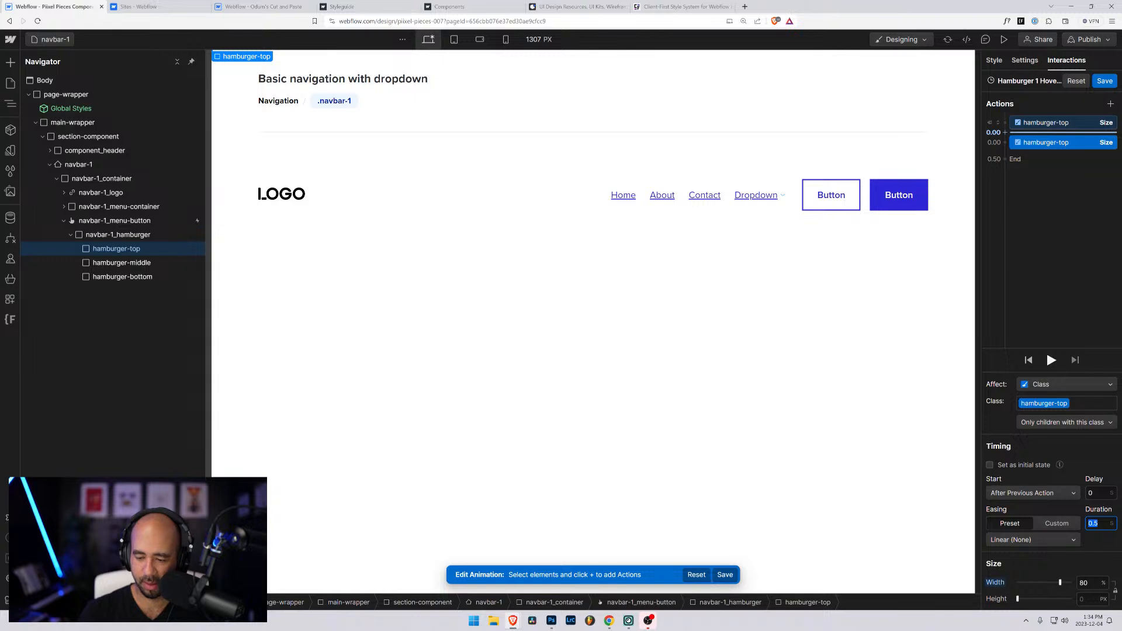
pyautogui.write('0.3')
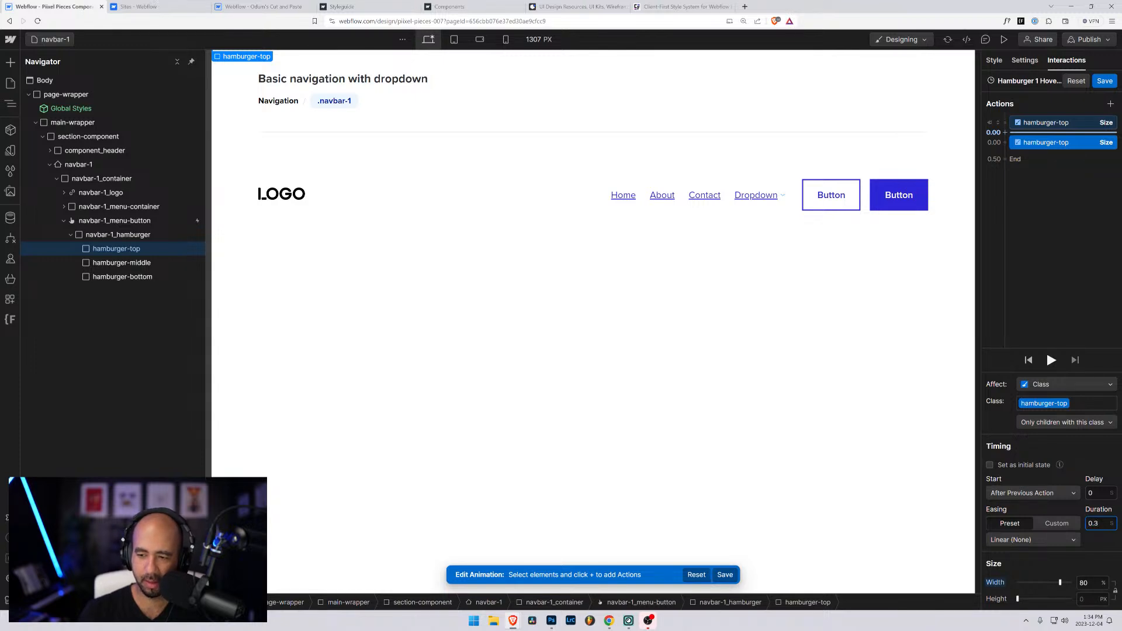
pyautogui.click(1057, 543)
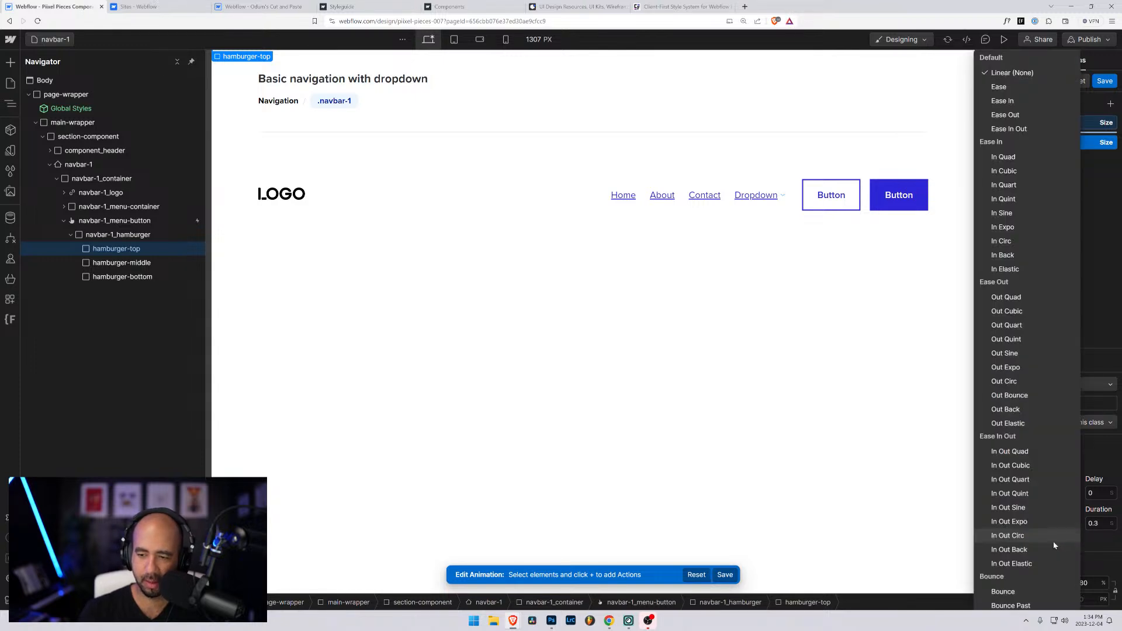
pyautogui.click(1034, 453)
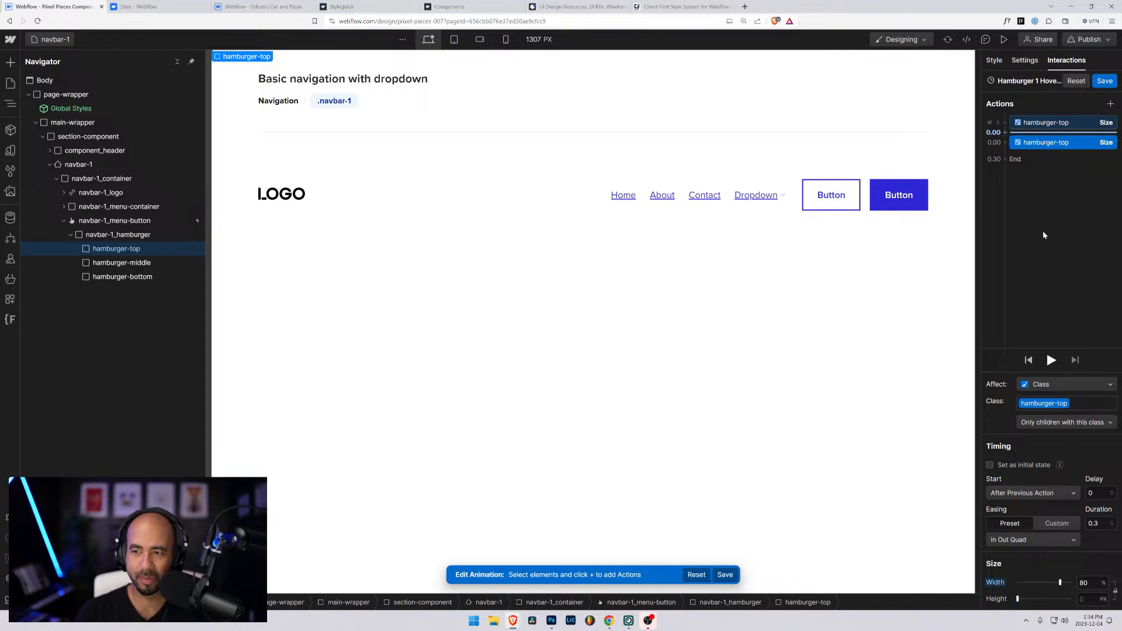
pyautogui.click(1048, 203)
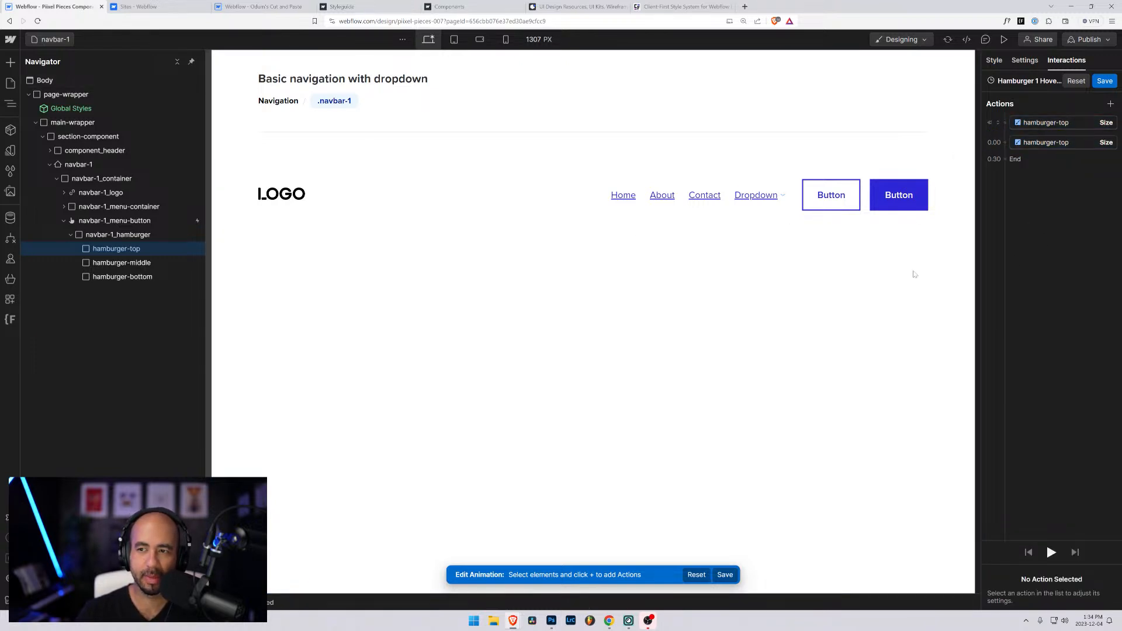
# Add a Size action for hamburger-middle with a width of 100% and make it the initial state
pyautogui.click(138, 262)
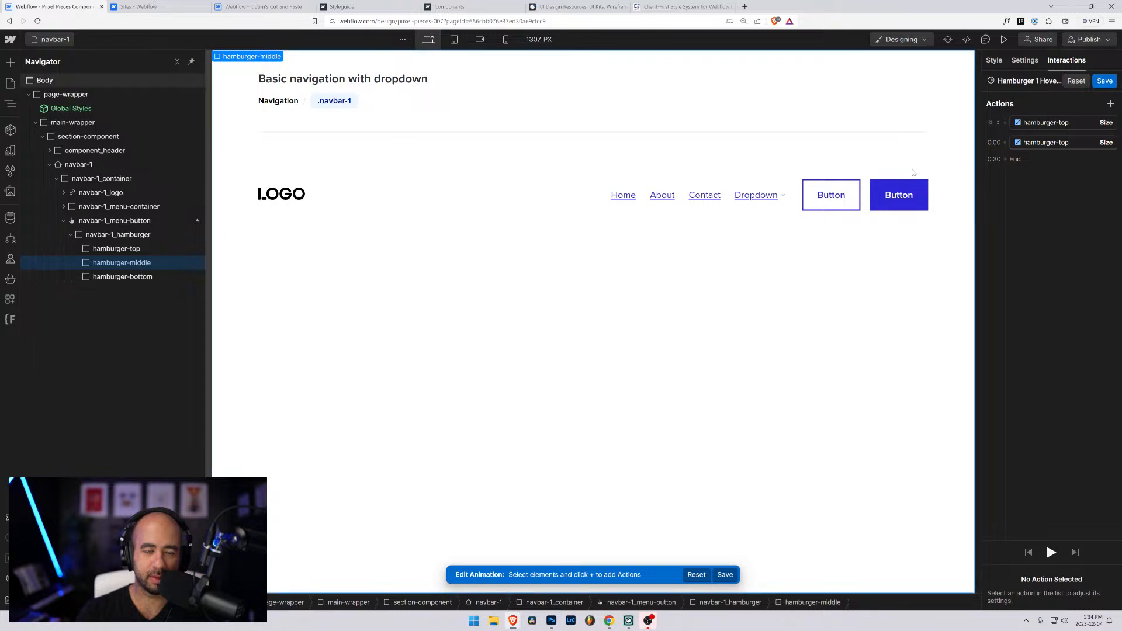
pyautogui.click(1006, 134)
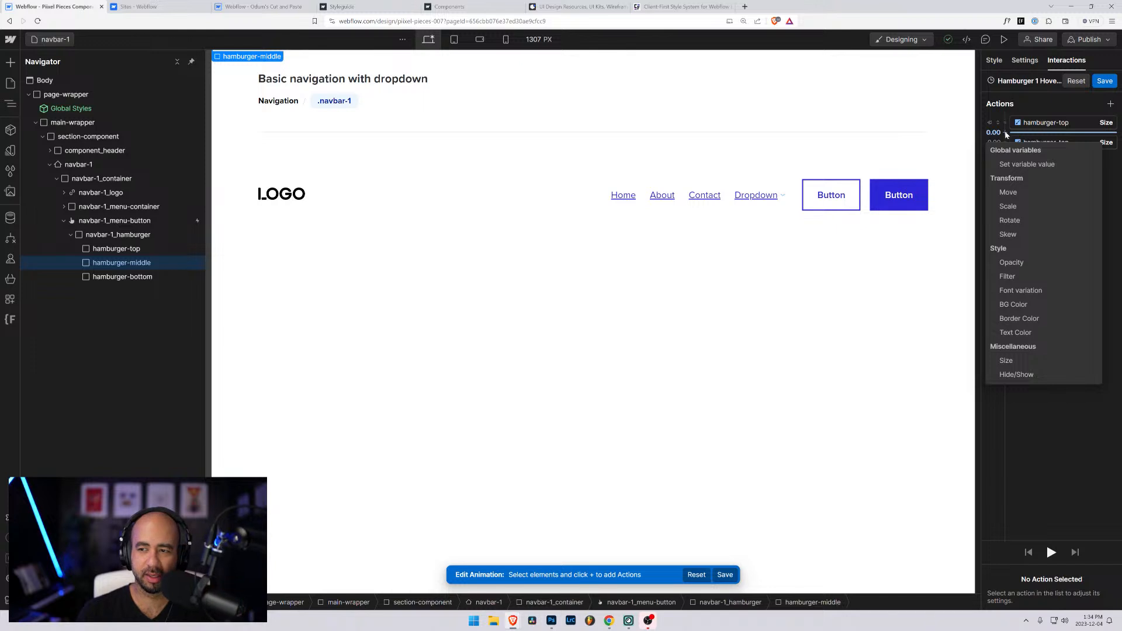
pyautogui.click(1016, 361)
pyautogui.click(1084, 582)
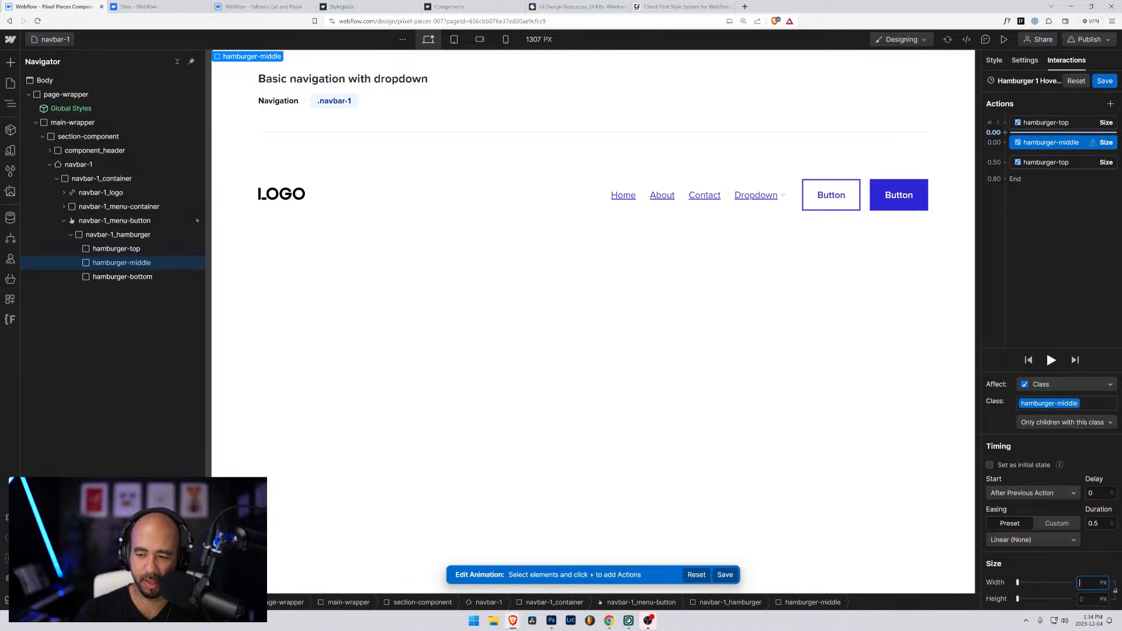
pyautogui.write('100%')
pyautogui.press('Return')
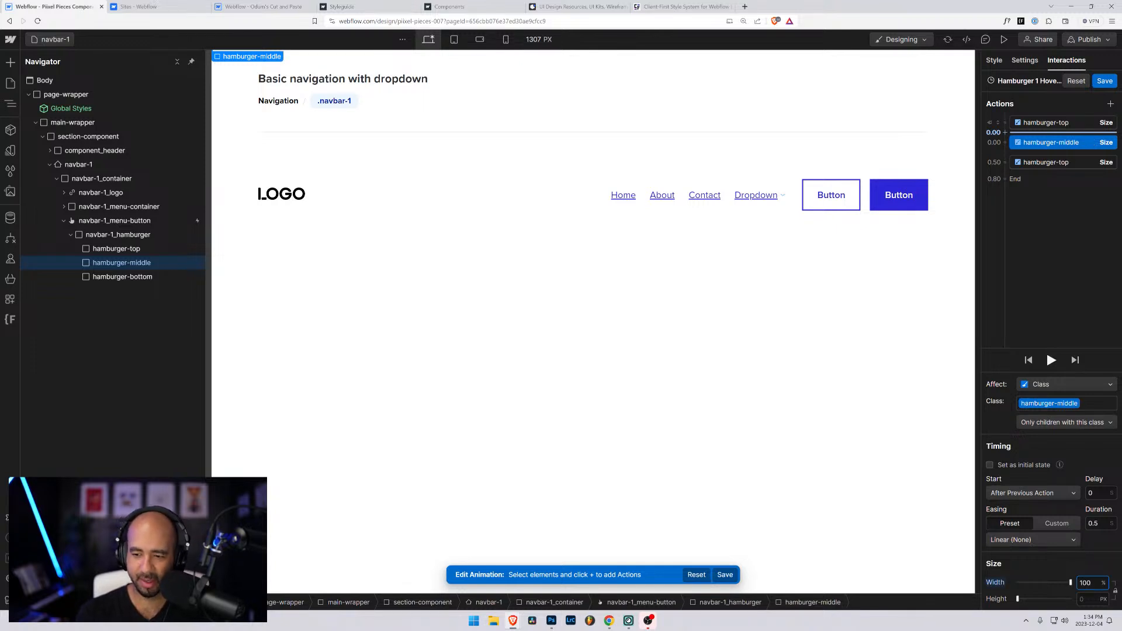
pyautogui.click(991, 465)
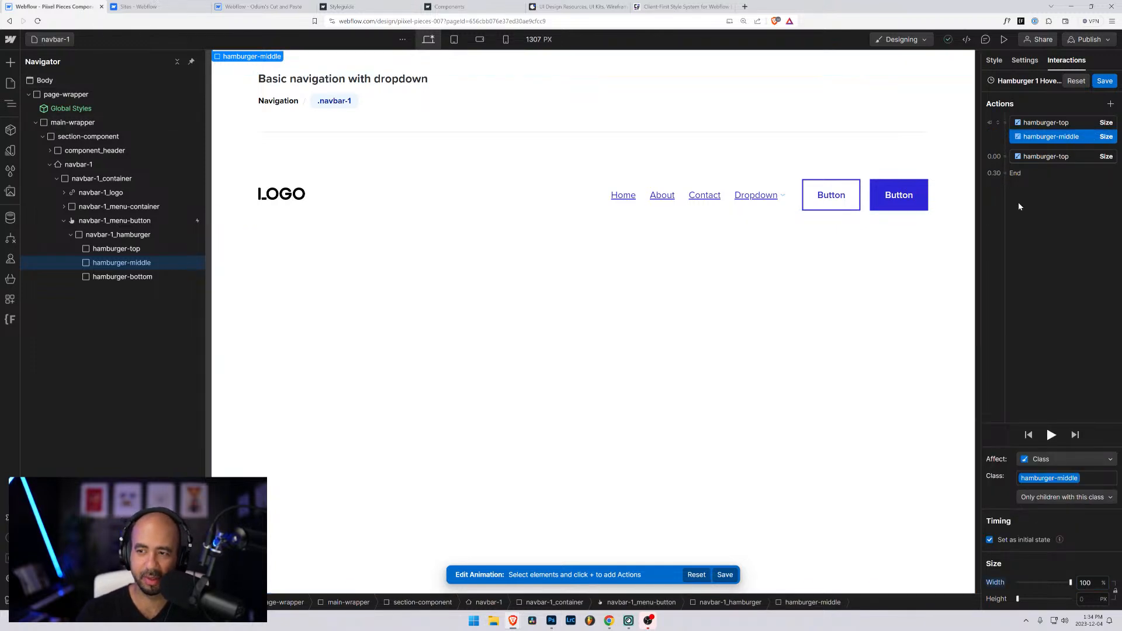
# Add a hamburger-middle Size action with 50% width, 0.35 s duration and In Out Quad easing, starting with the previous action
pyautogui.click(1005, 167)
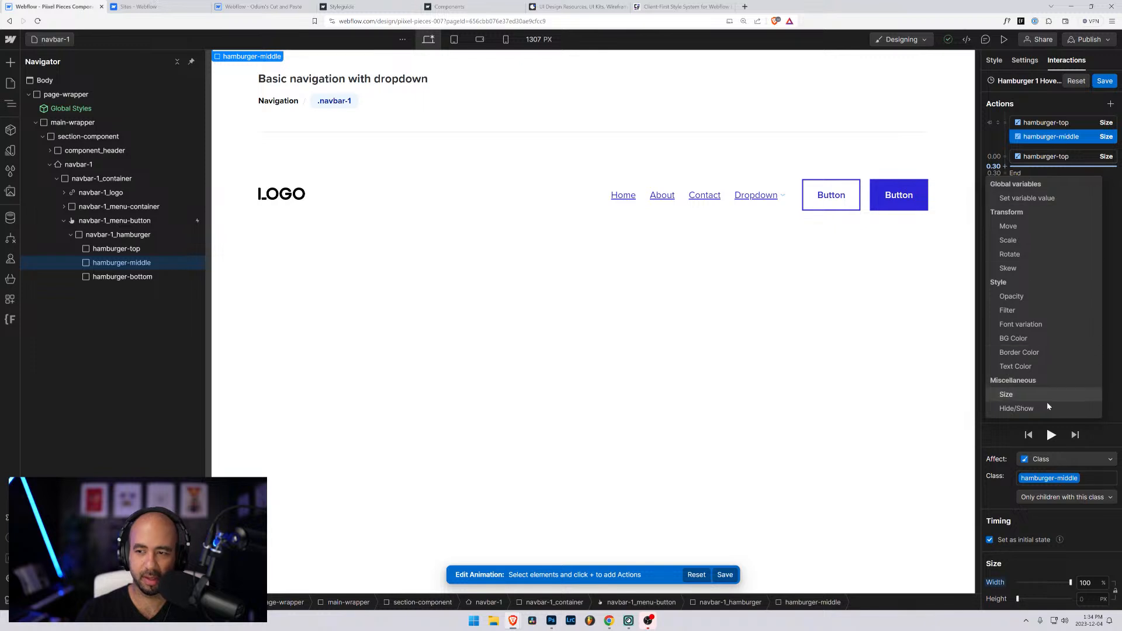
pyautogui.click(1006, 395)
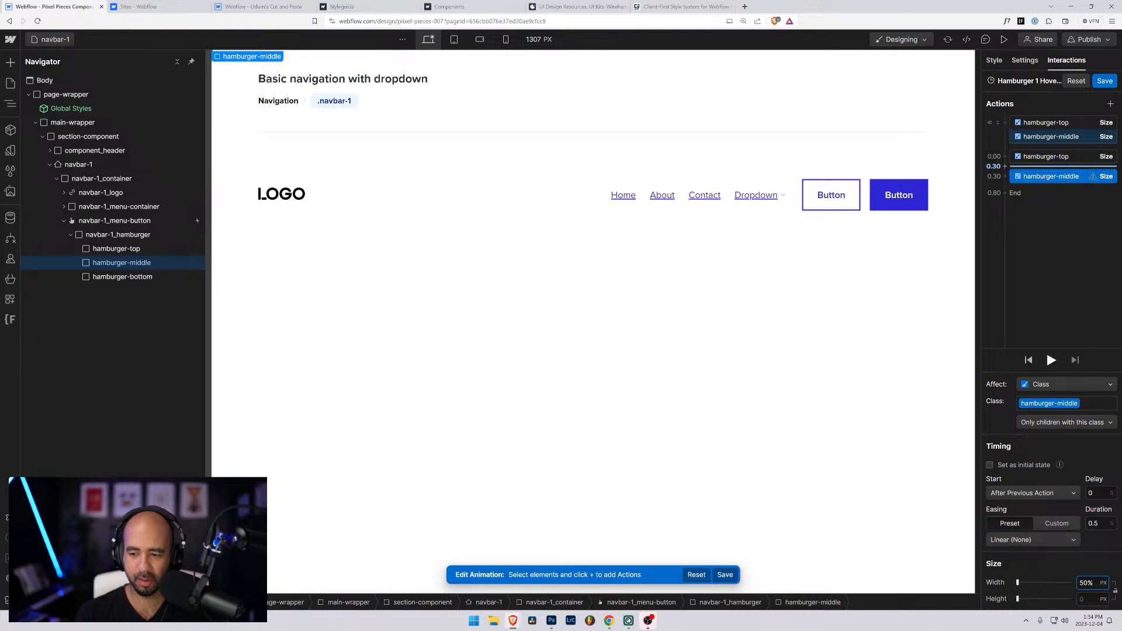
pyautogui.press('Return')
pyautogui.click(1109, 525)
pyautogui.press('BackSpace')
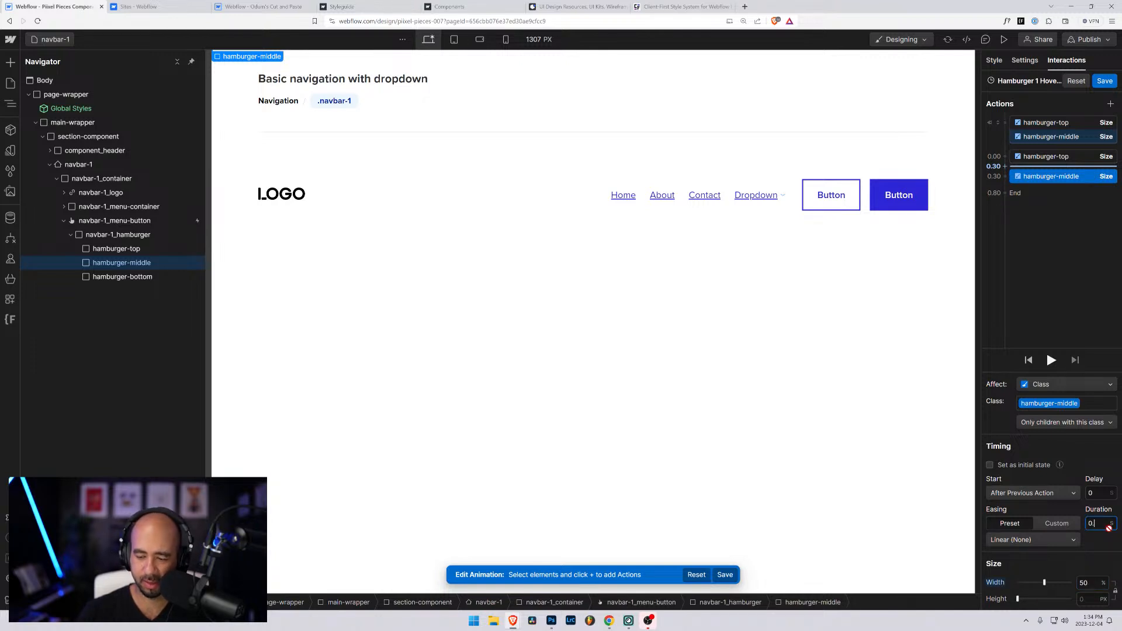
pyautogui.click(1036, 537)
pyautogui.click(1010, 452)
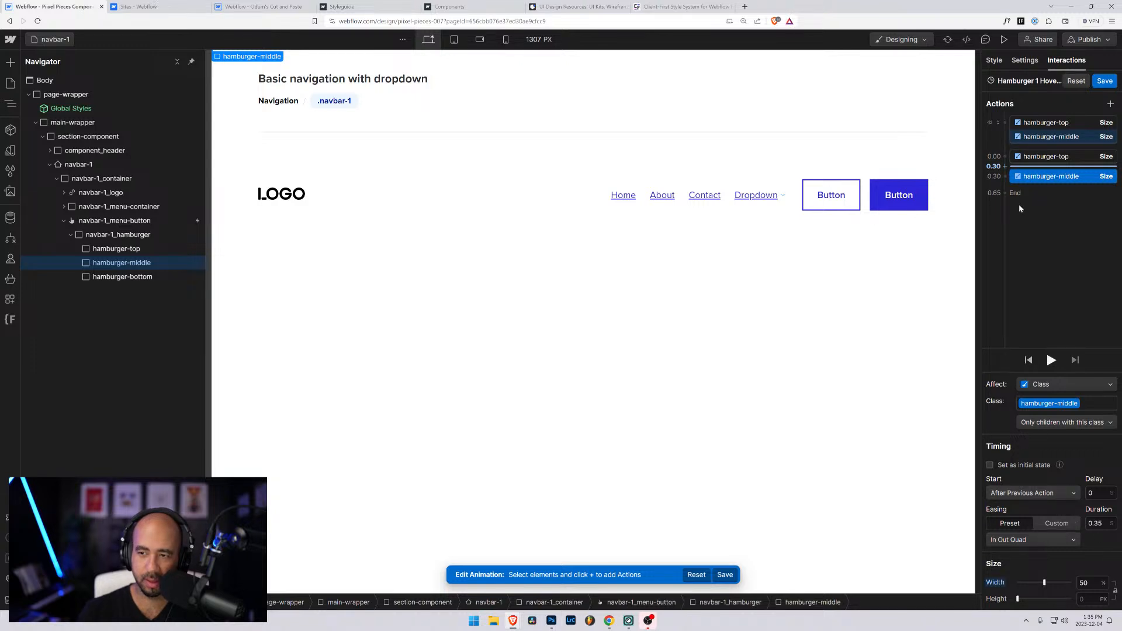
pyautogui.click(1053, 493)
pyautogui.click(998, 507)
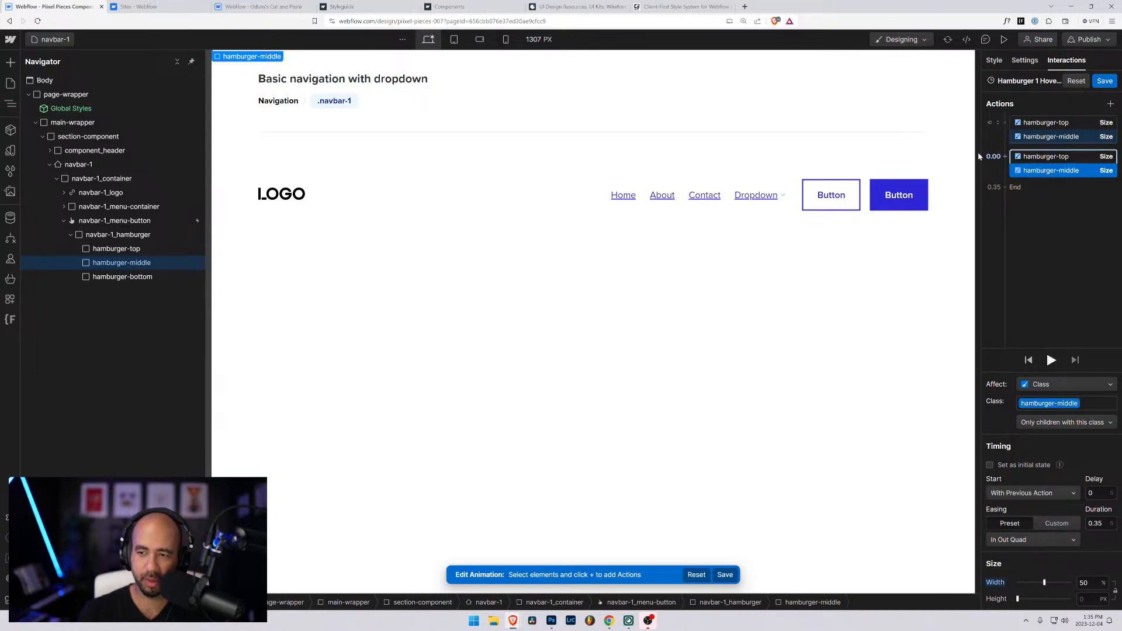
# Add a Size action for hamburger-bottom with a width of 100% and make it the initial state
pyautogui.click(165, 278)
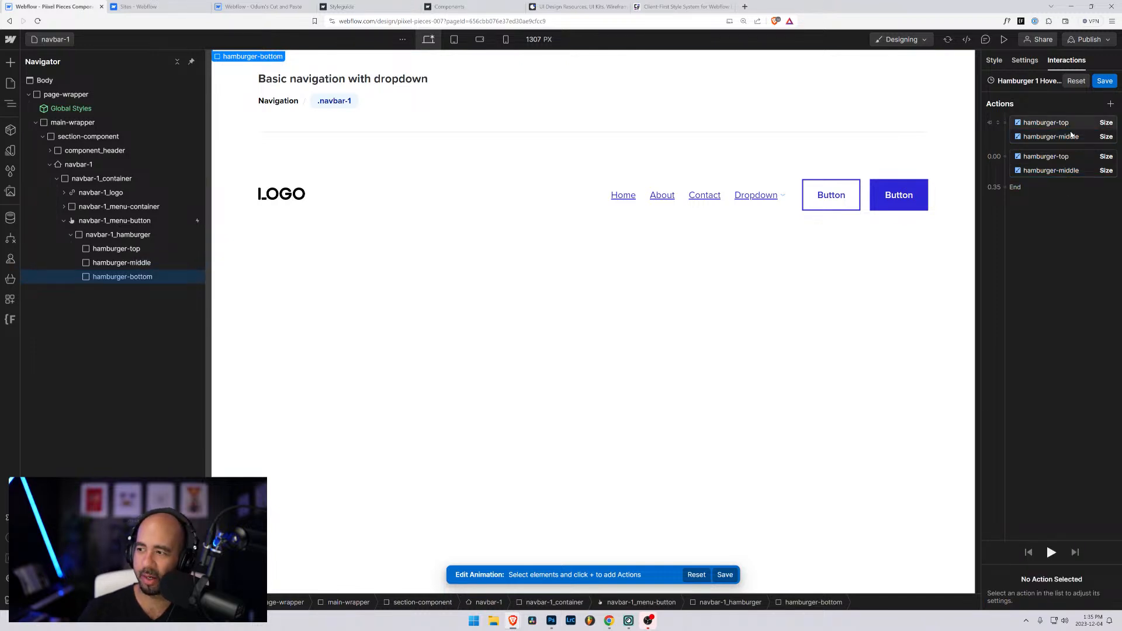
pyautogui.click(1007, 149)
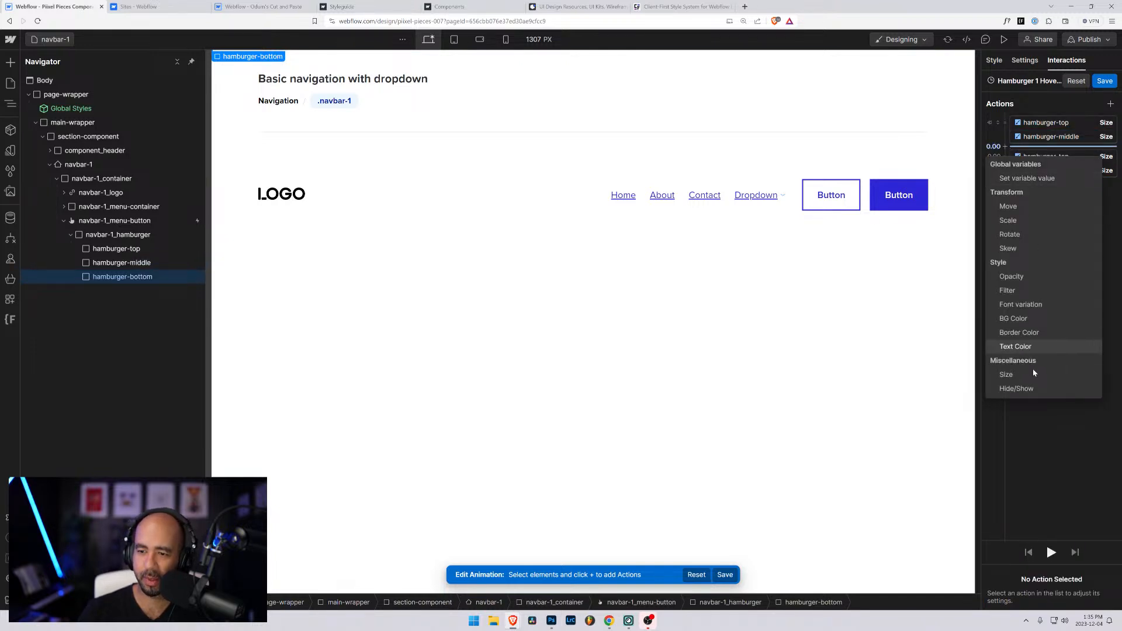
pyautogui.click(1006, 375)
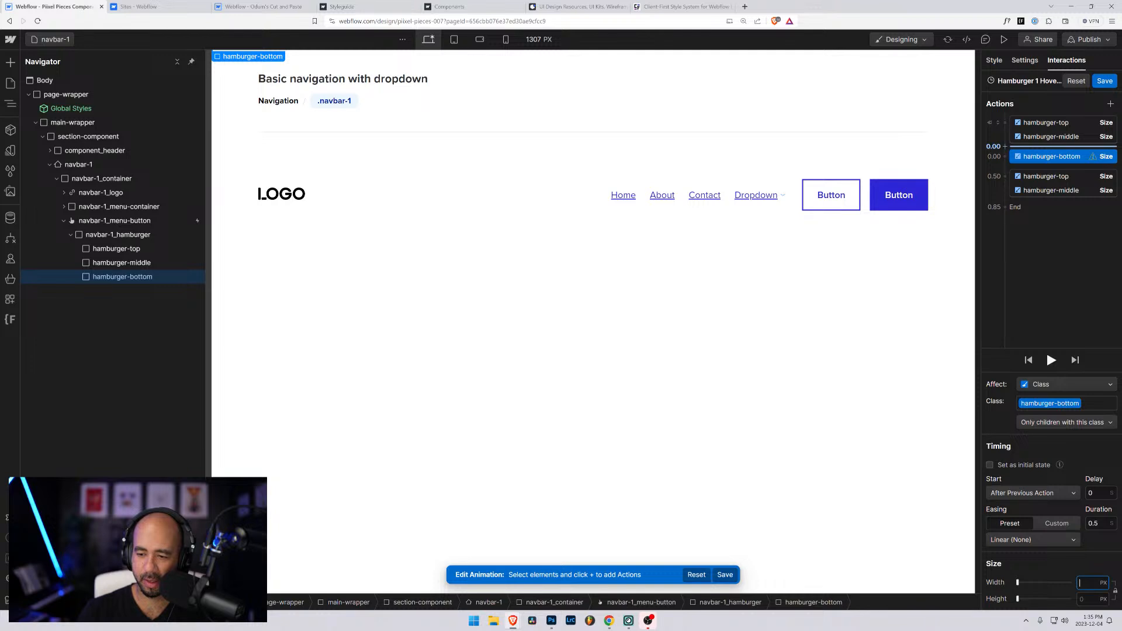
pyautogui.write('1')
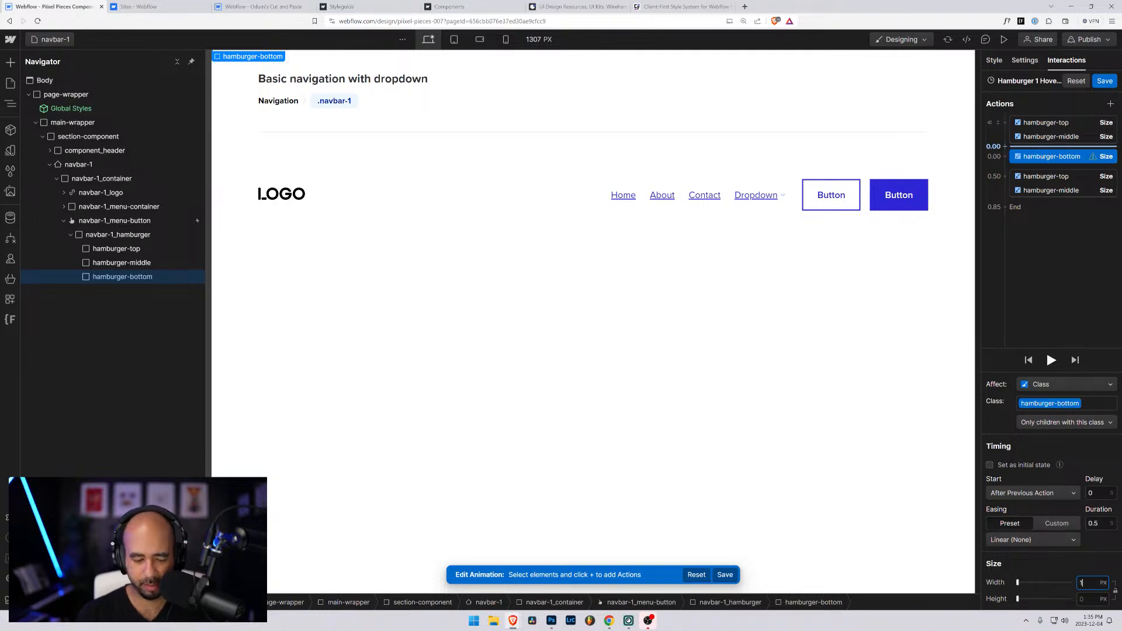
pyautogui.write('00%')
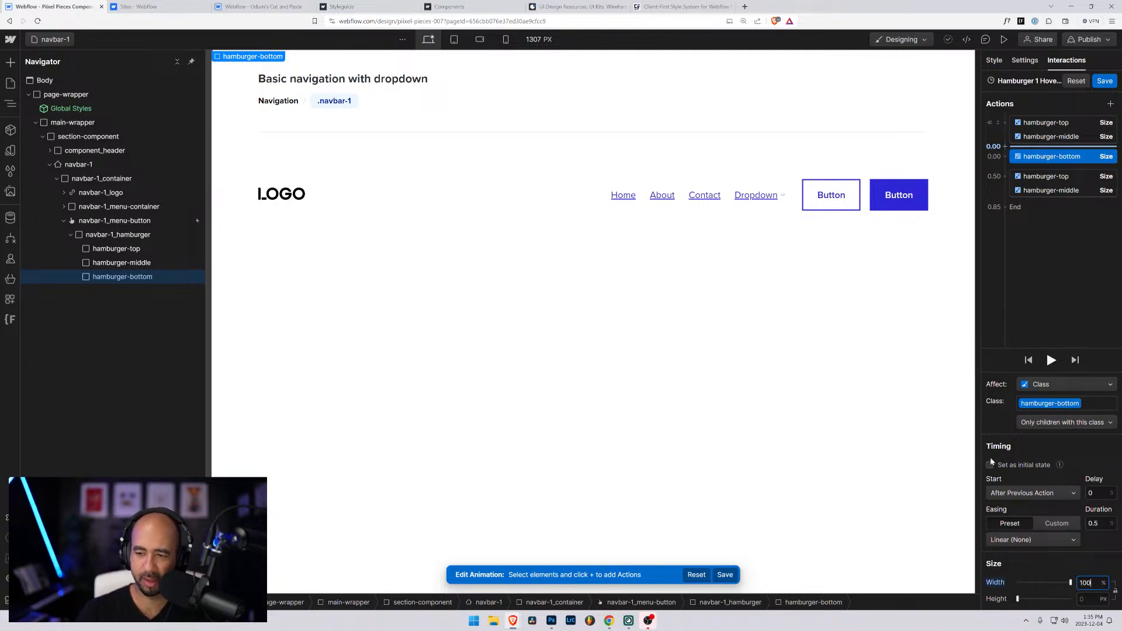
pyautogui.click(1035, 465)
# Add a second hamburger-bottom Size action with 90% width, a 0.3 s duration and In Out Quad easing
pyautogui.click(1005, 195)
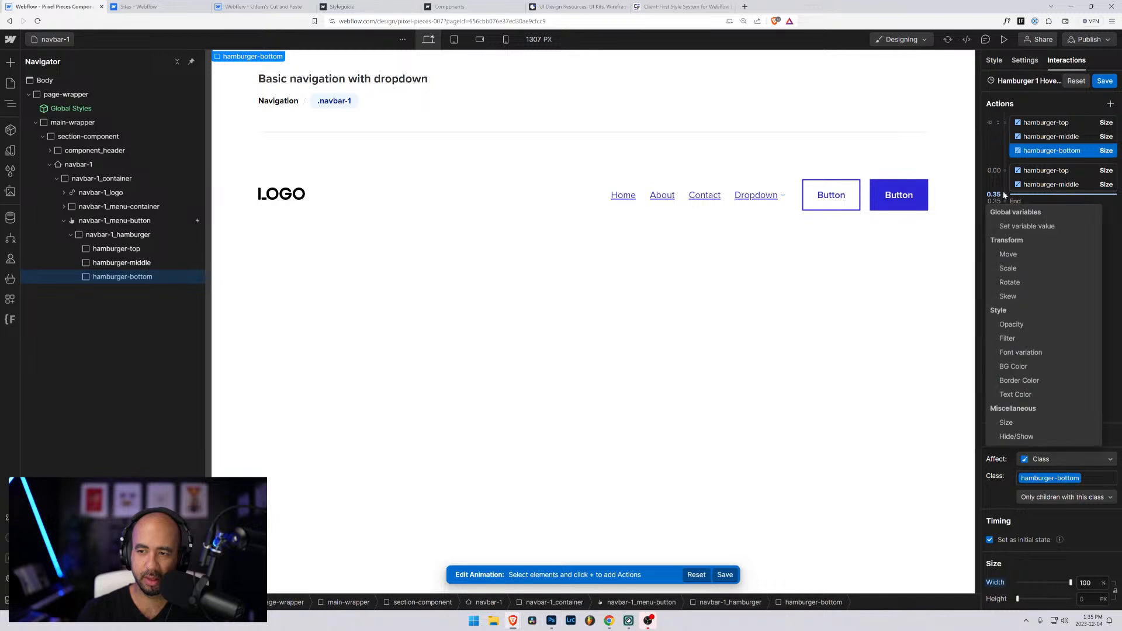
pyautogui.click(1012, 423)
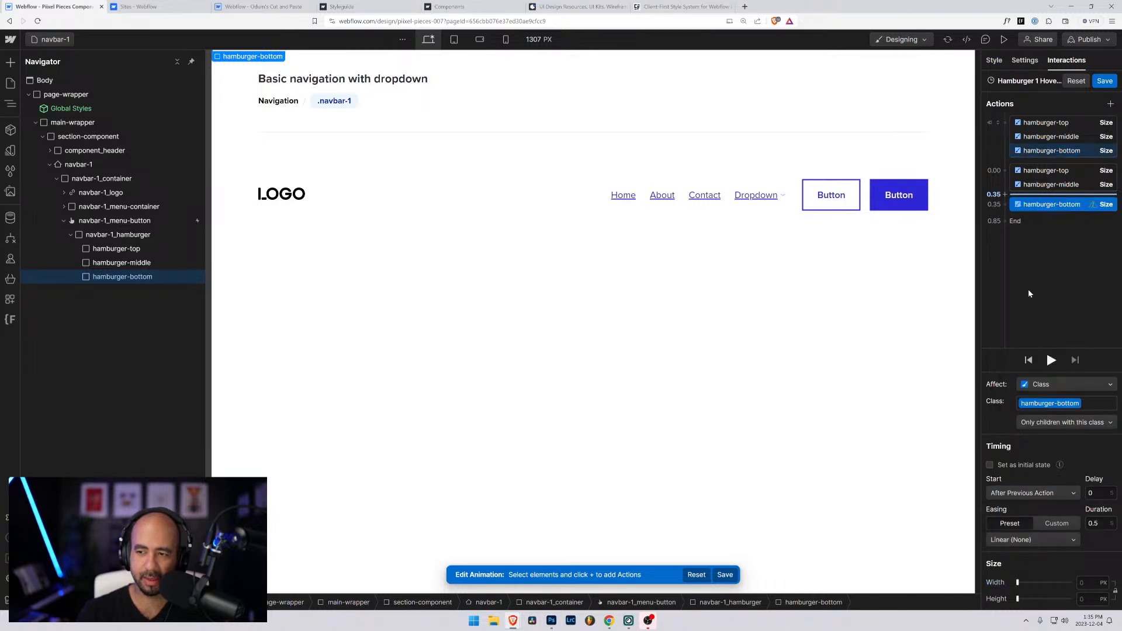
pyautogui.click(1088, 583)
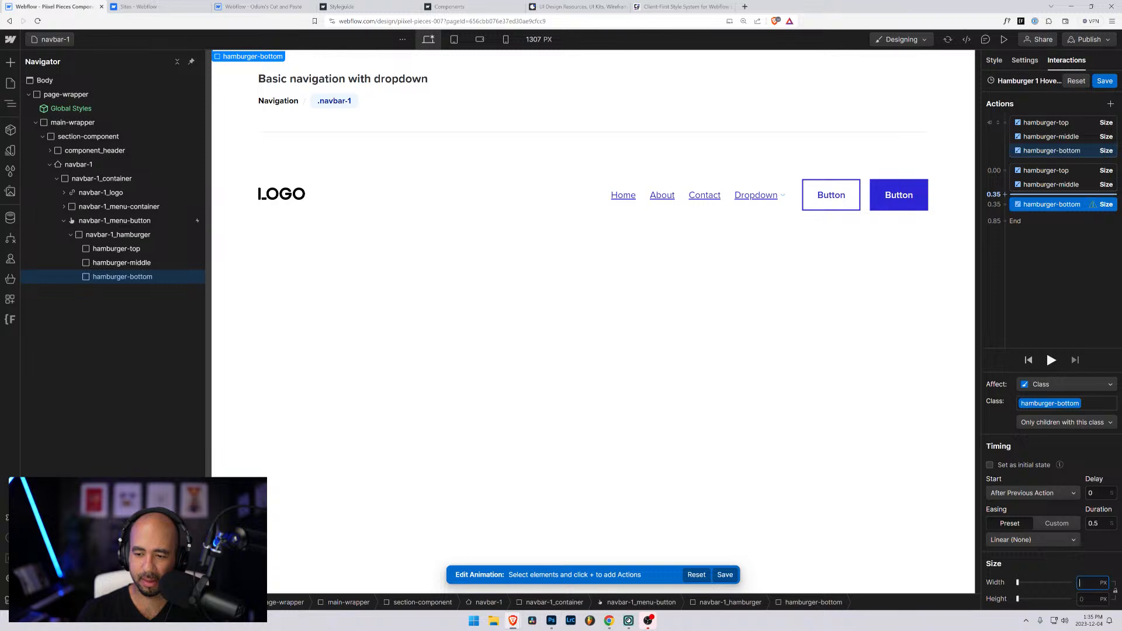
pyautogui.write('90%')
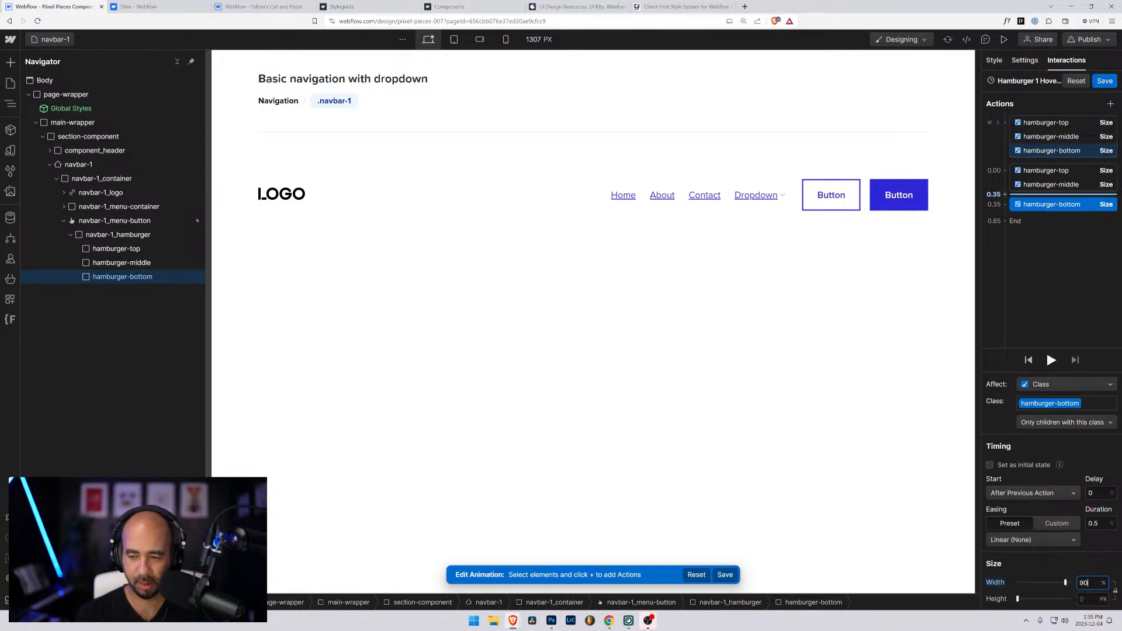
pyautogui.click(1094, 523)
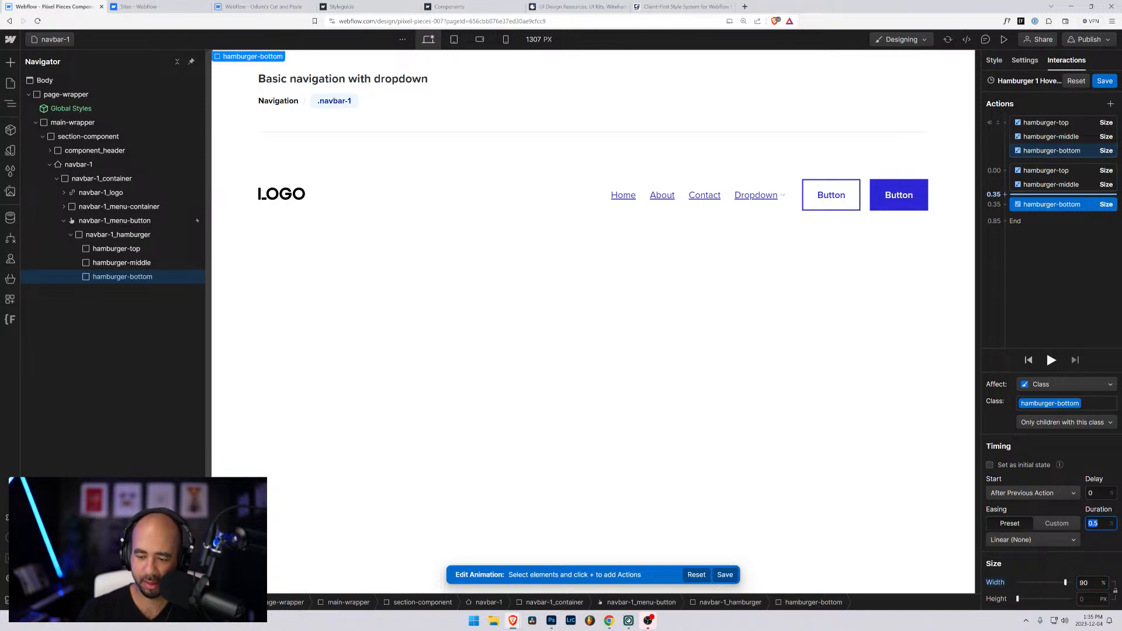
pyautogui.write('0.3')
pyautogui.press('Return')
pyautogui.click(1045, 540)
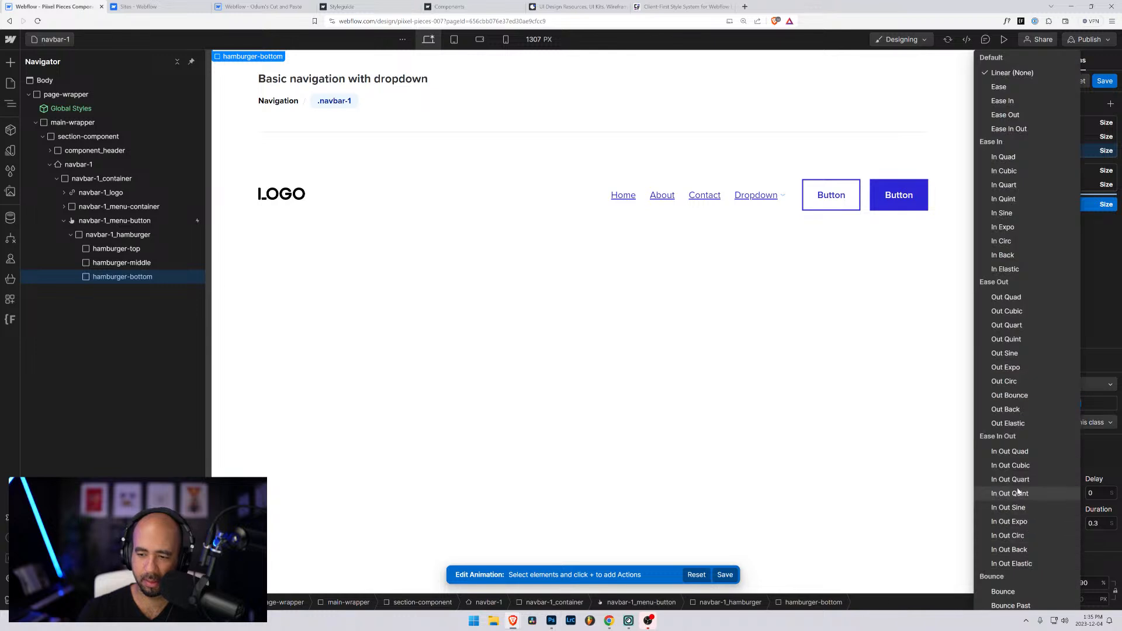
pyautogui.click(1020, 458)
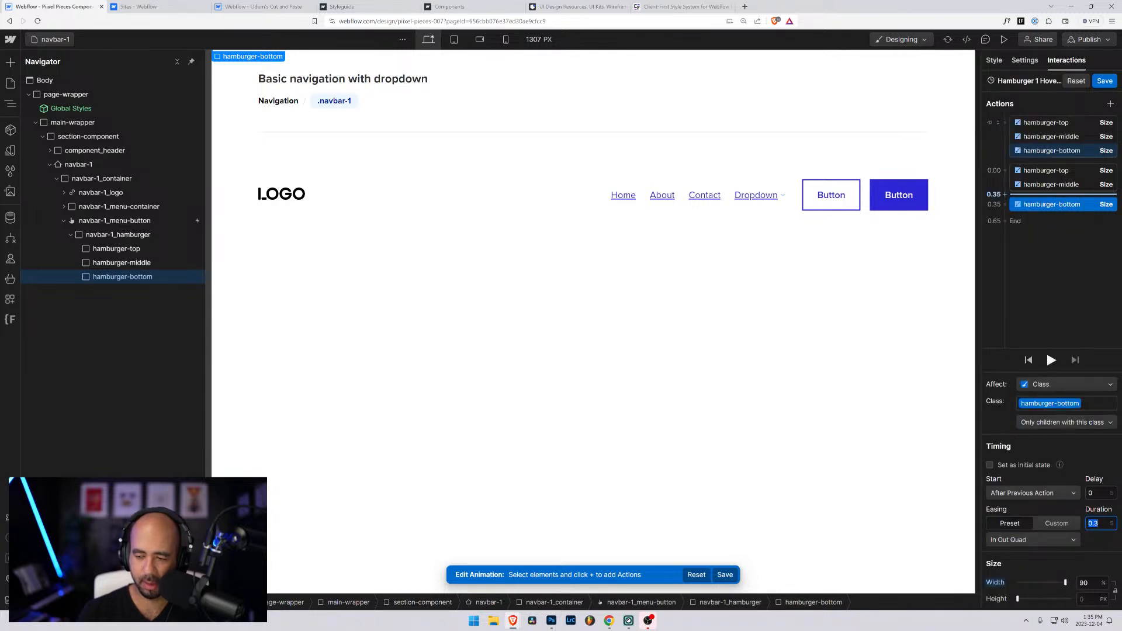
# Set the second hamburger-bottom action to 0.5 s, starting with the previous action, and save the hover-in animation
pyautogui.write('0.')
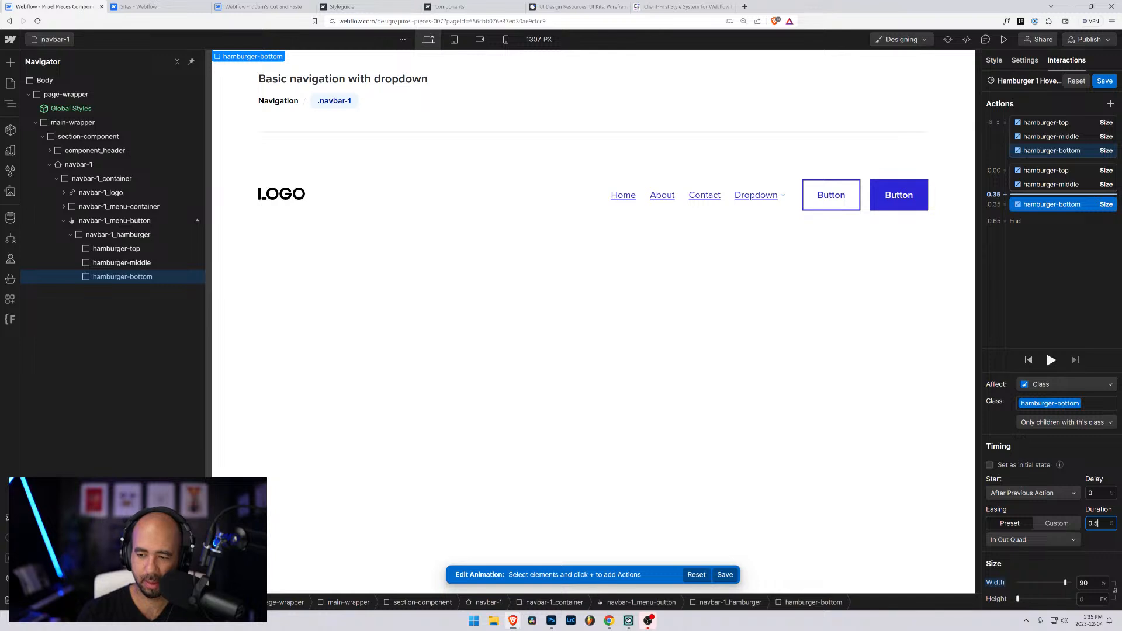
pyautogui.write('5')
pyautogui.press('Return')
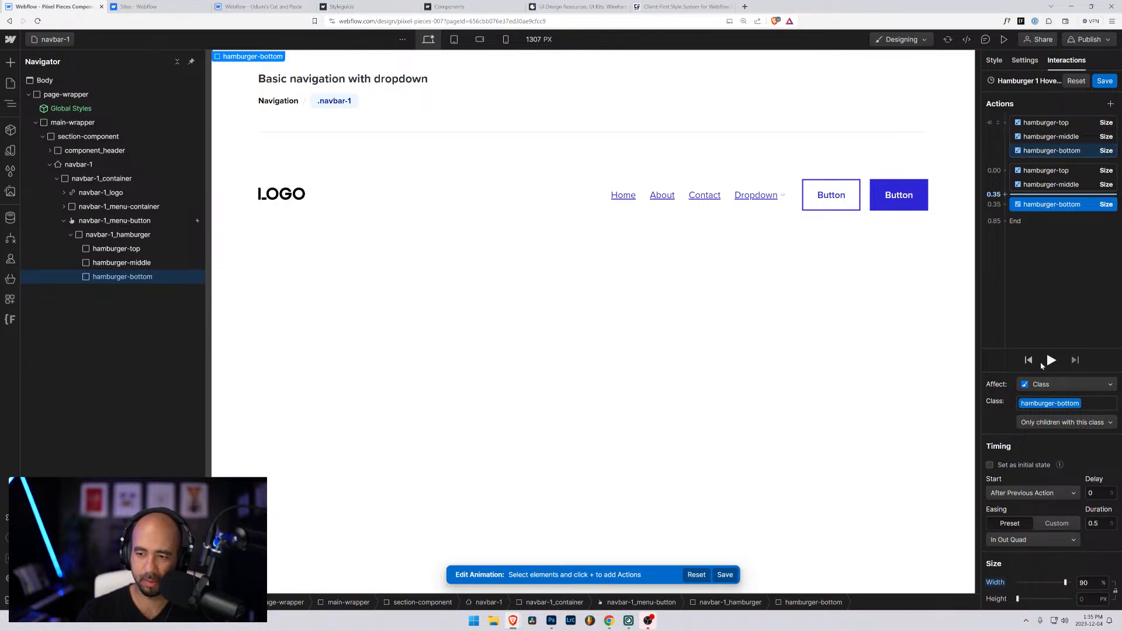
pyautogui.click(1023, 492)
pyautogui.click(1026, 507)
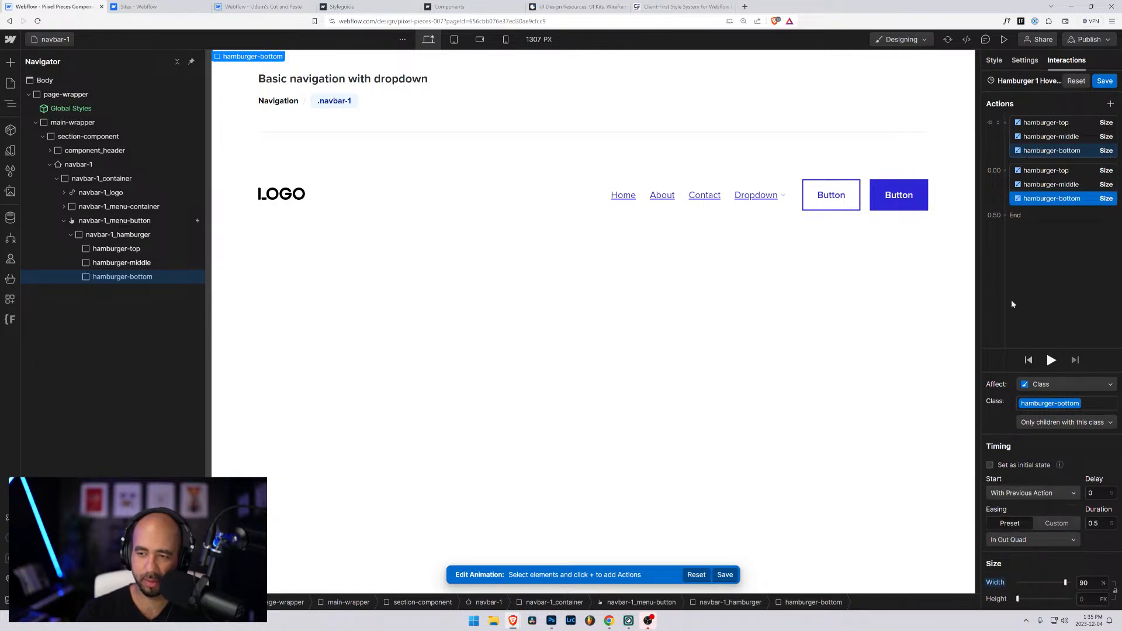
pyautogui.click(1105, 81)
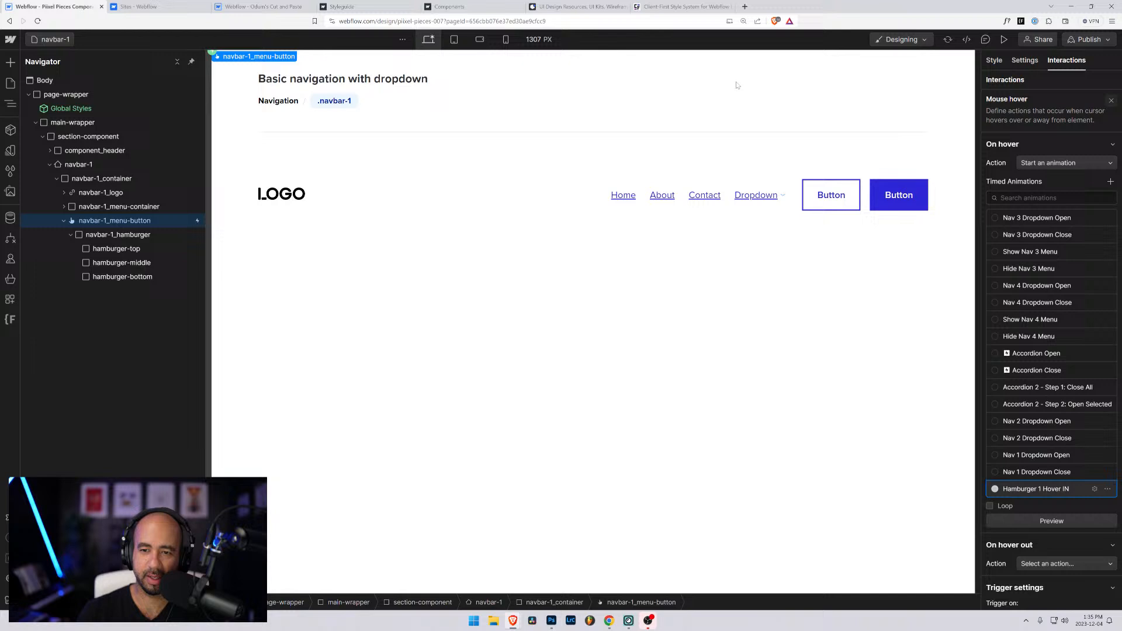
# Set the hamburger-top line's background color to the black variable at the desktop breakpoint
pyautogui.click(454, 39)
pyautogui.click(728, 301)
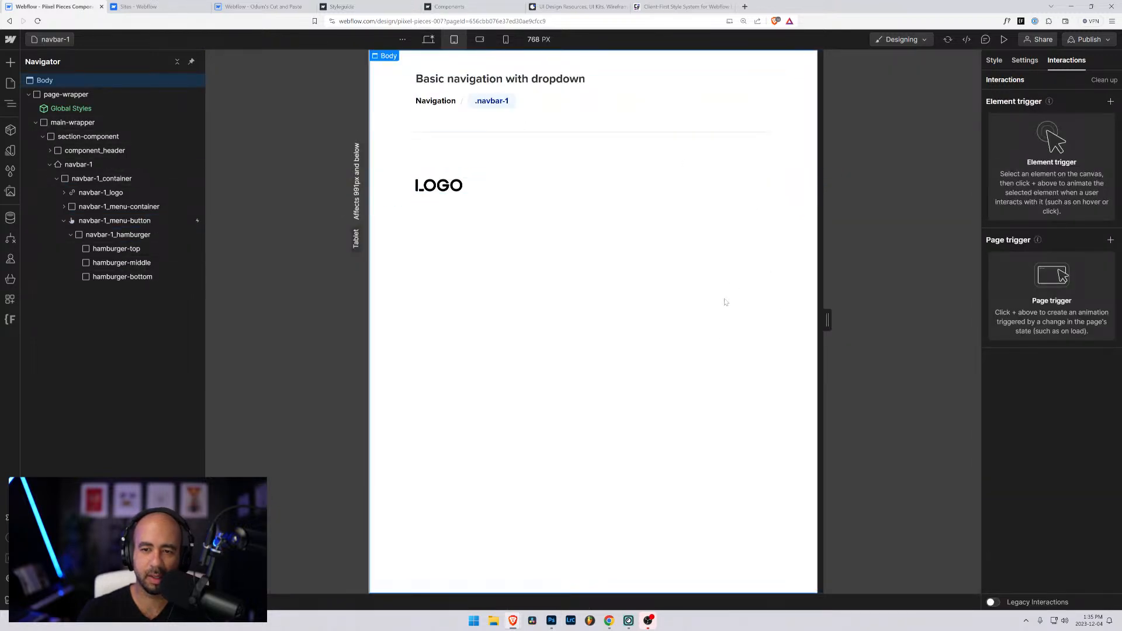
pyautogui.click(109, 249)
pyautogui.hotkey('shift', '1')
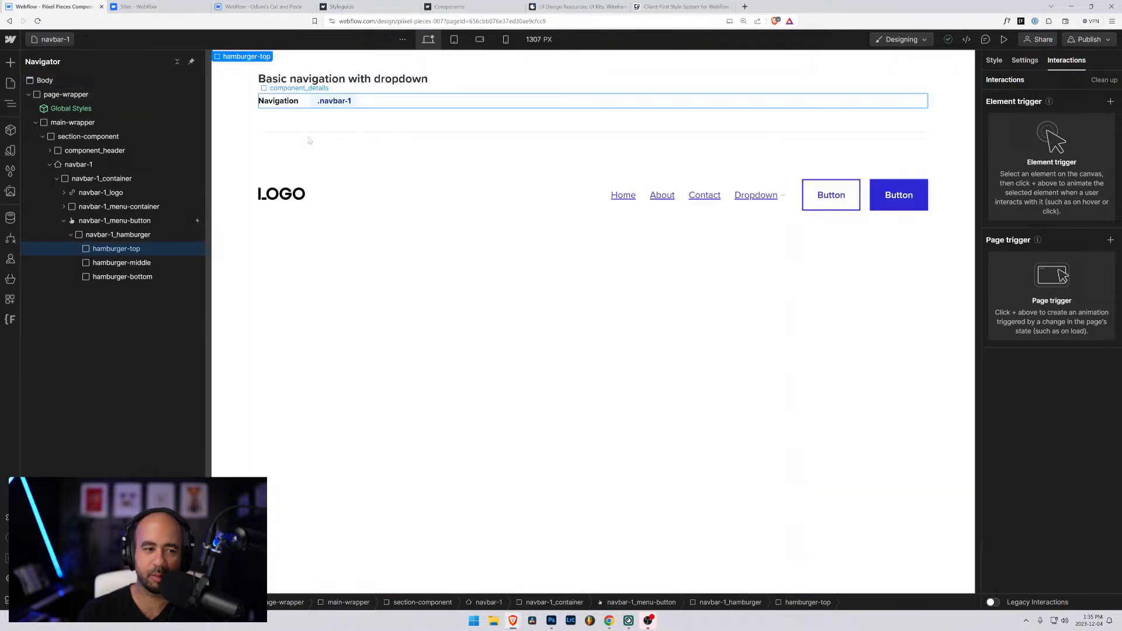
pyautogui.click(994, 60)
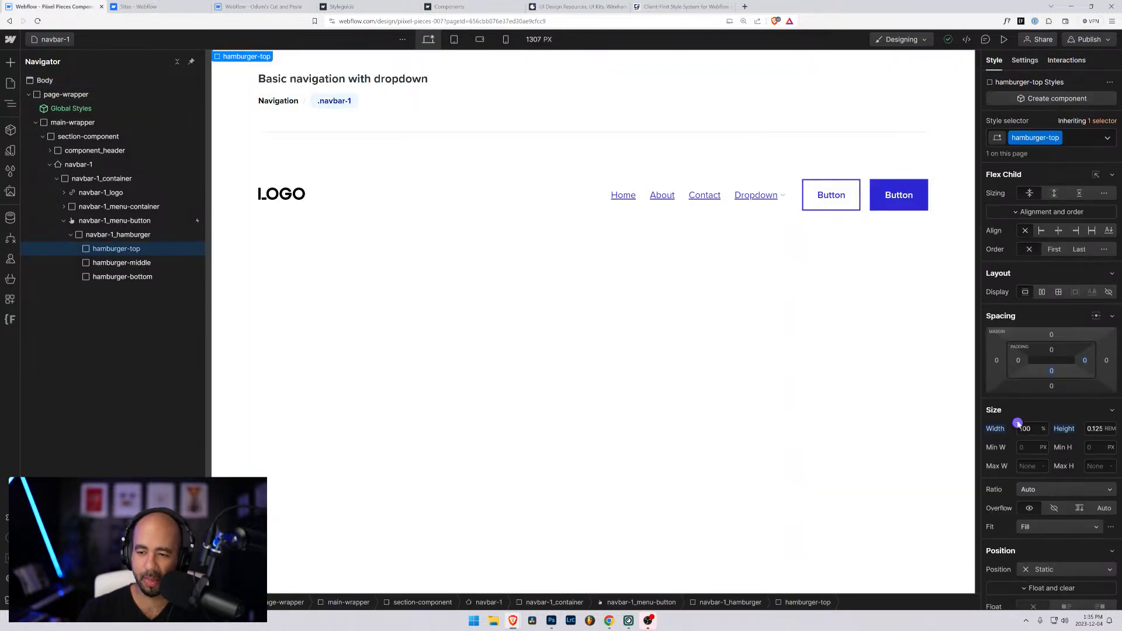
pyautogui.scroll(-7, 1015, 431)
pyautogui.scroll(-3, 1014, 430)
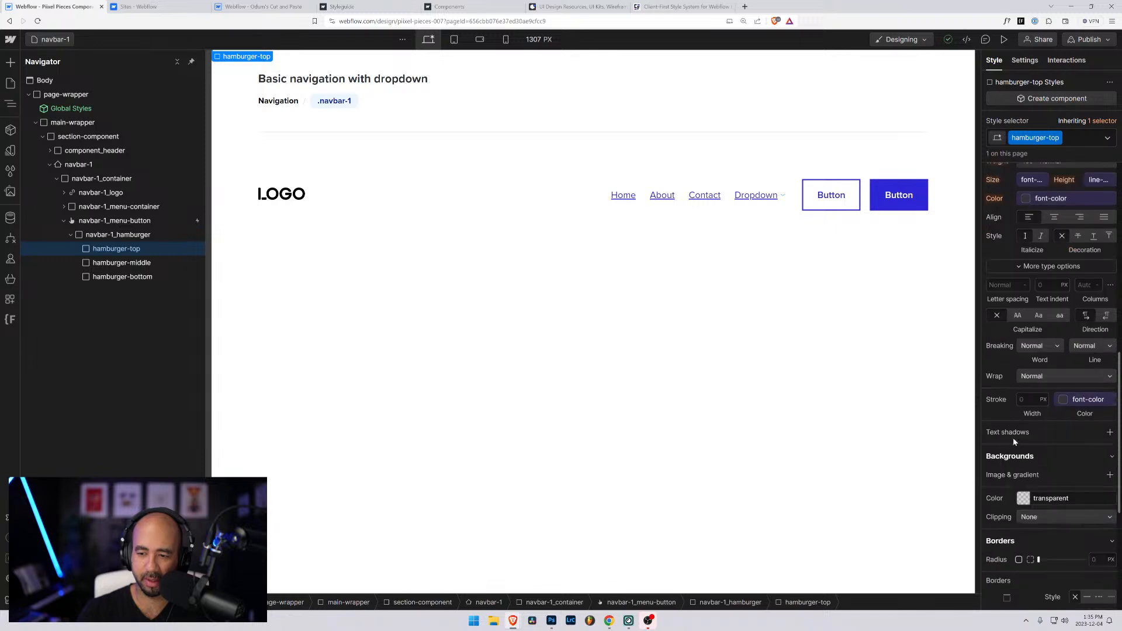
pyautogui.click(1020, 498)
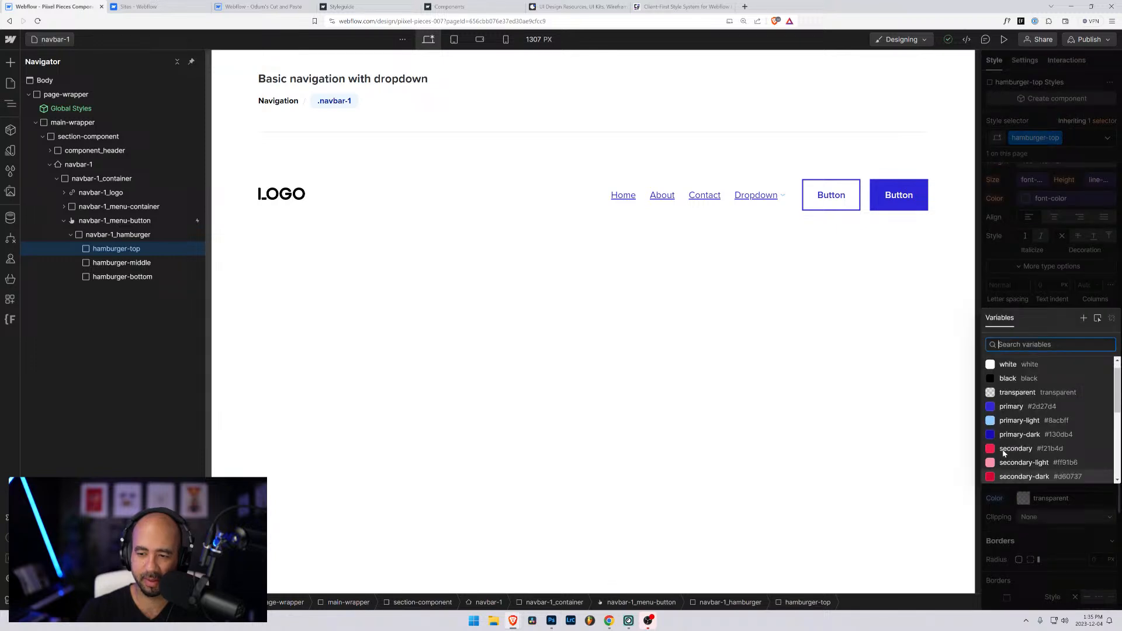
pyautogui.click(1008, 378)
# Set the background color of the hamburger-middle and hamburger-bottom lines to the black variable
pyautogui.click(97, 263)
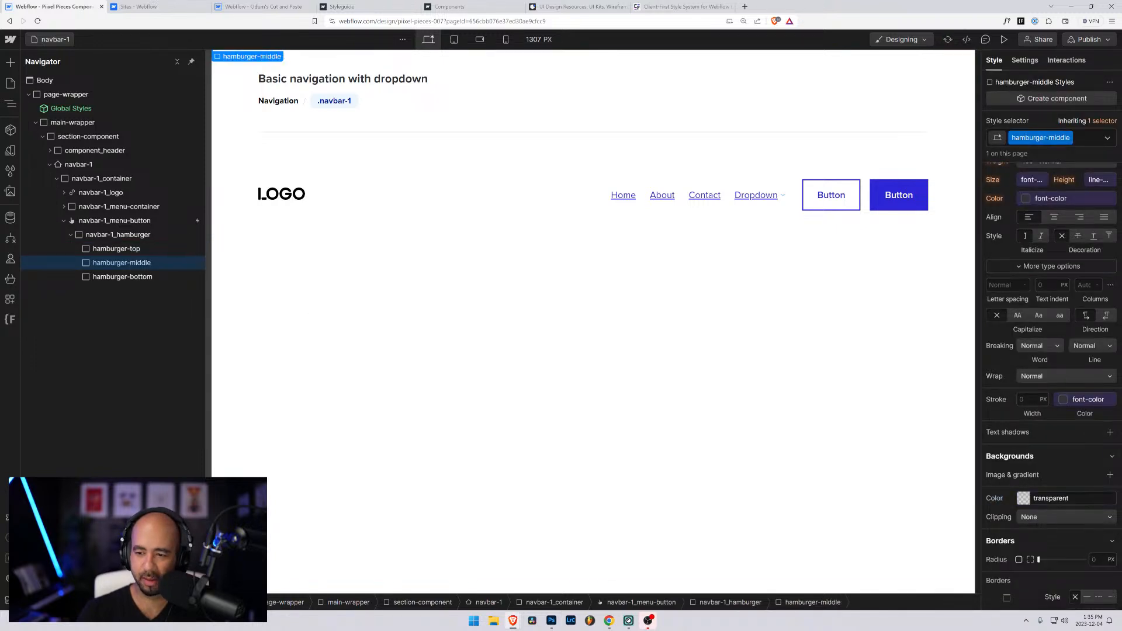
pyautogui.click(1023, 497)
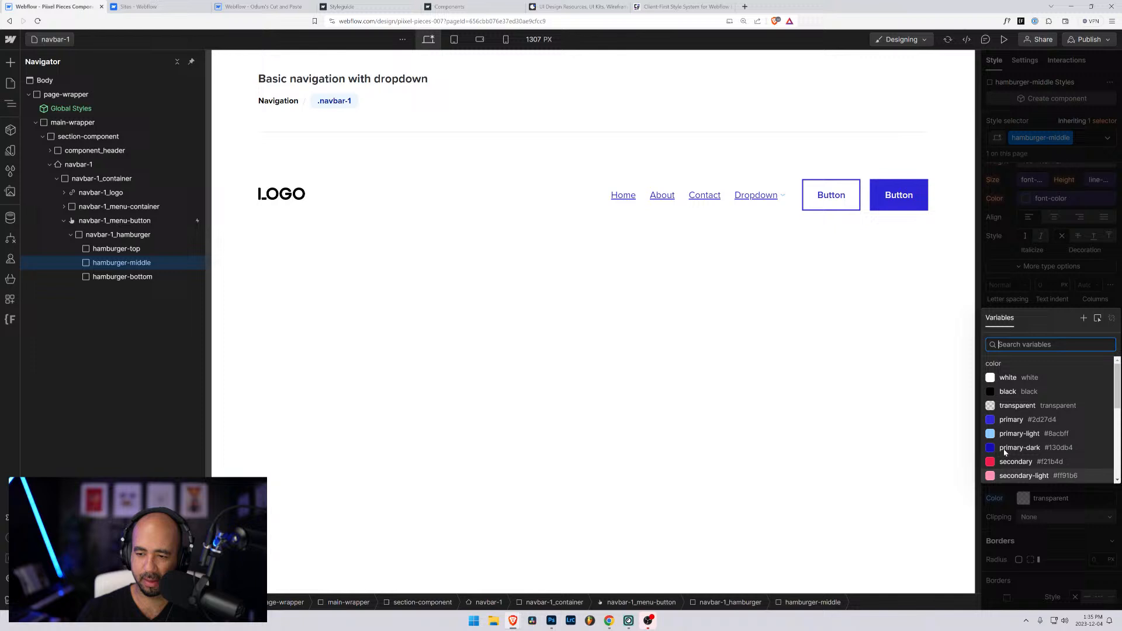
pyautogui.click(1008, 390)
pyautogui.click(121, 277)
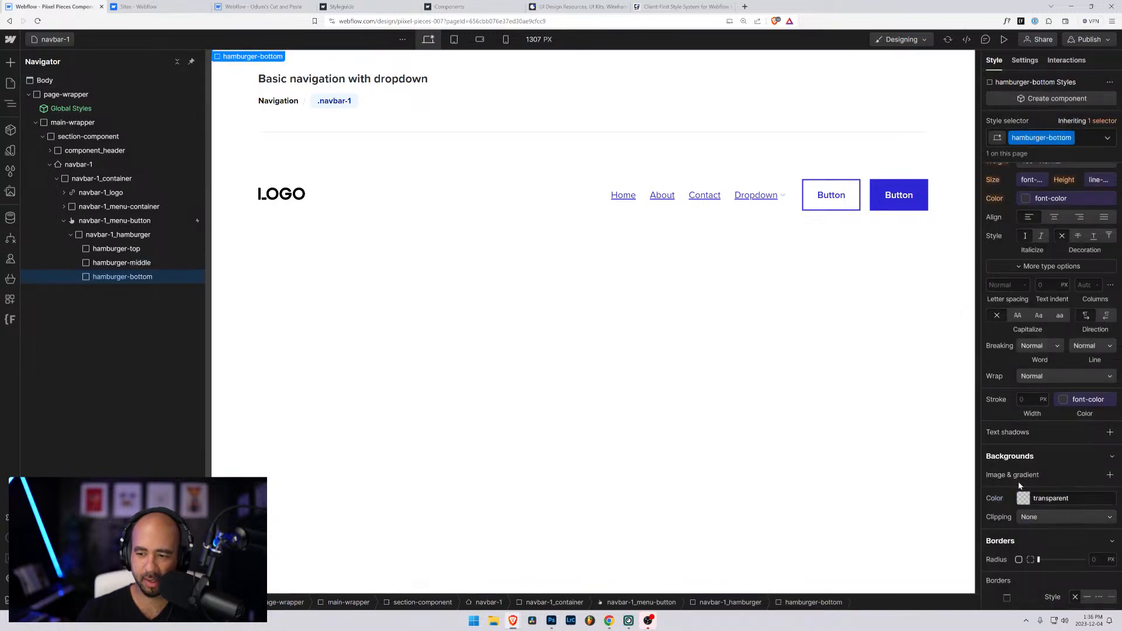
pyautogui.click(1020, 496)
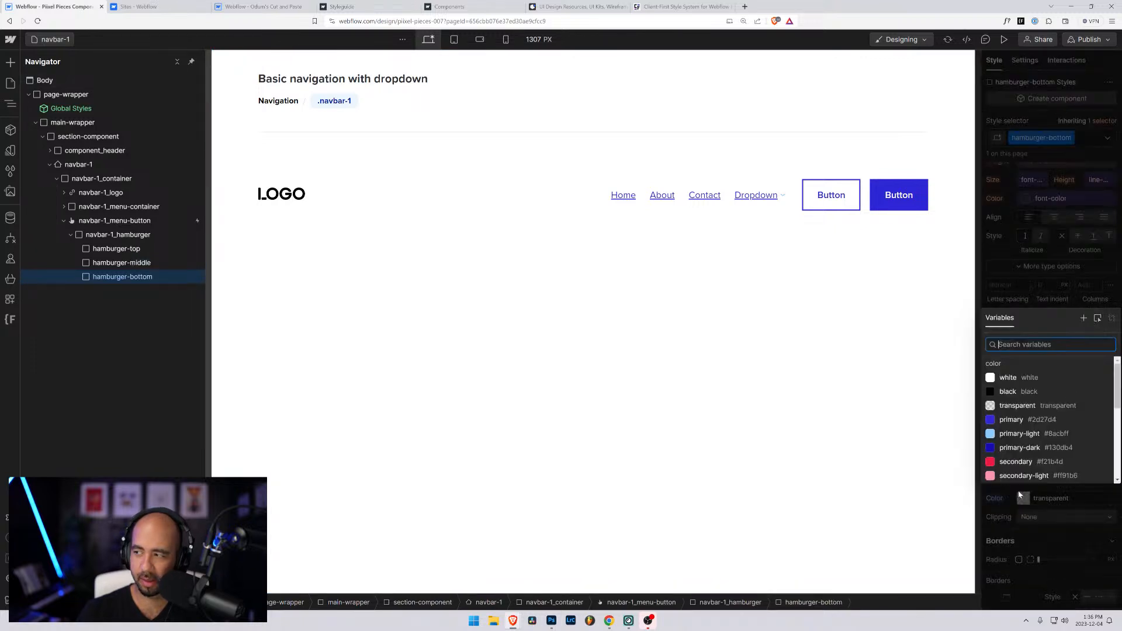
pyautogui.click(1008, 396)
# Preview the hamburger's hover animation at the tablet breakpoint and check the navbar at the desktop breakpoint
pyautogui.click(454, 39)
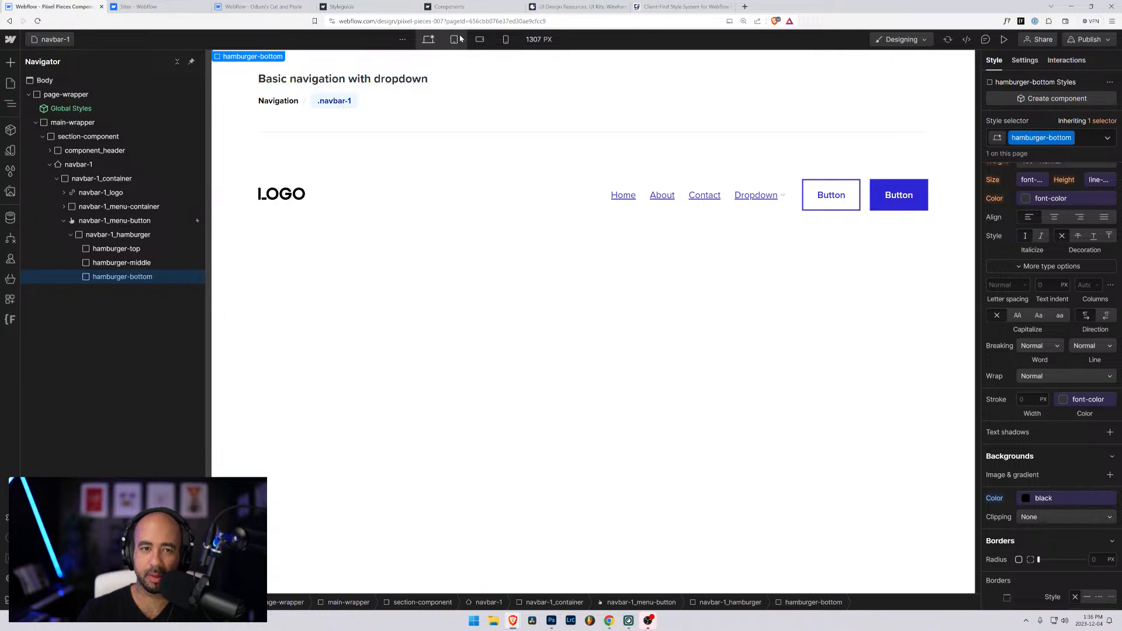
pyautogui.click(1003, 39)
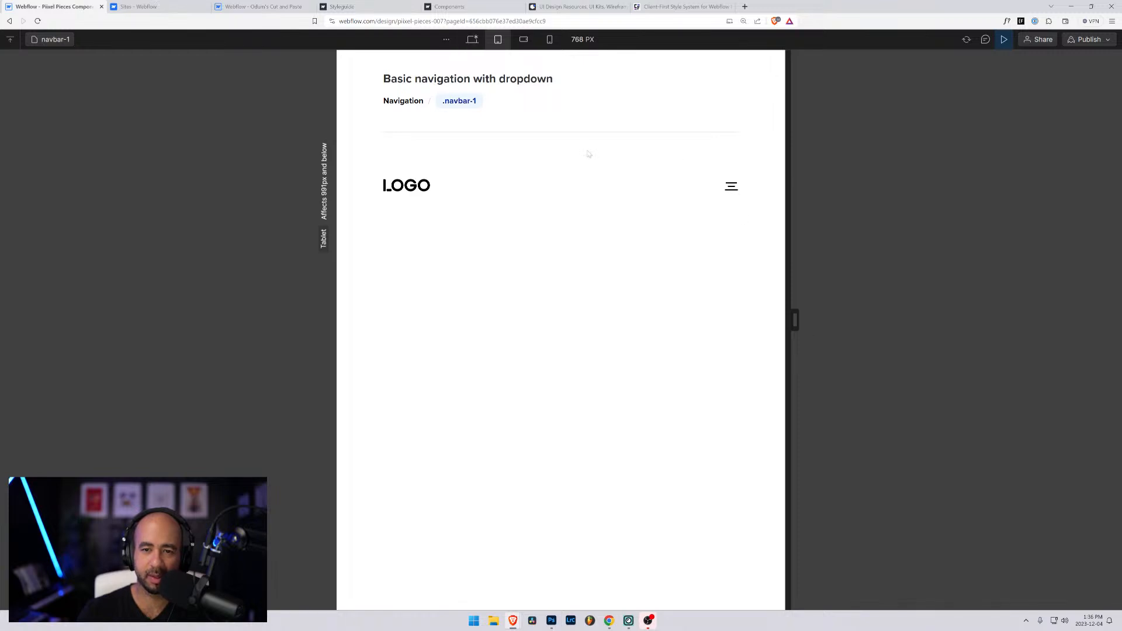
pyautogui.click(473, 39)
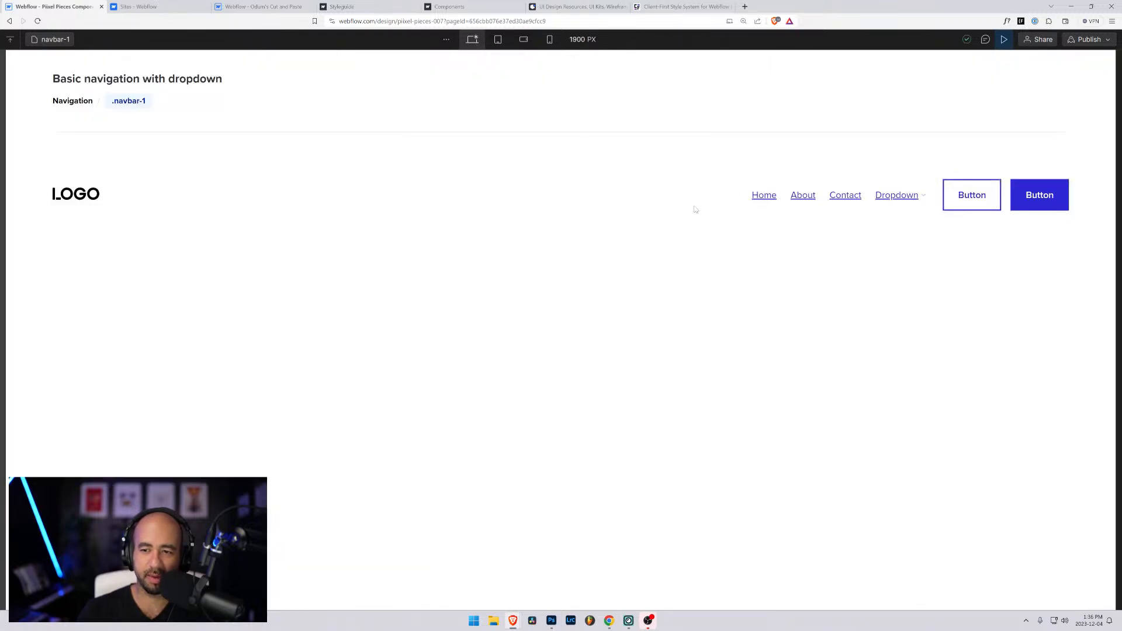
pyautogui.click(1004, 39)
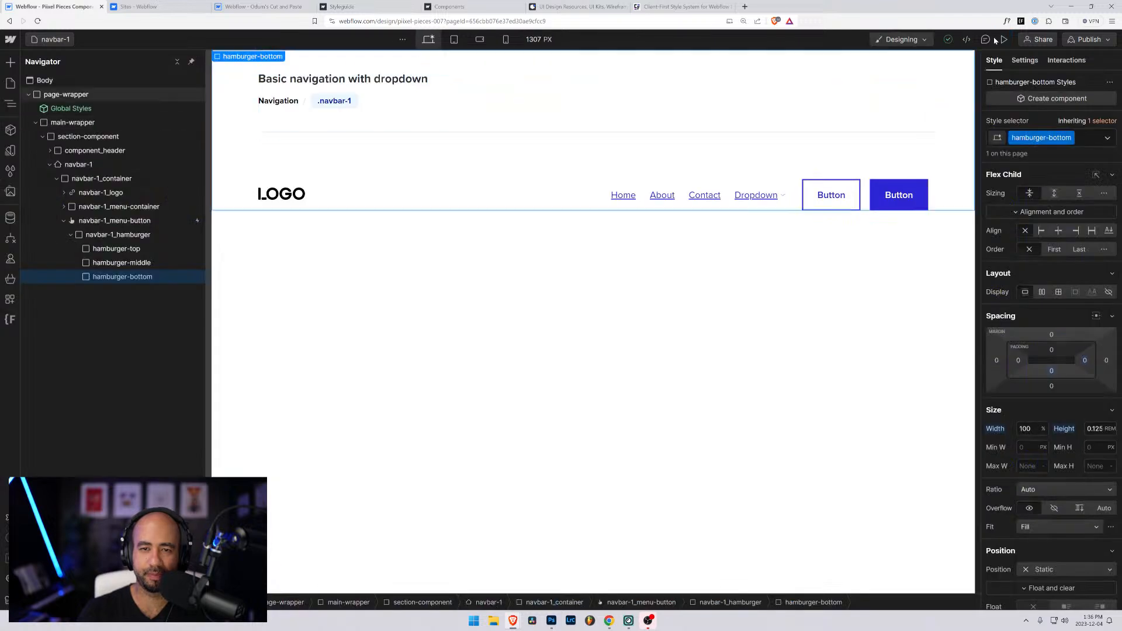
# Left-align the lines inside navbar-1_hamburger at the tablet breakpoint and preview the hover animation
pyautogui.click(455, 39)
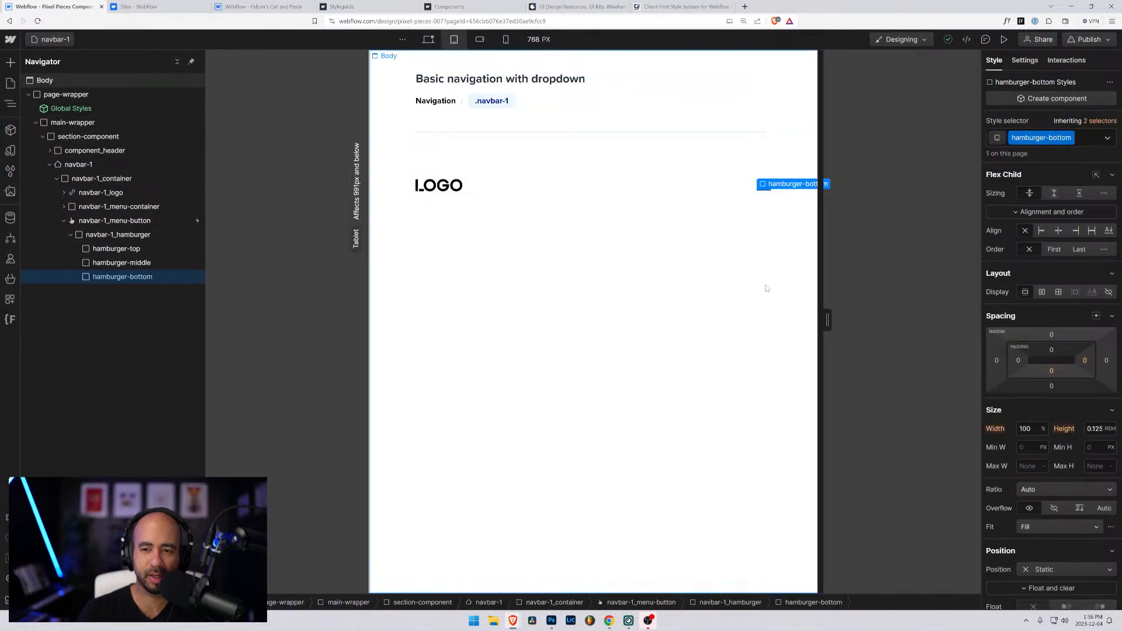
pyautogui.click(718, 291)
pyautogui.click(146, 234)
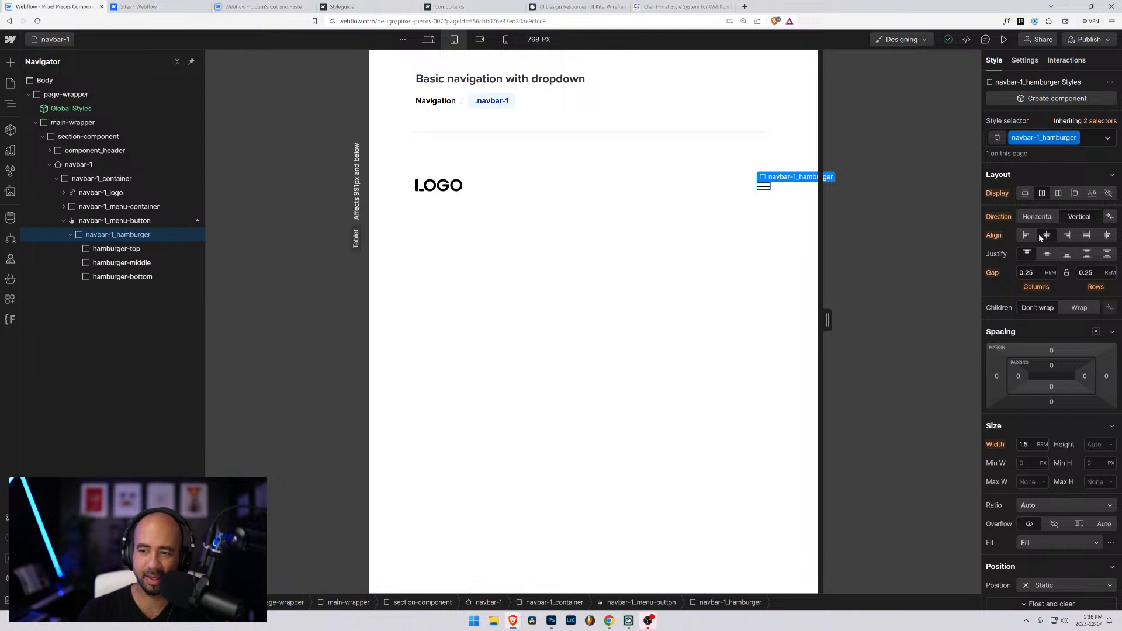
pyautogui.click(1027, 236)
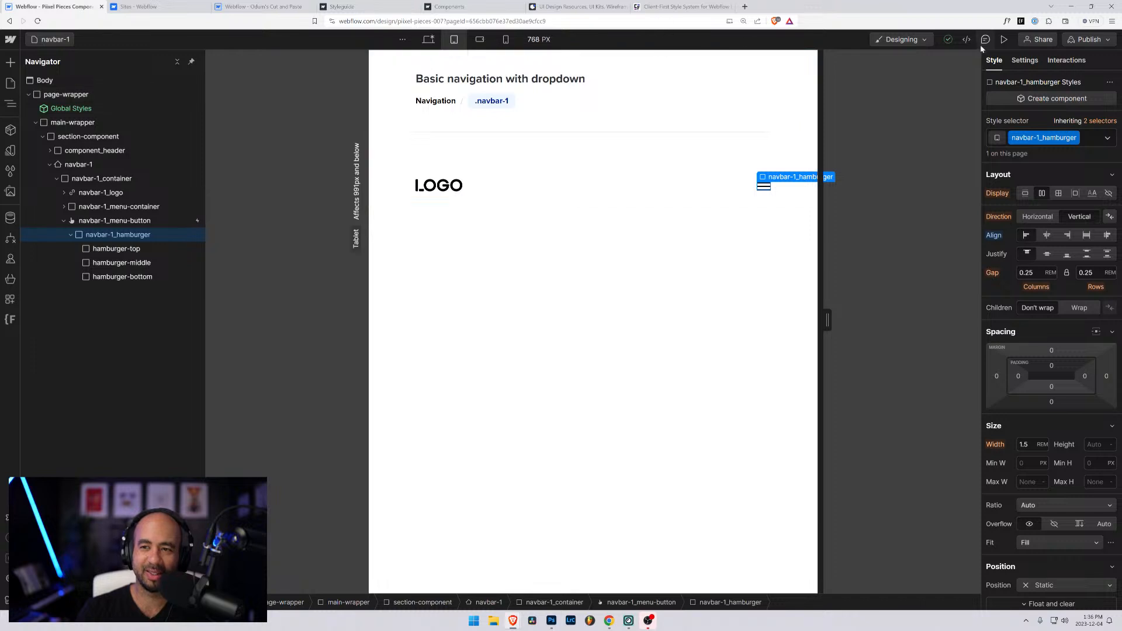
pyautogui.click(1004, 39)
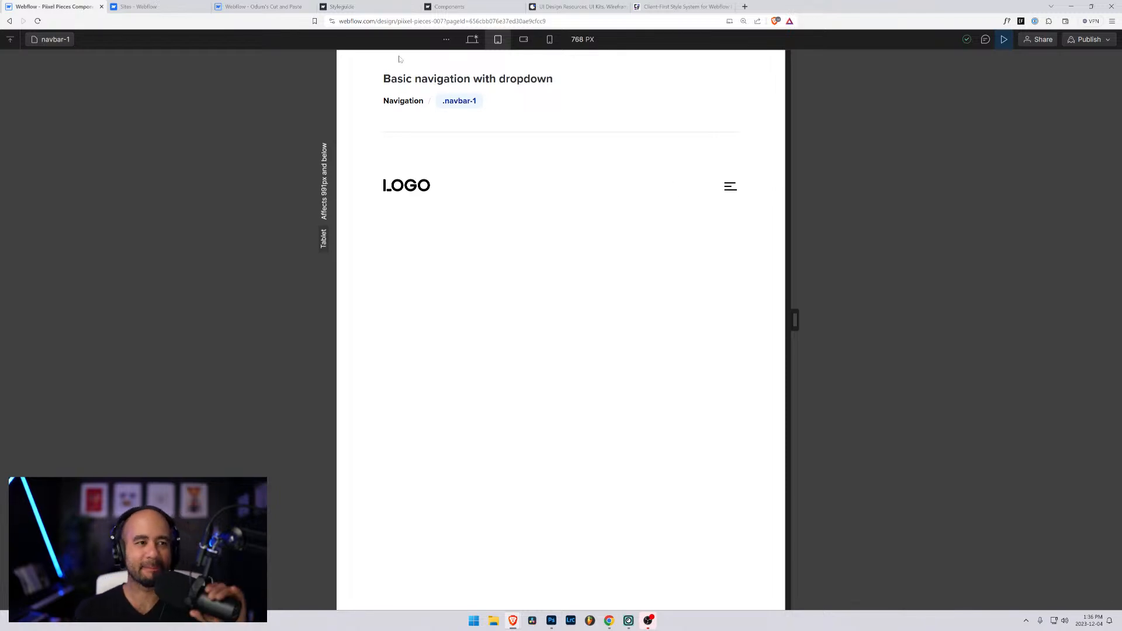
pyautogui.click(1005, 39)
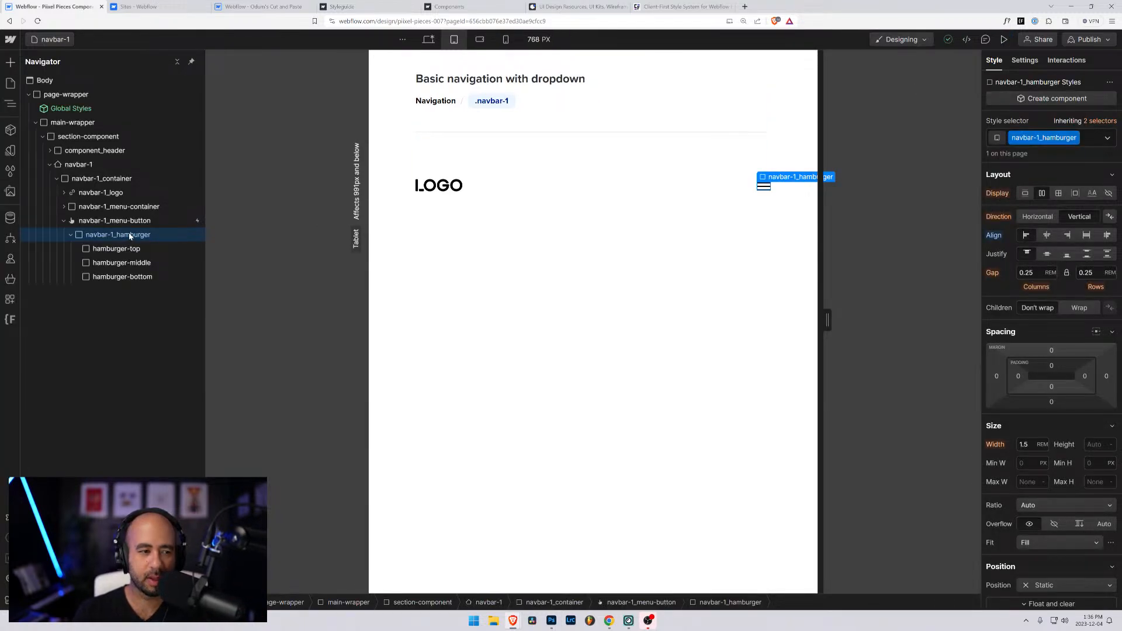
# Set the hover-out action of navbar-1_menu-button's mouse hover trigger to Start an animation
pyautogui.click(147, 226)
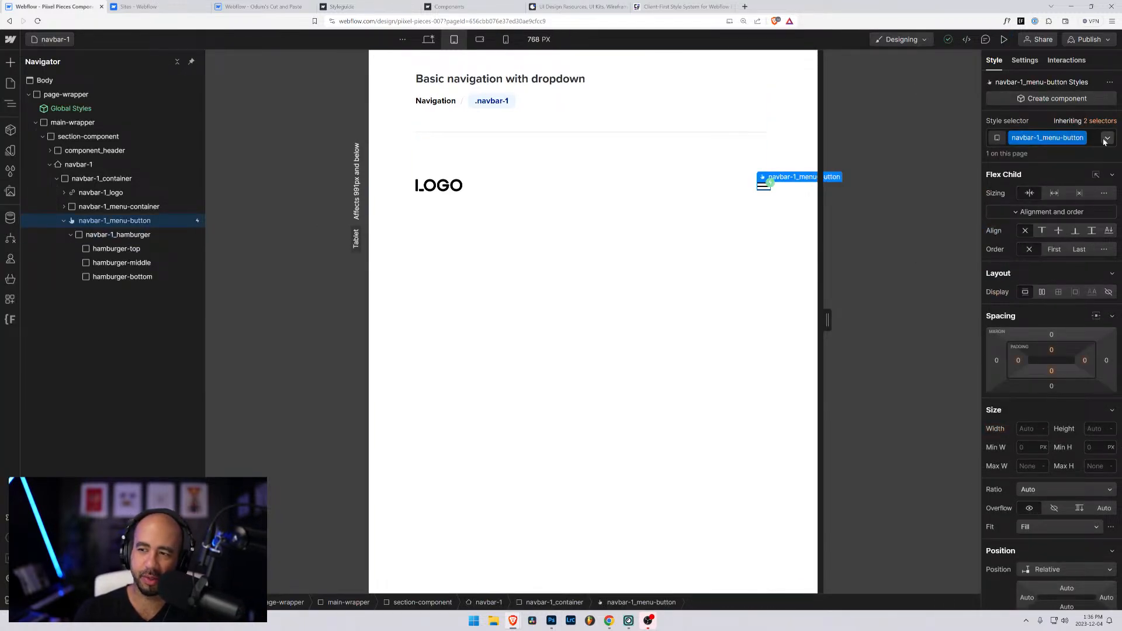
pyautogui.click(1069, 62)
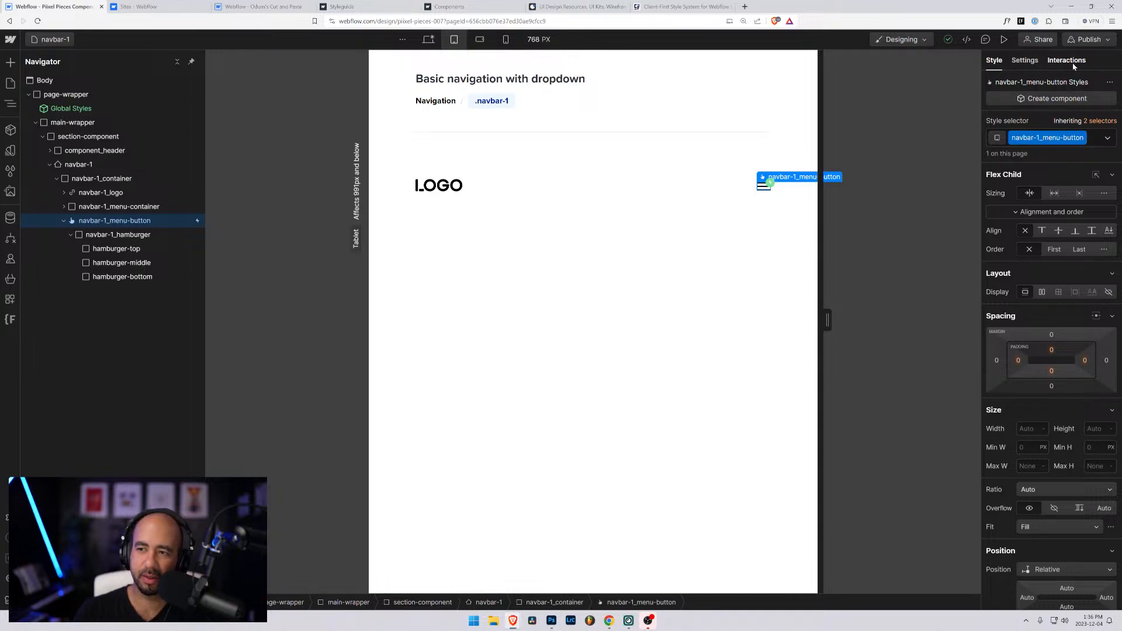
pyautogui.click(1007, 126)
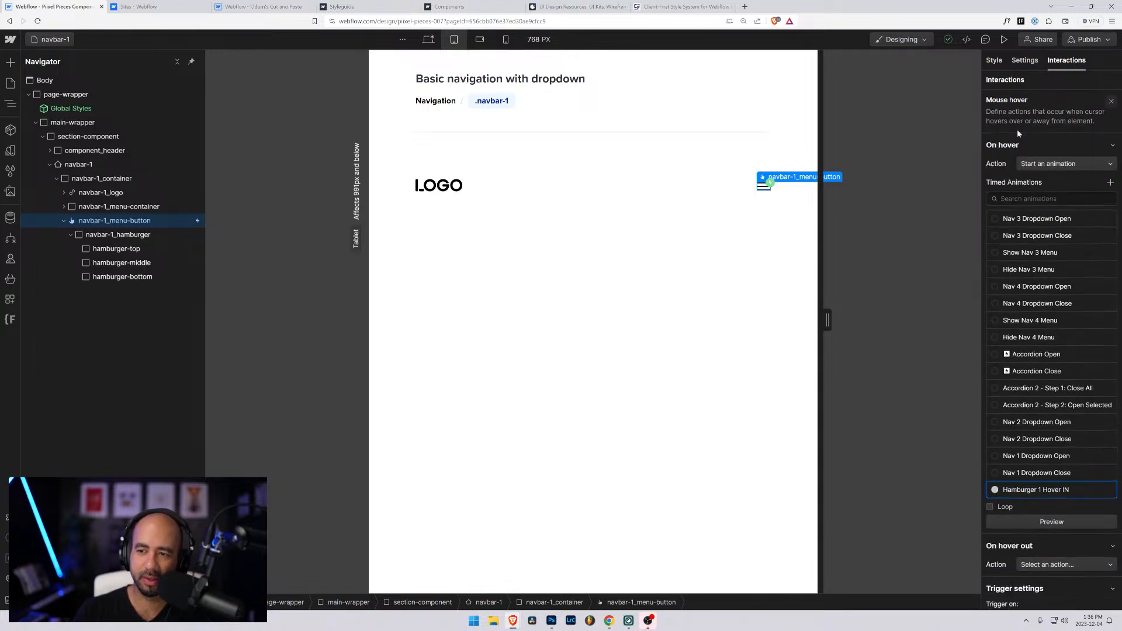
pyautogui.scroll(-2, 1045, 474)
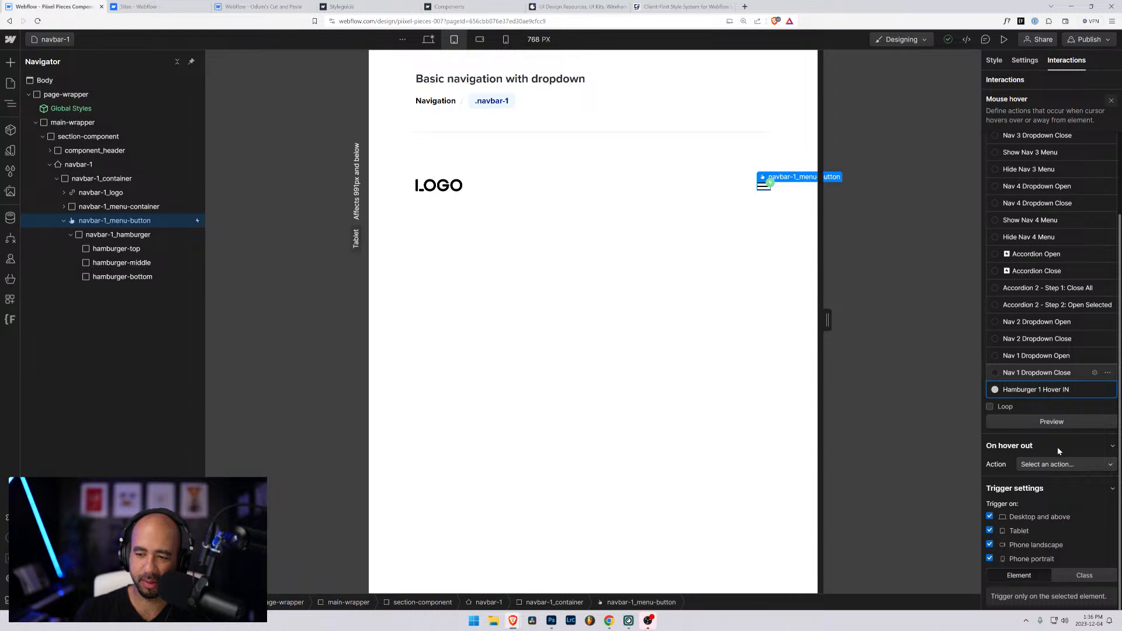
pyautogui.click(1102, 464)
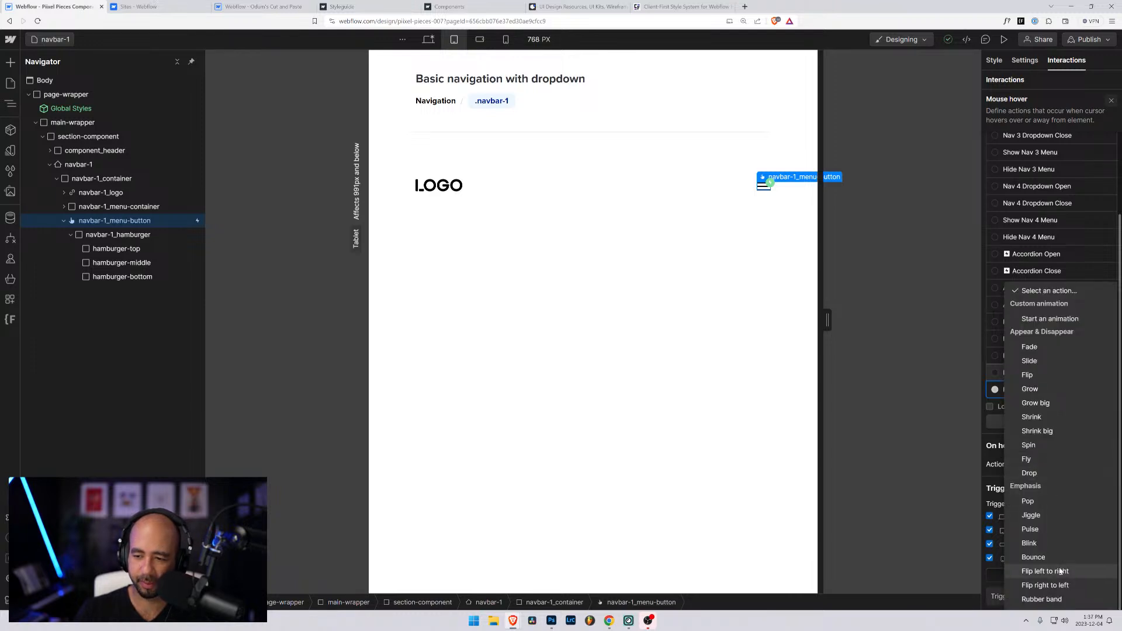
pyautogui.click(1056, 319)
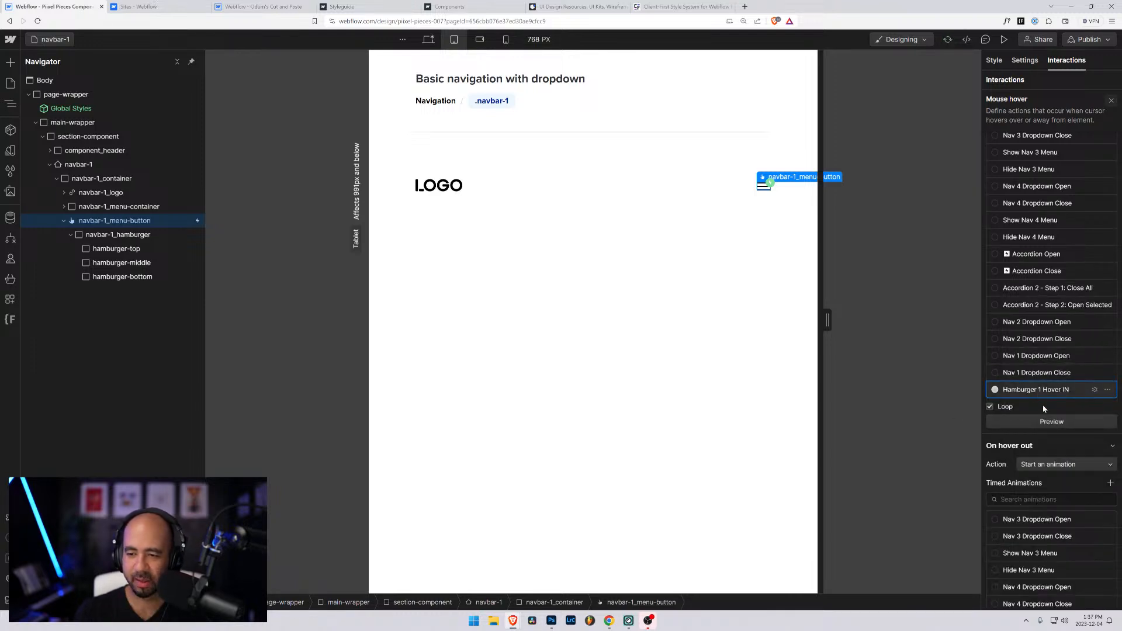
# Turn off looping for the Hamburger 1 Hover IN animation and create a hover-out timed animation named "Hamburger 1 Hover OUT"
pyautogui.click(1044, 408)
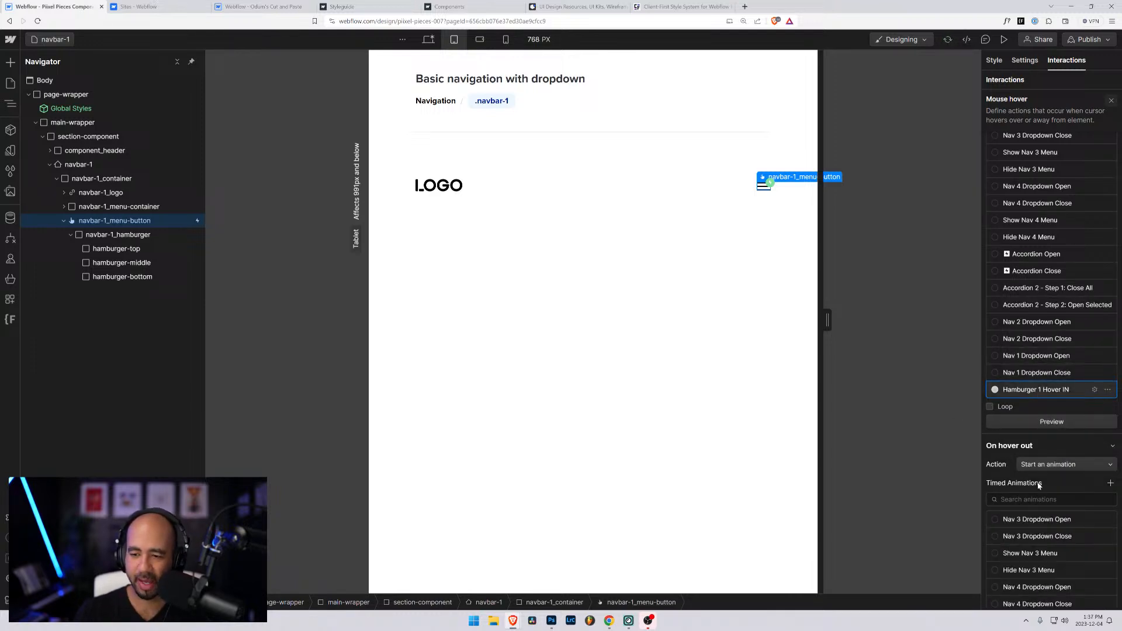
pyautogui.click(1110, 484)
pyautogui.write('H')
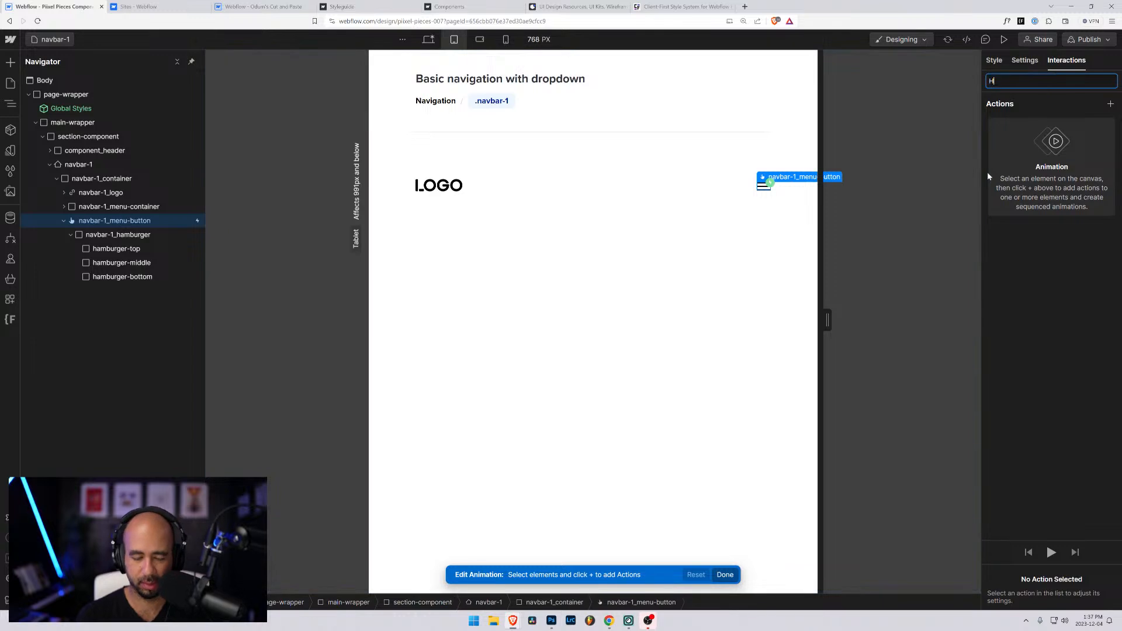
pyautogui.write('am')
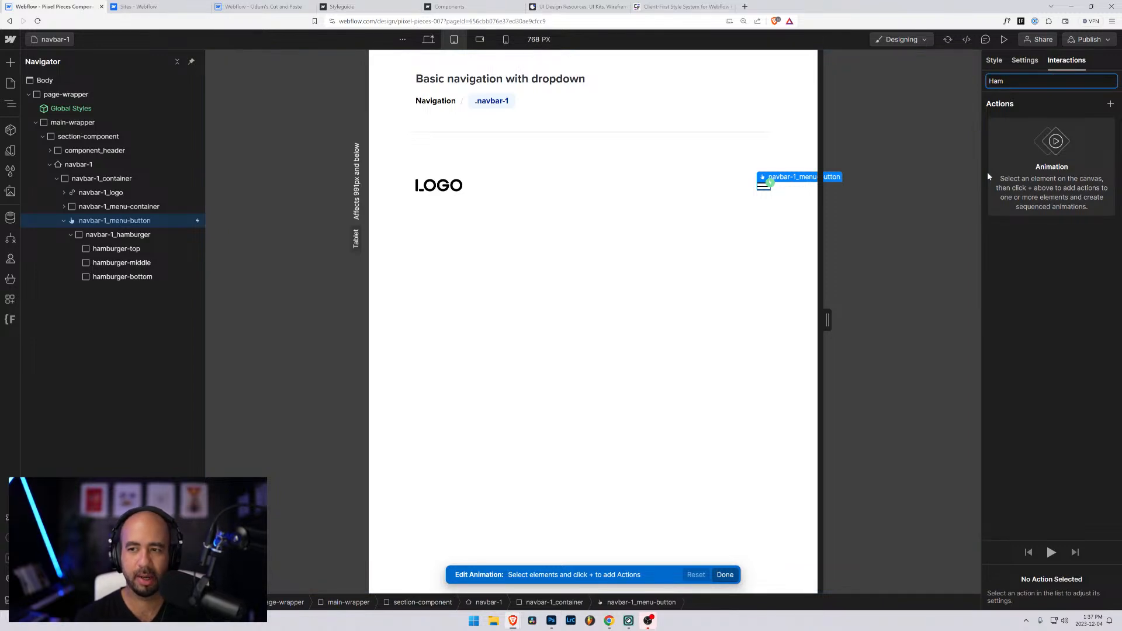
pyautogui.write('burger 1 Hove')
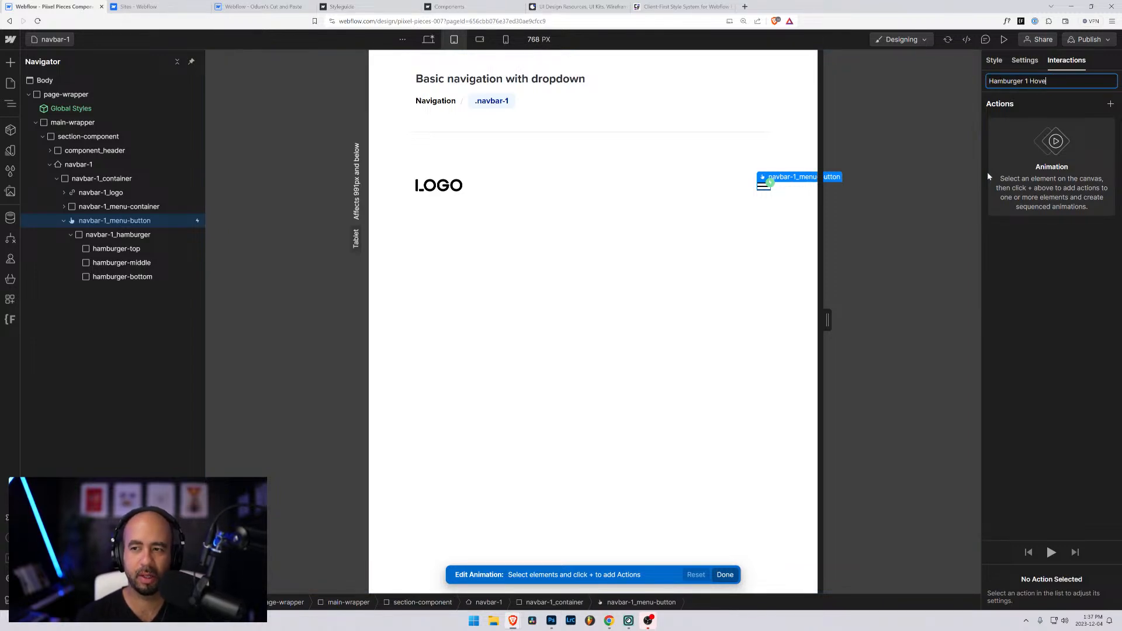
pyautogui.write('r OUT')
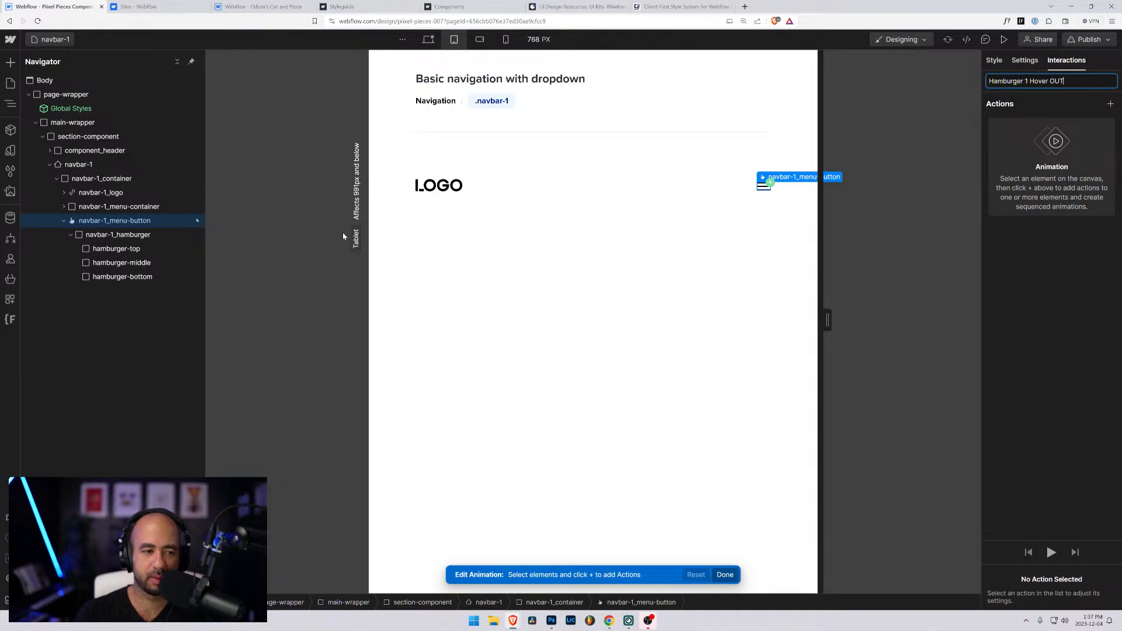
# Add a Size action for the hamburger-top line with its width set to 100%
pyautogui.click(138, 250)
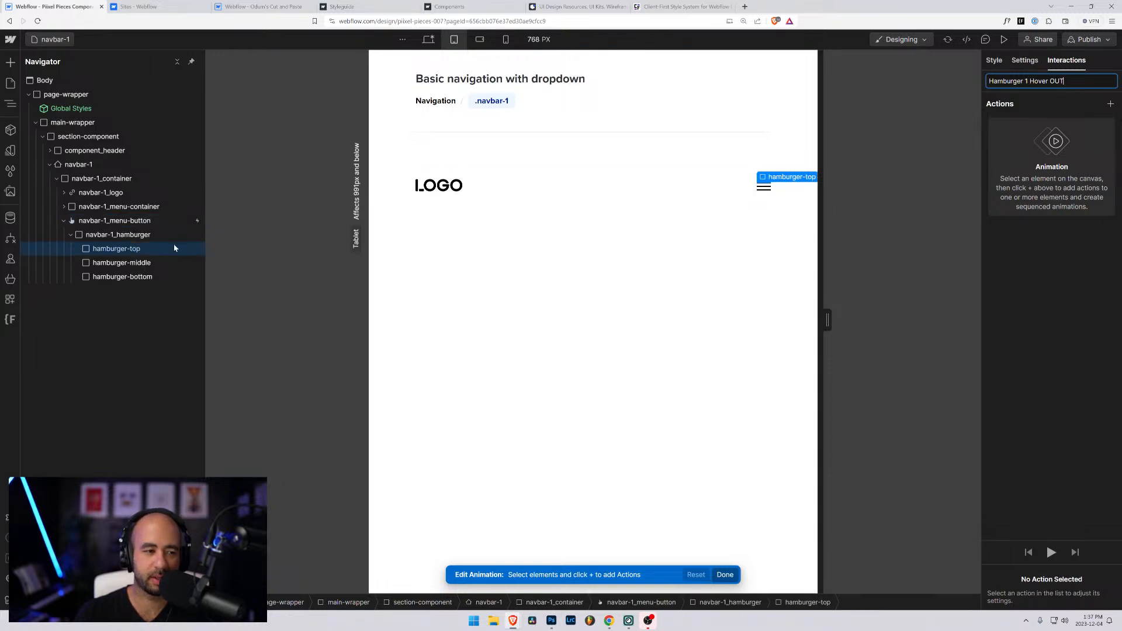
pyautogui.click(1111, 104)
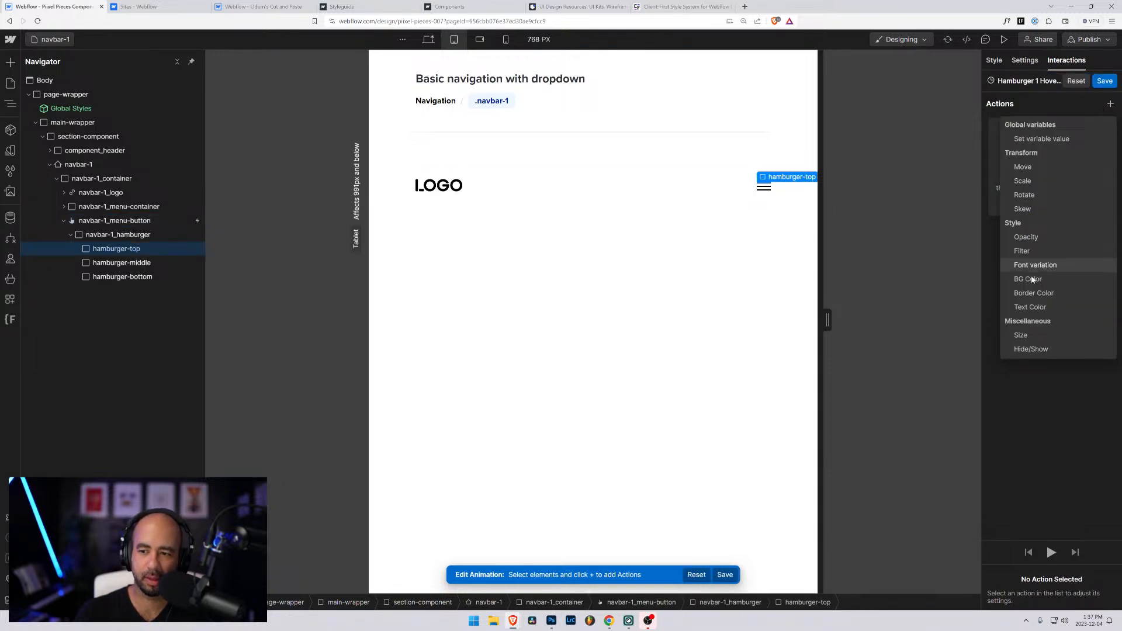
pyautogui.click(1023, 334)
pyautogui.click(1085, 583)
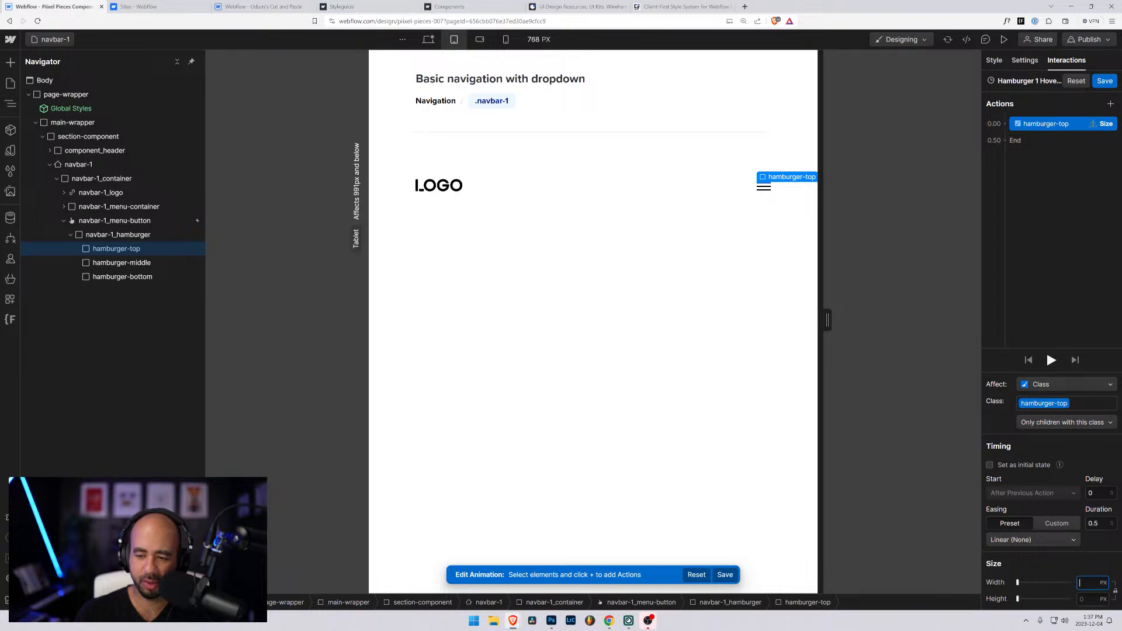
pyautogui.write('100%')
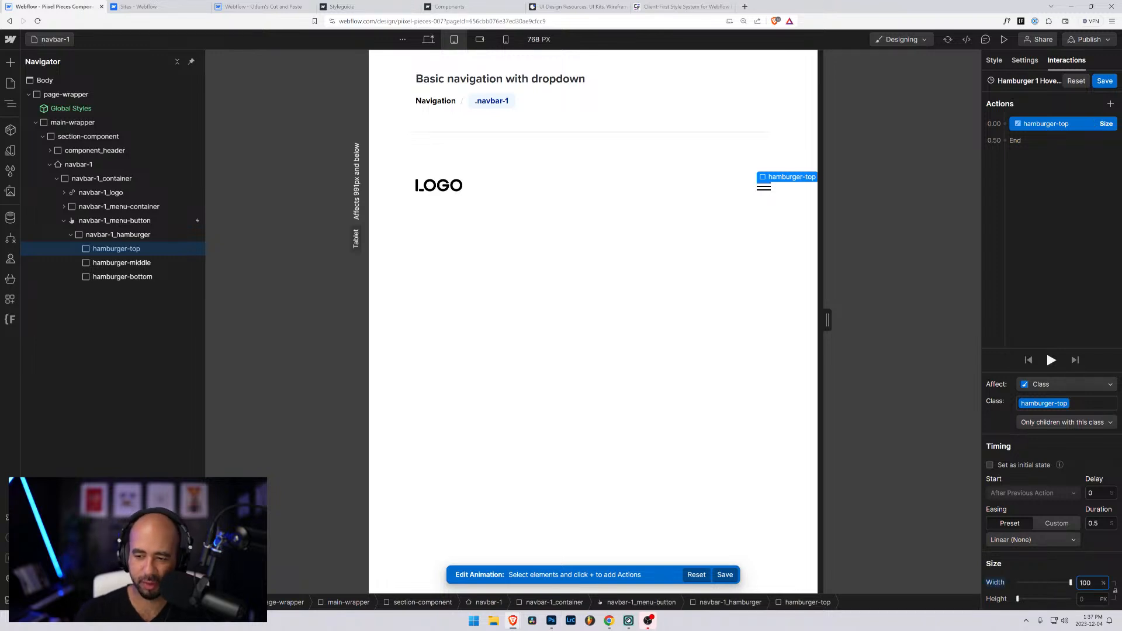
# Set the hamburger-top size action's easing to In Out Quad and its duration to 0.3 s
pyautogui.click(1017, 540)
pyautogui.click(1011, 451)
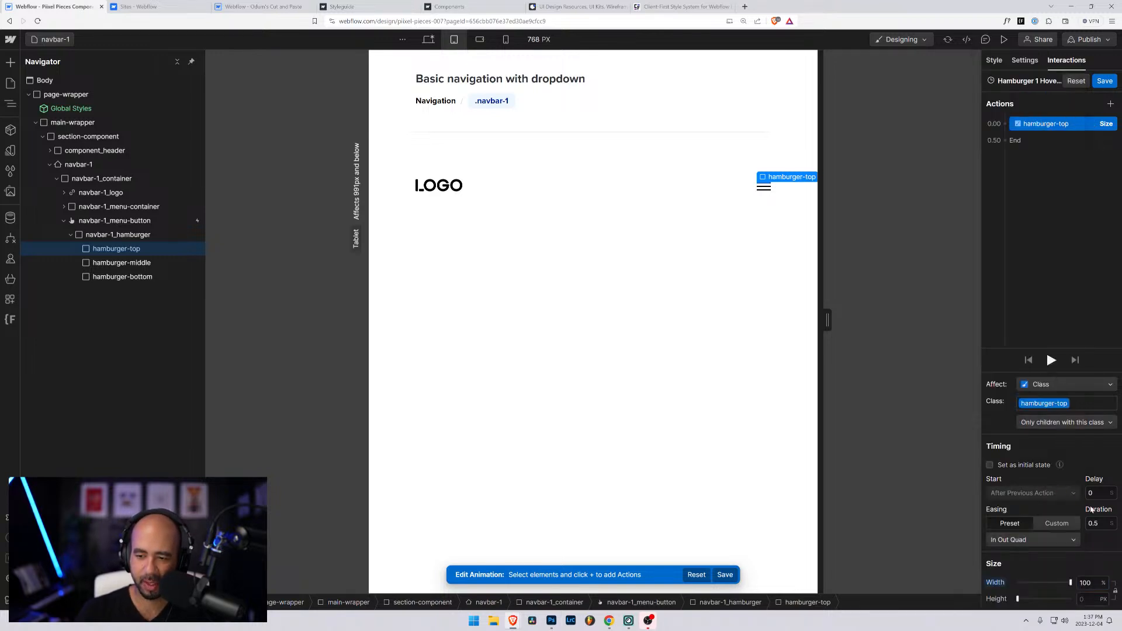
pyautogui.press('Tab')
pyautogui.write('0.')
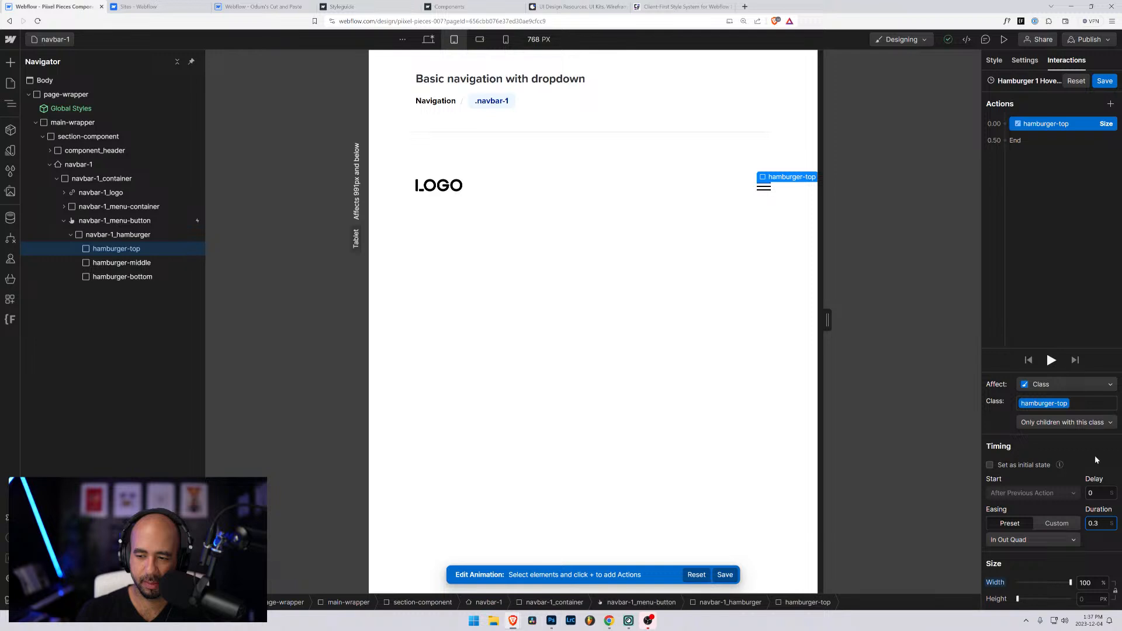
pyautogui.press('Return')
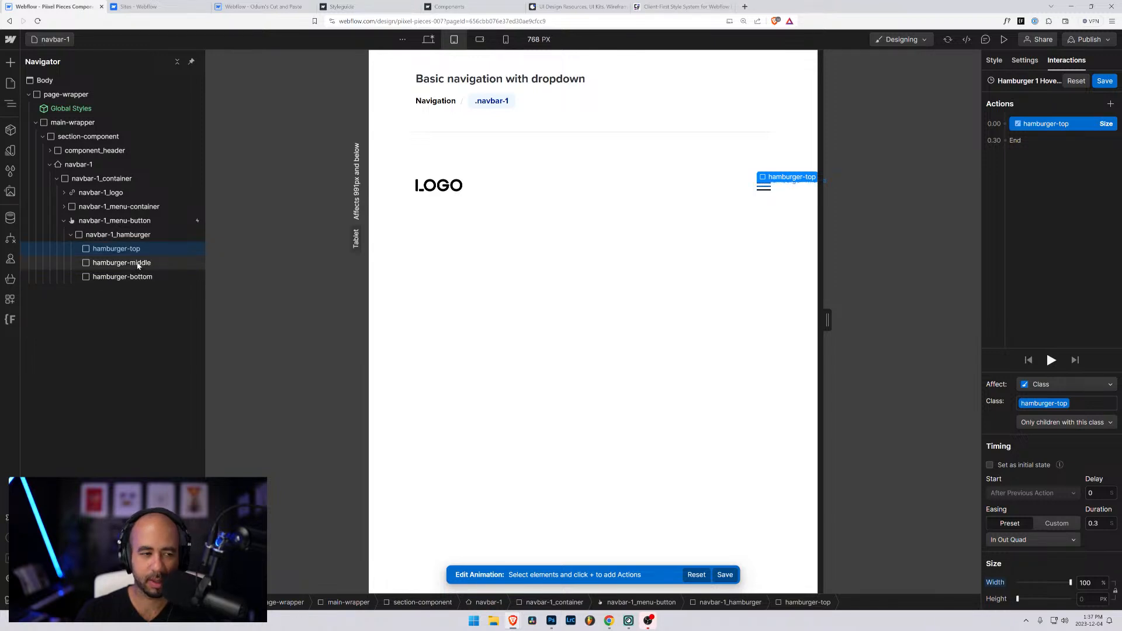
# Add a Size action for the hamburger-middle line with its width set to 100%
pyautogui.click(139, 264)
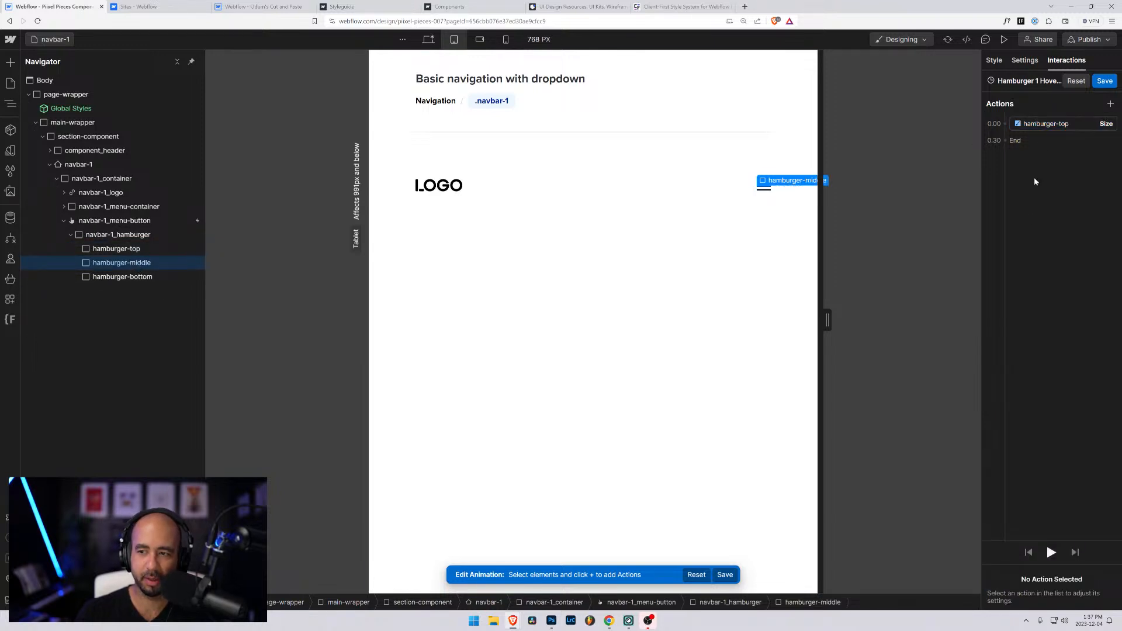
pyautogui.click(1006, 133)
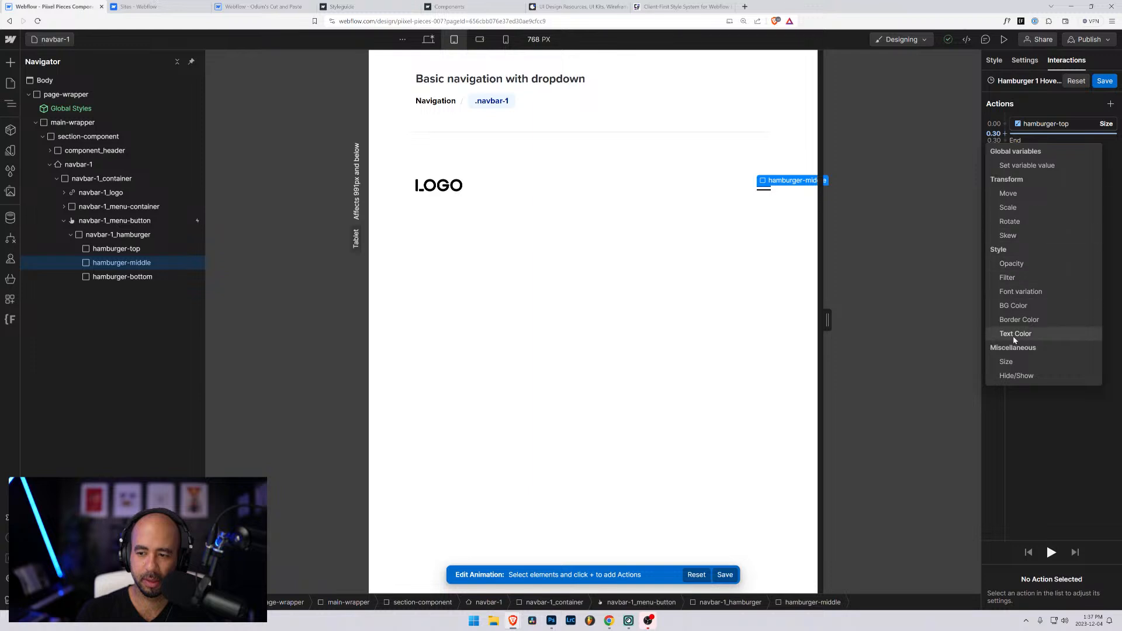
pyautogui.click(992, 363)
pyautogui.click(1089, 583)
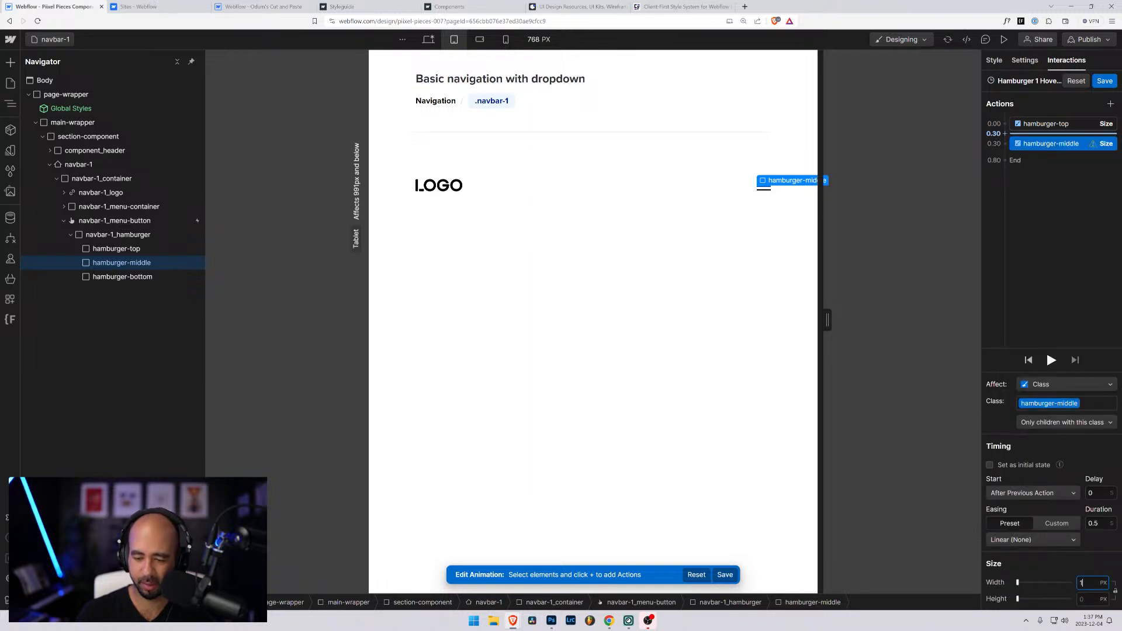
pyautogui.write('100%')
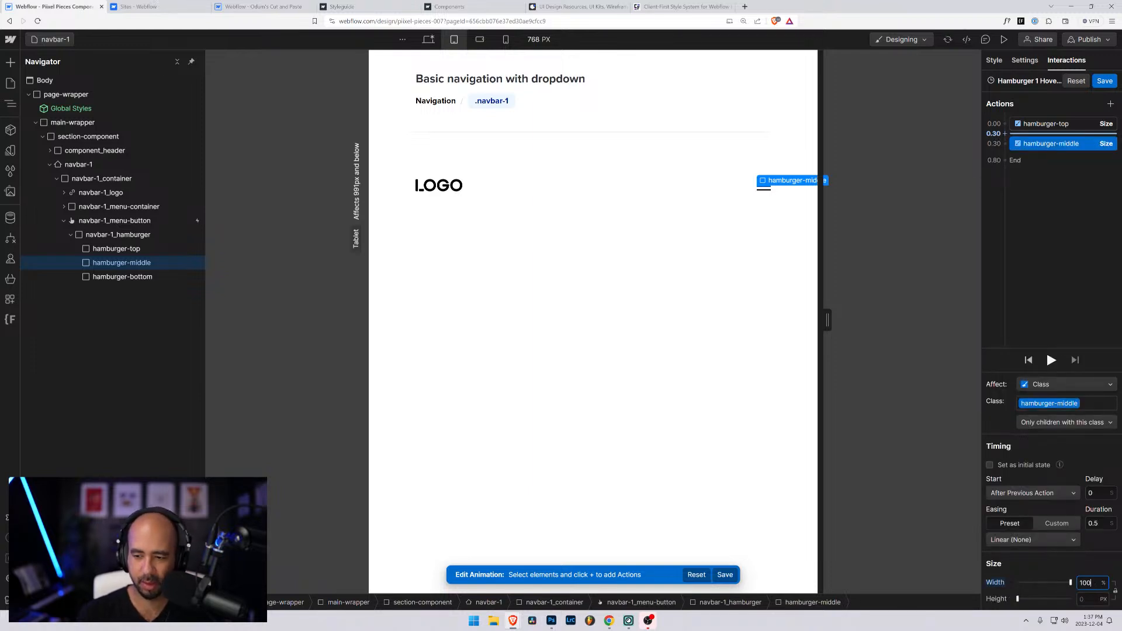
# Time the hamburger-middle size action at 0.4 s with In Out Quad easing, starting with the previous action
pyautogui.press('Tab')
pyautogui.write('0.4')
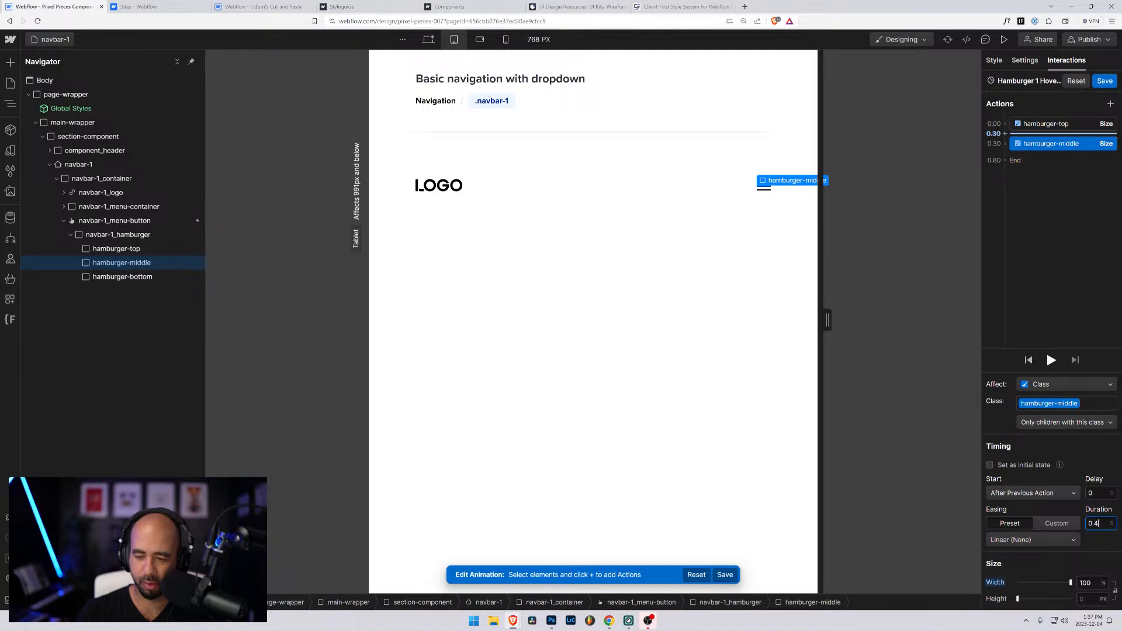
pyautogui.click(1056, 540)
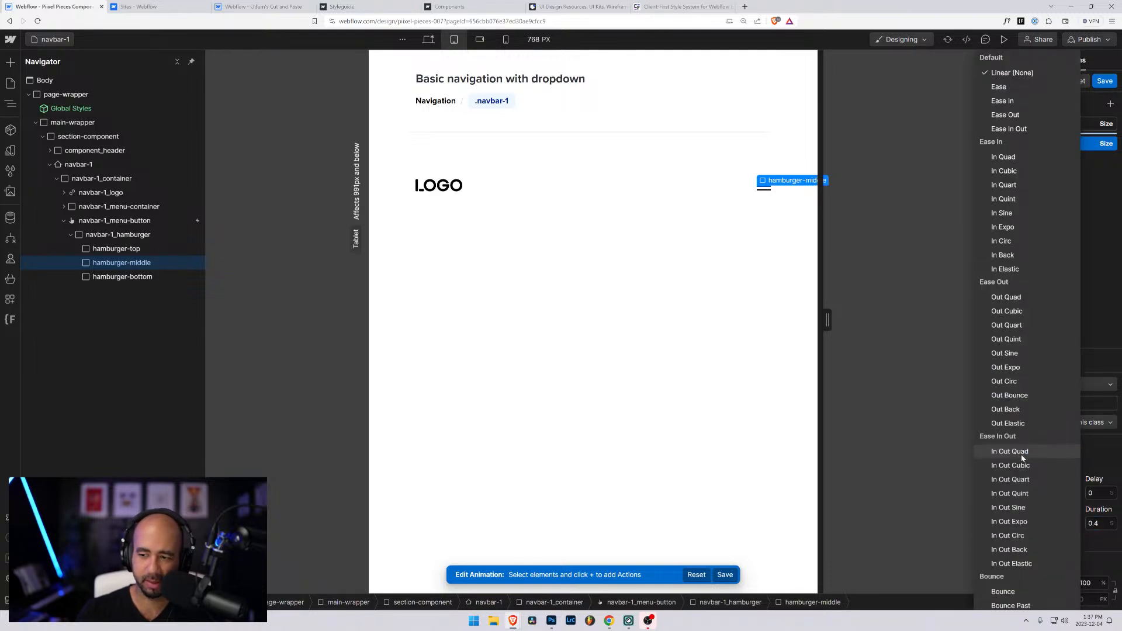
pyautogui.click(1022, 453)
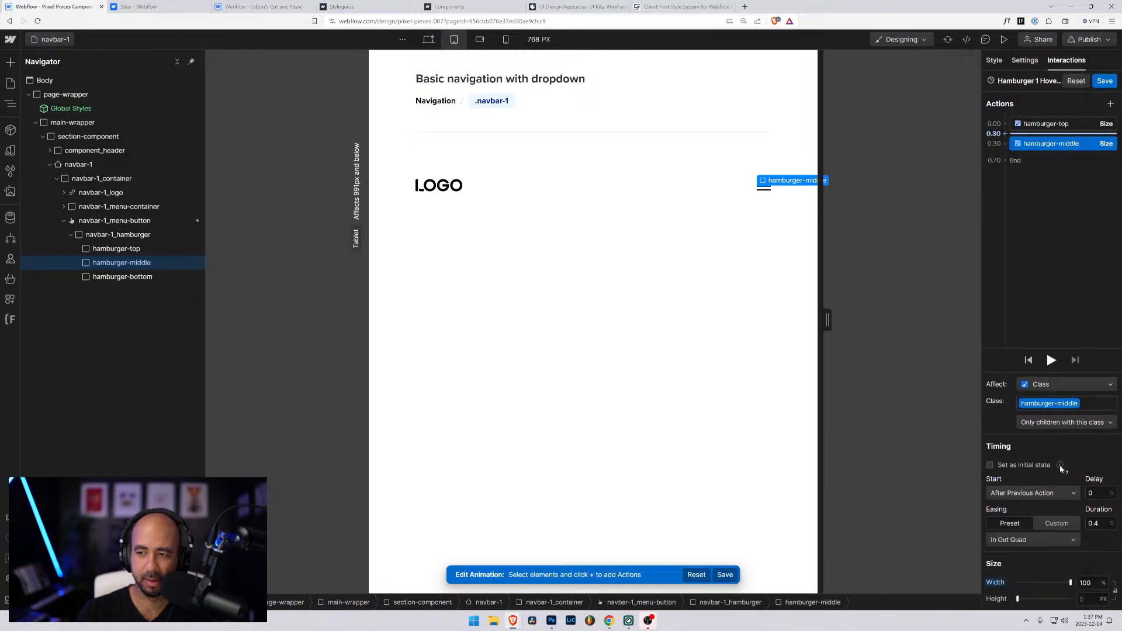
pyautogui.click(1026, 493)
pyautogui.click(1027, 506)
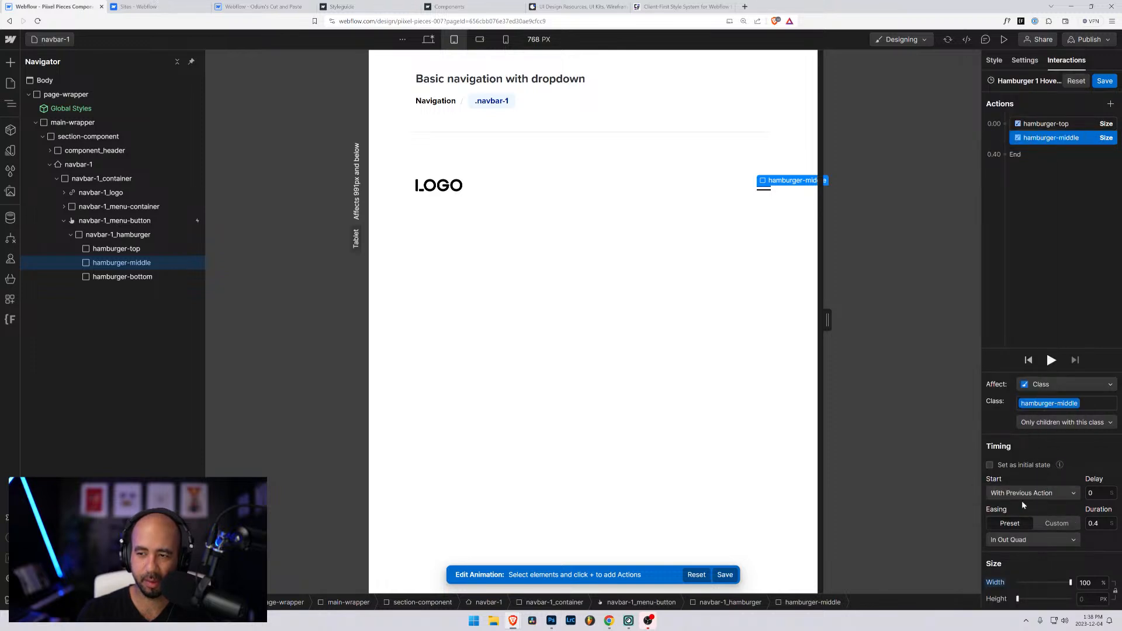
# Add a Size action for the hamburger-bottom line with its width set to 100%
pyautogui.click(114, 277)
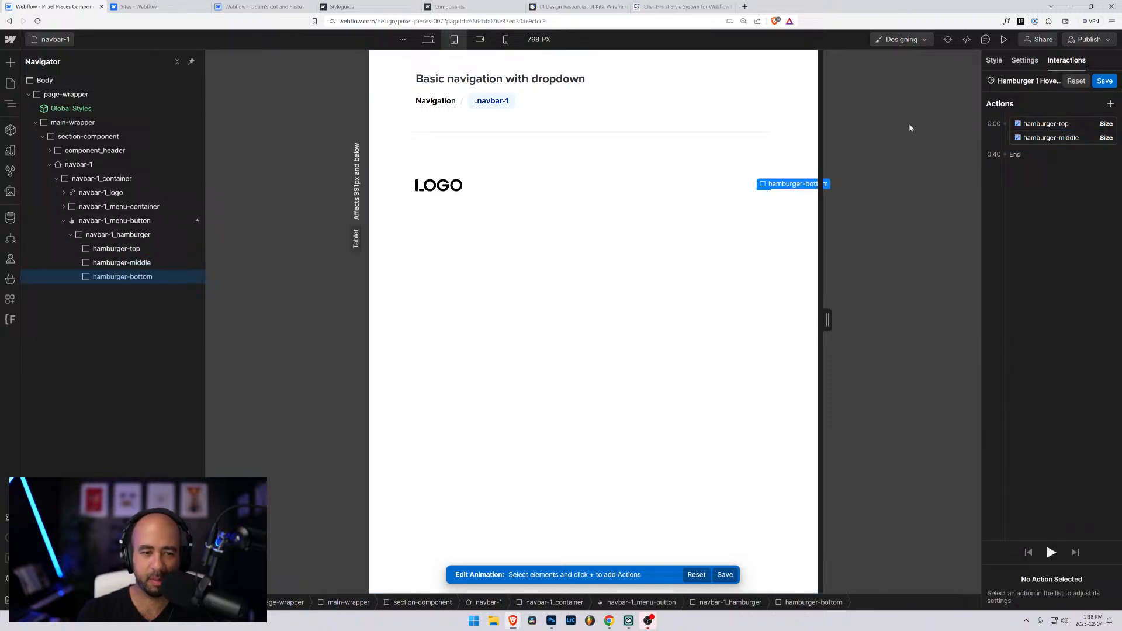
pyautogui.click(1005, 148)
pyautogui.click(1029, 379)
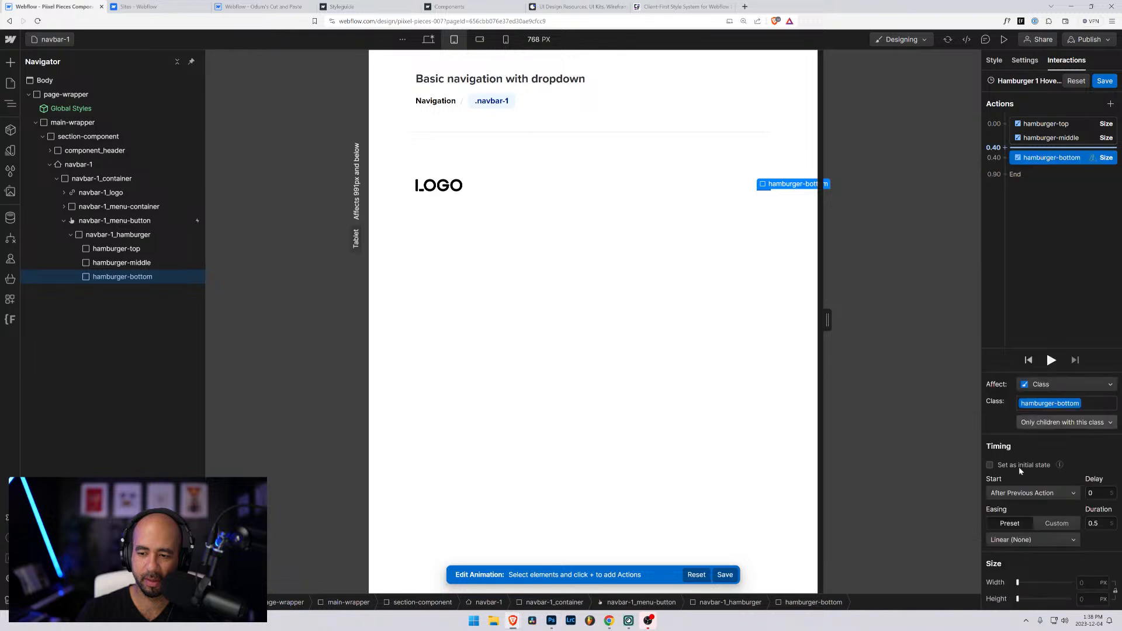
pyautogui.write('100%')
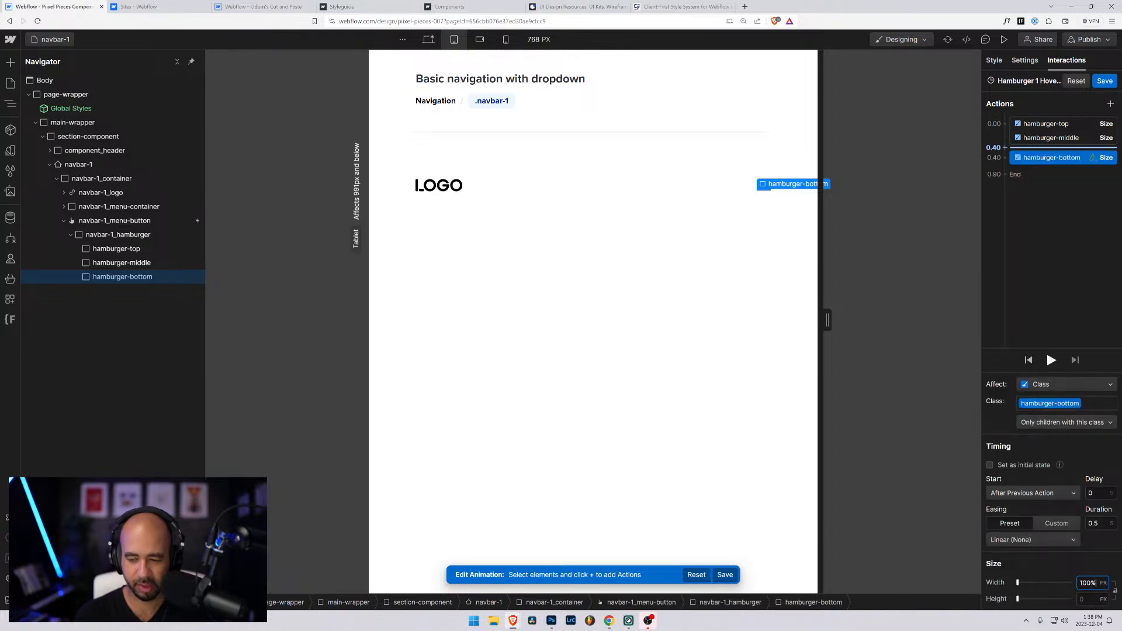
# Give the hamburger-bottom size action In Out Quad easing and make it start with the previous action
pyautogui.click(1046, 540)
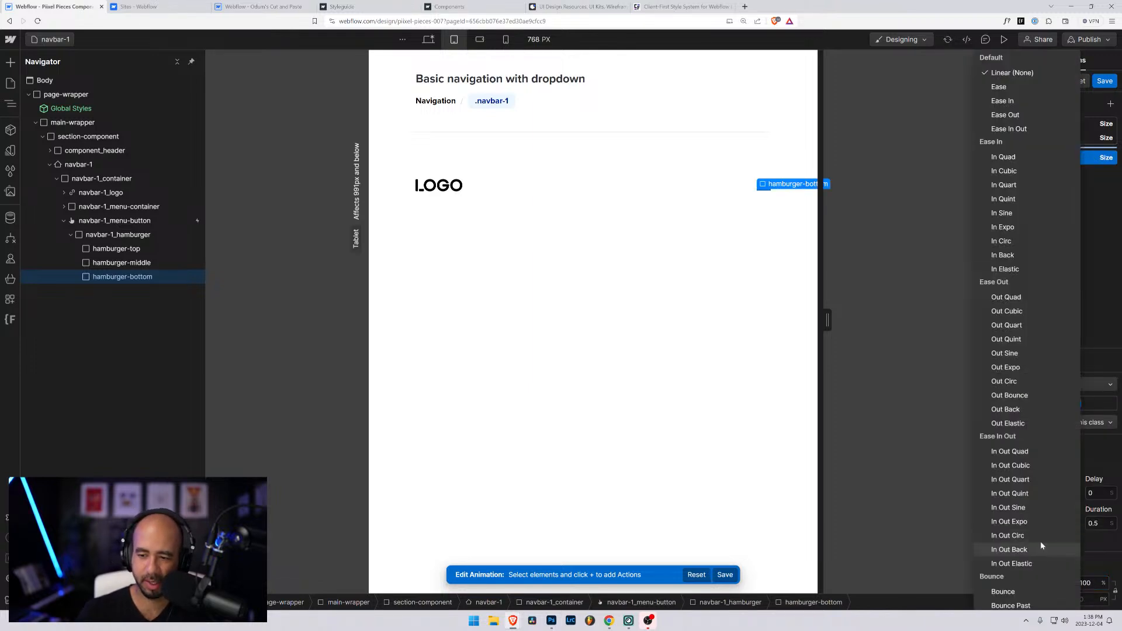
pyautogui.click(1008, 448)
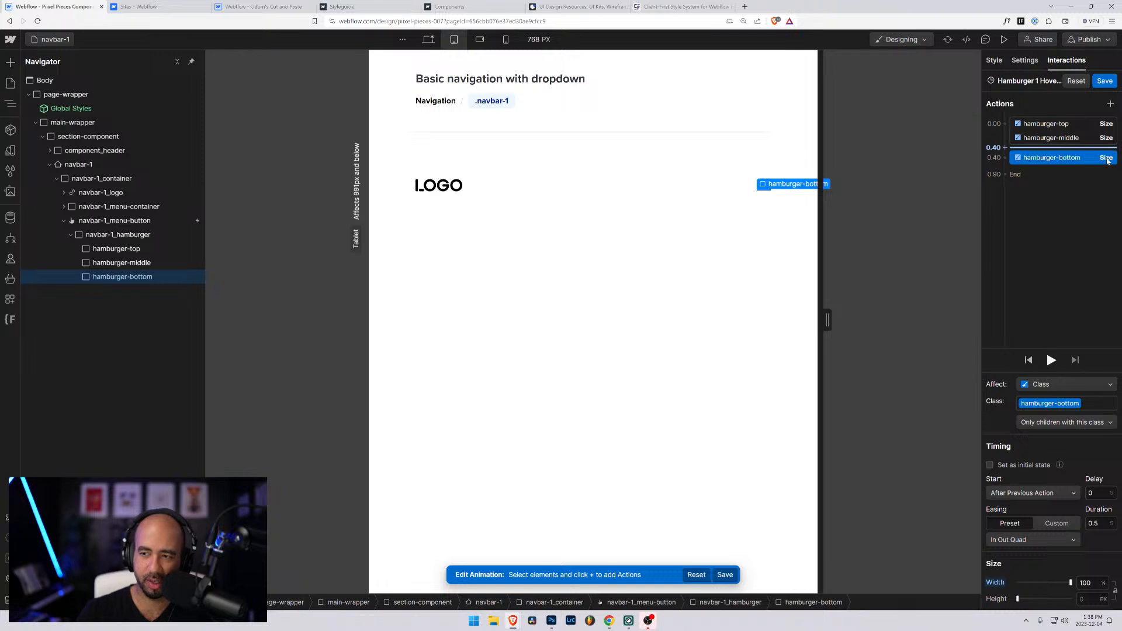
pyautogui.click(1032, 493)
pyautogui.click(1020, 506)
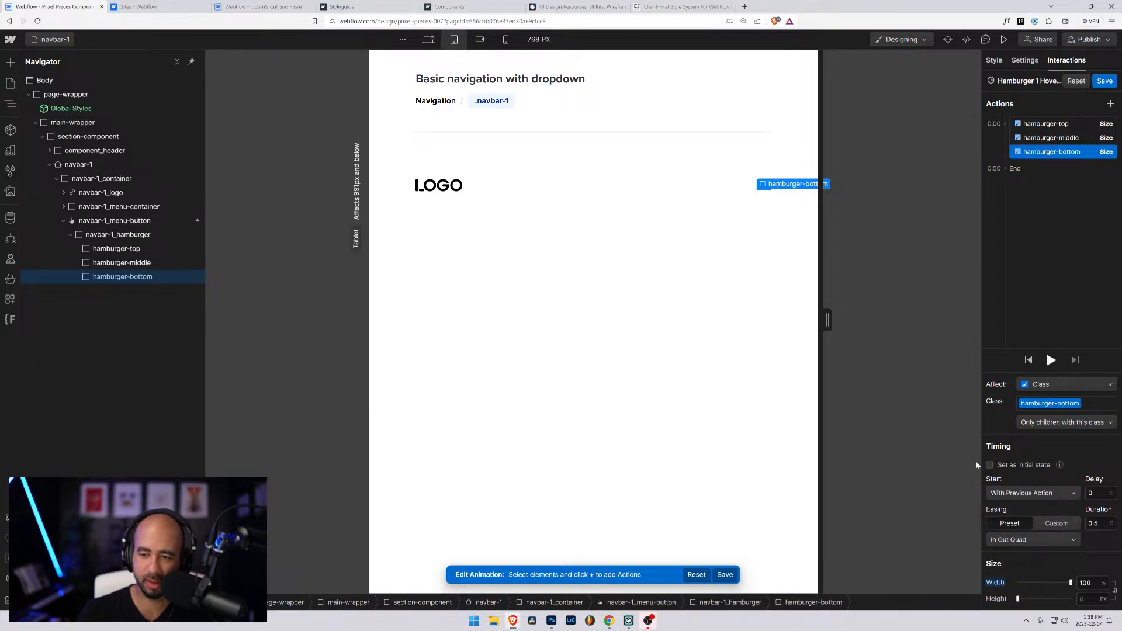
# Save the Hamburger 1 Hover OUT animation and preview the hamburger's hover effect at the tablet breakpoint
pyautogui.click(1105, 80)
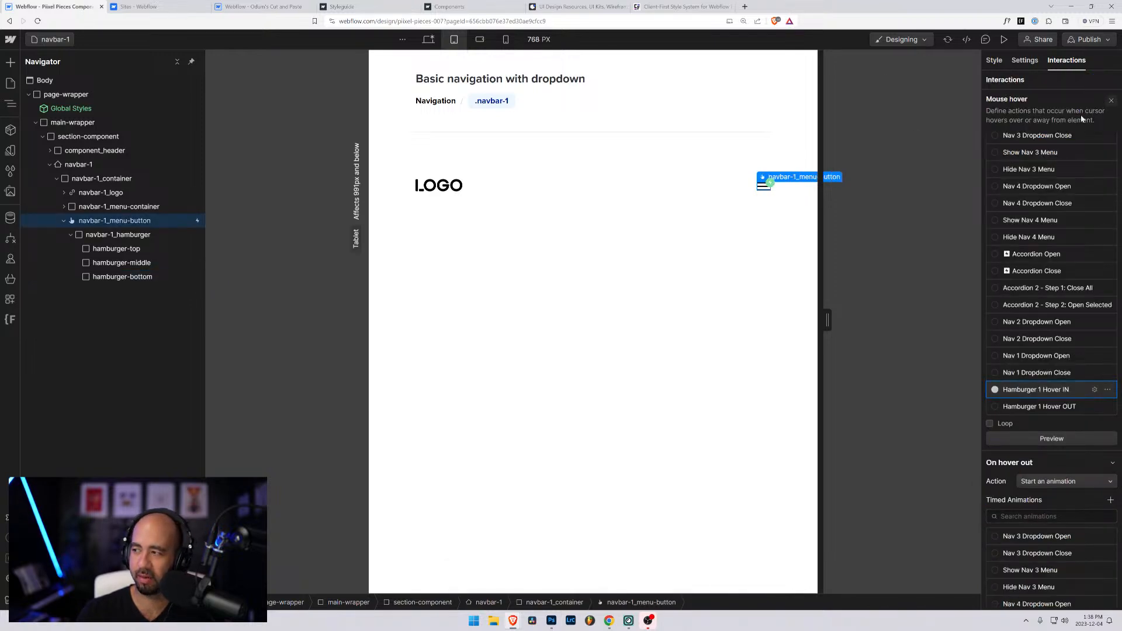
pyautogui.click(1004, 39)
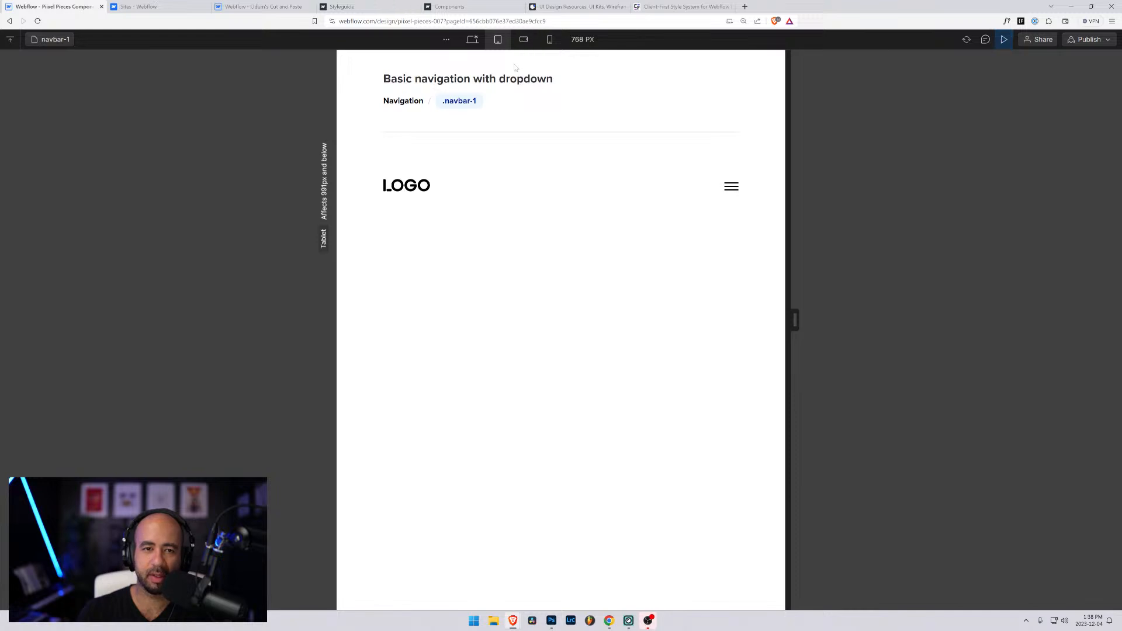
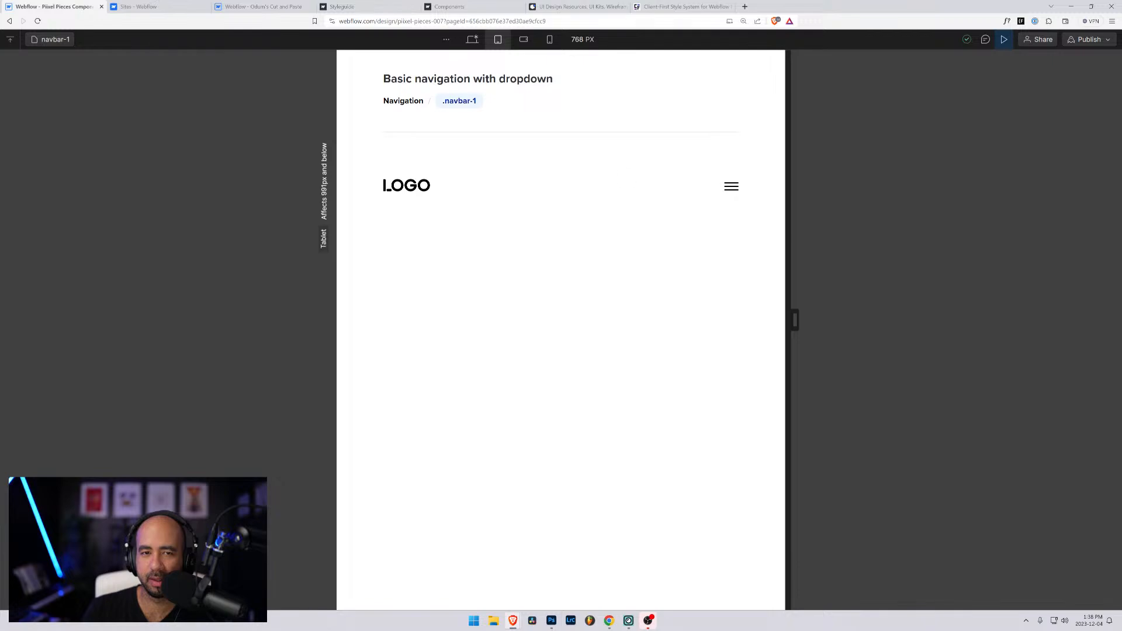
pyautogui.click(1003, 41)
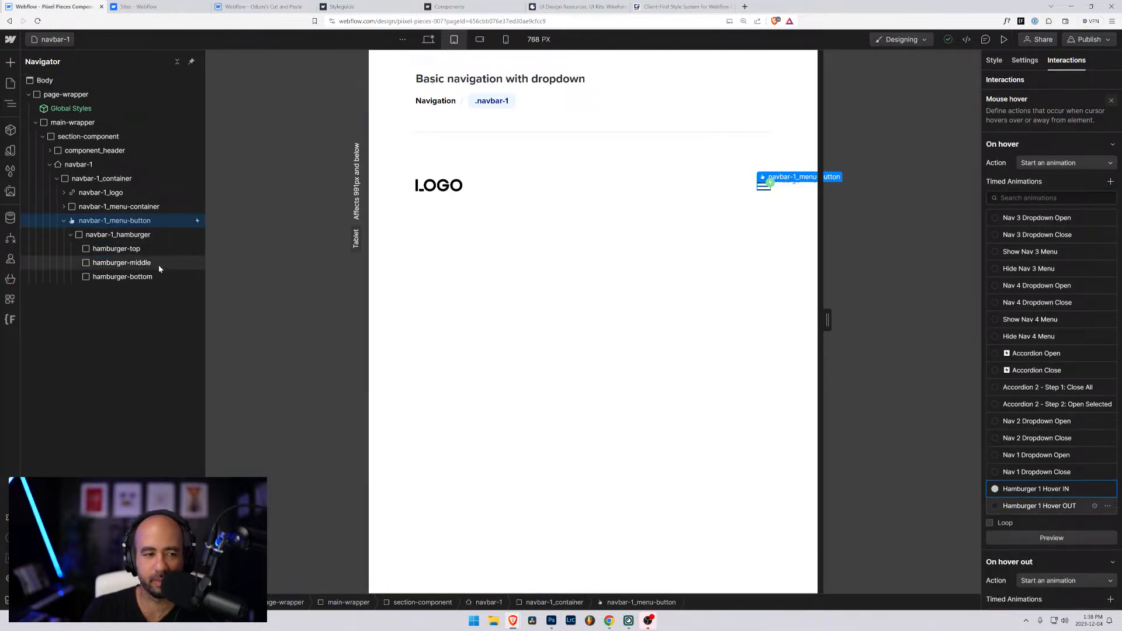
# Set the duration of the hamburger-bottom size action in Hamburger 1 Hover OUT to 0.2 s
pyautogui.scroll(-8, 1056, 487)
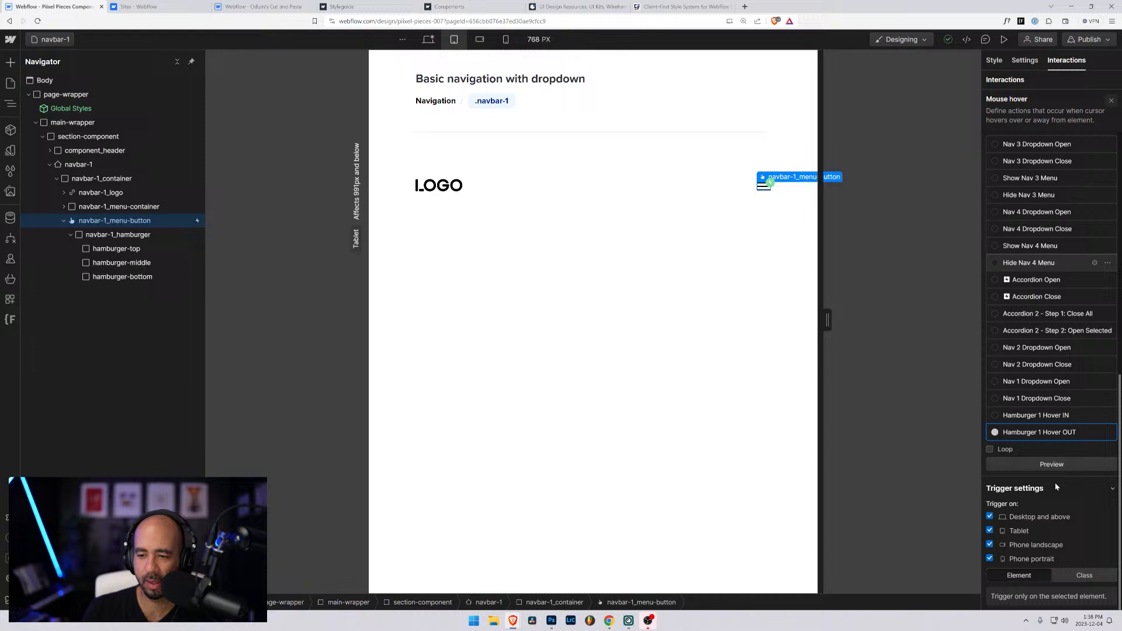
pyautogui.click(1095, 433)
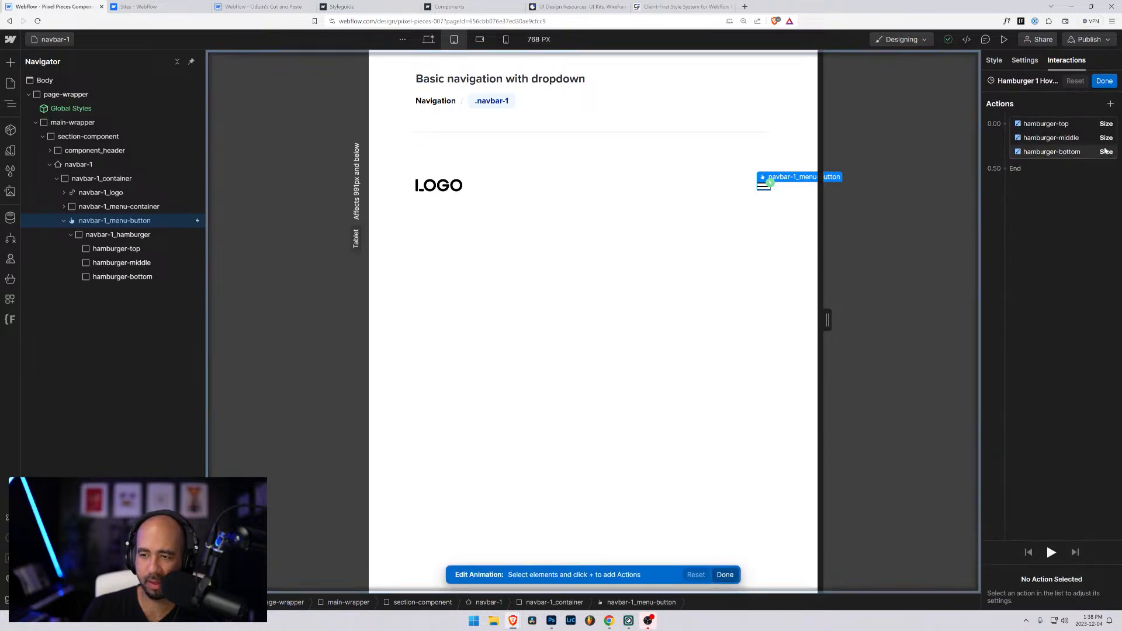
pyautogui.click(1073, 154)
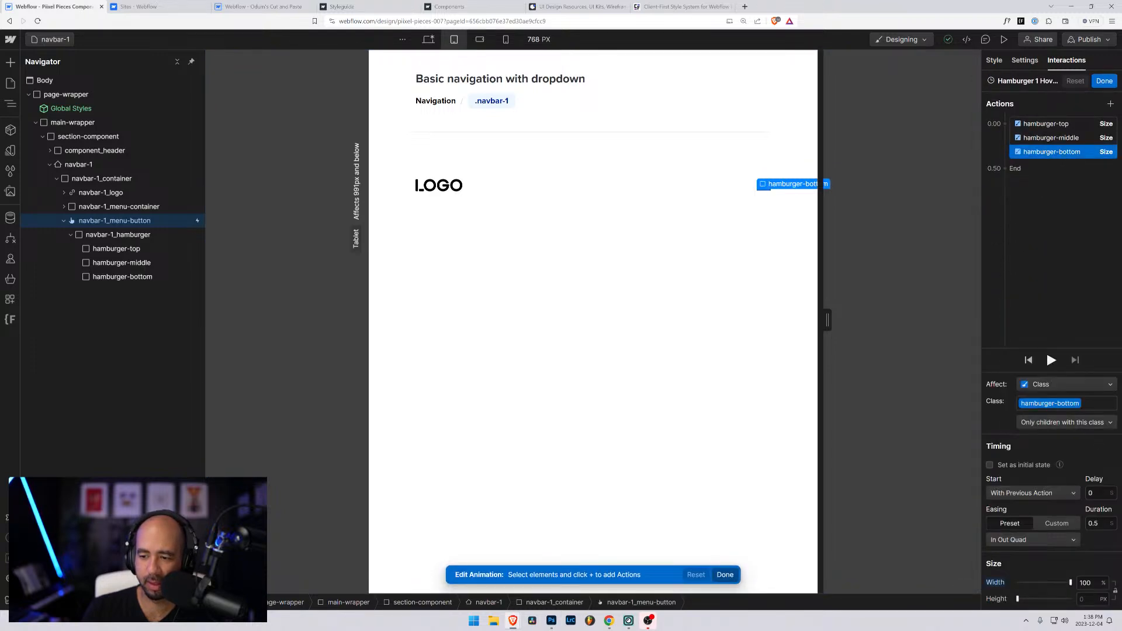
pyautogui.click(1097, 523)
pyautogui.press('BackSpace')
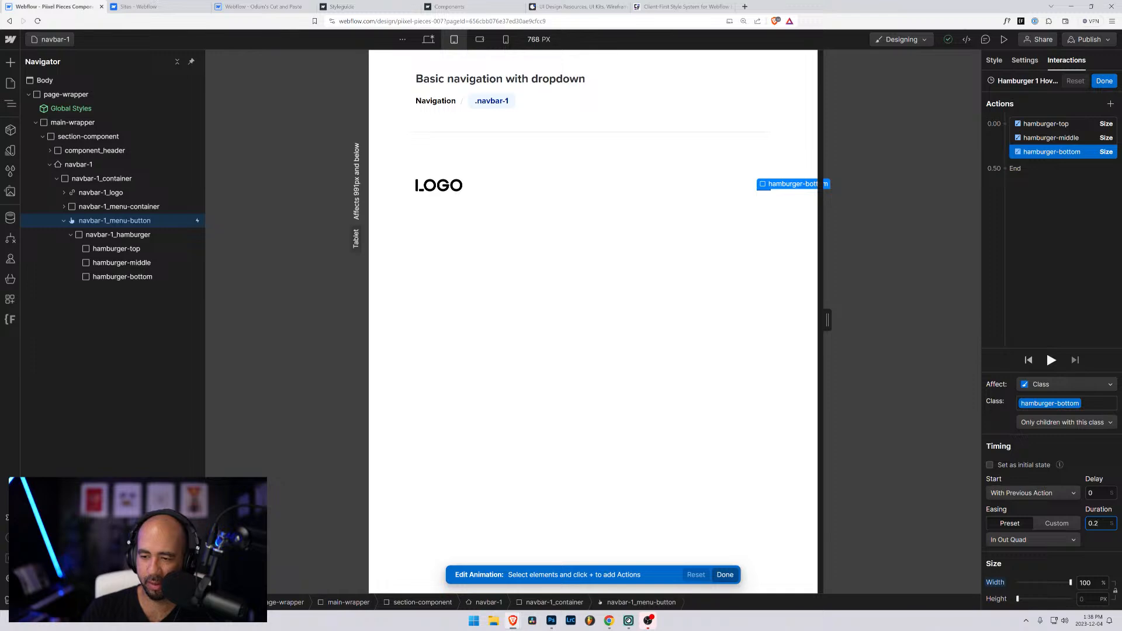
pyautogui.write('2')
pyautogui.press('Return')
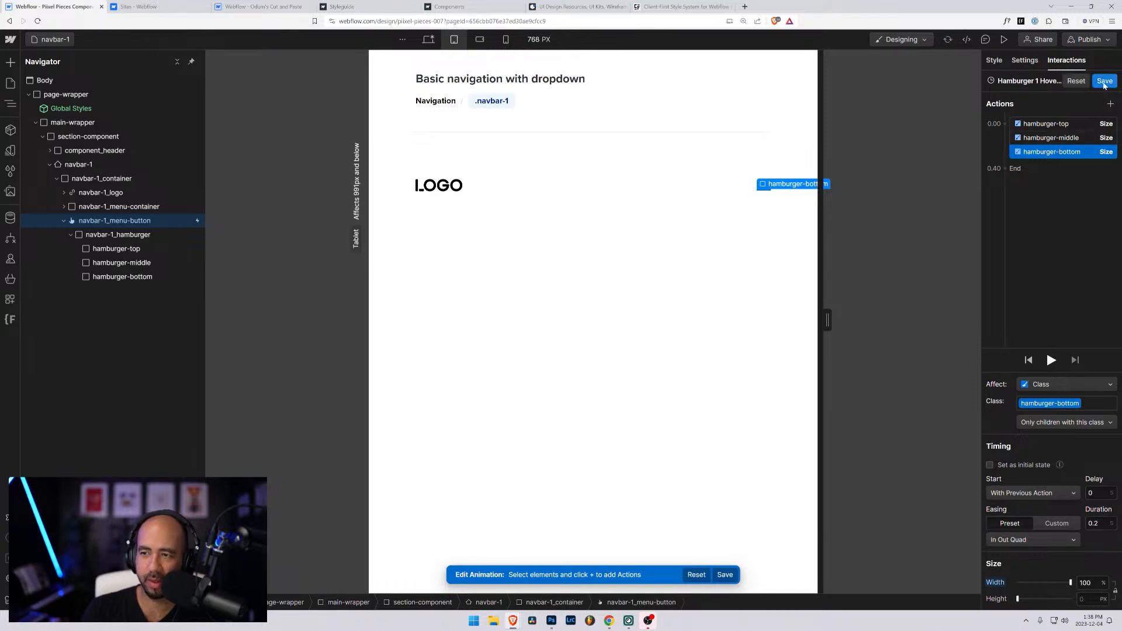
# Save the Hamburger 1 Hover OUT animation and set the hamburger-top size action's width in Hamburger 1 Hover IN to 70%
pyautogui.click(1105, 80)
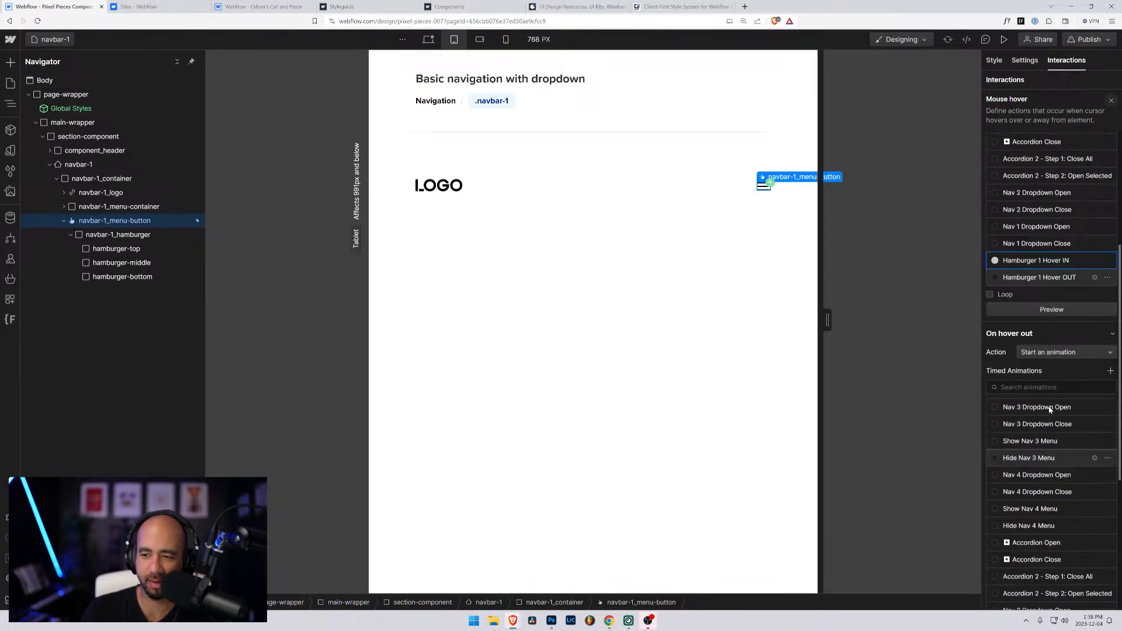
pyautogui.click(1097, 437)
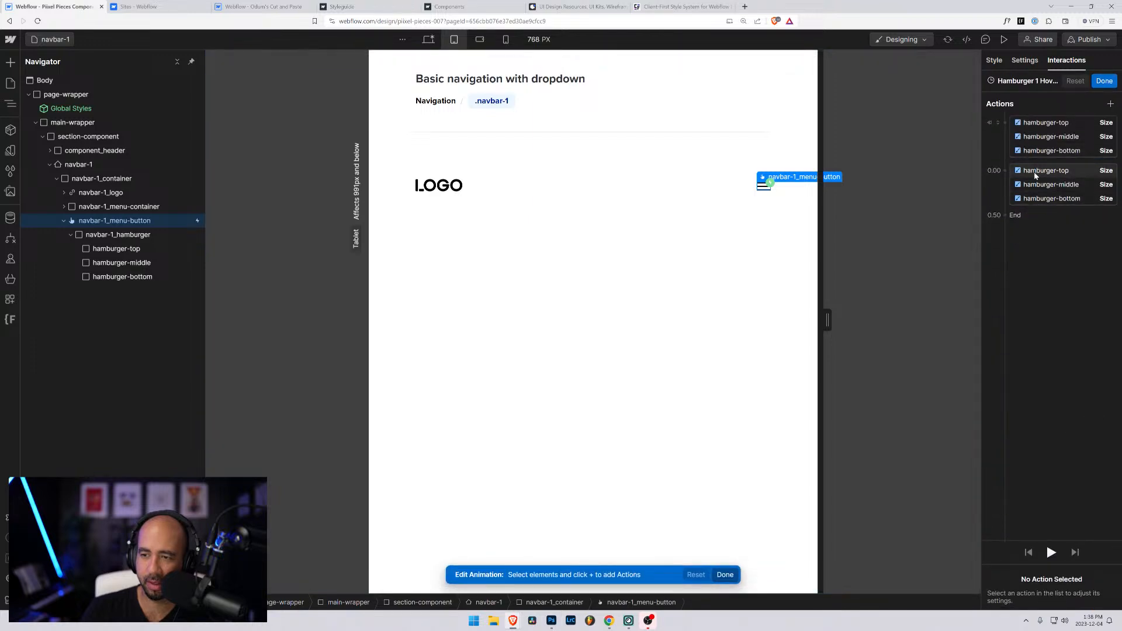
pyautogui.click(1046, 171)
pyautogui.click(1087, 583)
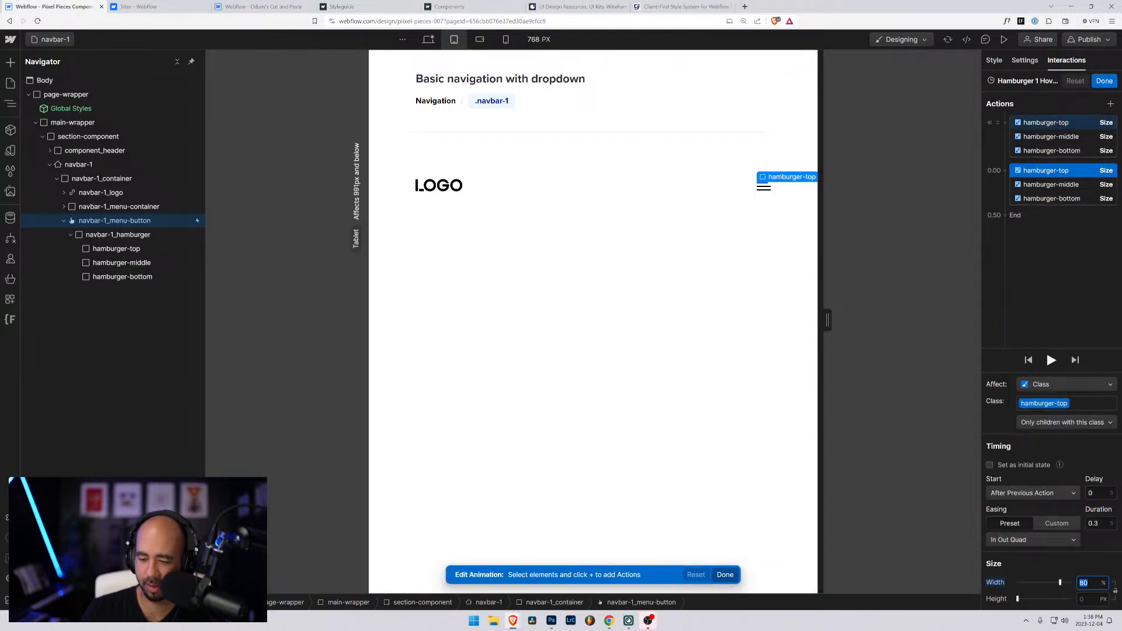
pyautogui.write('70')
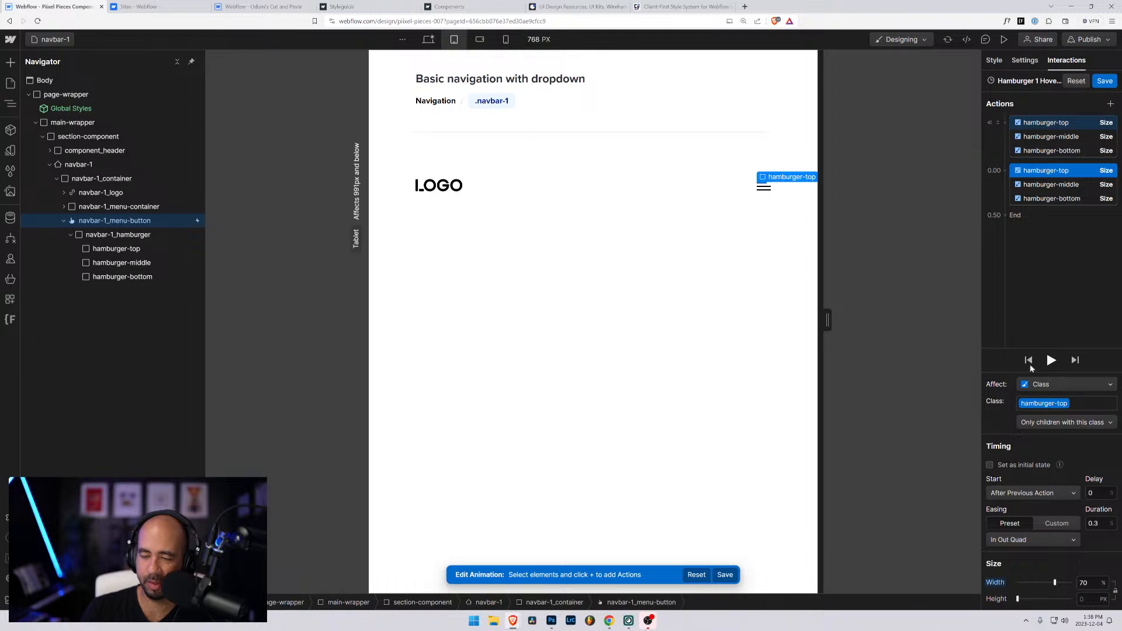
# Save the Hamburger 1 Hover IN animation and preview the hamburger's hover effect at the tablet breakpoint
pyautogui.click(1105, 81)
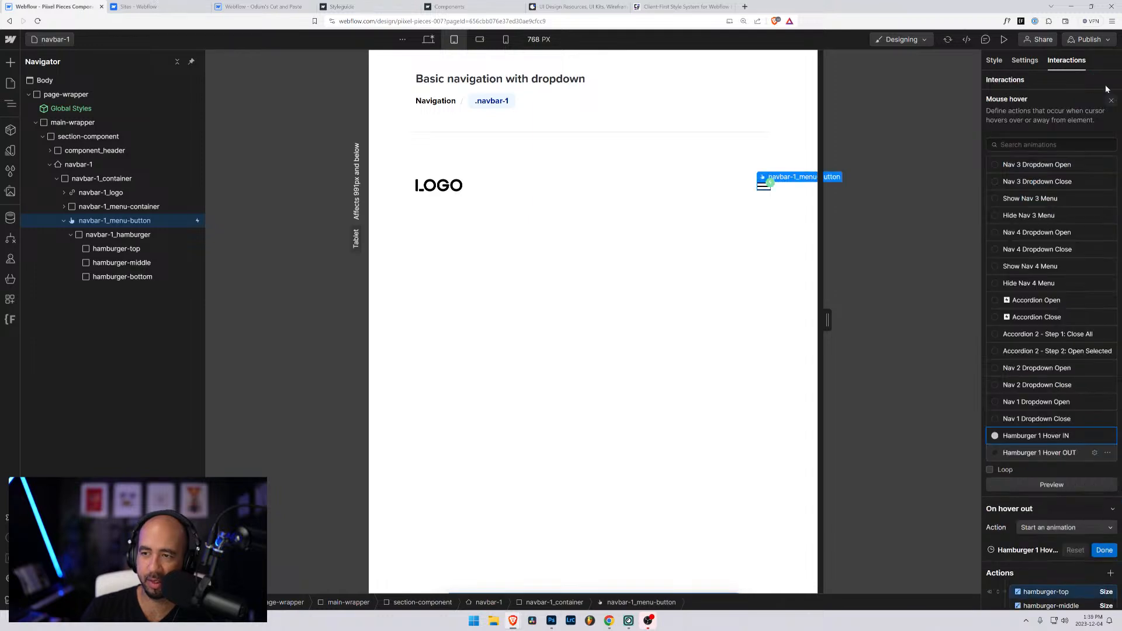
pyautogui.click(1004, 39)
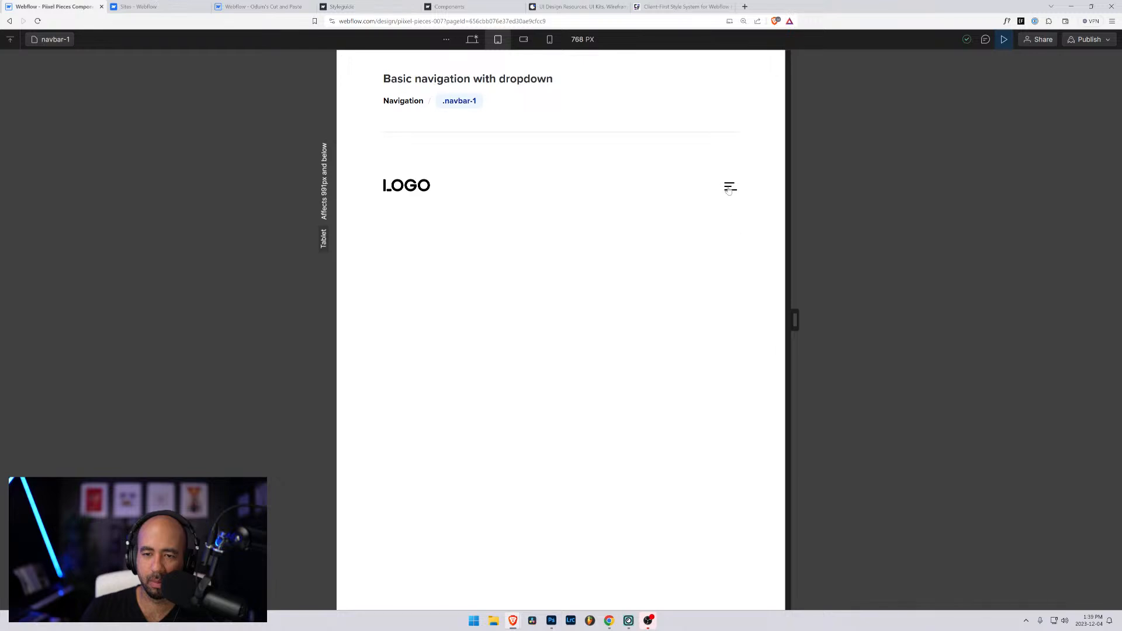
pyautogui.click(1005, 39)
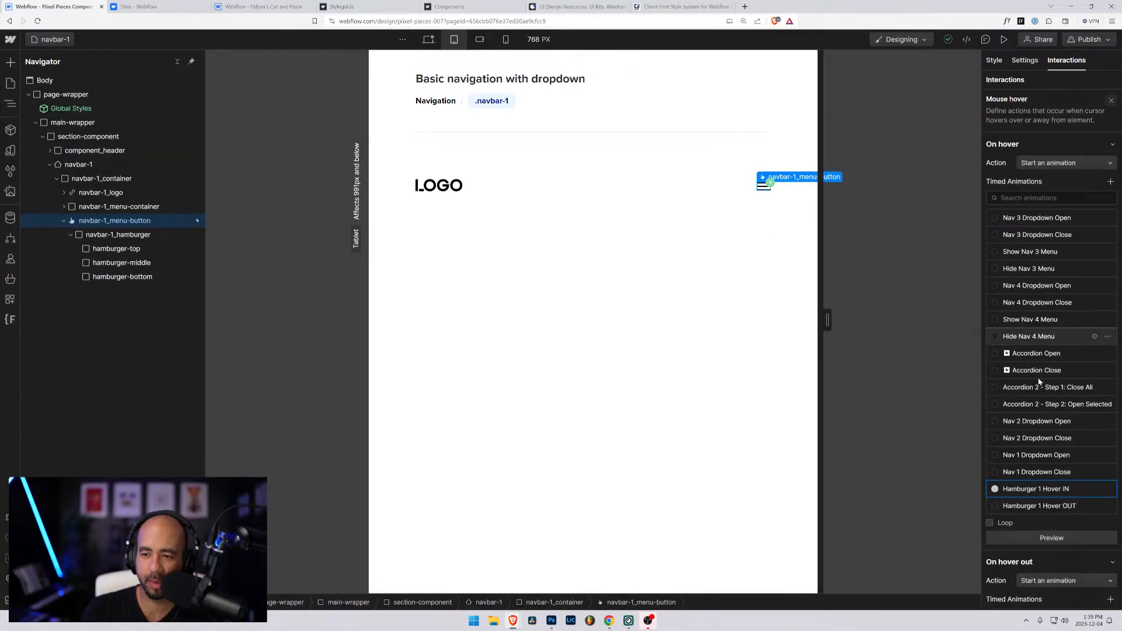
# Set the duration of the second hamburger-middle size action in Hamburger 1 Hover IN to 0.3 s
pyautogui.click(1095, 489)
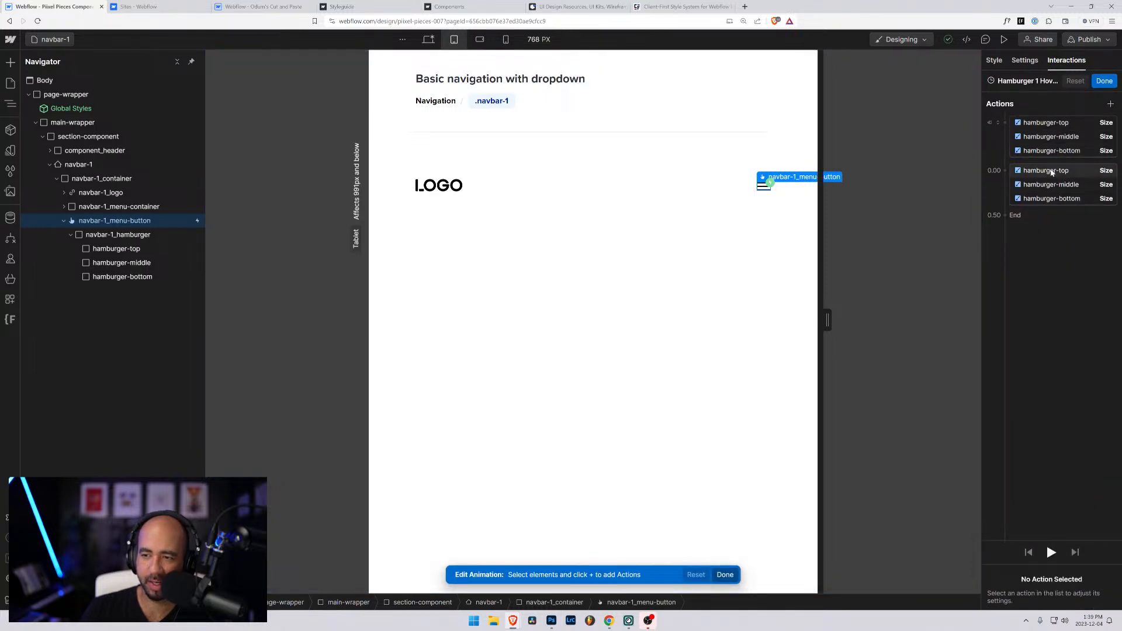
pyautogui.click(1051, 172)
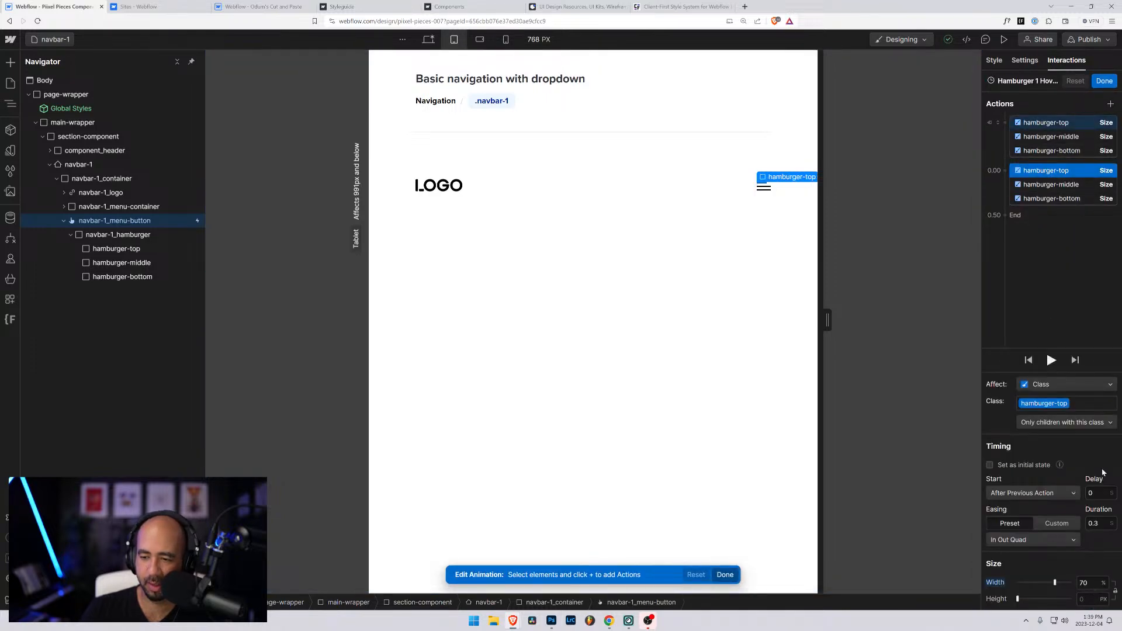
pyautogui.click(1051, 184)
pyautogui.click(1095, 523)
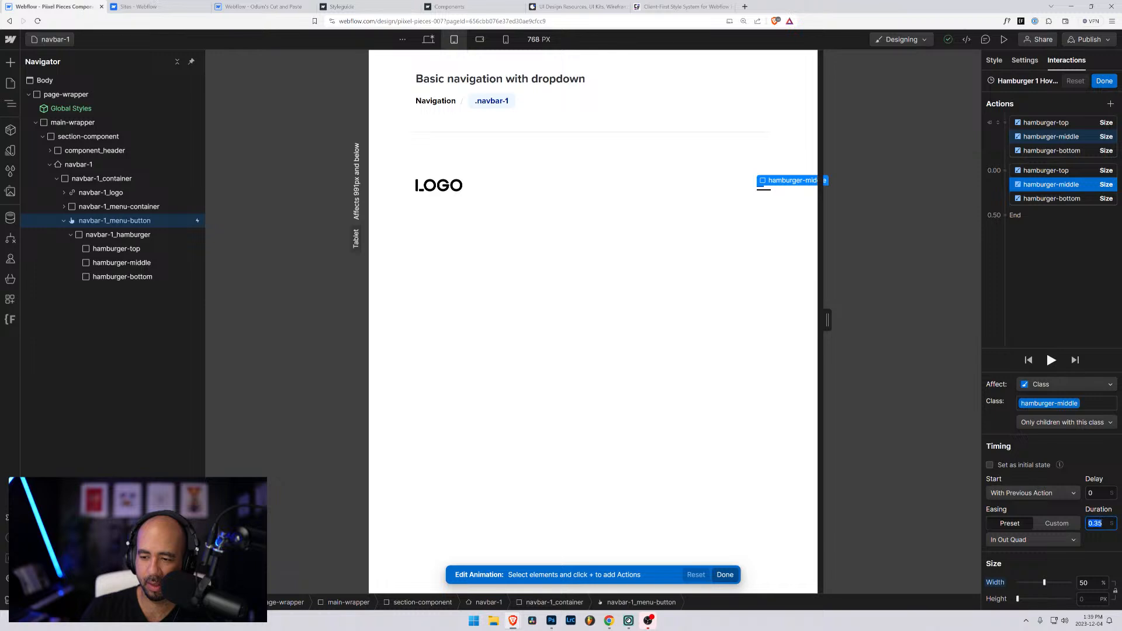
pyautogui.write('0.3')
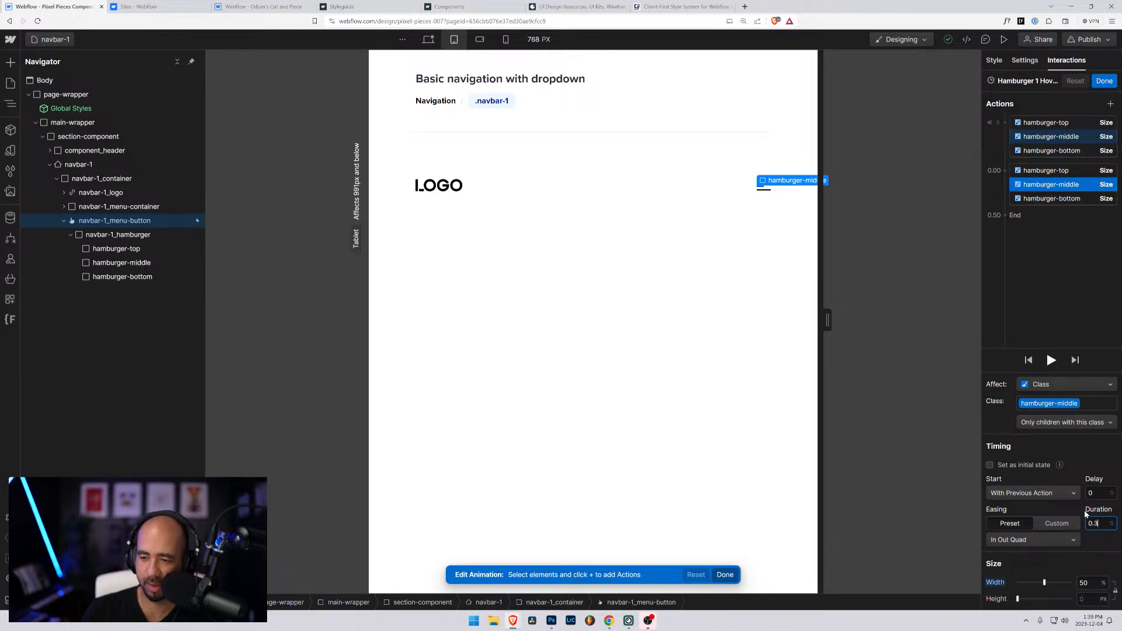
# Set the width of the second hamburger-bottom size action in Hamburger 1 Hover IN to 85%
pyautogui.click(1052, 199)
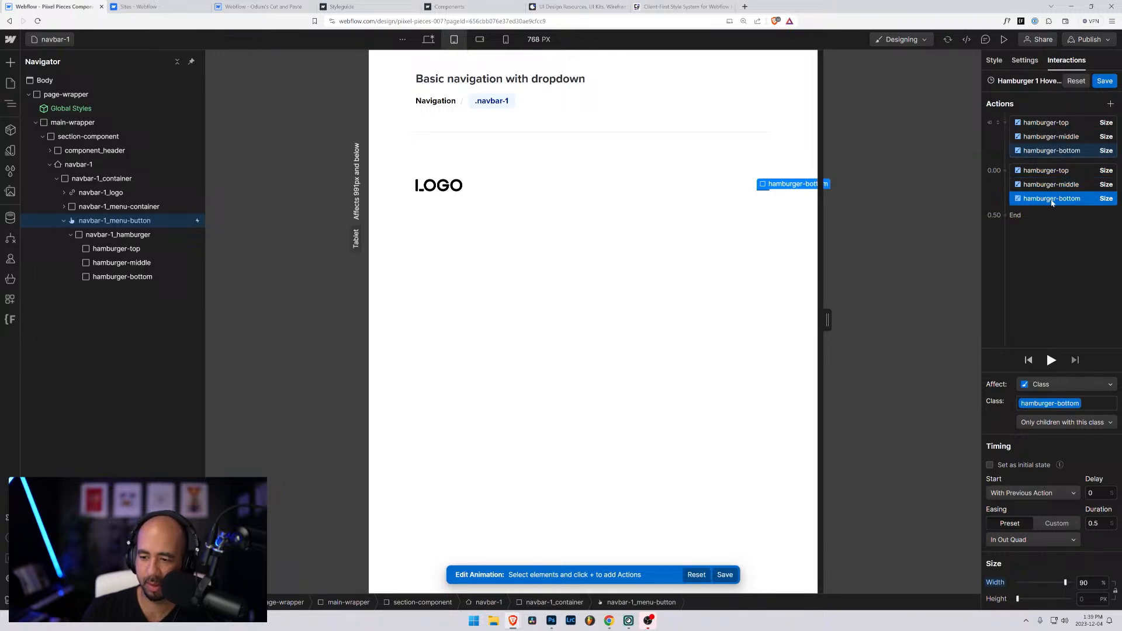
pyautogui.click(1095, 524)
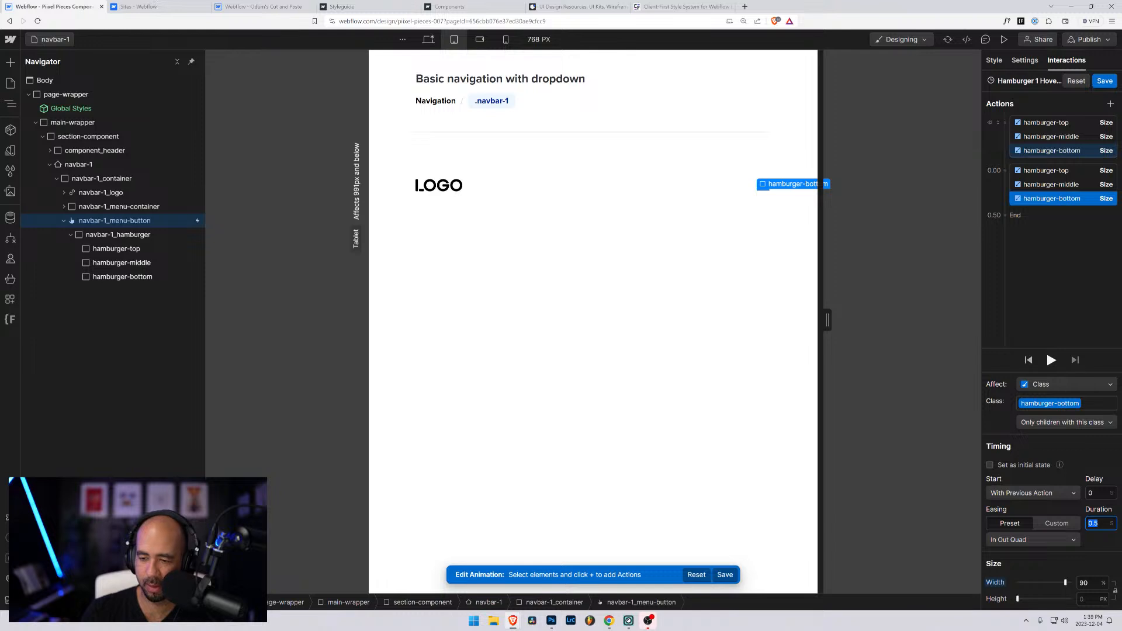
pyautogui.click(1086, 583)
pyautogui.write('85')
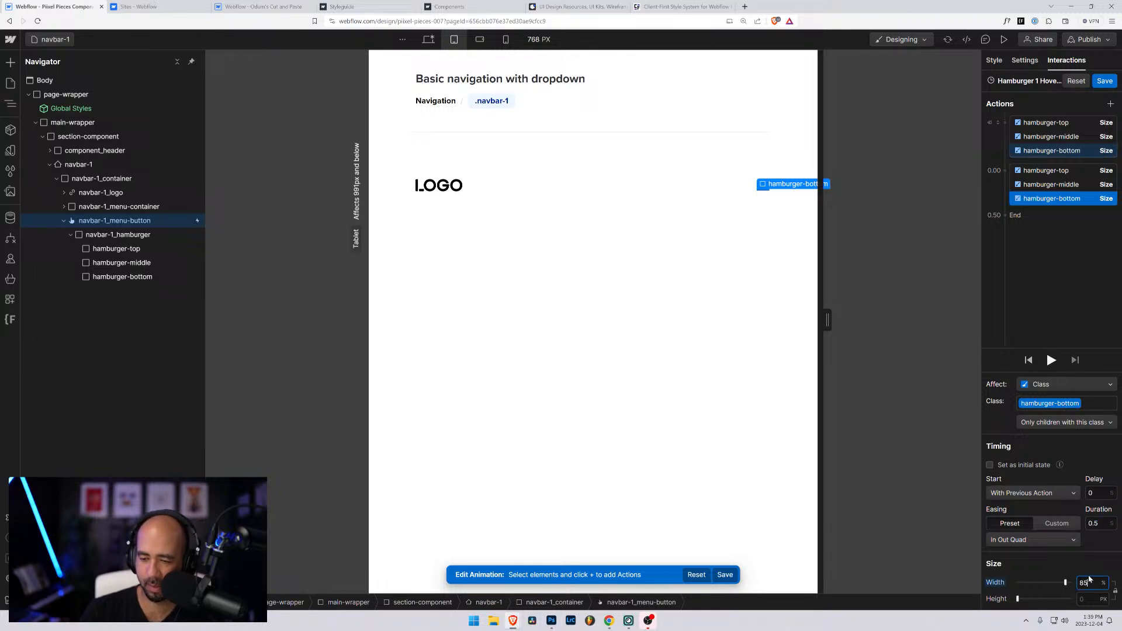
pyautogui.click(1099, 522)
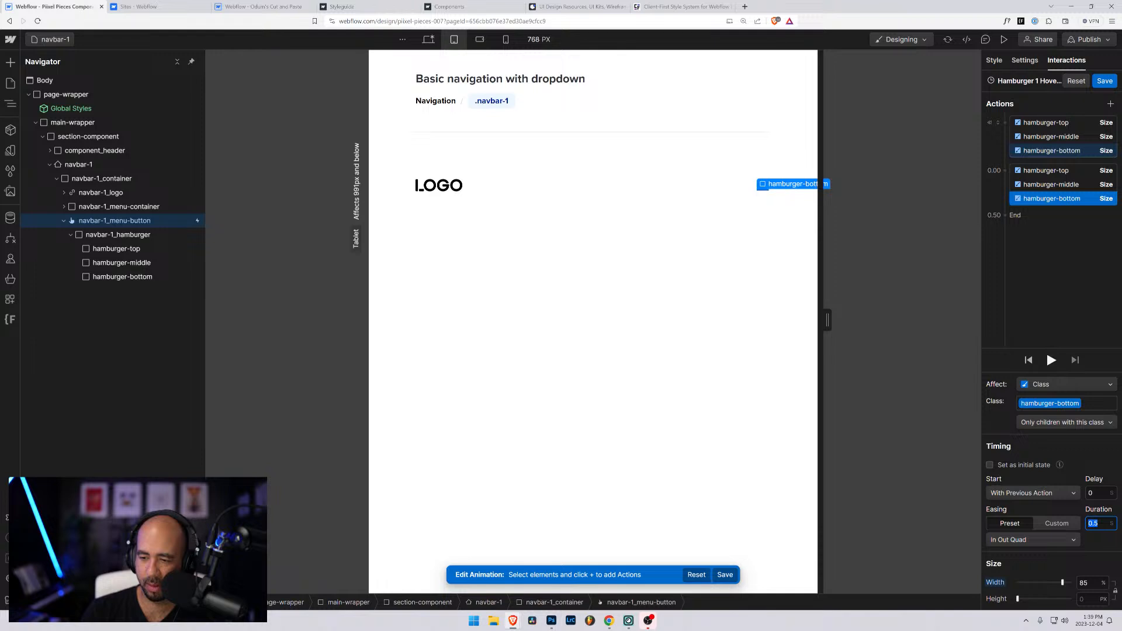
# Save the Hamburger 1 Hover IN changes and preview how the hamburger lines shrink on hover
pyautogui.click(1105, 81)
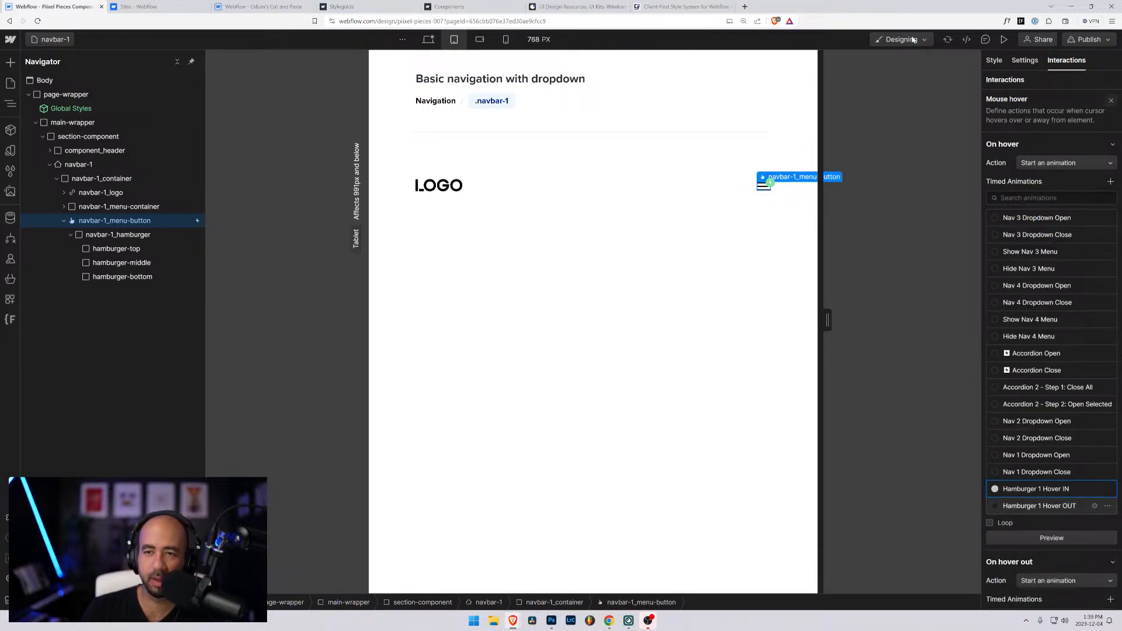
pyautogui.click(1005, 39)
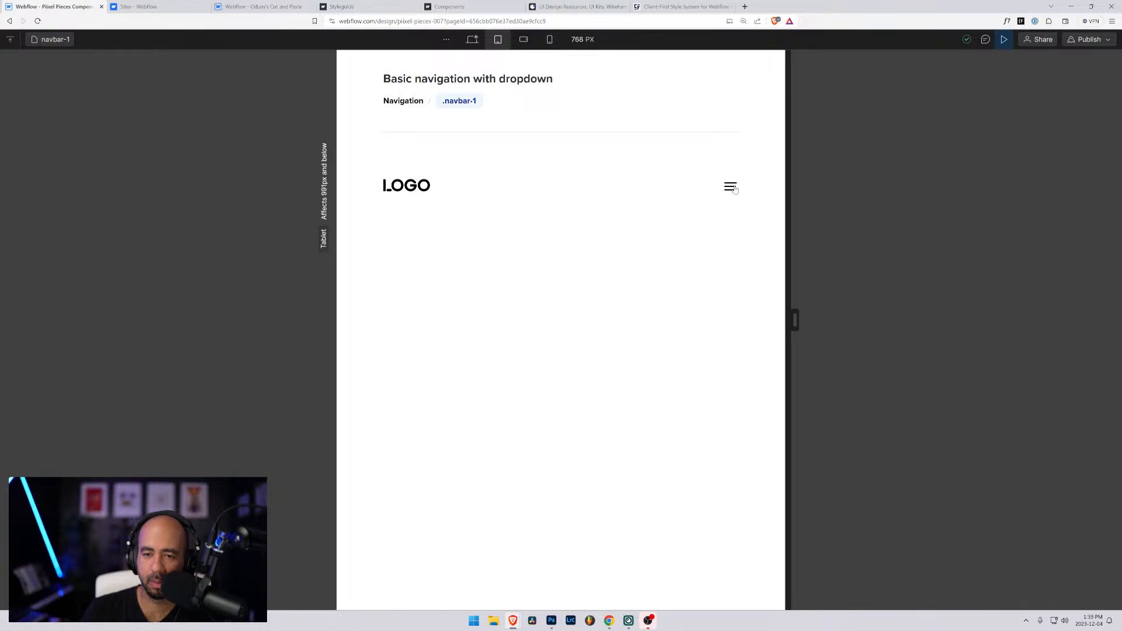
pyautogui.click(1004, 39)
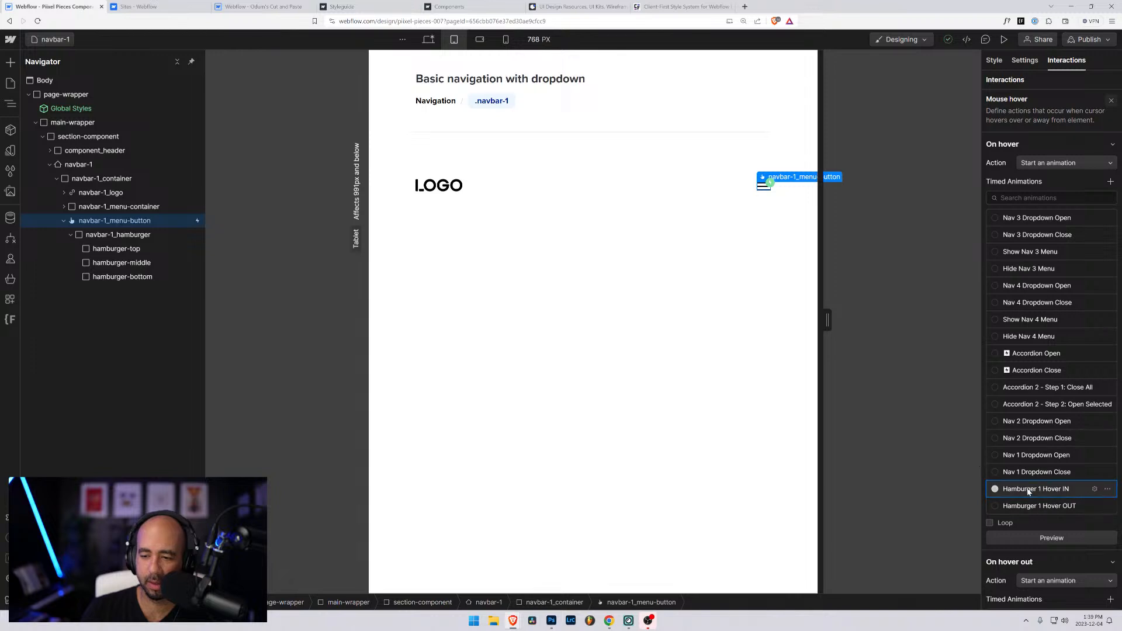
# Set the duration of the second hamburger-top size action in Hamburger 1 Hover IN to 0.4 s
pyautogui.scroll(-2, 1057, 435)
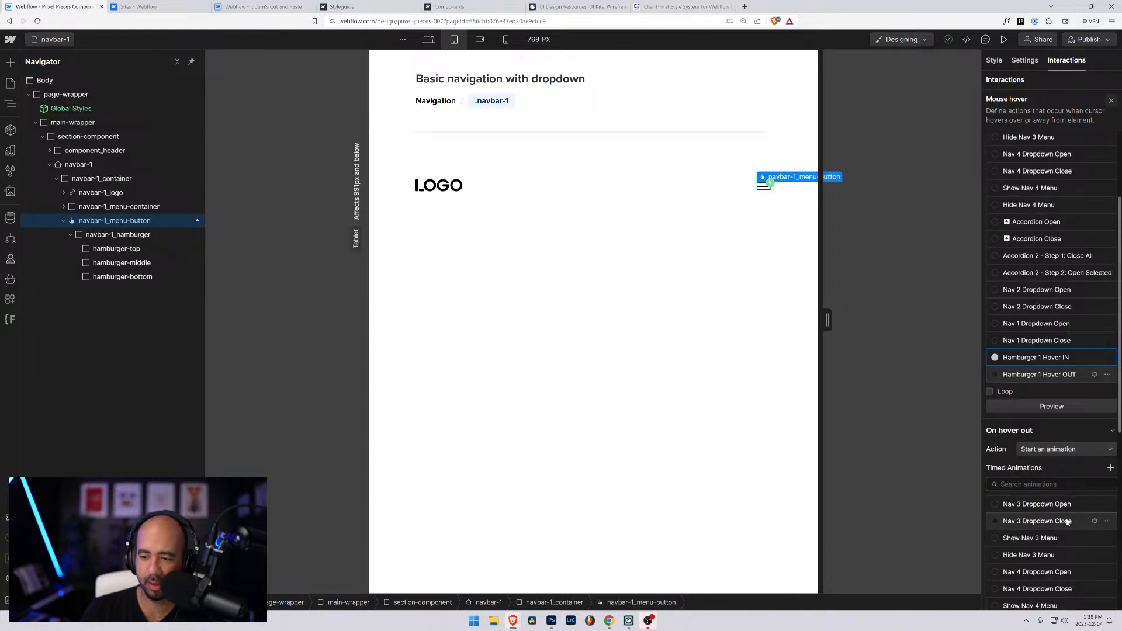
pyautogui.click(1096, 359)
pyautogui.click(1046, 170)
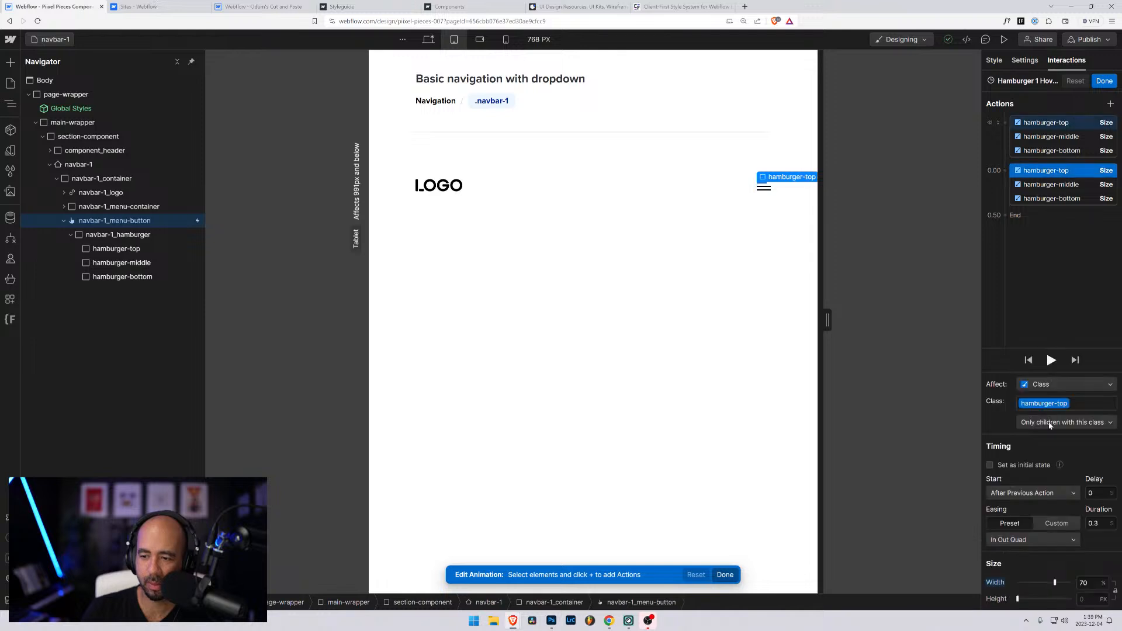
pyautogui.click(1095, 523)
pyautogui.write('0.4')
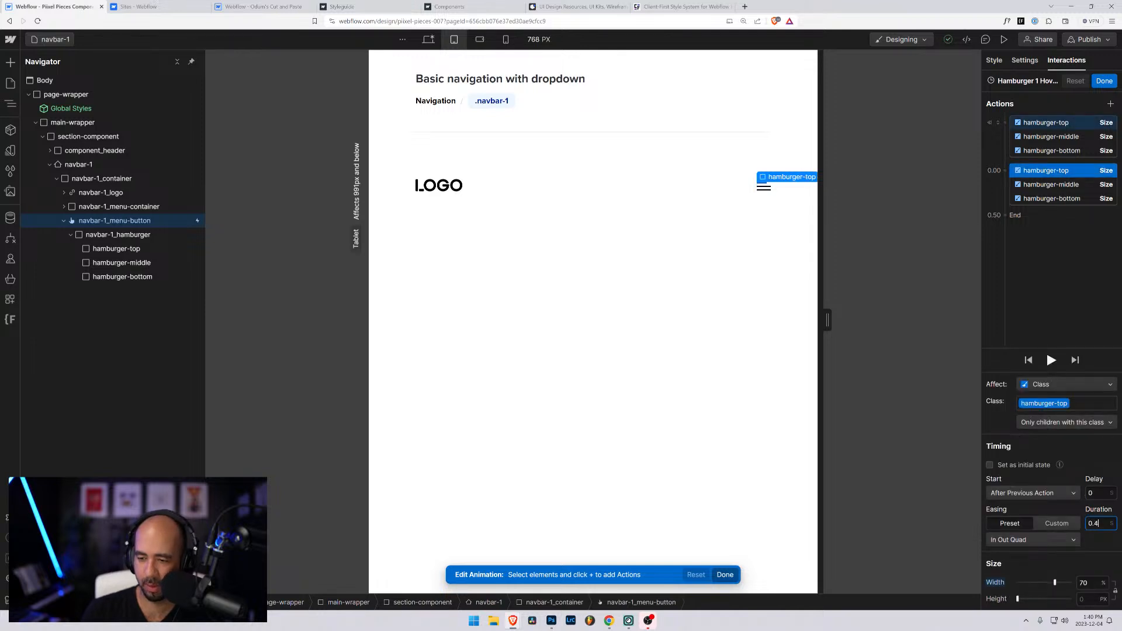
# Save the Hamburger 1 Hover IN animation and preview the adjusted hover timing on the hamburger
pyautogui.click(1104, 81)
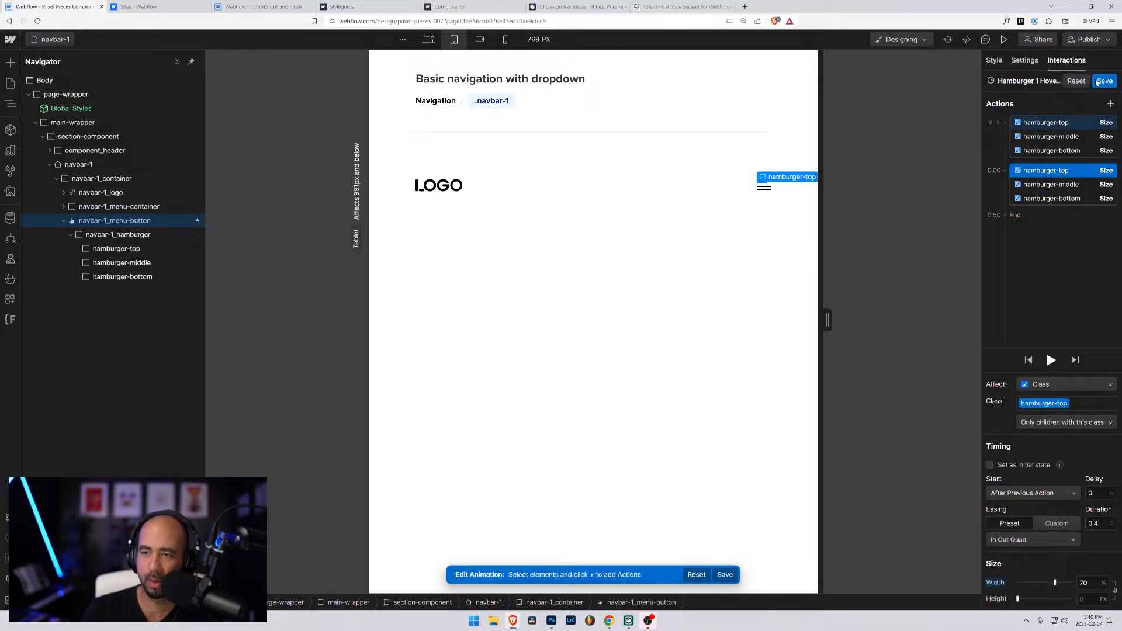
pyautogui.click(1002, 39)
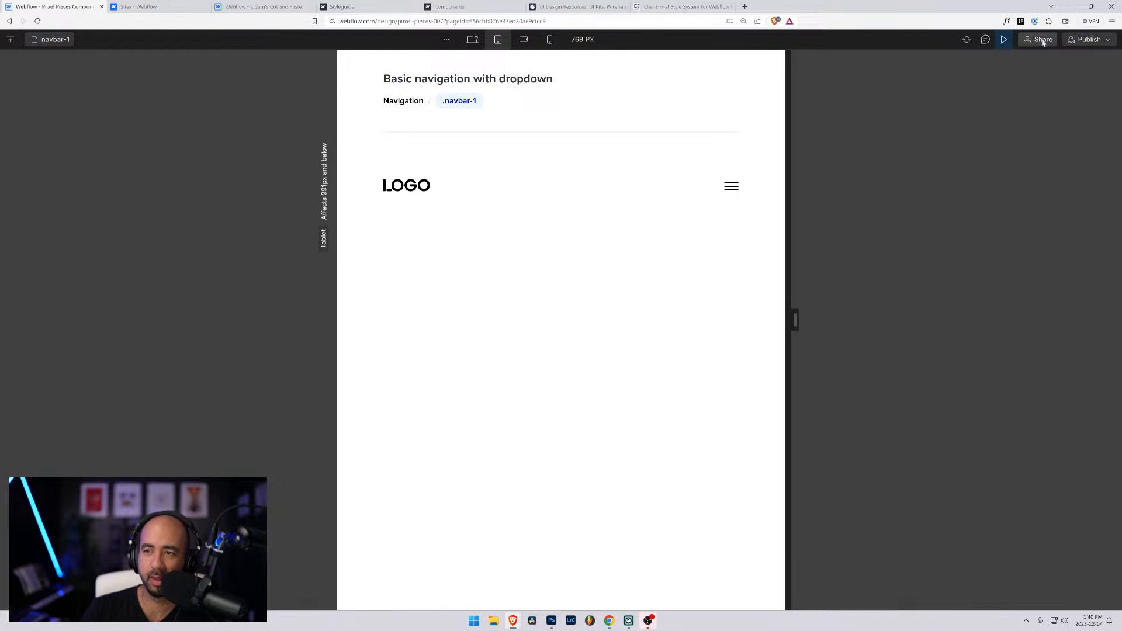
pyautogui.click(1005, 40)
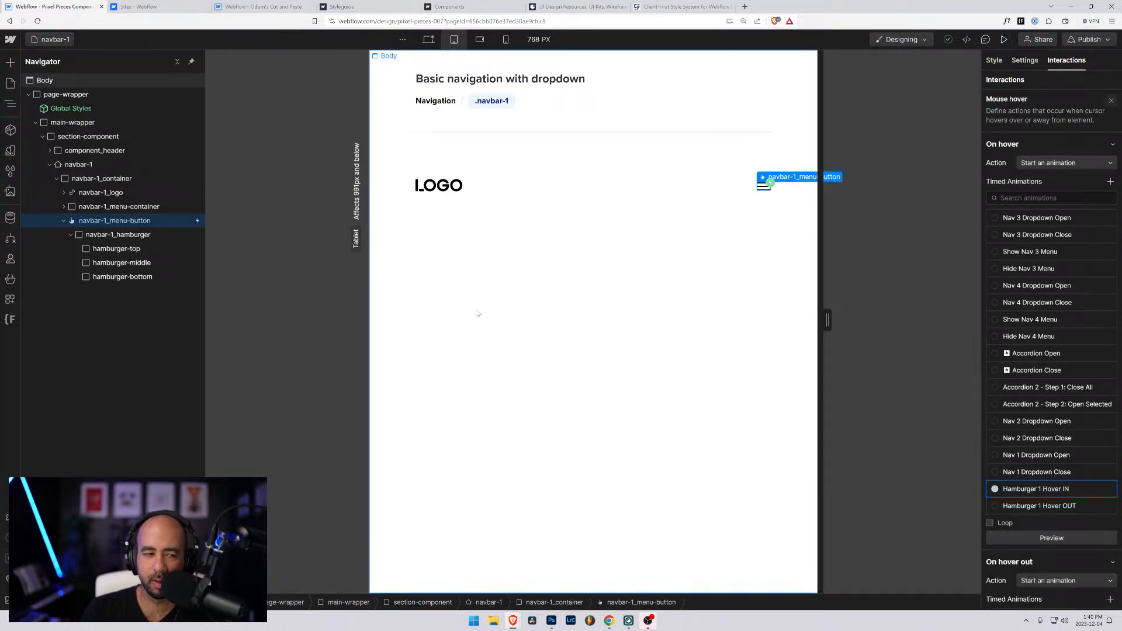
# Add a Mouse click (tap) trigger to navbar-1_menu-button and make its first click start an animation
pyautogui.click(146, 221)
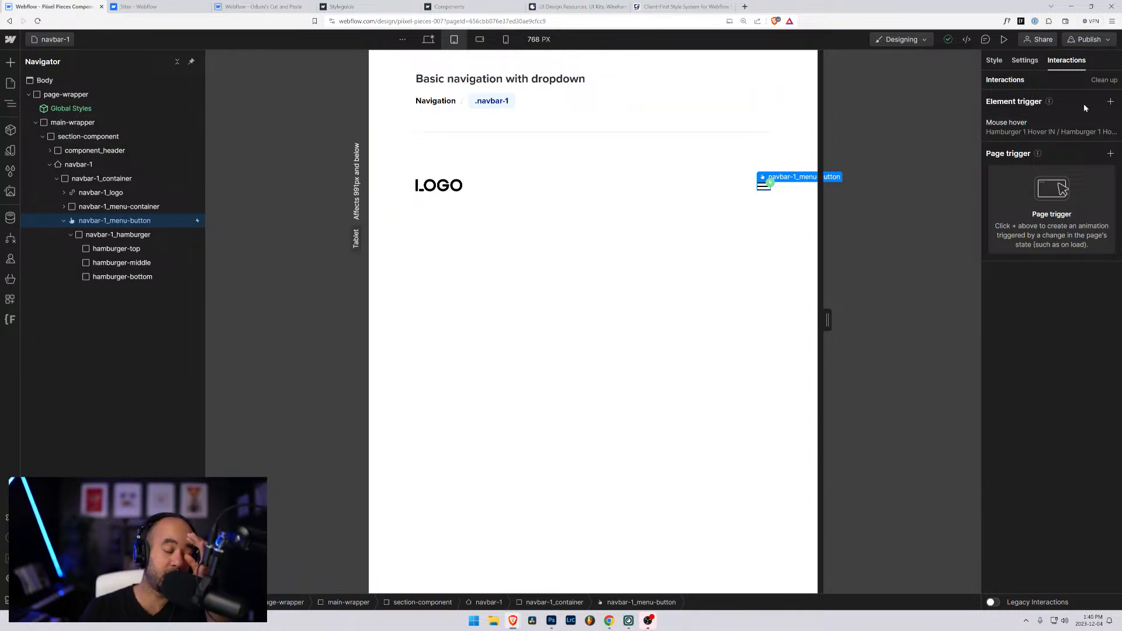
pyautogui.click(1110, 102)
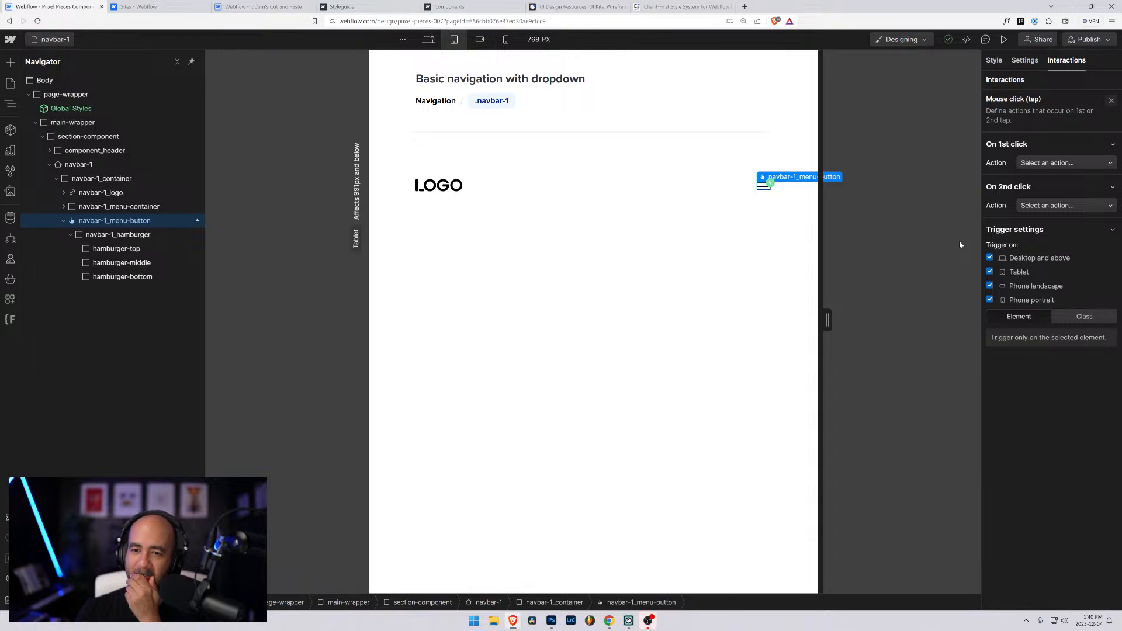
pyautogui.click(1064, 163)
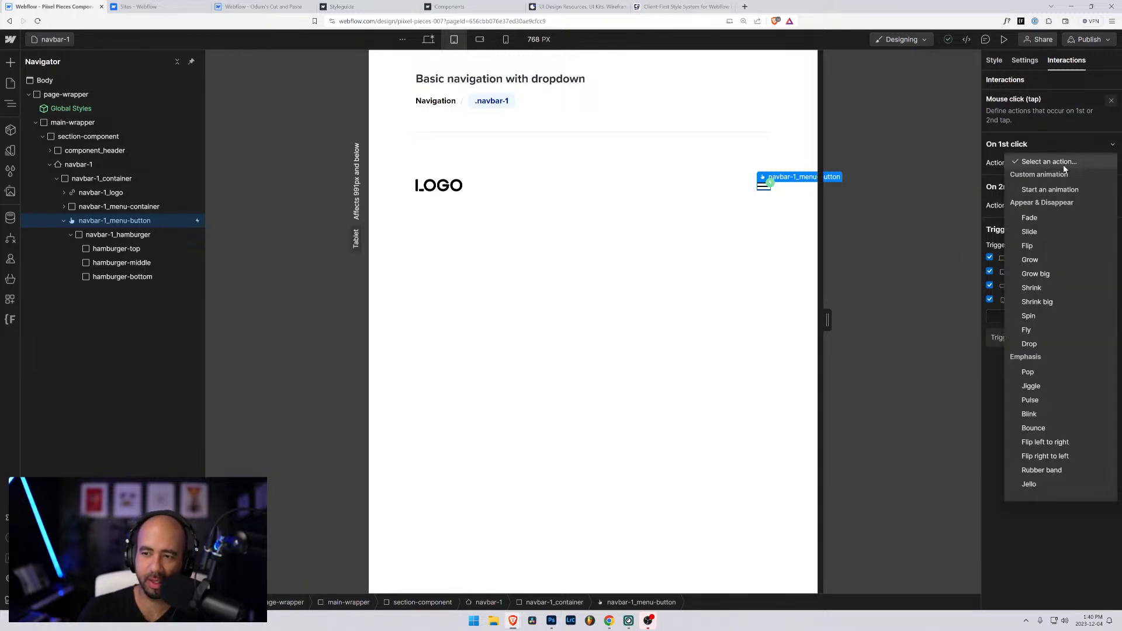
pyautogui.click(1053, 186)
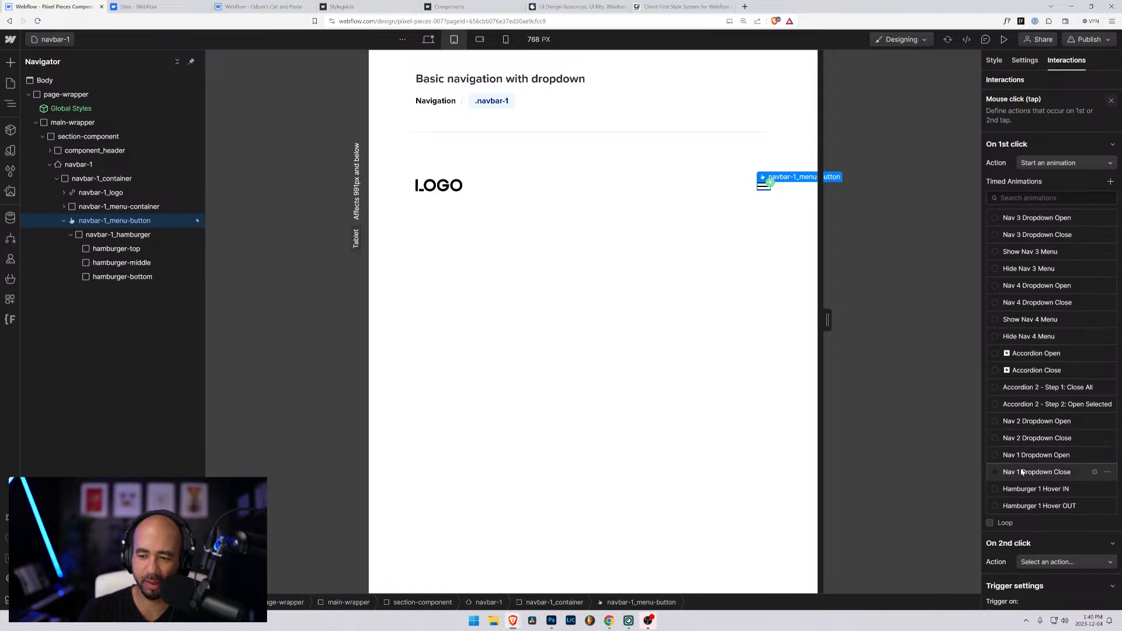
# Create a new timed animation for the first click and name it Hamburger 1 Open
pyautogui.click(1111, 182)
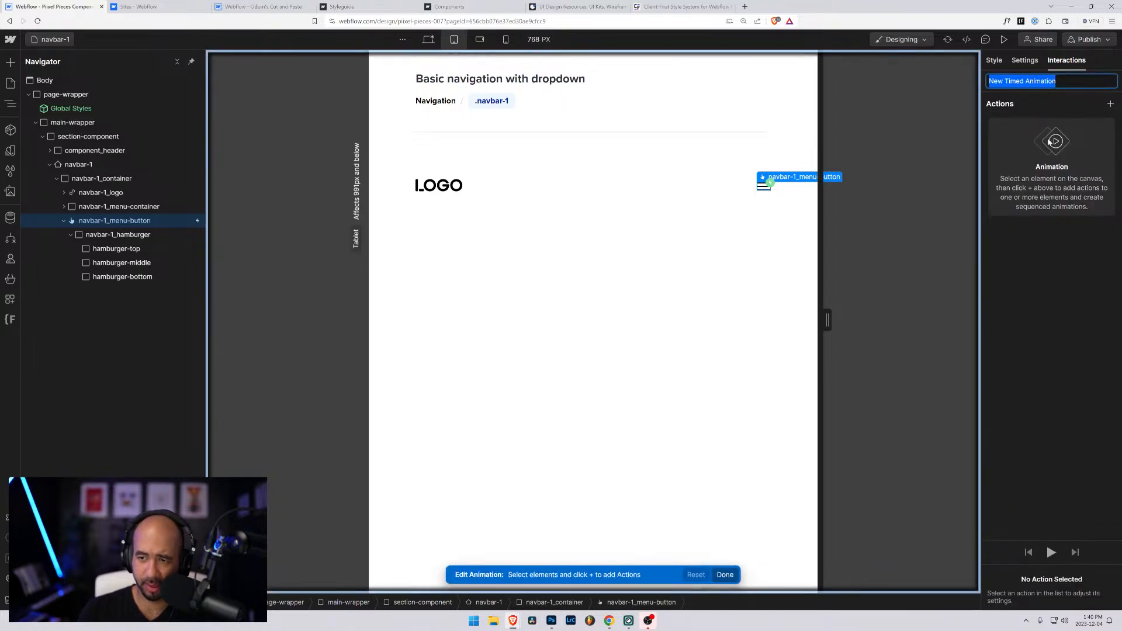
pyautogui.write('Hambur')
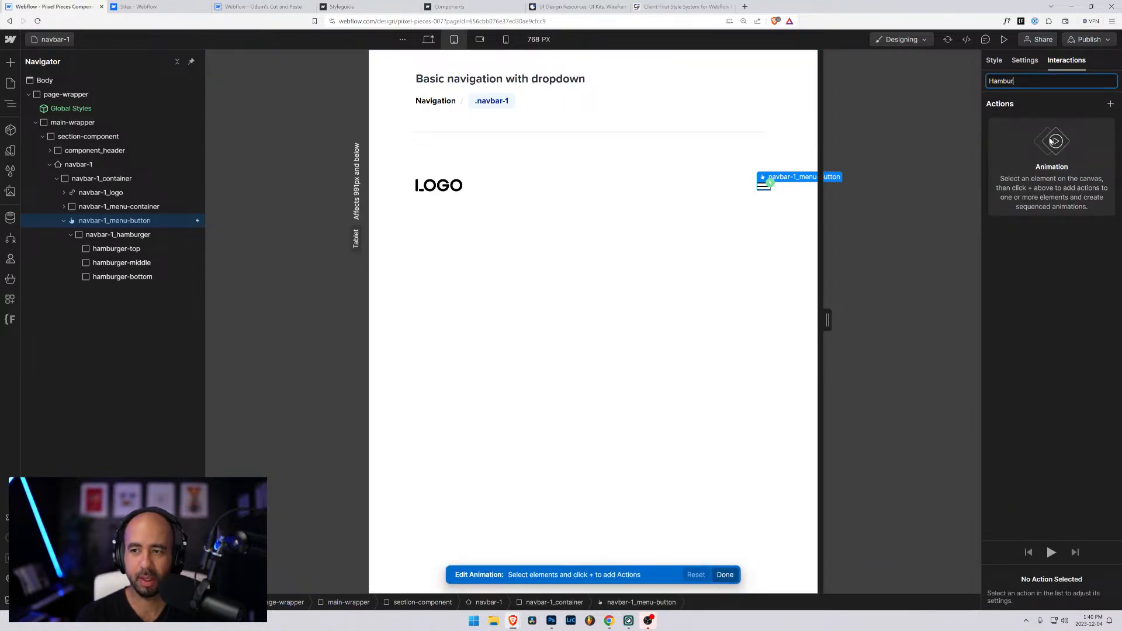
pyautogui.write('ger 1 Open')
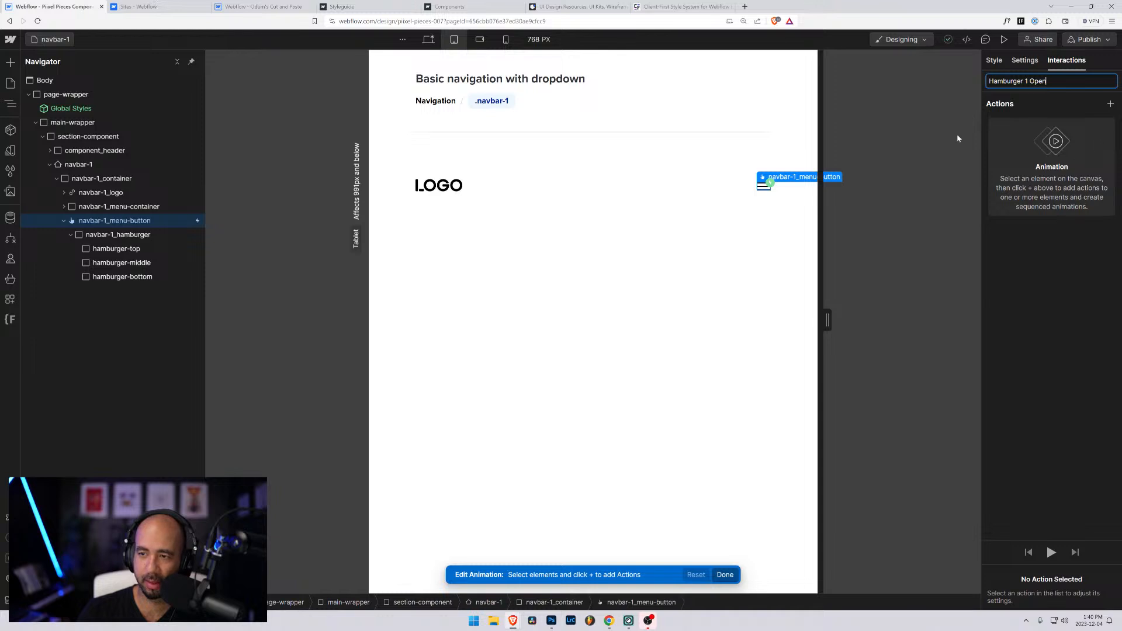
# Add a Rotate action for the hamburger-top line in Hamburger 1 Open with its Z rotation set to 0 degrees
pyautogui.click(126, 249)
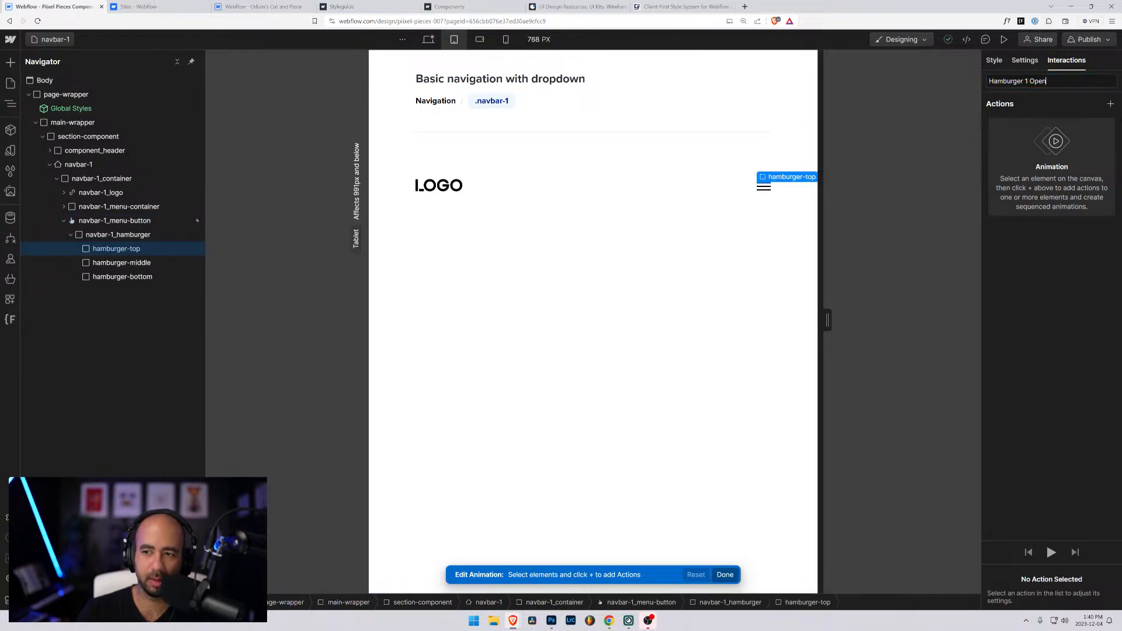
pyautogui.click(1110, 106)
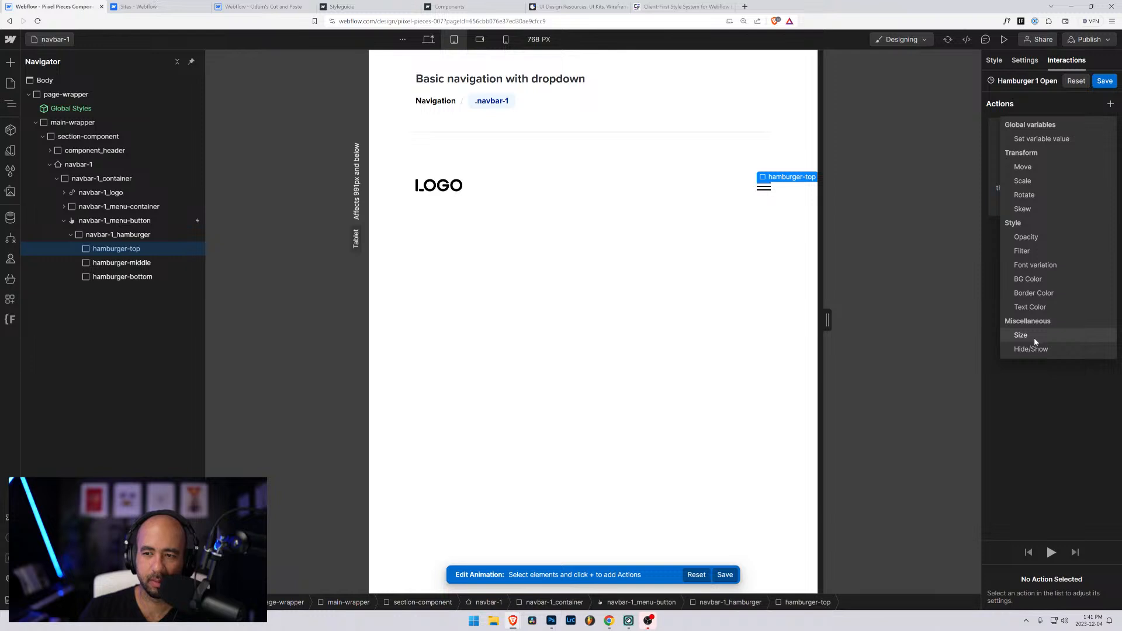
pyautogui.click(1025, 196)
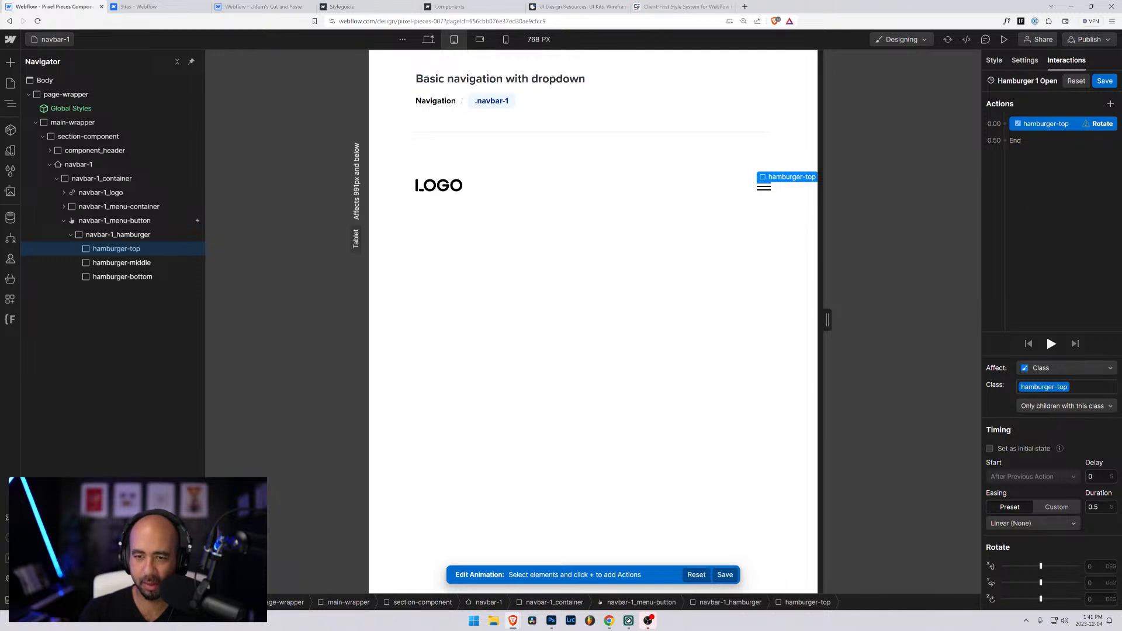
pyautogui.click(1094, 599)
pyautogui.write('0')
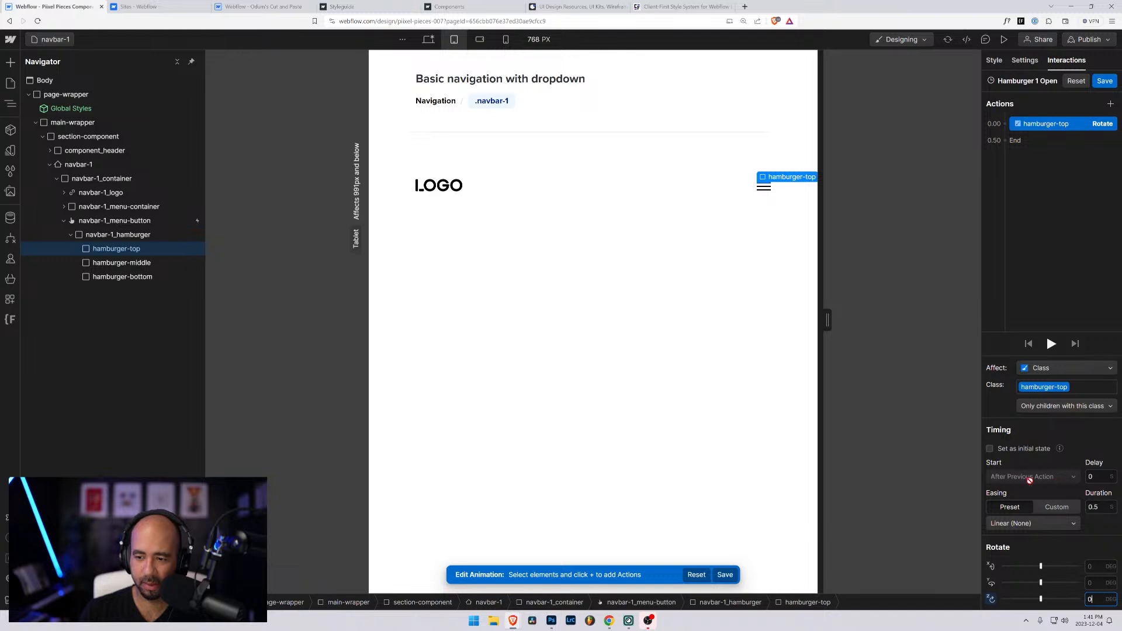
# Make the 0-degree hamburger-top rotation the initial state and add a second Rotate action for that line with Z rotation 45 degrees
pyautogui.click(990, 450)
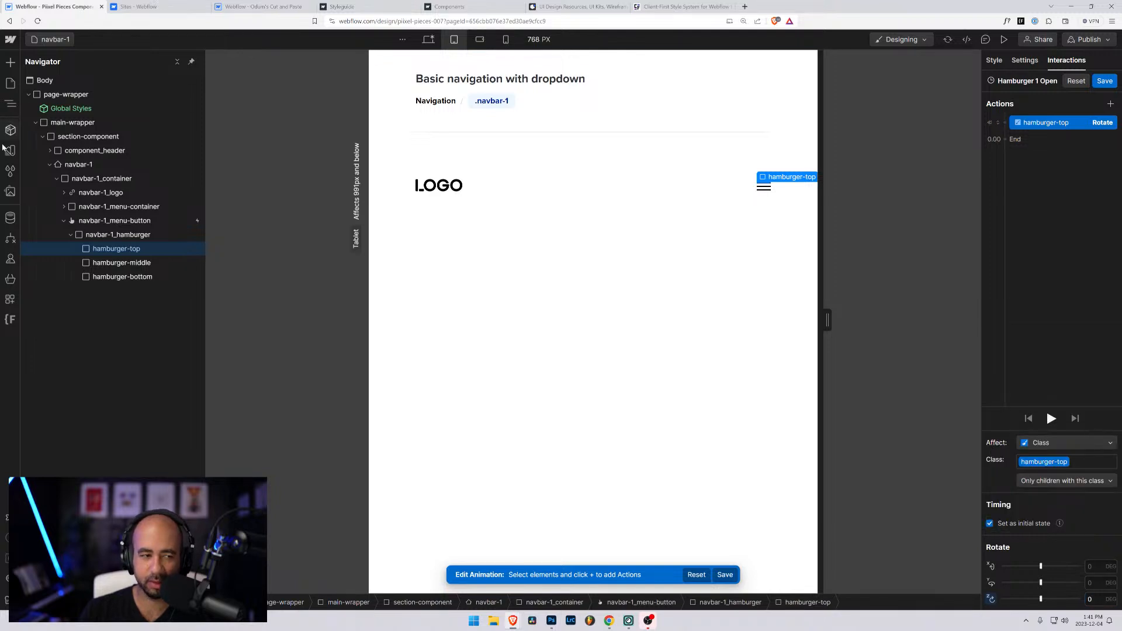
pyautogui.click(1006, 132)
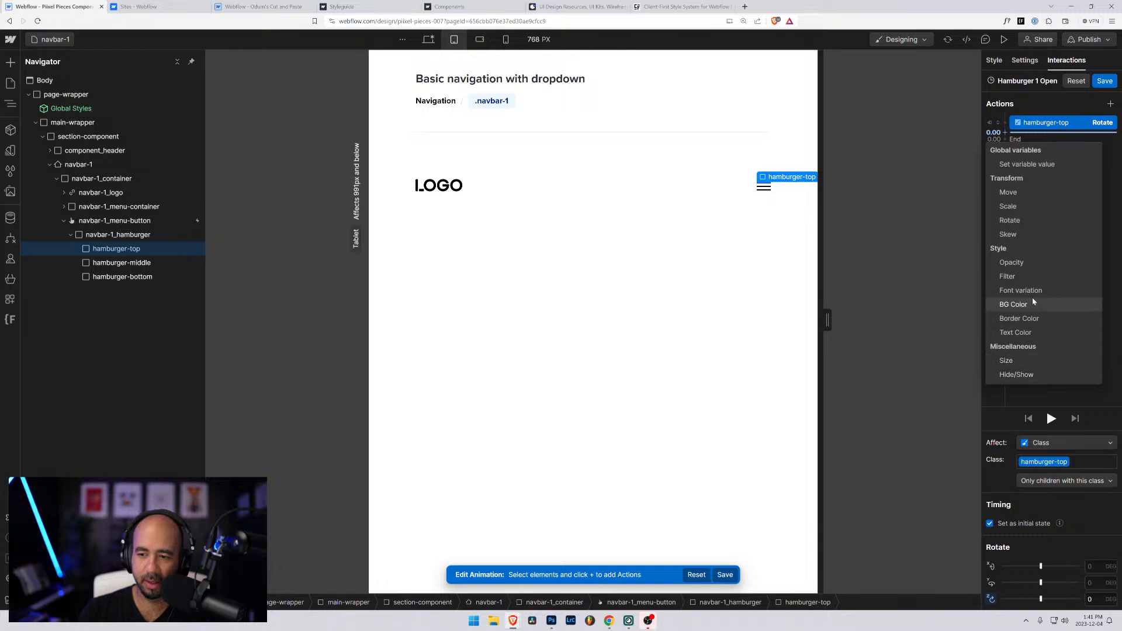
pyautogui.click(1018, 221)
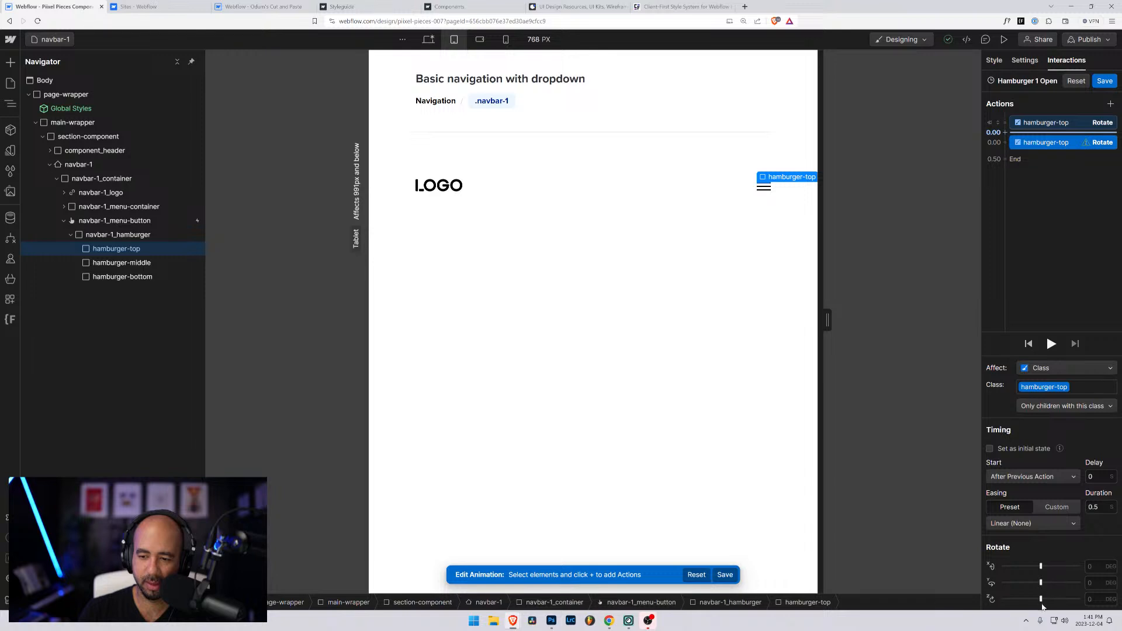
pyautogui.moveTo(1041, 599); pyautogui.dragTo(1042, 599)
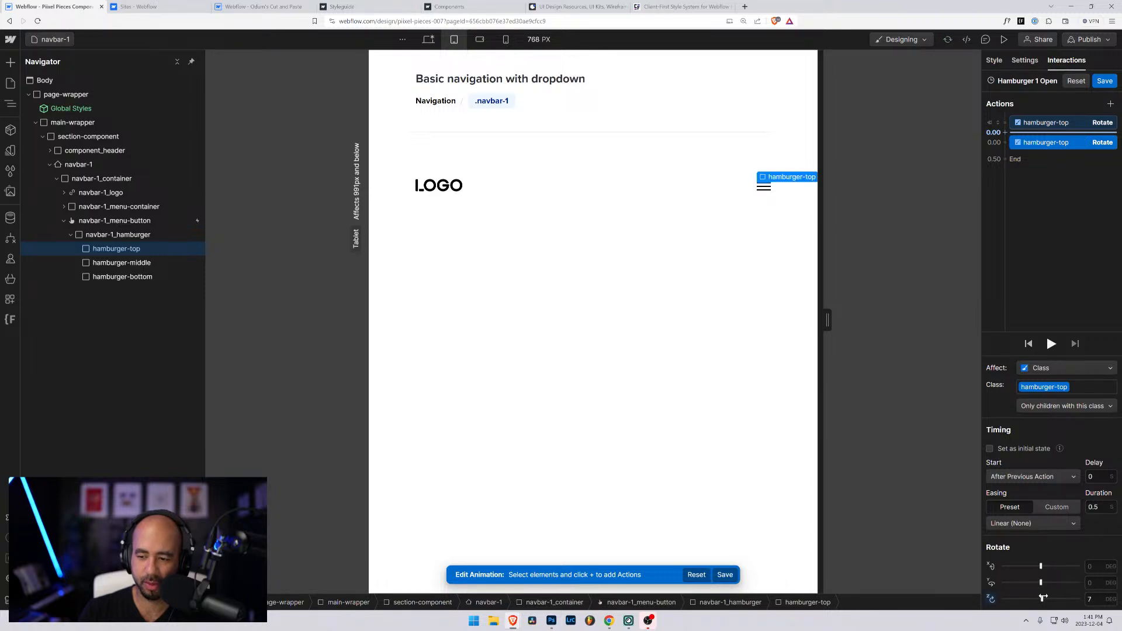
pyautogui.click(1091, 600)
pyautogui.write('45')
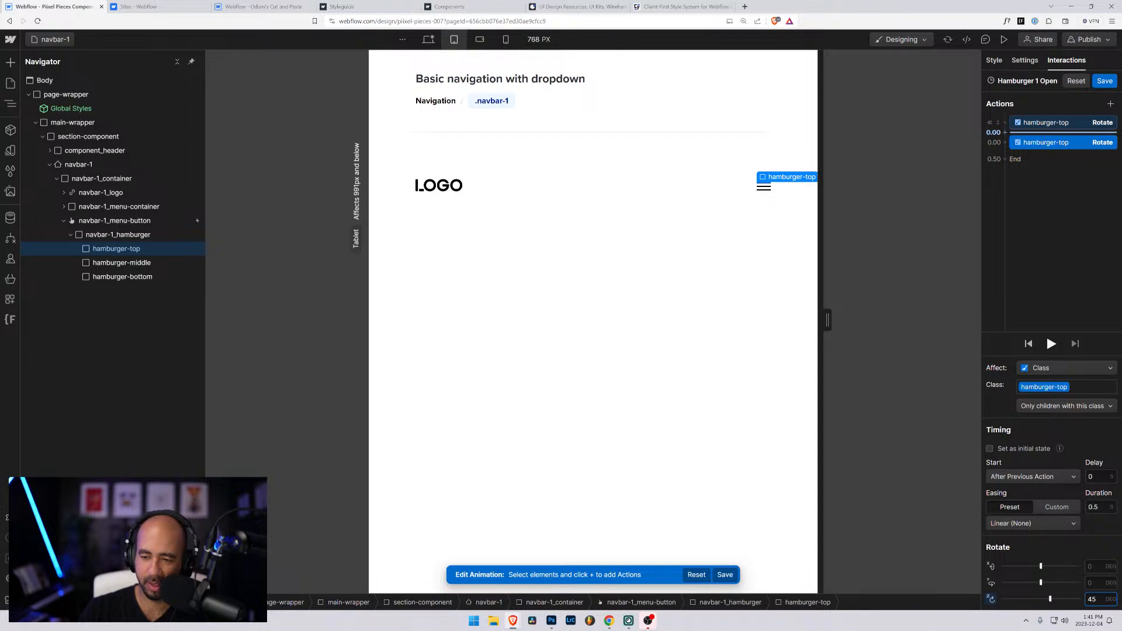
# Give the 45-degree hamburger-top rotation a 0.3 s duration and In Out Quad easing, leaving it unset as initial state
pyautogui.click(1097, 507)
pyautogui.press('BackSpace')
pyautogui.write('3')
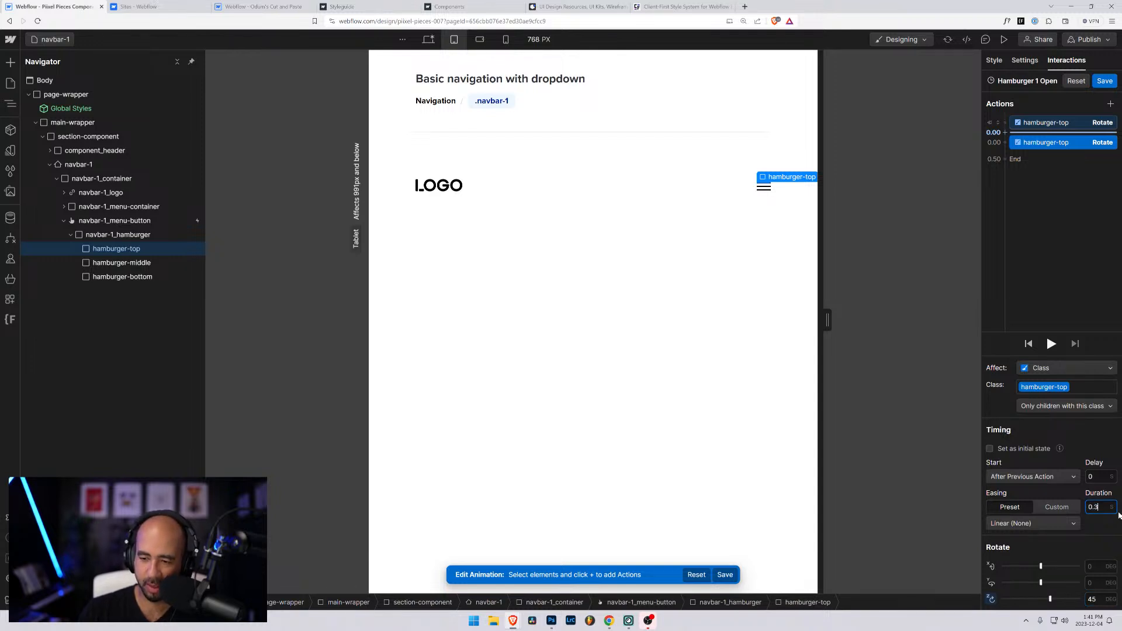
pyautogui.click(1049, 526)
pyautogui.click(1020, 452)
pyautogui.click(1020, 451)
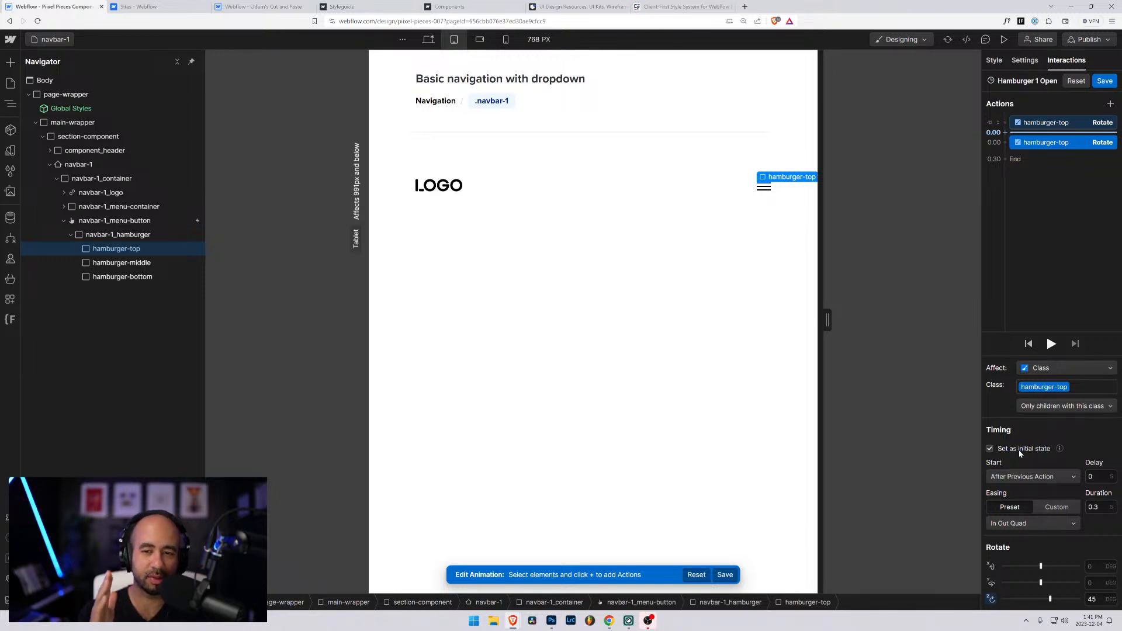
pyautogui.click(1015, 448)
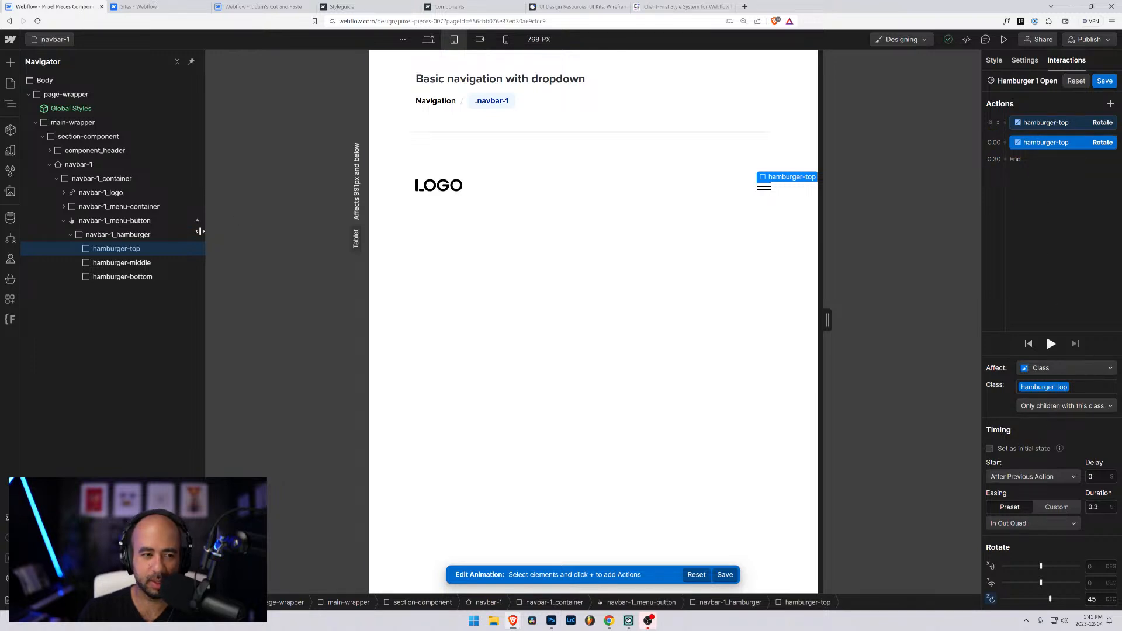
# Add a Rotate action for hamburger-bottom with a Z rotation of 0 degrees and set it as the initial state
pyautogui.click(128, 278)
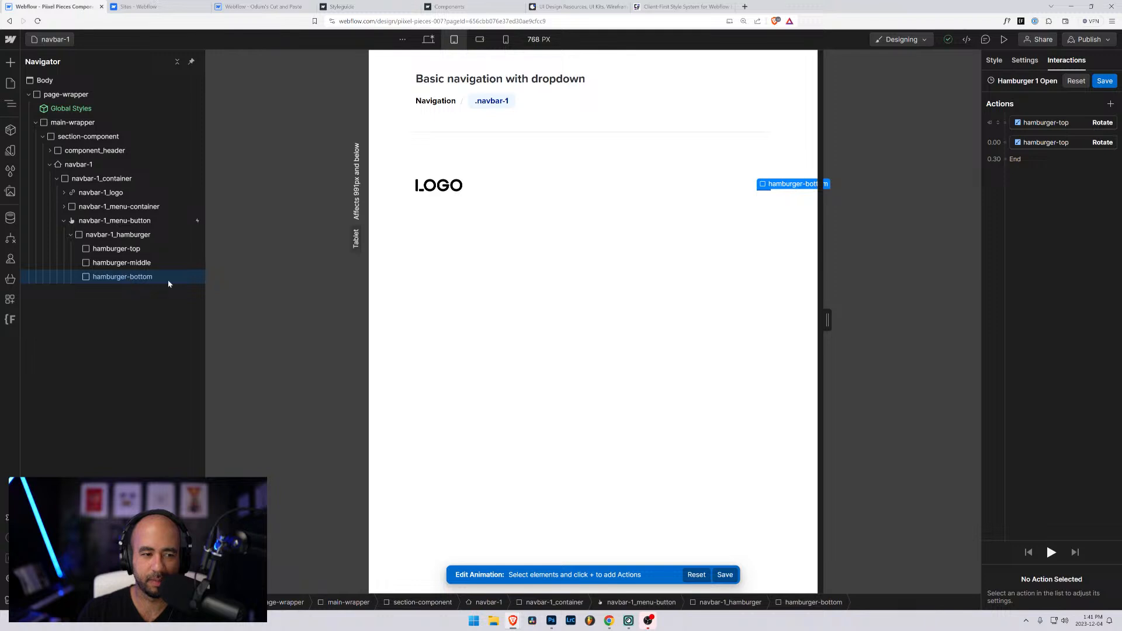
pyautogui.click(1006, 134)
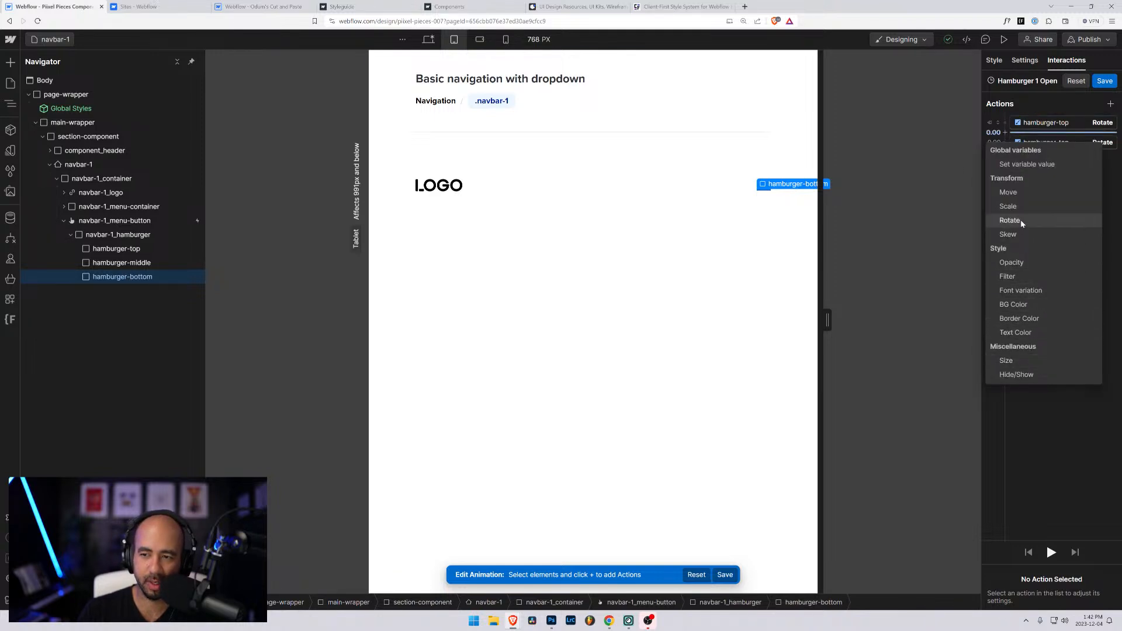
pyautogui.click(1011, 221)
pyautogui.click(1098, 599)
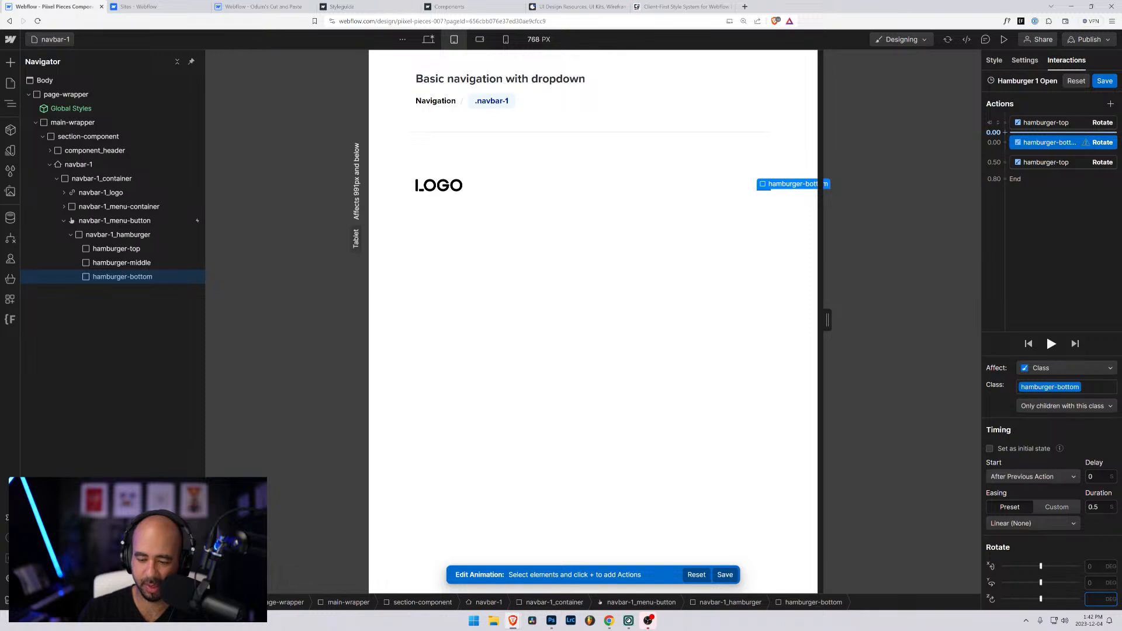
pyautogui.write('0')
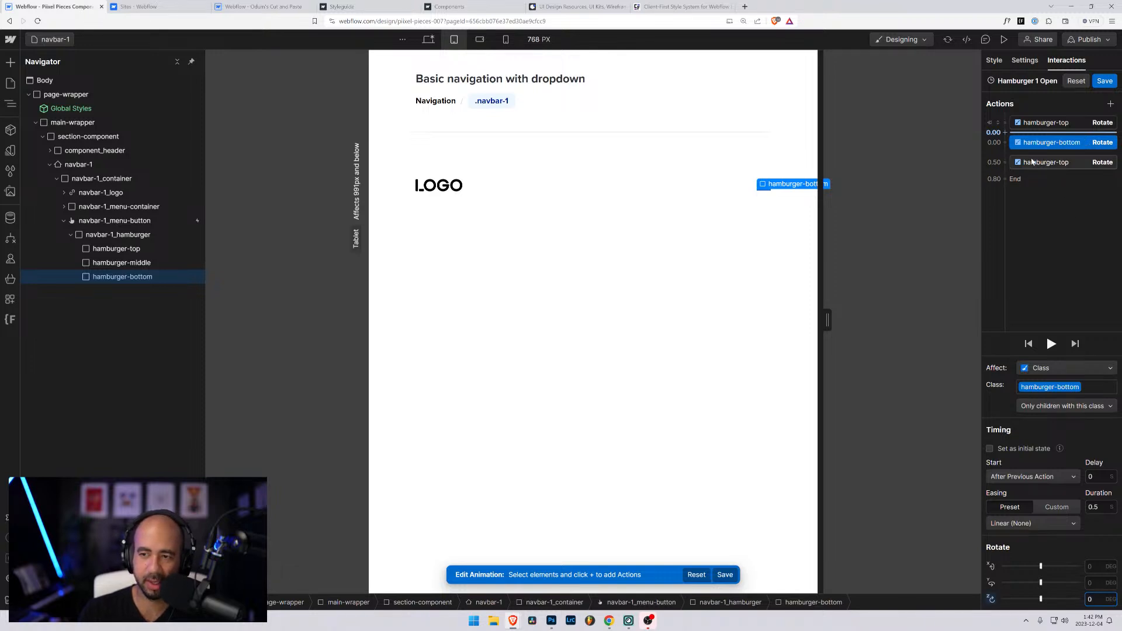
pyautogui.click(989, 448)
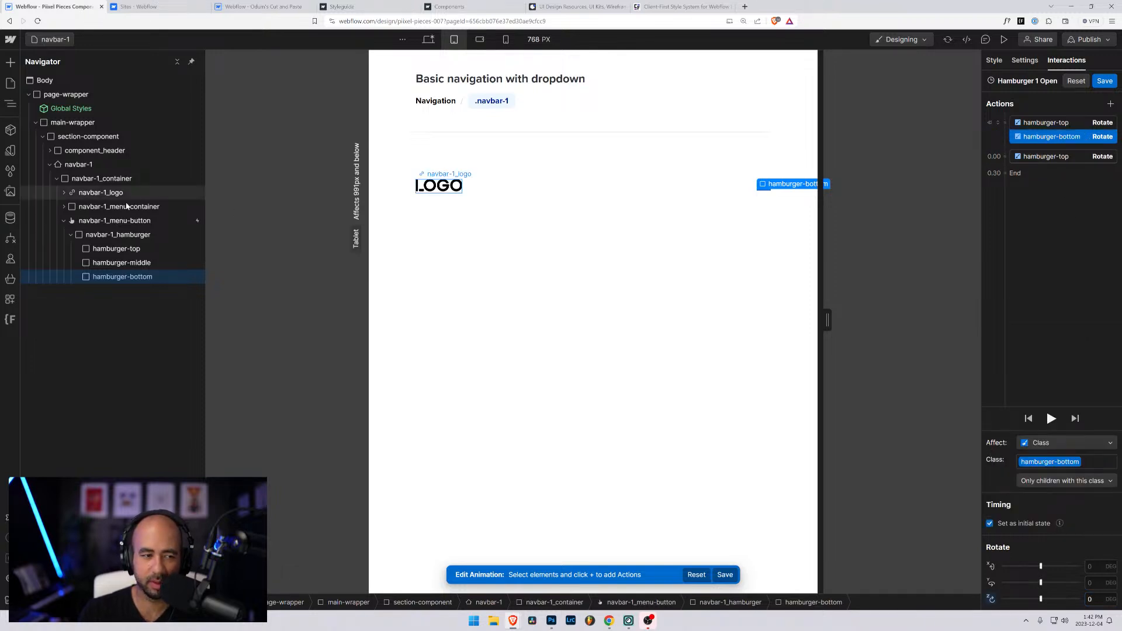
# Add another Rotate action for hamburger-bottom at the end of the timeline with a Z rotation of -45 degrees
pyautogui.click(1006, 167)
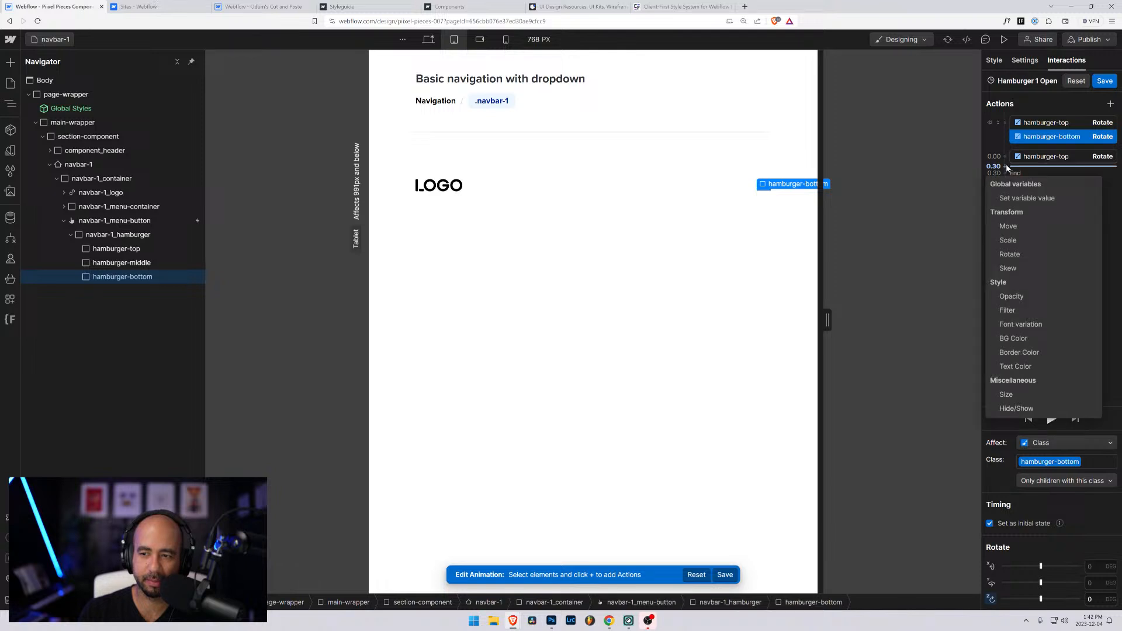
pyautogui.click(1022, 254)
pyautogui.click(1091, 599)
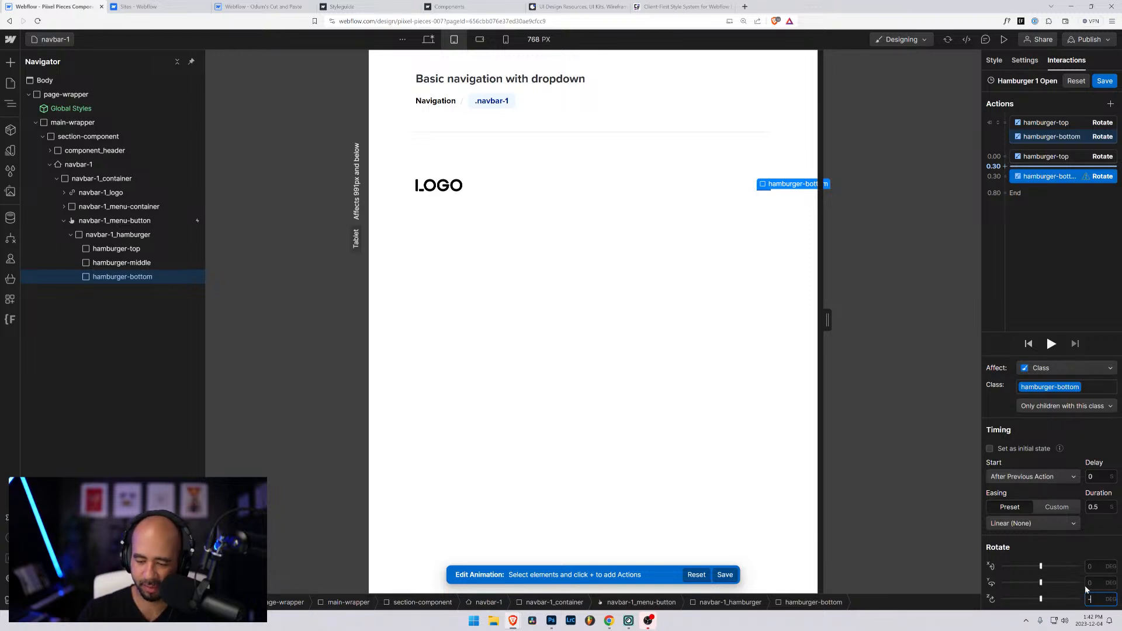
pyautogui.write('-45')
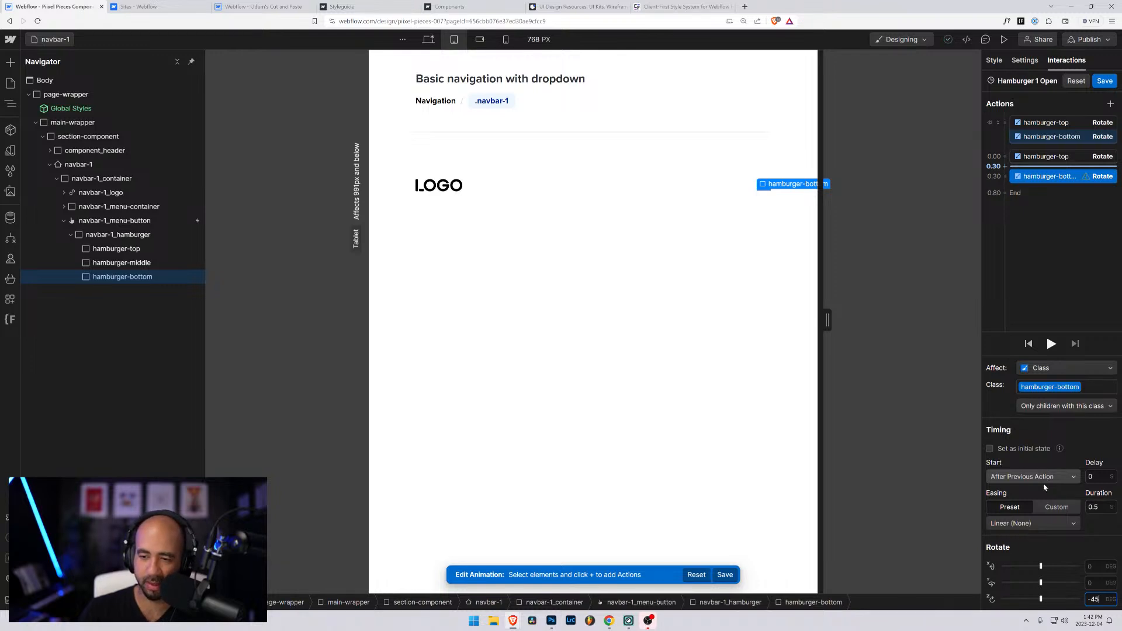
# Make the hamburger-bottom -45 degree rotation start With Previous Action, with a 0.3 s duration and In Out Quad easing
pyautogui.click(1047, 477)
pyautogui.click(1023, 490)
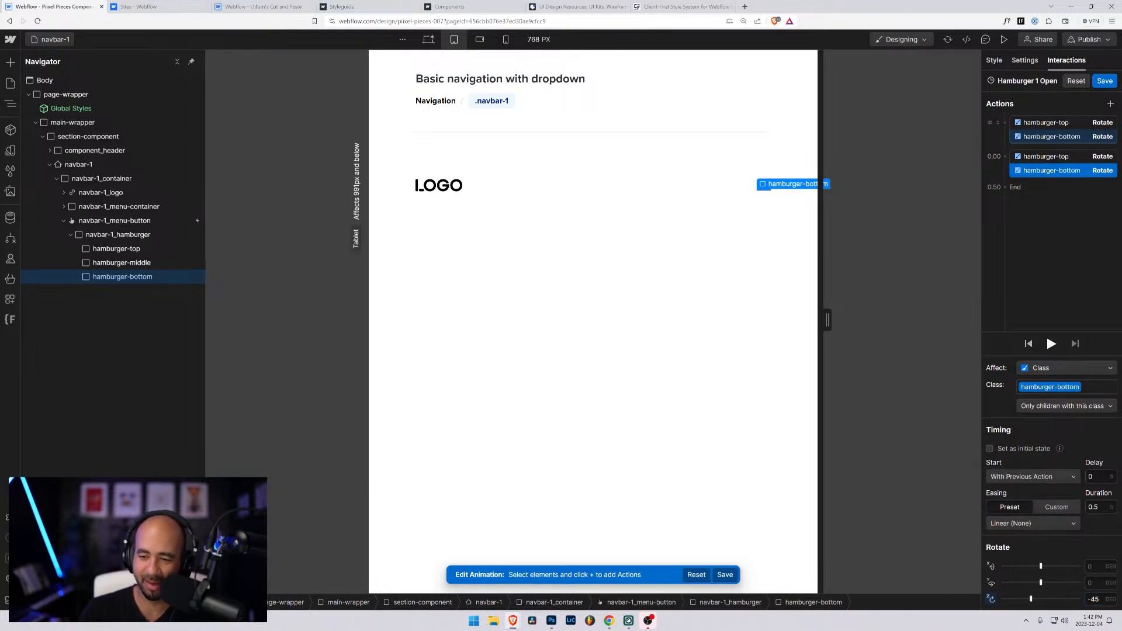
pyautogui.click(1096, 507)
pyautogui.write('0.3')
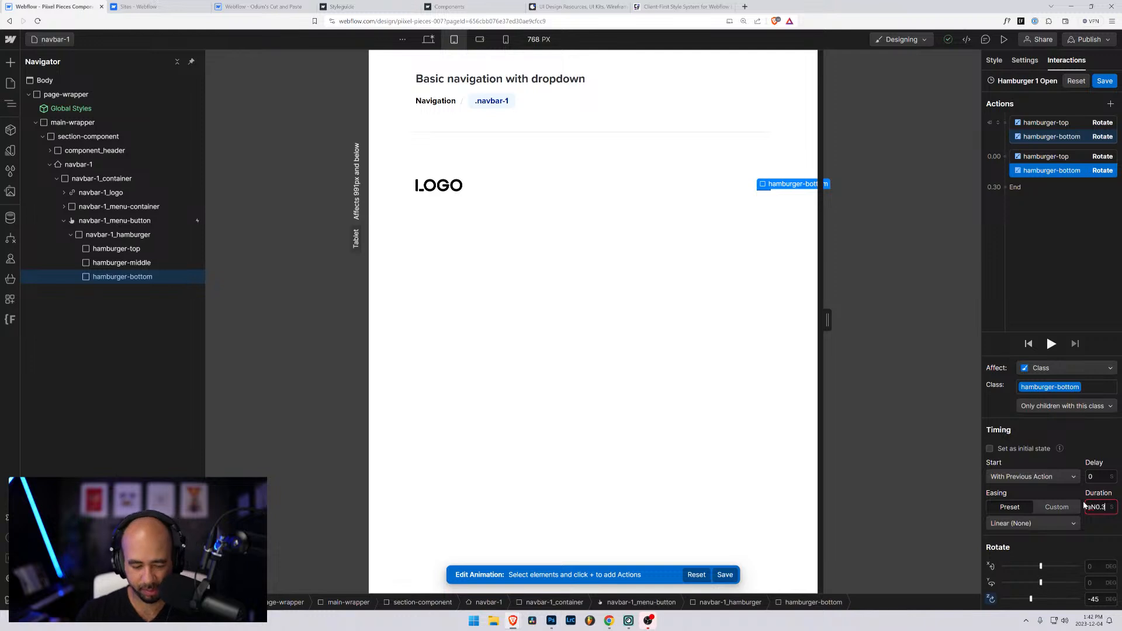
pyautogui.click(1017, 522)
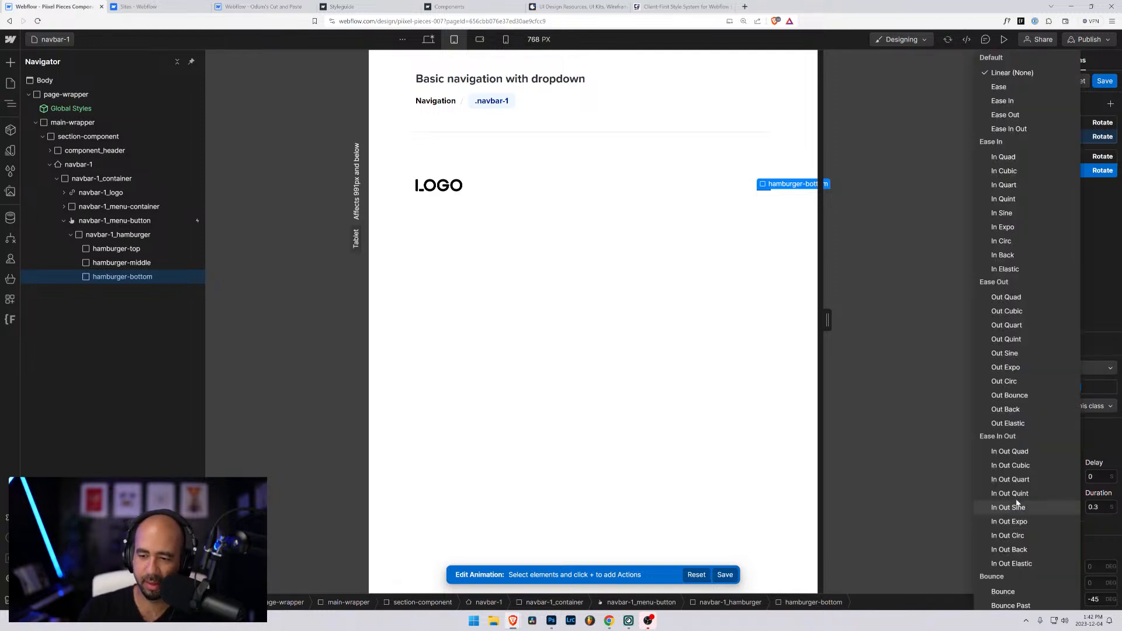
pyautogui.click(1007, 451)
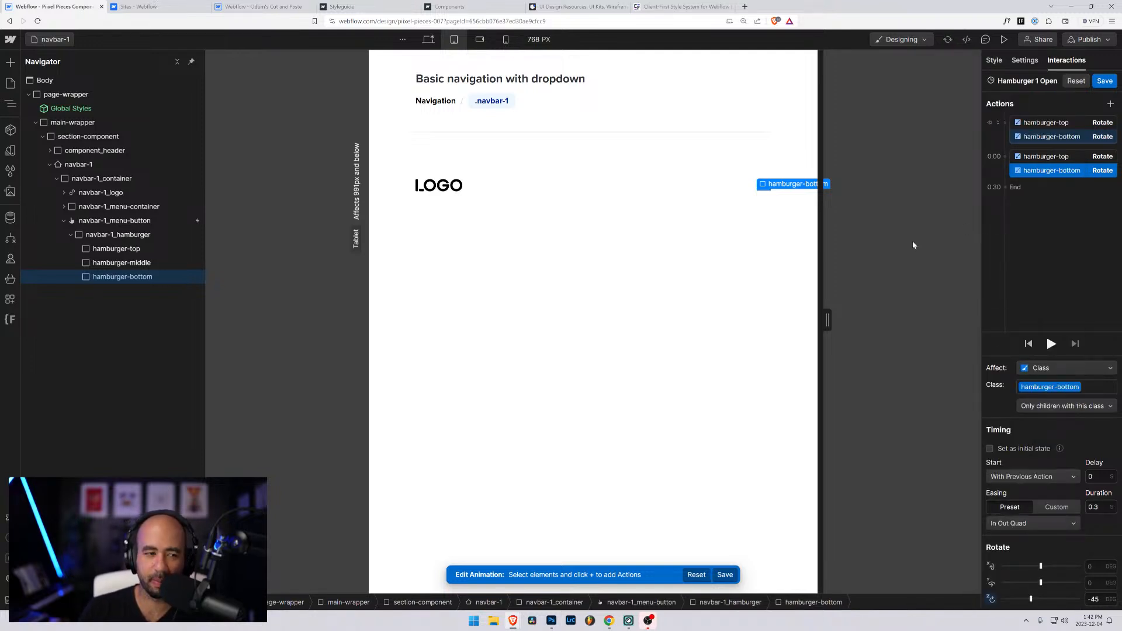
# Add a Size action for hamburger-middle with width Auto and place it among the initial-state actions
pyautogui.click(132, 264)
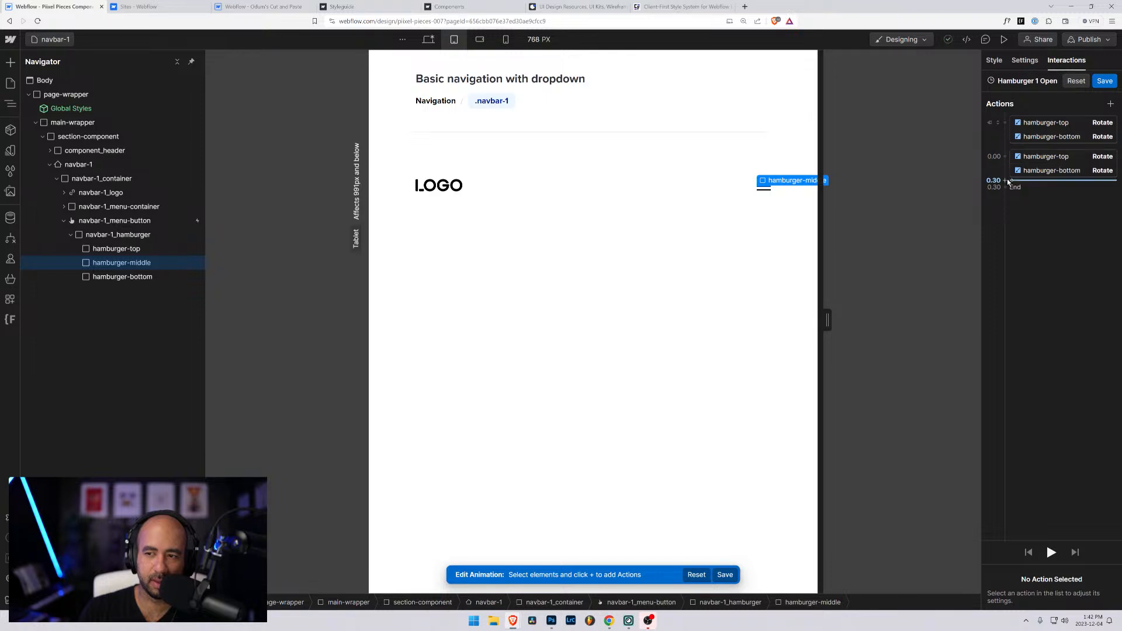
pyautogui.click(1008, 182)
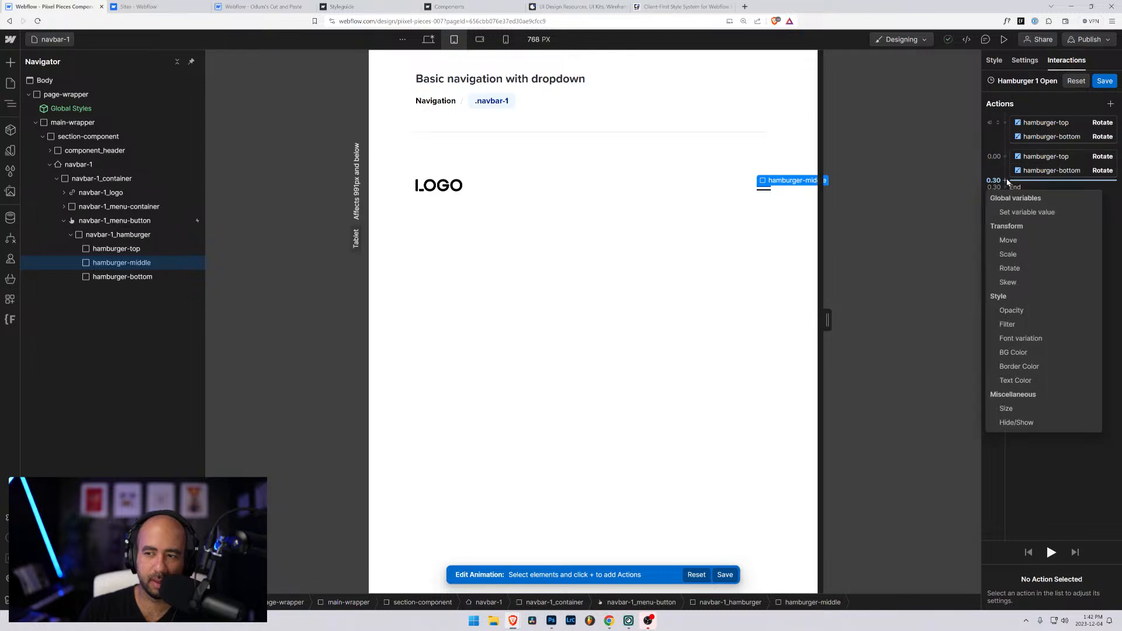
pyautogui.click(1005, 146)
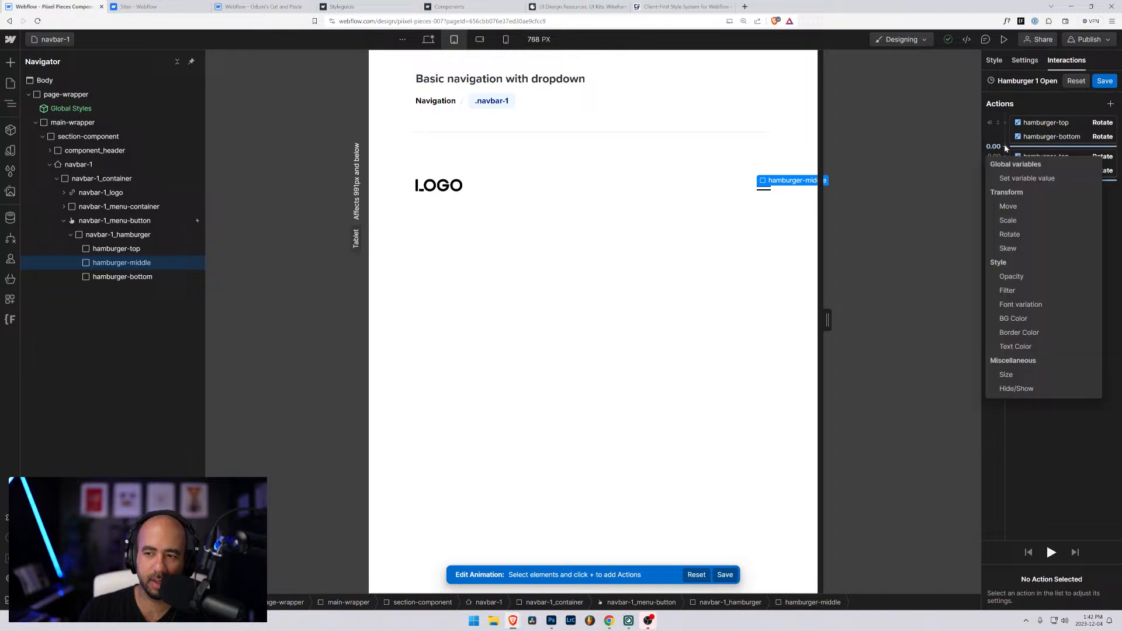
pyautogui.click(1023, 377)
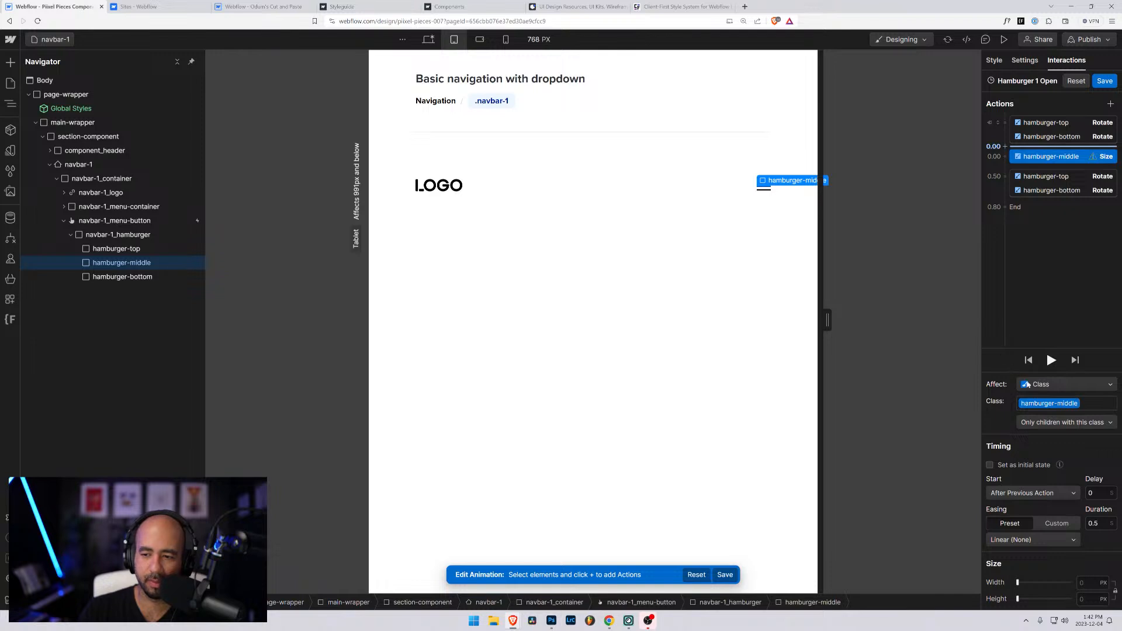
pyautogui.write('1')
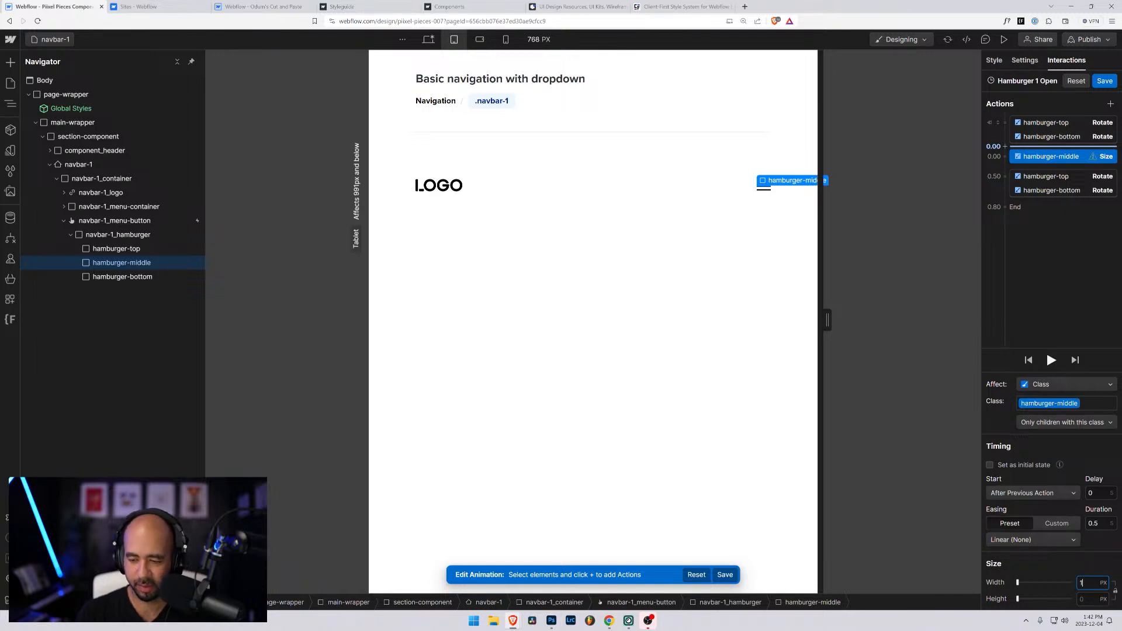
pyautogui.write('00%')
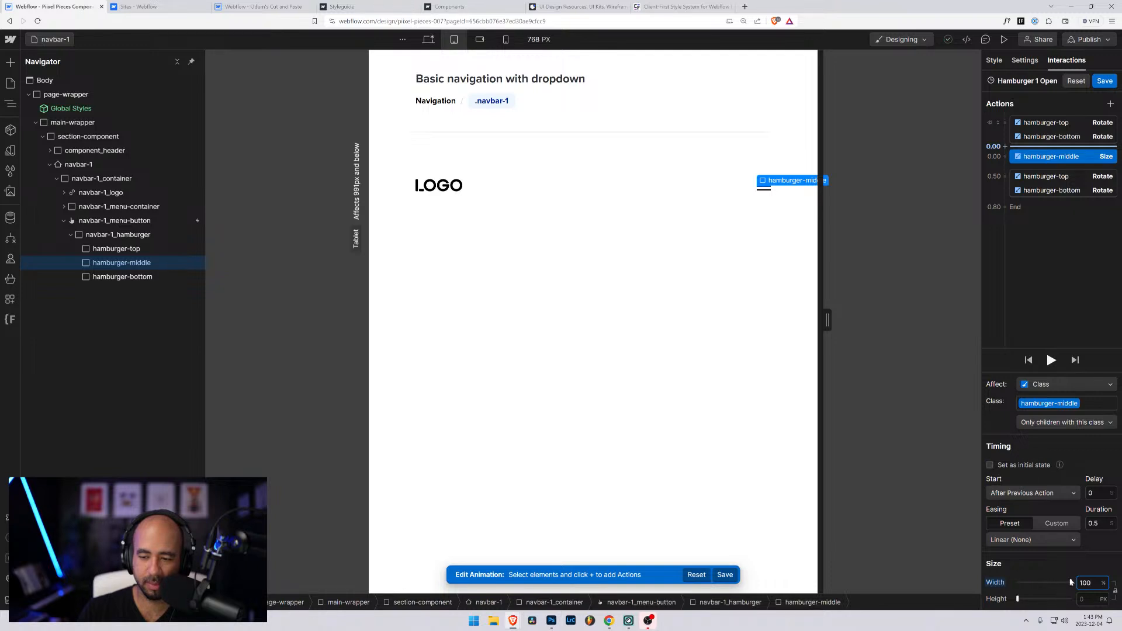
pyautogui.click(999, 581)
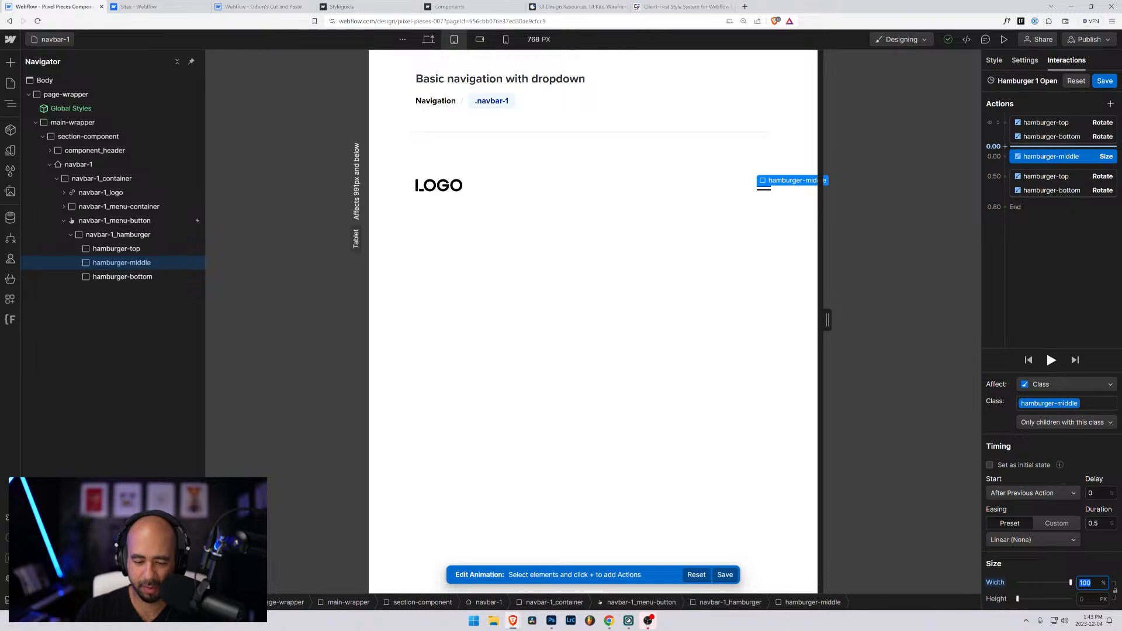
pyautogui.write('Auto')
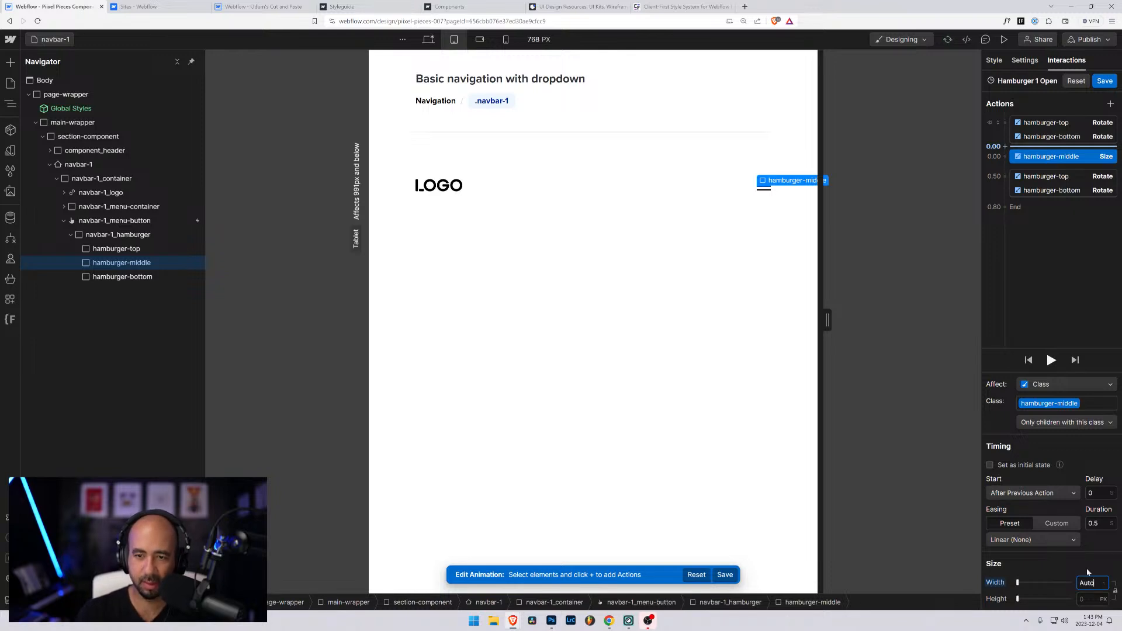
pyautogui.moveTo(1062, 156); pyautogui.dragTo(1062, 152)
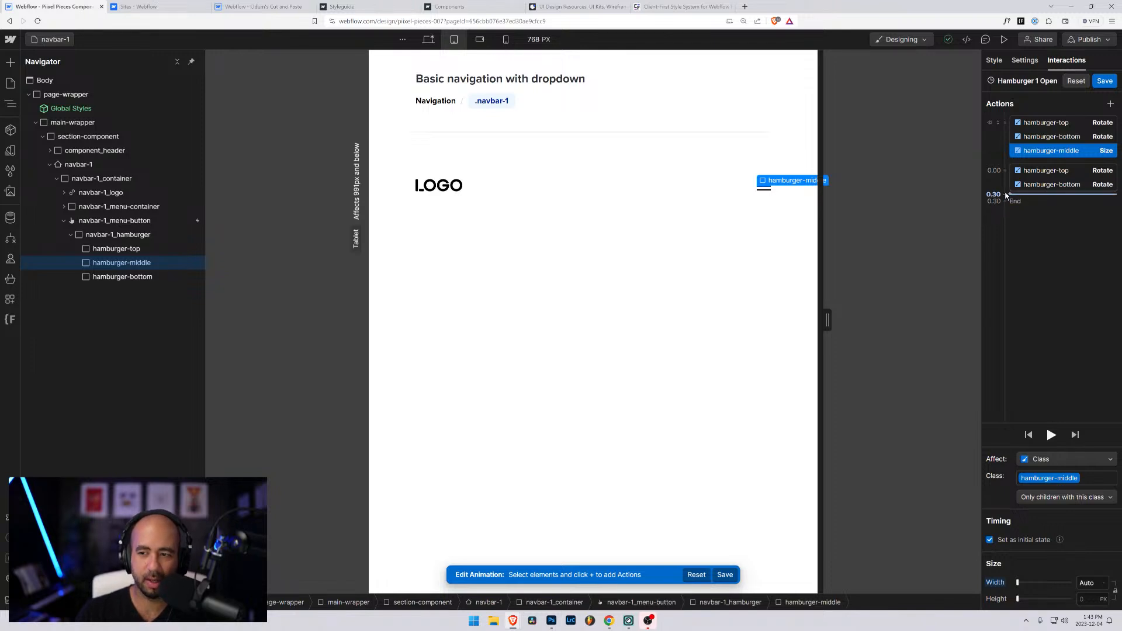
# Add a second Size action for hamburger-middle at the end of the timeline with a width of 0%
pyautogui.click(1006, 196)
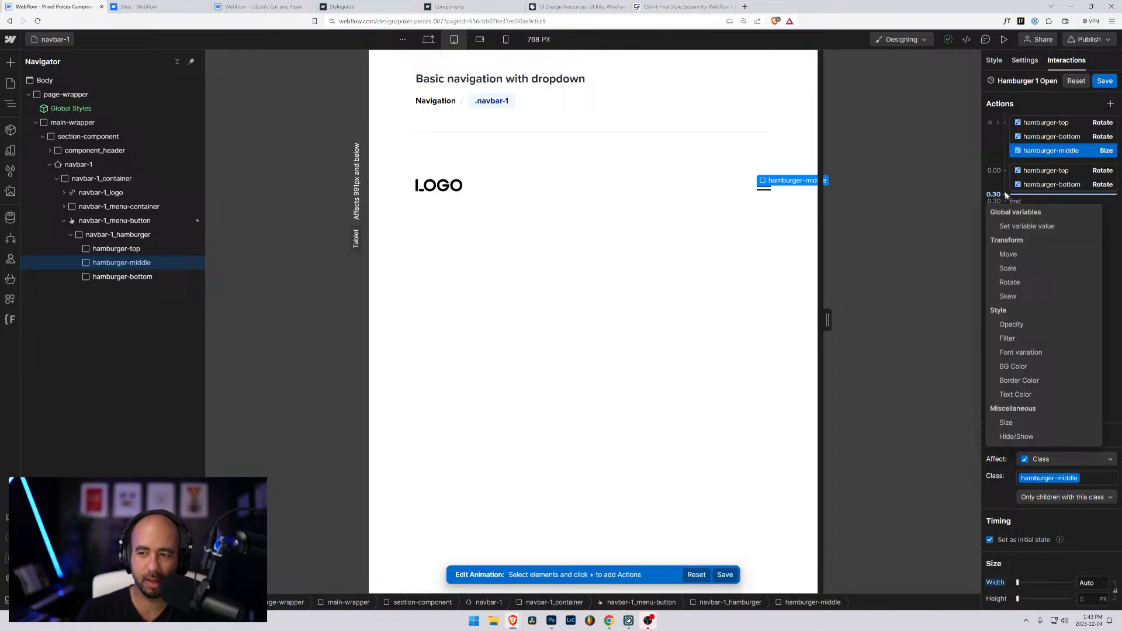
pyautogui.click(1007, 423)
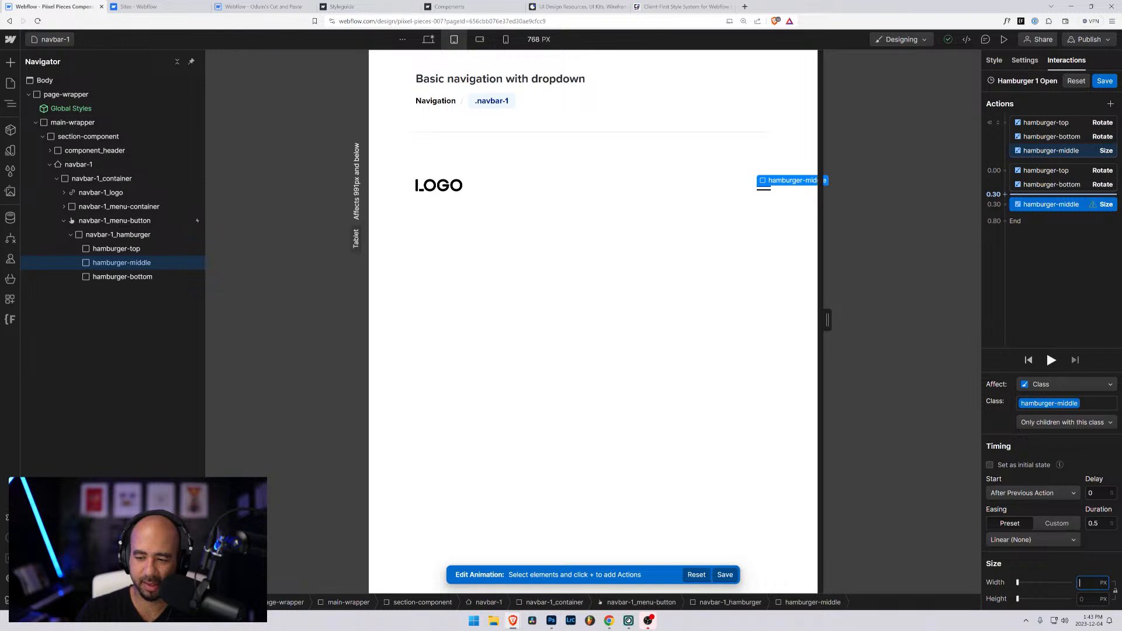
pyautogui.write('0')
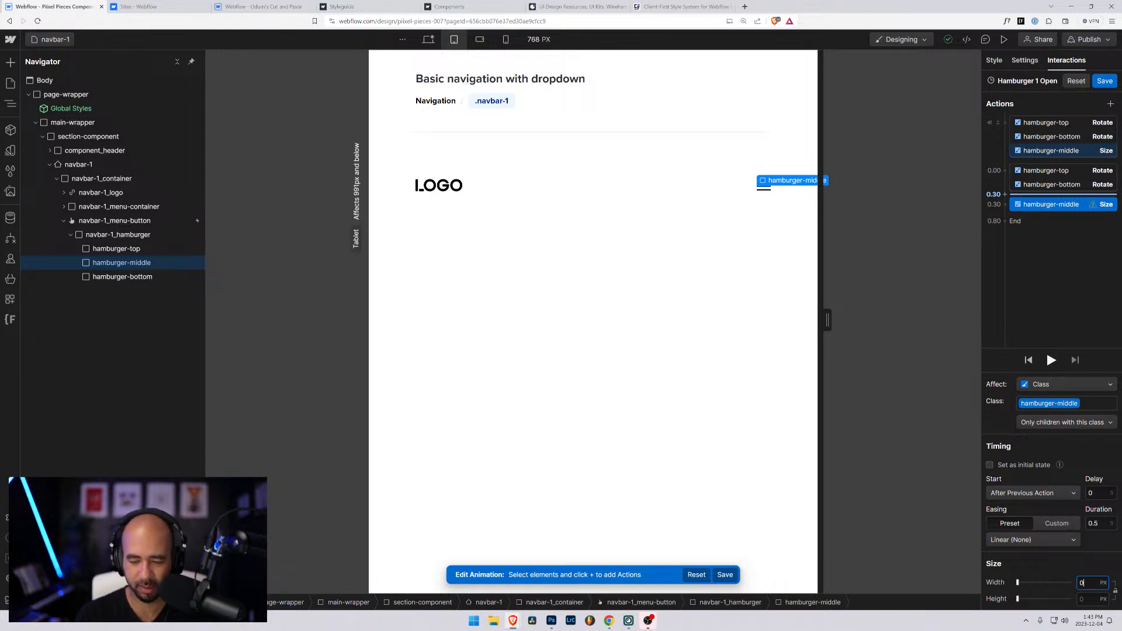
pyautogui.click(1103, 583)
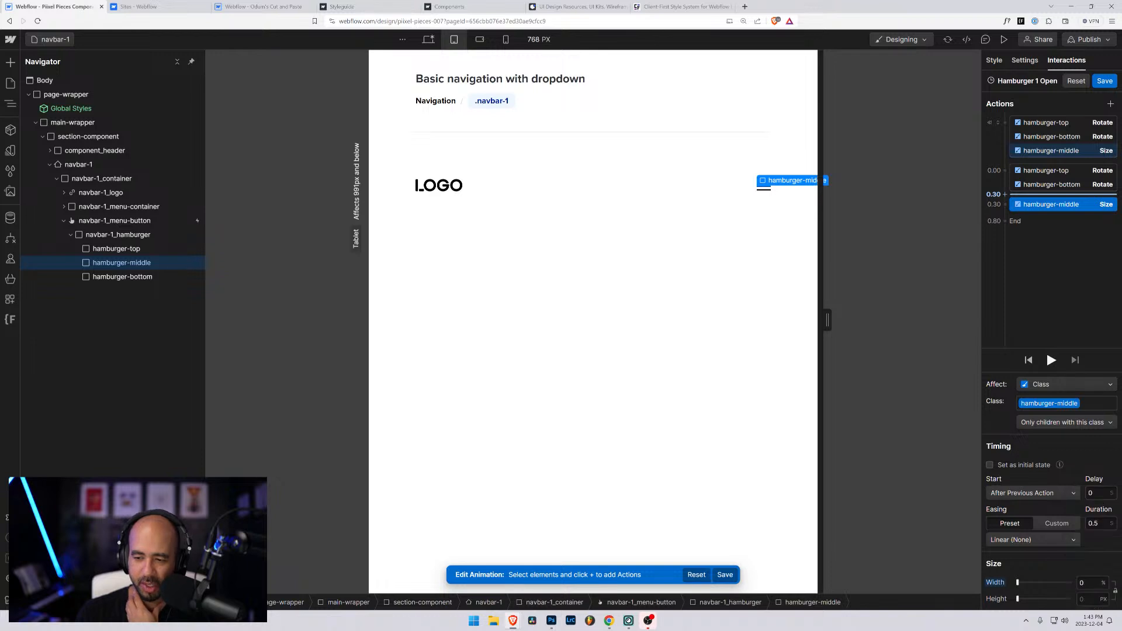
# Give the closing hamburger-middle Size action a 0.3 s duration, In Out Quad easing and With Previous Action start, and save the animation
pyautogui.click(1095, 495)
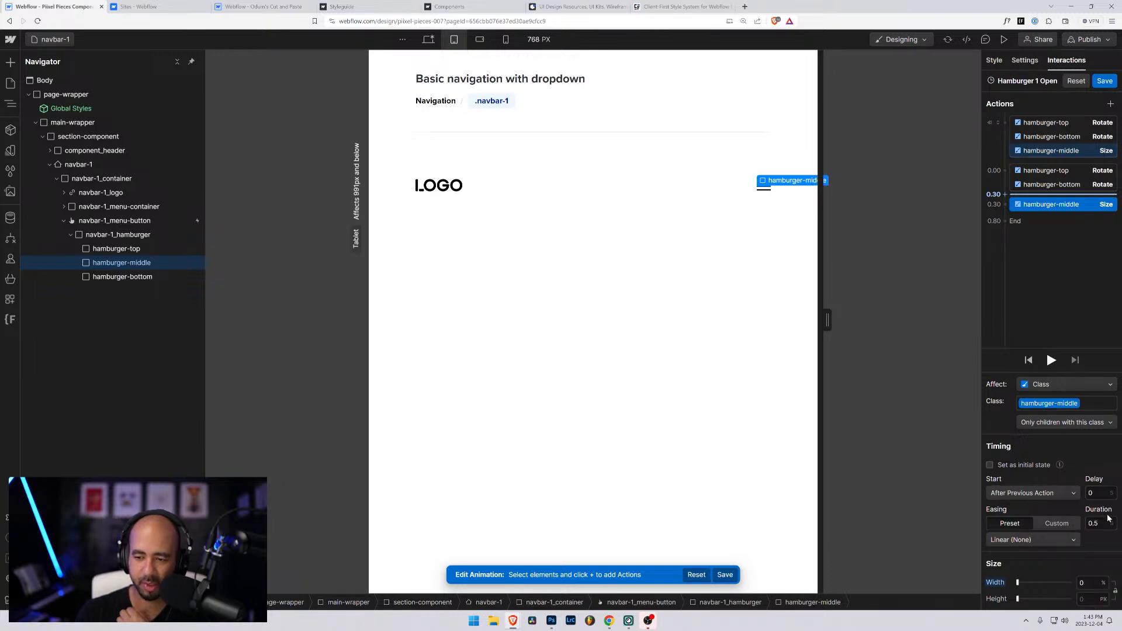
pyautogui.doubleClick(1093, 523)
pyautogui.write('0.3')
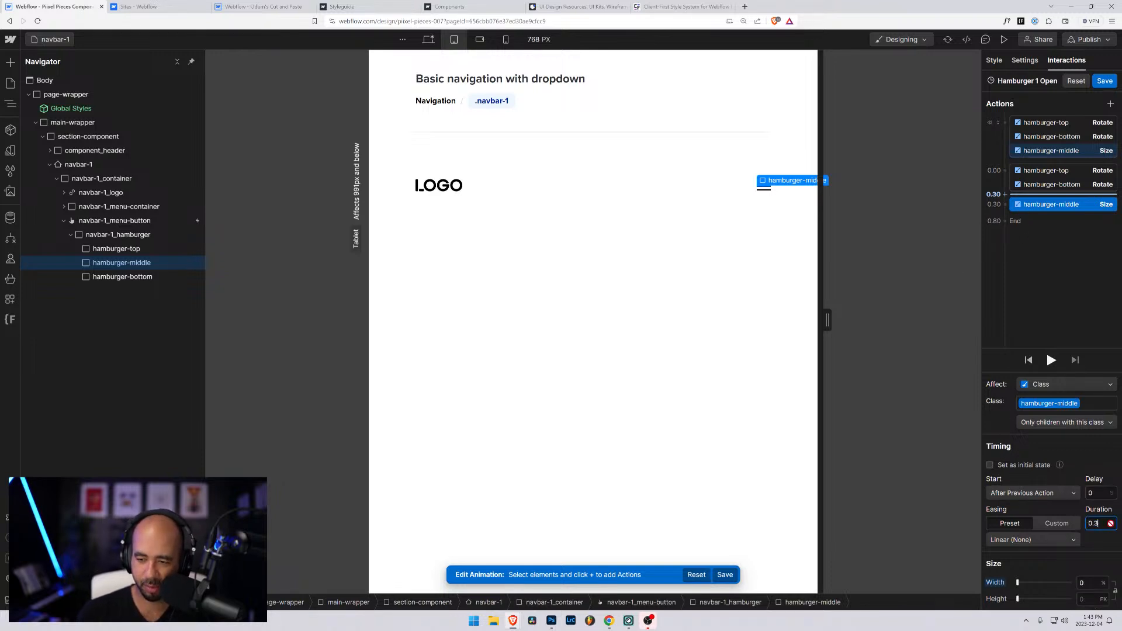
pyautogui.click(1015, 539)
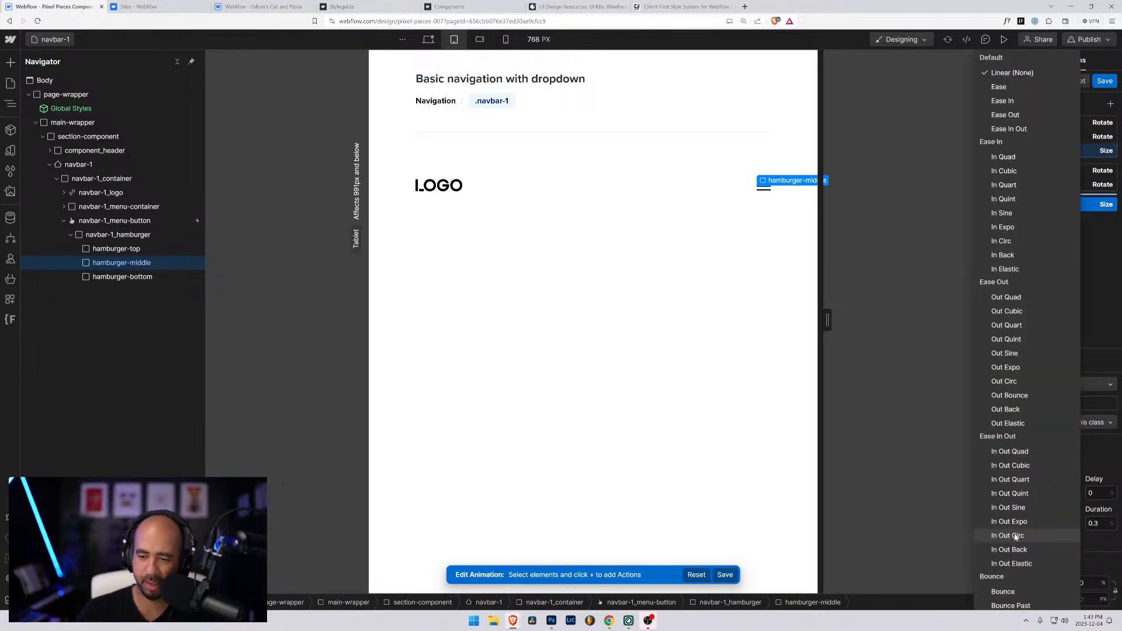
pyautogui.click(1002, 452)
pyautogui.click(1016, 493)
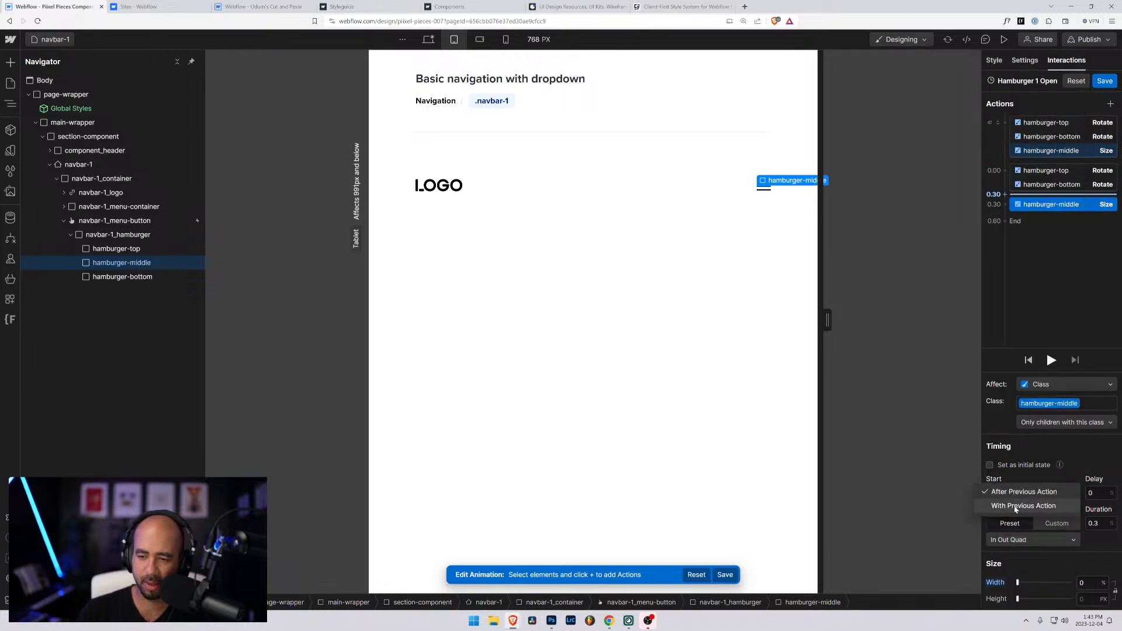
pyautogui.click(1023, 507)
pyautogui.click(1104, 81)
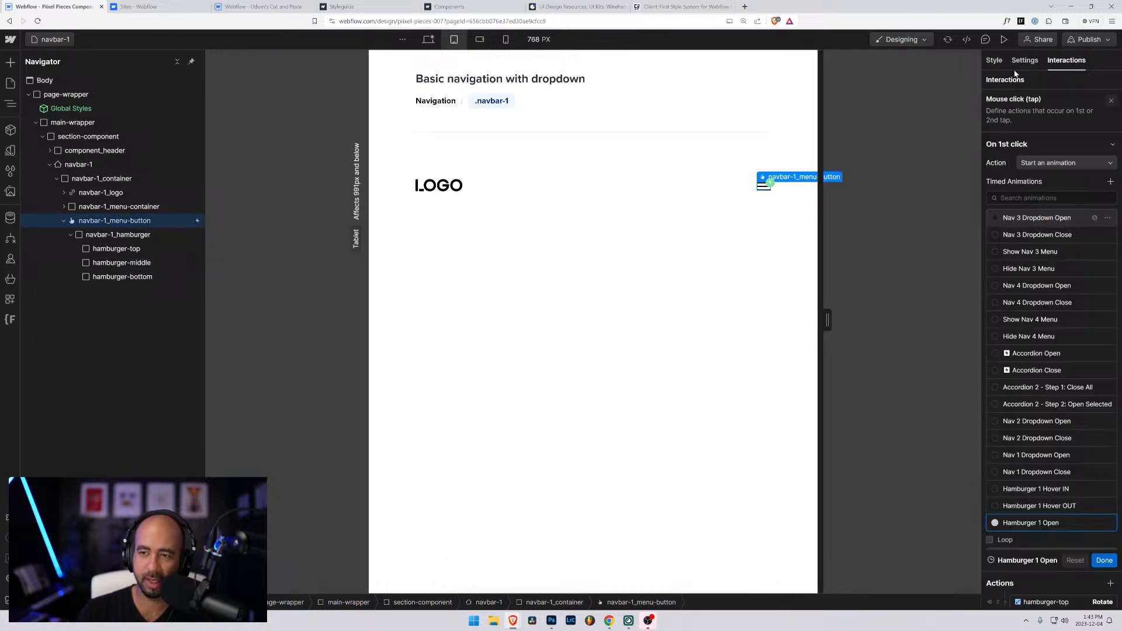
# Preview the page and toggle the hamburger menu open and closed to check the icon animation, and return to the designer
pyautogui.click(1004, 40)
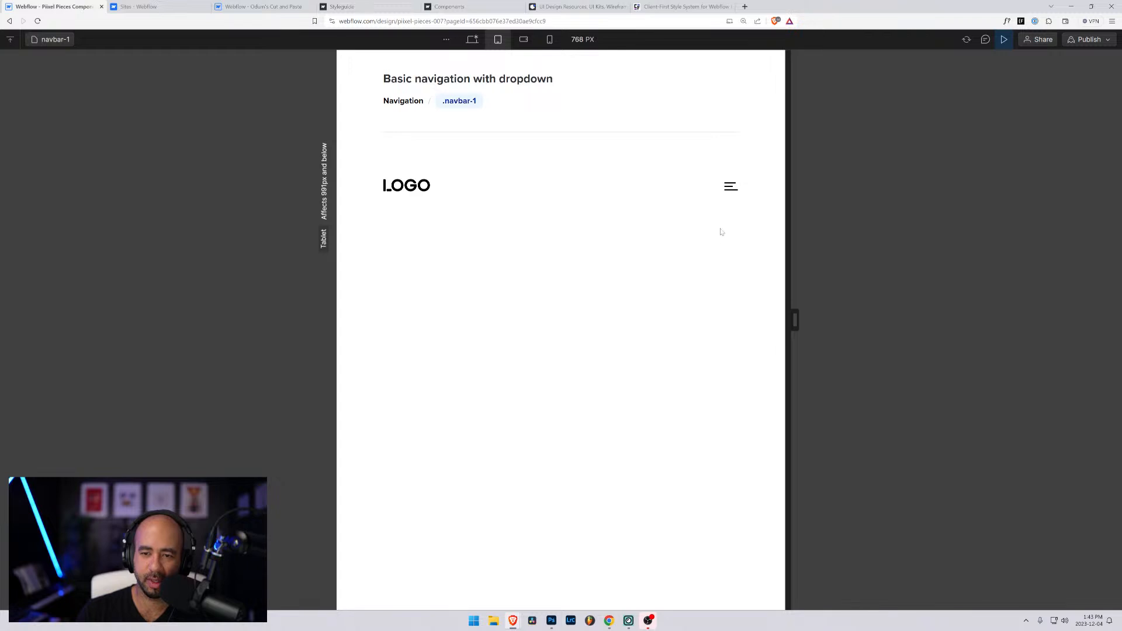
pyautogui.click(730, 193)
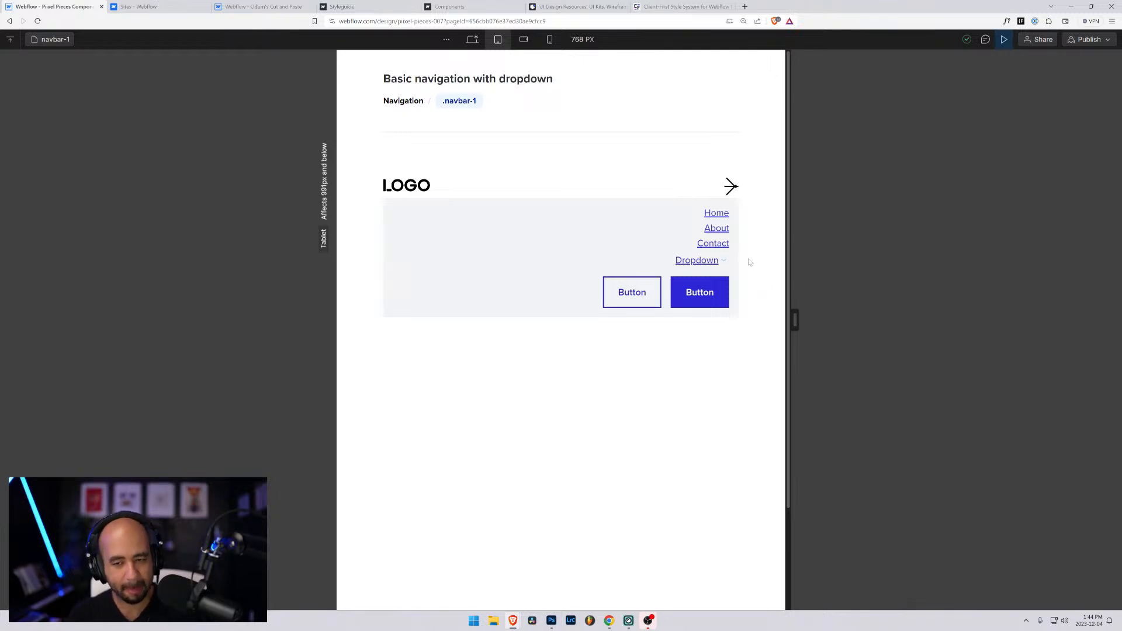
pyautogui.click(728, 188)
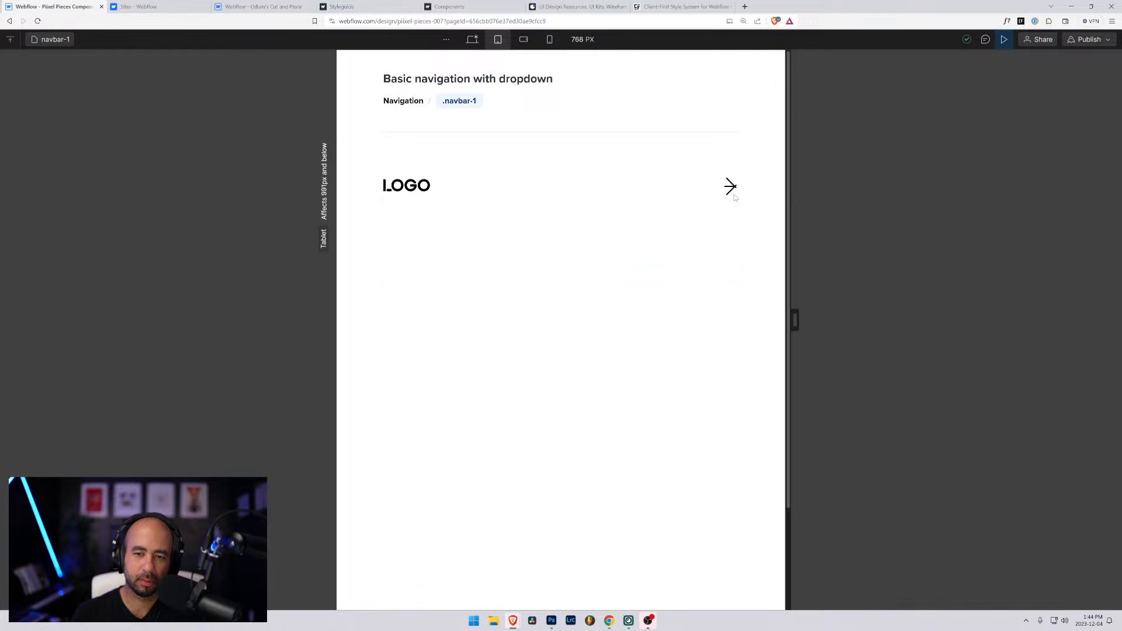
pyautogui.click(731, 189)
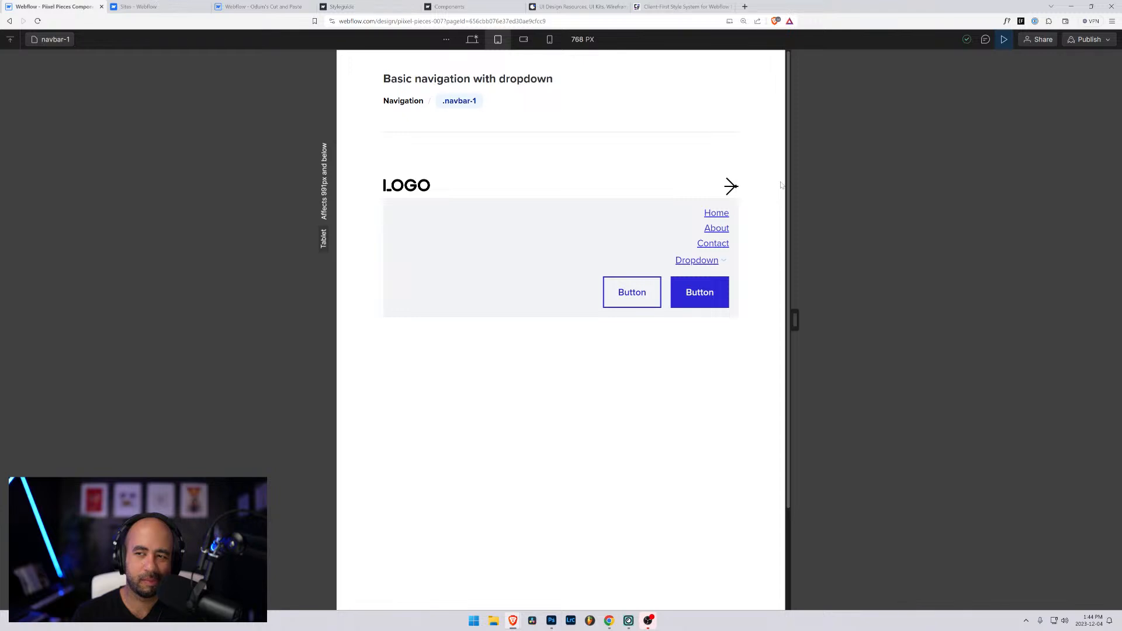
pyautogui.click(1004, 40)
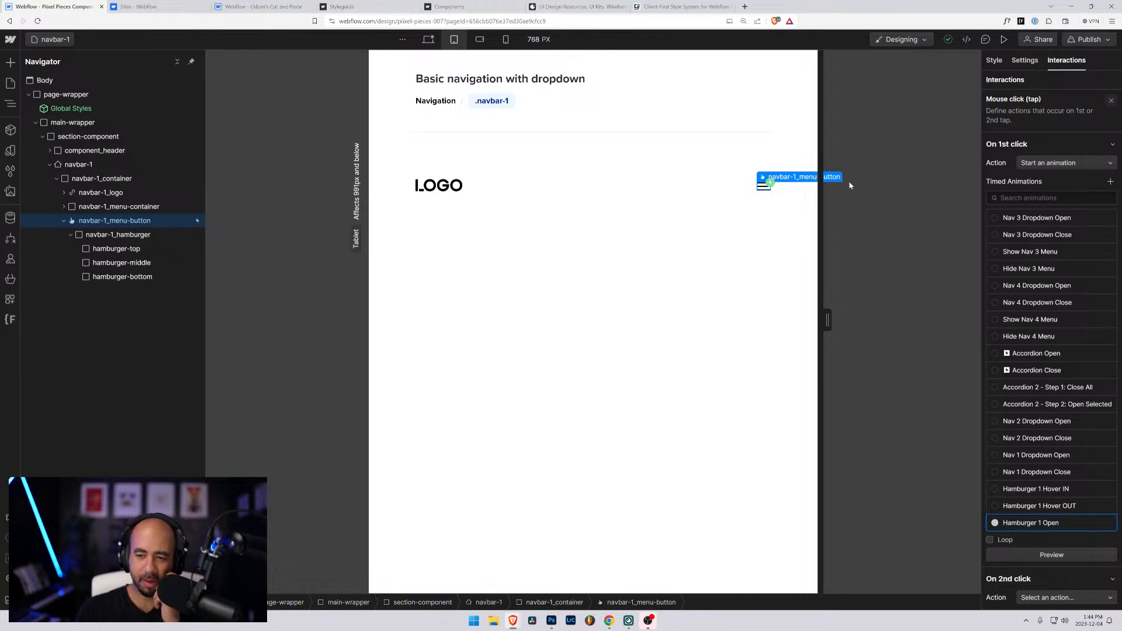
# Add a Move action for hamburger-top to the end of the Hamburger 1 Open timeline, with Y at 50% and a With Previous Action start
pyautogui.scroll(-3, 998, 461)
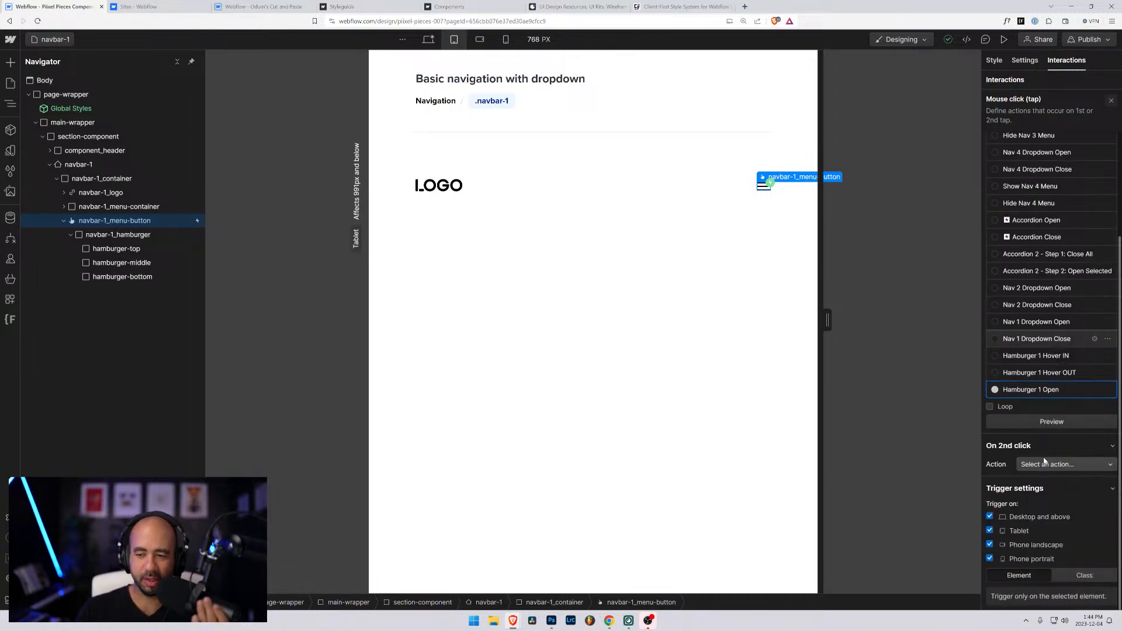
pyautogui.click(1095, 390)
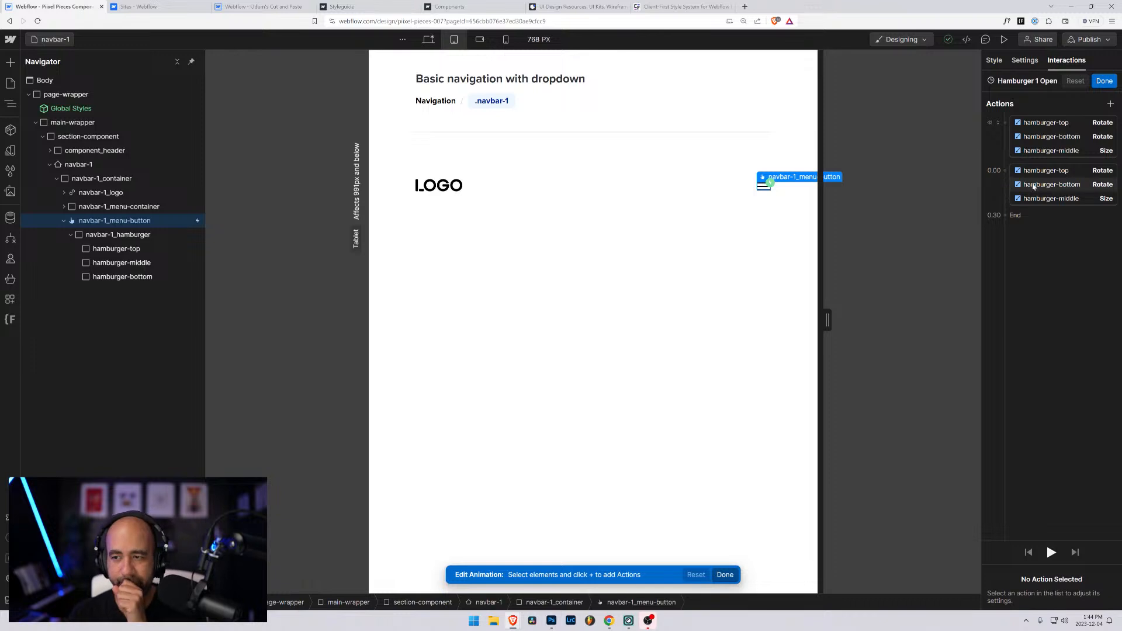
pyautogui.click(1046, 123)
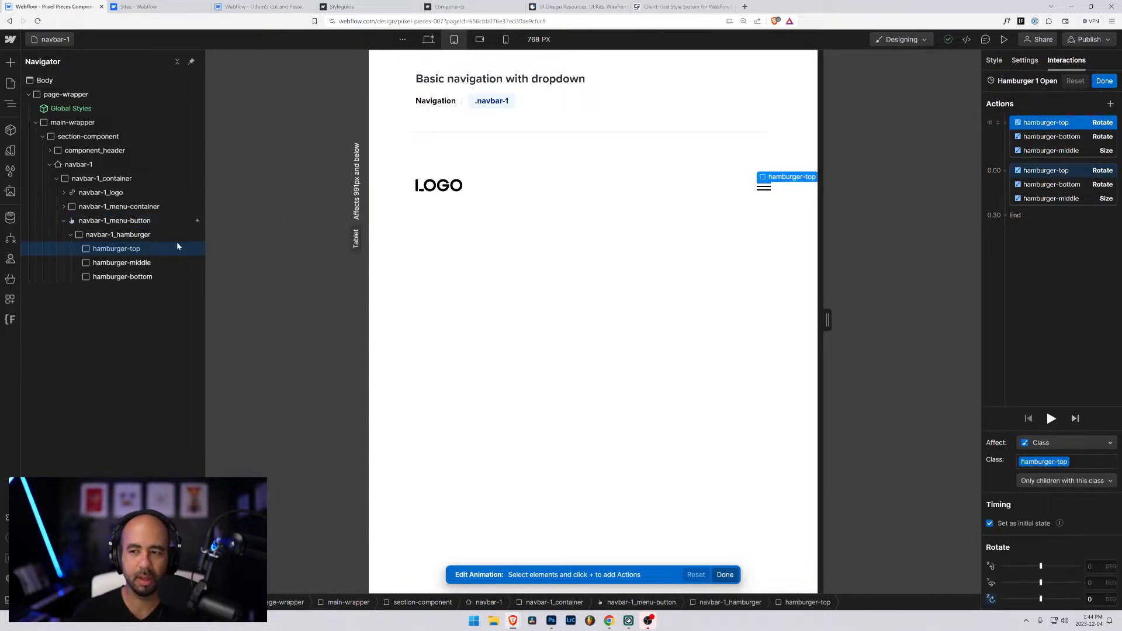
pyautogui.click(1006, 209)
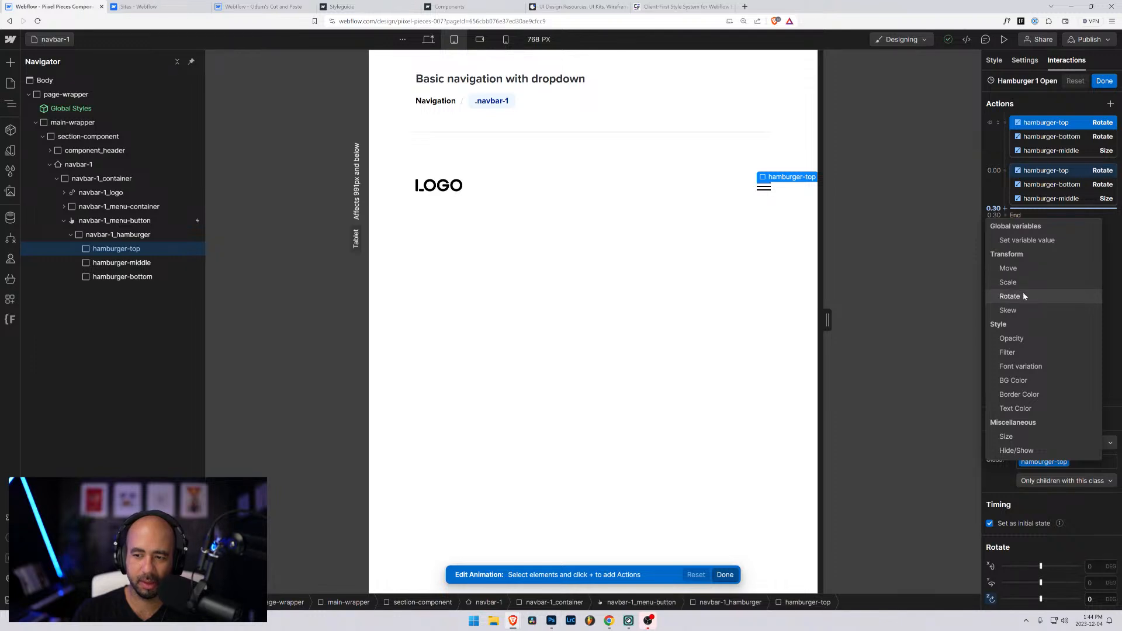
pyautogui.click(1017, 270)
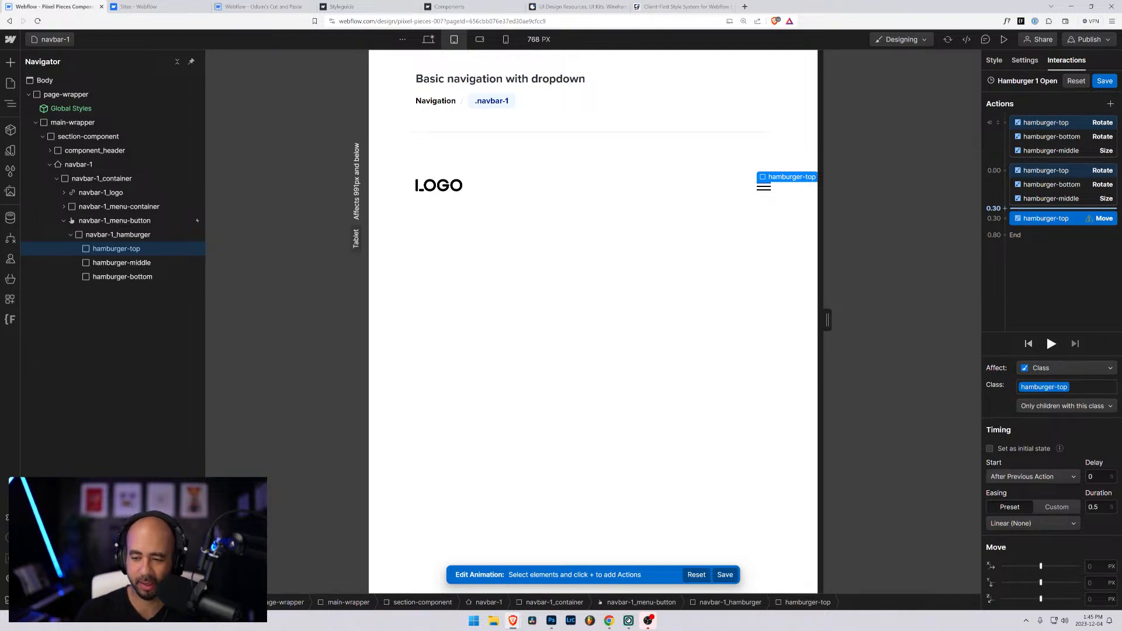
pyautogui.click(1090, 583)
pyautogui.write('50%')
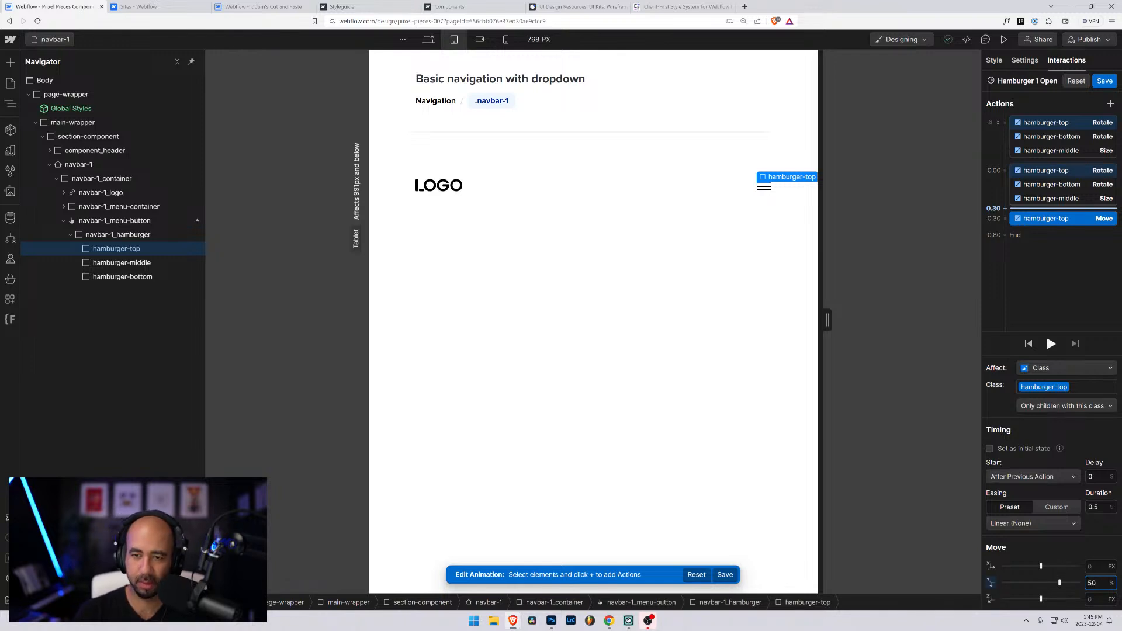
pyautogui.click(1073, 476)
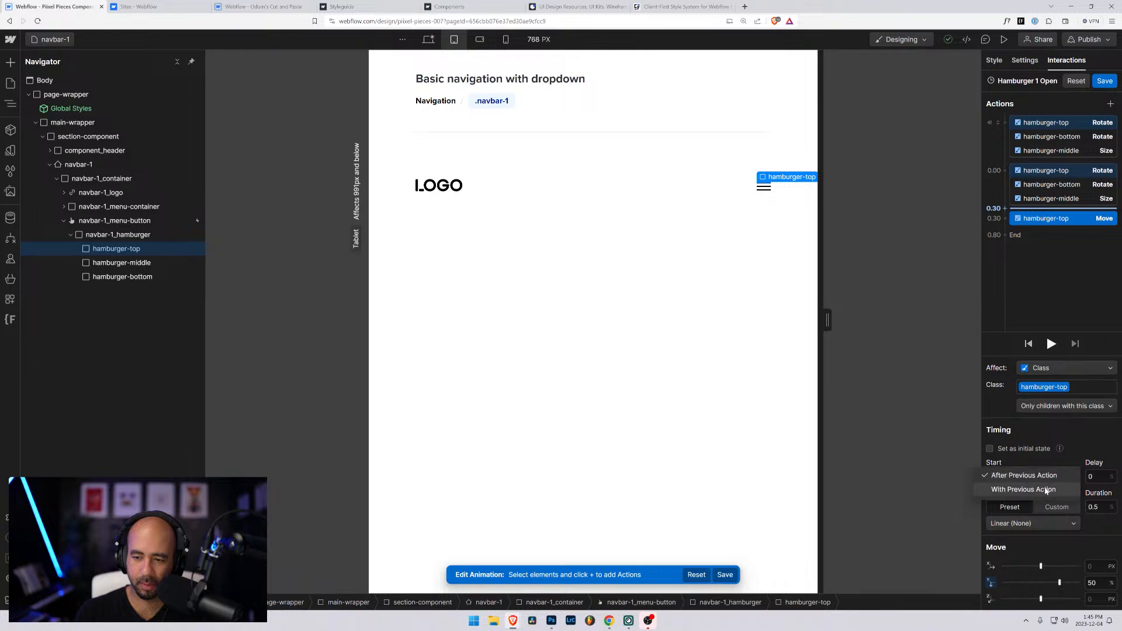
pyautogui.click(1029, 486)
# Add a Move action for hamburger-bottom at the timeline's end, with Y at 50% and a With Previous Action start
pyautogui.click(138, 277)
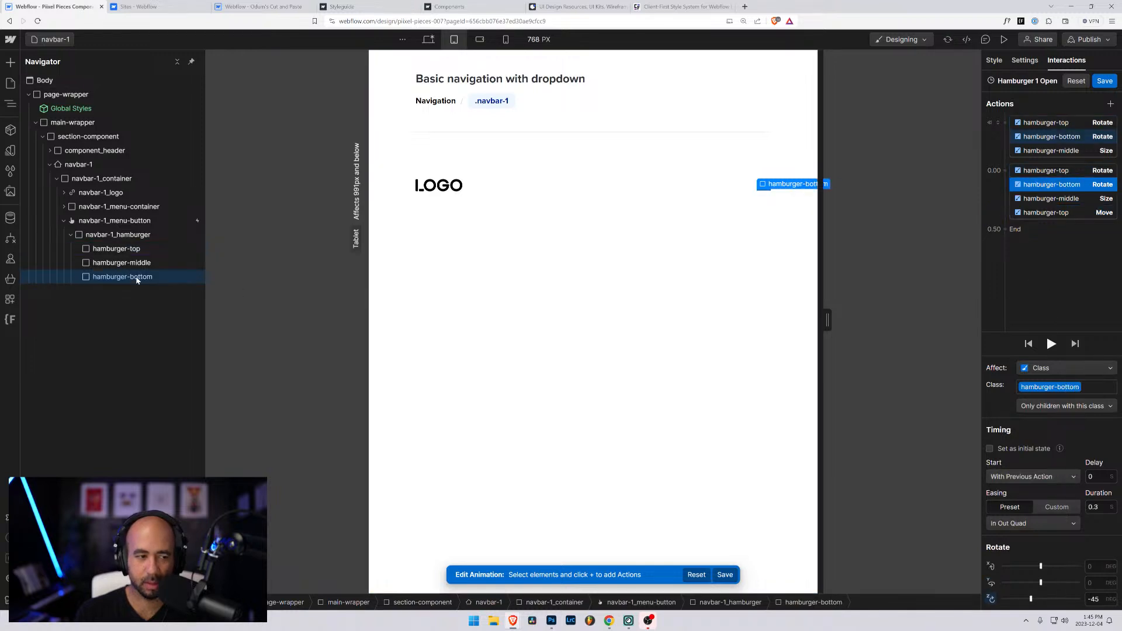
pyautogui.click(1006, 222)
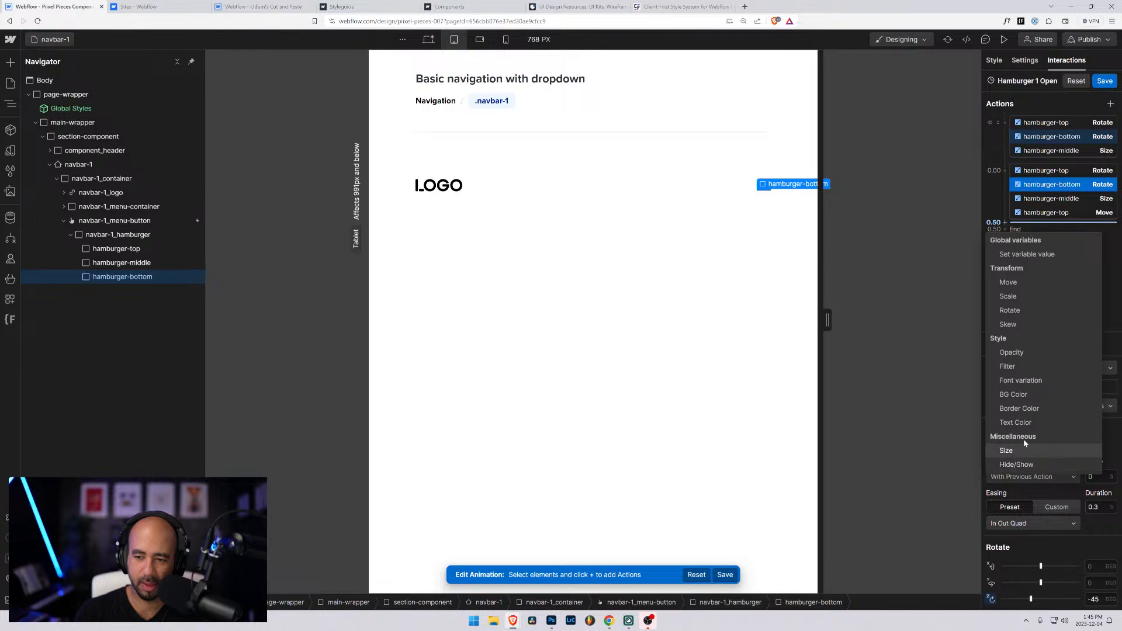
pyautogui.click(1019, 288)
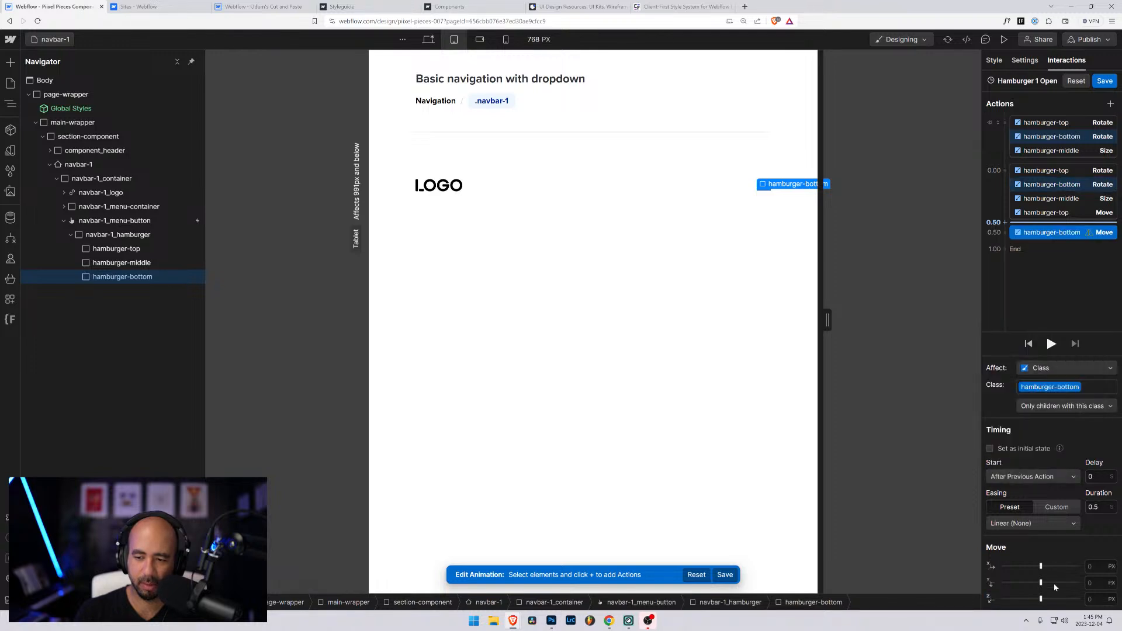
pyautogui.click(1105, 583)
pyautogui.write('50')
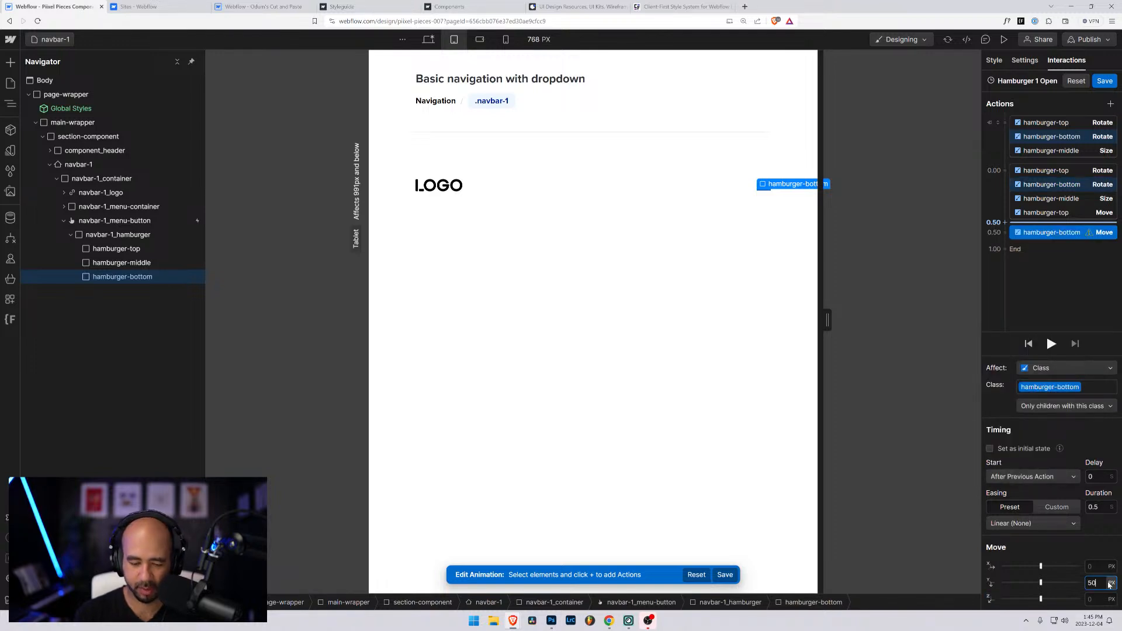
pyautogui.click(1032, 477)
pyautogui.click(1028, 489)
# Give the hamburger-bottom Move action a 0.3 s duration and In Out Quad easing
pyautogui.click(1094, 507)
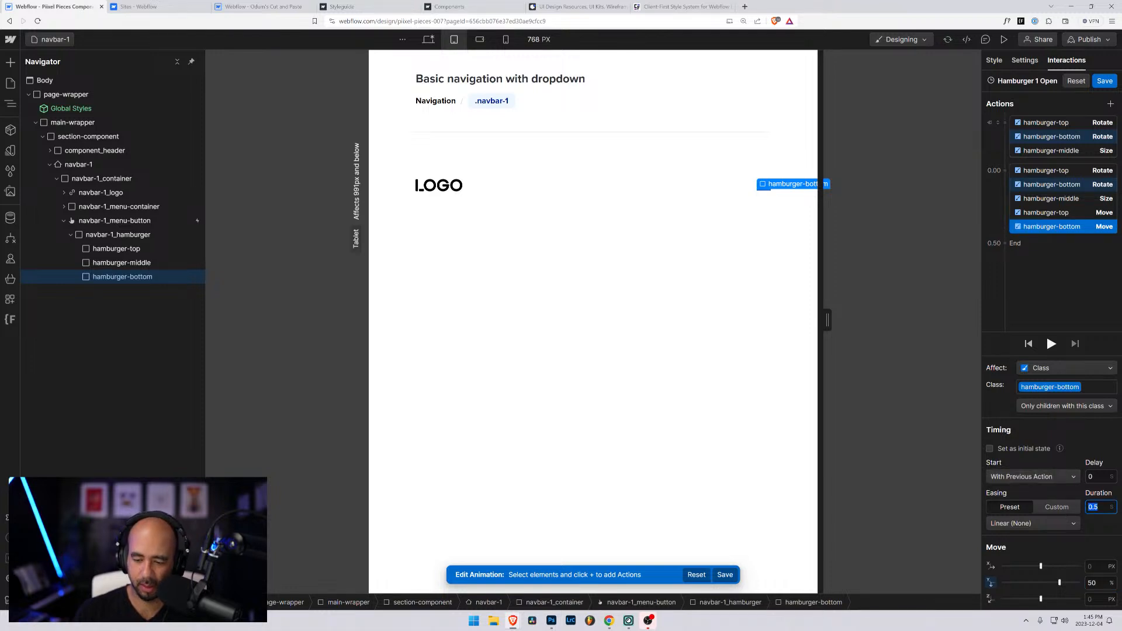
pyautogui.press('BackSpace')
pyautogui.write('3')
pyautogui.click(1033, 524)
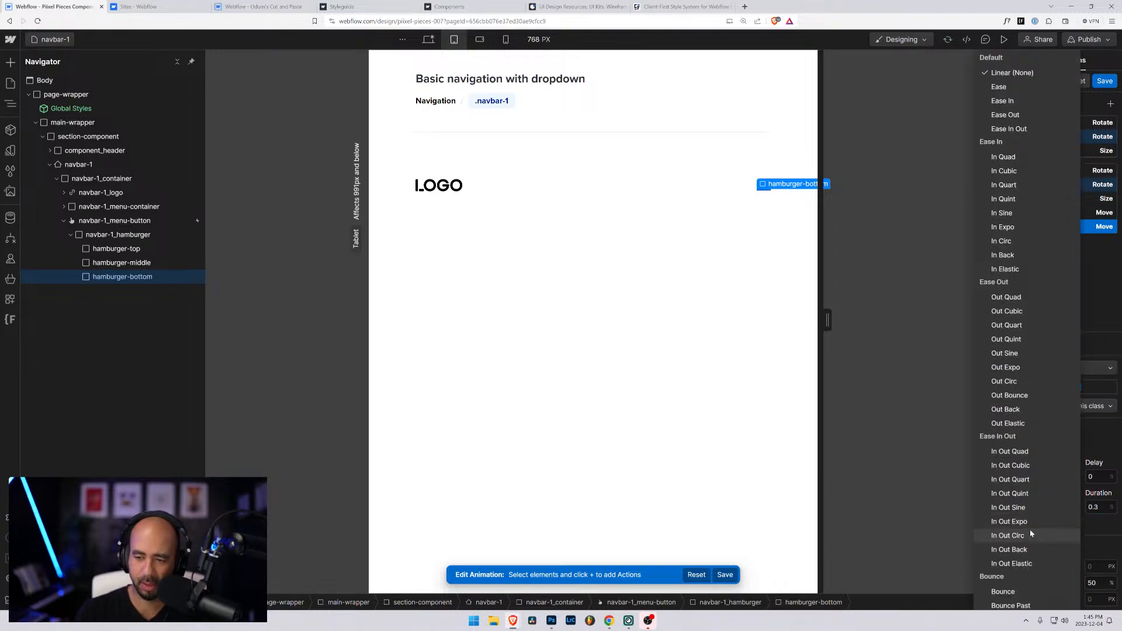
pyautogui.click(1011, 462)
pyautogui.click(1012, 454)
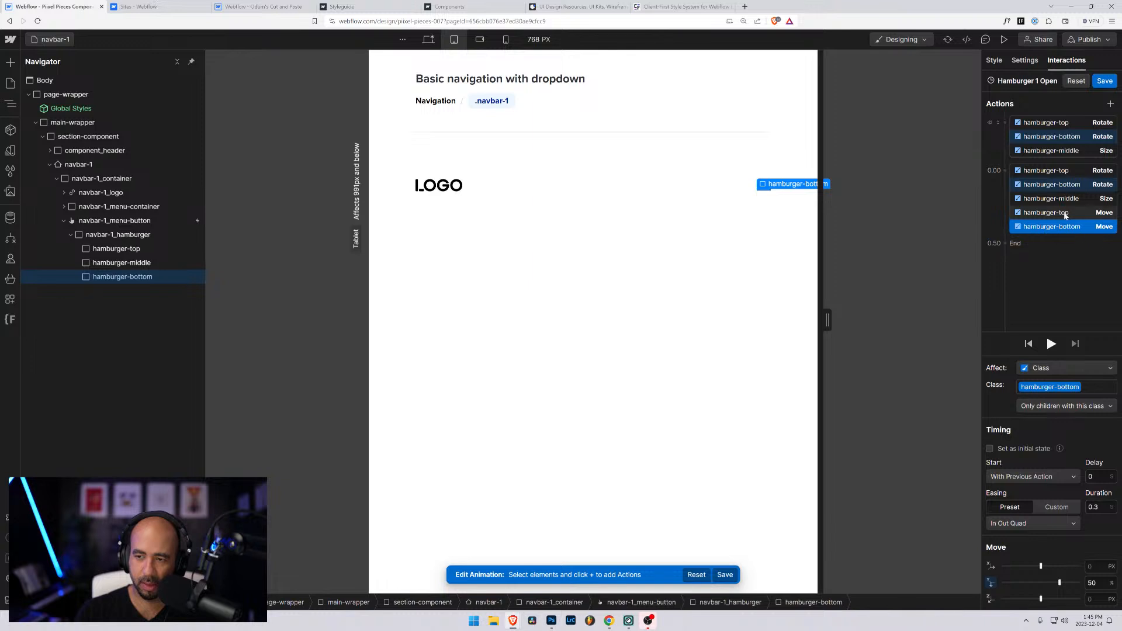
# Give the hamburger-top Move action a 0.3 s duration and In Out Quad easing, and save the animation
pyautogui.click(1047, 212)
pyautogui.click(1094, 507)
pyautogui.press('BackSpace')
pyautogui.write('3')
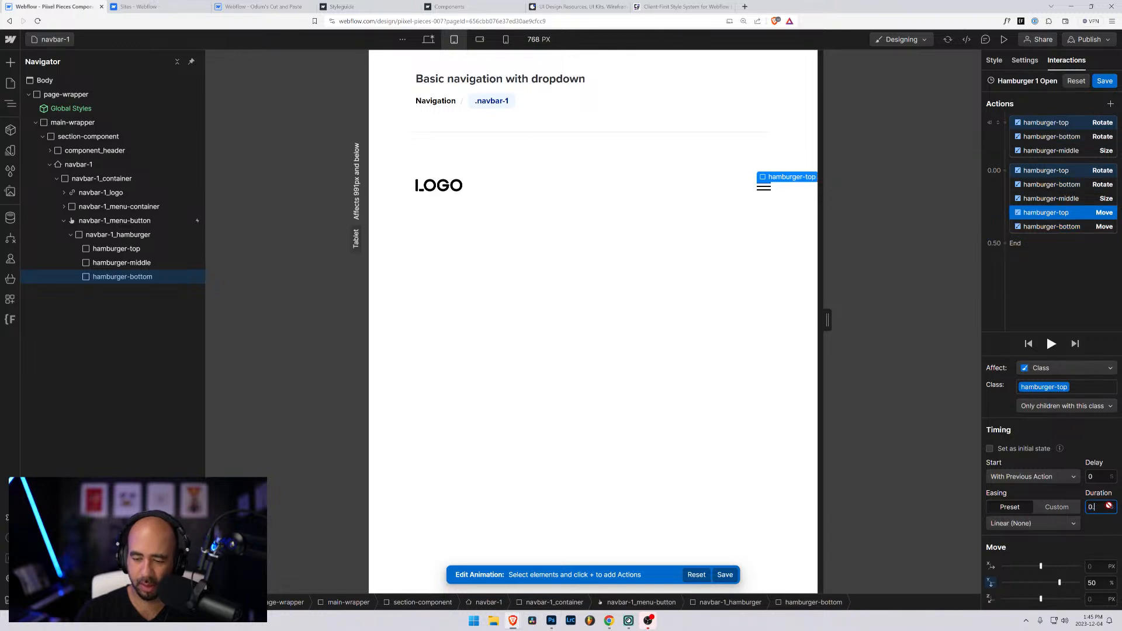
pyautogui.click(1055, 524)
pyautogui.click(1021, 453)
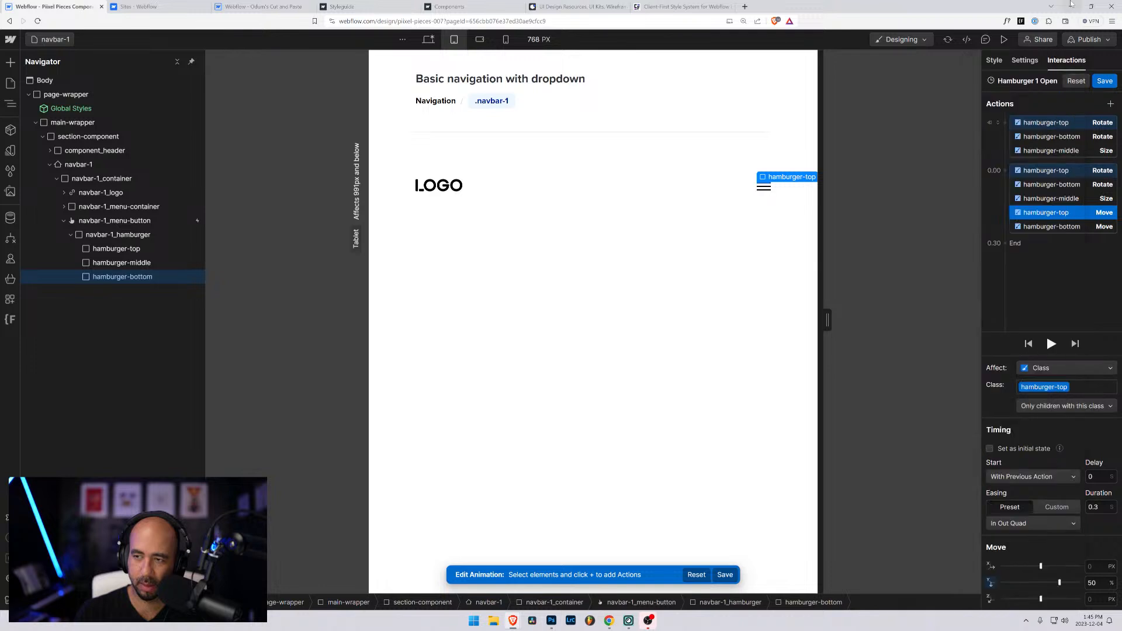
pyautogui.click(1105, 81)
# Preview the page, open the hamburger menu to check how its lines move, and return to the designer
pyautogui.click(999, 41)
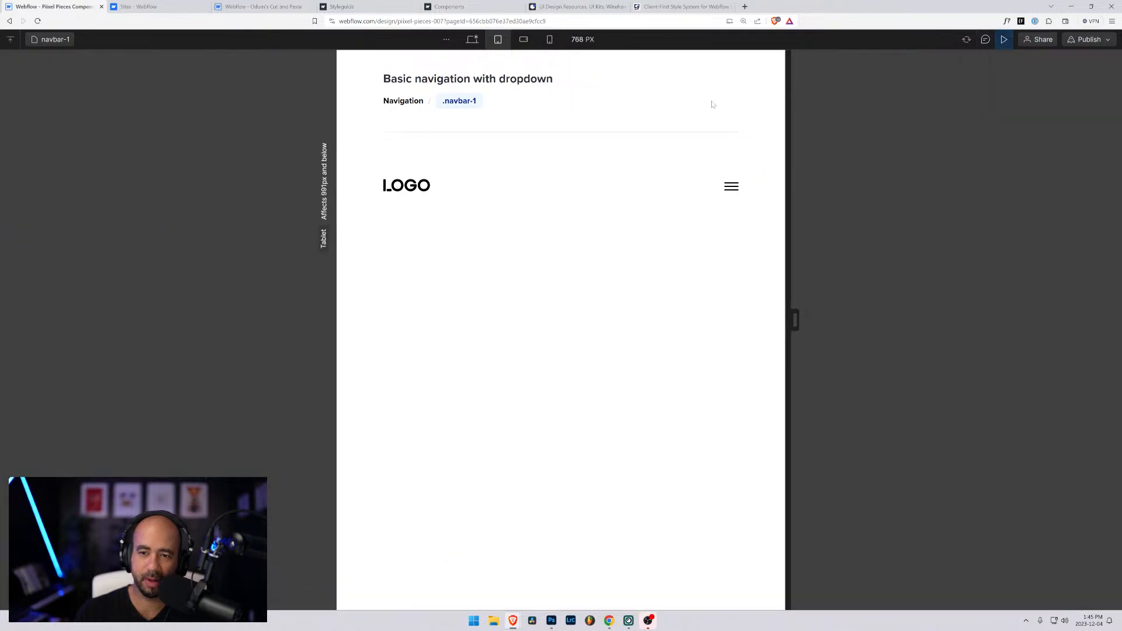
pyautogui.click(731, 188)
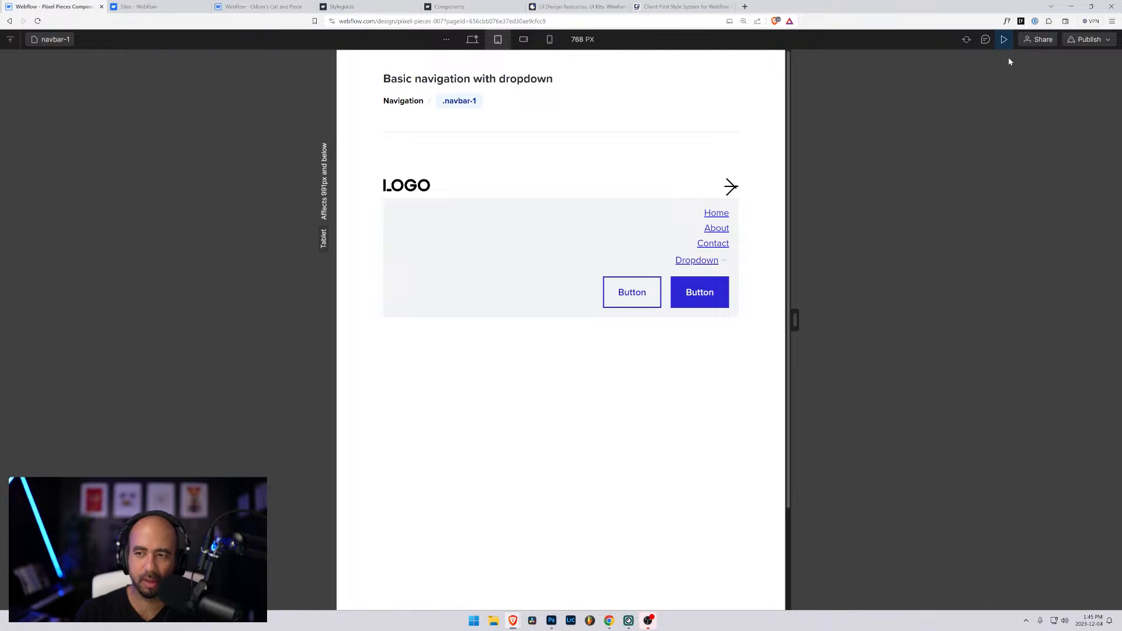
pyautogui.click(1004, 39)
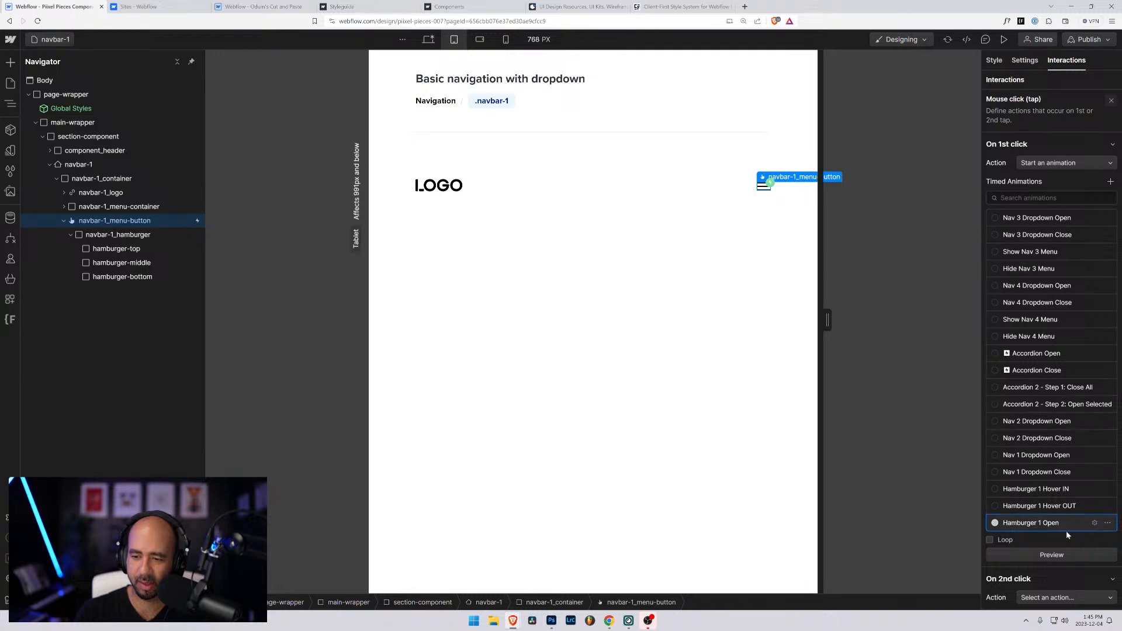
# Reopen the Hamburger 1 Open animation and set the hamburger-top Move action's Y value to 2.5 rem
pyautogui.click(1094, 523)
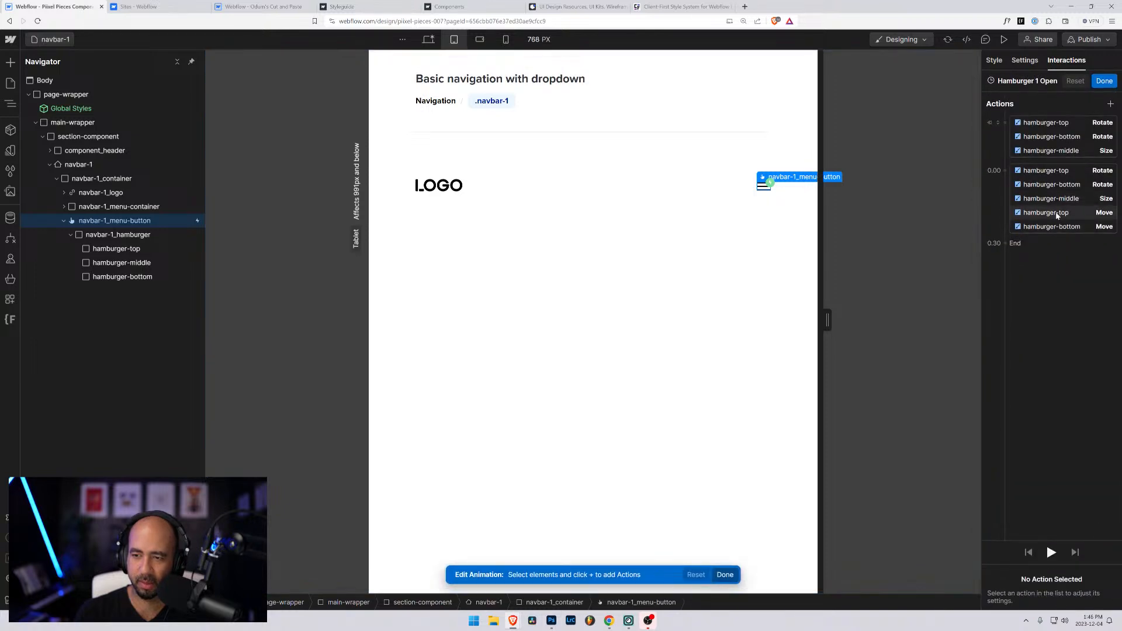
pyautogui.click(1058, 214)
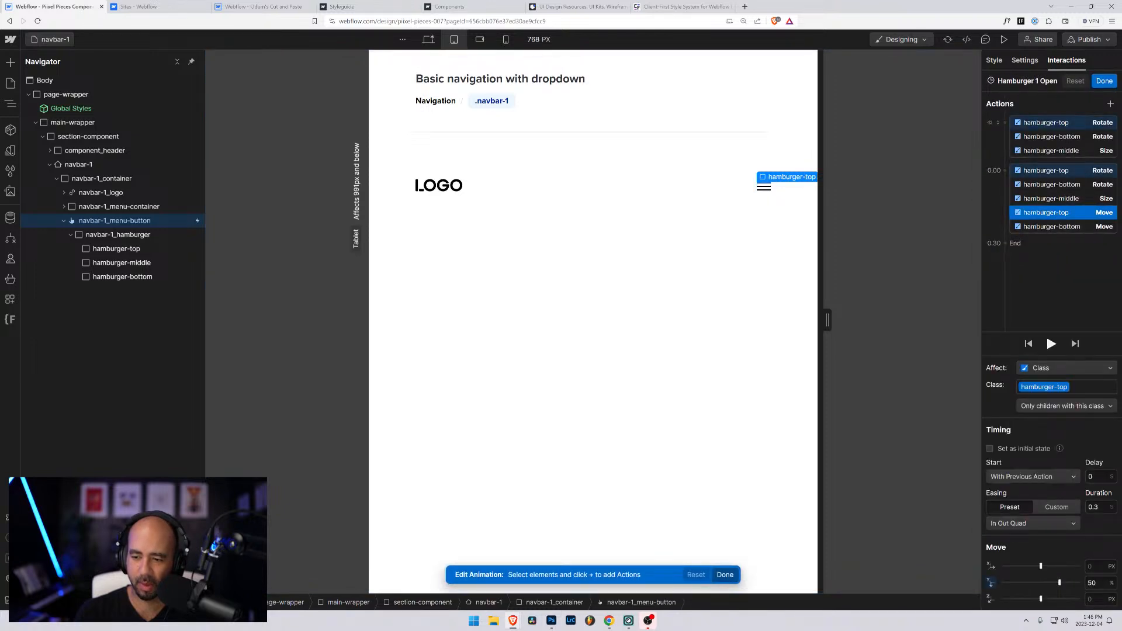
pyautogui.click(1092, 583)
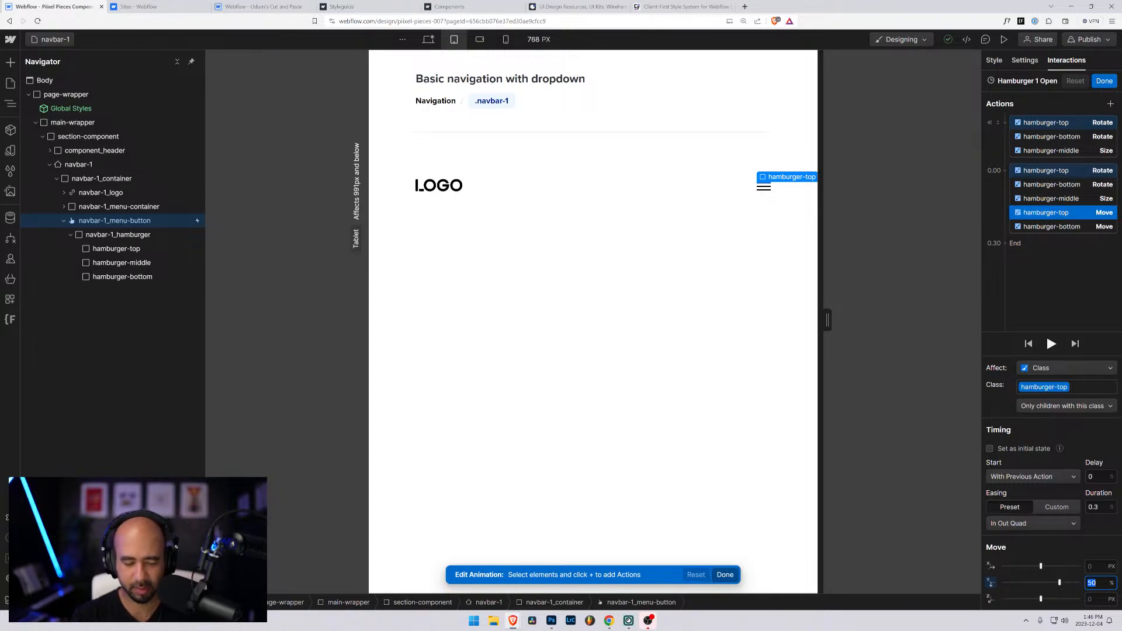
pyautogui.write('2.5rem')
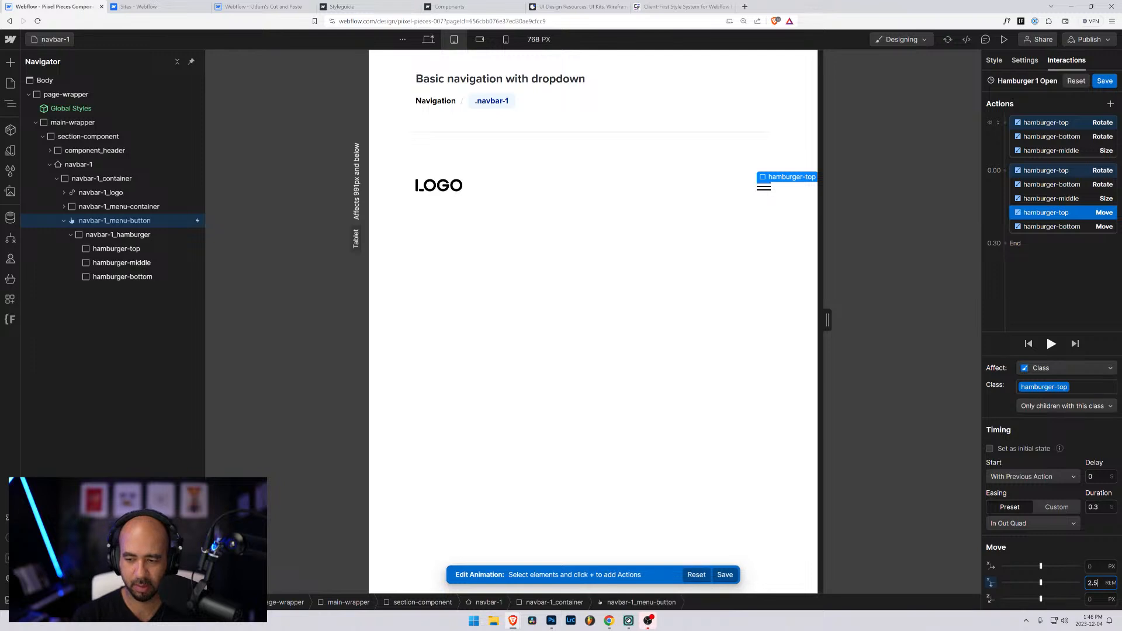
# Set the hamburger-bottom Move action's Y value to -2.5 rem and save the animation
pyautogui.click(1053, 226)
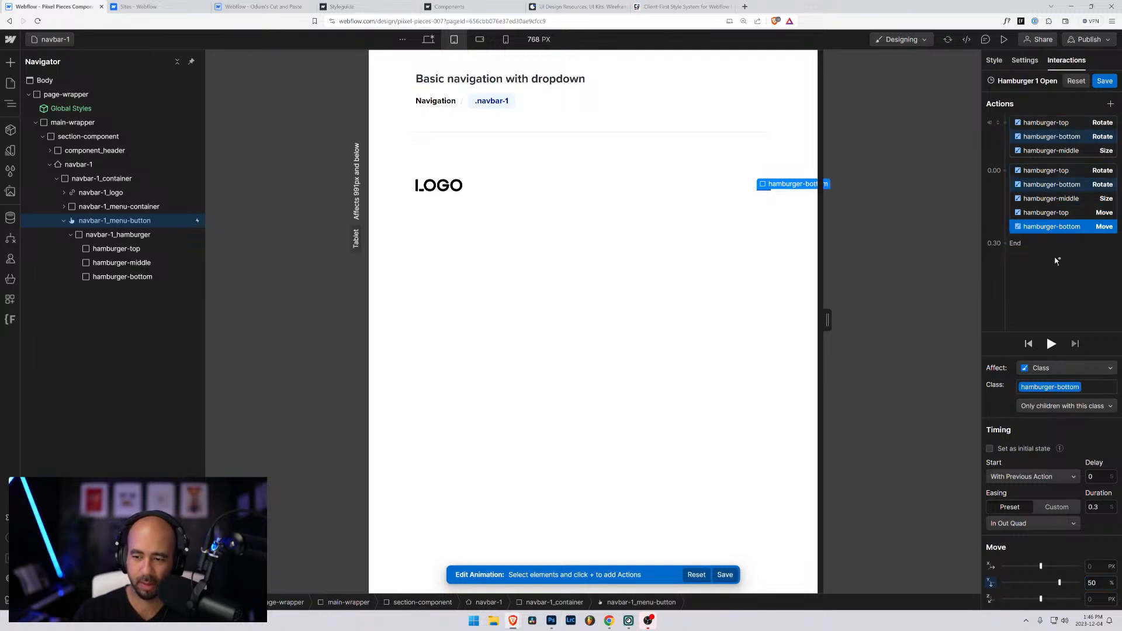
pyautogui.click(1092, 583)
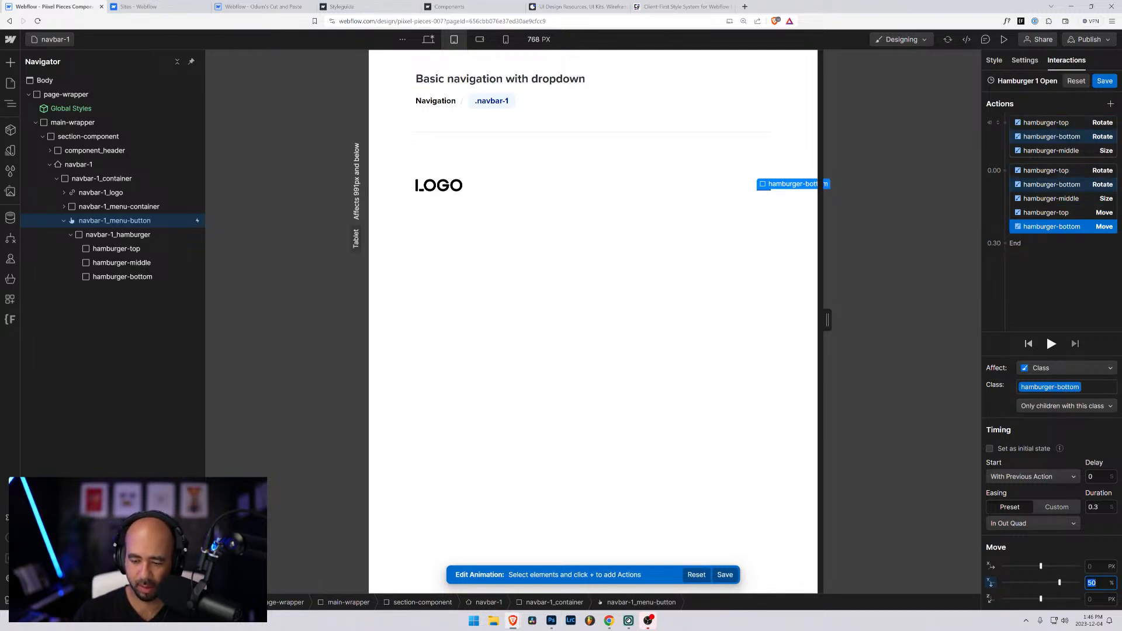
pyautogui.write('2.5rem')
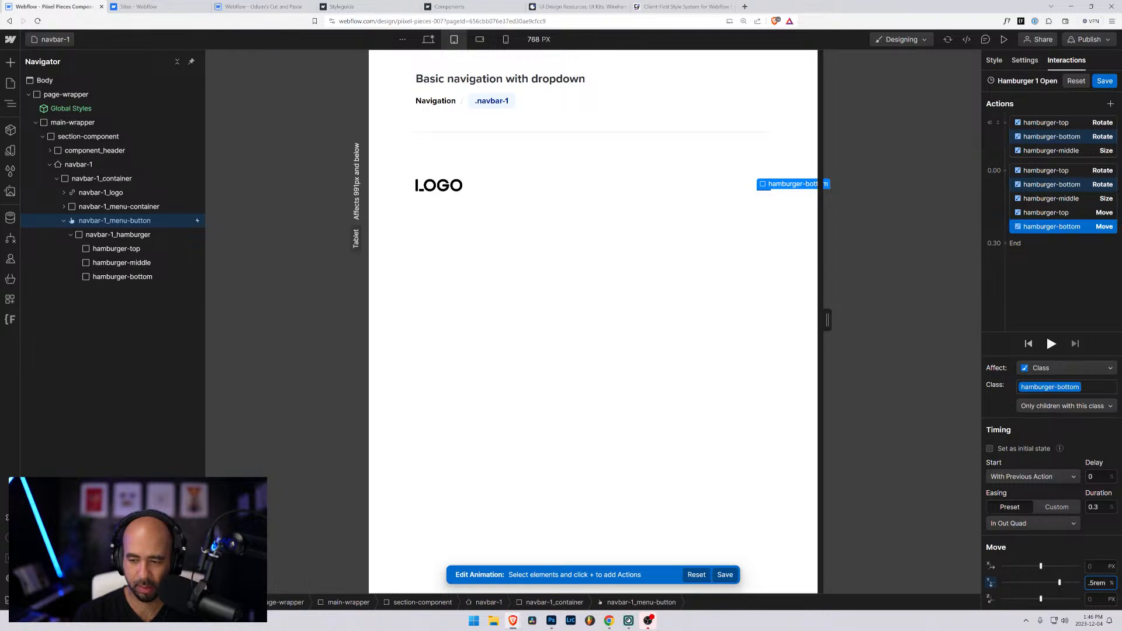
pyautogui.press('Return')
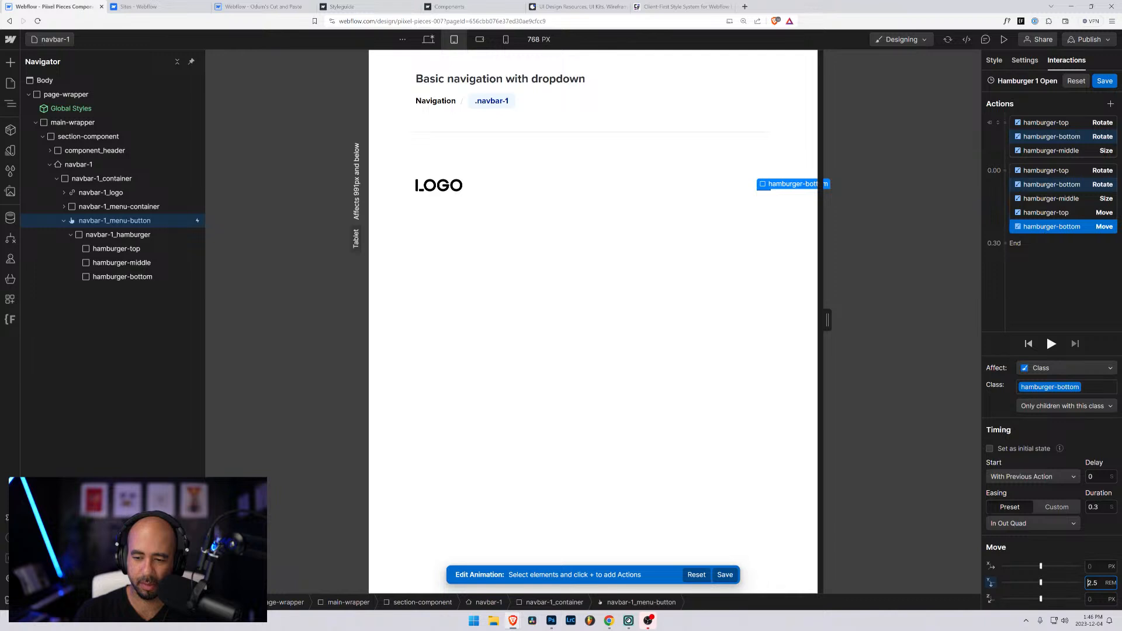
pyautogui.write('-')
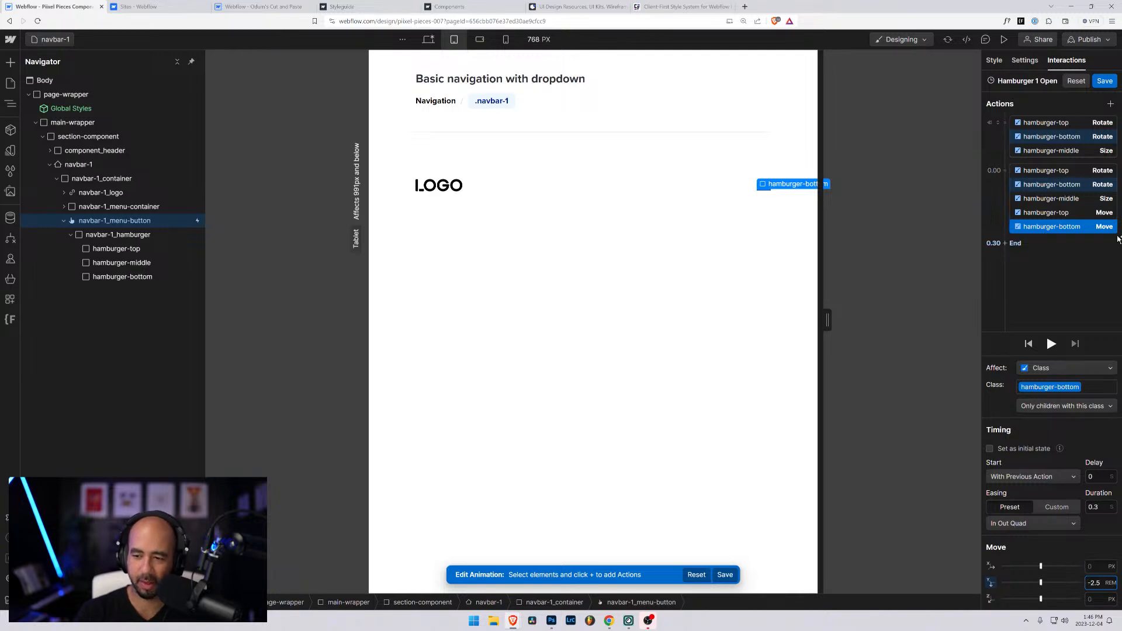
pyautogui.click(1105, 81)
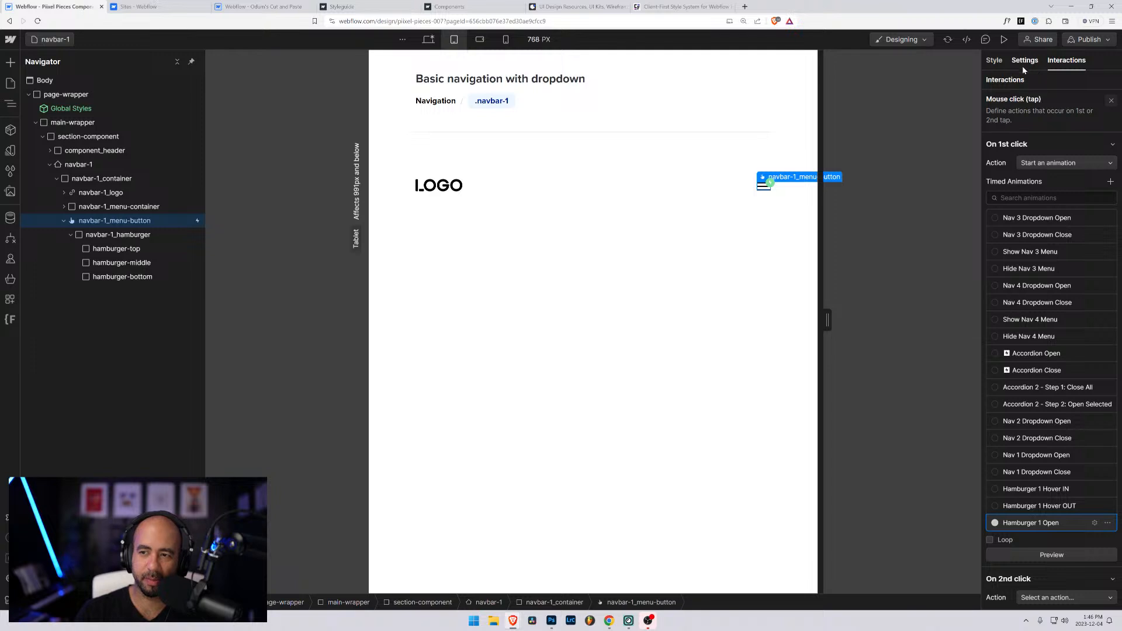
# Preview the page, toggle the hamburger menu open and closed to check the rem-based line offsets, and return to the designer
pyautogui.click(1005, 39)
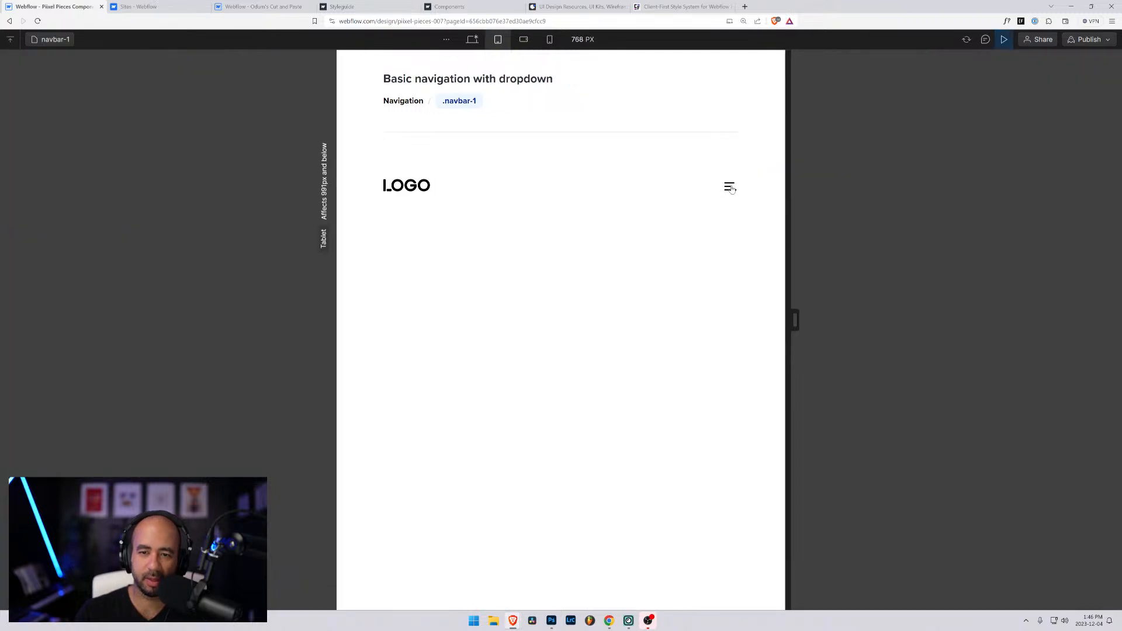
pyautogui.click(730, 187)
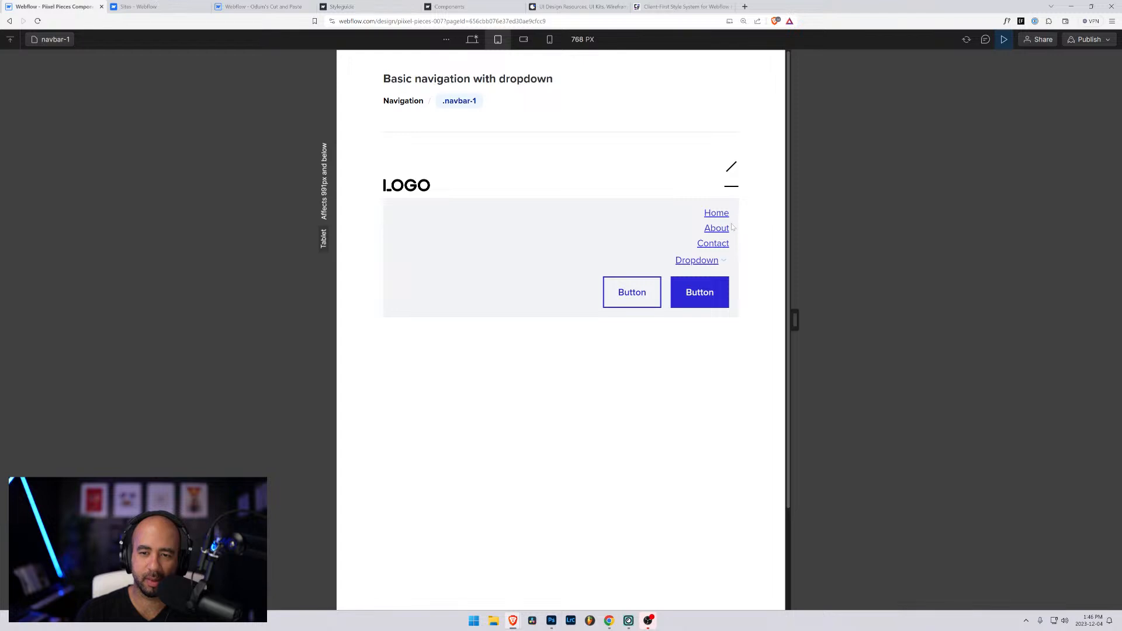
pyautogui.click(730, 177)
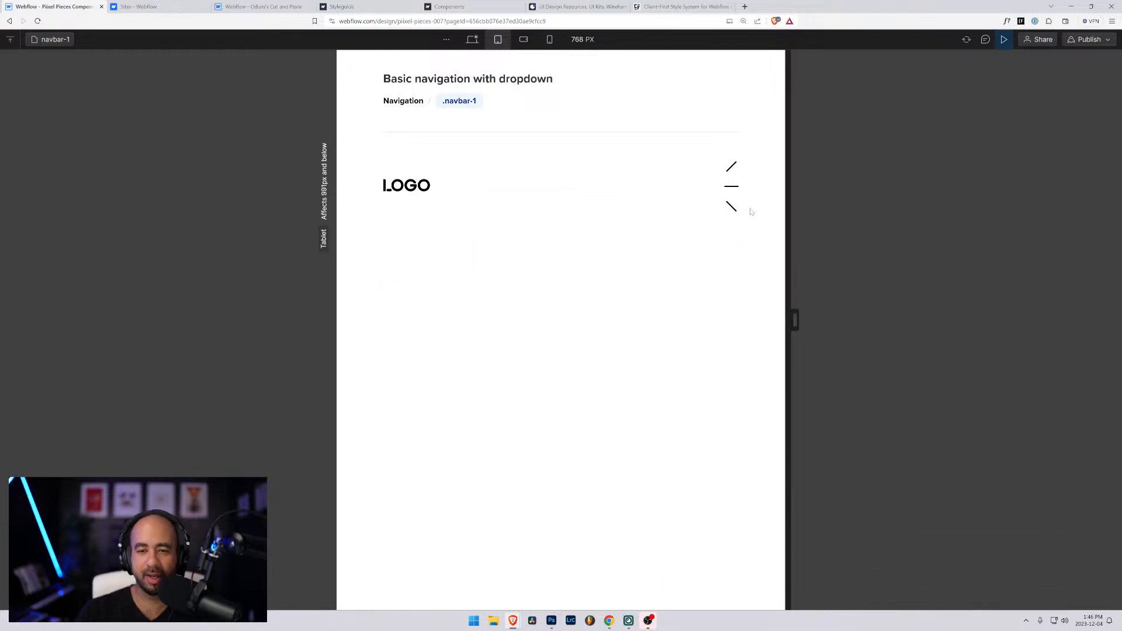
pyautogui.click(1004, 40)
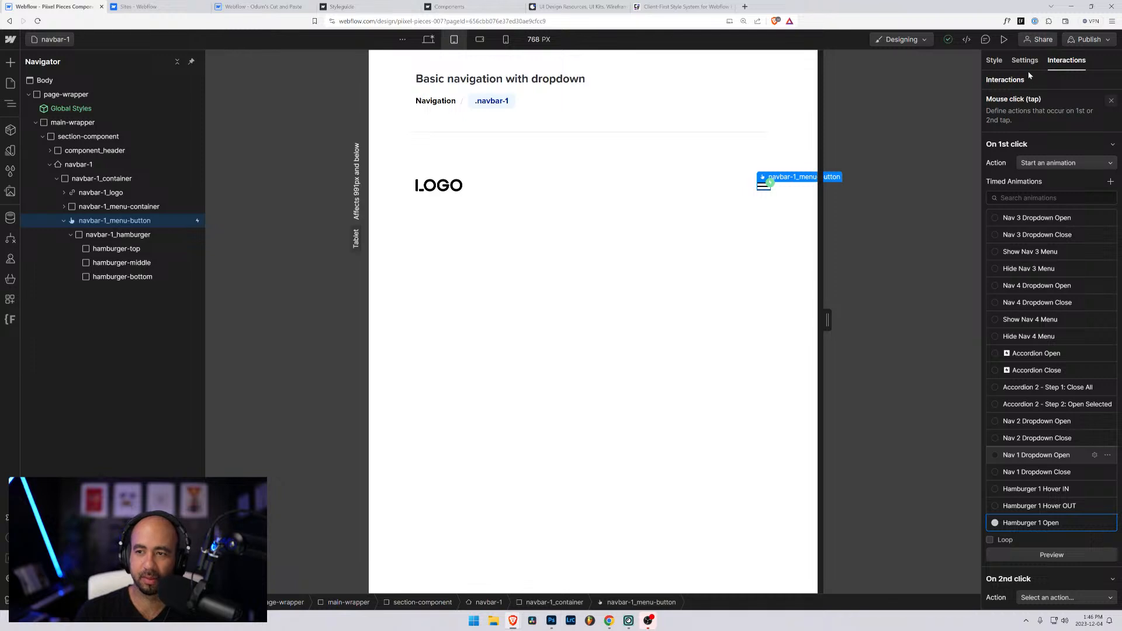
# Reopen the Hamburger 1 Open animation, set the hamburger-bottom Move action's Y value to 0 rem, and save
pyautogui.click(1095, 523)
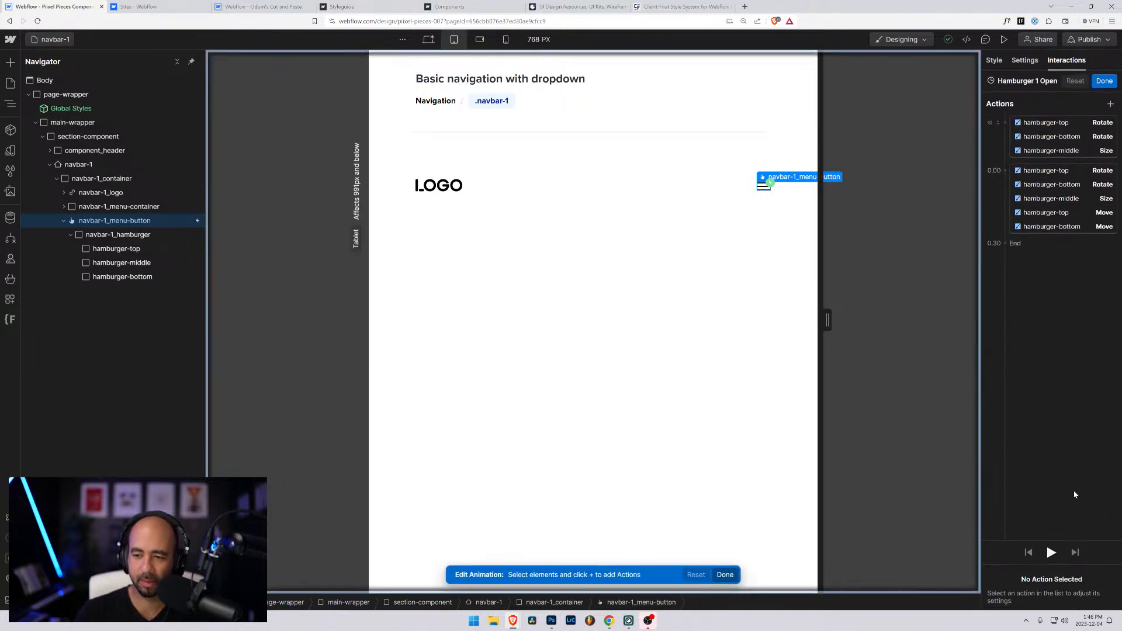
pyautogui.click(1048, 227)
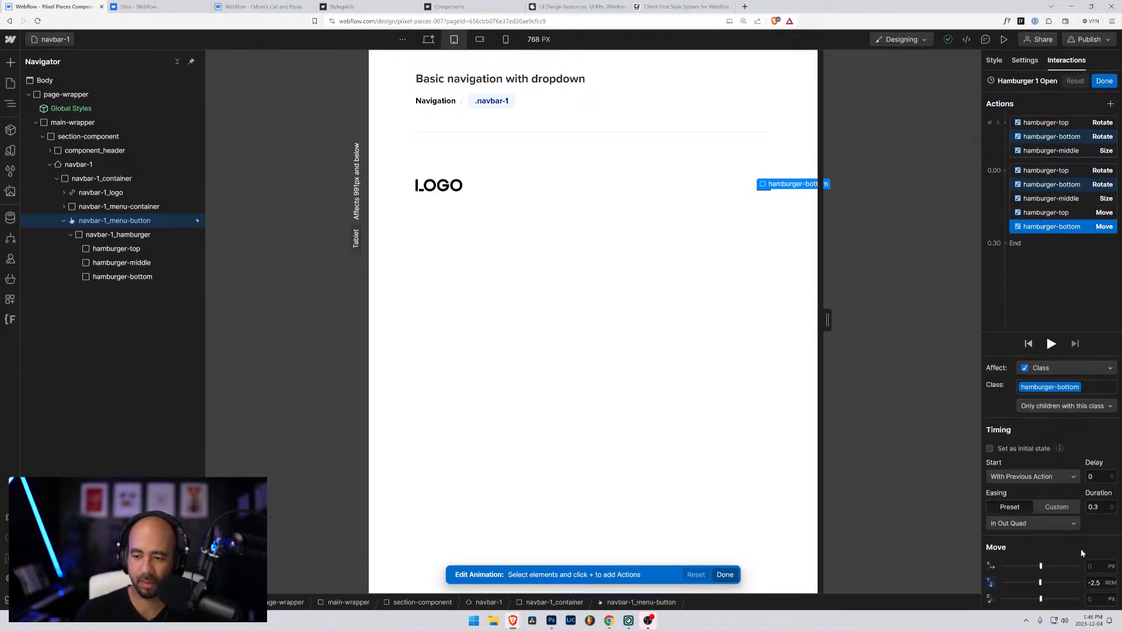
pyautogui.click(1094, 583)
pyautogui.write('0')
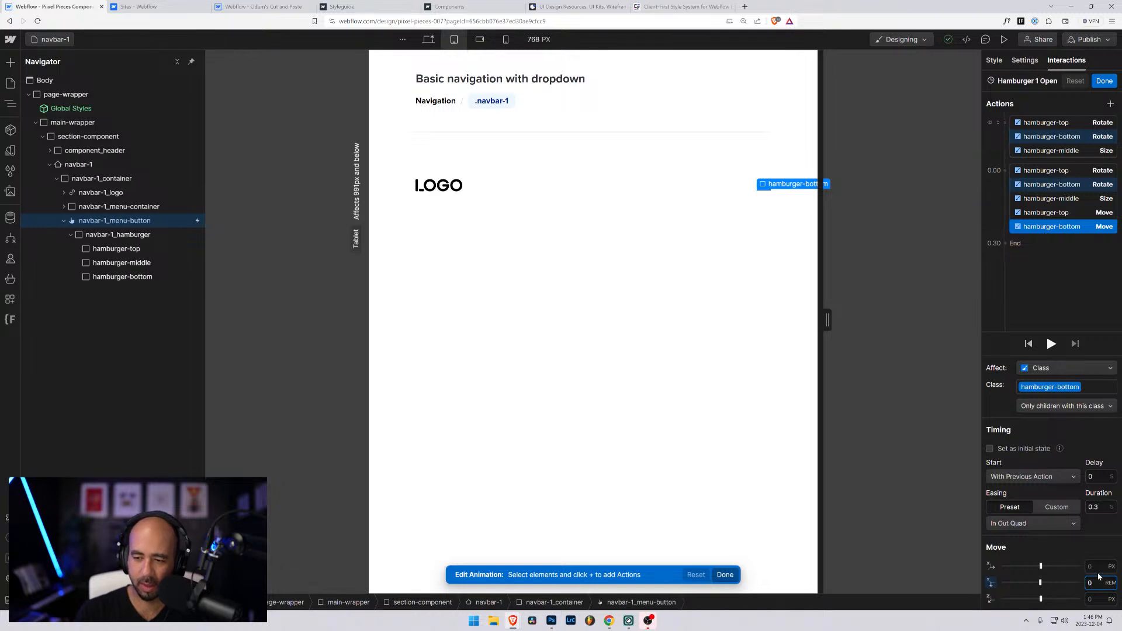
pyautogui.press('Return')
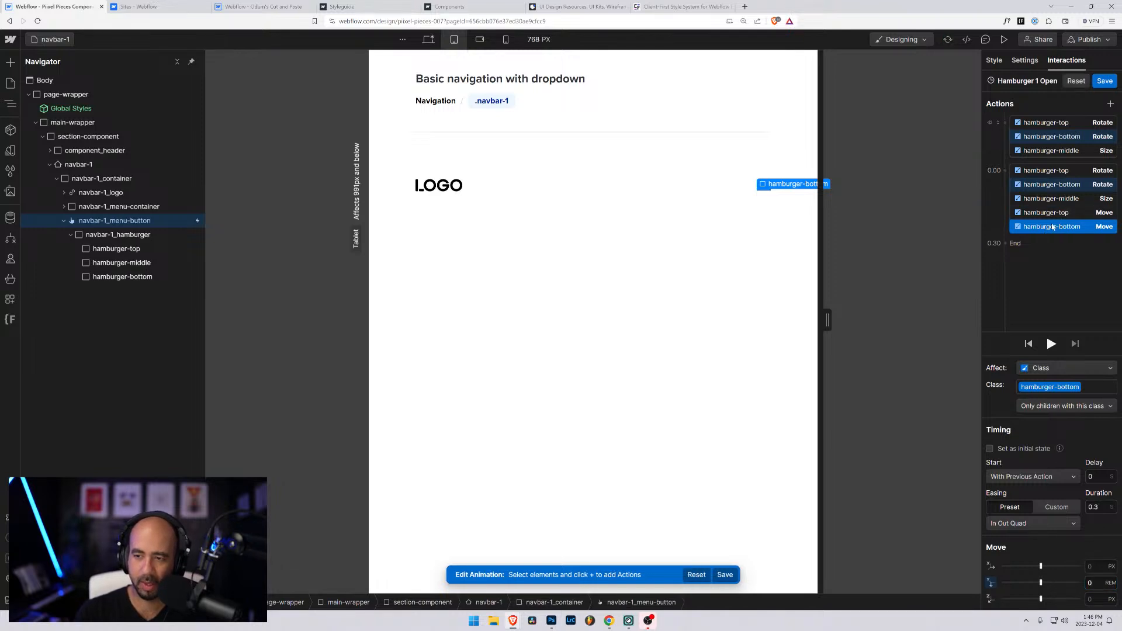
pyautogui.click(1105, 82)
# Preview the page and open the hamburger menu to check the top line's movement alone, then return to the designer
pyautogui.click(1005, 39)
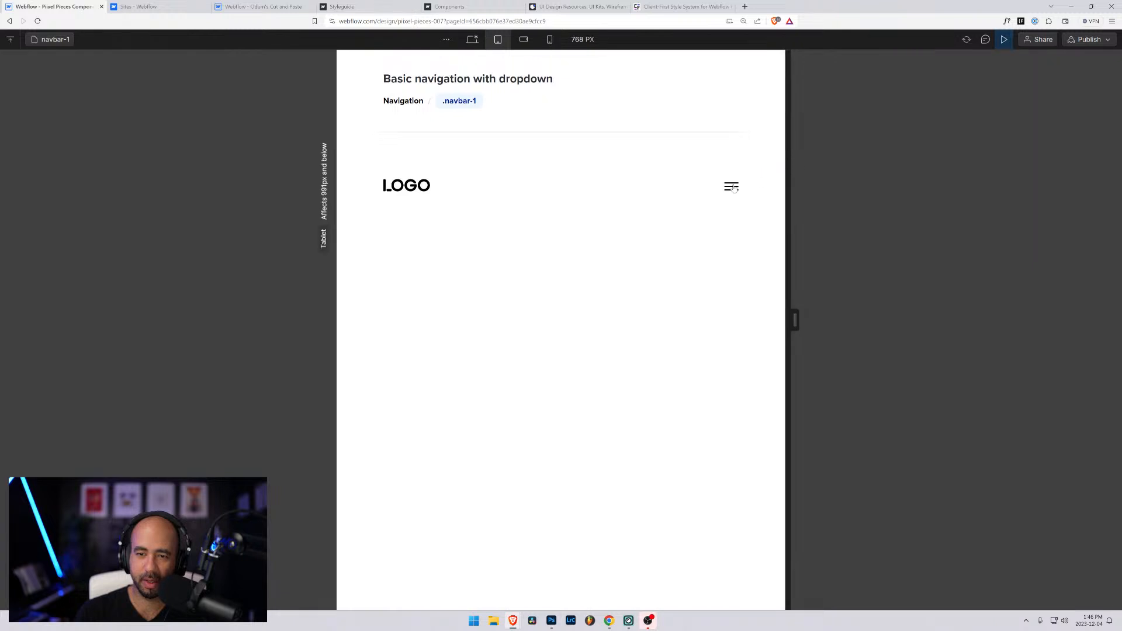
pyautogui.click(731, 190)
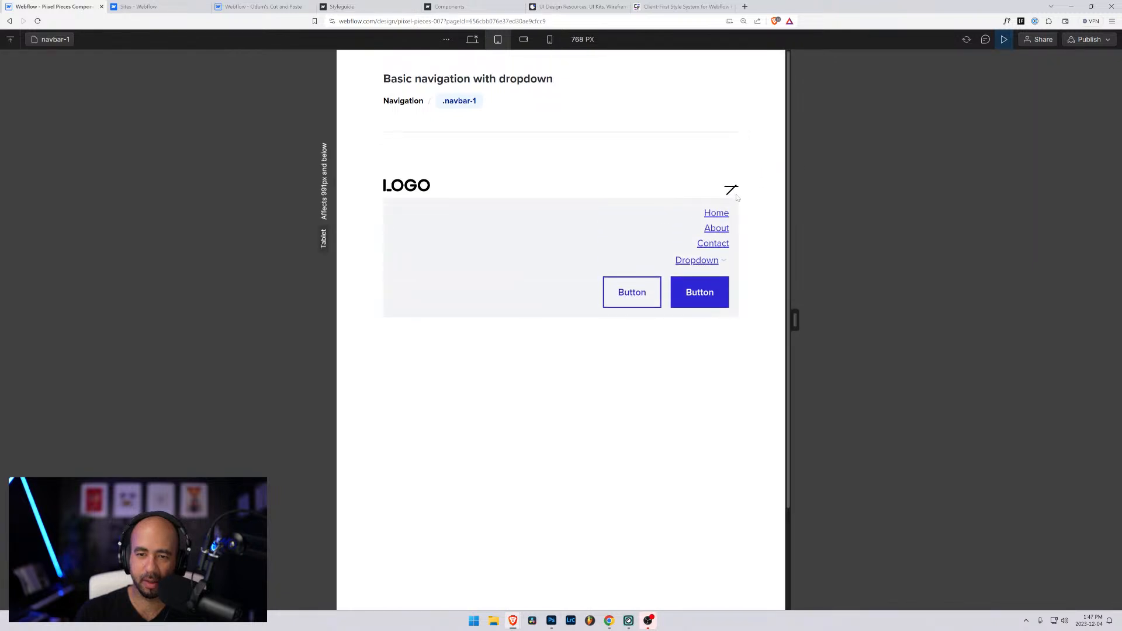
pyautogui.click(687, 384)
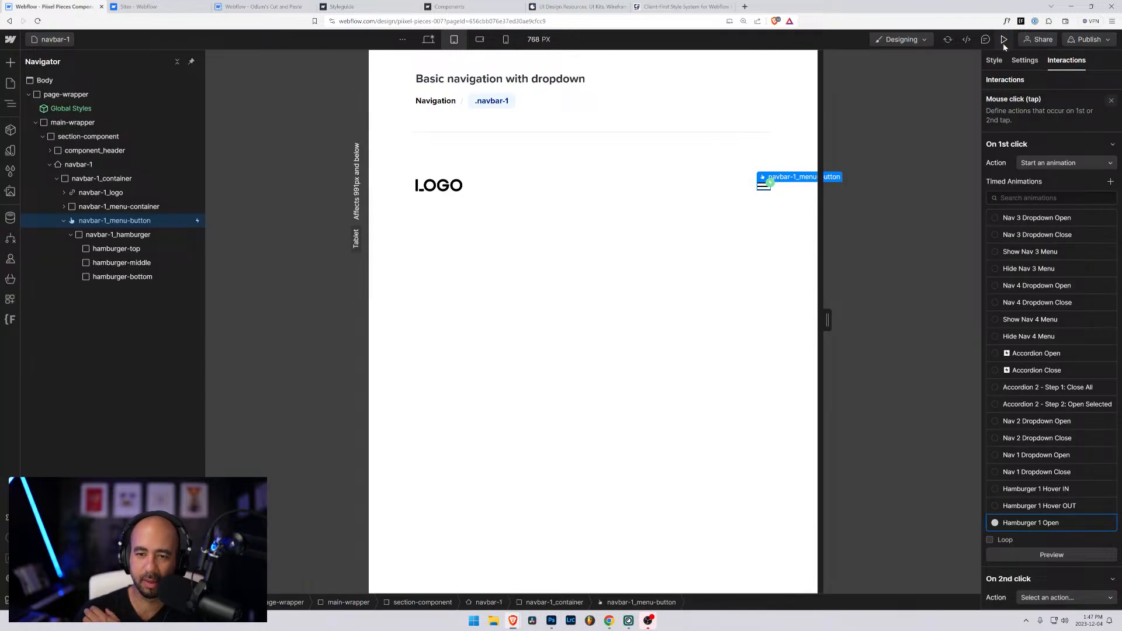
# Reopen the Hamburger 1 Open animation and set the hamburger-top Move action's Y value to 100%
pyautogui.click(1095, 523)
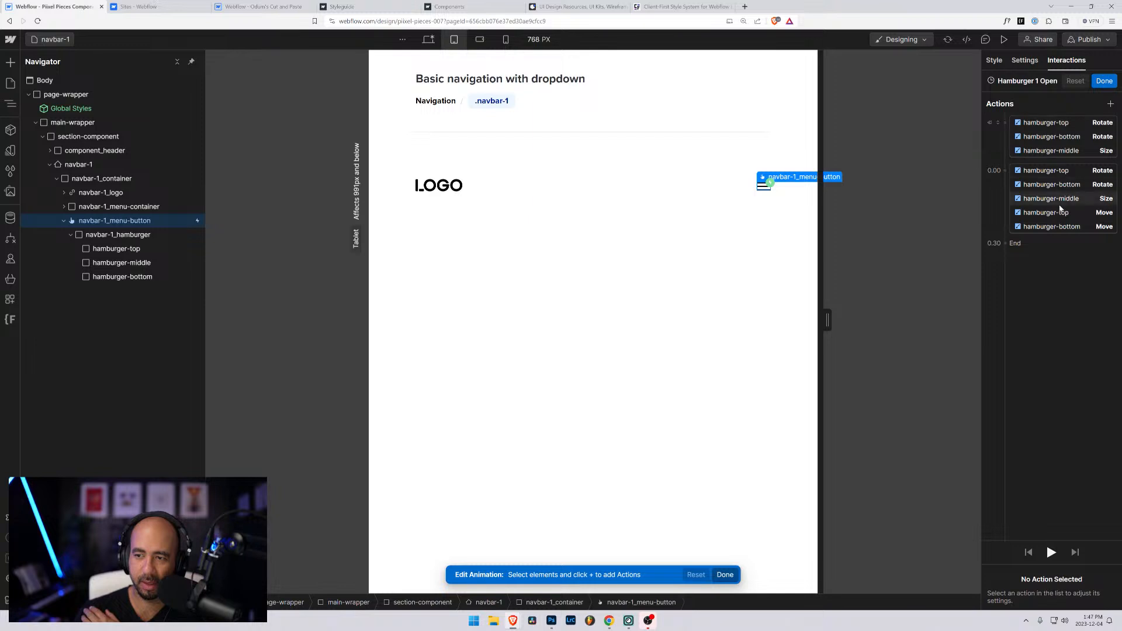
pyautogui.click(1059, 212)
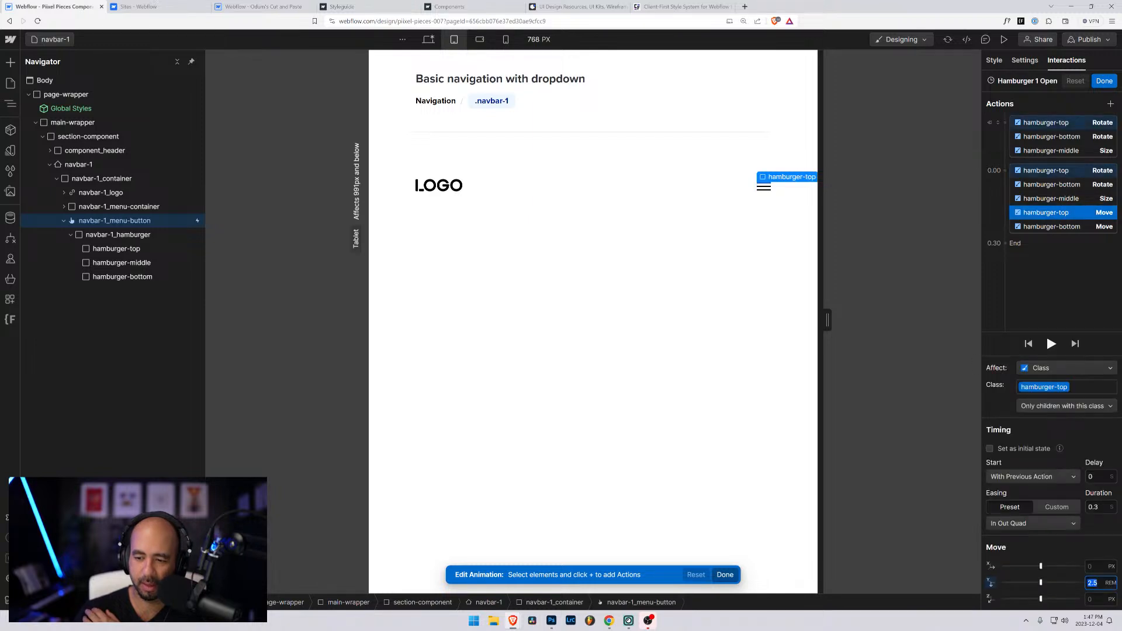
pyautogui.click(1113, 586)
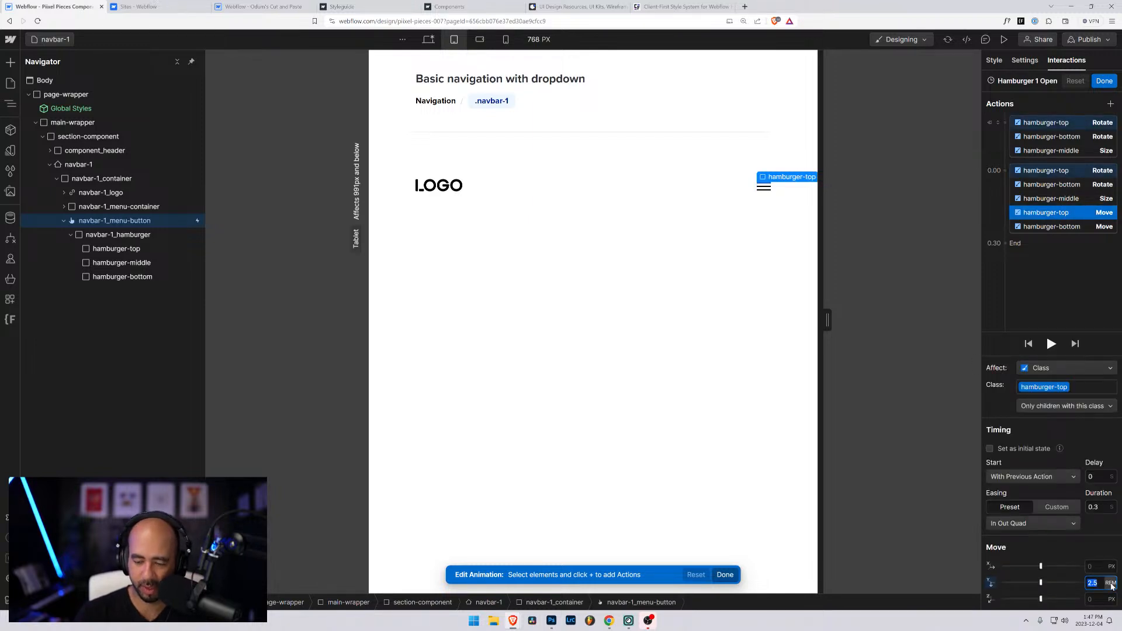
pyautogui.write('100%')
pyautogui.press('Return')
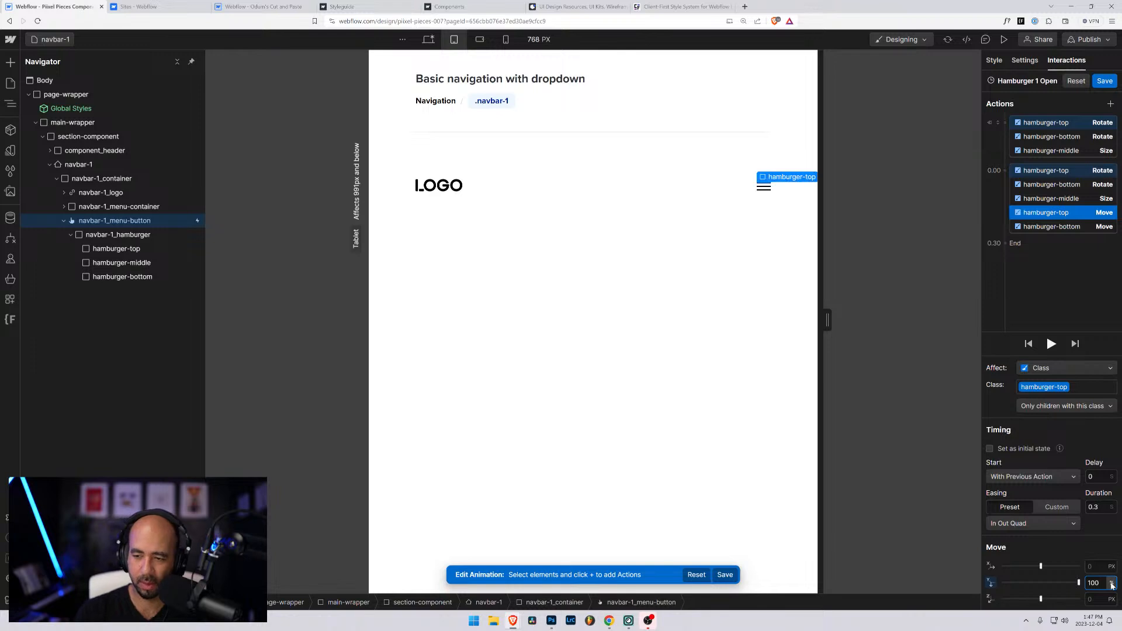
# Set the hamburger-bottom Move action's Y value to -100% and save the animation
pyautogui.click(1089, 227)
pyautogui.click(1099, 583)
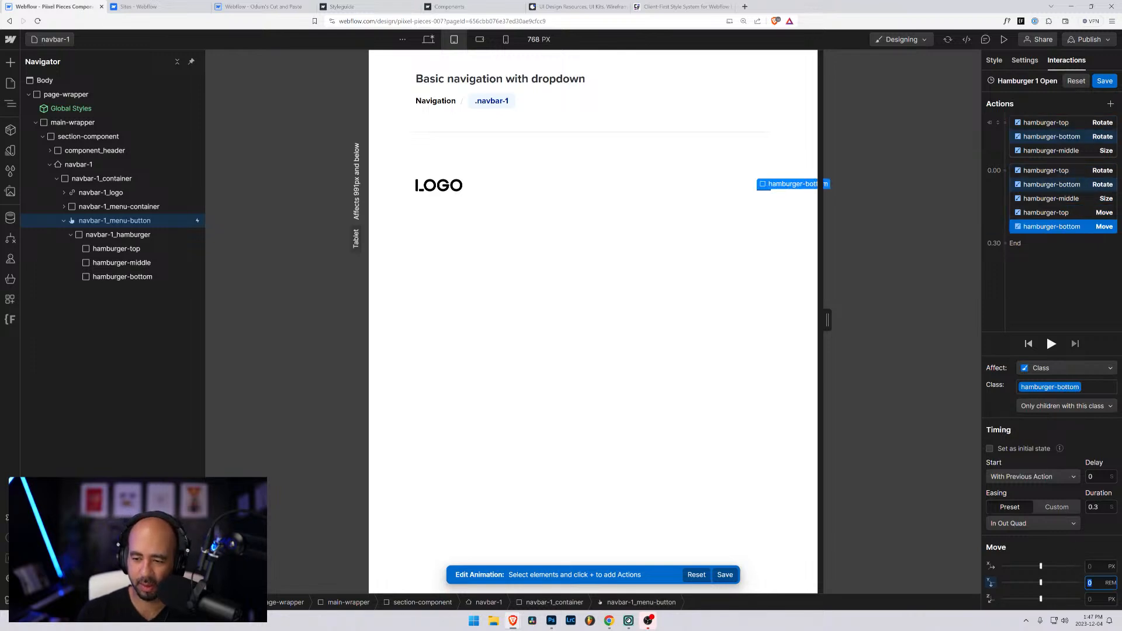
pyautogui.write('-100%')
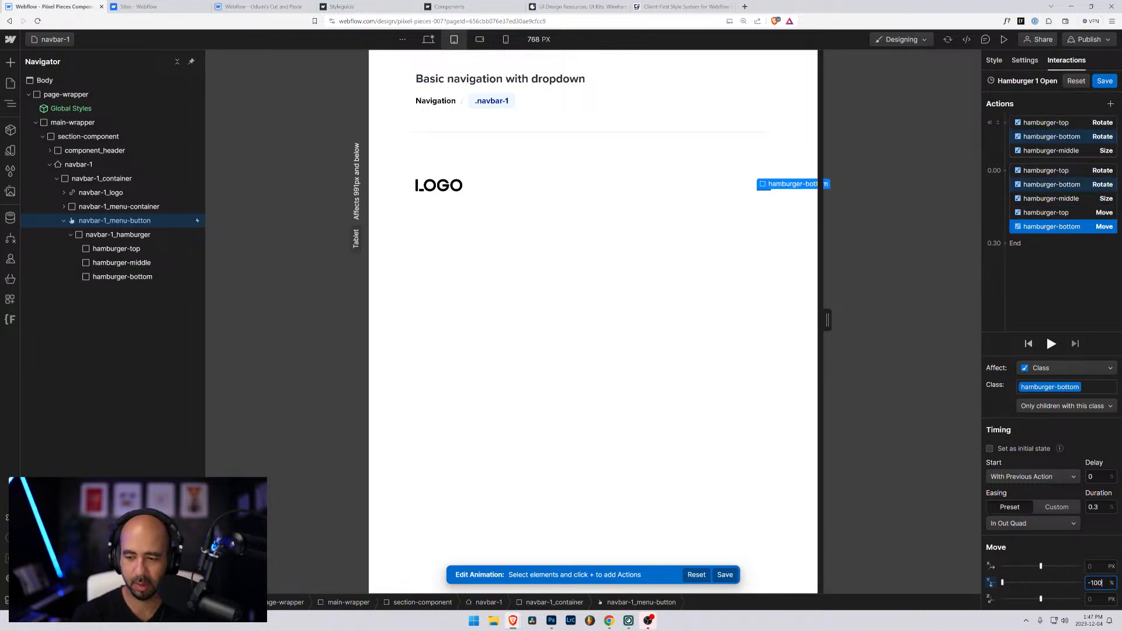
pyautogui.click(1105, 81)
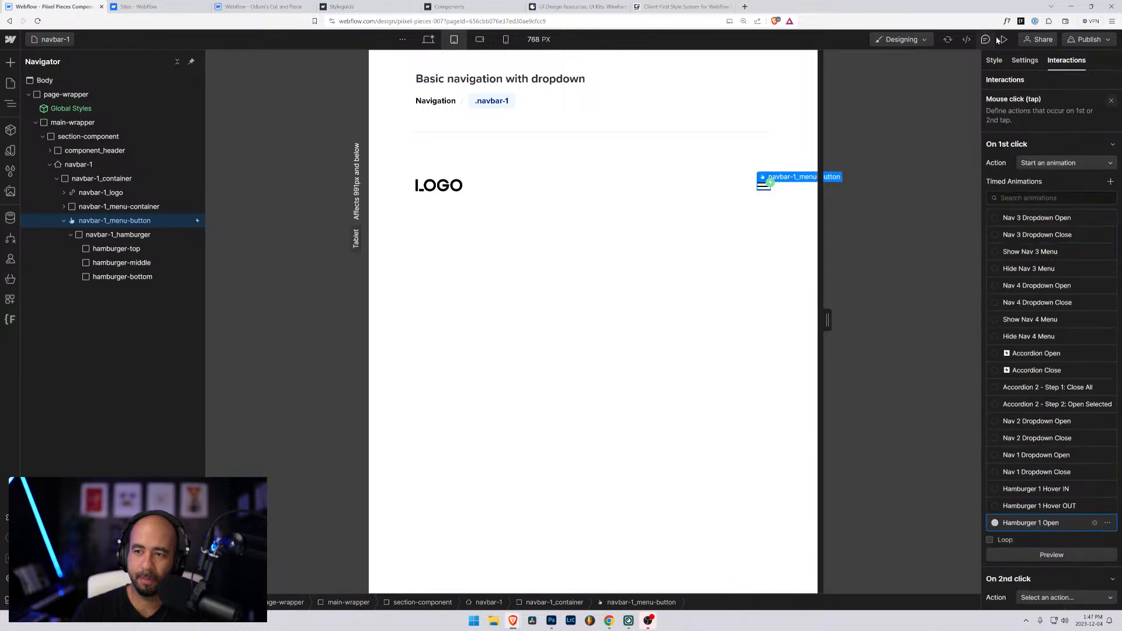
# Preview the page, open the hamburger menu to check the 100% line offsets, and return to the designer
pyautogui.click(1004, 39)
pyautogui.click(731, 186)
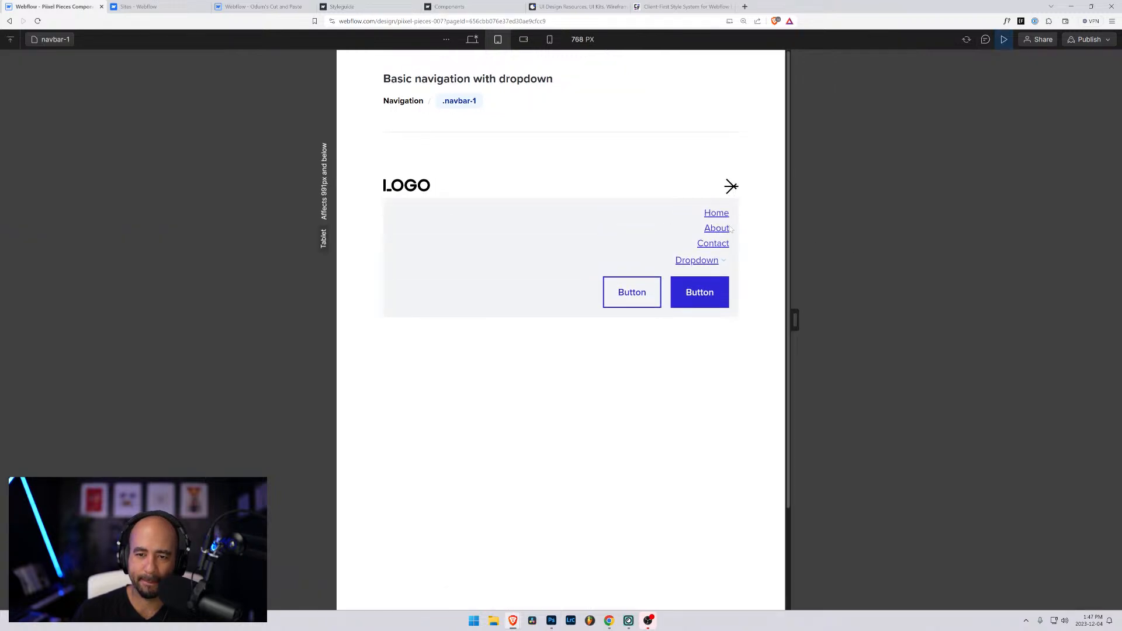
pyautogui.click(730, 188)
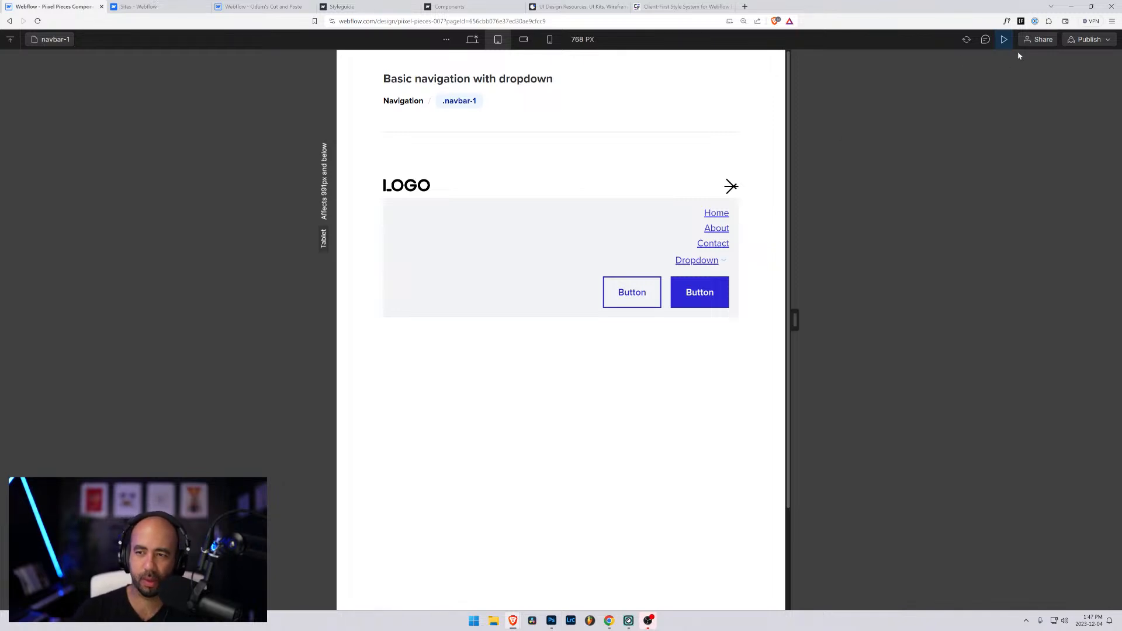
pyautogui.hotkey('ctrl', 'shift', 'p')
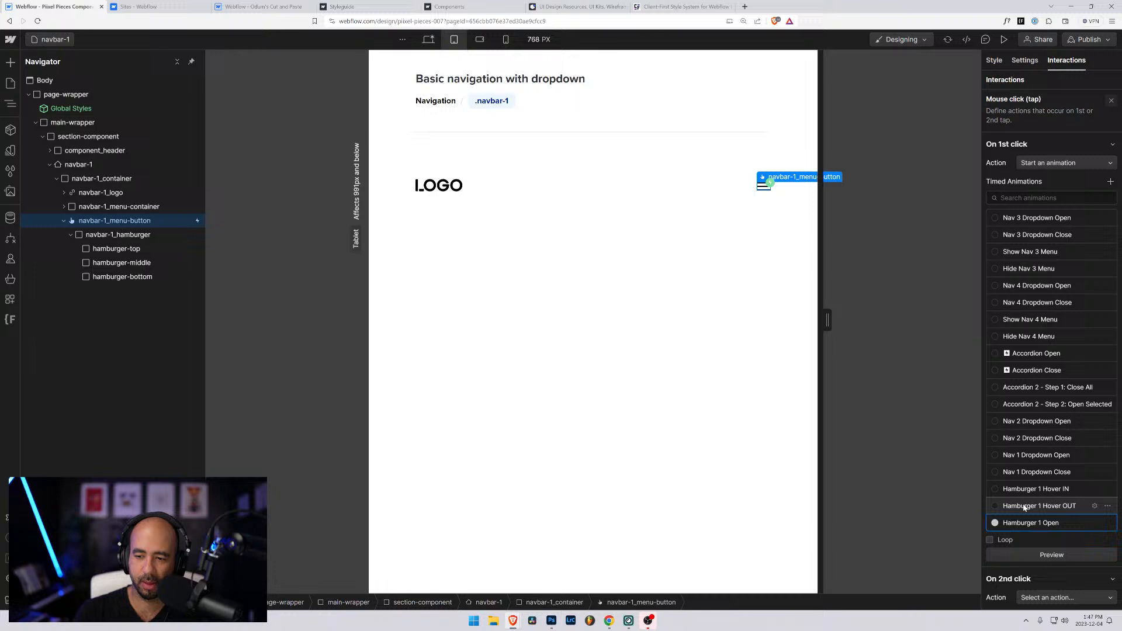
# Reopen the Hamburger 1 Open animation and set the hamburger-top Move action's Y value to 200%
pyautogui.click(1095, 524)
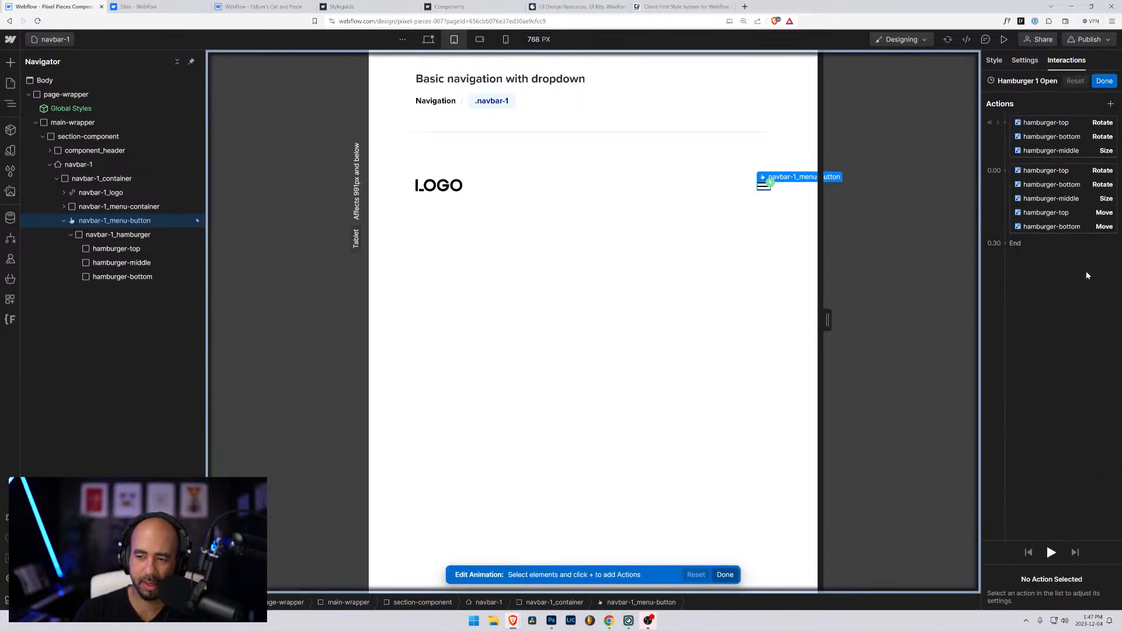
pyautogui.click(1083, 214)
pyautogui.click(1093, 583)
pyautogui.write('200')
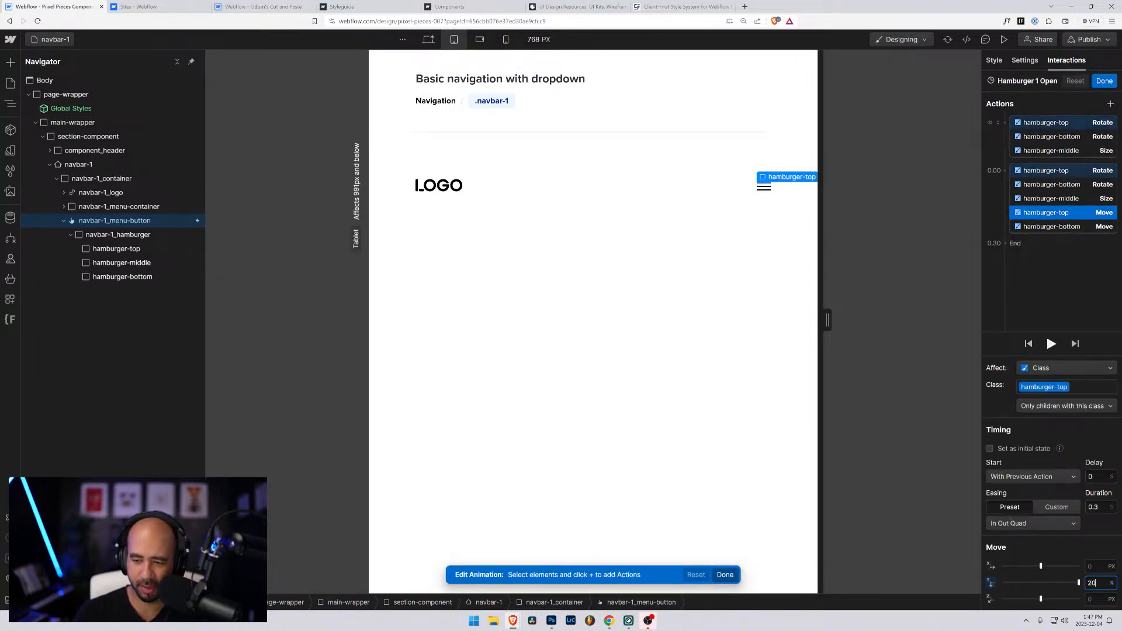
pyautogui.press('Tab')
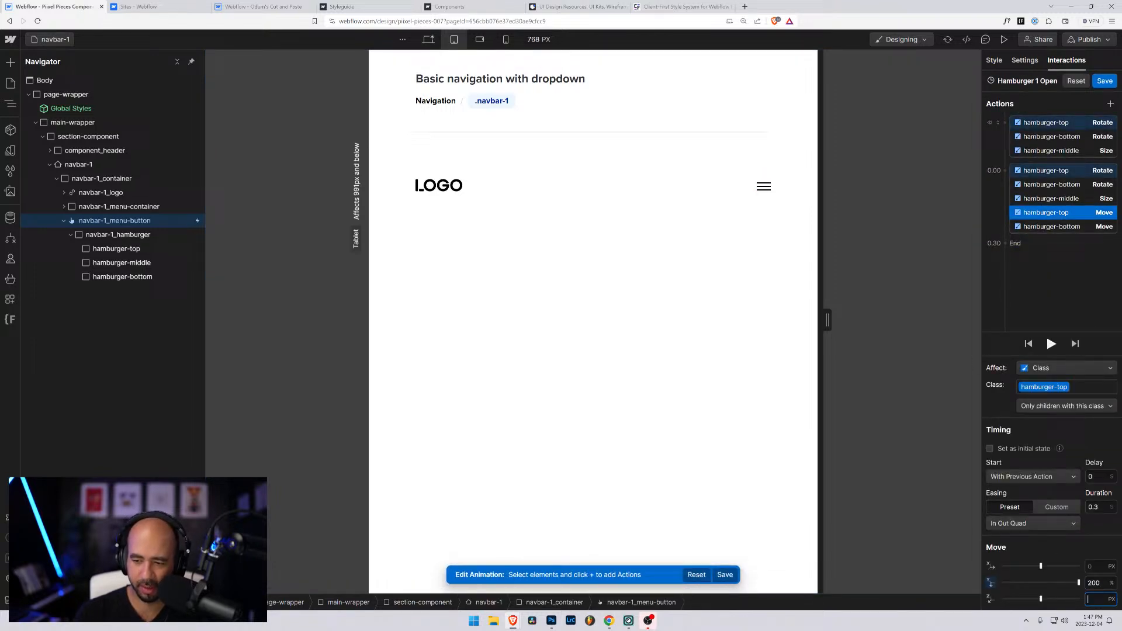
# Set the hamburger-bottom Move action's Y value to -200% and save the animation
pyautogui.click(1024, 227)
pyautogui.click(1106, 583)
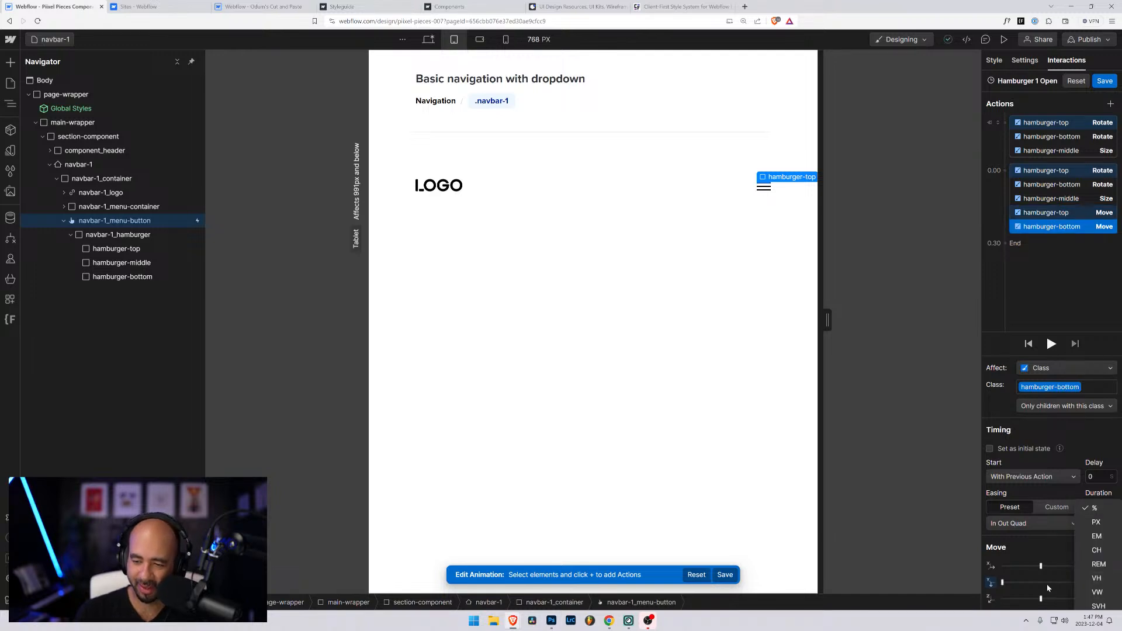
pyautogui.click(1095, 583)
pyautogui.write('-200')
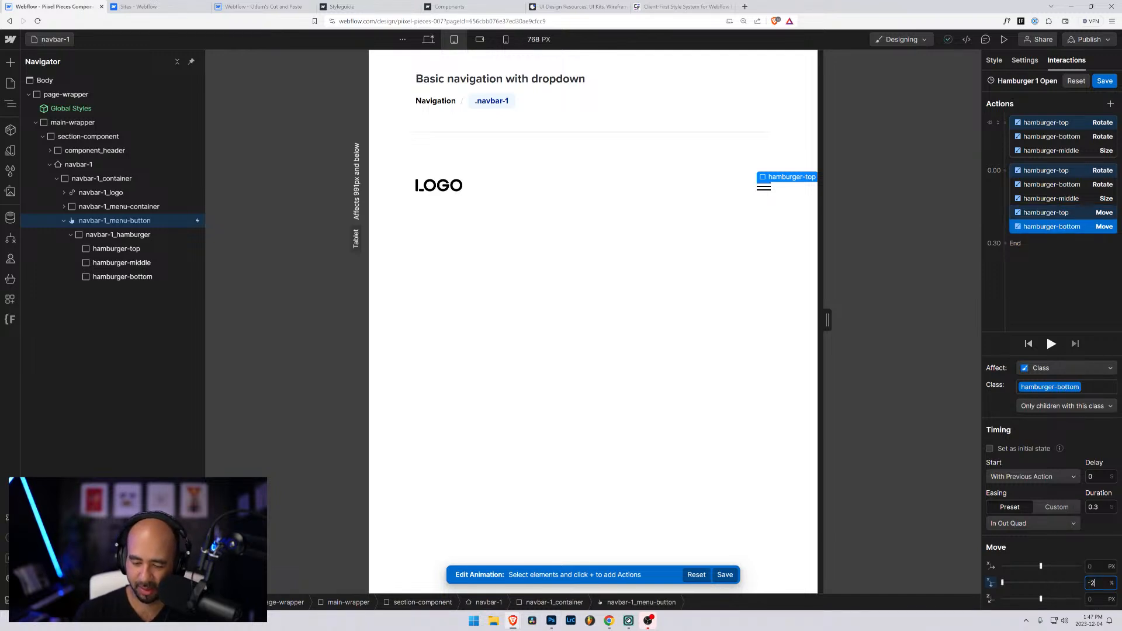
pyautogui.click(1104, 80)
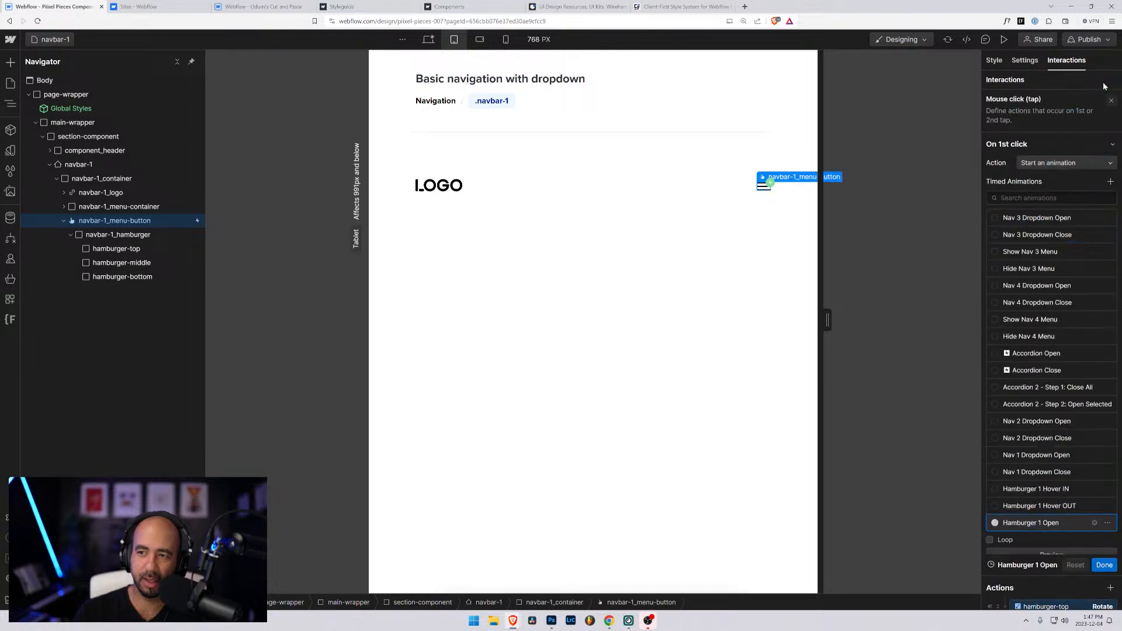
# Preview the page, open the hamburger menu to check how the lines cross with 200% offsets, and return to the designer
pyautogui.click(1005, 41)
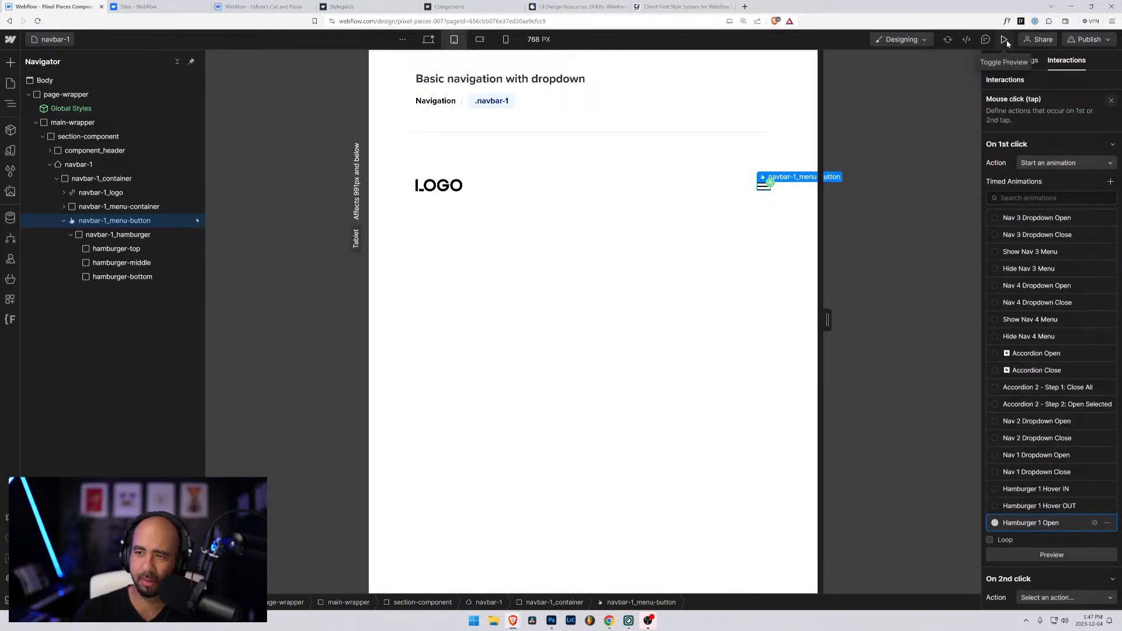
pyautogui.click(730, 186)
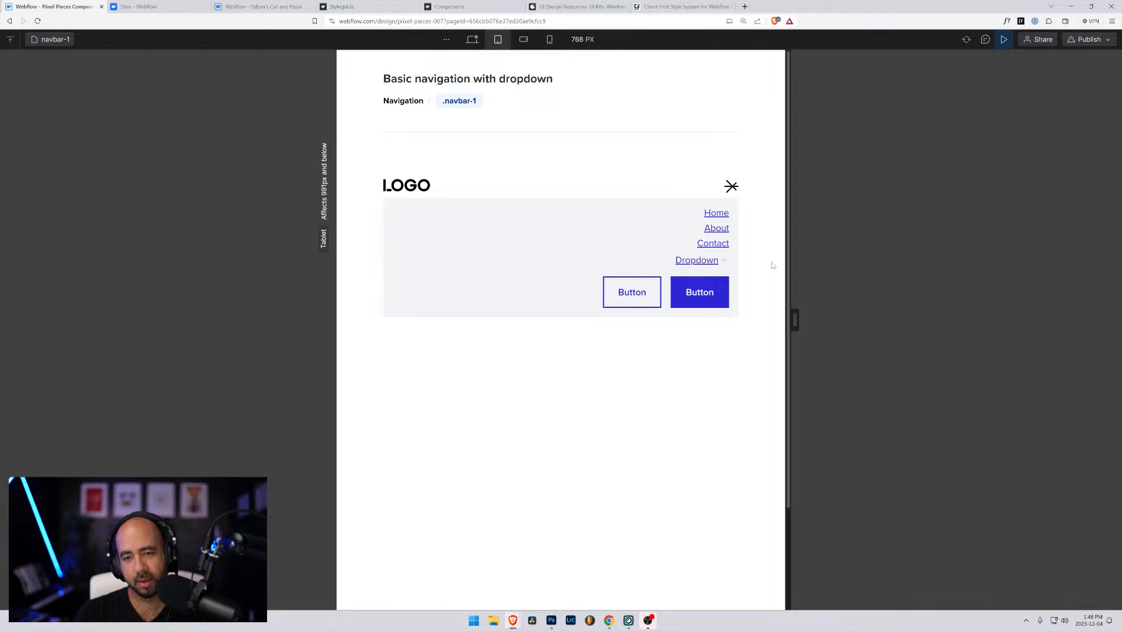
pyautogui.click(1004, 40)
# Reopen the Hamburger 1 Open animation and set the hamburger-top Move action's Y value to 250%
pyautogui.click(1095, 525)
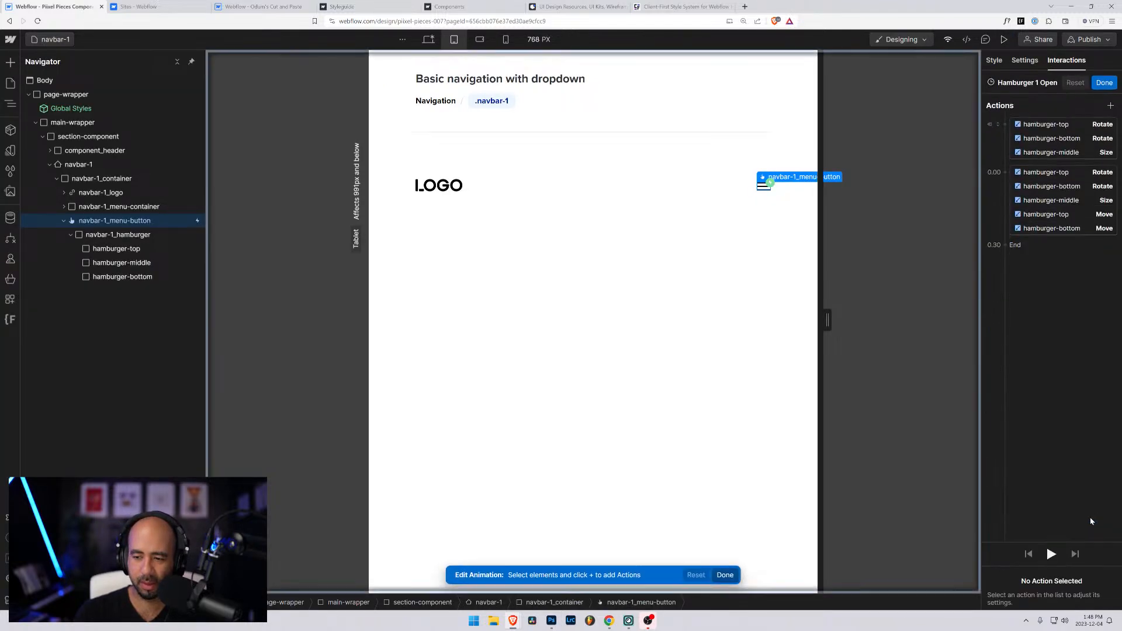
pyautogui.click(1086, 213)
pyautogui.doubleClick(1093, 583)
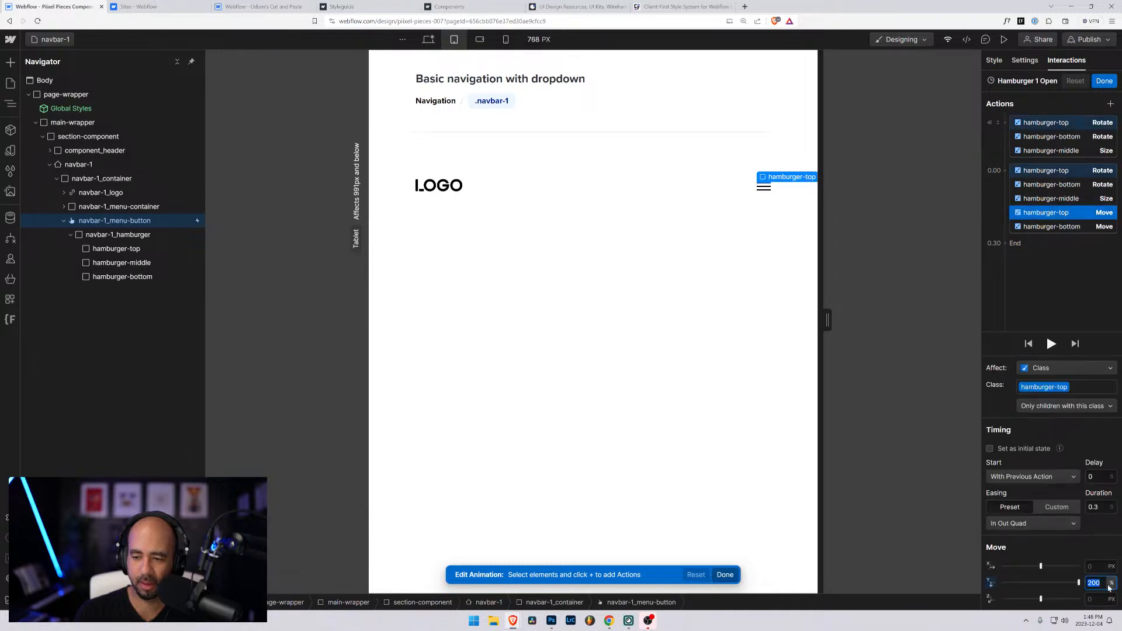
pyautogui.write('250')
pyautogui.press('Tab')
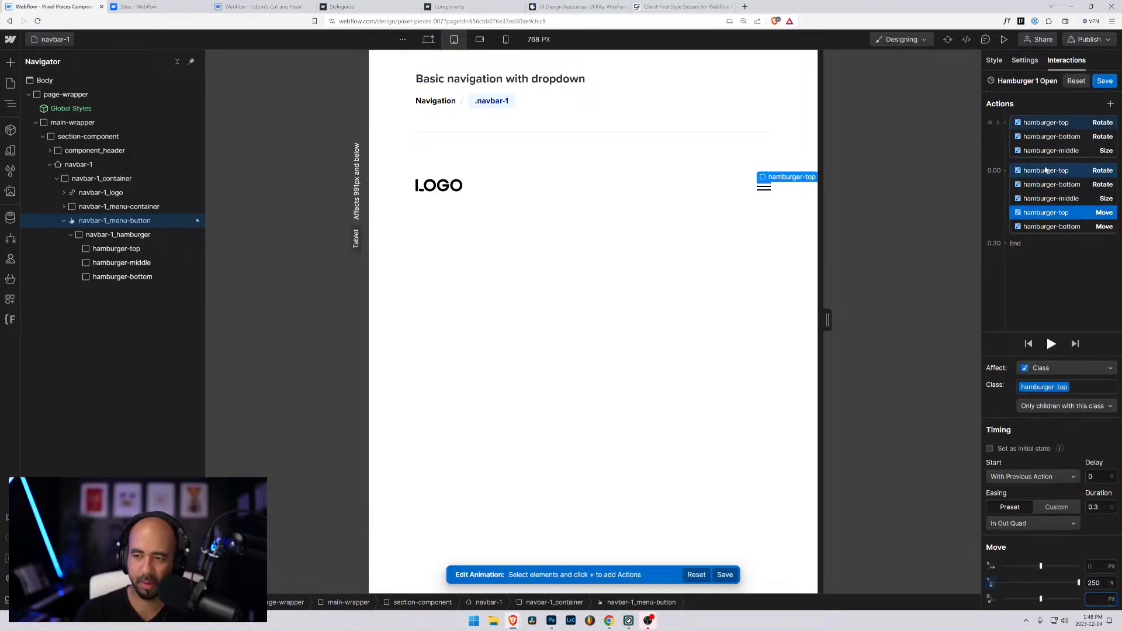
# Set the hamburger-bottom Move action's Y value to -250% and save the animation
pyautogui.click(1052, 226)
pyautogui.doubleClick(1095, 583)
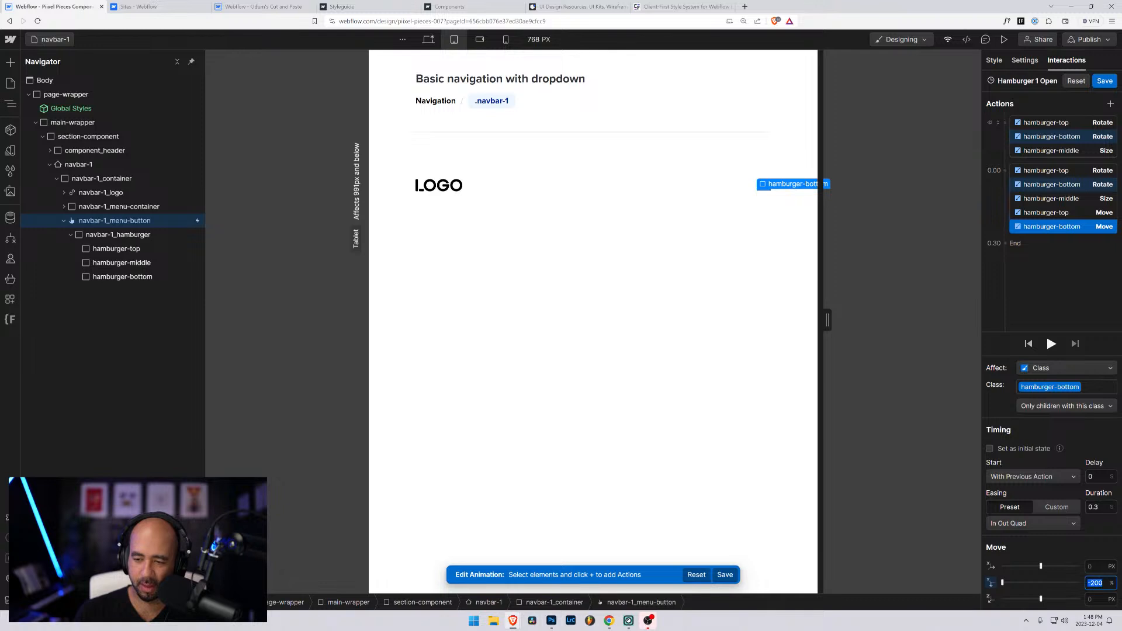
pyautogui.click(1103, 583)
pyautogui.press('BackSpace')
pyautogui.press('BackSpace')
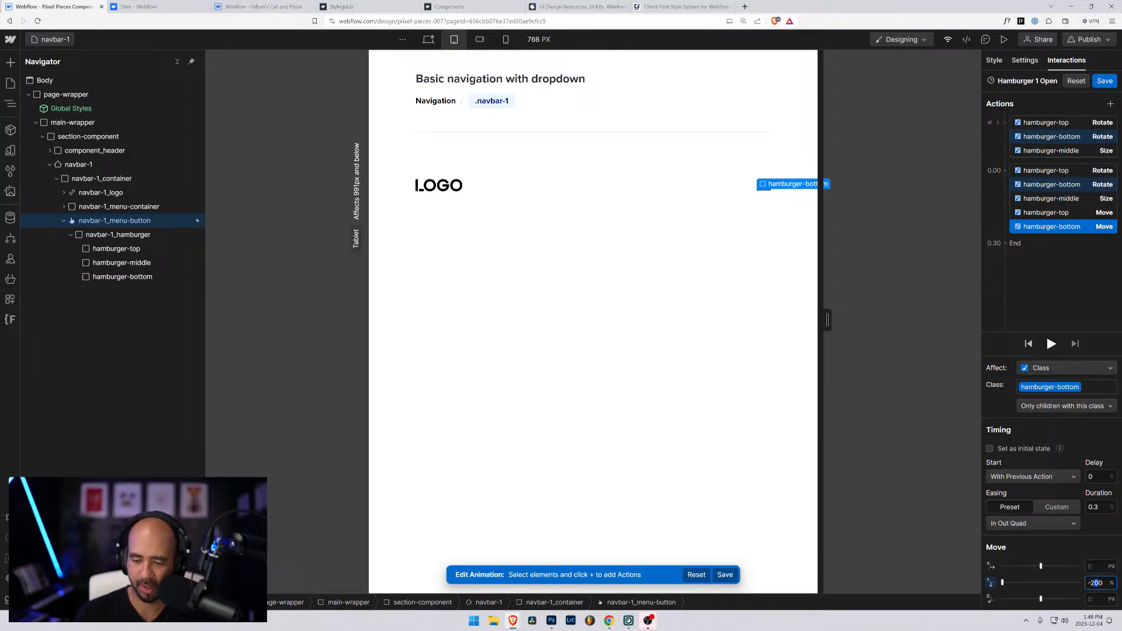
pyautogui.write('50')
pyautogui.click(1103, 81)
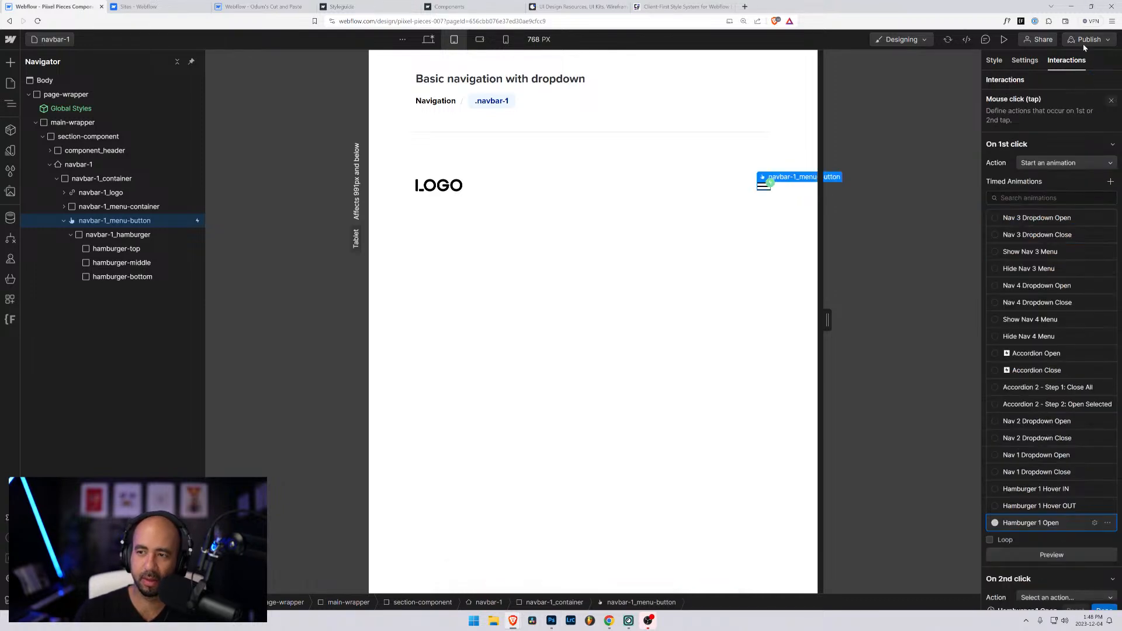
# Preview the page, toggle the hamburger menu open and closed to check the 250% line offsets, and return to the designer
pyautogui.click(1004, 40)
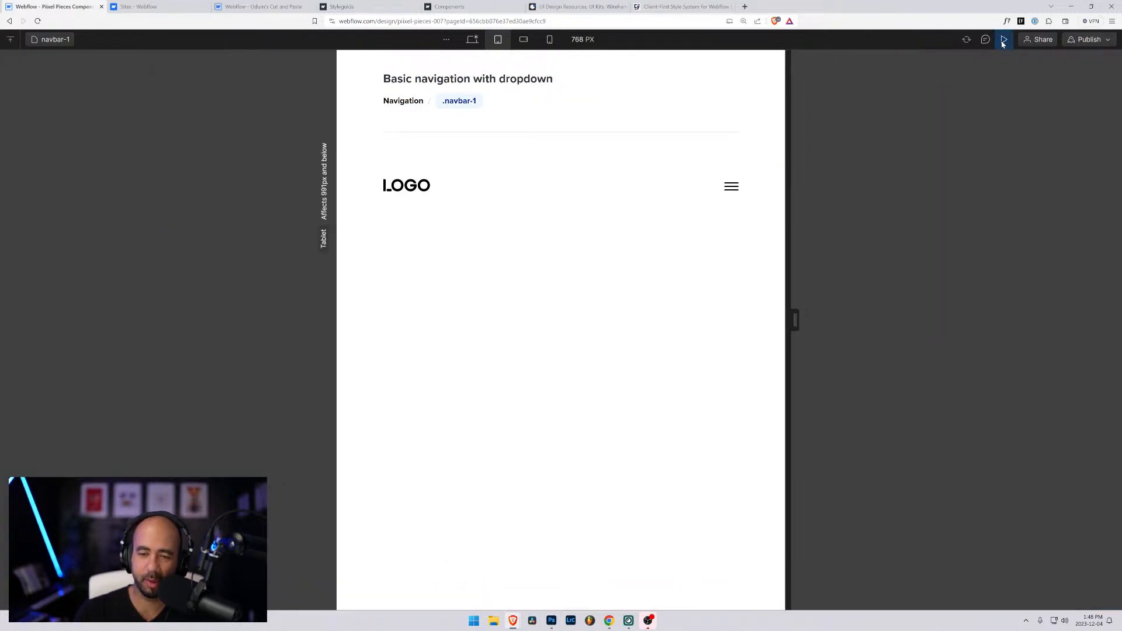
pyautogui.click(731, 186)
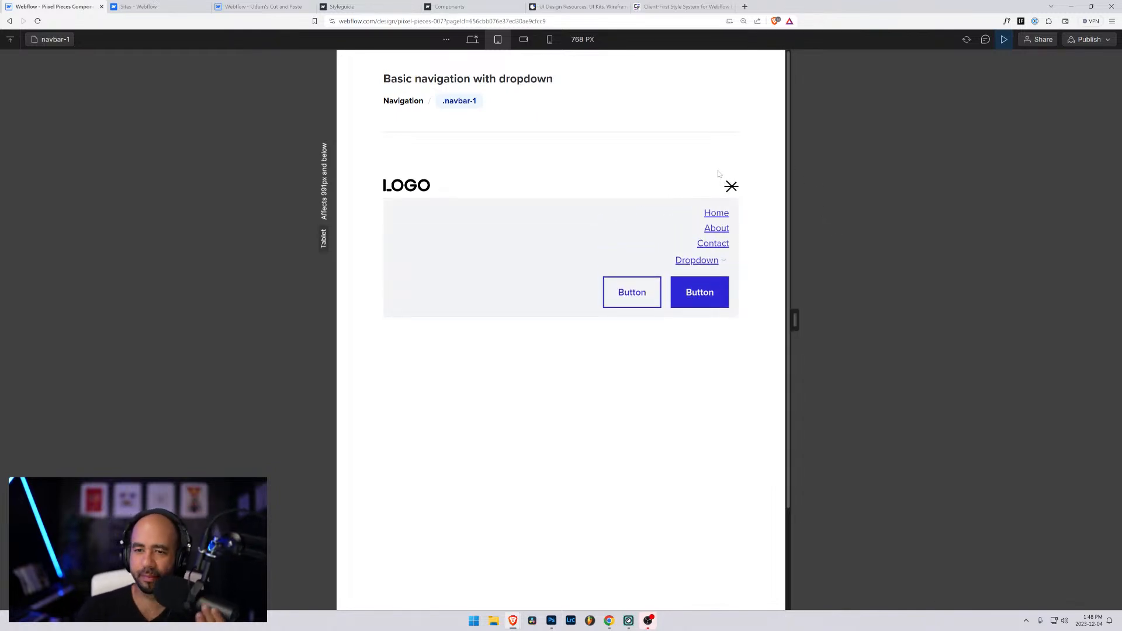
pyautogui.click(730, 185)
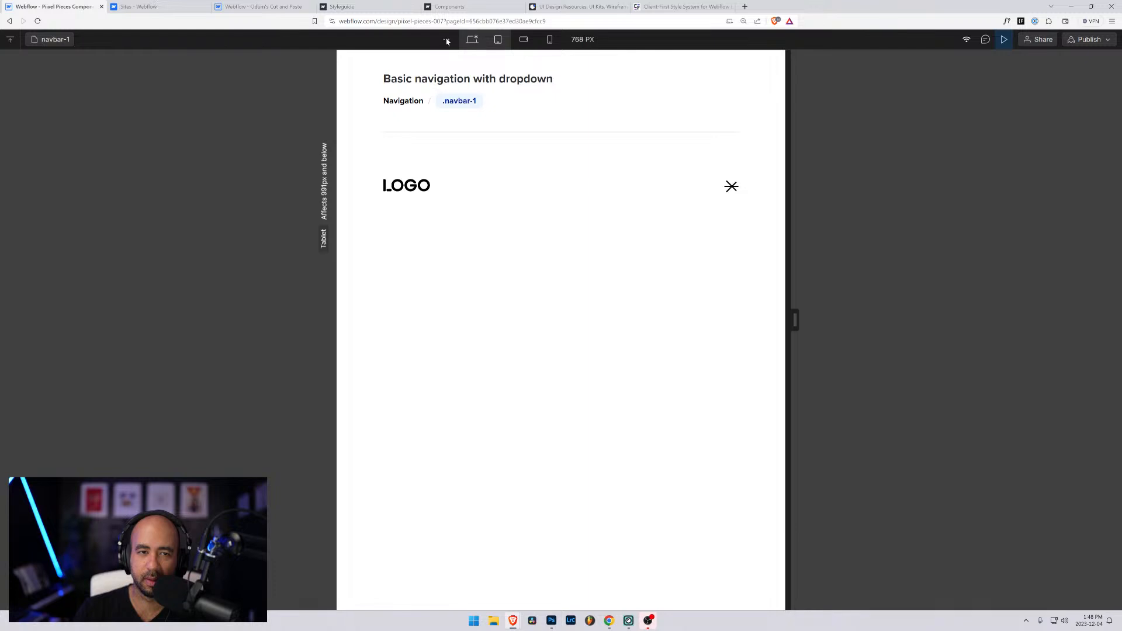
pyautogui.click(1005, 40)
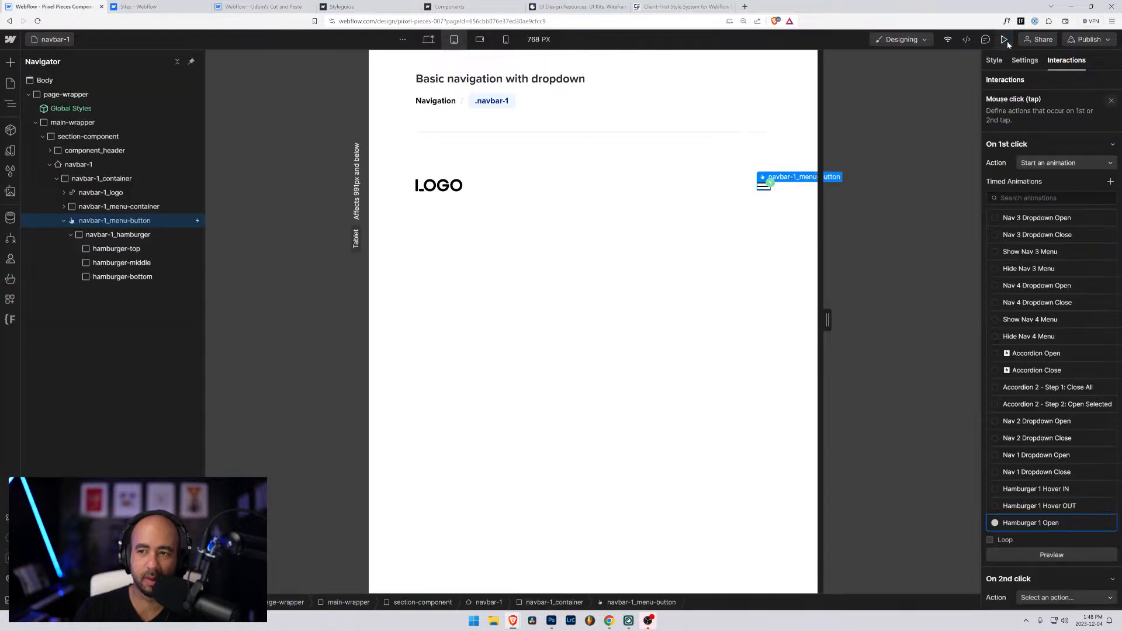
# Preview the page, open the hamburger menu to check how the icon's lines cross, and return to the designer
pyautogui.click(1005, 40)
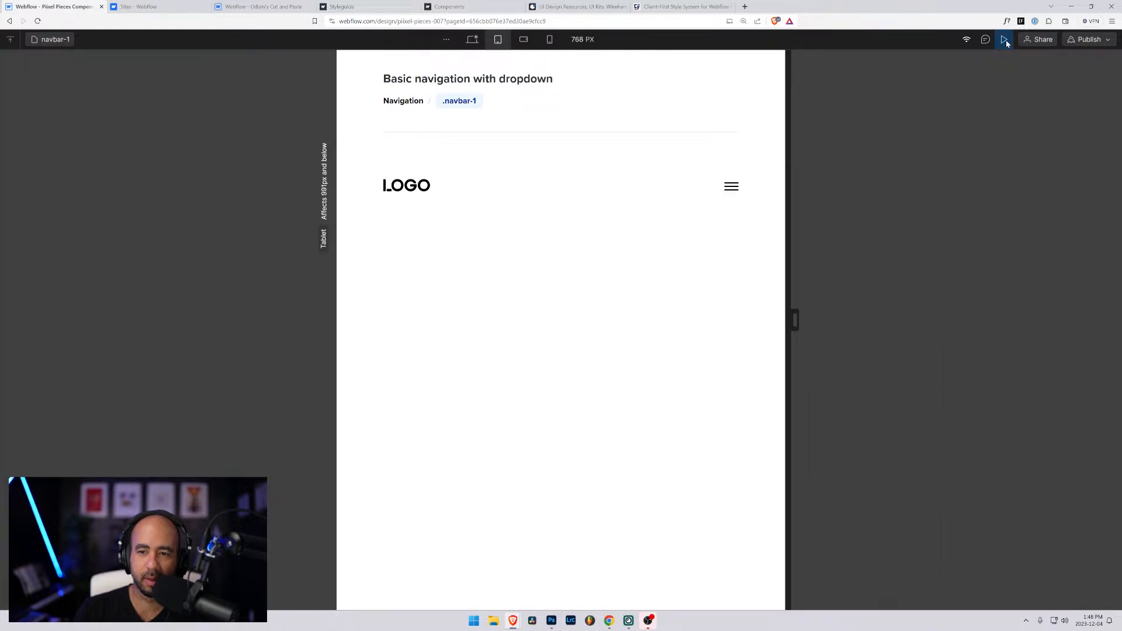
pyautogui.click(730, 188)
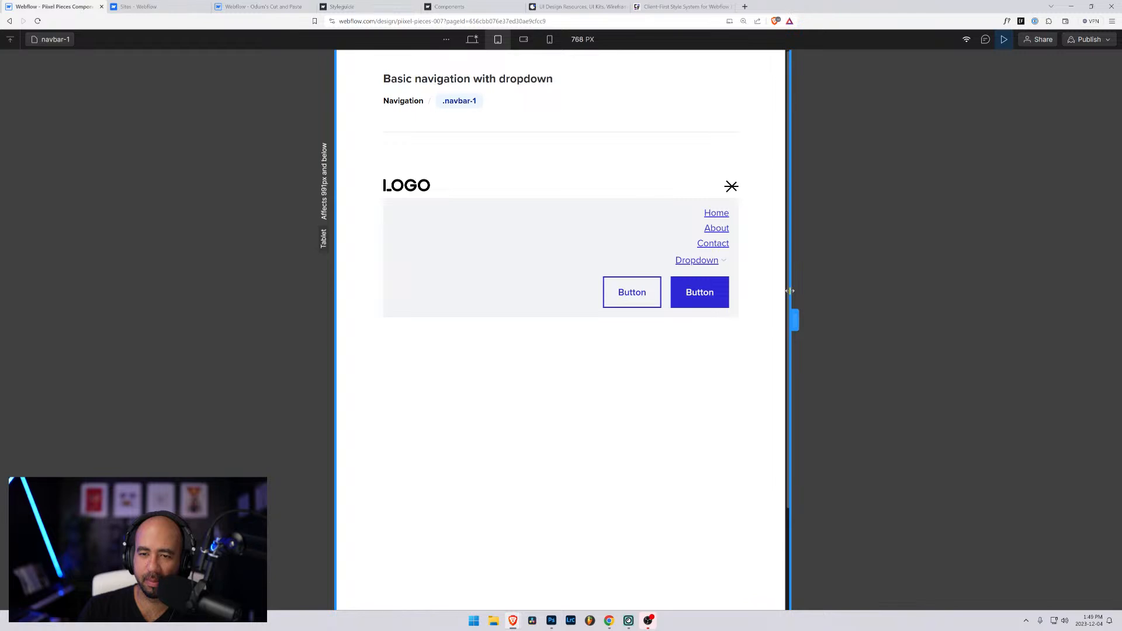
pyautogui.click(1003, 39)
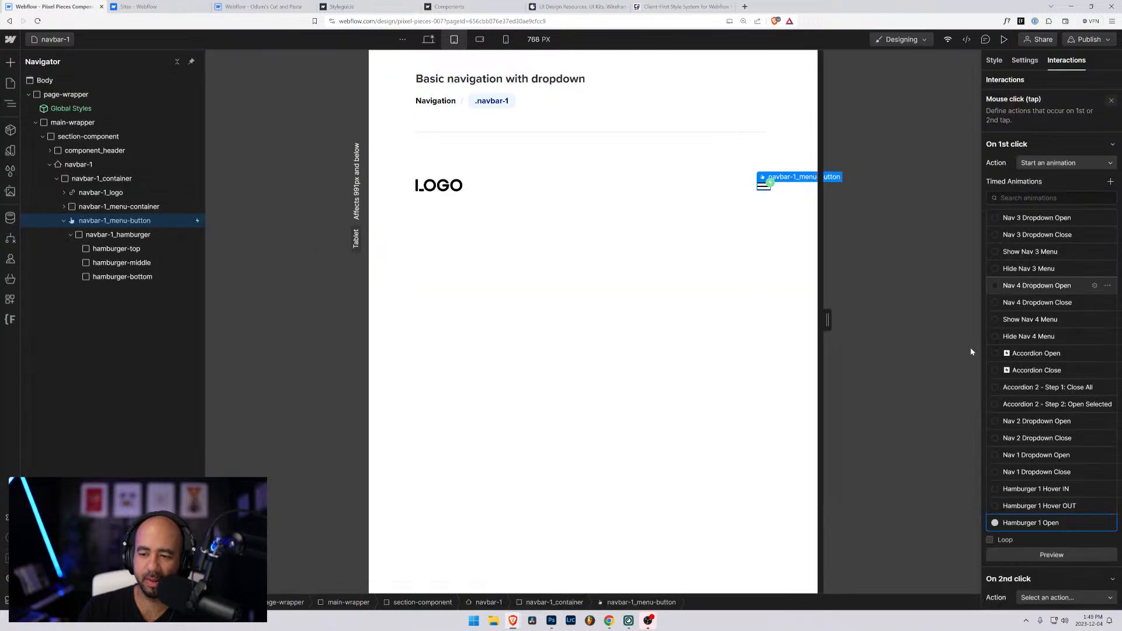
# Reopen the Hamburger 1 Open animation and set the hamburger-top Move action's Y value to 300%
pyautogui.click(1063, 515)
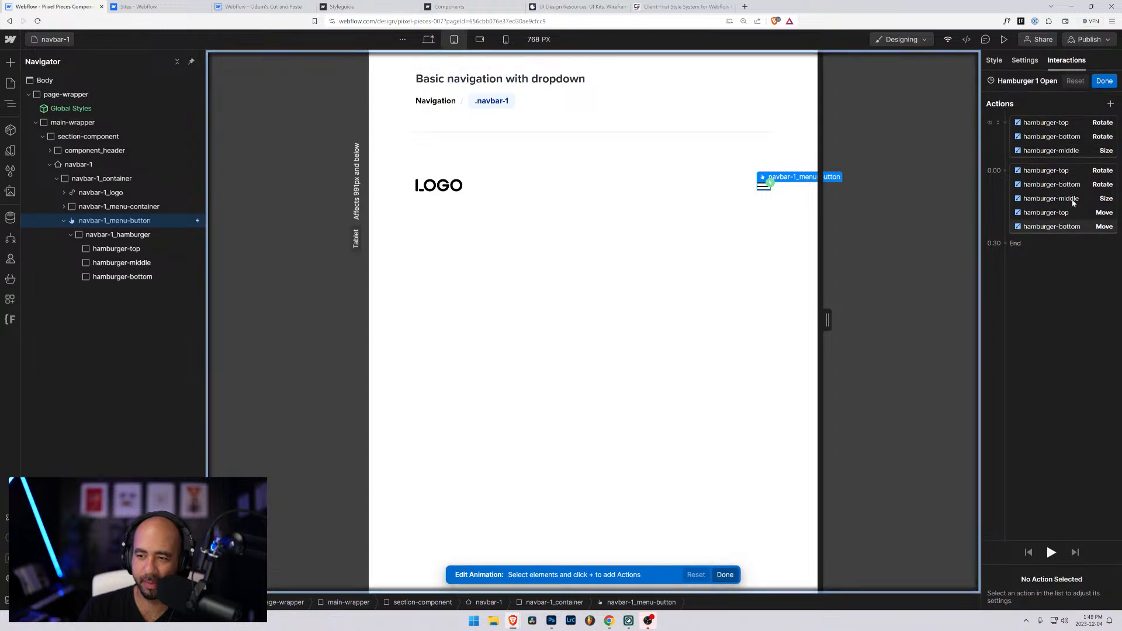
pyautogui.click(1061, 218)
pyautogui.click(1099, 582)
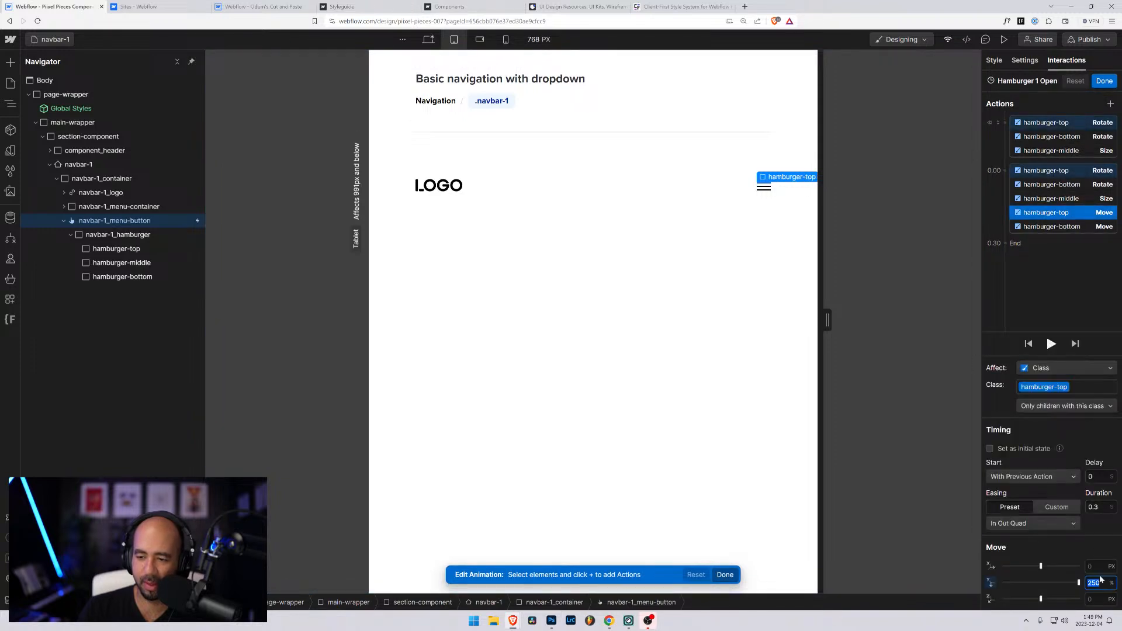
pyautogui.write('300')
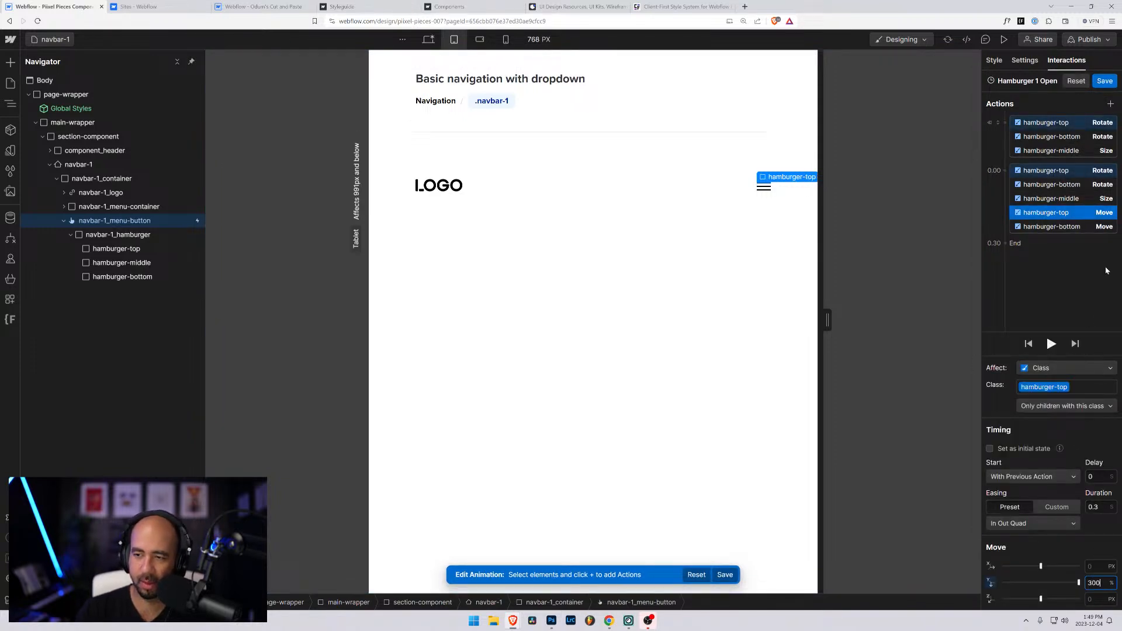
# Set the hamburger-bottom Move action's Y value to -300% and save the animation
pyautogui.click(1084, 226)
pyautogui.click(1095, 583)
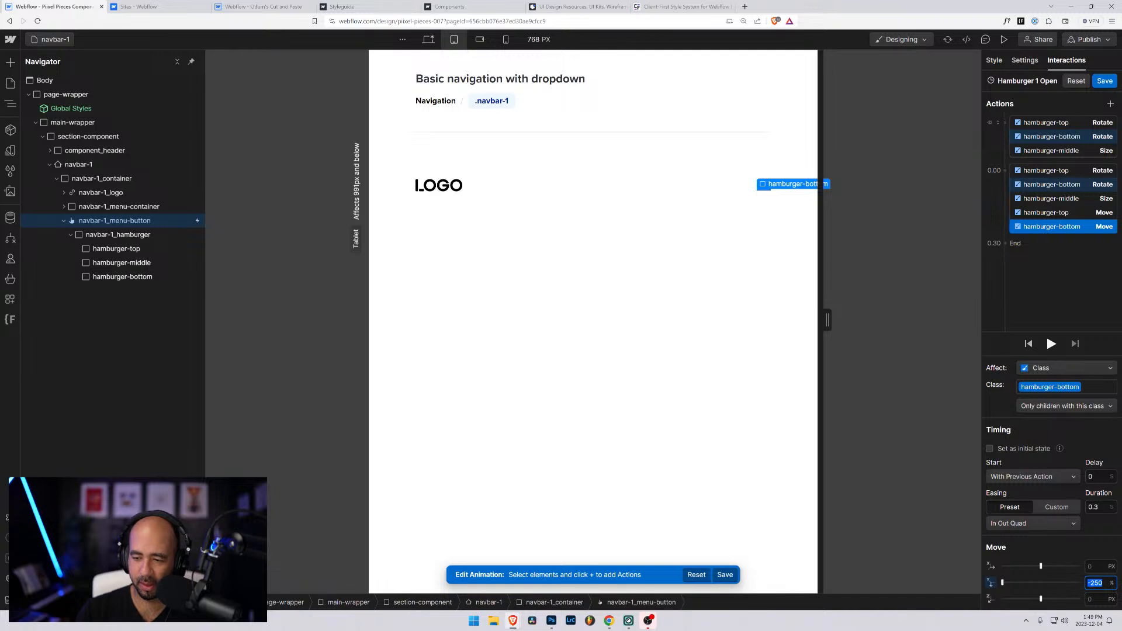
pyautogui.click(1103, 582)
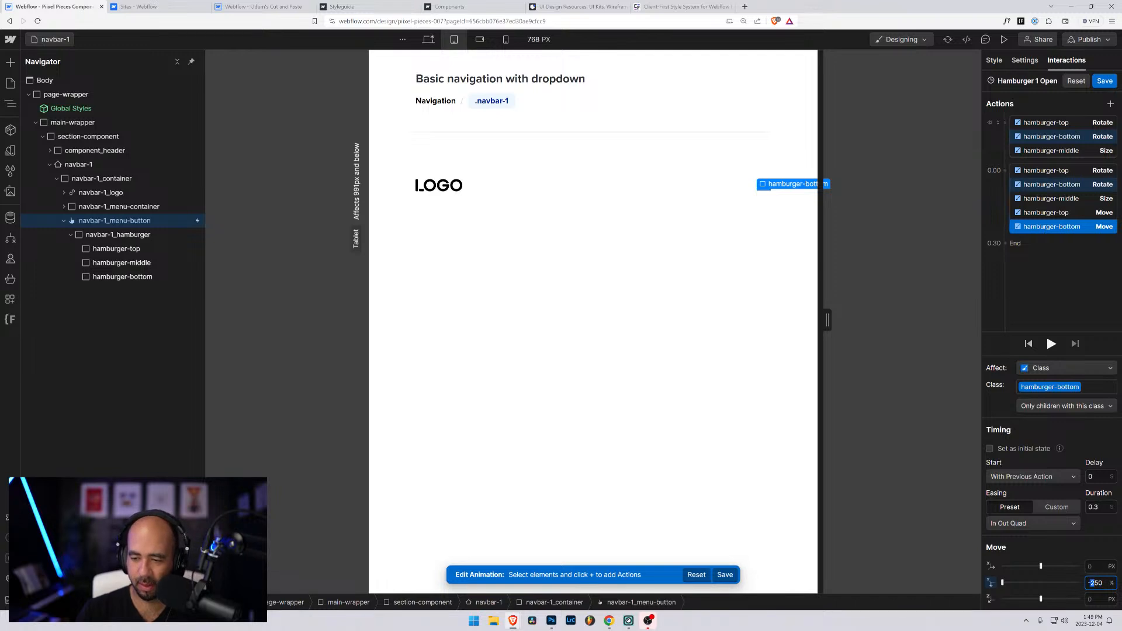
pyautogui.moveTo(1092, 583); pyautogui.dragTo(1099, 582)
pyautogui.write('300')
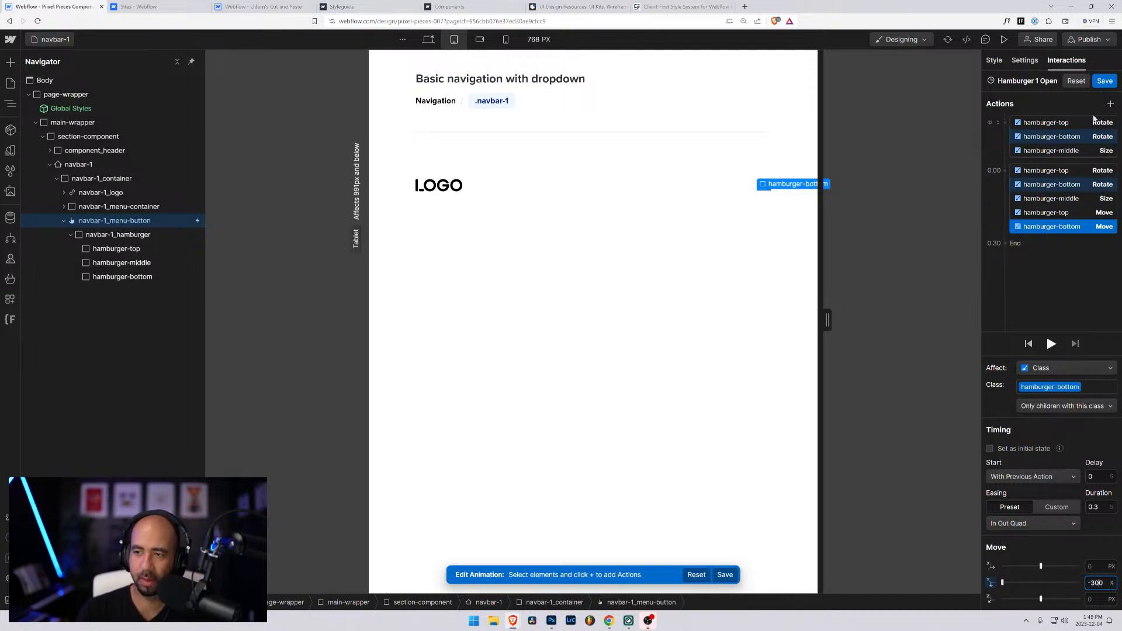
pyautogui.click(1105, 81)
# Preview the page, open the hamburger menu to check the 300% line offsets, and return to the designer
pyautogui.click(1004, 39)
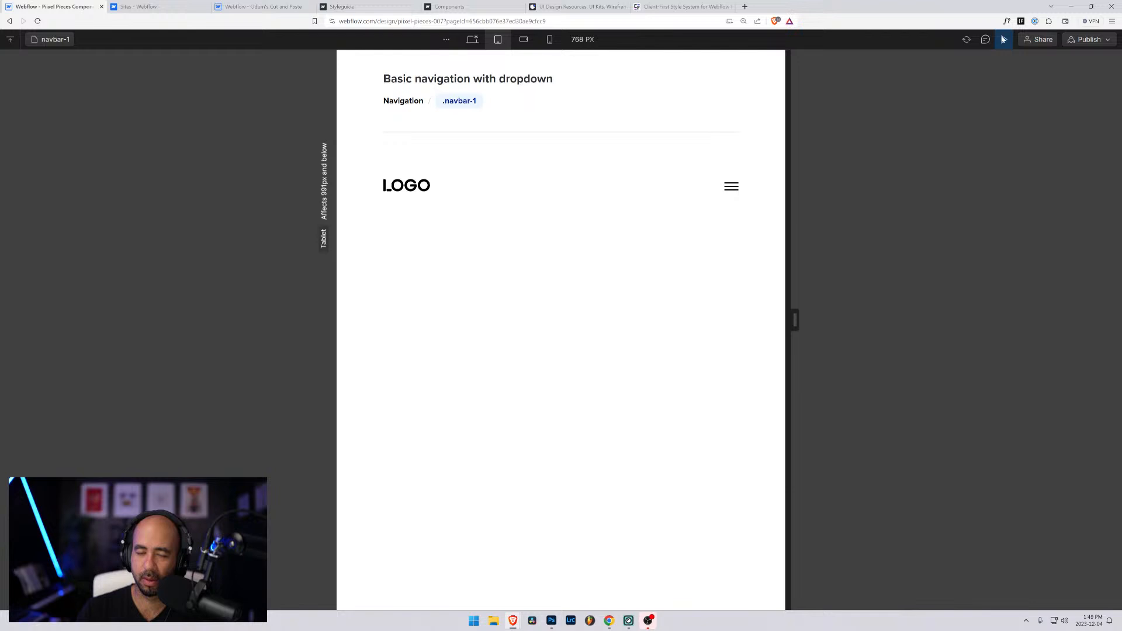
pyautogui.click(731, 186)
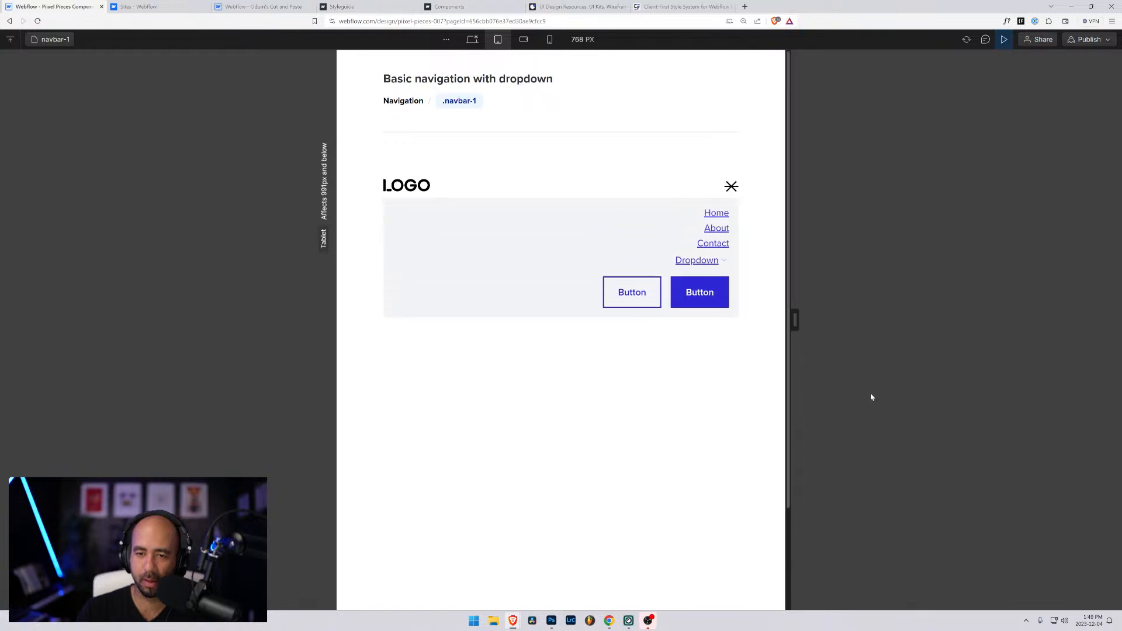
pyautogui.click(1005, 41)
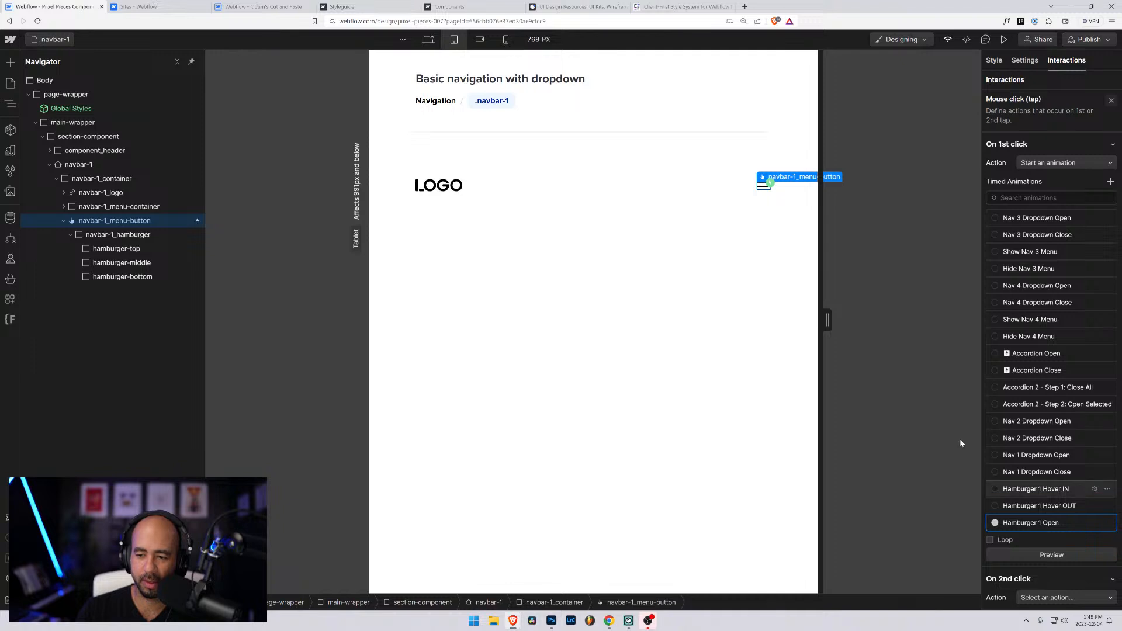
# Examine the layout gap and size styles of the navbar-1_hamburger element, and reselect navbar-1_menu-button
pyautogui.click(995, 59)
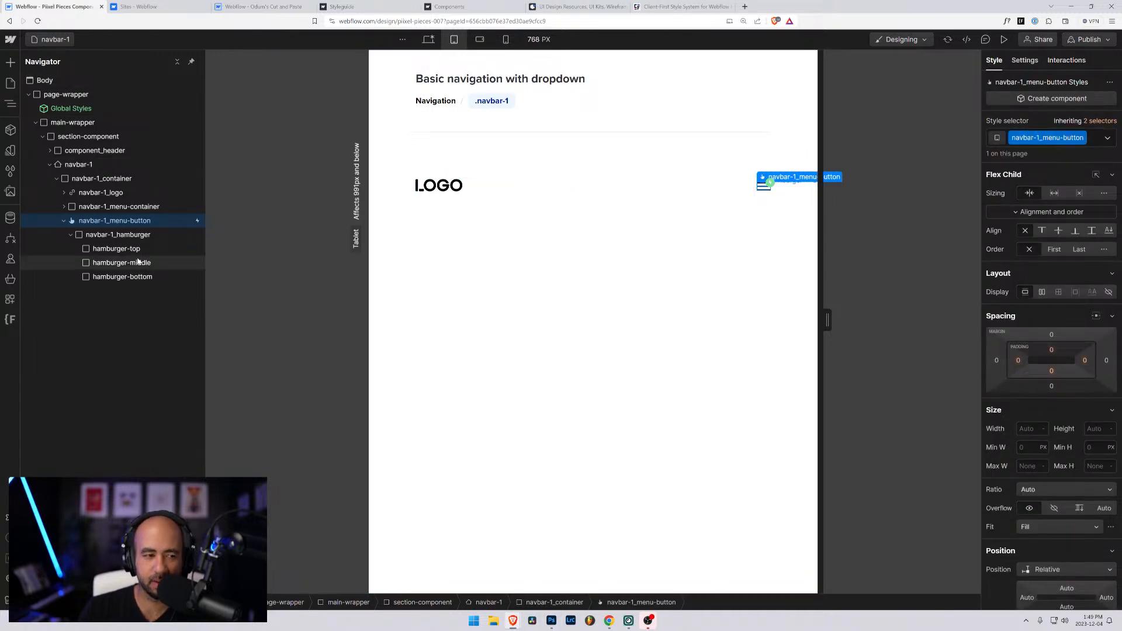
pyautogui.click(94, 235)
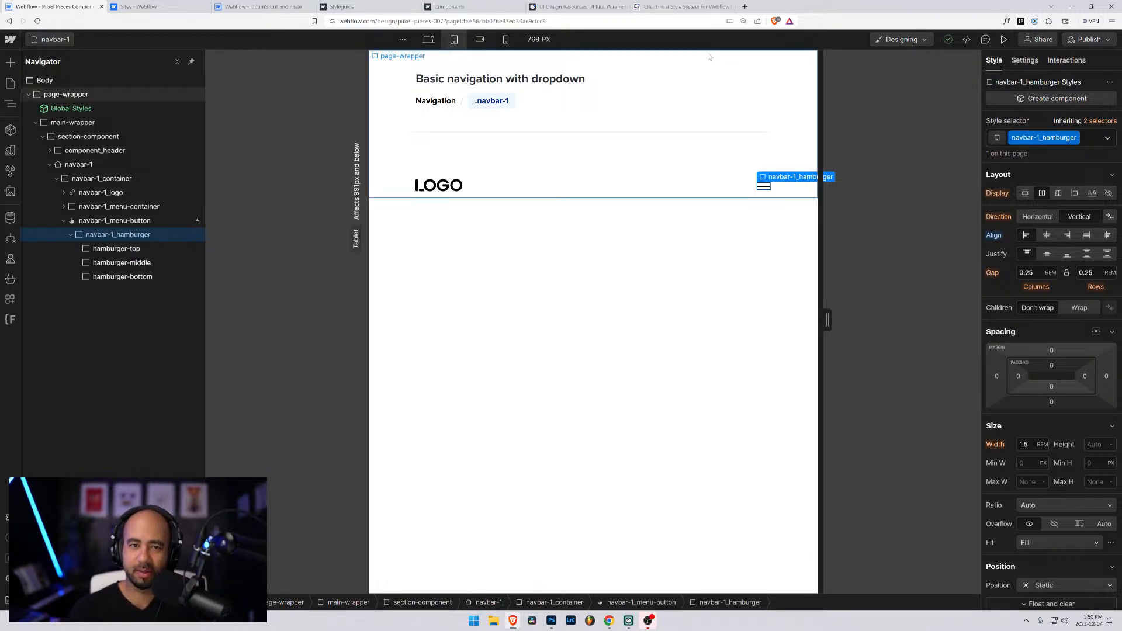
pyautogui.click(158, 220)
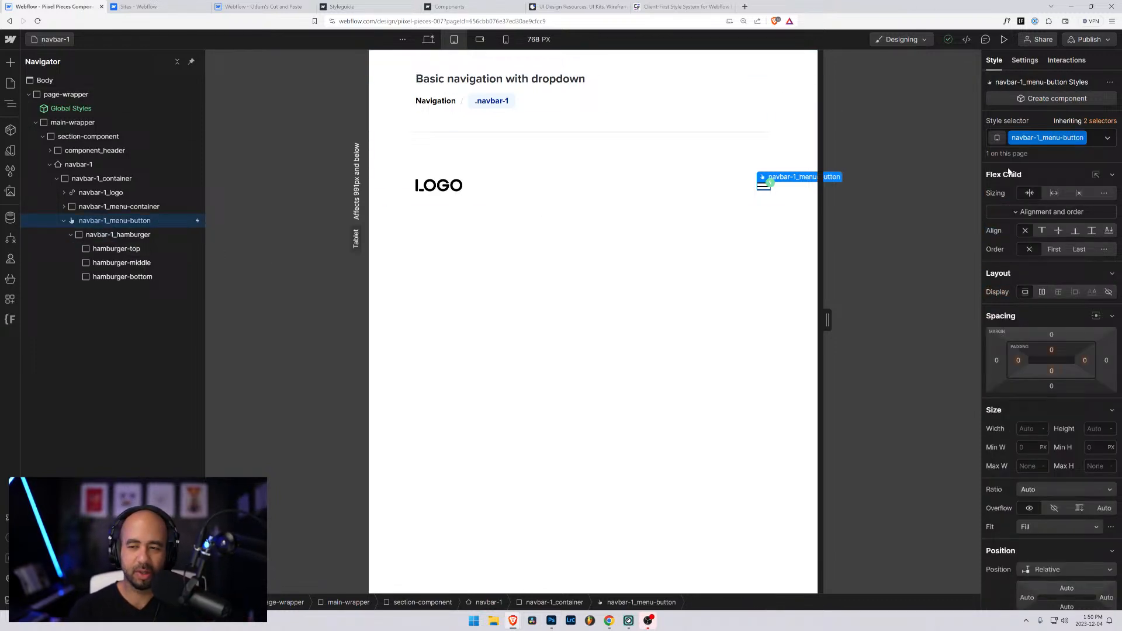
# Reopen the menu button's Hamburger 1 Open click animation and set the hamburger-top Move action's Y value to 2.12 rem
pyautogui.click(1067, 61)
pyautogui.click(1042, 153)
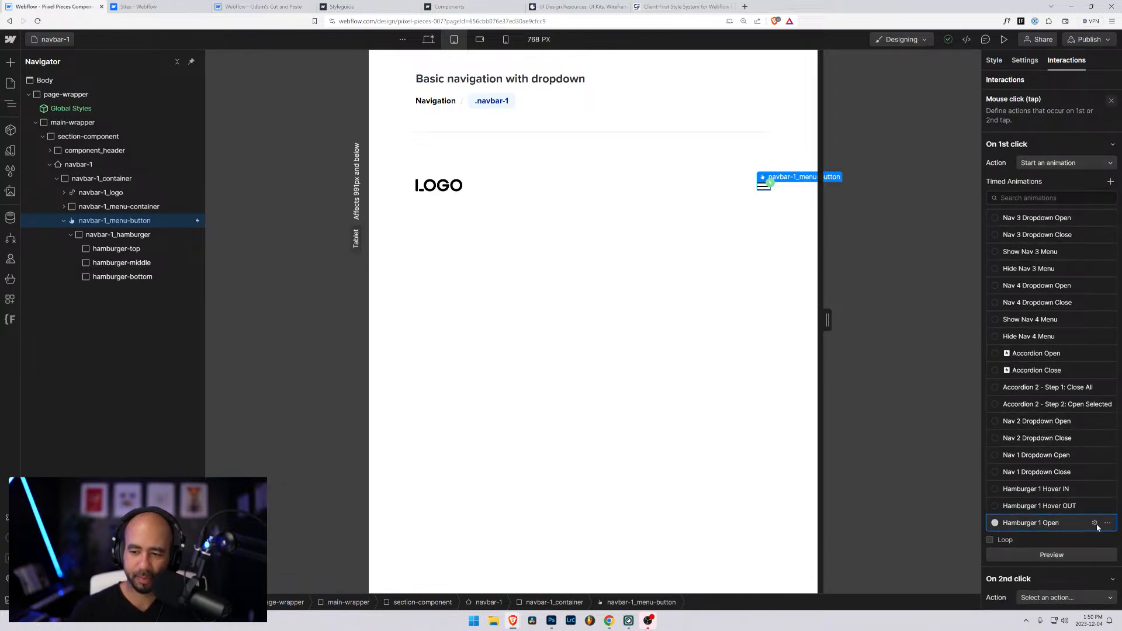
pyautogui.click(1095, 523)
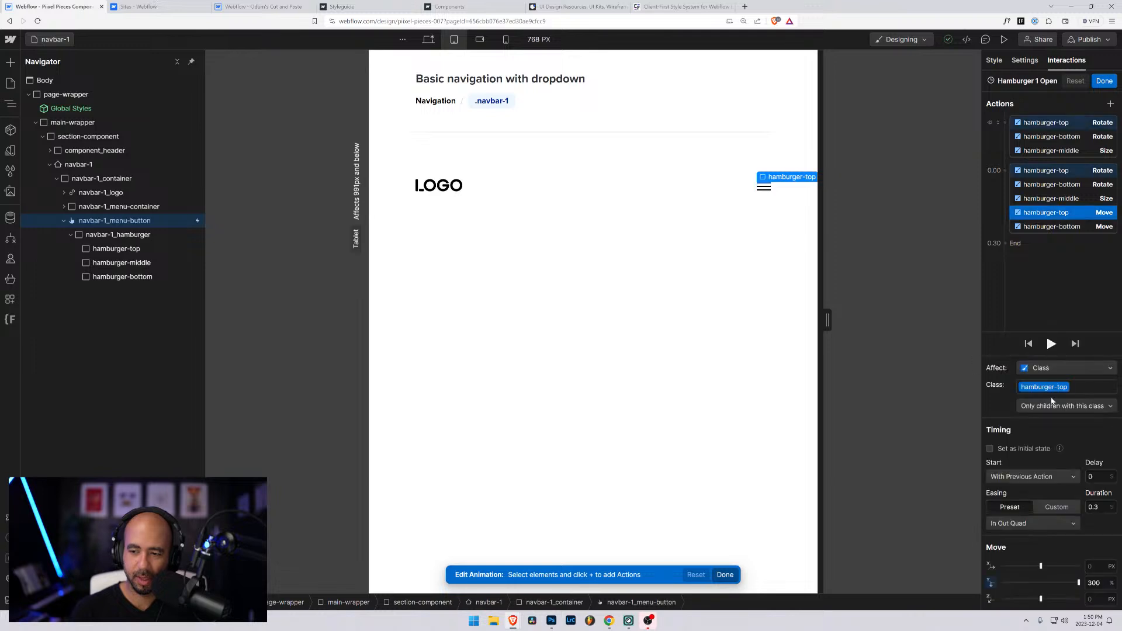
pyautogui.click(1094, 583)
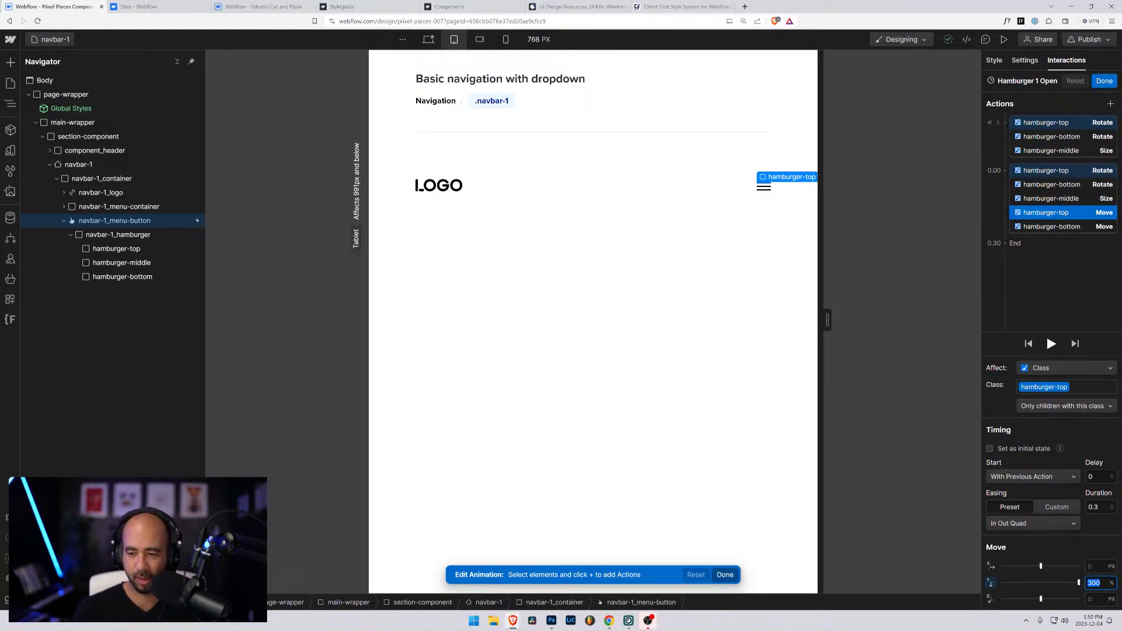
pyautogui.write('2.12')
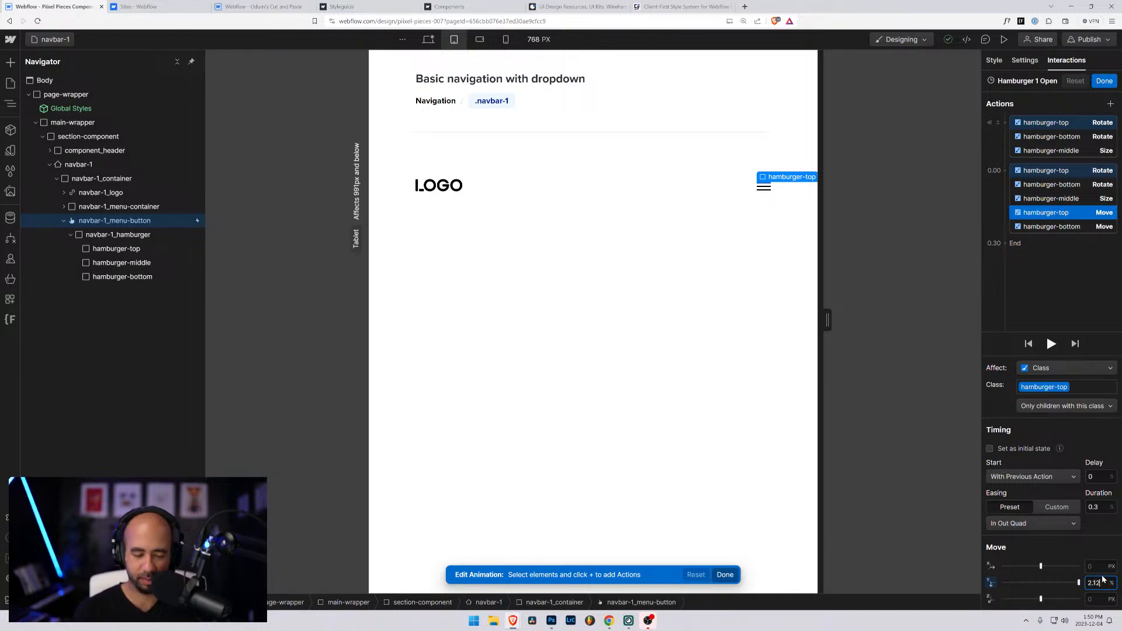
pyautogui.write('rem')
pyautogui.press('Return')
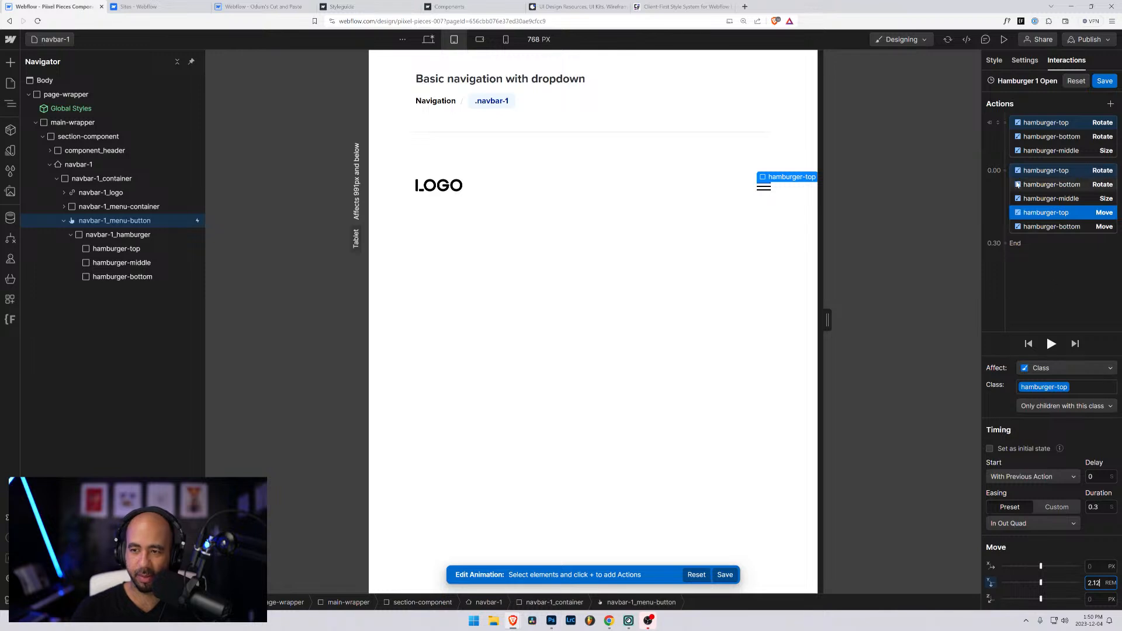
# Set the hamburger-bottom Move action's Y value to -2.12 rem and save the animation
pyautogui.click(1050, 226)
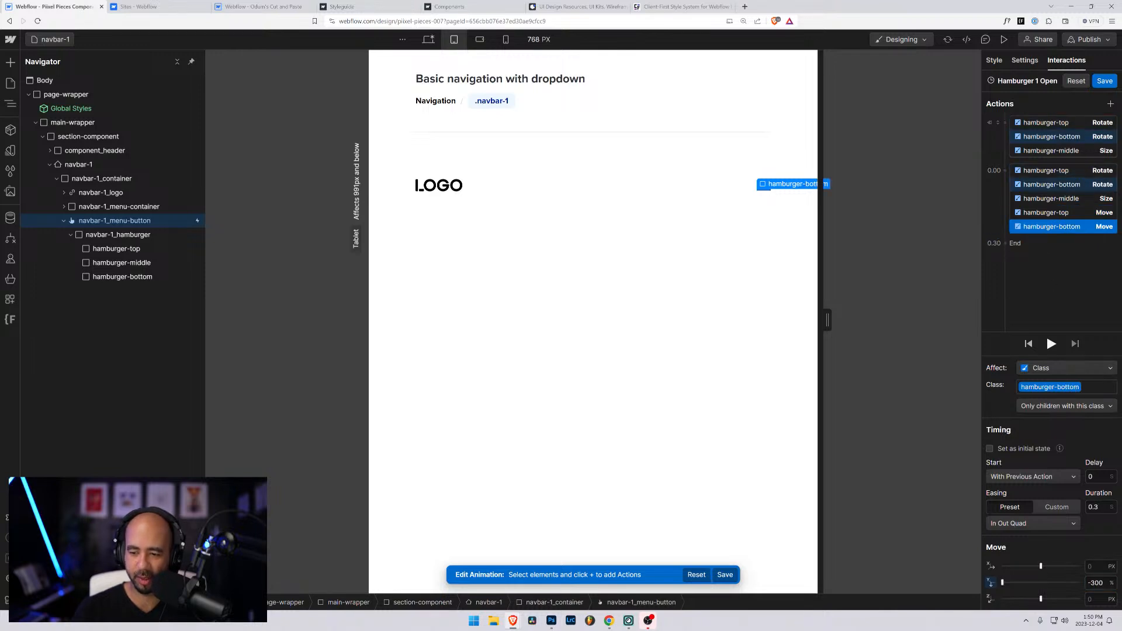
pyautogui.click(1103, 583)
pyautogui.write('-')
pyautogui.hotkey('ctrl', 'a')
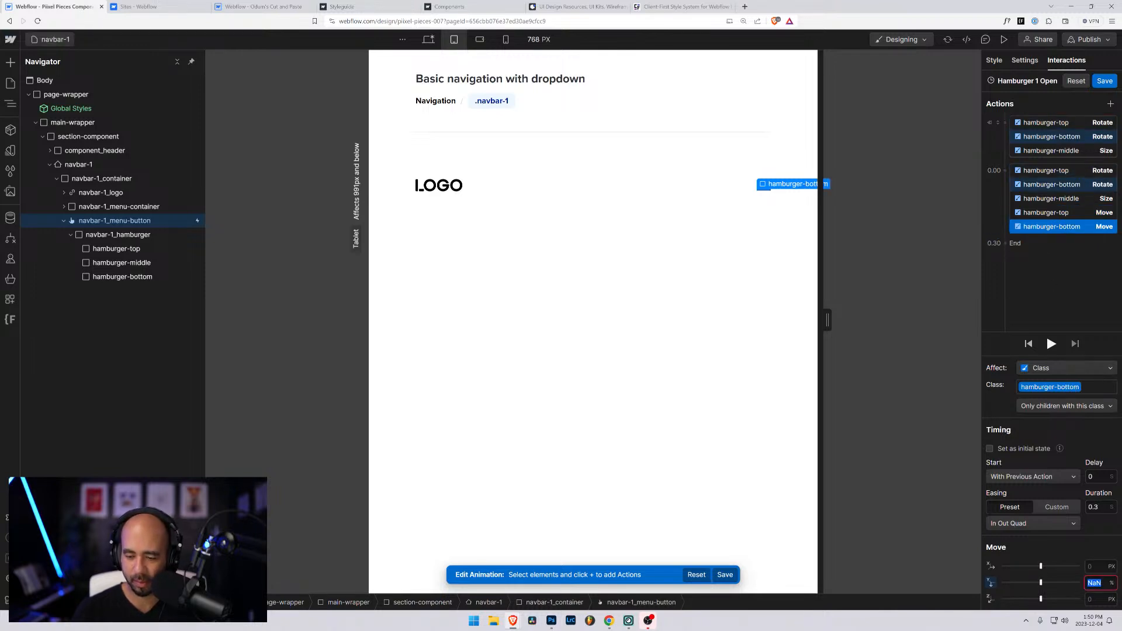
pyautogui.write('-2.12')
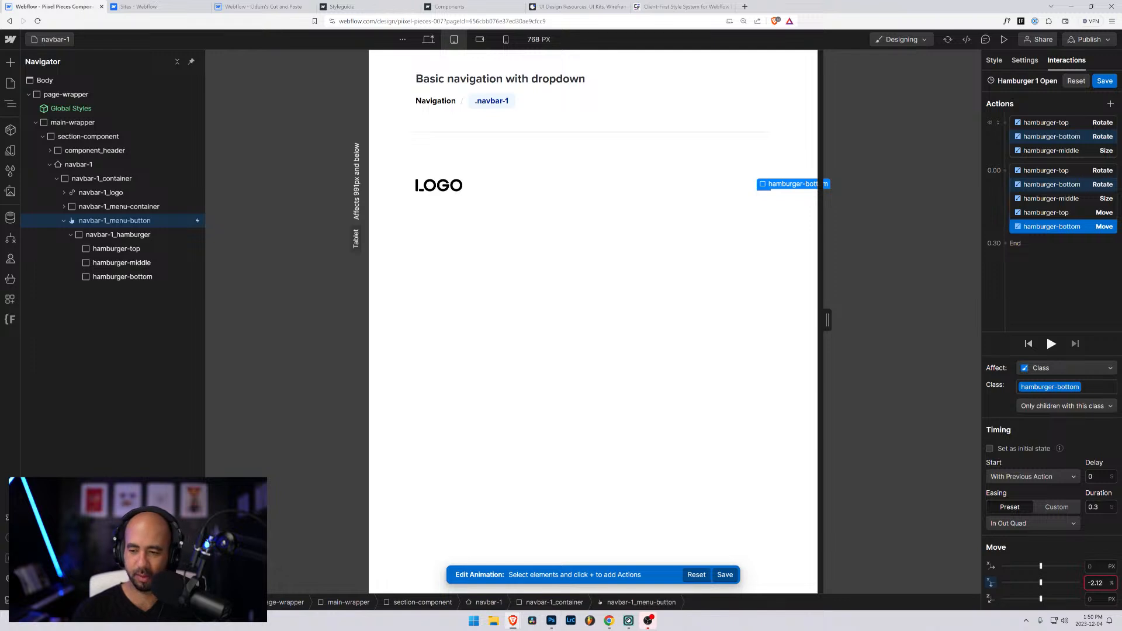
pyautogui.write('rem')
pyautogui.press('Return')
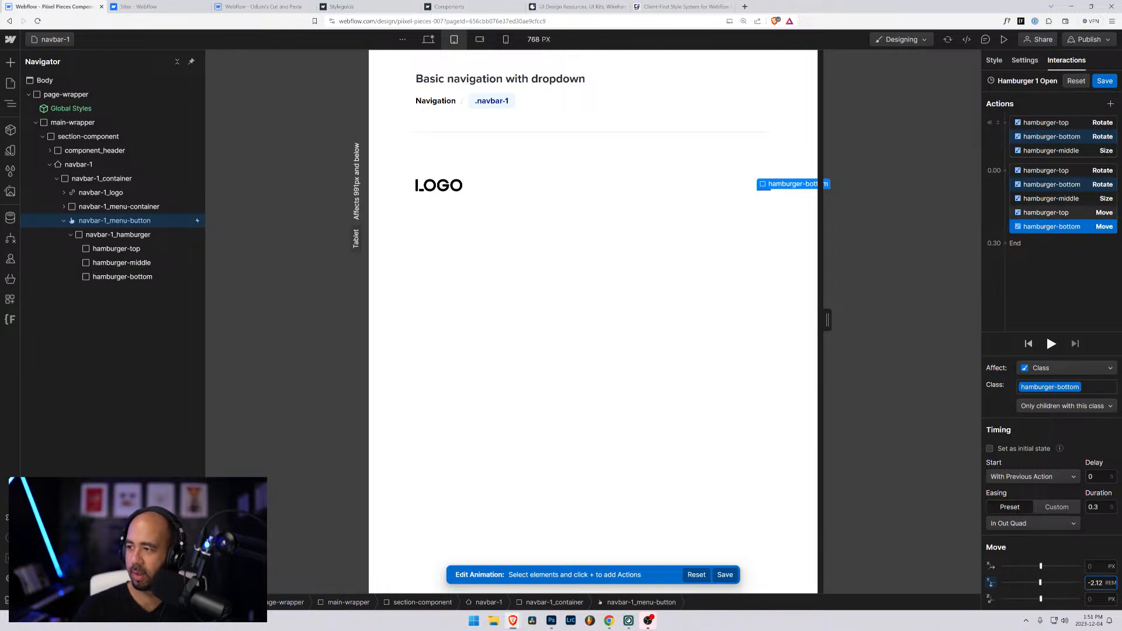
pyautogui.click(1105, 81)
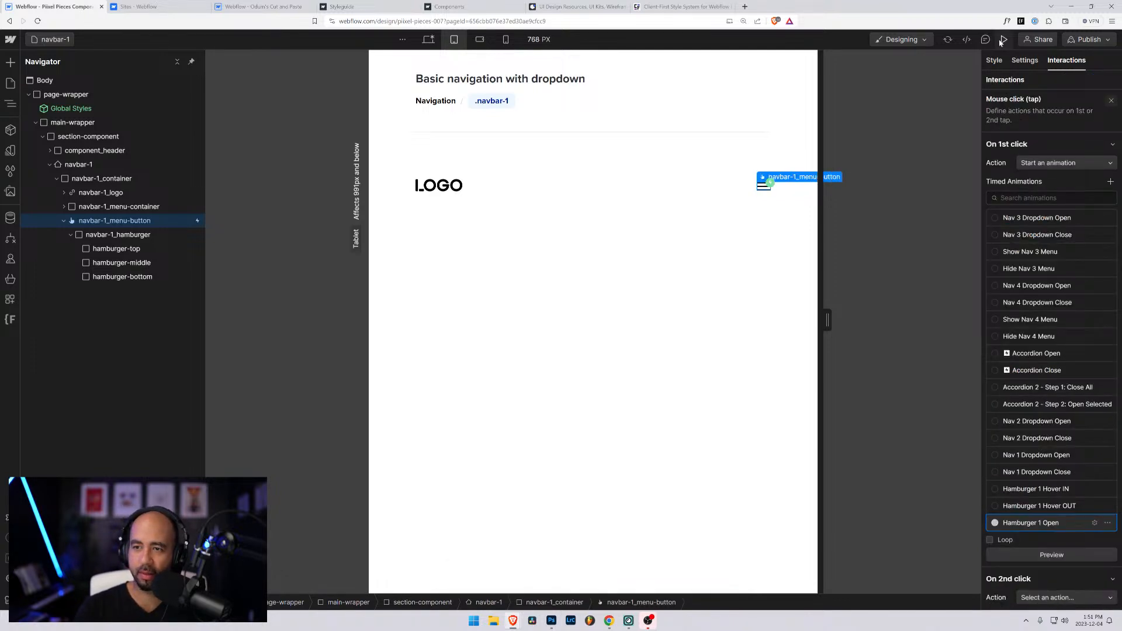
# Preview the page, open the hamburger menu to check the 2.12 rem line offsets, and return to the designer
pyautogui.click(1003, 39)
pyautogui.click(731, 185)
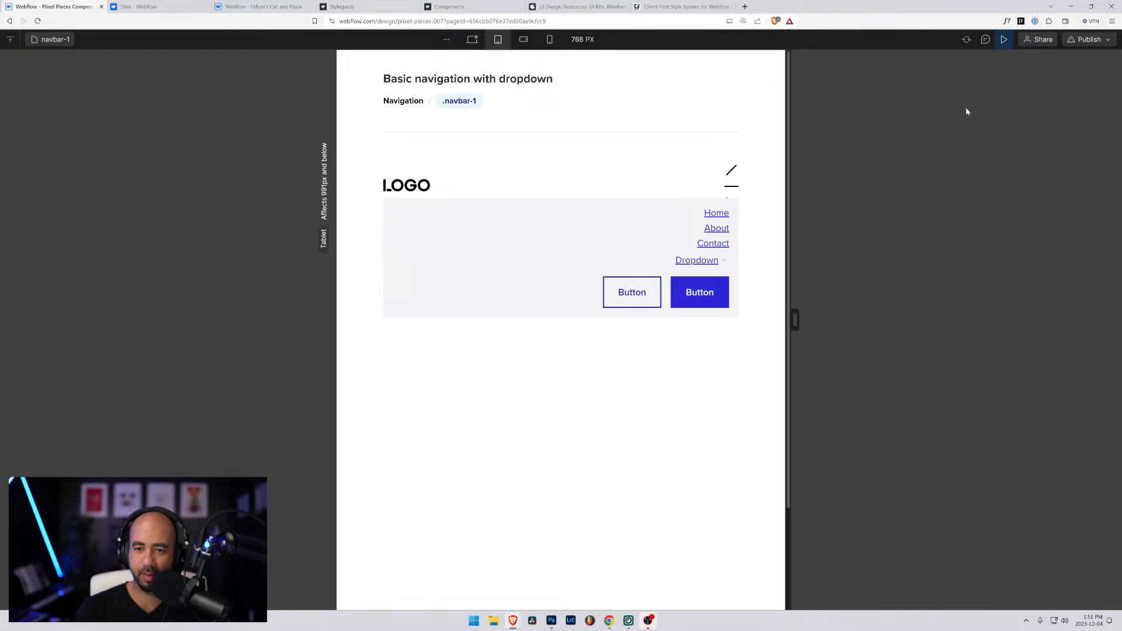
pyautogui.click(1004, 39)
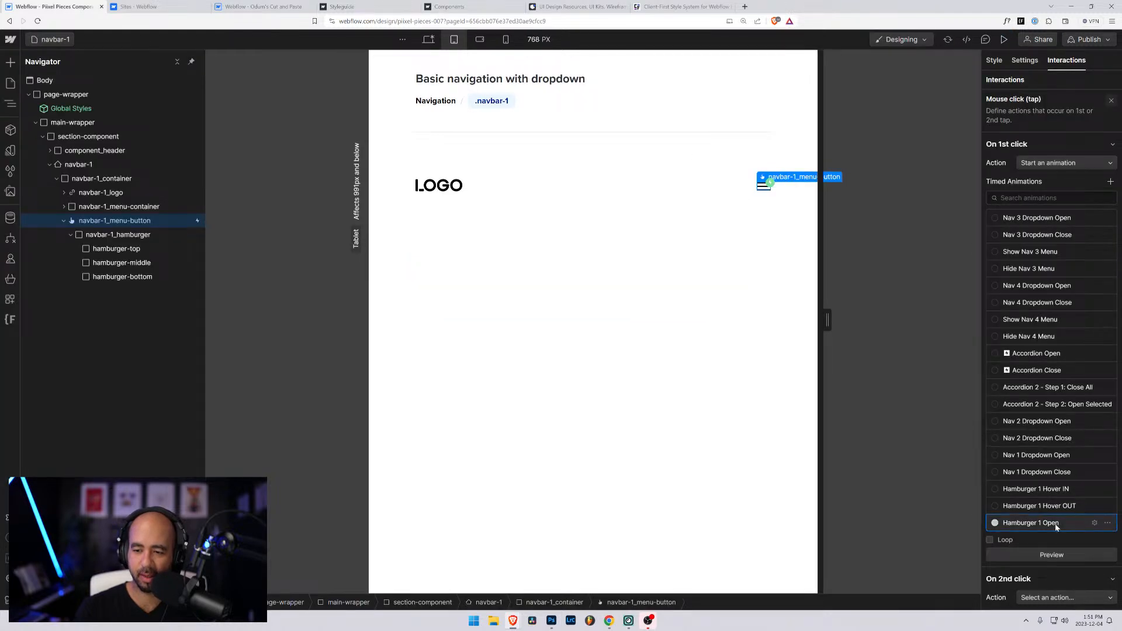
# Reopen the Hamburger 1 Open animation and set the hamburger-top Move action's Y value to 0.75 rem
pyautogui.click(1094, 524)
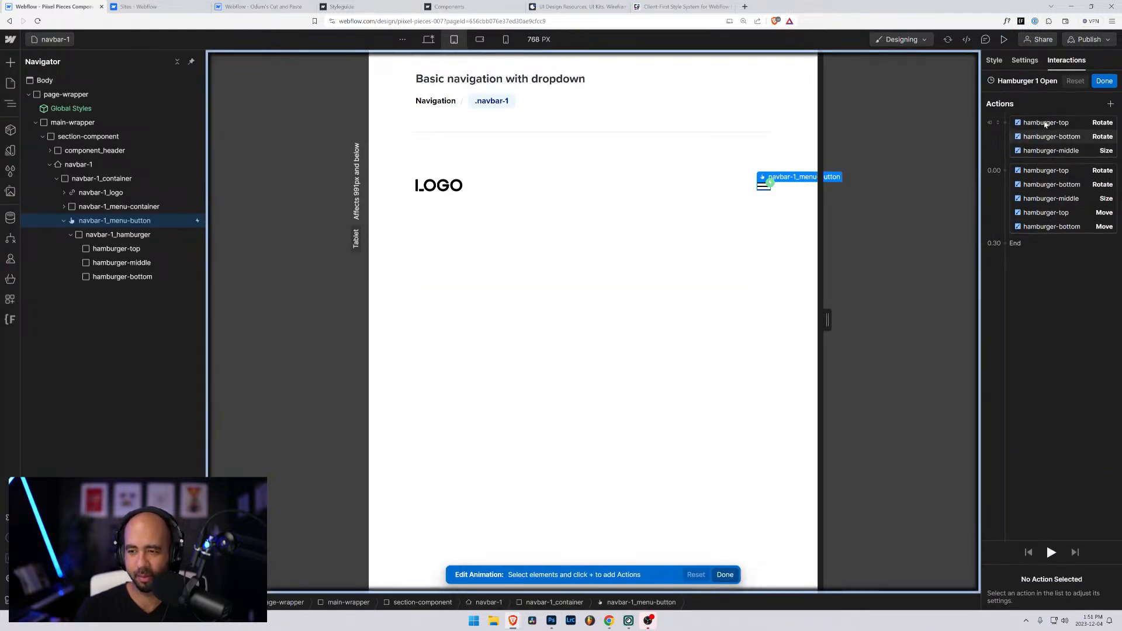
pyautogui.click(1090, 213)
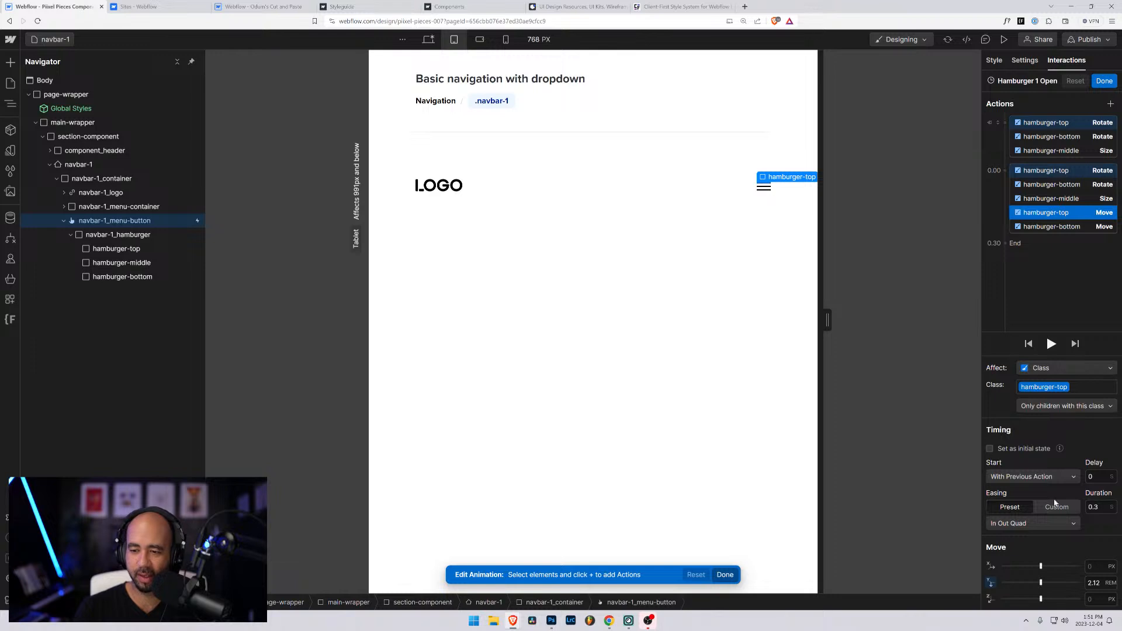
pyautogui.click(1111, 584)
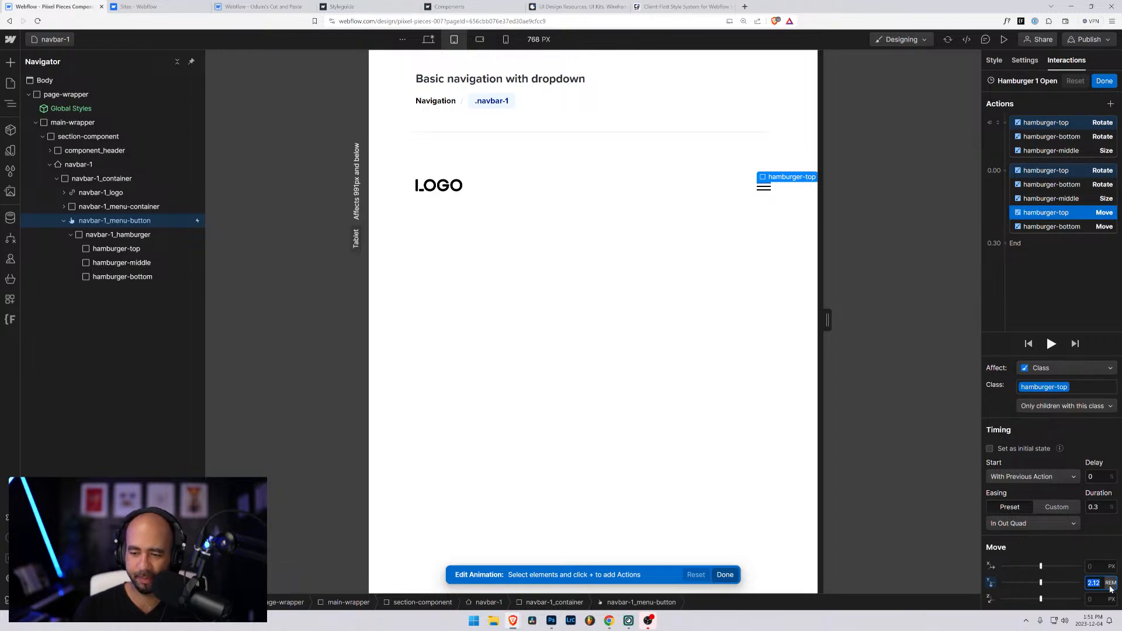
pyautogui.write('0.75')
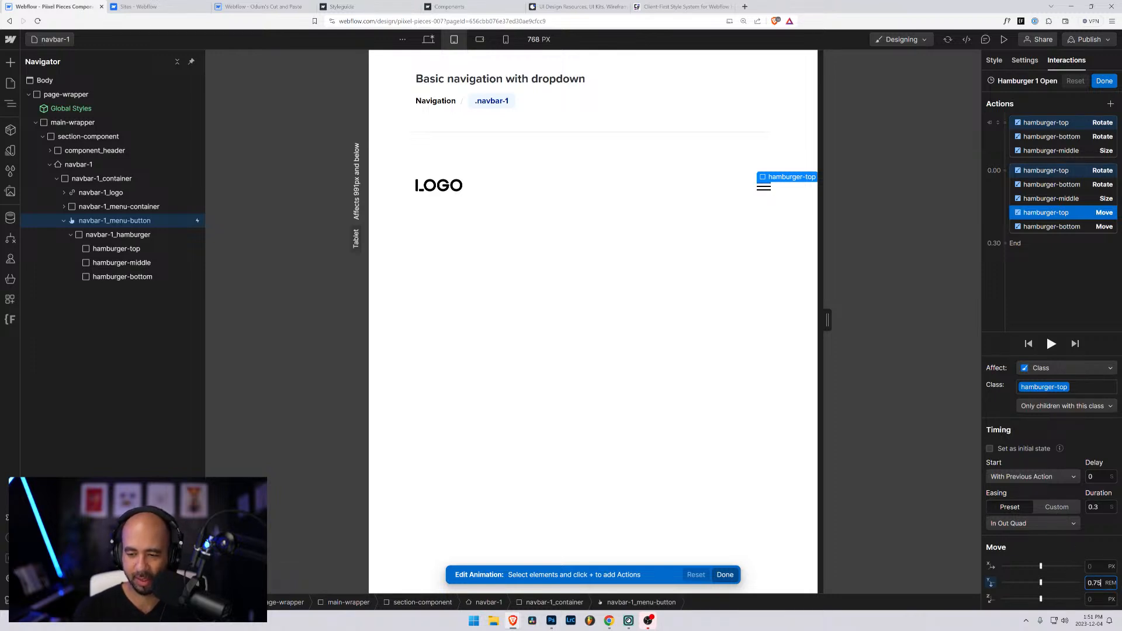
pyautogui.press('Return')
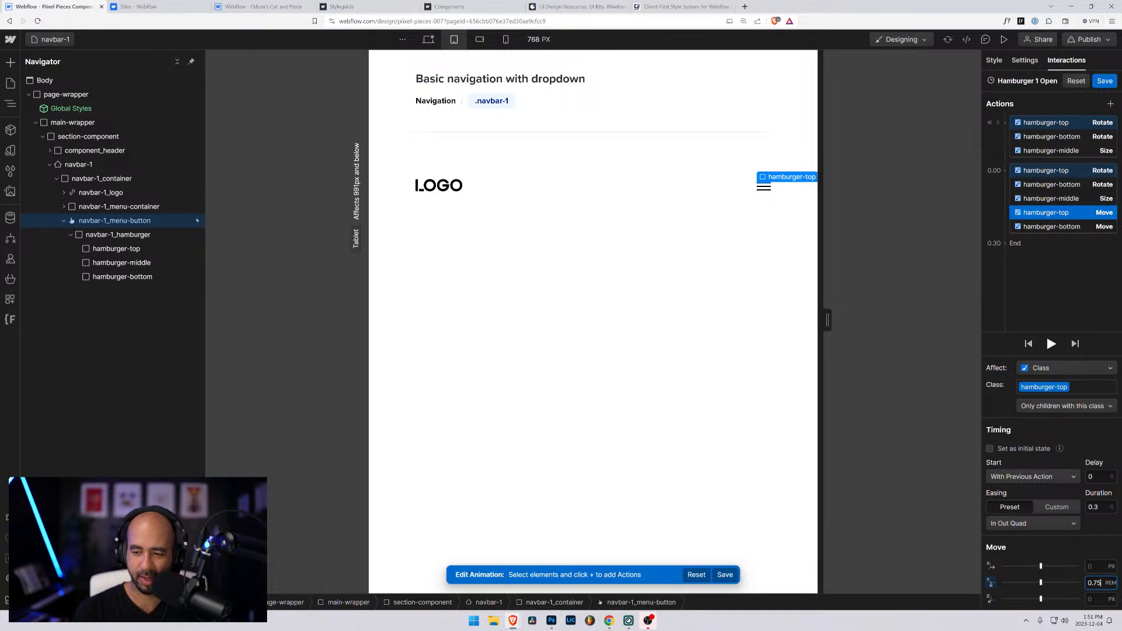
# Set the hamburger-bottom Move action's Y value to -0.75 rem and save the animation
pyautogui.click(1052, 226)
pyautogui.click(1102, 583)
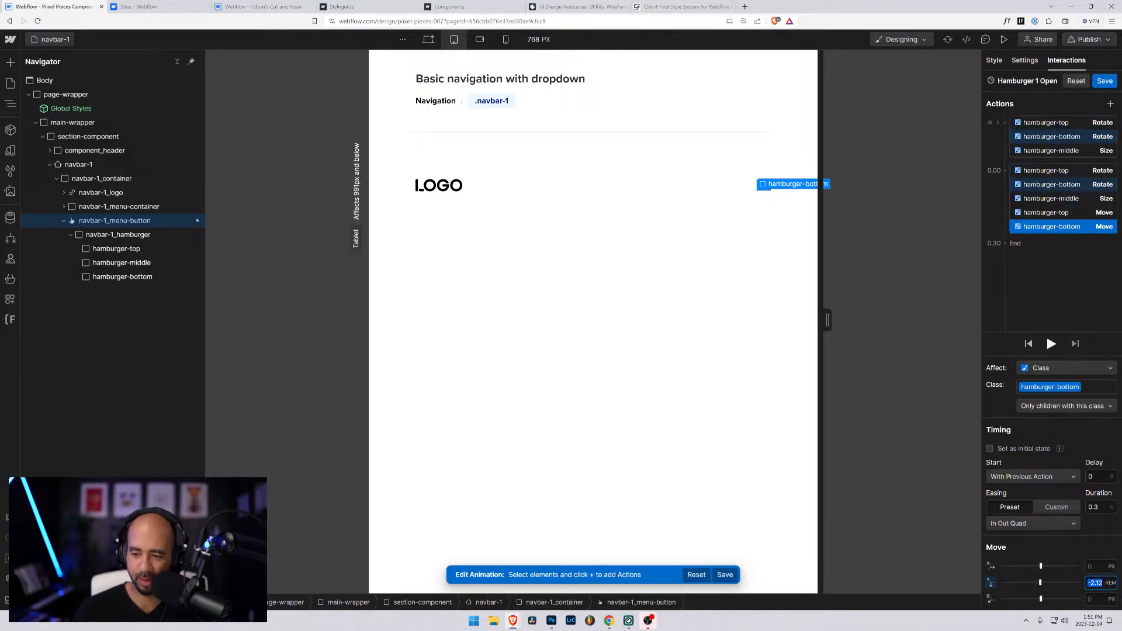
pyautogui.write('-0.75')
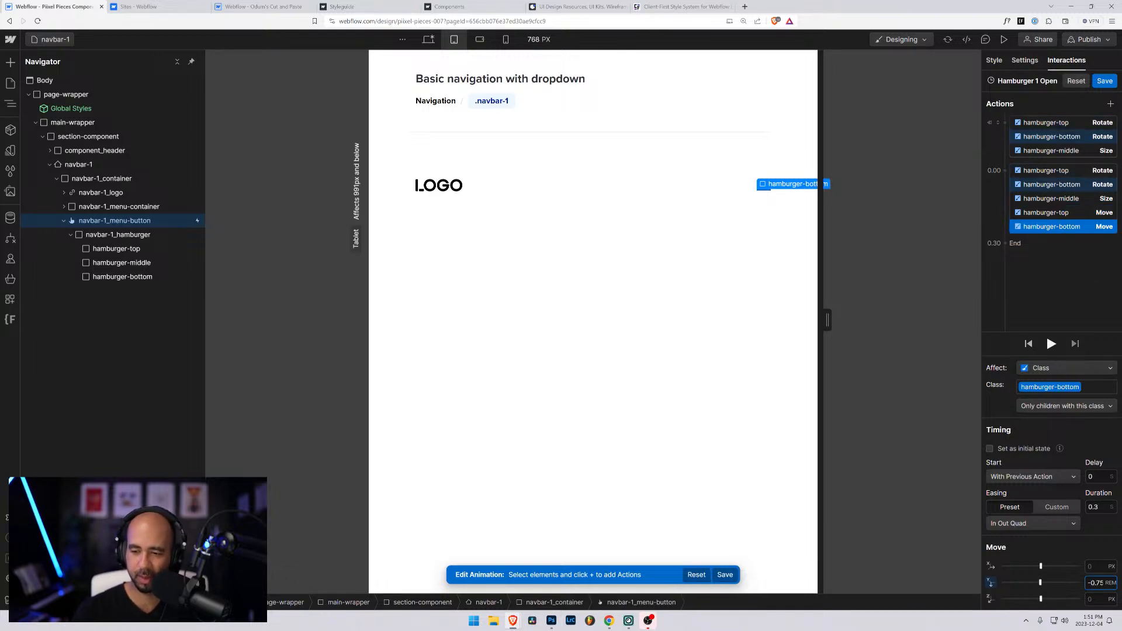
pyautogui.click(1105, 81)
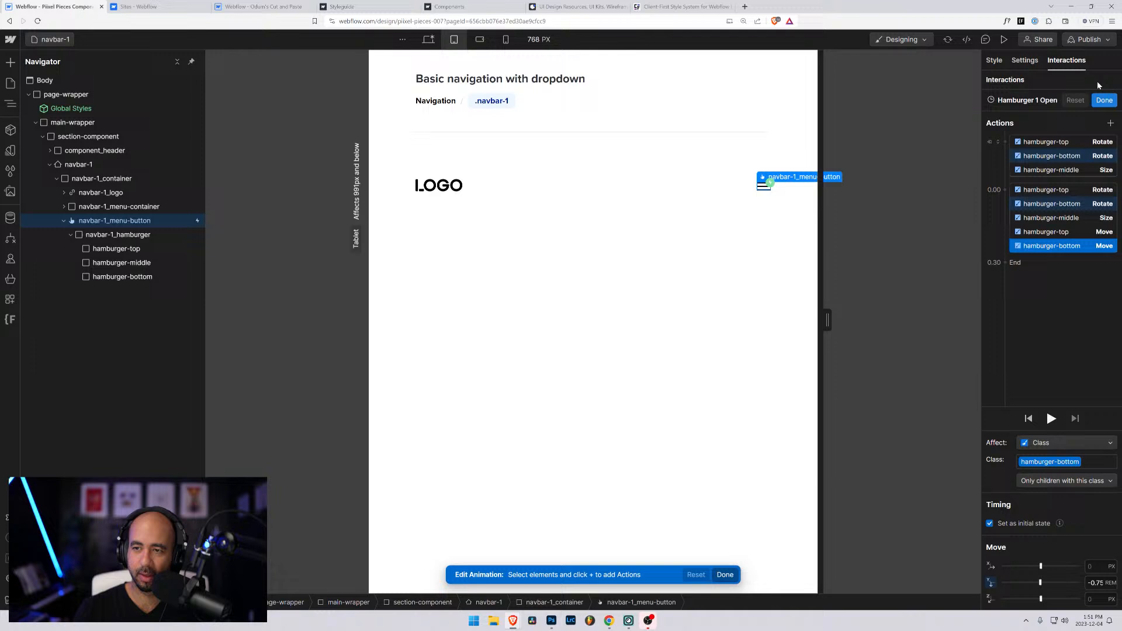
# Preview the page, open the hamburger menu to check the icon with 0.75 rem line offsets, and return to the designer
pyautogui.click(1004, 39)
pyautogui.click(731, 188)
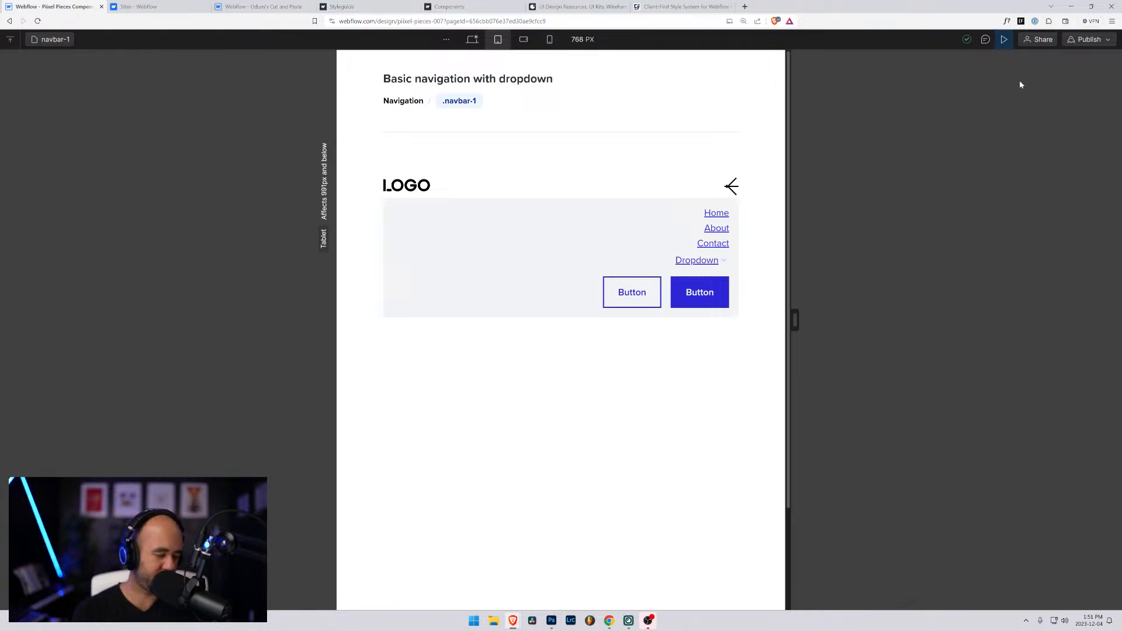
pyautogui.click(1004, 39)
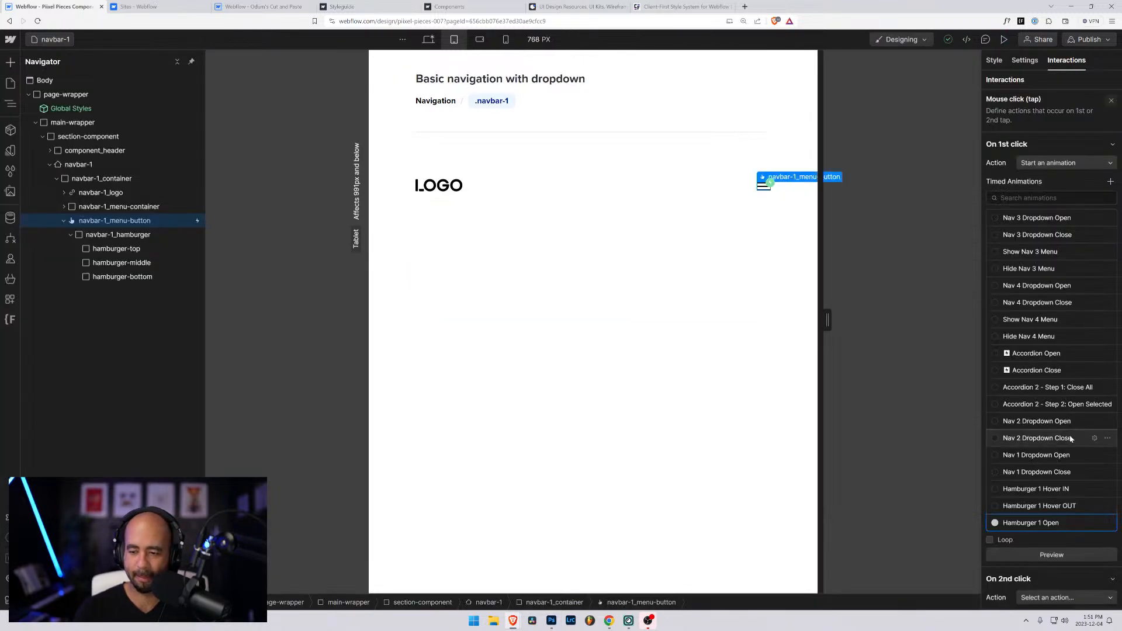
# Reopen the Hamburger 1 Open animation and set the hamburger-top Move action's Y value to 0.5 rem
pyautogui.click(1095, 523)
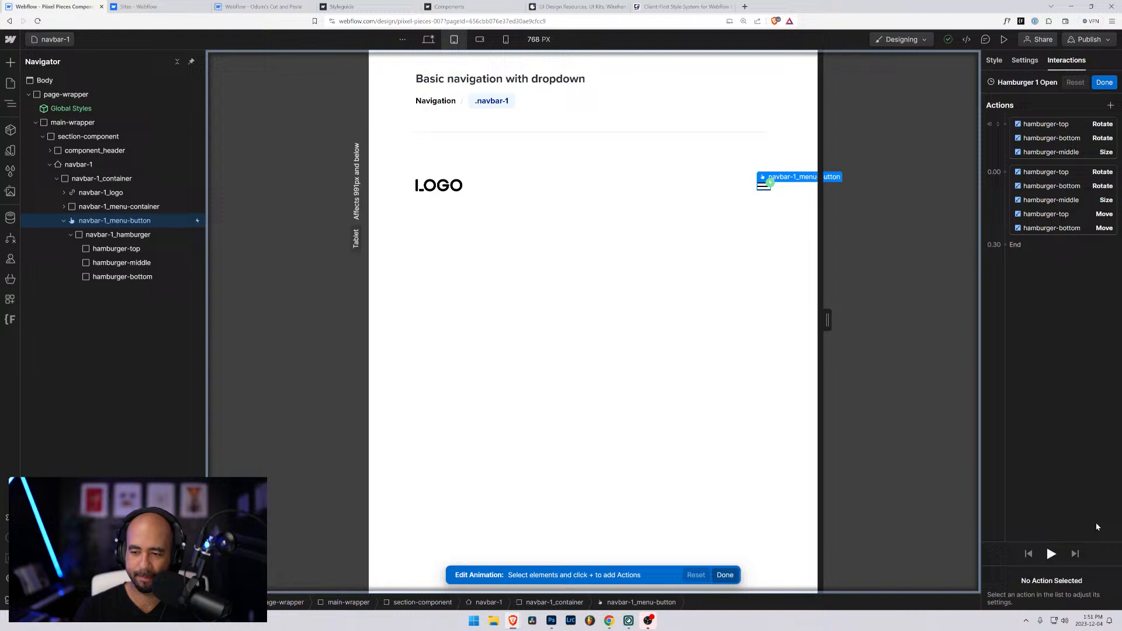
pyautogui.click(1079, 213)
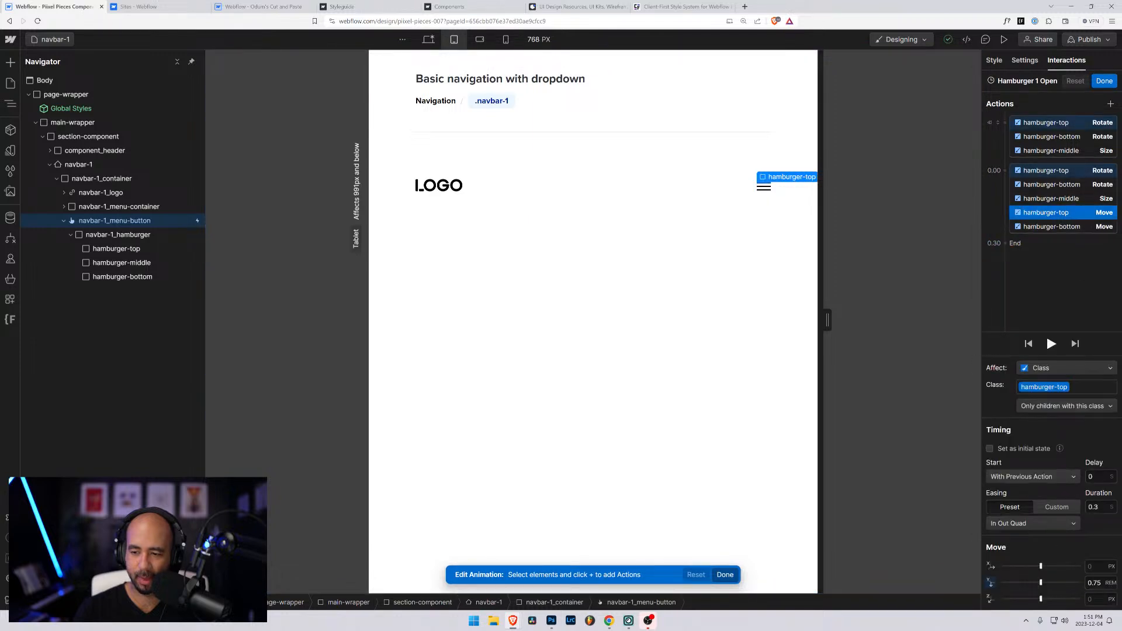
pyautogui.click(1096, 583)
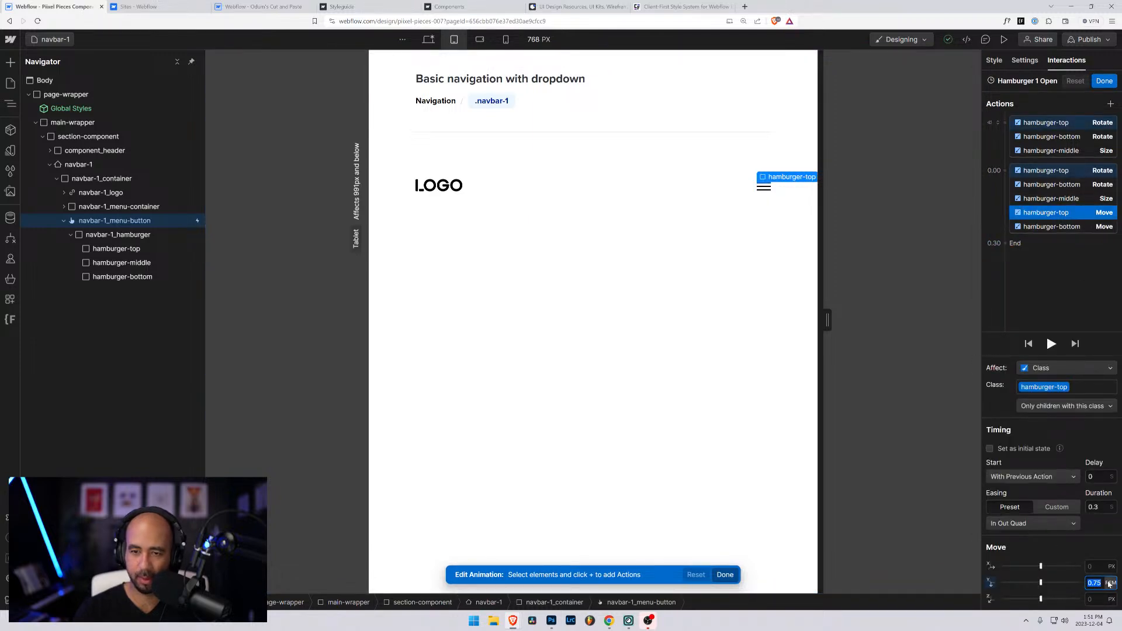
pyautogui.write('0.5')
pyautogui.press('Tab')
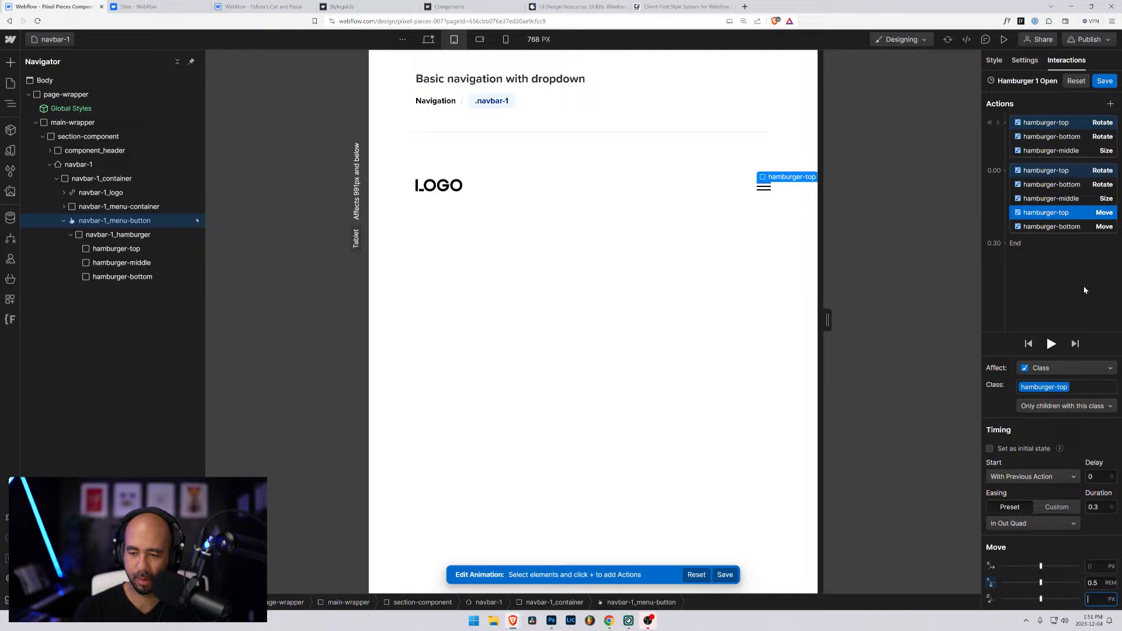
# Set the hamburger-bottom Move action's Y value to -0.5 rem and save the animation
pyautogui.click(1055, 226)
pyautogui.click(1097, 583)
pyautogui.write('-')
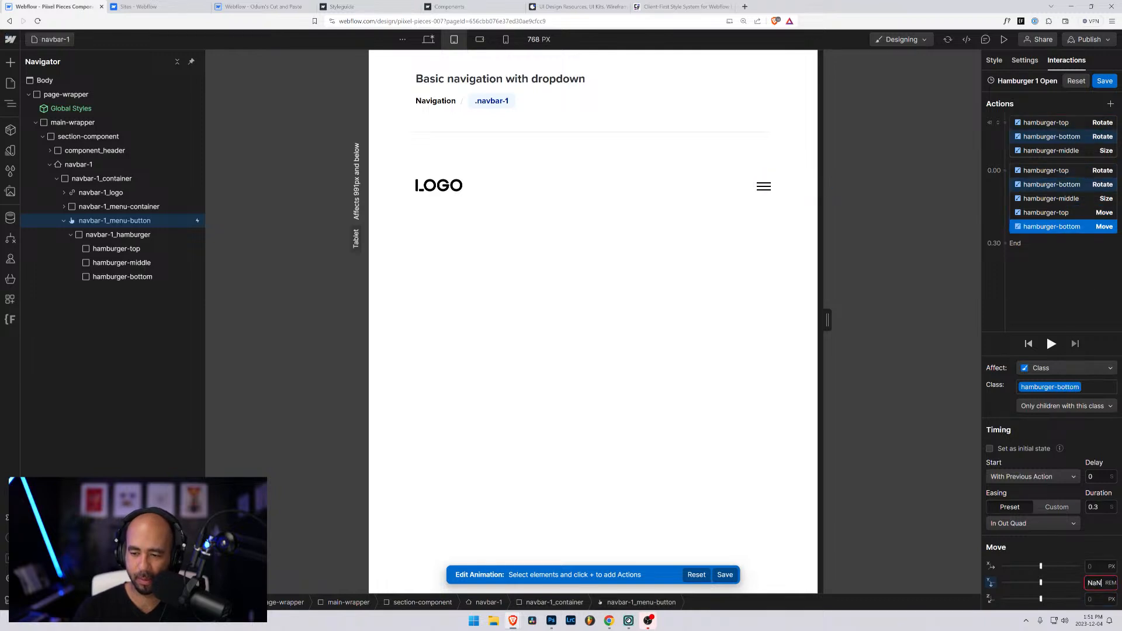
pyautogui.press('BackSpace')
pyautogui.press('BackSpace')
pyautogui.press('BackSpace')
pyautogui.write('-')
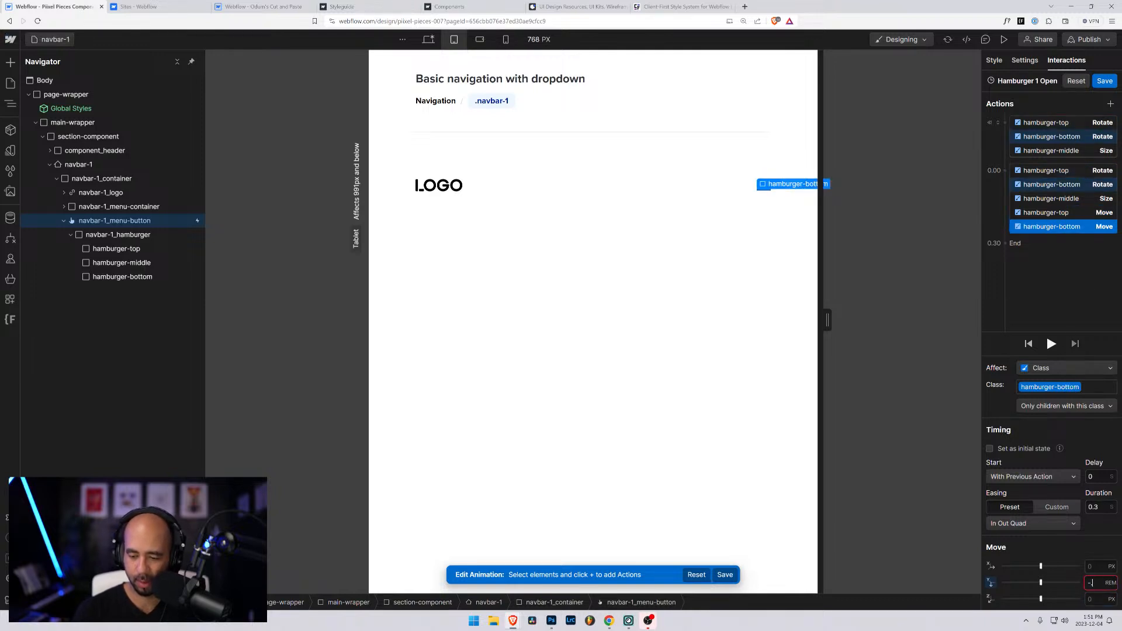
pyautogui.write('0.5')
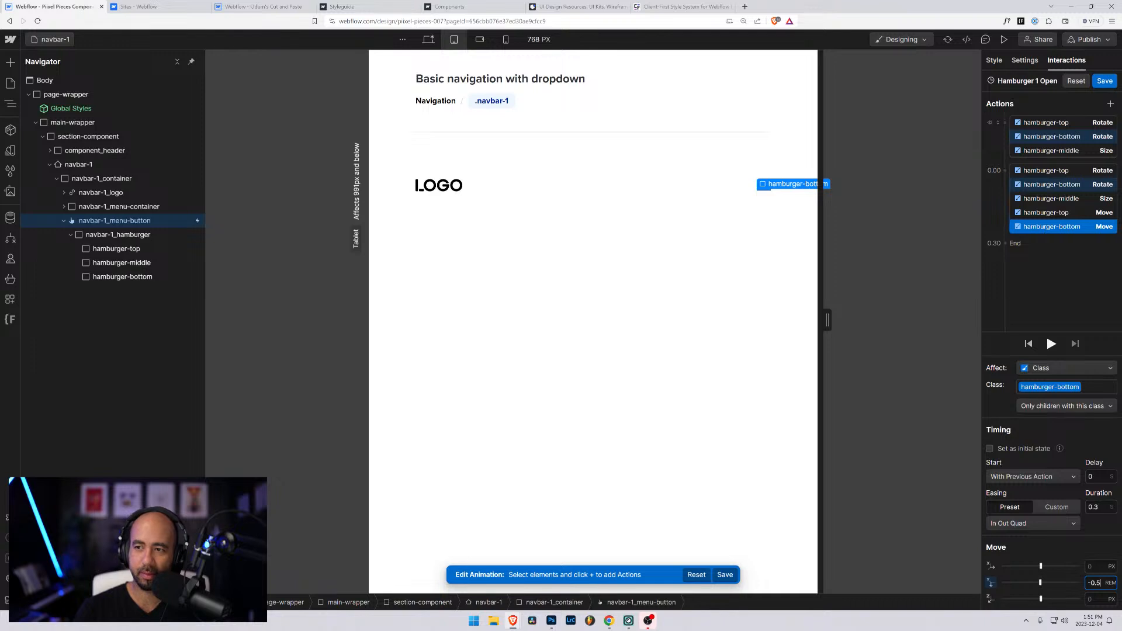
pyautogui.click(1104, 81)
# Preview the page, open the hamburger menu to check the icon with 0.5 rem line offsets, and return to the designer
pyautogui.click(1004, 39)
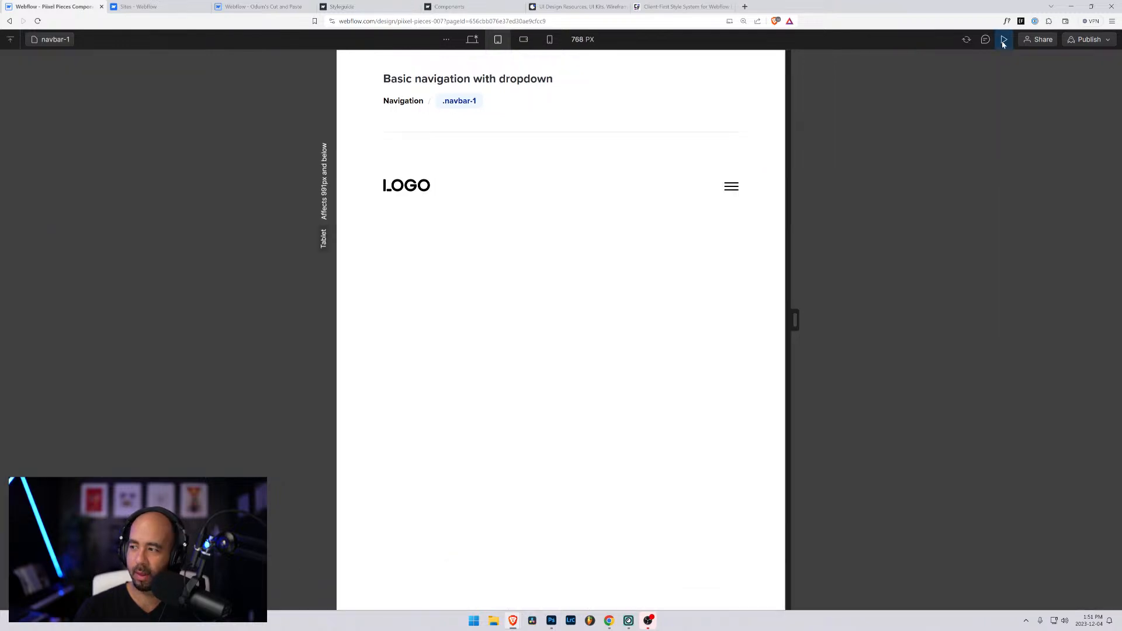
pyautogui.click(731, 186)
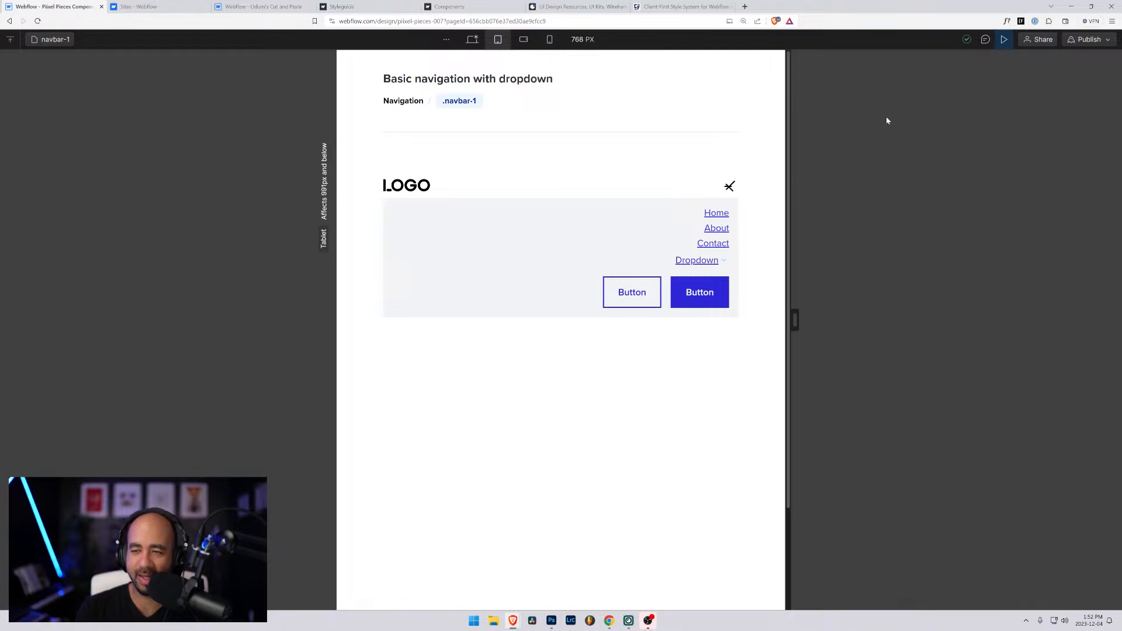
pyautogui.click(1004, 41)
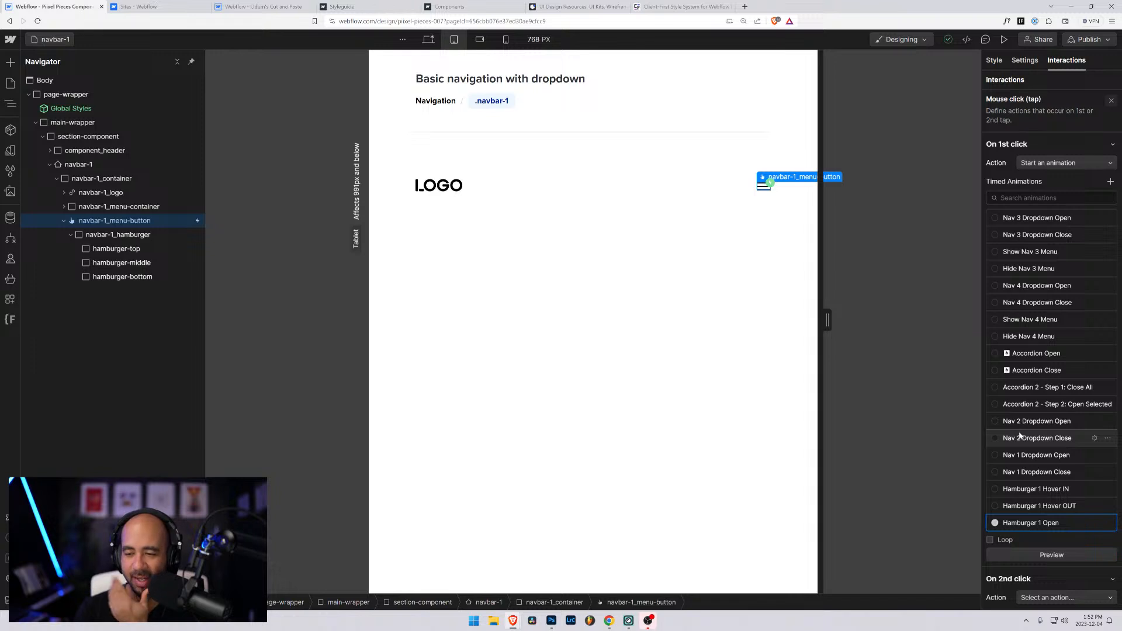
# Reopen the Hamburger 1 Open animation and set the hamburger-top Move action's Y value to 0.25 rem
pyautogui.click(1094, 523)
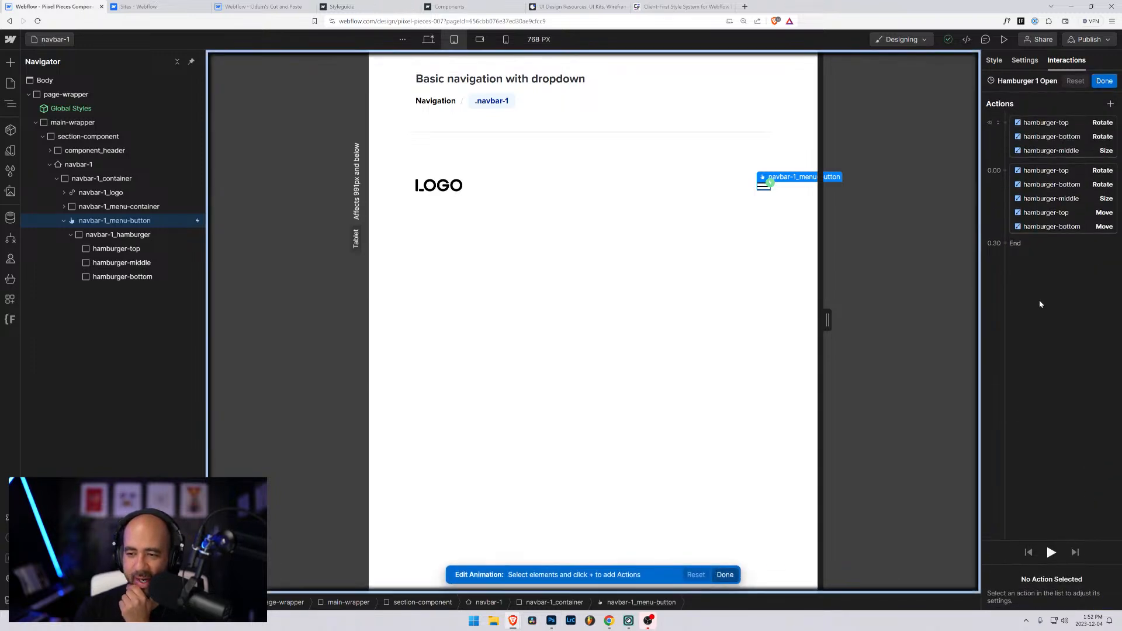
pyautogui.click(1087, 213)
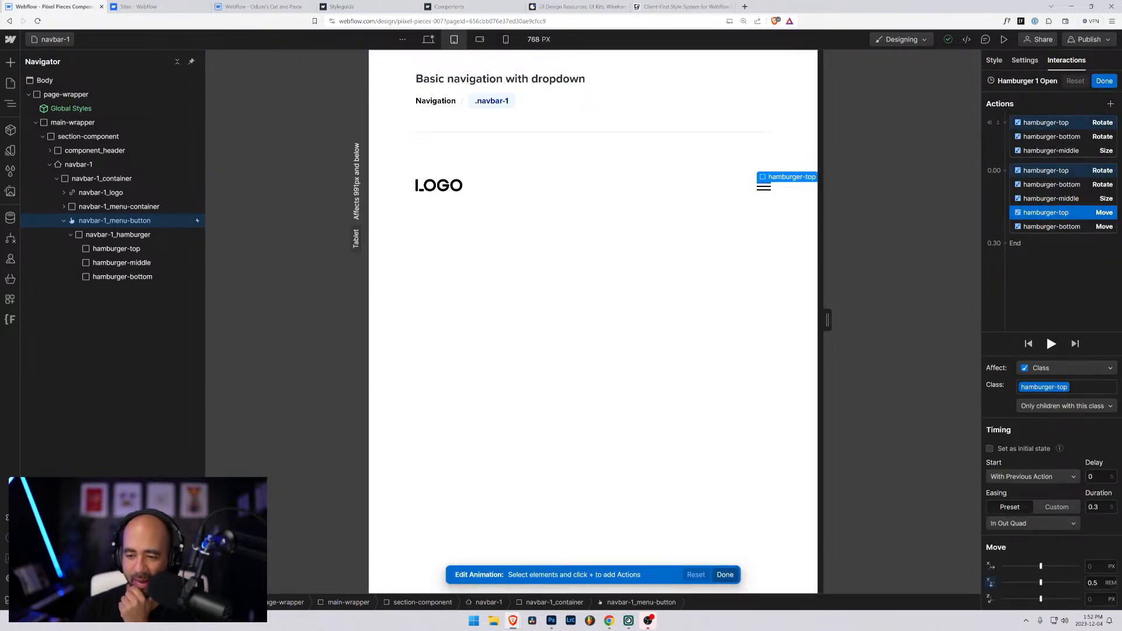
pyautogui.click(1092, 583)
pyautogui.write('0.25')
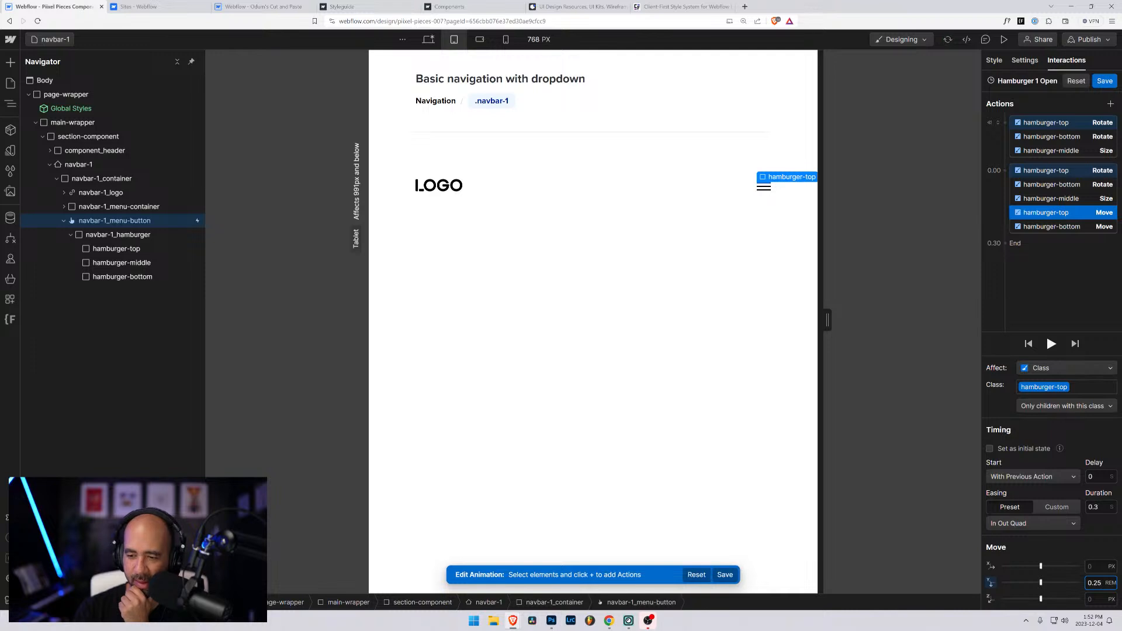
# Set the hamburger-bottom Move action's Y value to -0.25 rem and save the animation
pyautogui.click(1087, 227)
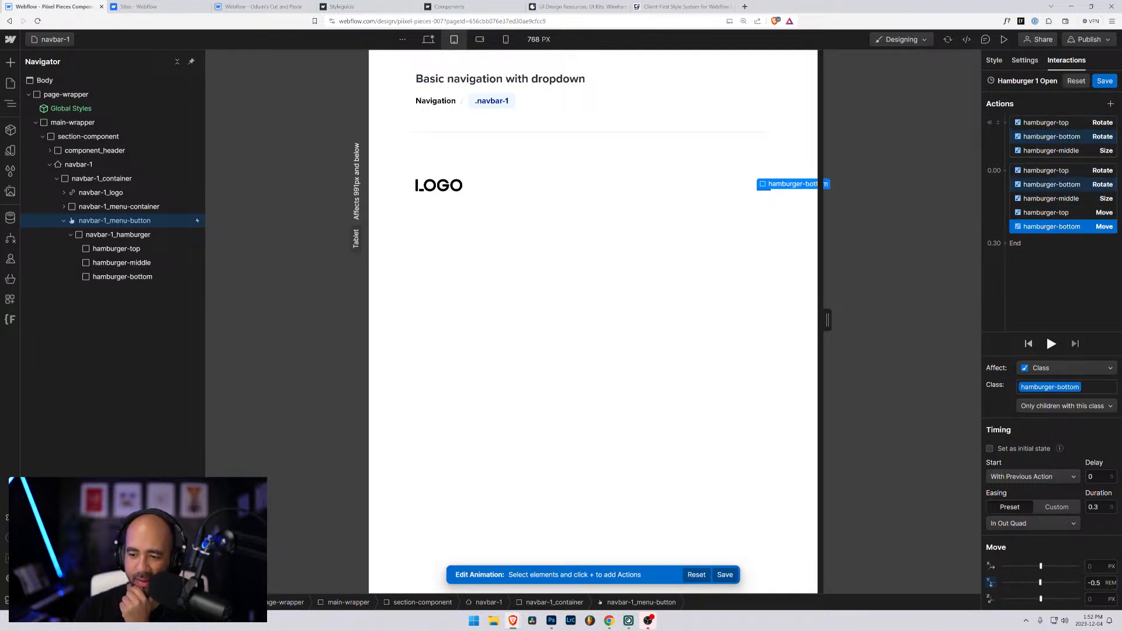
pyautogui.click(1094, 583)
pyautogui.write('-0.25')
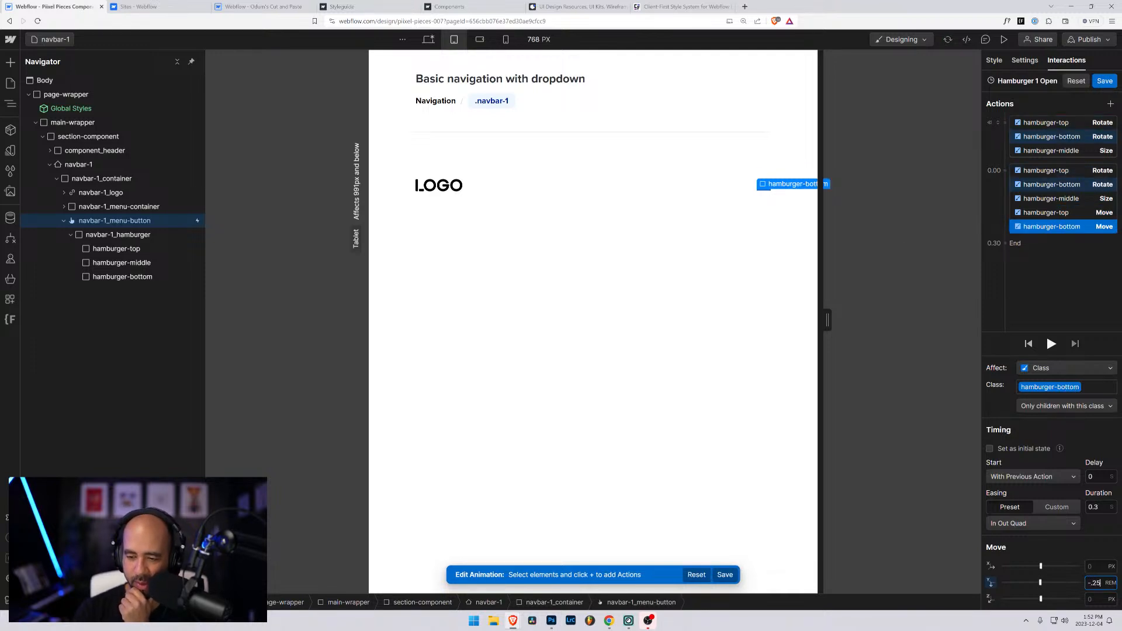
pyautogui.click(1104, 81)
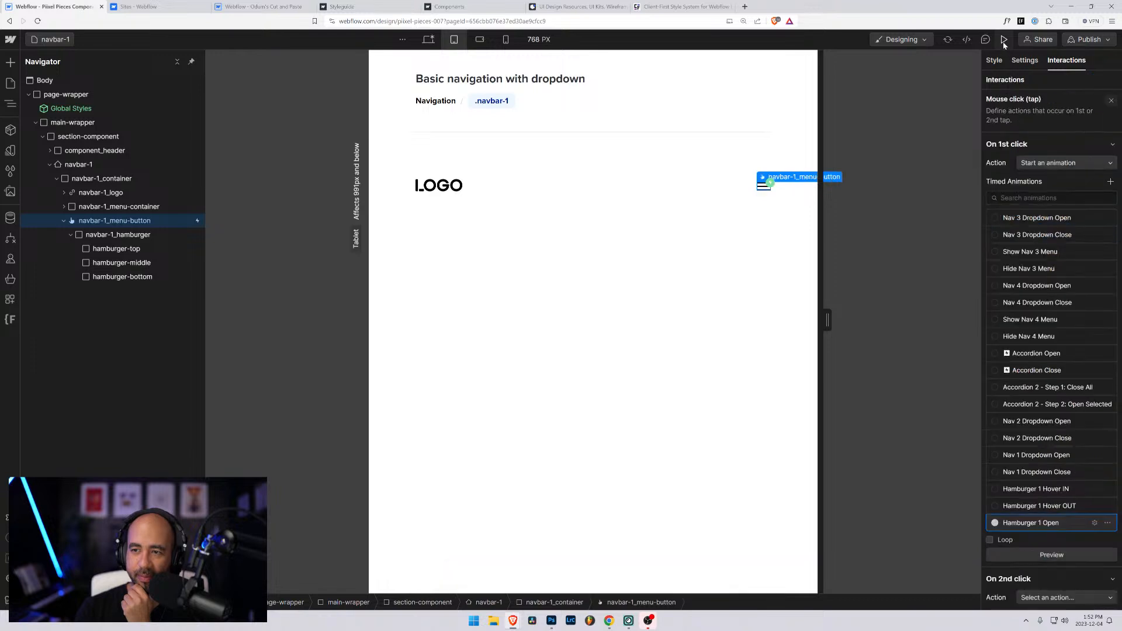
# Preview the page, open the hamburger menu, and inspect the hamburger-bottom line with the browser's developer tools
pyautogui.click(1004, 39)
pyautogui.click(728, 190)
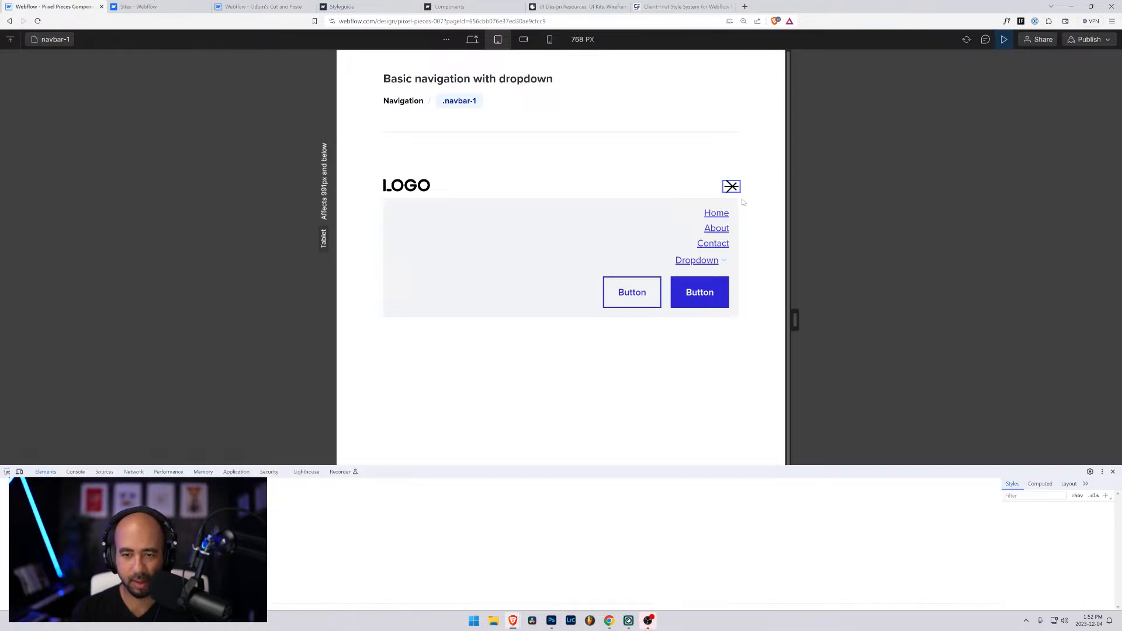
pyautogui.hotkey('ctrl', 'shift', 'c')
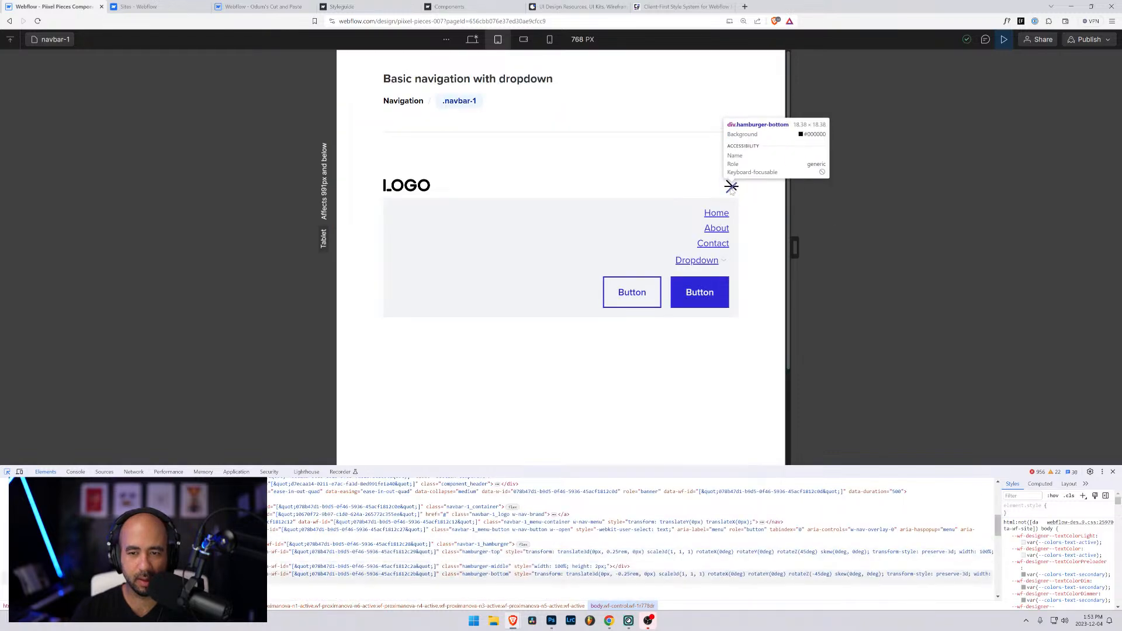
pyautogui.click(731, 188)
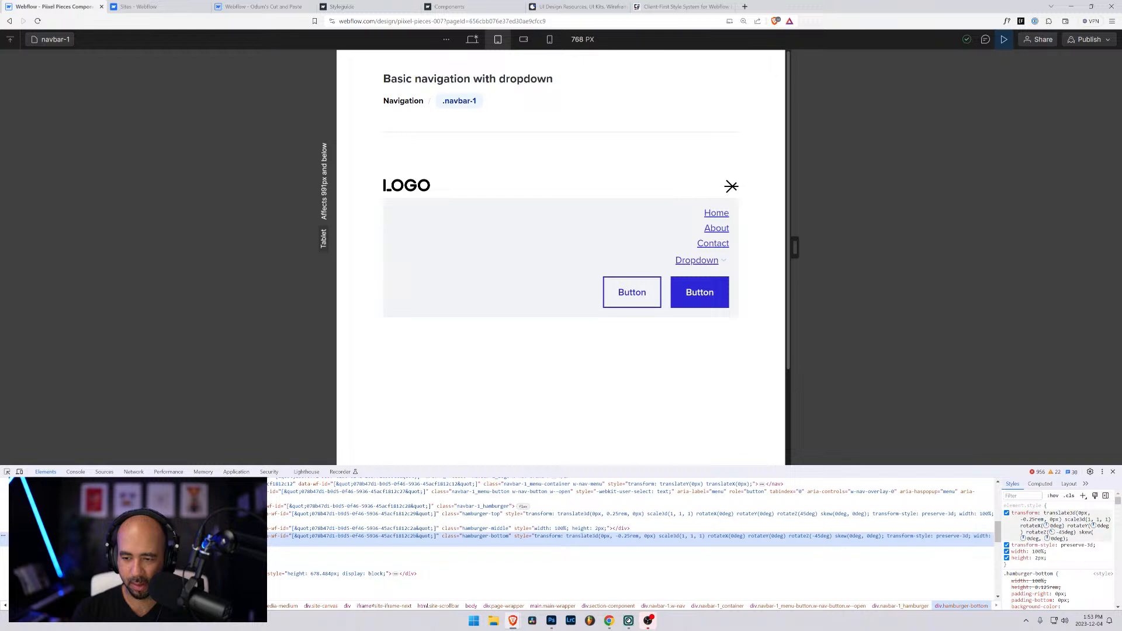
# Test hamburger-bottom's inline translate3d Y offset in the developer tools at -0.3rem, -0.35rem and -0.4rem
pyautogui.click(1046, 513)
pyautogui.click(1061, 519)
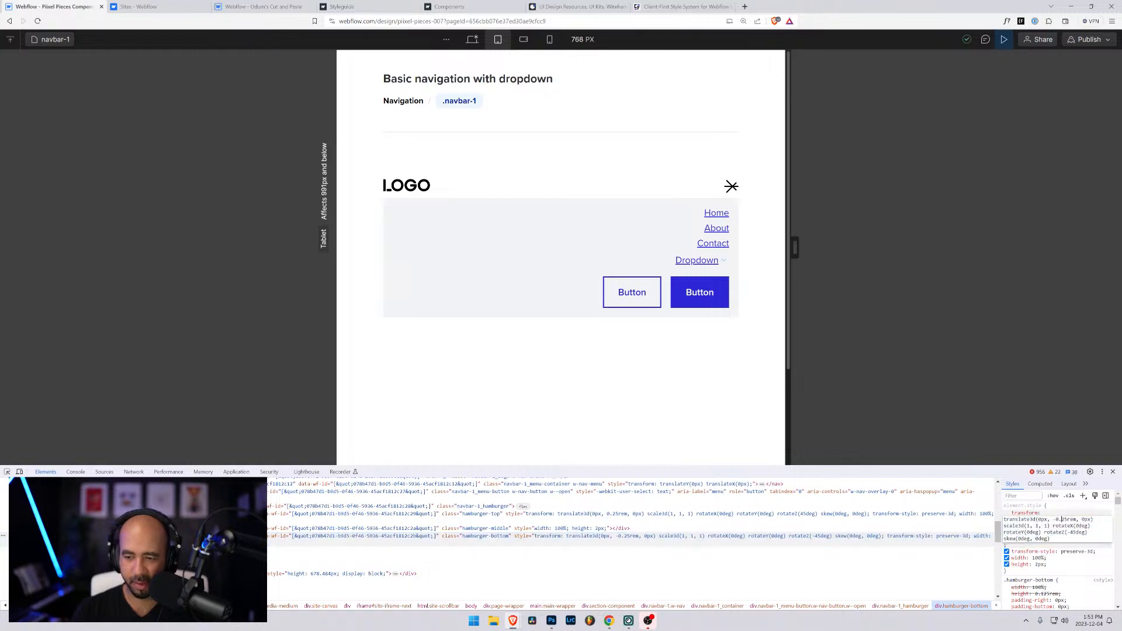
pyautogui.press('Up')
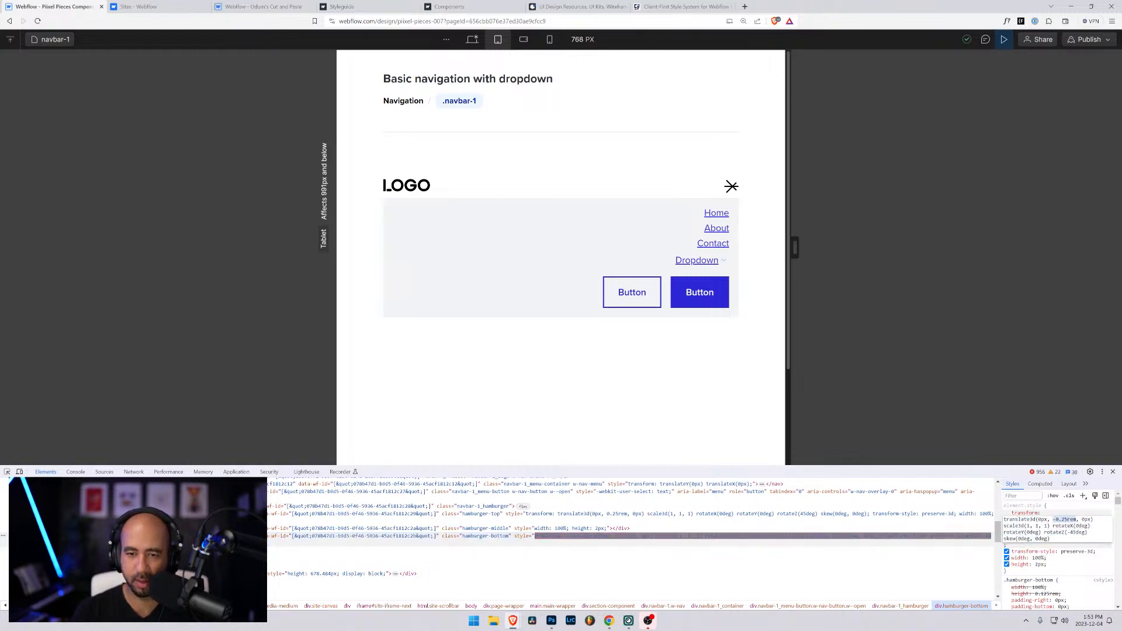
pyautogui.press('Down')
pyautogui.click(1075, 519)
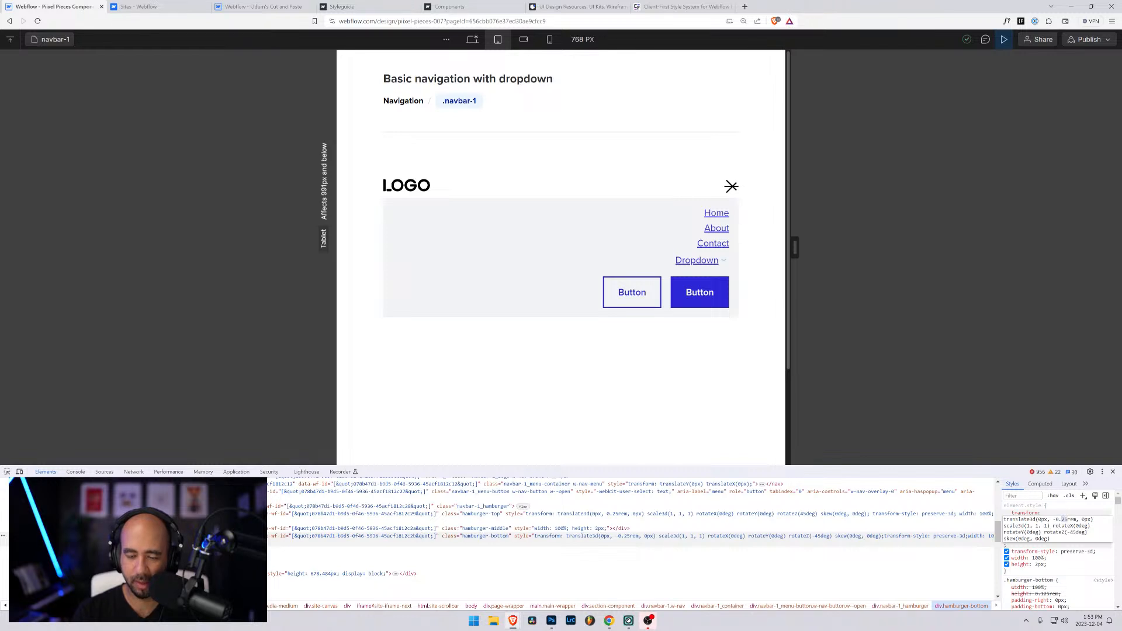
pyautogui.write('3')
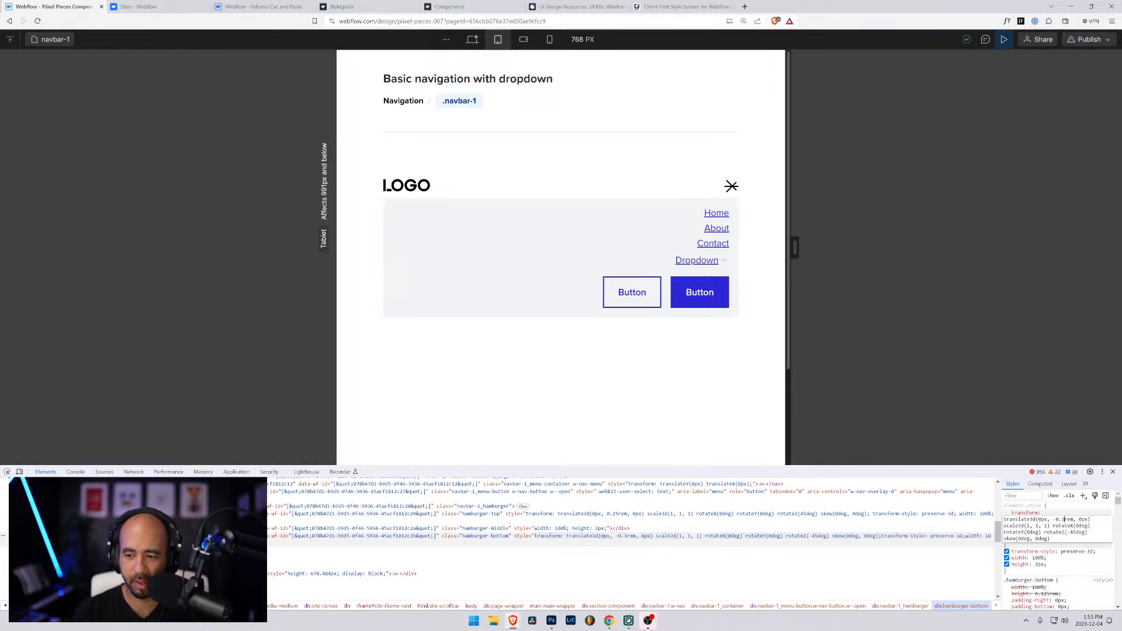
pyautogui.write('5')
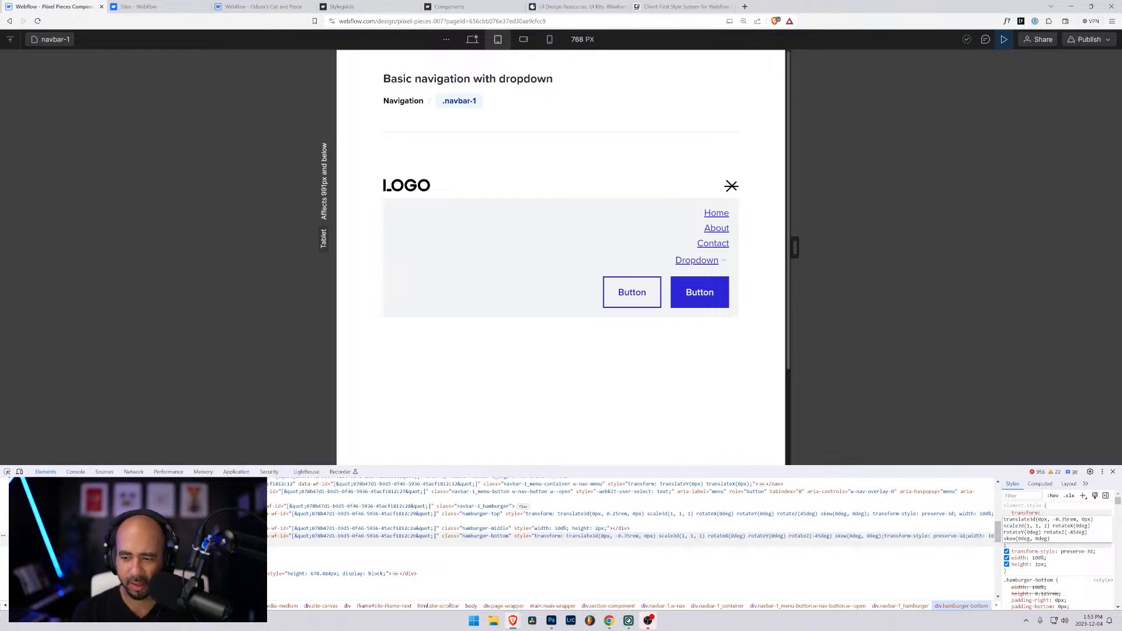
pyautogui.press('BackSpace')
pyautogui.press('BackSpace')
pyautogui.write('4')
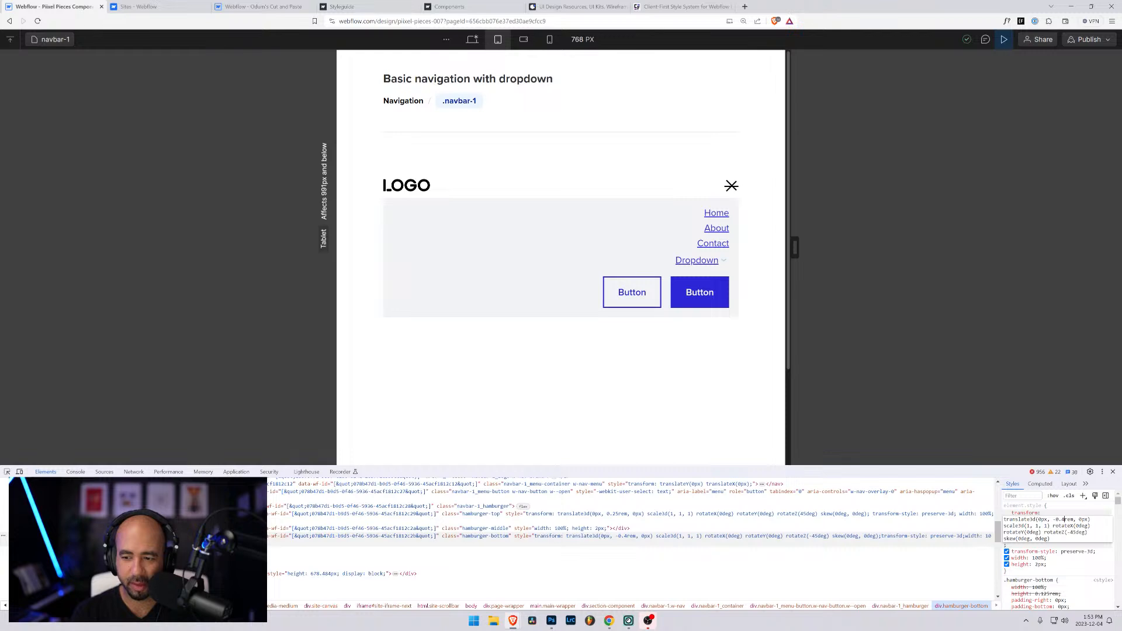
pyautogui.click(252, 9)
pyautogui.click(59, 6)
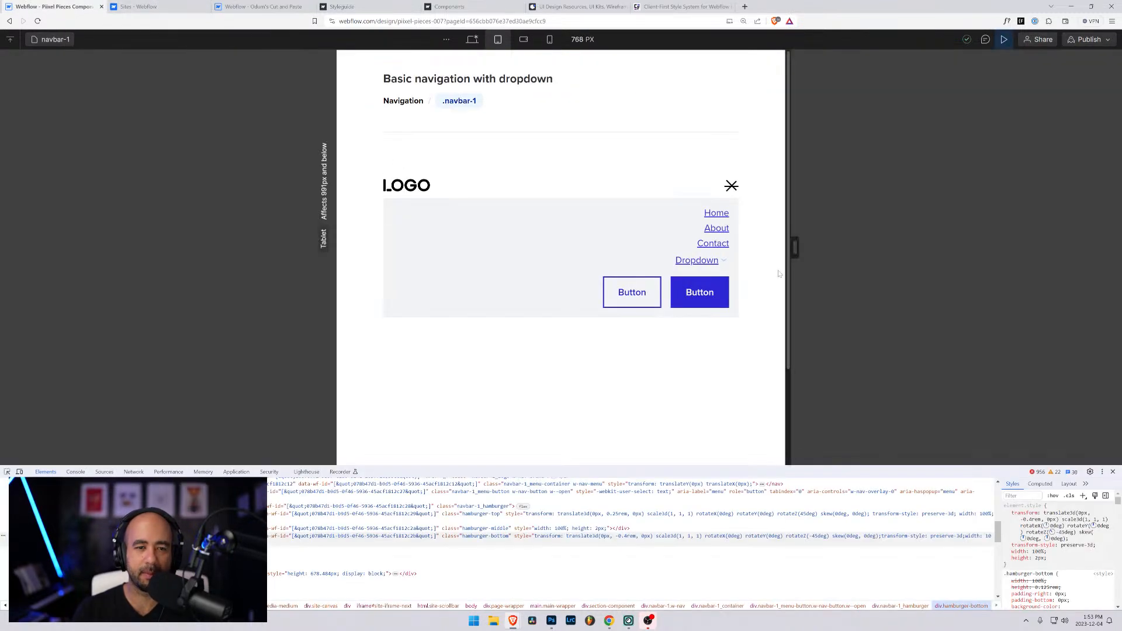
# Return to the designer, reopen the Hamburger 1 Open animation and set the hamburger-top Move action's Y value to 0.4 rem
pyautogui.click(1005, 39)
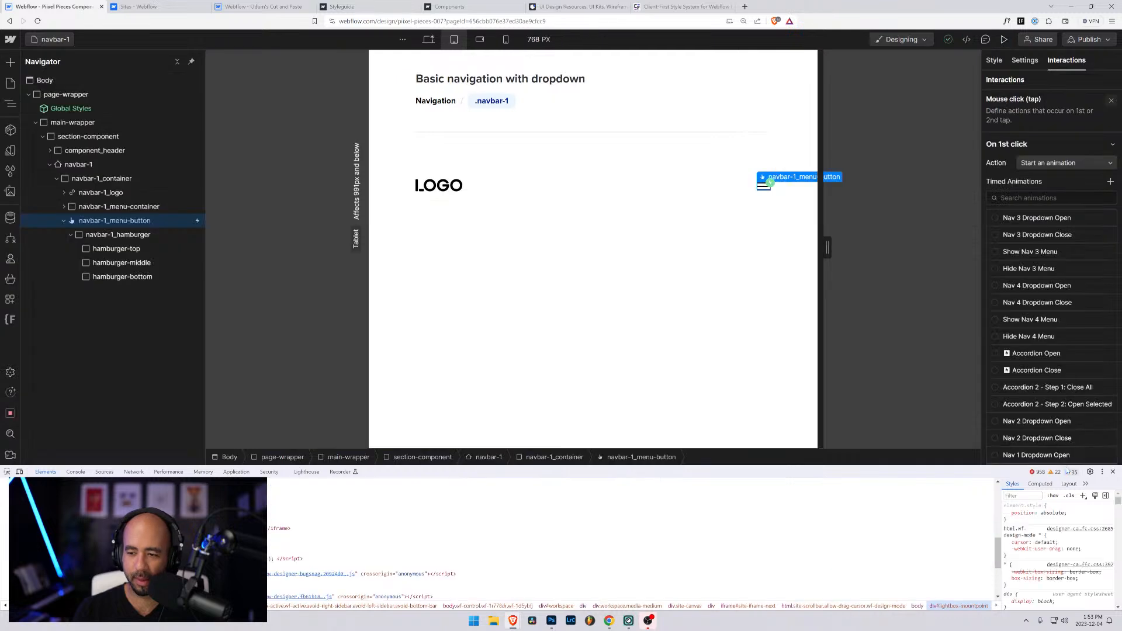
pyautogui.scroll(-4, 1073, 380)
pyautogui.click(1097, 305)
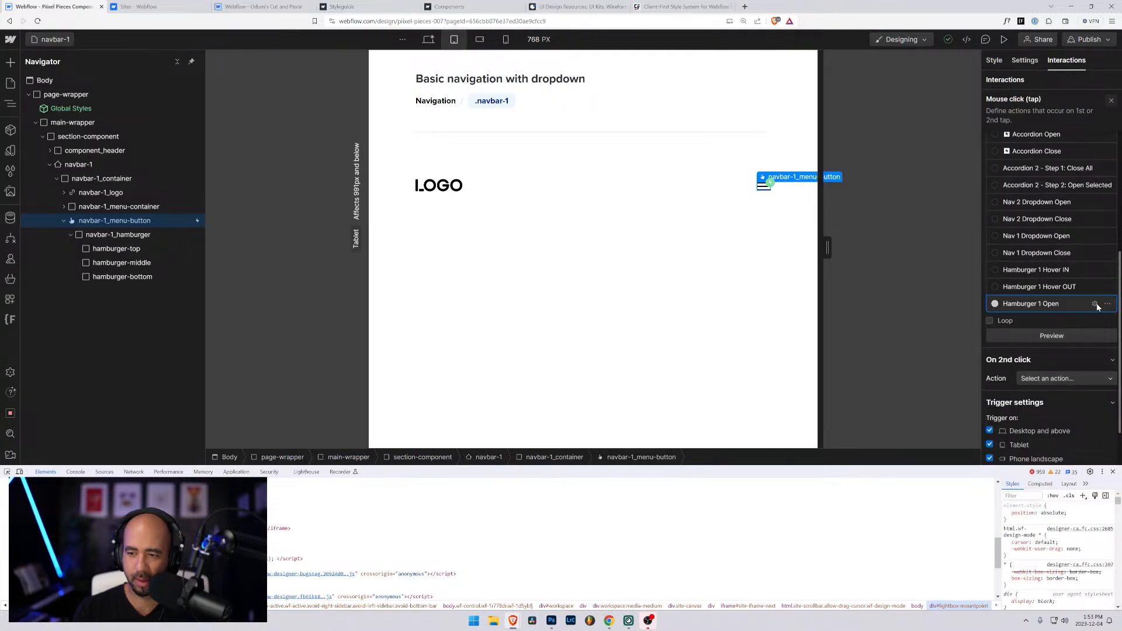
pyautogui.click(1095, 304)
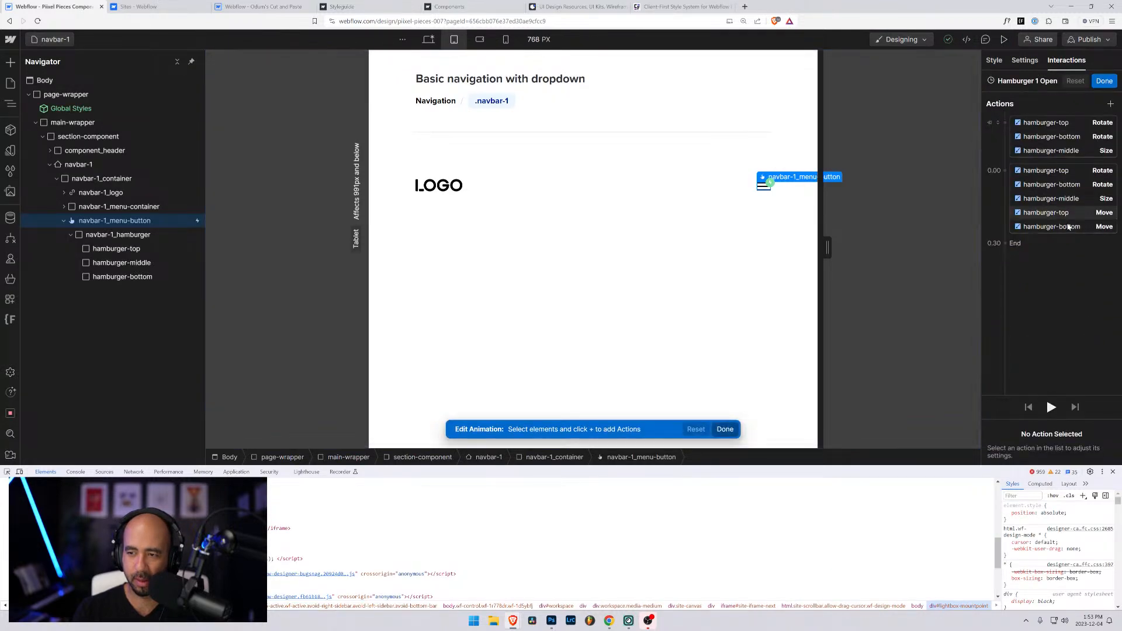
pyautogui.click(1047, 201)
pyautogui.click(1094, 460)
pyautogui.write('0.4')
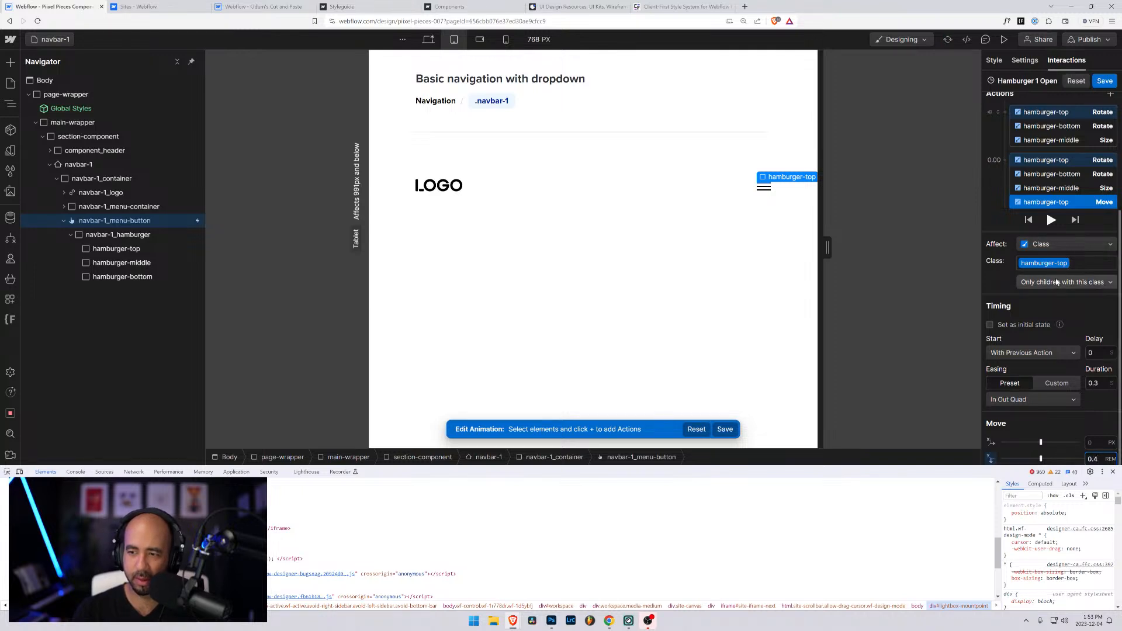
# Close the developer tools and set the hamburger-bottom Move action's Y value to -0.4 rem
pyautogui.click(1051, 188)
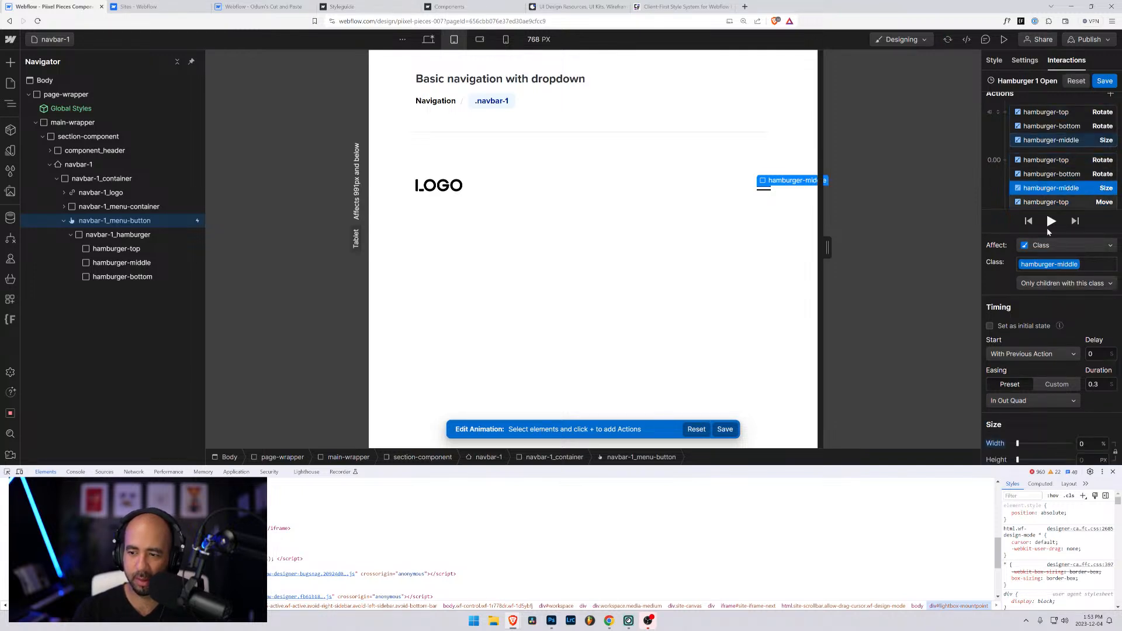
pyautogui.click(1113, 472)
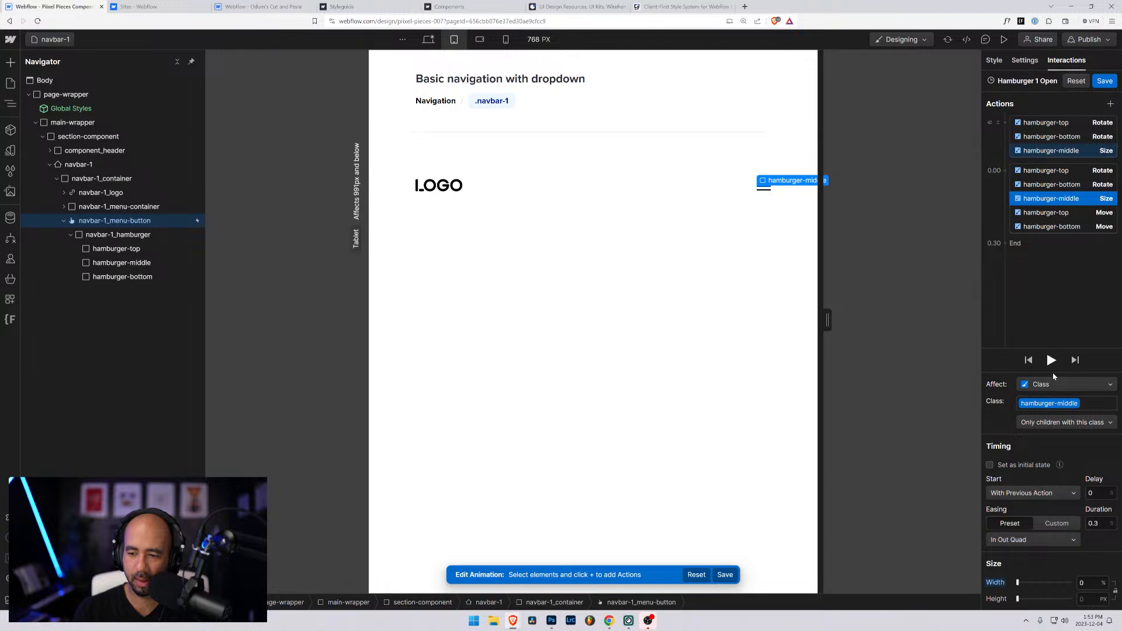
pyautogui.click(1046, 226)
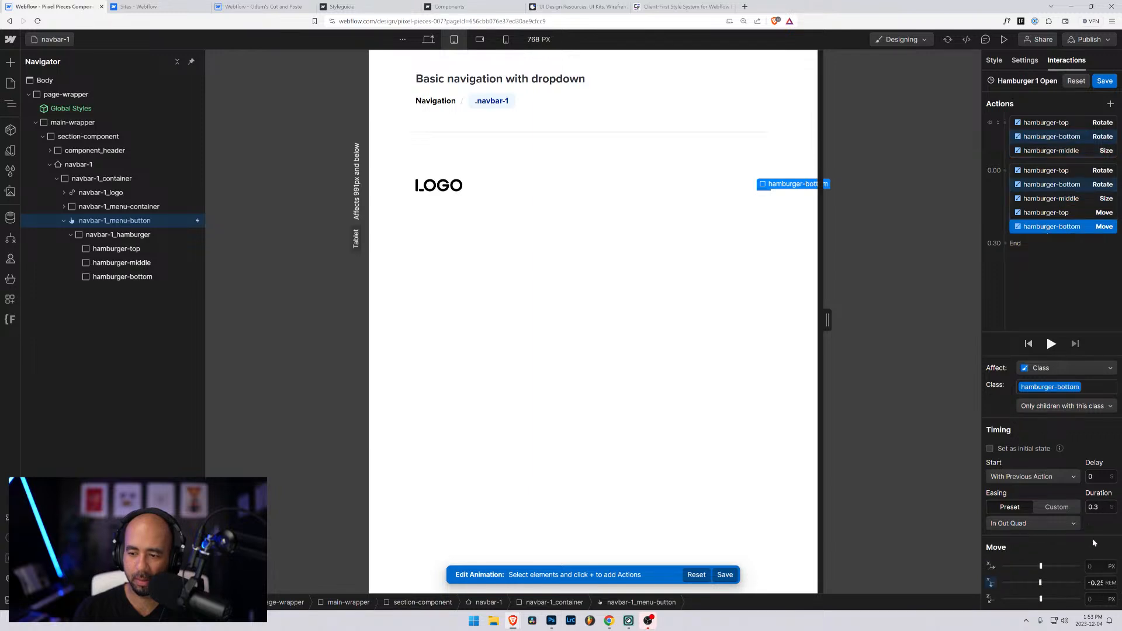
pyautogui.write('-.4')
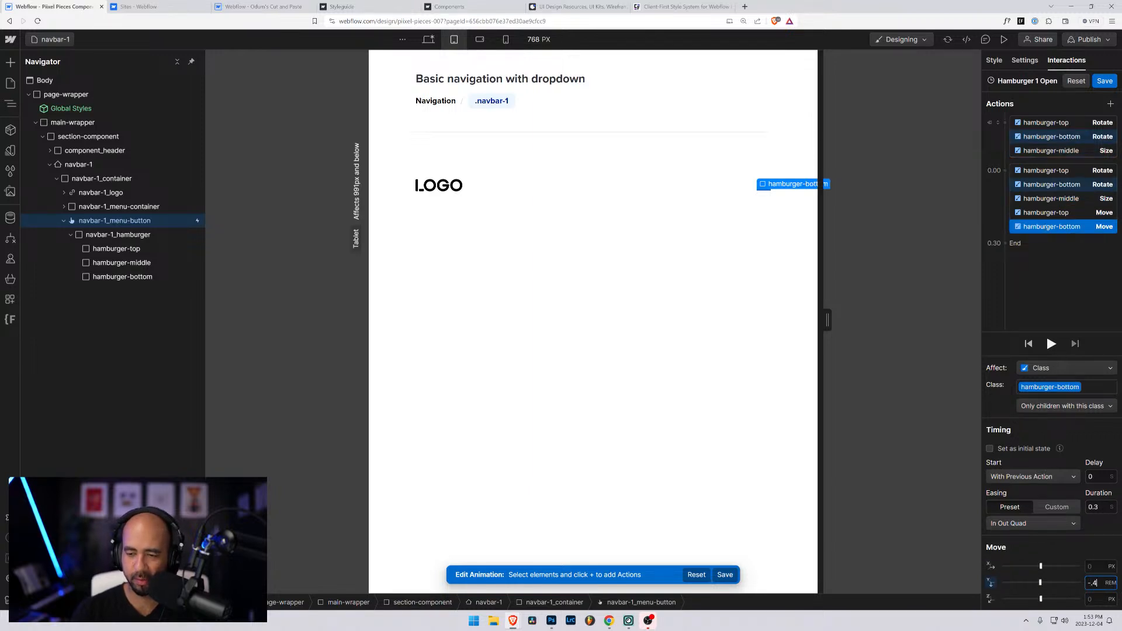
# Preview the page, open the hamburger menu, and inspect the hamburger-top line with the browser's developer tools
pyautogui.click(1004, 41)
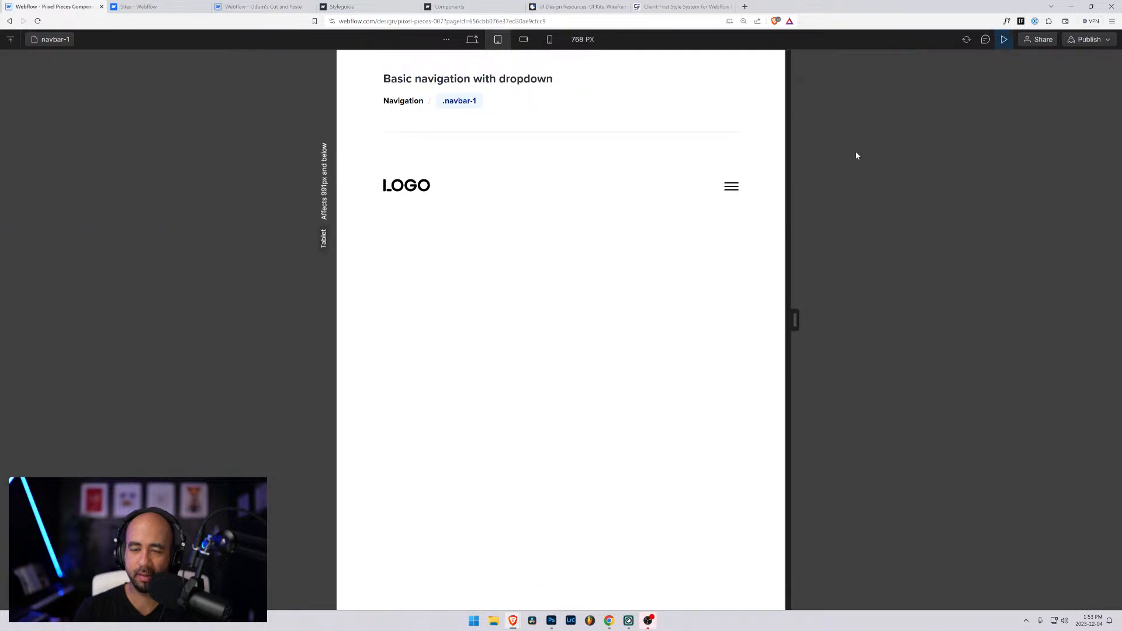
pyautogui.click(731, 188)
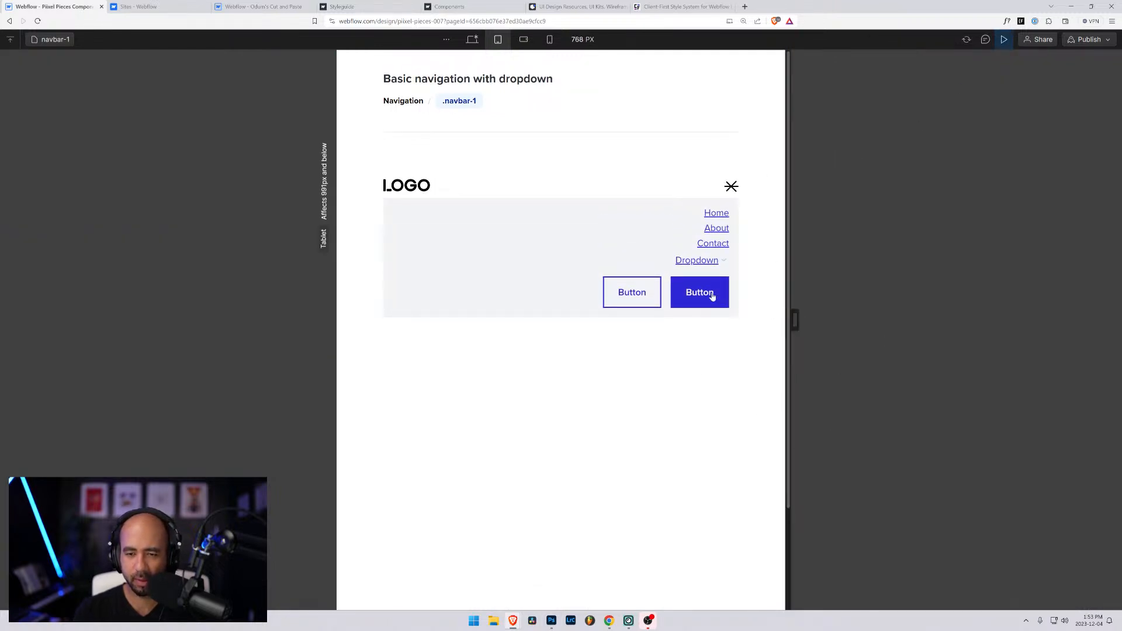
pyautogui.hotkey('ctrl', 'shift', 'i')
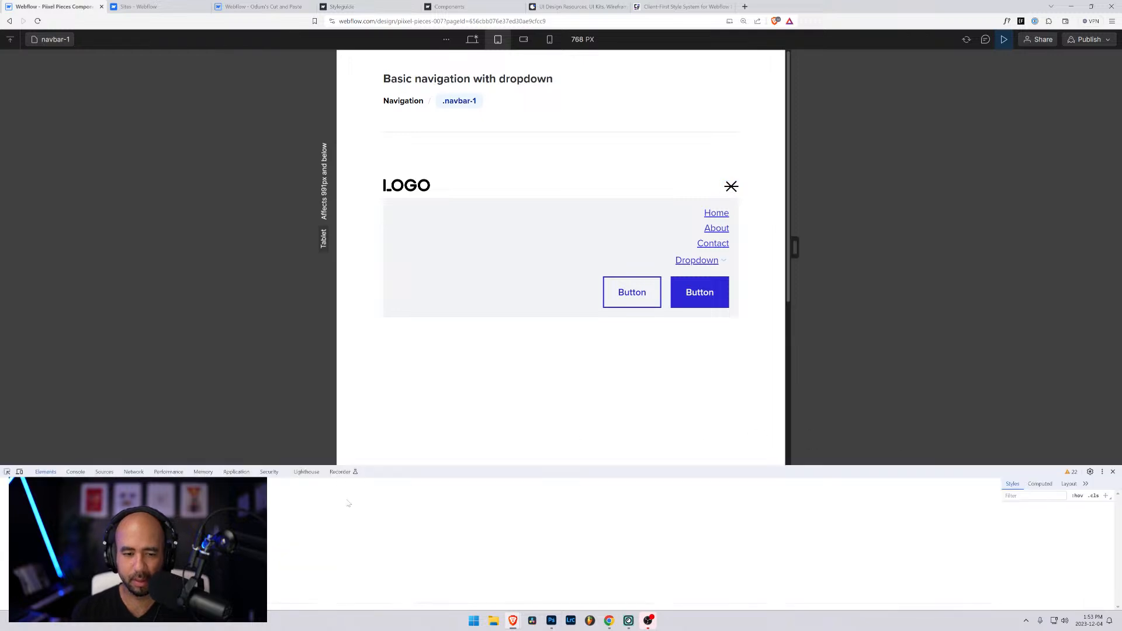
pyautogui.hotkey('ctrl', 'shift', 'c')
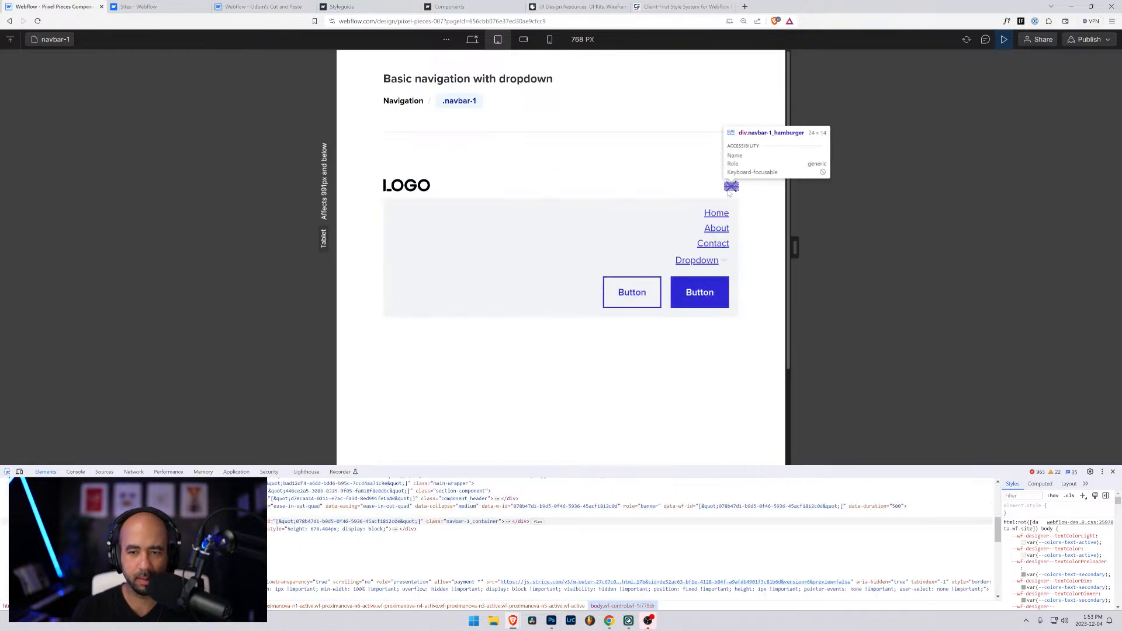
pyautogui.click(733, 186)
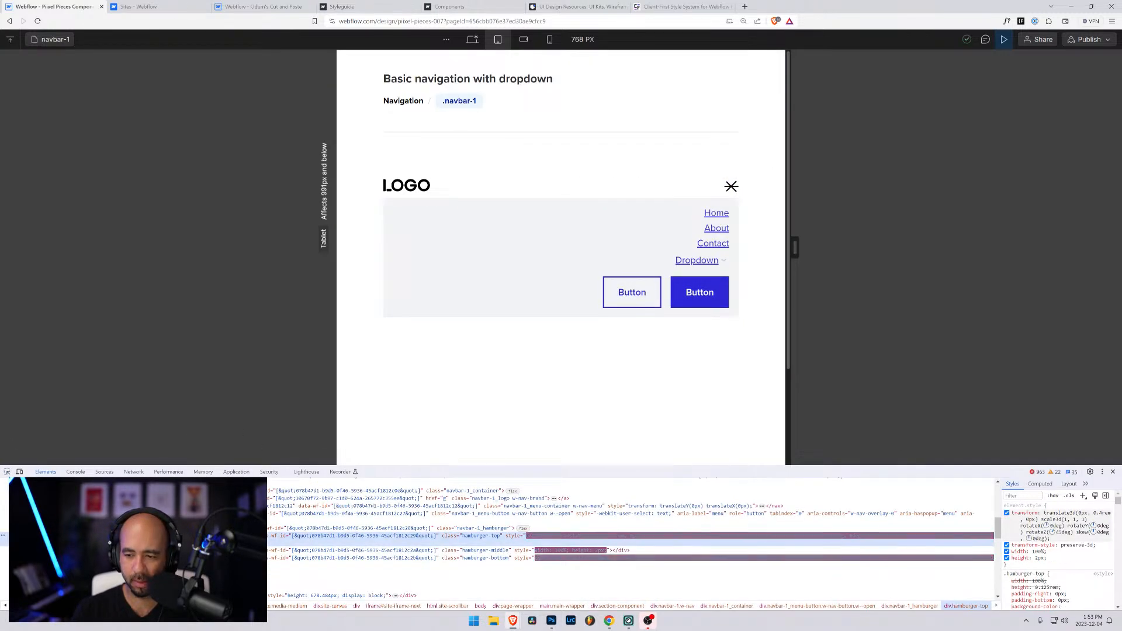
# Test hamburger-top's inline translate3d Y offset at 0.35rem in the developer tools
pyautogui.click(1082, 521)
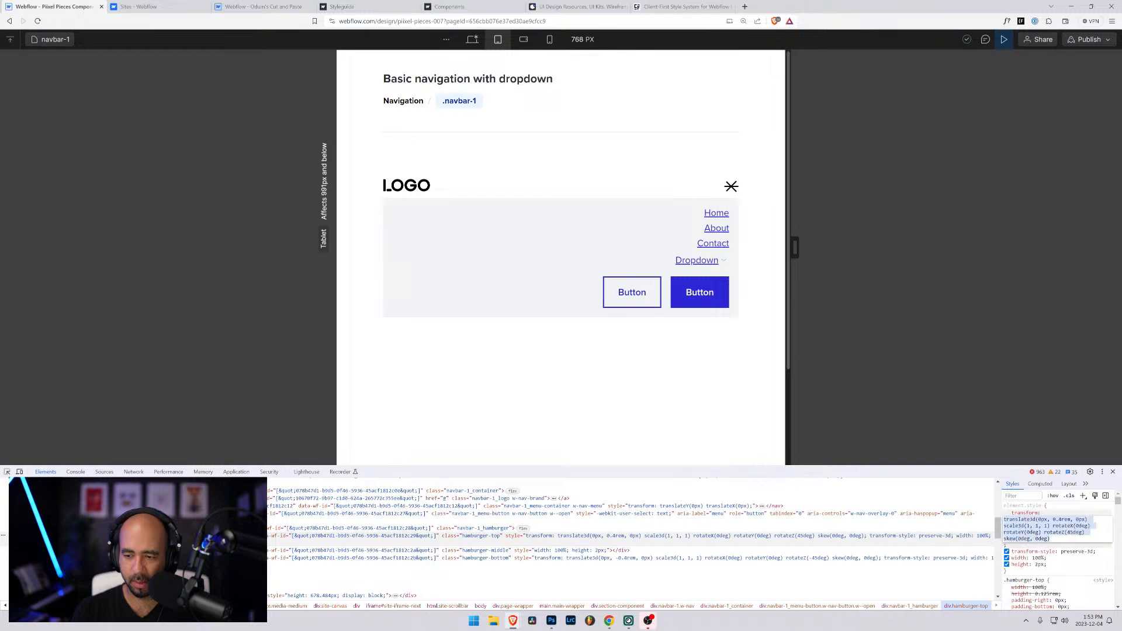
pyautogui.click(1050, 519)
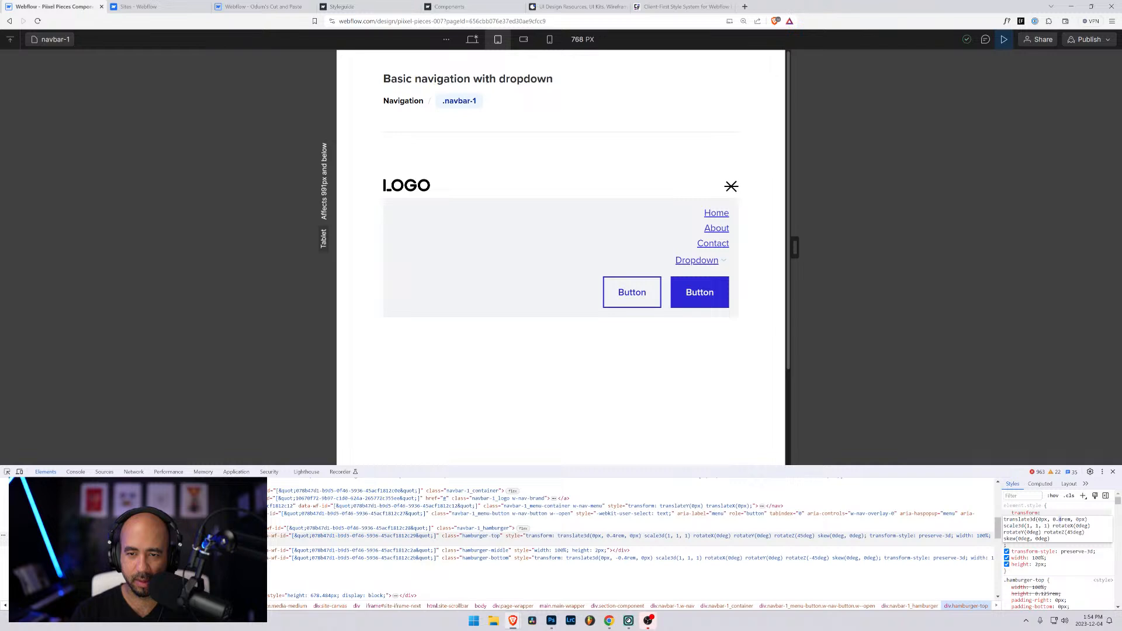
pyautogui.press('BackSpace')
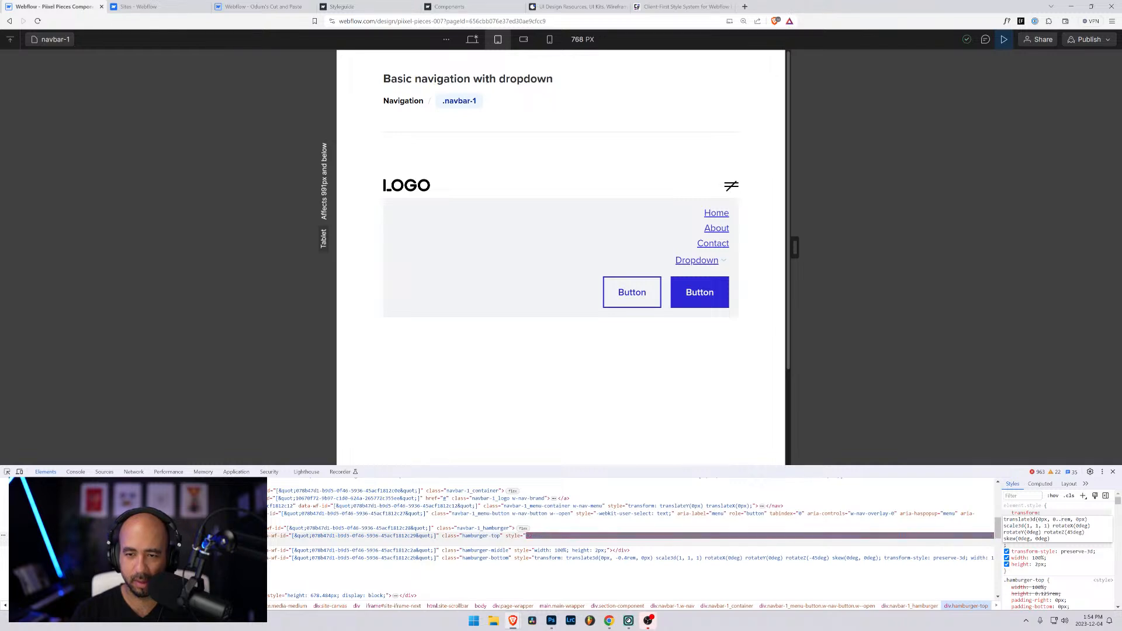
pyautogui.write('35')
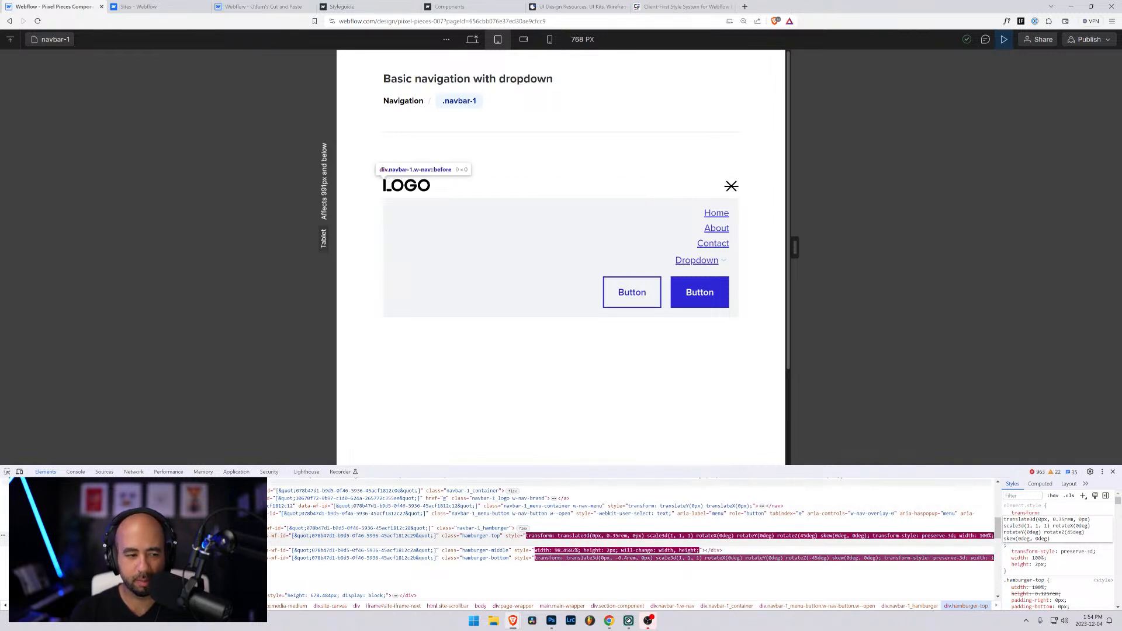
# Inspect the hamburger-bottom line and test its inline translate3d Y offset at -0.35rem
pyautogui.click(7, 471)
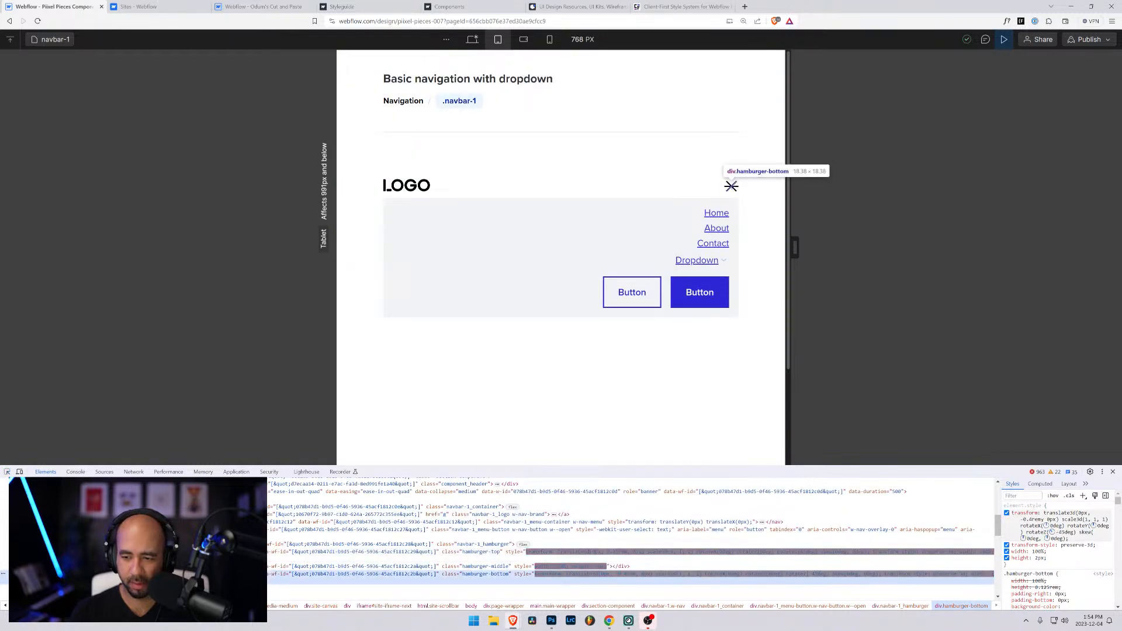
pyautogui.click(731, 186)
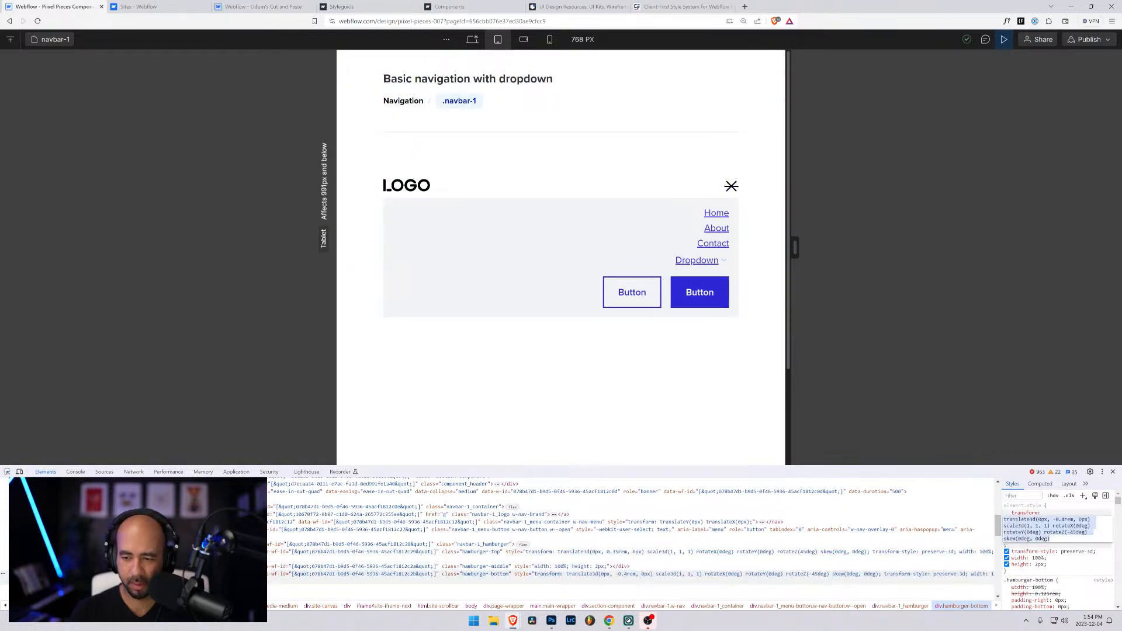
pyautogui.click(1061, 519)
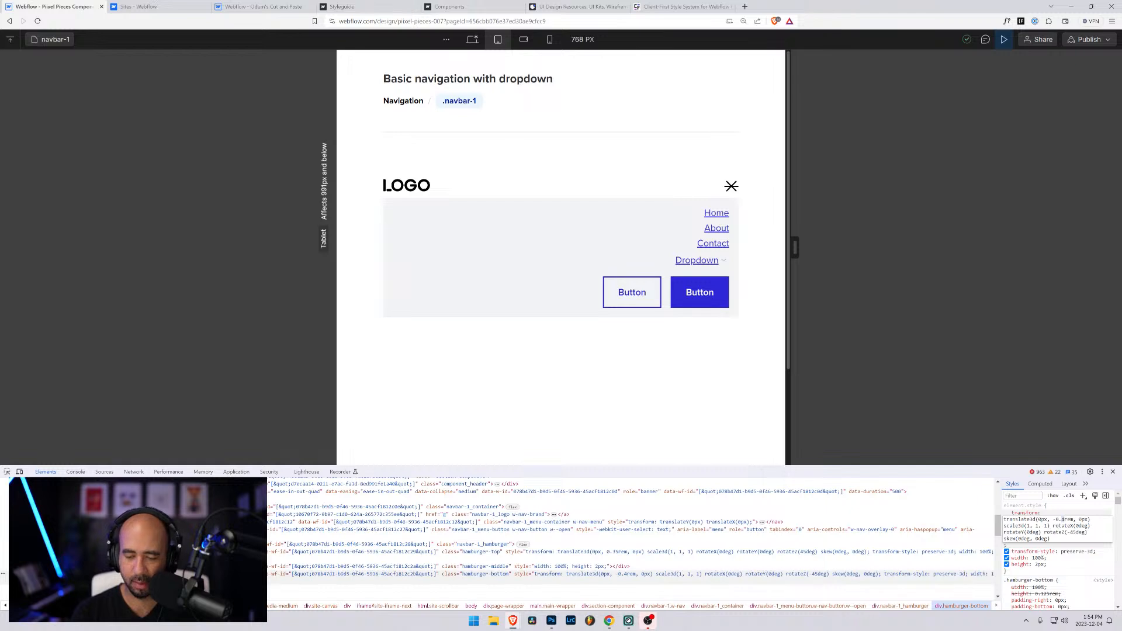
pyautogui.press('Delete')
pyautogui.write('35')
pyautogui.press('Return')
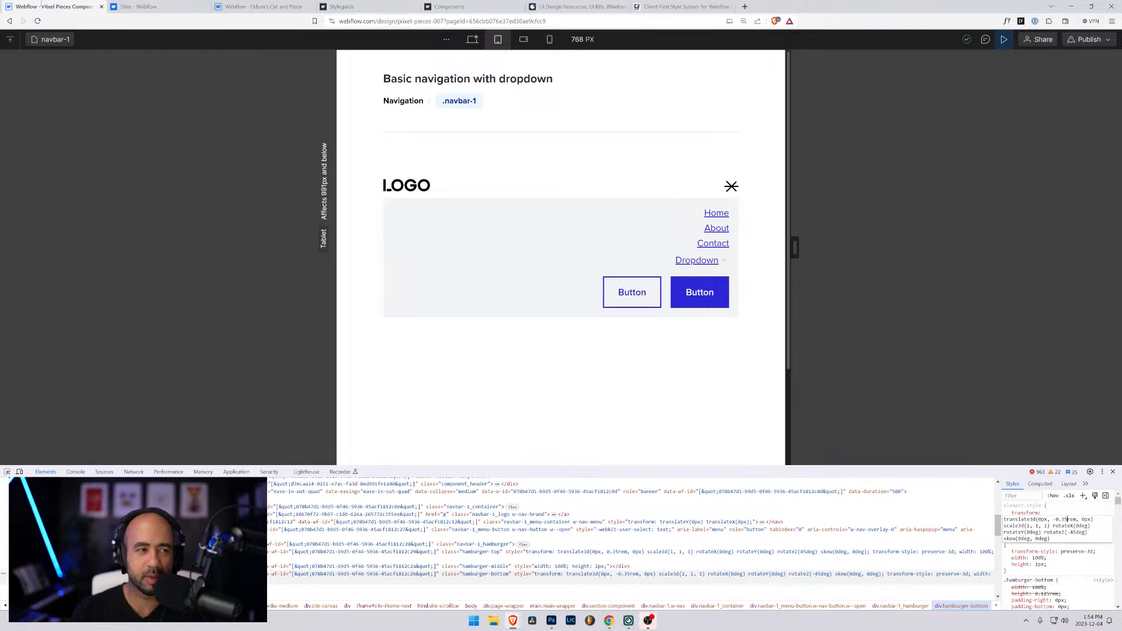
# Return to the designer without developer tools, reopen the Hamburger 1 Open animation and set the hamburger-top Move action's Y value to 0.325 rem
pyautogui.click(1003, 40)
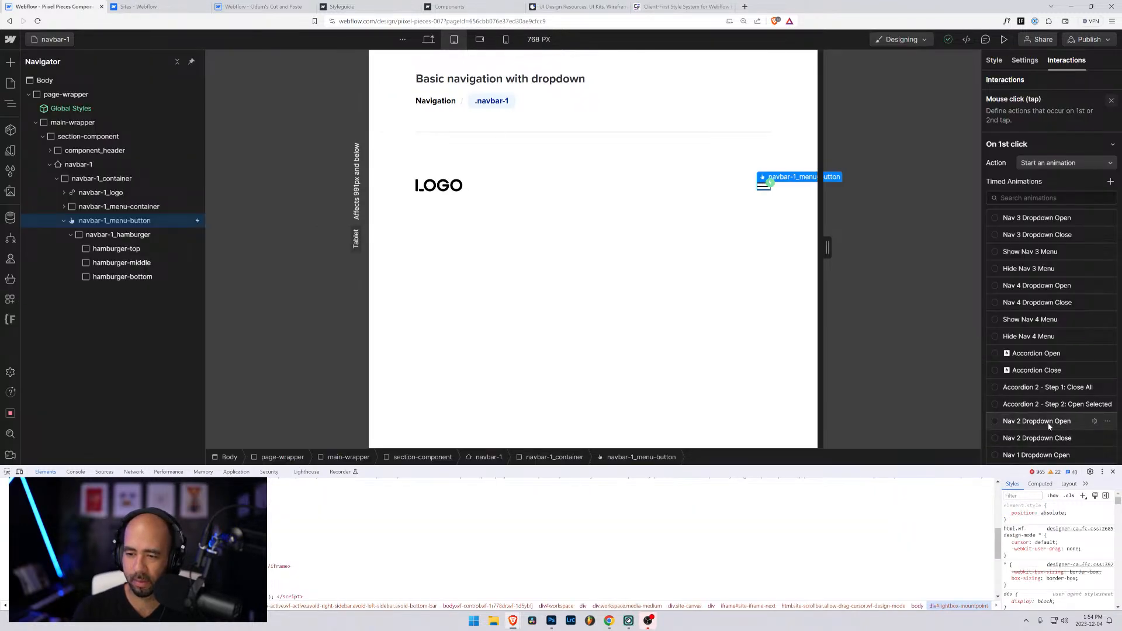
pyautogui.scroll(-4, 1050, 427)
pyautogui.click(1114, 472)
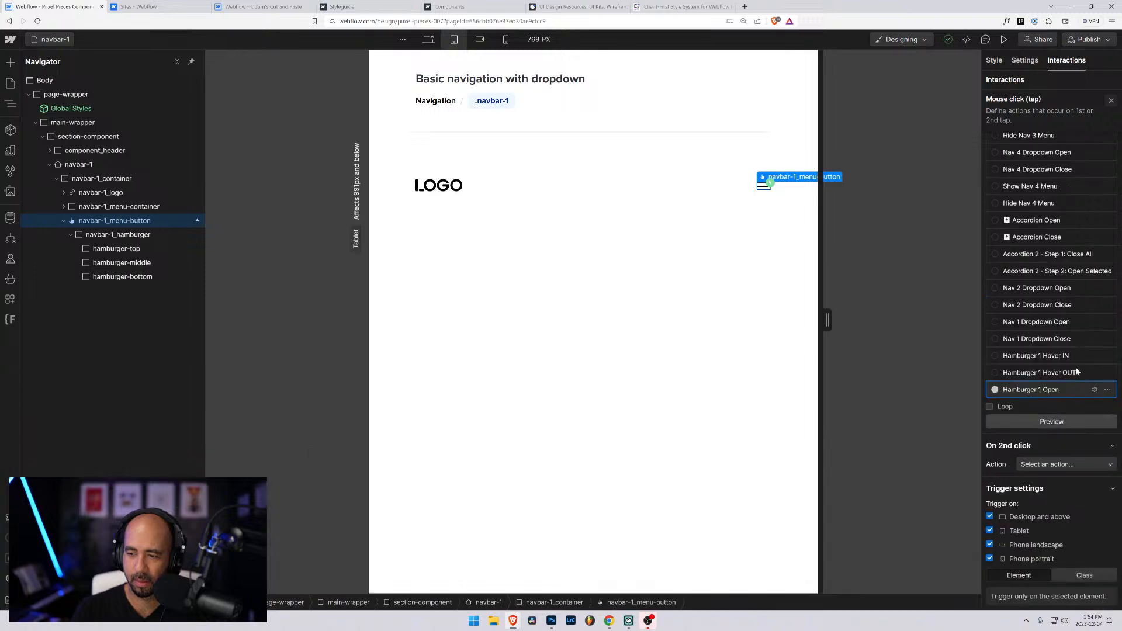
pyautogui.click(1093, 390)
pyautogui.click(1059, 211)
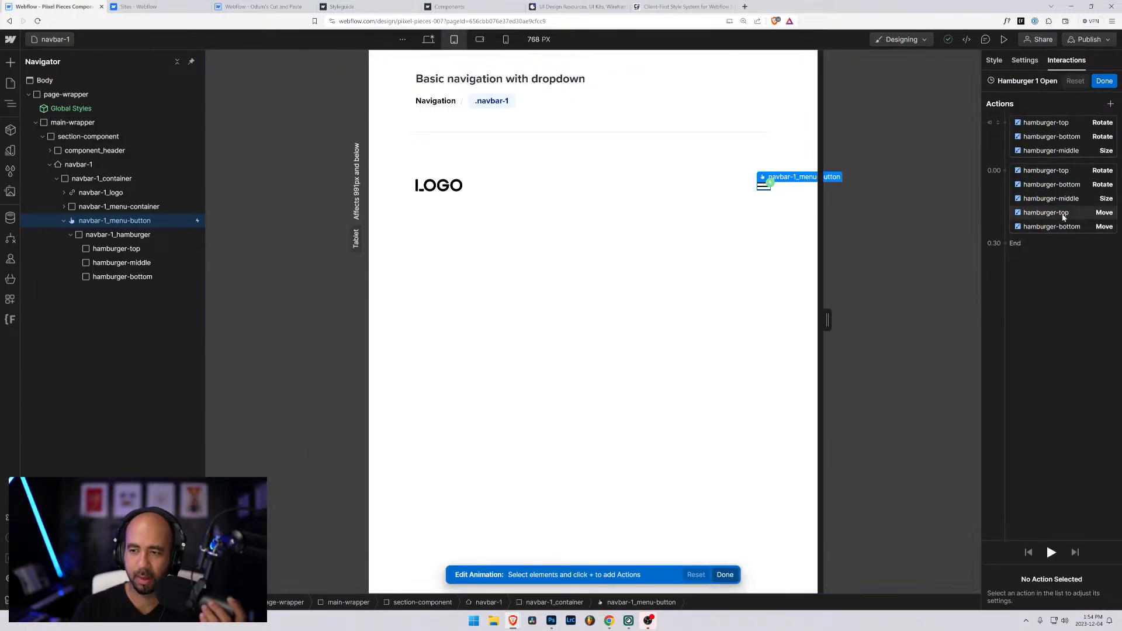
pyautogui.click(1093, 583)
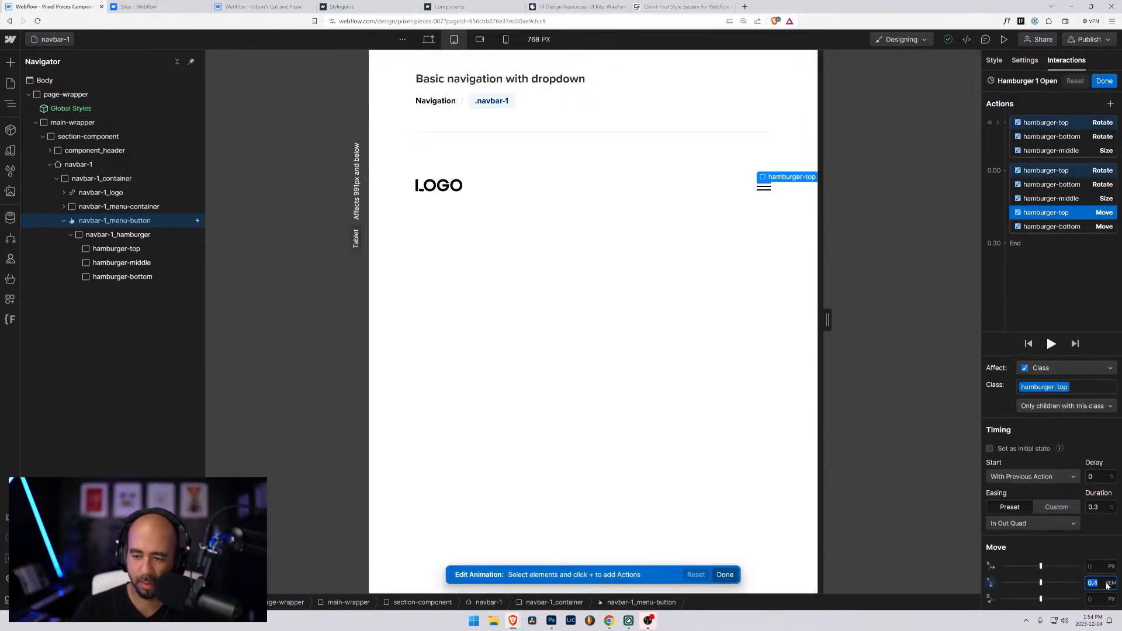
pyautogui.press('Left')
pyautogui.hotkey('shift', 'Right')
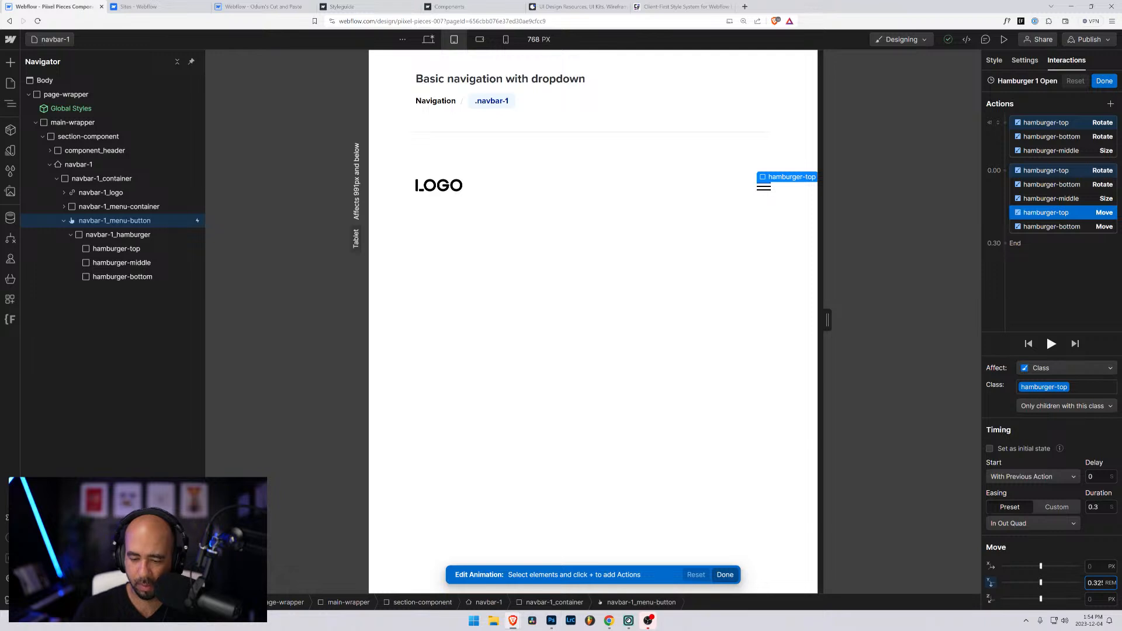
# Set the hamburger-bottom Move action's Y value to -0.325 rem and save the animation
pyautogui.click(1044, 226)
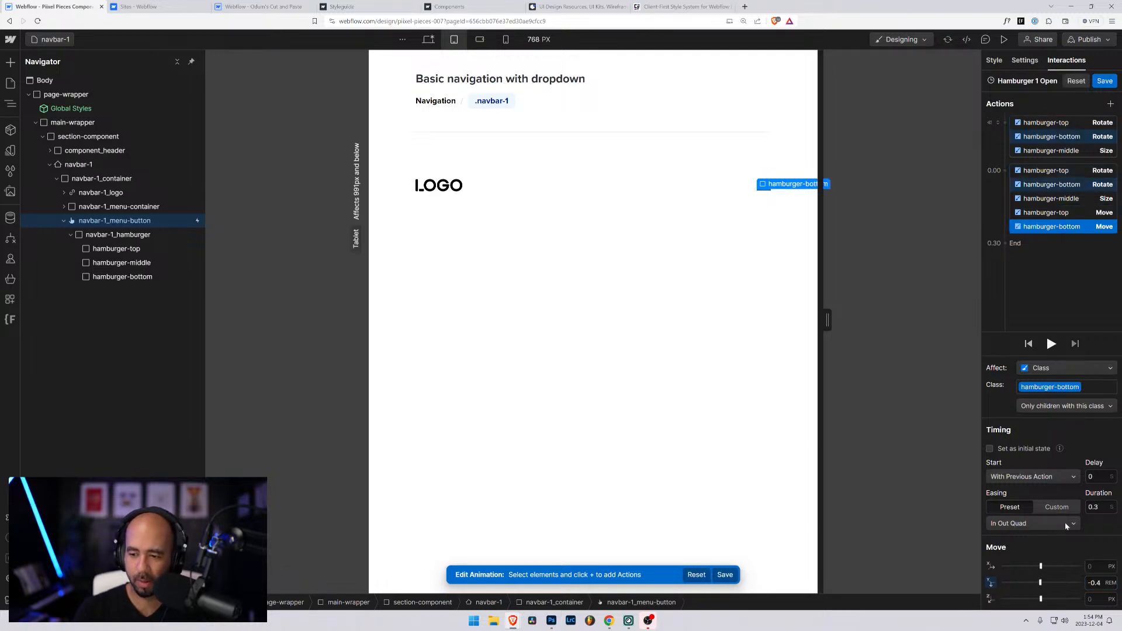
pyautogui.click(1094, 583)
pyautogui.write('-')
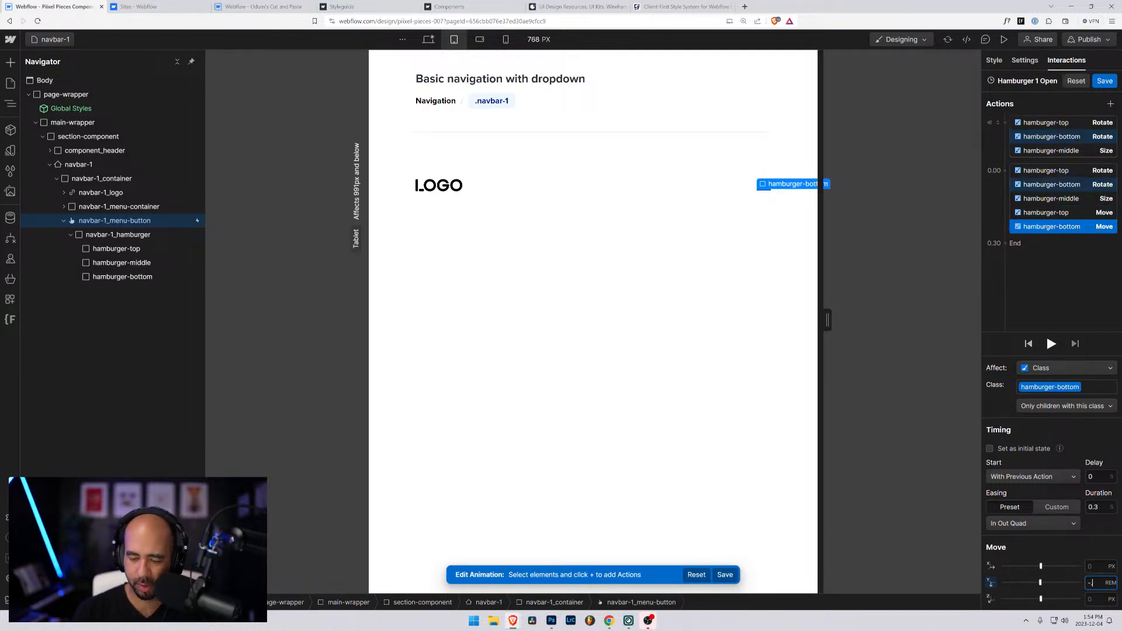
pyautogui.write('.325')
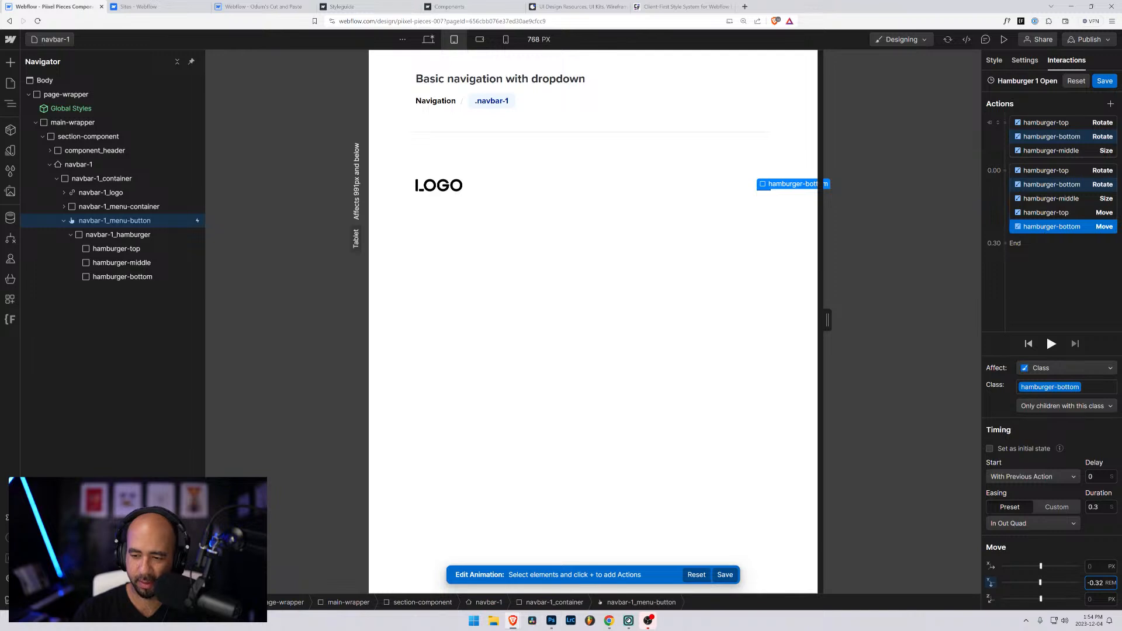
pyautogui.press('Return')
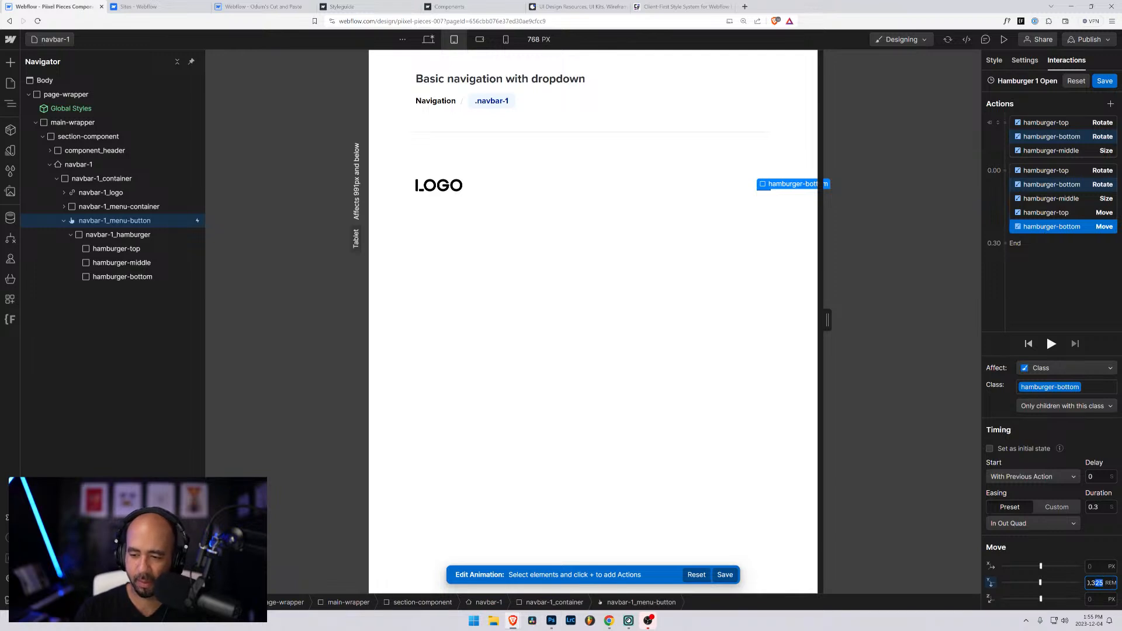
pyautogui.click(1105, 84)
# Preview the page and toggle the hamburger menu to check how the icon's lines cross
pyautogui.click(1004, 39)
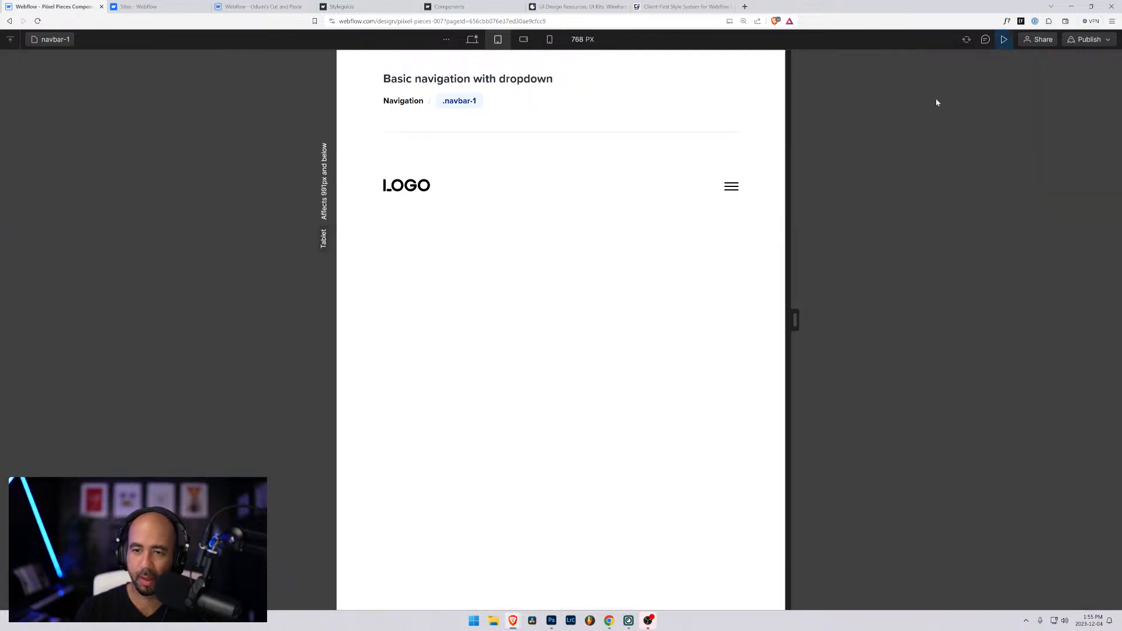
pyautogui.click(731, 186)
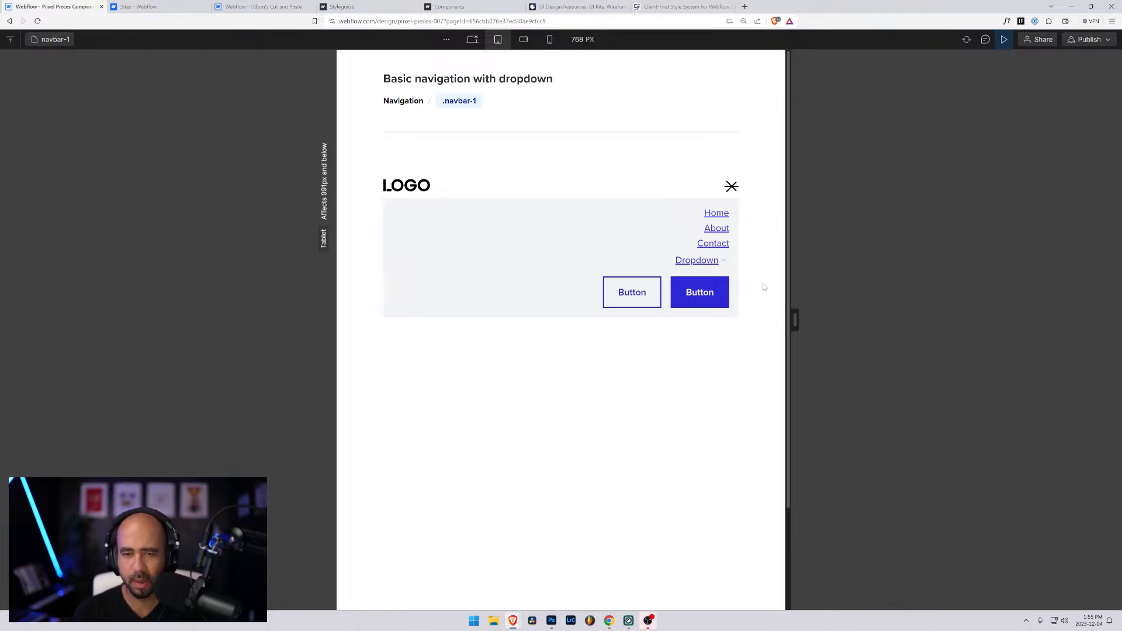
pyautogui.click(733, 188)
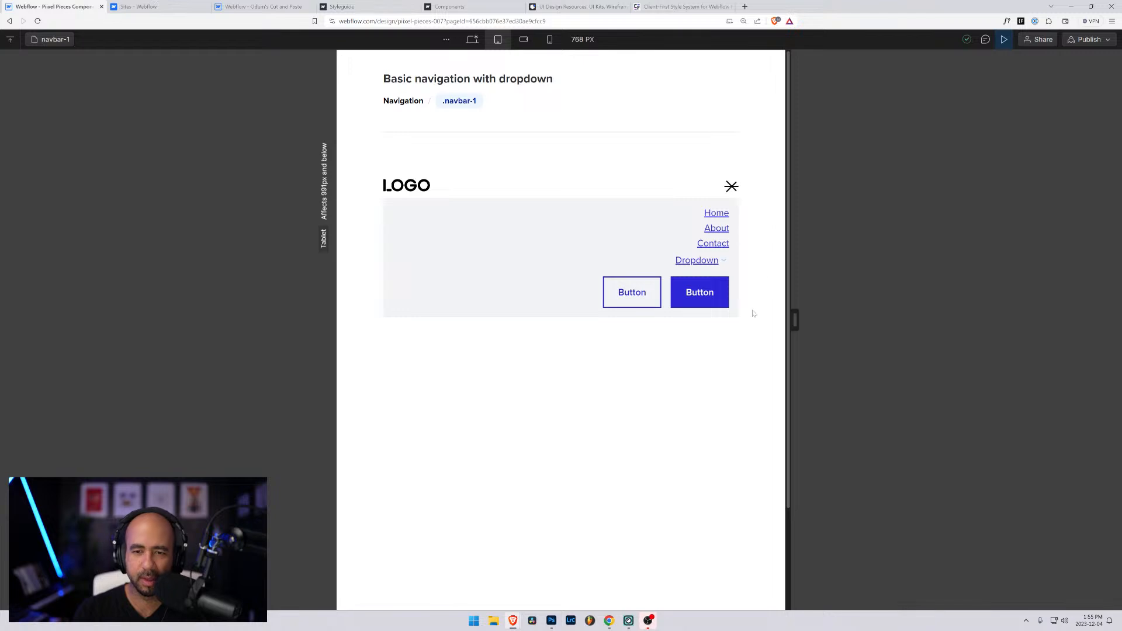
# In Hamburger 1 Open, set the final hamburger-middle Size action's width to 0 px, save the animation, and preview the opened menu
pyautogui.click(1004, 39)
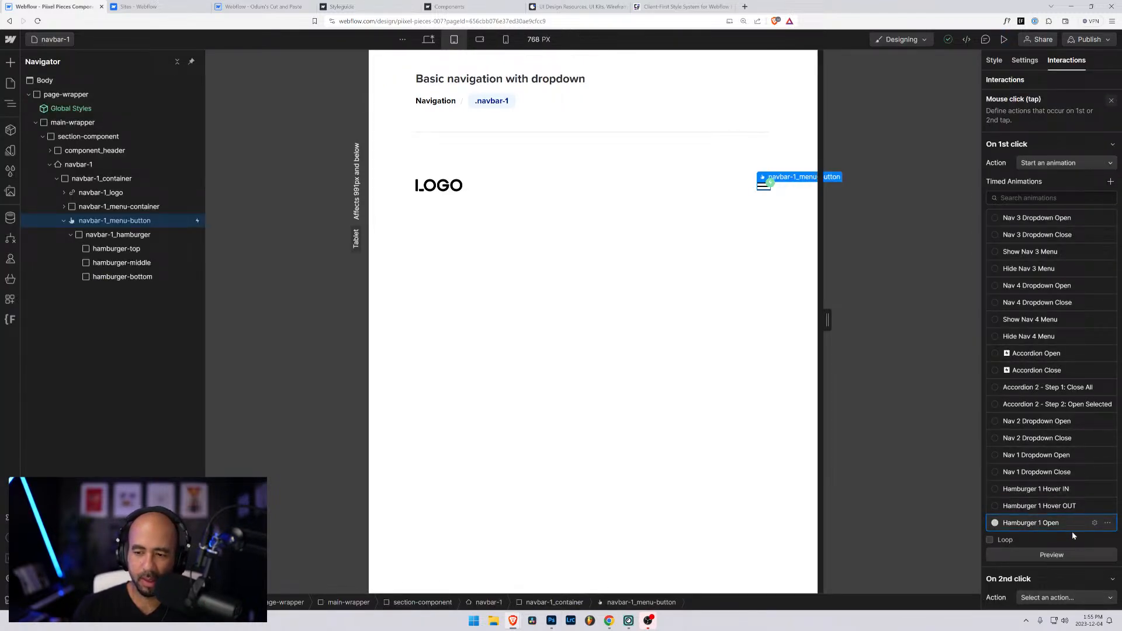
pyautogui.click(1096, 523)
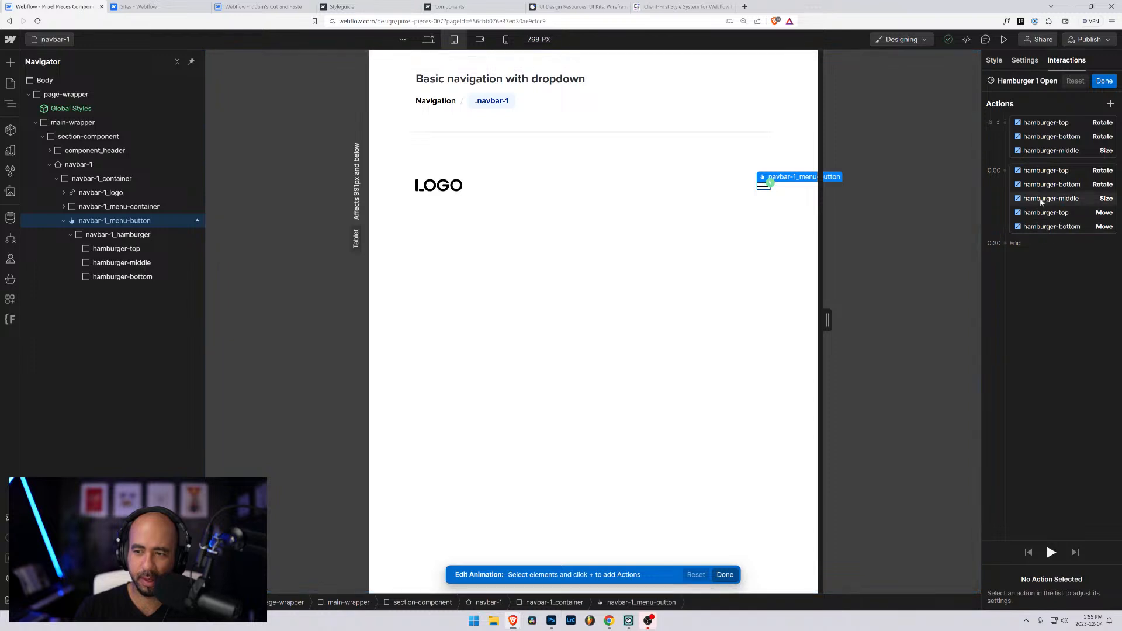
pyautogui.click(1041, 199)
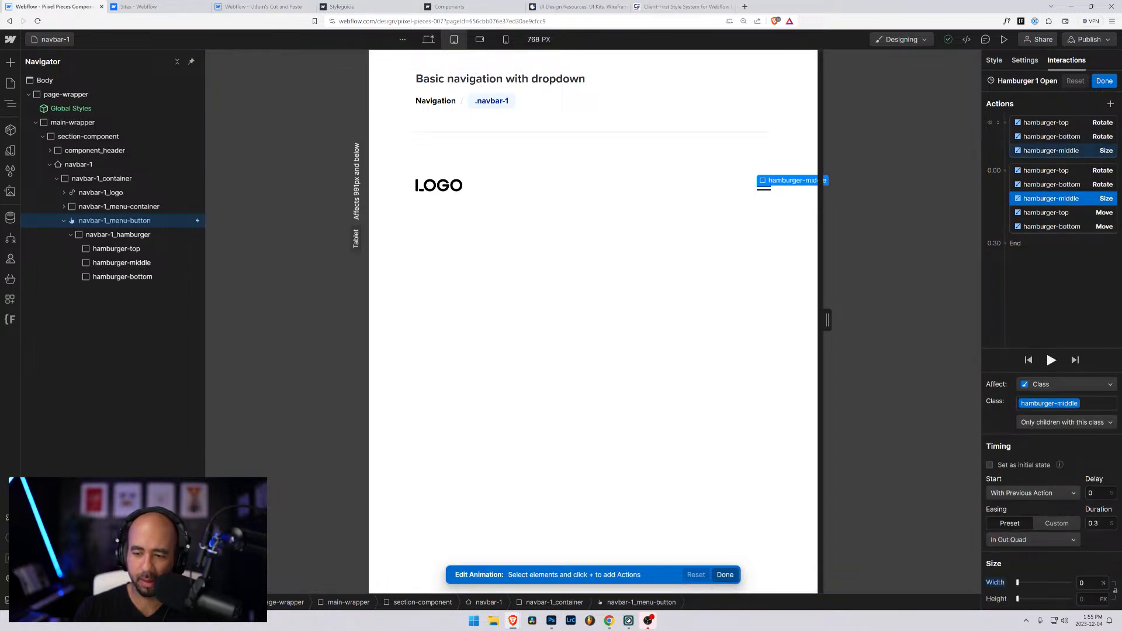
pyautogui.click(1108, 588)
pyautogui.write('0px')
pyautogui.press('Return')
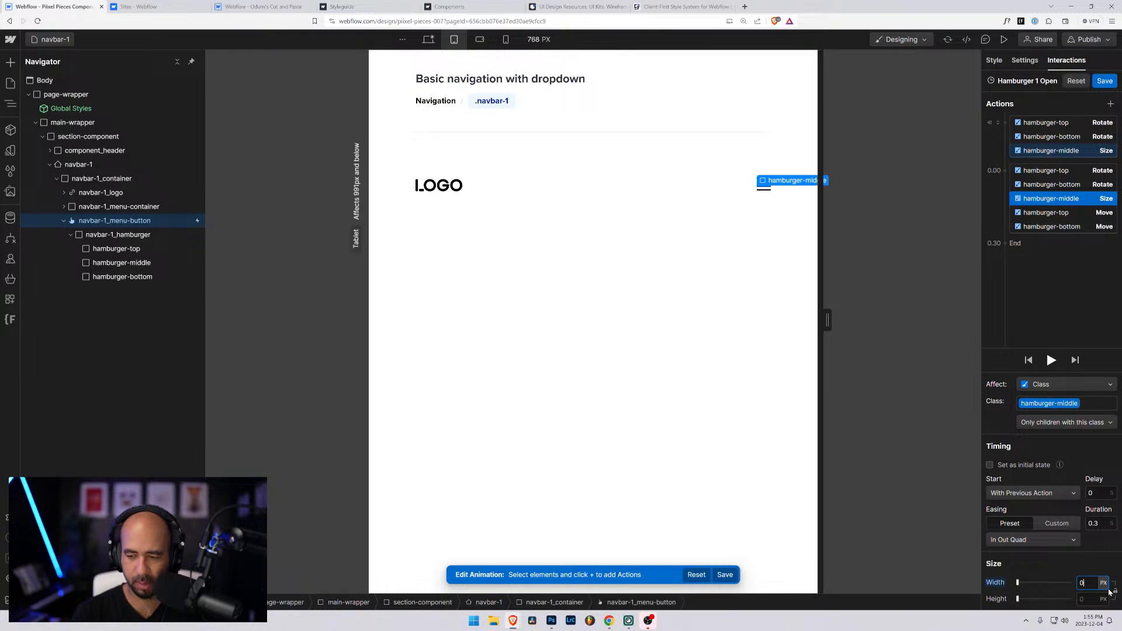
pyautogui.click(1105, 81)
pyautogui.click(1004, 40)
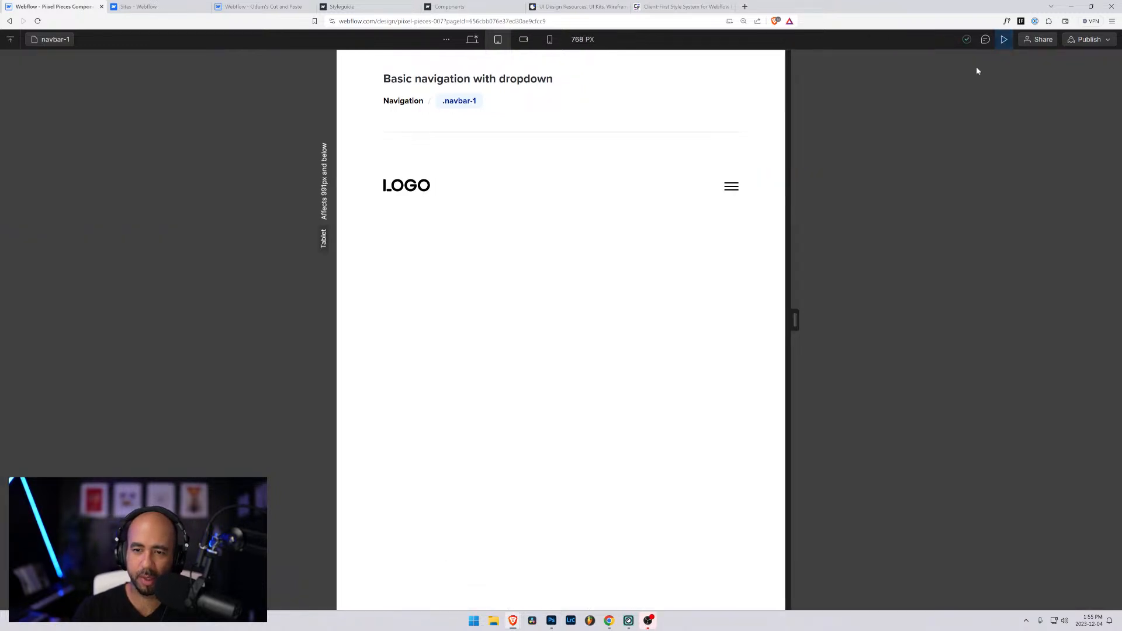
pyautogui.click(746, 187)
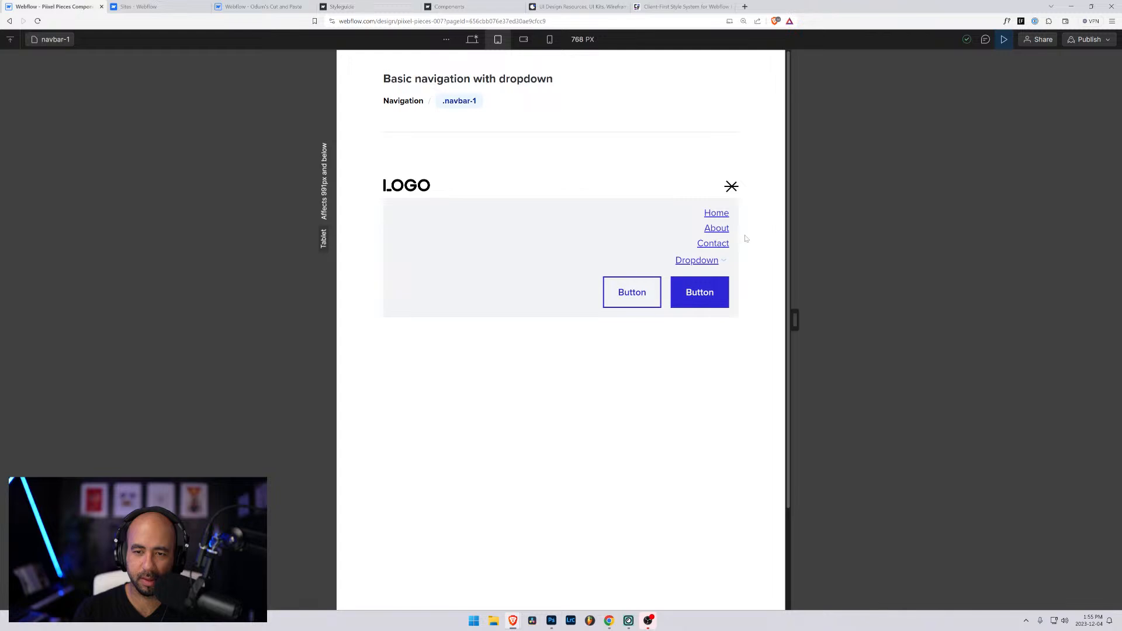
# Reopen the Hamburger 1 Open animation, set the initial-state hamburger-middle Size action's width to 100%, and save the animation
pyautogui.click(1004, 39)
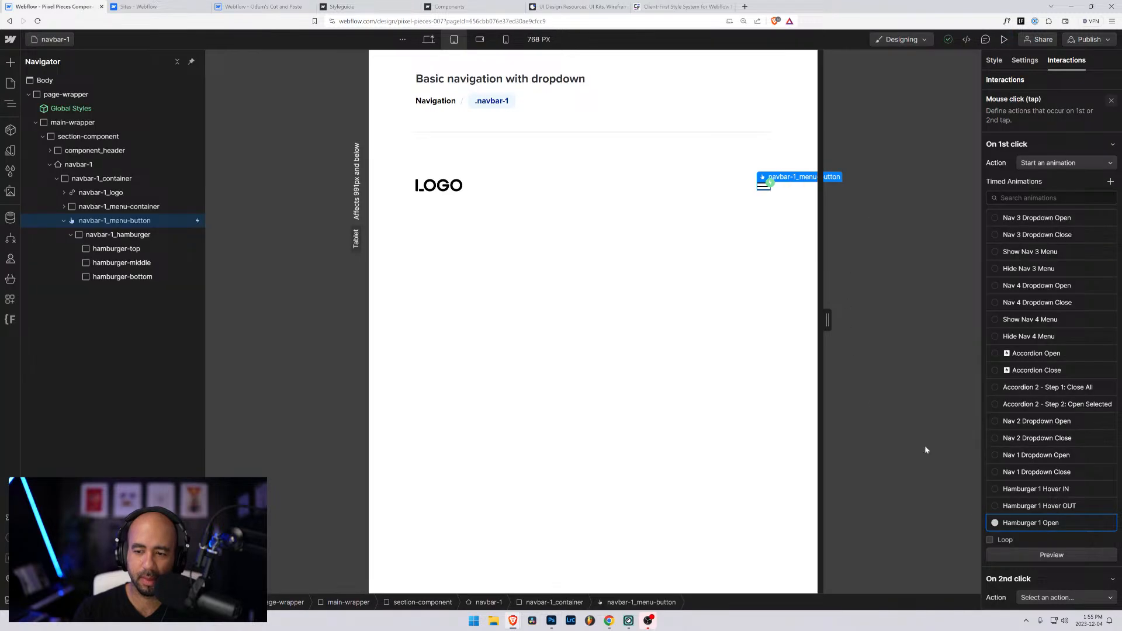
pyautogui.click(1096, 523)
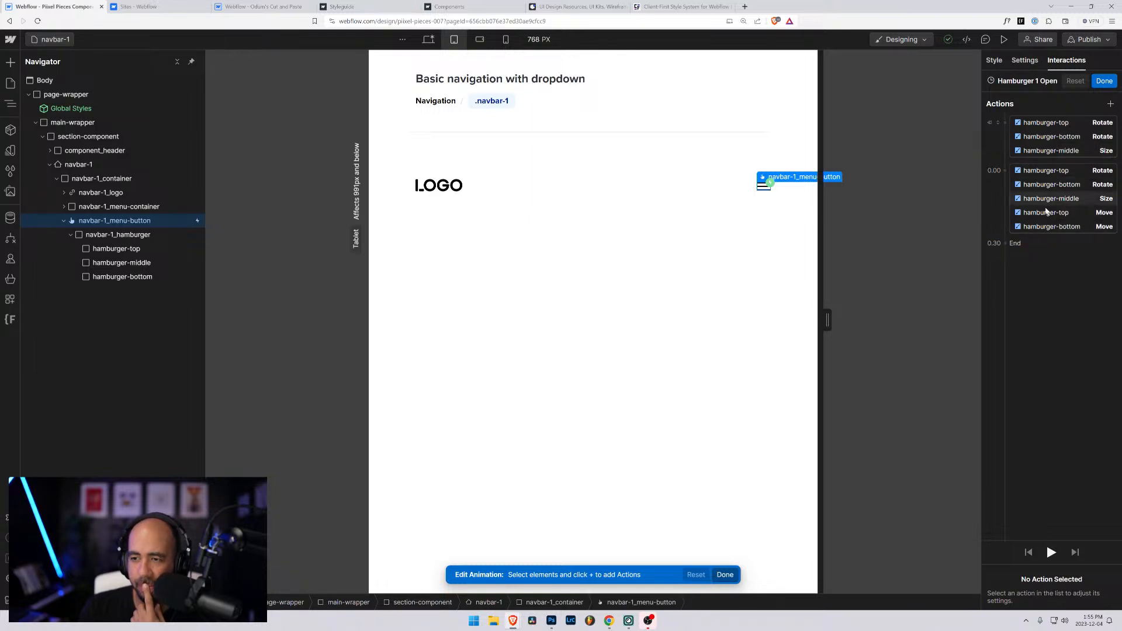
pyautogui.click(1050, 199)
pyautogui.moveTo(1050, 198); pyautogui.dragTo(1052, 157)
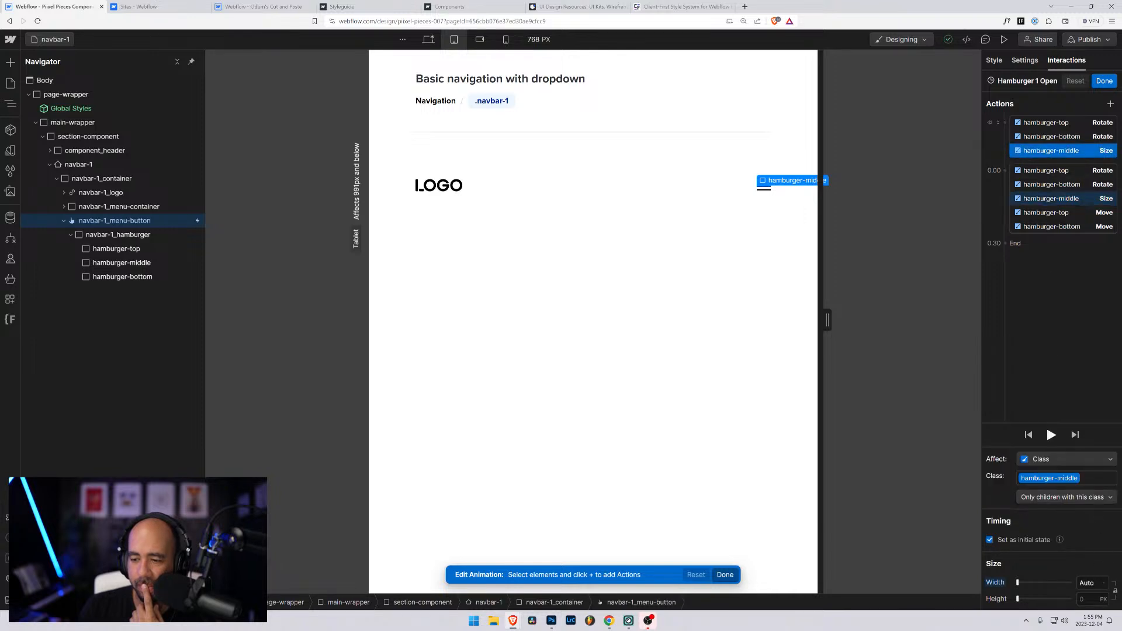
pyautogui.click(1087, 582)
pyautogui.write('200')
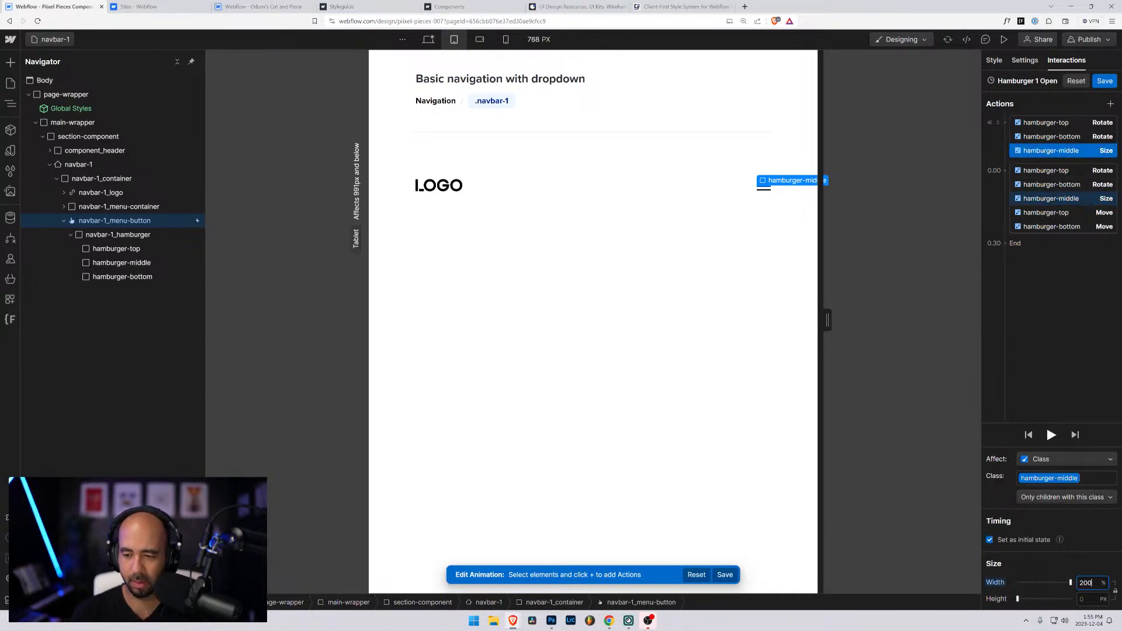
pyautogui.doubleClick(1092, 583)
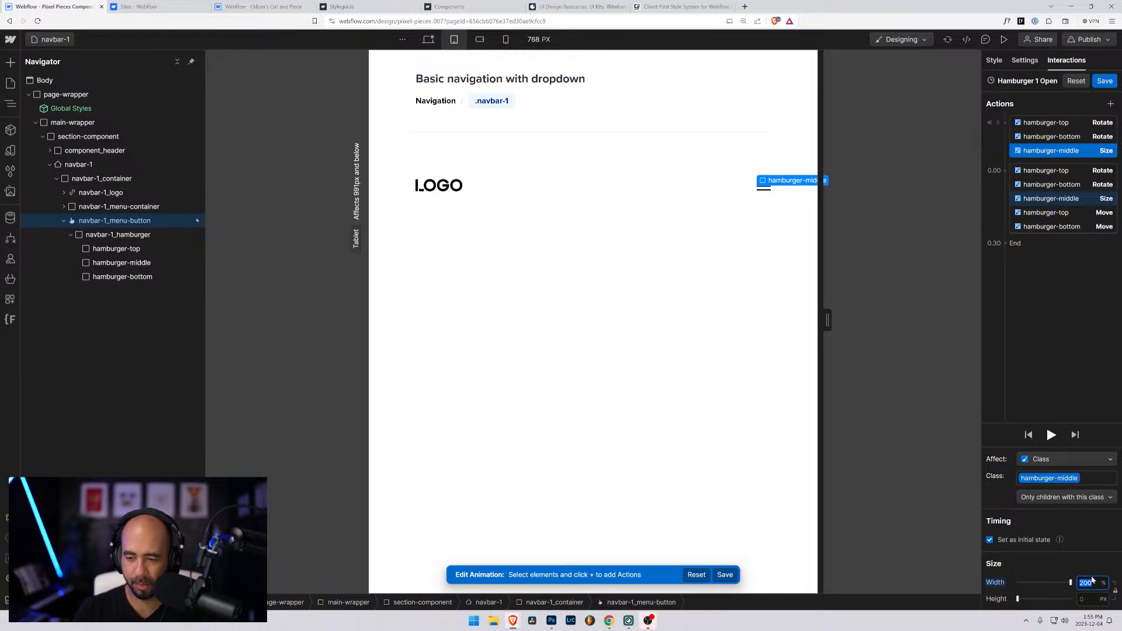
pyautogui.write('100')
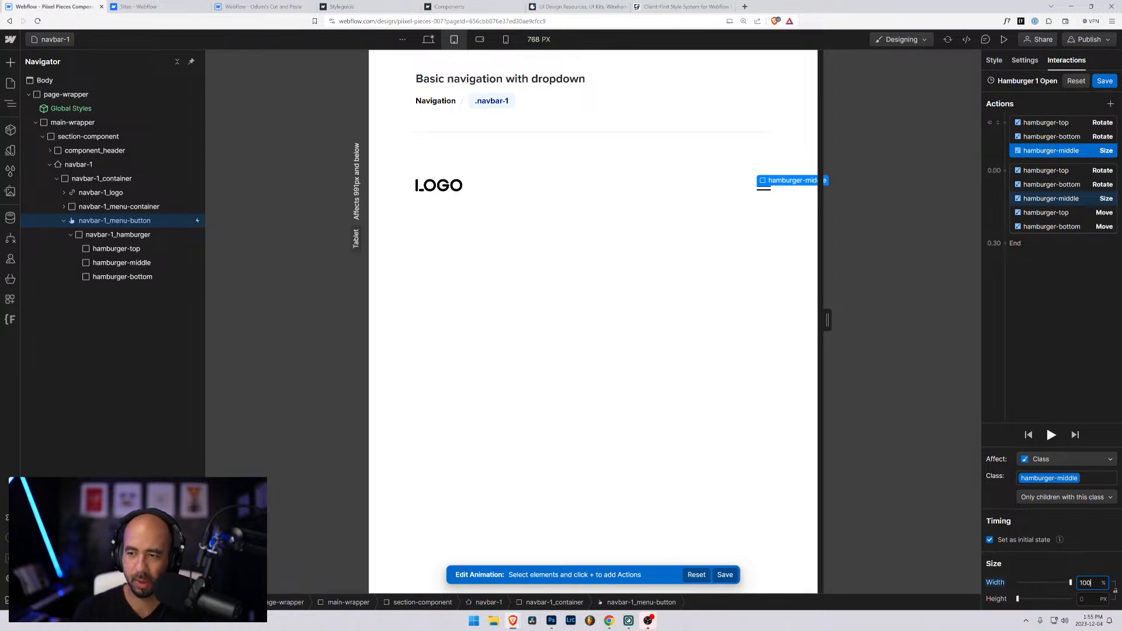
pyautogui.click(1081, 199)
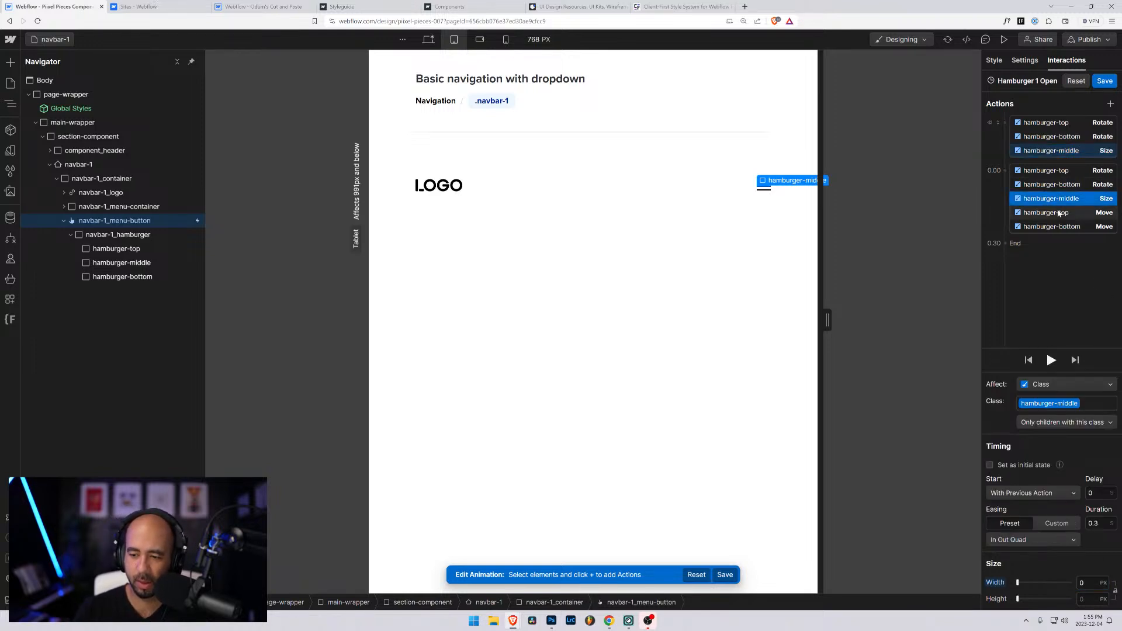
pyautogui.click(1105, 80)
# Preview the page and open the hamburger menu to check the icon's middle line, returning to the designer afterward
pyautogui.click(1004, 40)
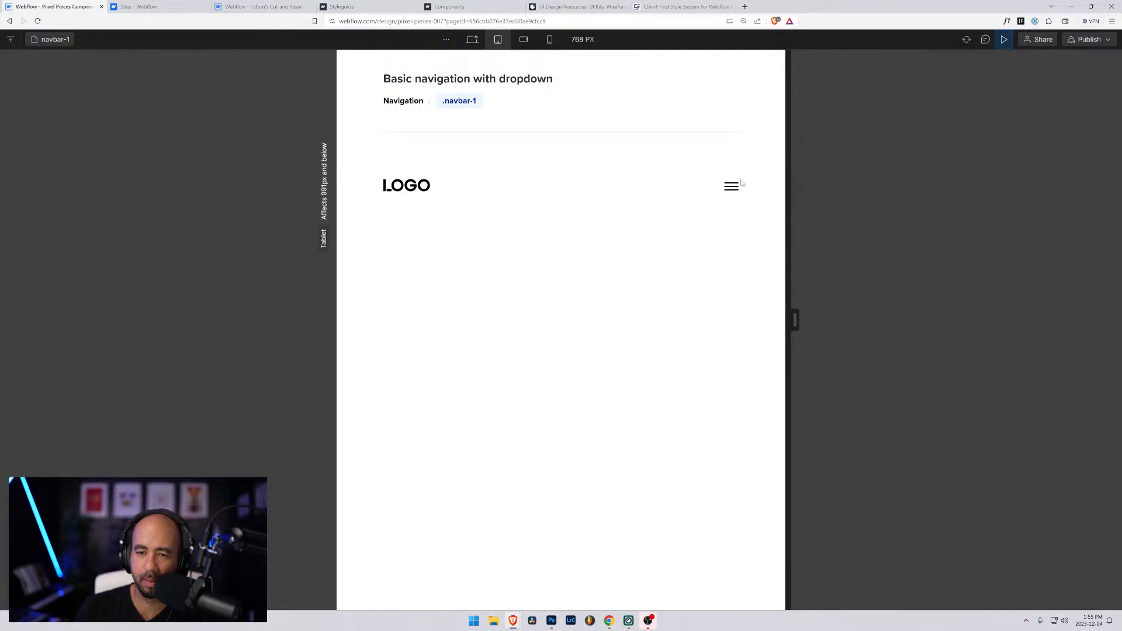
pyautogui.click(729, 187)
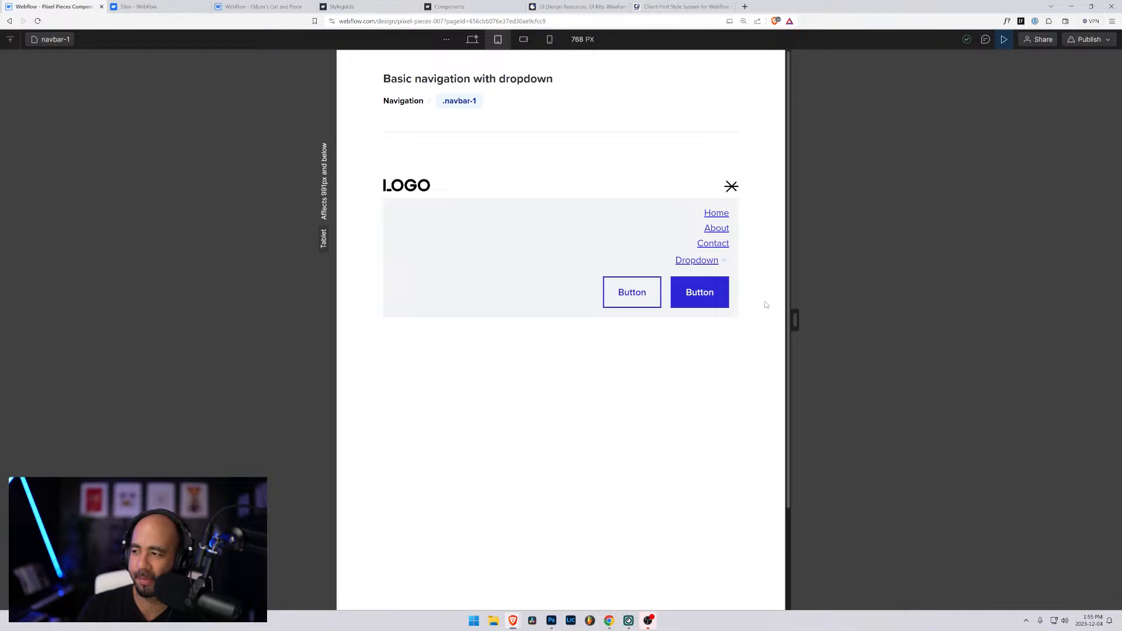
pyautogui.click(1004, 41)
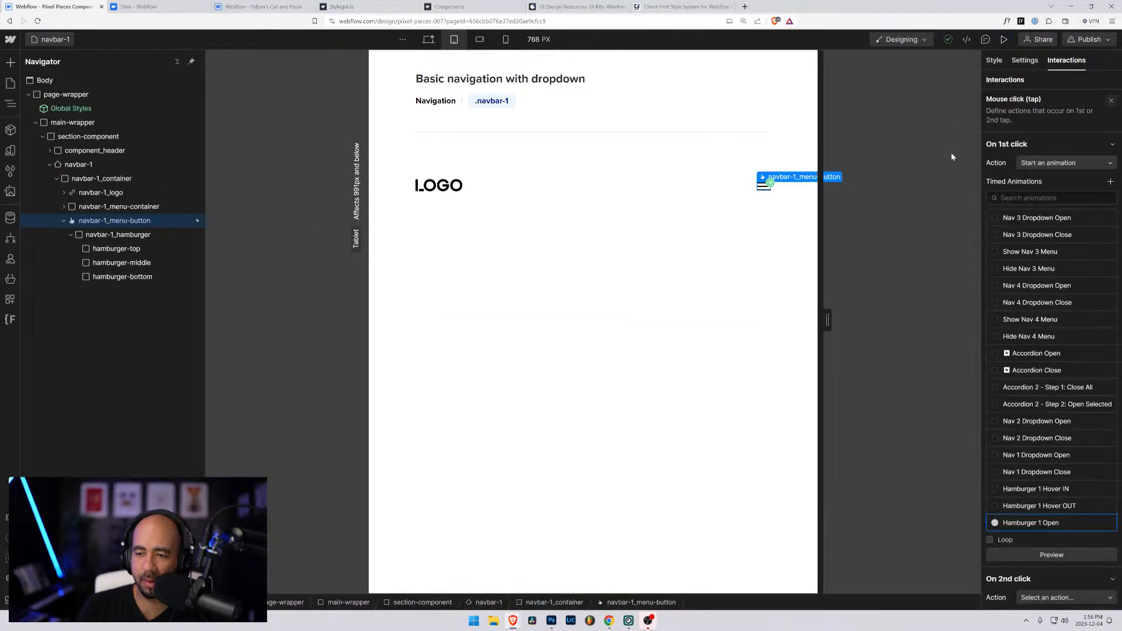
# Delete the Mouse hover trigger from the navbar-1_menu-button element
pyautogui.click(149, 221)
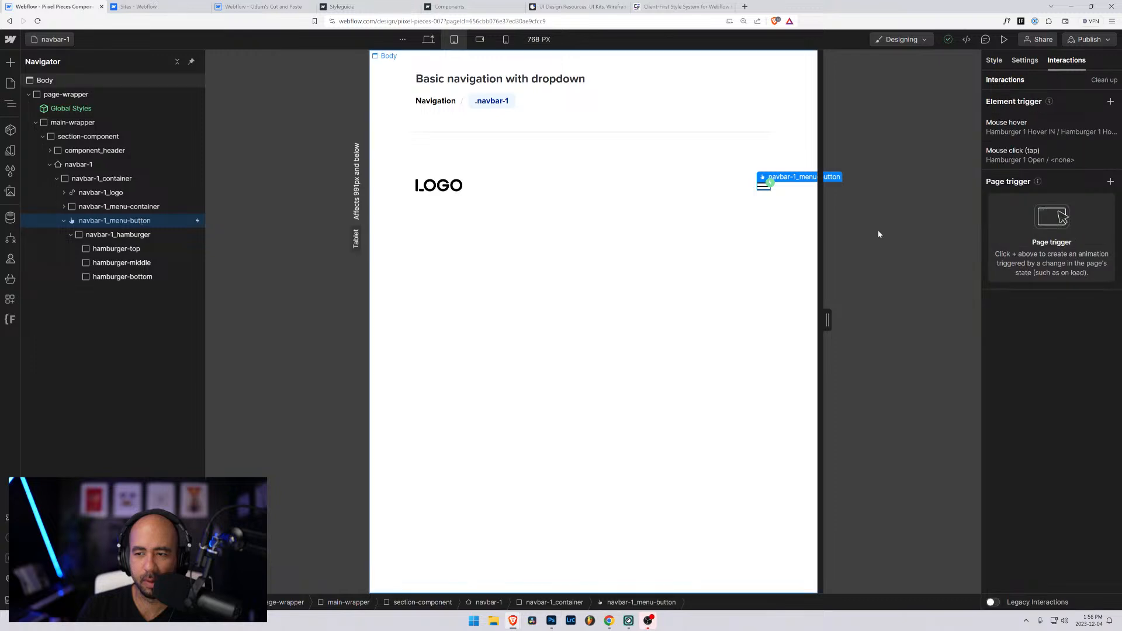
pyautogui.click(1046, 135)
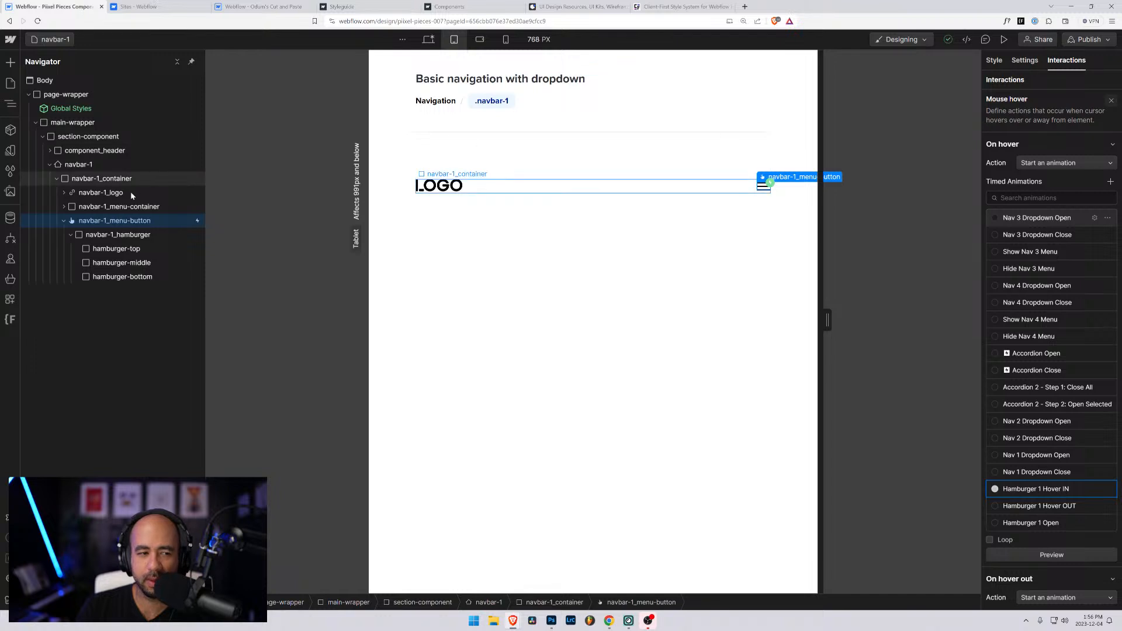
pyautogui.click(134, 220)
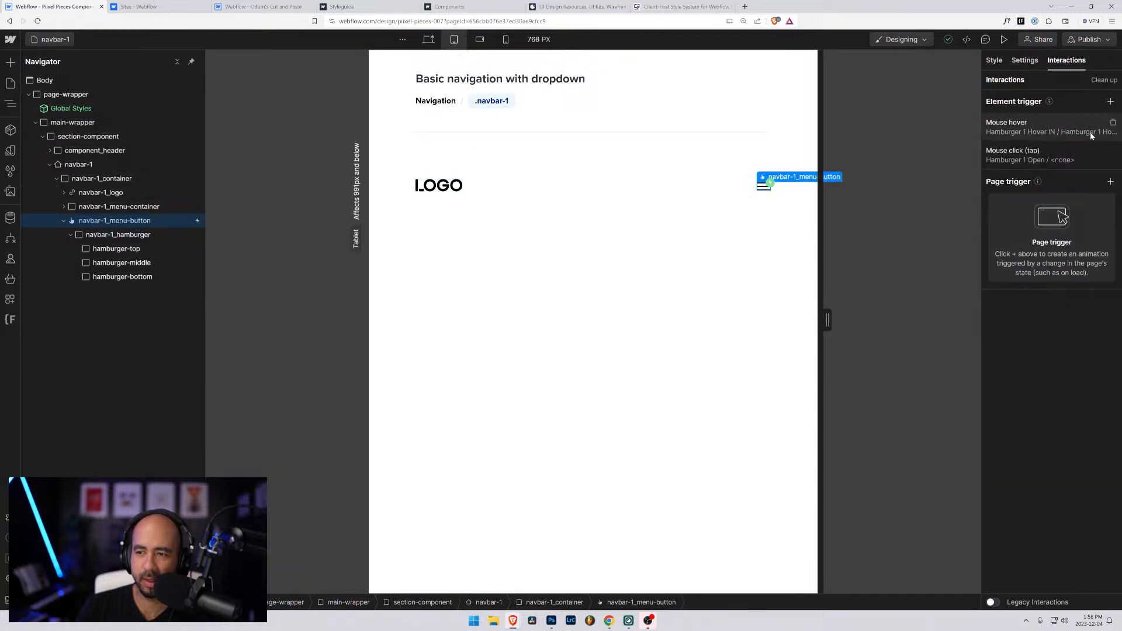
pyautogui.click(1114, 124)
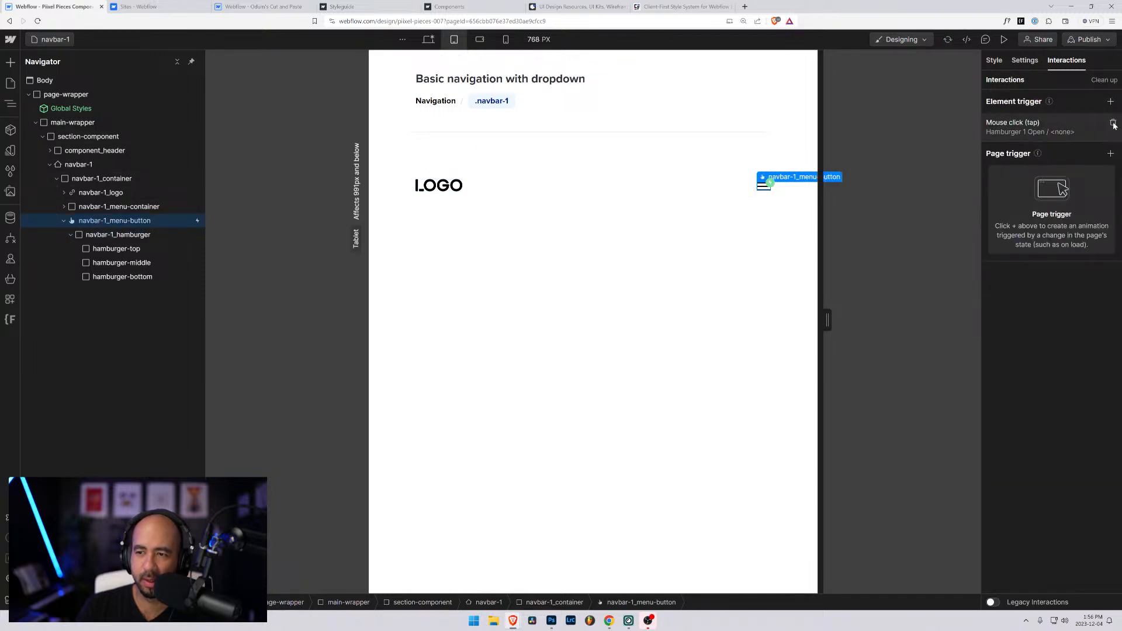
# Preview the page and toggle the hamburger menu repeatedly to check the X icon without the hover animation
pyautogui.click(1004, 39)
pyautogui.click(732, 185)
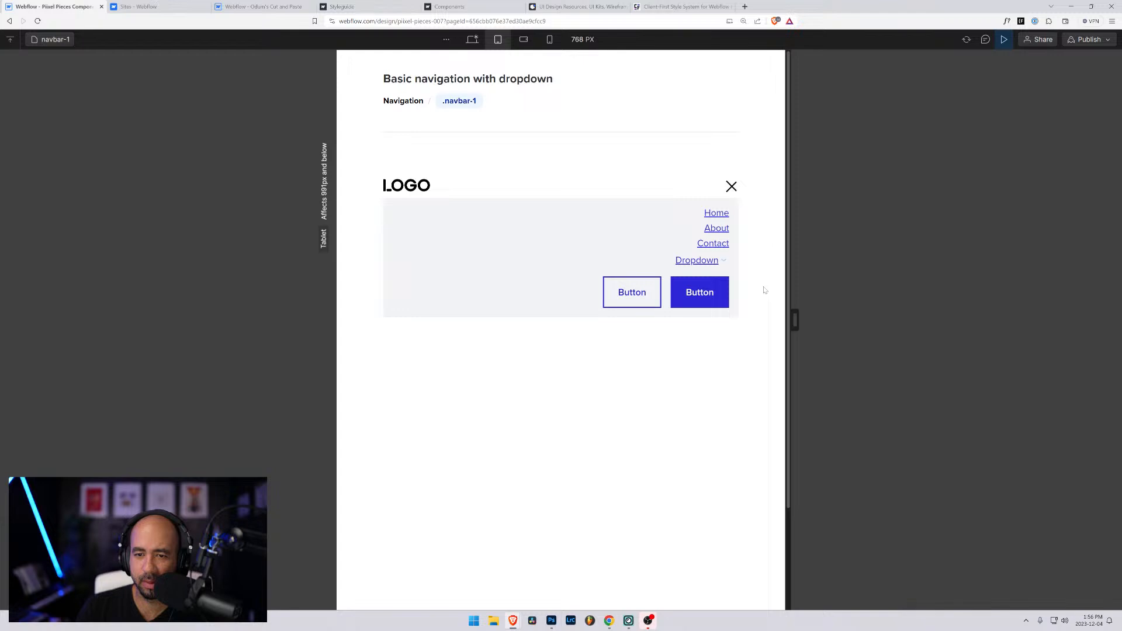
pyautogui.click(731, 186)
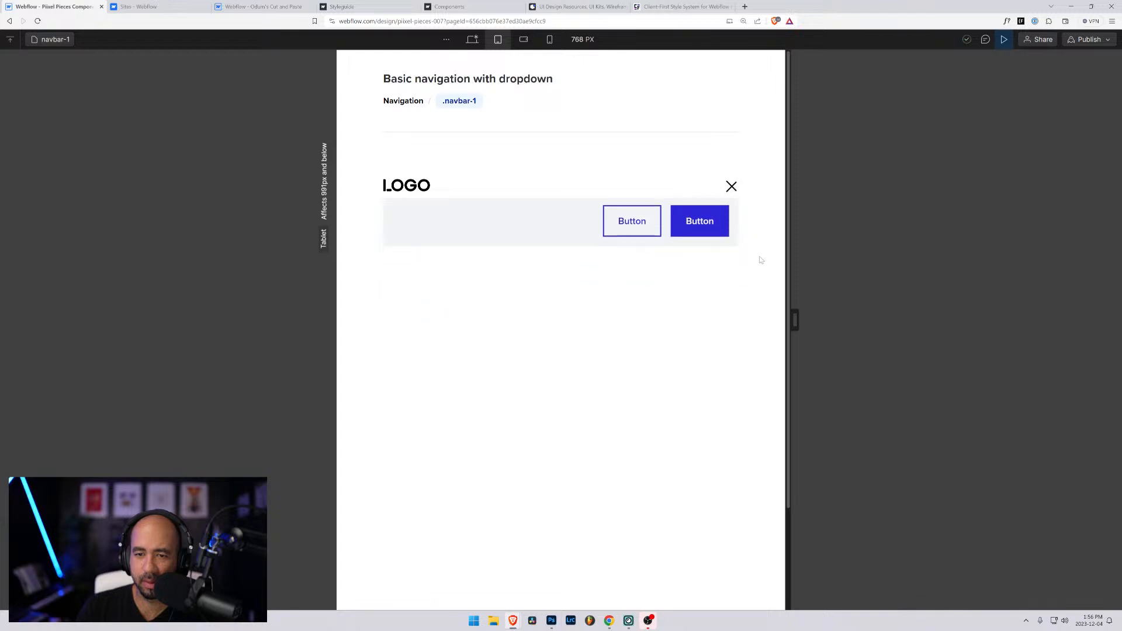
pyautogui.click(731, 187)
pyautogui.click(732, 187)
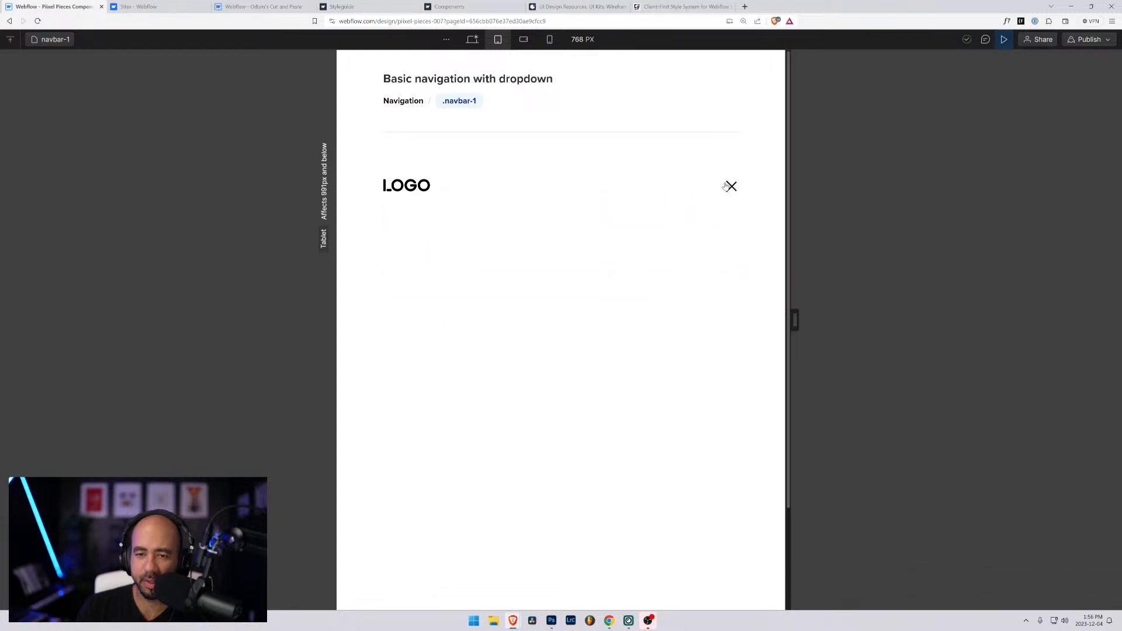
pyautogui.click(732, 187)
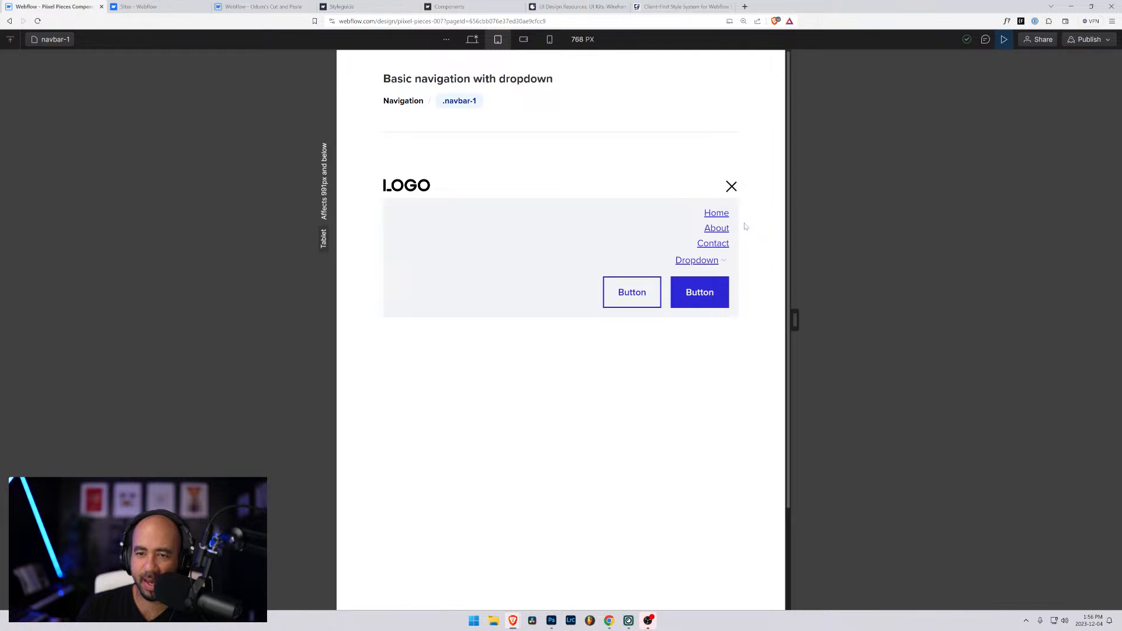
# Back in the designer, reopen Hamburger 1 Open from the Mouse click trigger and set the hamburger-top Move action's Y value to 0.31 rem
pyautogui.click(1004, 40)
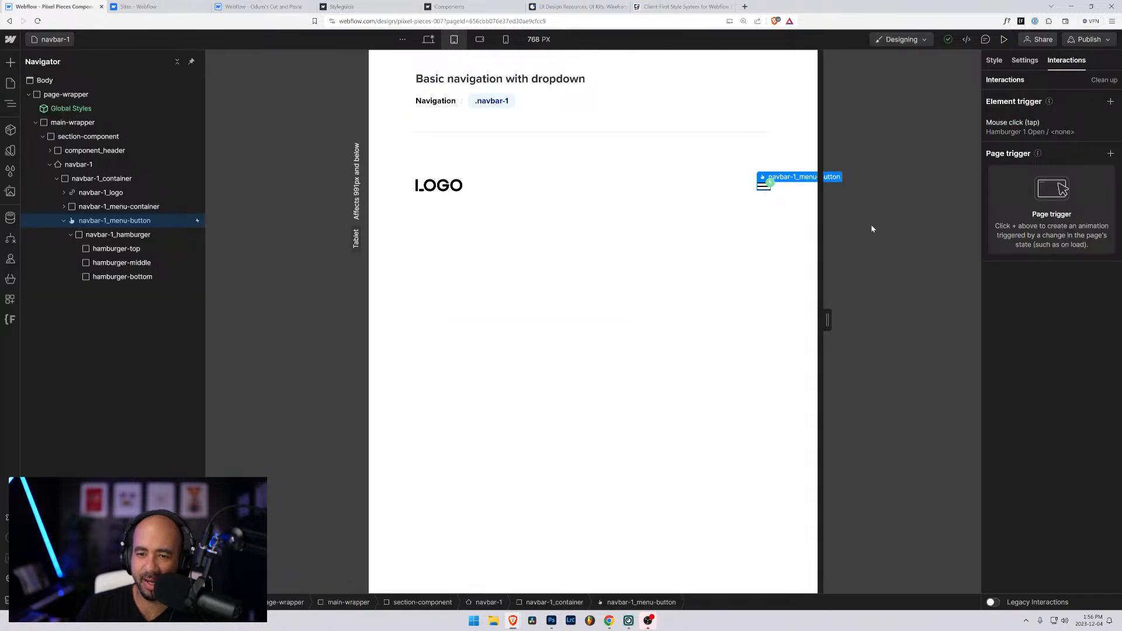
pyautogui.click(1017, 130)
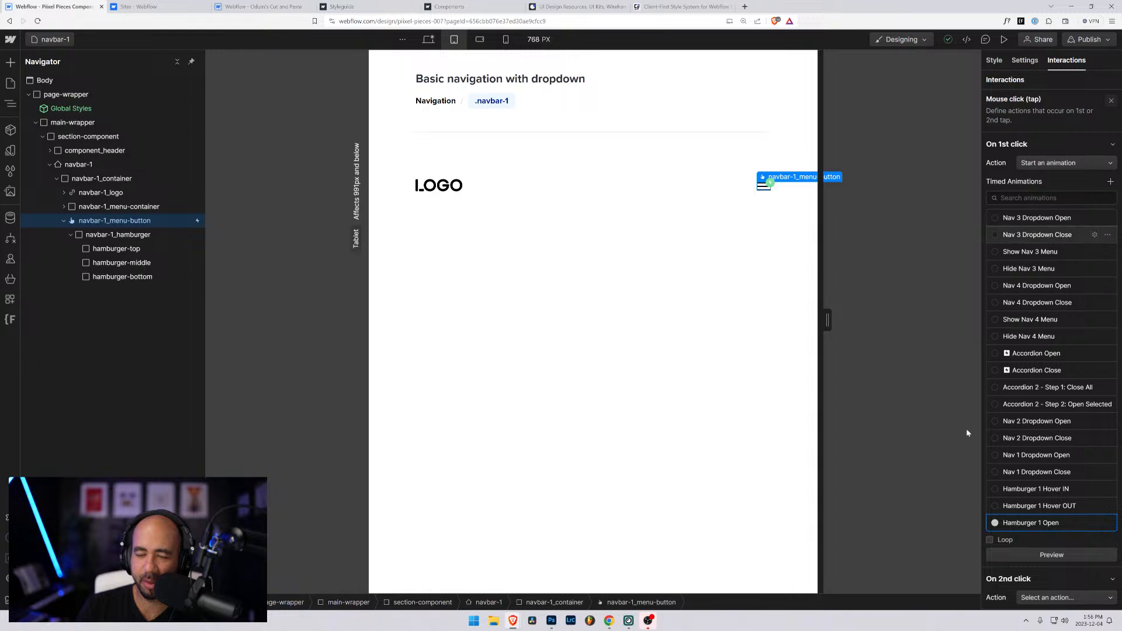
pyautogui.click(1095, 523)
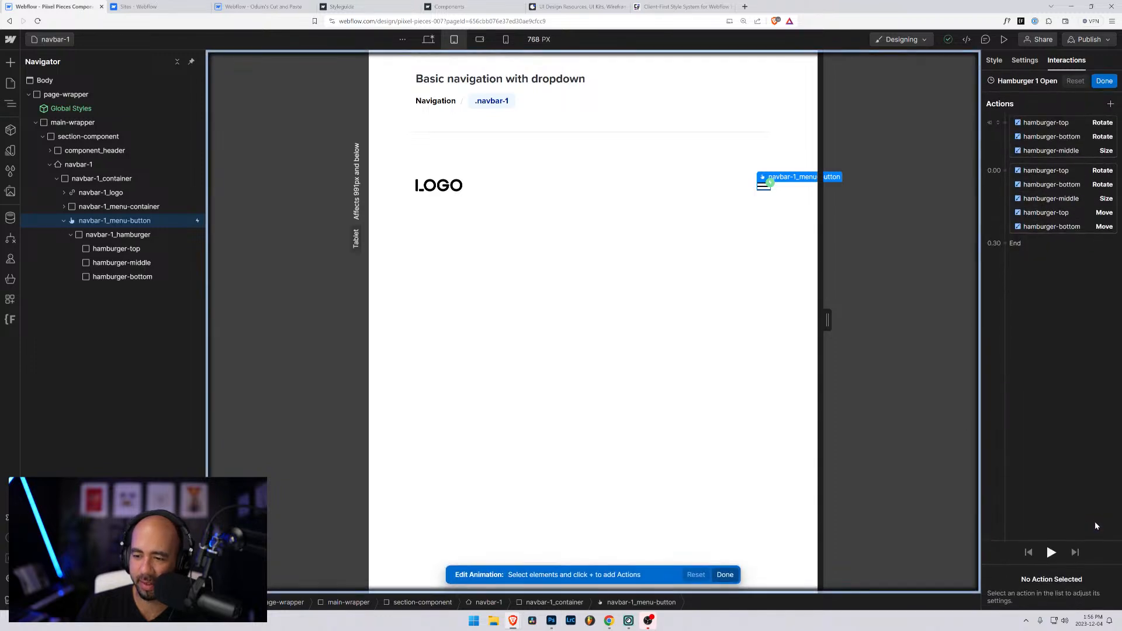
pyautogui.click(1046, 212)
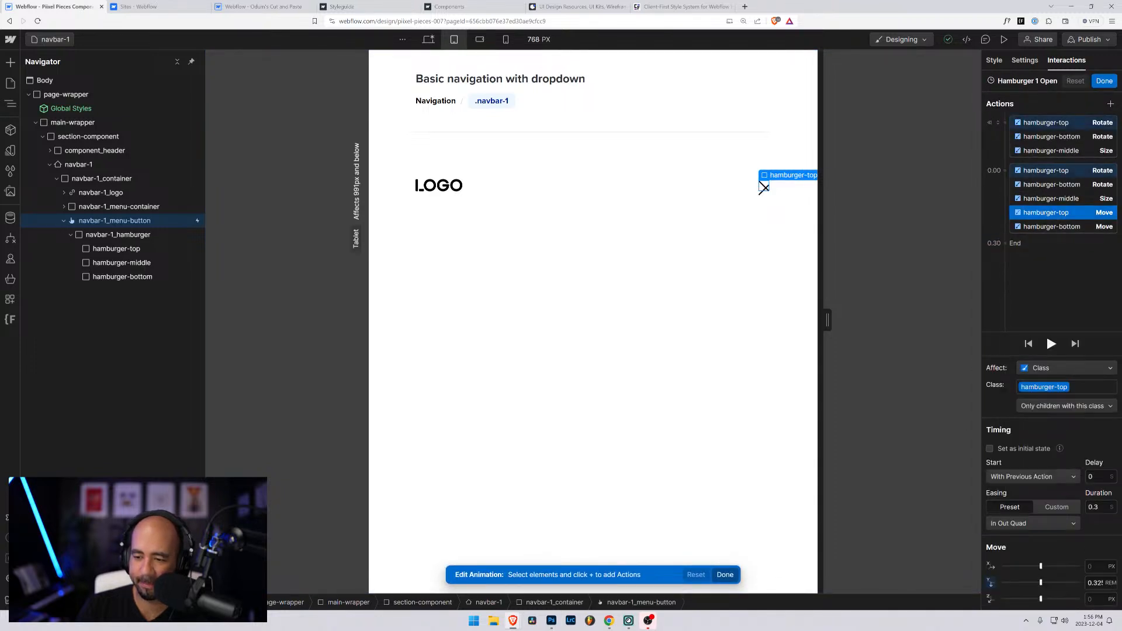
pyautogui.click(1110, 586)
pyautogui.write('0.3')
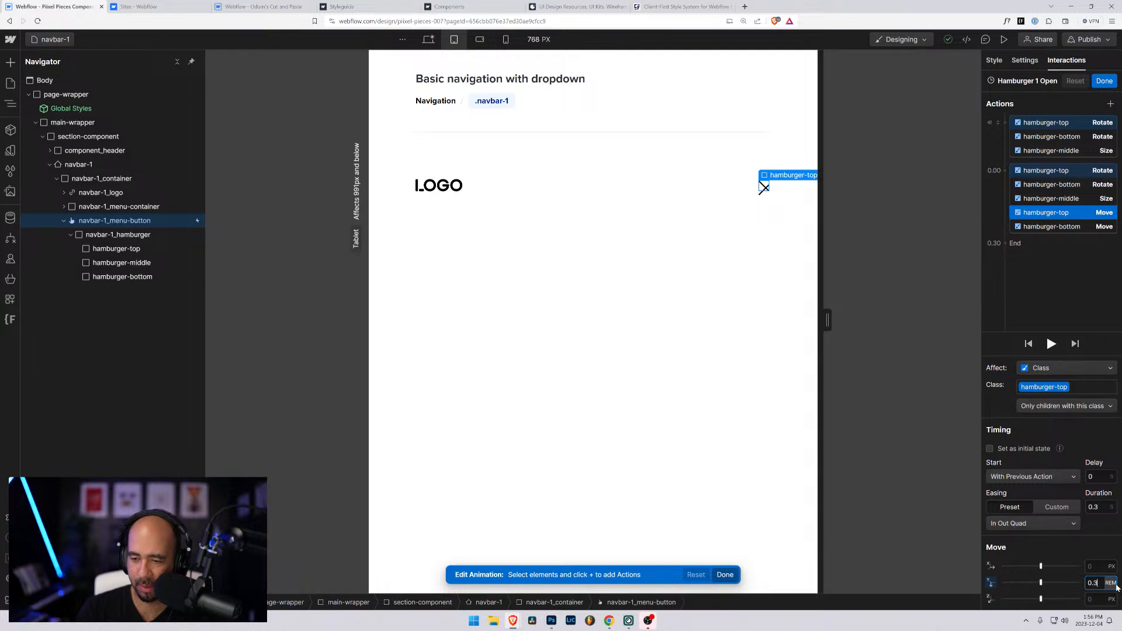
pyautogui.write('1')
pyautogui.press('Return')
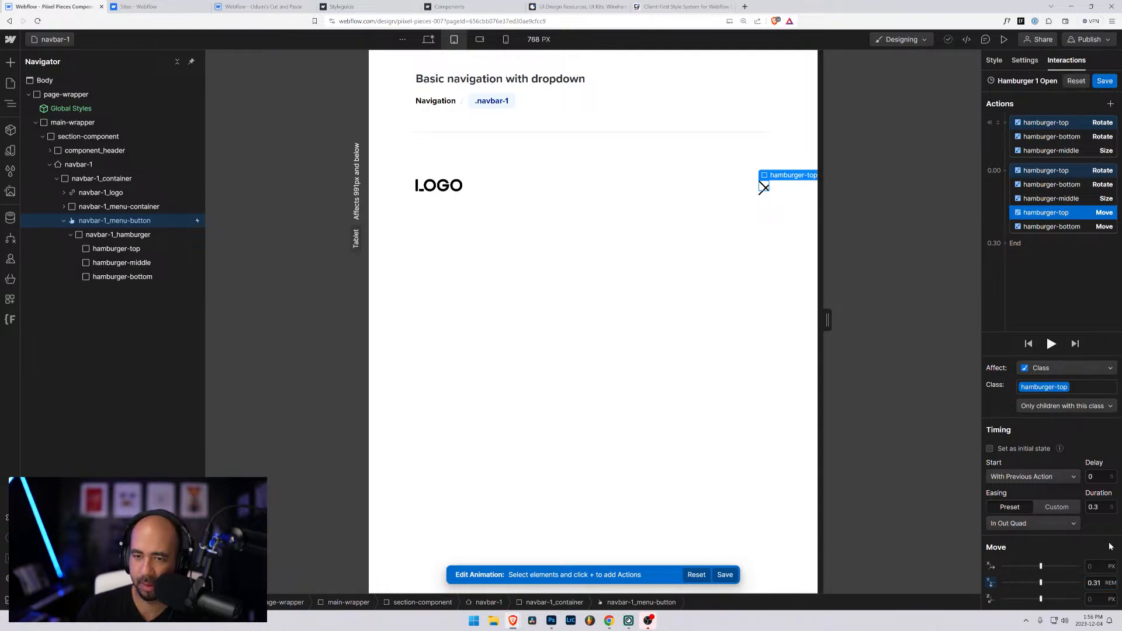
# Set the hamburger-bottom Move action's Y value to -0.31 rem
pyautogui.click(1051, 231)
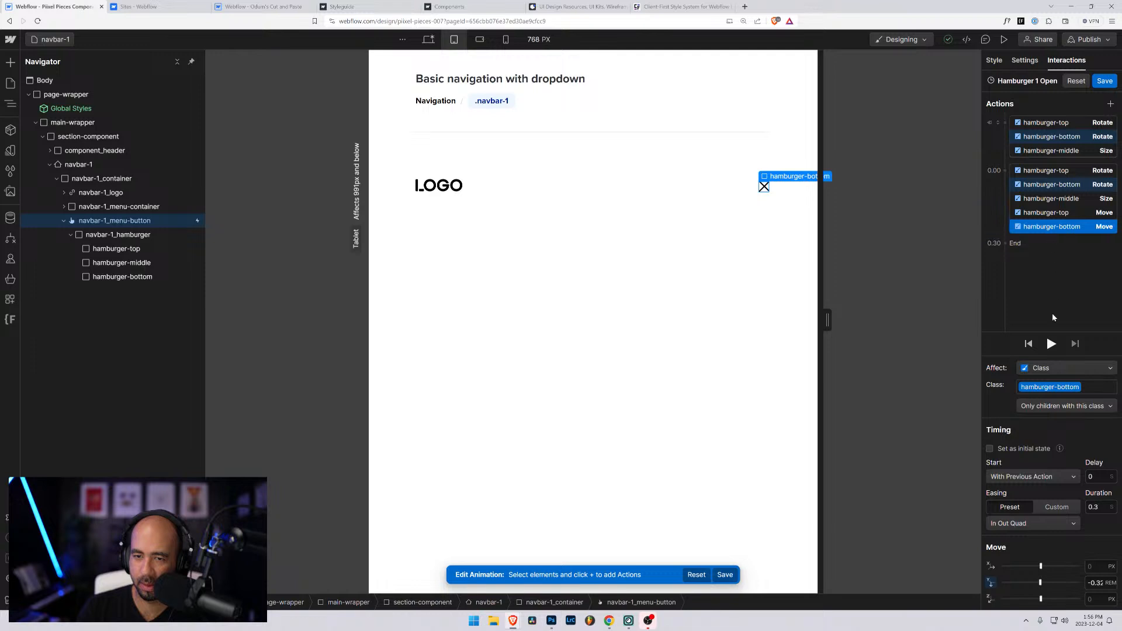
pyautogui.click(1102, 582)
pyautogui.write('-0.31')
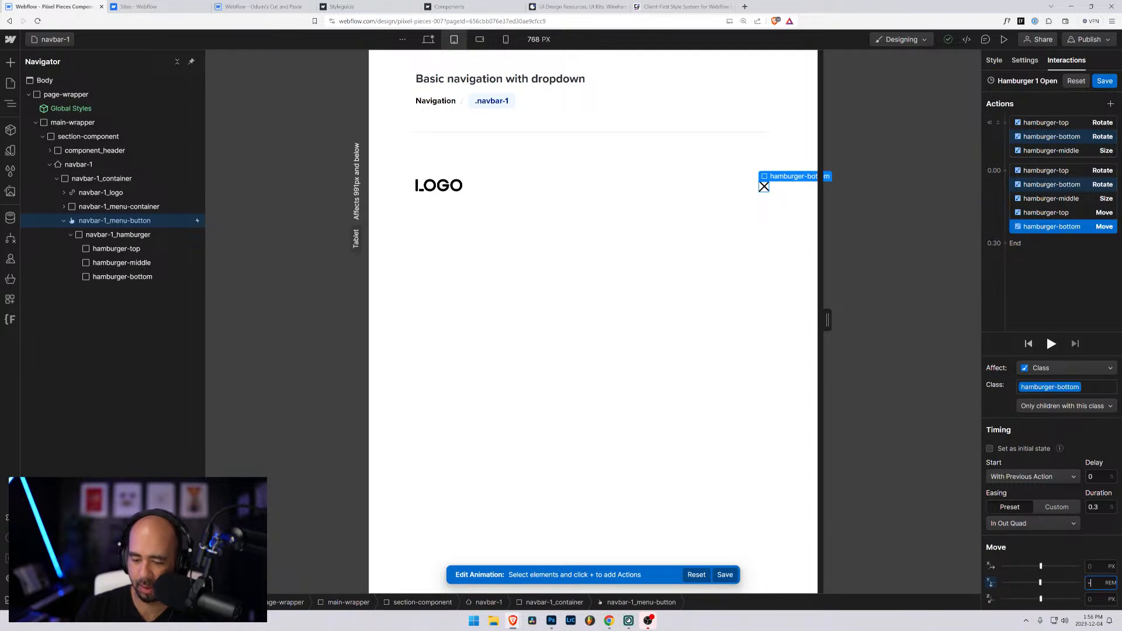
pyautogui.press('Return')
pyautogui.click(786, 247)
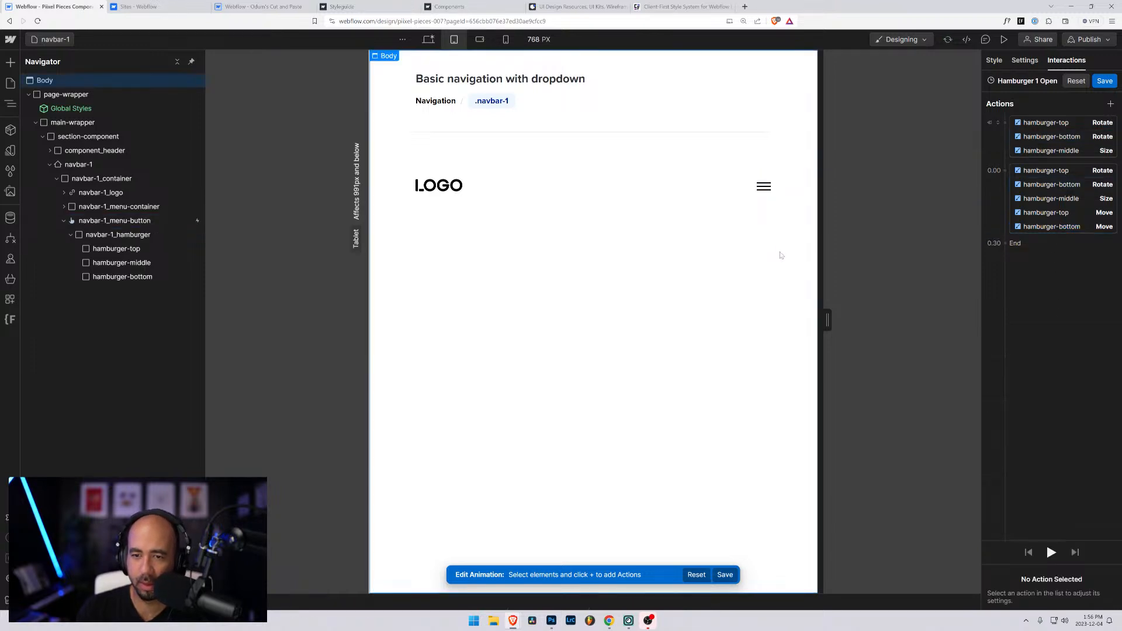
# Examine the hamburger elements and compare the hamburger-top and hamburger-bottom Move actions to check how the X lines align
pyautogui.click(1070, 226)
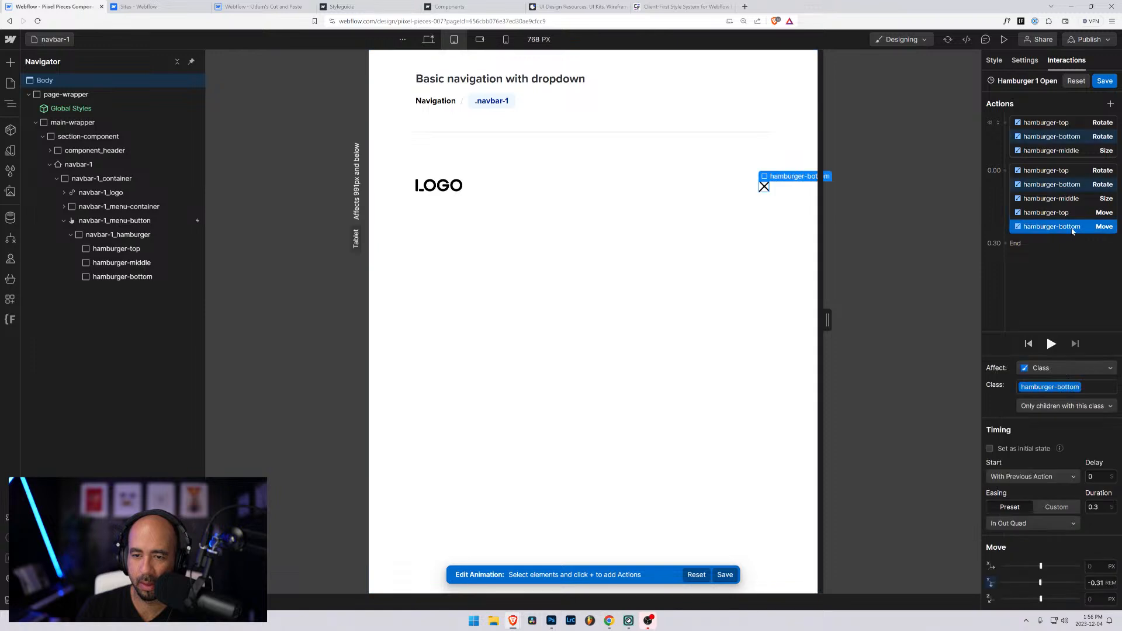
pyautogui.click(134, 234)
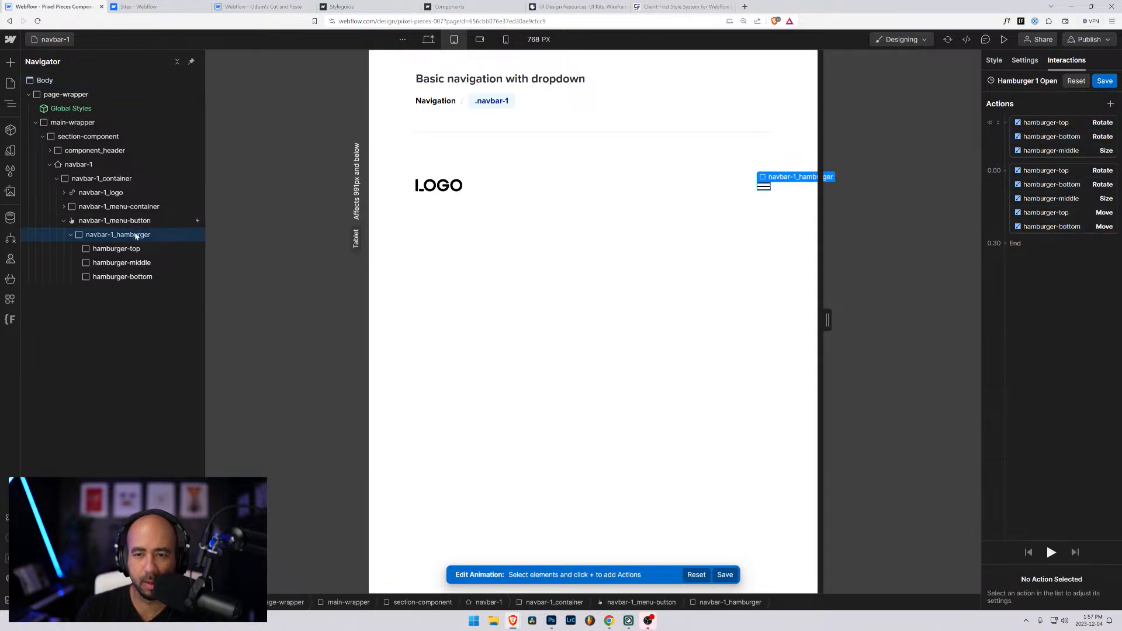
pyautogui.click(128, 248)
pyautogui.click(132, 263)
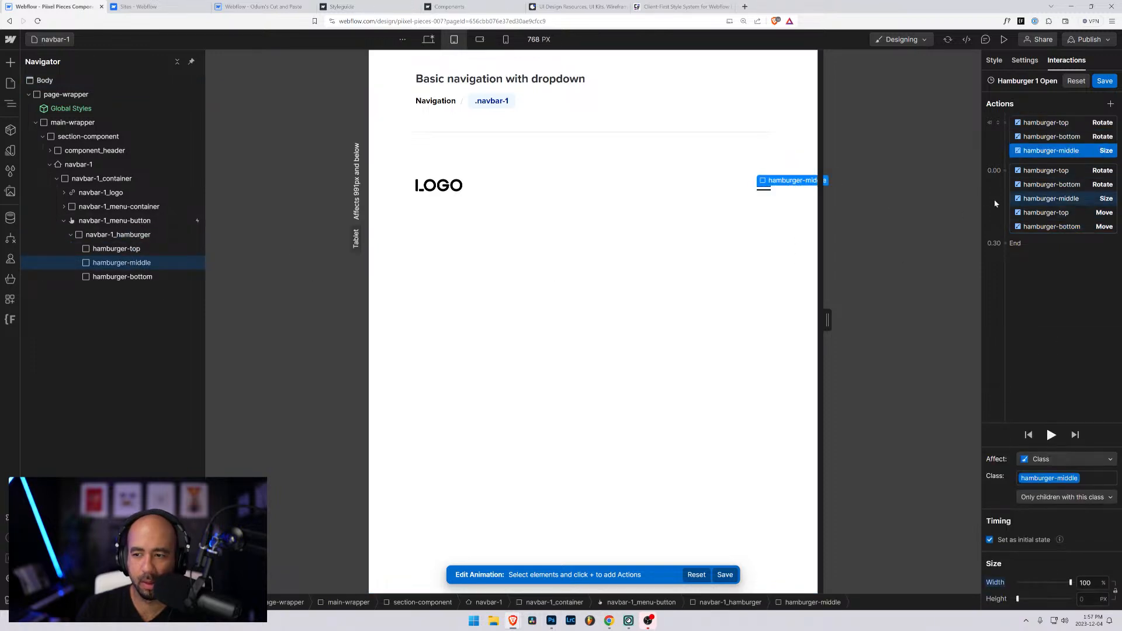
pyautogui.click(1042, 227)
pyautogui.click(1040, 214)
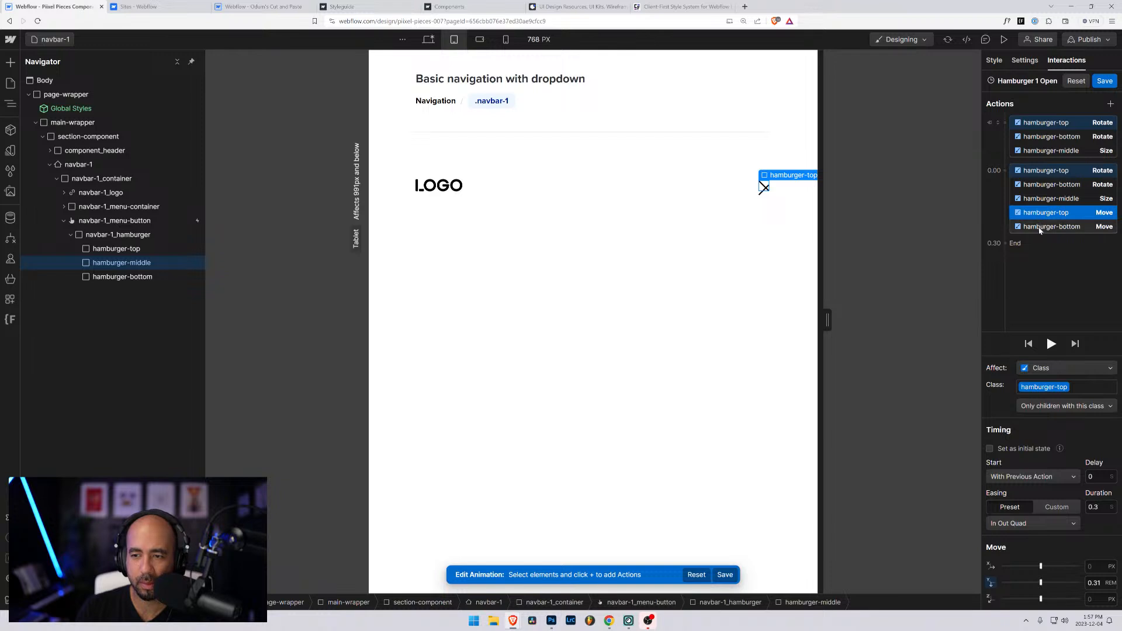
pyautogui.click(1040, 229)
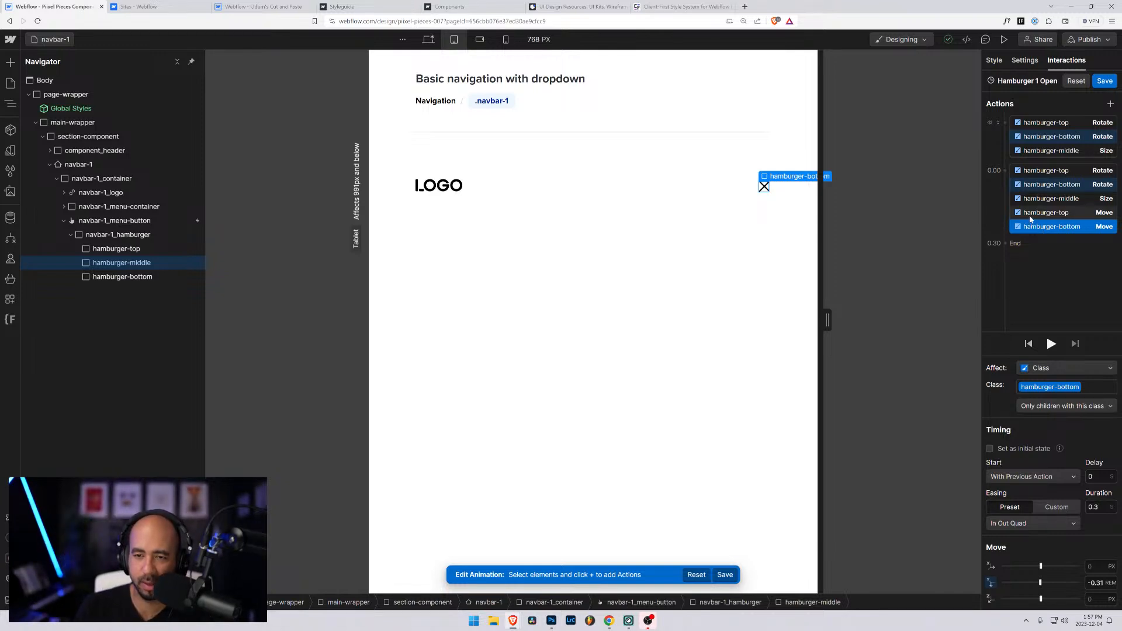
pyautogui.click(1030, 215)
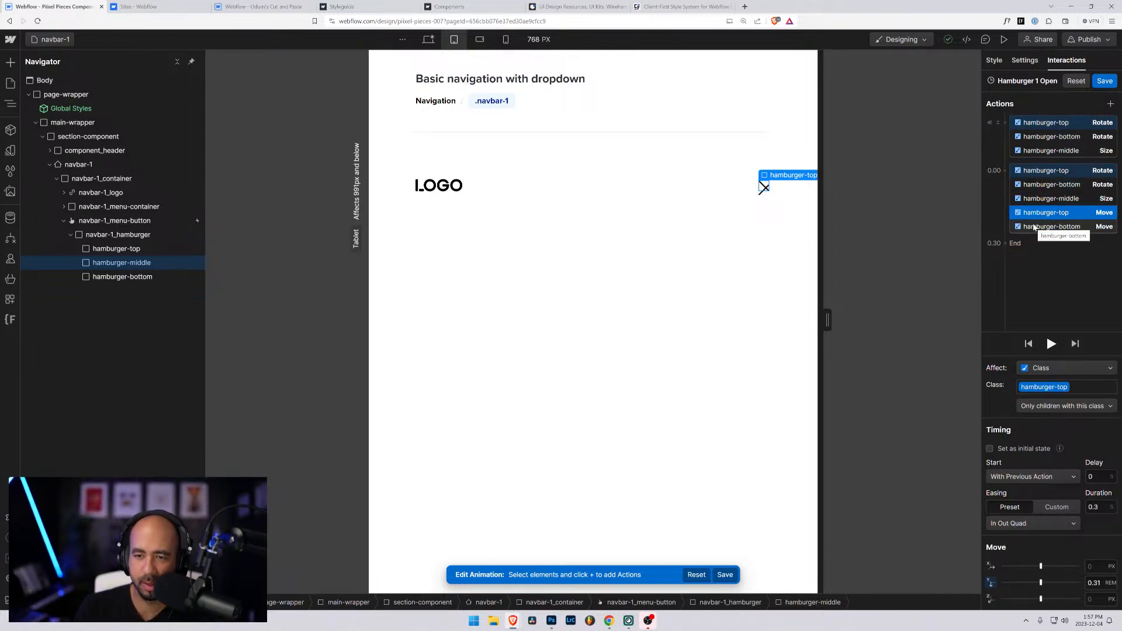
# Try Y values of -0.32 and -0.33 rem for the hamburger-bottom Move action, ending back on -0.31 rem
pyautogui.click(1035, 228)
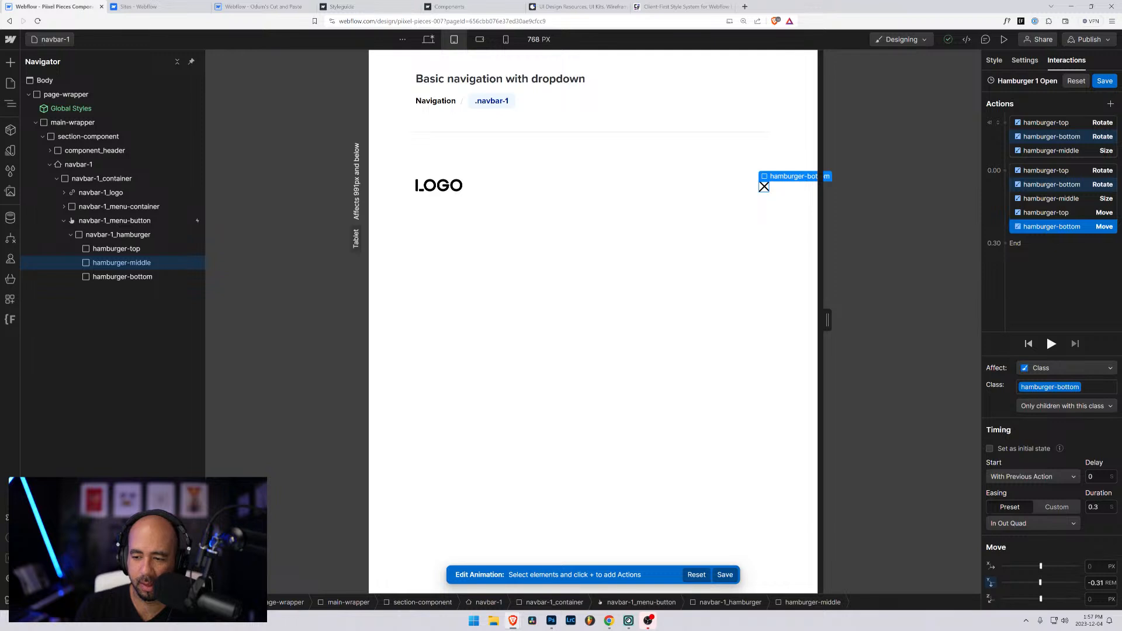
pyautogui.click(1101, 583)
pyautogui.write('0')
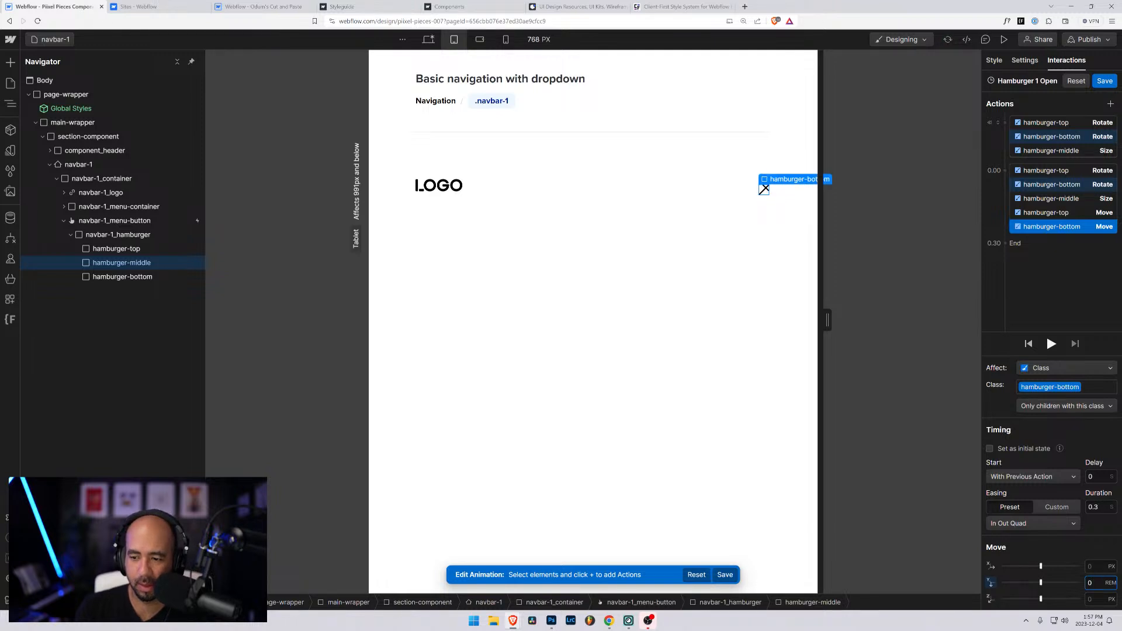
pyautogui.press('Down')
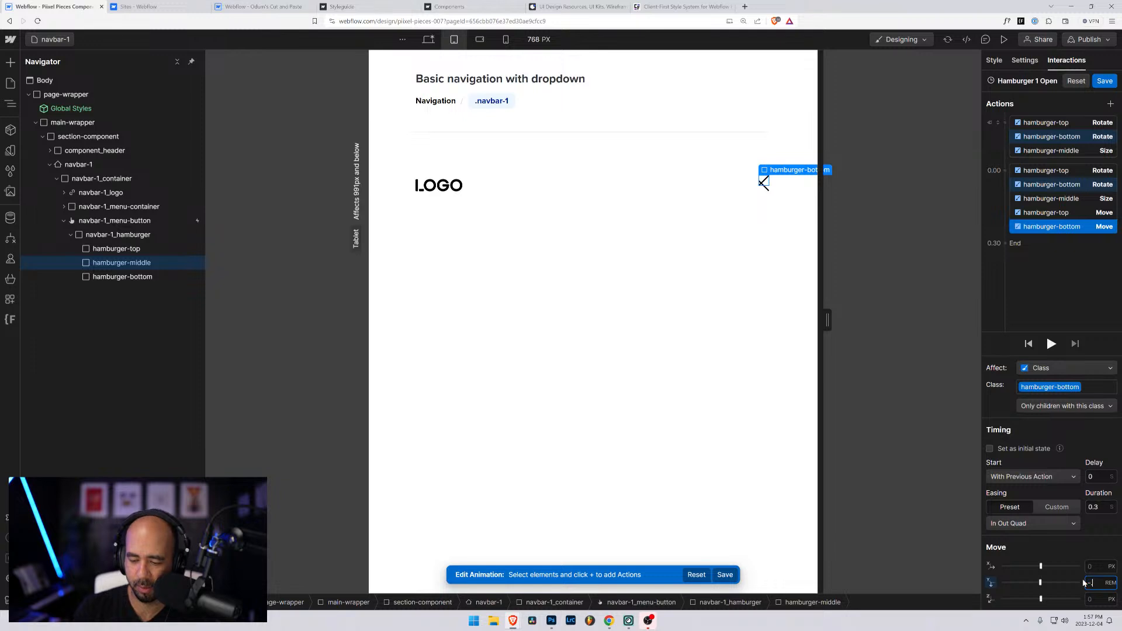
pyautogui.write('-.32')
pyautogui.press('Return')
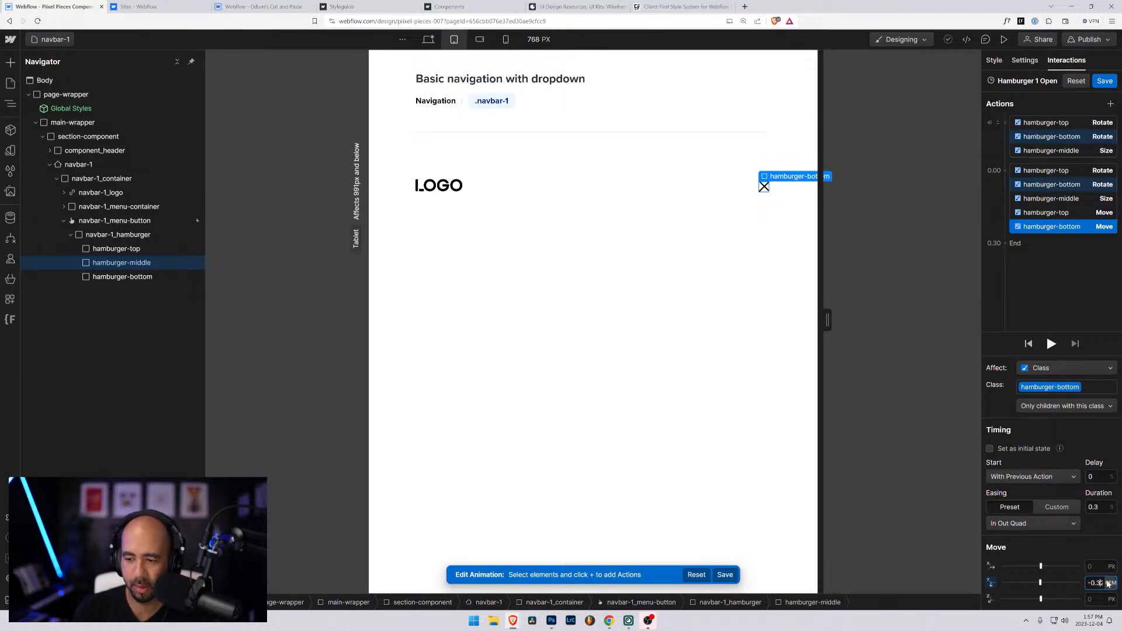
pyautogui.click(1109, 583)
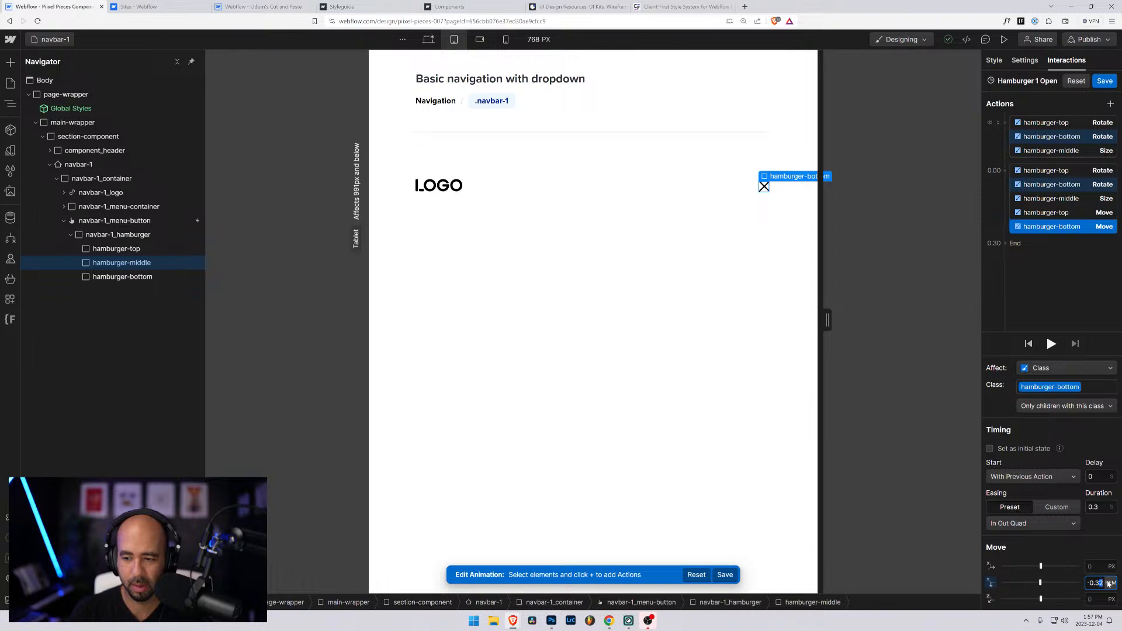
pyautogui.write('-0.33')
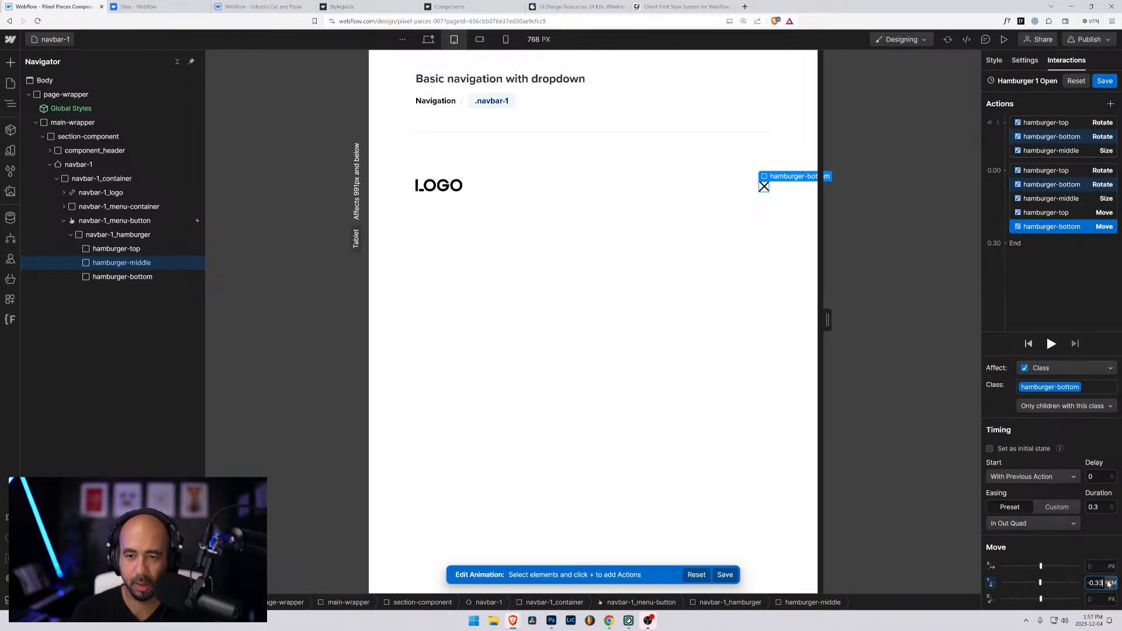
pyautogui.hotkey('ctrl', 'a')
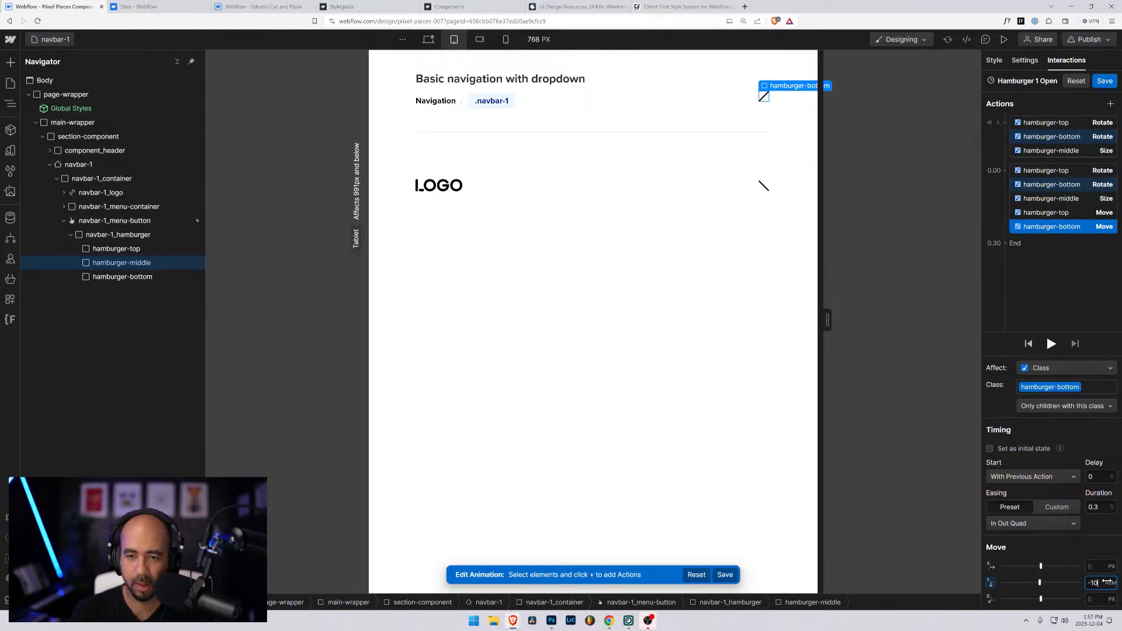
pyautogui.write('0')
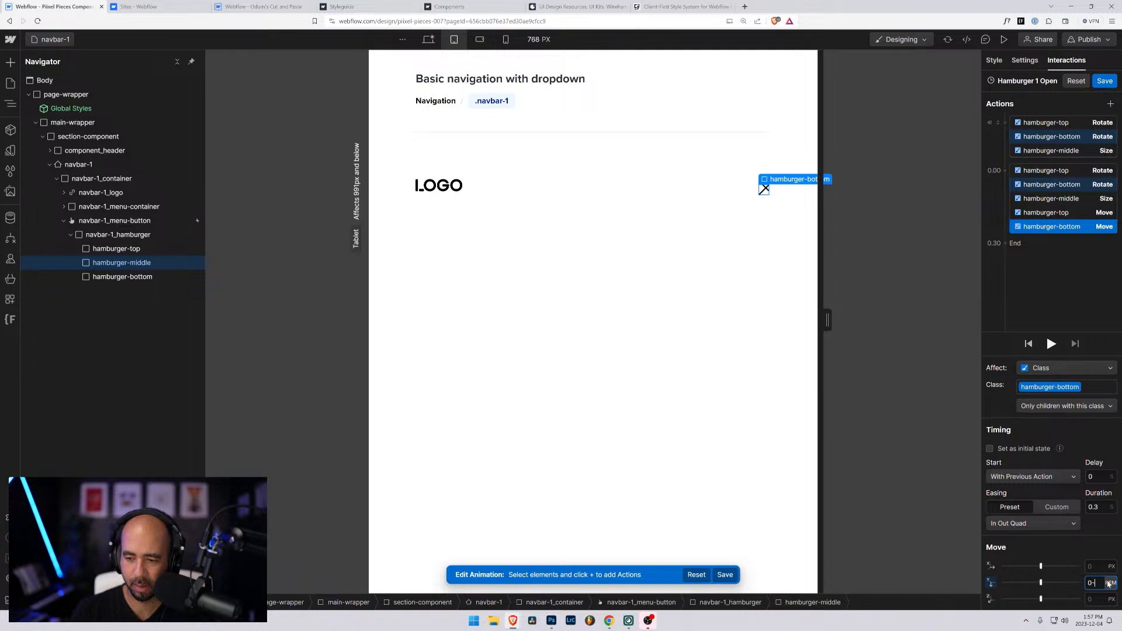
pyautogui.write('-.31')
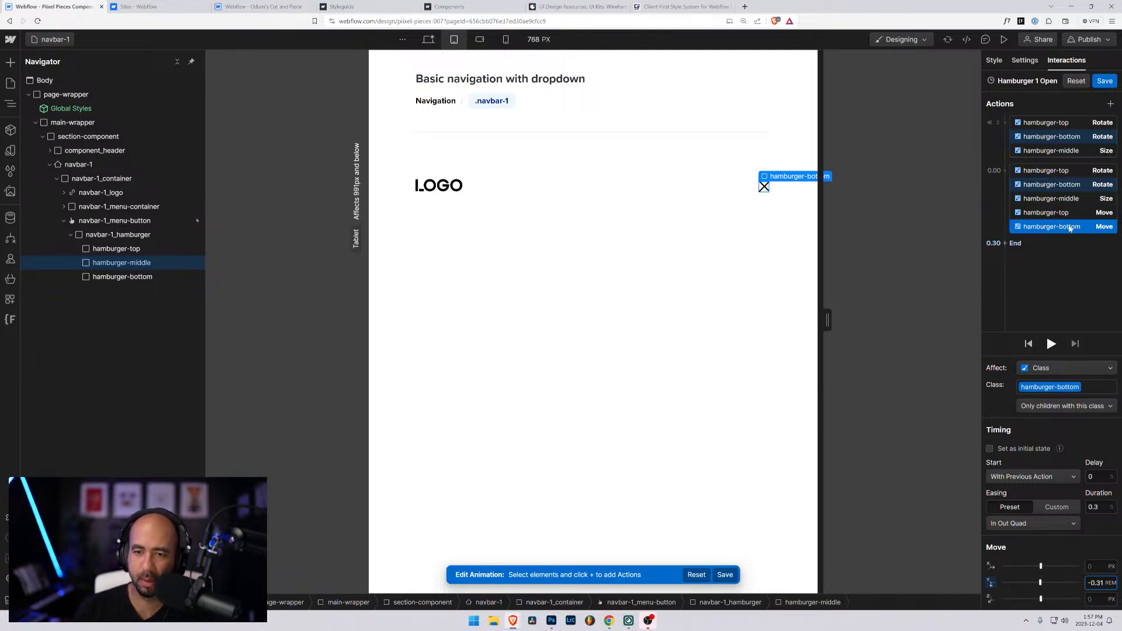
# Save the animation and open the hamburger menu in a page preview to check the X icon, ending back in the designer
pyautogui.click(1106, 83)
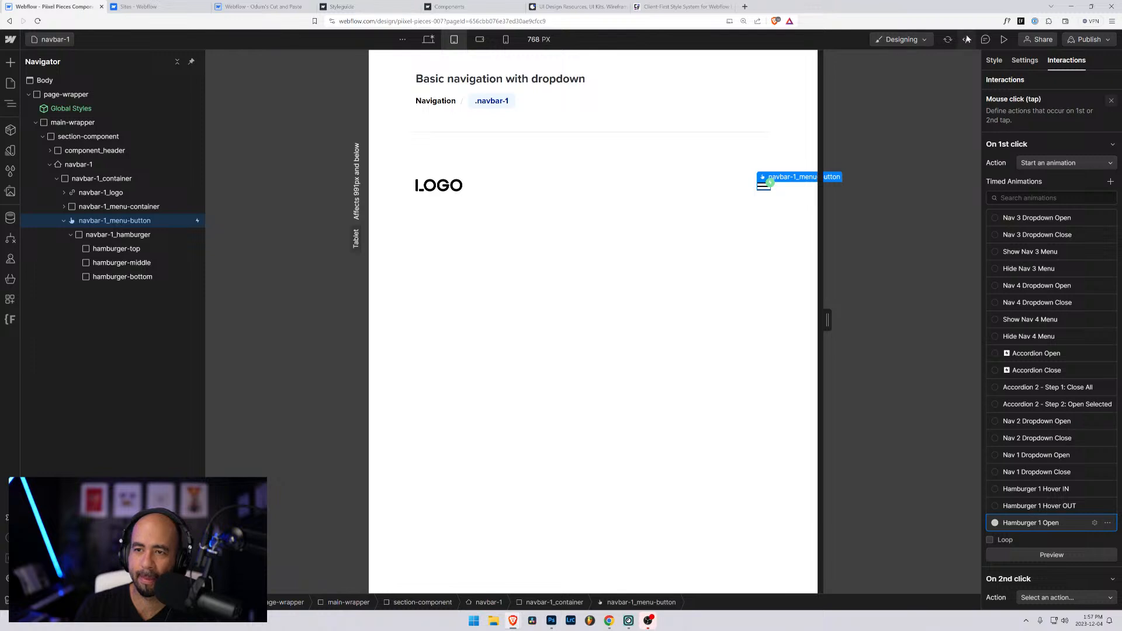
pyautogui.click(1005, 39)
pyautogui.click(731, 185)
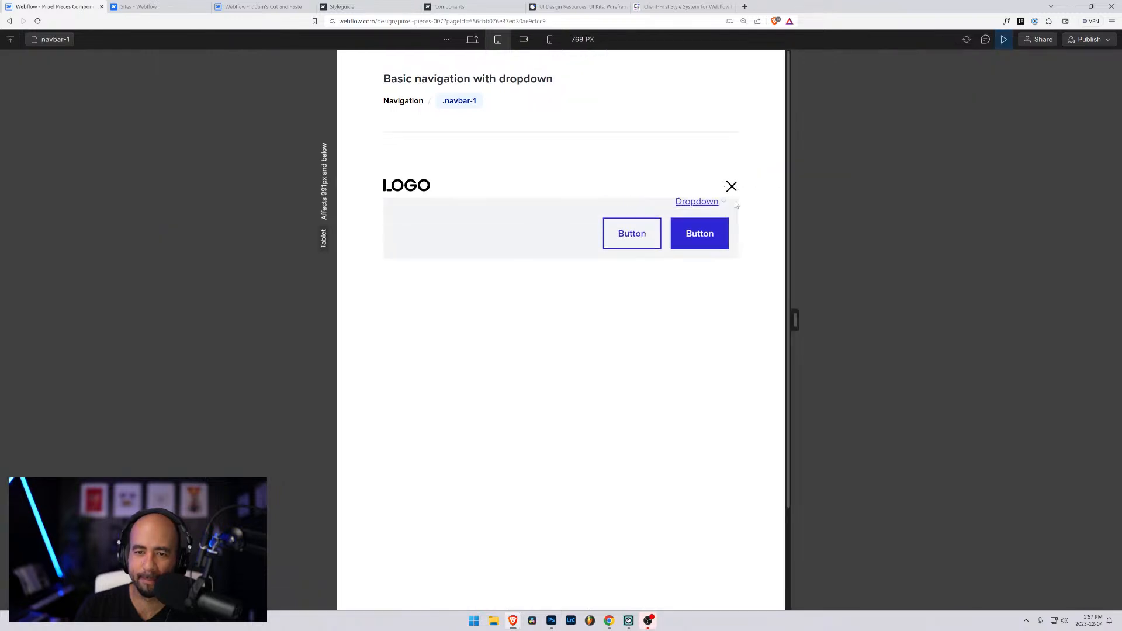
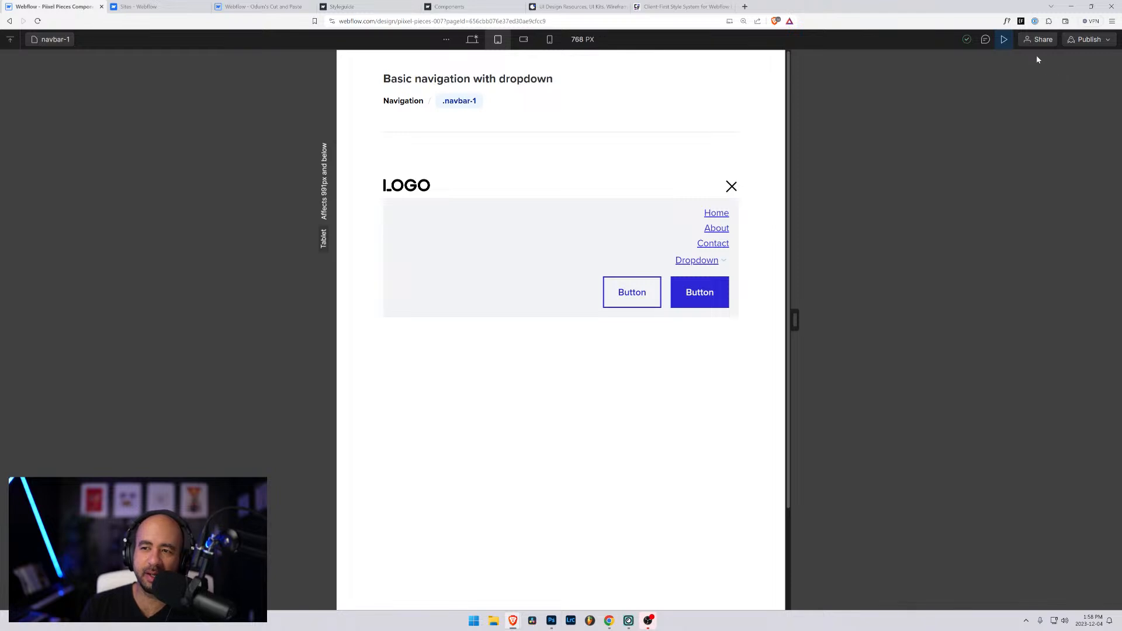
pyautogui.click(1004, 42)
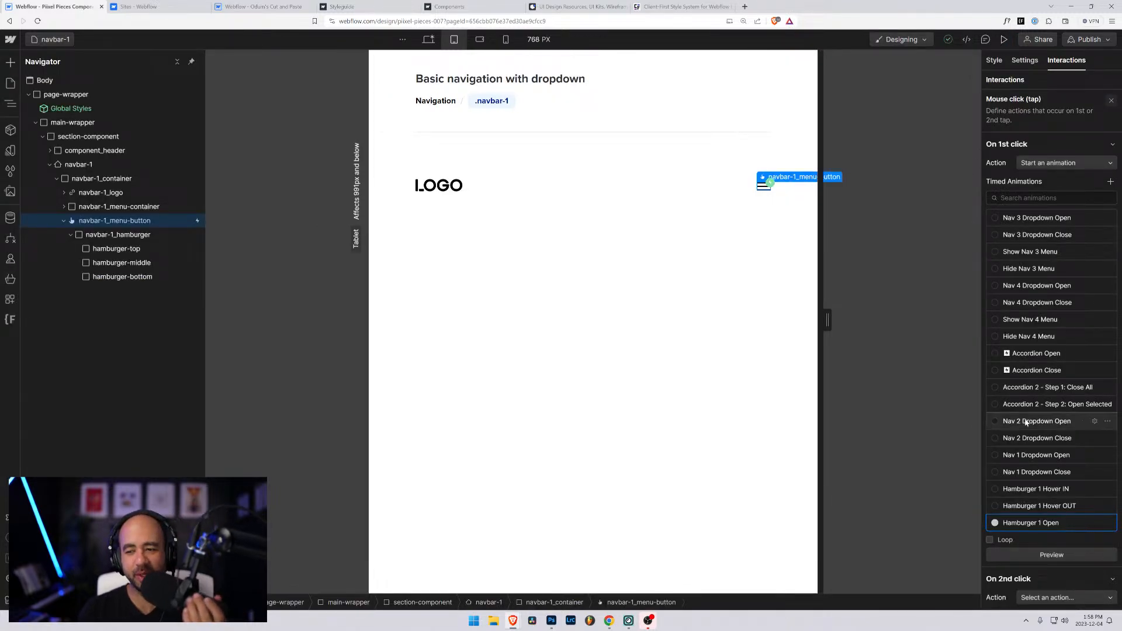
# Reopen Hamburger 1 Open and set the width unit of the timed, non-initial hamburger-middle Size action to %
pyautogui.click(1095, 523)
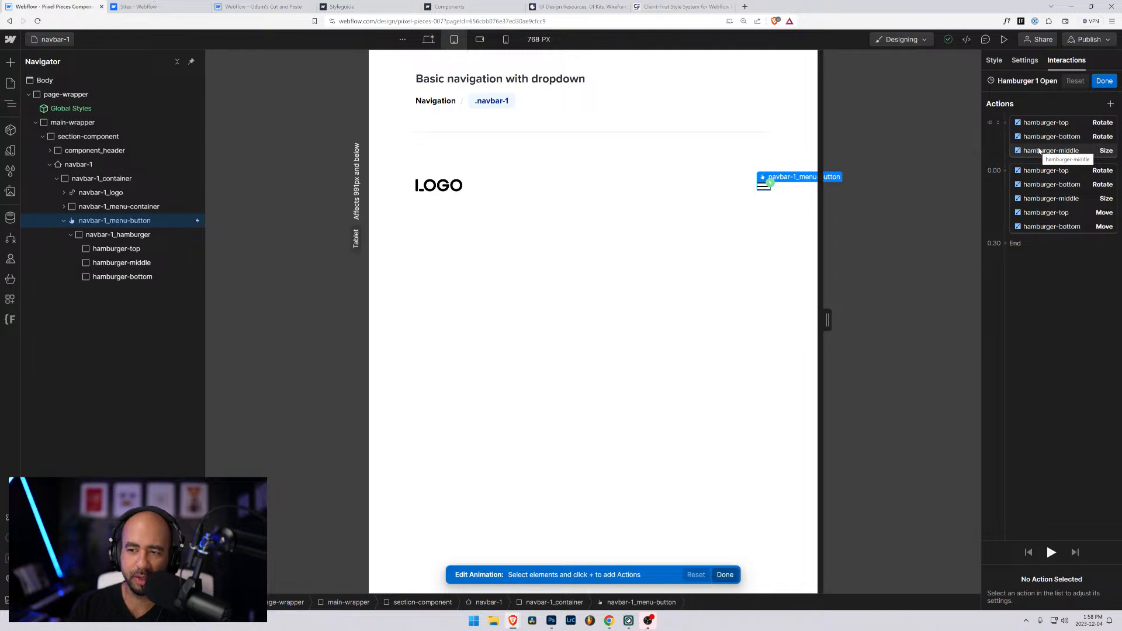
pyautogui.click(1040, 151)
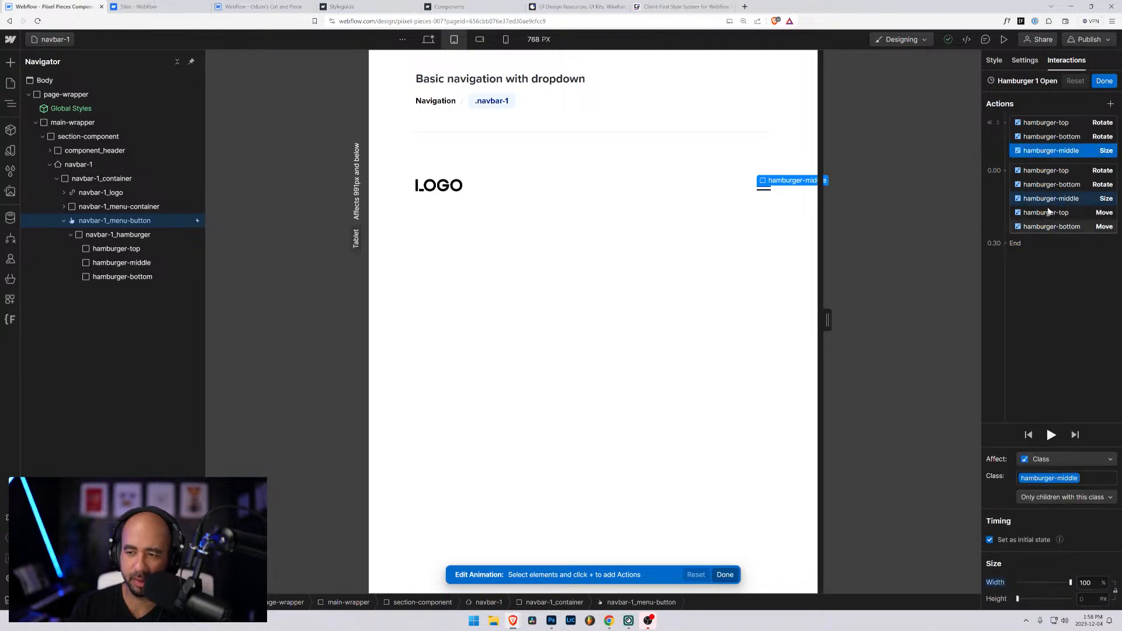
pyautogui.click(1045, 226)
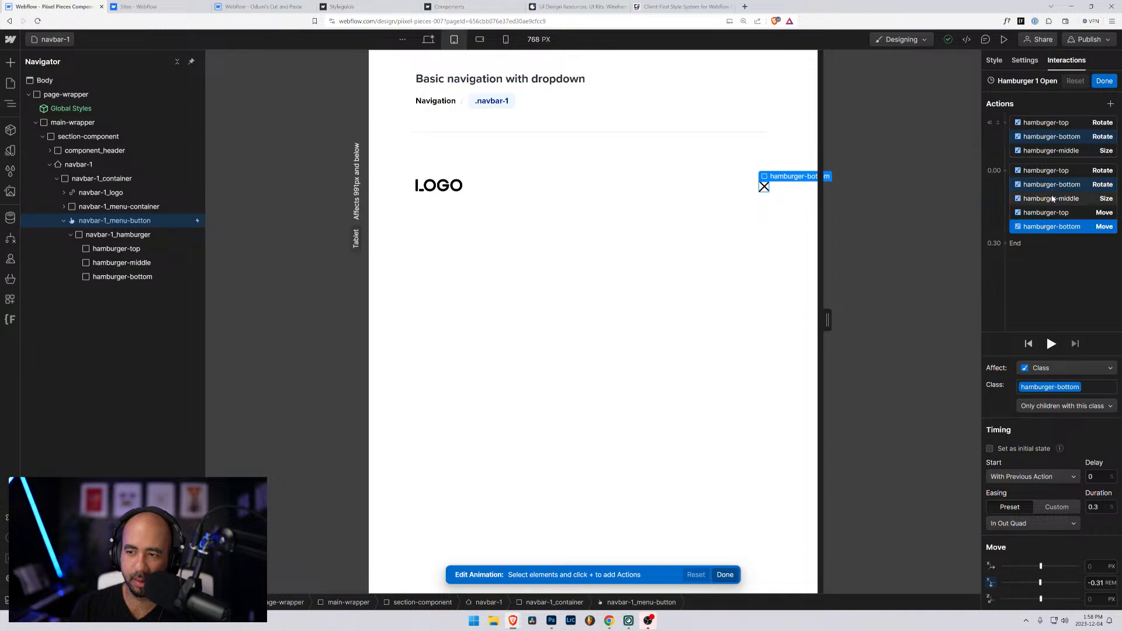
pyautogui.click(1046, 199)
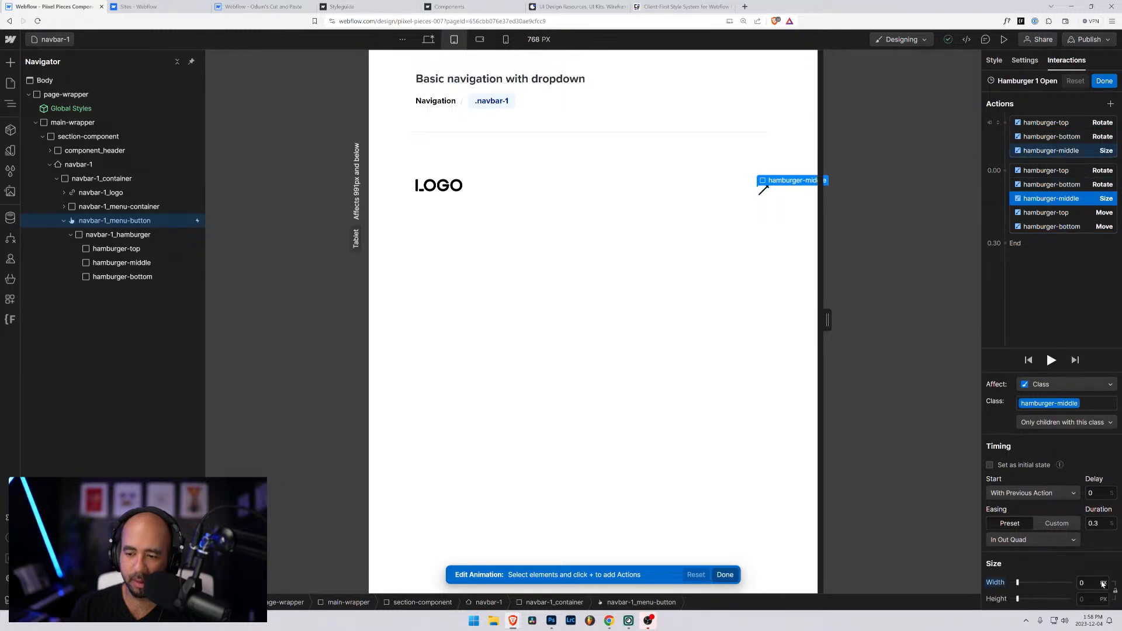
pyautogui.click(1104, 583)
pyautogui.click(1095, 494)
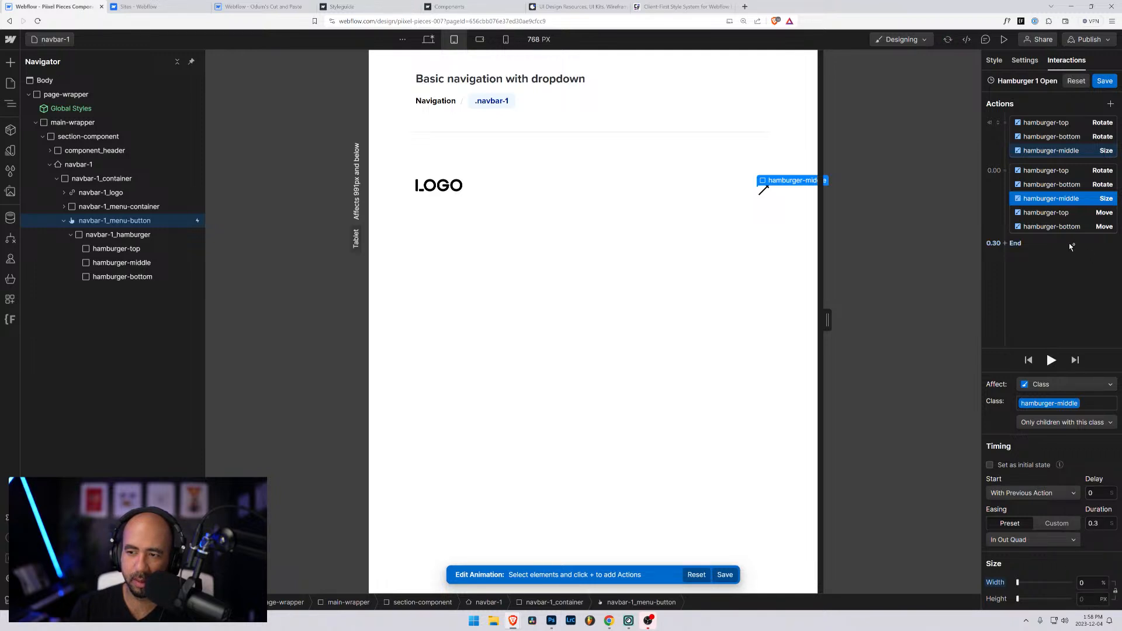
# Set the hamburger-bottom Move action's Y value to -0.32 rem
pyautogui.click(1057, 227)
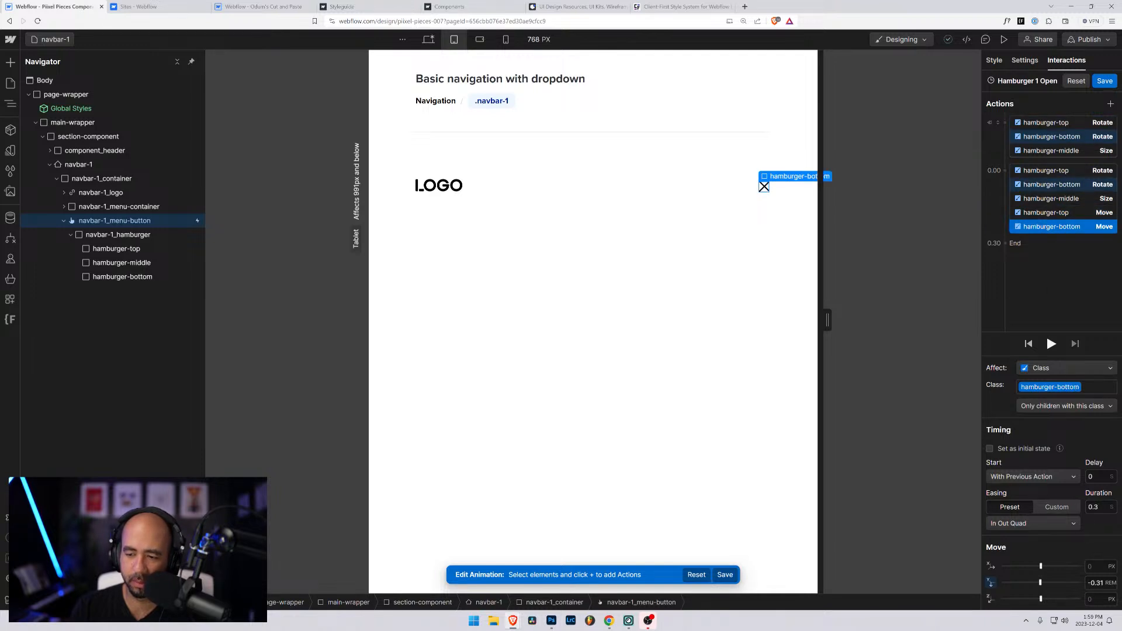
pyautogui.click(1096, 583)
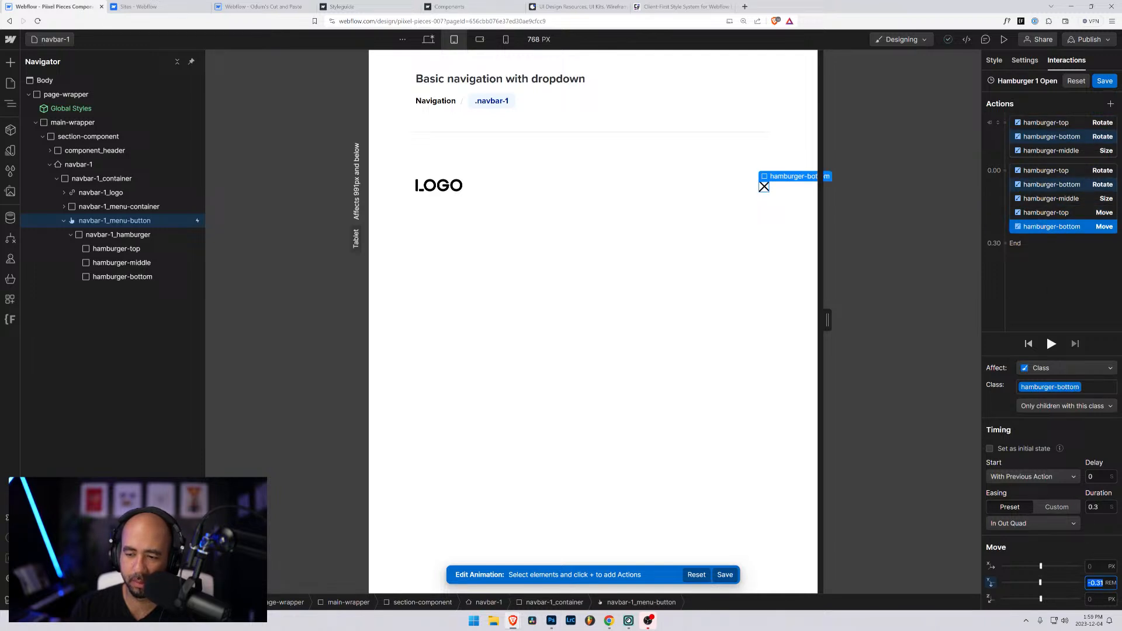
pyautogui.click(1110, 579)
pyautogui.press('BackSpace')
pyautogui.write('2')
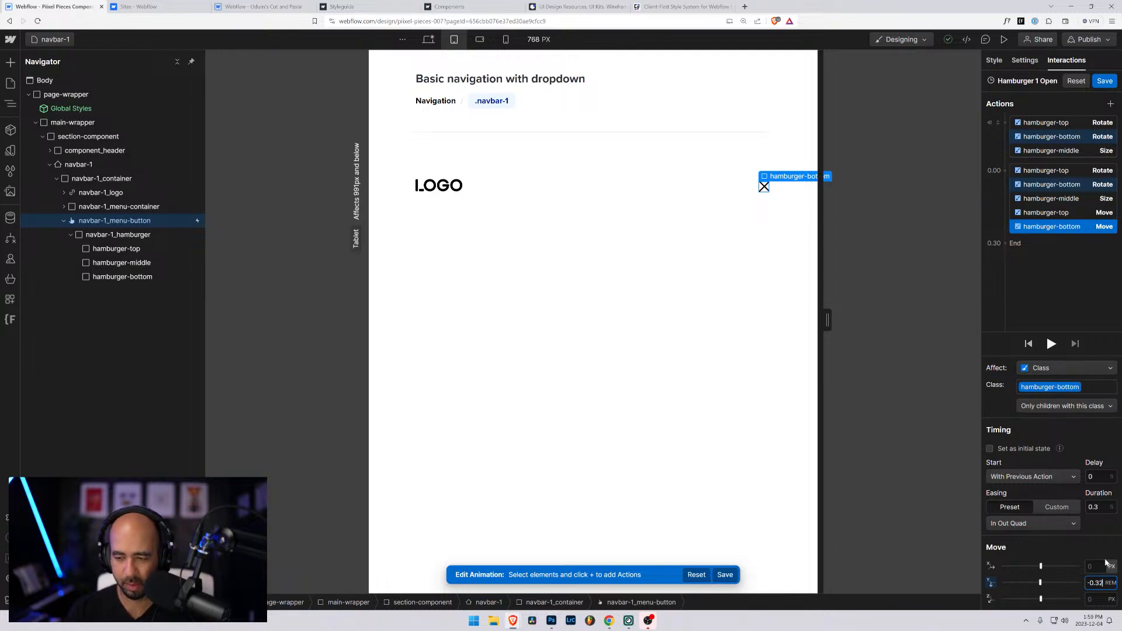
pyautogui.click(1057, 258)
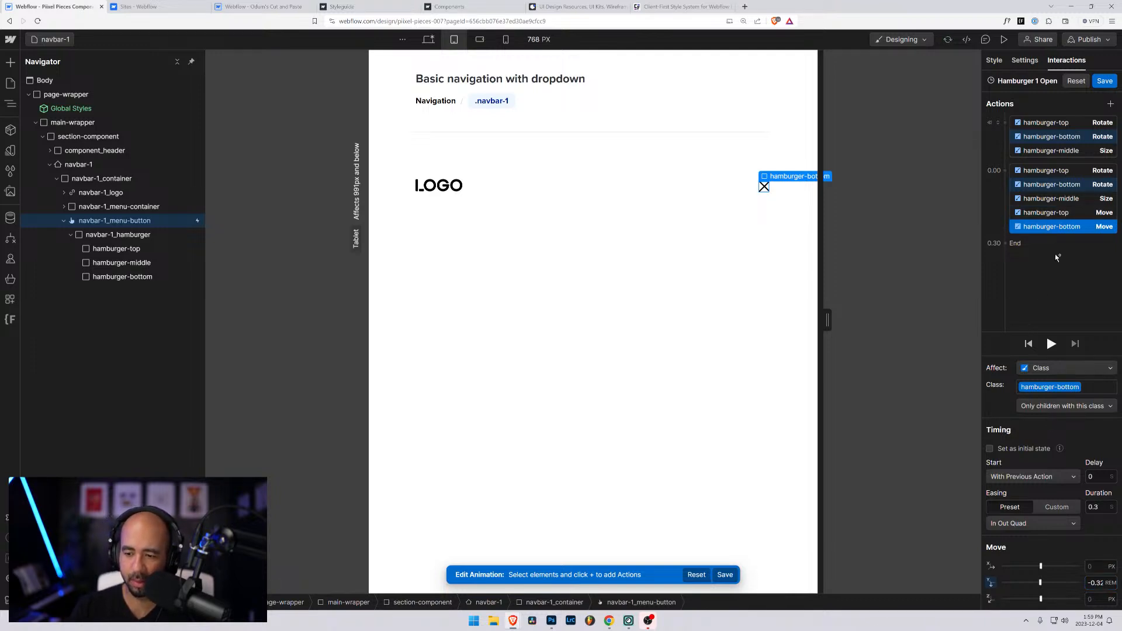
# Set the hamburger-top Move action's Y value to 0.32 rem
pyautogui.click(1061, 215)
pyautogui.click(1101, 583)
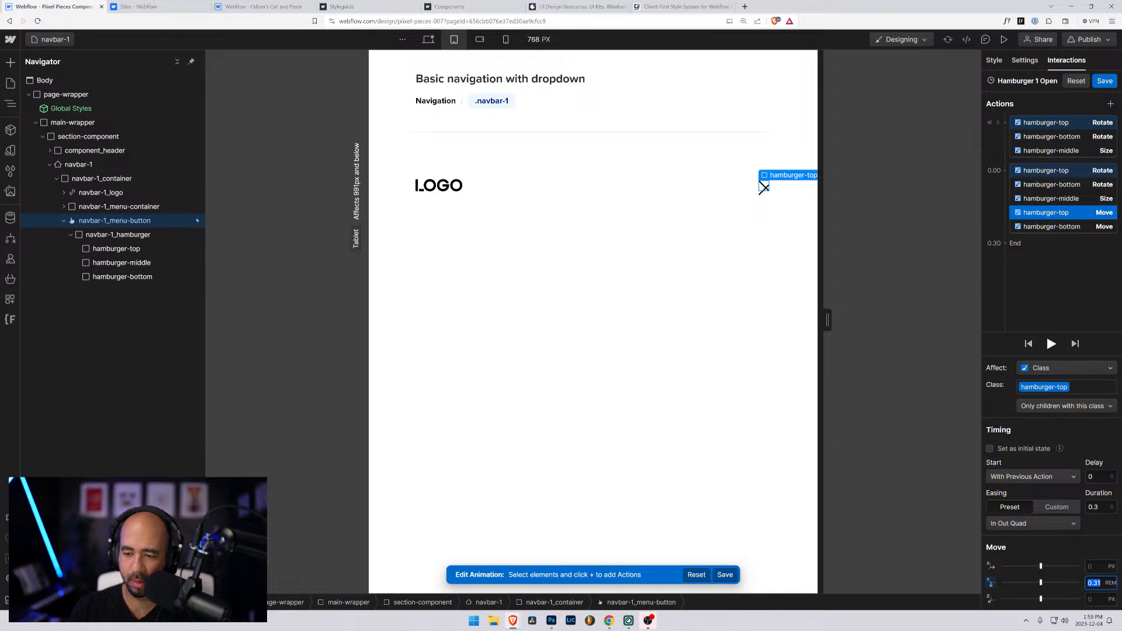
pyautogui.press('BackSpace')
pyautogui.write('2')
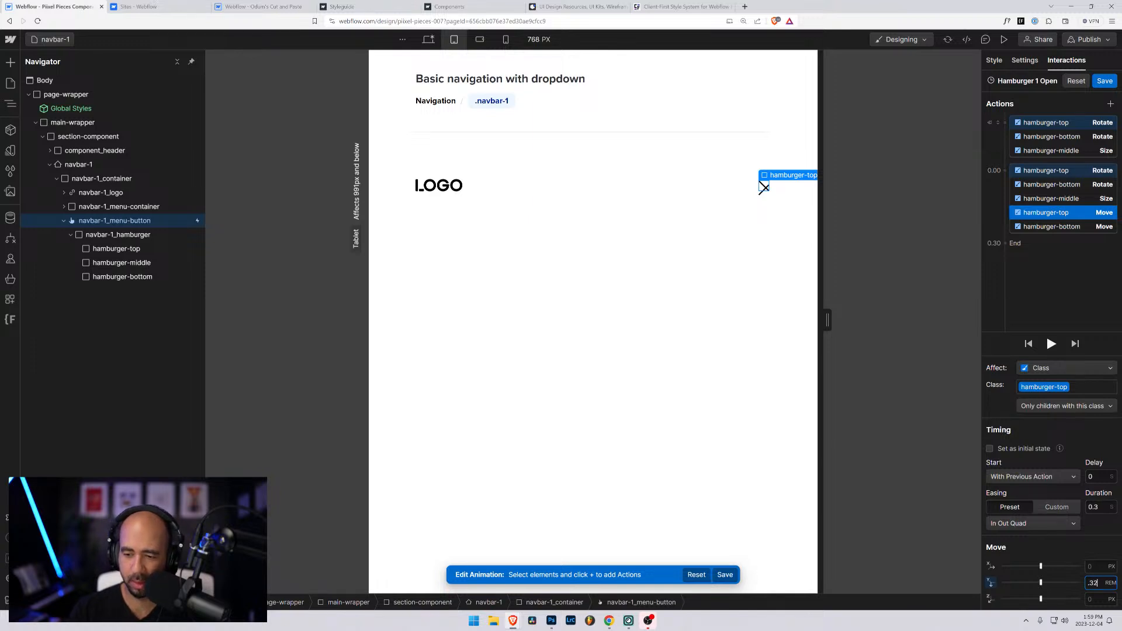
pyautogui.press('Tab')
# Save the Move changes and preview the page with the menu opened to examine the X alignment, ending back in the designer
pyautogui.click(1105, 82)
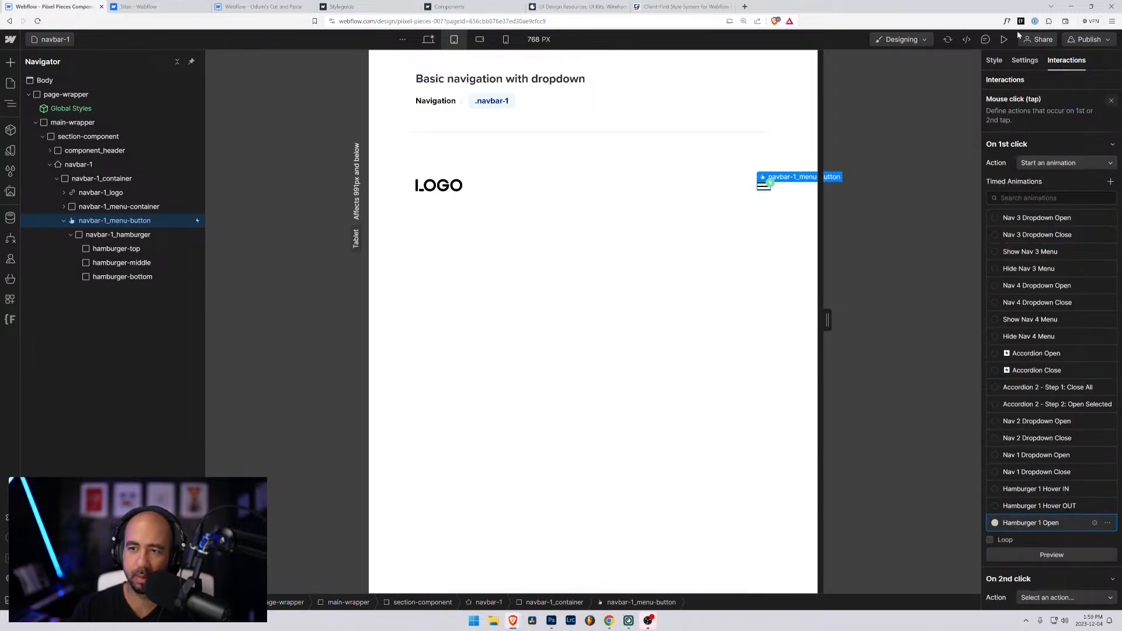
pyautogui.click(1004, 40)
pyautogui.click(731, 188)
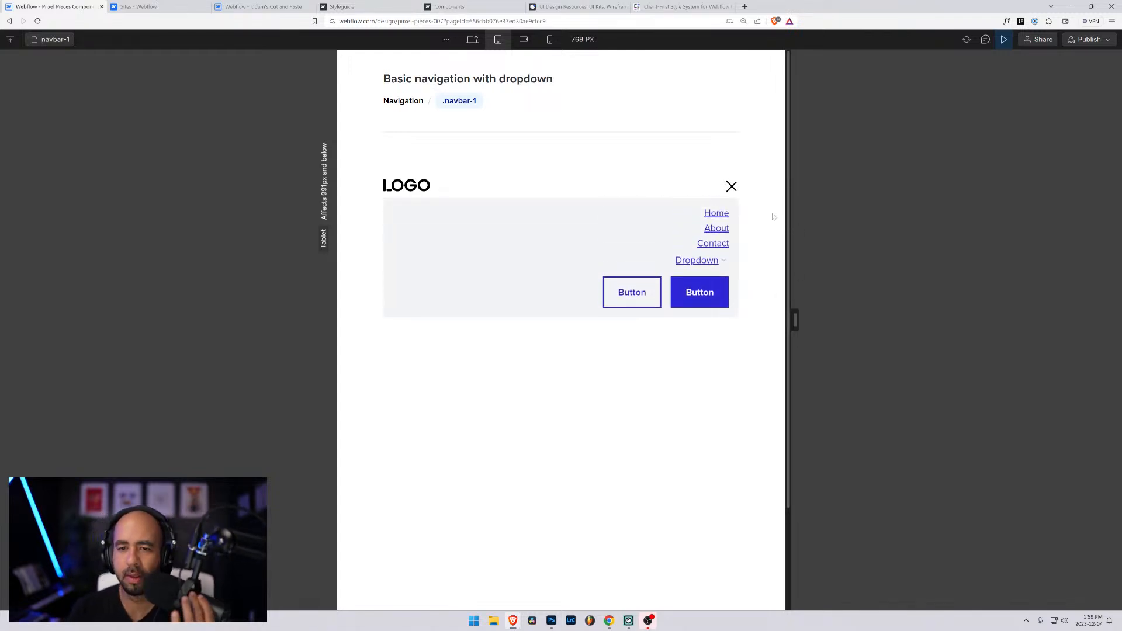
pyautogui.click(1003, 39)
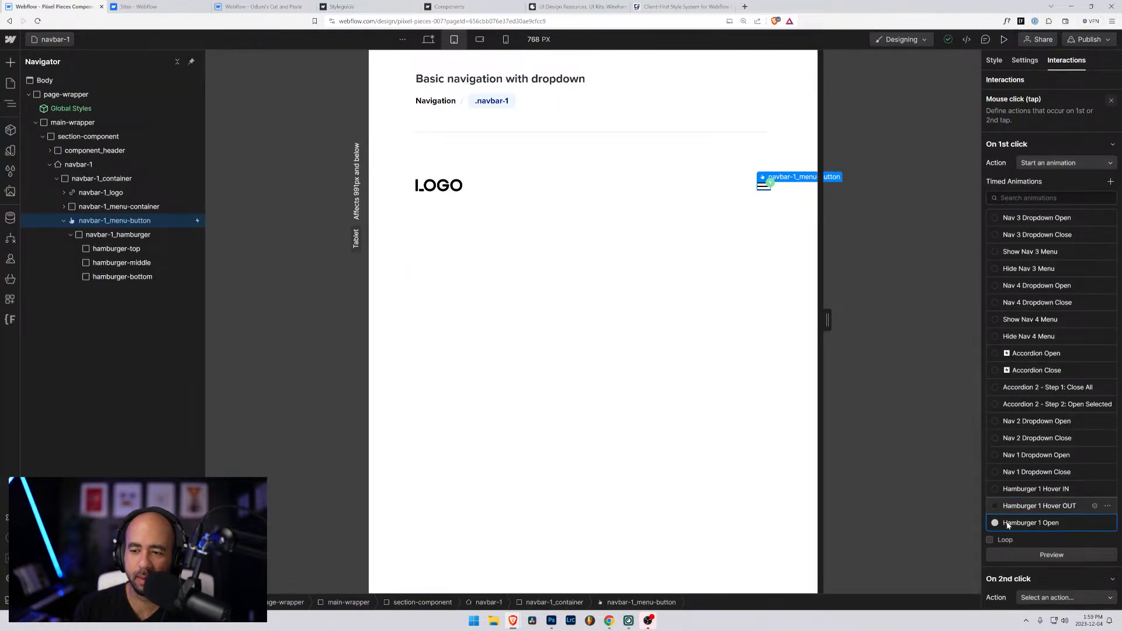
# Reopen Hamburger 1 Open and set the hamburger-top Move action's Y value to 0.33 rem
pyautogui.click(1095, 523)
pyautogui.click(1090, 211)
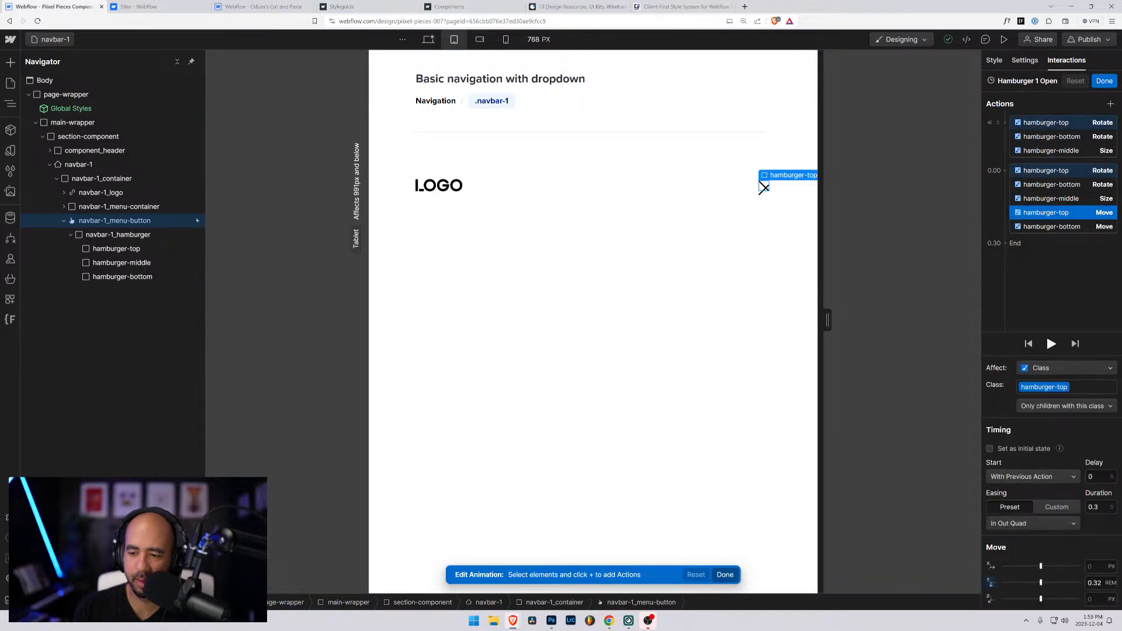
pyautogui.click(1094, 583)
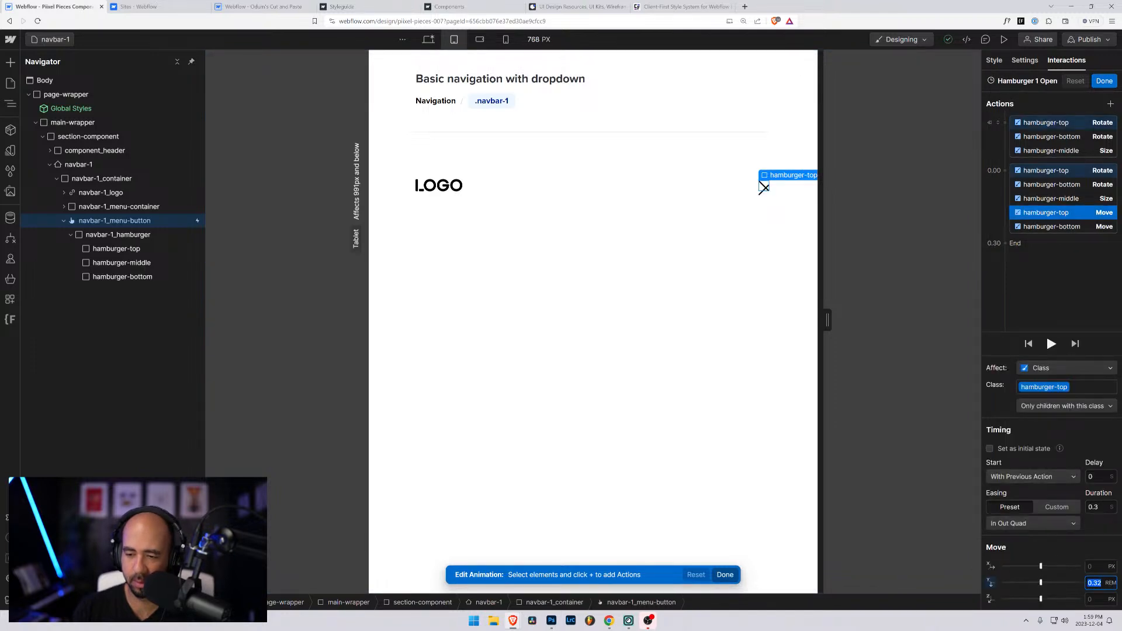
pyautogui.press('BackSpace')
pyautogui.write('.33')
# Save the animation and preview the opened menu to check how the X lines cross, ending back in the designer
pyautogui.click(1104, 81)
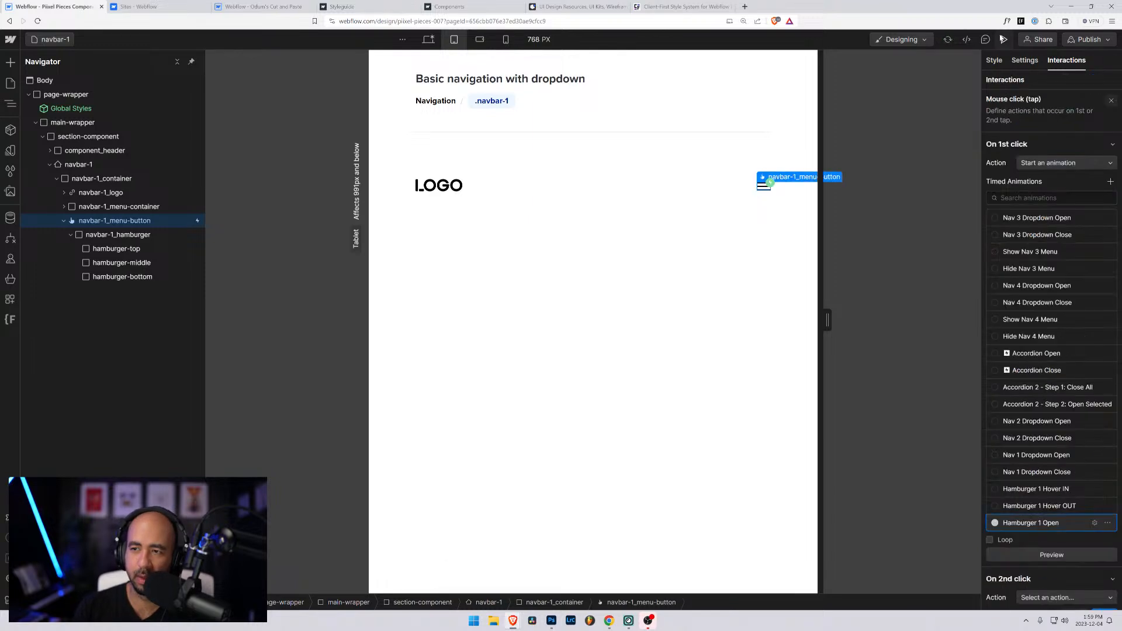
pyautogui.click(1004, 40)
pyautogui.click(735, 187)
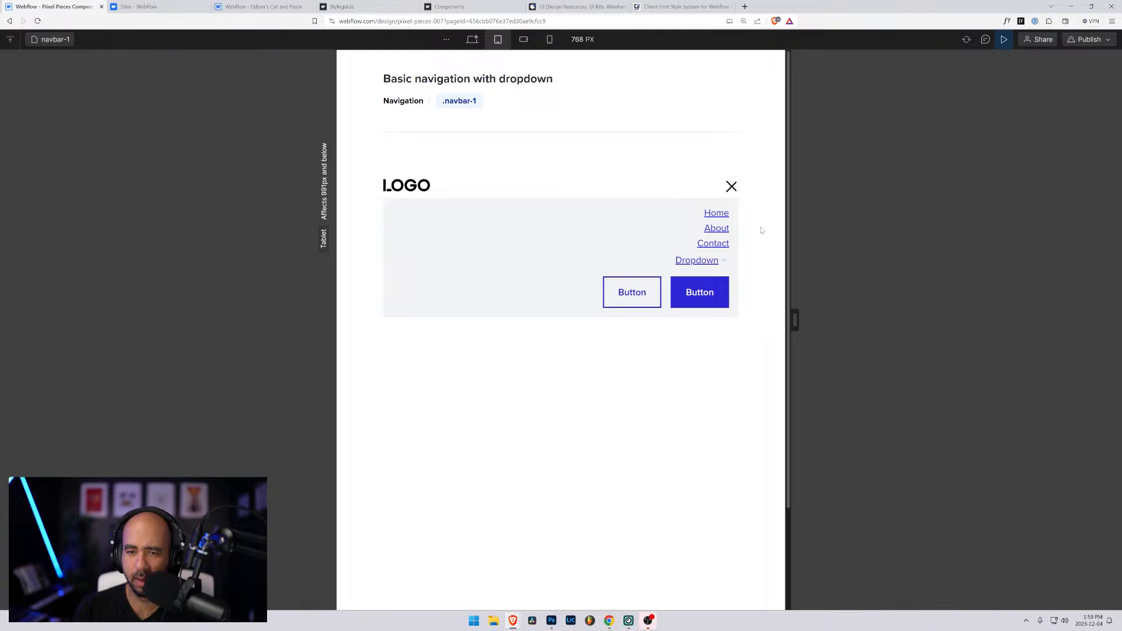
pyautogui.click(1004, 39)
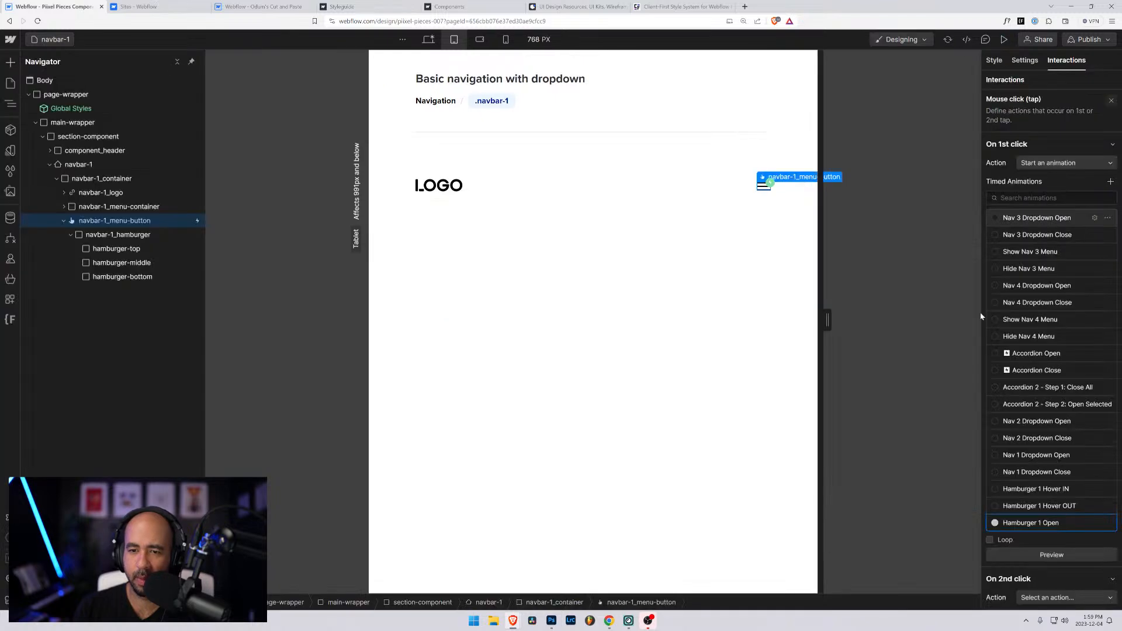
# Reopen Hamburger 1 Open, set the hamburger-top Move action's Y value to 0.35 rem, and save it for a page preview
pyautogui.click(1095, 524)
pyautogui.click(1053, 212)
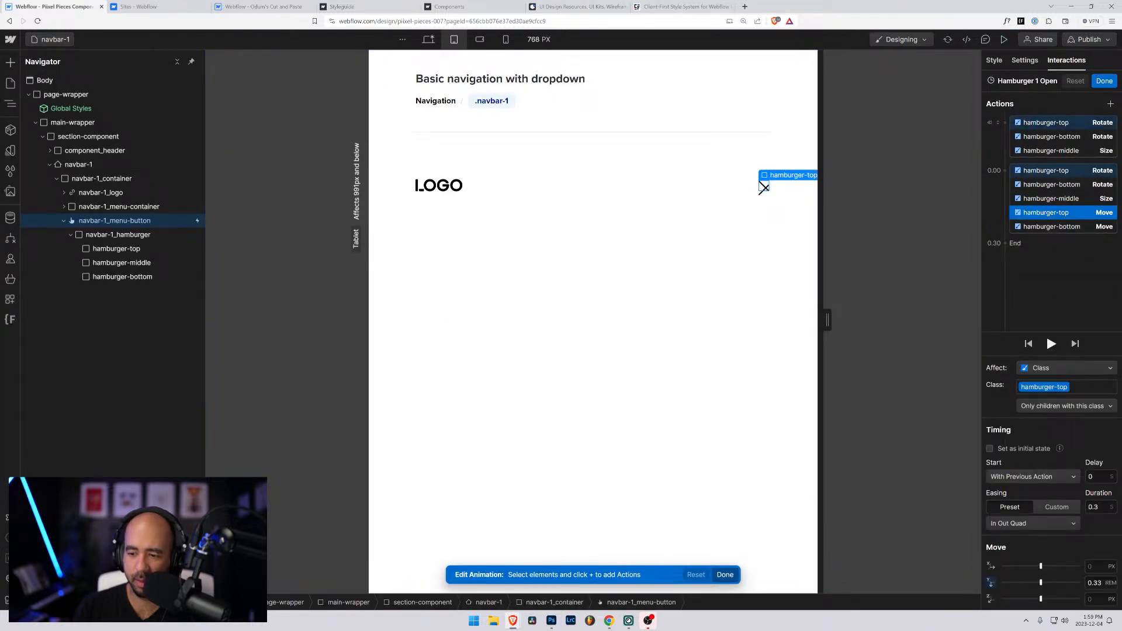
pyautogui.click(1095, 582)
pyautogui.write('.35')
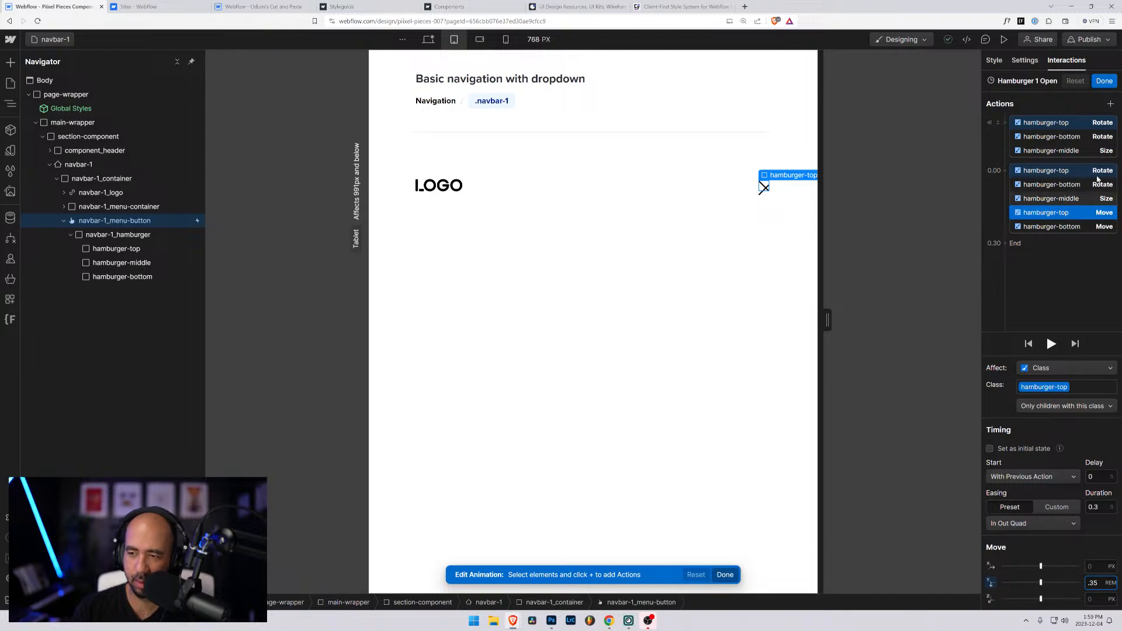
pyautogui.click(1104, 81)
pyautogui.click(1004, 40)
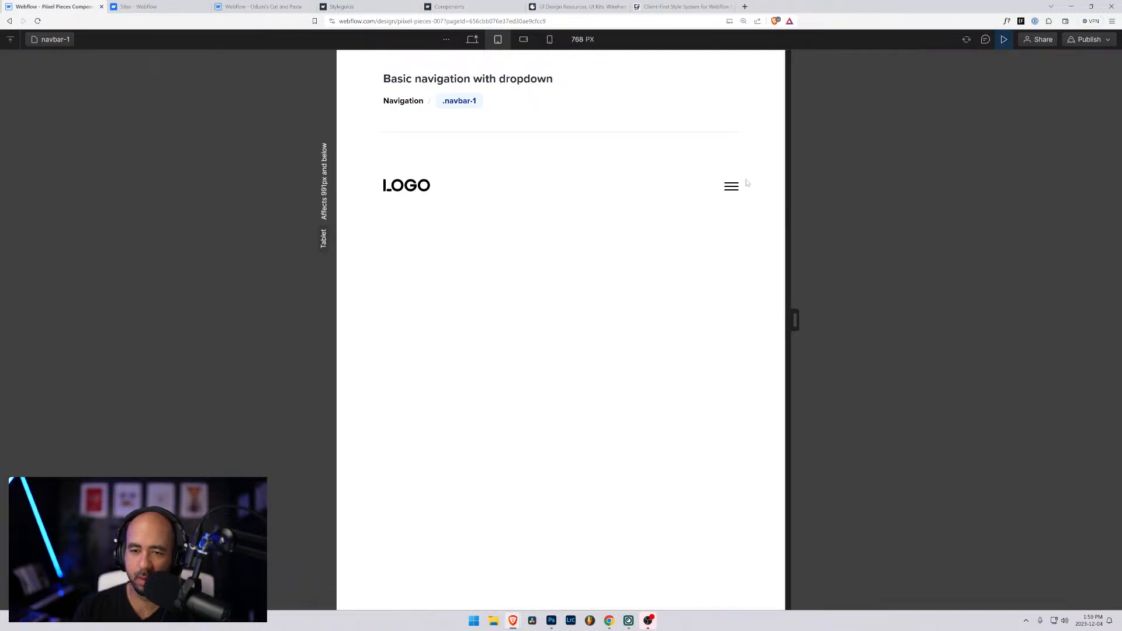
# Open the menu in the preview and inspect the hamburger-top line of the X with the browser developer tools
pyautogui.click(731, 186)
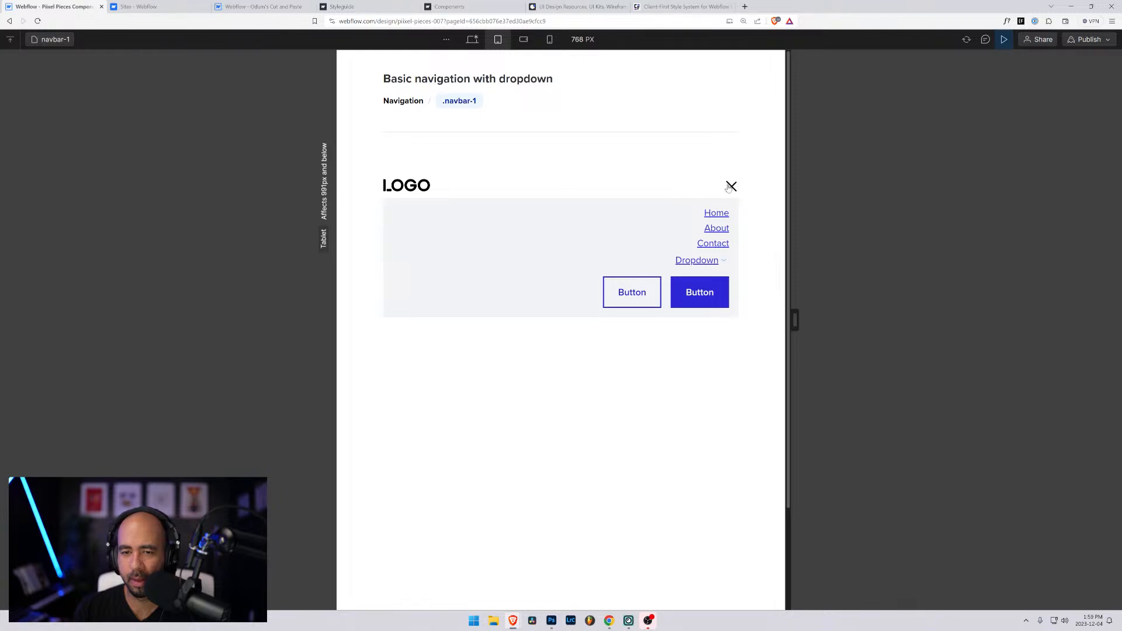
pyautogui.hotkey('ctrl', 'shift', 'i')
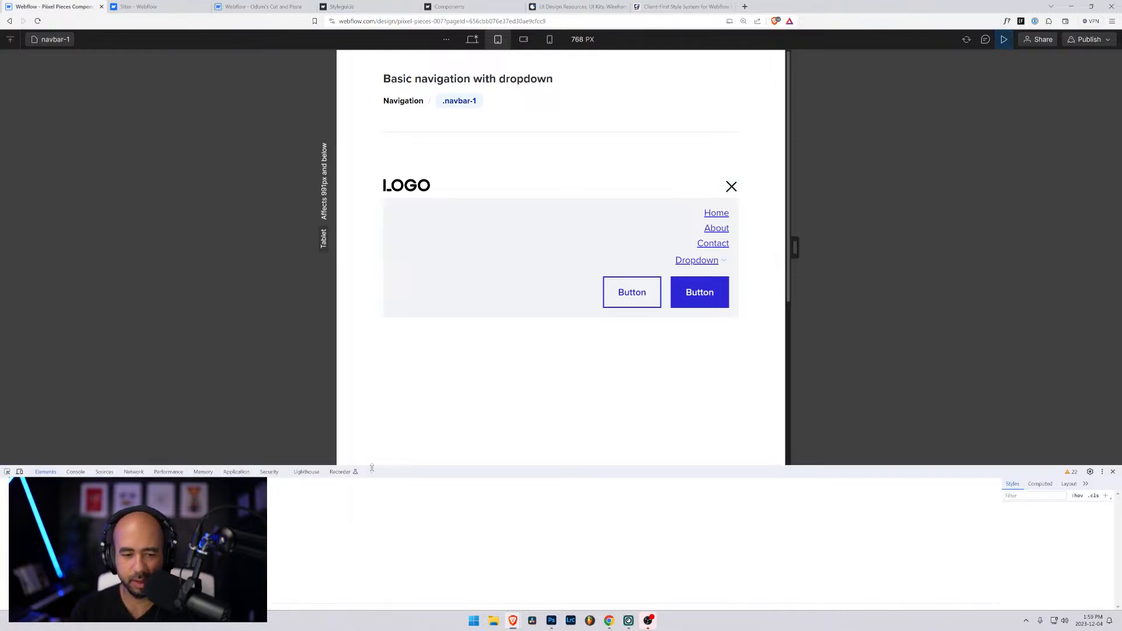
pyautogui.click(7, 472)
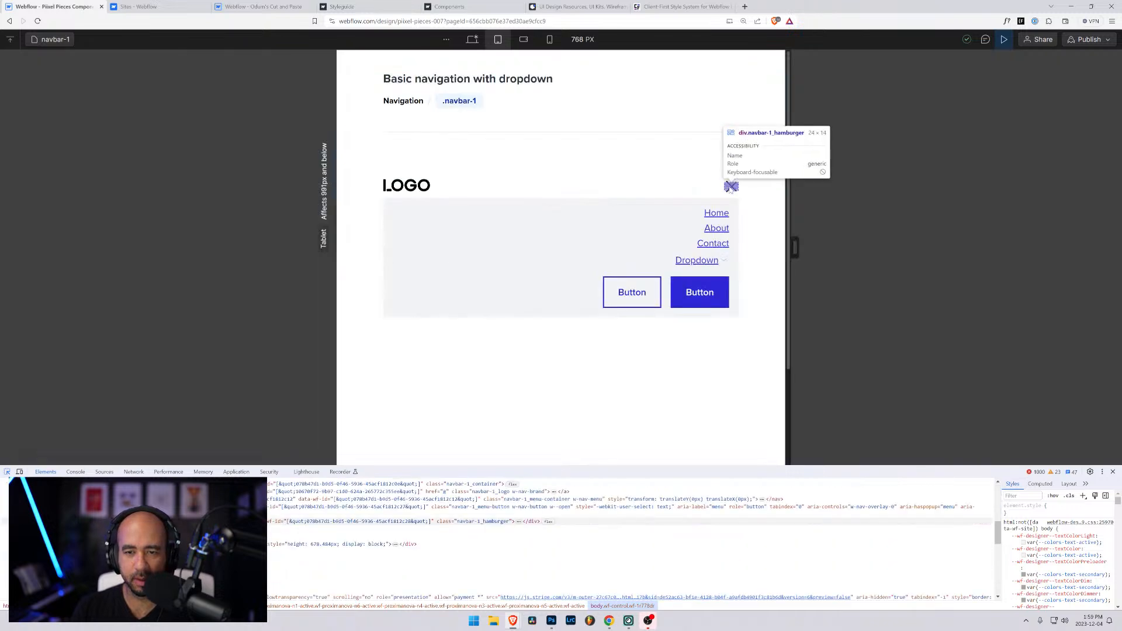
pyautogui.click(732, 186)
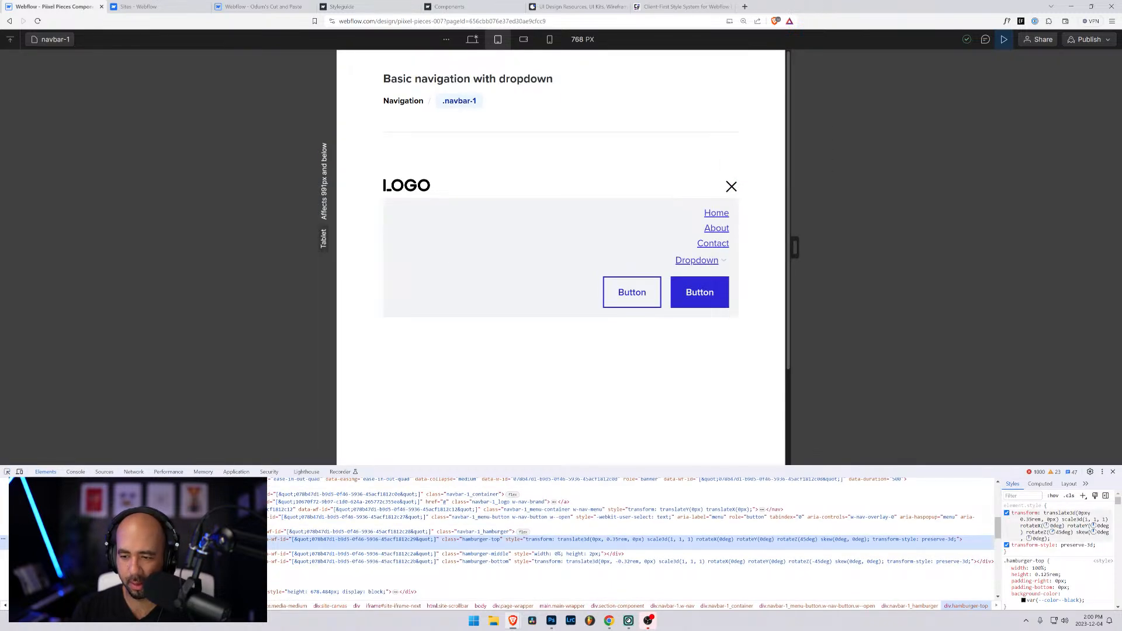
# Test a Y offset of 0.4rem in the translate3d value of hamburger-top's inline transform in the developer tools
pyautogui.click(1046, 526)
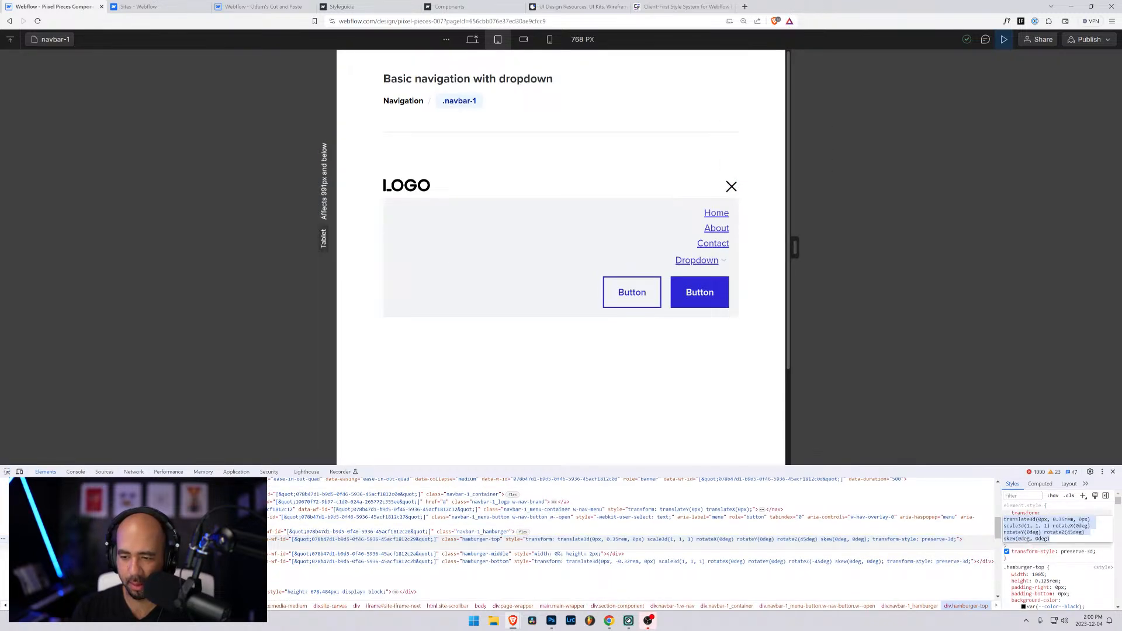
pyautogui.click(1064, 519)
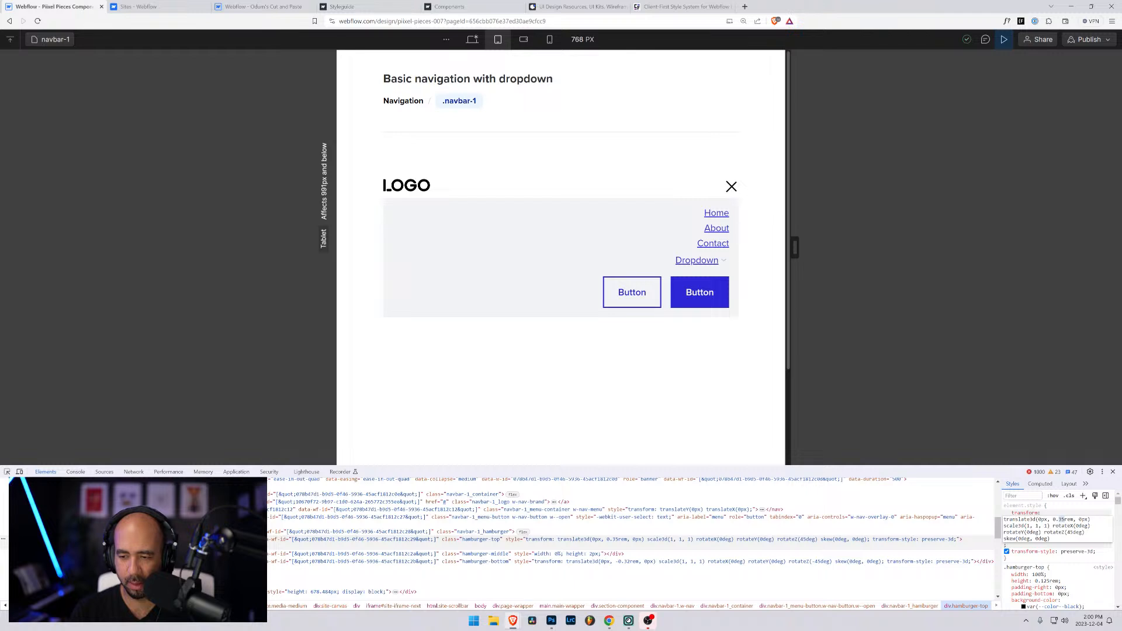
pyautogui.press('BackSpace')
pyautogui.press('BackSpace')
pyautogui.write('4')
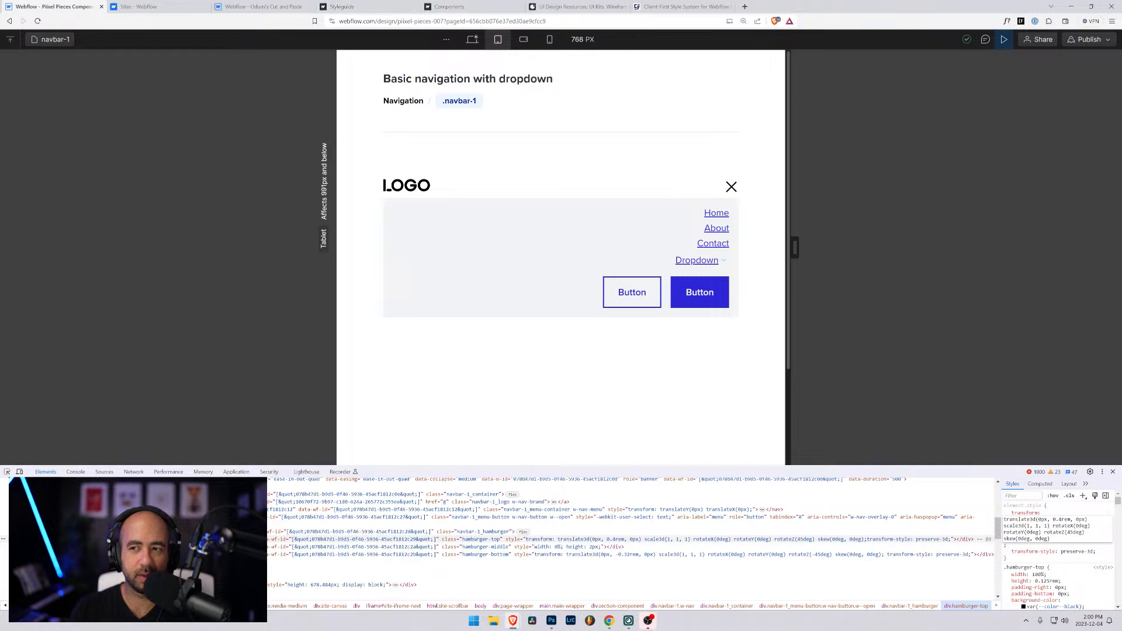
# Return to the designer, set the hamburger-top Move action's Y value to 0.4 rem in Hamburger 1 Open, and save the animation
pyautogui.click(1004, 39)
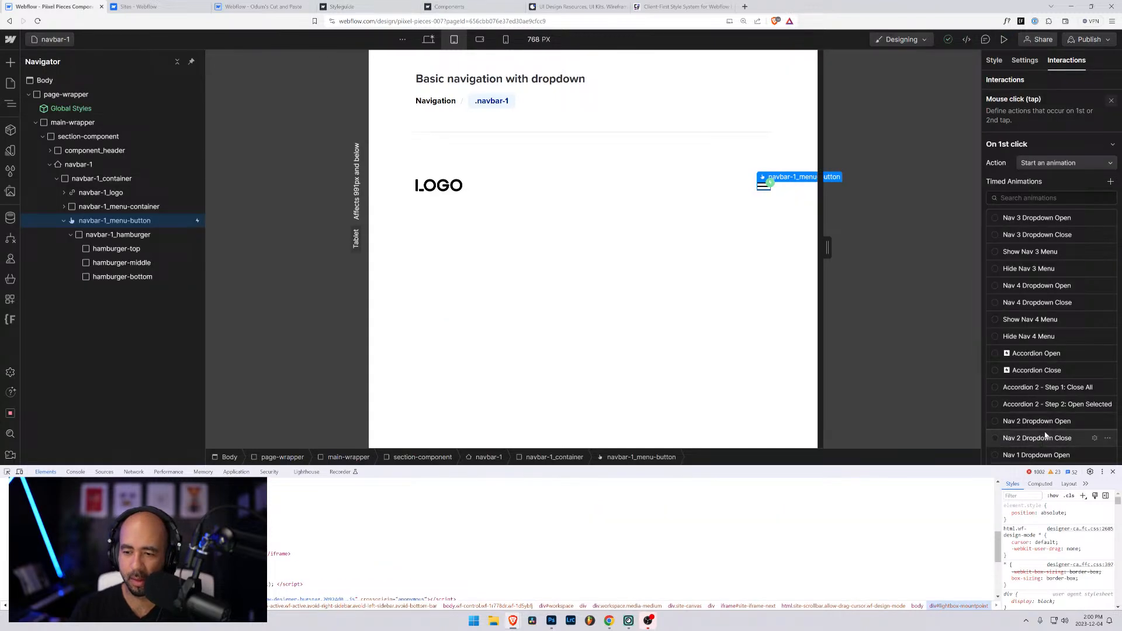
pyautogui.scroll(-4, 1052, 409)
pyautogui.click(1098, 304)
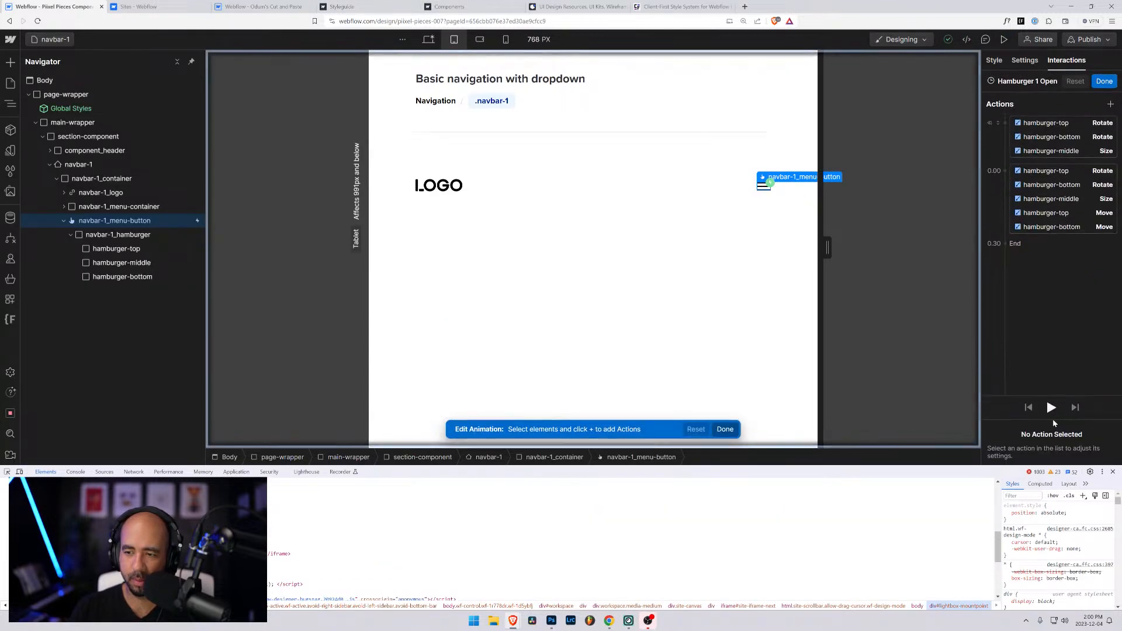
pyautogui.click(1093, 460)
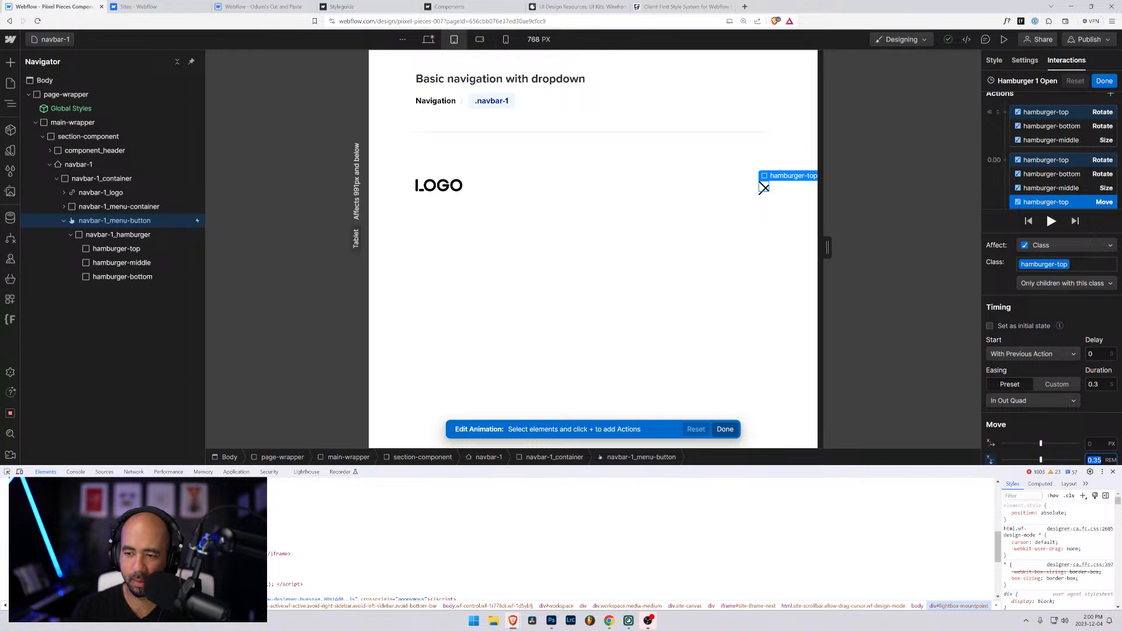
pyautogui.write('0.4')
pyautogui.press('Tab')
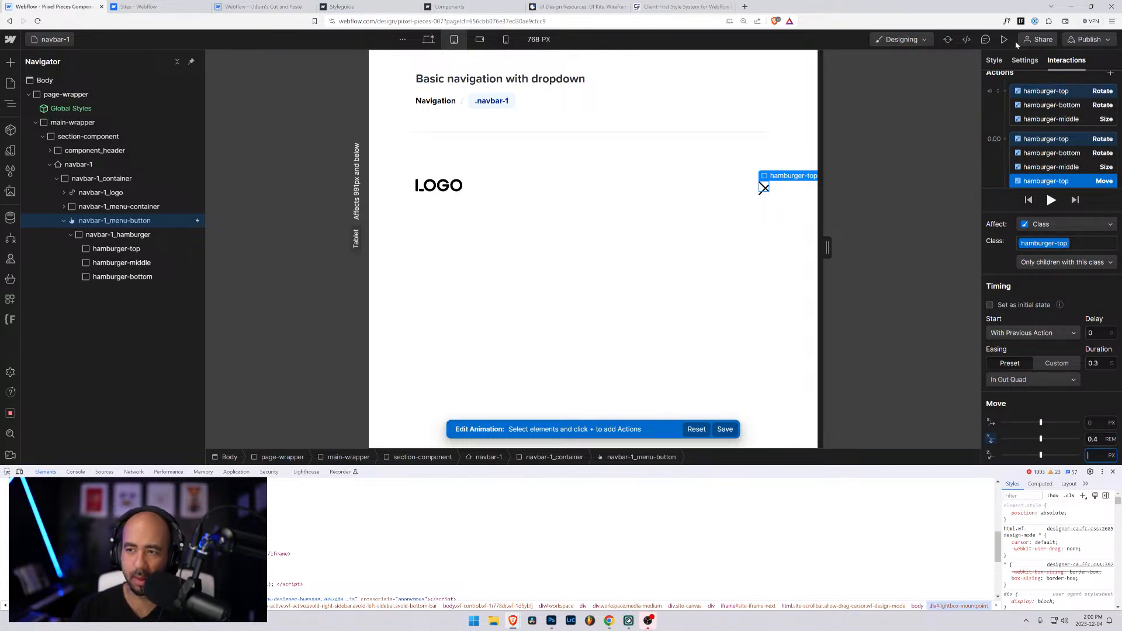
pyautogui.scroll(1, 1047, 189)
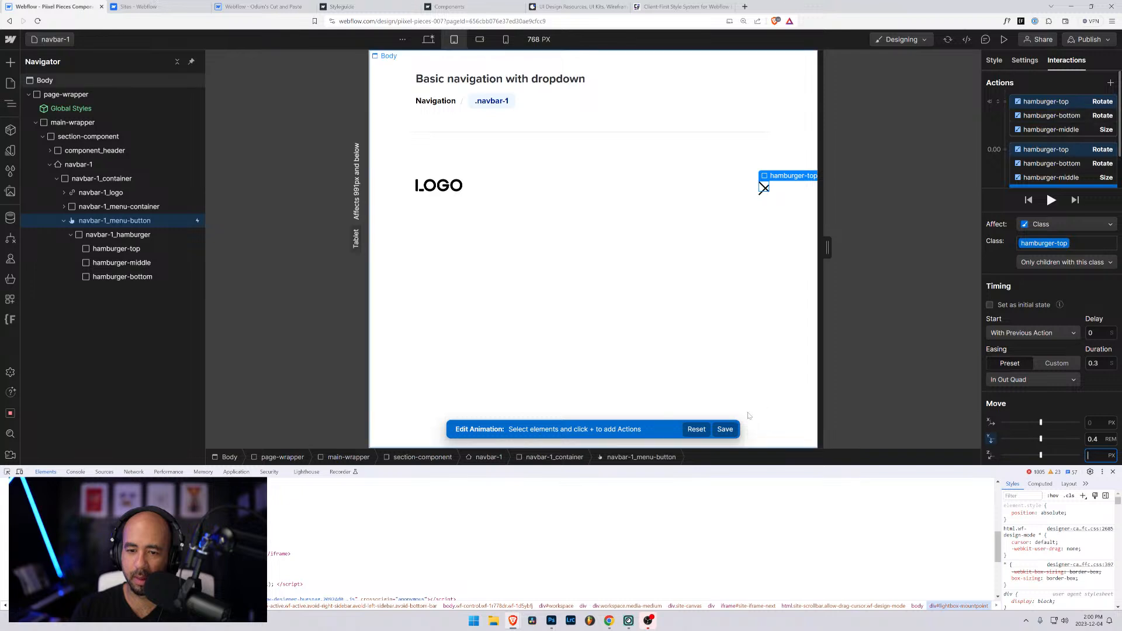
pyautogui.click(725, 429)
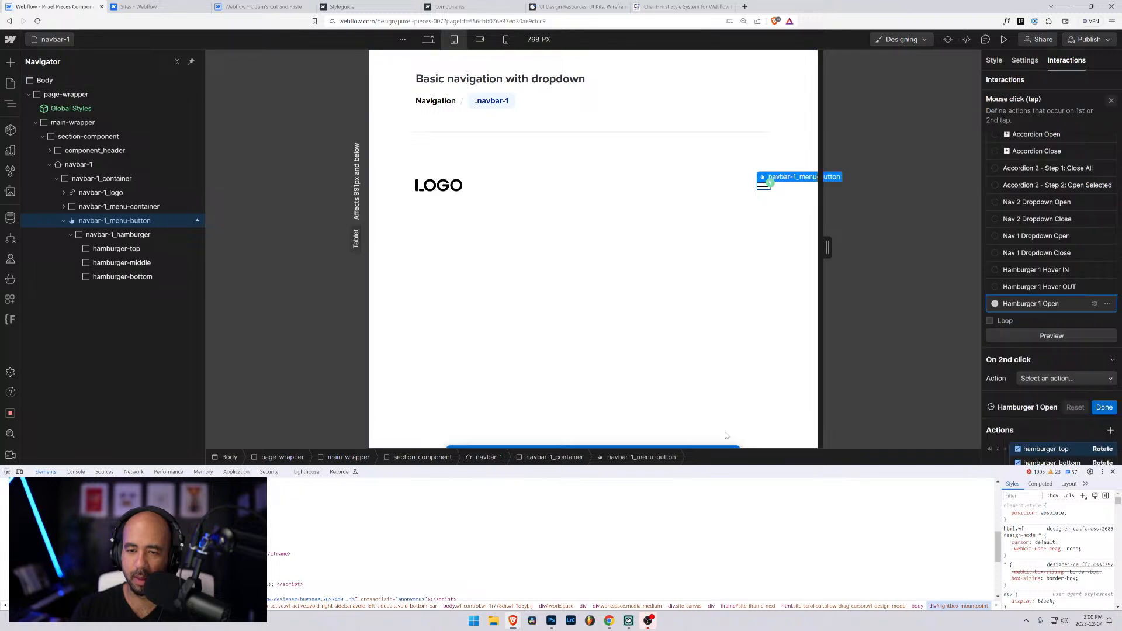
# Preview the page with the developer tools closed, toggle the menu to check the X icon, and return to the designer
pyautogui.click(1006, 41)
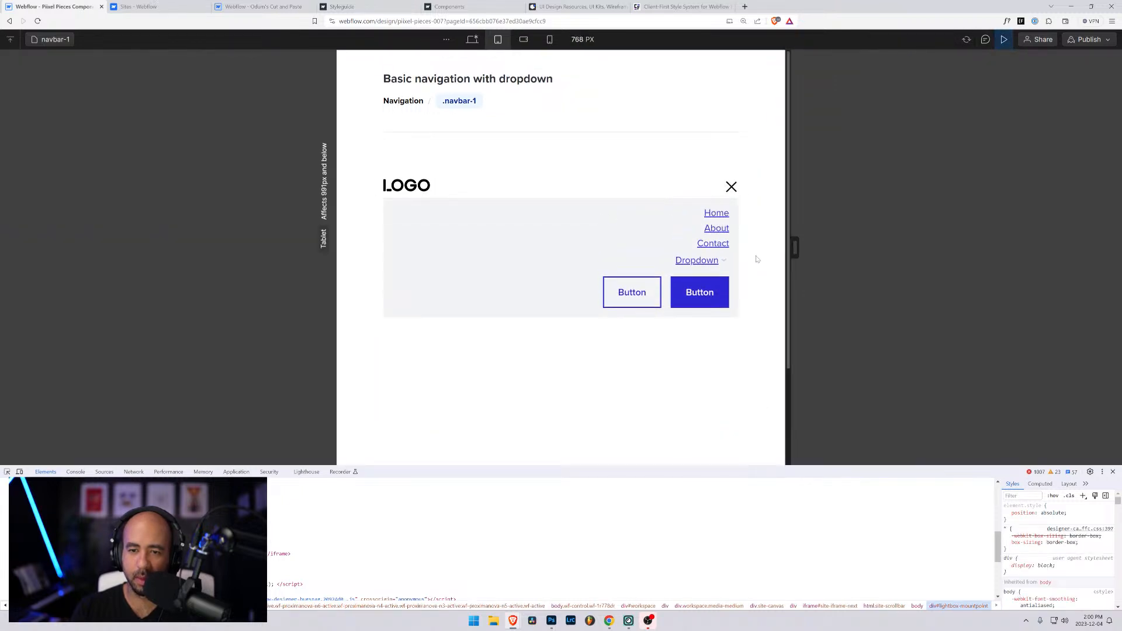
pyautogui.click(1114, 473)
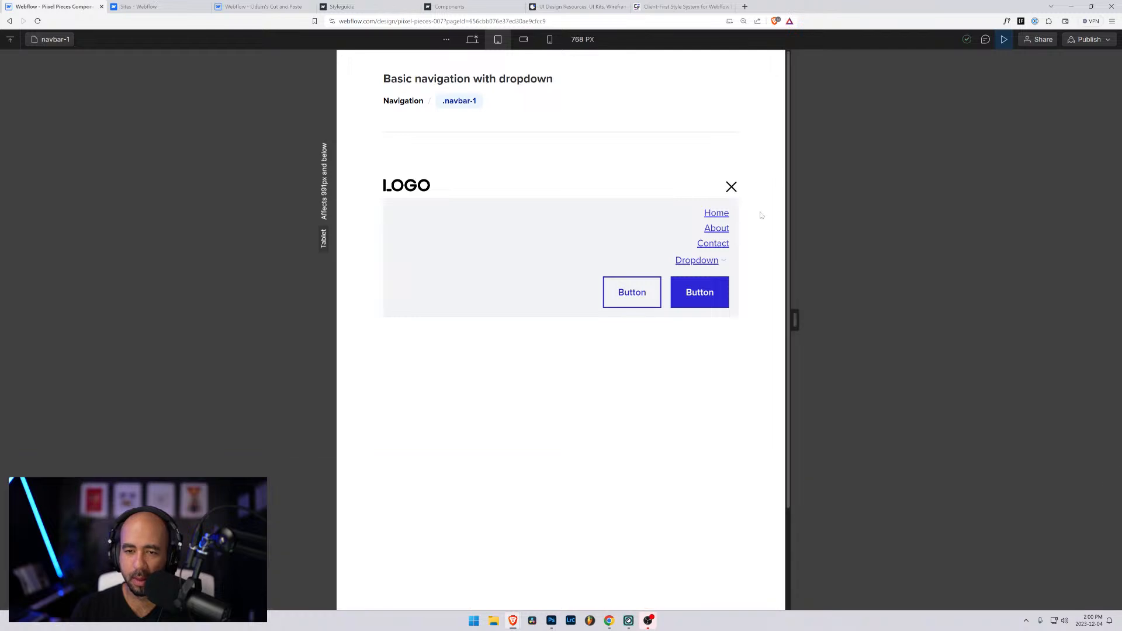
pyautogui.click(732, 187)
pyautogui.click(730, 187)
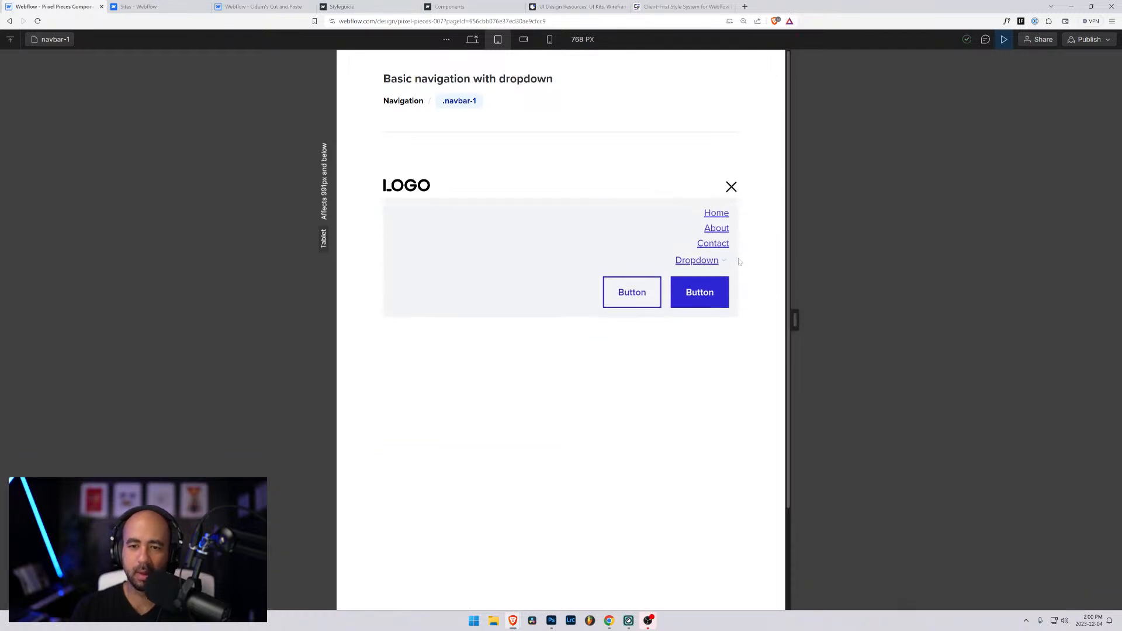
pyautogui.click(730, 187)
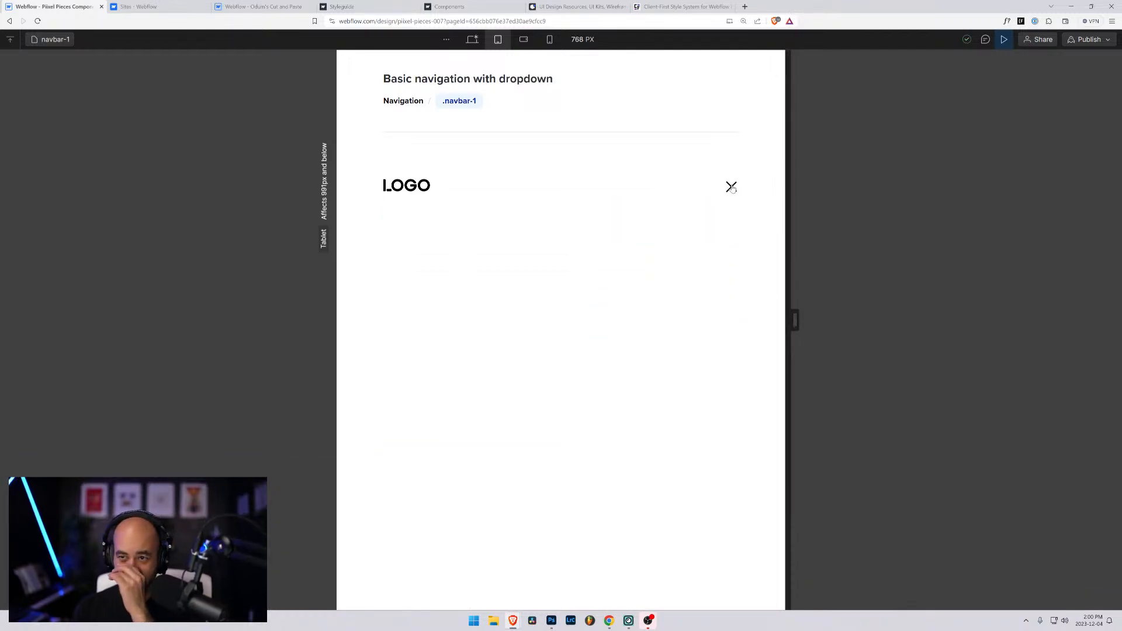
pyautogui.click(1004, 39)
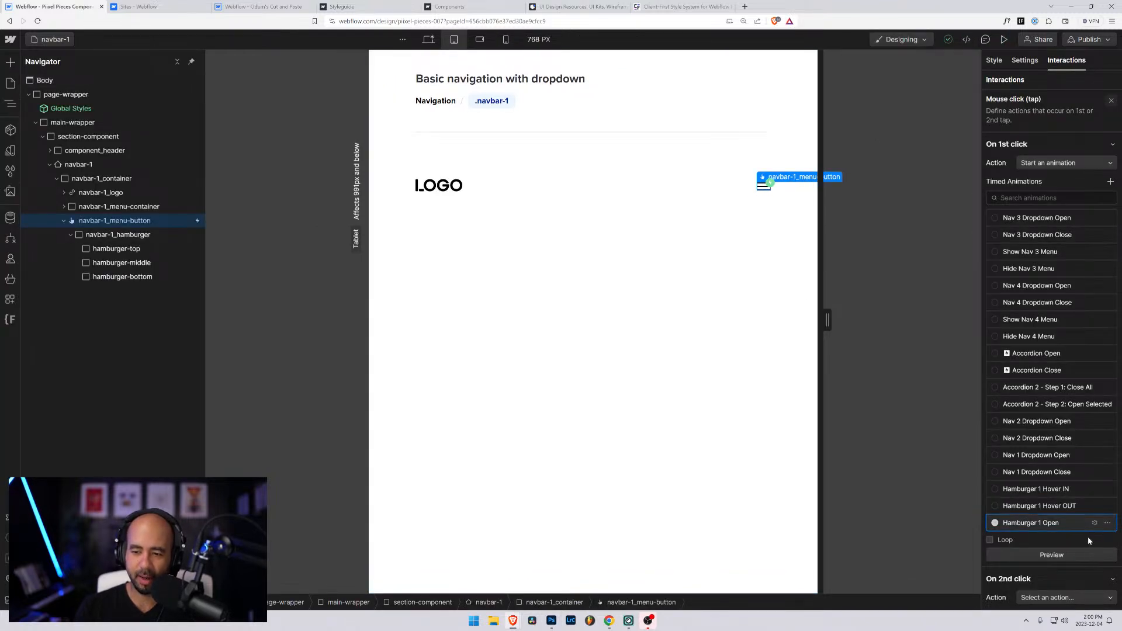
# Set the menu button's 2nd click action to Start an animation and create a new timed animation named "Hamburger 1 Open"
pyautogui.scroll(-3, 1020, 482)
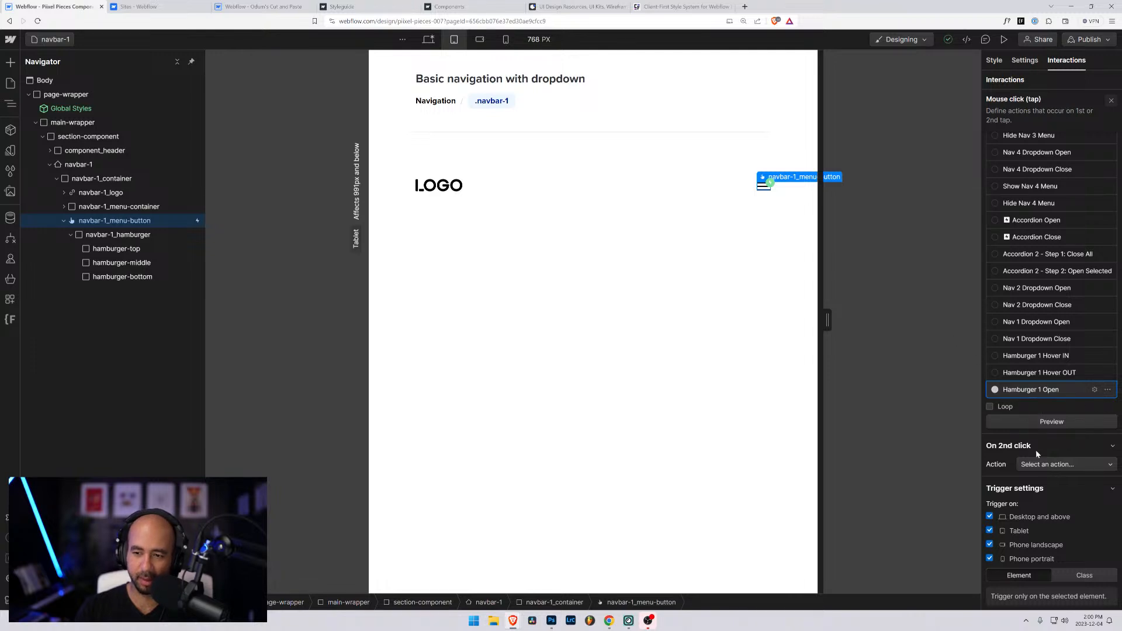
pyautogui.click(1092, 464)
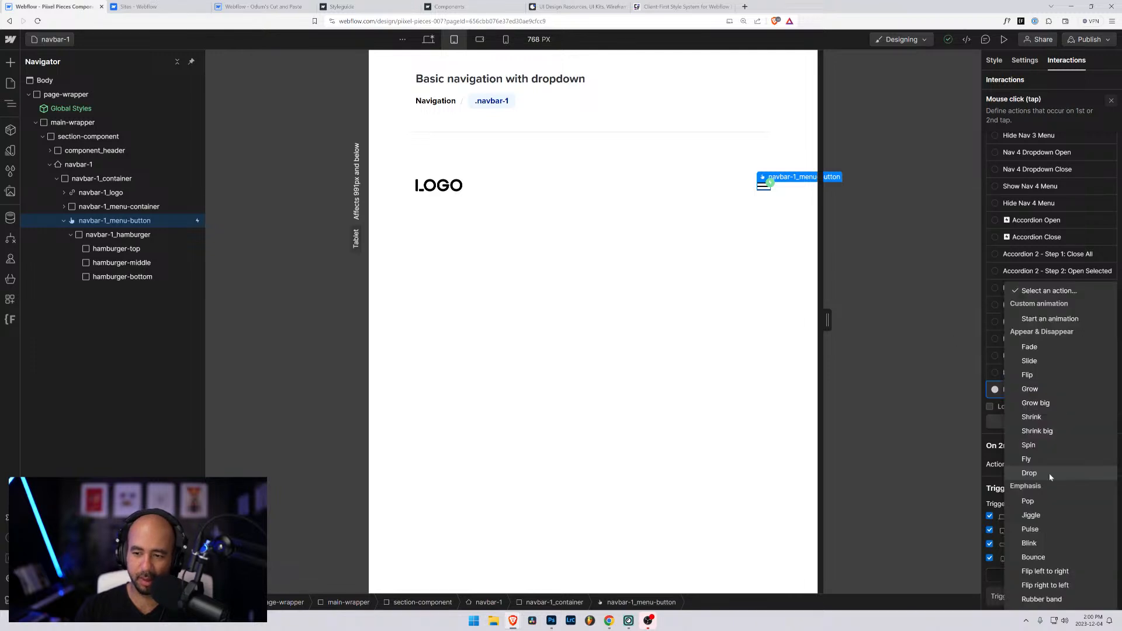
pyautogui.click(1039, 320)
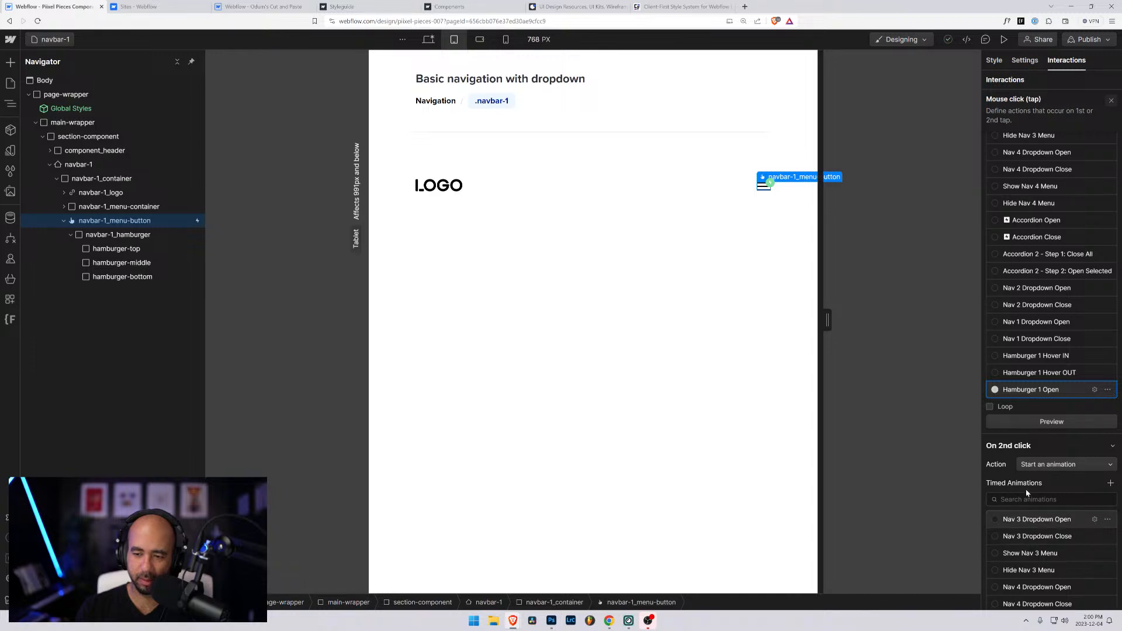
pyautogui.scroll(-1, 1029, 485)
pyautogui.click(1111, 439)
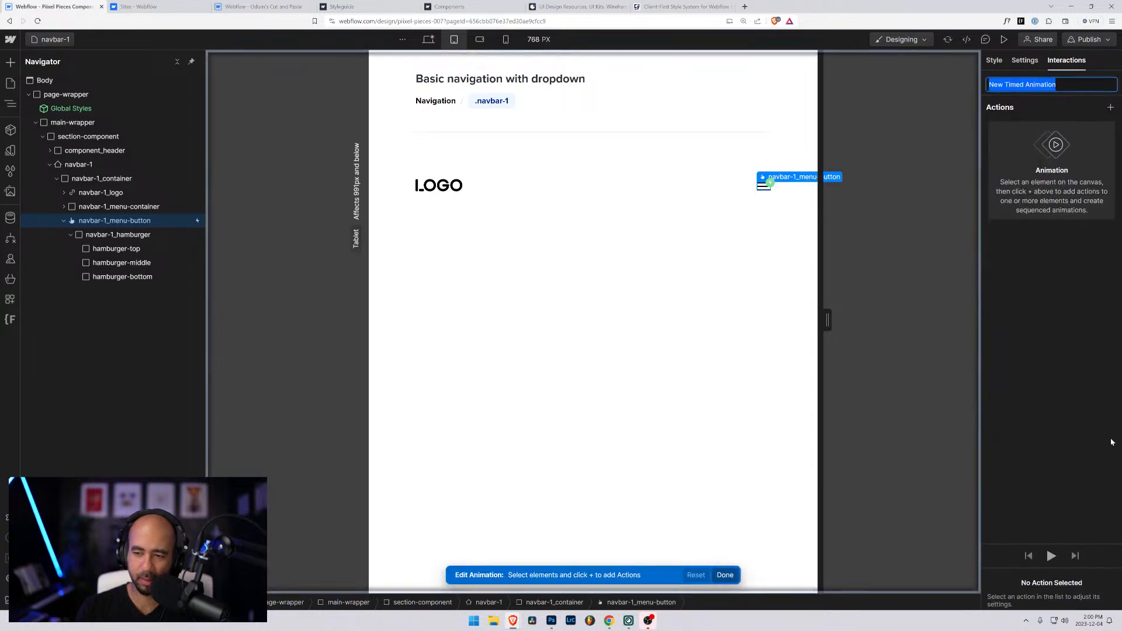
pyautogui.write('Hambur')
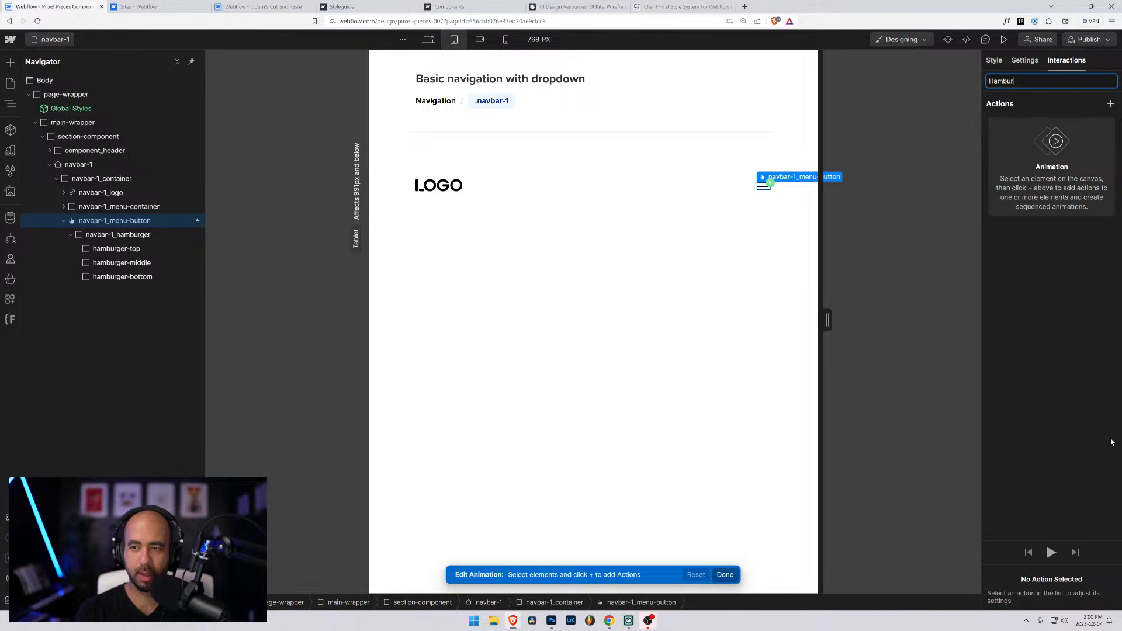
pyautogui.write('ger 1')
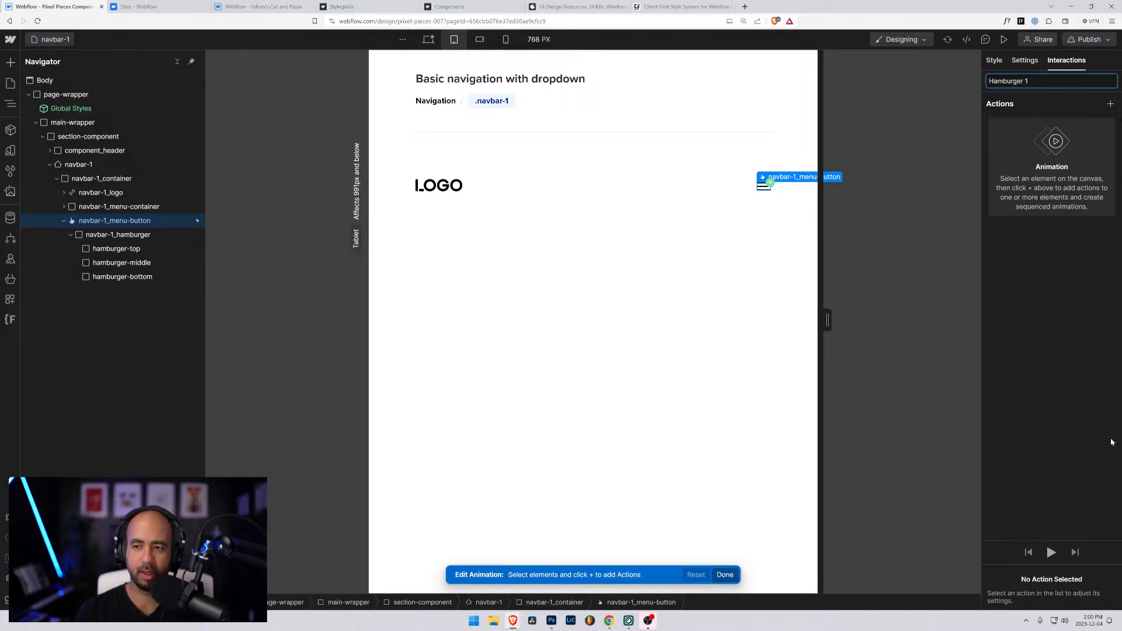
pyautogui.write(' OpC')
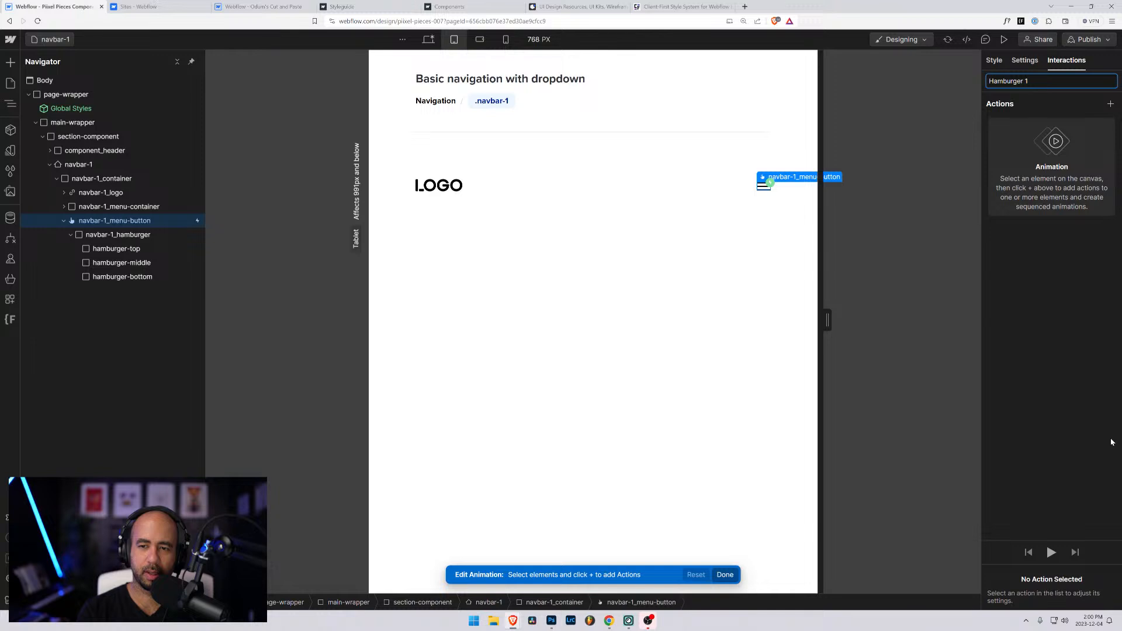
pyautogui.write('en')
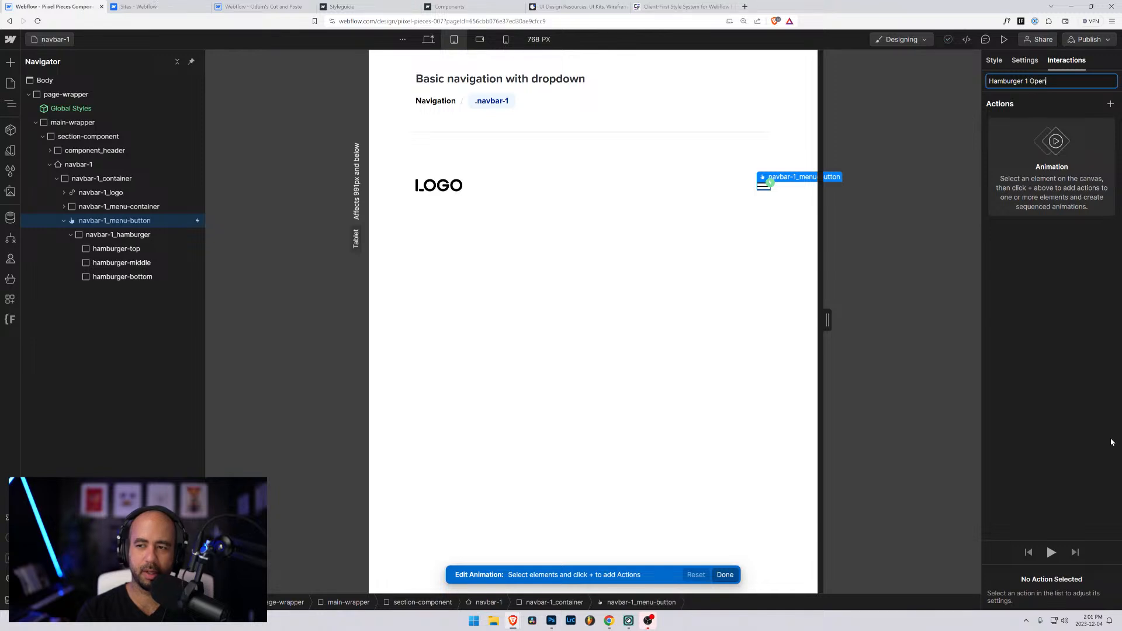
pyautogui.click(1110, 104)
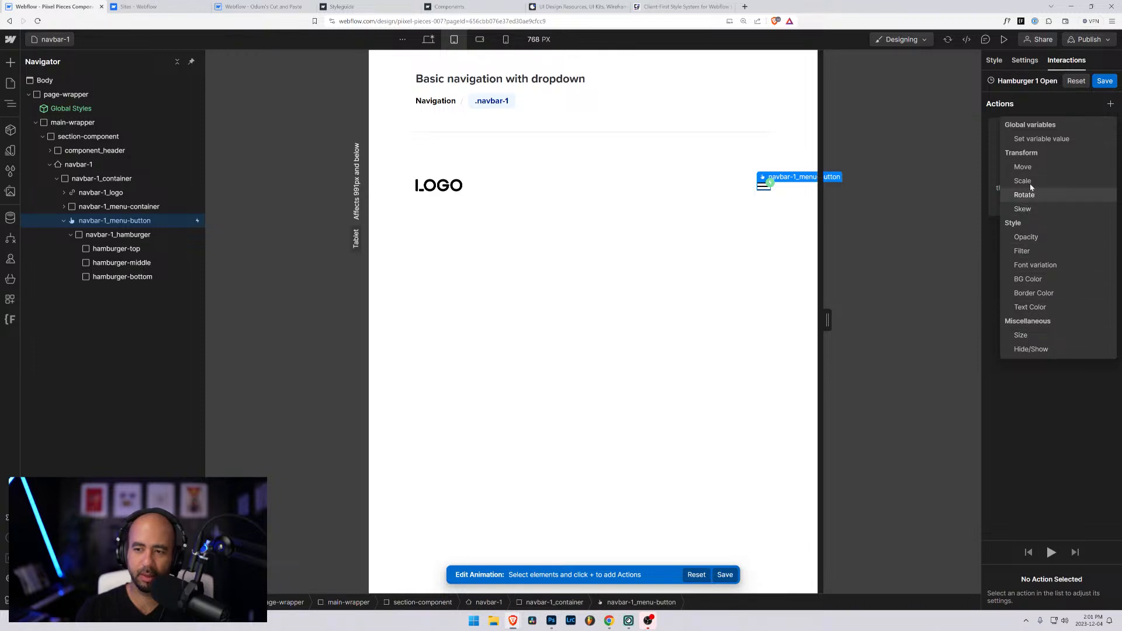
pyautogui.click(1022, 168)
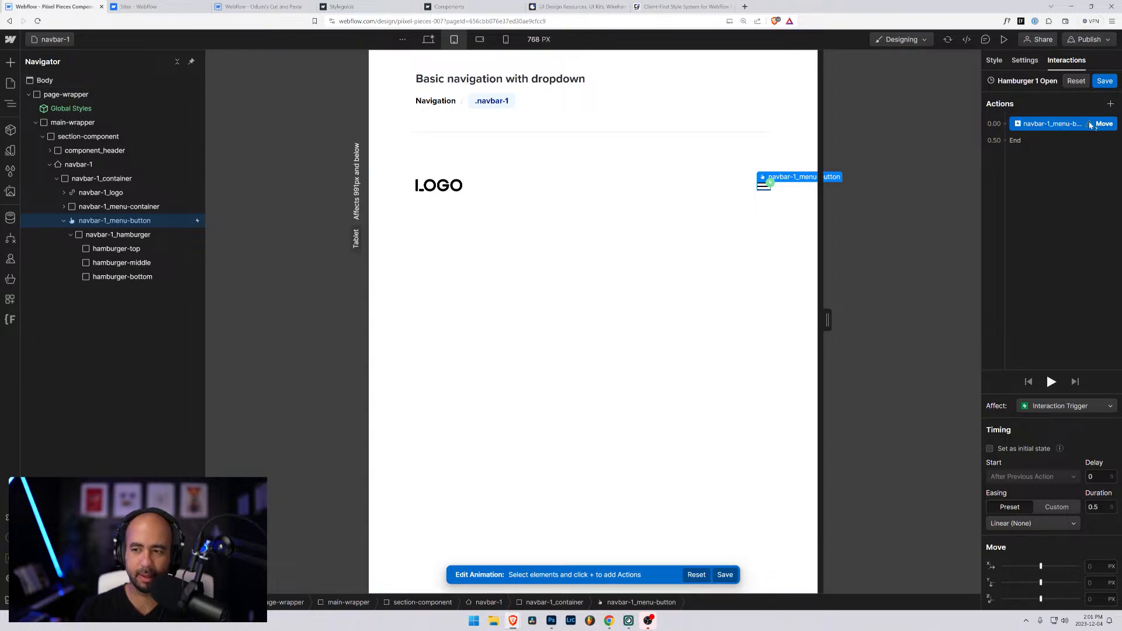
pyautogui.click(1091, 124)
pyautogui.click(1055, 135)
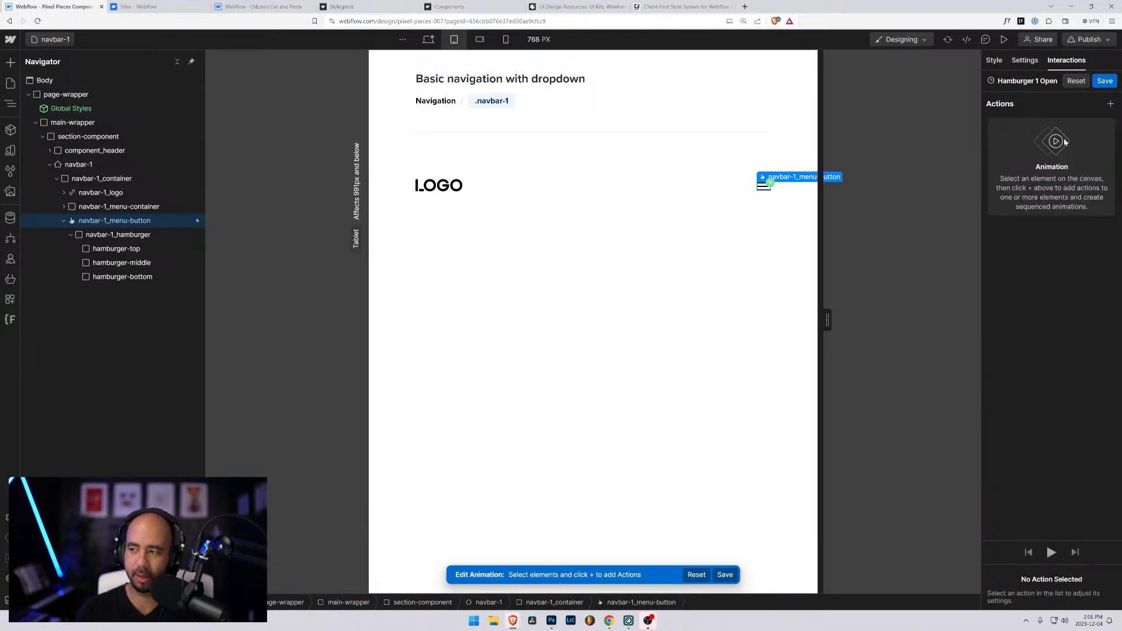
# Add a Move action for the hamburger-top element to the 2nd click animation with a Y value of 0 px
pyautogui.click(105, 251)
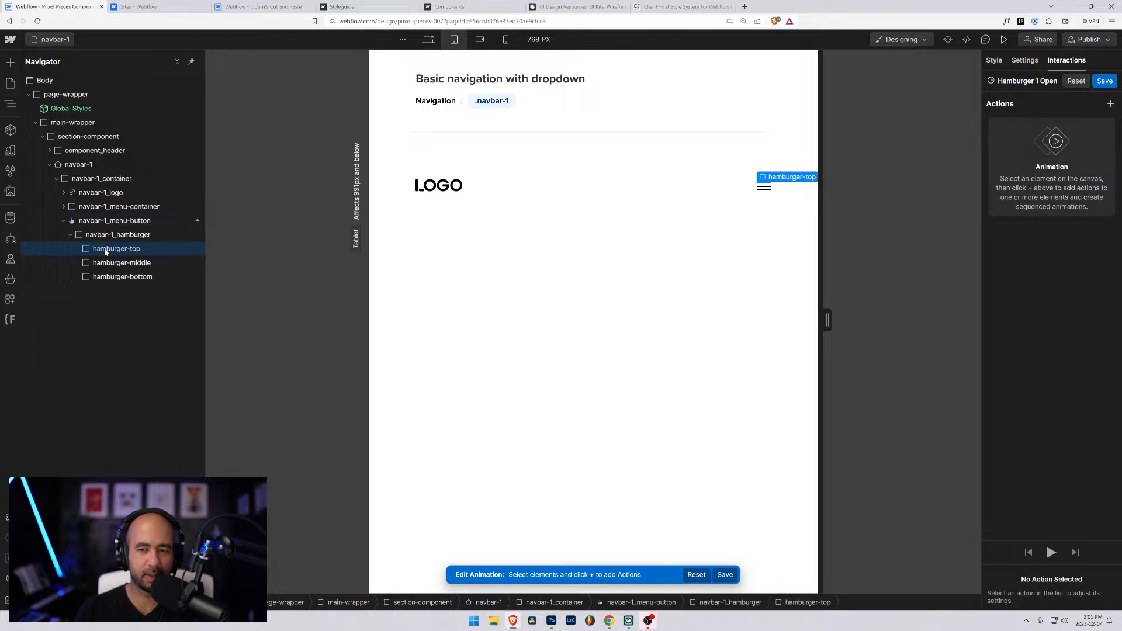
pyautogui.click(1111, 104)
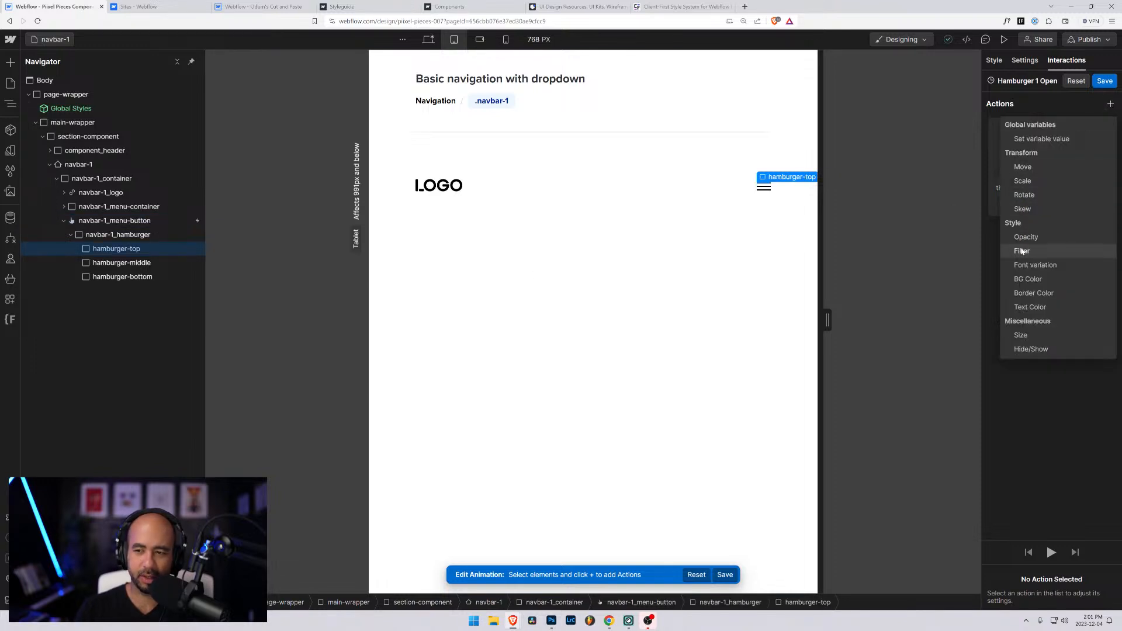
pyautogui.click(1023, 167)
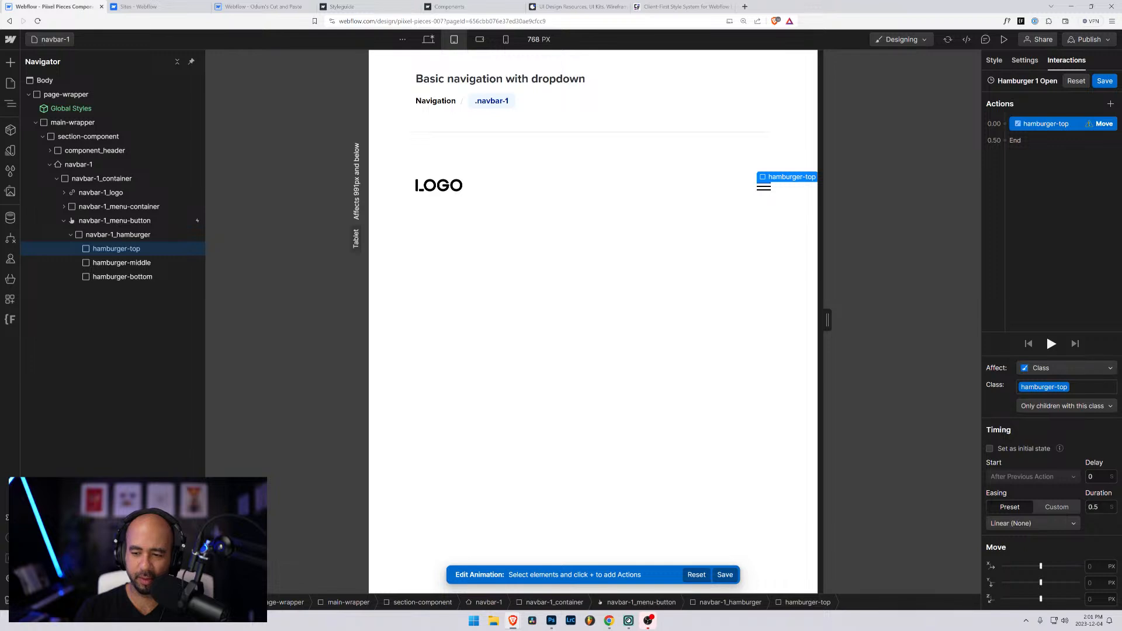
pyautogui.click(1092, 583)
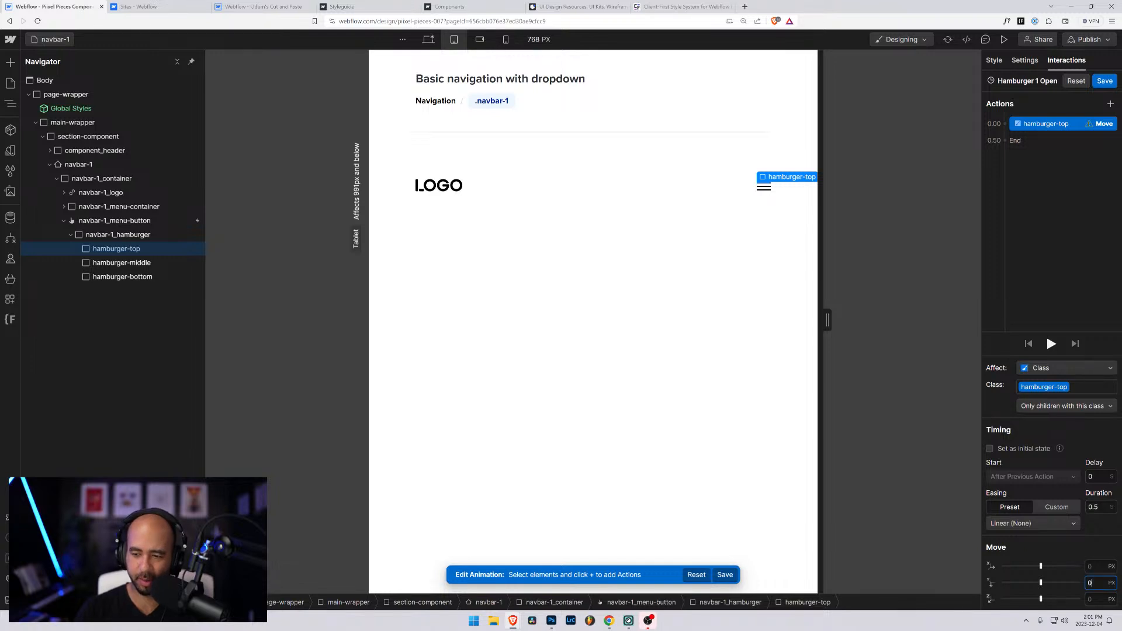
pyautogui.write('0')
# Give the hamburger-top Move action a 0.3 second duration and In Out Quad easing
pyautogui.click(1094, 507)
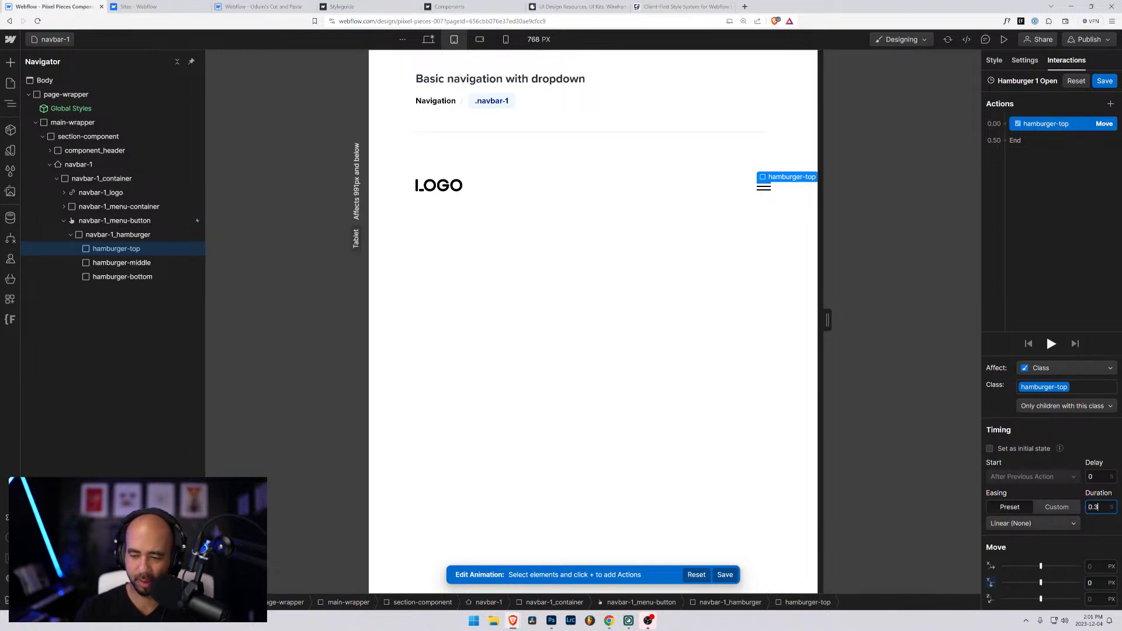
pyautogui.click(1032, 523)
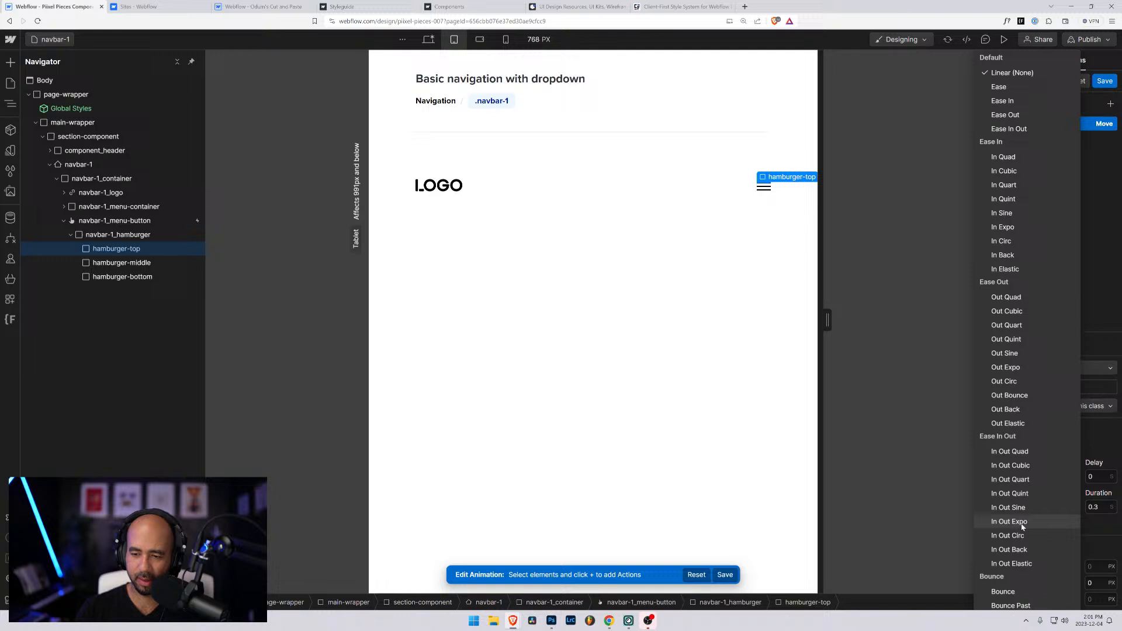
pyautogui.click(1026, 453)
pyautogui.click(1026, 454)
pyautogui.click(1026, 454)
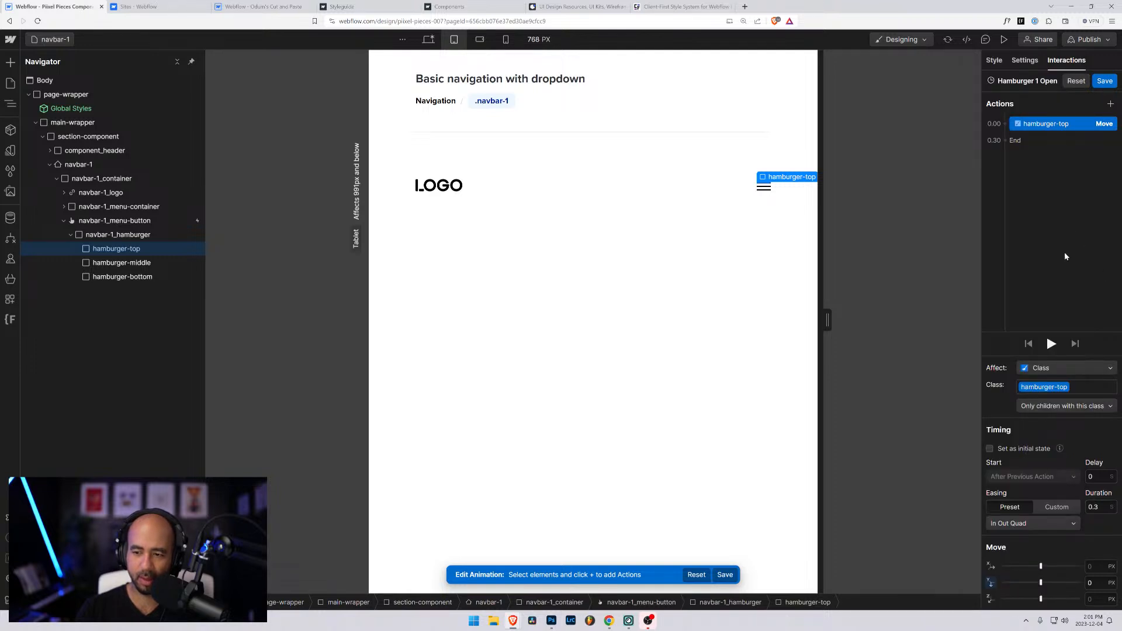
# Add a Size action for the hamburger-middle element after the Move action and set its width to 100%
pyautogui.click(133, 263)
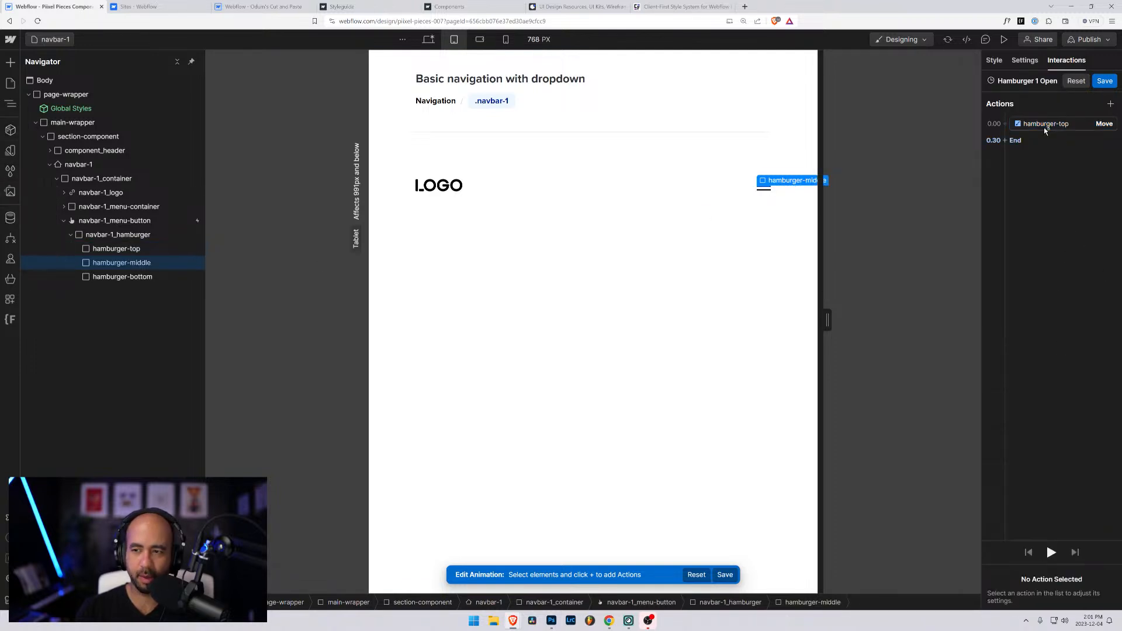
pyautogui.click(1006, 138)
pyautogui.click(1007, 362)
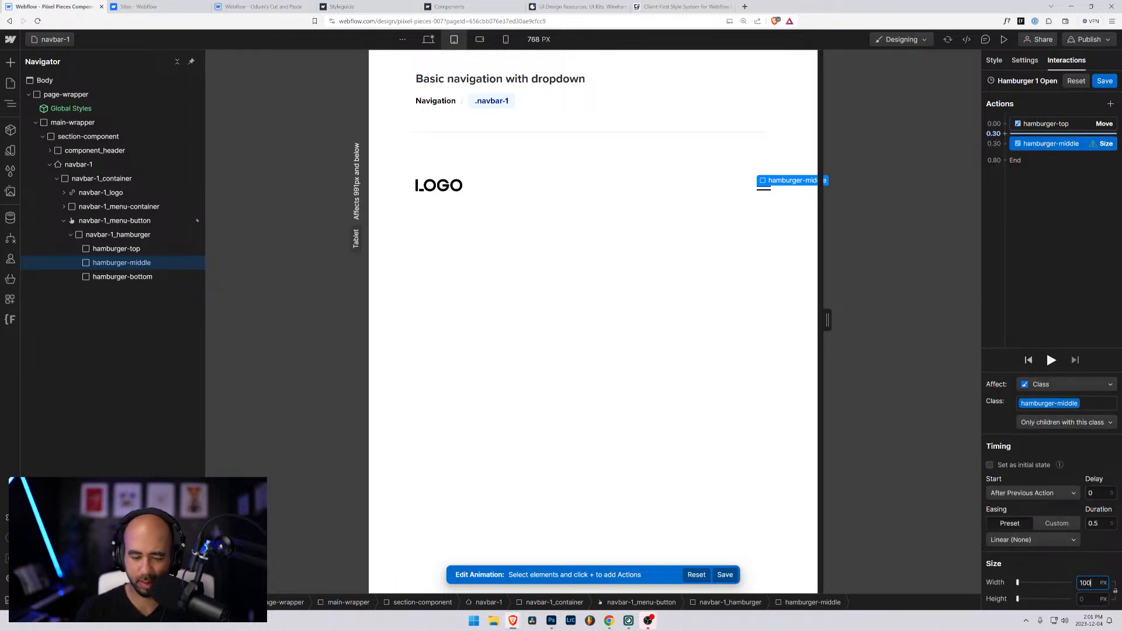
pyautogui.click(1084, 600)
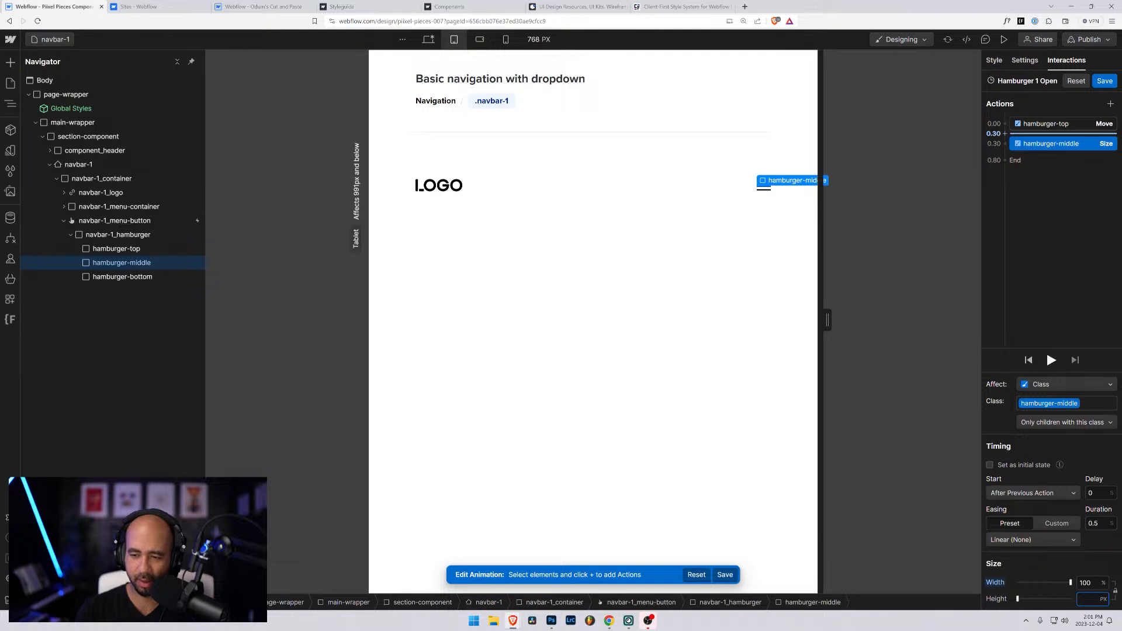
# Set the hamburger-middle Size action to a 0.3 s duration with In Out Quad easing
pyautogui.click(1096, 523)
pyautogui.write('0.3')
pyautogui.press('Return')
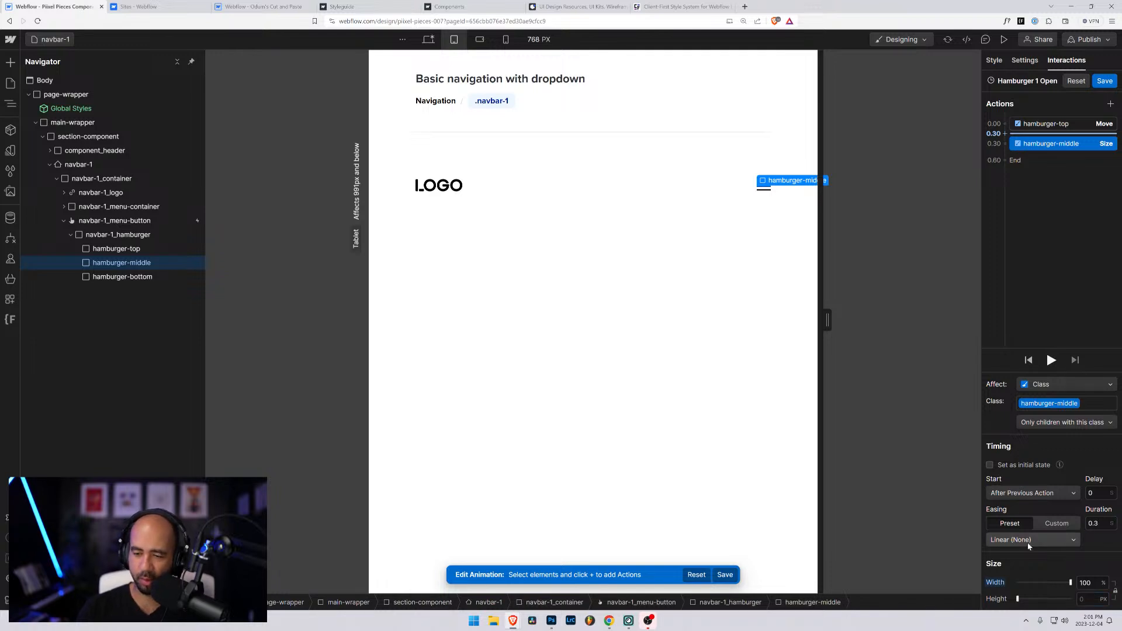
pyautogui.click(1029, 541)
pyautogui.click(1003, 455)
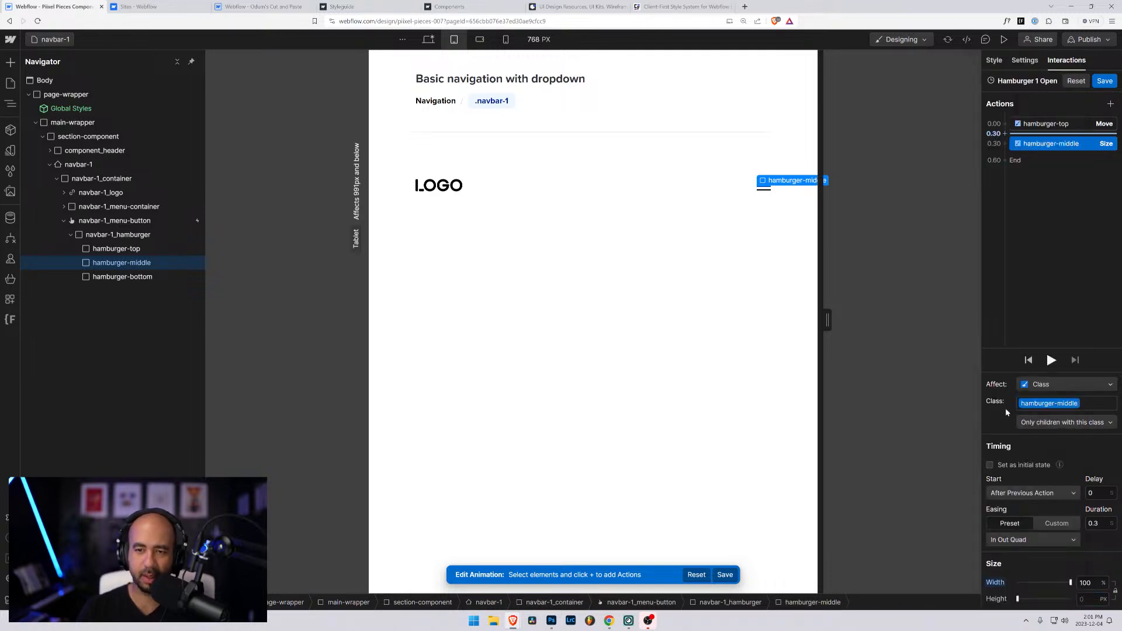
pyautogui.click(134, 277)
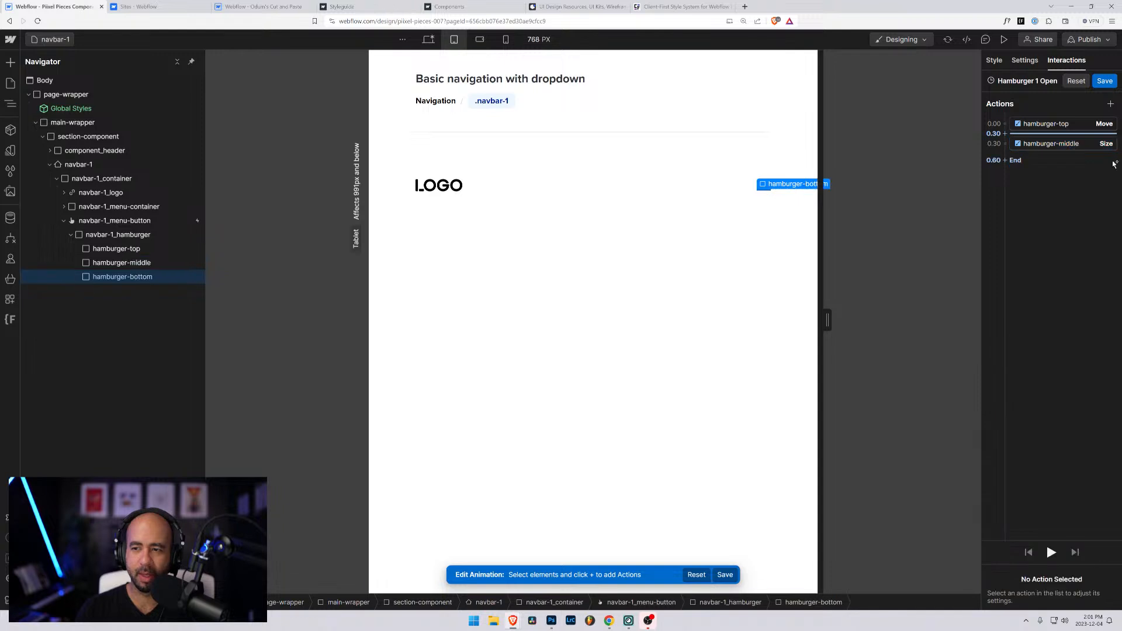
pyautogui.click(1007, 158)
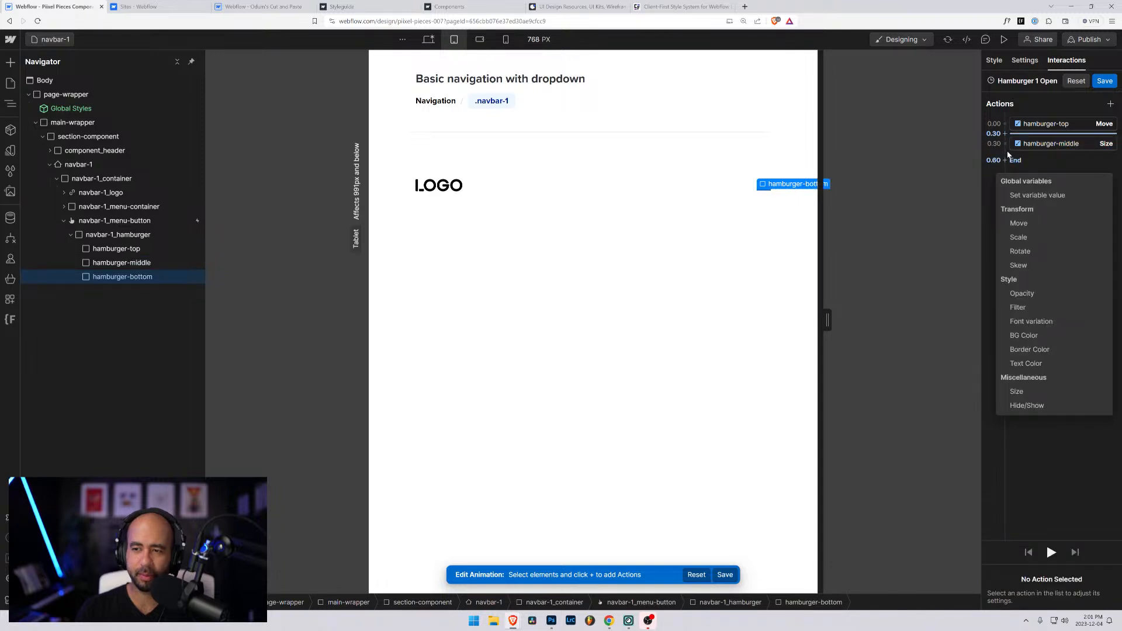
pyautogui.press('Escape')
# Make the hamburger-middle Size action start with the previous action
pyautogui.click(1020, 145)
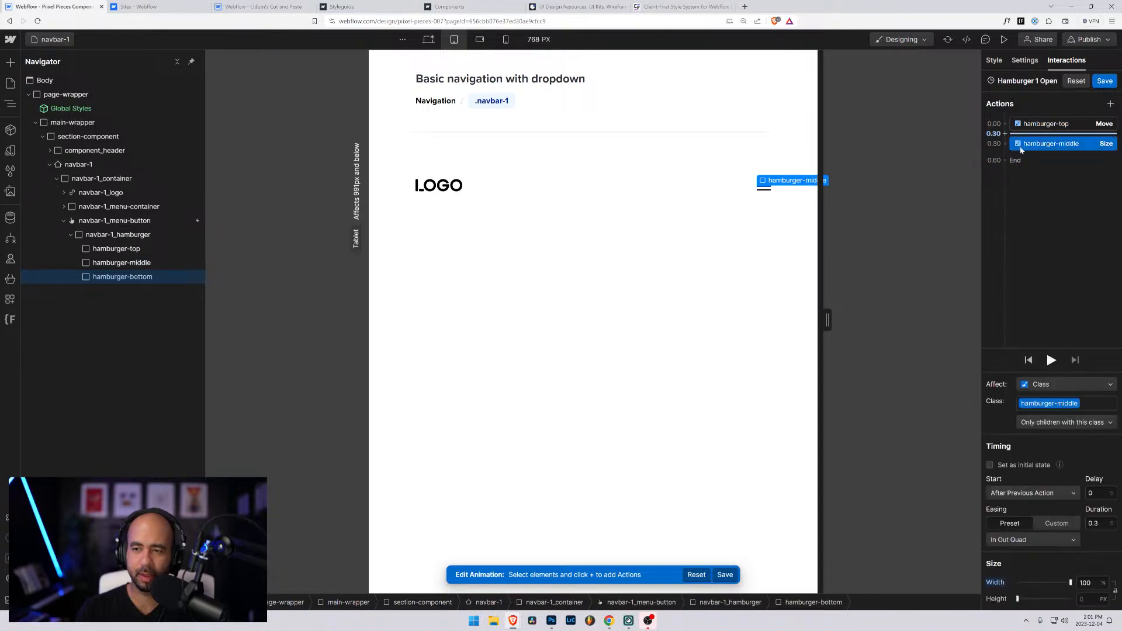
pyautogui.click(1023, 493)
pyautogui.click(1020, 506)
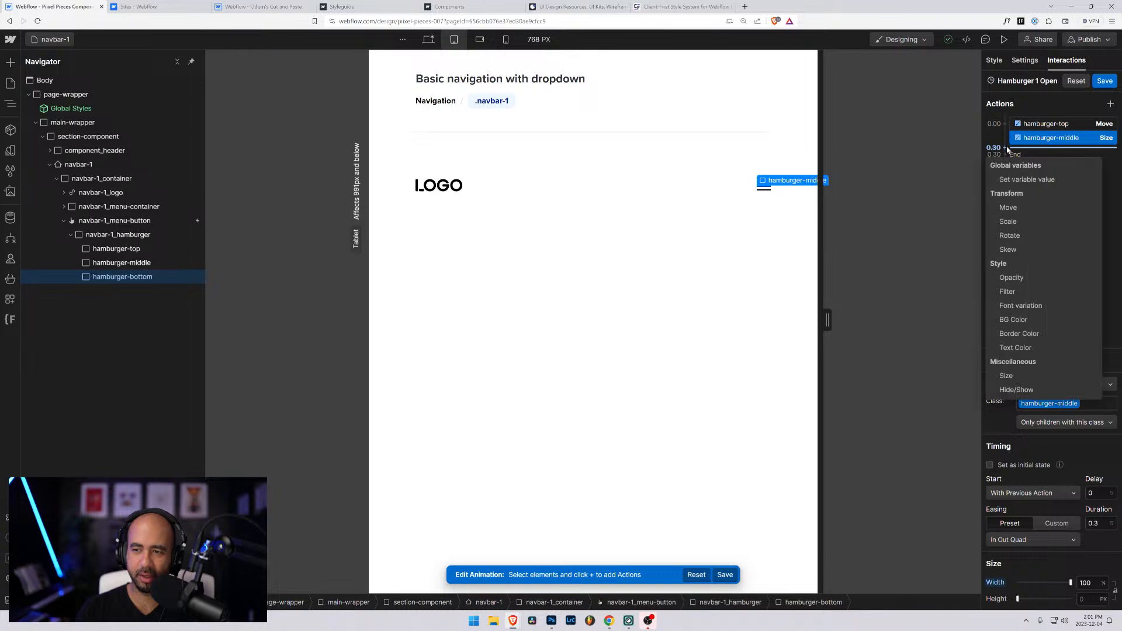
# Add a hamburger-middle Move action with Y at 0, 0.3 s duration and In Out Quad easing, starting with the previous action
pyautogui.click(1006, 147)
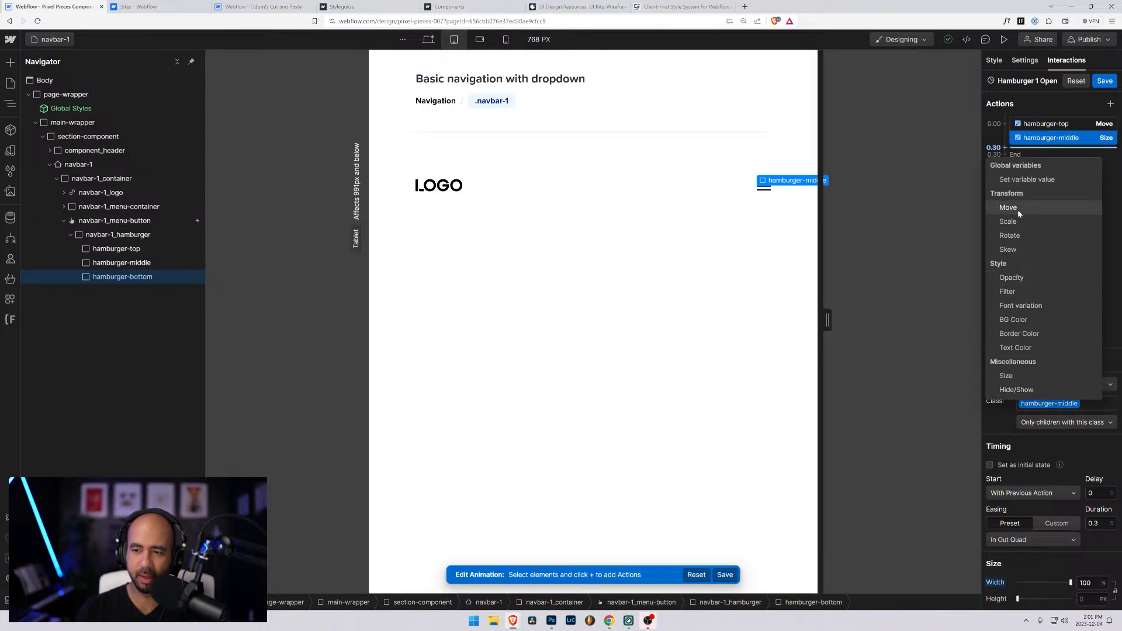
pyautogui.press('Return')
pyautogui.click(1110, 584)
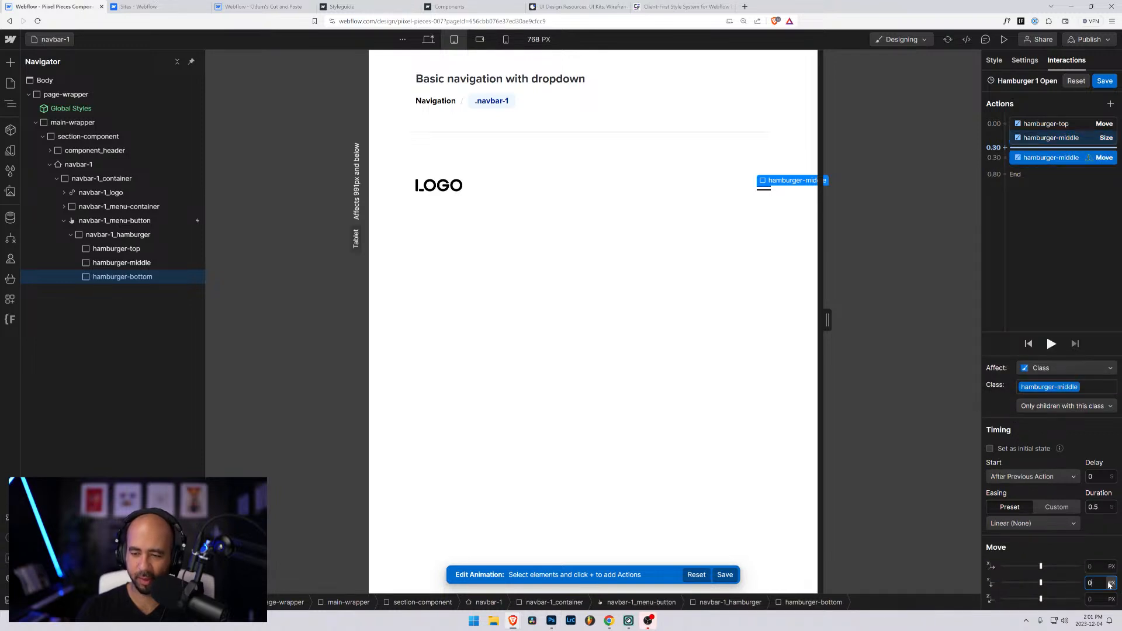
pyautogui.doubleClick(1093, 507)
pyautogui.write('0.3')
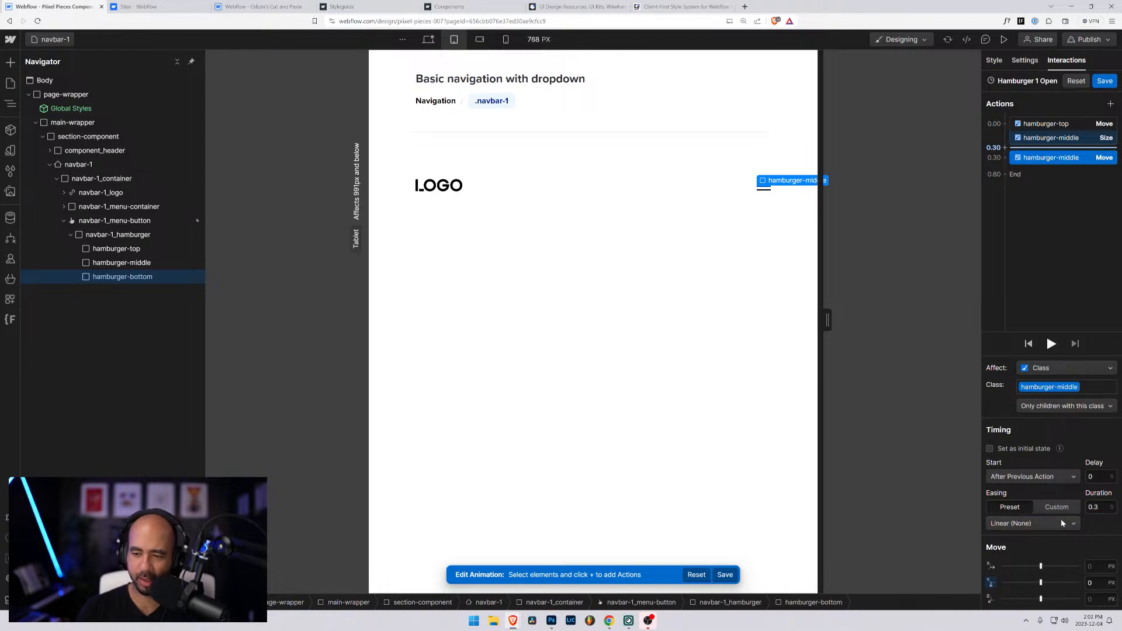
pyautogui.click(1033, 523)
pyautogui.click(1006, 459)
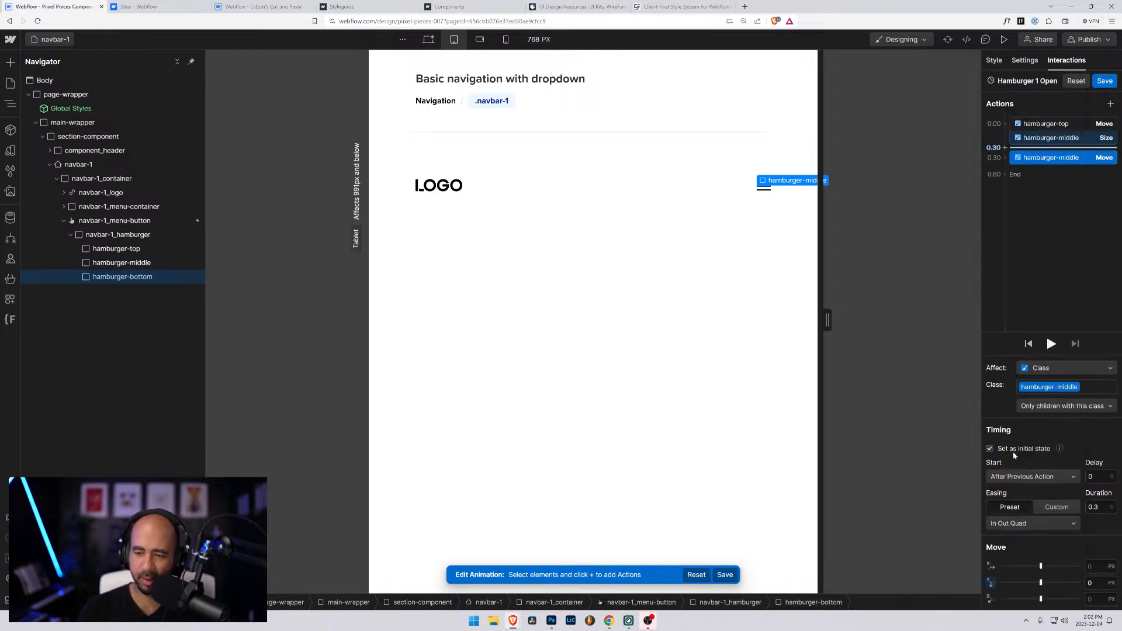
pyautogui.click(1031, 477)
pyautogui.click(1023, 489)
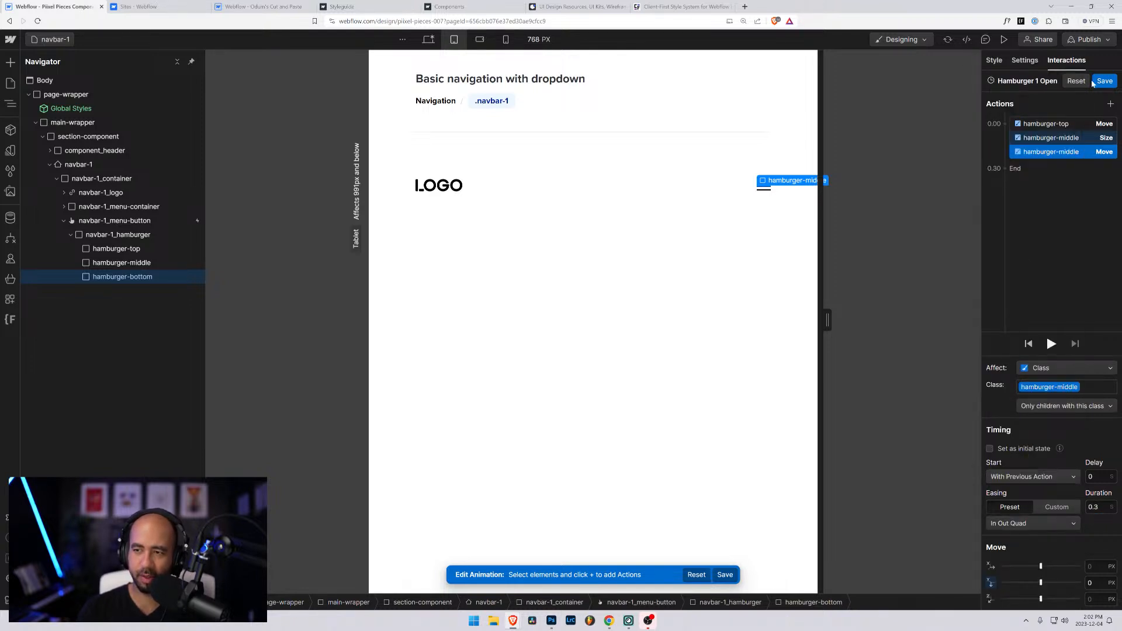
# Preview the page and toggle the hamburger menu open and closed several times to check its icon animation
pyautogui.click(1004, 39)
pyautogui.click(731, 188)
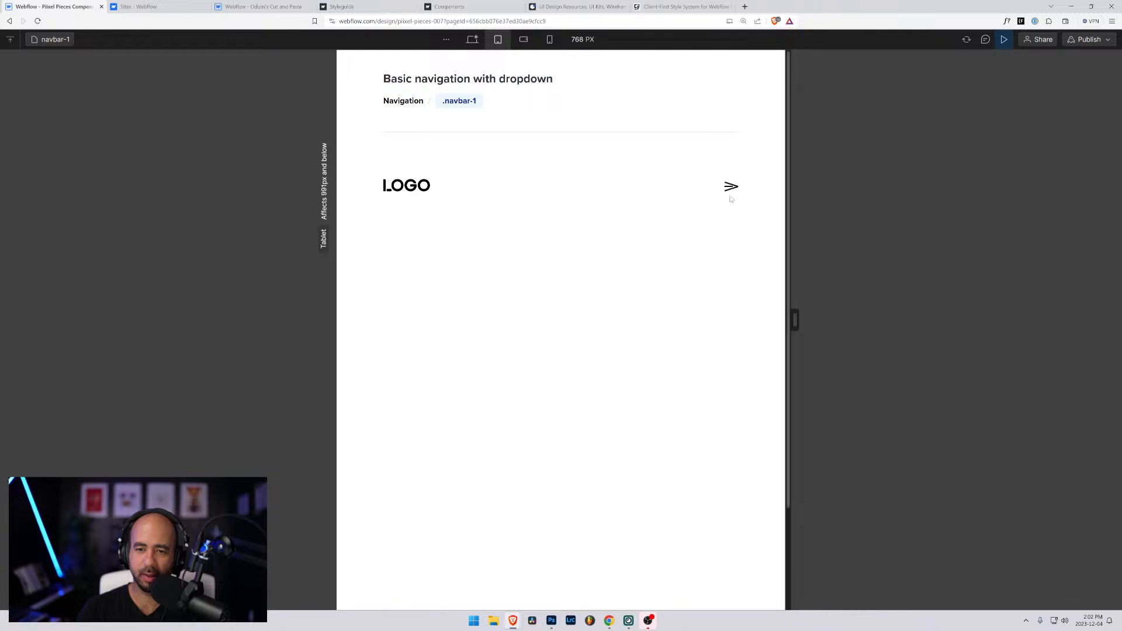
pyautogui.click(732, 187)
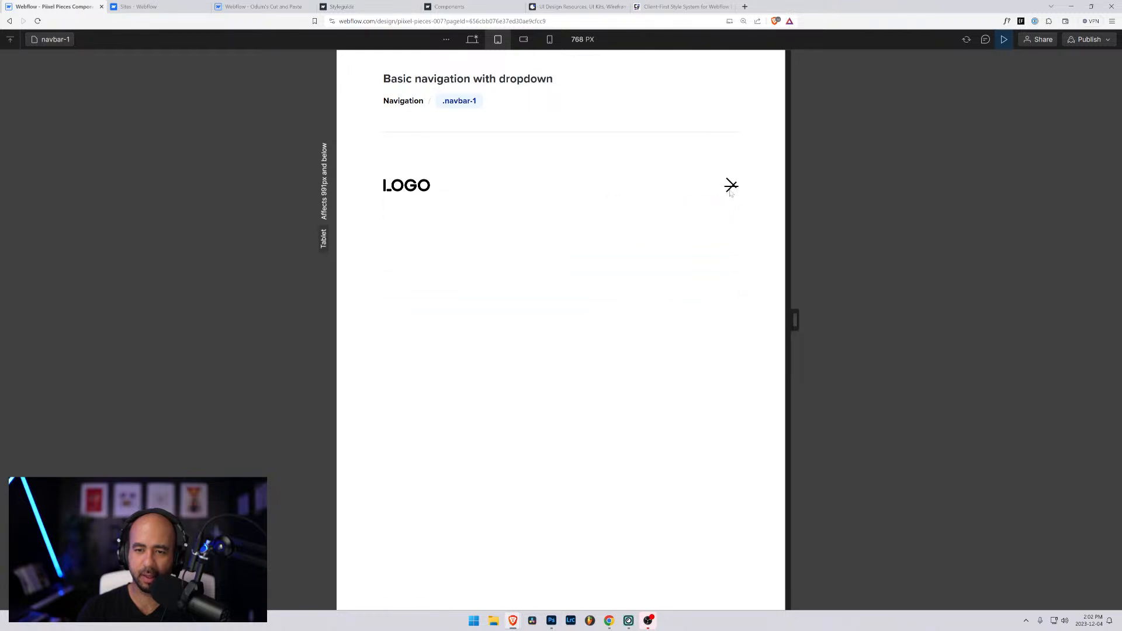
pyautogui.click(731, 187)
pyautogui.click(731, 186)
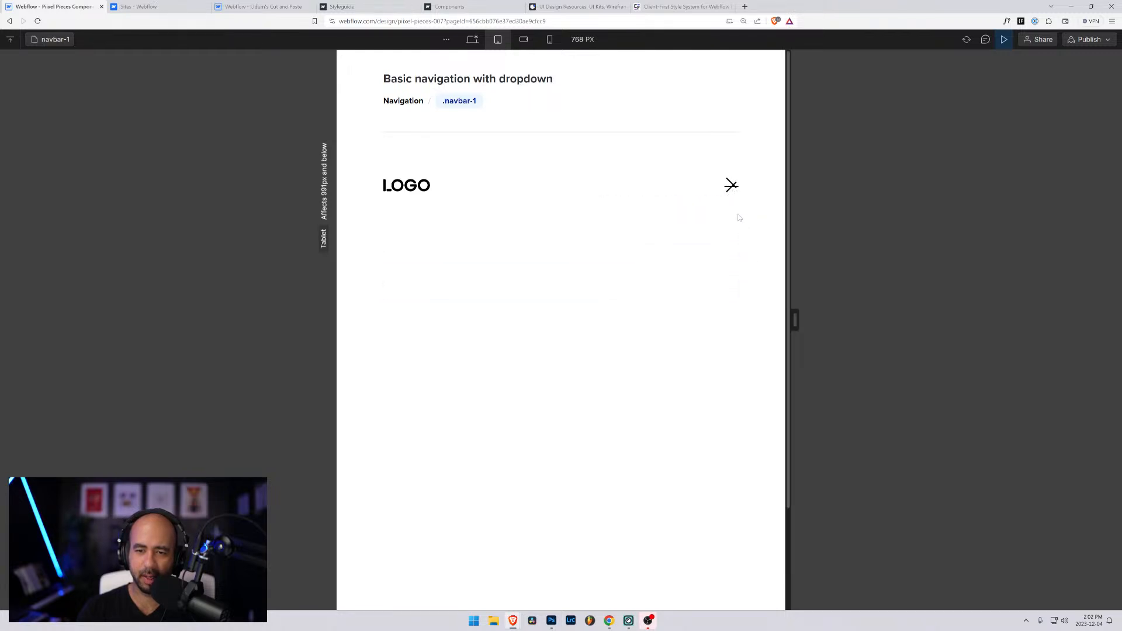
pyautogui.click(731, 186)
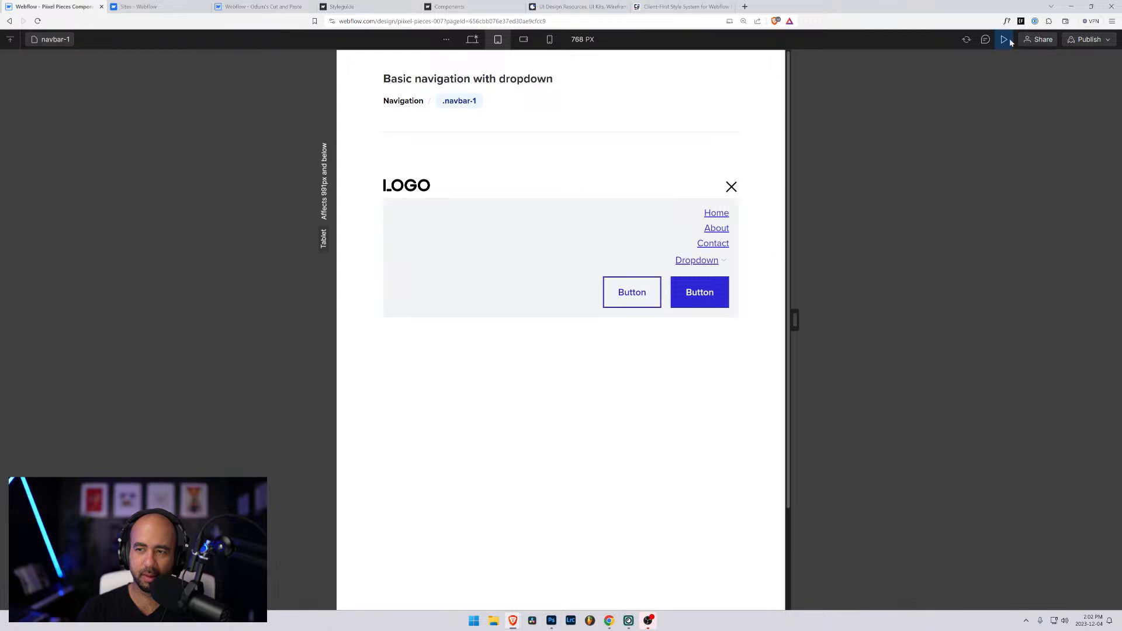
pyautogui.click(732, 187)
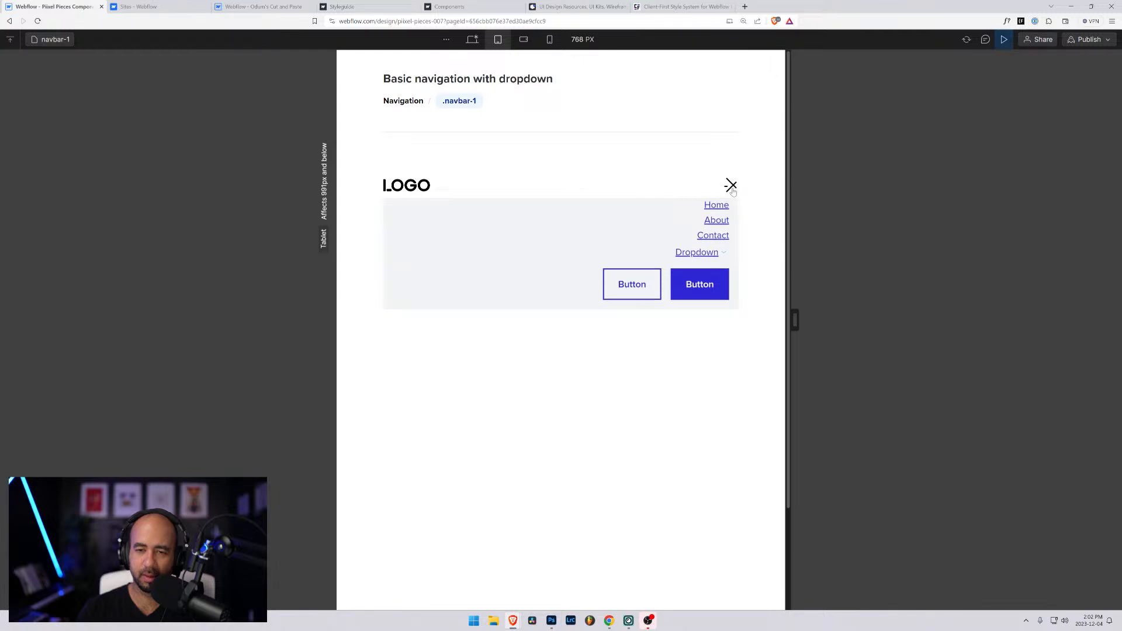
pyautogui.click(1004, 39)
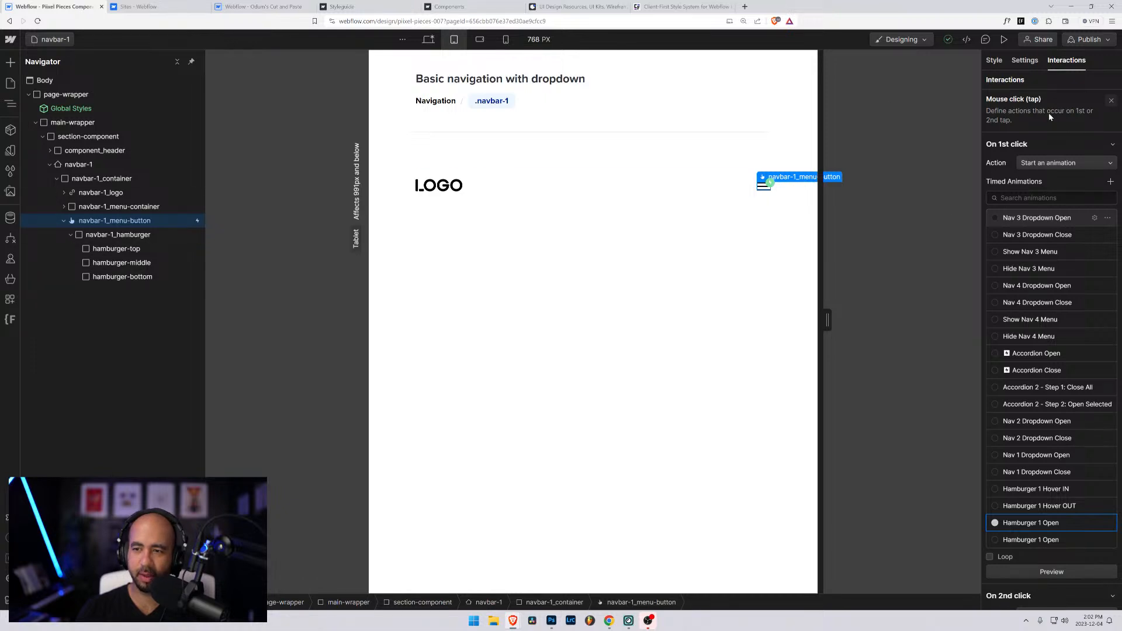
# Examine the actions of the menu button's first-click Hamburger 1 Open animation, including those for hamburger-top
pyautogui.scroll(-3, 1062, 462)
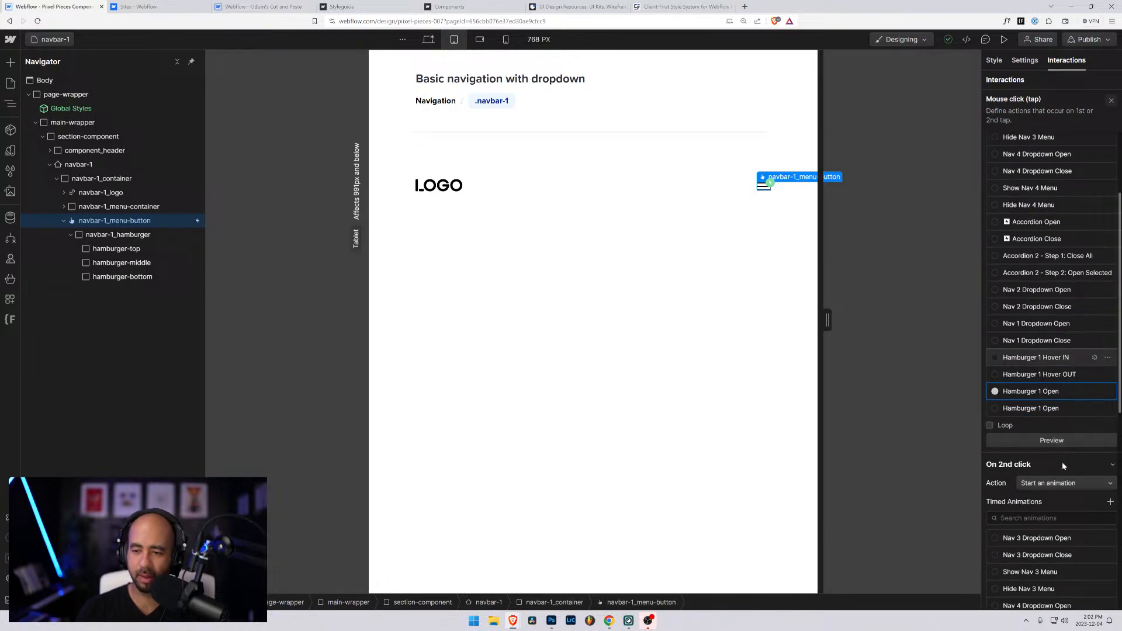
pyautogui.click(1096, 392)
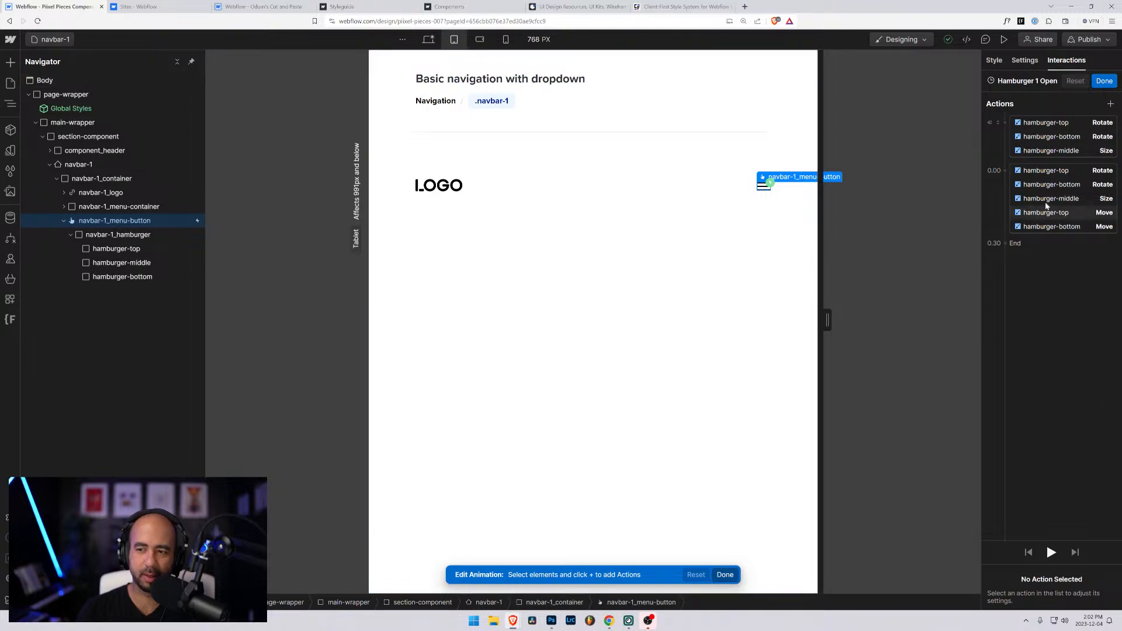
pyautogui.click(110, 235)
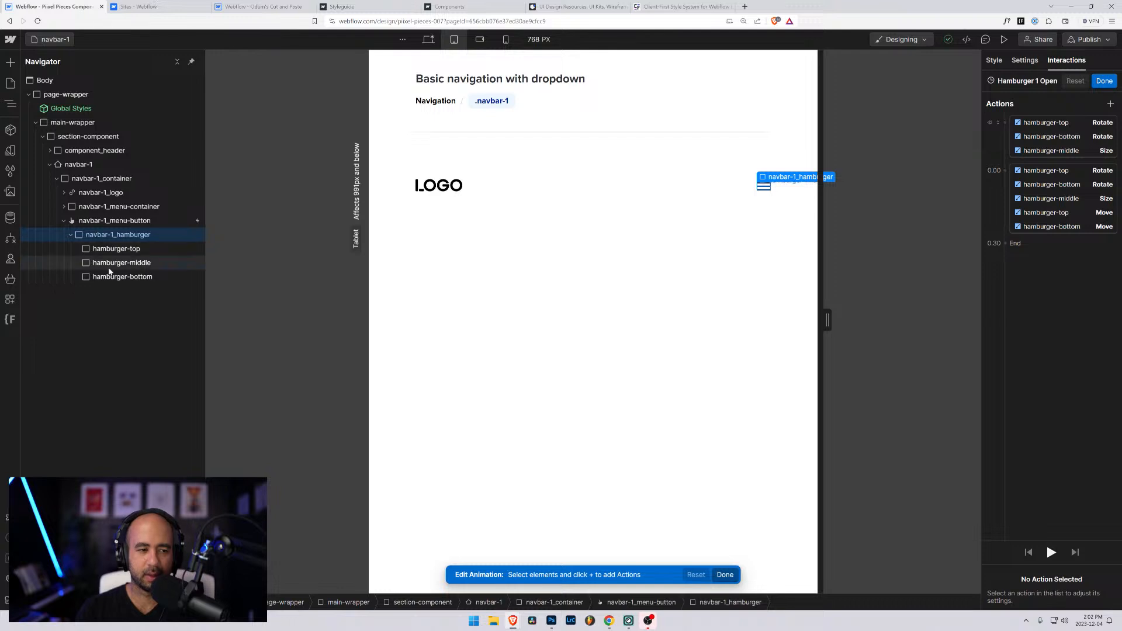
pyautogui.click(105, 250)
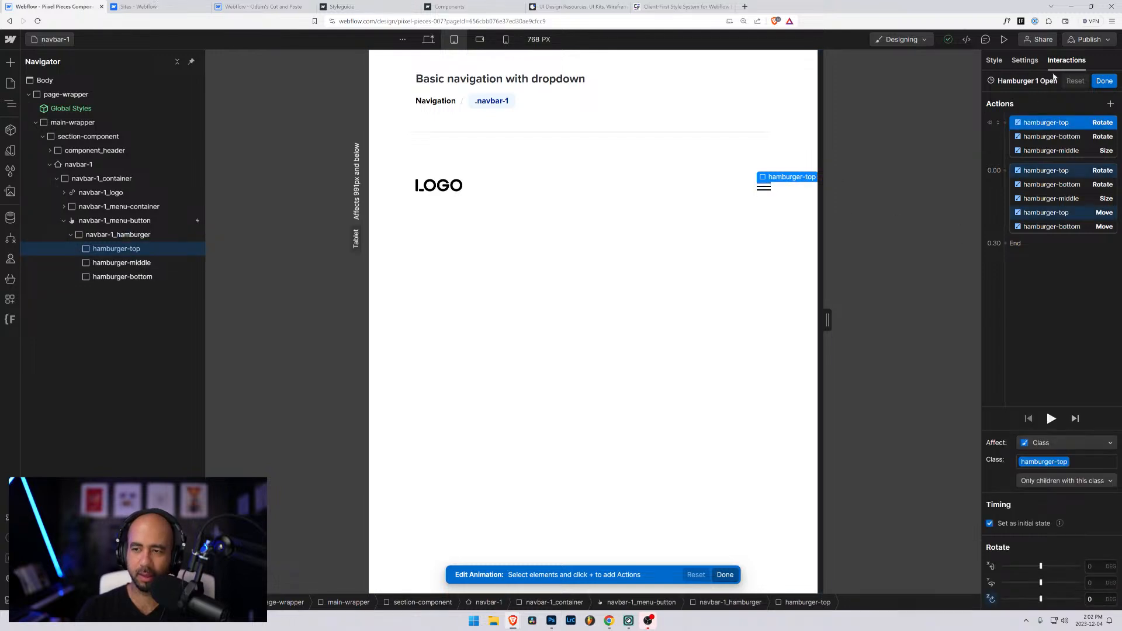
pyautogui.click(1104, 80)
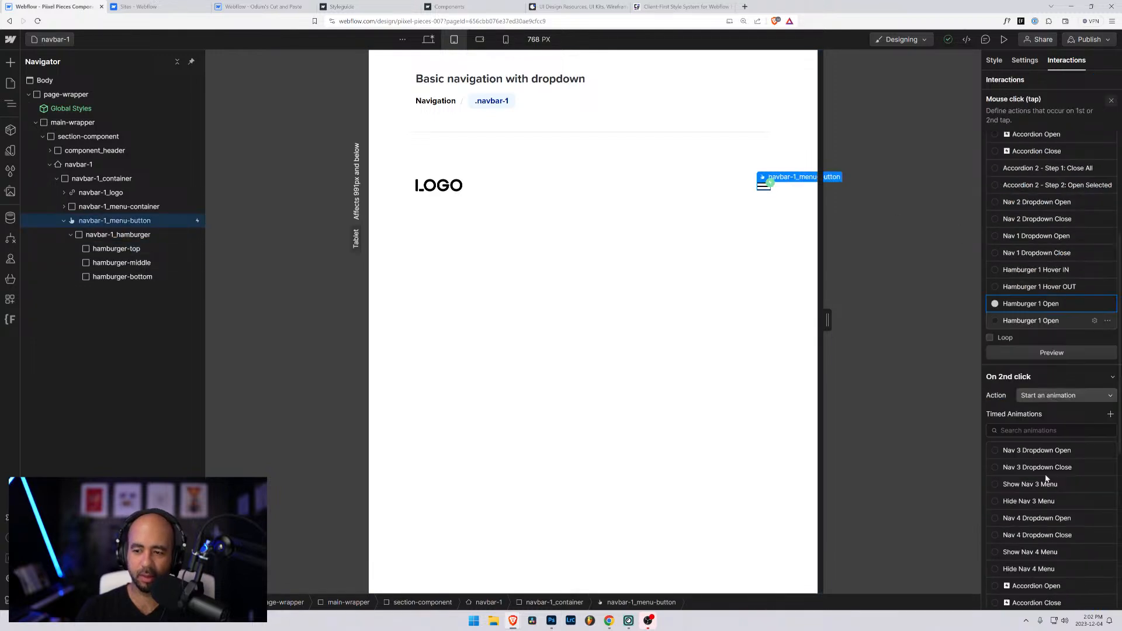
# In the menu button's second-click animation, add a Rotate action for hamburger-top with Z at 0 degrees
pyautogui.scroll(-5, 1045, 479)
pyautogui.click(1090, 436)
pyautogui.click(1096, 434)
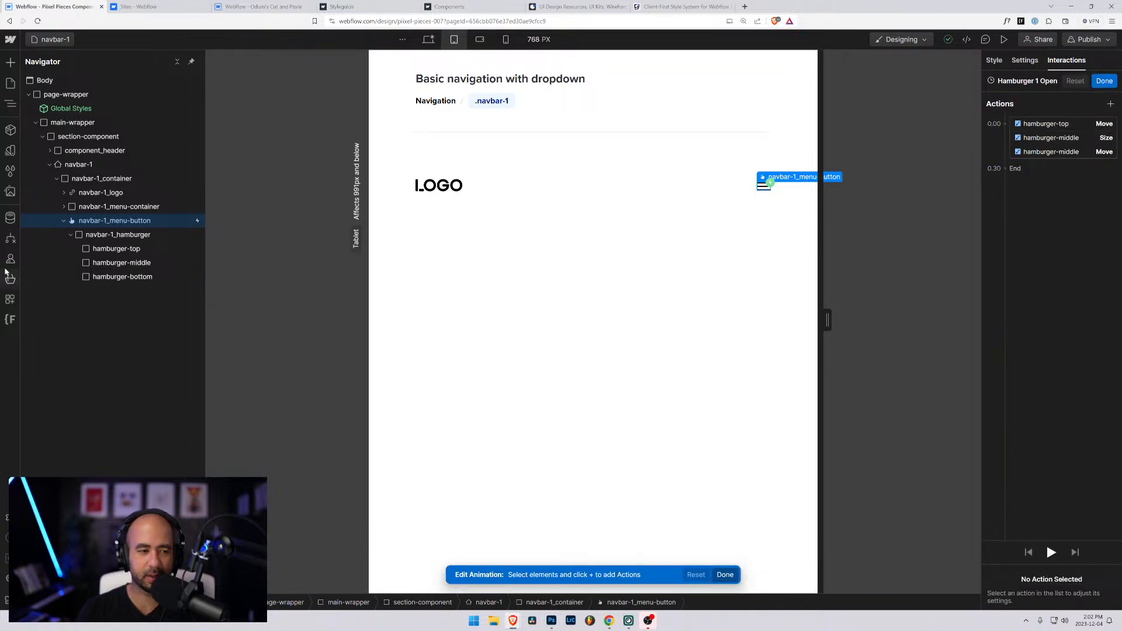
pyautogui.click(116, 249)
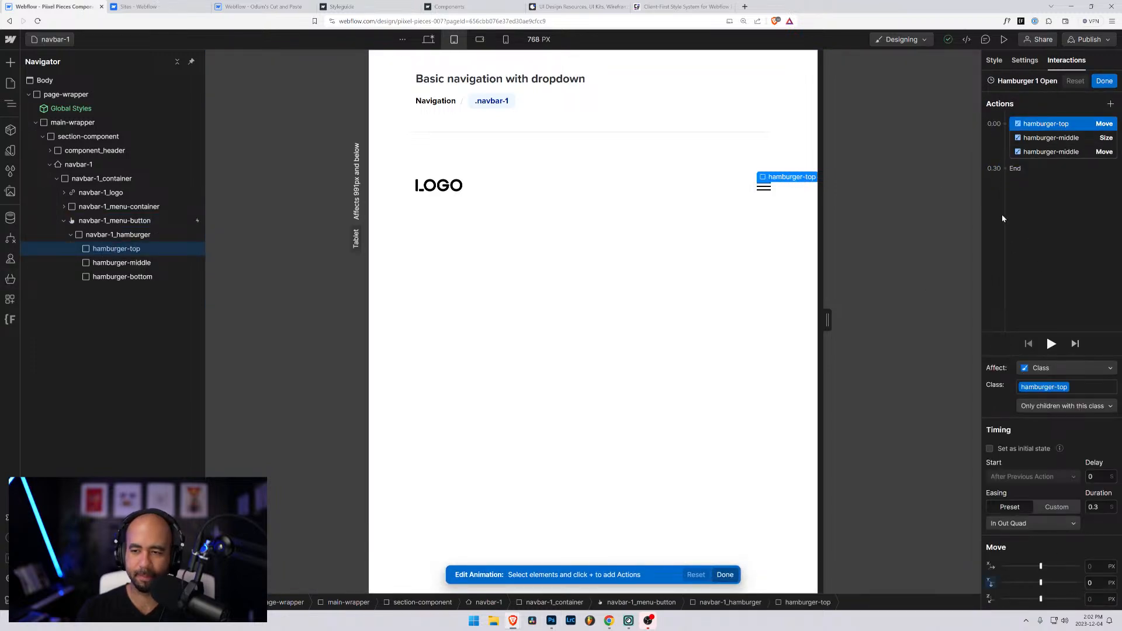
pyautogui.click(1006, 162)
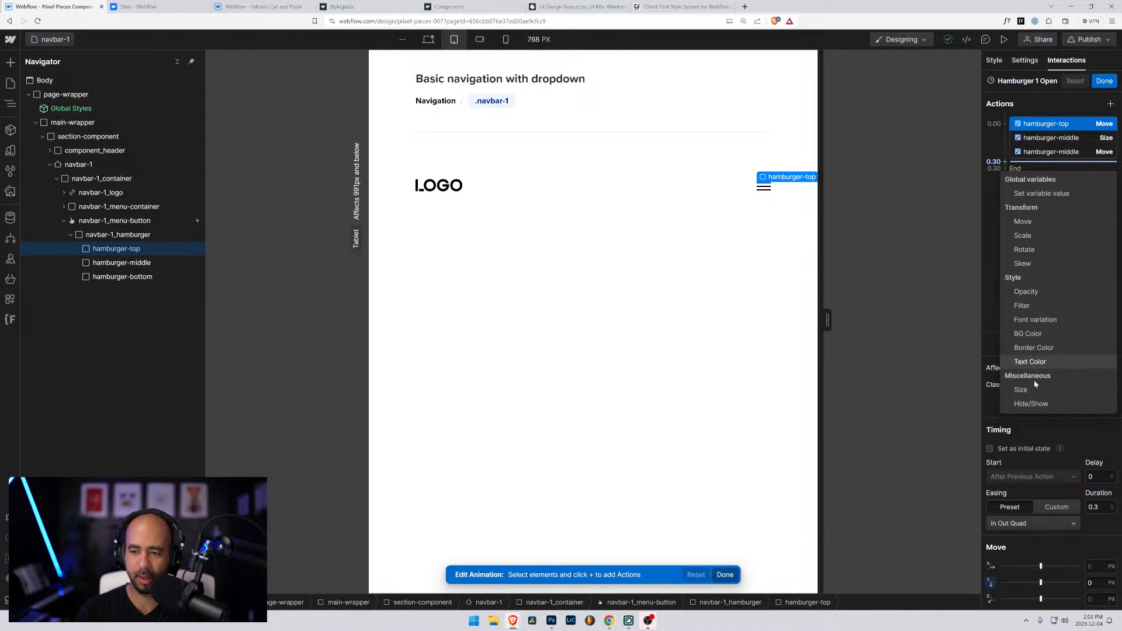
pyautogui.click(1024, 250)
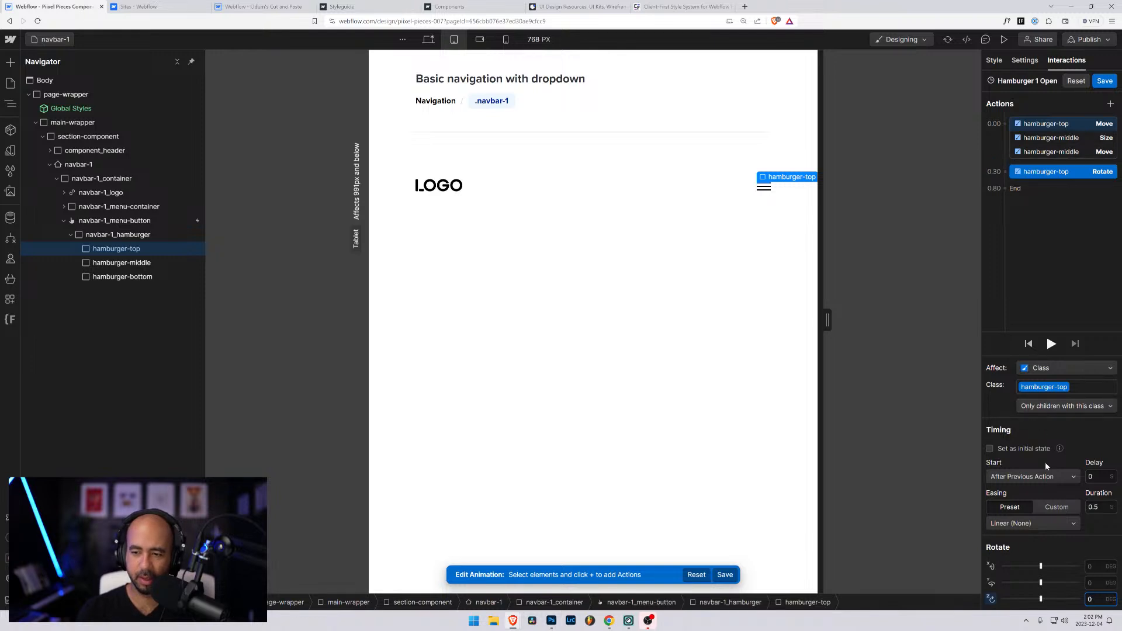
# Give the hamburger-top Rotate action a 0.3 s duration and In Out Quad easing
pyautogui.click(1093, 506)
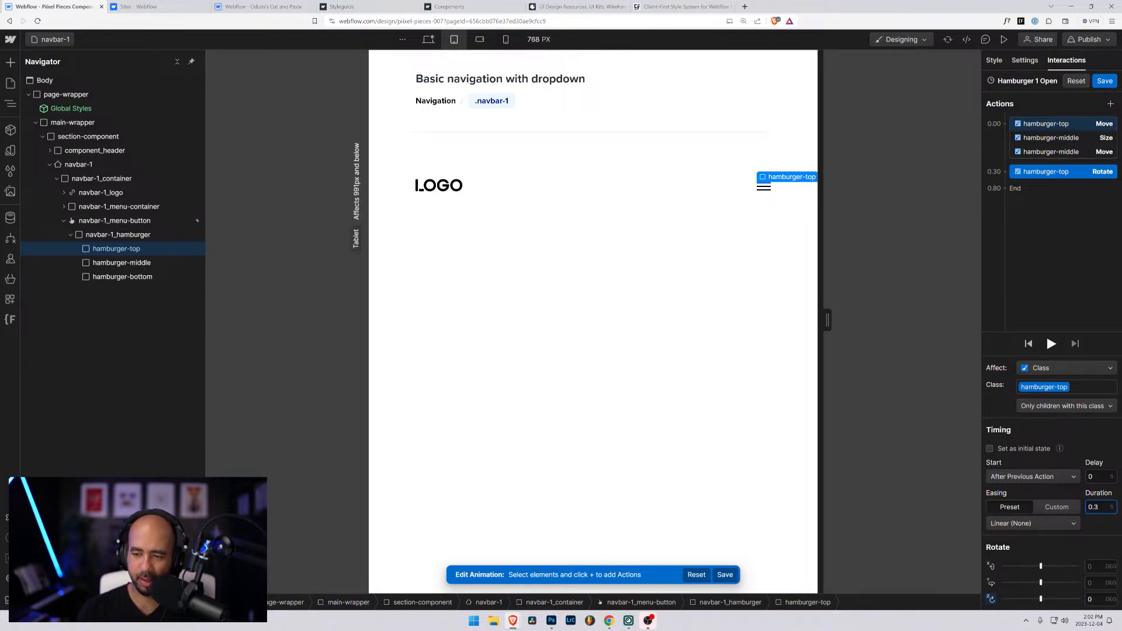
pyautogui.write('0.3')
pyautogui.click(1053, 524)
pyautogui.click(1020, 452)
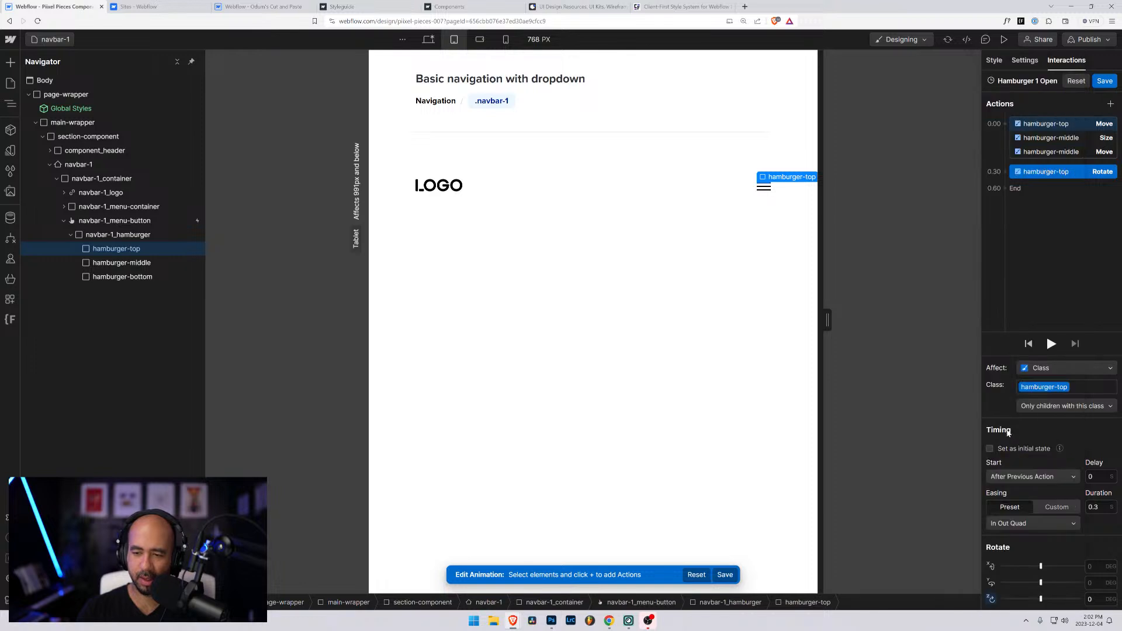
# Add a hamburger-bottom Rotate action with Z at 0 degrees, 0.3 s duration and In Out Quad easing, starting with the previous action
pyautogui.click(115, 278)
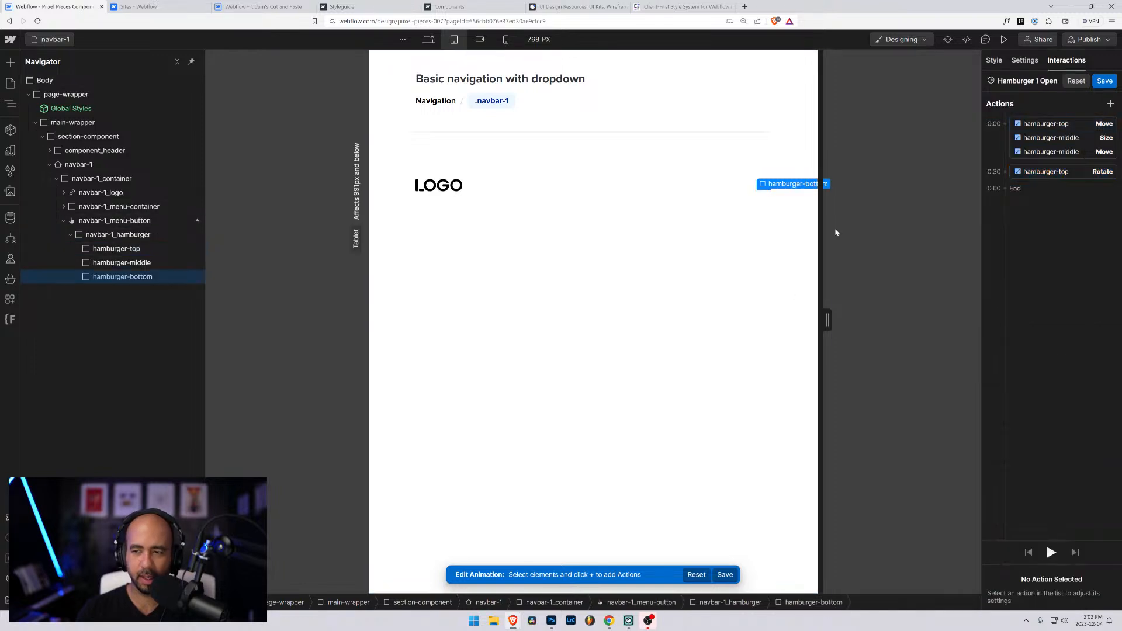
pyautogui.click(1007, 181)
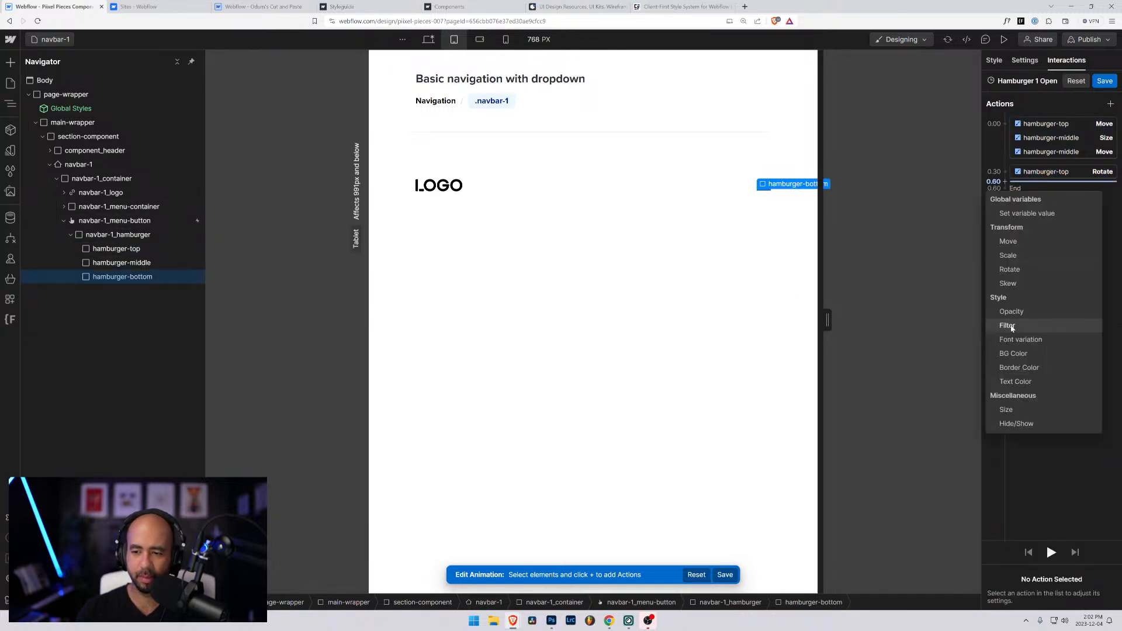
pyautogui.click(1023, 274)
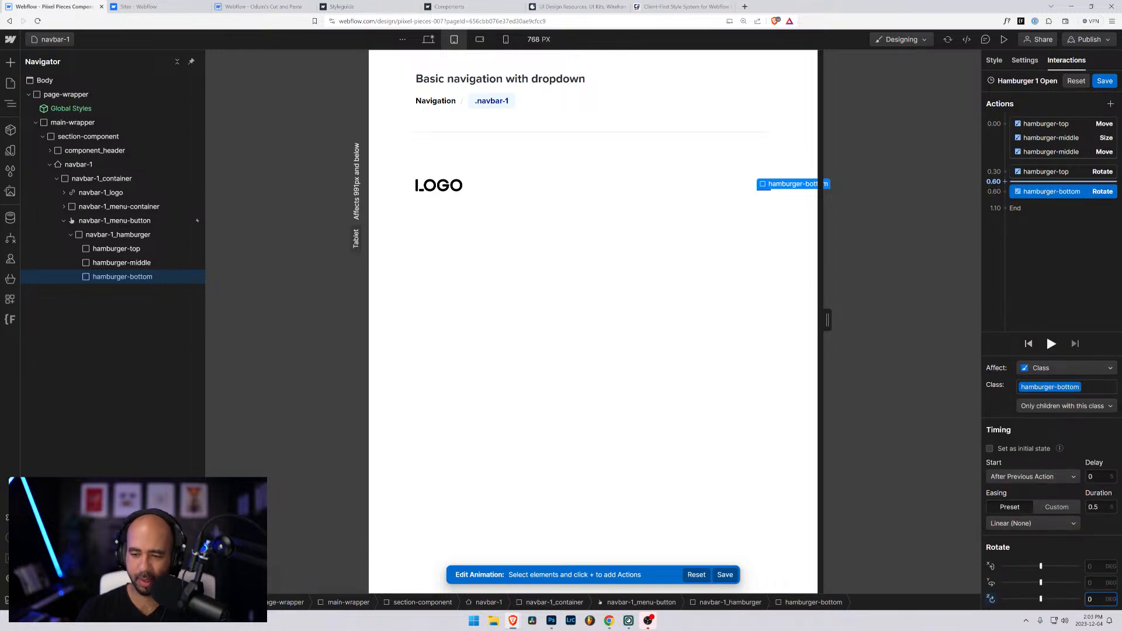
pyautogui.click(1096, 507)
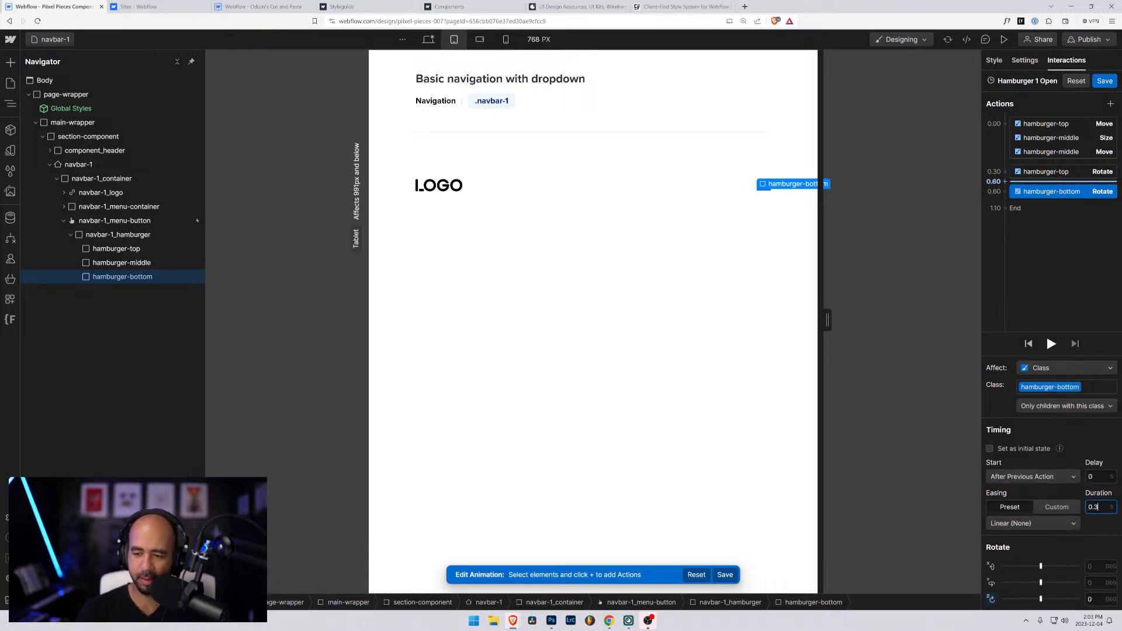
pyautogui.click(1032, 523)
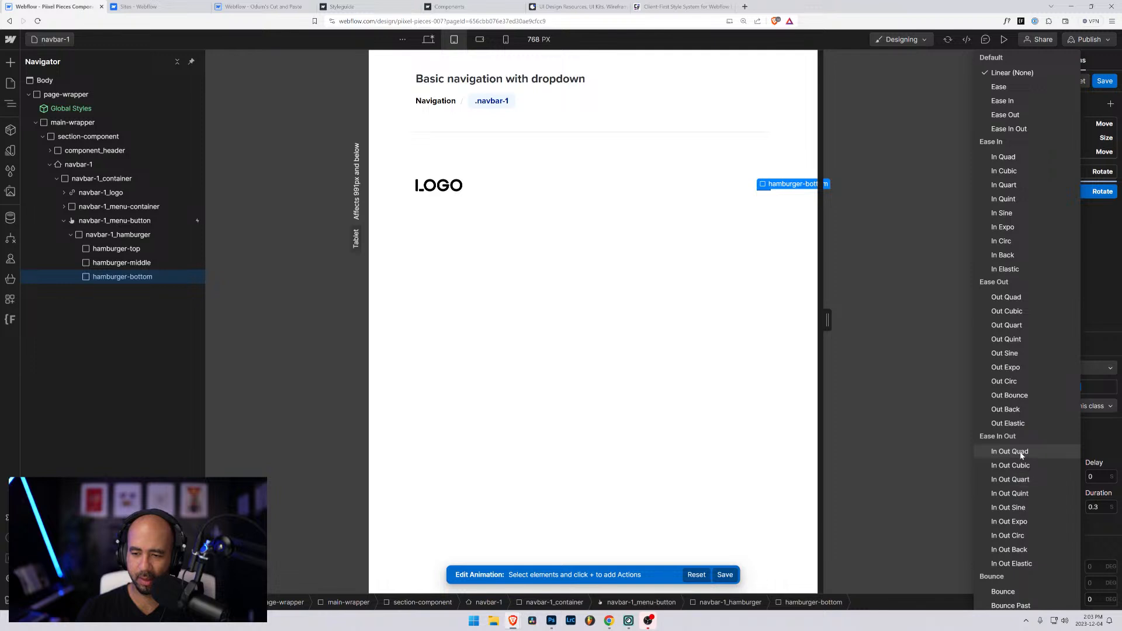
pyautogui.click(1016, 458)
pyautogui.click(1027, 477)
pyautogui.click(1024, 490)
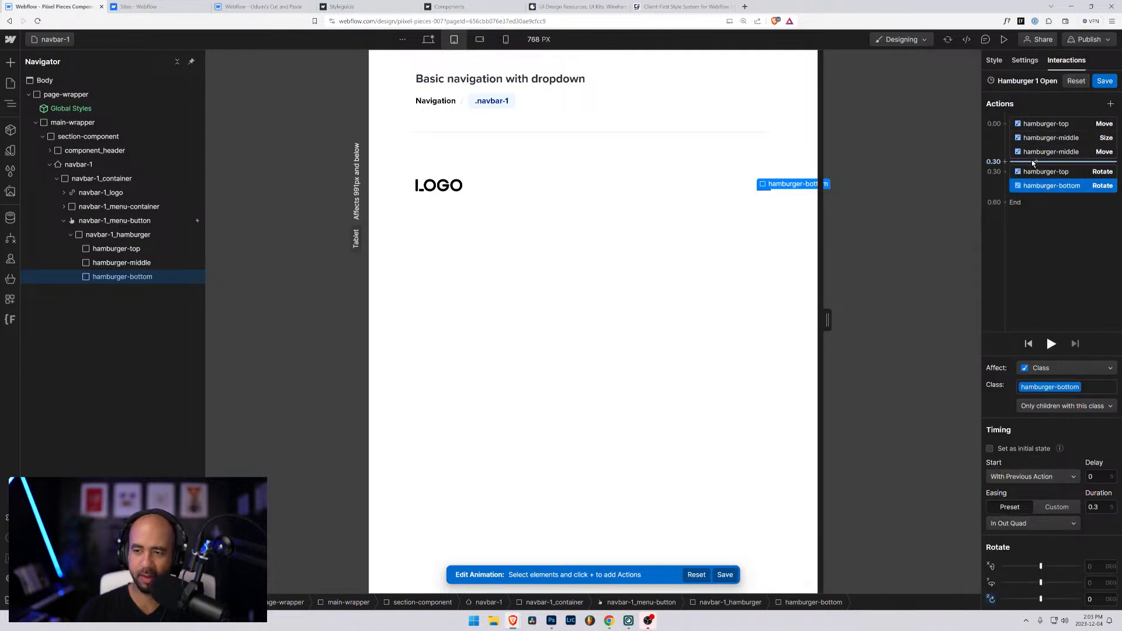
# Make the hamburger-top Rotate action start with the previous action
pyautogui.click(1053, 171)
pyautogui.click(1028, 477)
pyautogui.click(1024, 490)
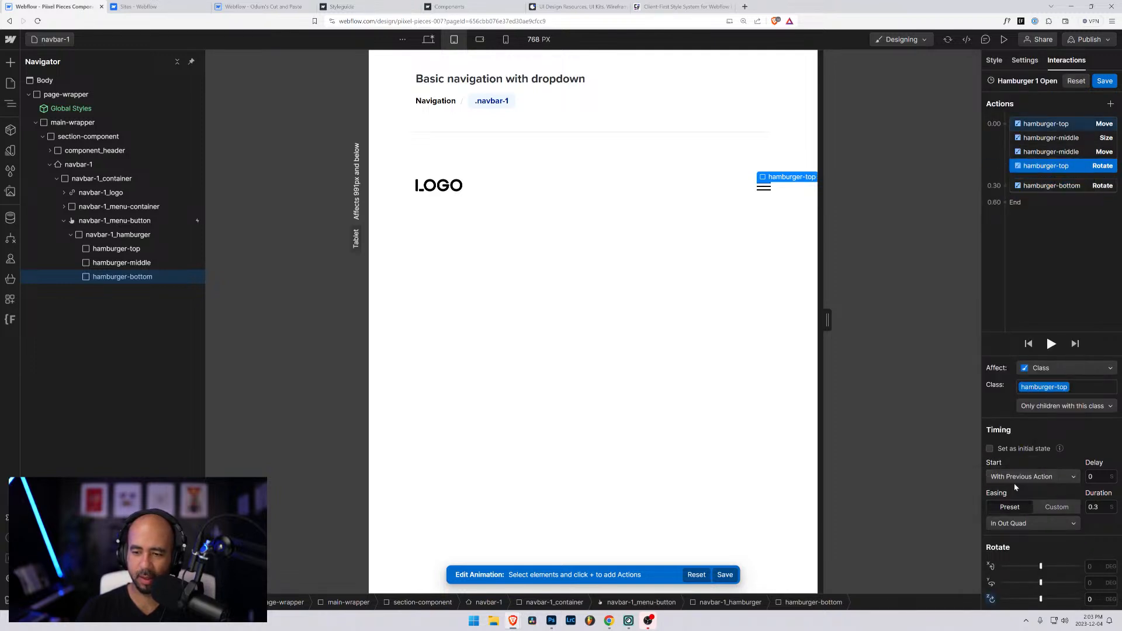
# Make the hamburger-bottom Rotate action start with the previous action and save the second-click animation
pyautogui.click(1052, 186)
pyautogui.click(1029, 478)
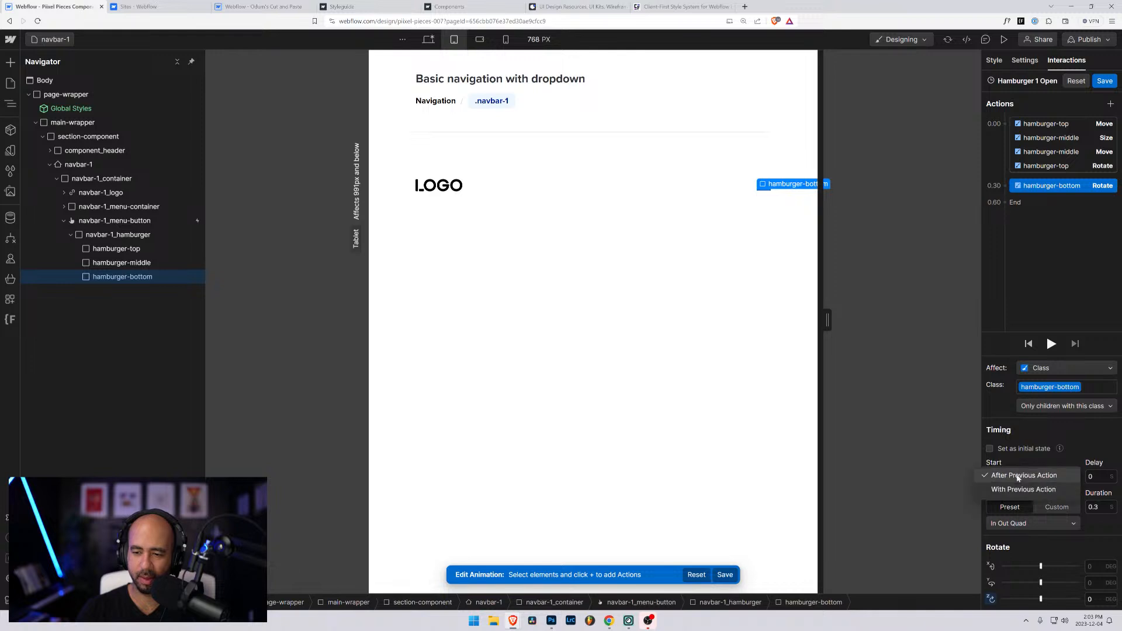
pyautogui.click(1018, 490)
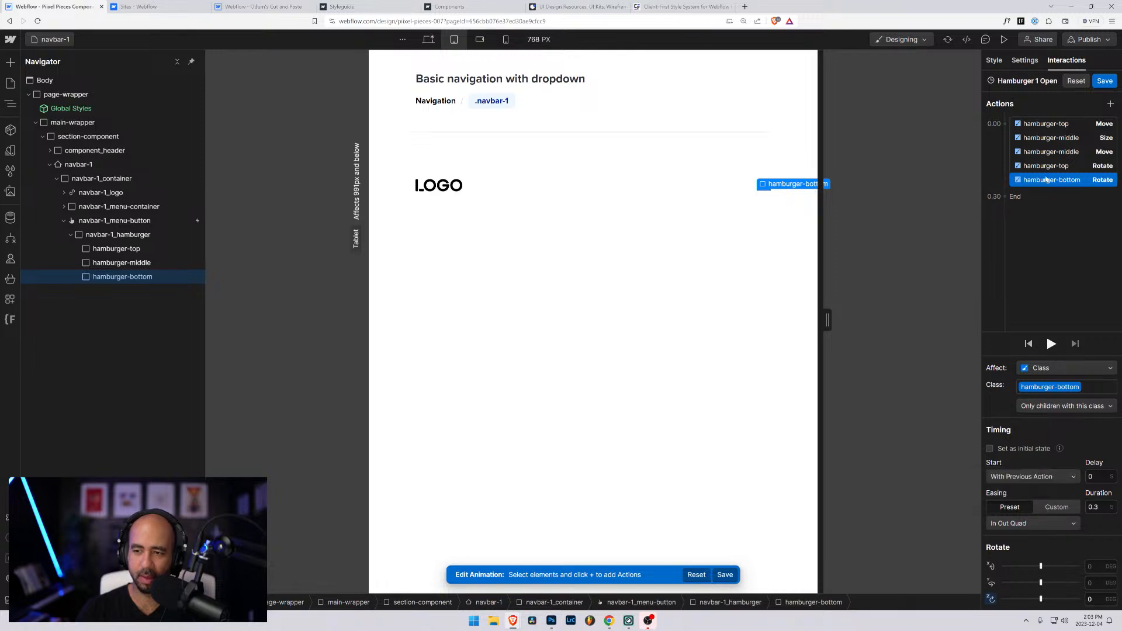
pyautogui.click(1105, 81)
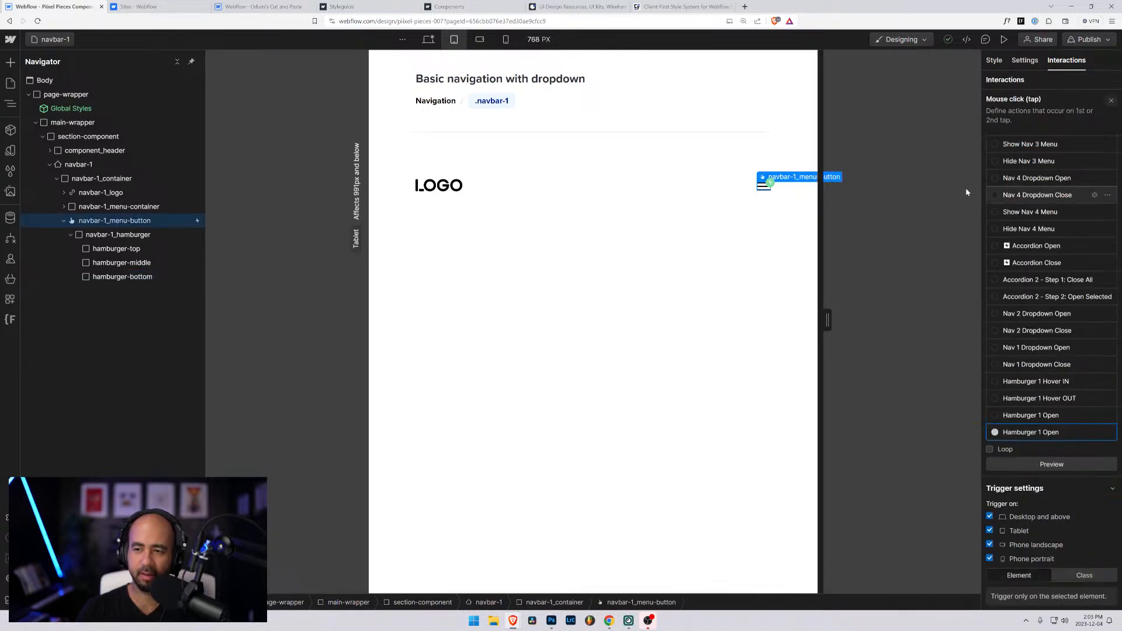
# Preview the page and toggle the navbar menu open and closed repeatedly to check the hamburger icon's animation
pyautogui.click(1004, 39)
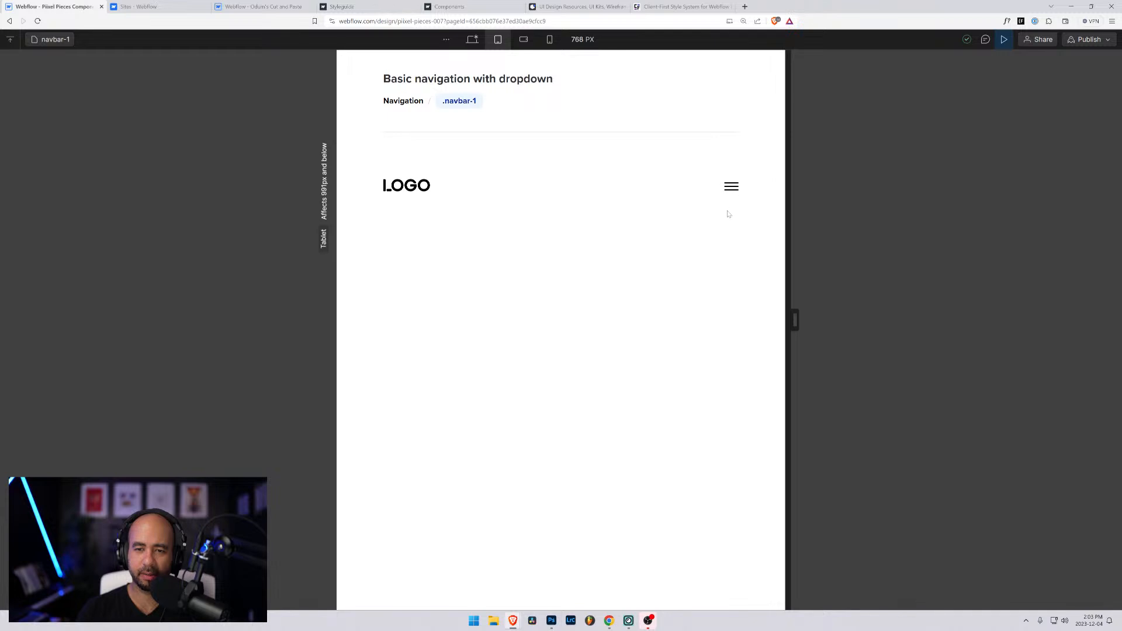
pyautogui.click(731, 188)
pyautogui.click(731, 188)
pyautogui.click(732, 188)
pyautogui.click(731, 188)
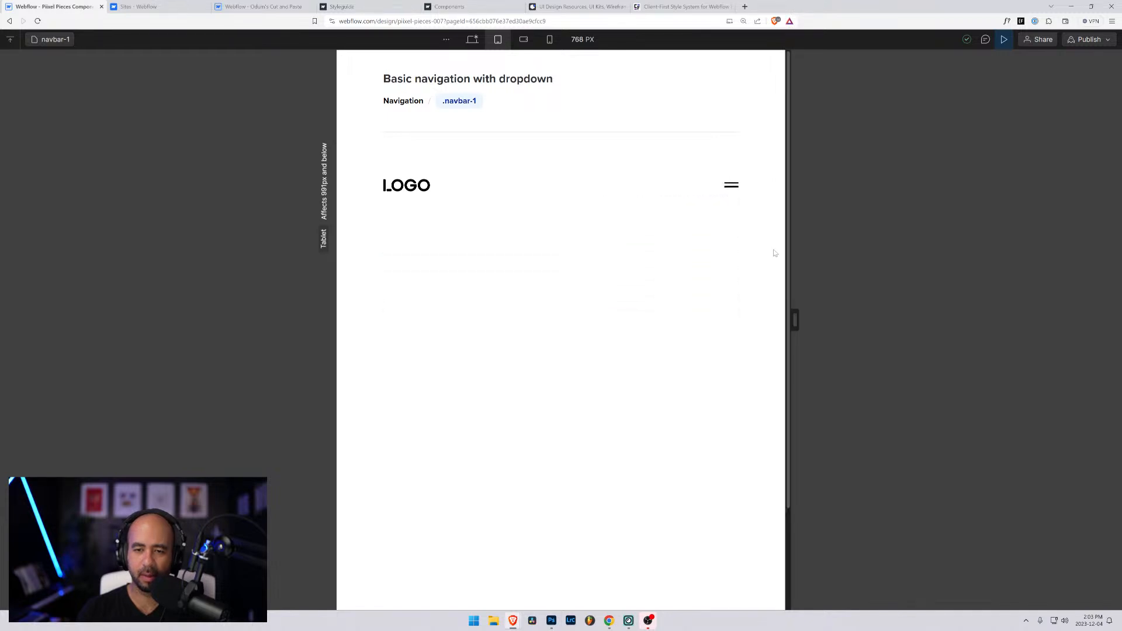
pyautogui.click(725, 188)
pyautogui.click(734, 197)
pyautogui.click(732, 187)
pyautogui.click(732, 186)
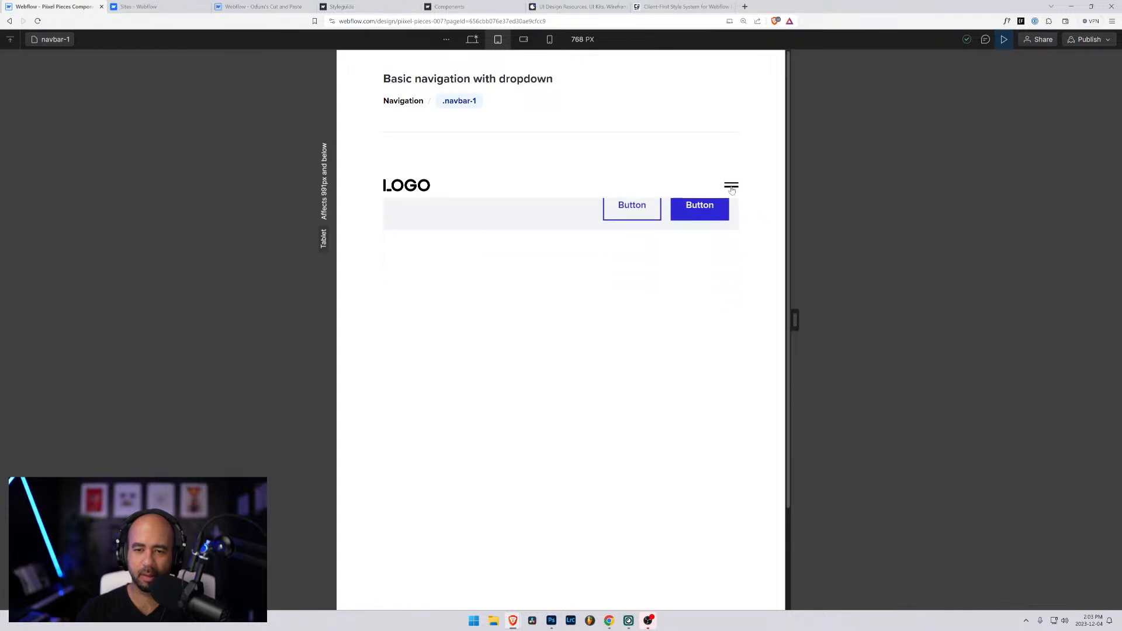
pyautogui.click(1005, 39)
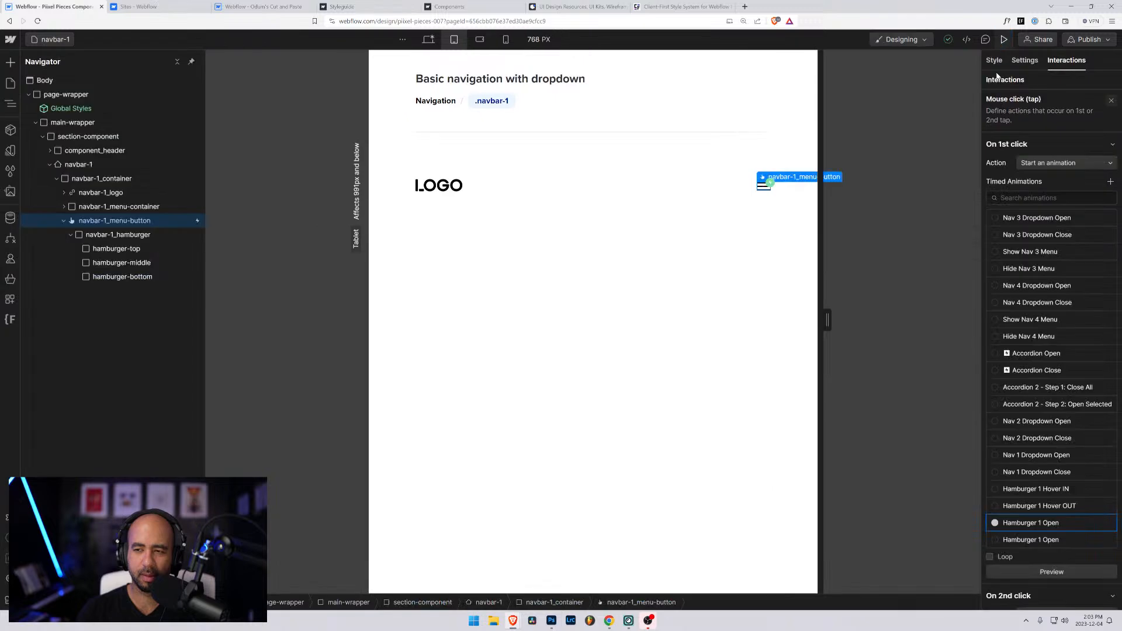
# Open the menu button's first-click Hamburger 1 Open animation and examine its hamburger-middle Size and top and bottom Move actions
pyautogui.click(1095, 523)
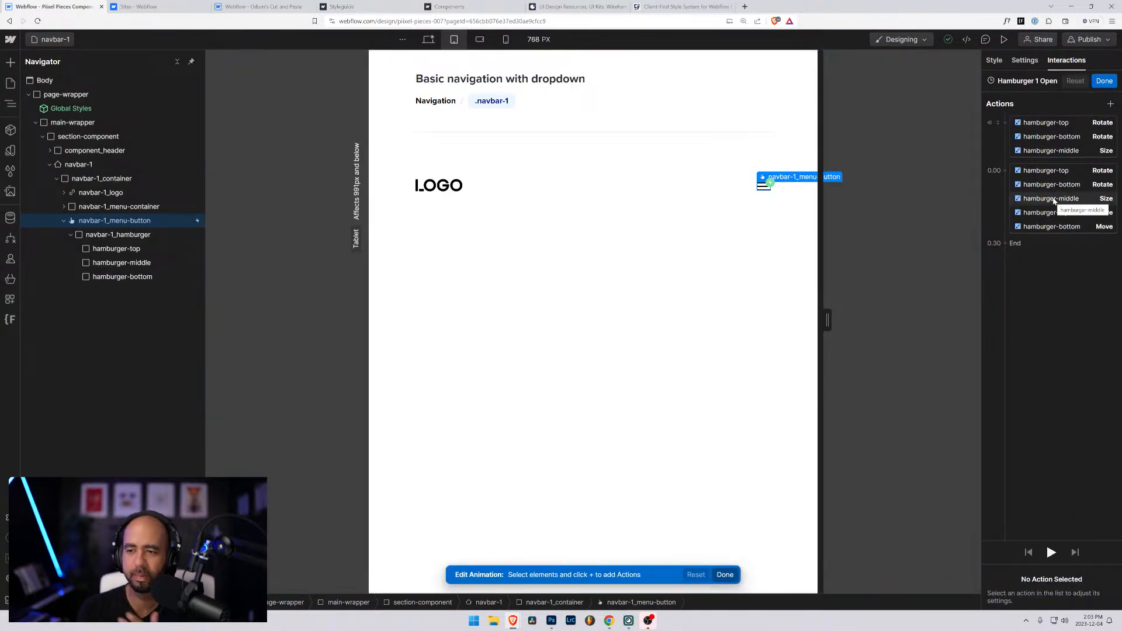
pyautogui.click(1052, 198)
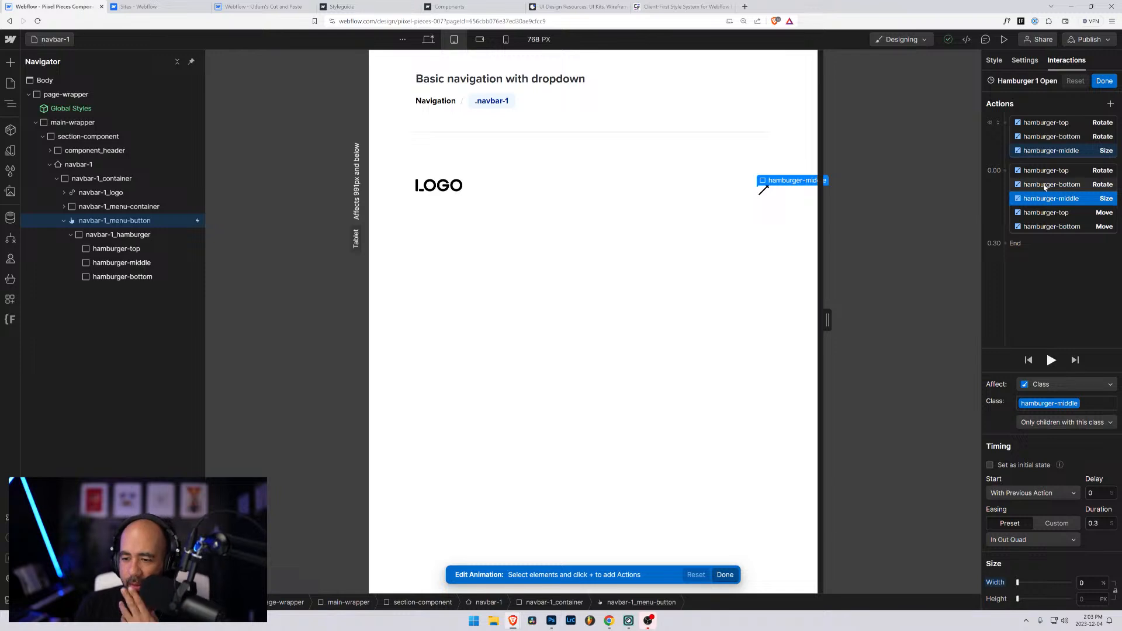
pyautogui.click(1035, 152)
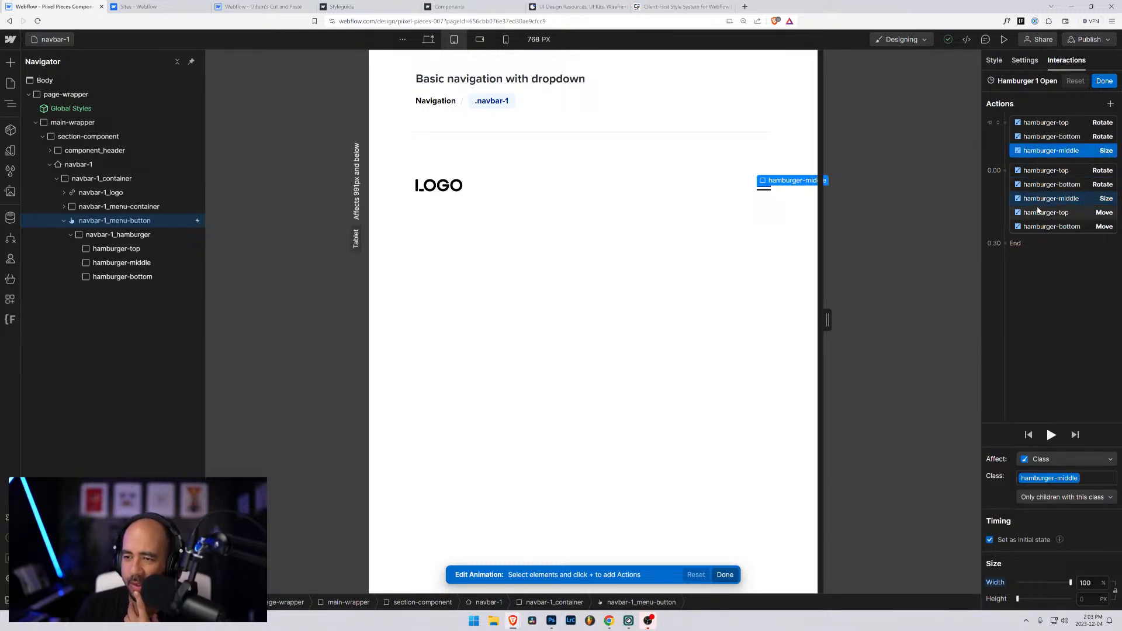
pyautogui.click(1043, 212)
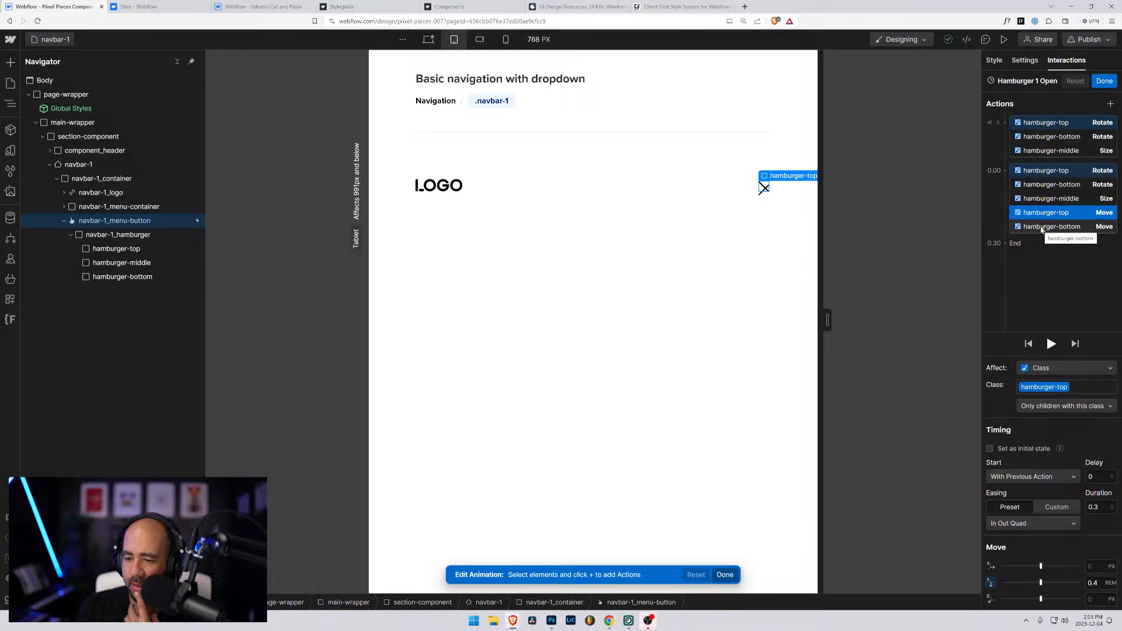
pyautogui.click(1042, 228)
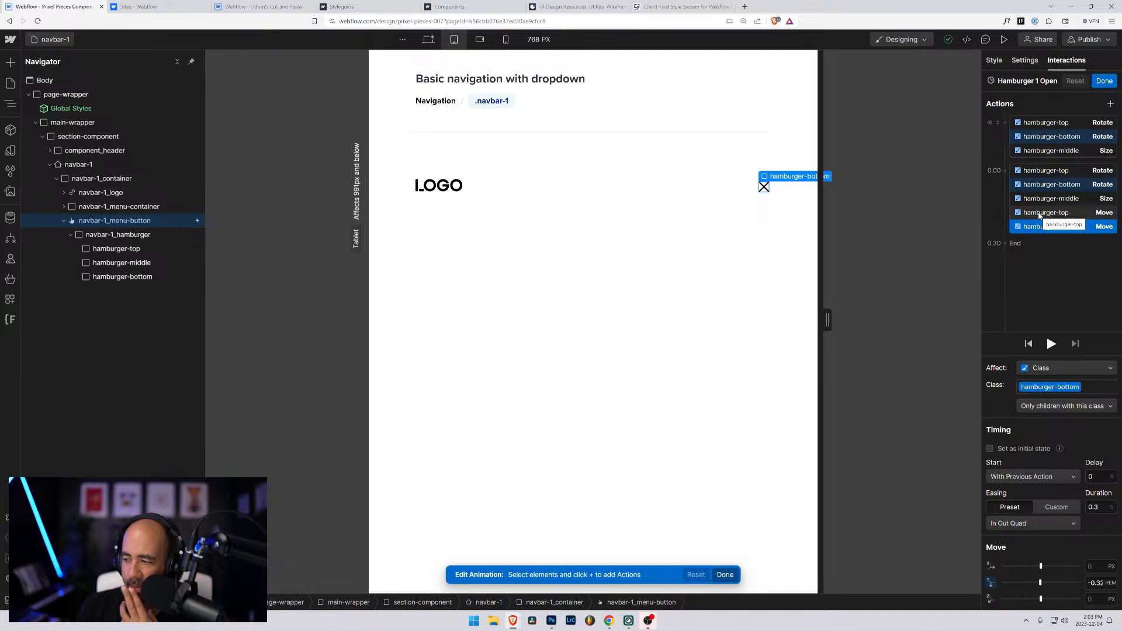
pyautogui.click(1039, 214)
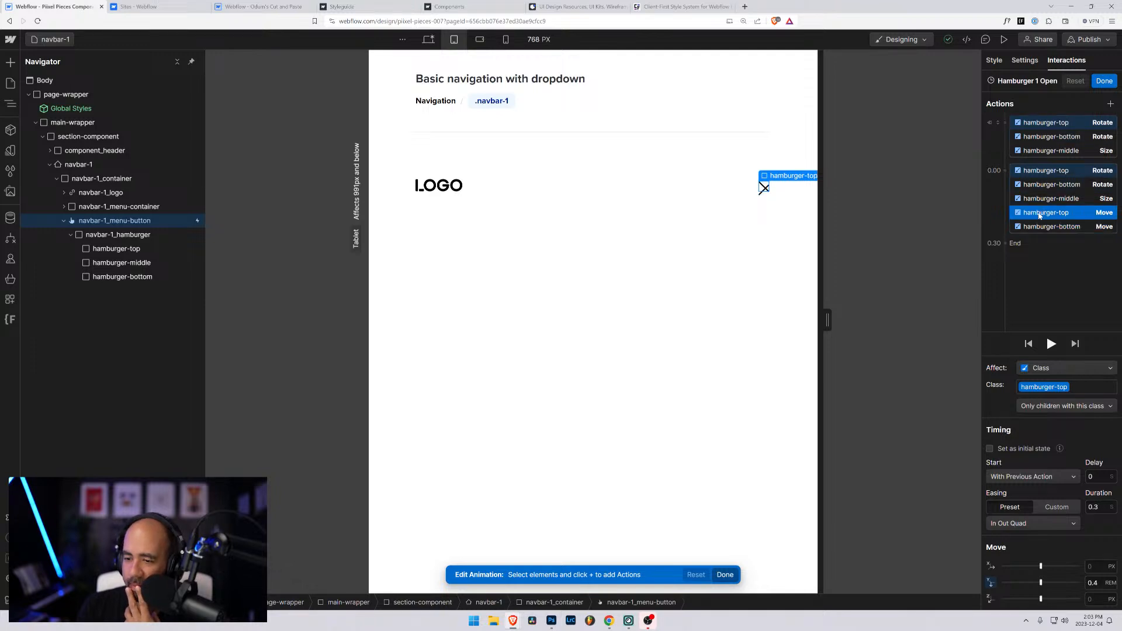
pyautogui.click(1030, 138)
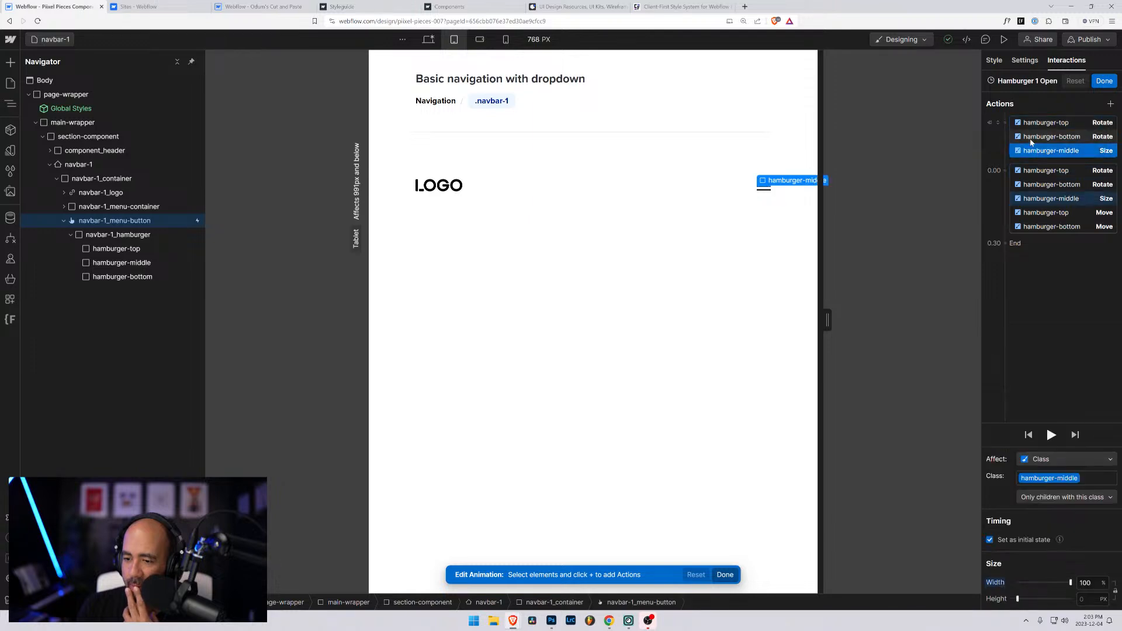
pyautogui.click(1026, 152)
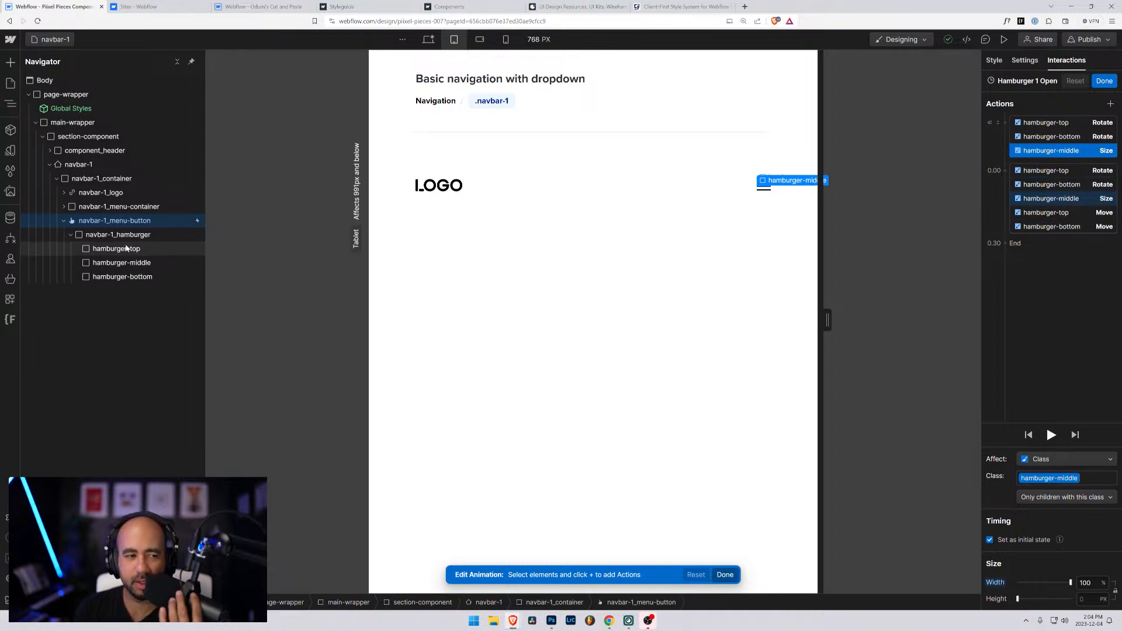
# Add a hamburger-top Move action with Y at 0 to the first-click animation and set it as an initial state
pyautogui.click(126, 249)
pyautogui.click(1045, 171)
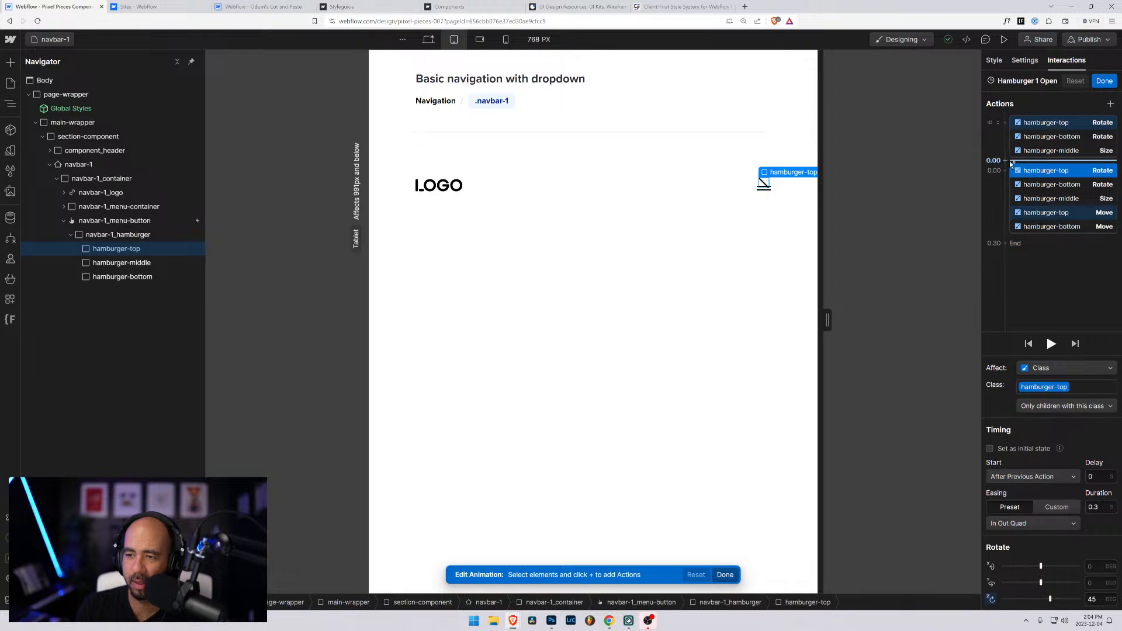
pyautogui.click(1006, 161)
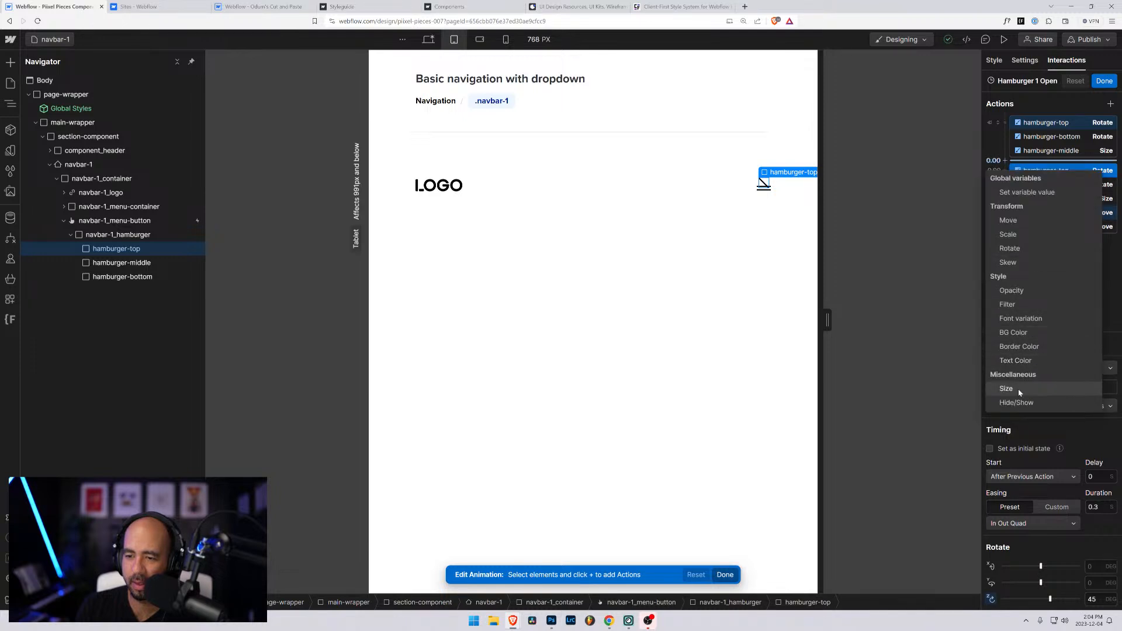
pyautogui.click(1024, 223)
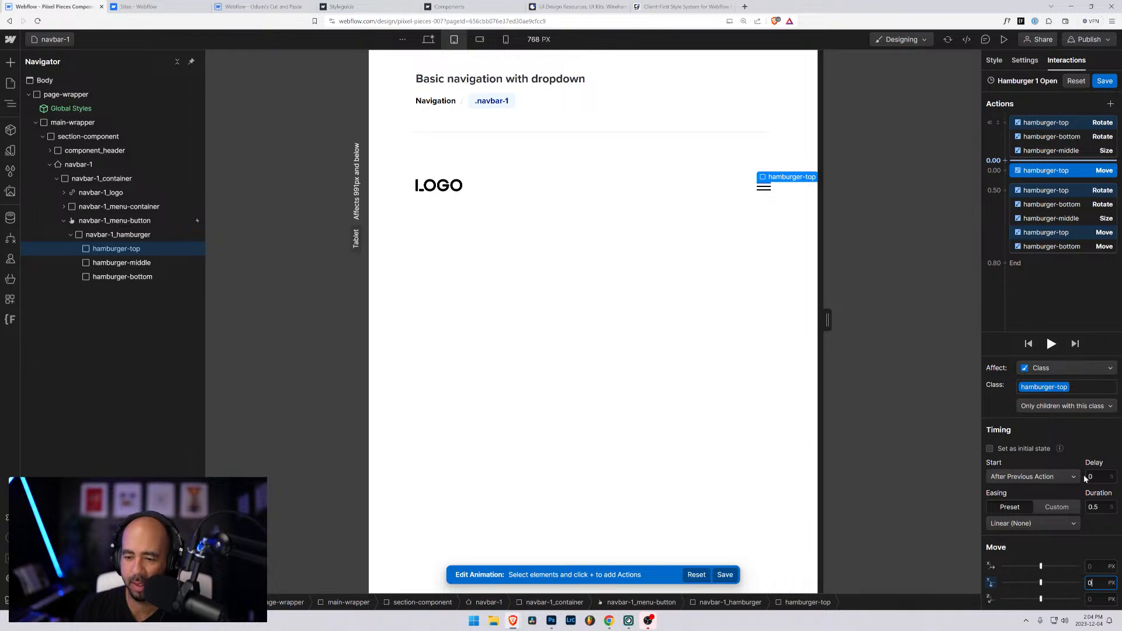
pyautogui.click(992, 449)
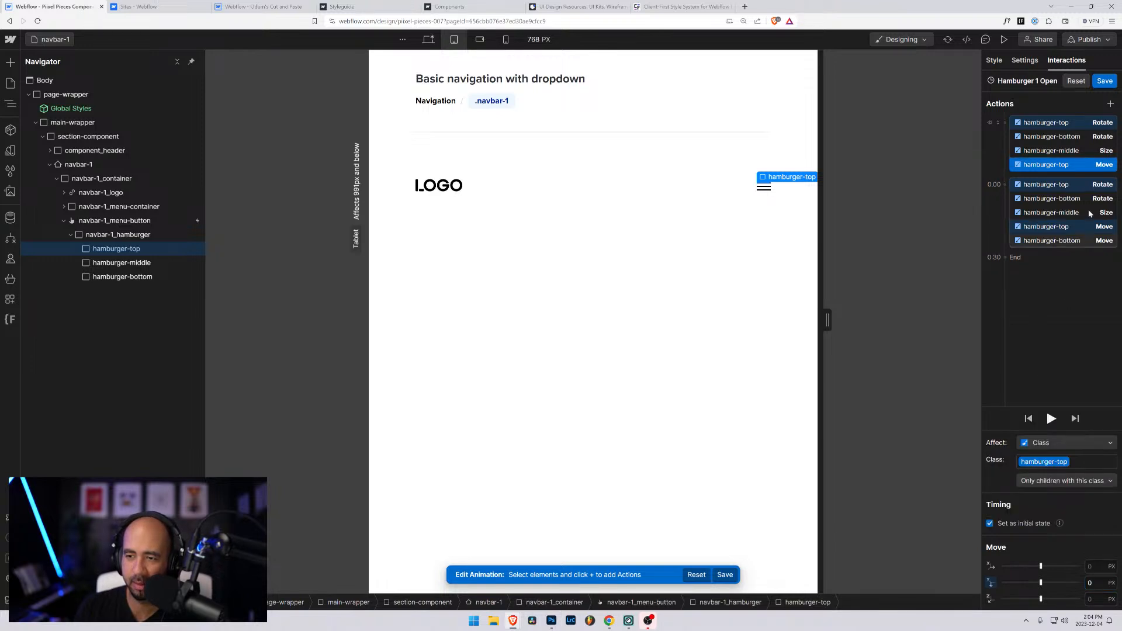
# Add a hamburger-bottom Move action as an initial state in the first-click animation and save the animation
pyautogui.click(137, 279)
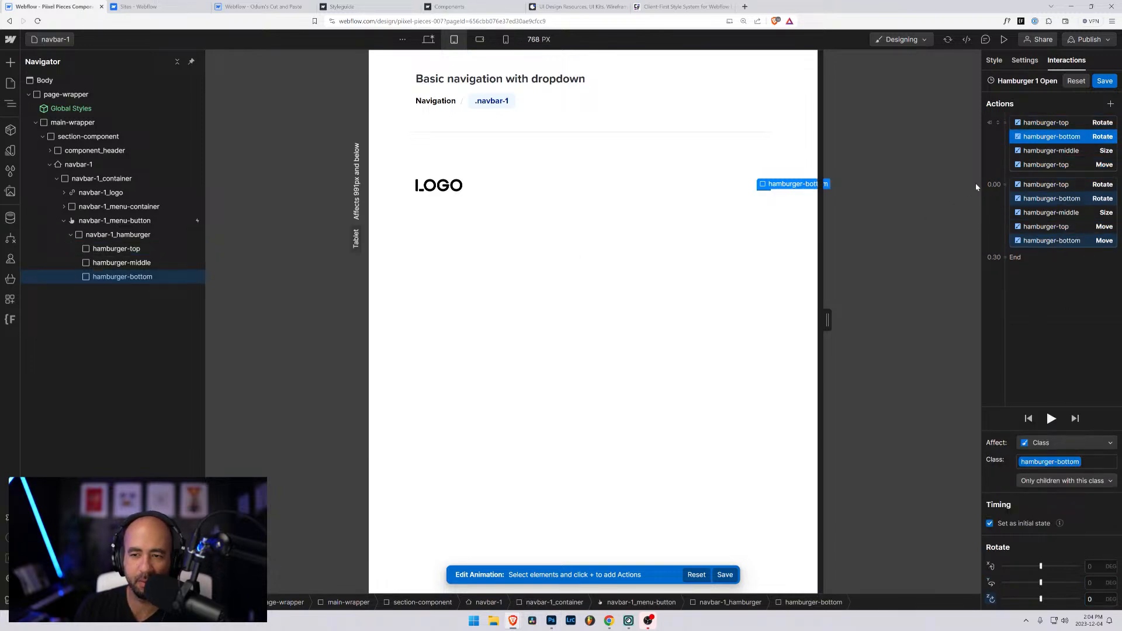
pyautogui.click(1005, 176)
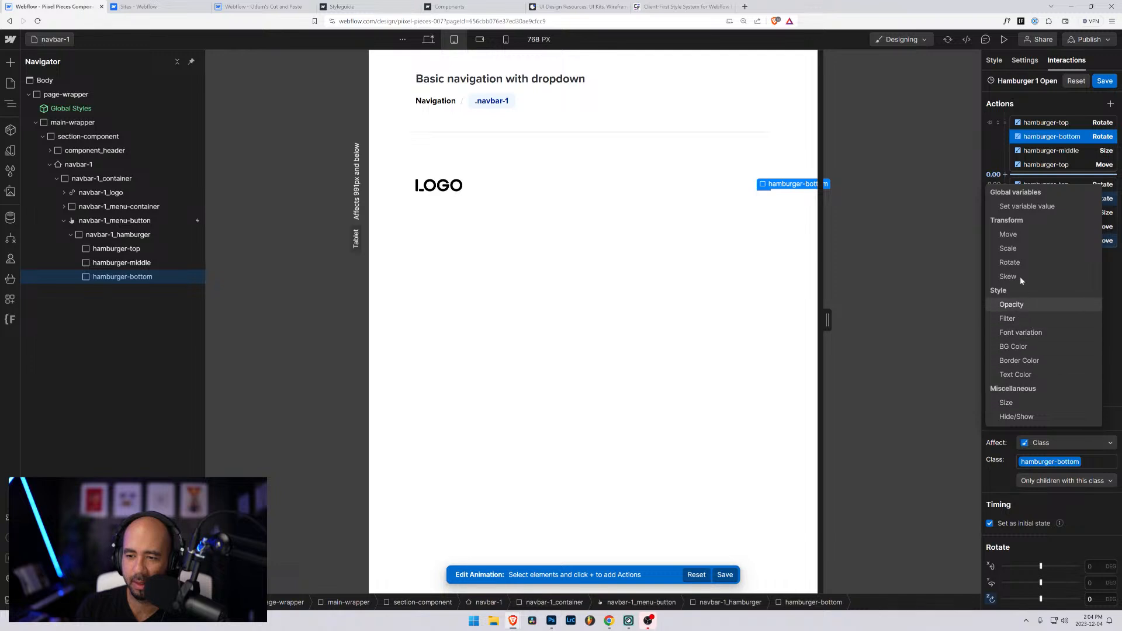
pyautogui.click(1008, 235)
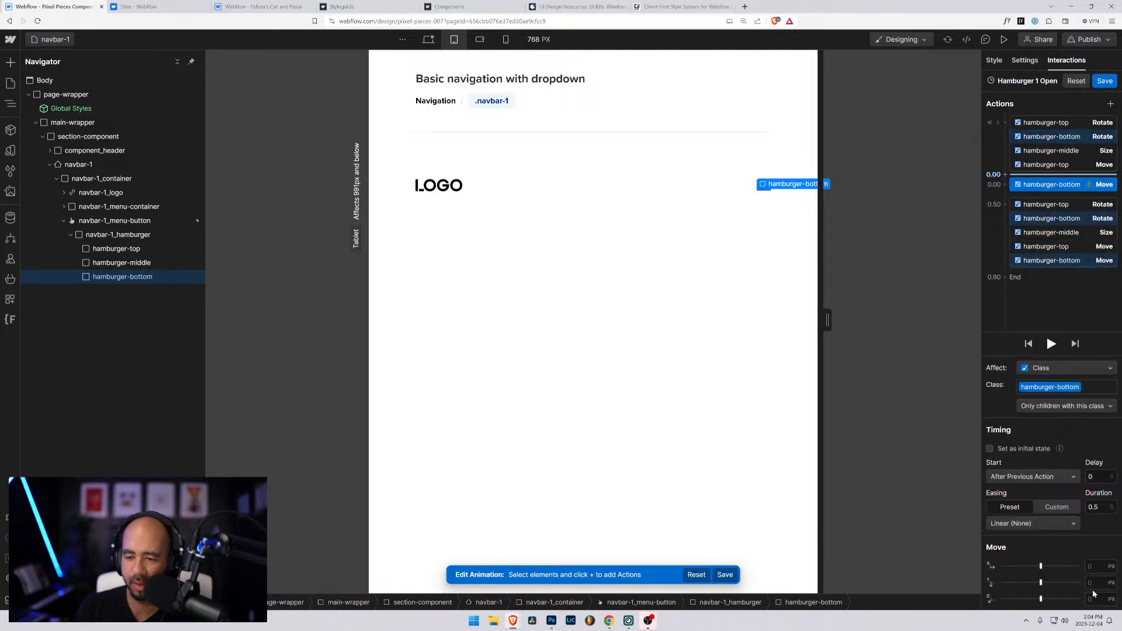
pyautogui.click(990, 449)
pyautogui.click(1104, 82)
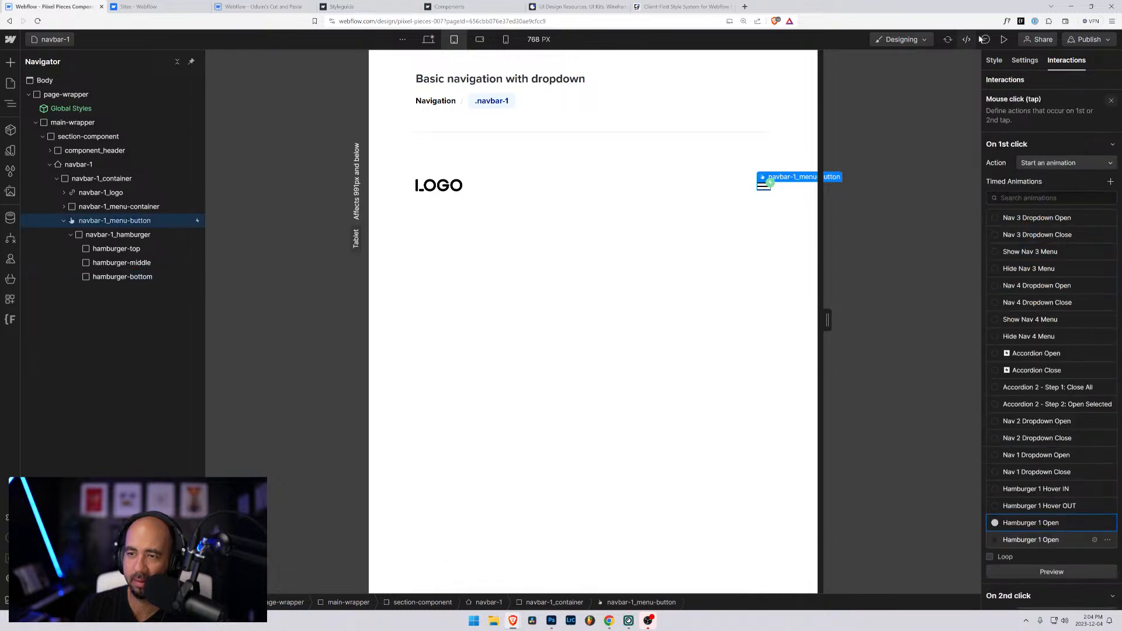
# Preview the page again and toggle the menu several times to check the icon's transition between bars and X
pyautogui.click(1004, 39)
pyautogui.click(733, 190)
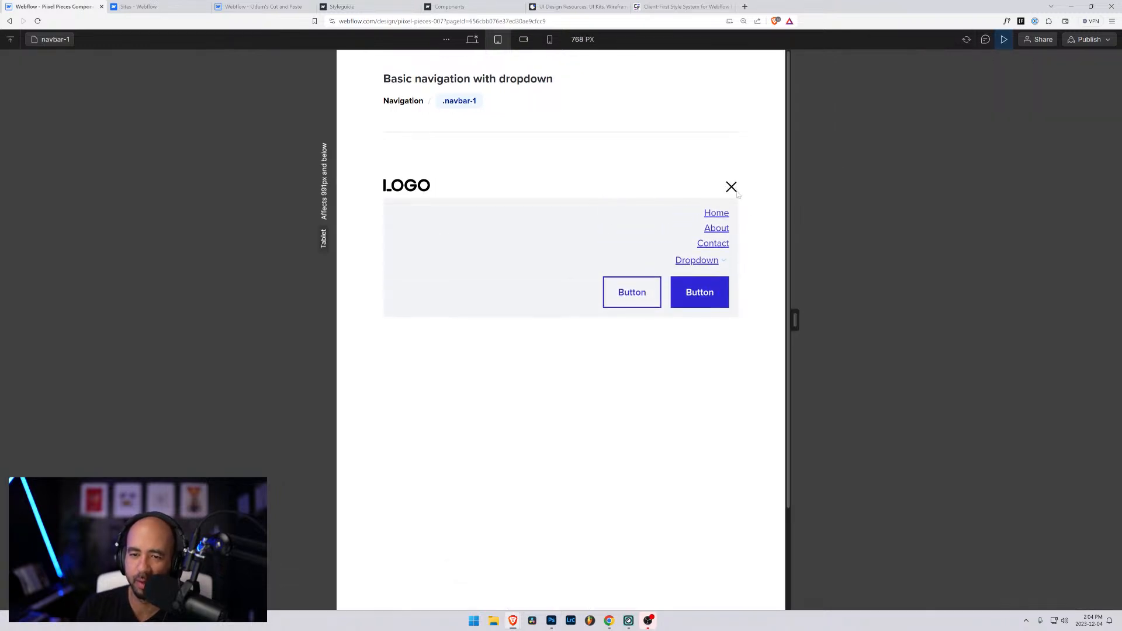
pyautogui.click(732, 187)
pyautogui.click(733, 187)
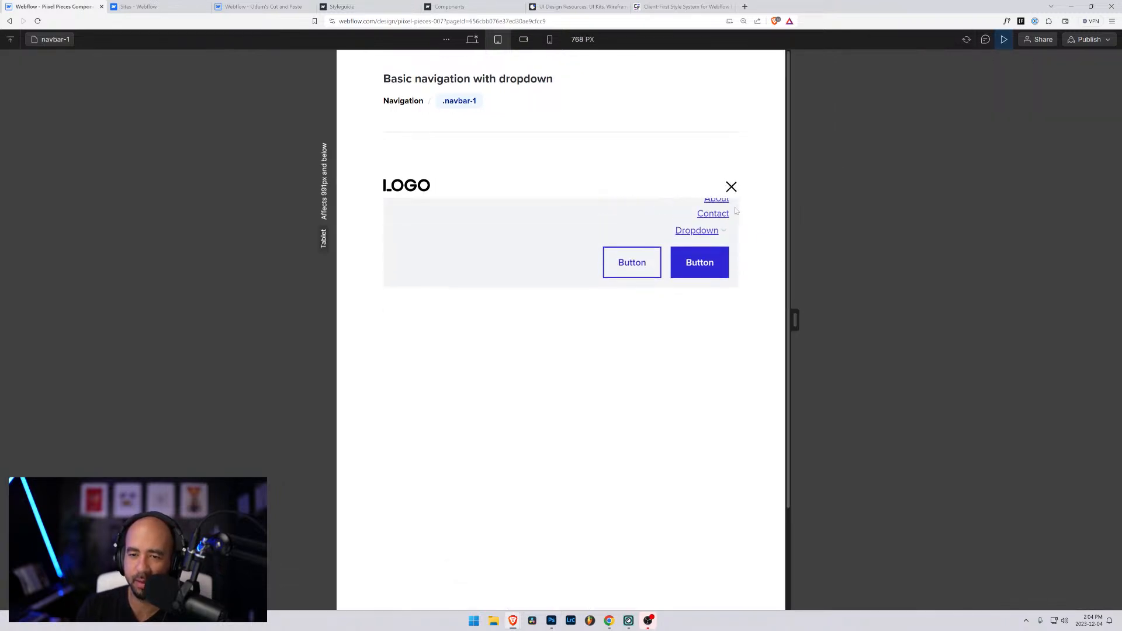
pyautogui.click(733, 187)
pyautogui.click(732, 187)
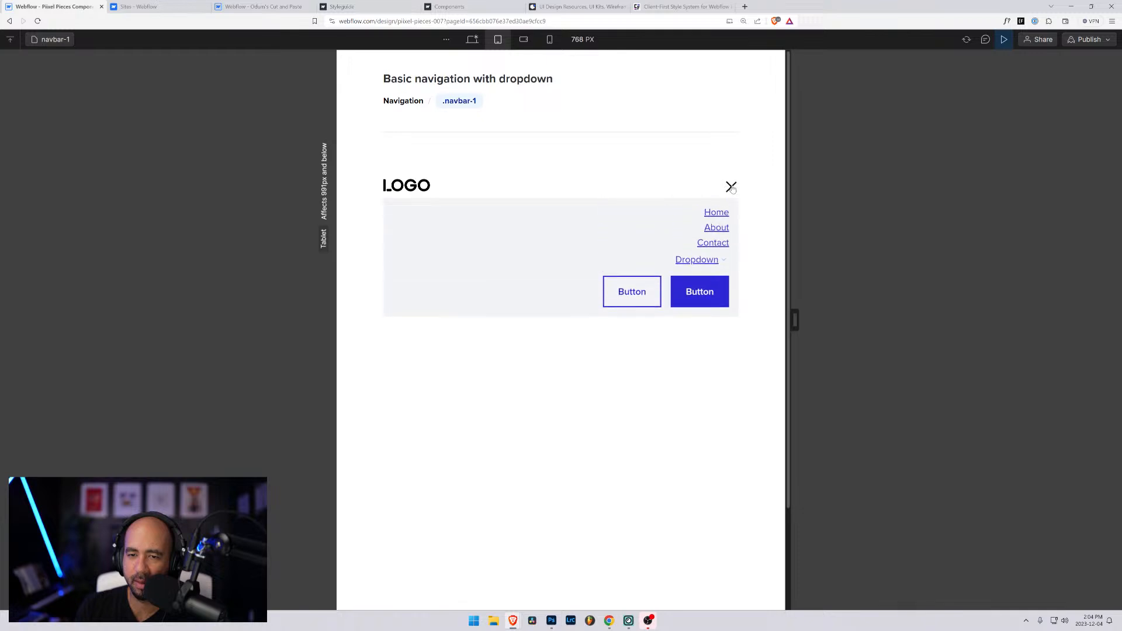
pyautogui.click(732, 187)
pyautogui.click(732, 187)
pyautogui.click(733, 187)
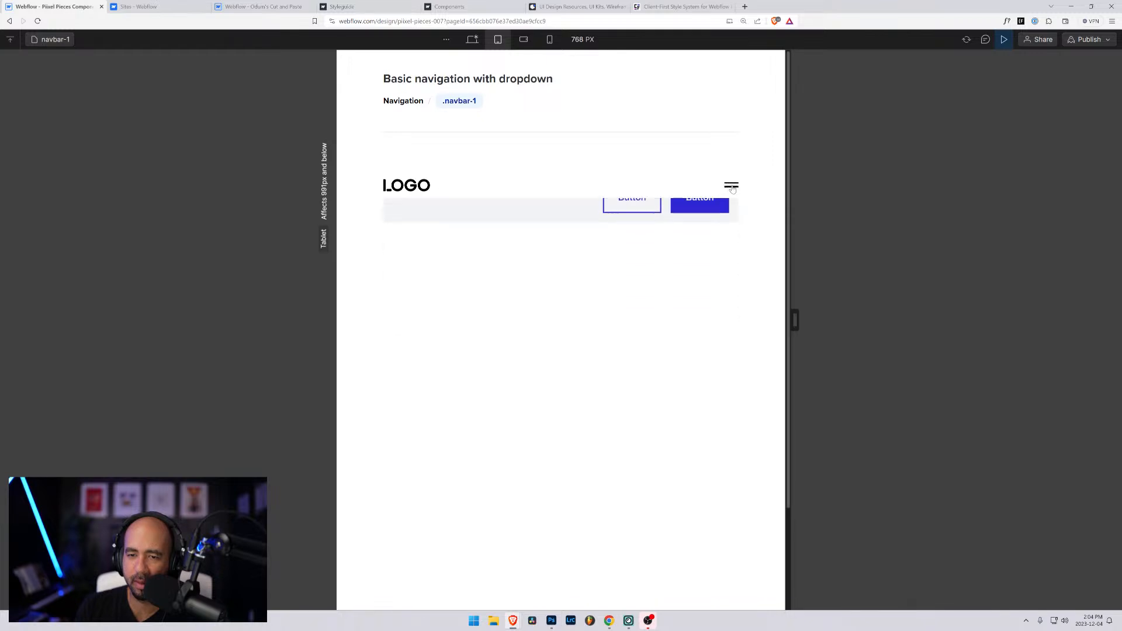
pyautogui.click(732, 187)
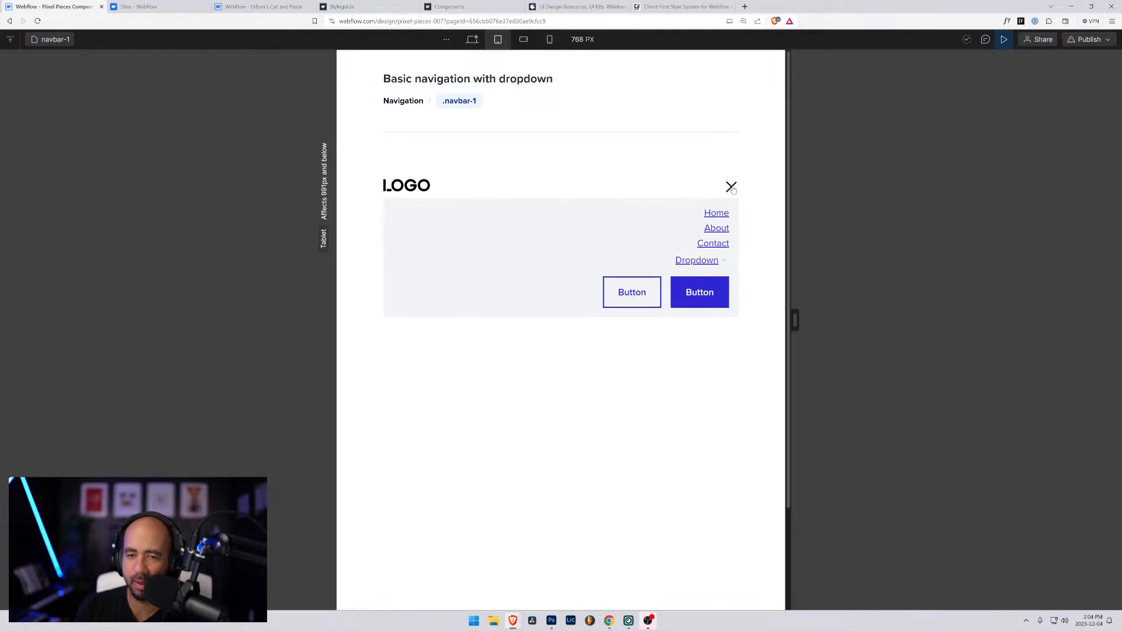
pyautogui.click(1005, 39)
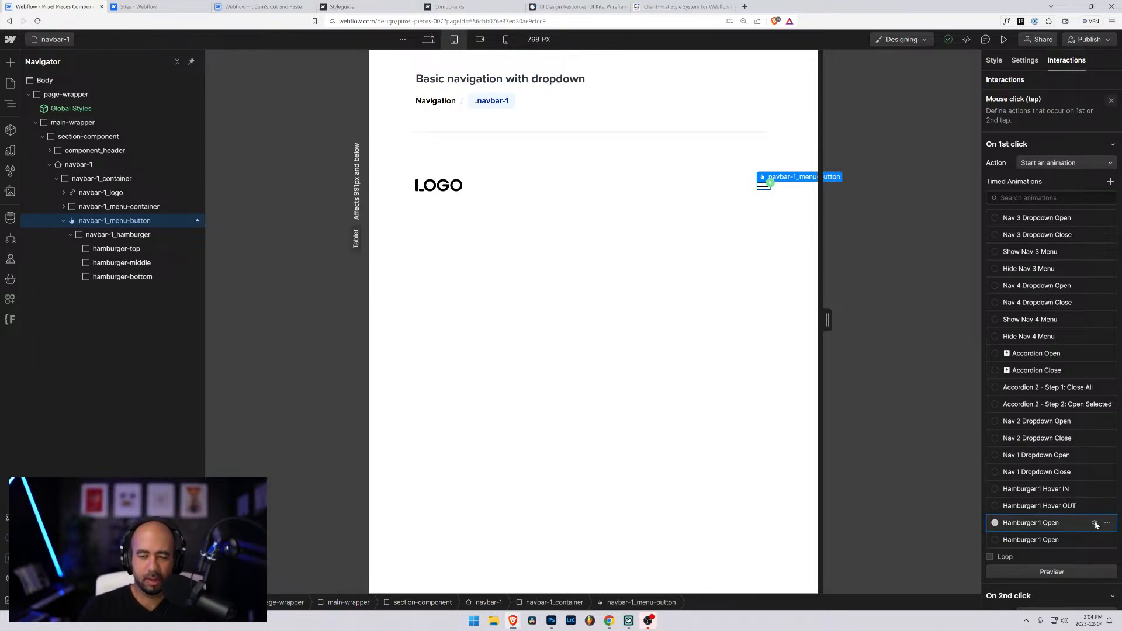
# Open the second-click Hamburger 1 Open animation and delete its hamburger-middle Move action
pyautogui.scroll(-8, 1048, 407)
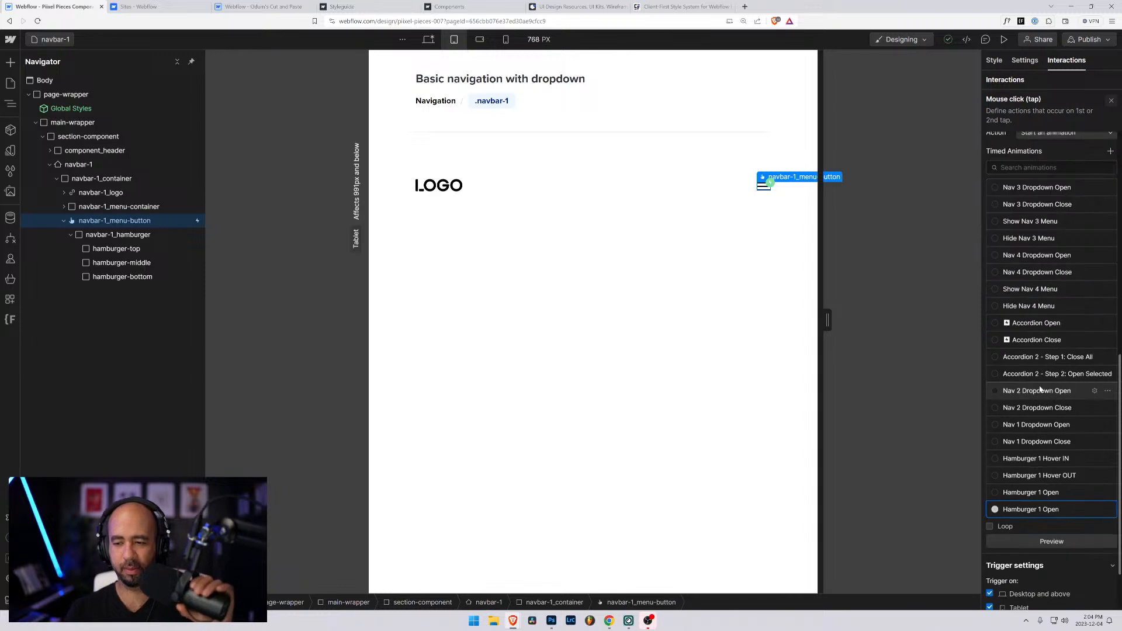
pyautogui.click(1095, 509)
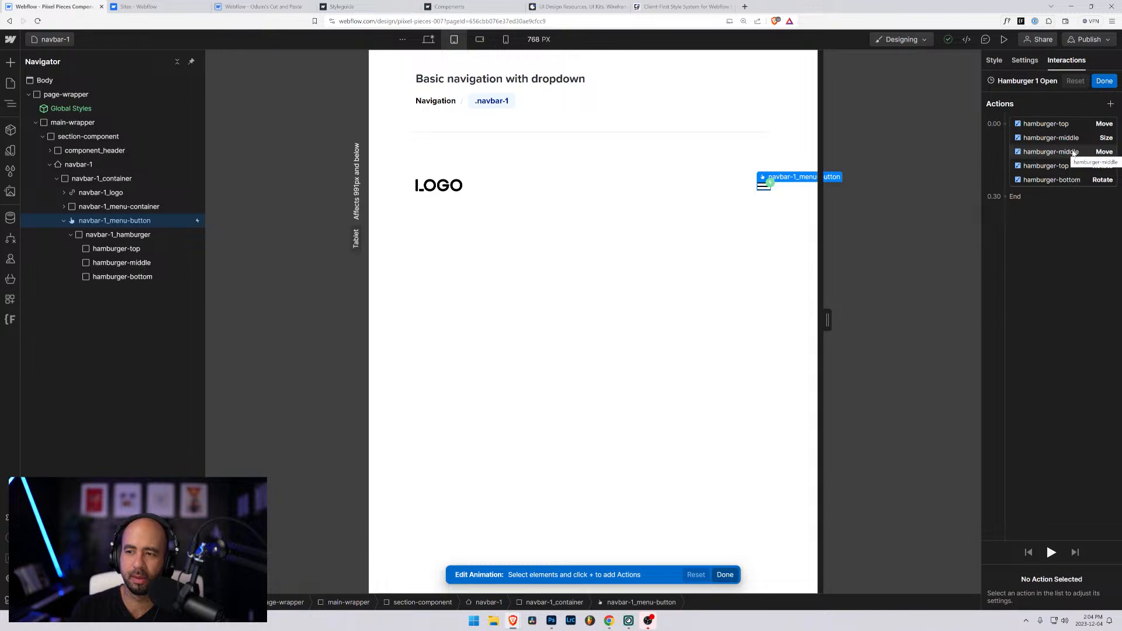
pyautogui.click(1073, 153)
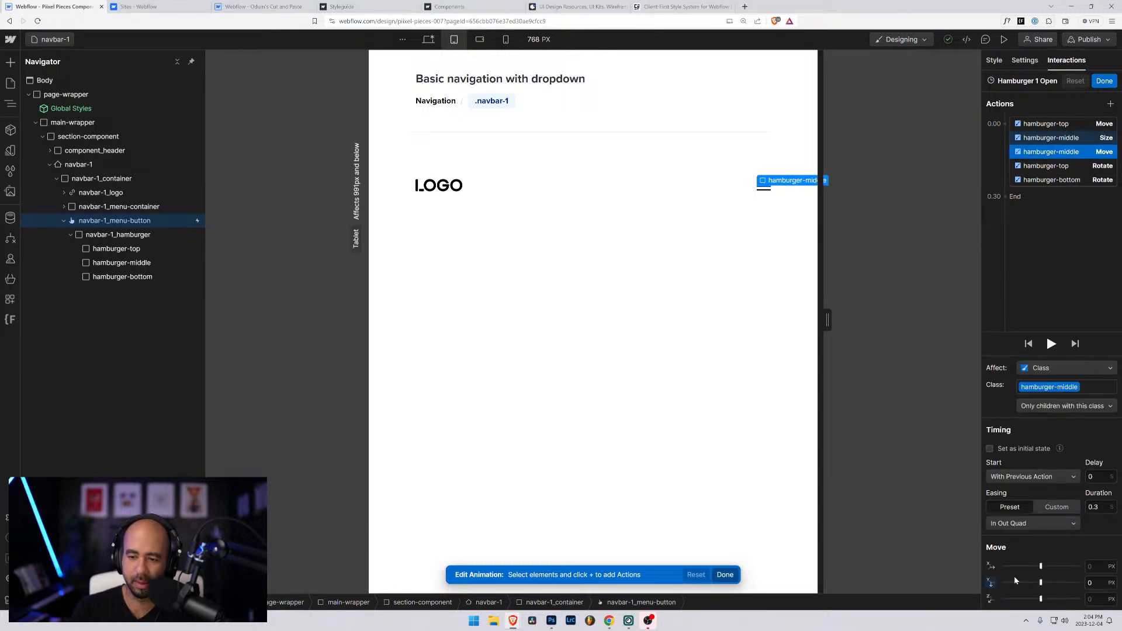
pyautogui.rightClick(1068, 154)
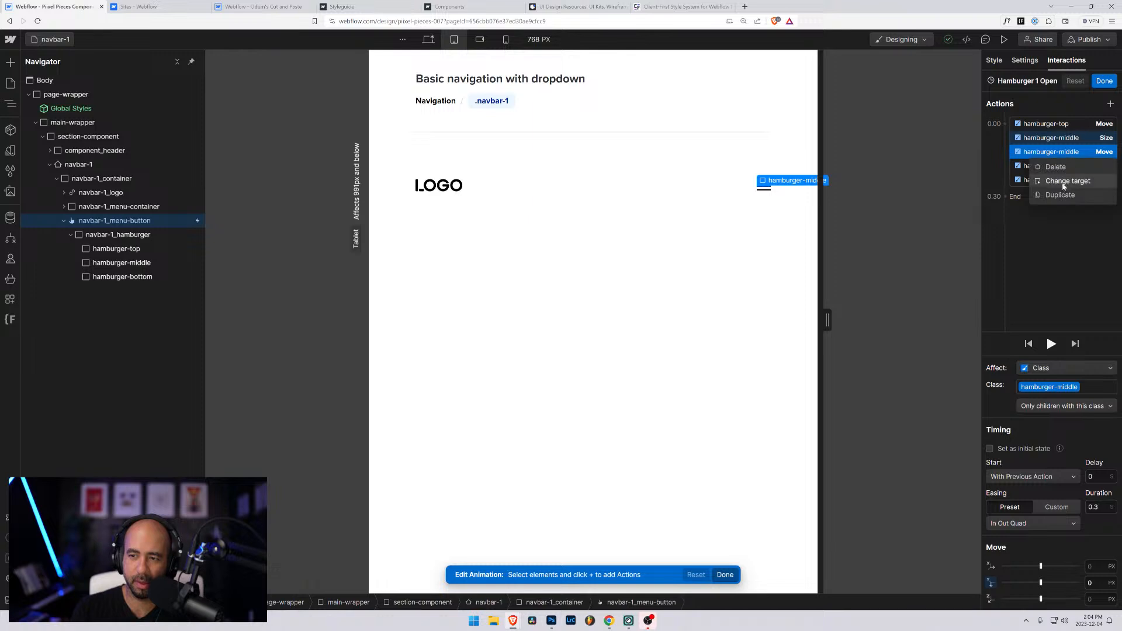
pyautogui.click(1056, 168)
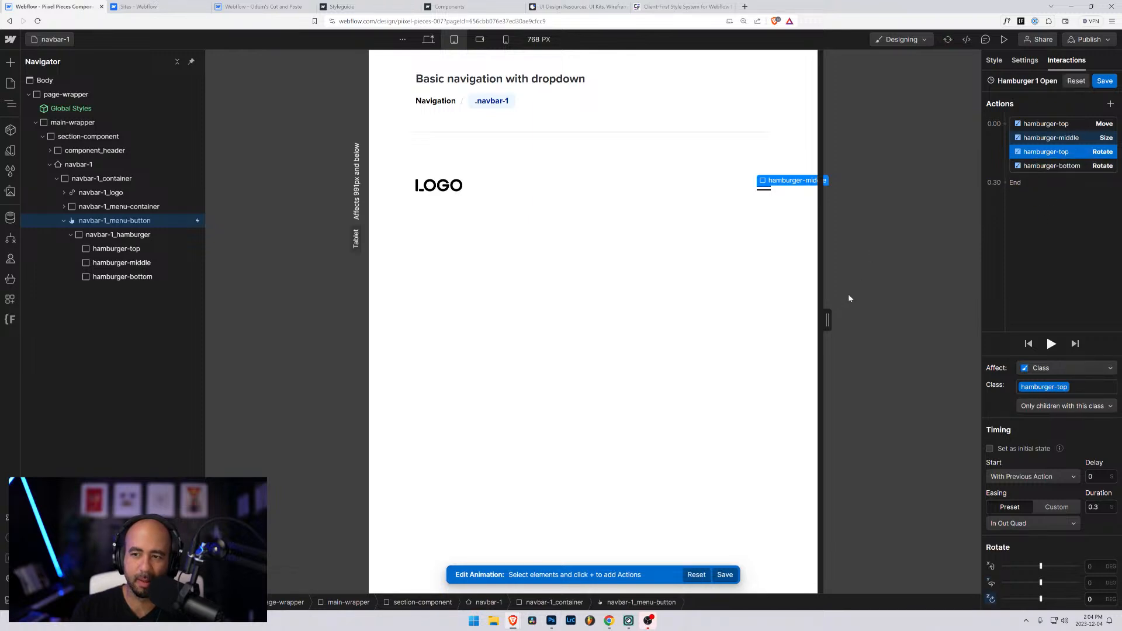
# Add a hamburger-bottom Move action to the second-click animation with Y at 0 and a duration of 0.3 seconds
pyautogui.click(129, 277)
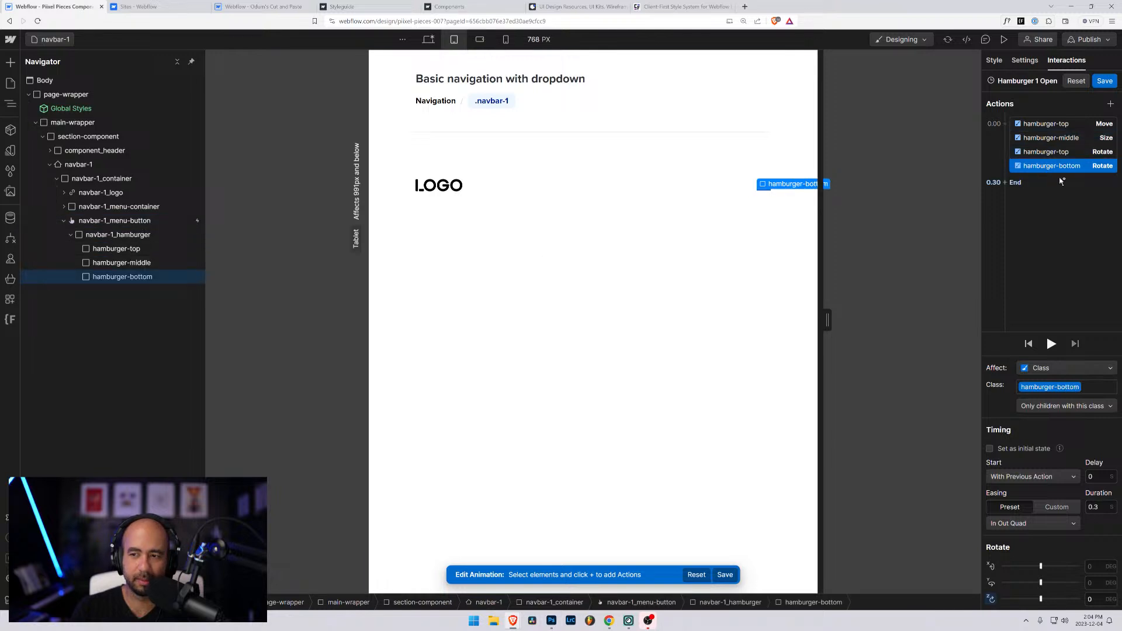
pyautogui.click(1005, 181)
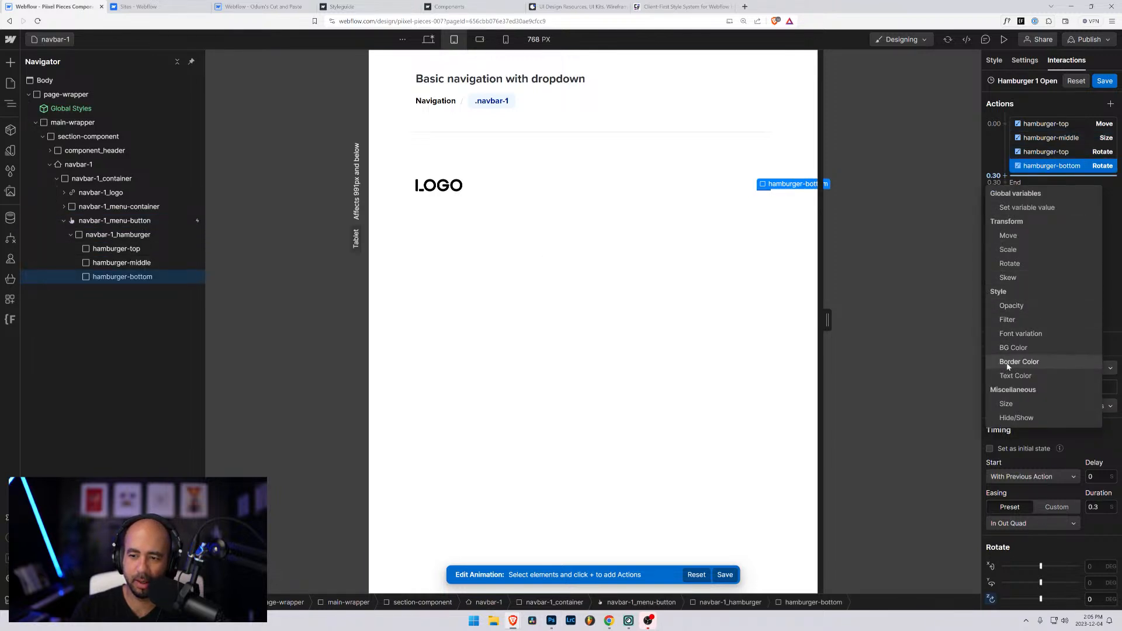
pyautogui.click(1009, 236)
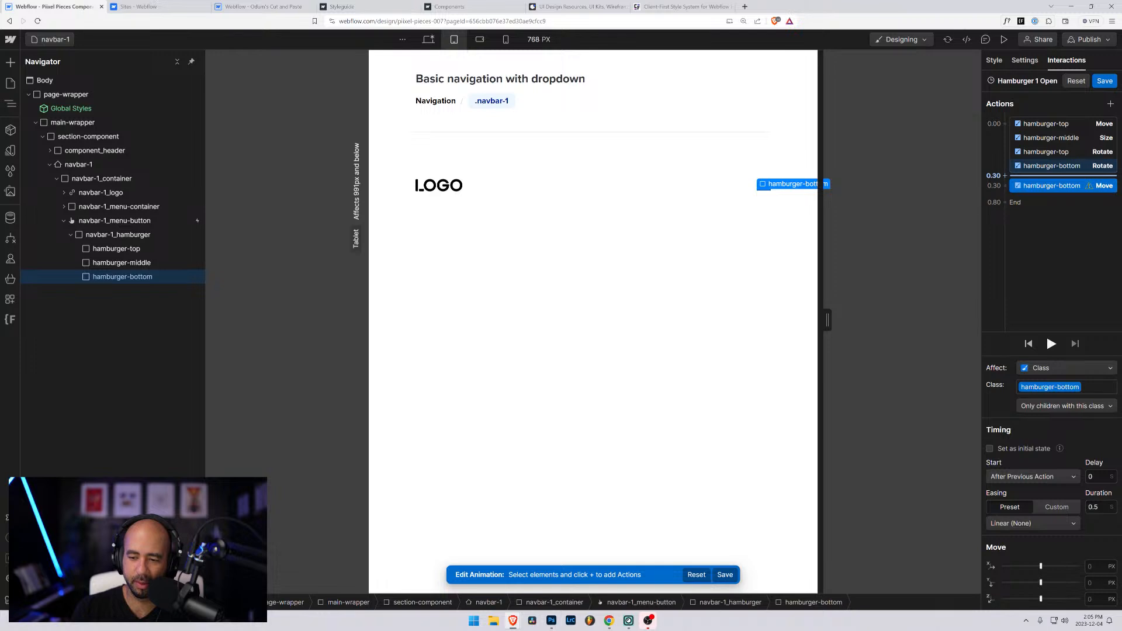
pyautogui.click(1094, 507)
pyautogui.write('0.3')
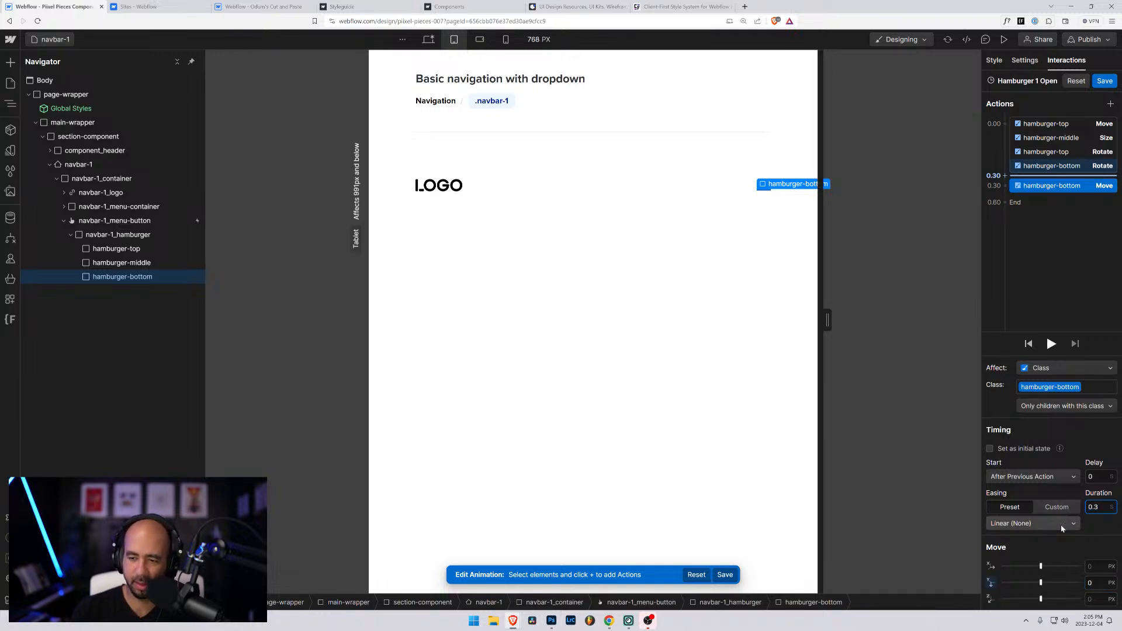
# Set the hamburger-bottom Move action to In Out Quad easing, start it With Previous Action, and save the animation
pyautogui.click(1032, 523)
pyautogui.click(1021, 457)
pyautogui.click(1020, 458)
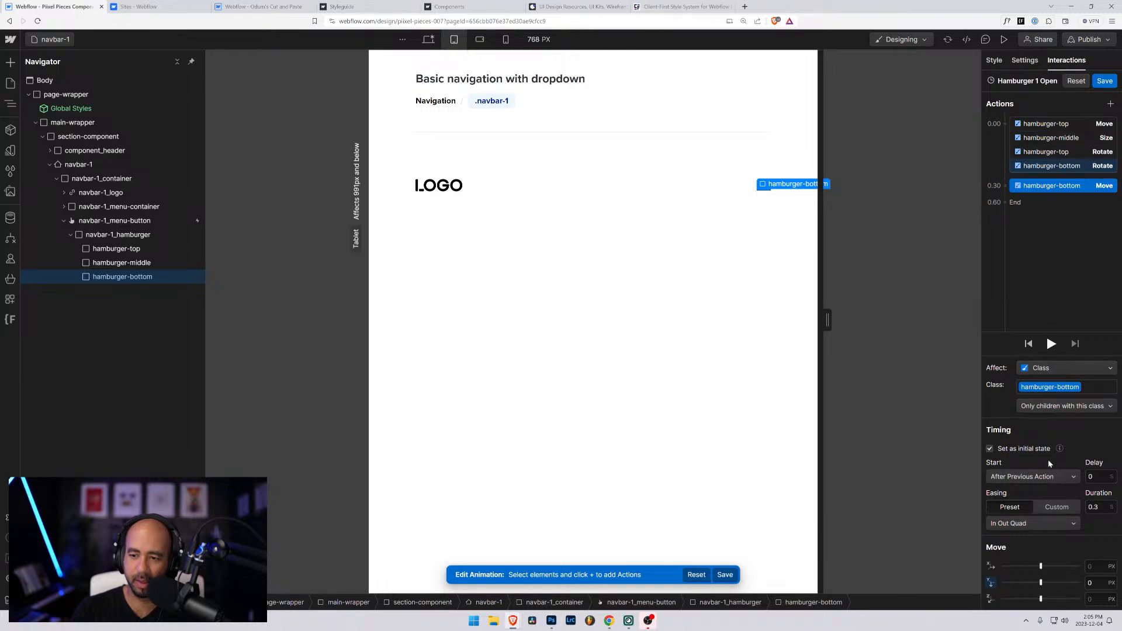
pyautogui.click(1032, 477)
pyautogui.click(1033, 490)
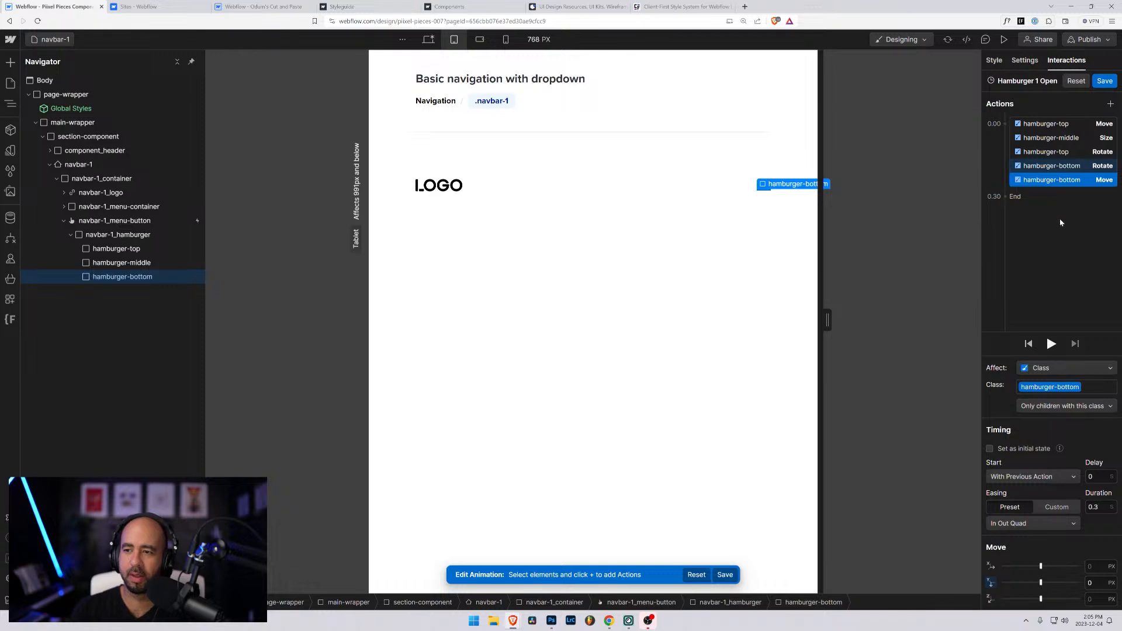
pyautogui.click(1105, 81)
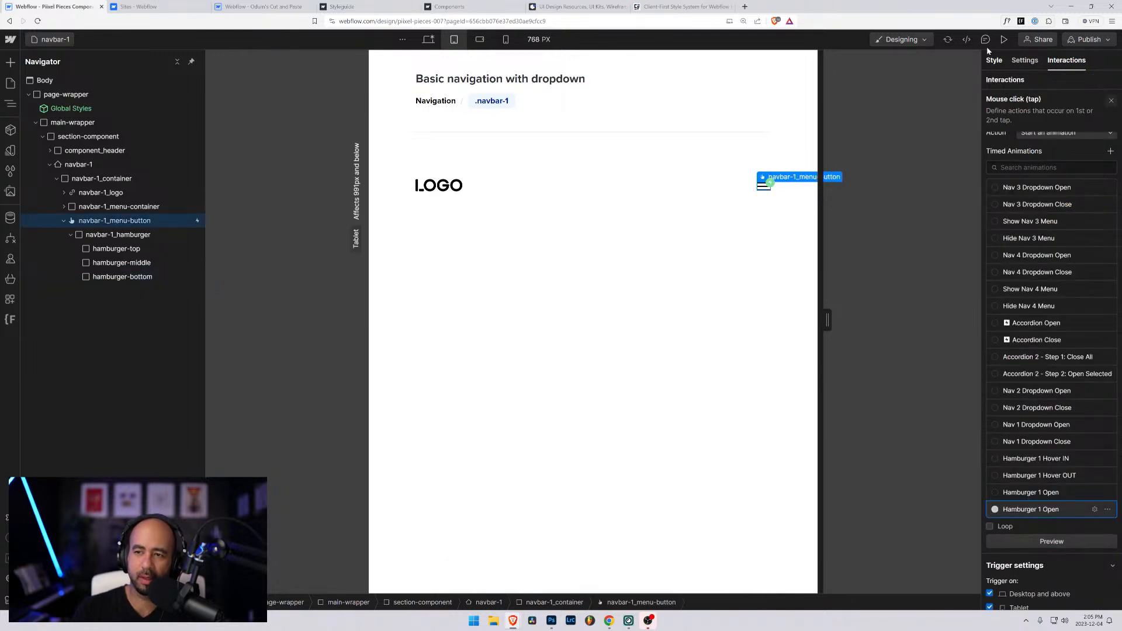
# Preview the page at tablet width and toggle the menu repeatedly to check the icon's transition between bars and X
pyautogui.click(1004, 39)
pyautogui.click(731, 187)
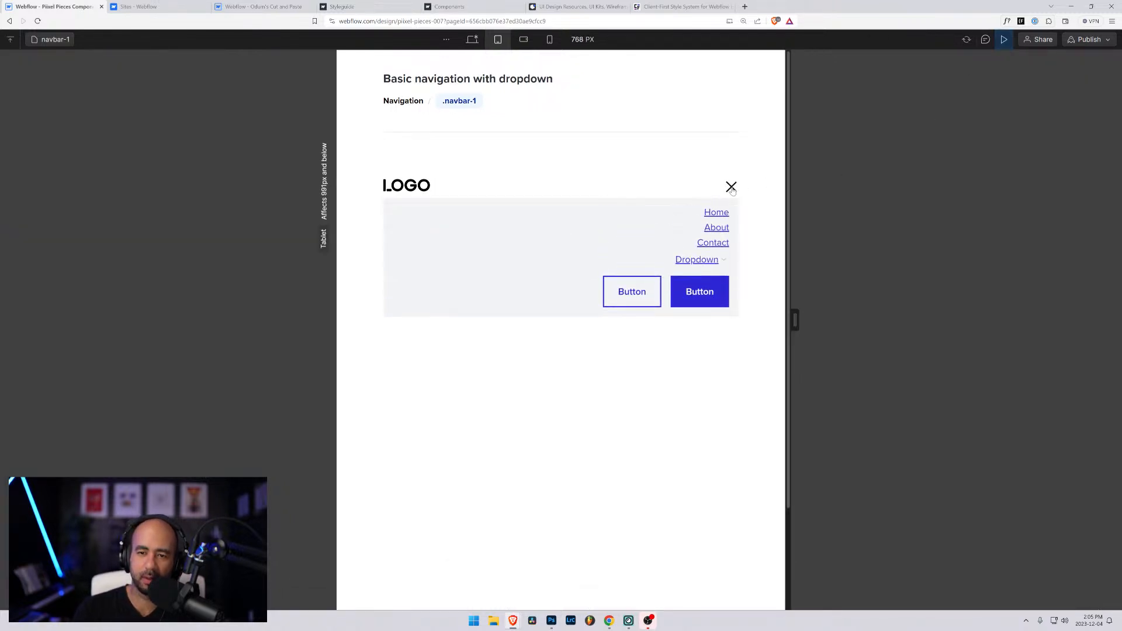
pyautogui.click(731, 188)
pyautogui.click(731, 187)
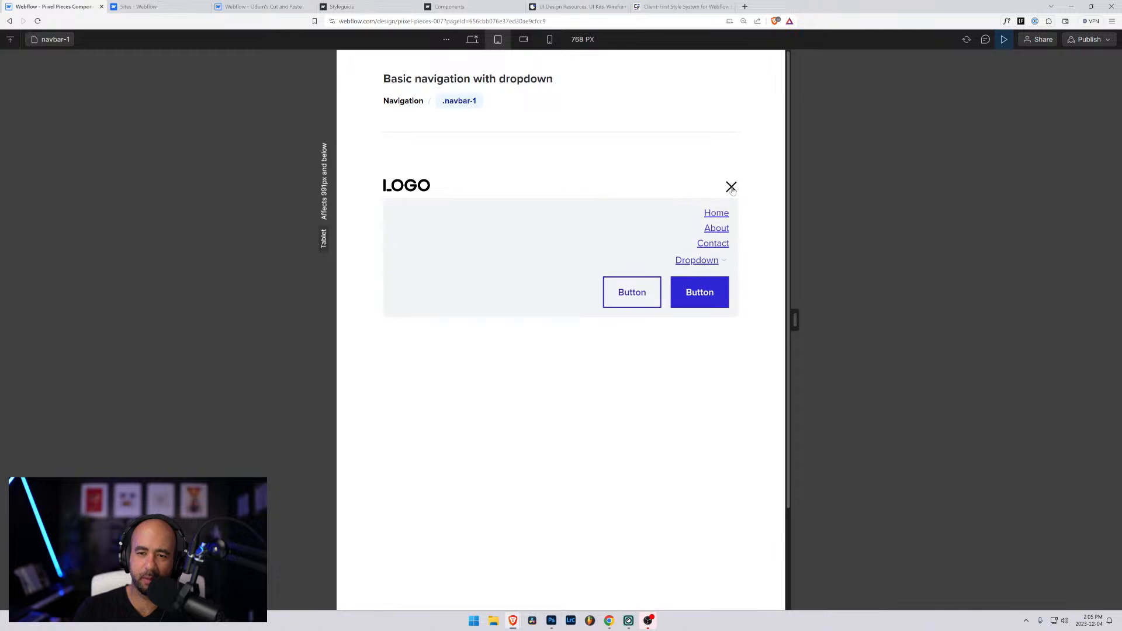
pyautogui.click(731, 189)
pyautogui.click(731, 188)
pyautogui.click(731, 187)
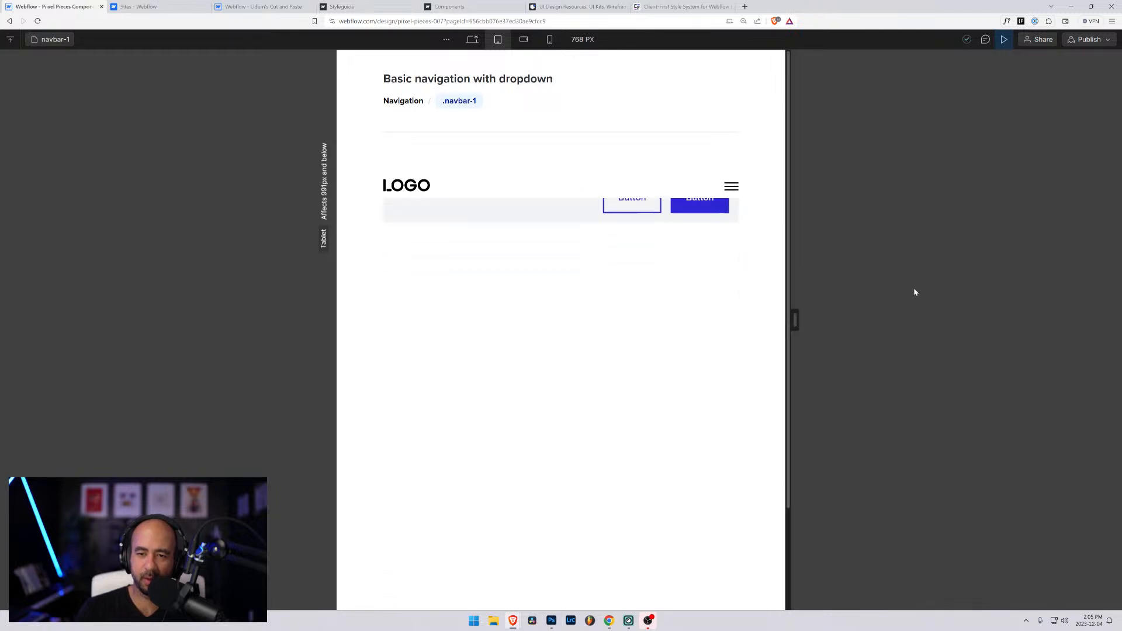
pyautogui.click(731, 186)
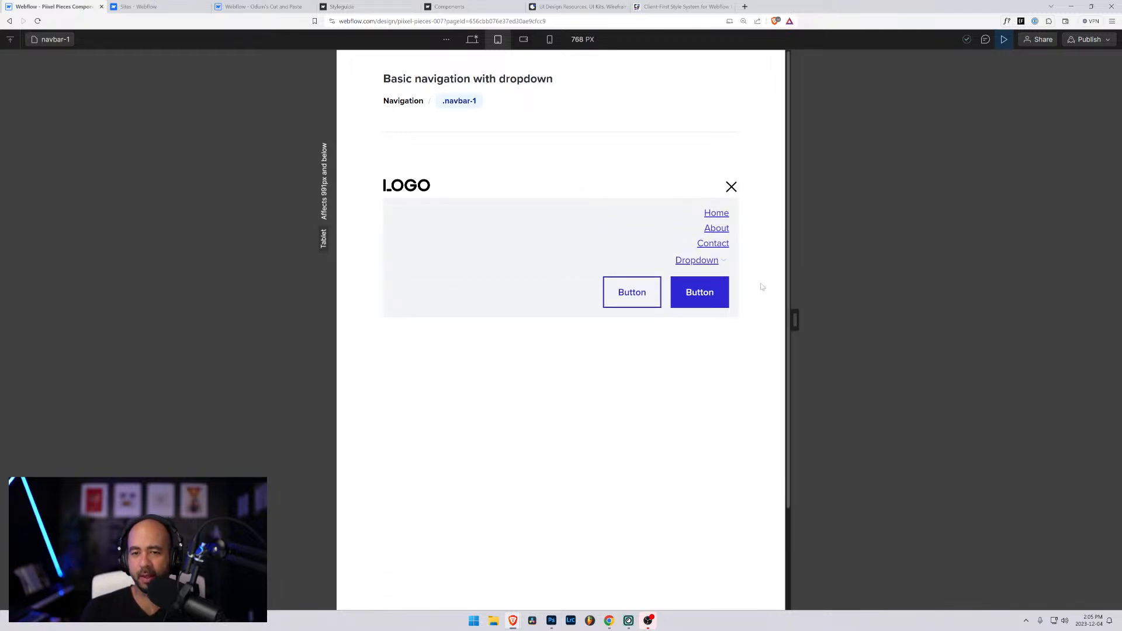
pyautogui.click(729, 192)
pyautogui.click(731, 189)
pyautogui.click(731, 188)
pyautogui.click(731, 187)
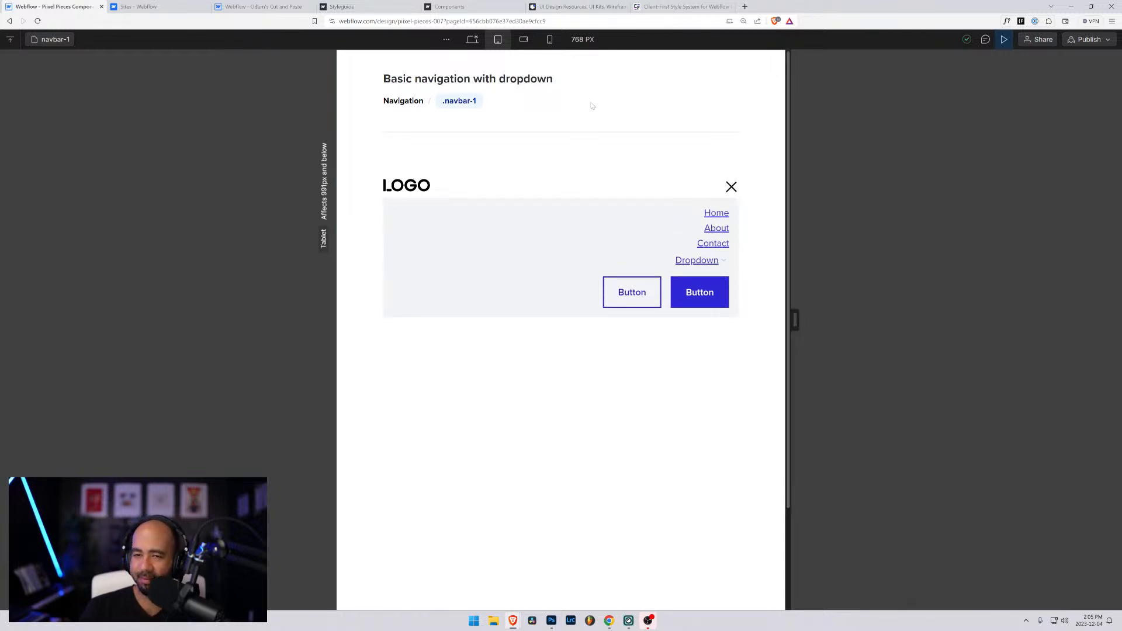
pyautogui.click(732, 188)
pyautogui.click(732, 188)
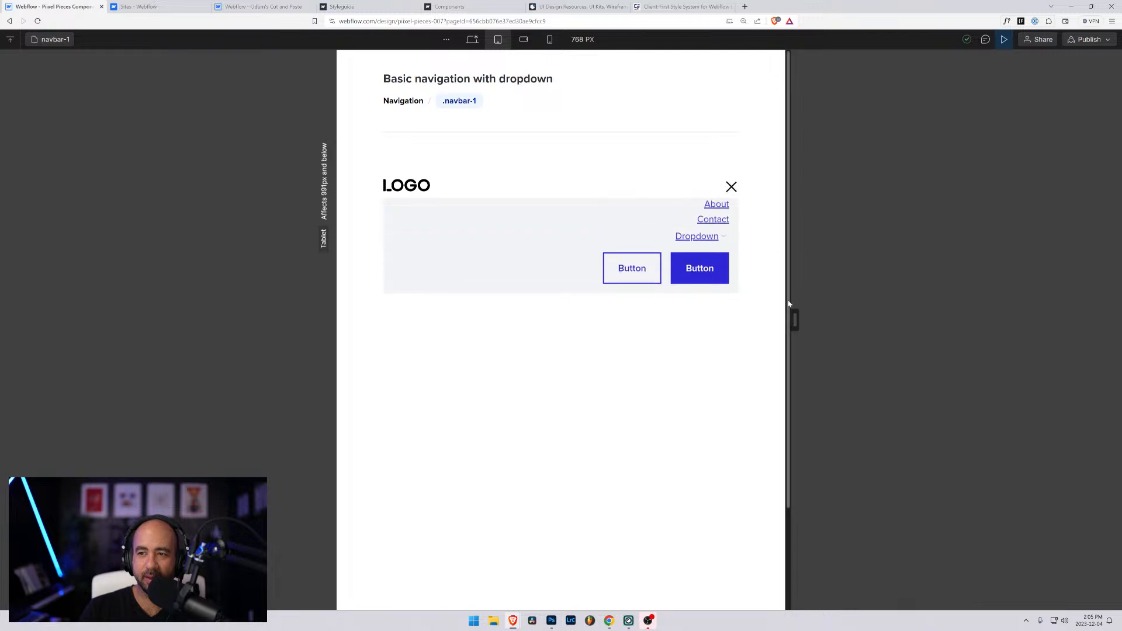
# Resize the preview within tablet width and up to desktop, toggling the menu to check how the icon and menu respond
pyautogui.moveTo(794, 320); pyautogui.dragTo(805, 299)
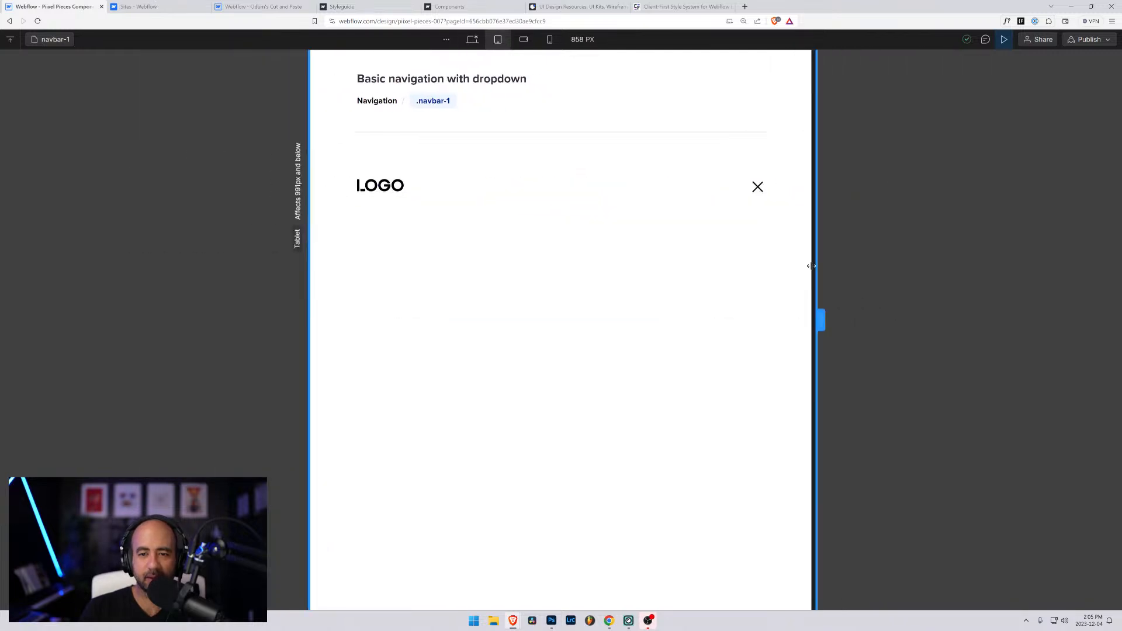
pyautogui.click(757, 189)
pyautogui.click(757, 190)
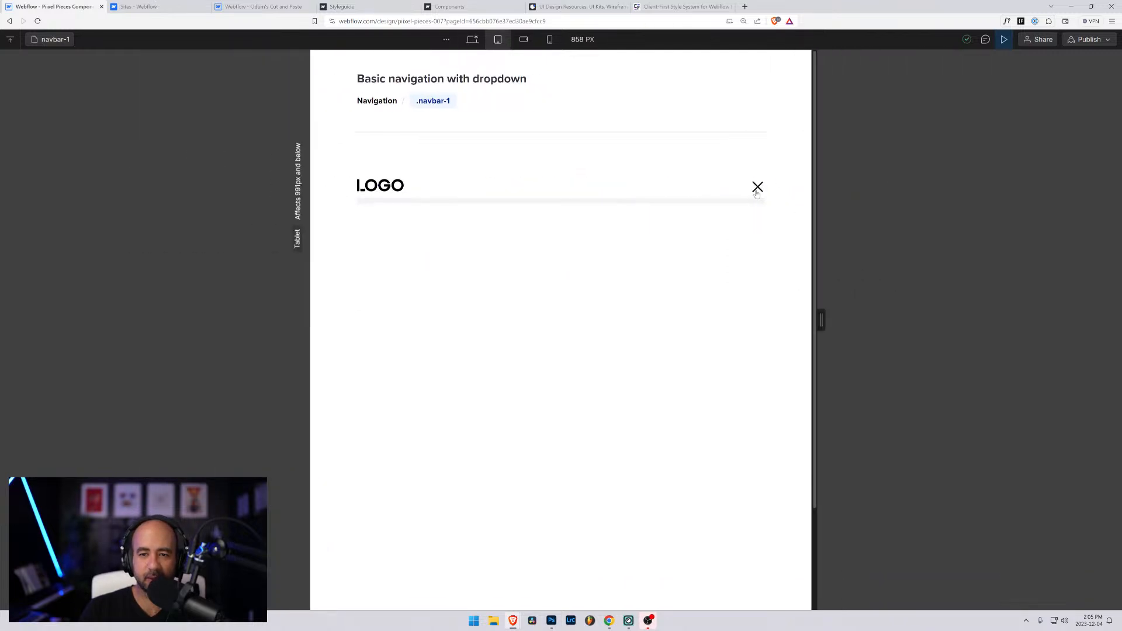
pyautogui.click(757, 190)
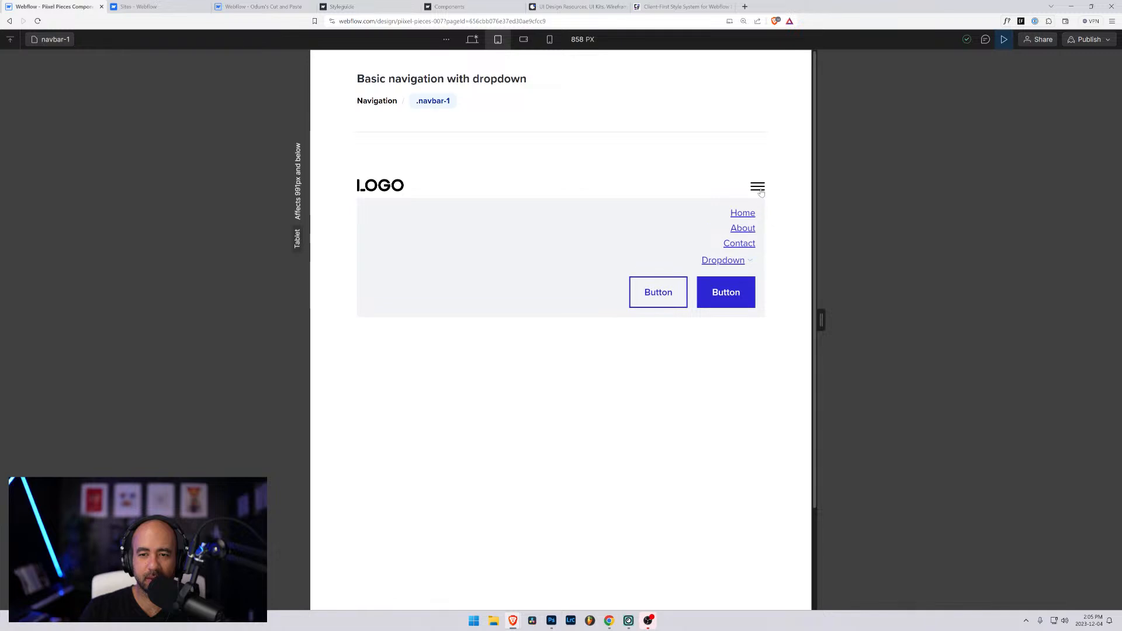
pyautogui.click(757, 190)
pyautogui.moveTo(822, 321)
pyautogui.mouseDown()
pyautogui.moveTo(1050, 328)
pyautogui.moveTo(769, 308)
pyautogui.moveTo(1062, 330)
pyautogui.moveTo(821, 322)
pyautogui.mouseUp()
pyautogui.click(754, 187)
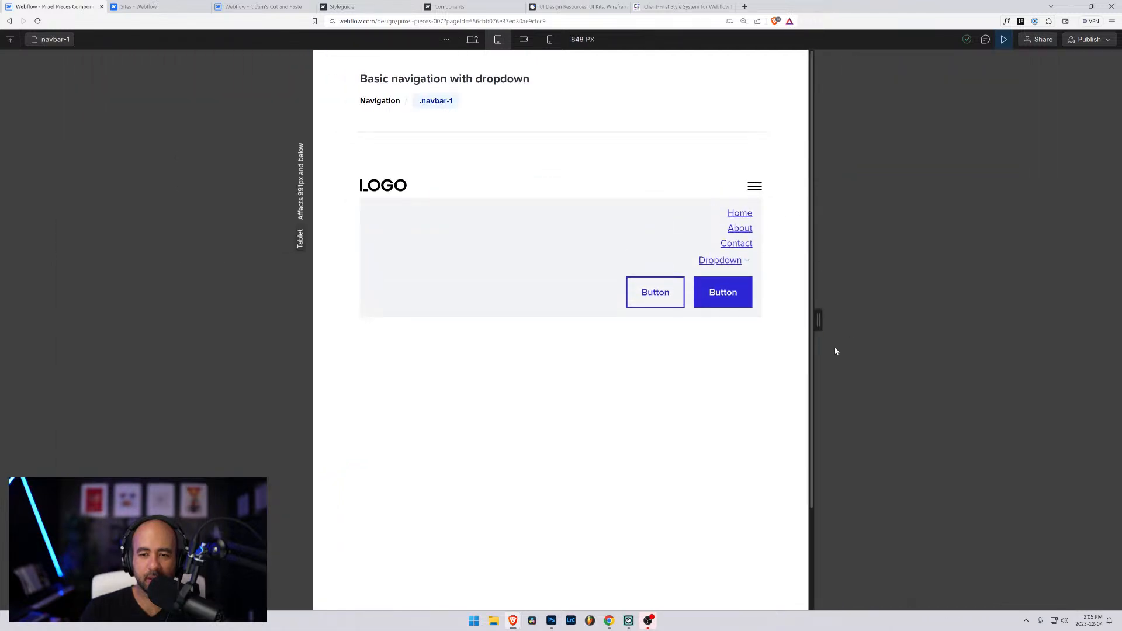
pyautogui.moveTo(818, 320); pyautogui.dragTo(1004, 320)
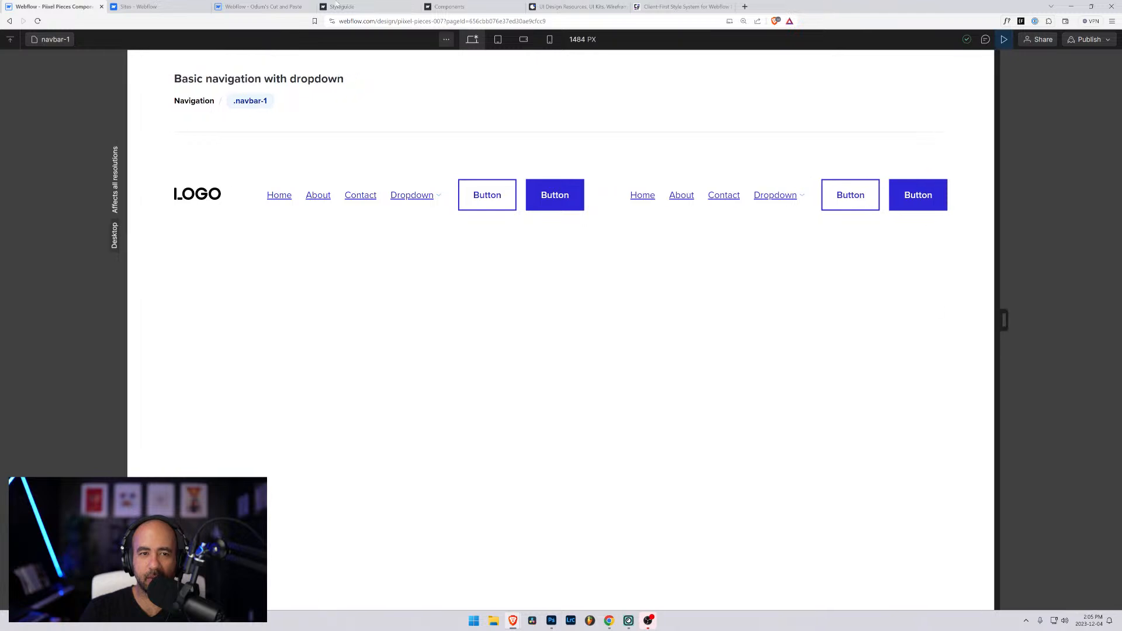
# Reload the Designer page and preview the desktop navigation's Dropdown link
pyautogui.click(37, 20)
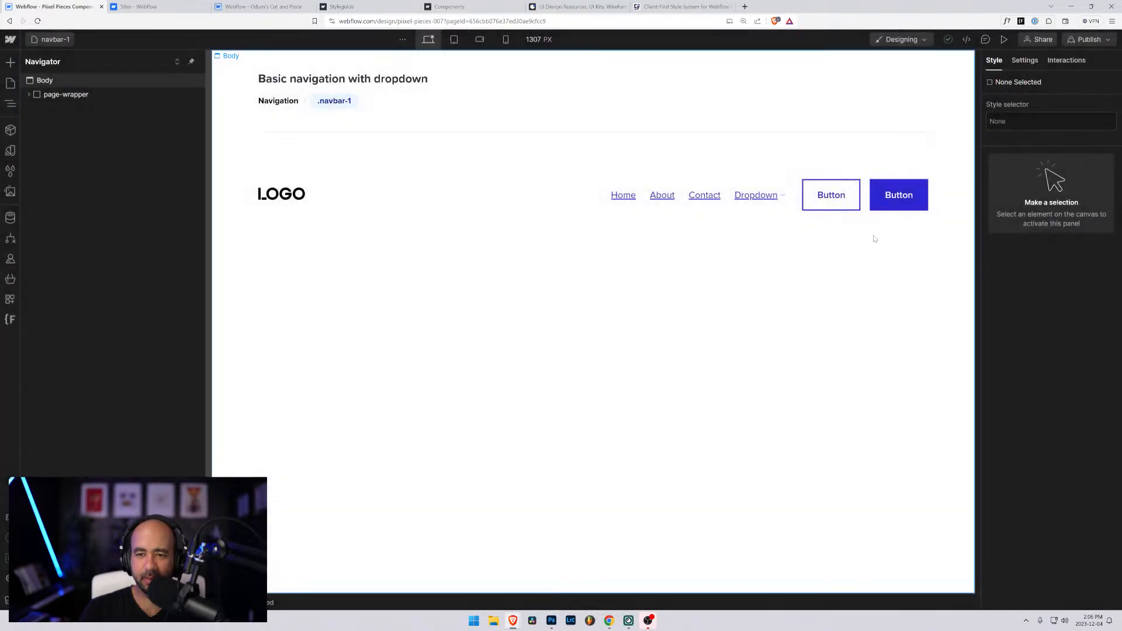
pyautogui.click(764, 200)
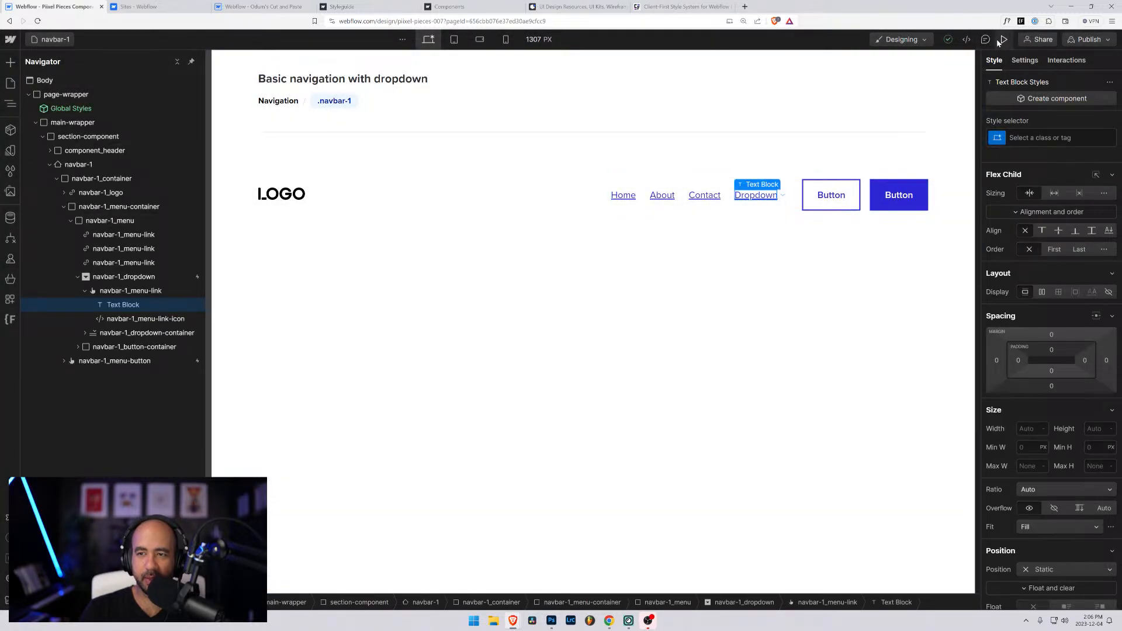
pyautogui.hotkey('ctrl', 'shift', 'p')
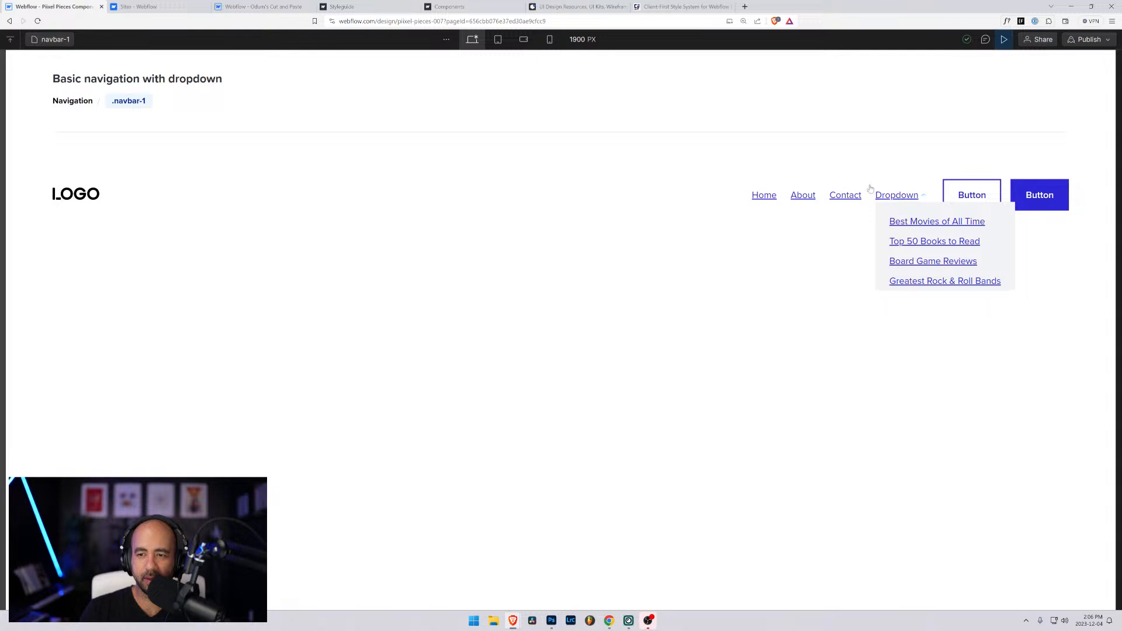
# Toggle the menu in the tablet preview, and resize to desktop and down to mobile landscape to check the icon state
pyautogui.click(500, 40)
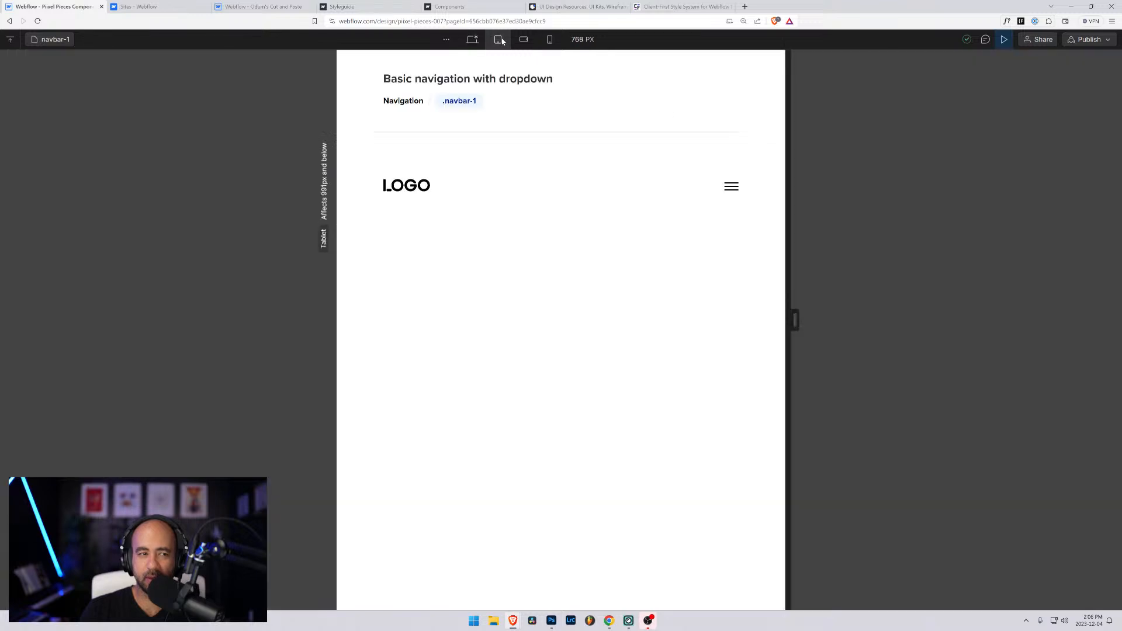
pyautogui.click(731, 187)
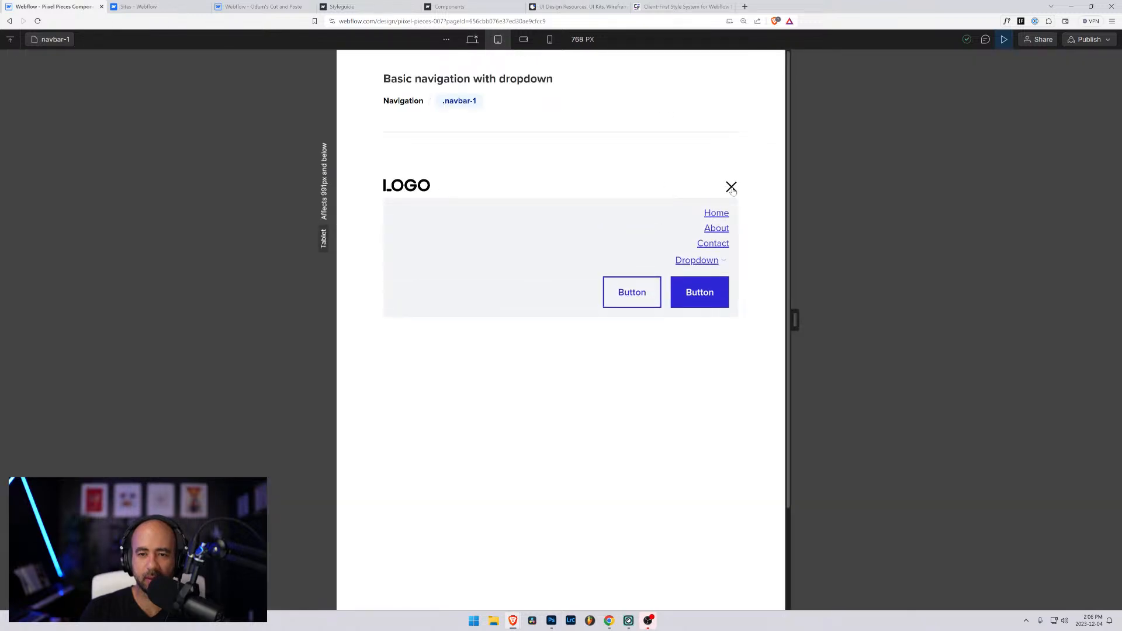
pyautogui.click(732, 187)
pyautogui.moveTo(795, 320); pyautogui.dragTo(967, 320)
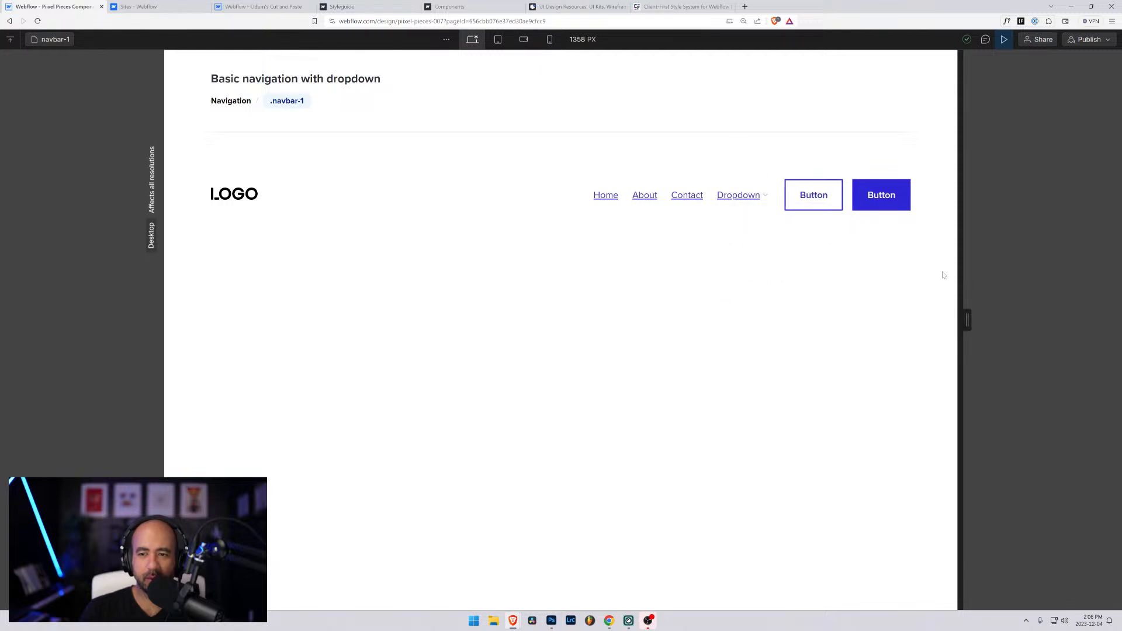
pyautogui.moveTo(968, 319); pyautogui.dragTo(755, 308)
pyautogui.click(737, 193)
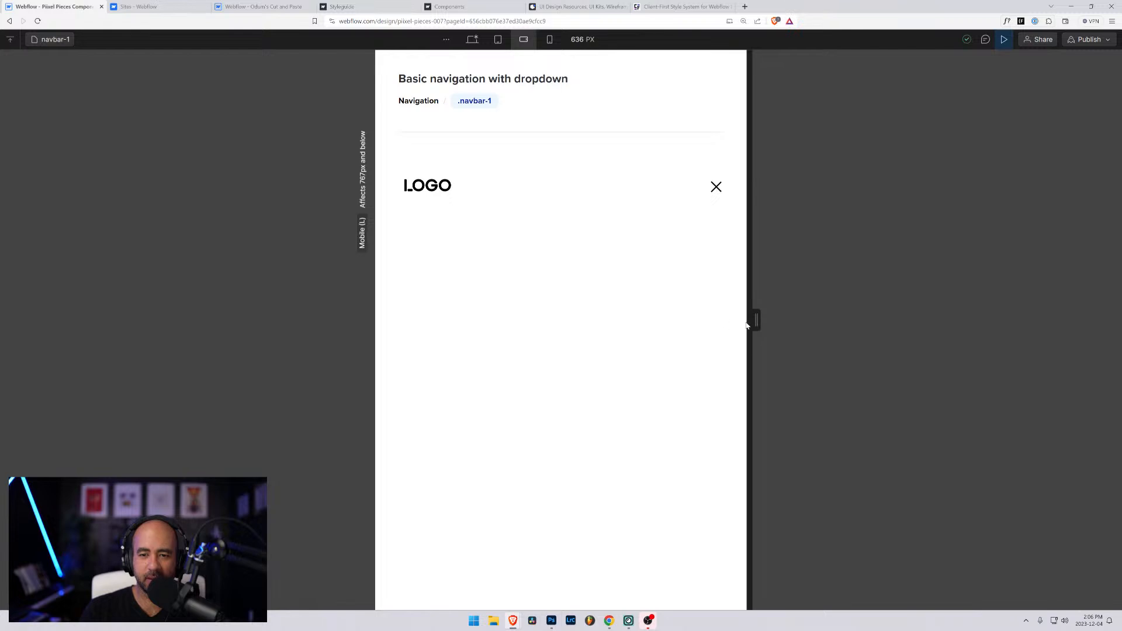
# Test the menu button while resizing the preview through 562, 600, 768 and 800 px to check the icon after each resize
pyautogui.moveTo(754, 321); pyautogui.dragTo(732, 305)
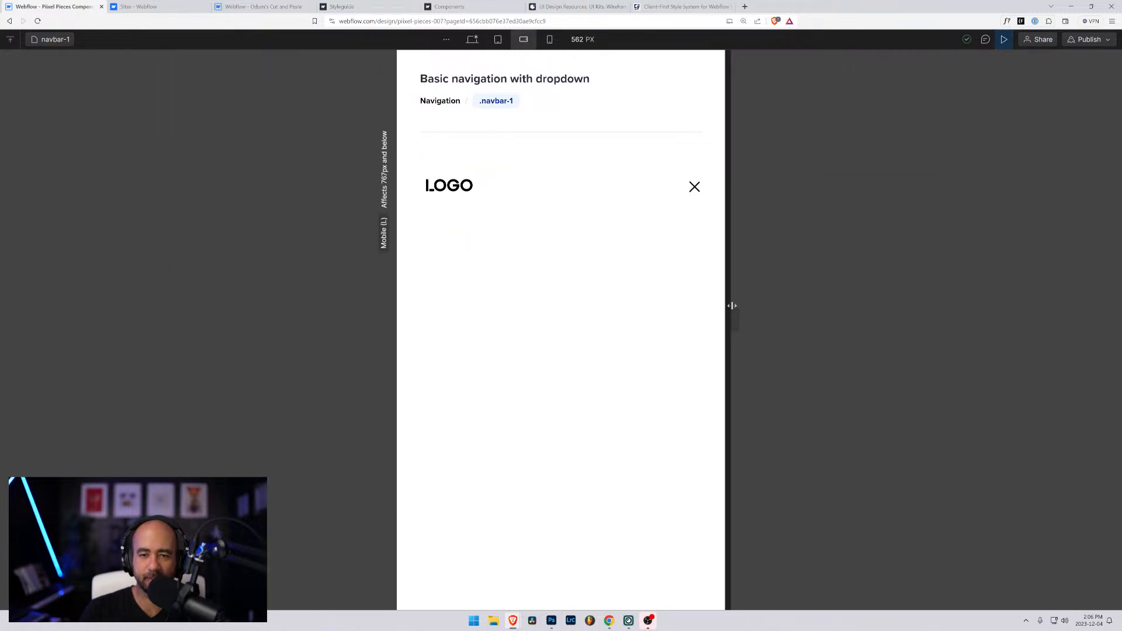
pyautogui.click(693, 187)
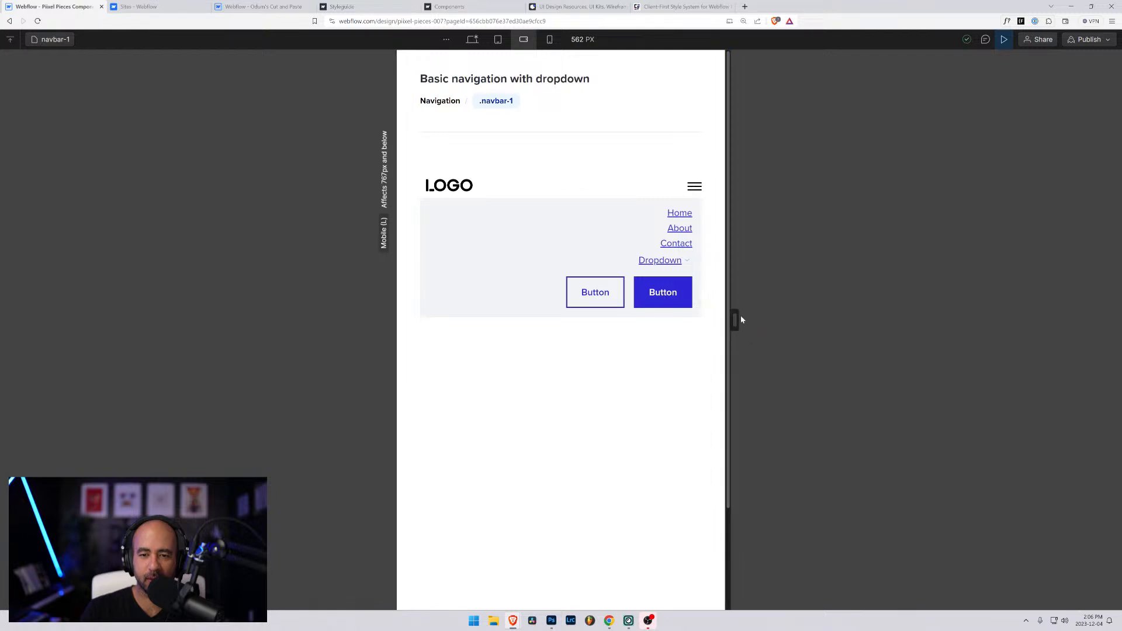
pyautogui.moveTo(736, 319)
pyautogui.mouseDown()
pyautogui.moveTo(1012, 315)
pyautogui.moveTo(757, 311)
pyautogui.moveTo(990, 326)
pyautogui.moveTo(895, 323)
pyautogui.moveTo(709, 303)
pyautogui.moveTo(954, 340)
pyautogui.moveTo(745, 320)
pyautogui.mouseUp()
pyautogui.click(704, 185)
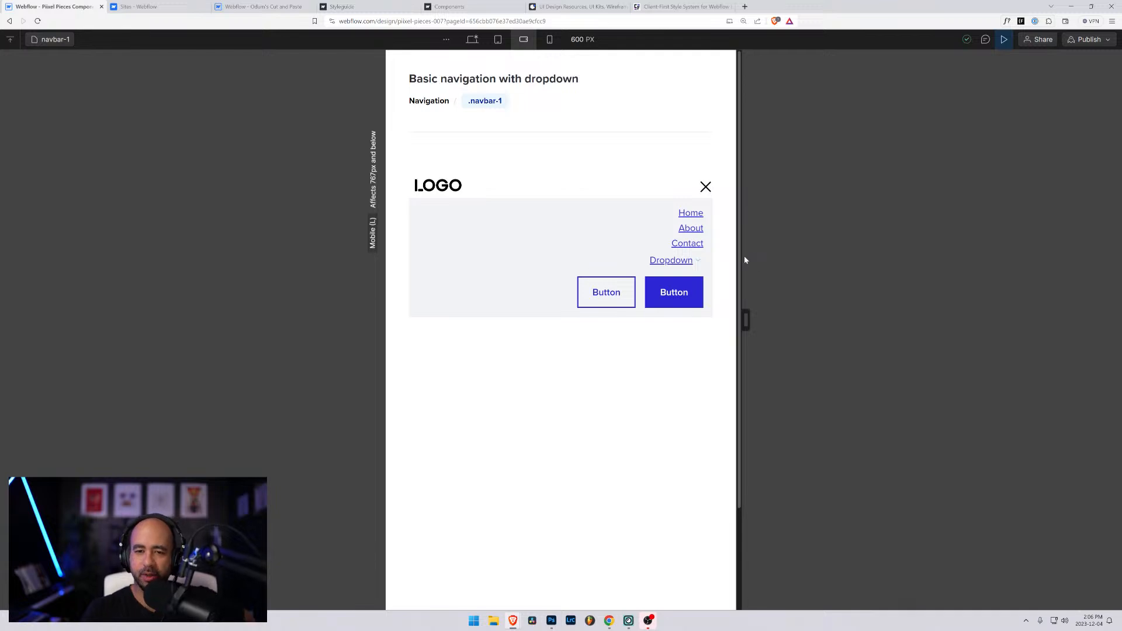
pyautogui.moveTo(746, 320); pyautogui.dragTo(794, 320)
pyautogui.click(730, 187)
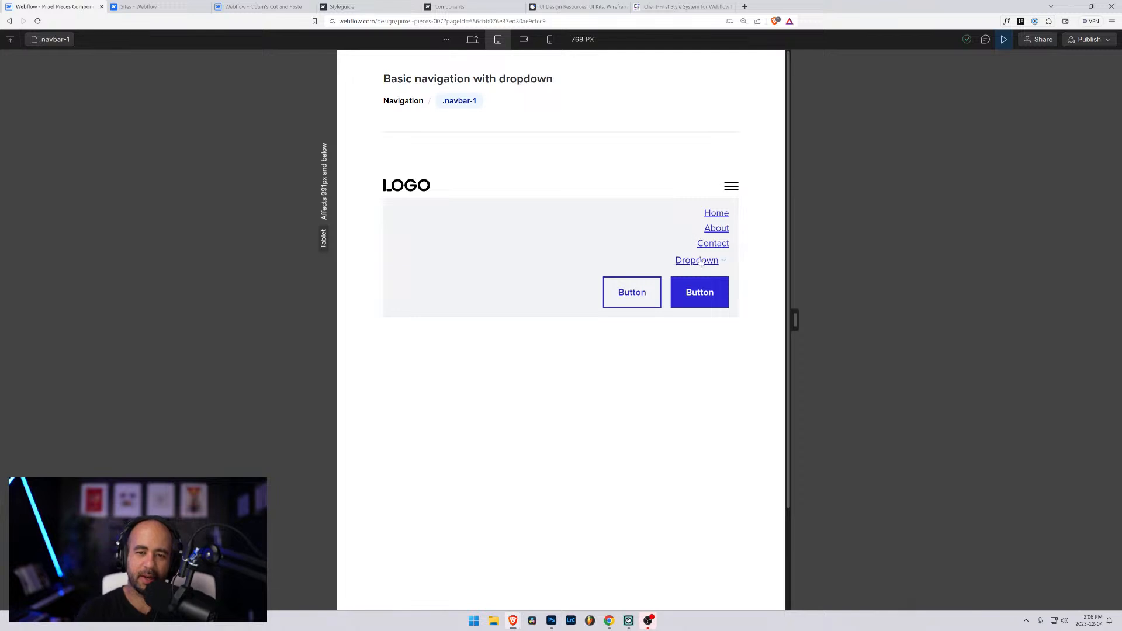
pyautogui.moveTo(794, 319)
pyautogui.mouseDown()
pyautogui.moveTo(986, 325)
pyautogui.moveTo(691, 318)
pyautogui.moveTo(932, 343)
pyautogui.moveTo(577, 310)
pyautogui.moveTo(801, 337)
pyautogui.mouseUp()
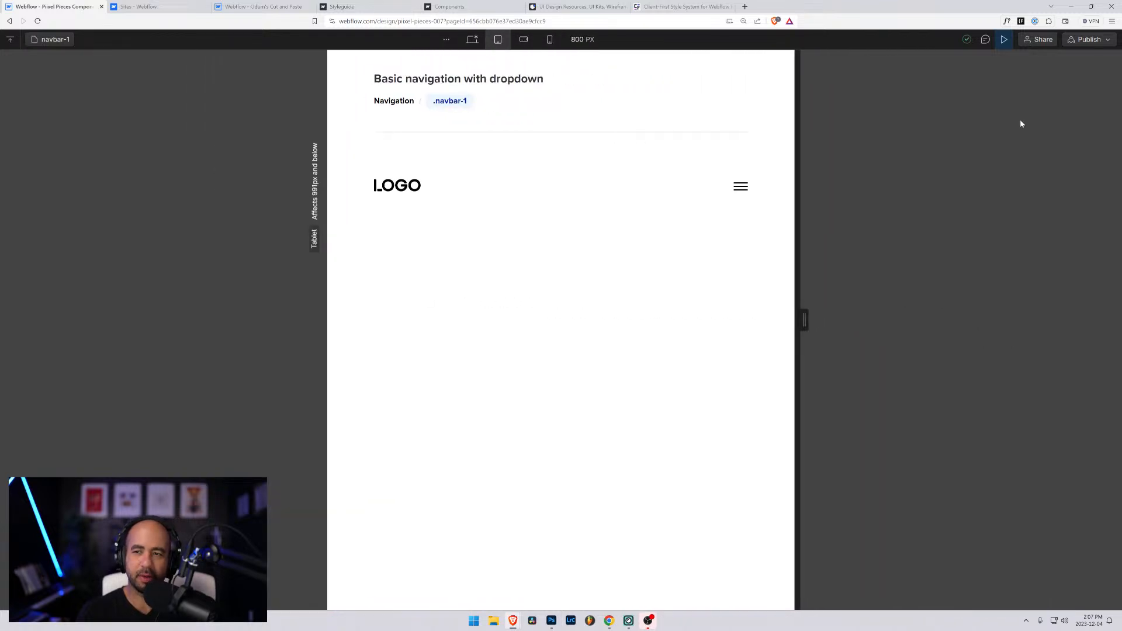
# Leave the preview and show the collapsed menu on the tablet canvas through navbar-1_menu's navbar settings
pyautogui.click(1004, 41)
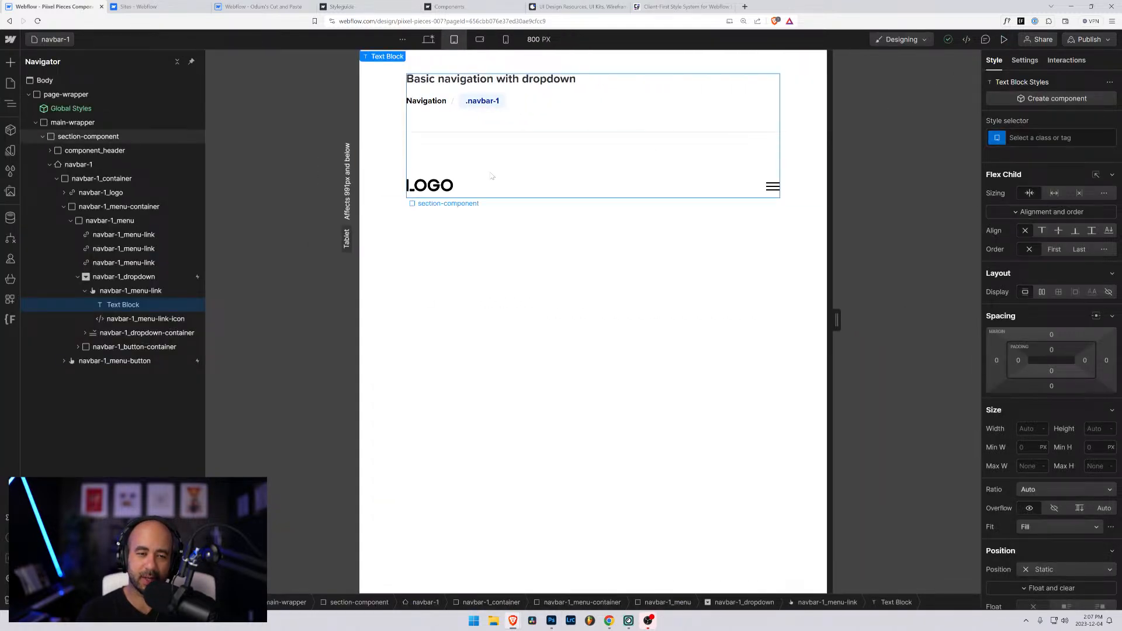
pyautogui.click(124, 277)
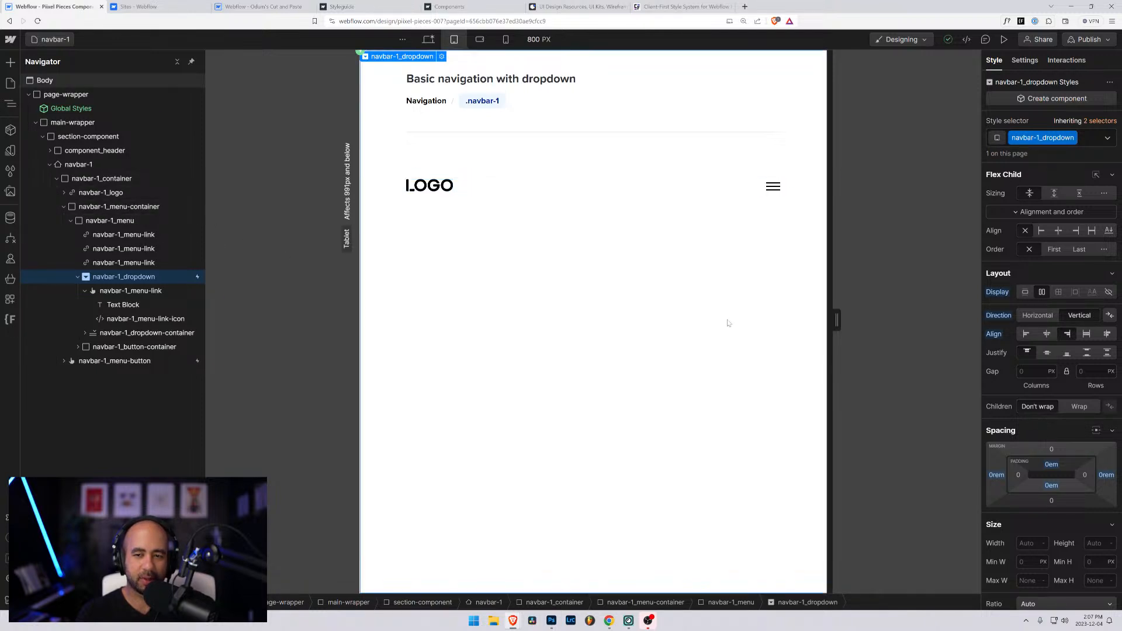
pyautogui.click(123, 222)
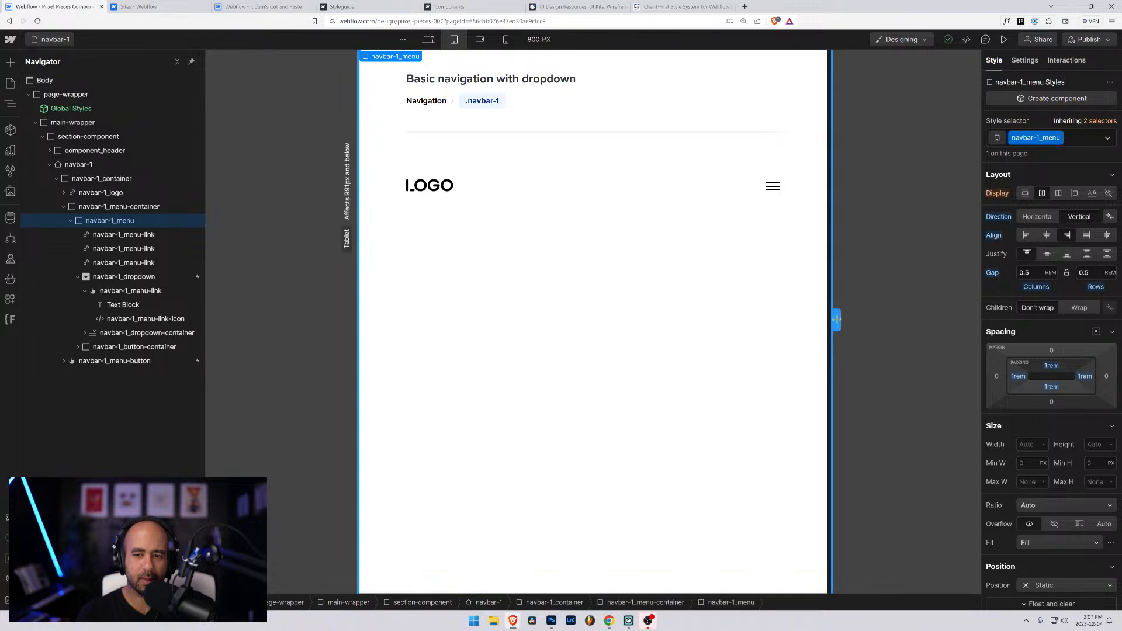
pyautogui.moveTo(837, 319)
pyautogui.mouseDown()
pyautogui.moveTo(891, 320)
pyautogui.moveTo(833, 320)
pyautogui.mouseUp()
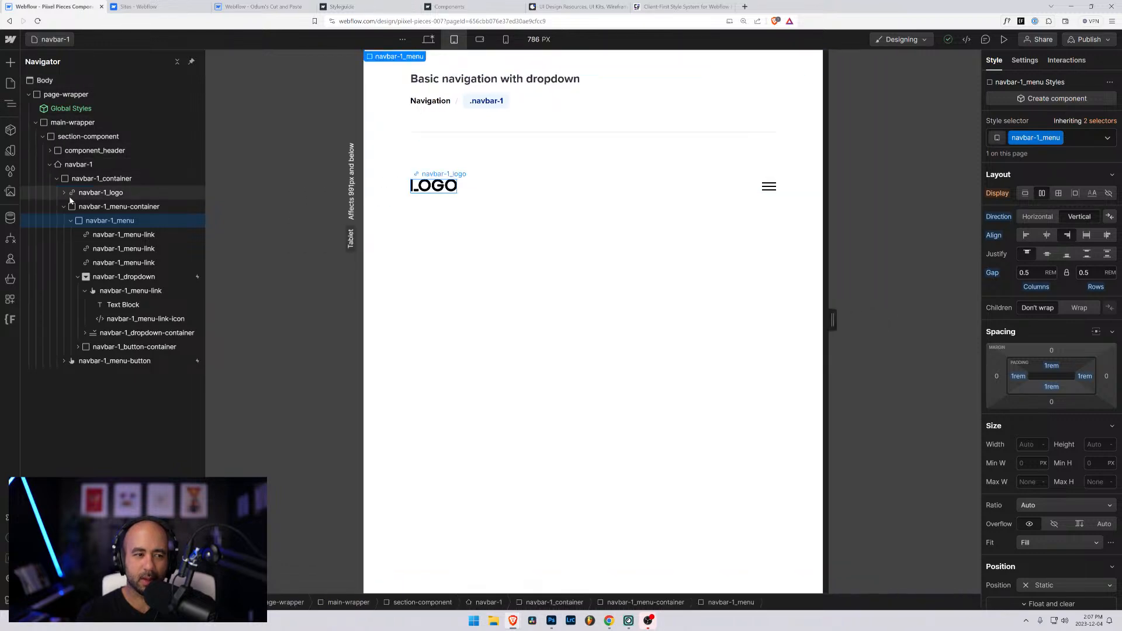
pyautogui.click(1024, 60)
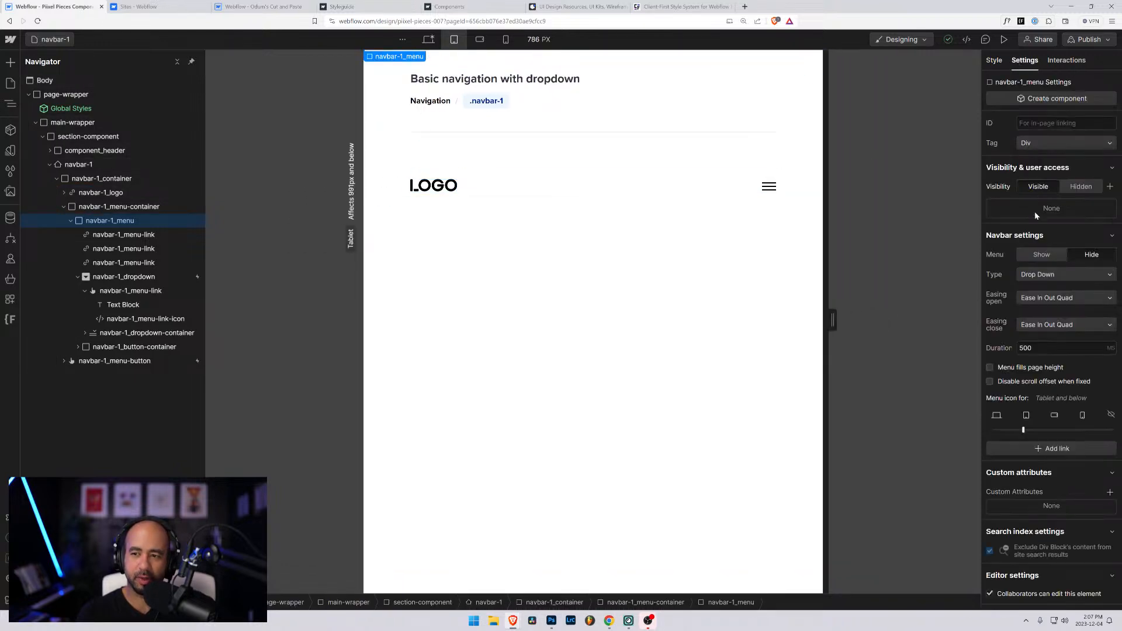
pyautogui.click(1036, 256)
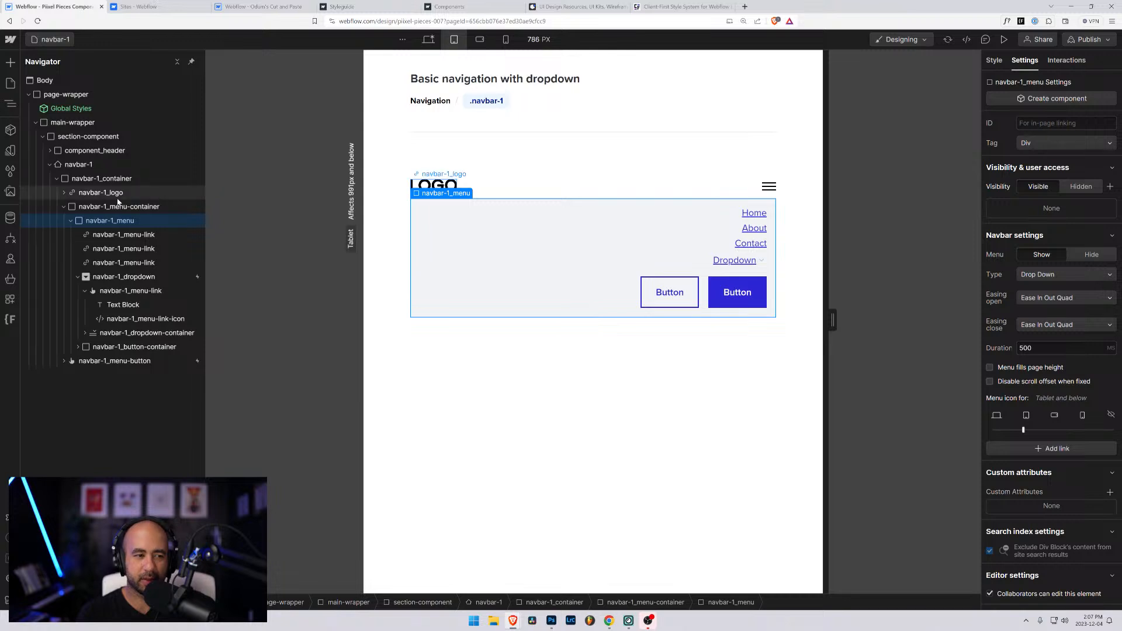
# Go through the elements nested in navbar-1 and check which element triggers are available for navbar-1_menu-container
pyautogui.click(84, 179)
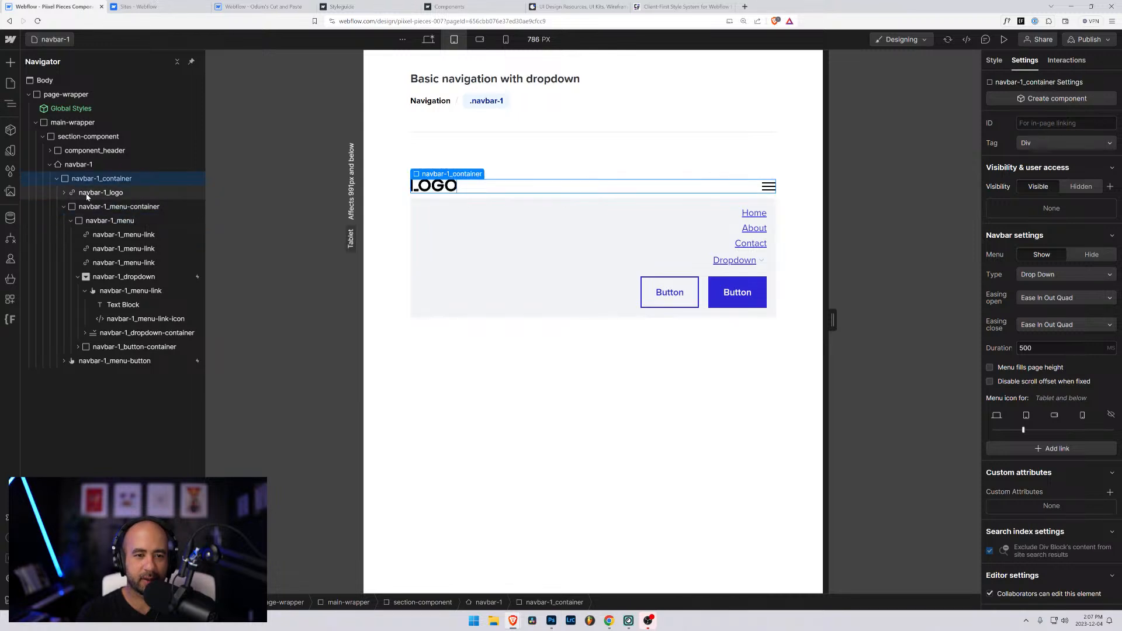
pyautogui.click(88, 193)
pyautogui.click(93, 208)
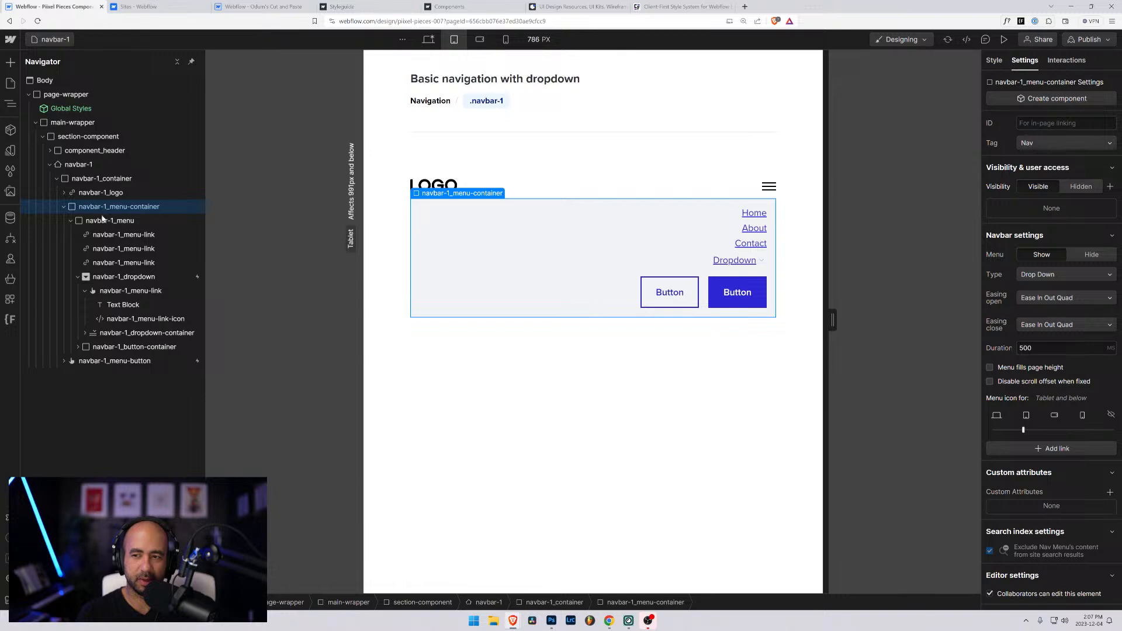
pyautogui.click(103, 221)
pyautogui.click(102, 208)
pyautogui.click(1073, 62)
pyautogui.click(1111, 102)
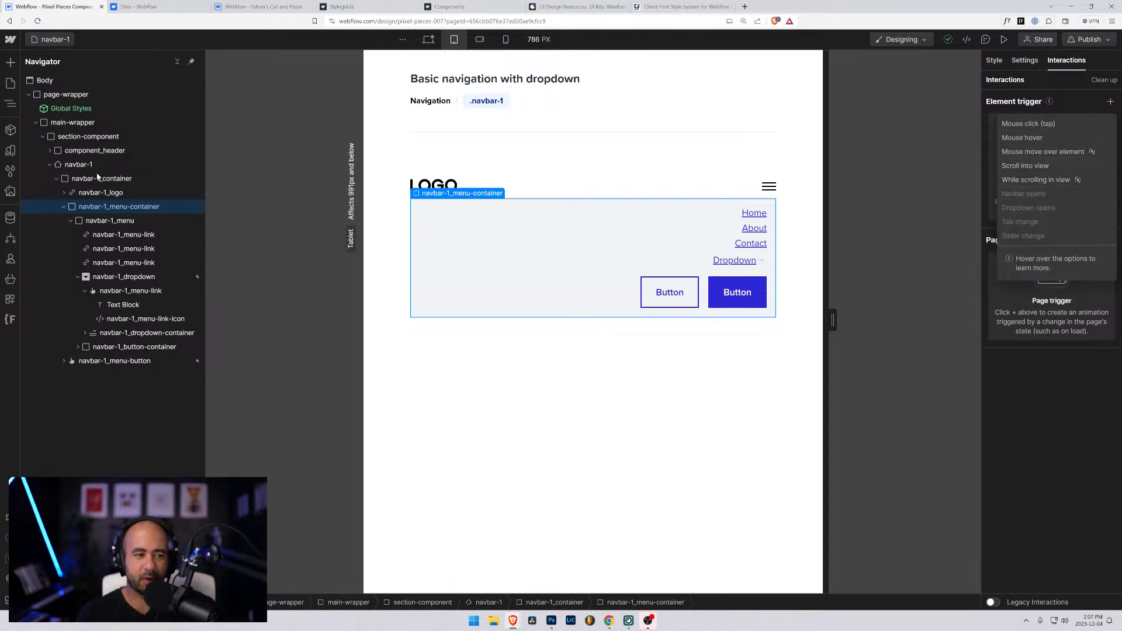
# Add a Navbar opens element trigger to navbar-1
pyautogui.click(82, 166)
pyautogui.click(82, 166)
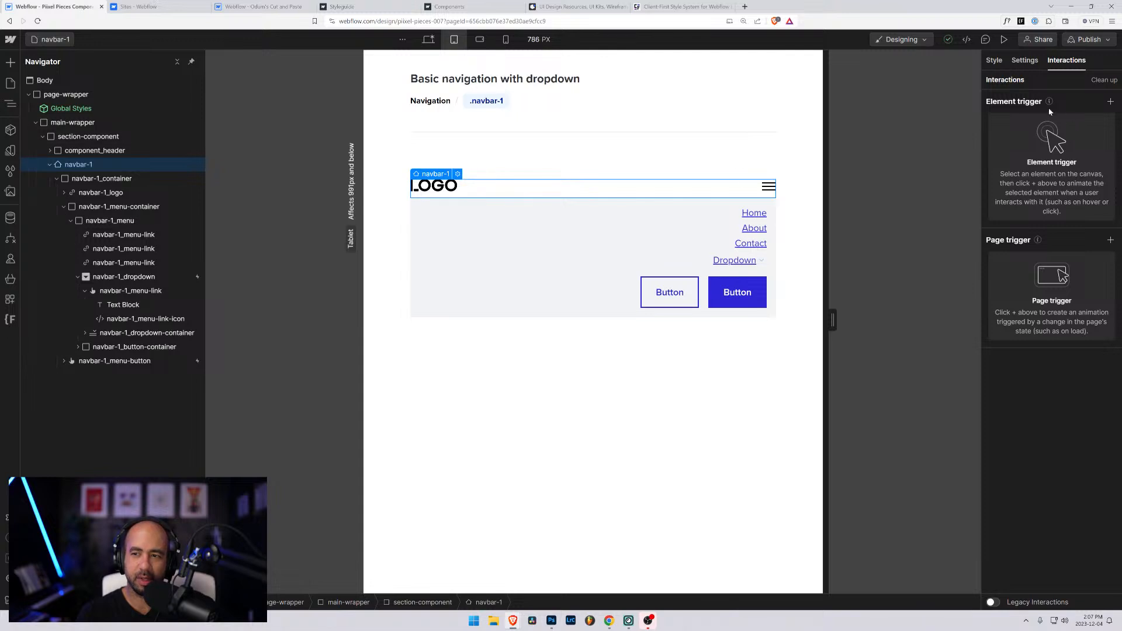
pyautogui.click(1110, 102)
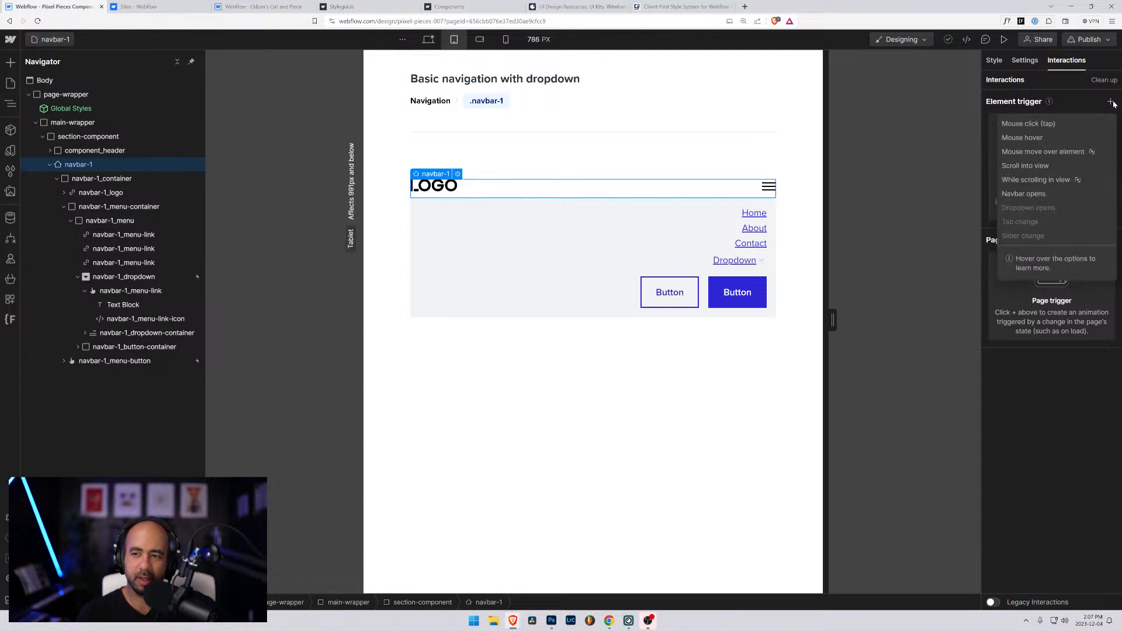
pyautogui.click(1016, 194)
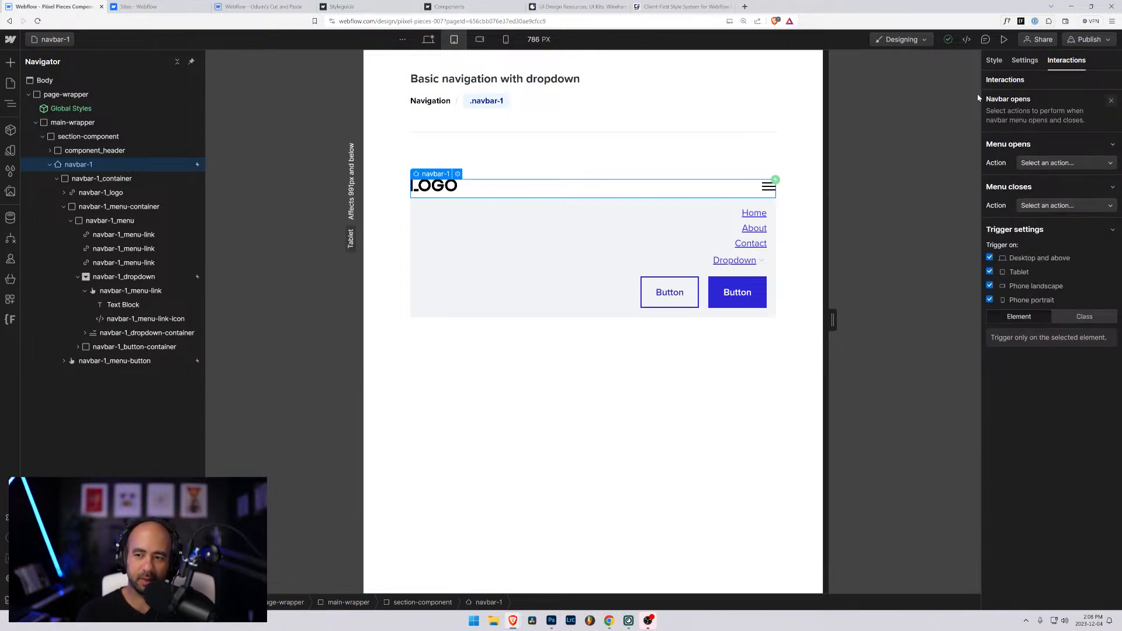
# Set the trigger's Menu opens action to start the Hamburger 1 Open animation, the first of the two with that name
pyautogui.click(1052, 162)
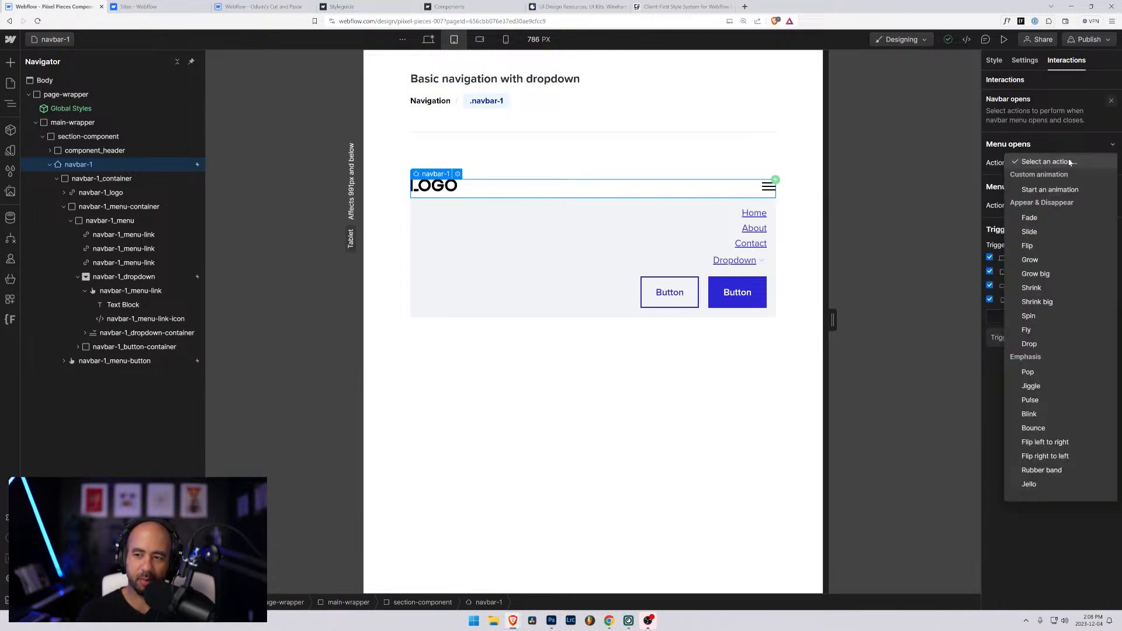
pyautogui.click(1032, 187)
pyautogui.scroll(-3, 1024, 345)
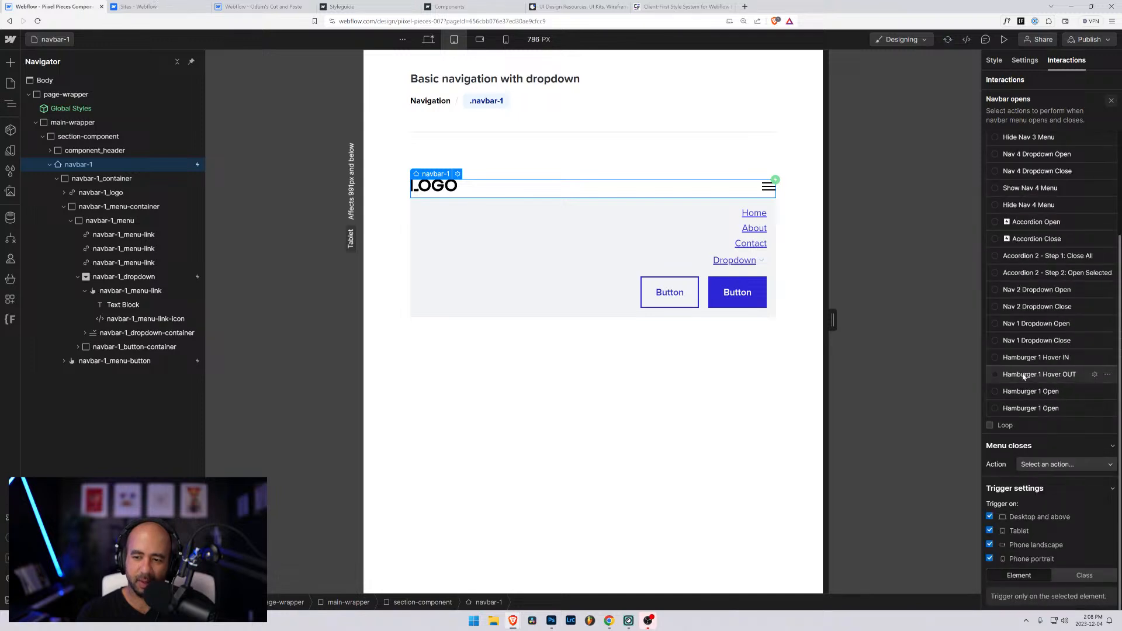
pyautogui.click(996, 392)
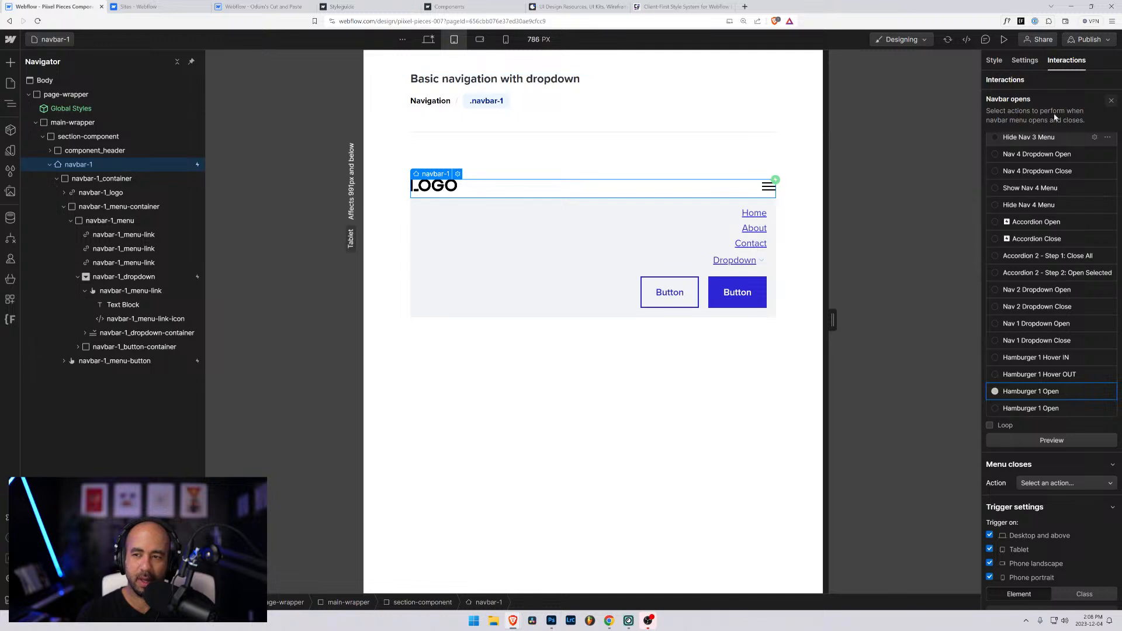
# Set the Menu closes action to start the second Hamburger 1 Open animation, the last one listed
pyautogui.scroll(-1, 1047, 327)
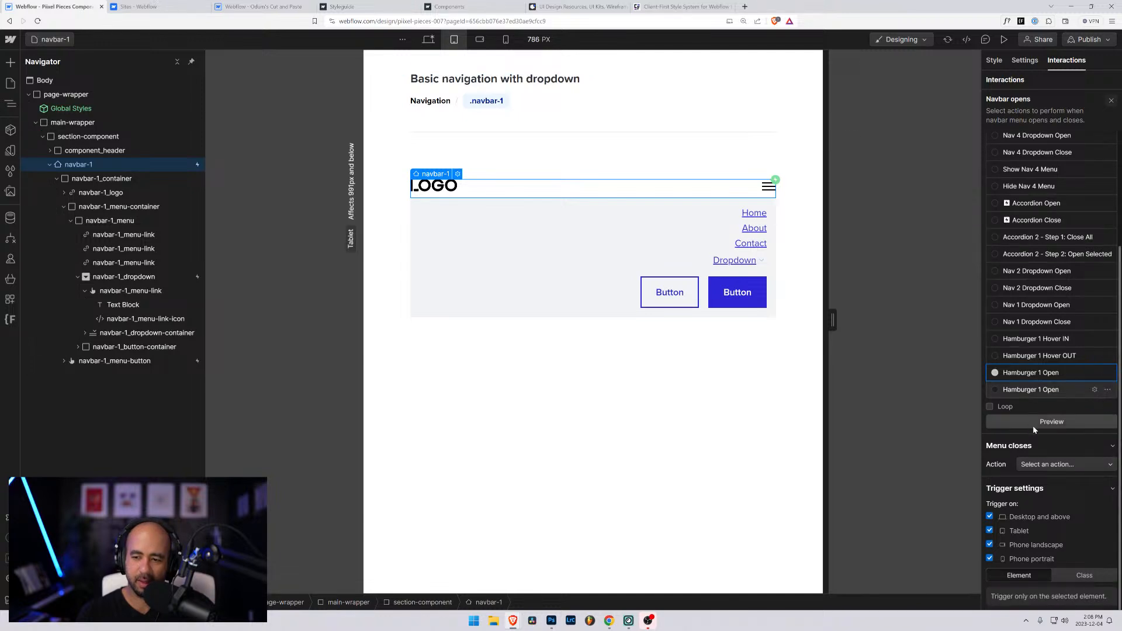
pyautogui.click(1047, 464)
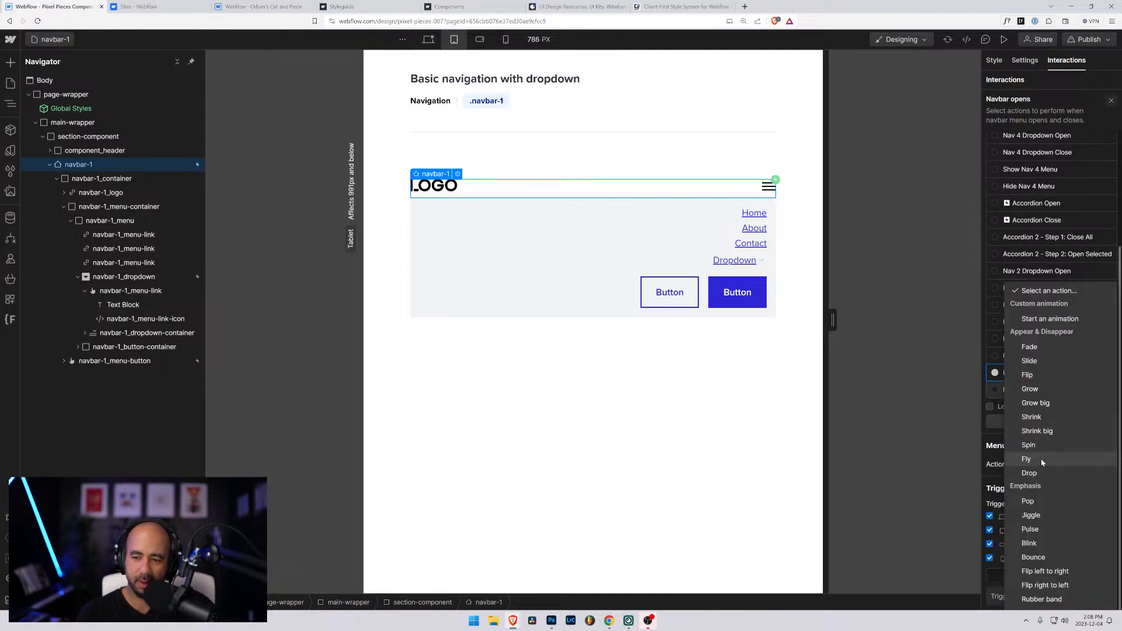
pyautogui.click(1052, 318)
pyautogui.scroll(-6, 1044, 423)
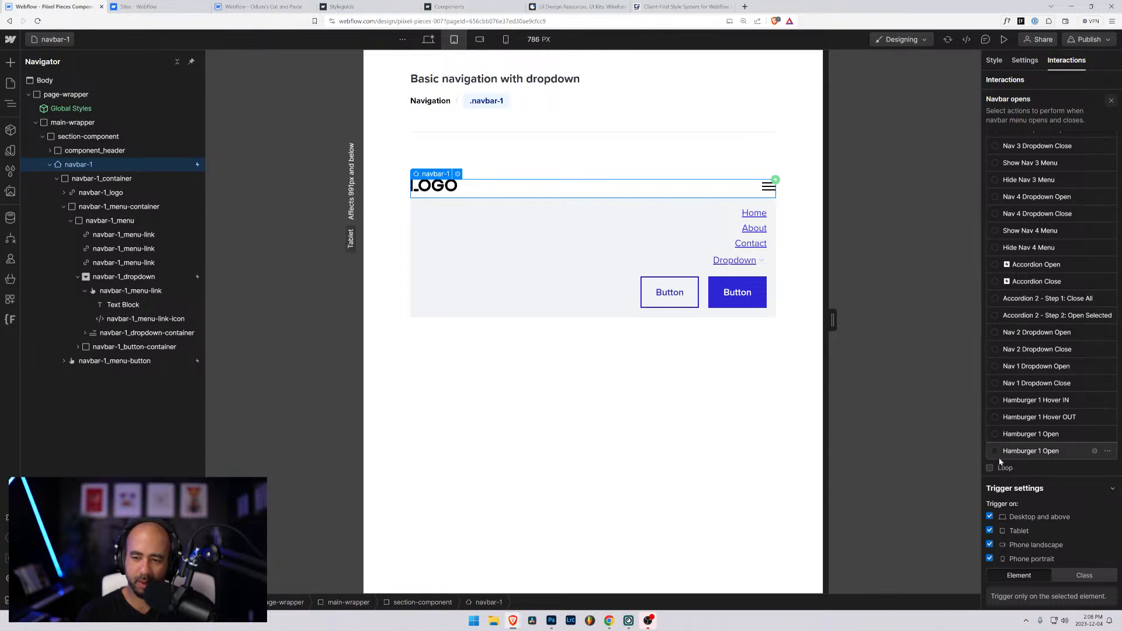
pyautogui.click(994, 450)
# Rename the animation assigned to Menu closes as Hamburger 1 Close and leave the animation editor
pyautogui.click(1095, 450)
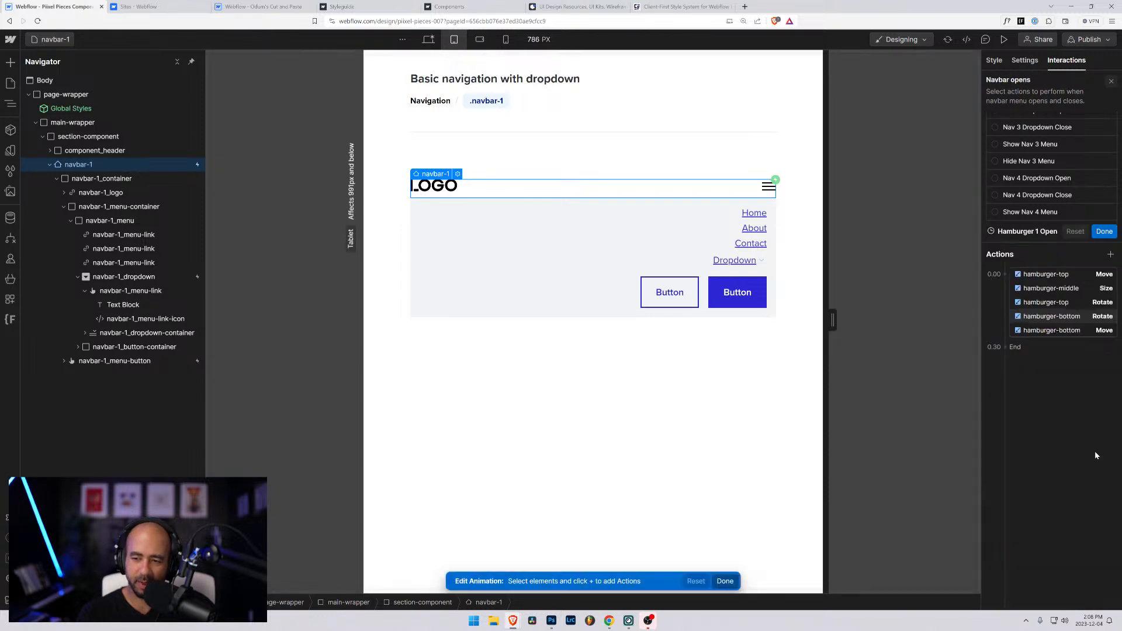
pyautogui.tripleClick(1041, 83)
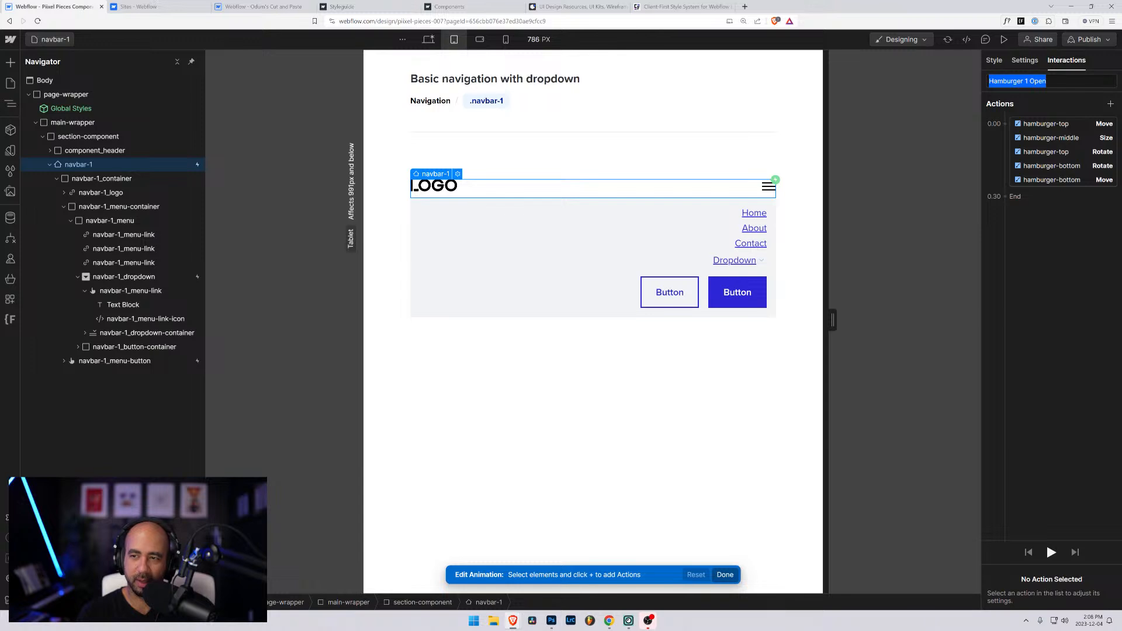
pyautogui.click(1047, 81)
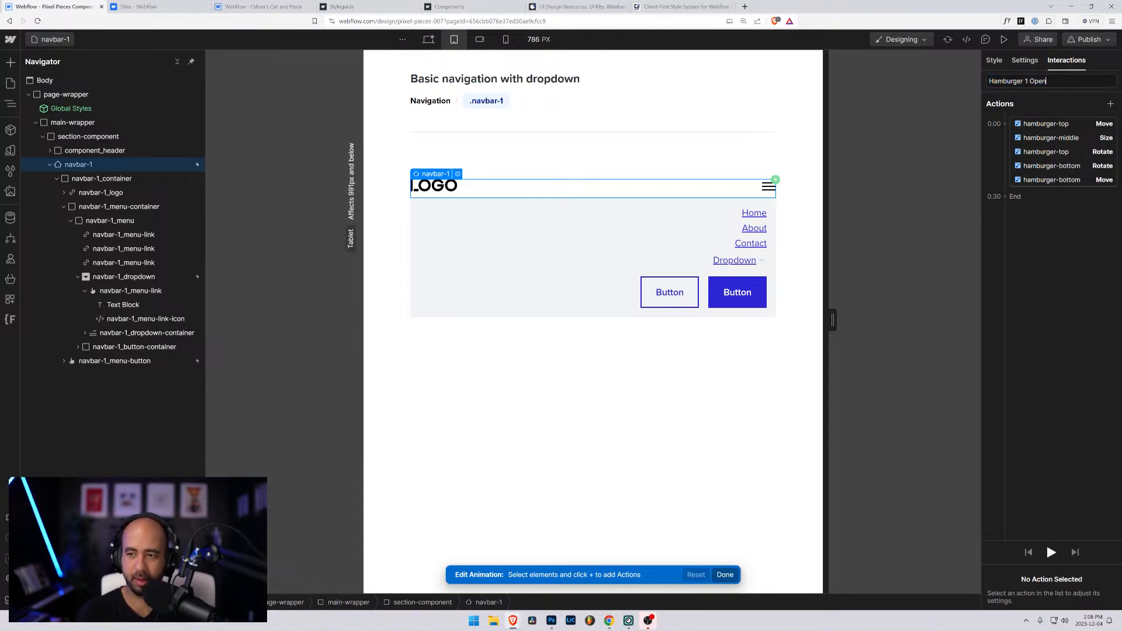
pyautogui.press('BackSpace')
pyautogui.press('BackSpace')
pyautogui.press('BackSpace')
pyautogui.press('BackSpace')
pyautogui.write('Close')
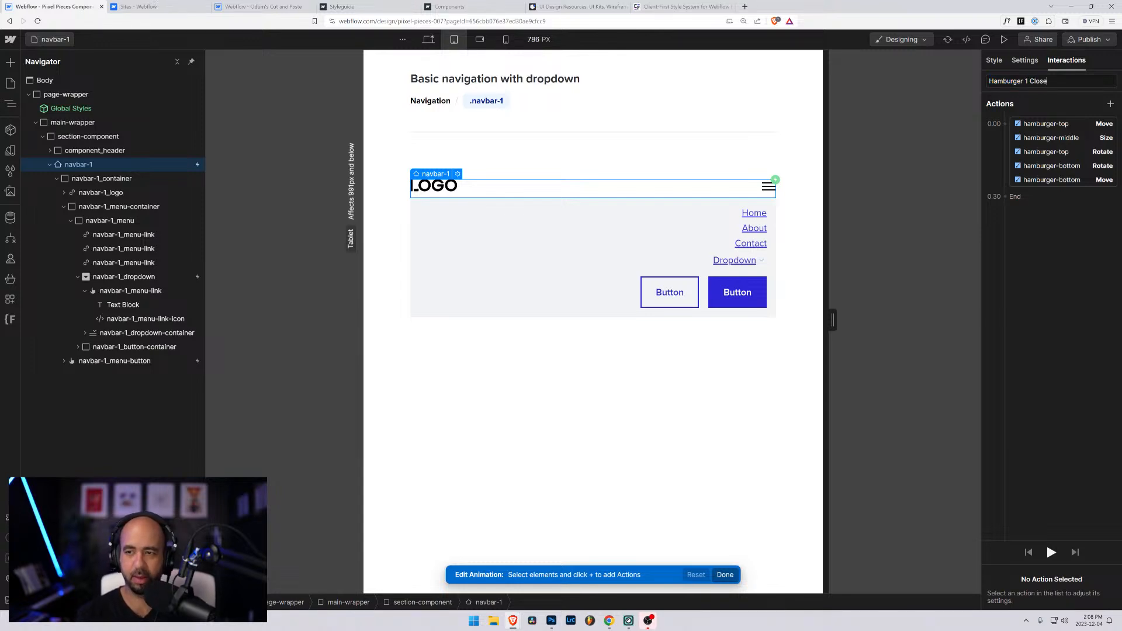
pyautogui.click(1062, 153)
pyautogui.click(1113, 78)
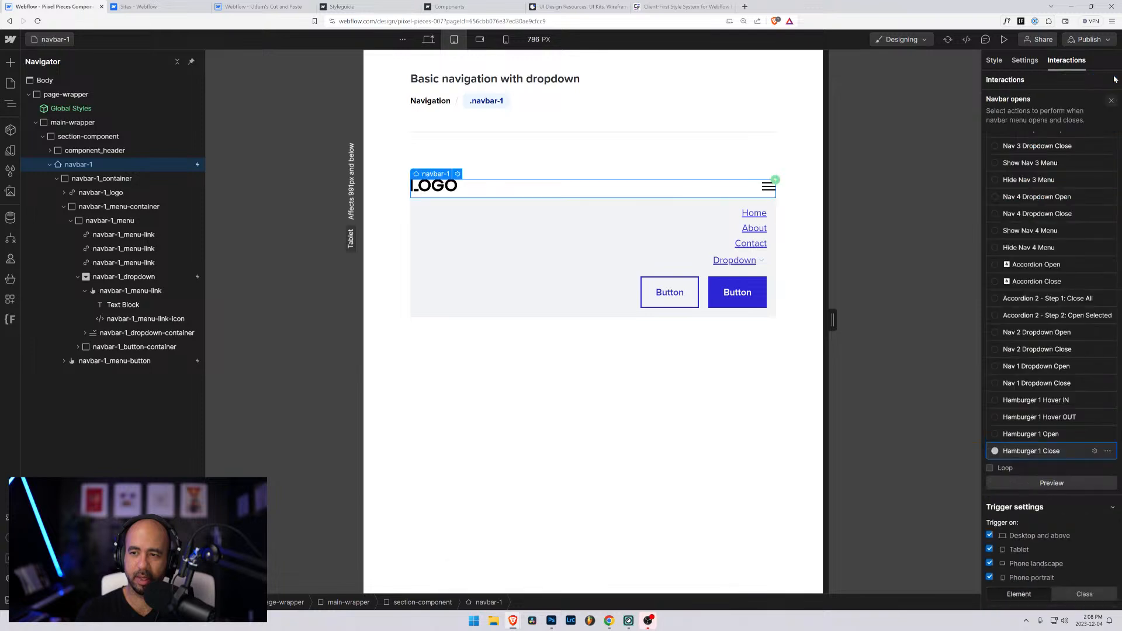
# Remove the Dropdown opens trigger from navbar-1_dropdown
pyautogui.click(138, 282)
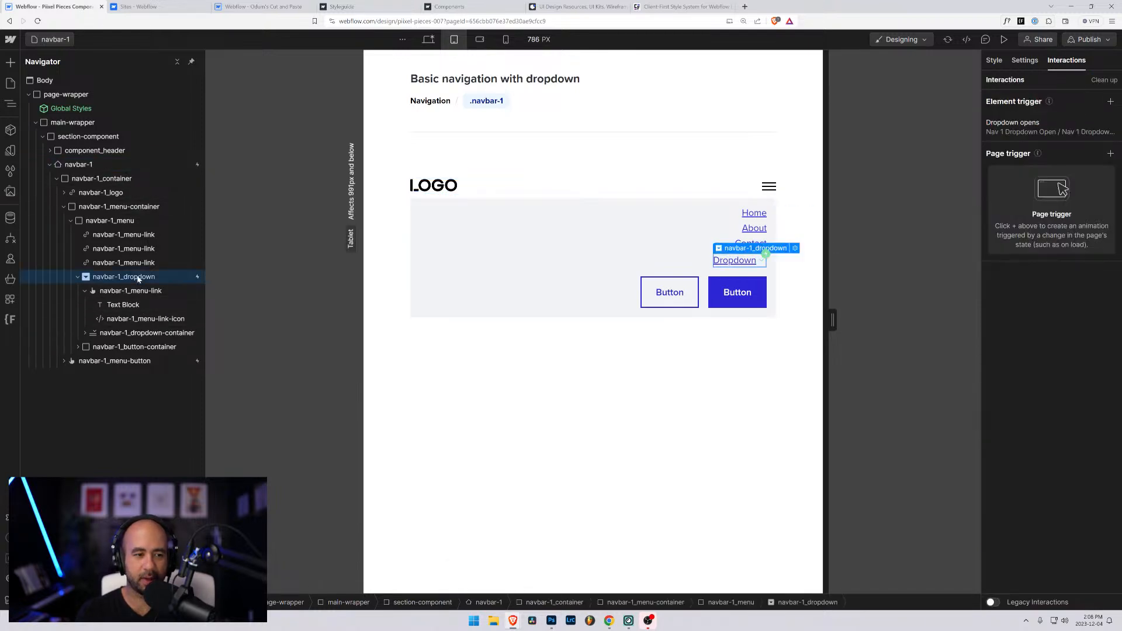
pyautogui.click(1114, 123)
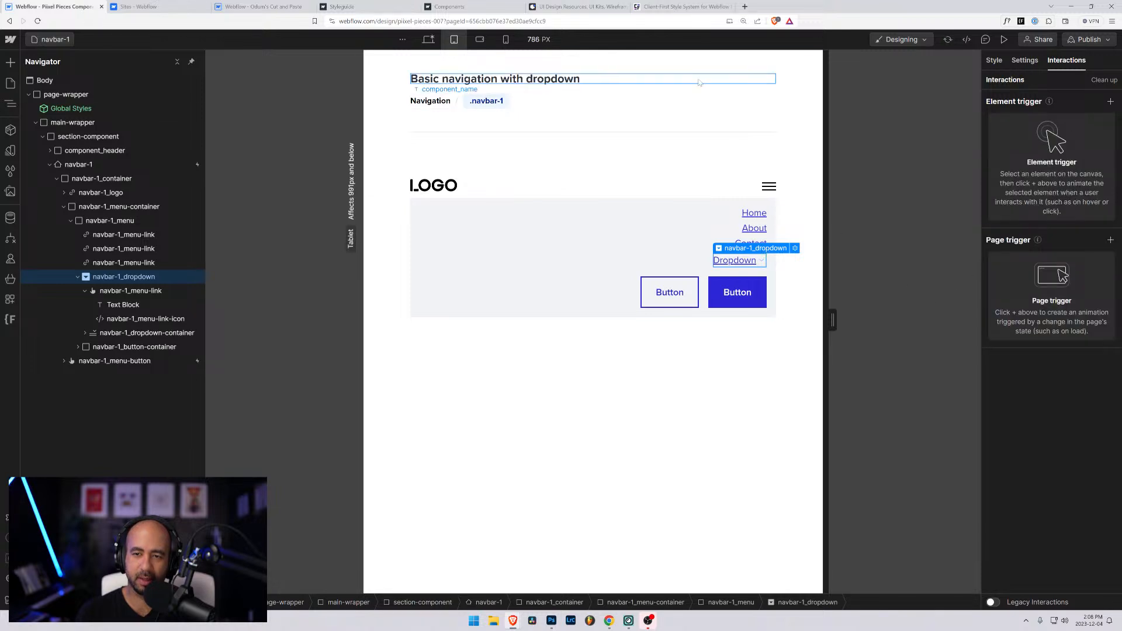
# Preview the tablet layout at 786 px and toggle the menu button repeatedly to check the icon animation
pyautogui.click(1002, 39)
pyautogui.click(736, 187)
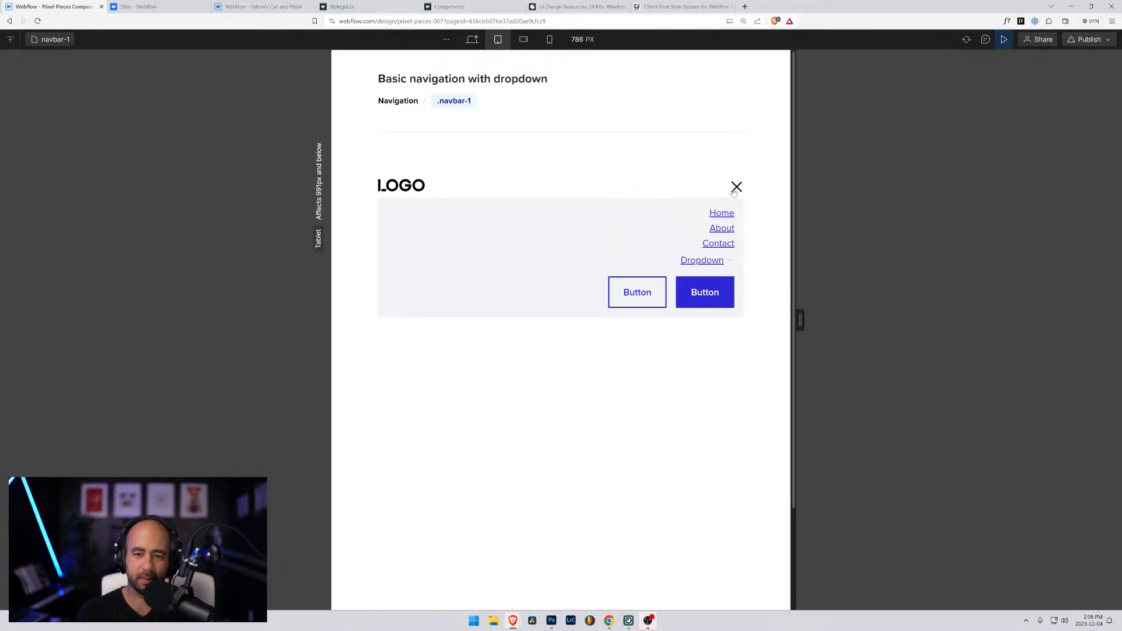
pyautogui.click(735, 188)
pyautogui.click(736, 188)
pyautogui.click(737, 188)
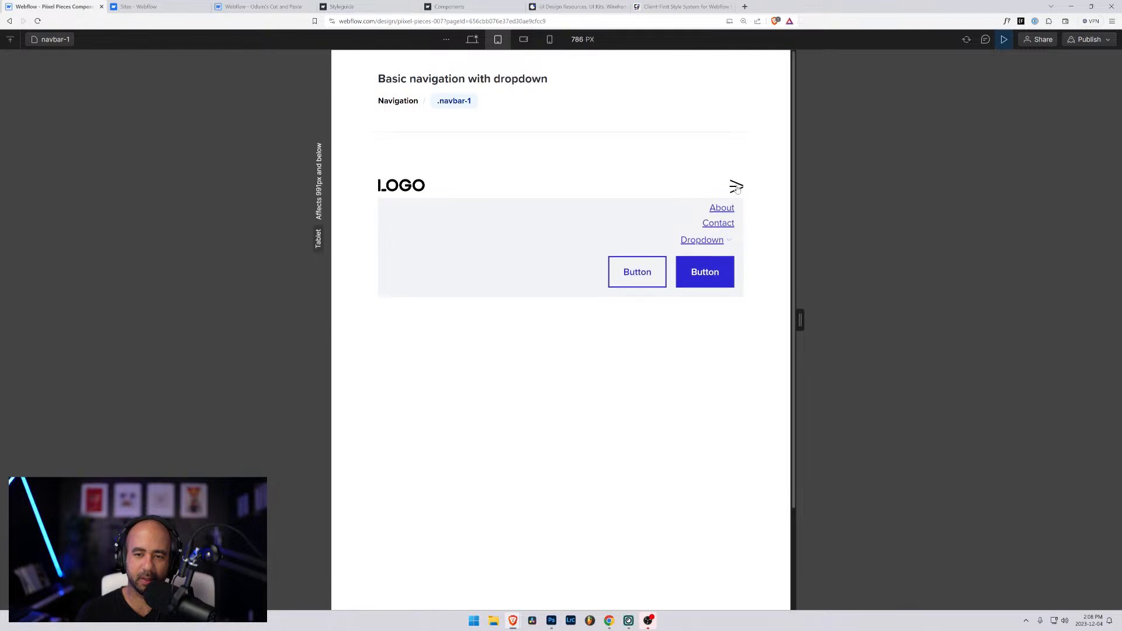
pyautogui.click(736, 187)
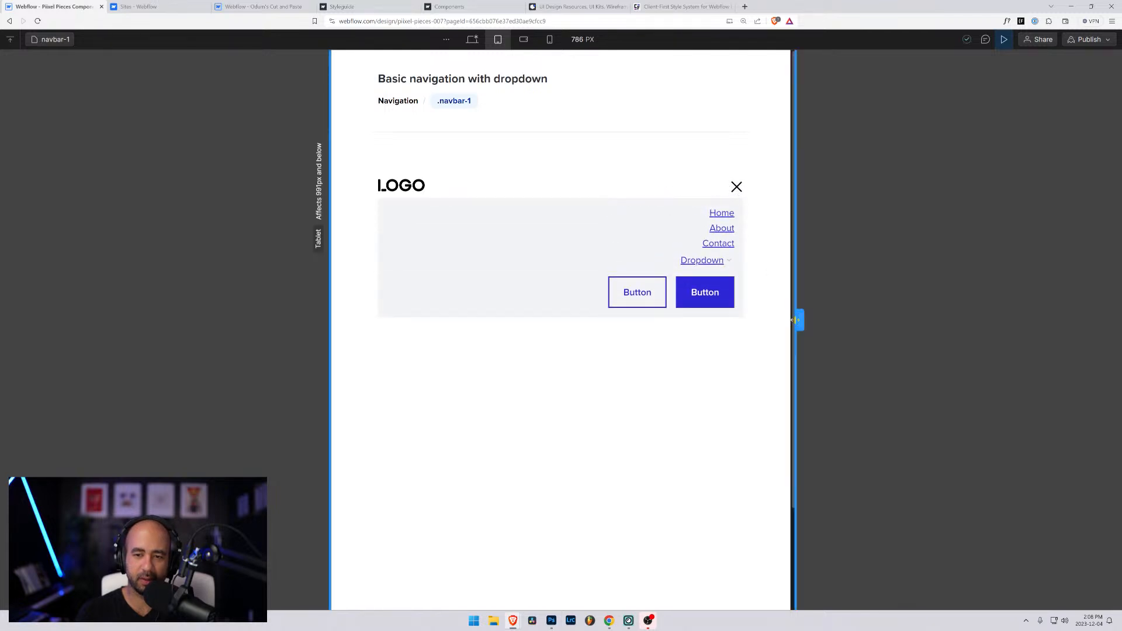
# Narrow the preview to 728 px with the menu open and test whether the icon matches the menu state
pyautogui.moveTo(796, 321)
pyautogui.mouseDown()
pyautogui.moveTo(1039, 326)
pyautogui.moveTo(779, 323)
pyautogui.mouseUp()
pyautogui.click(742, 188)
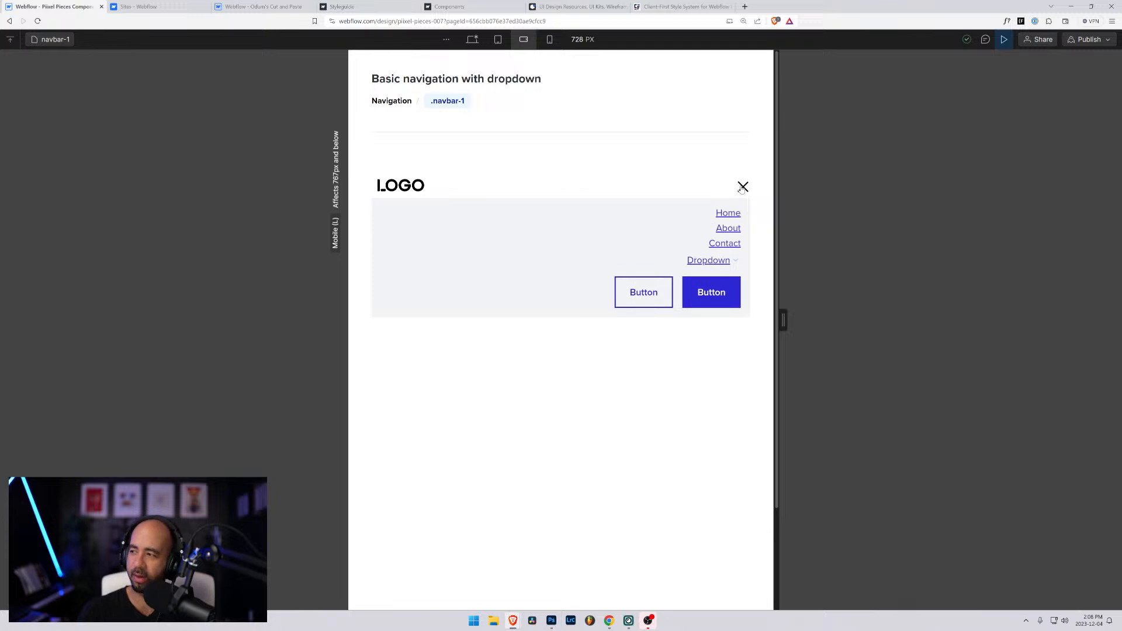
pyautogui.click(741, 187)
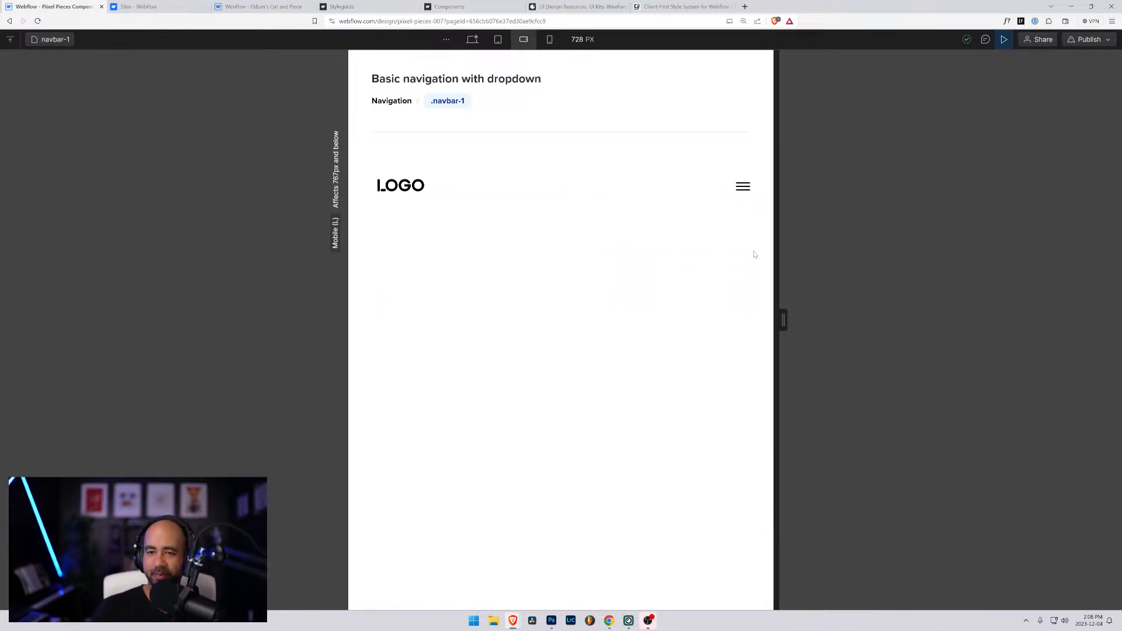
# Resize the preview to 710 px and toggle the menu button repeatedly to check the icon after the resize
pyautogui.moveTo(782, 312)
pyautogui.mouseDown()
pyautogui.moveTo(939, 314)
pyautogui.moveTo(778, 315)
pyautogui.mouseUp()
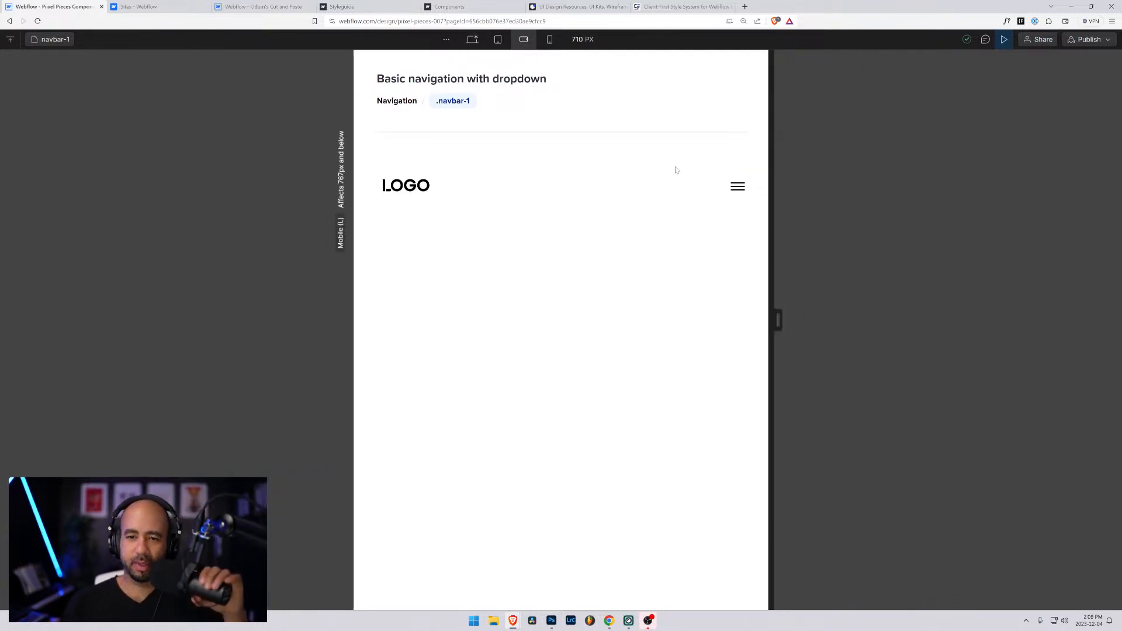
pyautogui.click(739, 188)
pyautogui.click(739, 191)
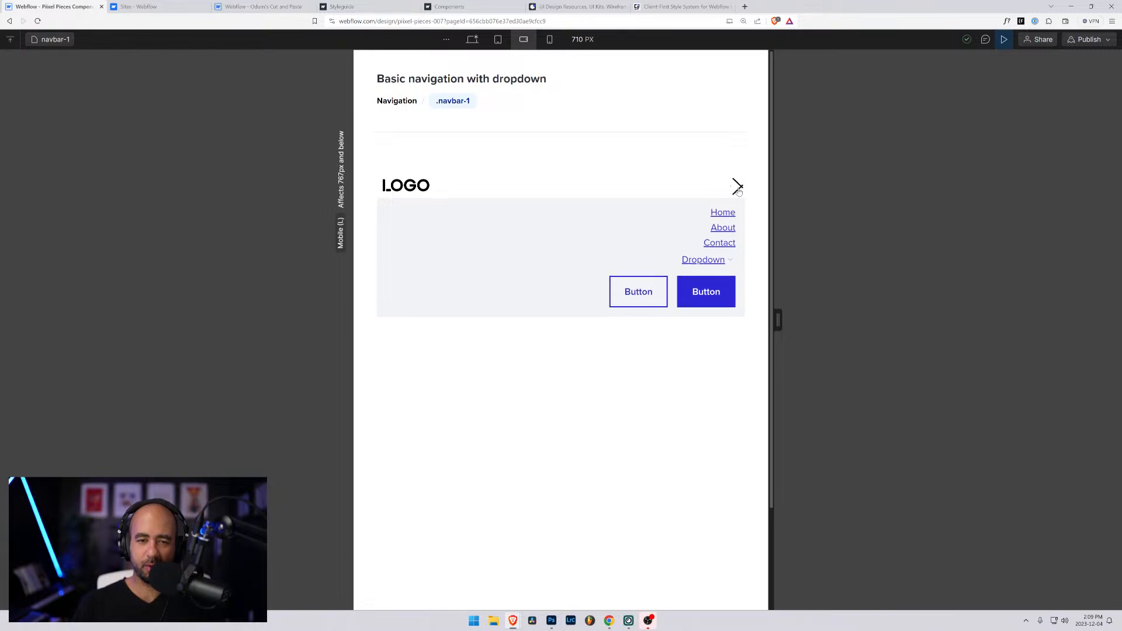
pyautogui.click(739, 190)
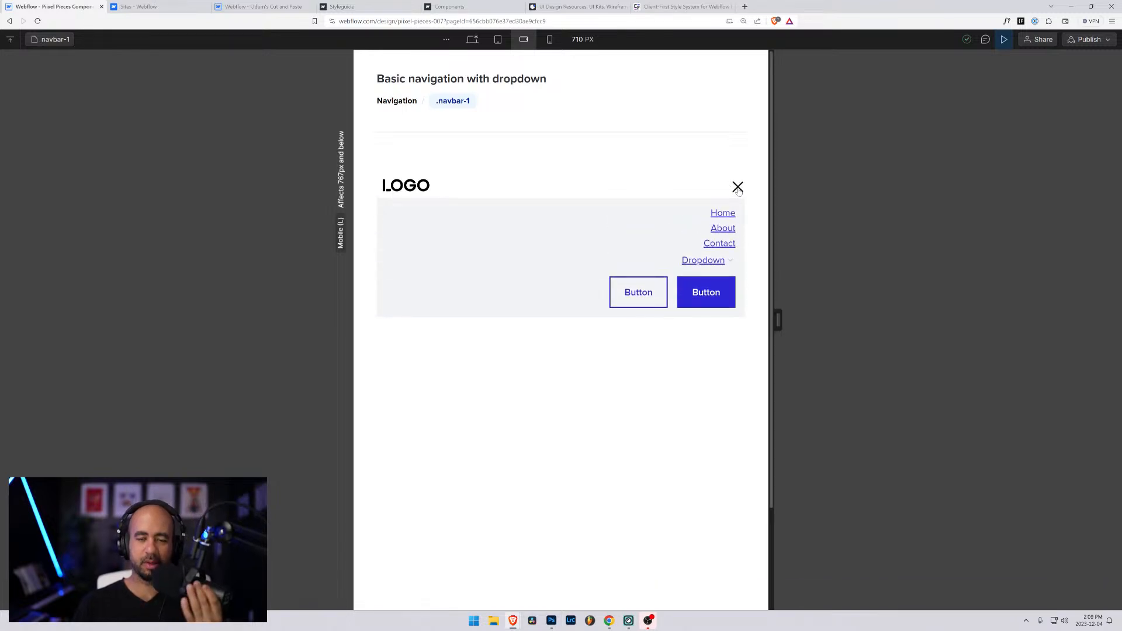
pyautogui.click(739, 191)
pyautogui.click(739, 191)
# Expand and collapse the Dropdown link in the open mobile landscape menu to check its behaviour
pyautogui.click(715, 261)
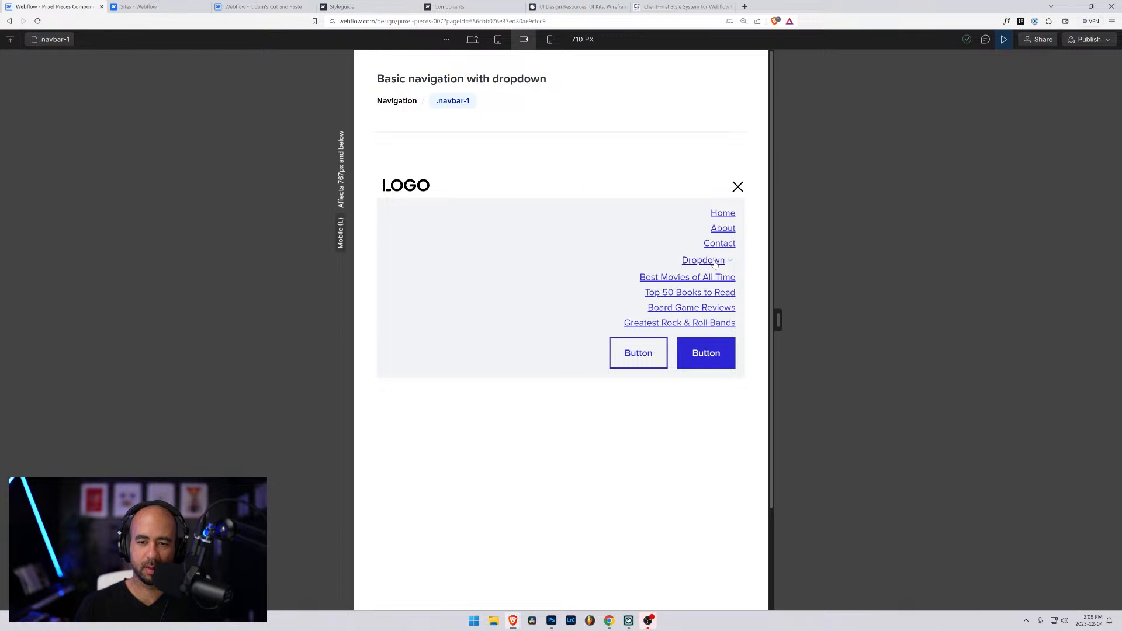
pyautogui.click(715, 261)
pyautogui.click(716, 261)
pyautogui.click(716, 261)
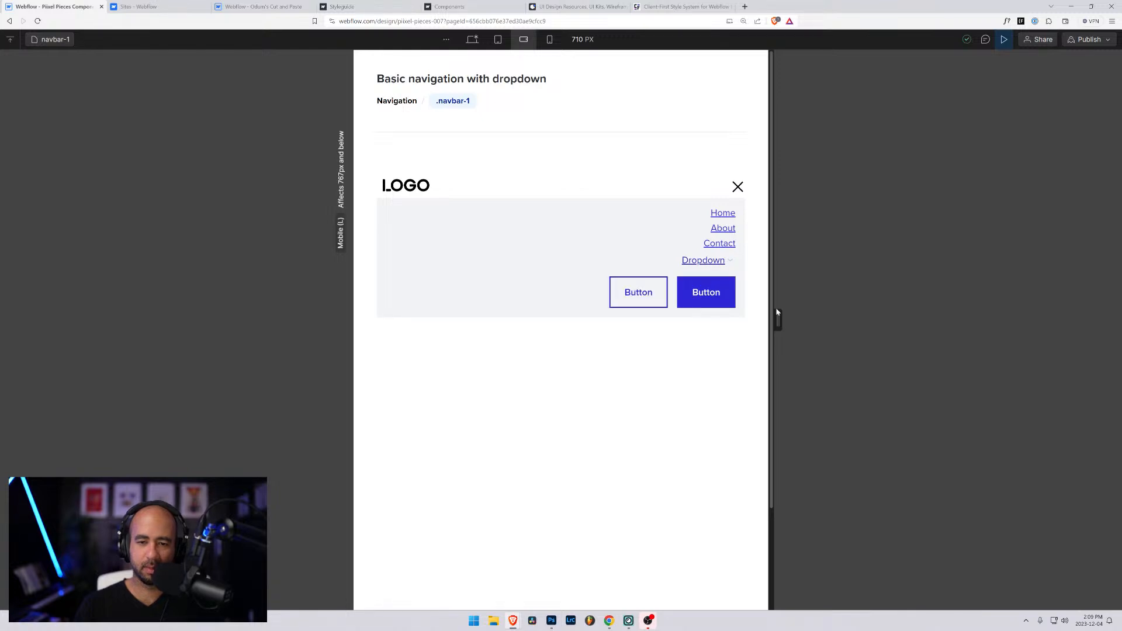
# Widen the preview to 1266 px and toggle the Dropdown link in the desktop navigation to check its behaviour
pyautogui.moveTo(777, 313); pyautogui.dragTo(924, 314)
pyautogui.click(710, 202)
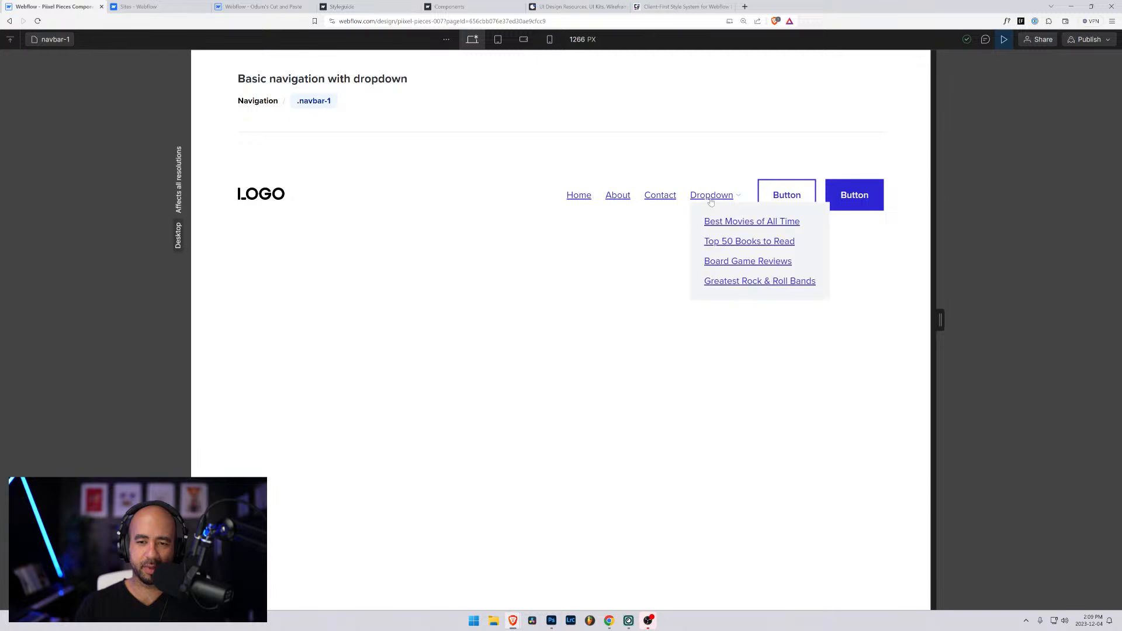
pyautogui.click(711, 202)
pyautogui.click(712, 201)
pyautogui.click(711, 198)
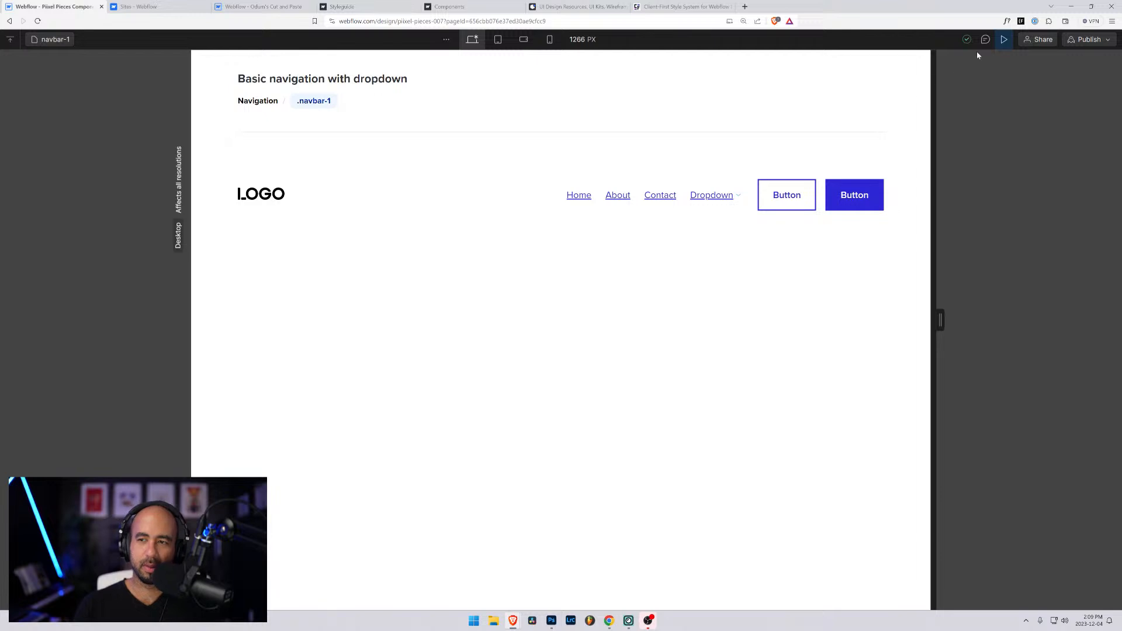
pyautogui.click(1004, 39)
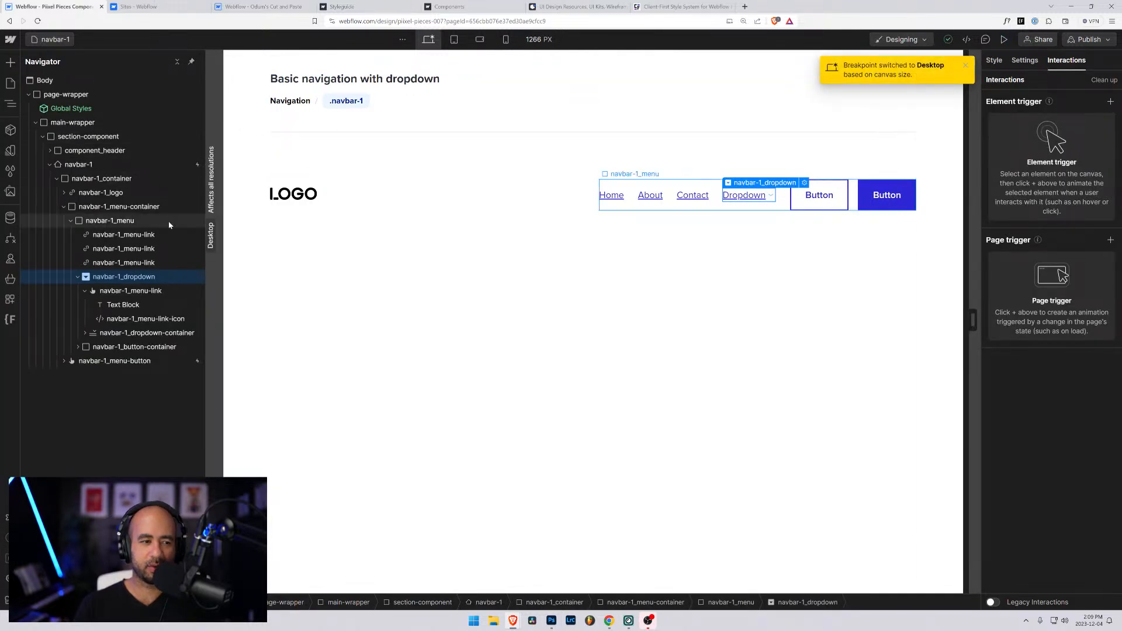
# Examine the Dropdown opens interaction assigned to navbar-1_dropdown
pyautogui.click(148, 289)
pyautogui.click(147, 277)
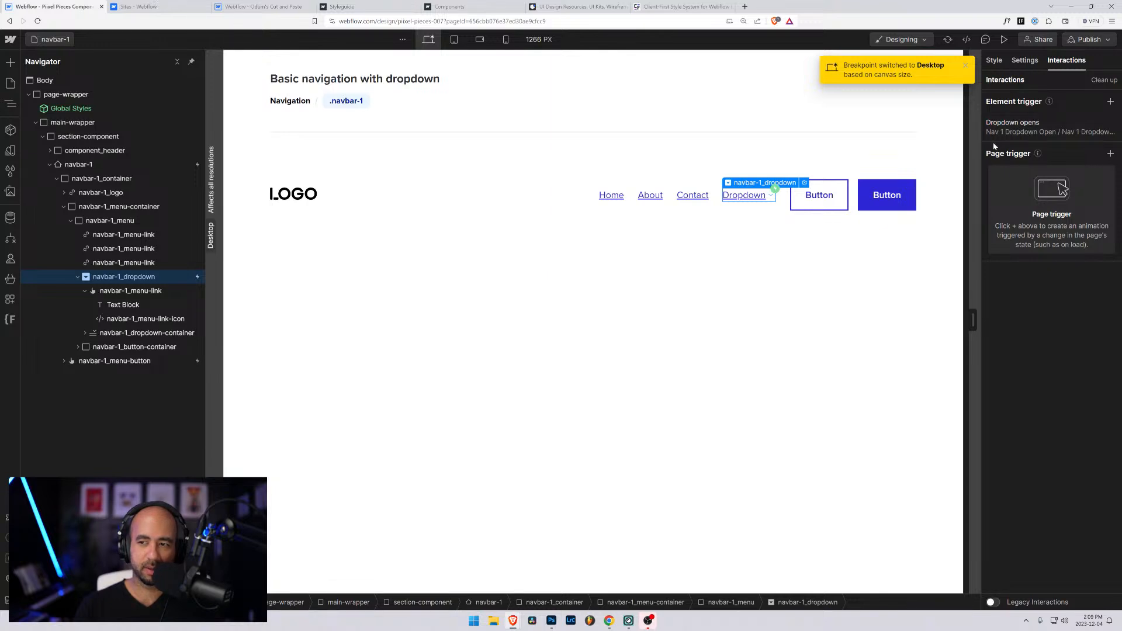
pyautogui.click(1023, 137)
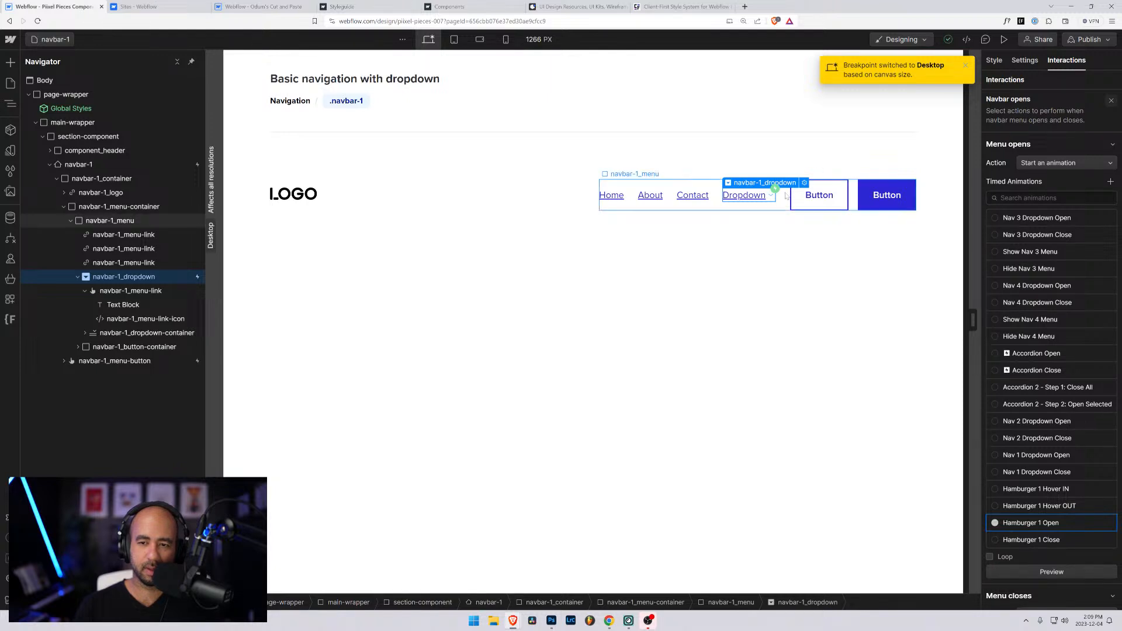
# Preview the desktop layout again and toggle the Dropdown link repeatedly to check its open and close animations
pyautogui.click(1004, 39)
pyautogui.click(708, 199)
pyautogui.click(708, 199)
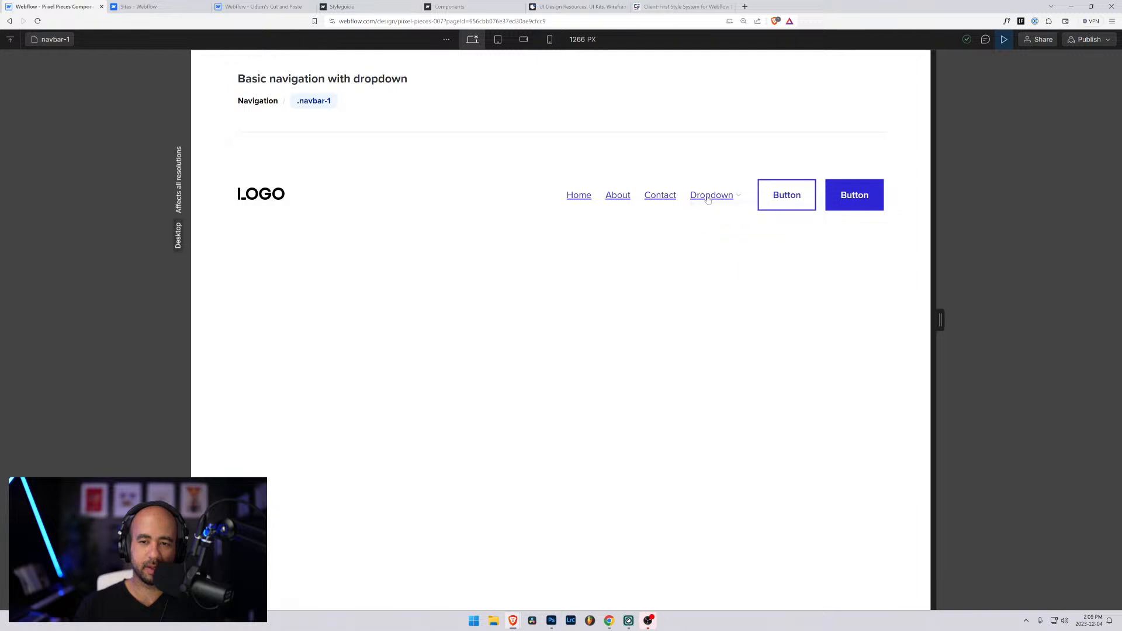
pyautogui.click(708, 199)
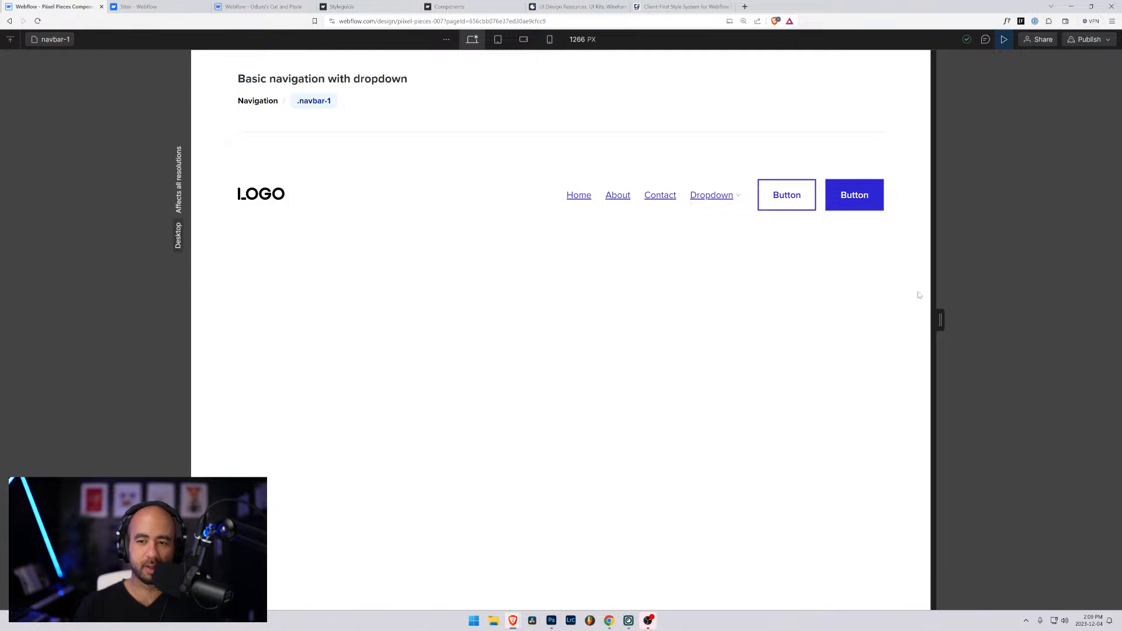
# Narrow the preview to 628 px, open the menu and toggle its Dropdown link repeatedly to check the submenu
pyautogui.moveTo(940, 320); pyautogui.dragTo(750, 308)
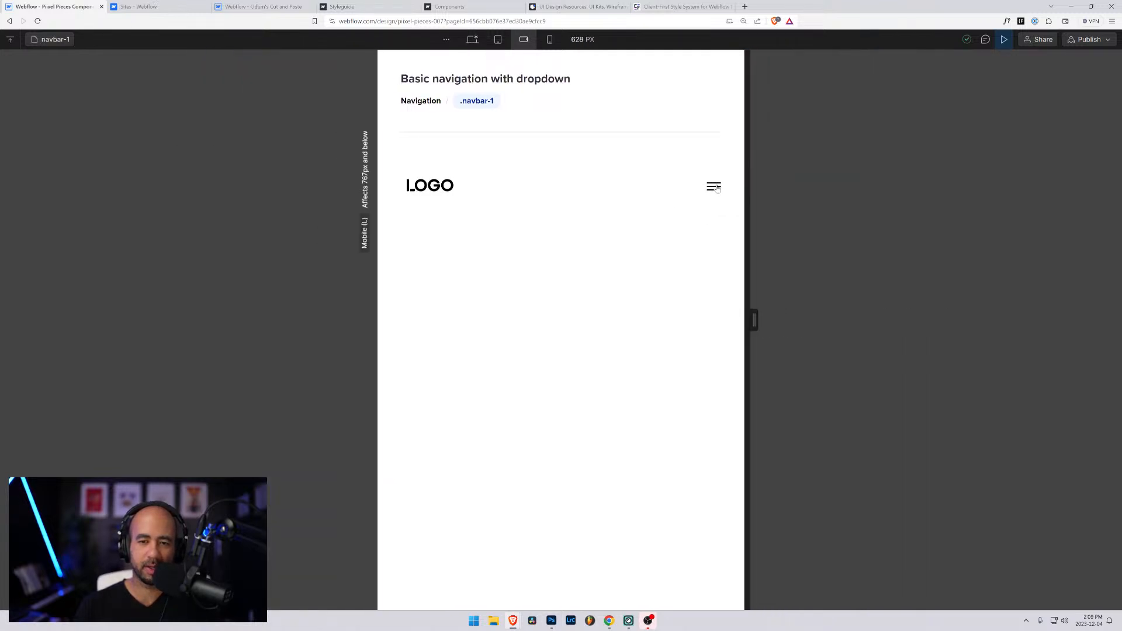
pyautogui.click(714, 189)
pyautogui.click(680, 261)
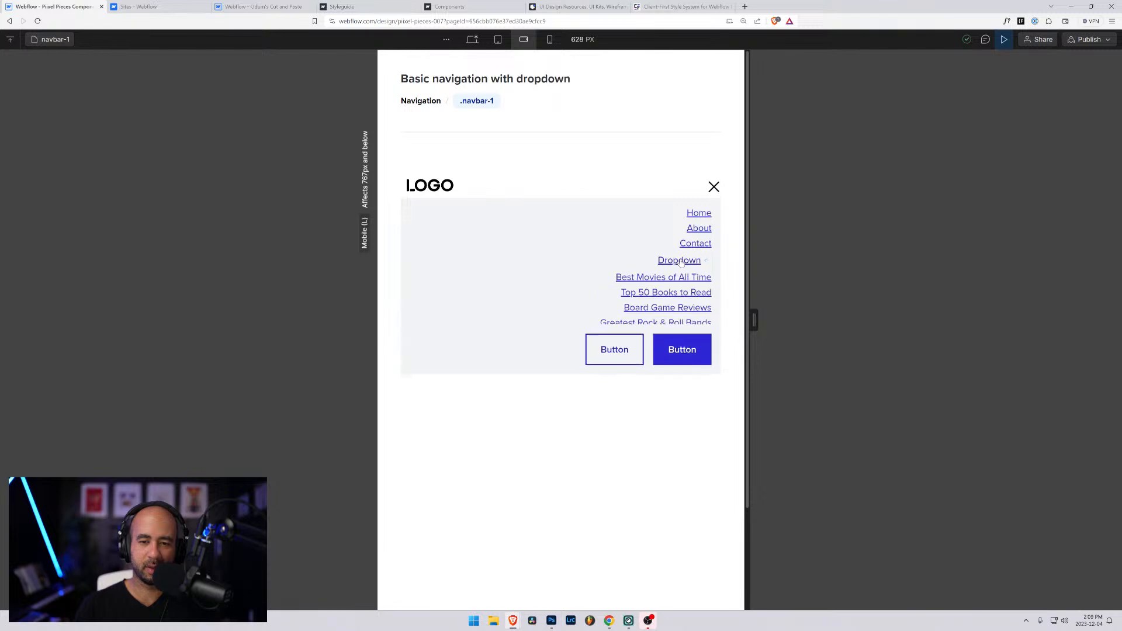
pyautogui.click(681, 261)
pyautogui.click(681, 262)
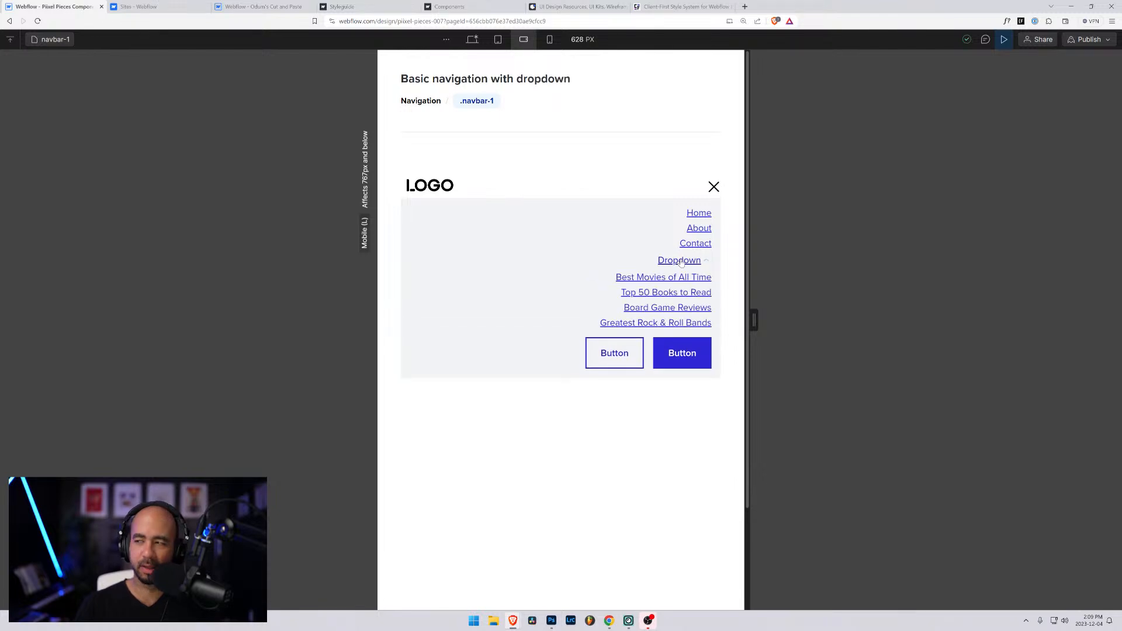
pyautogui.click(681, 262)
pyautogui.click(681, 261)
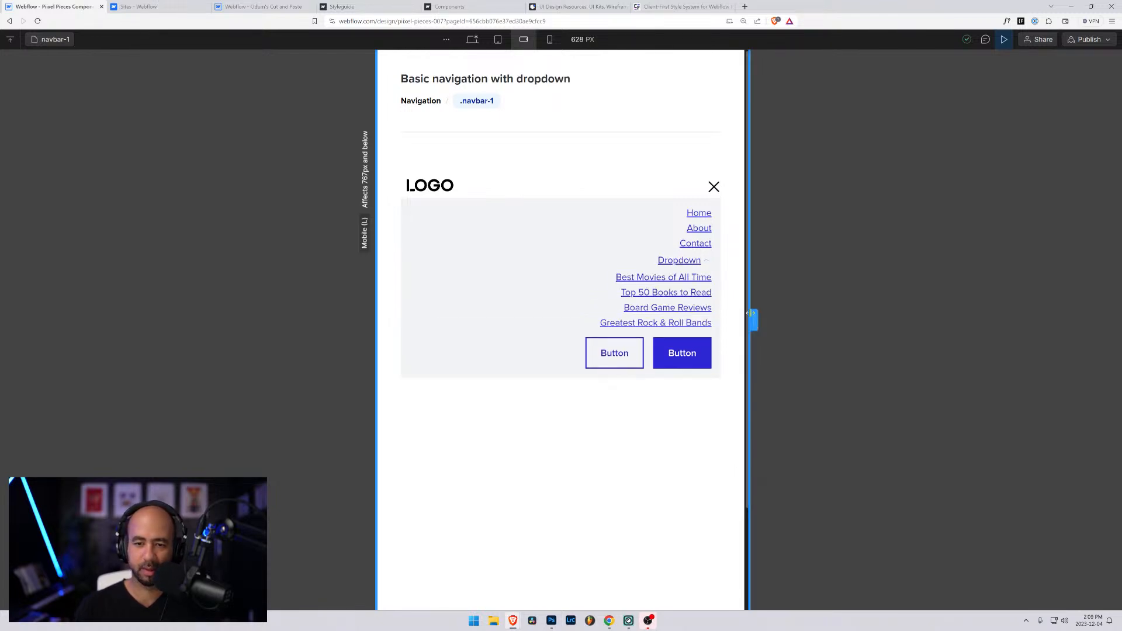
# Return to the designer with the canvas at 1307 px and remove the Mouse click (tap) trigger from navbar-1_menu-button
pyautogui.moveTo(753, 320); pyautogui.dragTo(1047, 310)
pyautogui.click(1004, 40)
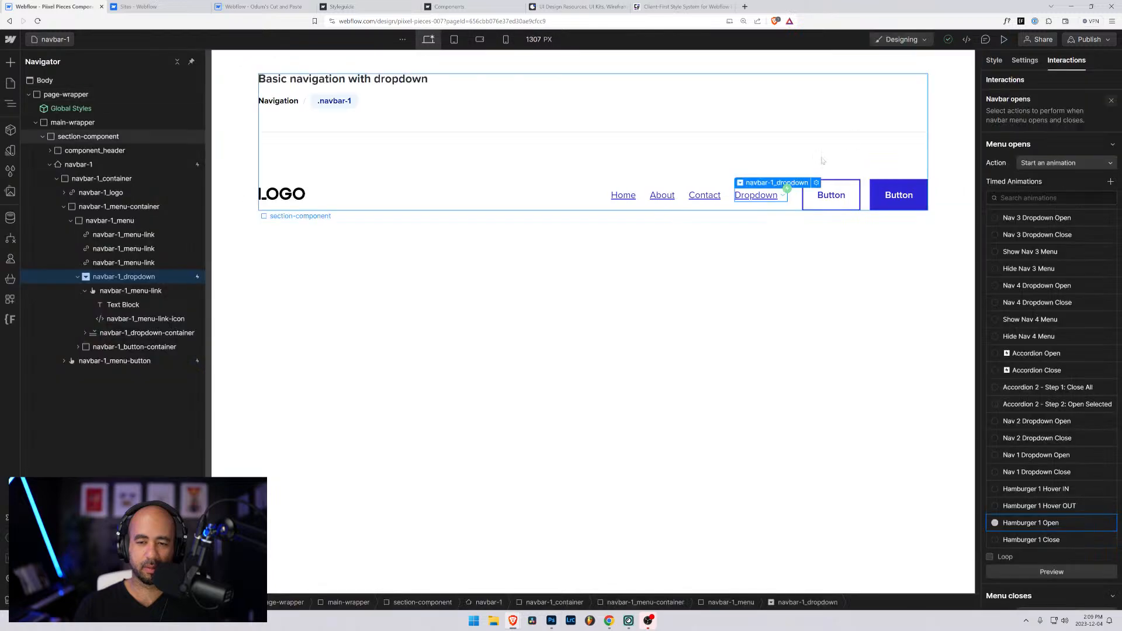
pyautogui.click(138, 361)
pyautogui.click(64, 360)
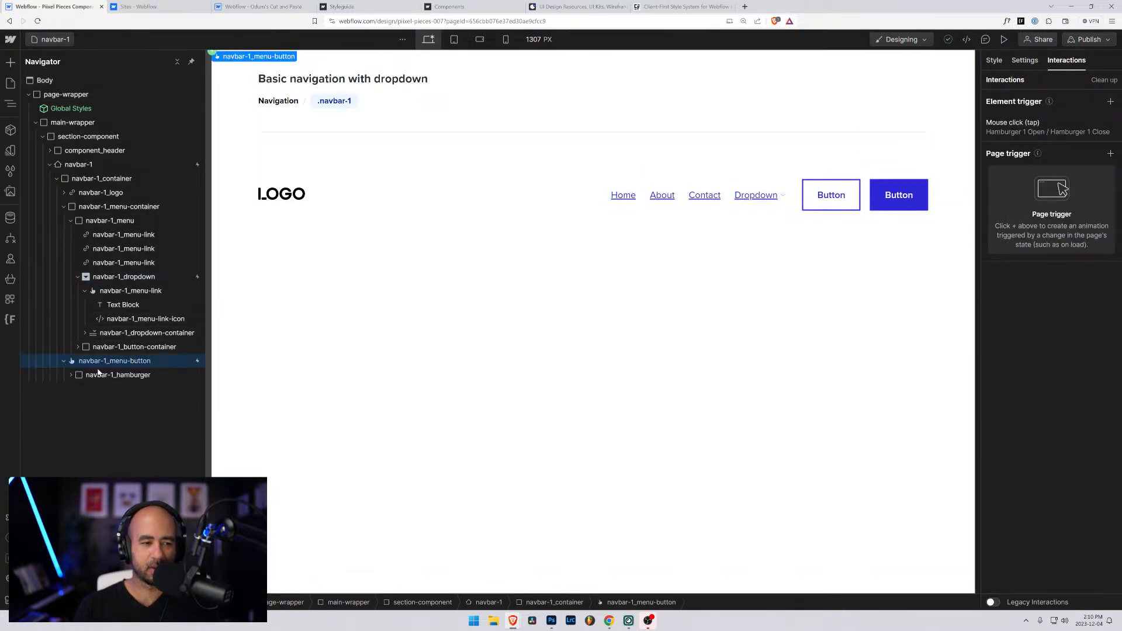
pyautogui.click(1113, 123)
pyautogui.click(139, 279)
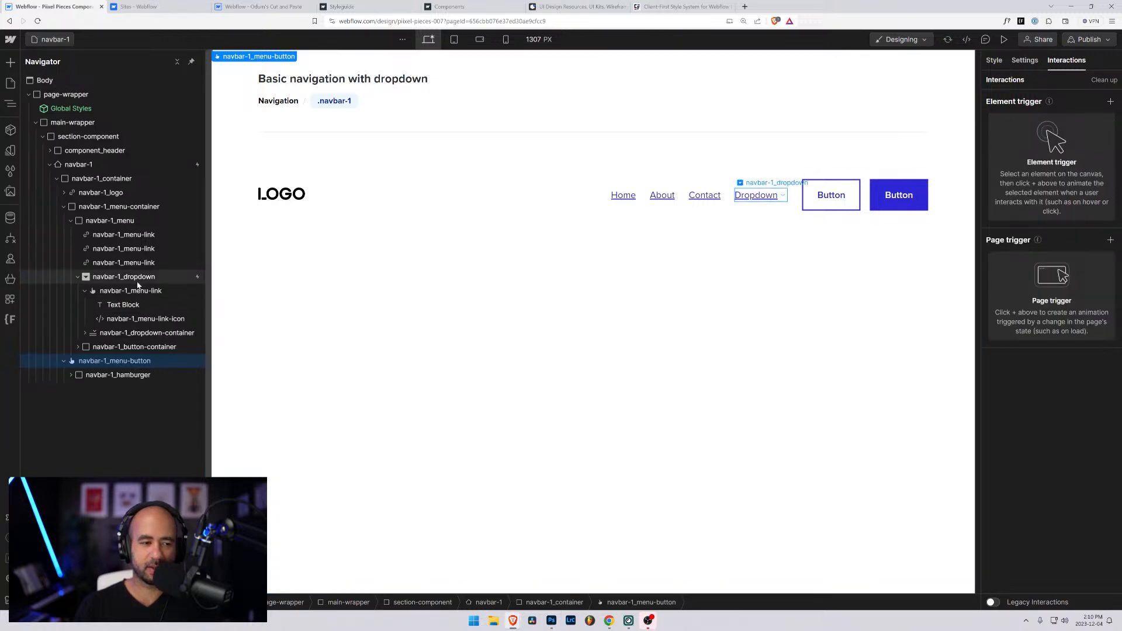
pyautogui.click(129, 165)
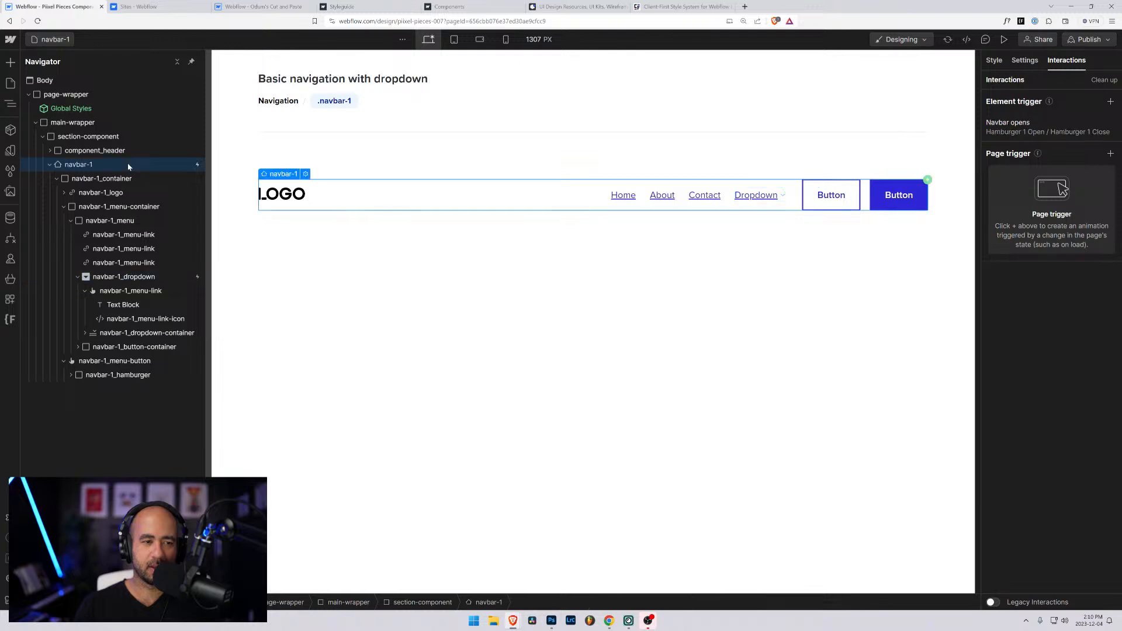
# Preview the tablet layout at 768 px and toggle the menu button and the Dropdown link to check their animations
pyautogui.click(1004, 39)
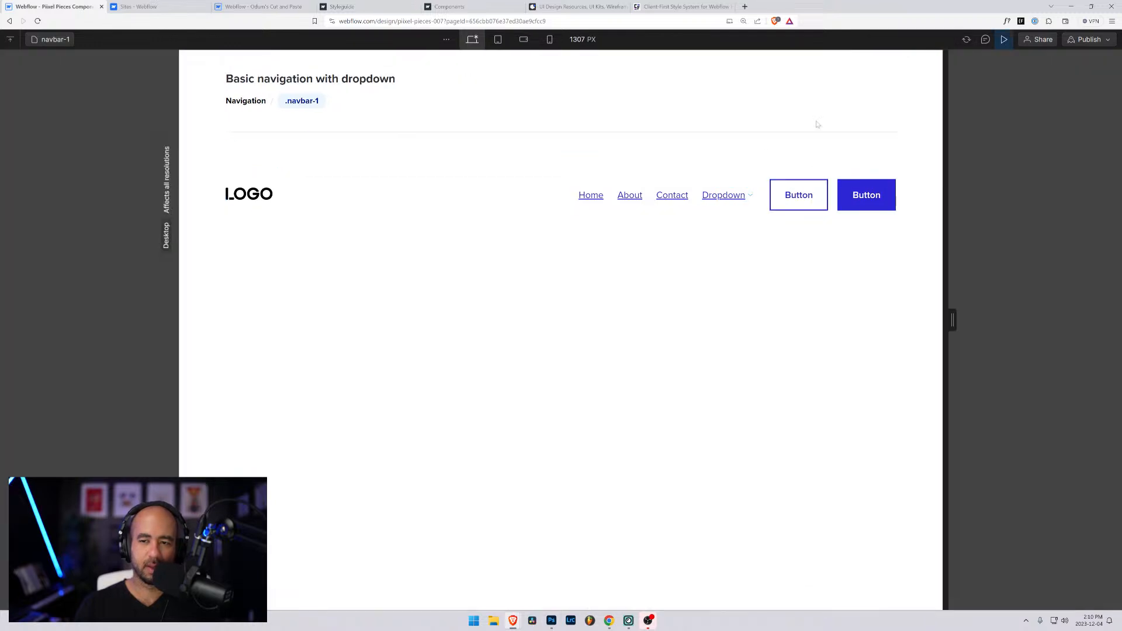
pyautogui.click(725, 197)
pyautogui.hotkey('shift', '2')
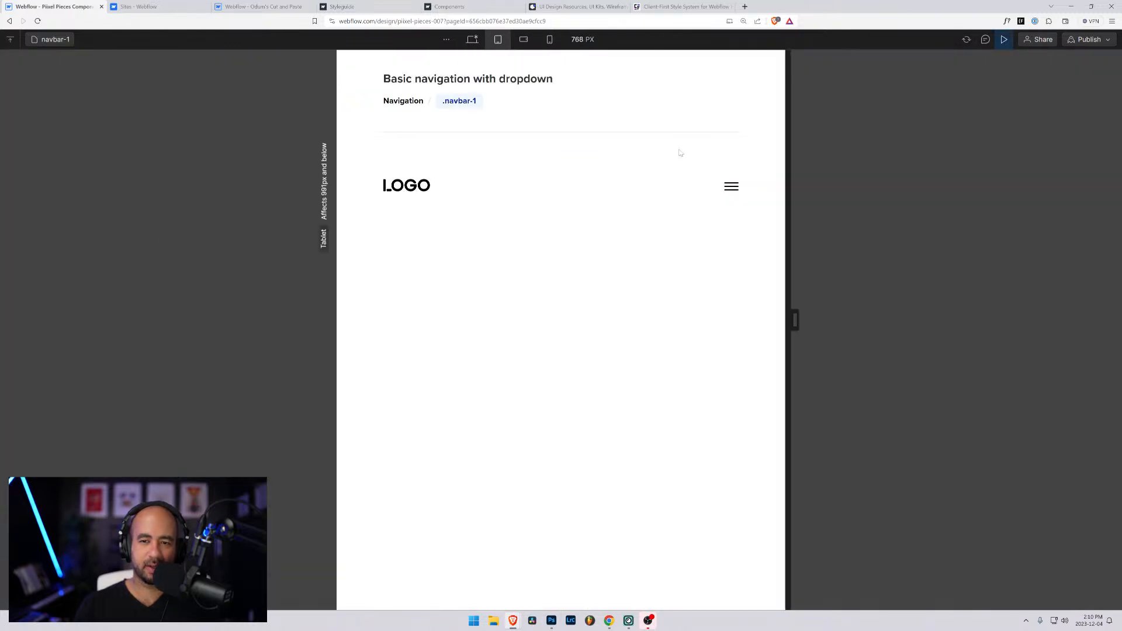
pyautogui.click(726, 189)
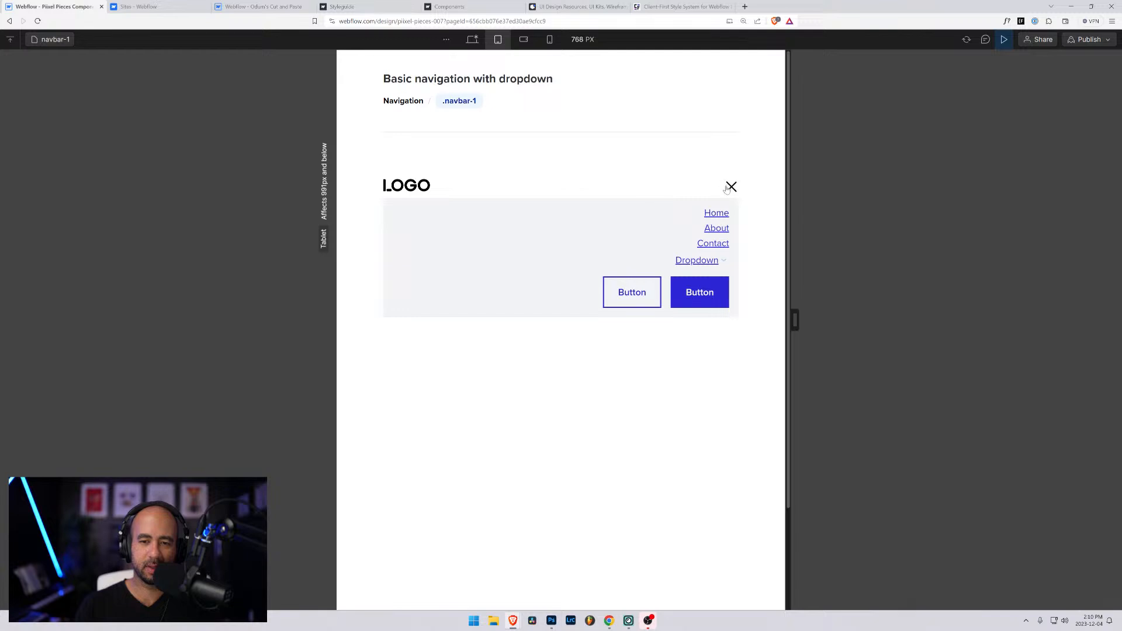
pyautogui.click(731, 188)
pyautogui.click(731, 188)
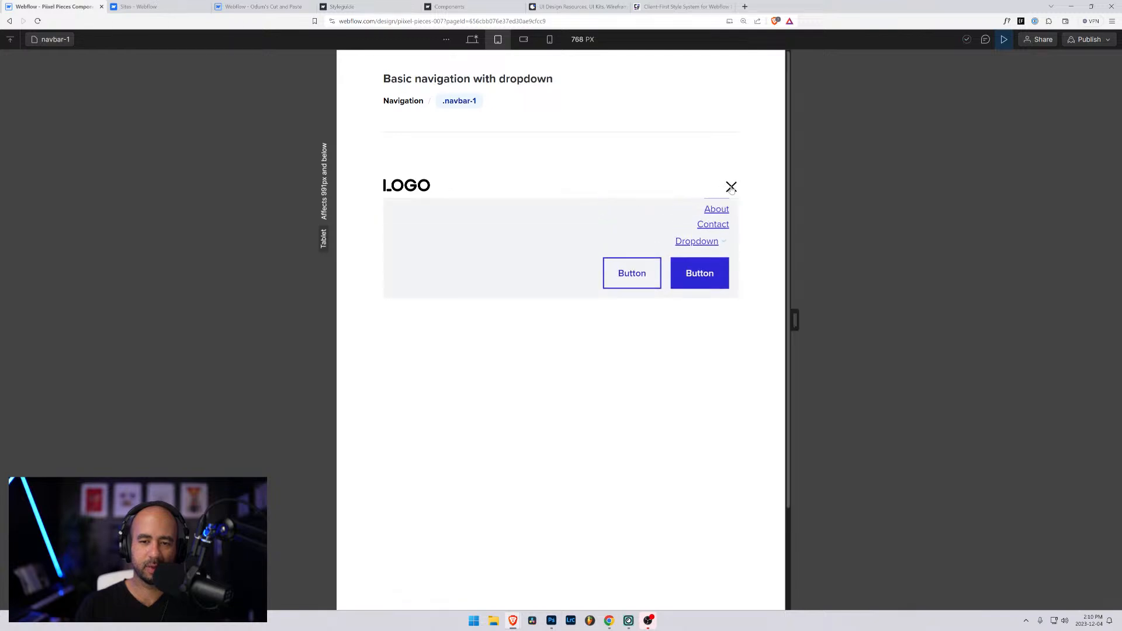
pyautogui.click(731, 188)
pyautogui.click(731, 188)
pyautogui.click(700, 261)
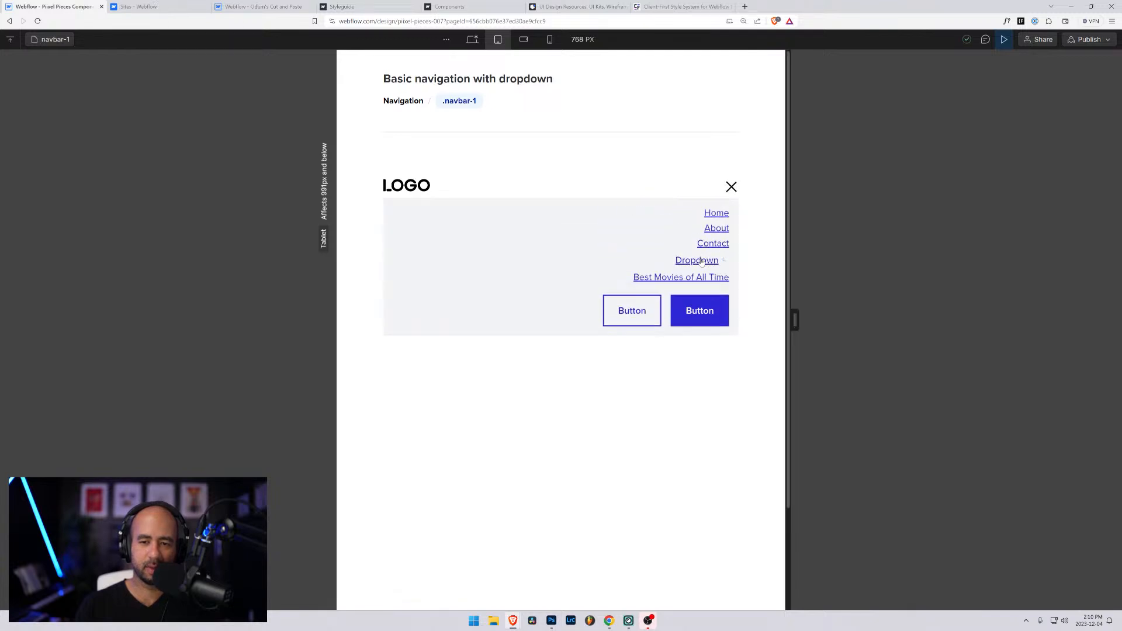
pyautogui.click(701, 262)
# Resize the preview to 522 px, test the menu button, and return to the designer at 1090 px
pyautogui.moveTo(795, 310); pyautogui.dragTo(722, 325)
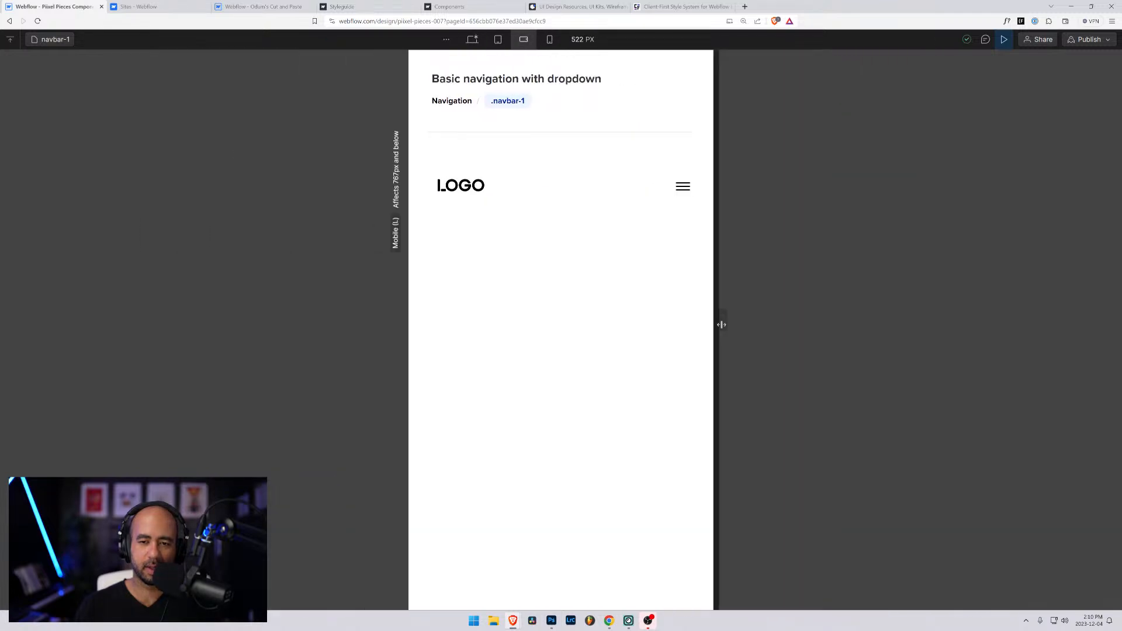
pyautogui.click(681, 188)
pyautogui.click(682, 187)
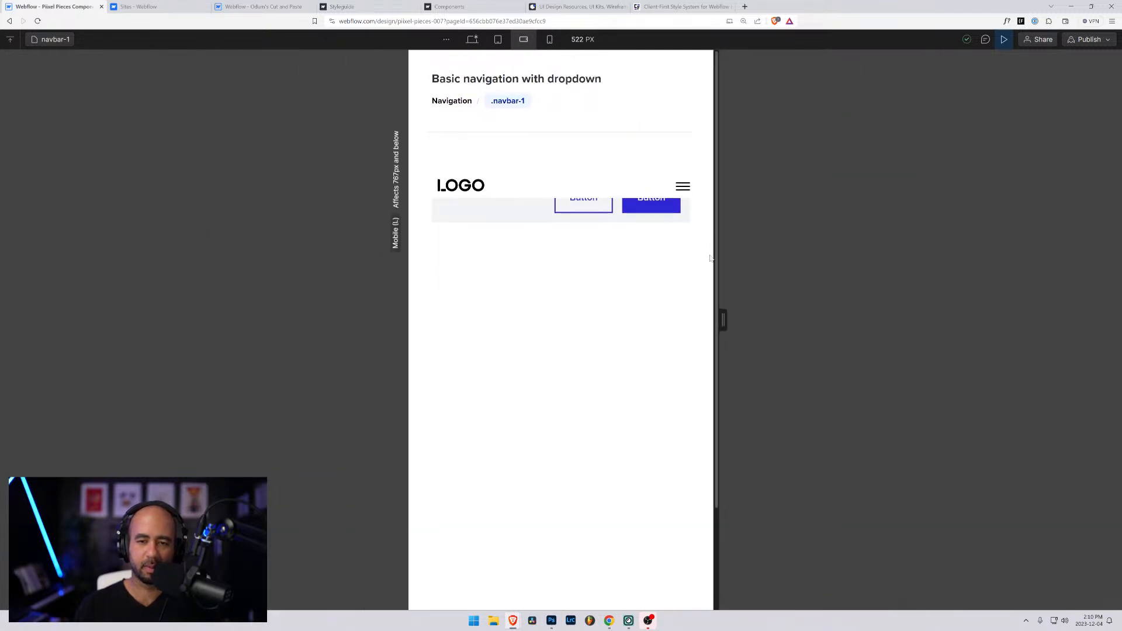
pyautogui.moveTo(724, 319); pyautogui.dragTo(893, 322)
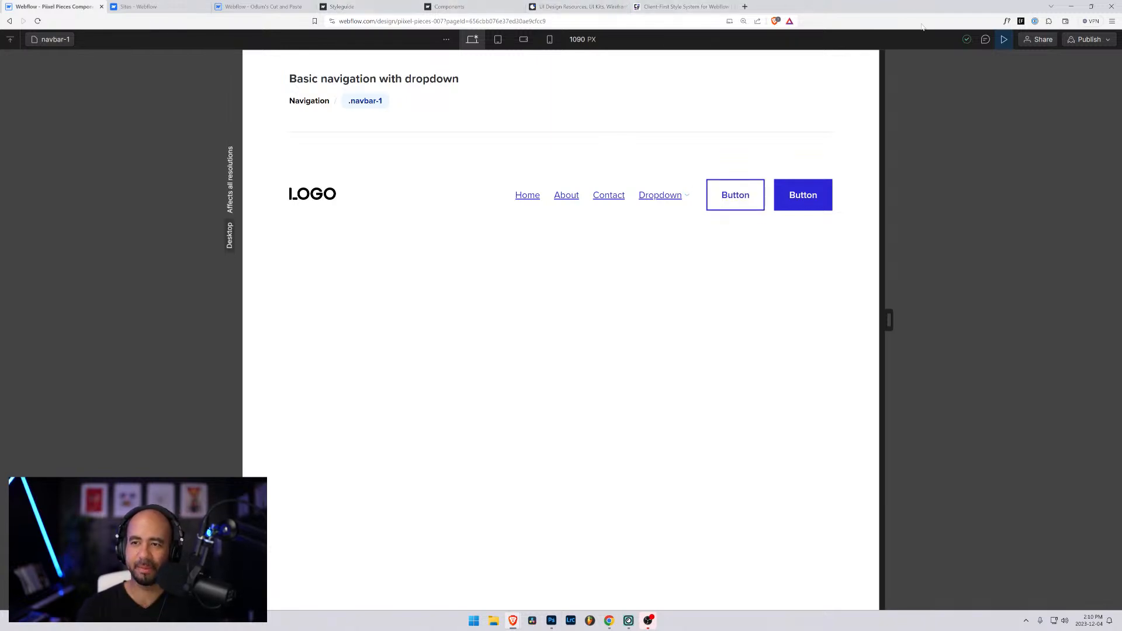
pyautogui.click(997, 47)
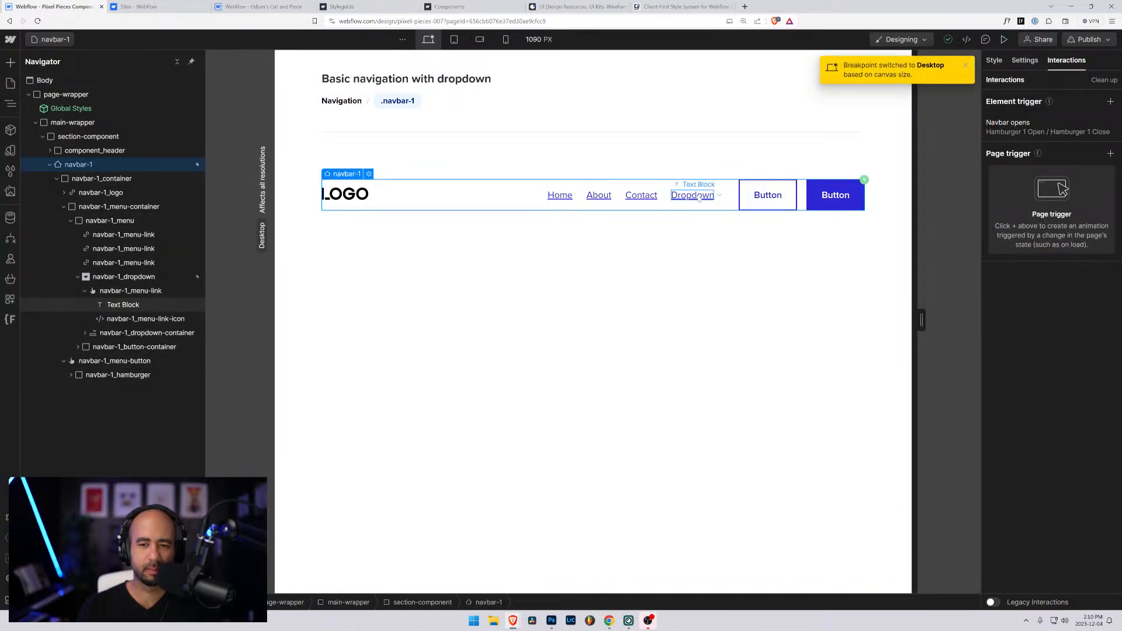
# Examine the Navbar opens trigger on navbar-1 and the timed animations assigned to it
pyautogui.click(655, 210)
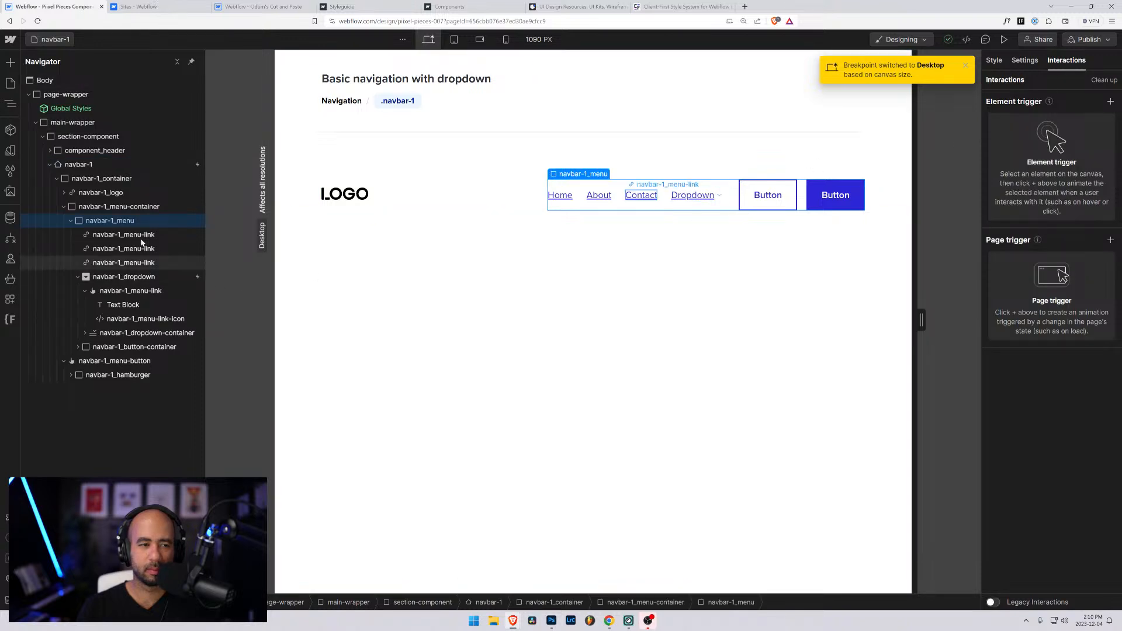
pyautogui.click(135, 166)
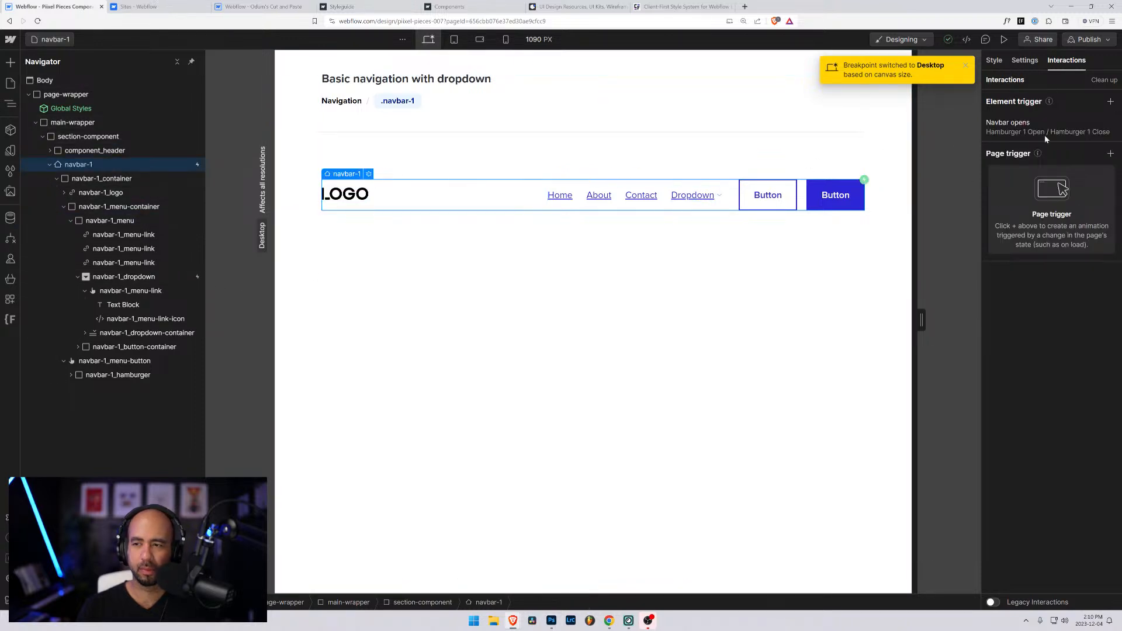
pyautogui.click(1029, 120)
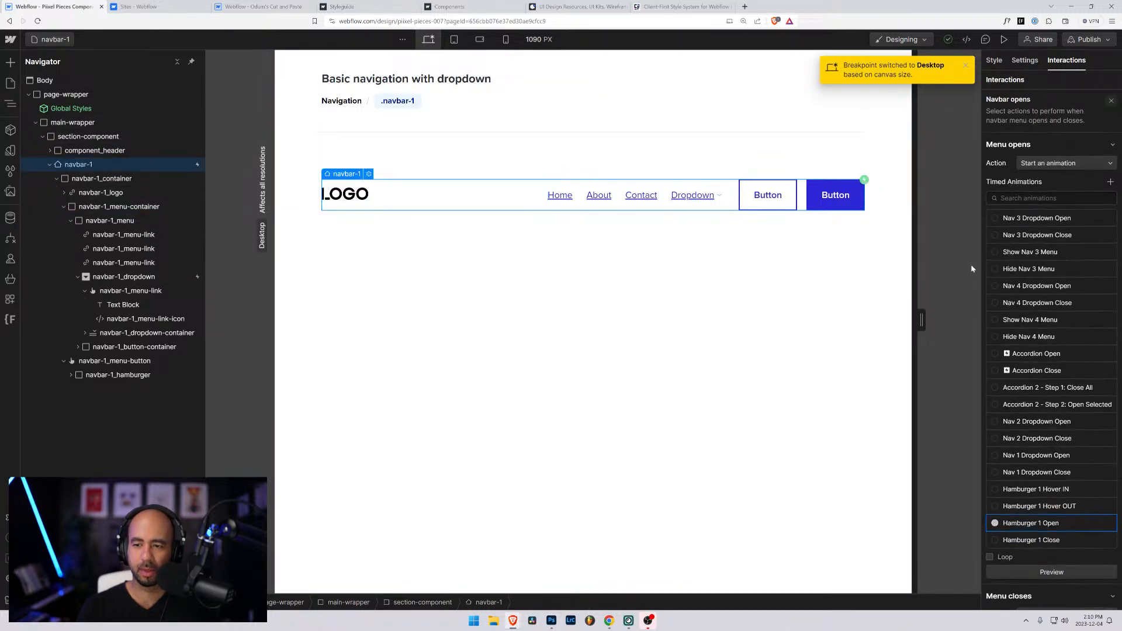
pyautogui.scroll(-1, 1051, 531)
pyautogui.click(1054, 515)
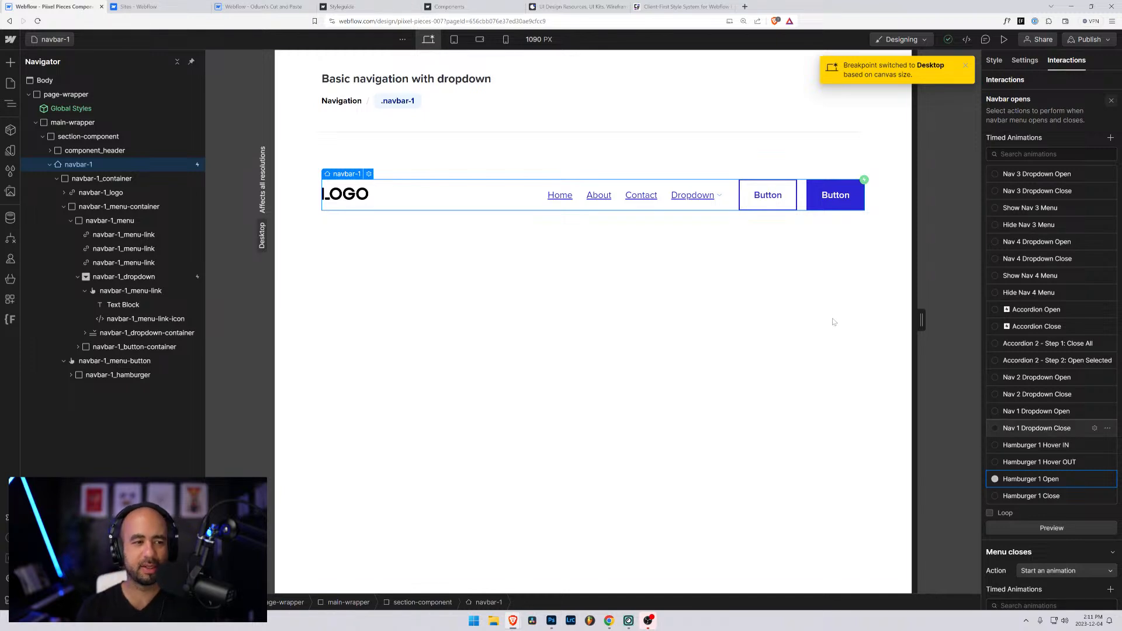
pyautogui.click(139, 164)
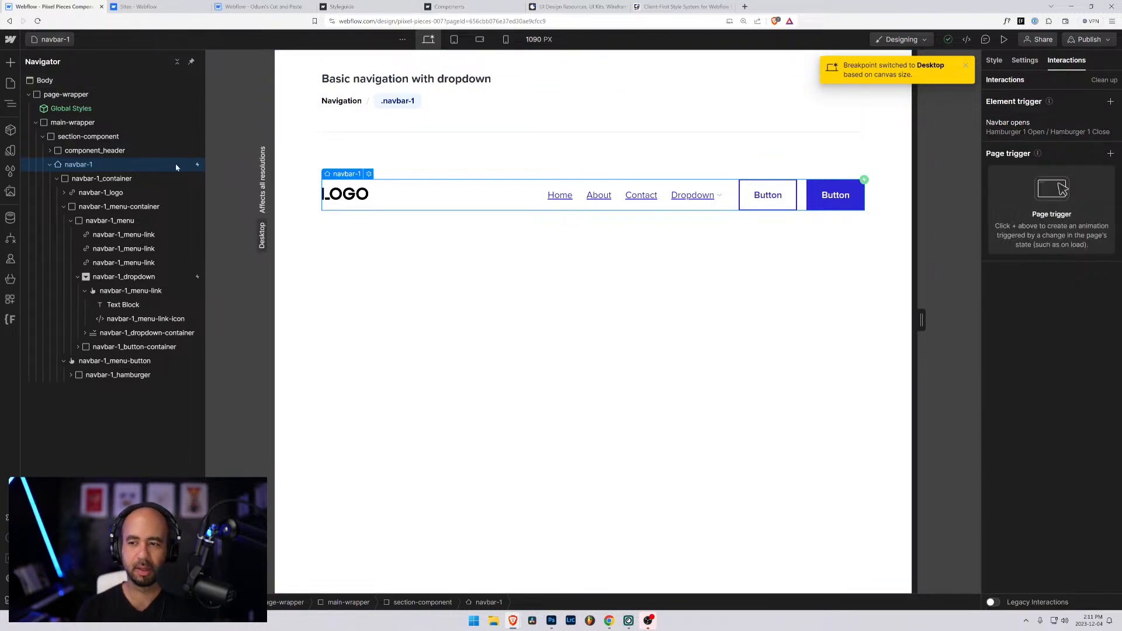
pyautogui.click(1020, 126)
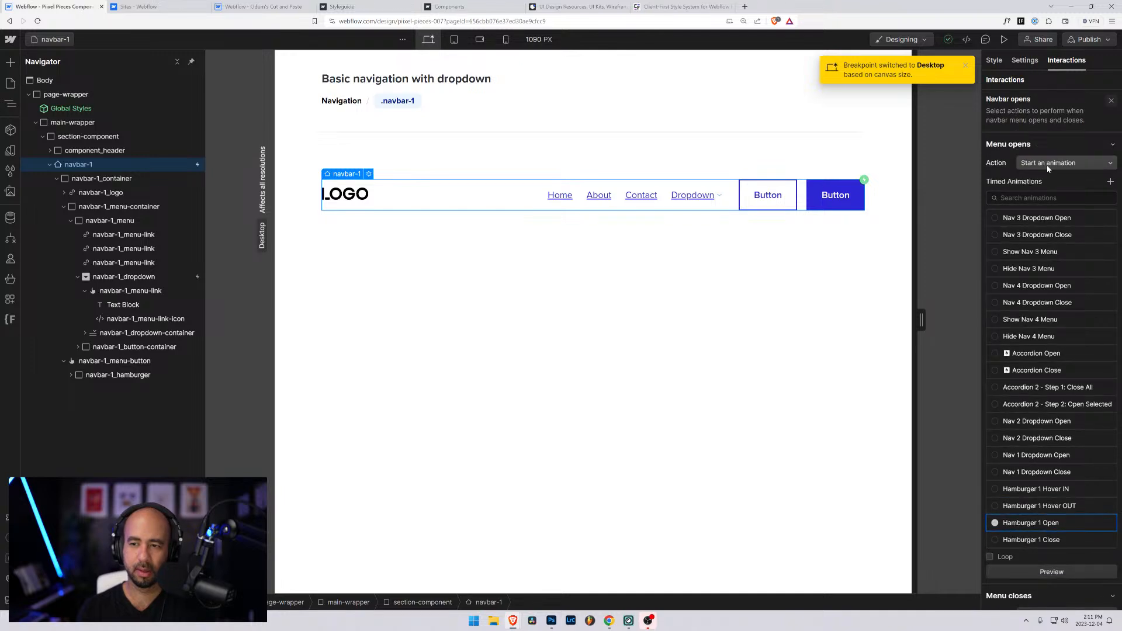
pyautogui.click(1085, 167)
pyautogui.click(1084, 166)
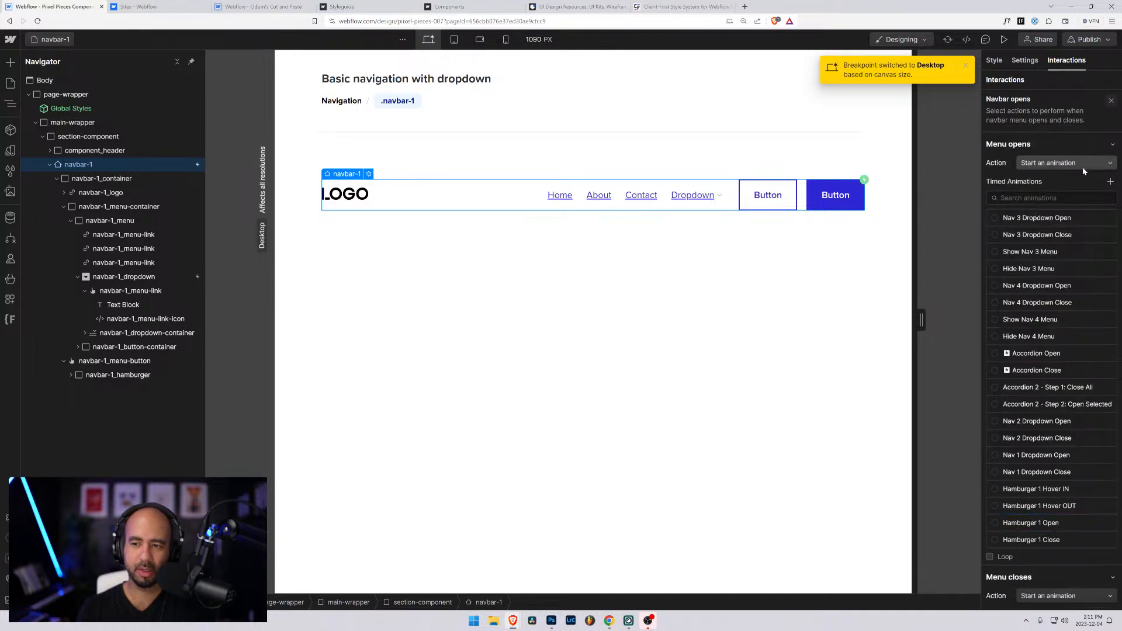
pyautogui.click(1105, 181)
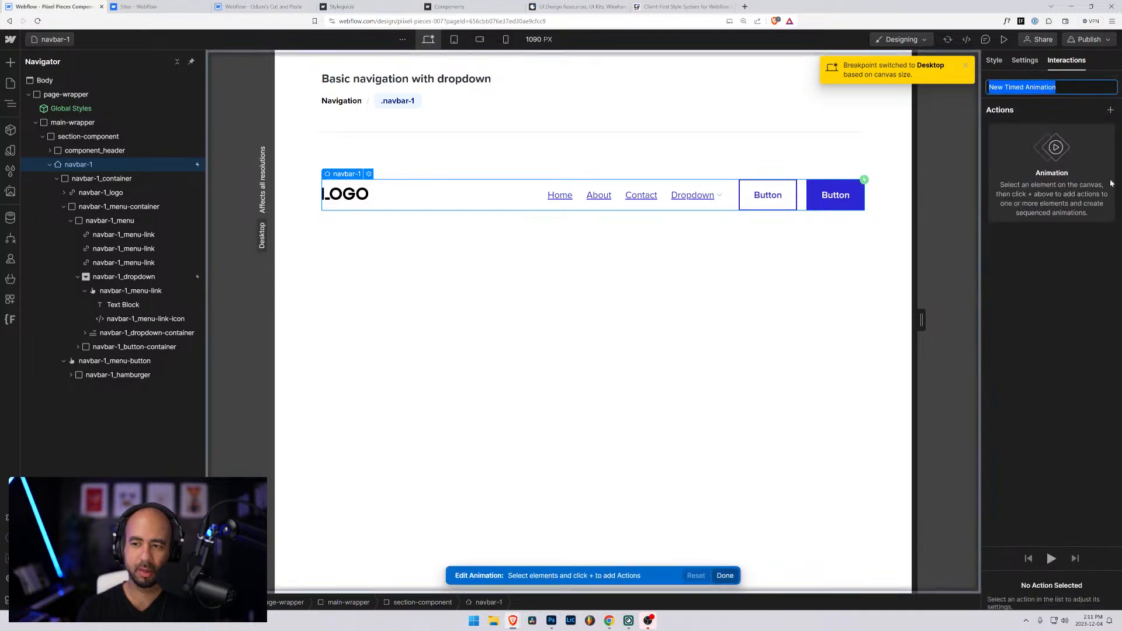
pyautogui.click(1110, 105)
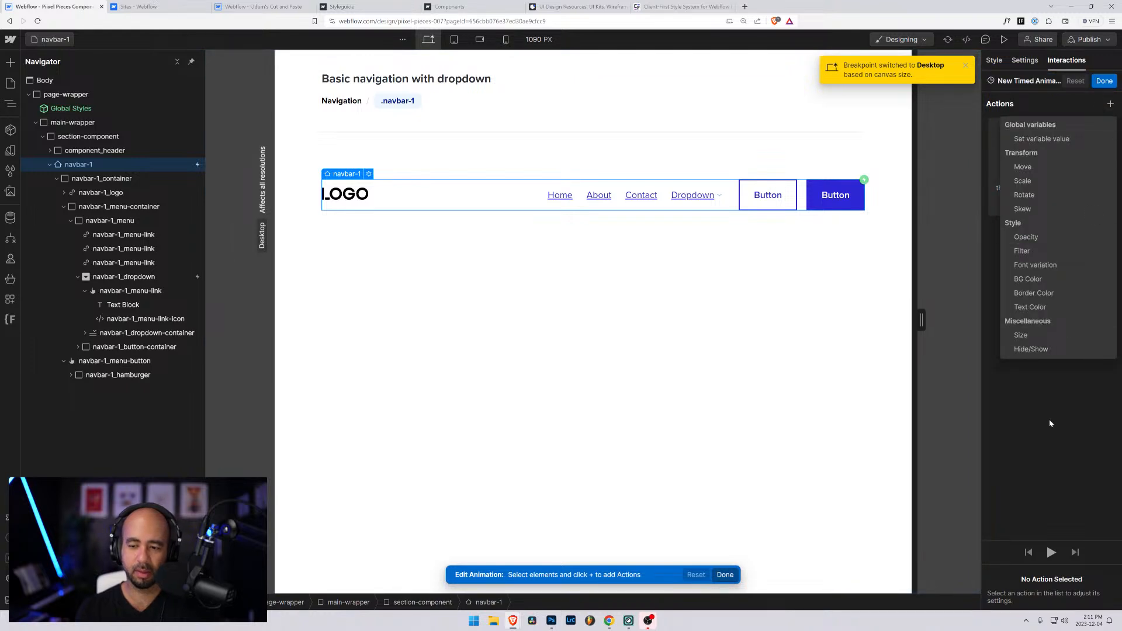
pyautogui.click(1111, 105)
pyautogui.click(1104, 80)
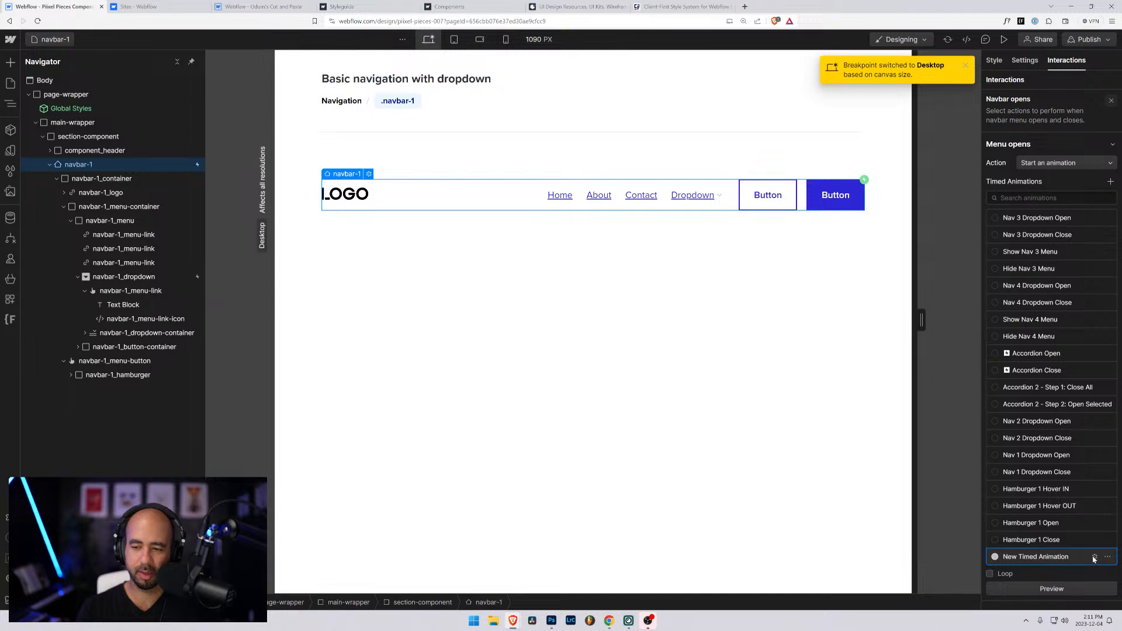
pyautogui.click(1108, 557)
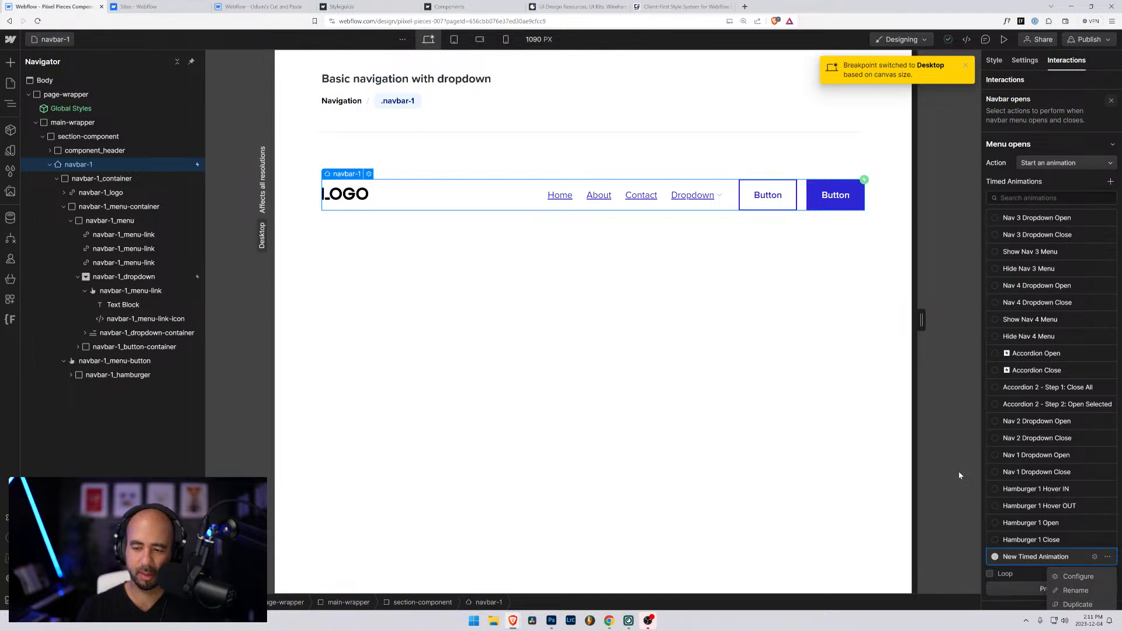
pyautogui.scroll(-3, 1052, 388)
pyautogui.click(1108, 382)
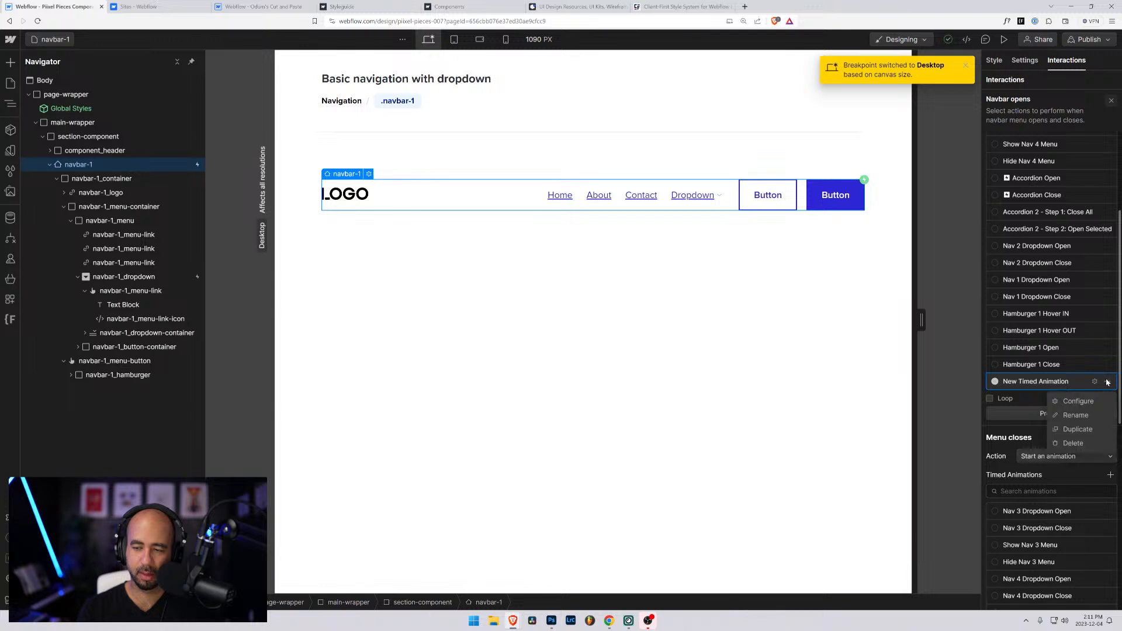
pyautogui.click(1081, 445)
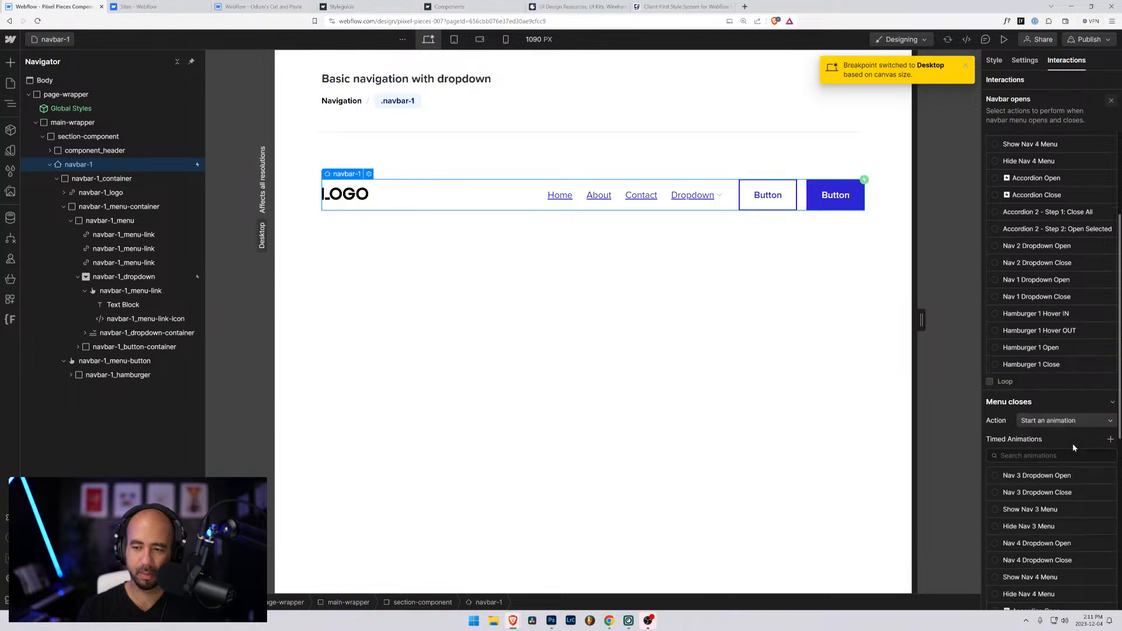
# Examine the element trigger types offered for navbar-1, the trigger on navbar-1_dropdown, and the bars nested inside navbar-1_hamburger
pyautogui.click(79, 166)
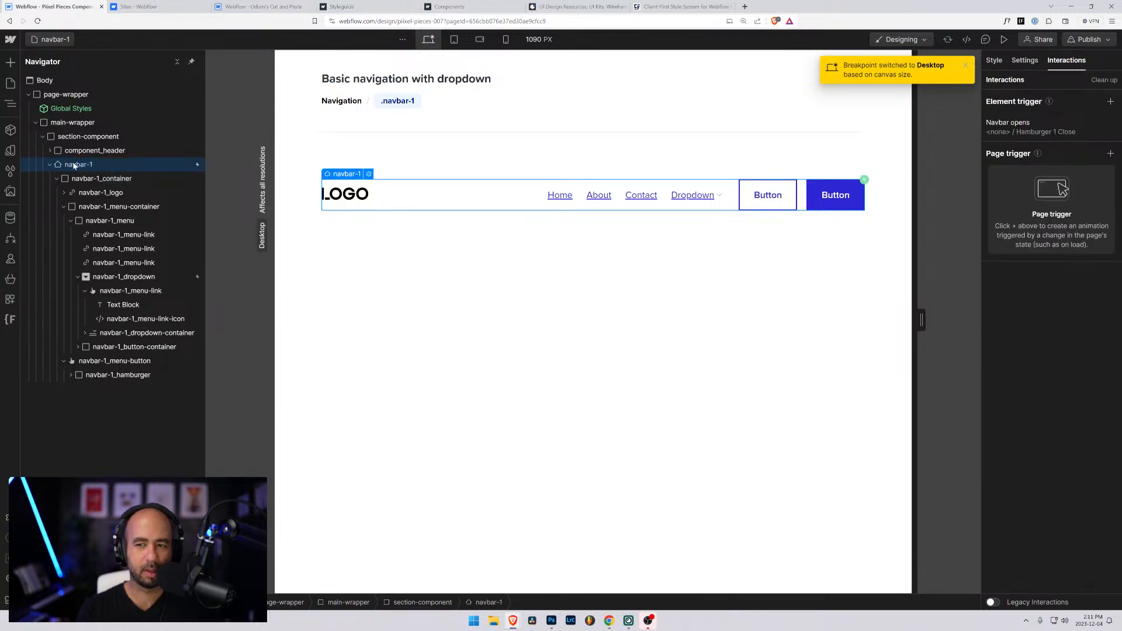
pyautogui.click(1110, 101)
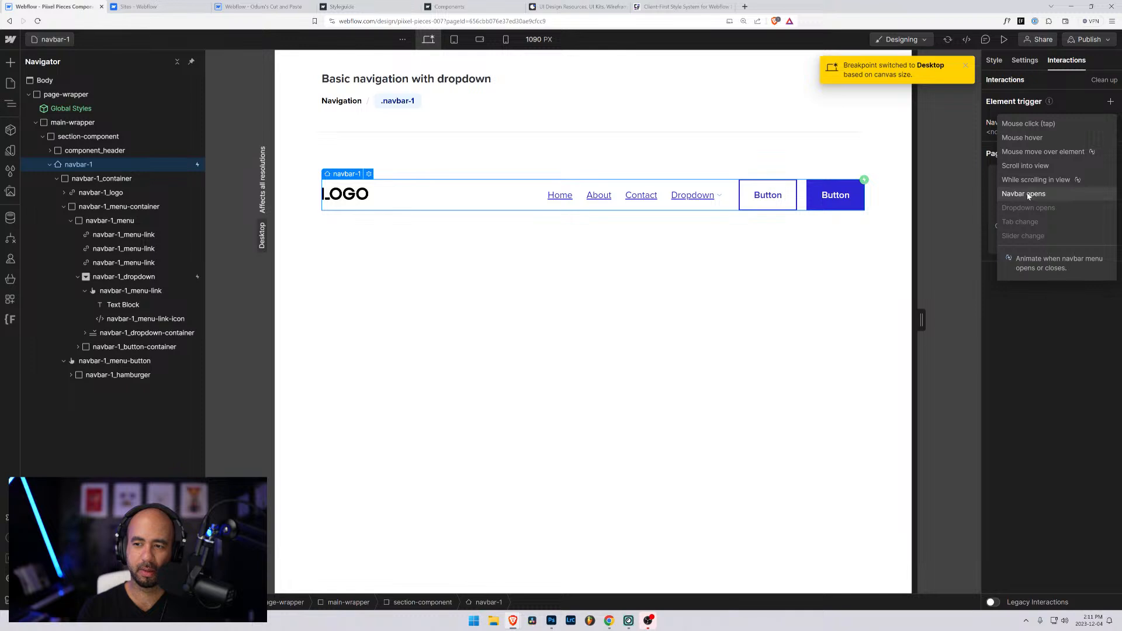
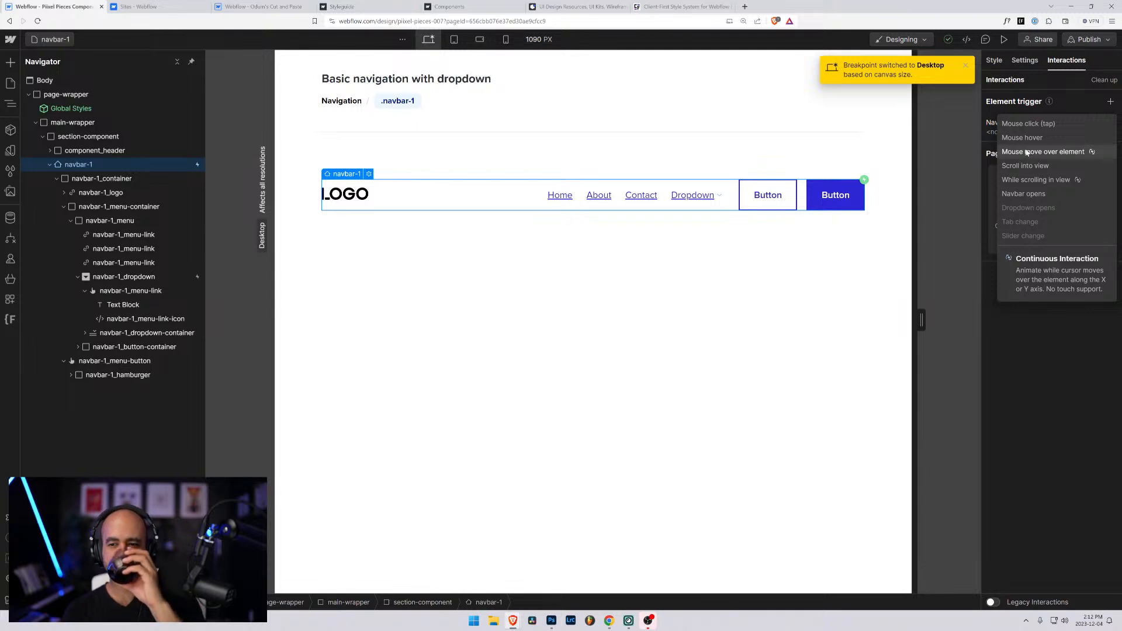
pyautogui.click(969, 173)
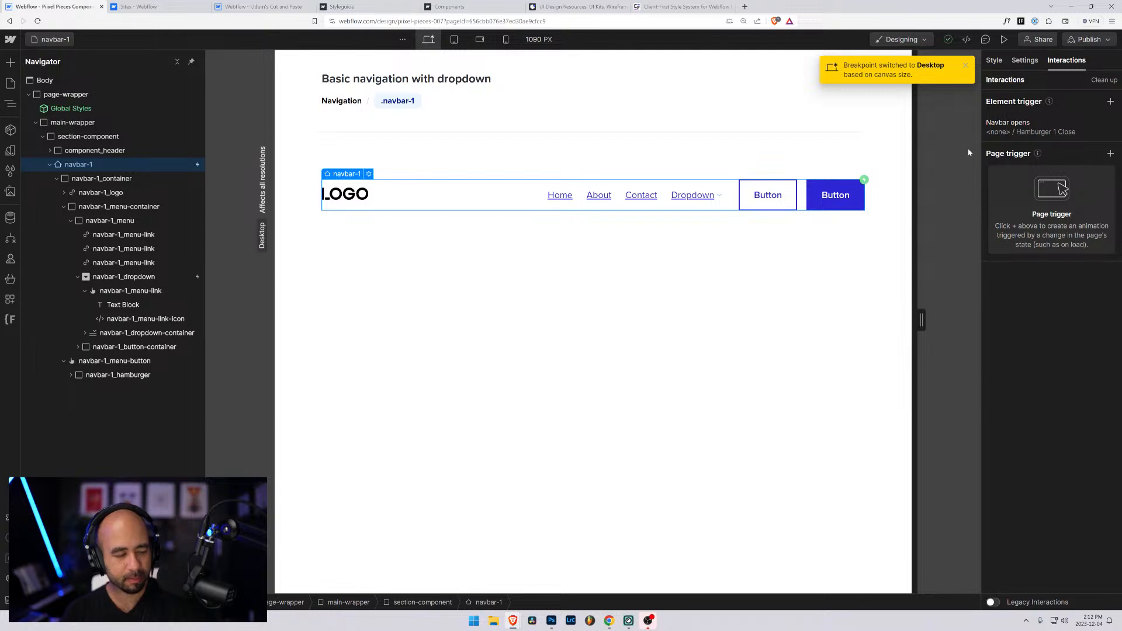
pyautogui.click(701, 243)
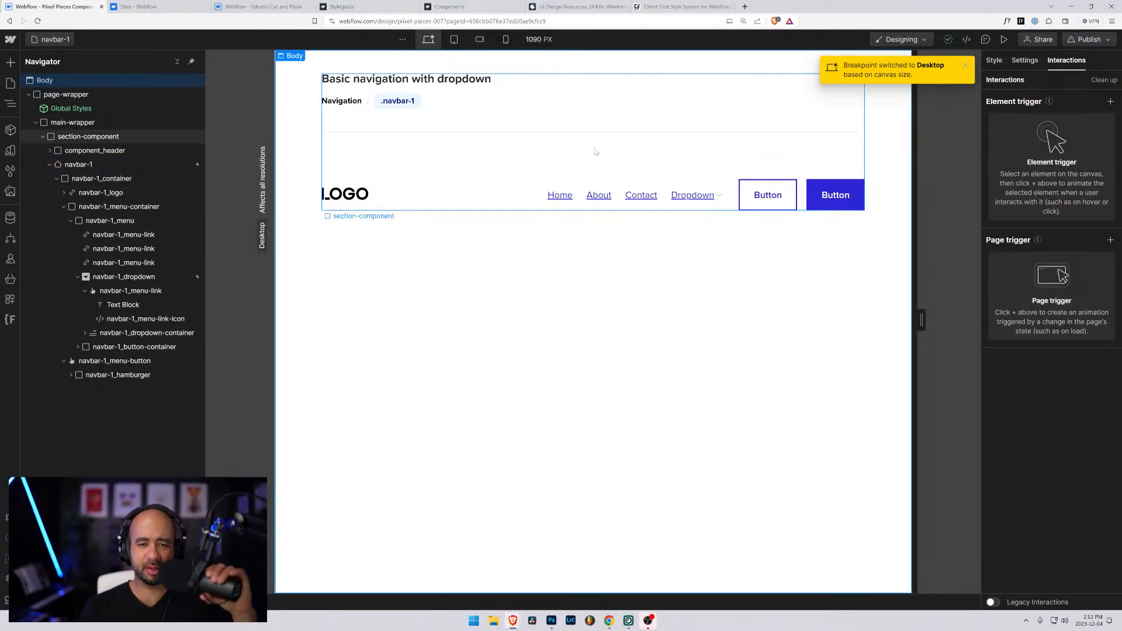
pyautogui.click(530, 185)
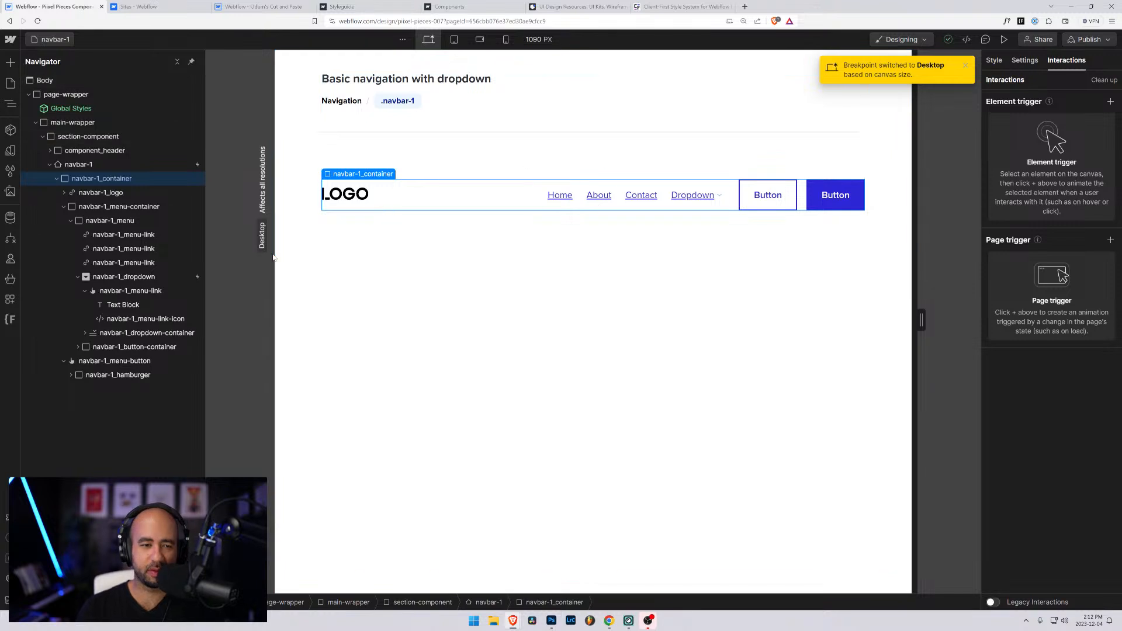
pyautogui.click(118, 279)
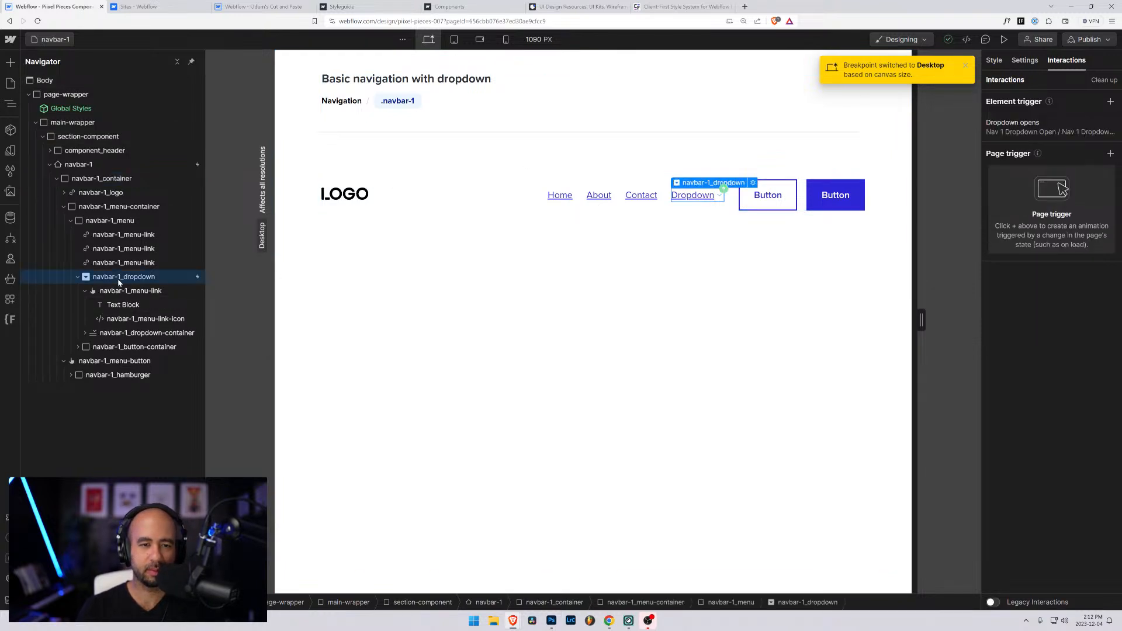
pyautogui.click(76, 377)
pyautogui.click(72, 376)
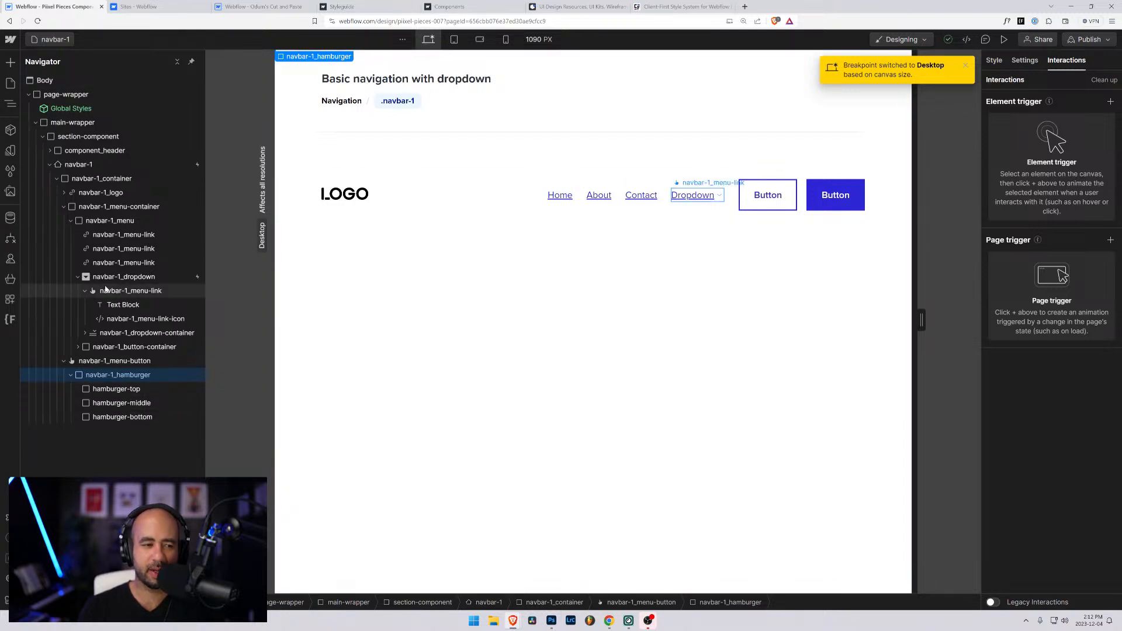
# Assign the Hamburger 1 Open timed animation to the Menu opens action of navbar-1's Navbar opens trigger
pyautogui.click(87, 165)
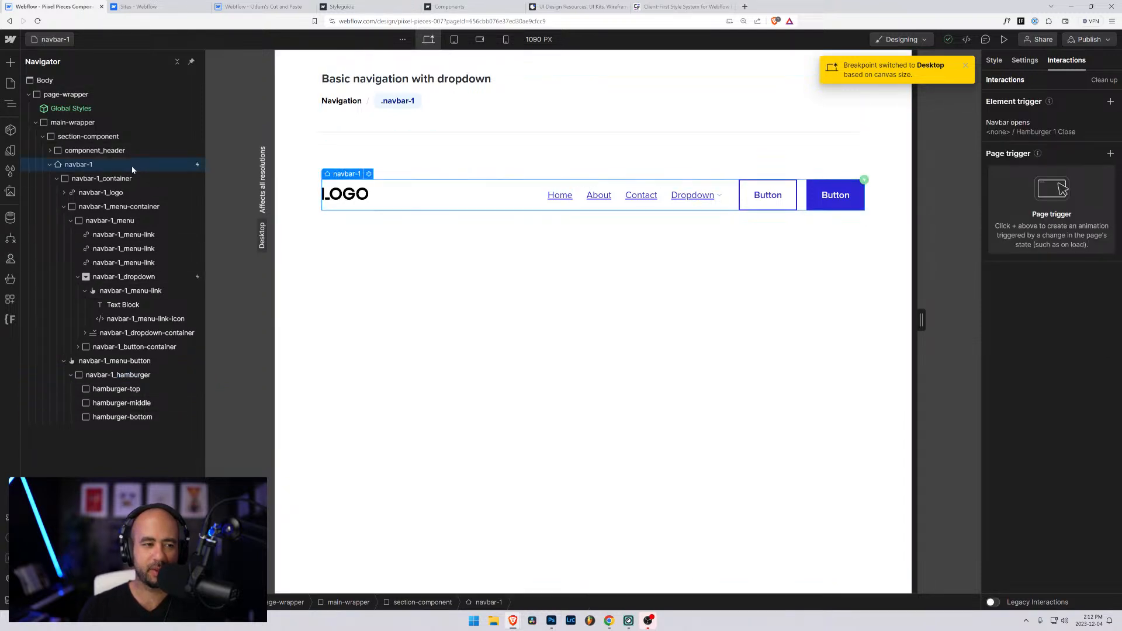
pyautogui.click(1014, 130)
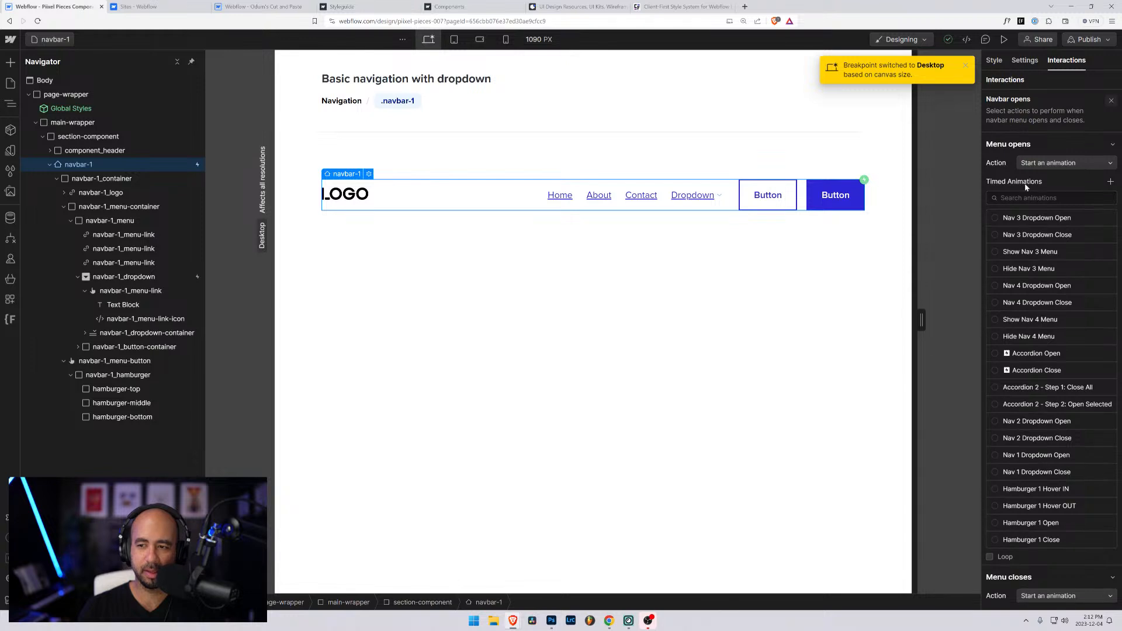
pyautogui.click(998, 524)
# In Hamburger 1 Open, move the hamburger-middle Size action to the end of both the initial-state and 0.00 groups, and save
pyautogui.click(1094, 522)
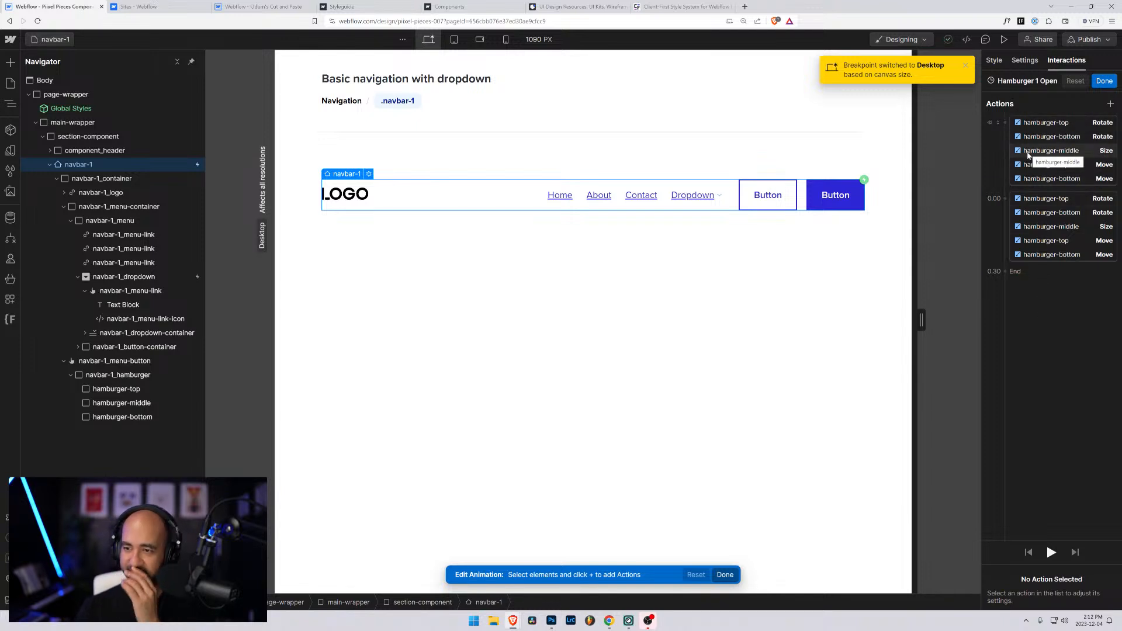
pyautogui.moveTo(1030, 153)
pyautogui.mouseDown()
pyautogui.moveTo(1031, 124)
pyautogui.moveTo(1035, 173)
pyautogui.mouseUp()
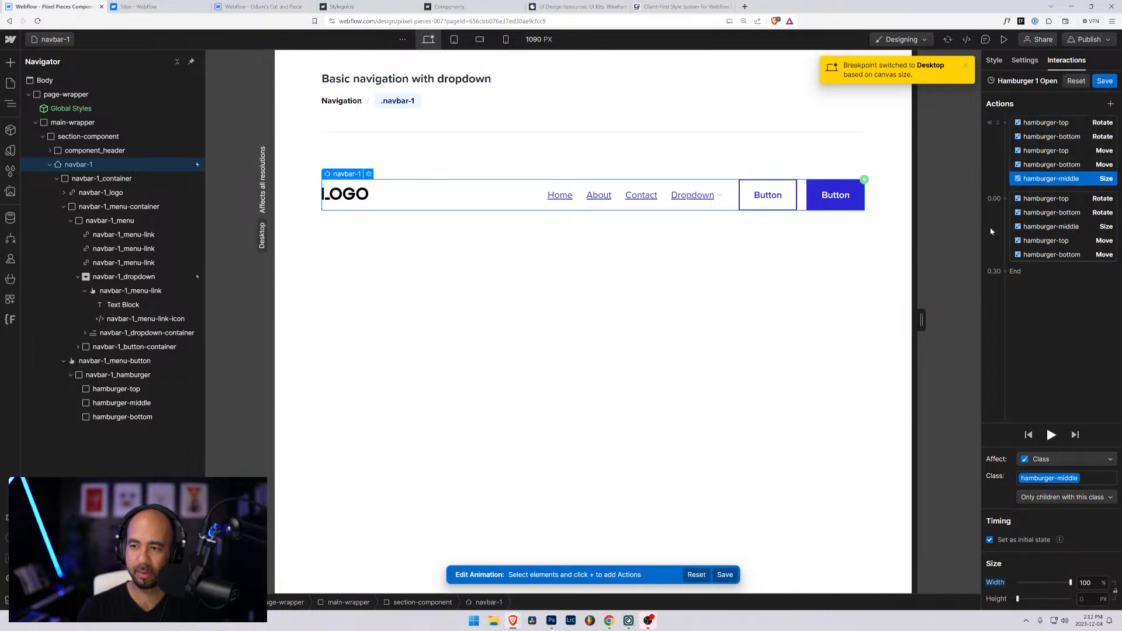
pyautogui.moveTo(1024, 230); pyautogui.dragTo(1026, 257)
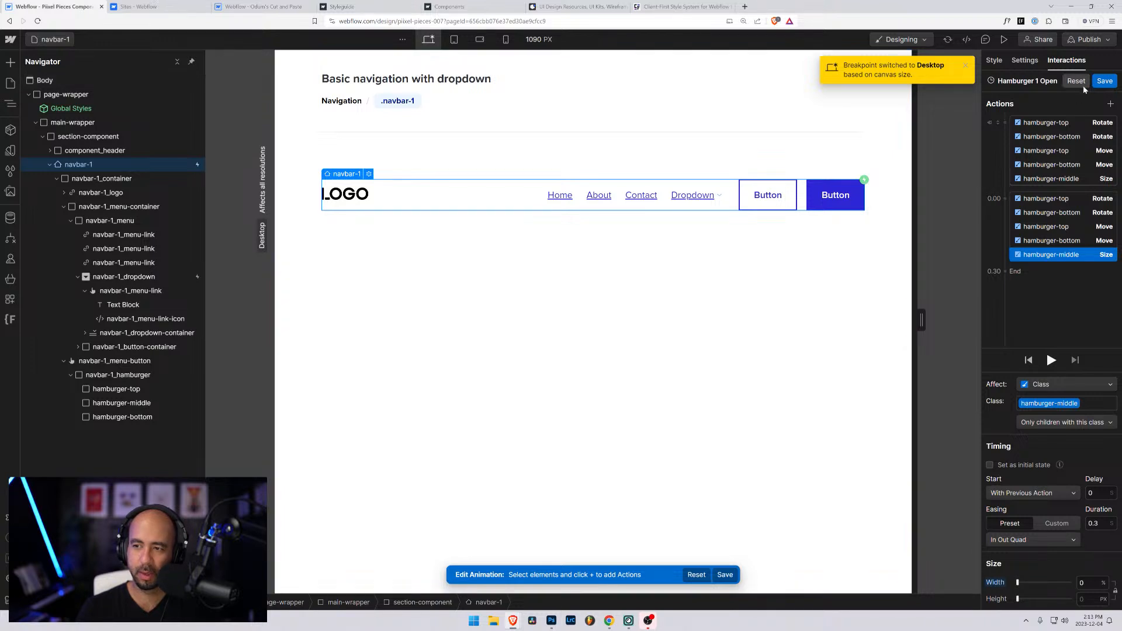
pyautogui.click(1105, 81)
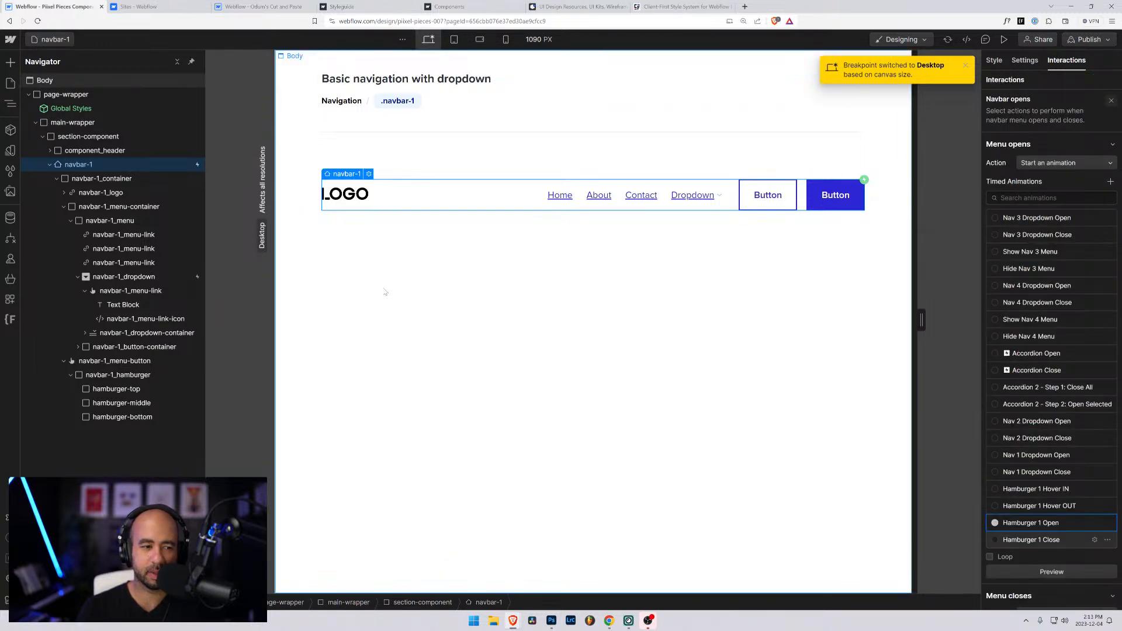
# Switch to the navbar-2 page and expand navbar-2_menu-button down to the three lines inside navbar-2_hamburger
pyautogui.click(128, 380)
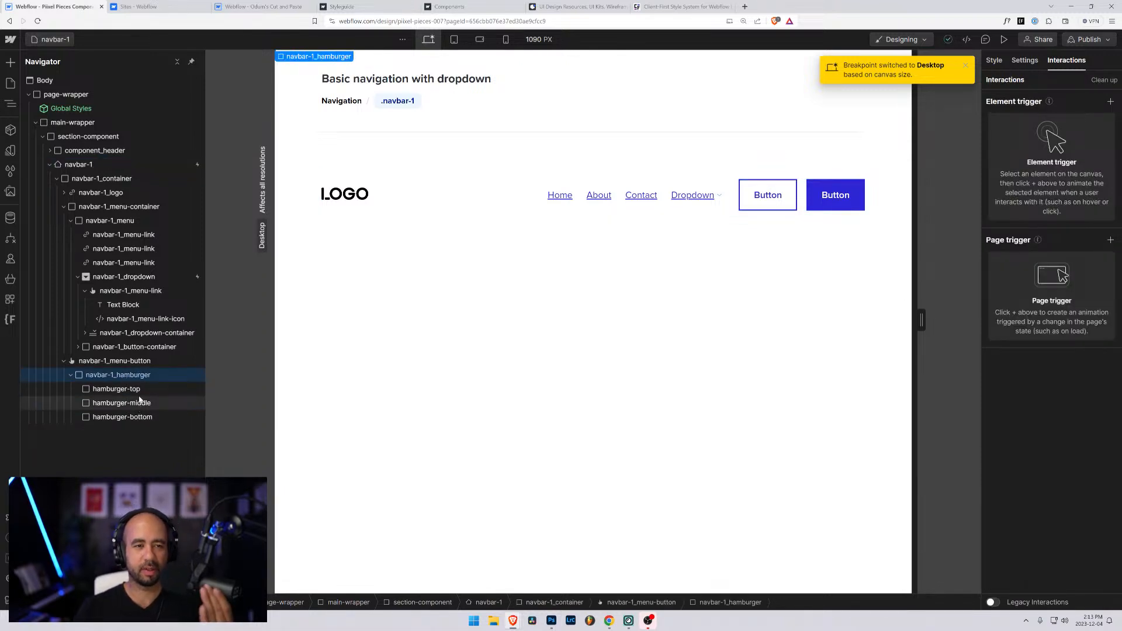
pyautogui.click(51, 39)
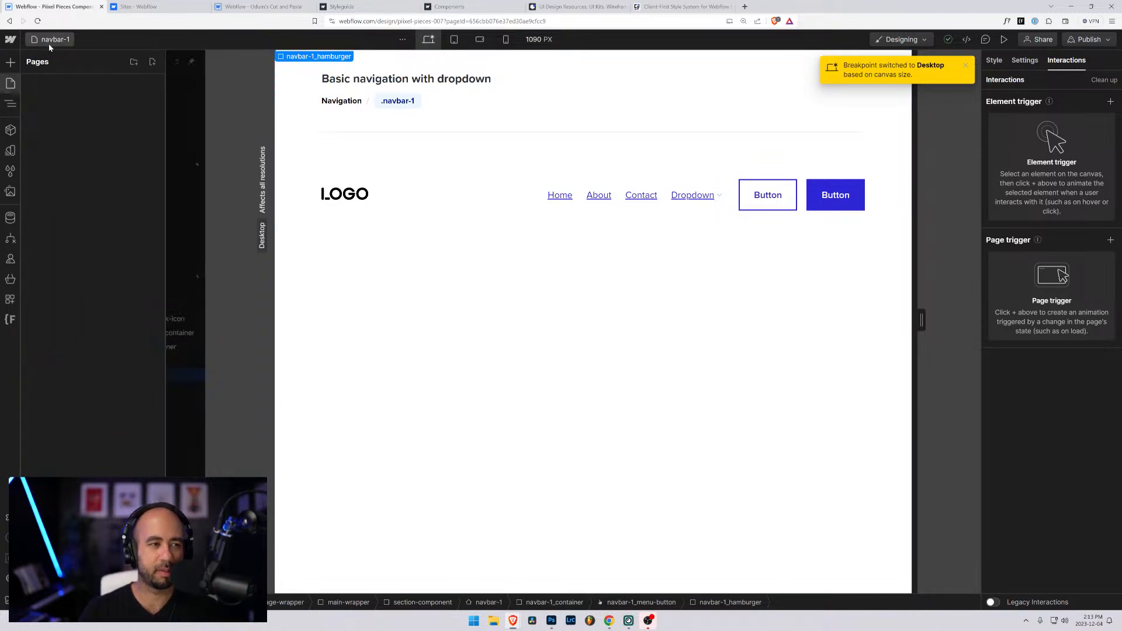
pyautogui.click(64, 183)
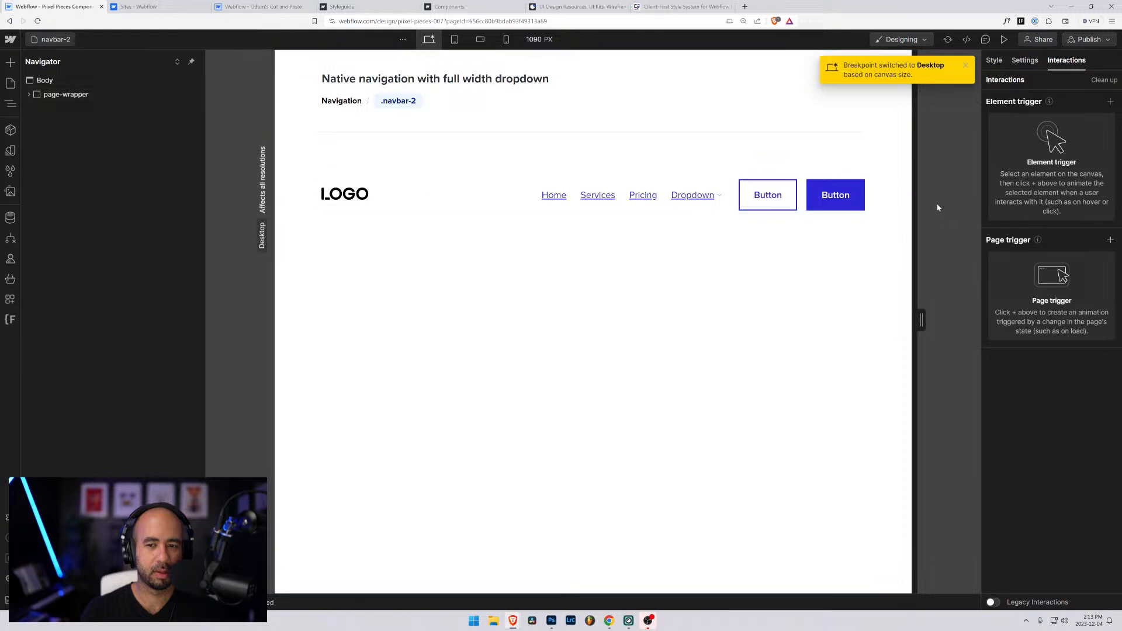
pyautogui.click(810, 205)
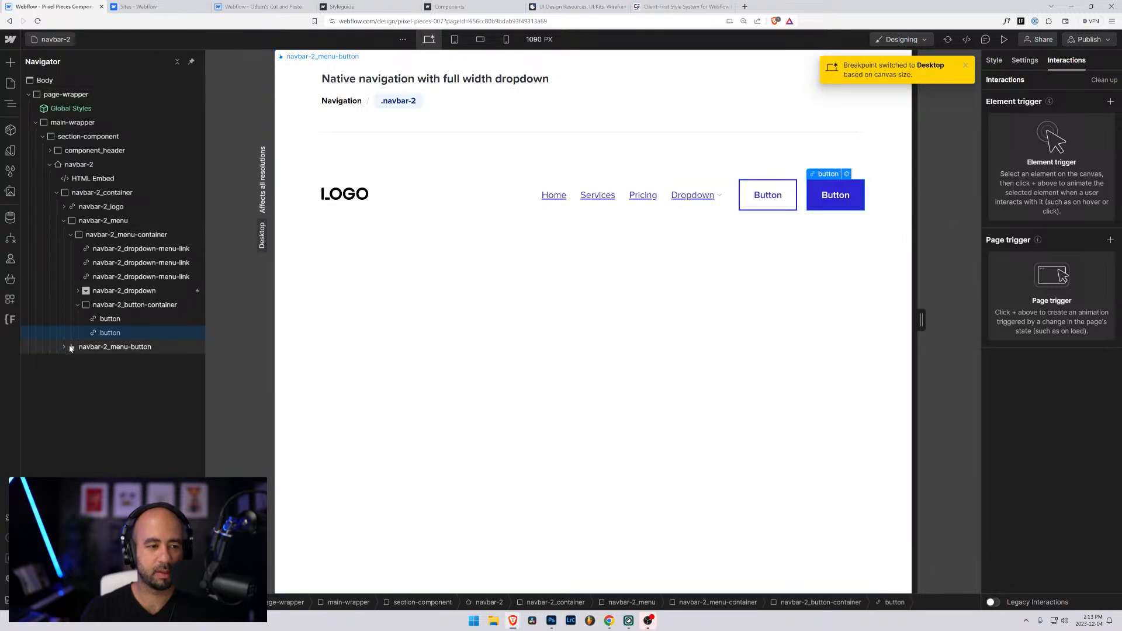
pyautogui.click(70, 360)
# Replace the first hamburger line's navbar-2_hamburger-line class with the existing hamburger-top class
pyautogui.click(96, 375)
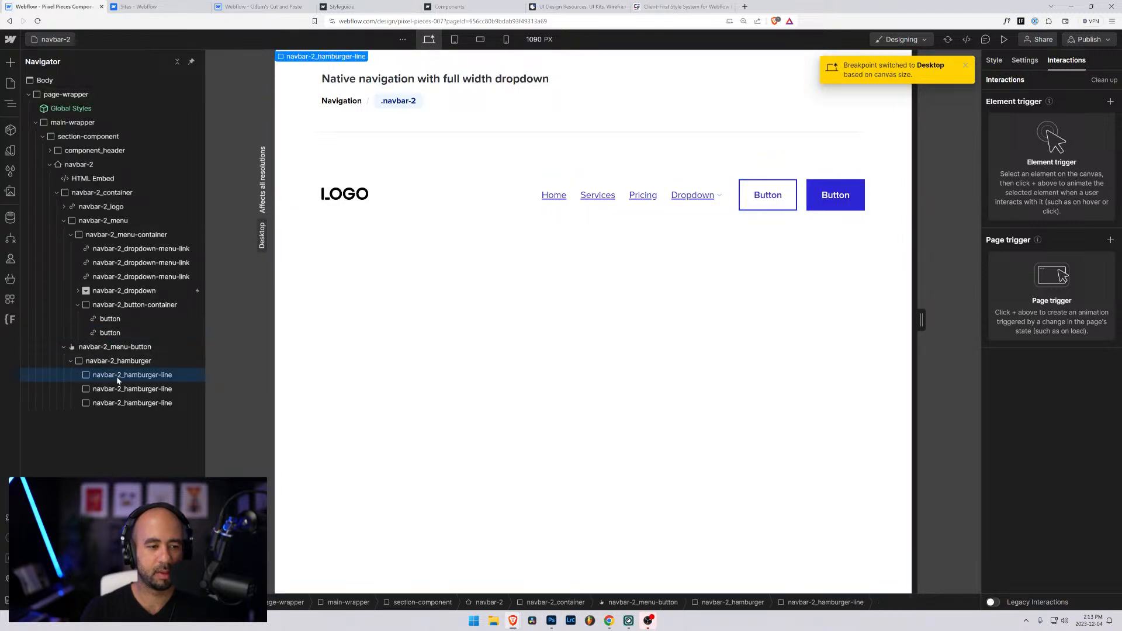
pyautogui.click(994, 60)
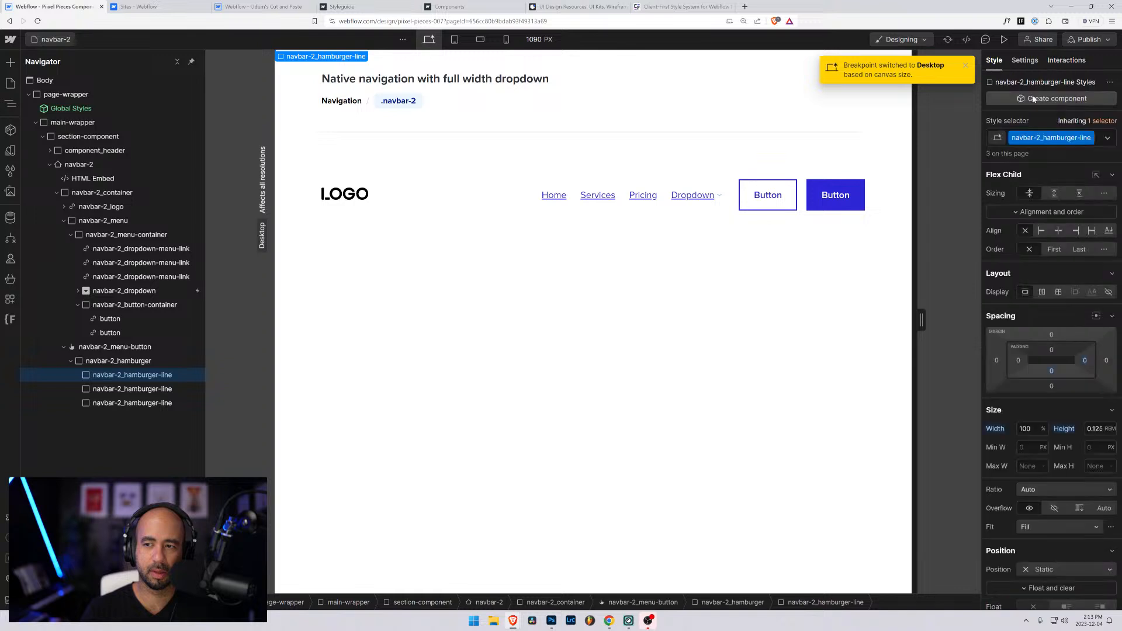
pyautogui.click(1099, 139)
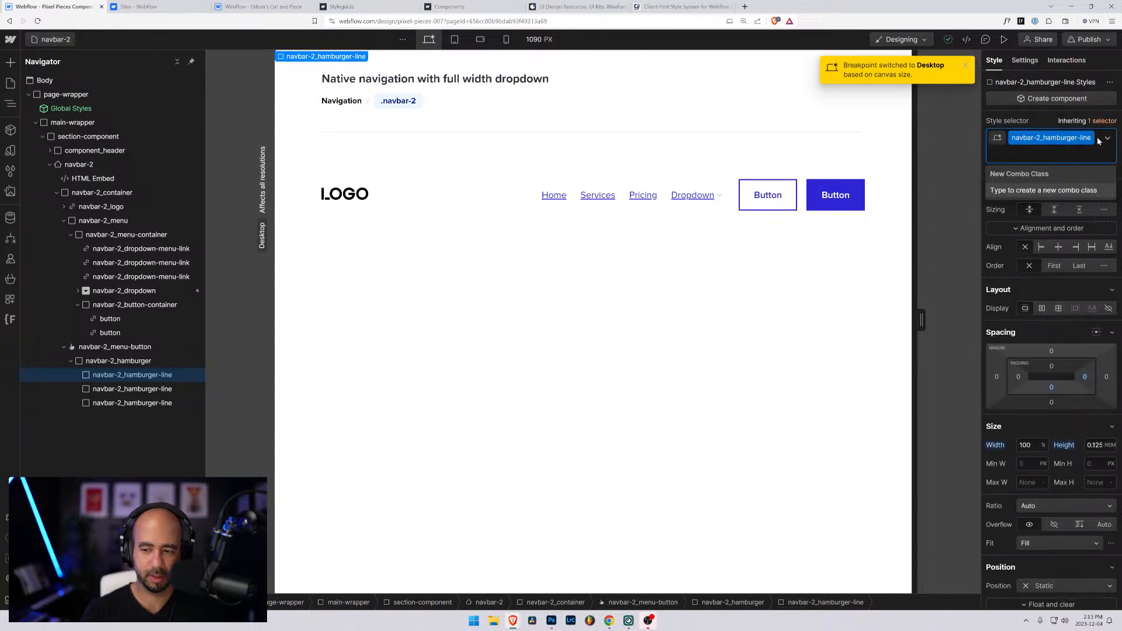
pyautogui.press('BackSpace')
pyautogui.write('ha')
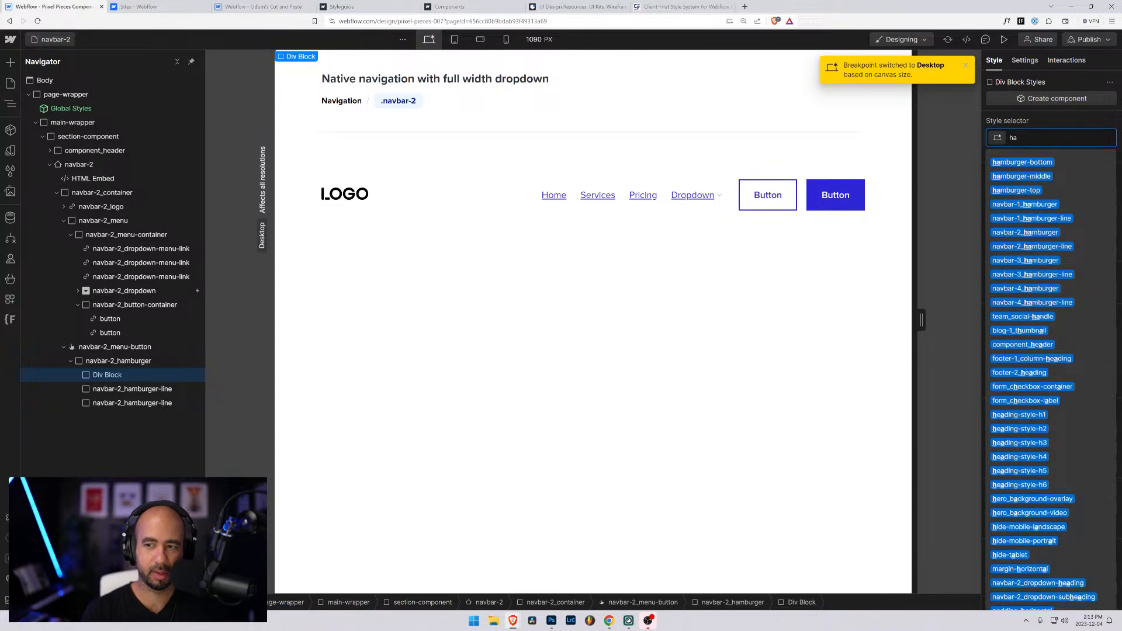
pyautogui.press('Down')
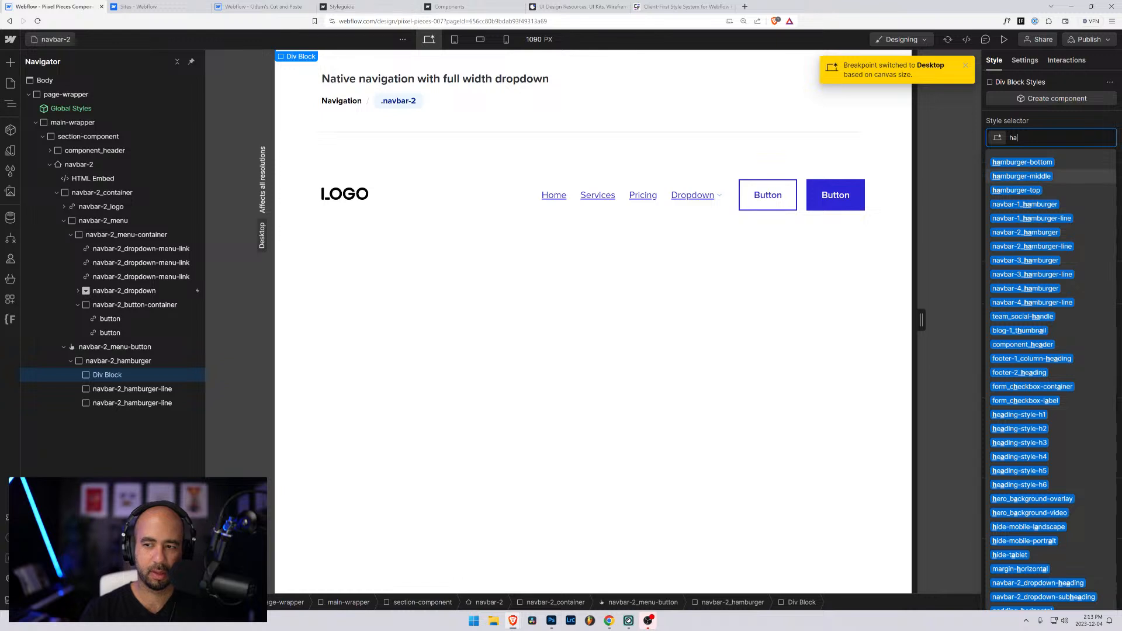
pyautogui.press('Down')
pyautogui.press('Return')
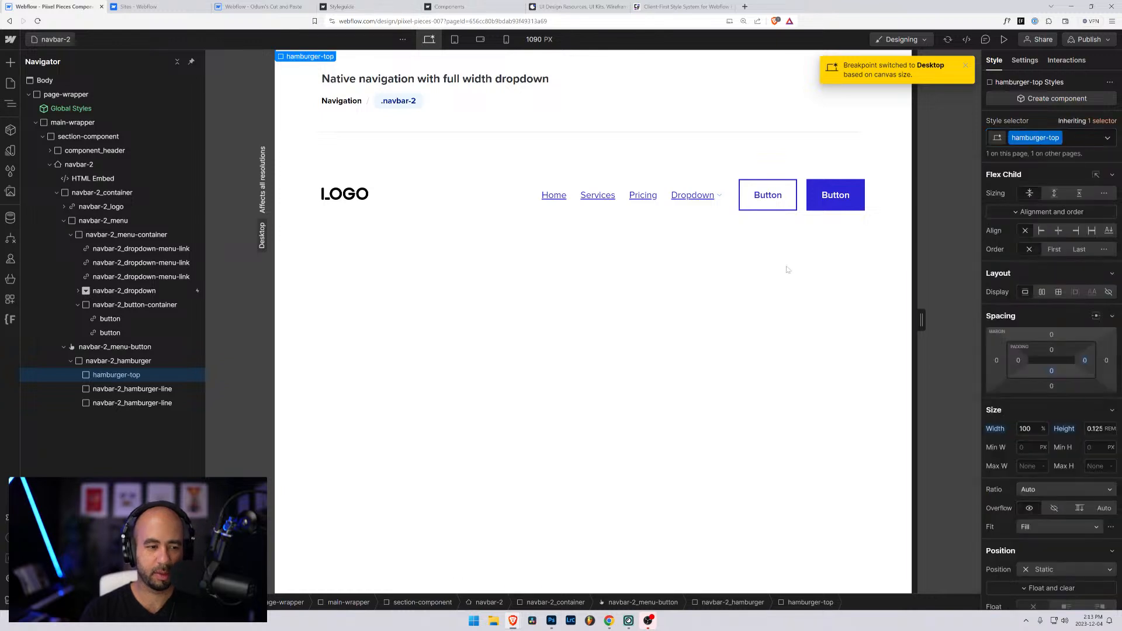
# Replace the second hamburger line's navbar-2_hamburger-line class with hamburger-middle
pyautogui.click(146, 390)
pyautogui.click(1087, 138)
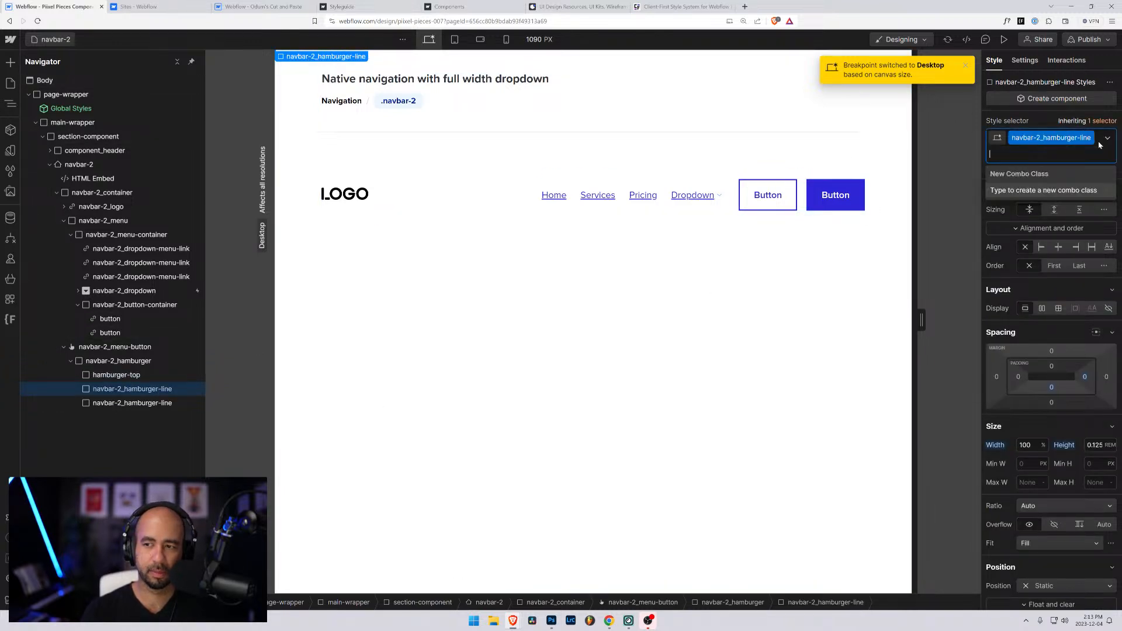
pyautogui.press('BackSpace')
pyautogui.write('hamburger-middle')
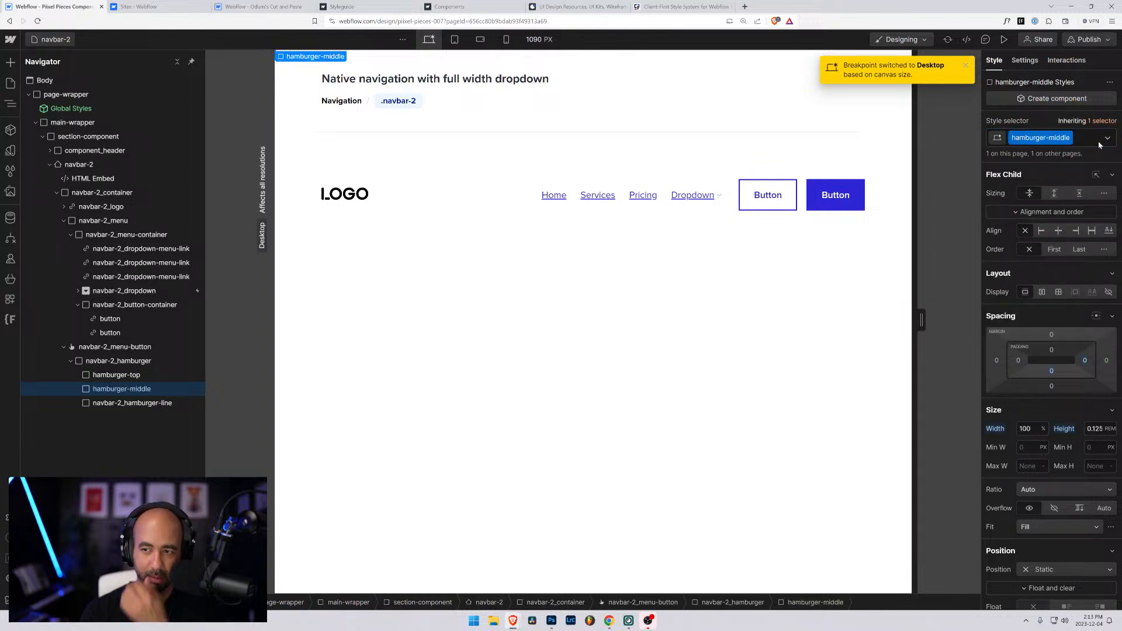
pyautogui.press('Return')
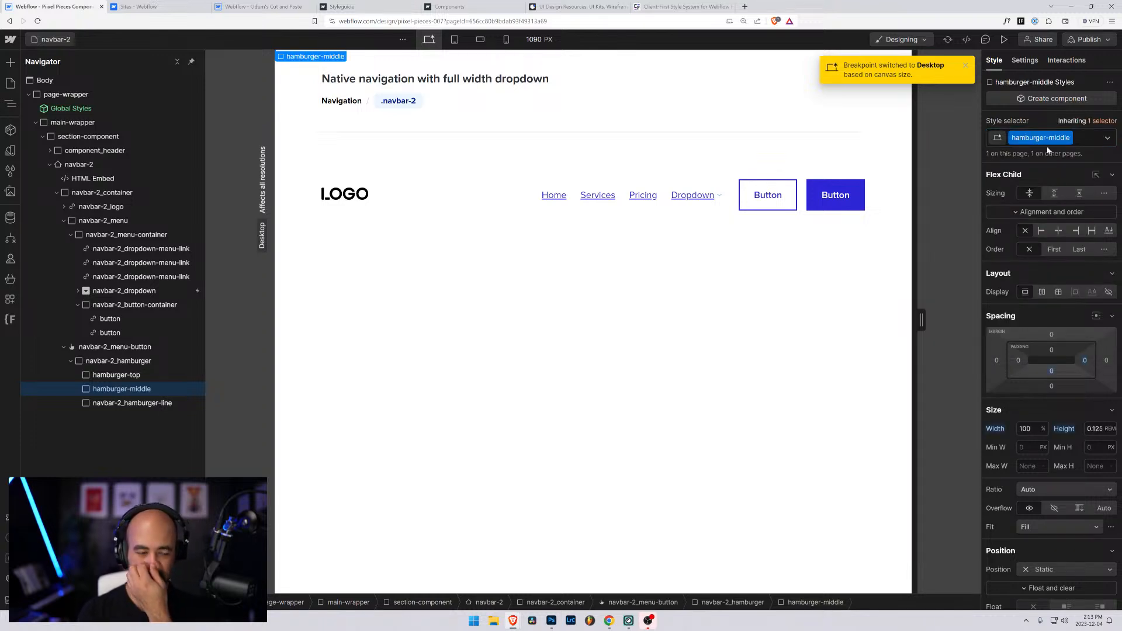
# Replace the third hamburger line's navbar-2_hamburger-line class with the existing hamburger-bottom class
pyautogui.click(139, 404)
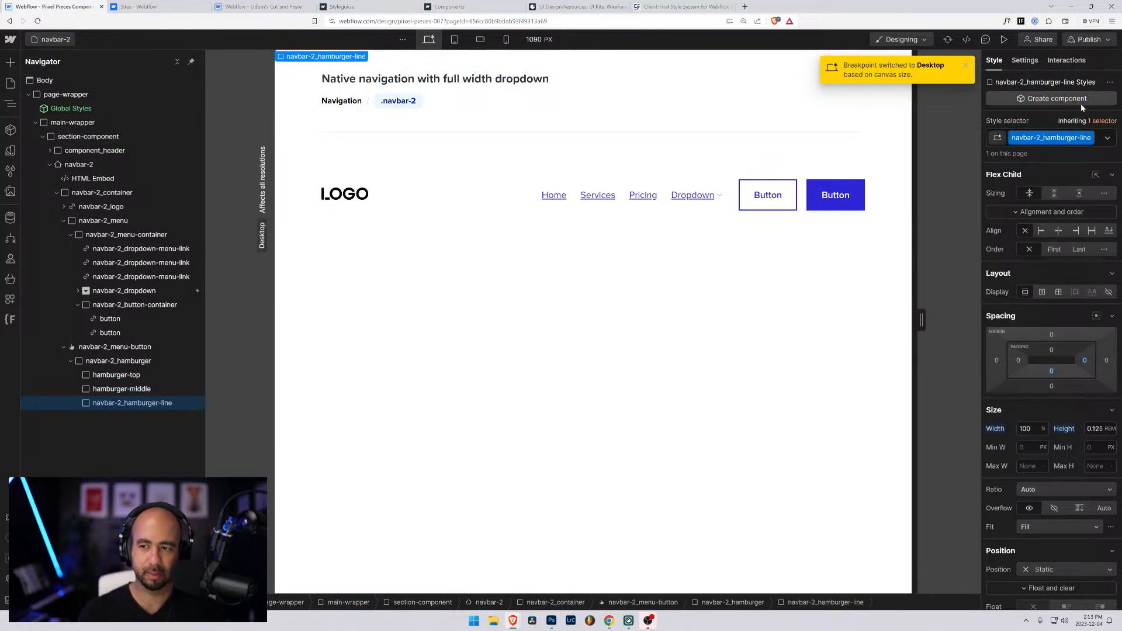
pyautogui.click(1100, 139)
pyautogui.click(1099, 140)
pyautogui.click(1097, 145)
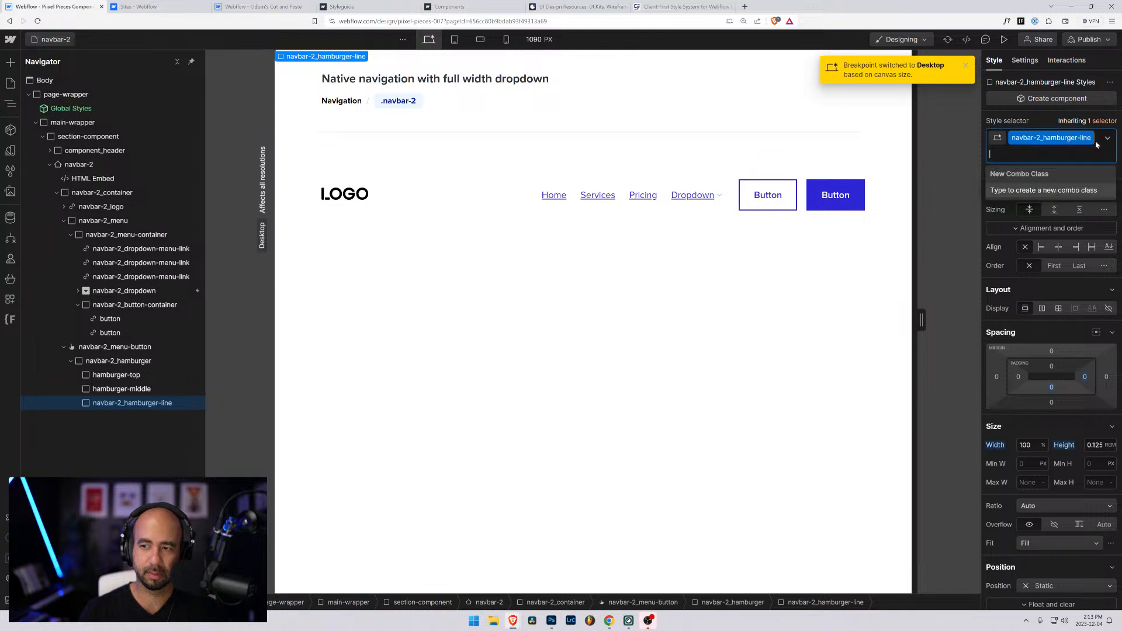
pyautogui.press('BackSpace')
pyautogui.write('hamb')
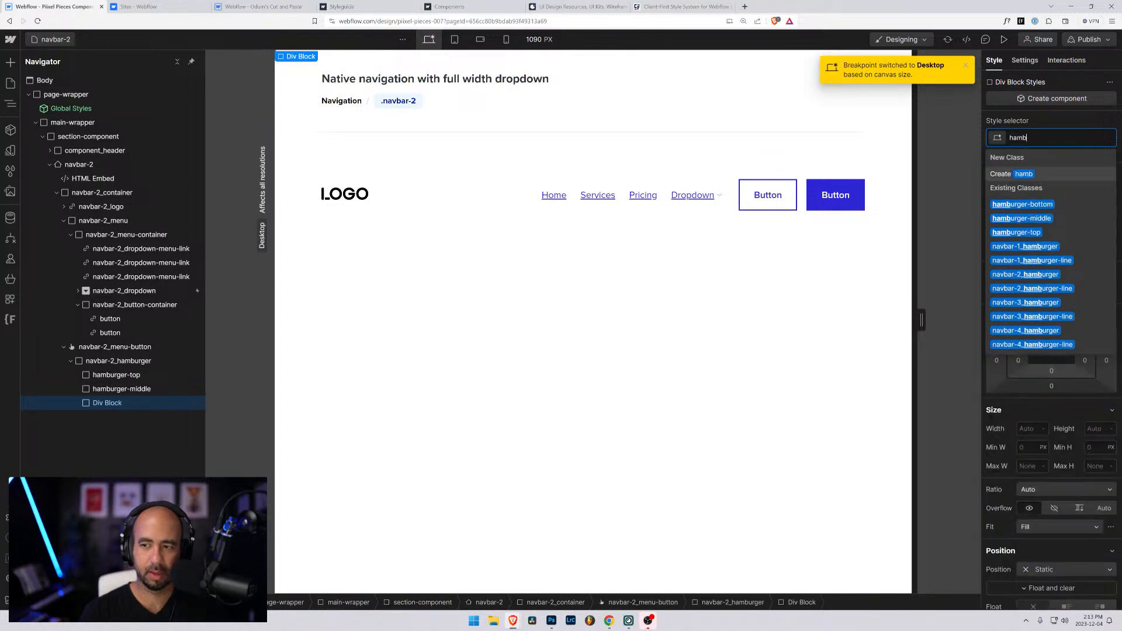
pyautogui.press('Down')
pyautogui.press('Down')
pyautogui.press('Up')
pyautogui.press('Return')
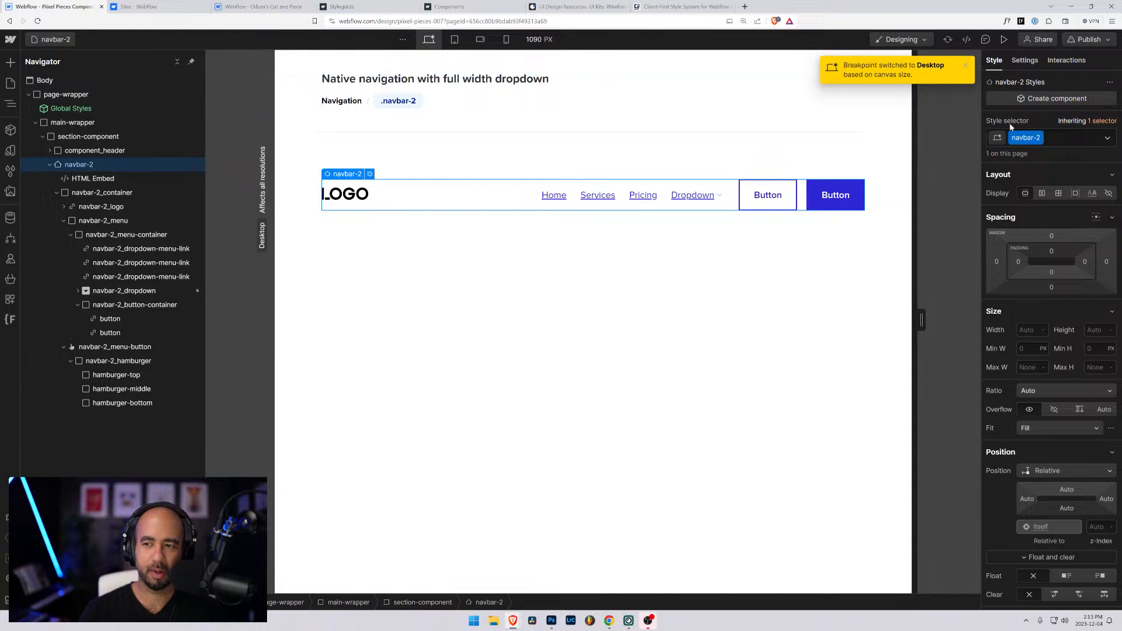
# Add a Navbar opens trigger to navbar-2 and set its menu-opens action to start the Hamburger 1 Open animation
pyautogui.click(1067, 60)
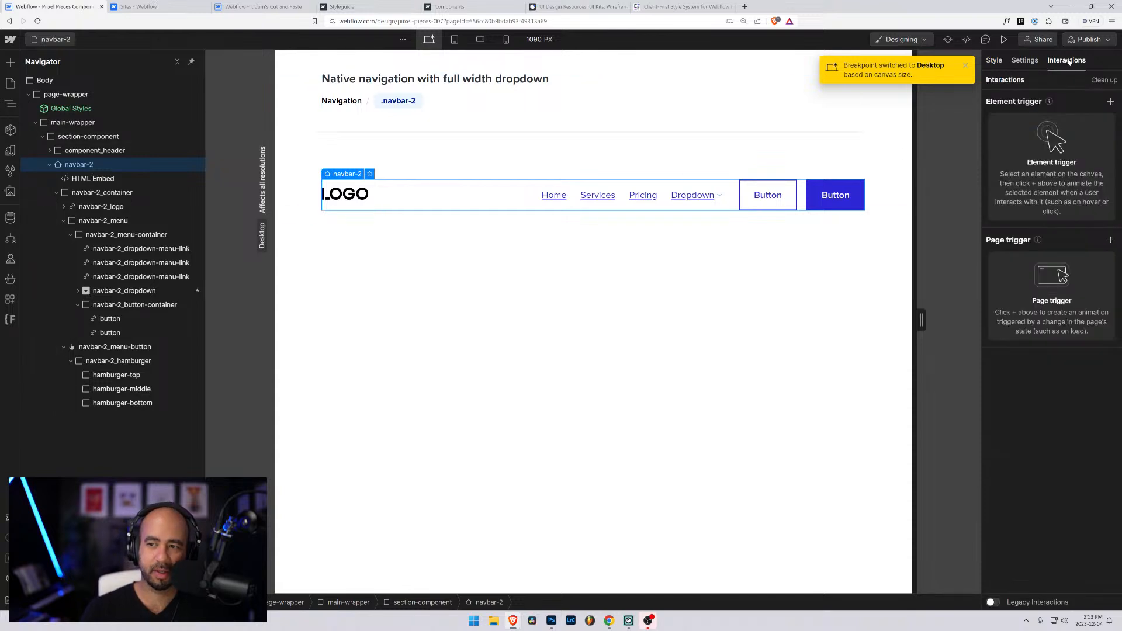
pyautogui.click(1111, 103)
pyautogui.click(1023, 193)
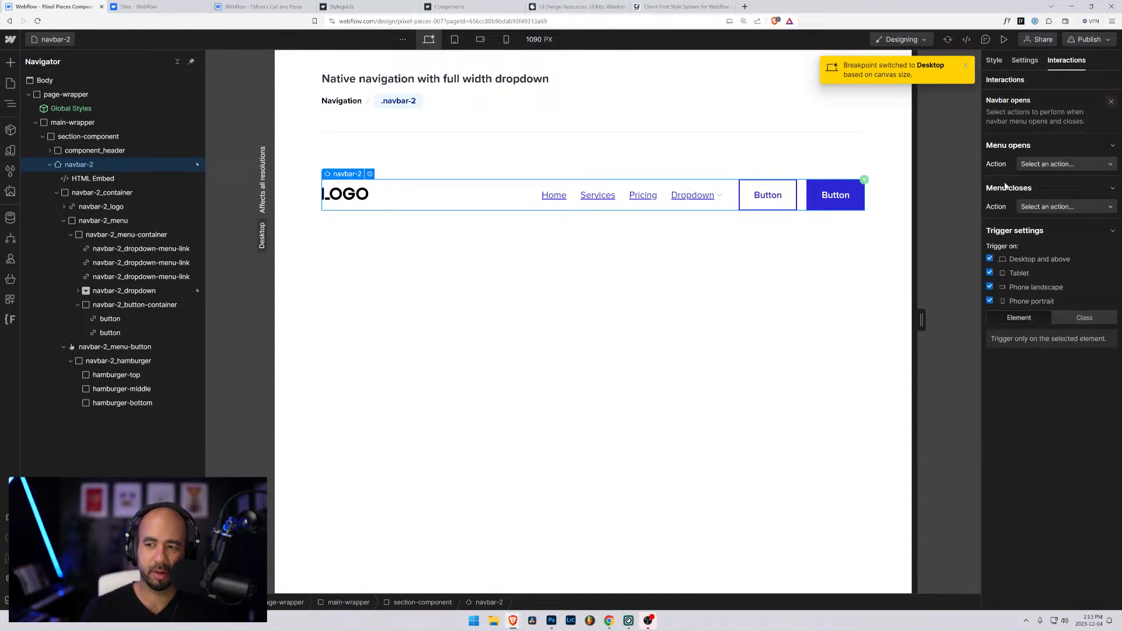
pyautogui.click(1063, 164)
pyautogui.click(1046, 189)
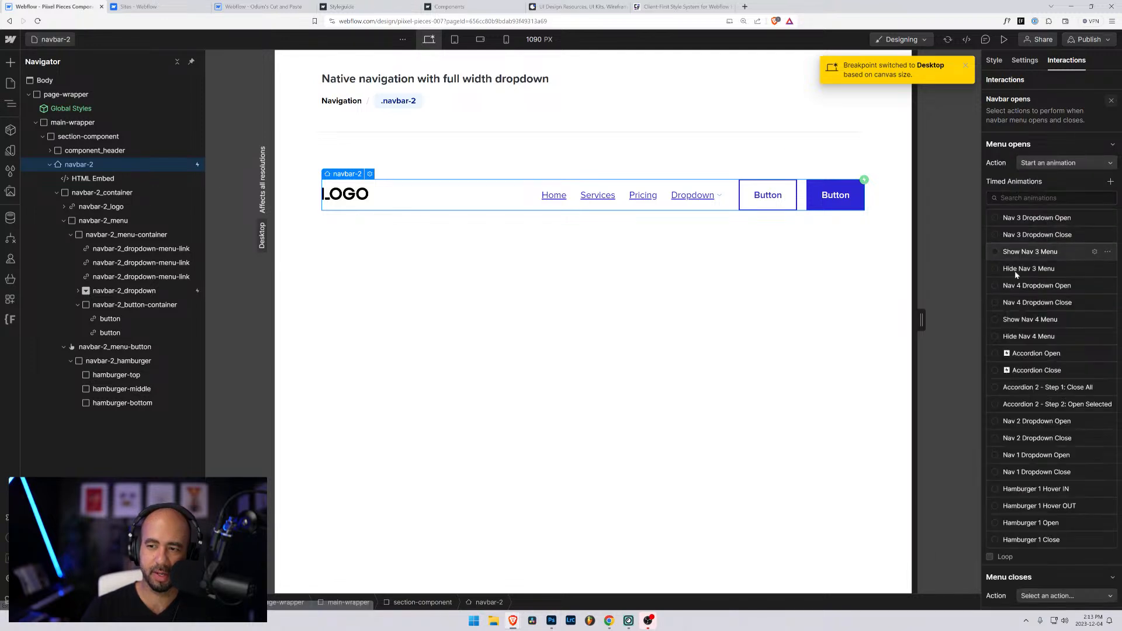
pyautogui.scroll(-3, 1015, 271)
pyautogui.click(996, 393)
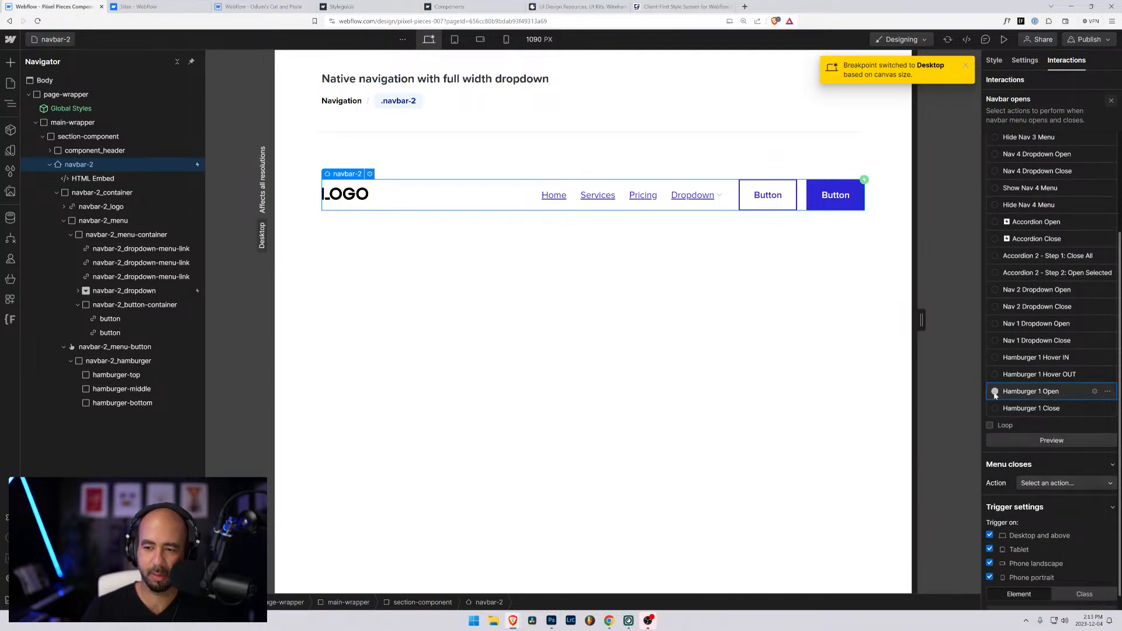
# Set the menu-closes action of navbar-2's Navbar opens trigger to start the Hamburger 1 Close animation
pyautogui.scroll(-1, 1041, 395)
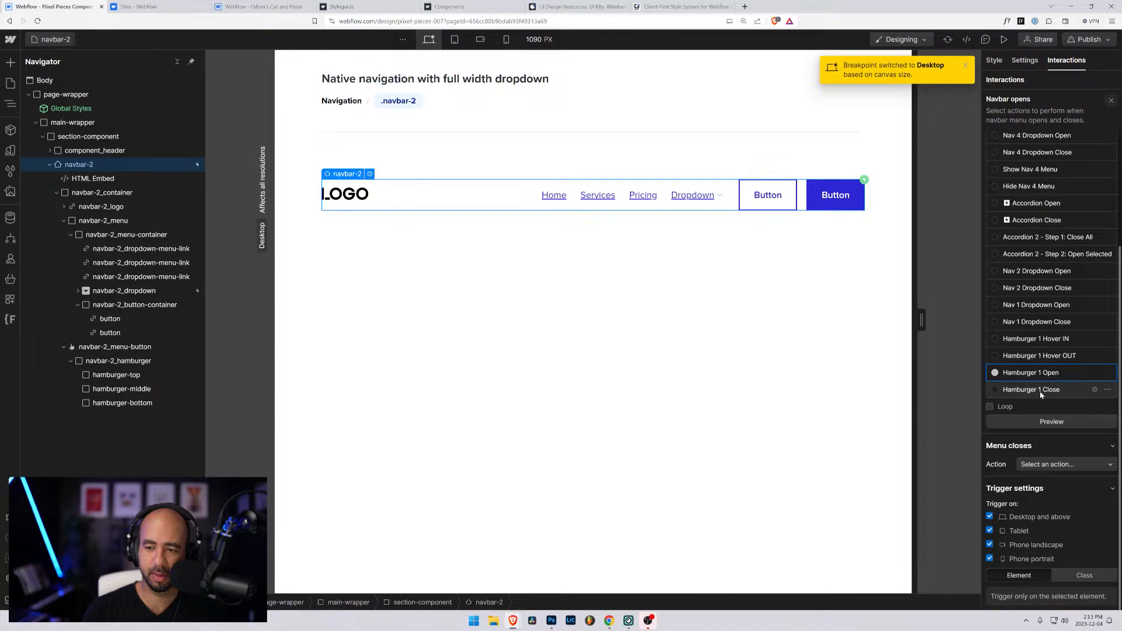
pyautogui.click(1046, 464)
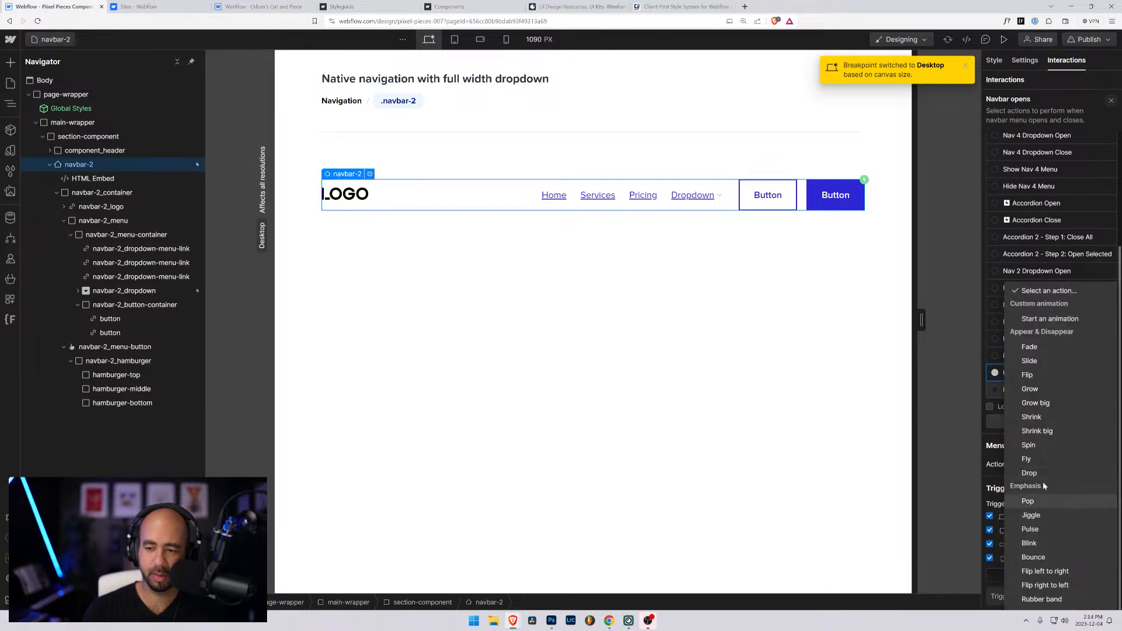
pyautogui.click(1050, 318)
pyautogui.scroll(-5, 1048, 504)
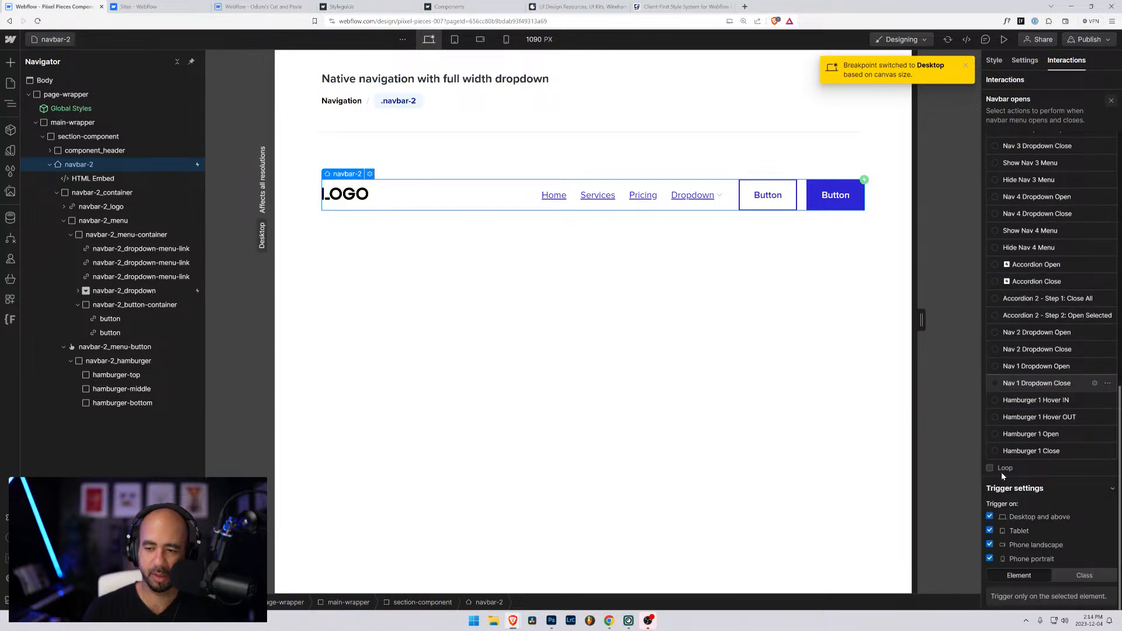
pyautogui.click(999, 451)
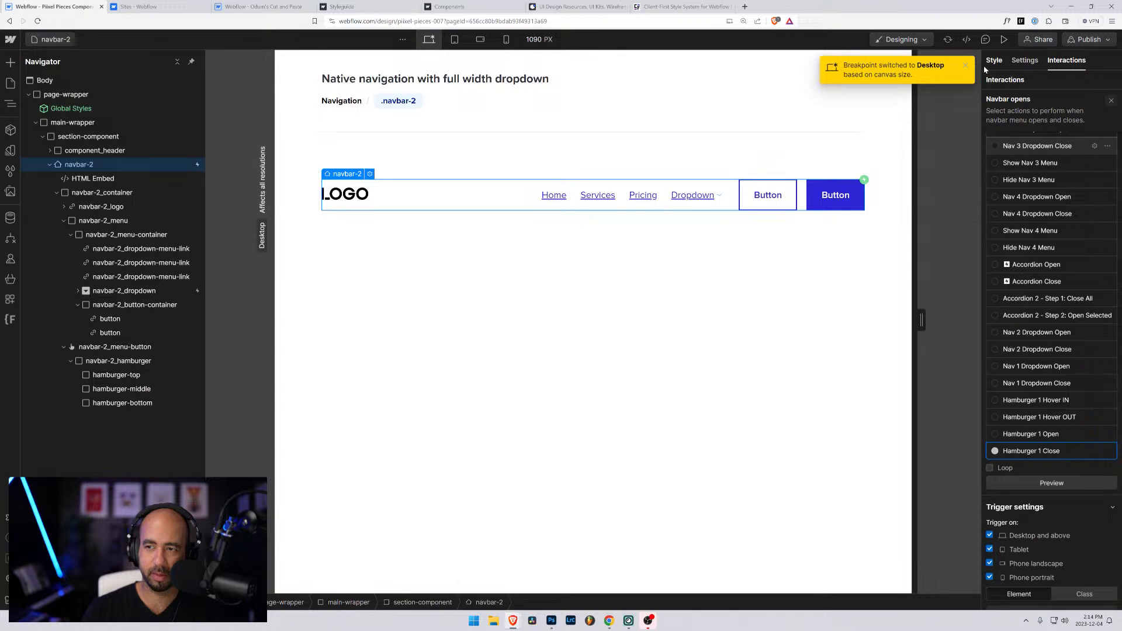
# Preview navbar-2 at the tablet breakpoint, testing its hamburger menu by opening and closing it repeatedly and expanding the dropdown
pyautogui.click(1004, 39)
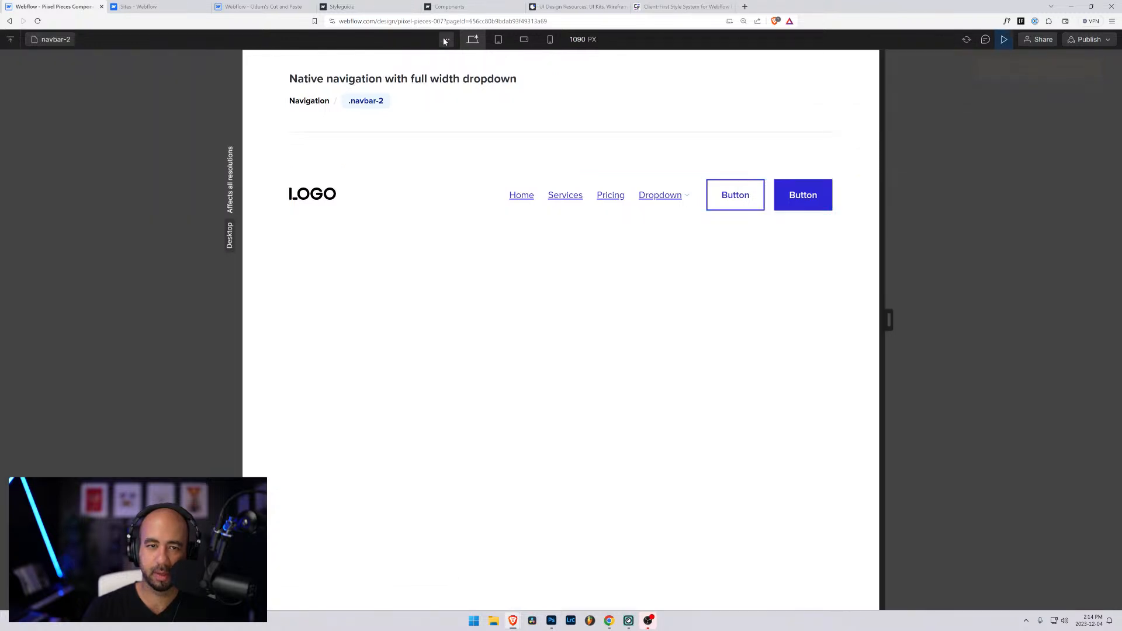
pyautogui.click(499, 39)
pyautogui.click(730, 188)
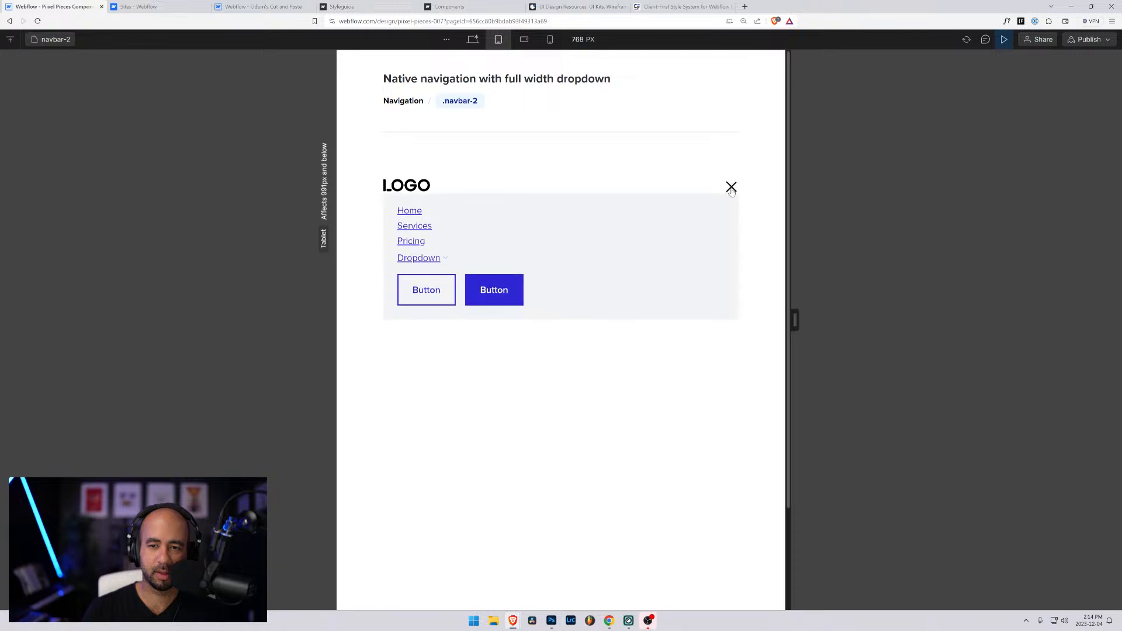
pyautogui.click(730, 189)
pyautogui.click(731, 189)
pyautogui.click(733, 190)
pyautogui.click(732, 188)
pyautogui.click(732, 189)
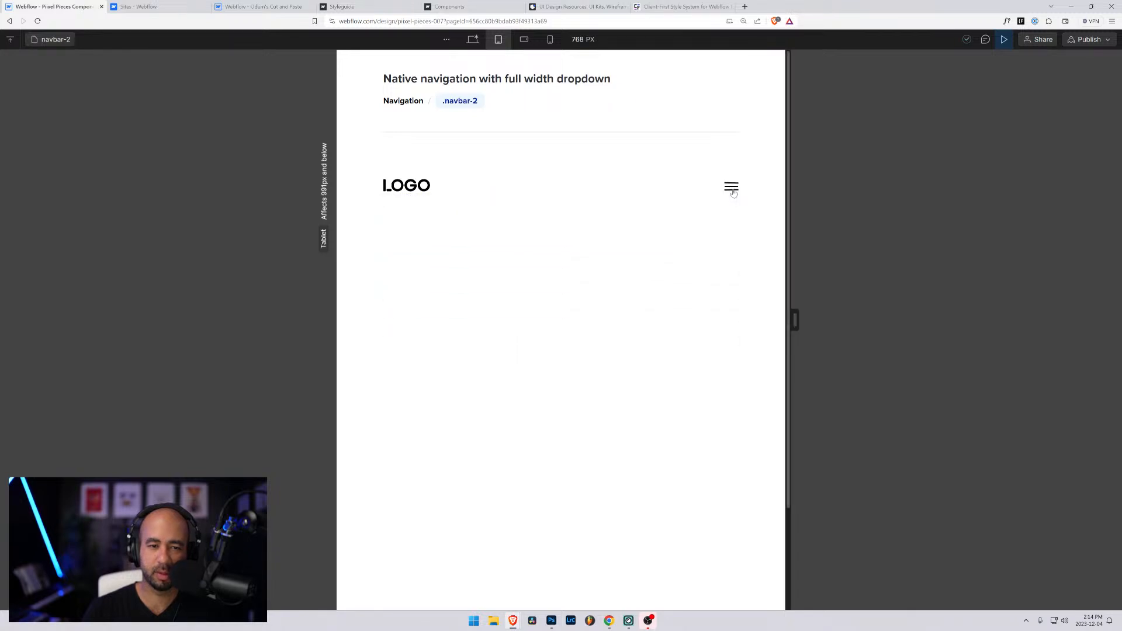
pyautogui.click(732, 189)
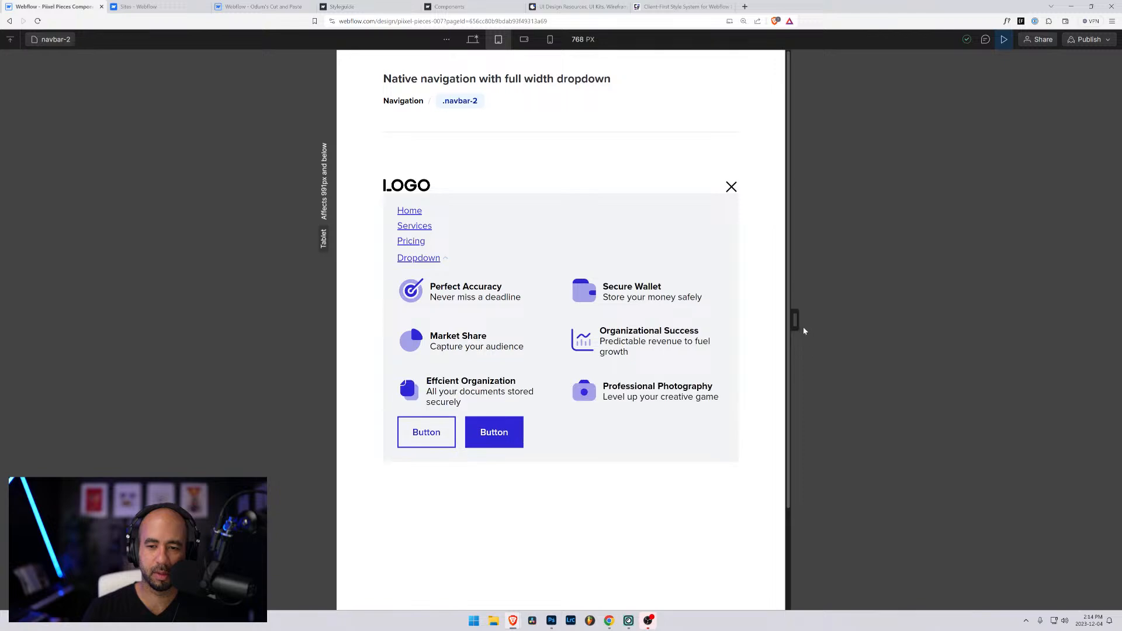
# Narrow the preview to 480 px to test navbar-2's hamburger menu, and exit preview at the desktop breakpoint
pyautogui.moveTo(795, 320); pyautogui.dragTo(711, 319)
pyautogui.click(672, 188)
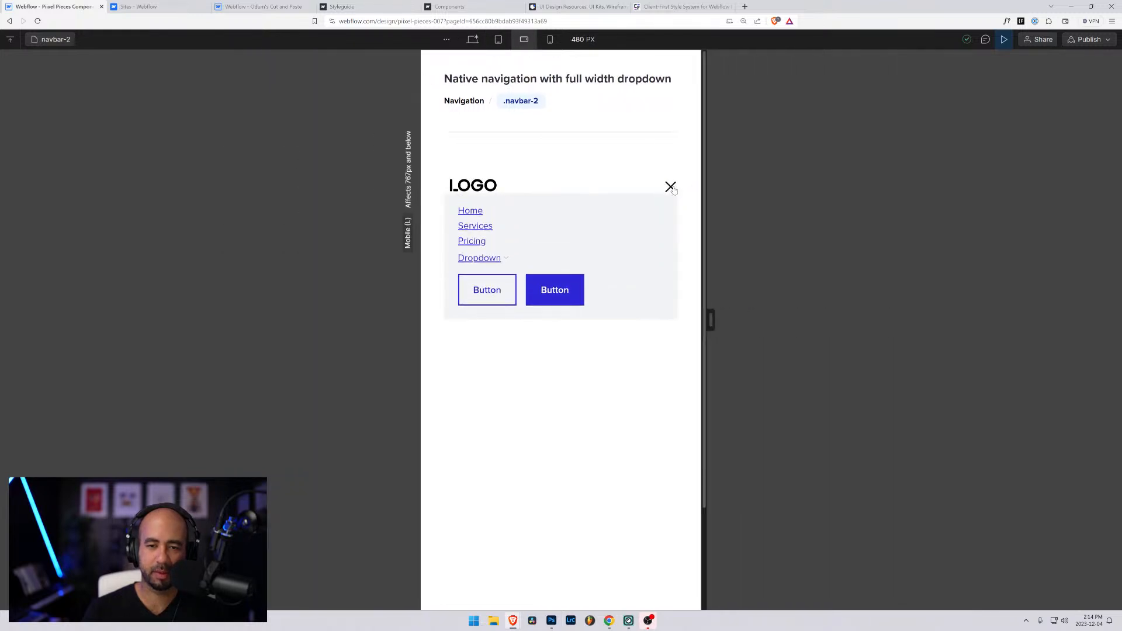
pyautogui.click(671, 186)
pyautogui.click(474, 39)
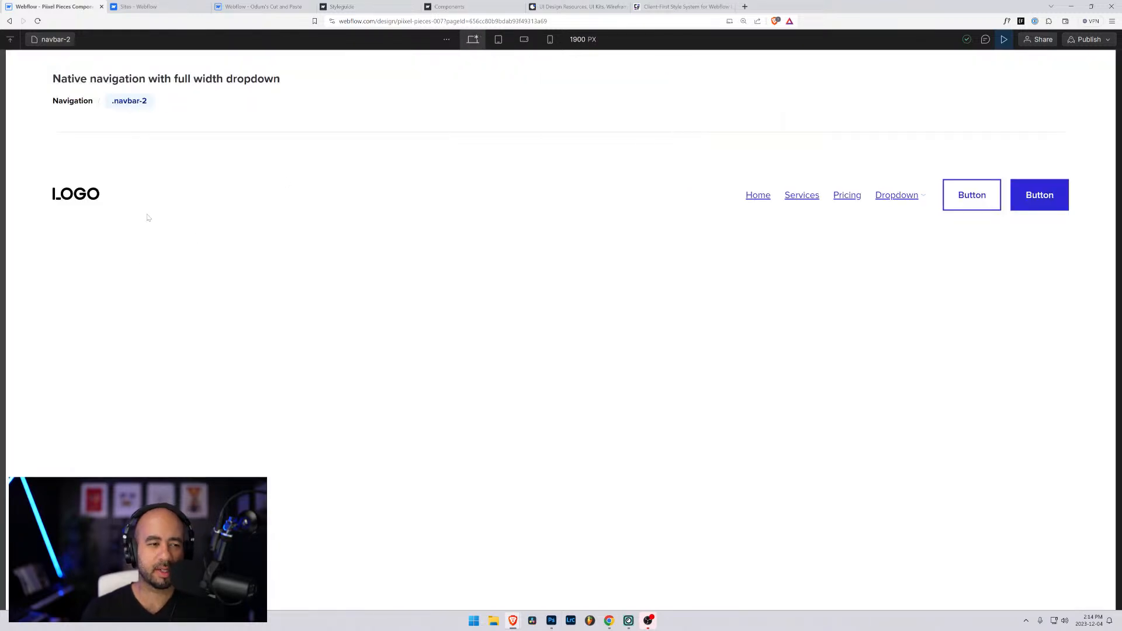
pyautogui.click(1004, 39)
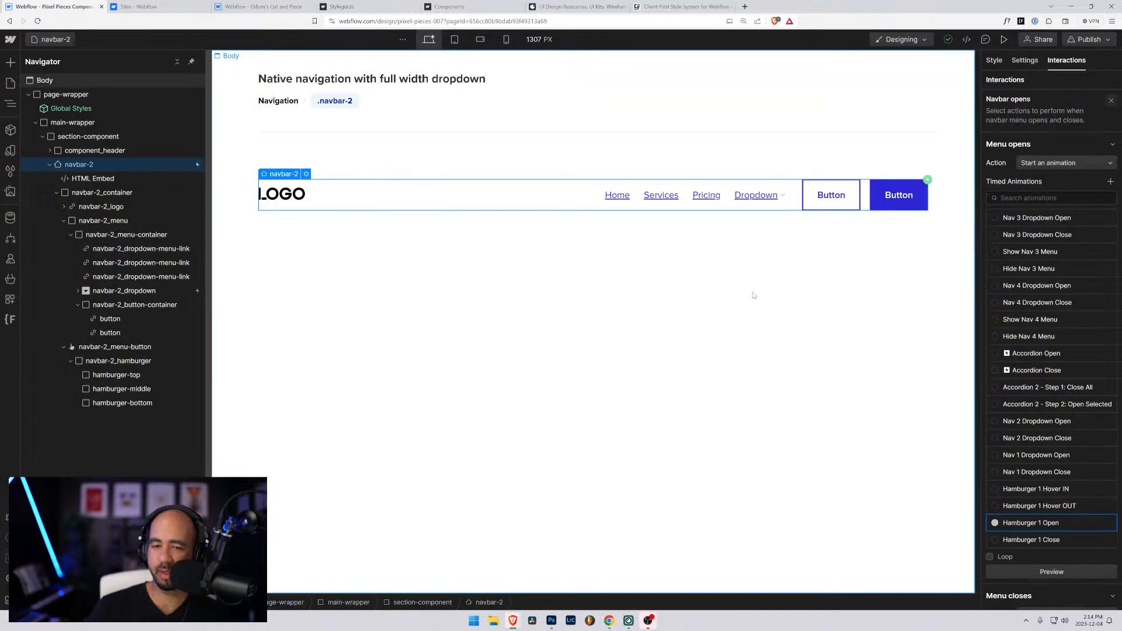
# From navbar-2's Navbar opens interaction, rename the Hamburger 1 Open animation to Hamburger Open and save it
pyautogui.click(110, 362)
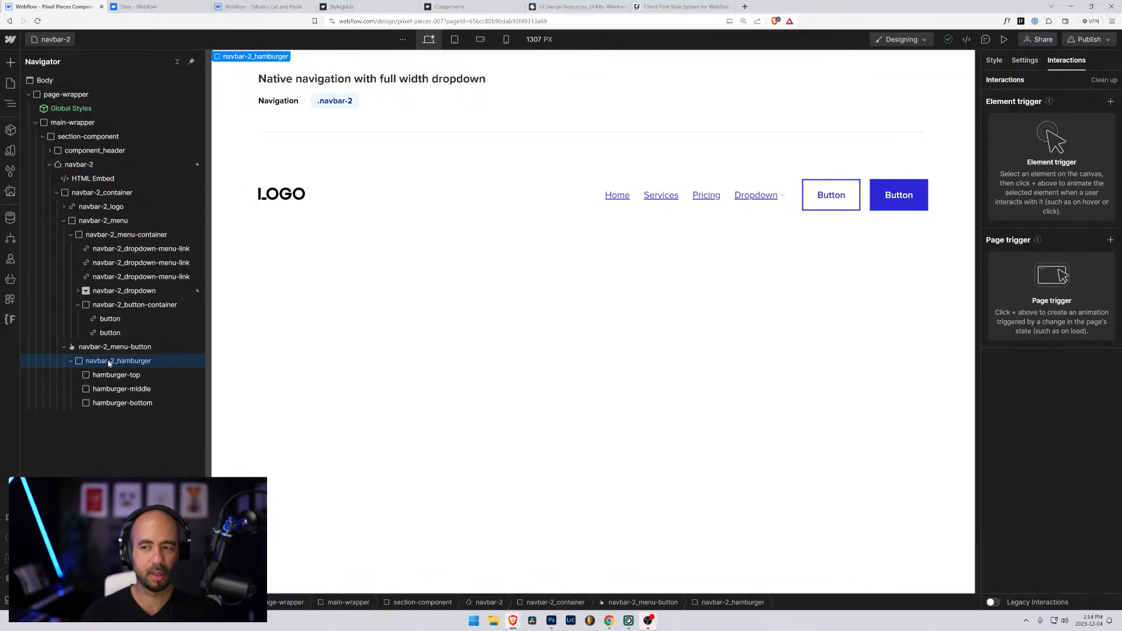
pyautogui.click(138, 169)
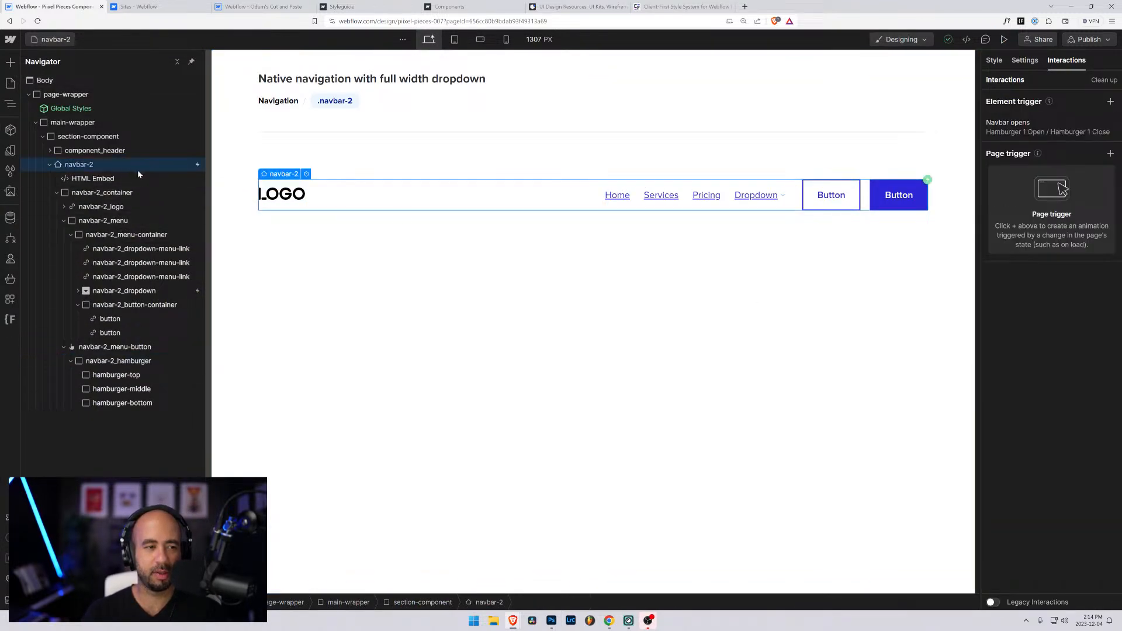
pyautogui.click(1041, 127)
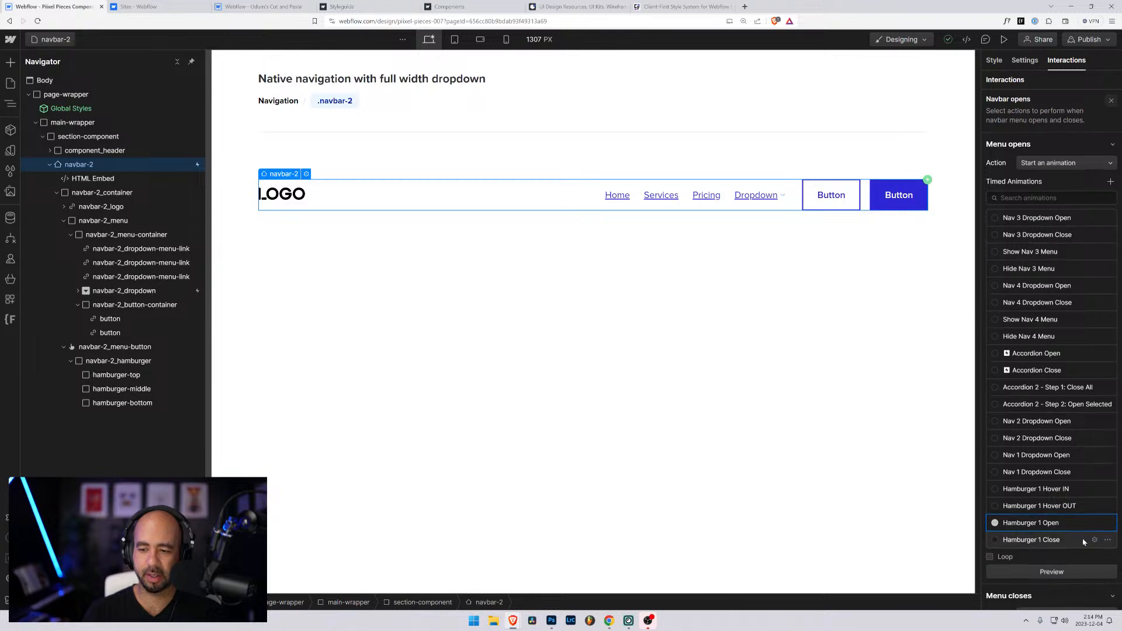
pyautogui.click(1096, 523)
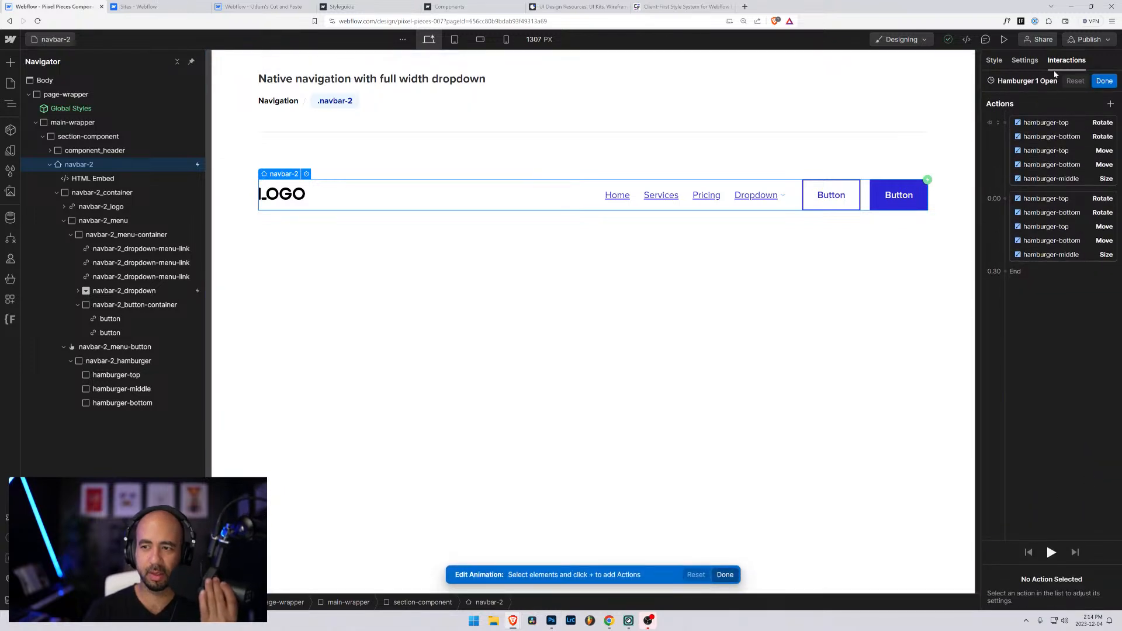
pyautogui.click(1055, 81)
pyautogui.click(1025, 81)
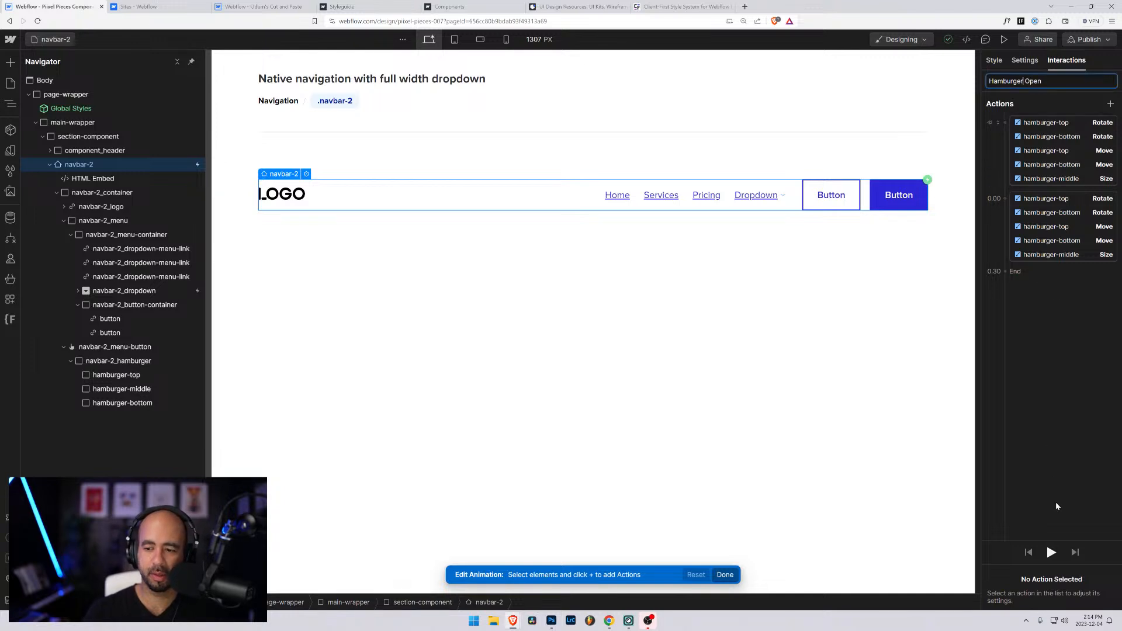
pyautogui.click(724, 575)
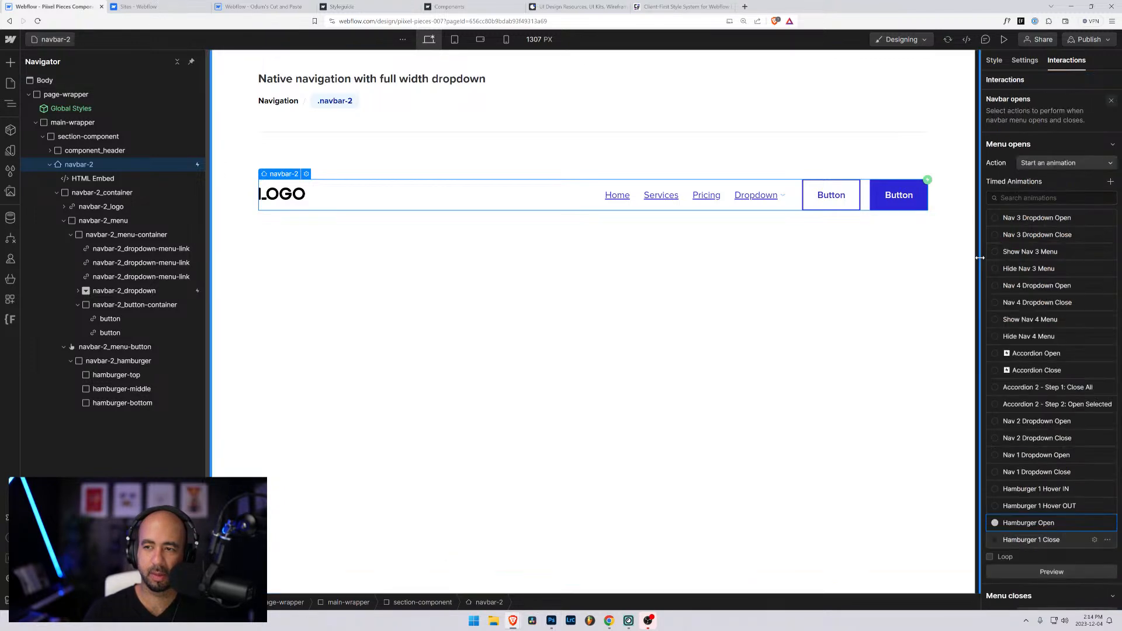
# Rename the Hamburger 1 Close animation to Hamburger Close, save it, and check the trigger's menu-closes action
pyautogui.click(1095, 540)
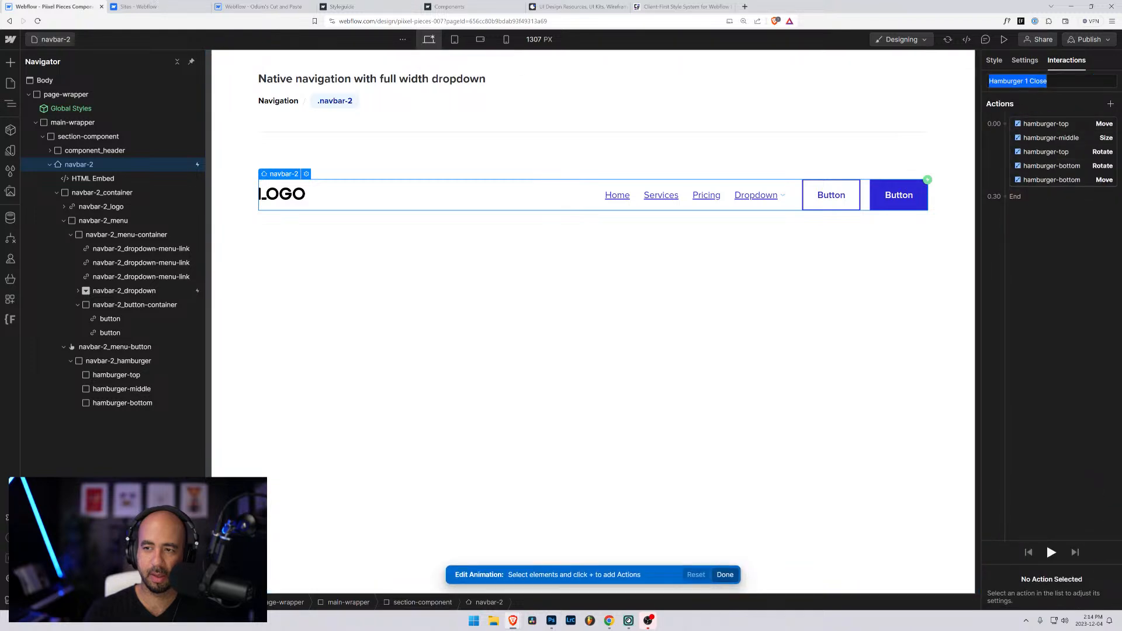
pyautogui.click(1030, 81)
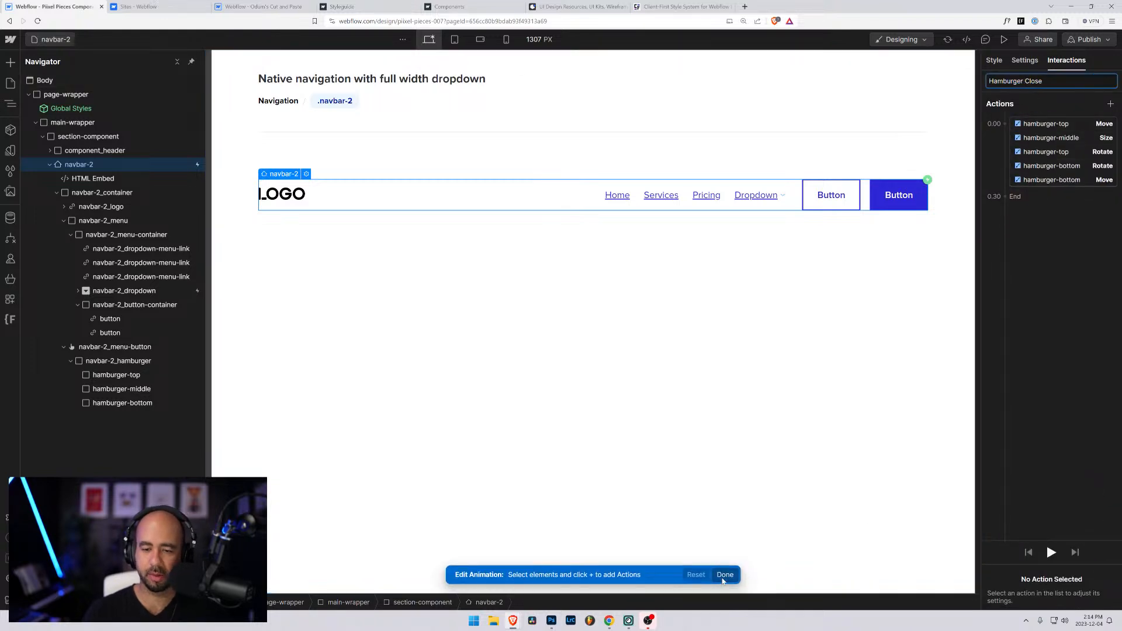
pyautogui.click(725, 575)
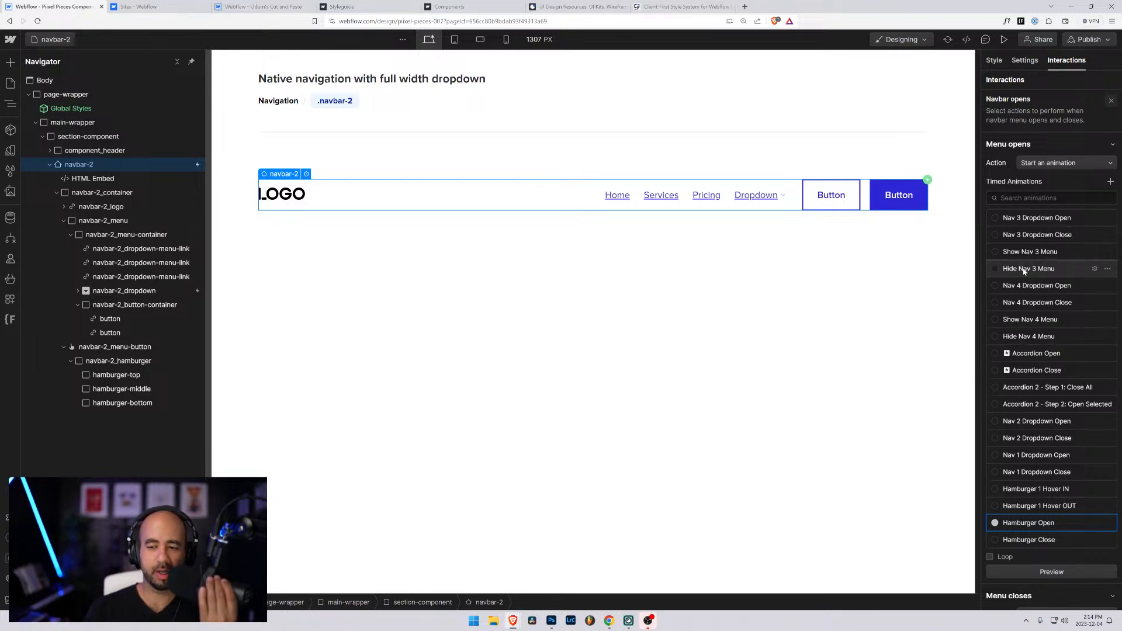
pyautogui.scroll(-10, 1061, 506)
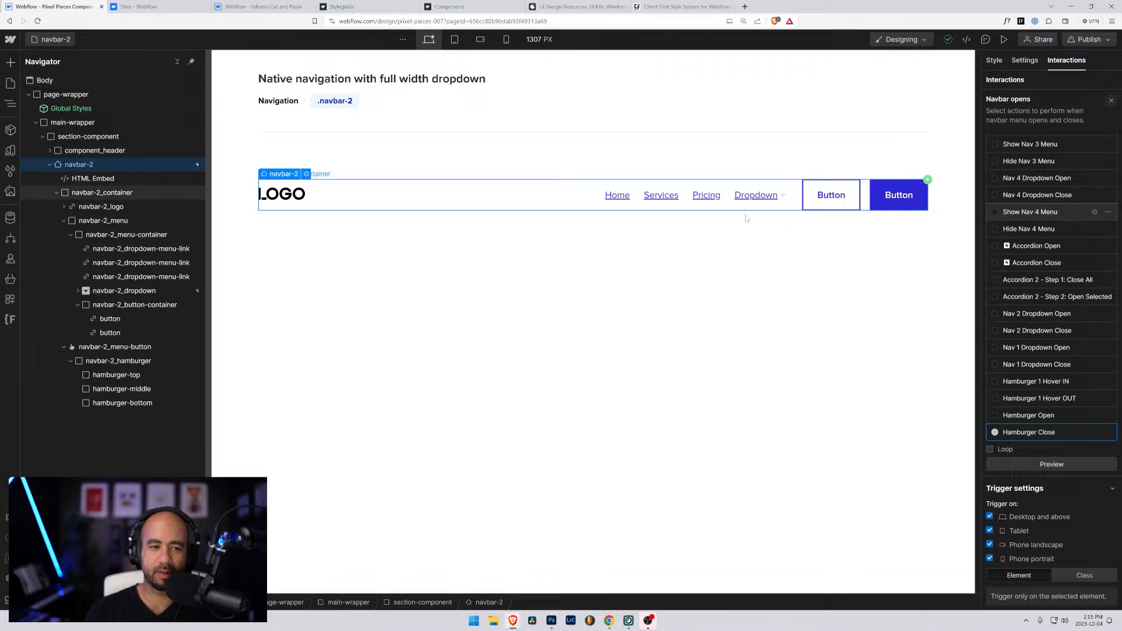
pyautogui.click(398, 218)
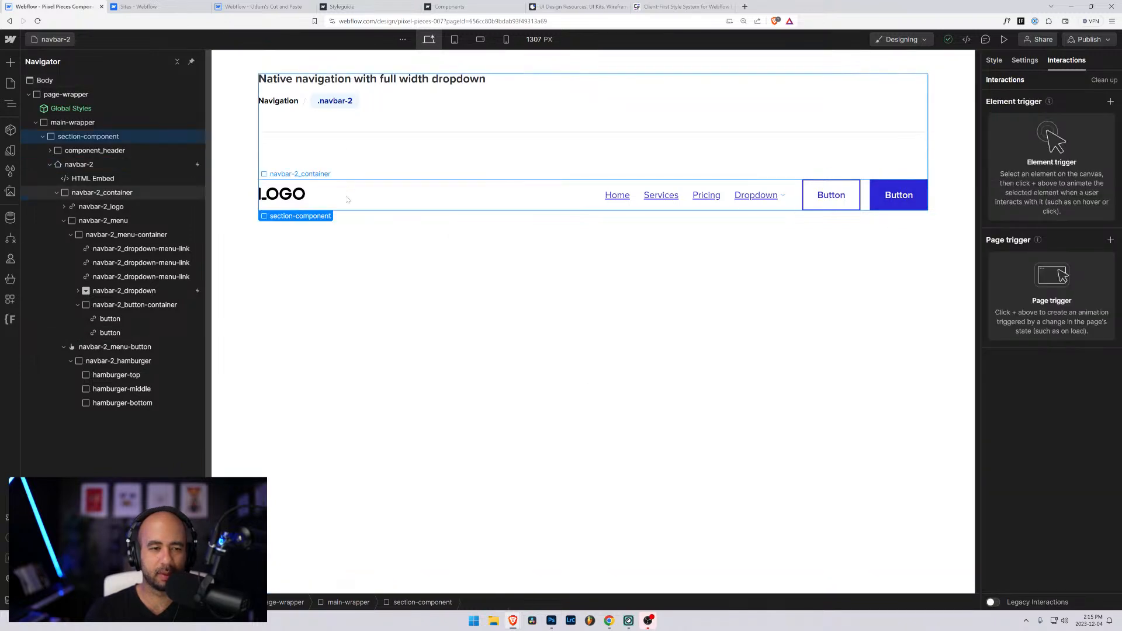
pyautogui.click(326, 285)
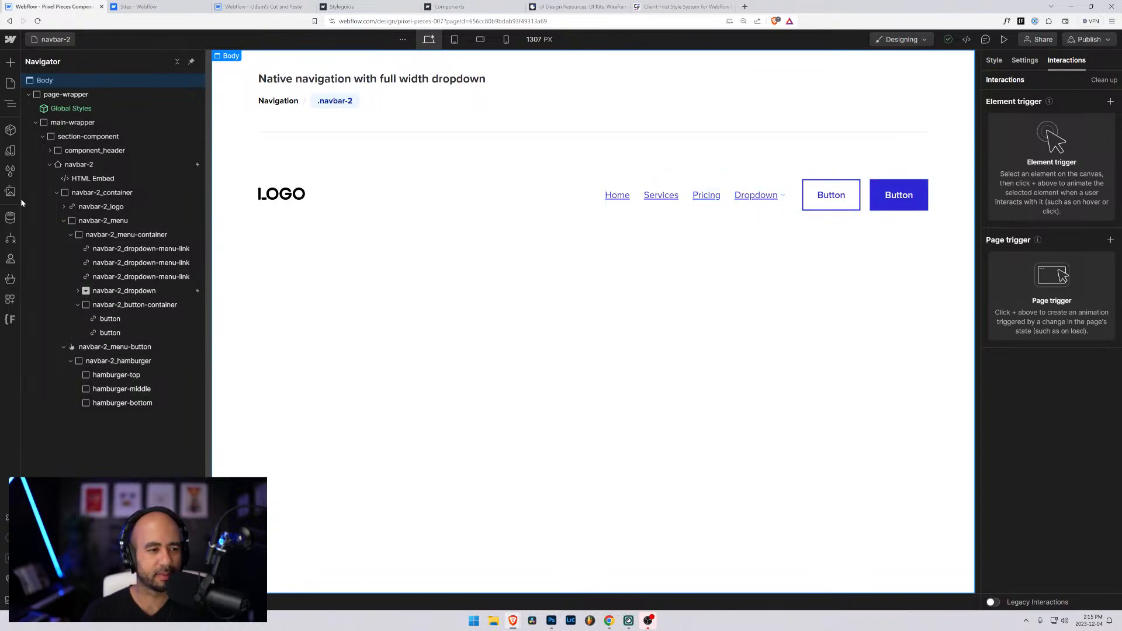
# Switch to the navbar-3 page at the tablet breakpoint and select the navbar-3_hamburger element
pyautogui.click(53, 39)
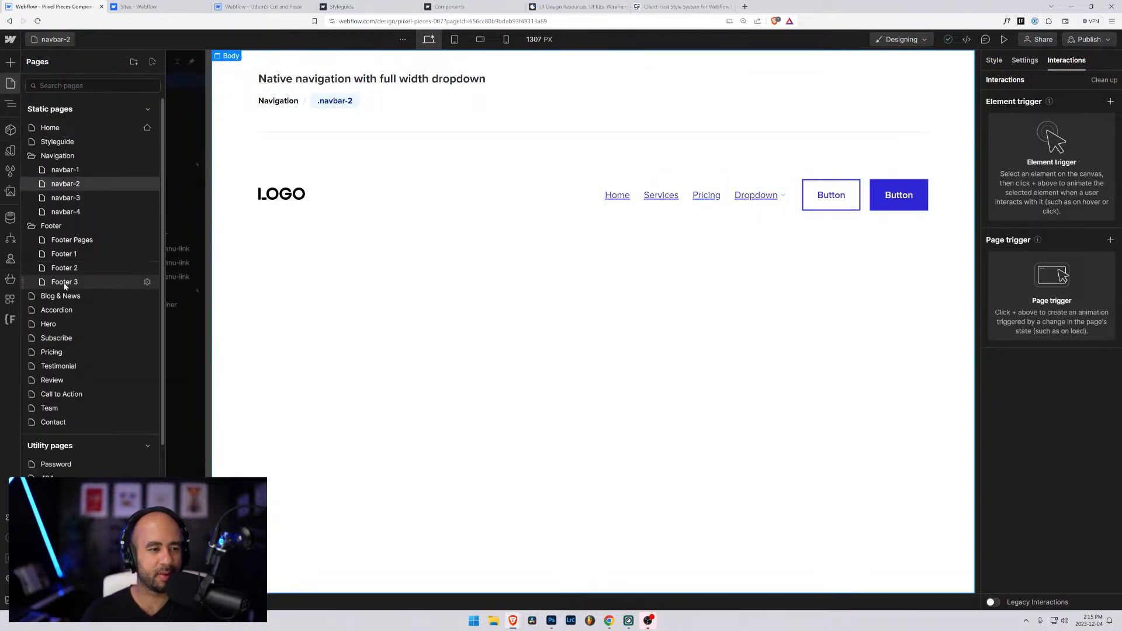
pyautogui.click(58, 211)
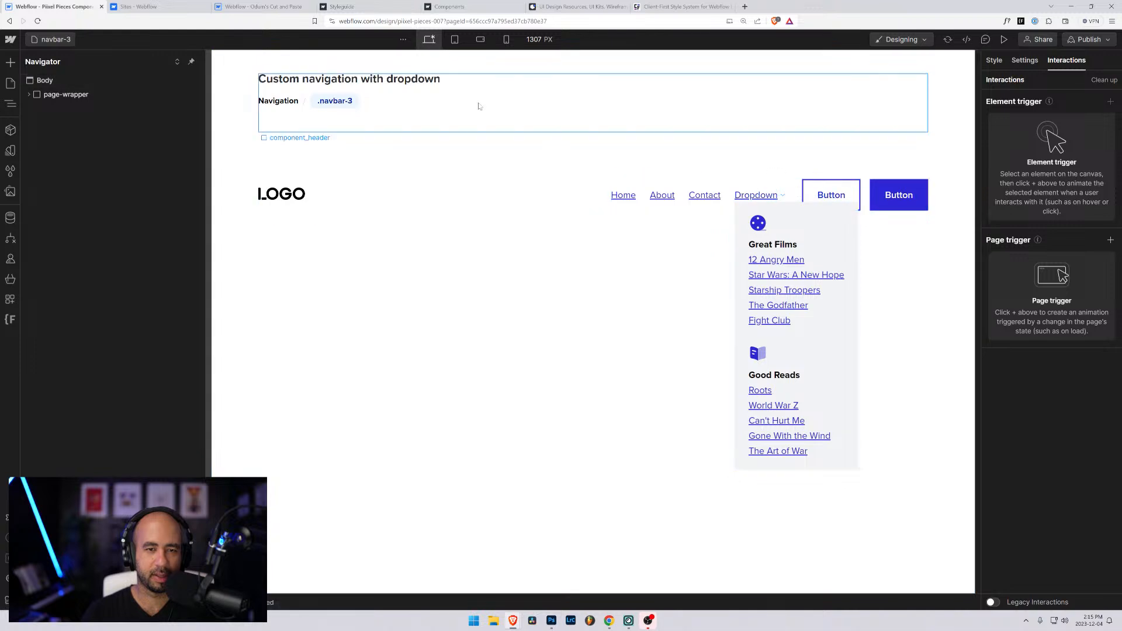
pyautogui.click(456, 39)
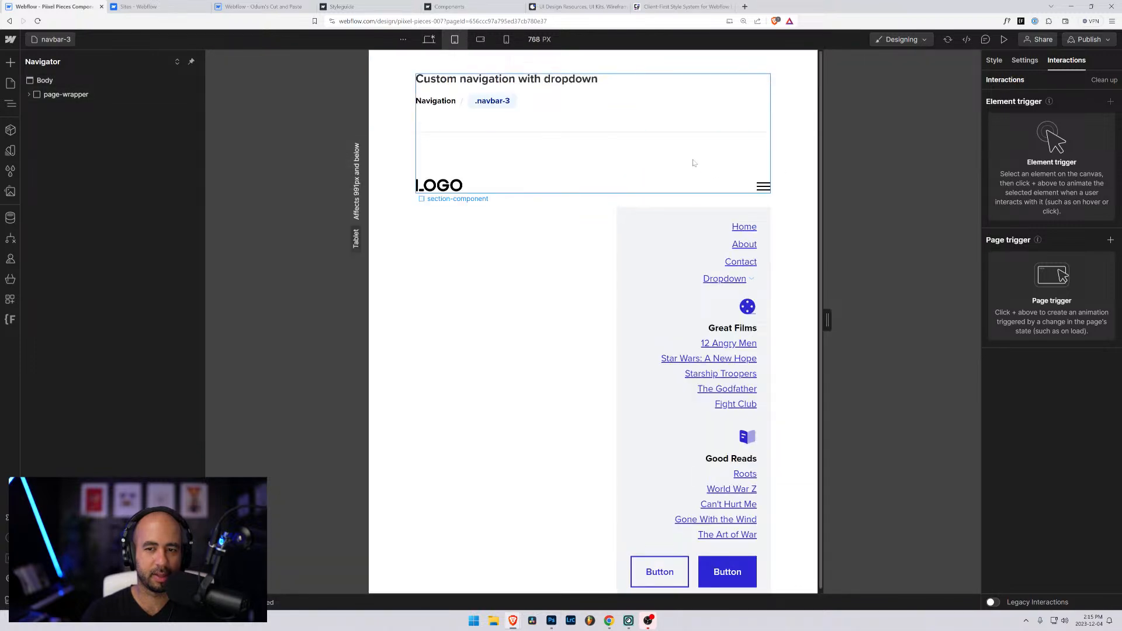
pyautogui.click(763, 187)
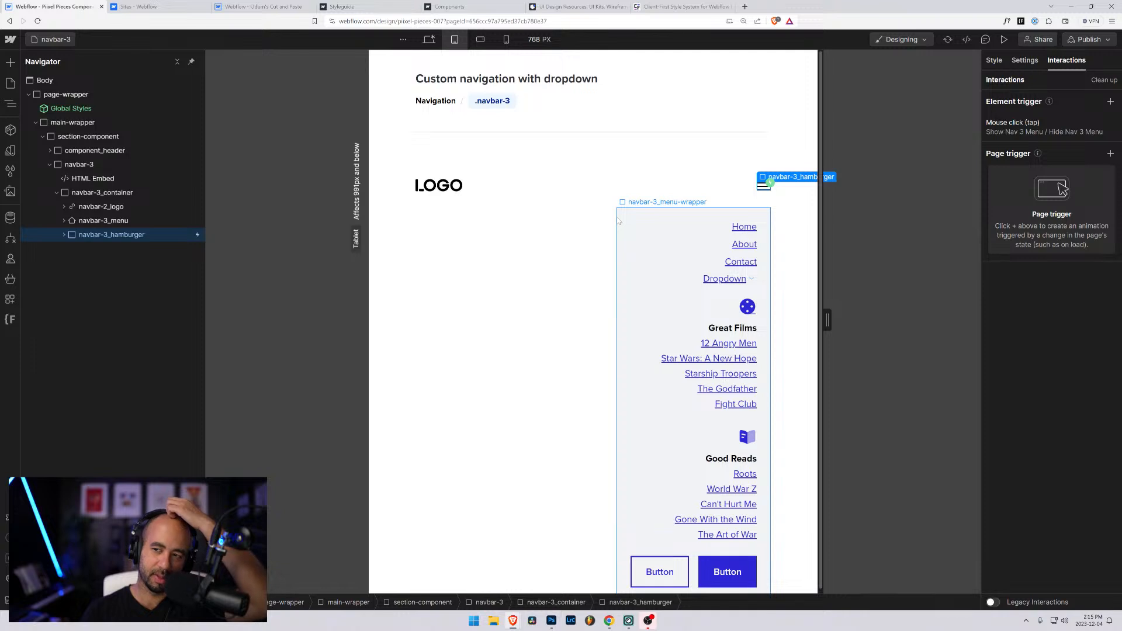
# Replace the class of the first line inside navbar-3_hamburger with the existing hamburger-top class
pyautogui.click(64, 235)
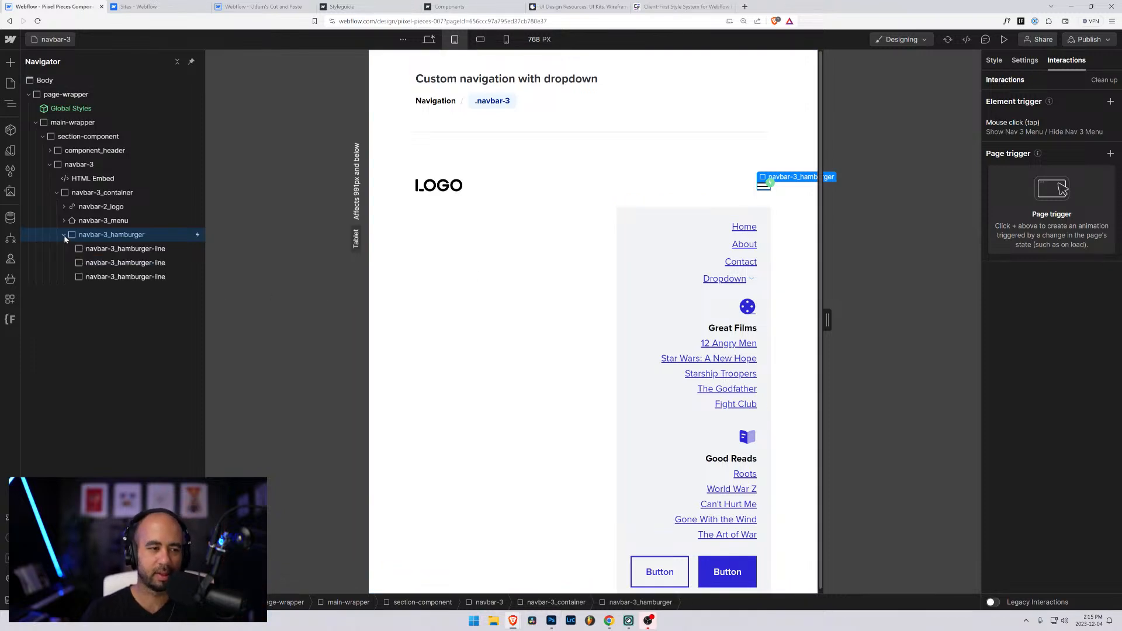
pyautogui.click(113, 253)
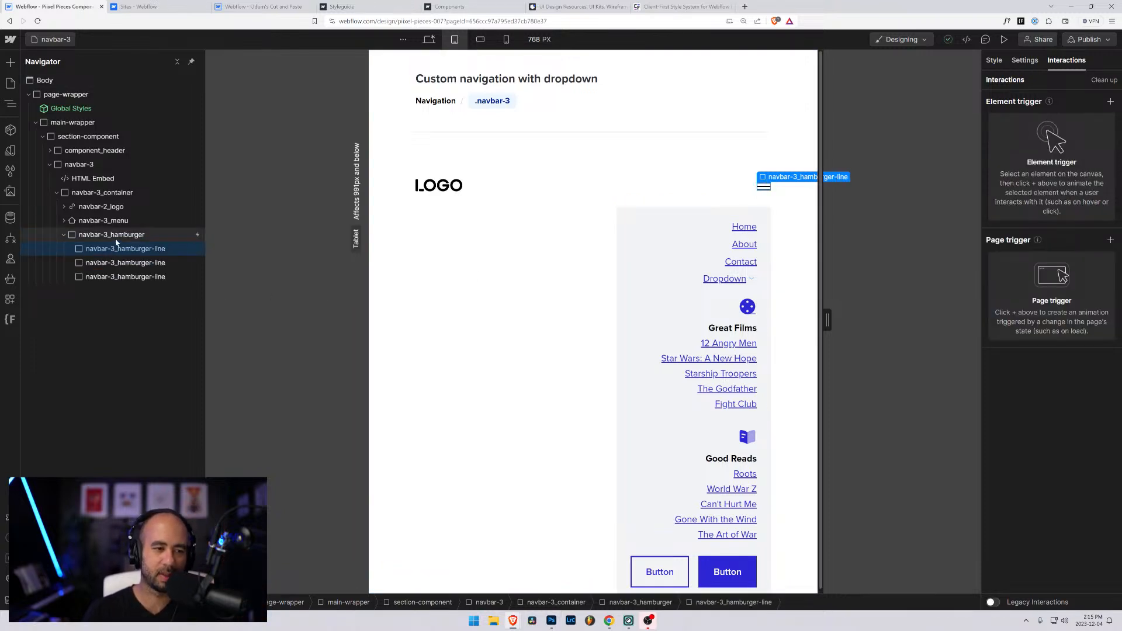
pyautogui.click(116, 240)
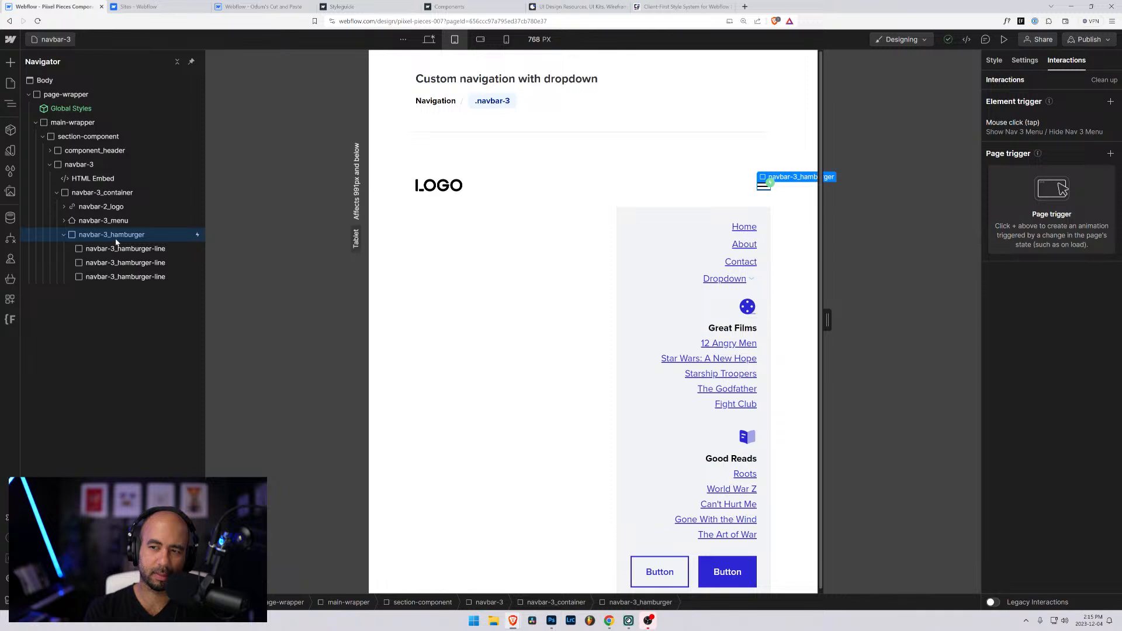
pyautogui.click(116, 248)
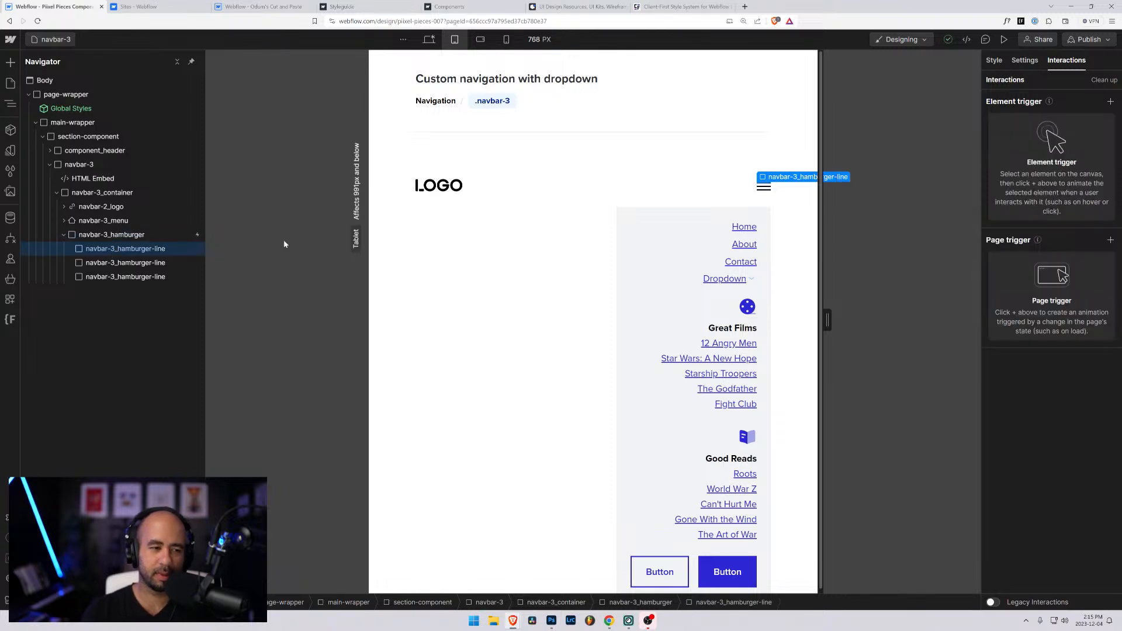
pyautogui.click(994, 62)
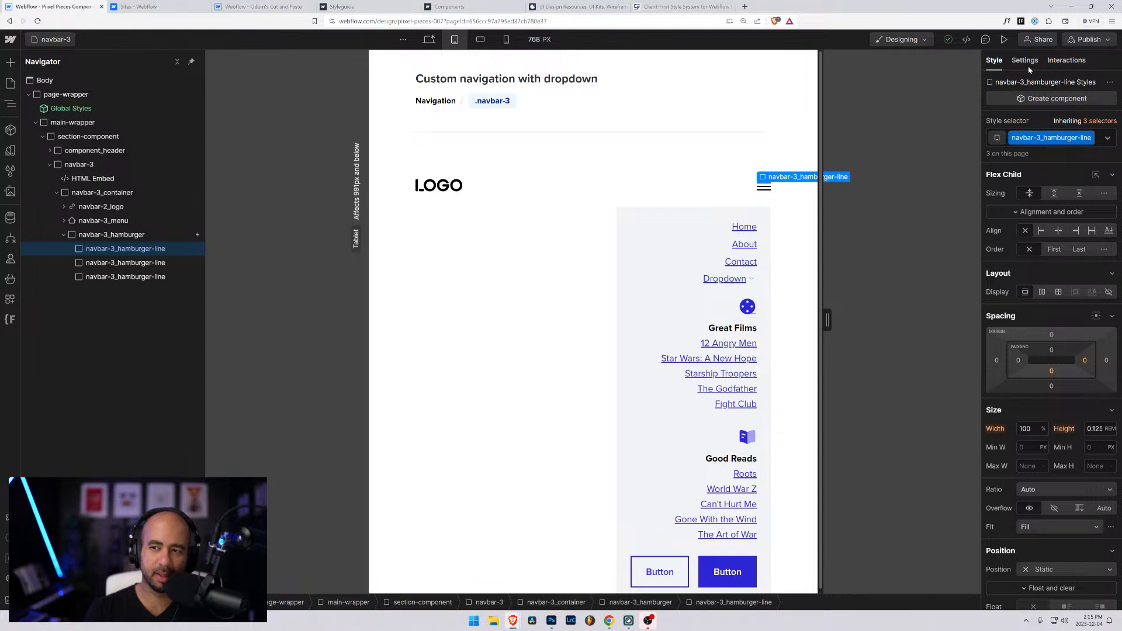
pyautogui.click(1107, 138)
pyautogui.click(1096, 142)
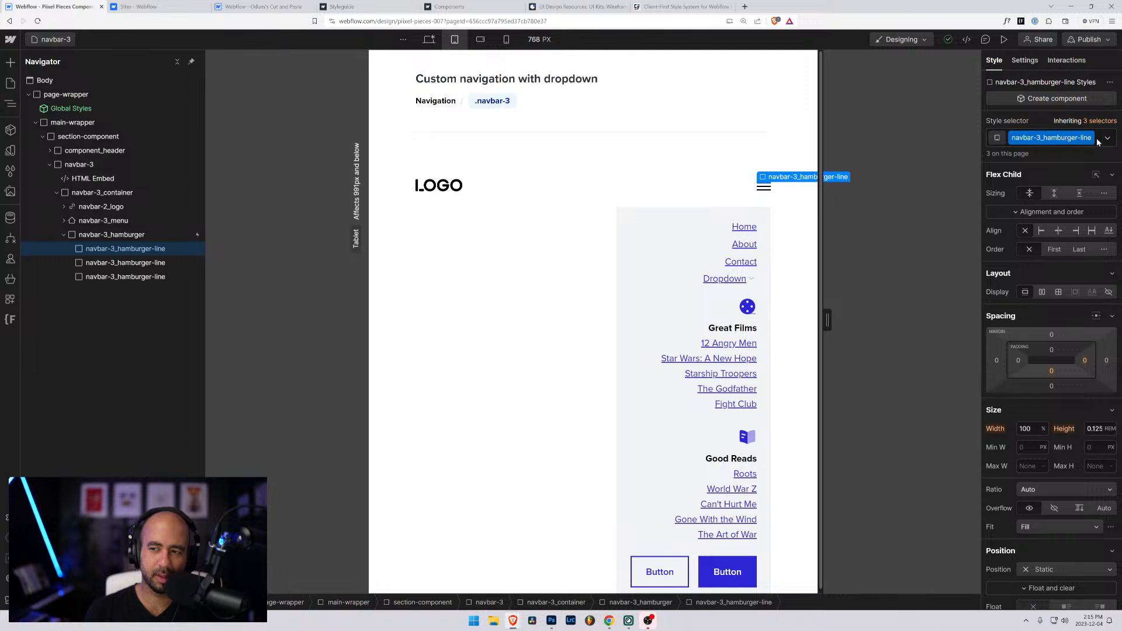
pyautogui.click(1097, 142)
pyautogui.press('BackSpace')
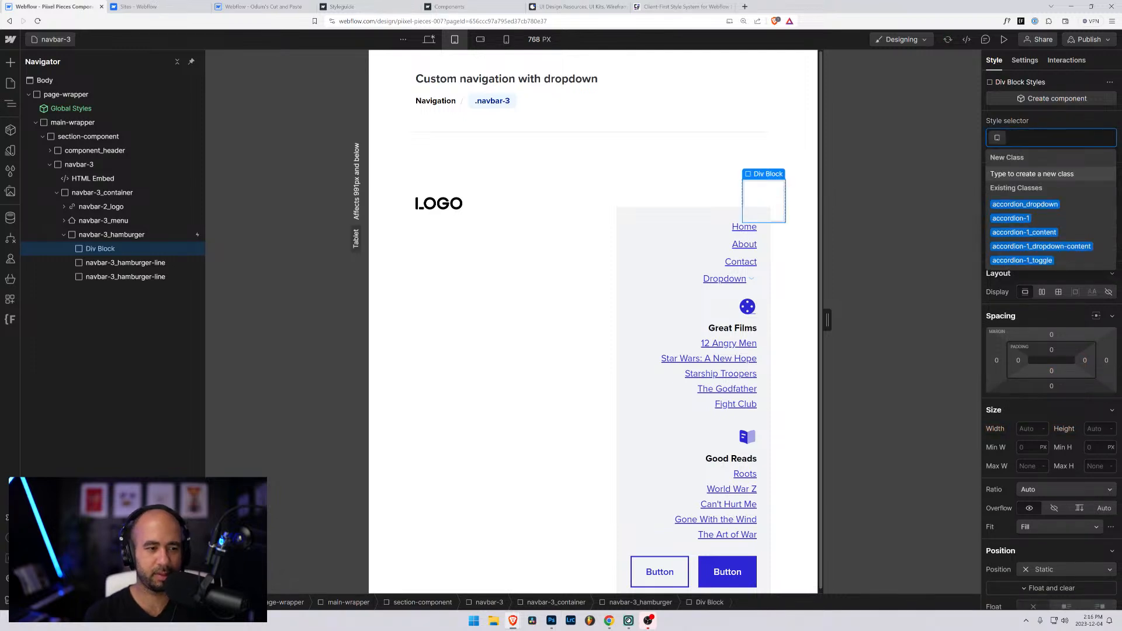
pyautogui.write('hambur')
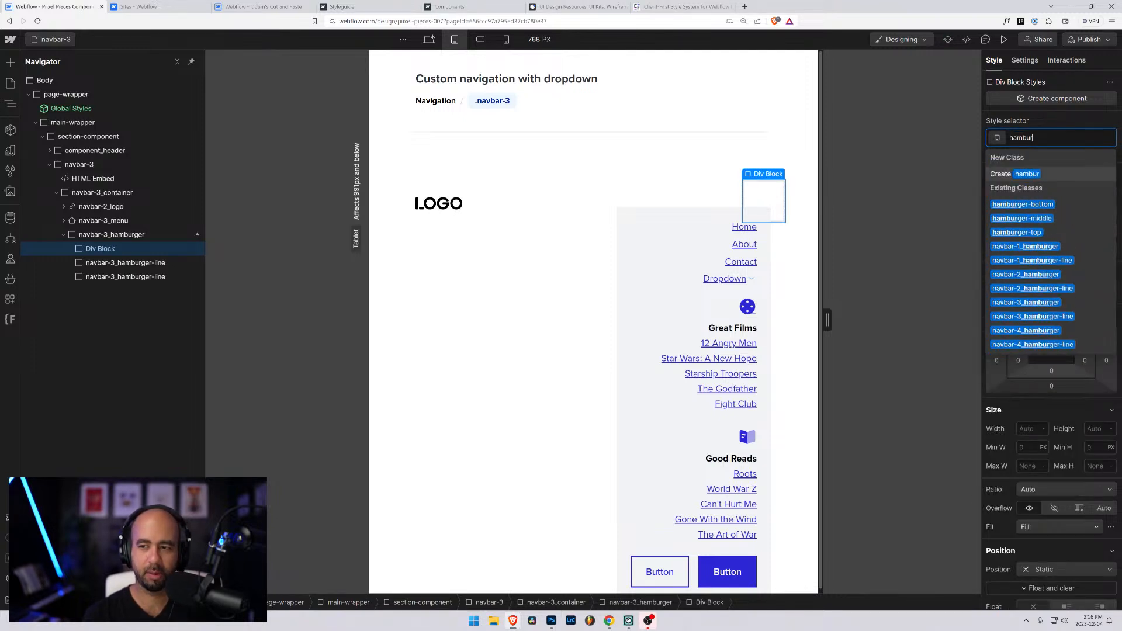
pyautogui.press('Down')
pyautogui.press('Down')
pyautogui.press('Down')
pyautogui.press('Return')
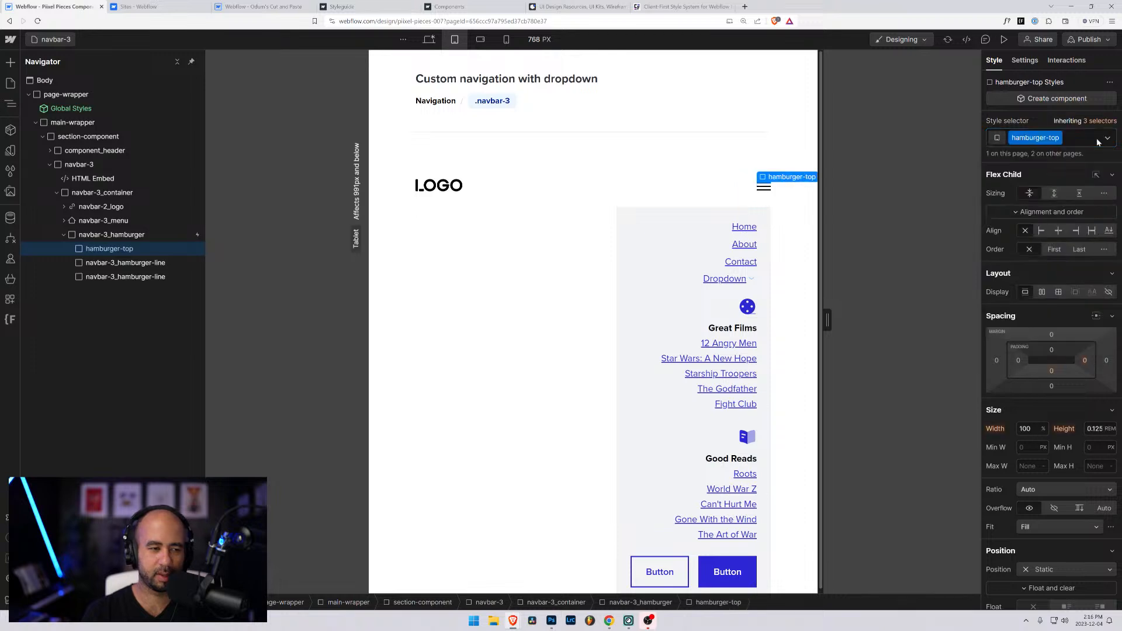
# Replace the class of the second navbar-3 hamburger line with the existing hamburger-middle class
pyautogui.press('Down')
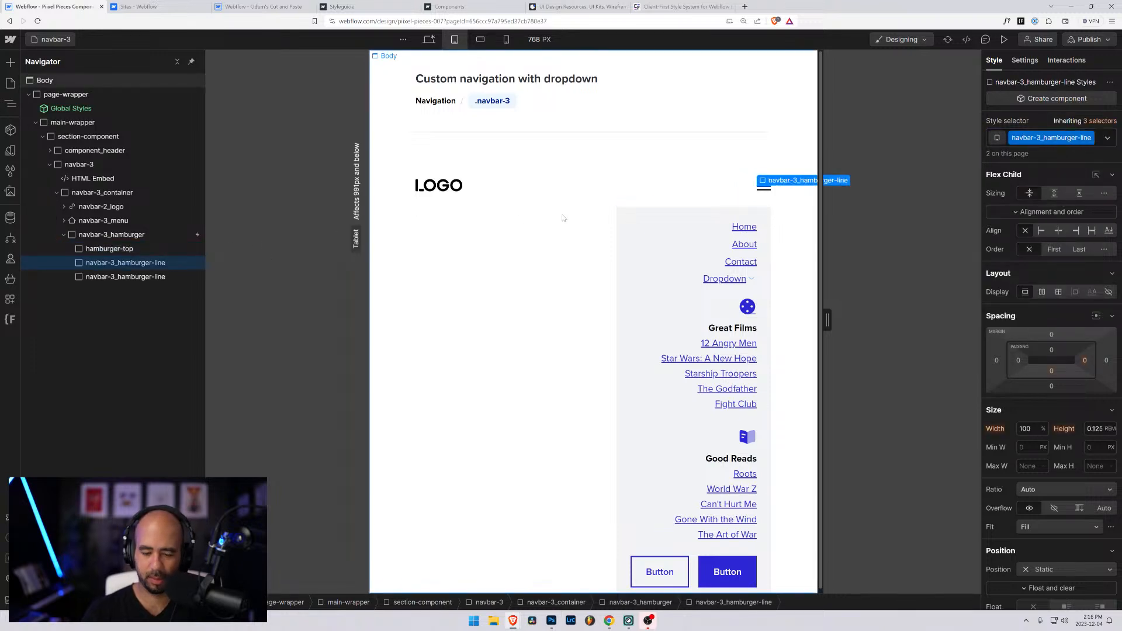
pyautogui.hotkey('ctrl', 'Return')
pyautogui.press('BackSpace')
pyautogui.write('ha')
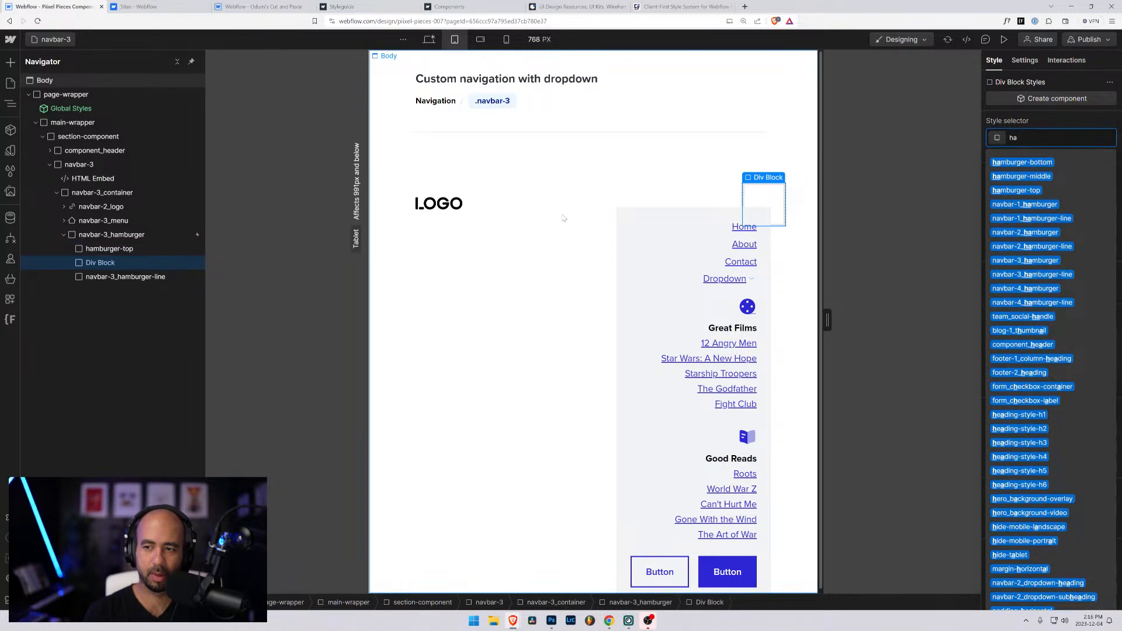
pyautogui.press('Down')
pyautogui.press('Down')
pyautogui.press('Return')
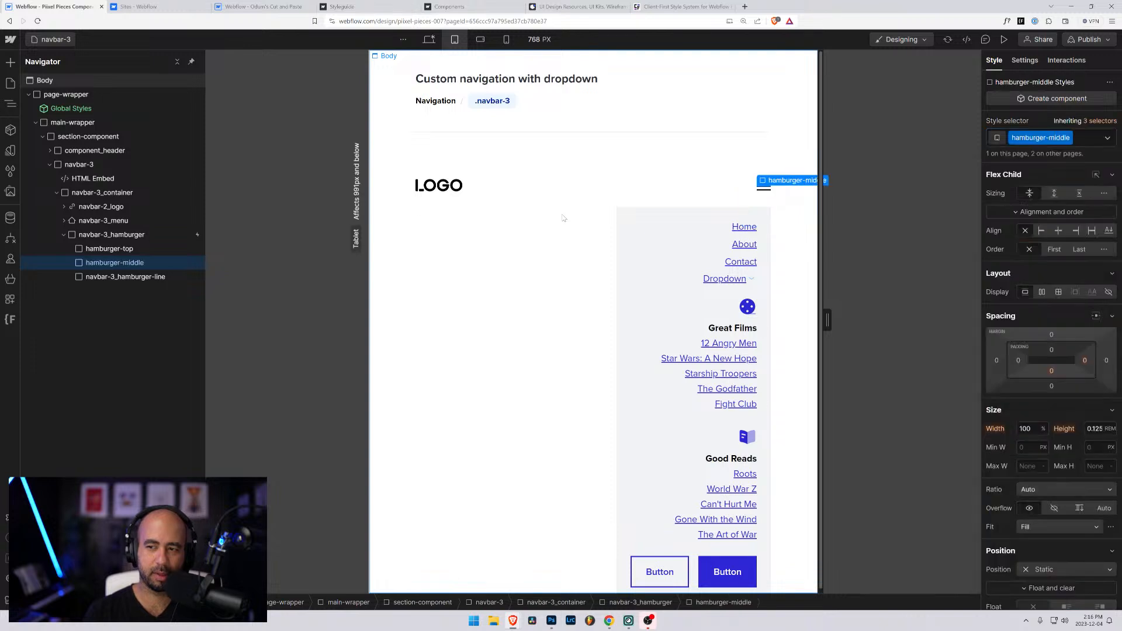
# Replace the class of the third navbar-3 hamburger line with the existing hamburger-bottom class
pyautogui.press('Down')
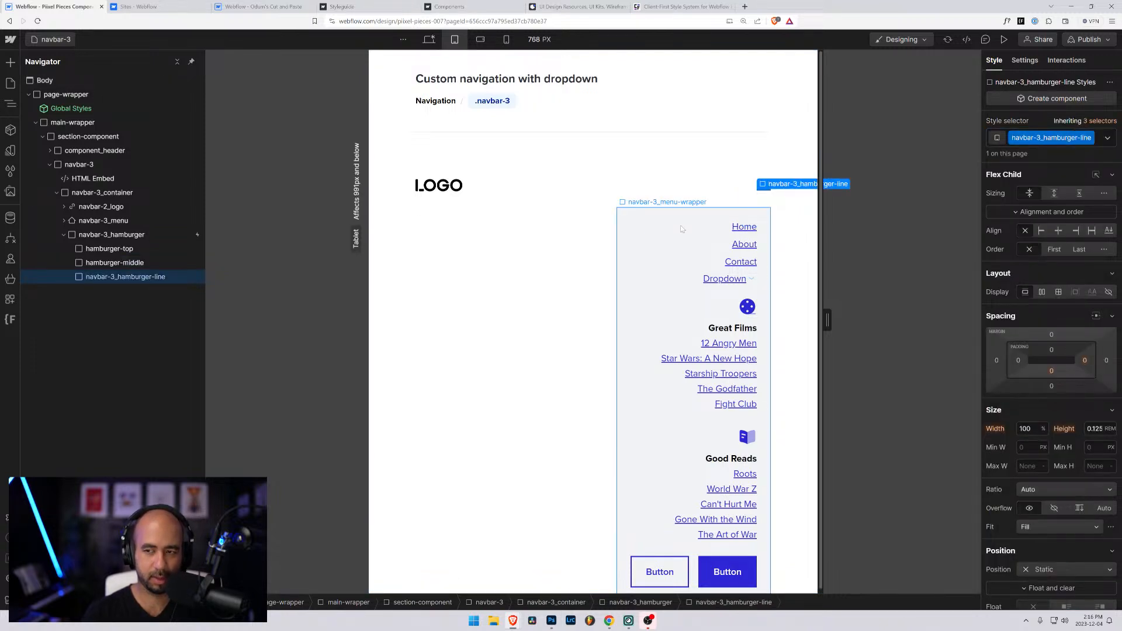
pyautogui.hotkey('ctrl', 'Return')
pyautogui.press('BackSpace')
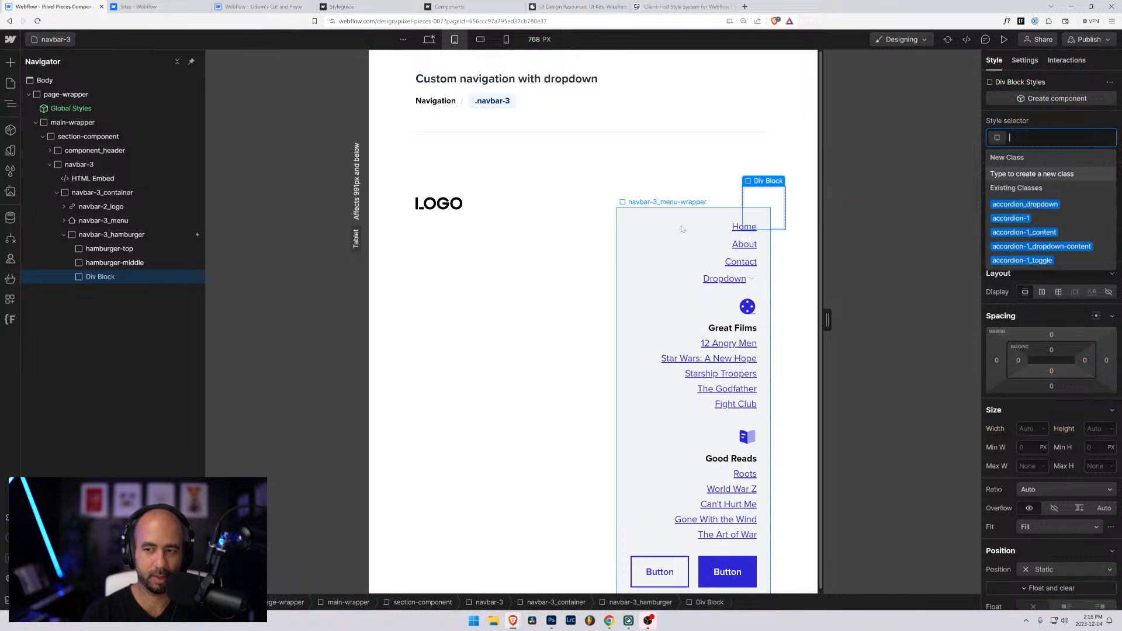
pyautogui.write('hamb')
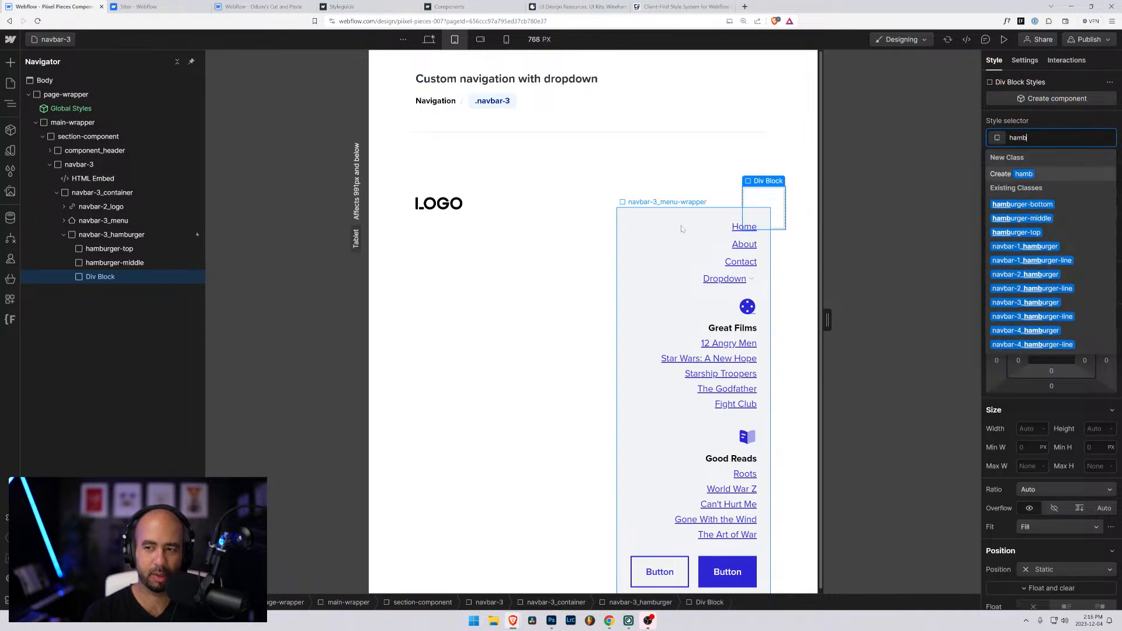
pyautogui.press('Down')
pyautogui.press('Down')
pyautogui.press('Up')
pyautogui.press('Return')
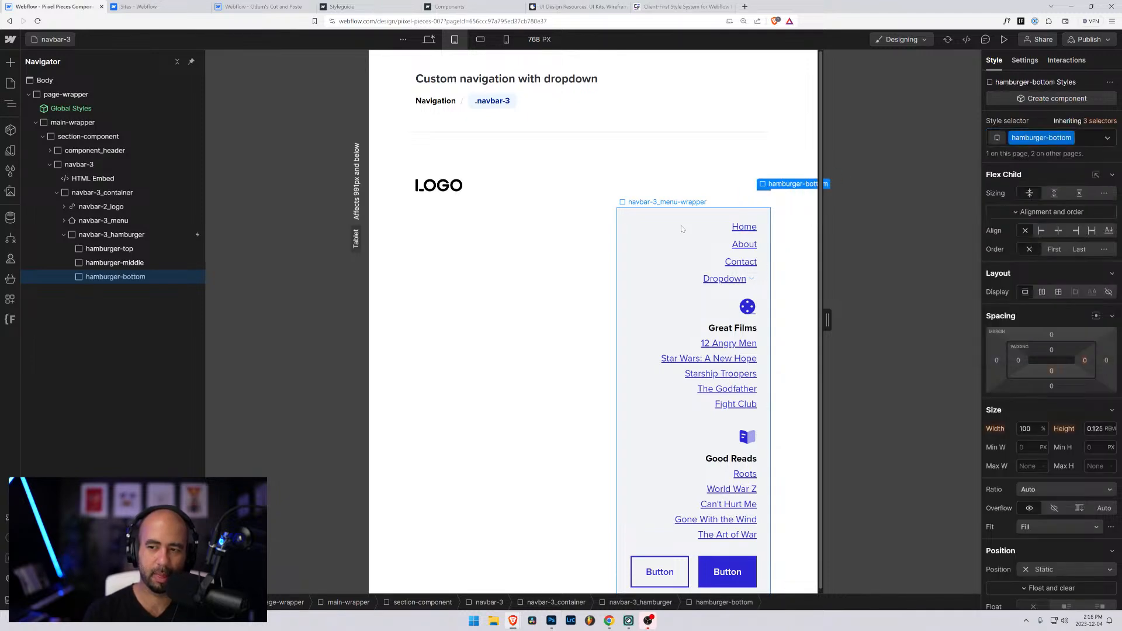
# Add a second Mouse click (tap) trigger to navbar-3_hamburger that starts the Hamburger Open animation on 1st click
pyautogui.click(105, 234)
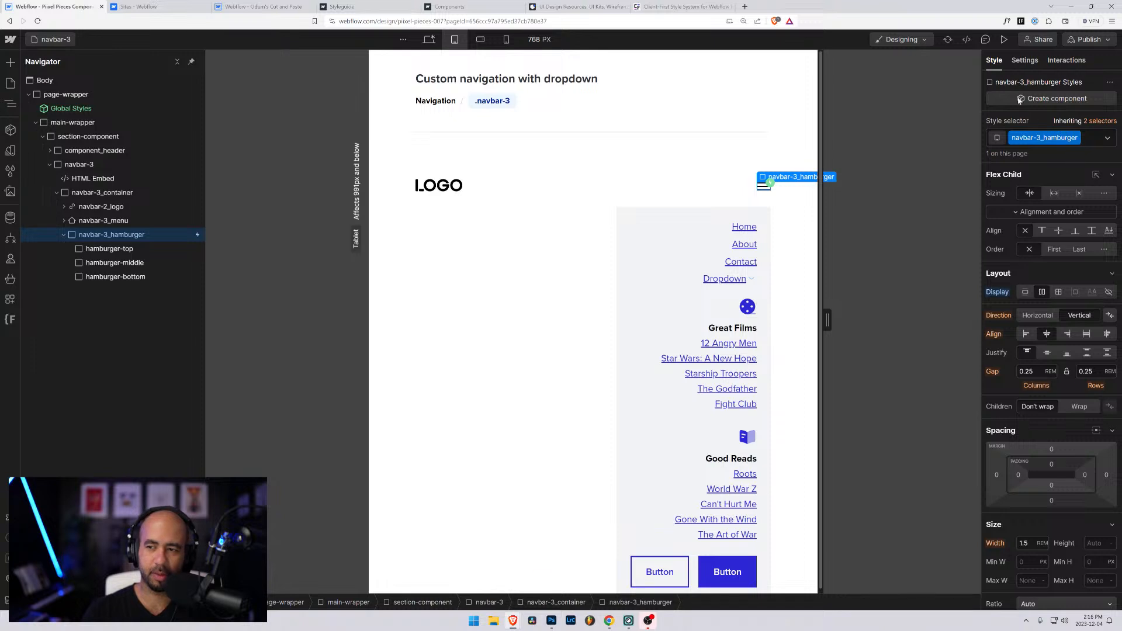
pyautogui.click(1056, 61)
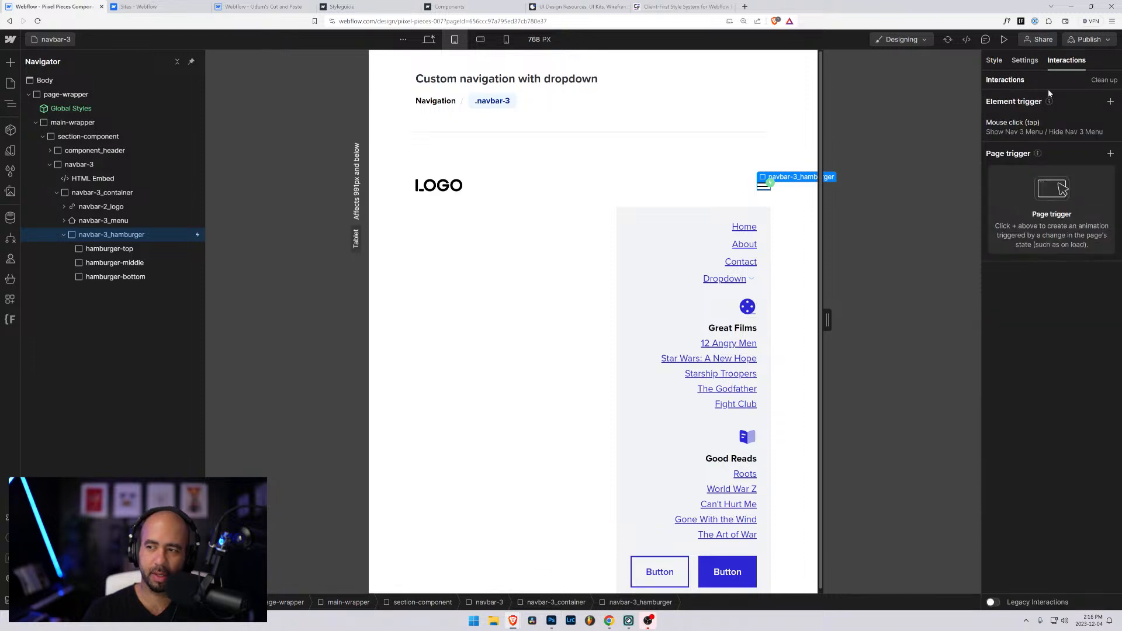
pyautogui.click(1110, 102)
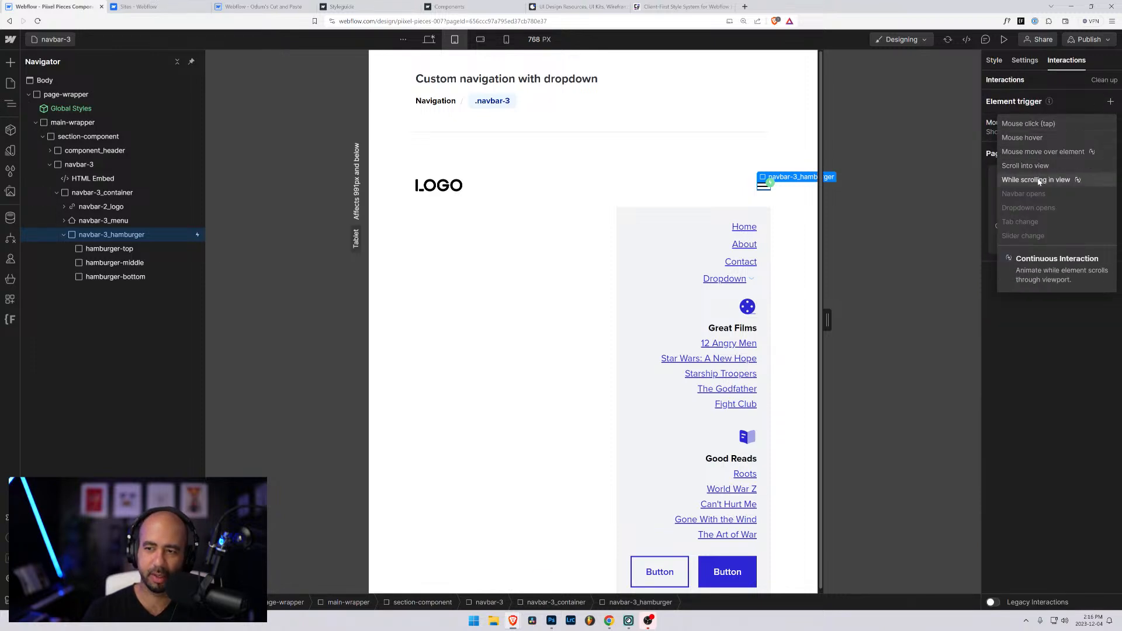
pyautogui.click(1037, 124)
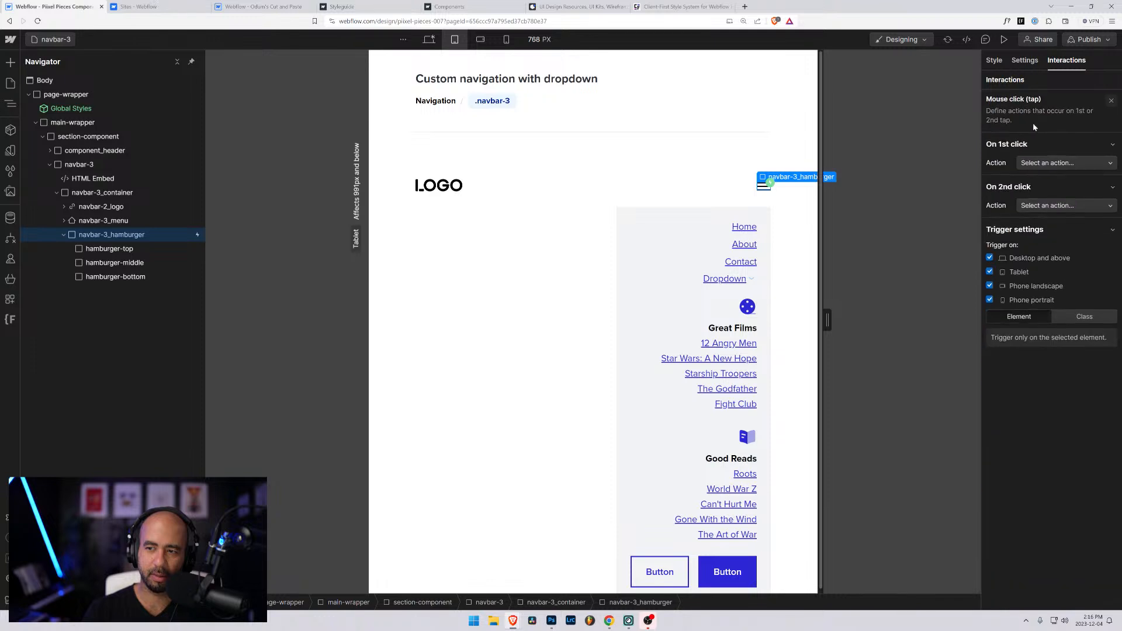
pyautogui.click(1056, 163)
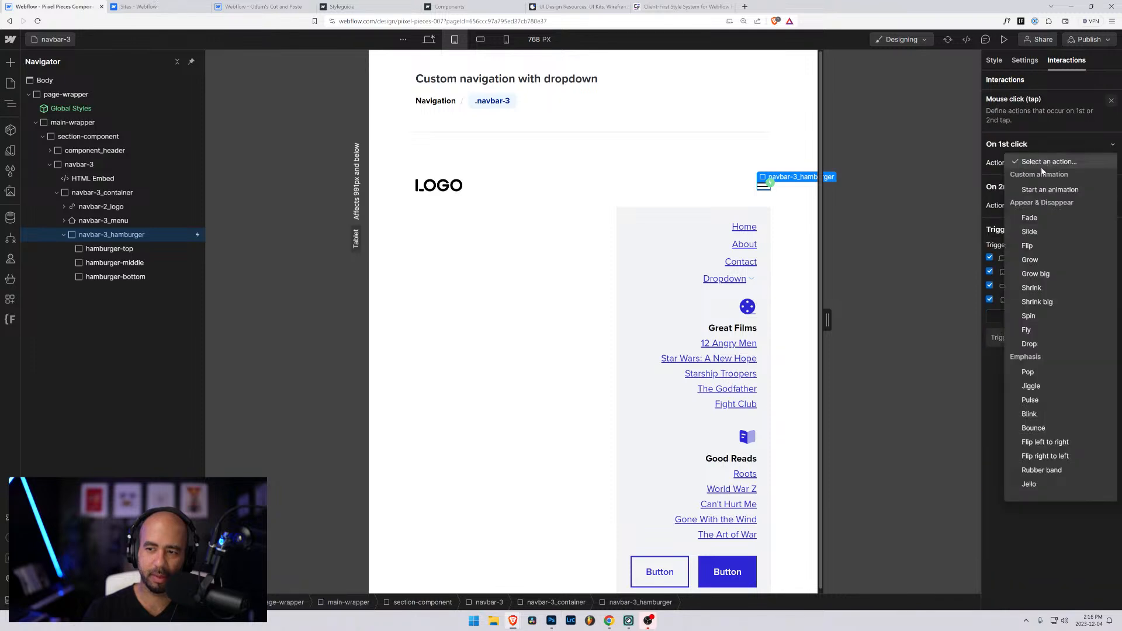
pyautogui.click(1047, 190)
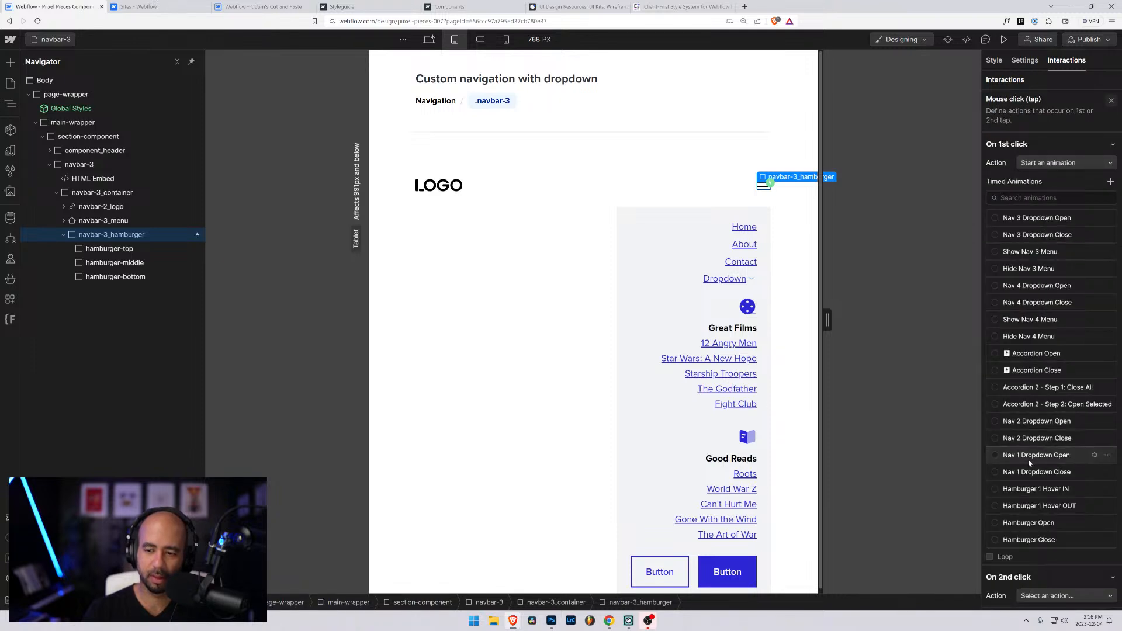
pyautogui.click(996, 523)
# Set the new trigger's 2nd click action to start the Hamburger Close animation, leaving Loop off
pyautogui.scroll(-3, 997, 523)
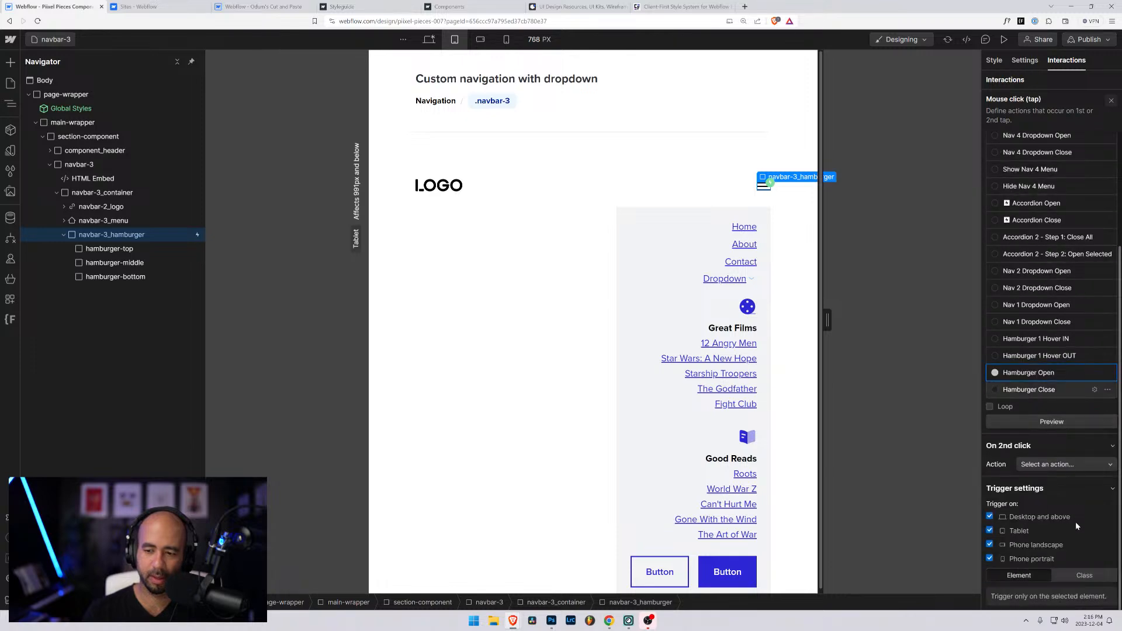
pyautogui.click(1055, 464)
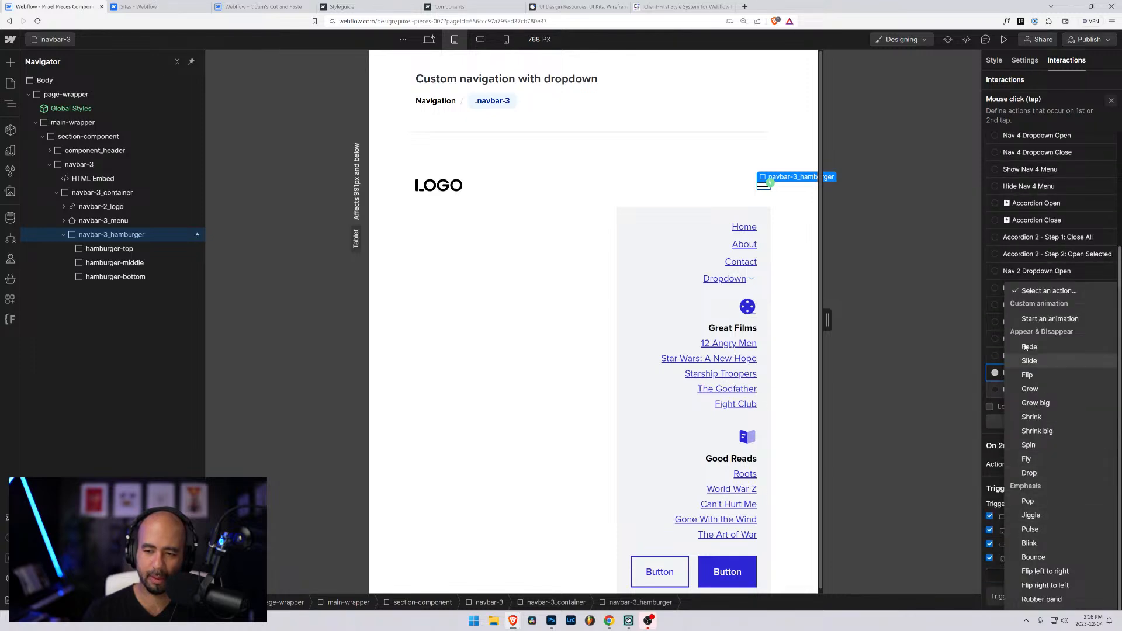
pyautogui.click(1046, 319)
pyautogui.scroll(-4, 1024, 449)
pyautogui.scroll(-3, 1024, 449)
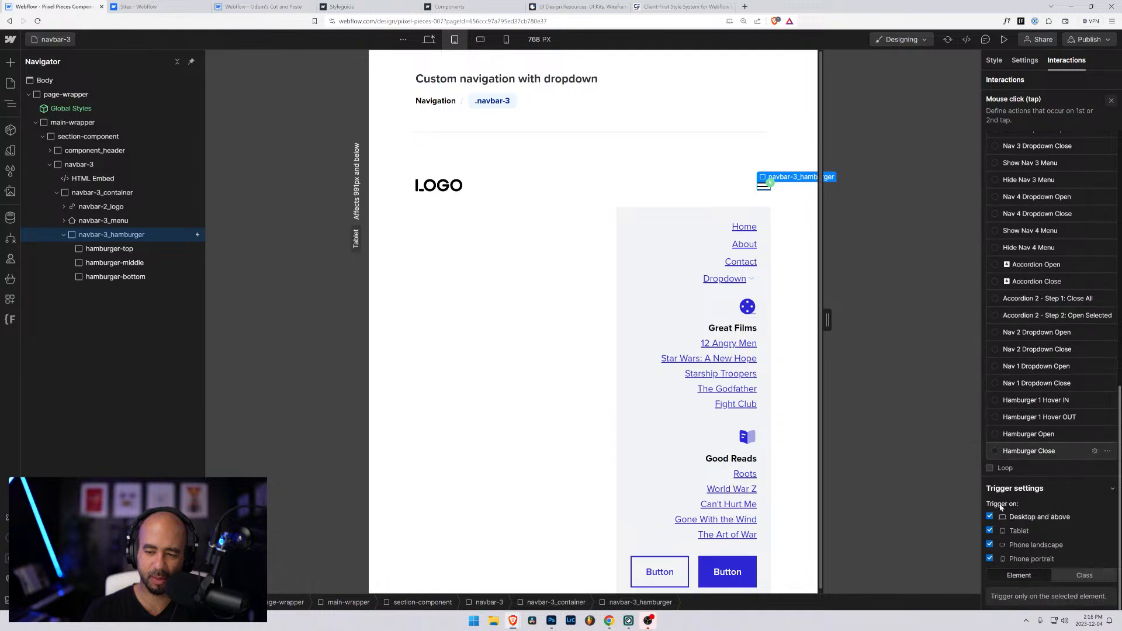
pyautogui.click(1026, 450)
pyautogui.scroll(-1, 1017, 380)
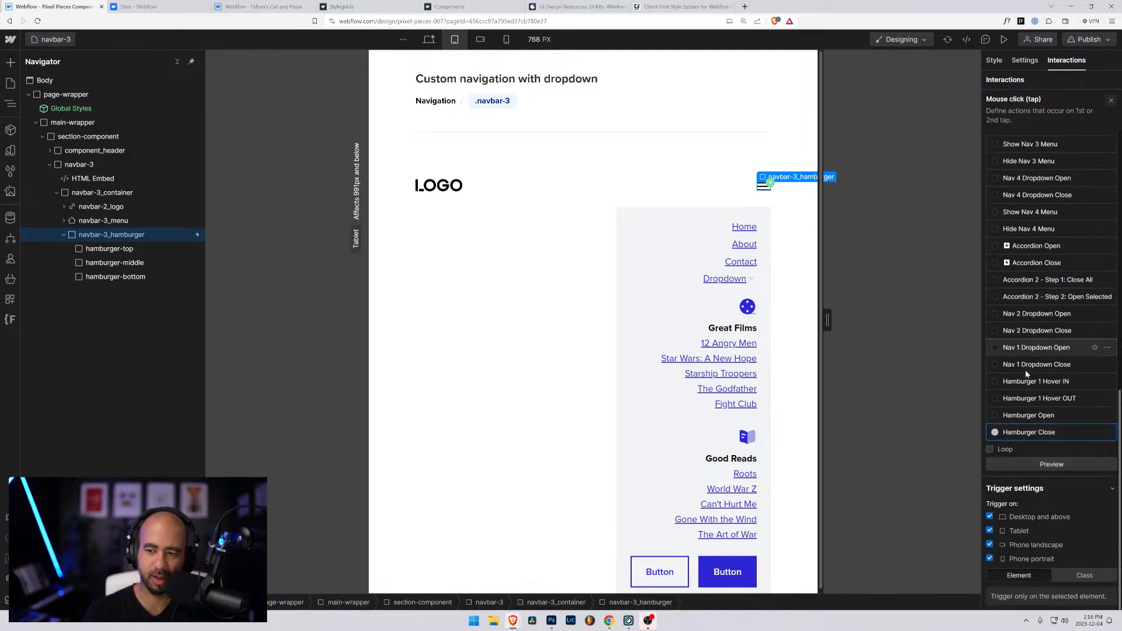
pyautogui.click(1017, 451)
pyautogui.click(1017, 451)
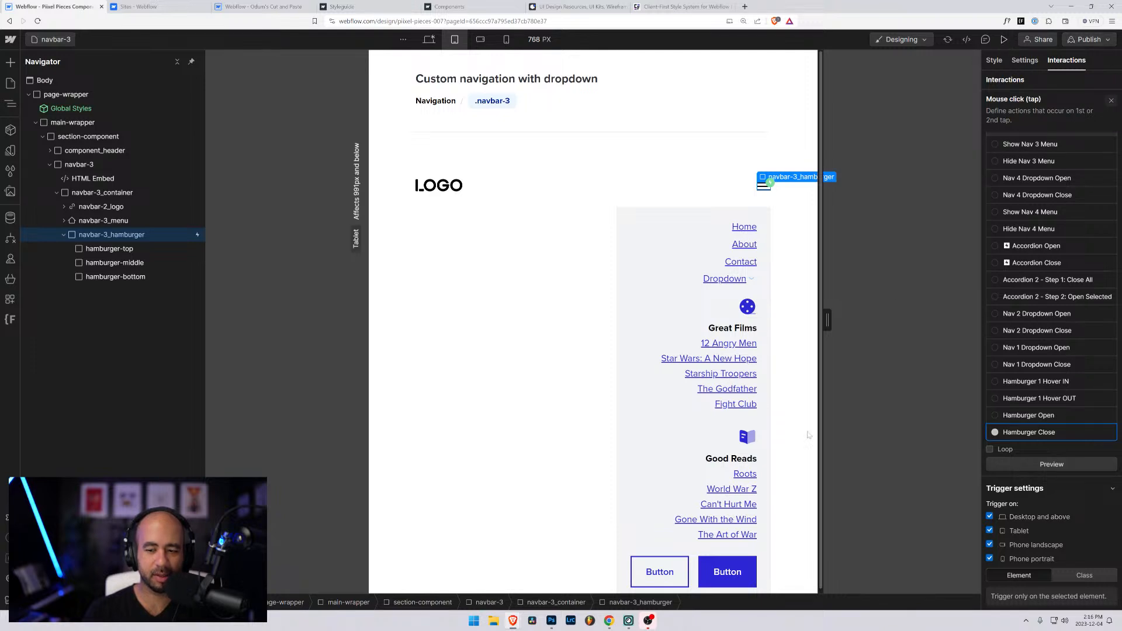
# Preview the navbar-3 page at 768 px and toggle its hamburger menu to test the open and close animations
pyautogui.click(1003, 40)
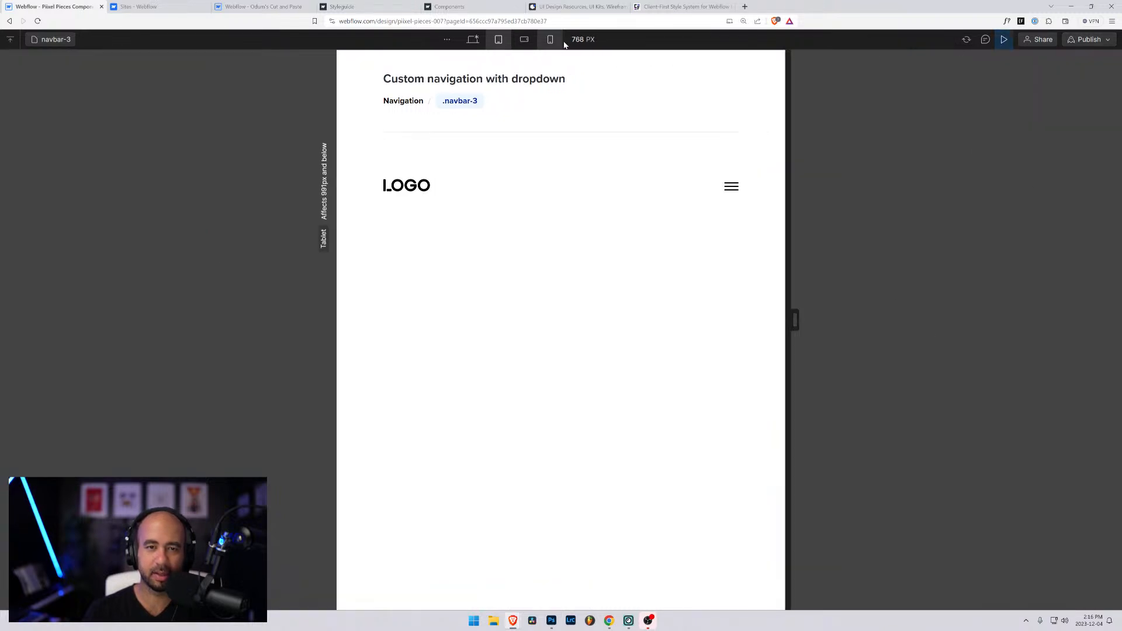
pyautogui.click(728, 187)
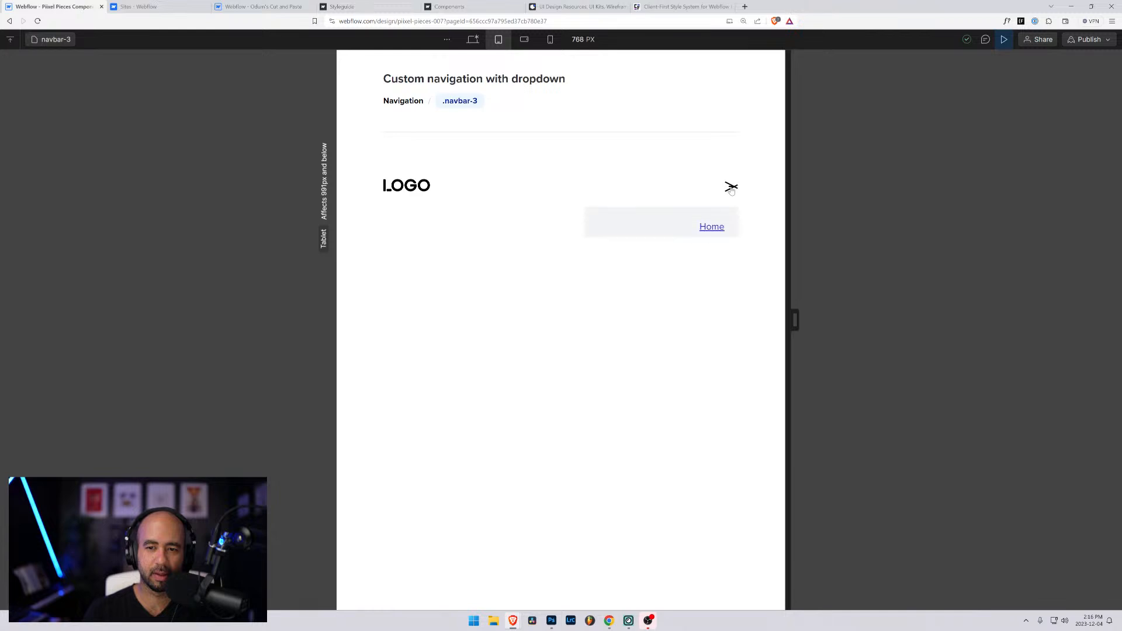
pyautogui.click(731, 188)
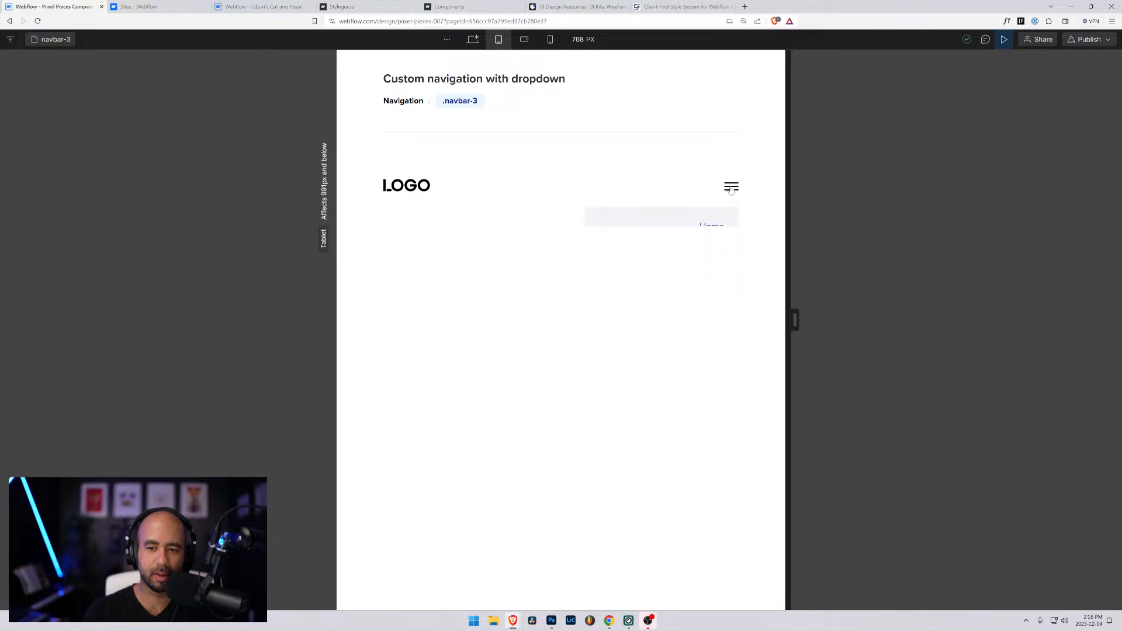
pyautogui.click(731, 187)
# Narrow the preview to about 546 px, test navbar-3's hamburger menu repeatedly, and widen the canvas to about 1032 px
pyautogui.moveTo(795, 320); pyautogui.dragTo(730, 319)
pyautogui.click(675, 187)
pyautogui.click(682, 186)
pyautogui.click(683, 186)
pyautogui.click(688, 187)
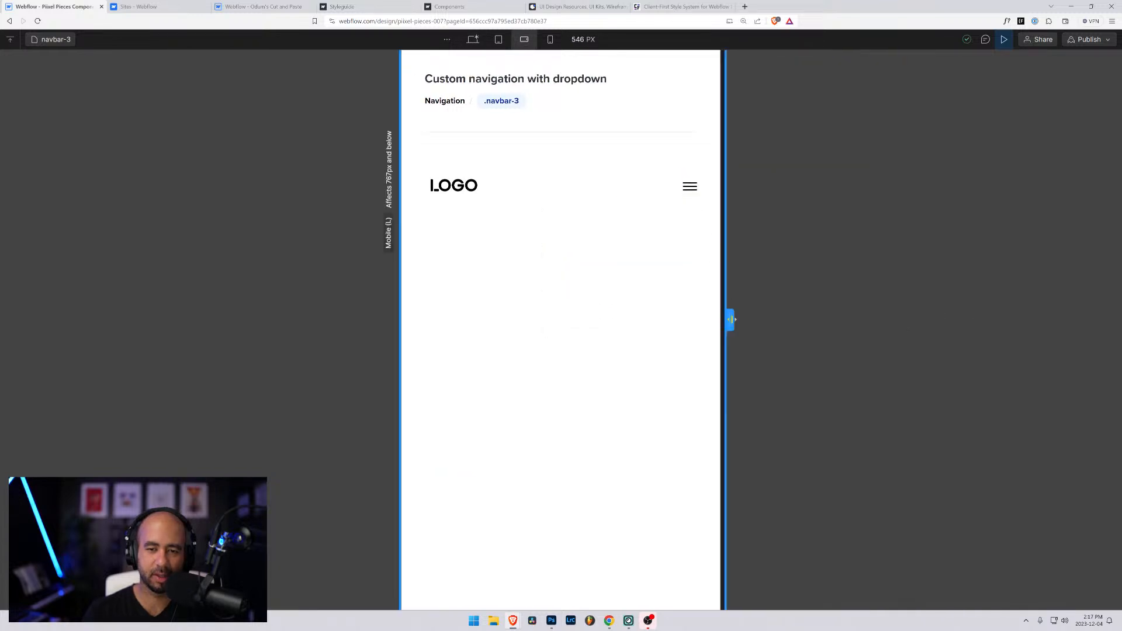
pyautogui.moveTo(731, 321); pyautogui.dragTo(872, 320)
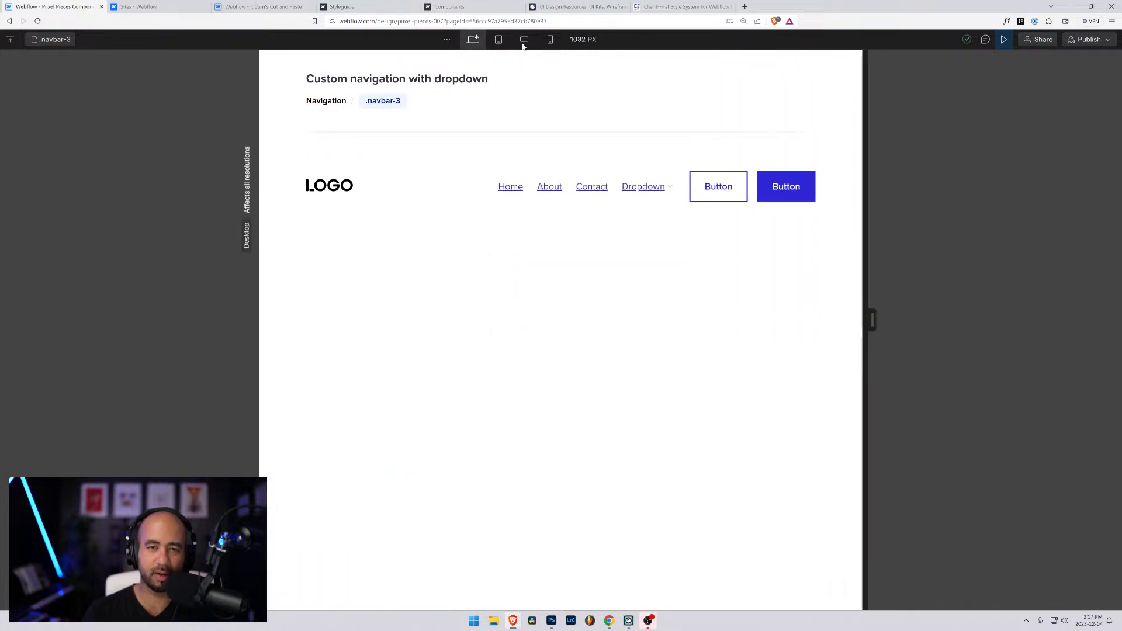
# Exit the preview and open the navbar-4 page
pyautogui.click(1004, 40)
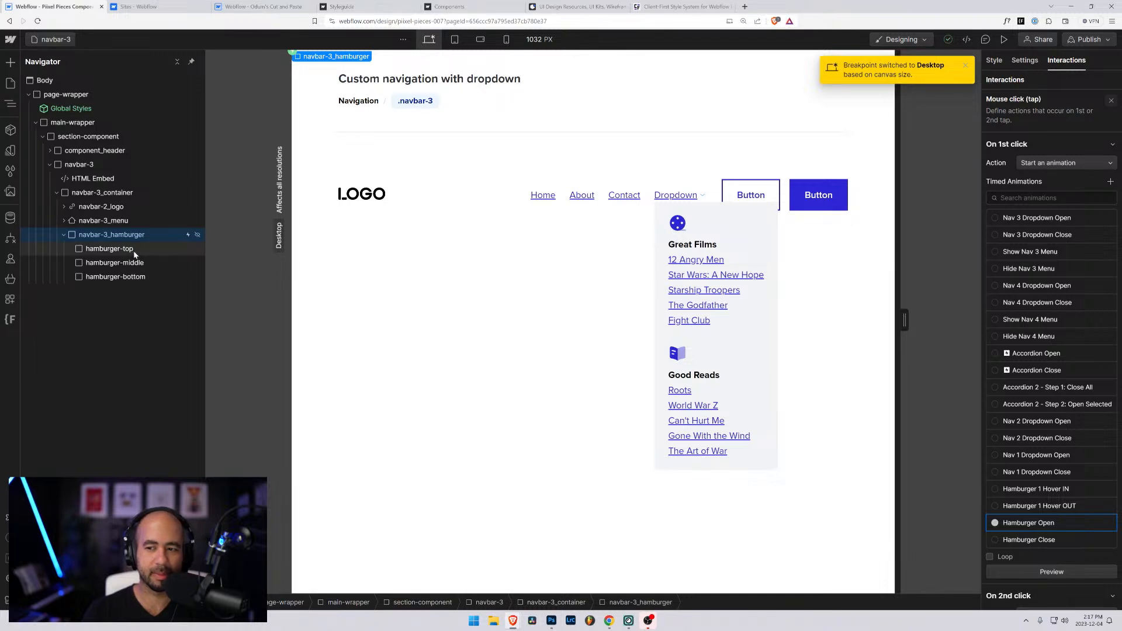
pyautogui.click(51, 42)
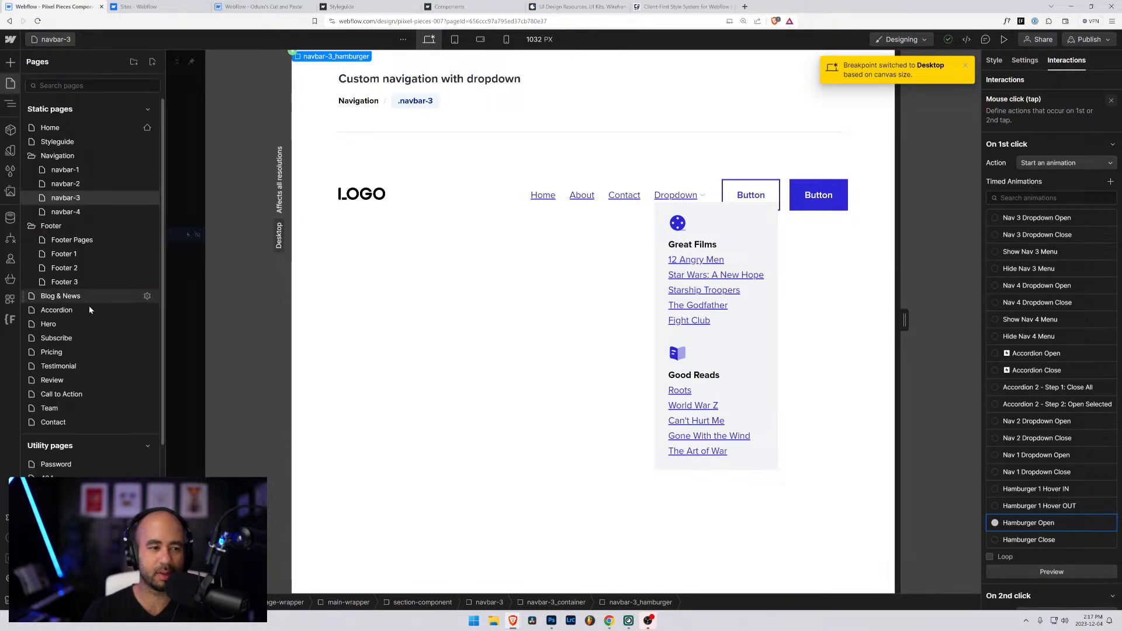
pyautogui.click(73, 212)
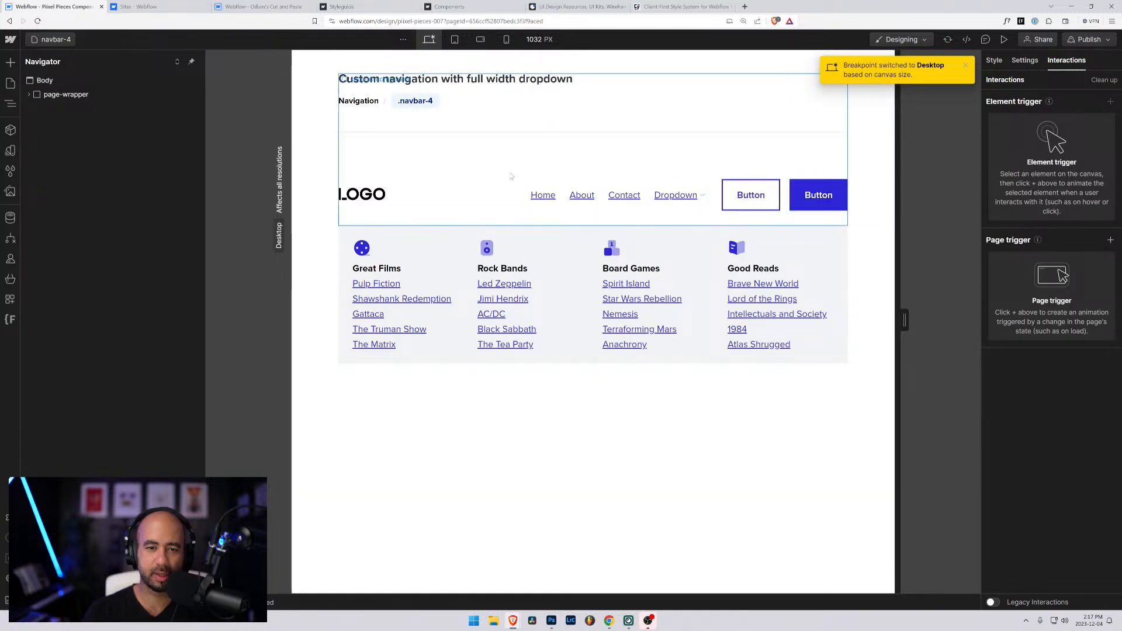
# Replace the class on navbar-4's first hamburger line with the existing hamburger-top class
pyautogui.click(785, 196)
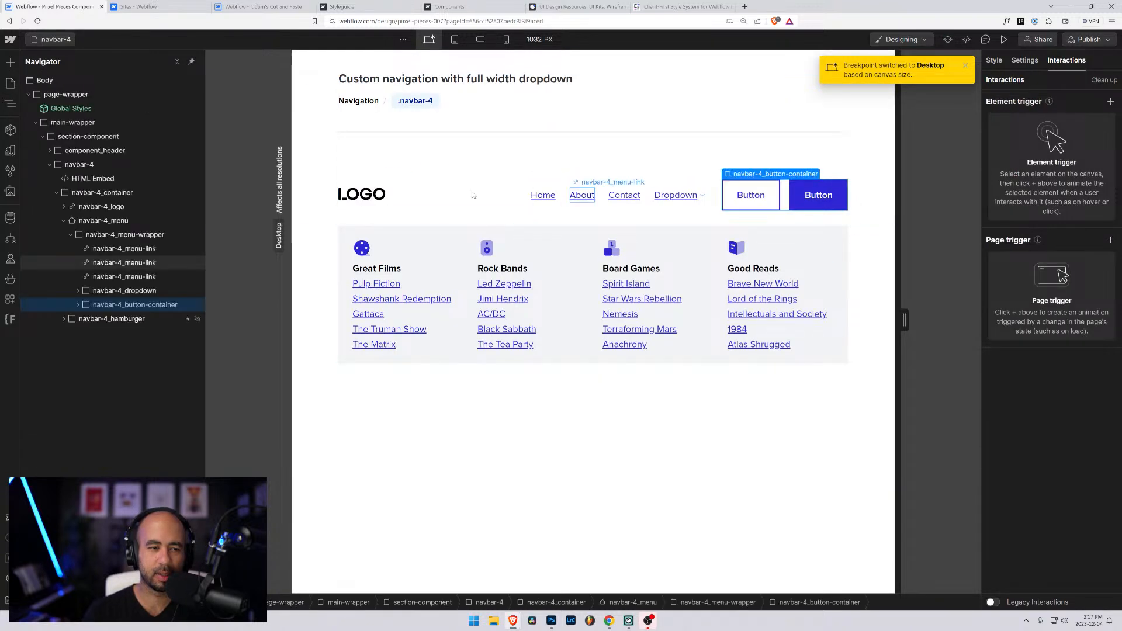
pyautogui.click(64, 319)
pyautogui.click(100, 334)
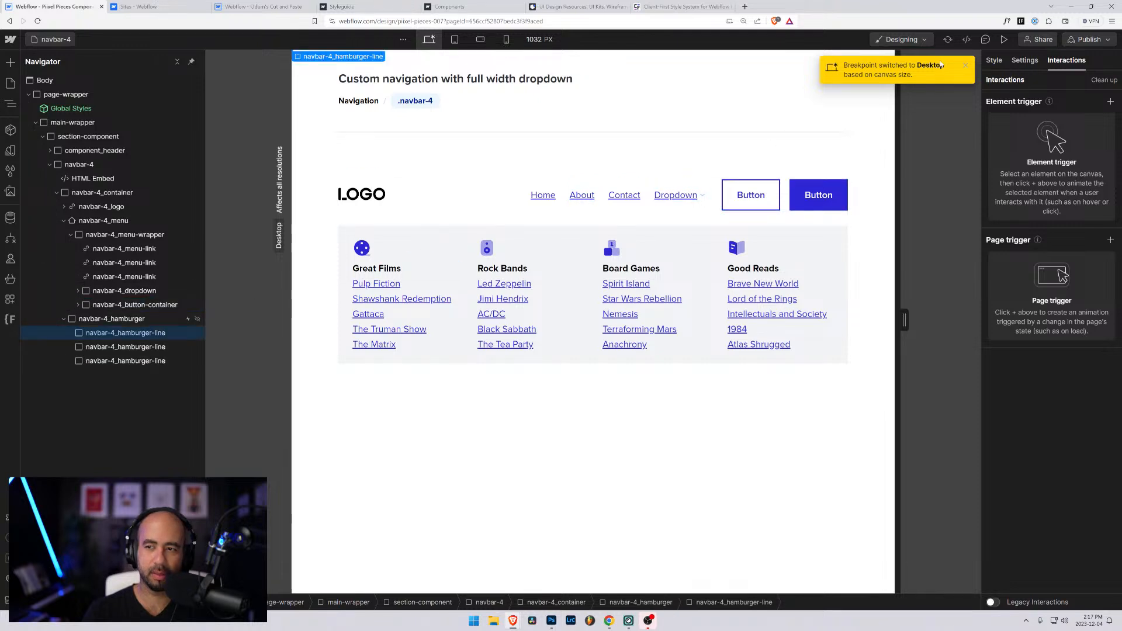
pyautogui.click(994, 61)
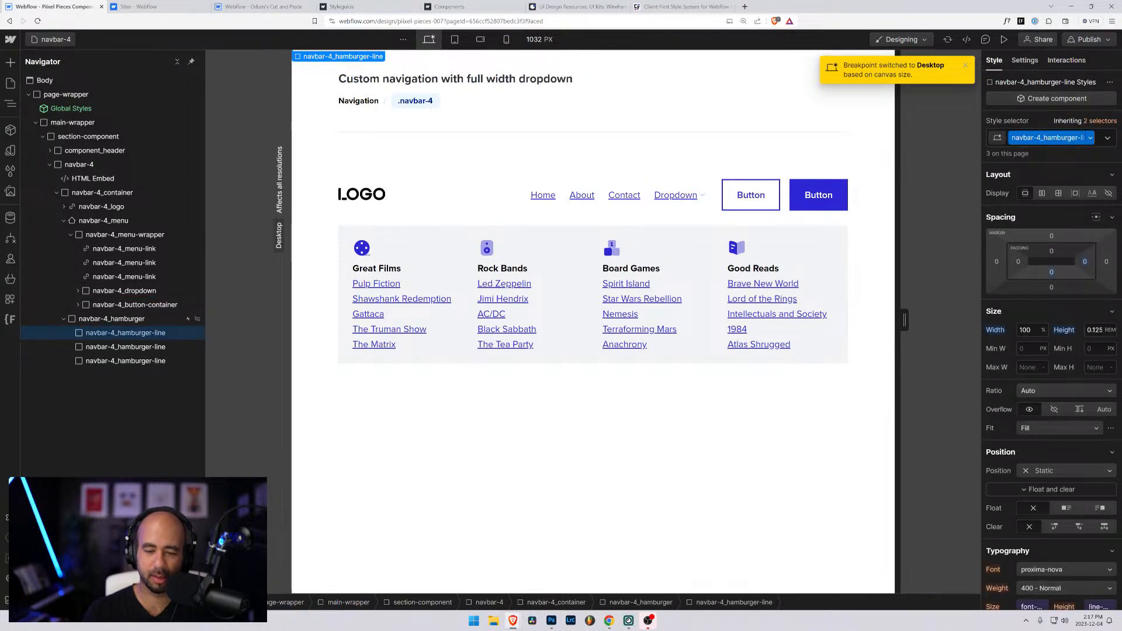
pyautogui.hotkey('ctrl', 'Return')
pyautogui.press('BackSpace')
pyautogui.write('haum')
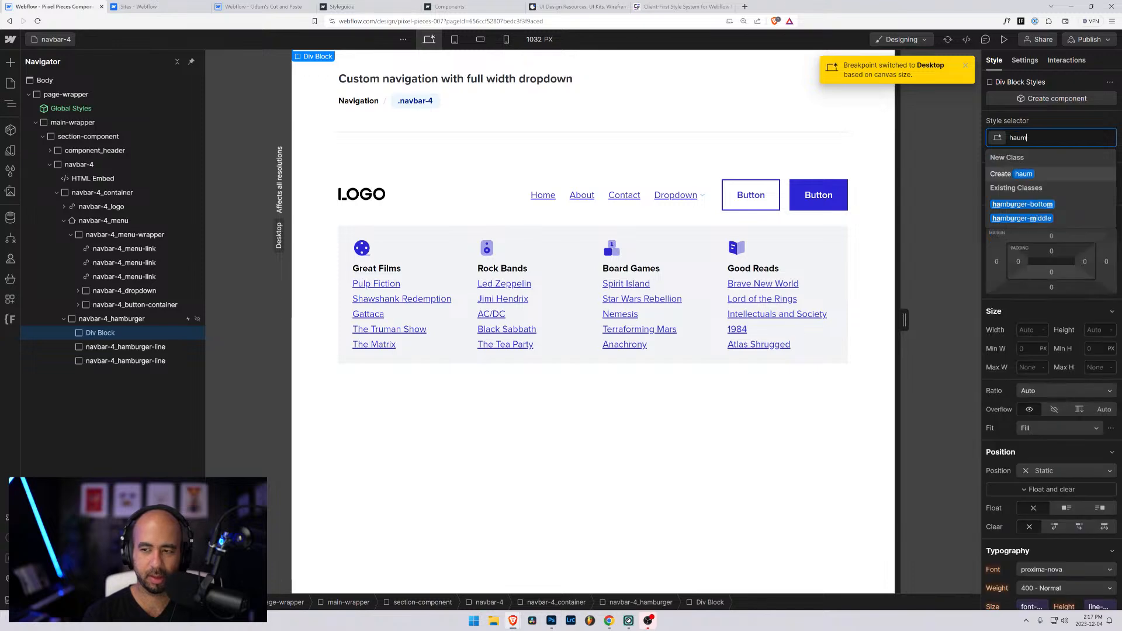
pyautogui.press('BackSpace')
pyautogui.press('BackSpace')
pyautogui.write('mb')
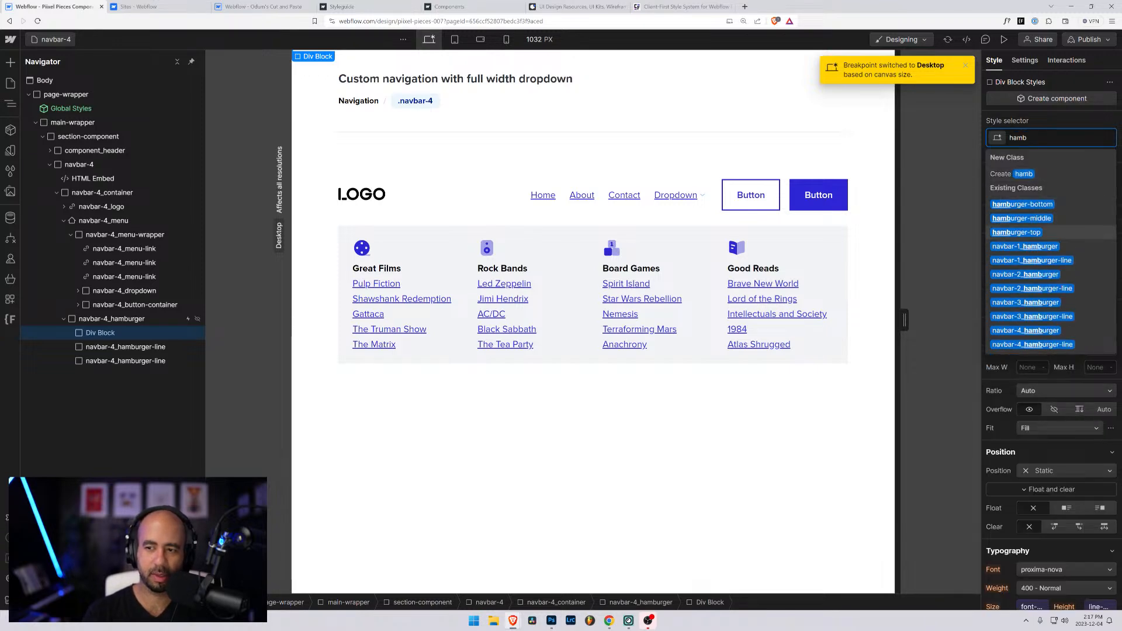
pyautogui.press('Return')
# Replace the class on navbar-4's second hamburger line with the existing hamburger-middle class
pyautogui.click(100, 347)
pyautogui.hotkey('ctrl', 'Return')
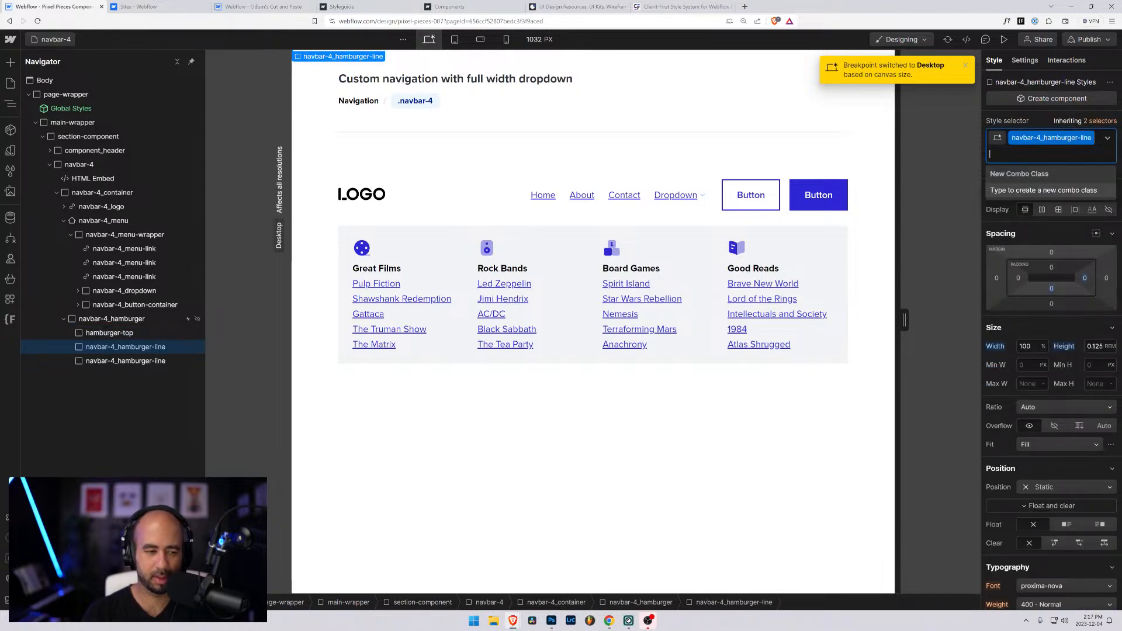
pyautogui.press('BackSpace')
pyautogui.write('hambu')
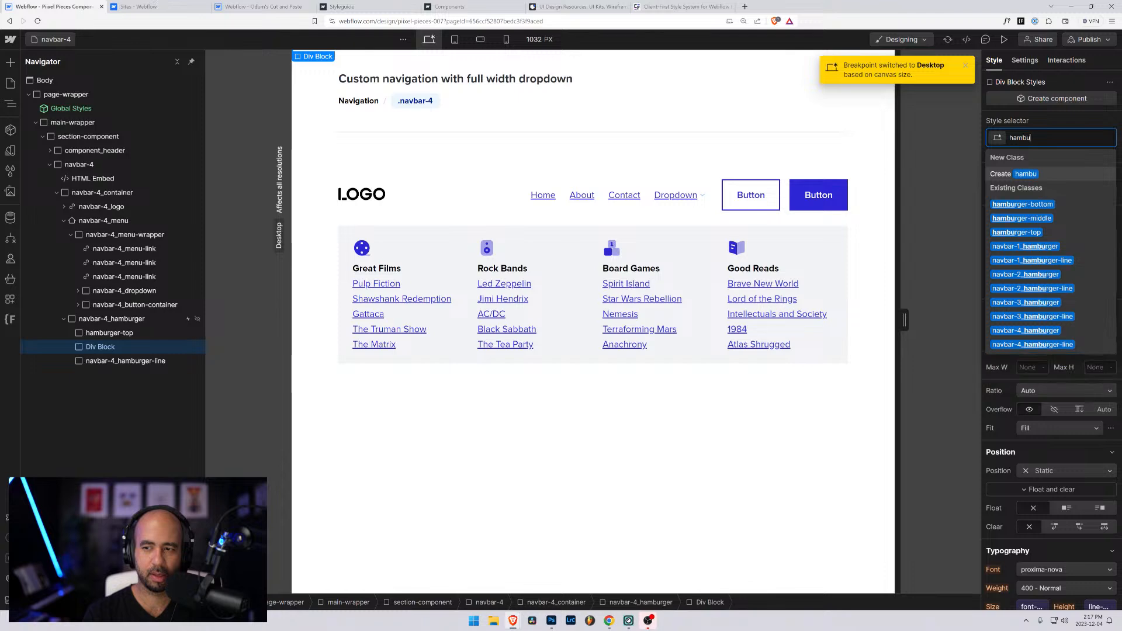
pyautogui.press('Return')
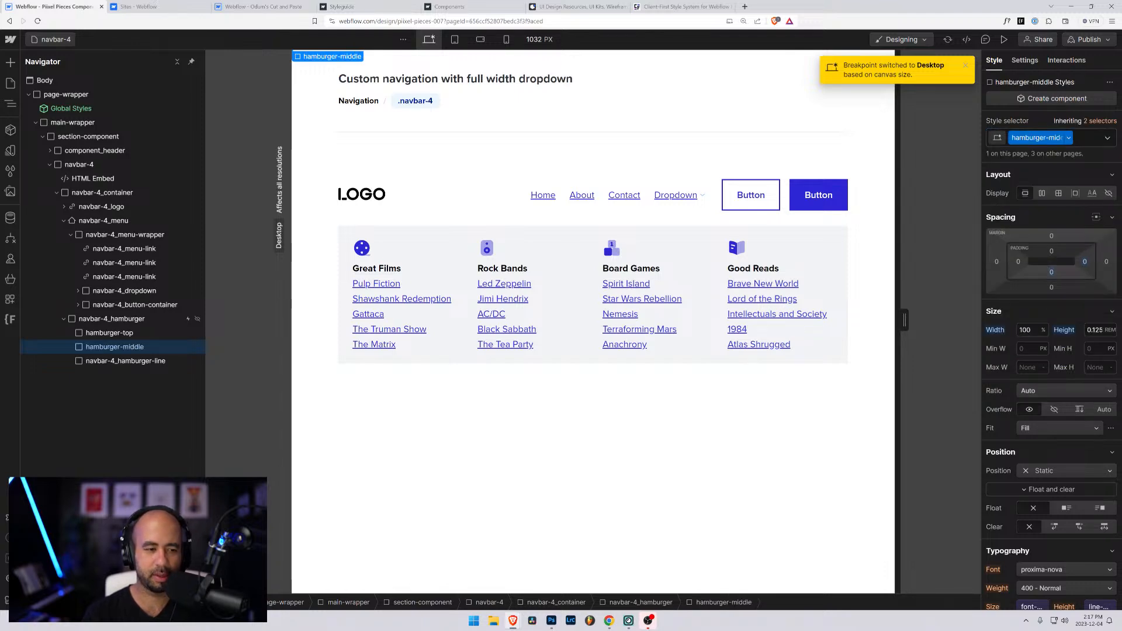
# Replace the class on navbar-4's third hamburger line with the existing hamburger-bottom class
pyautogui.click(125, 361)
pyautogui.hotkey('ctrl', 'Return')
pyautogui.press('BackSpace')
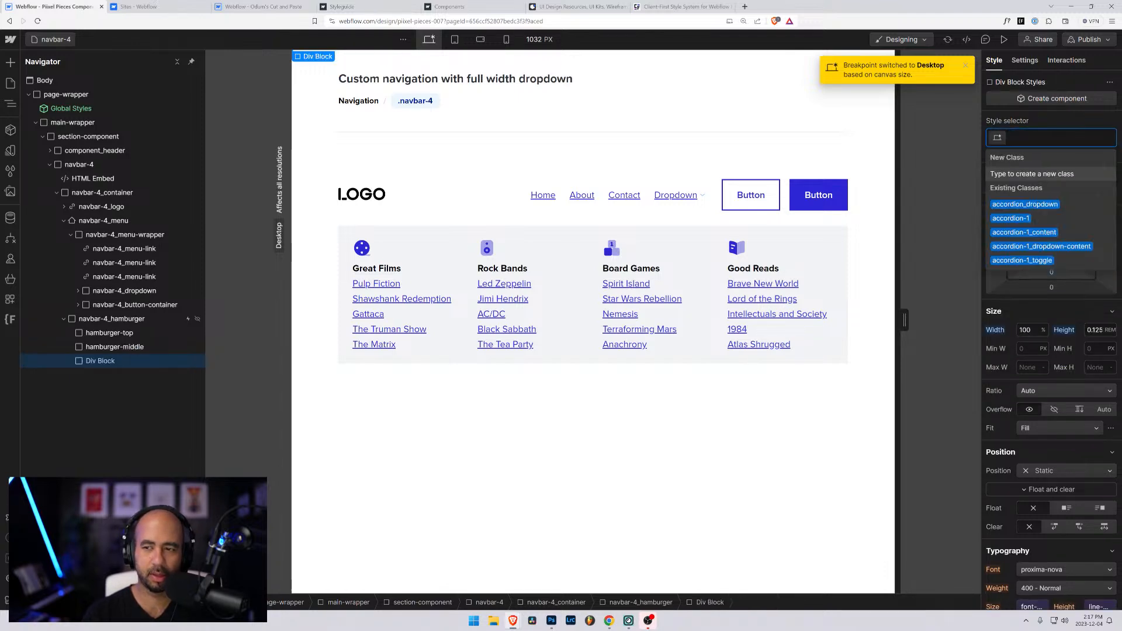
pyautogui.write('hambu')
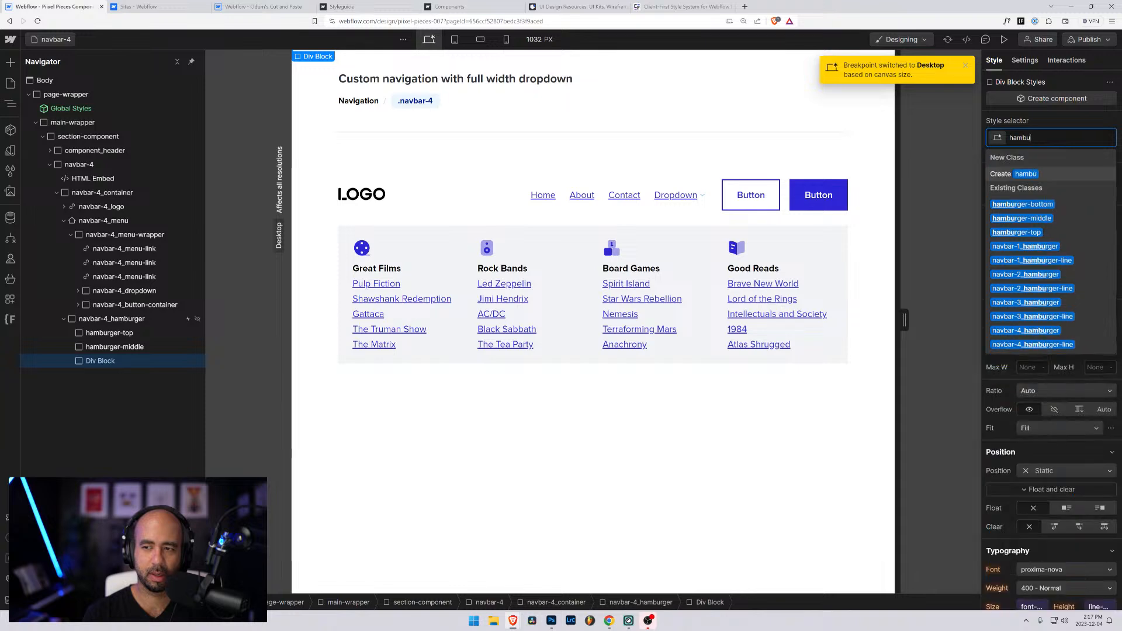
pyautogui.press('Down')
pyautogui.press('Down')
pyautogui.press('Up')
pyautogui.press('Return')
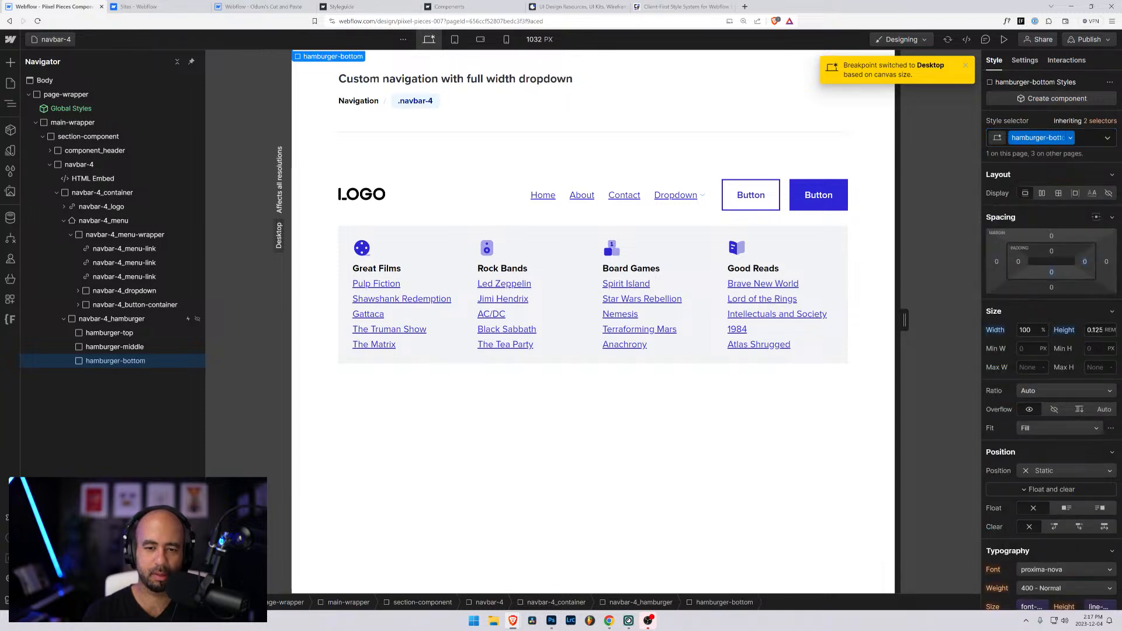
# Add a second Mouse click (tap) trigger to navbar-4_hamburger whose 1st click starts the Hamburger Open animation
pyautogui.click(144, 320)
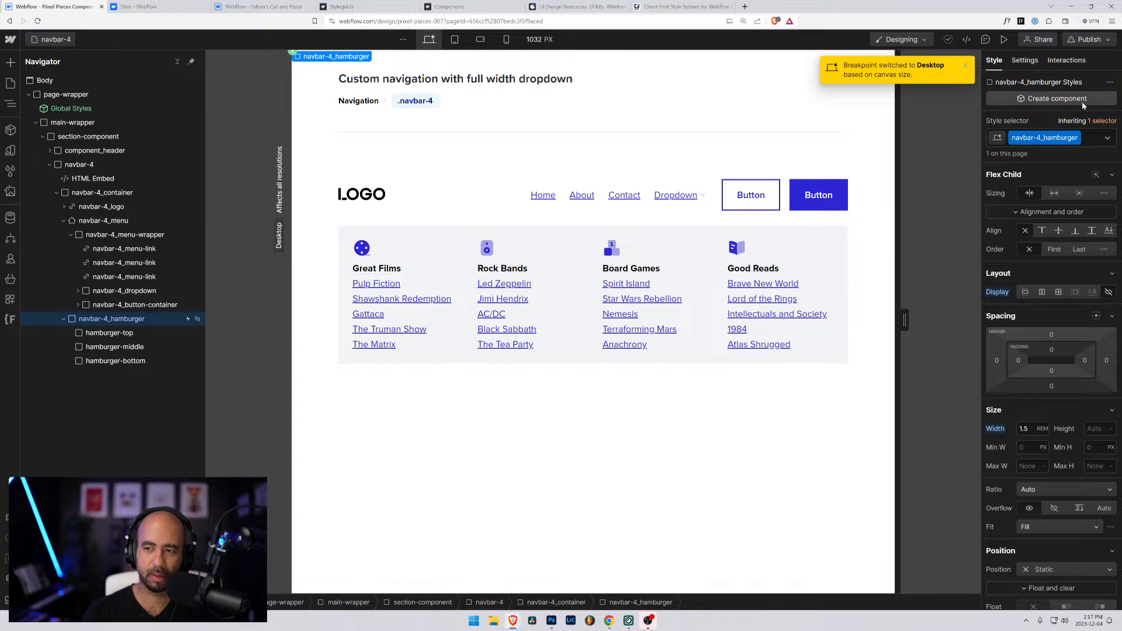
pyautogui.click(1066, 60)
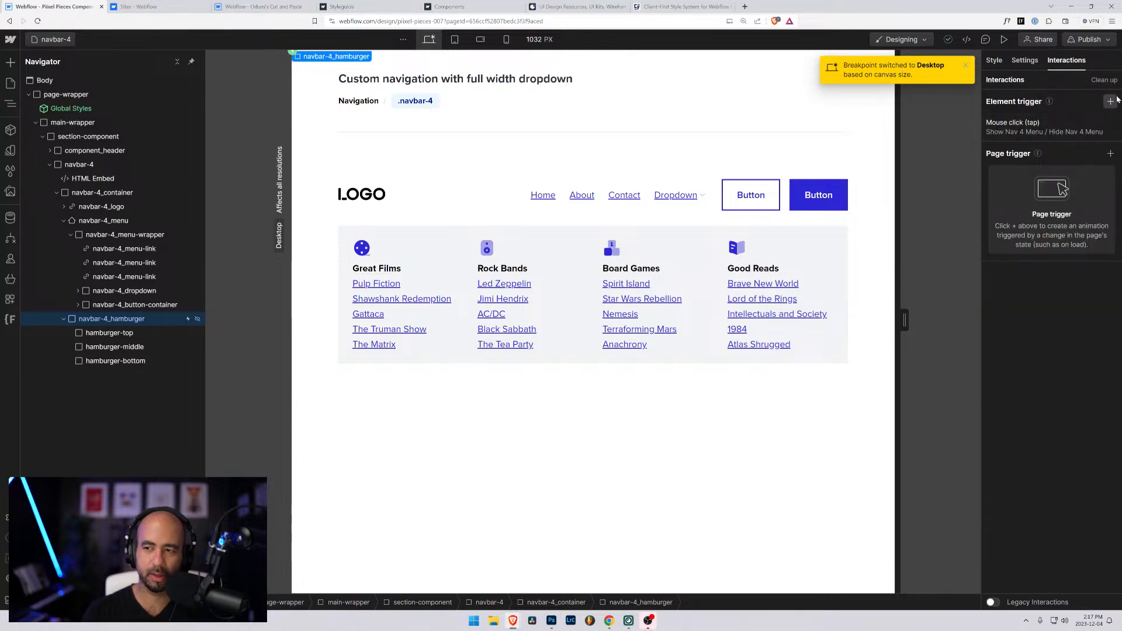
pyautogui.click(1112, 101)
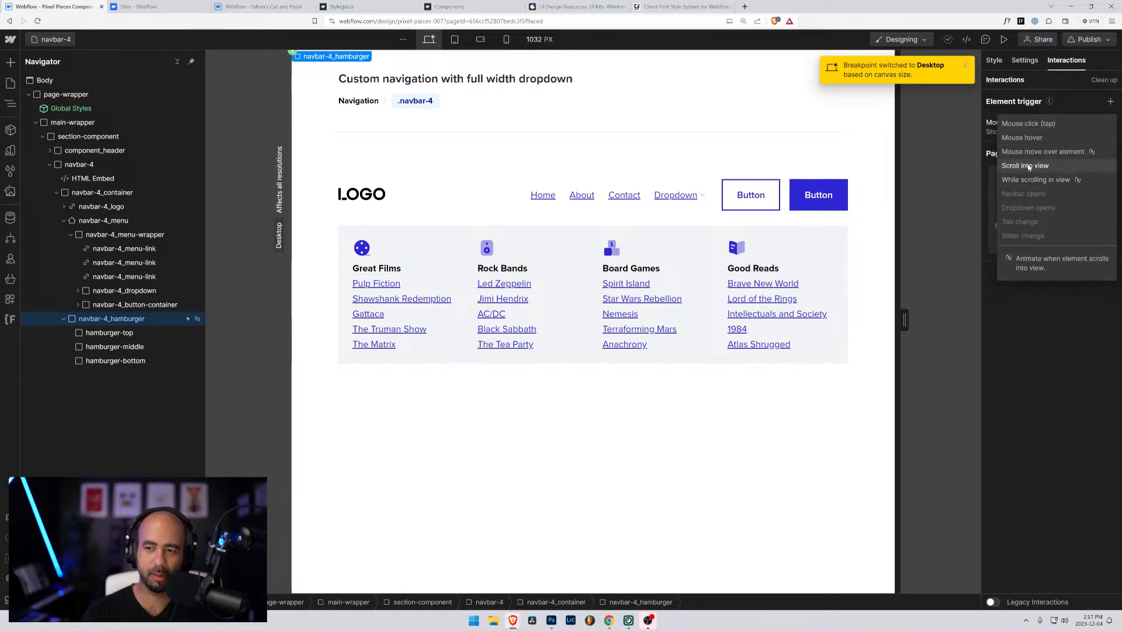
pyautogui.click(1028, 123)
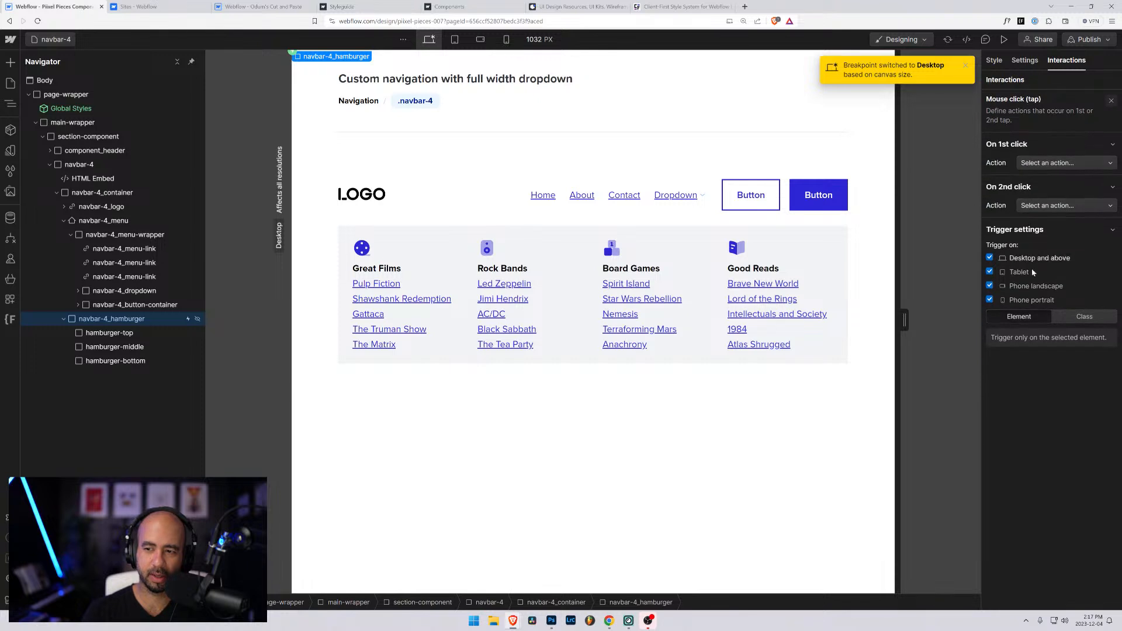
pyautogui.click(1066, 163)
pyautogui.click(1040, 186)
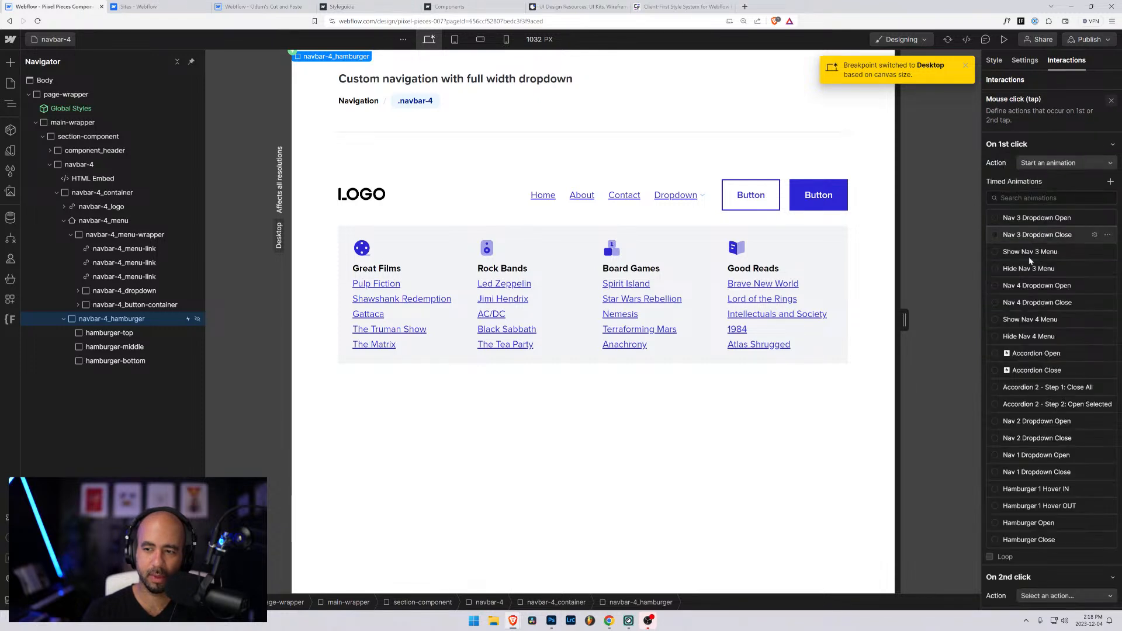
pyautogui.scroll(-3, 1000, 458)
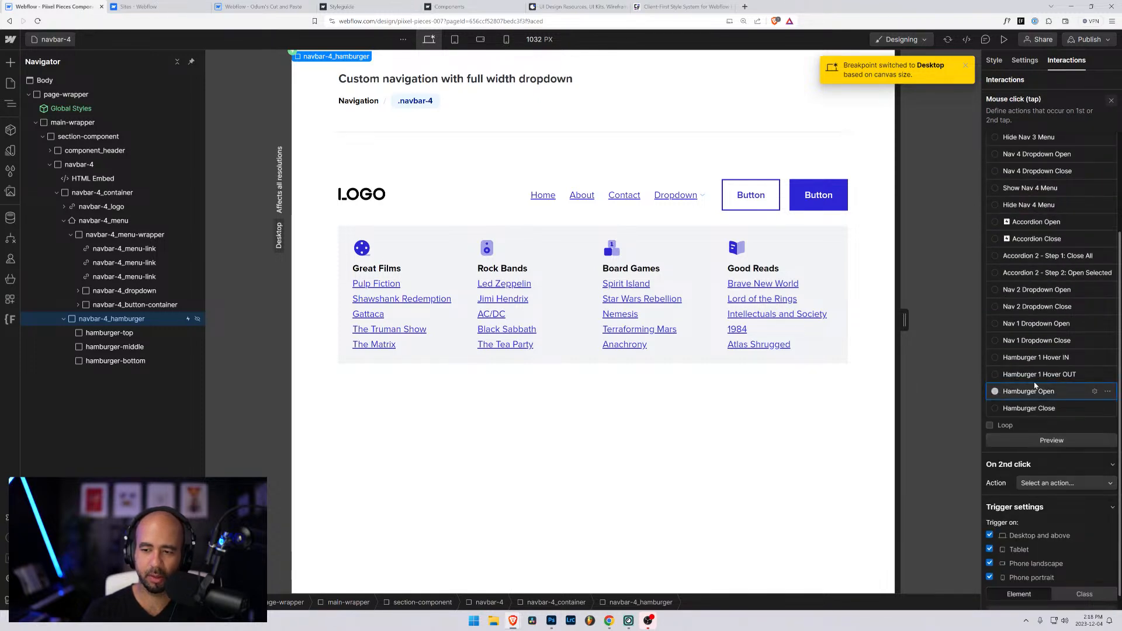
pyautogui.click(1003, 391)
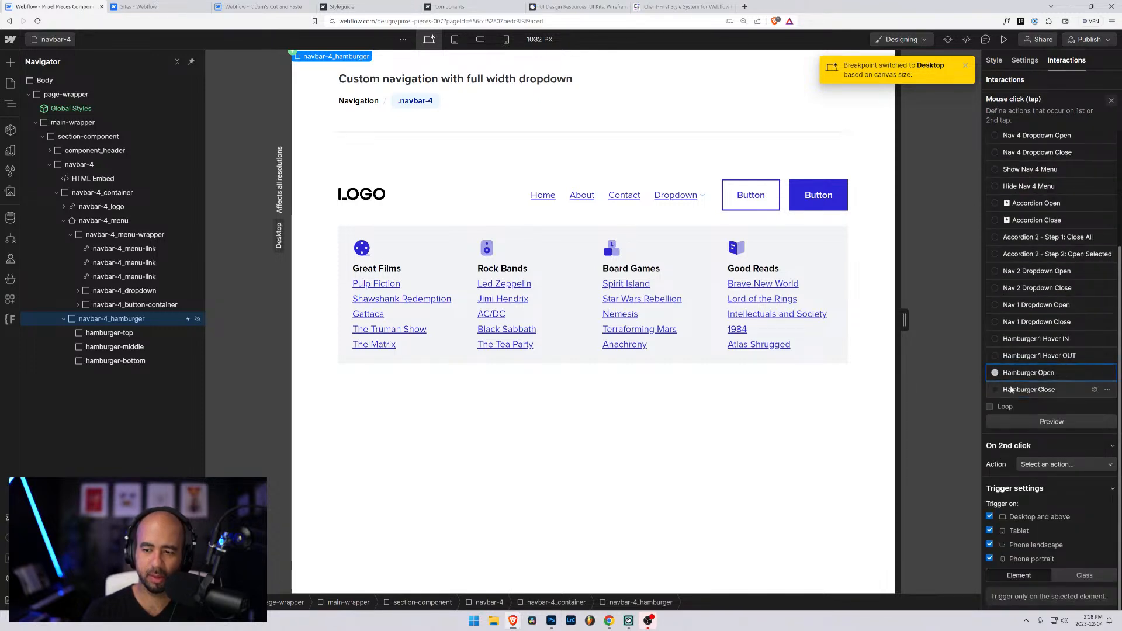
# Set the new trigger's 2nd click action on navbar-4_hamburger to start the Hamburger Close animation
pyautogui.click(1051, 463)
pyautogui.click(1043, 319)
pyautogui.scroll(-4, 1033, 278)
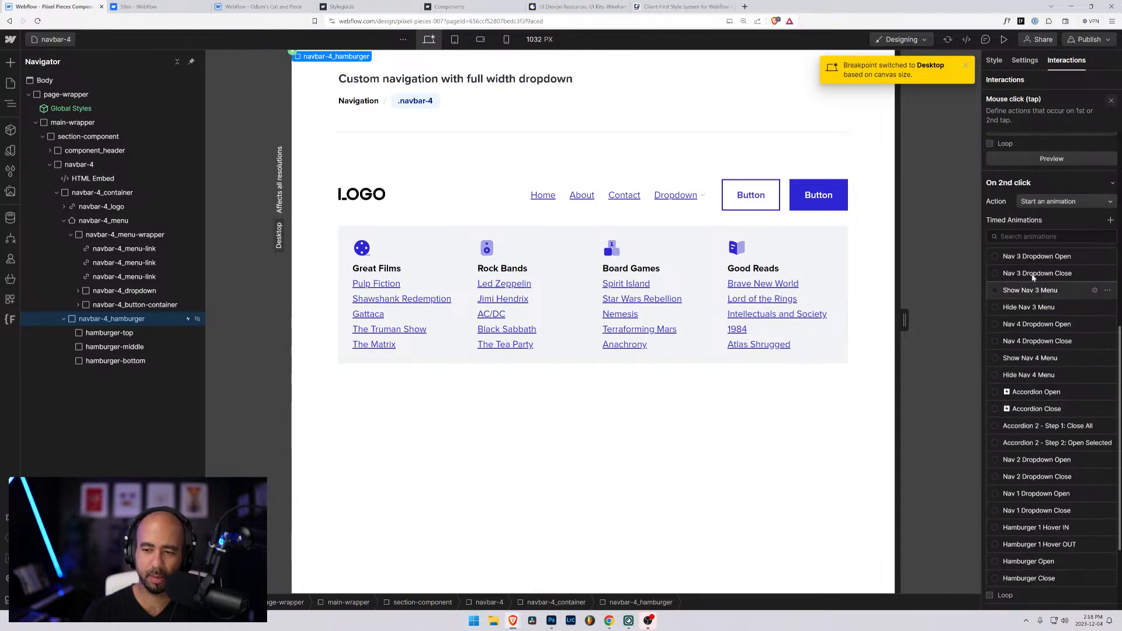
pyautogui.scroll(-3, 1033, 277)
pyautogui.click(1017, 449)
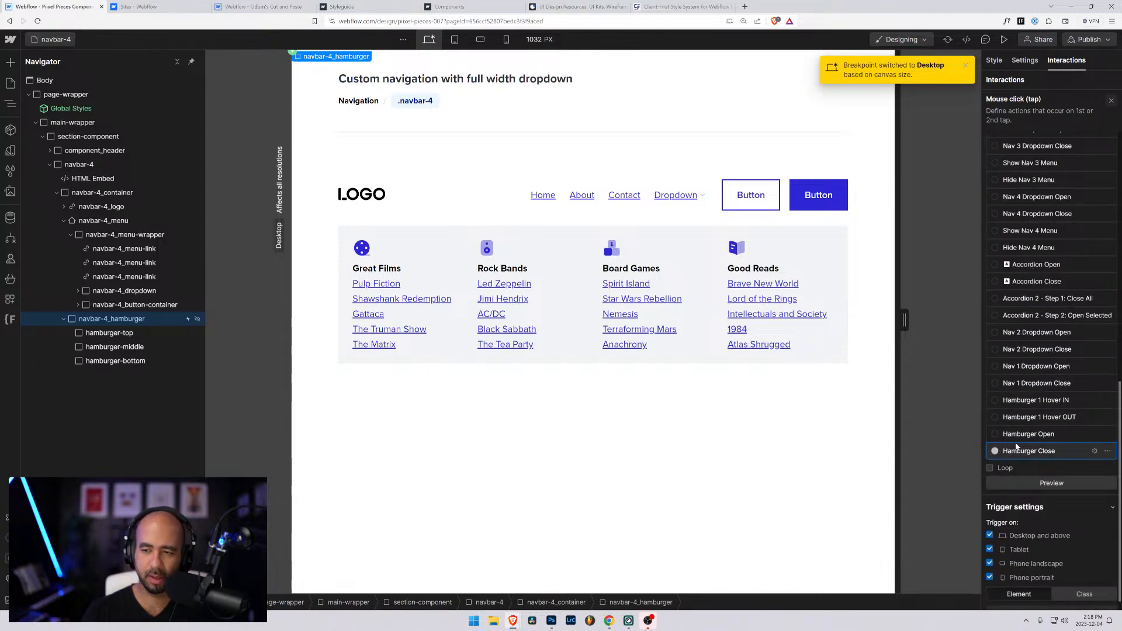
pyautogui.click(1068, 470)
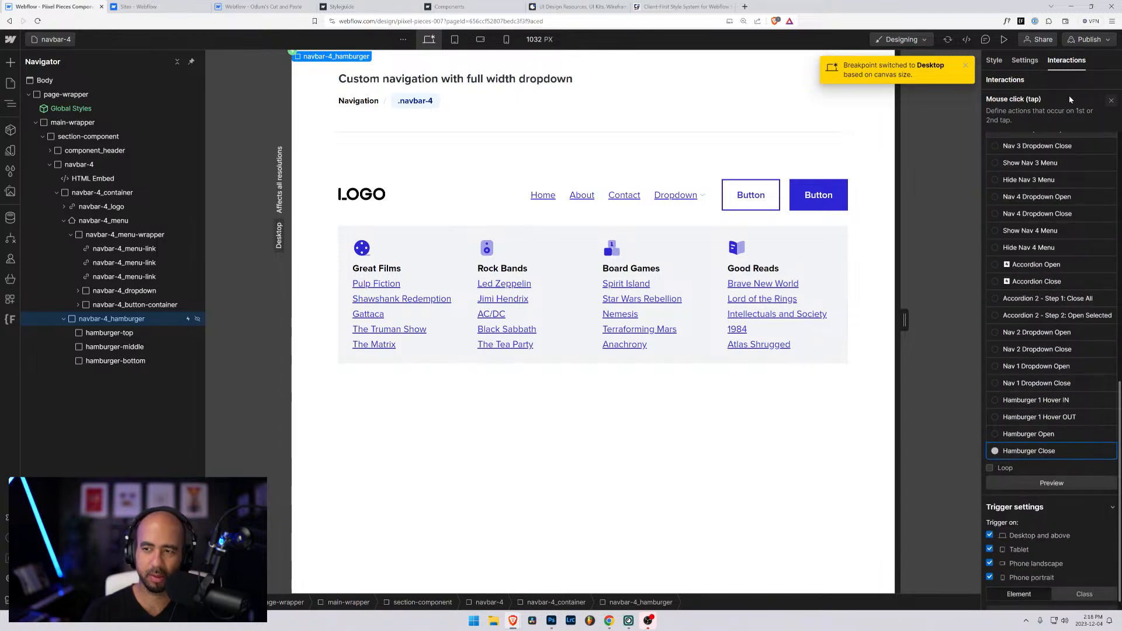
# Preview the navbar-4 page at 768 px and toggle its hamburger menu to check the open and close animations
pyautogui.click(1005, 39)
pyautogui.click(500, 42)
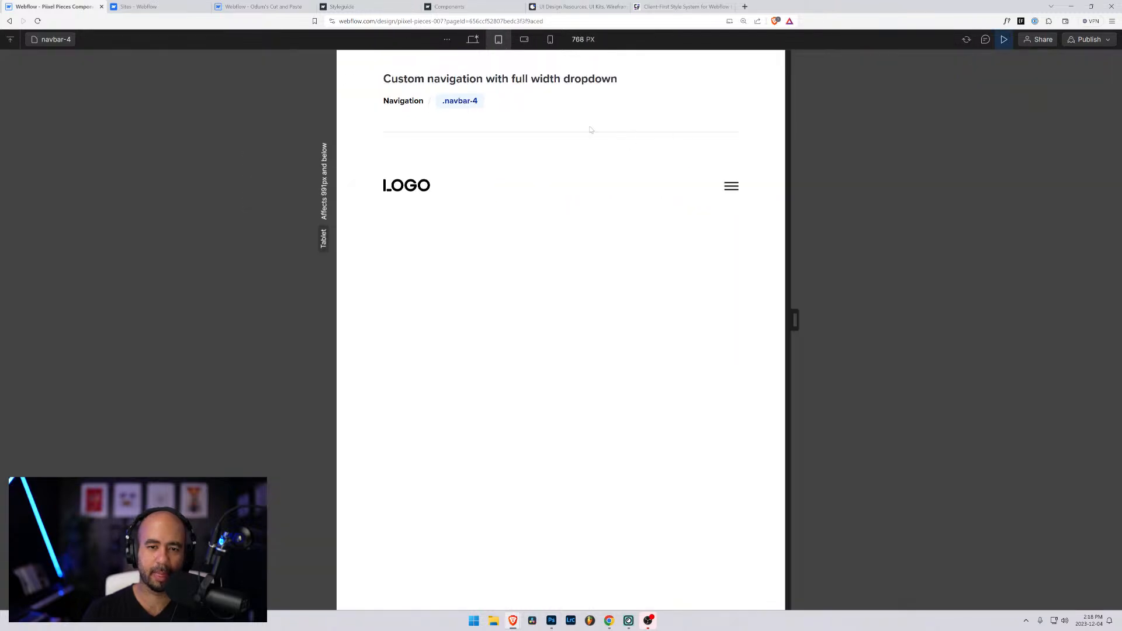
pyautogui.click(727, 188)
pyautogui.click(730, 187)
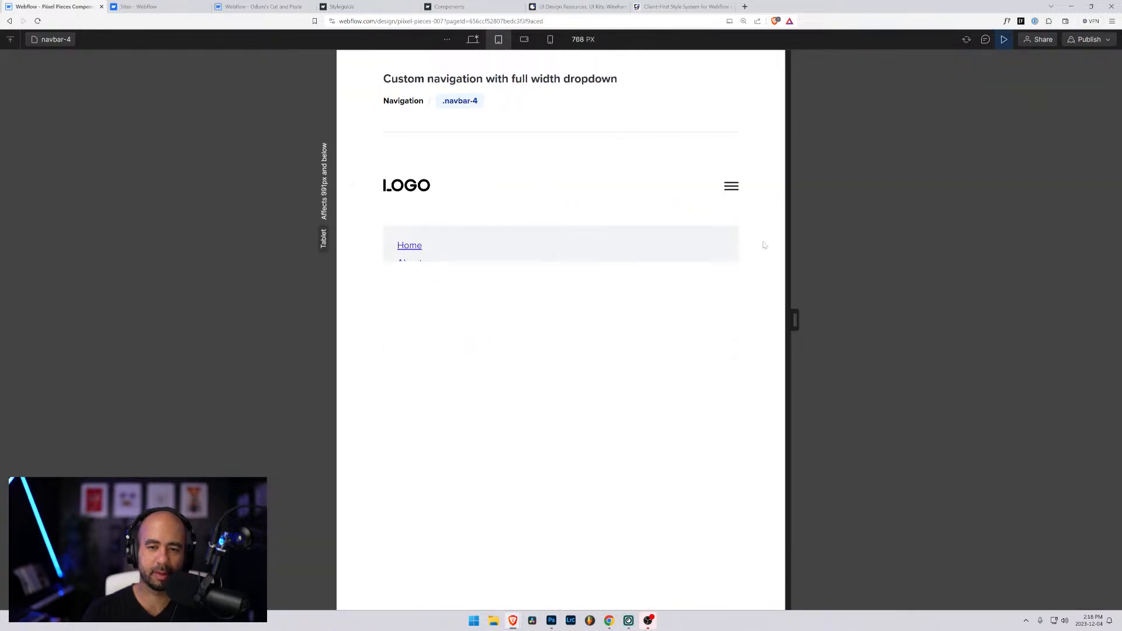
pyautogui.click(731, 187)
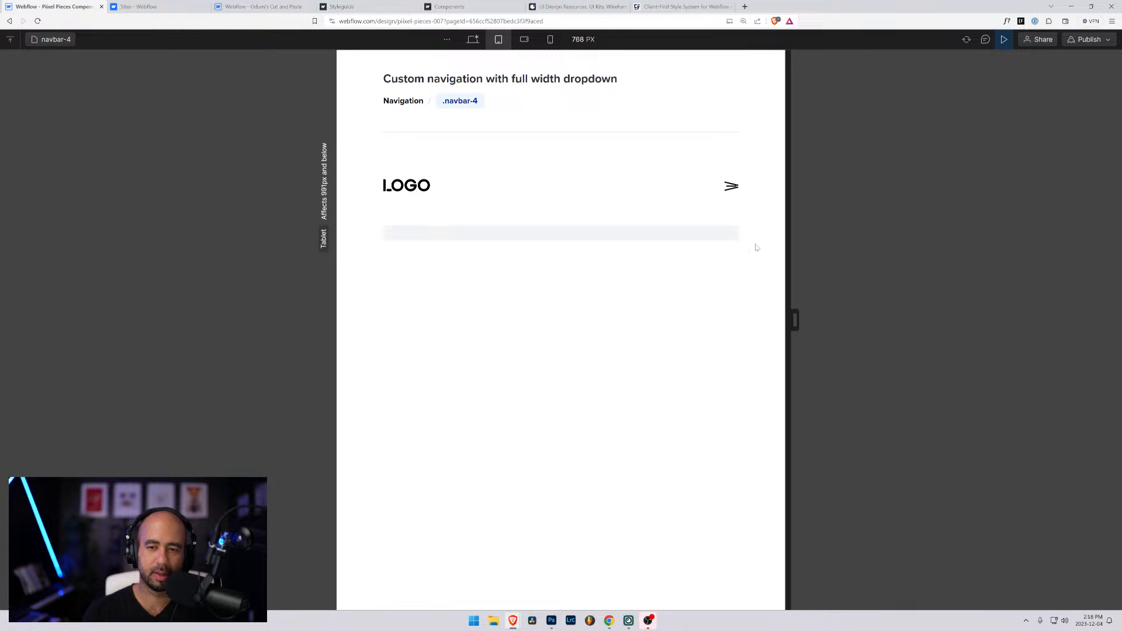
# Narrow the preview to about 518 px, test navbar-4's hamburger menu, and return to the desktop breakpoint in the designer
pyautogui.moveTo(794, 319); pyautogui.dragTo(712, 294)
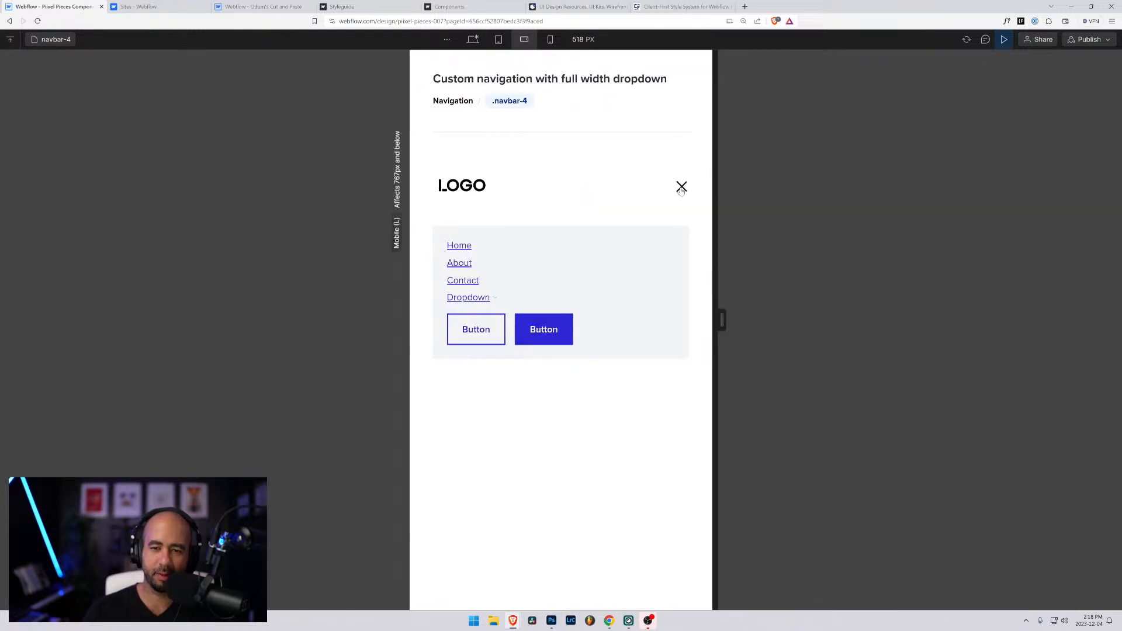
pyautogui.click(682, 188)
pyautogui.click(681, 188)
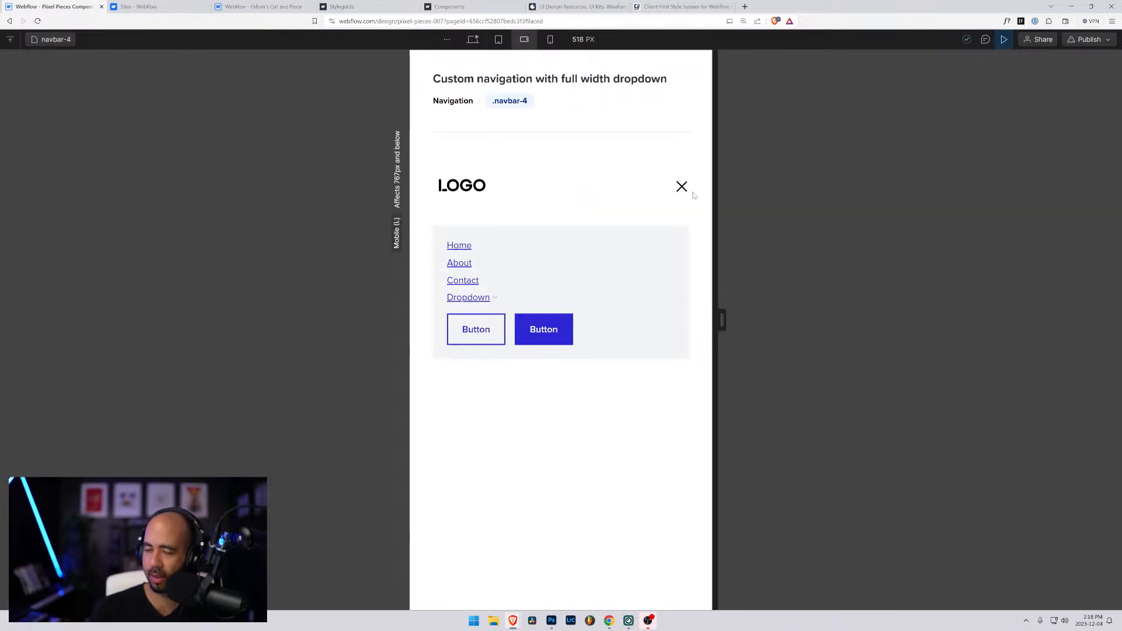
pyautogui.click(496, 39)
pyautogui.click(478, 39)
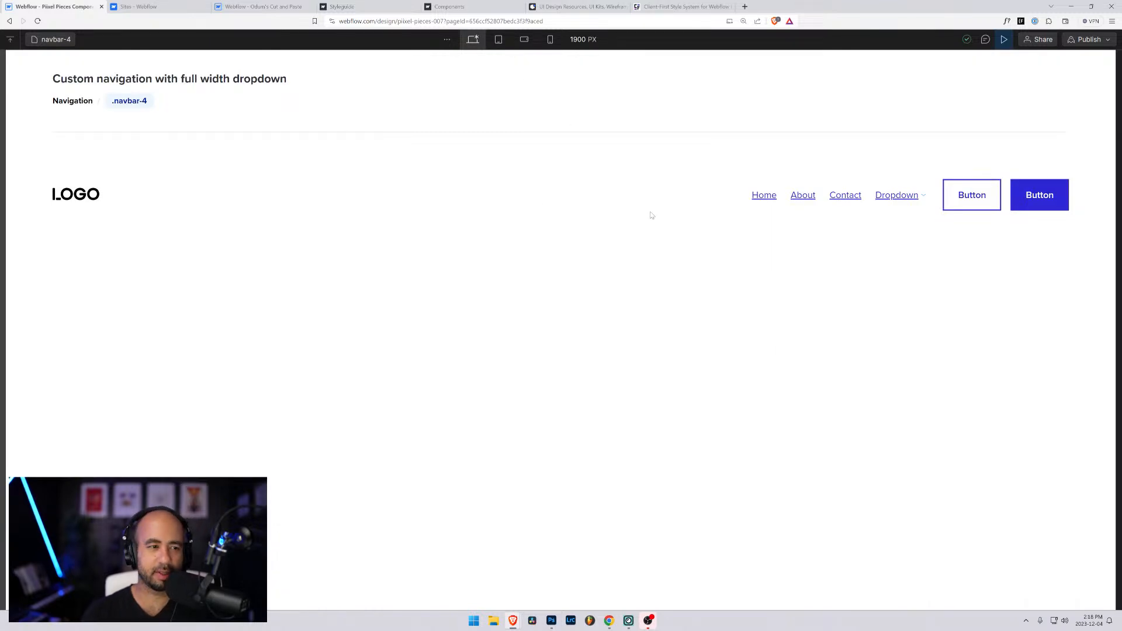
pyautogui.click(1005, 39)
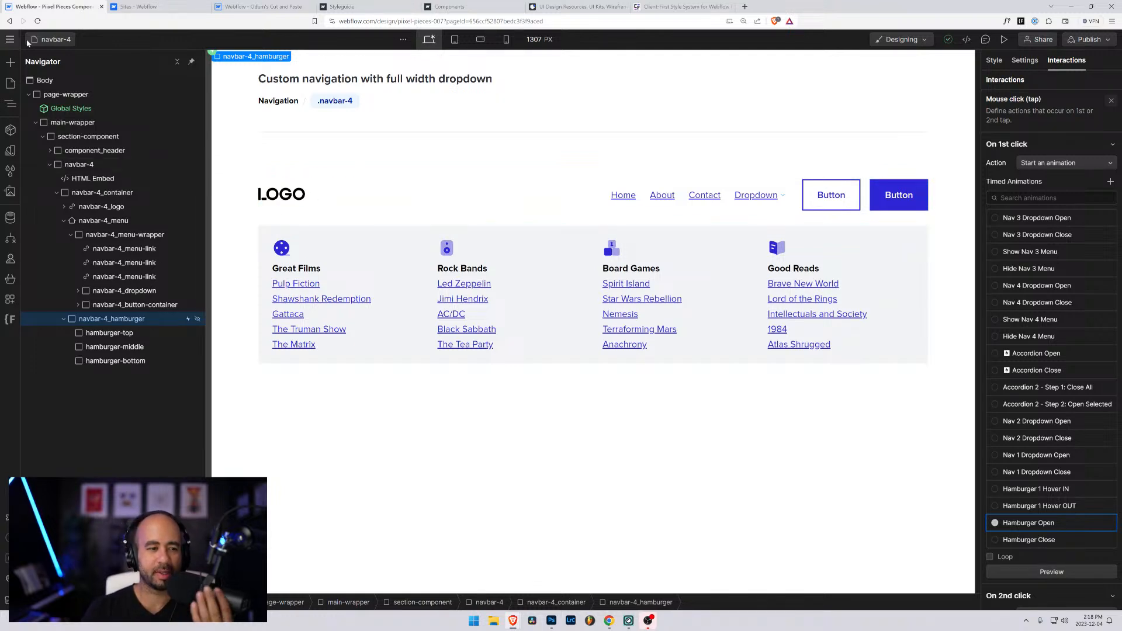
# Open the navbar-3 page and examine the classes on its hamburger container and lines
pyautogui.click(56, 39)
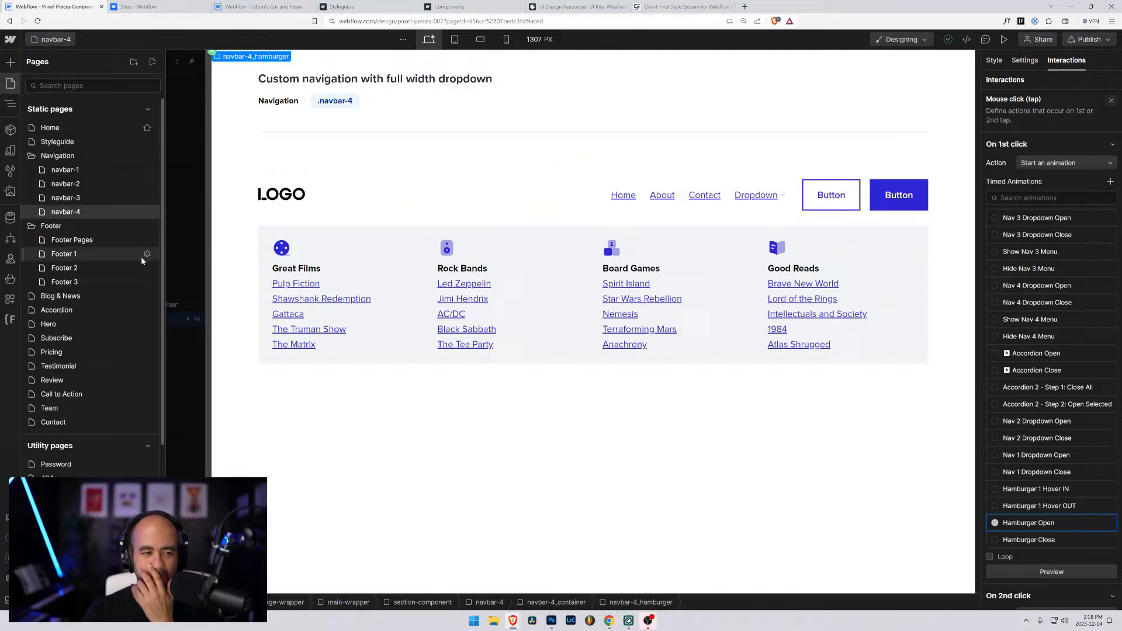
pyautogui.click(68, 198)
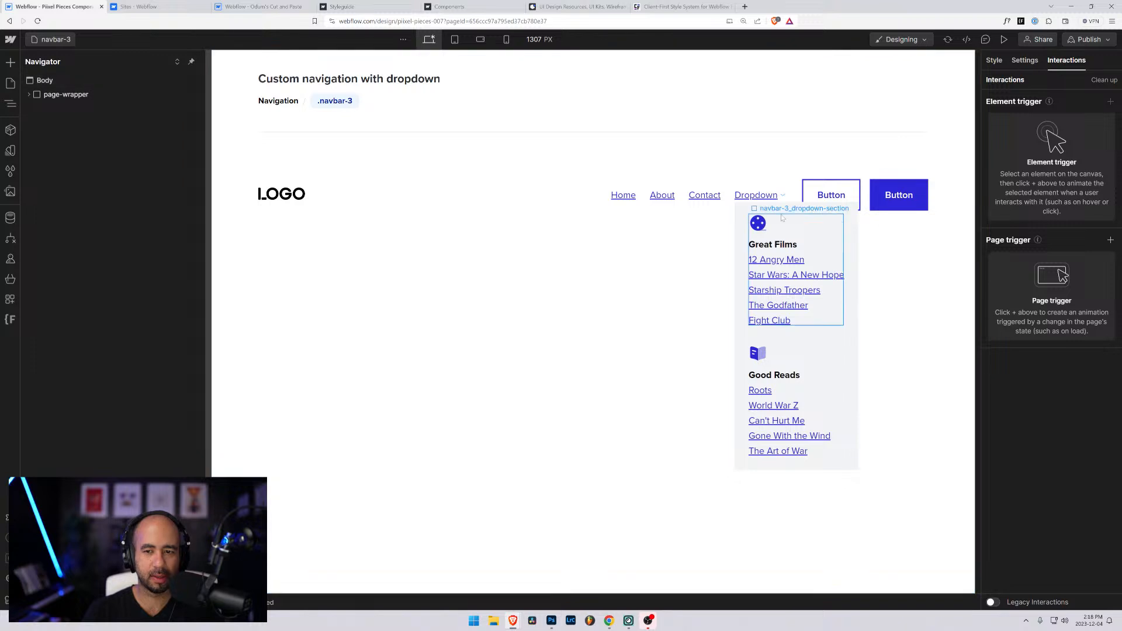
pyautogui.click(798, 202)
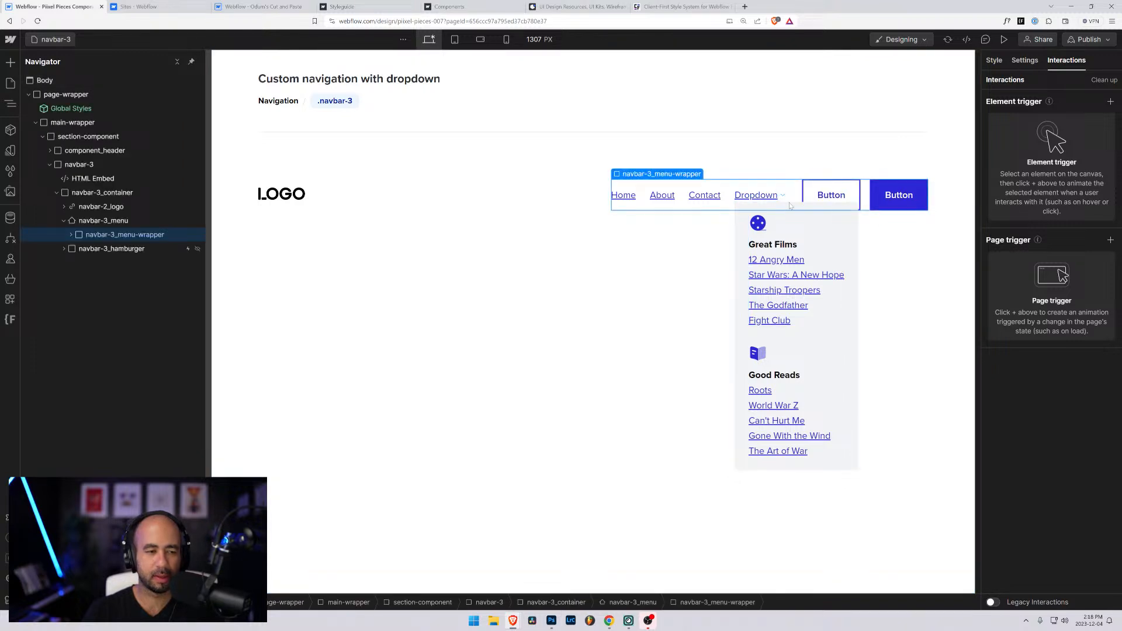
pyautogui.click(63, 249)
pyautogui.click(109, 262)
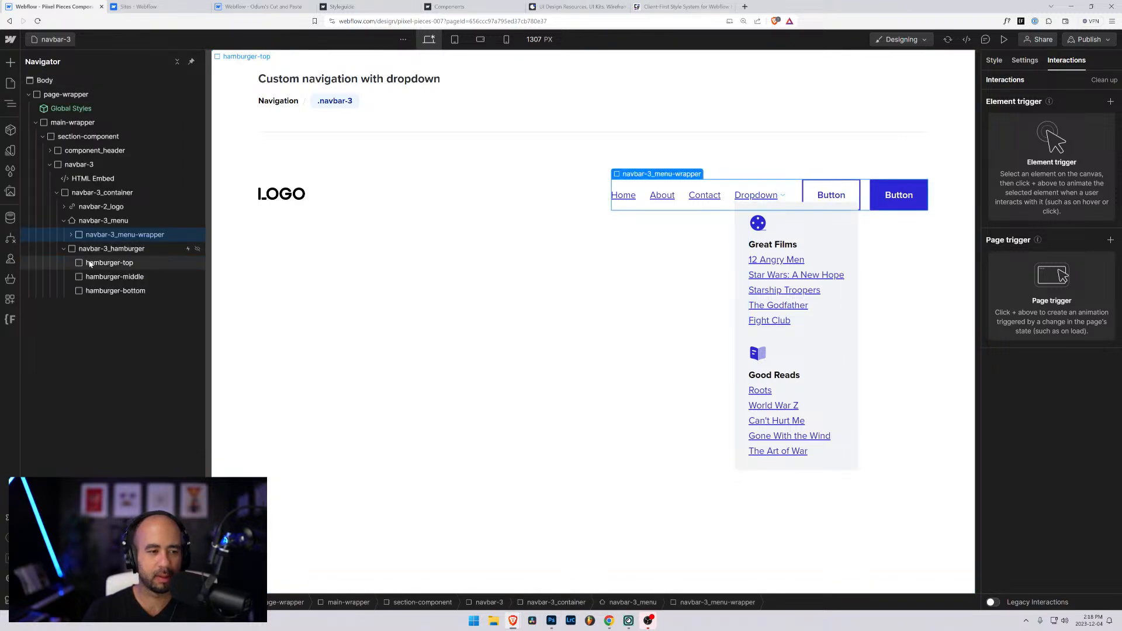
pyautogui.click(995, 60)
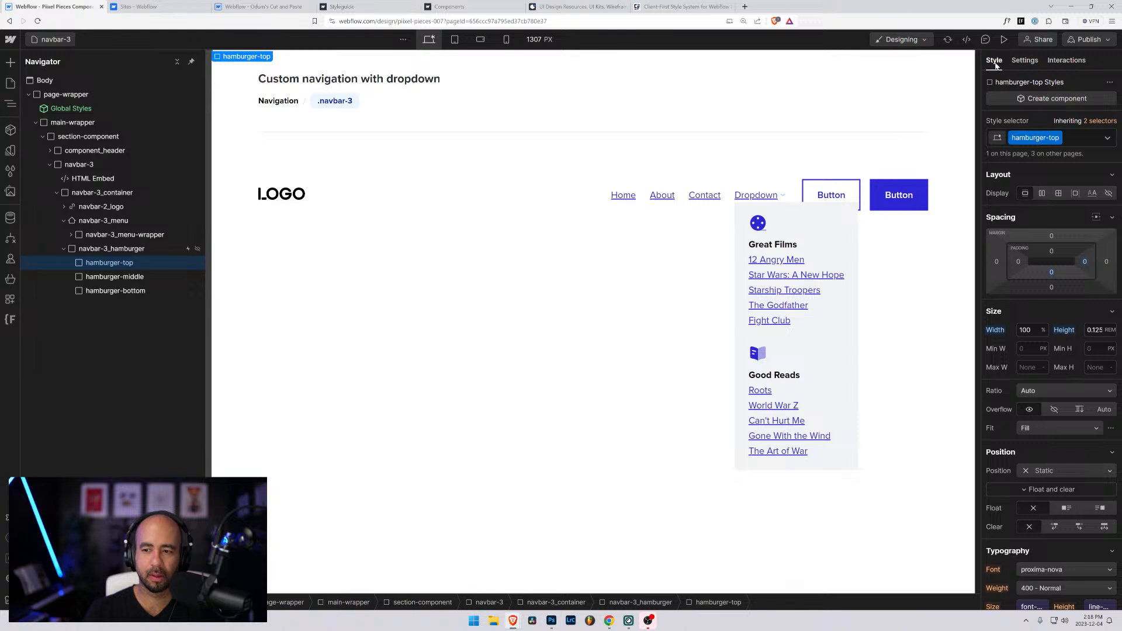
pyautogui.click(126, 277)
pyautogui.click(129, 248)
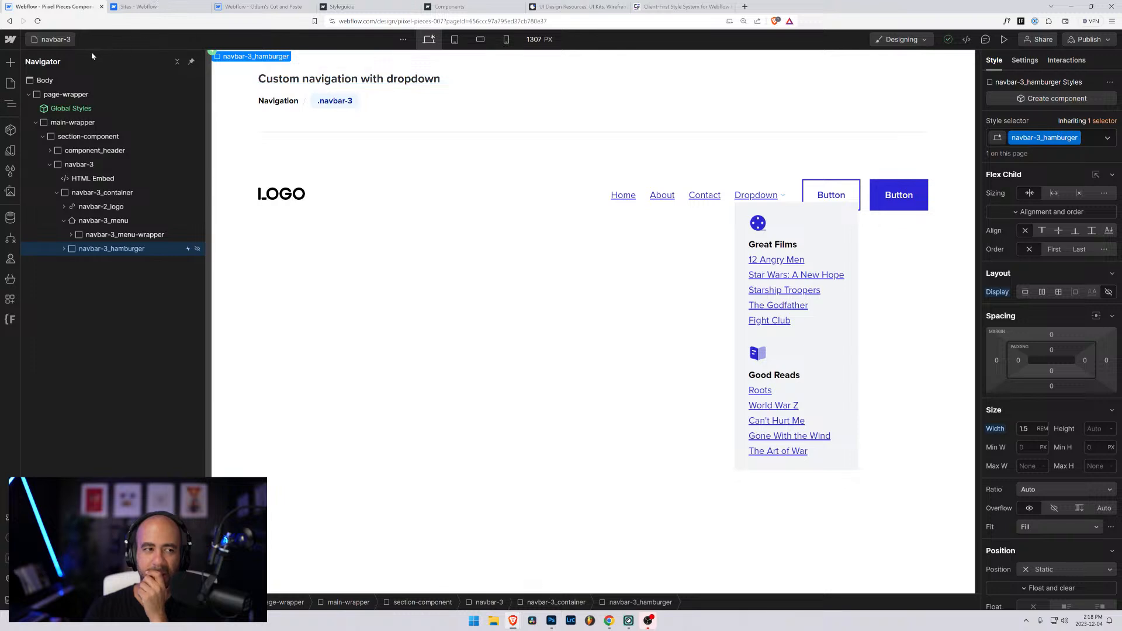
# Preview the pages at desktop width, switch to the navbar-4 page, and test its full width dropdown
pyautogui.click(64, 43)
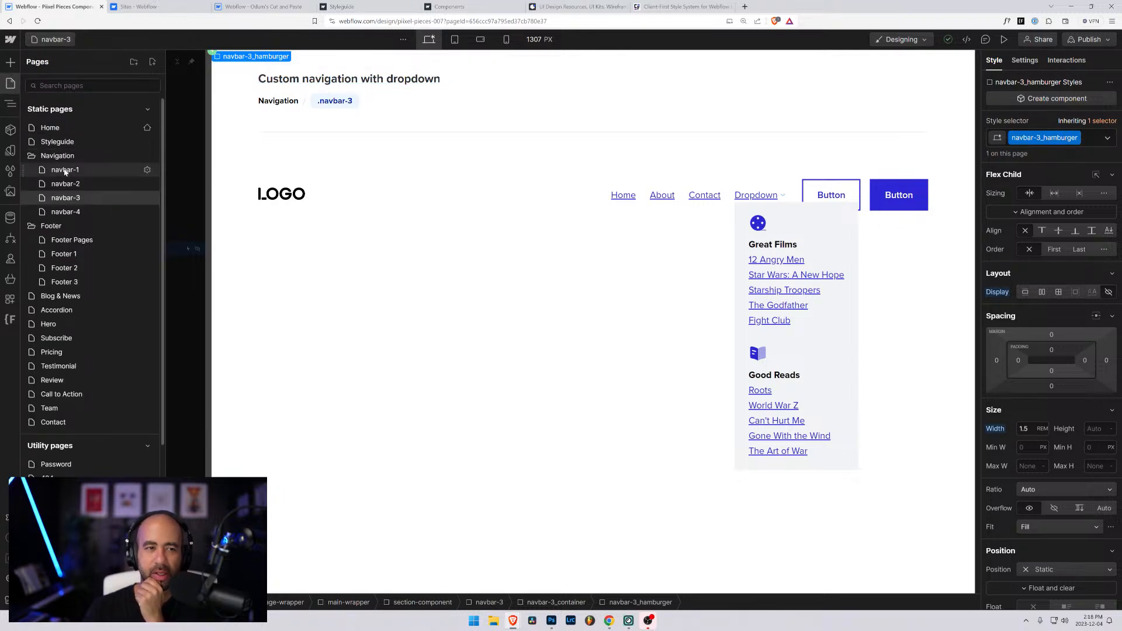
pyautogui.click(1003, 41)
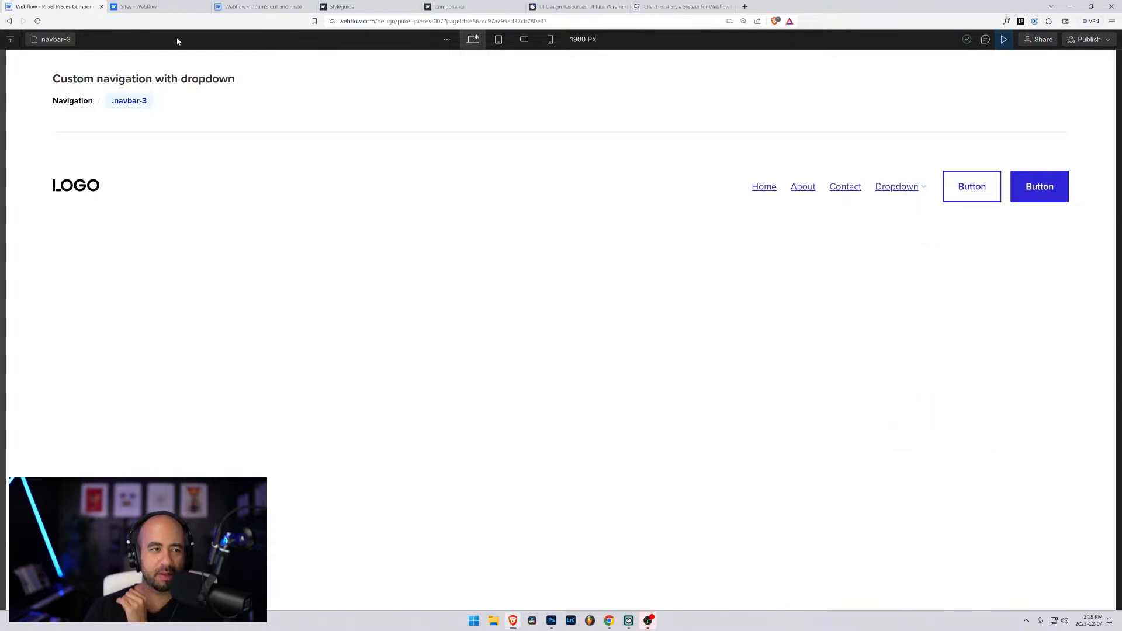
pyautogui.click(60, 41)
pyautogui.click(73, 197)
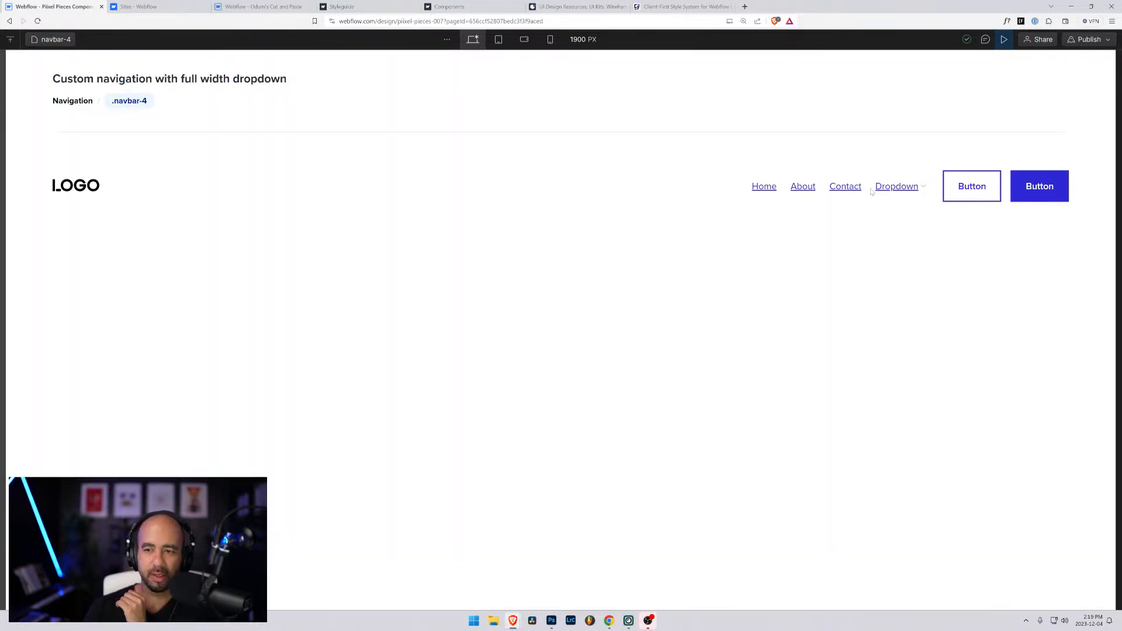
pyautogui.click(885, 187)
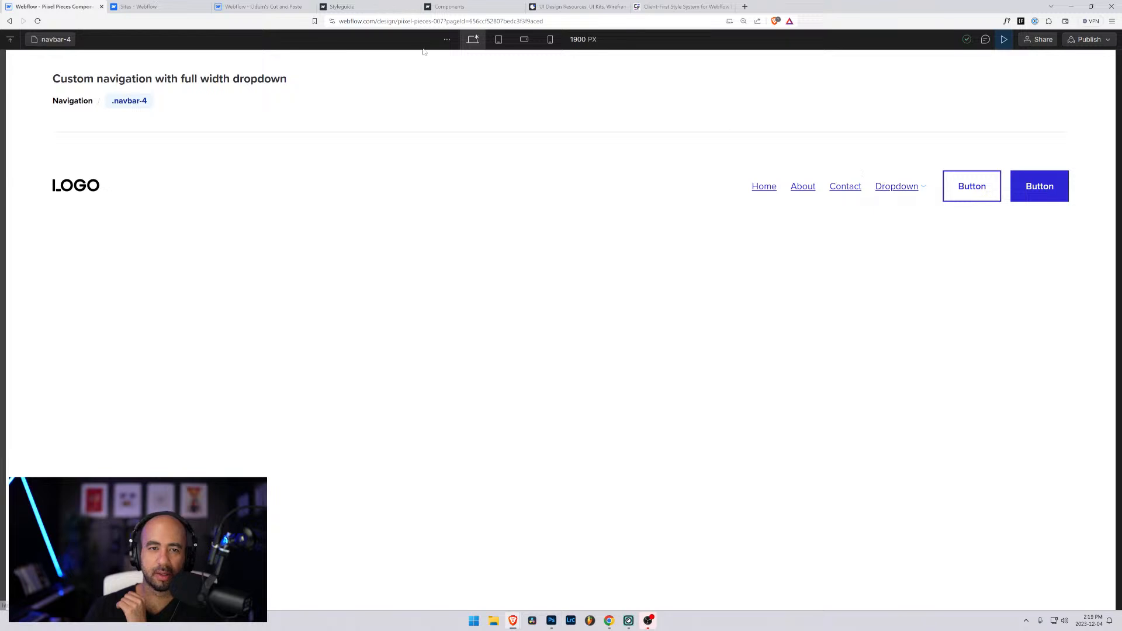
# Switch the preview to the navbar-2 page and open its full width dropdown at desktop width
pyautogui.click(44, 36)
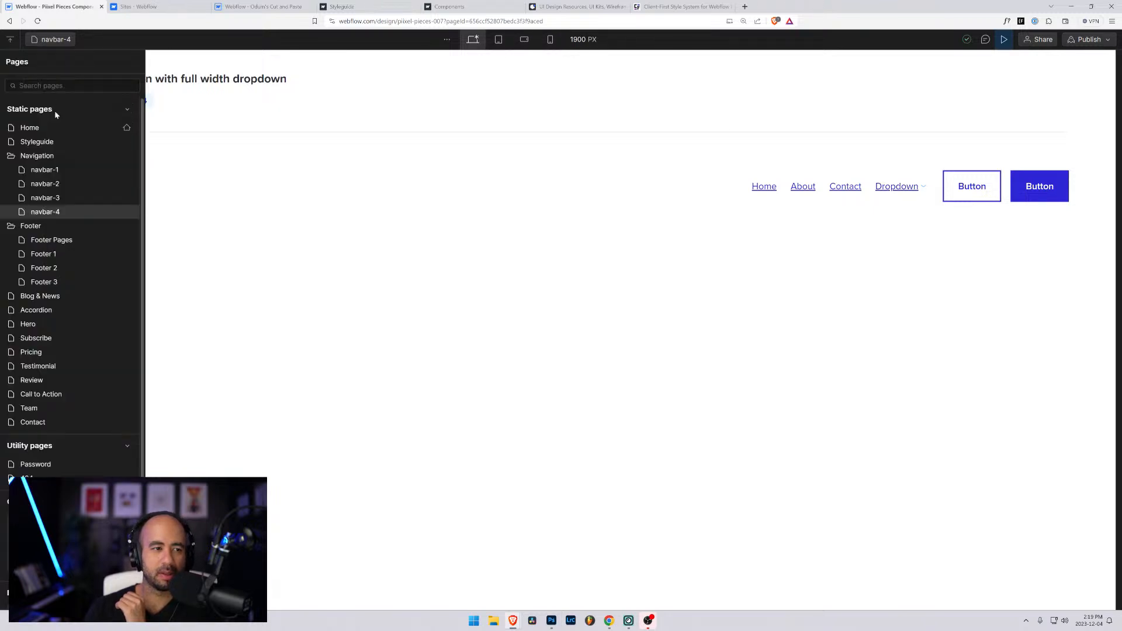
pyautogui.click(72, 186)
pyautogui.click(894, 195)
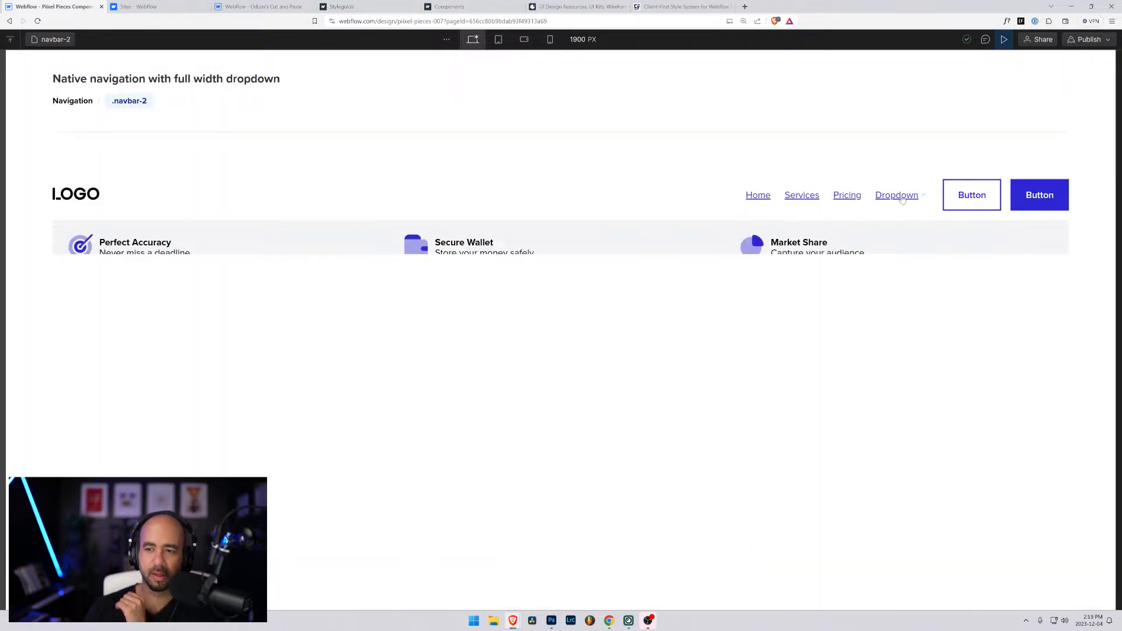
# Preview navbar-2 at the 768 px tablet breakpoint, expand the menu's dropdown, and toggle the hamburger repeatedly to check its open and close animations
pyautogui.click(498, 40)
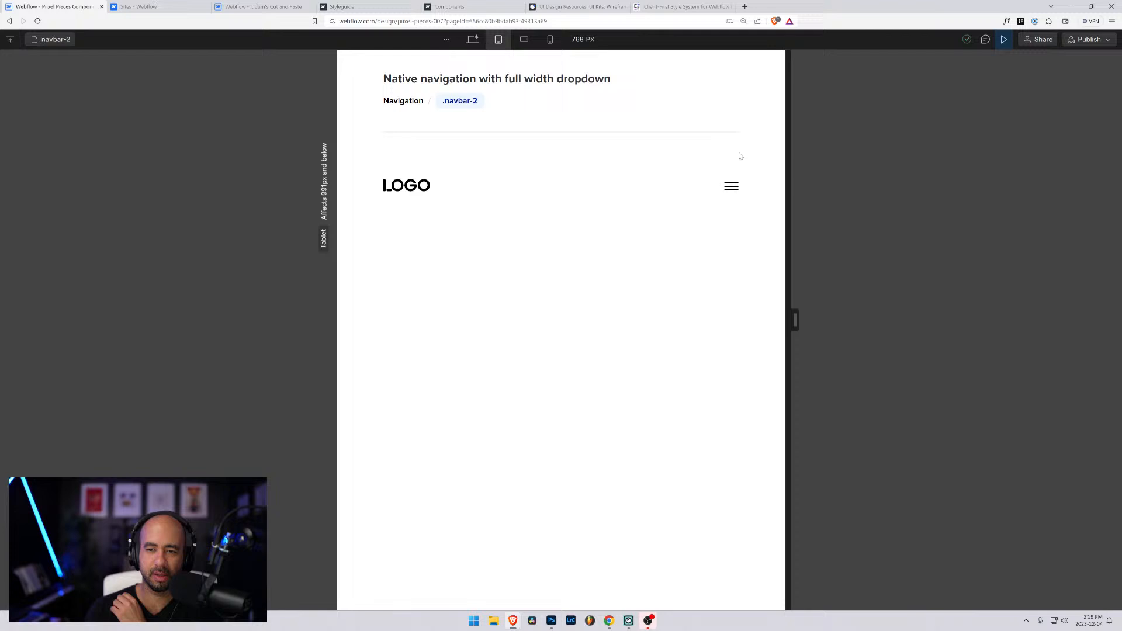
pyautogui.click(731, 186)
pyautogui.click(439, 259)
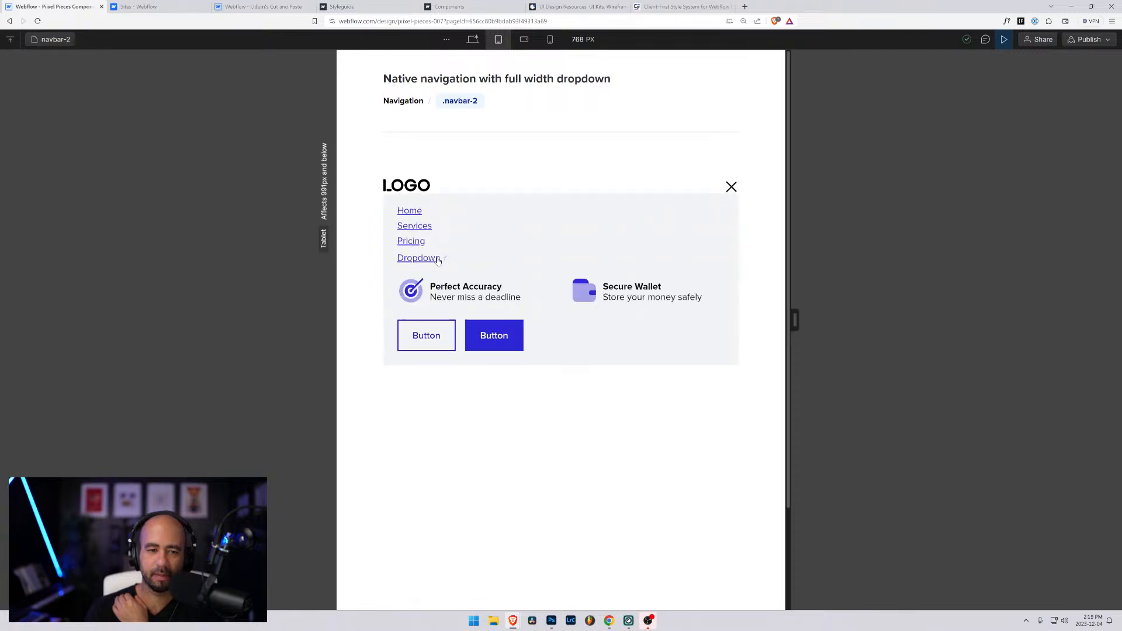
pyautogui.click(695, 198)
pyautogui.click(731, 188)
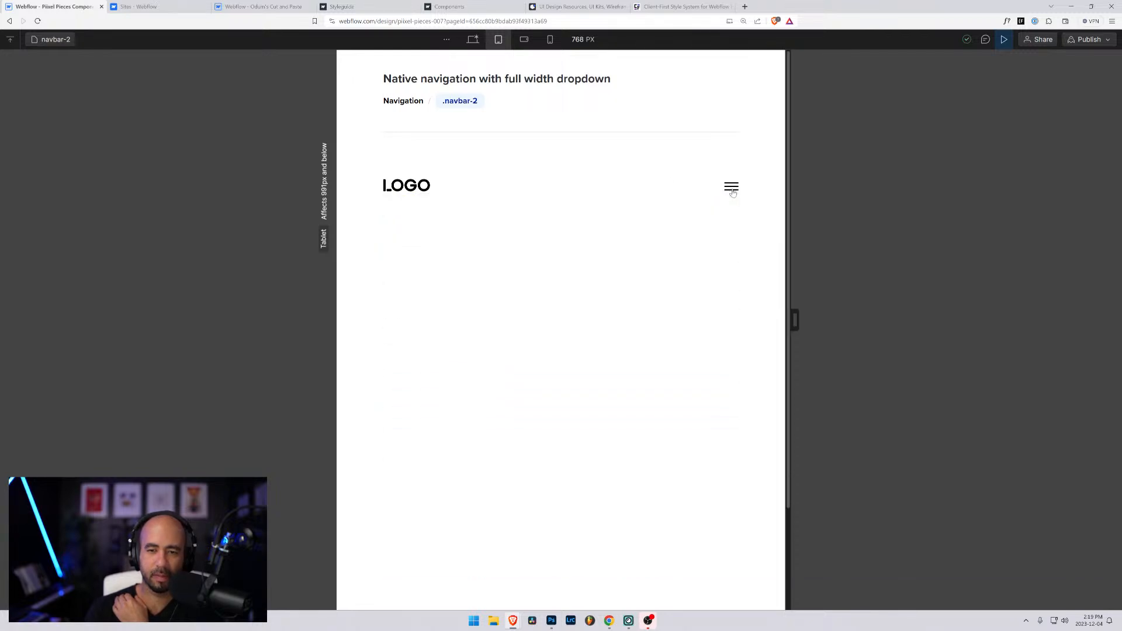
pyautogui.click(731, 187)
pyautogui.click(731, 187)
pyautogui.click(732, 188)
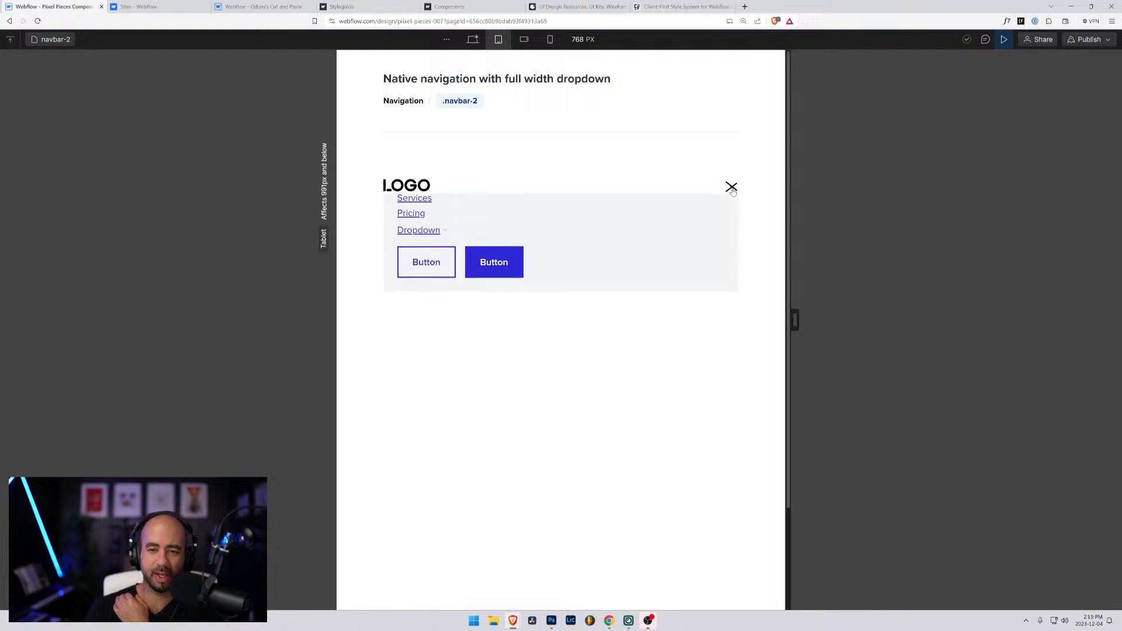
pyautogui.click(732, 188)
pyautogui.click(732, 188)
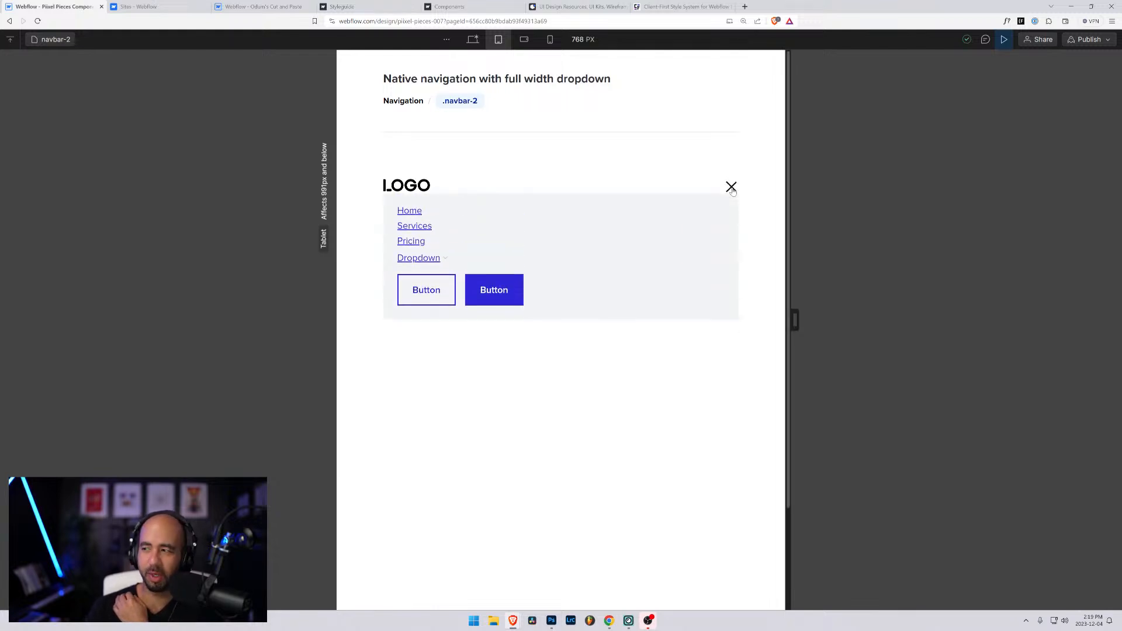